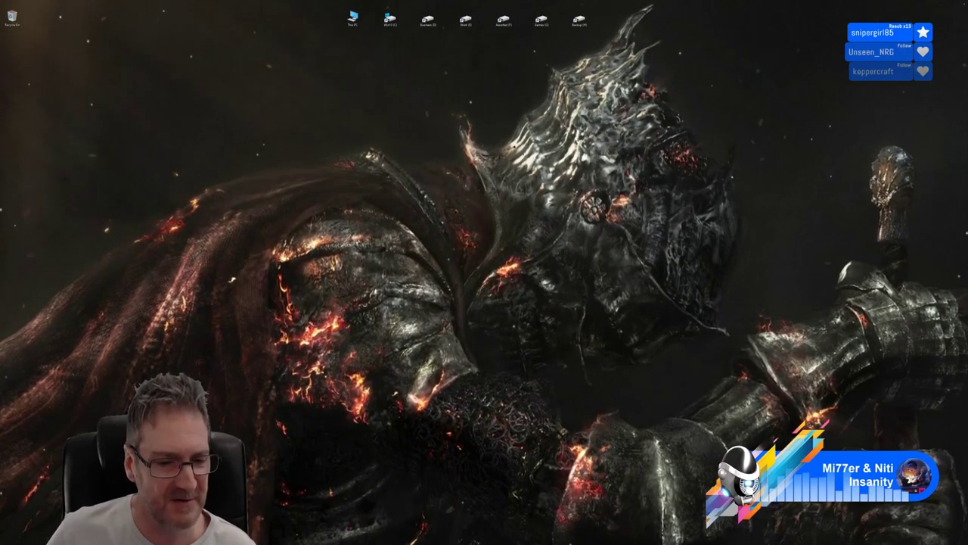
Switch to 3ds Max and select the blue end post of the curved entrance railing beside the statue pillar
{"action": "key", "text": "alt+Tab"}
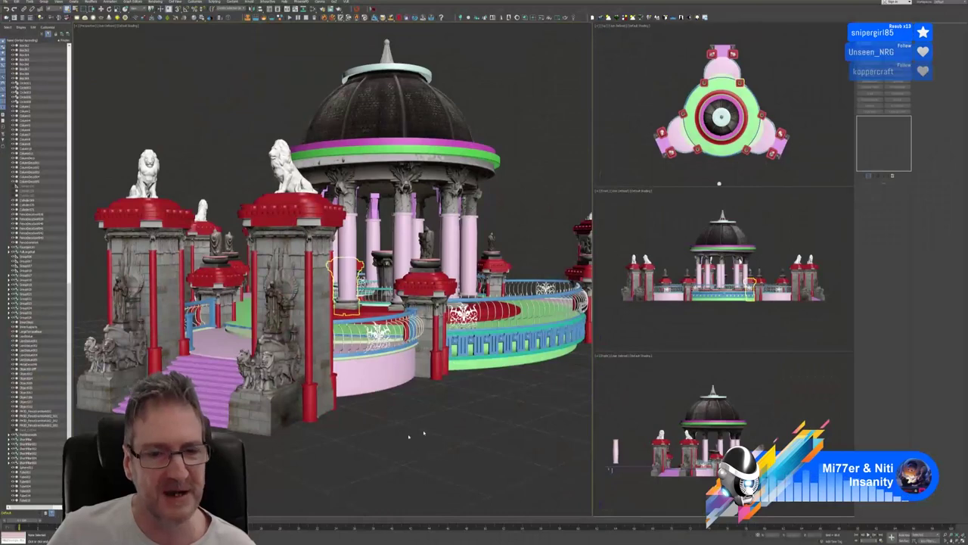
{"action": "left_click", "coordinate": [454, 424]}
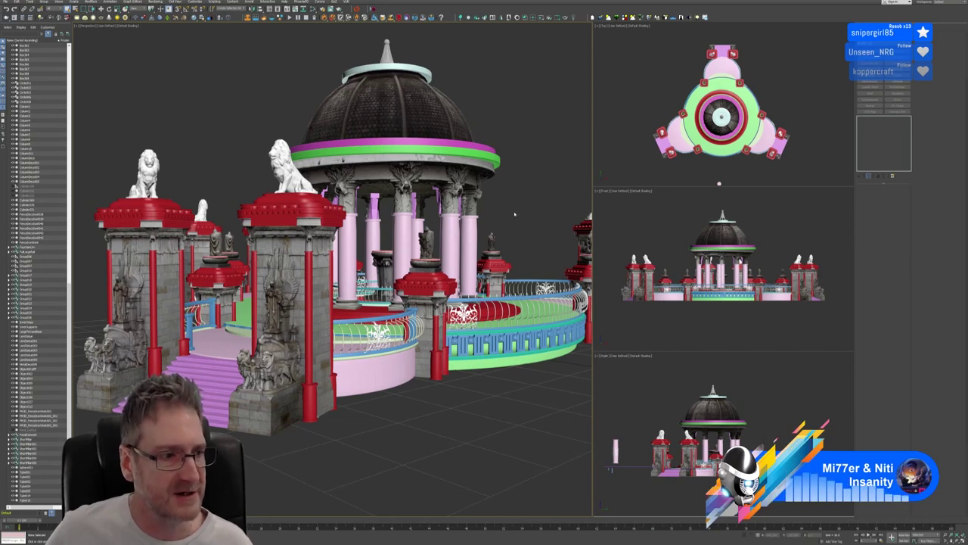
{"action": "middle_click_drag", "start_coordinate": [520, 216], "coordinate": [516, 216], "text": "alt"}
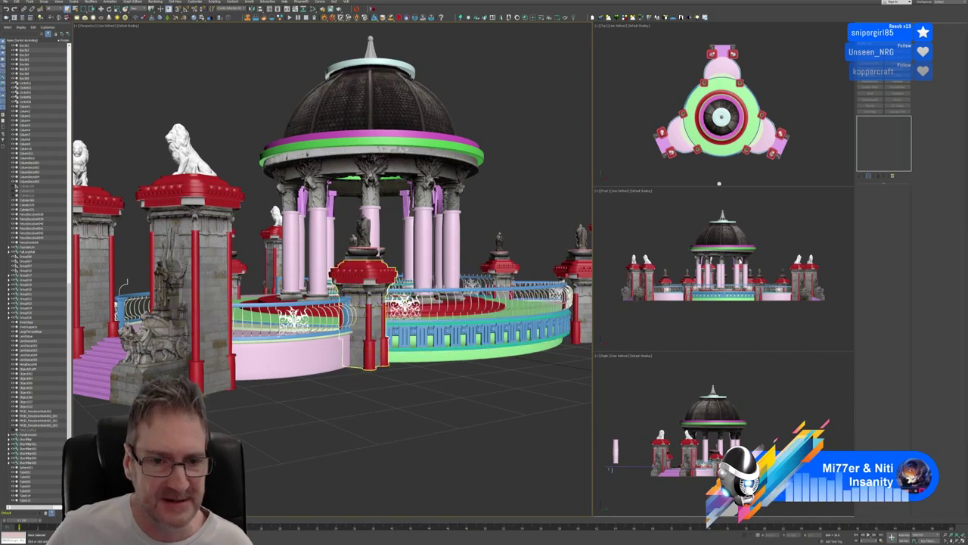
{"action": "left_click", "coordinate": [346, 313]}
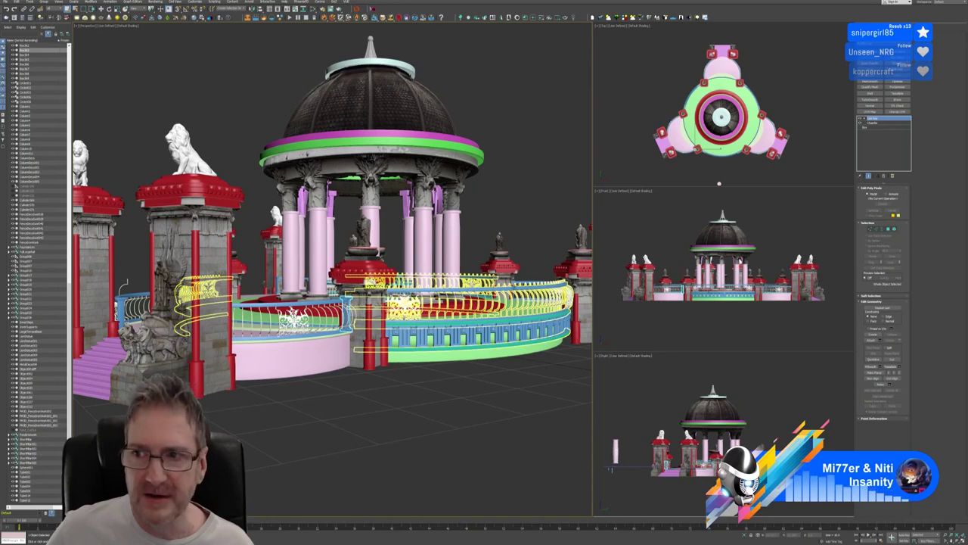
Clone the blue end post across to the main balustrade on the other side of the statue pillar
{"action": "middle_click_drag", "start_coordinate": [493, 219], "coordinate": [257, 219], "text": "alt"}
{"action": "middle_click_drag", "start_coordinate": [464, 256], "coordinate": [416, 266], "text": "alt"}
{"action": "scroll", "coordinate": [346, 281], "scroll_direction": "up", "scroll_amount": 5}
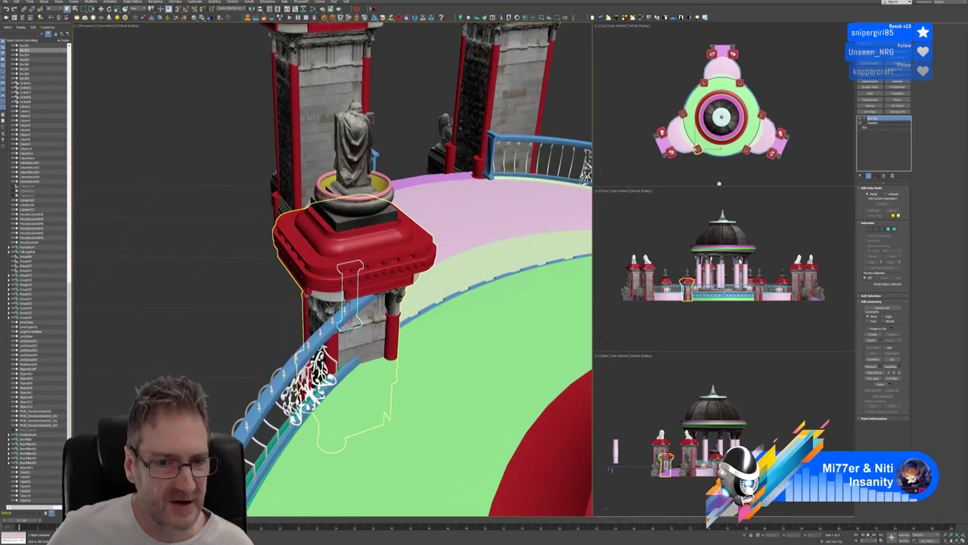
{"action": "scroll", "coordinate": [352, 288], "scroll_direction": "down", "scroll_amount": 3}
{"action": "middle_click_drag", "start_coordinate": [352, 286], "coordinate": [488, 244], "text": "alt"}
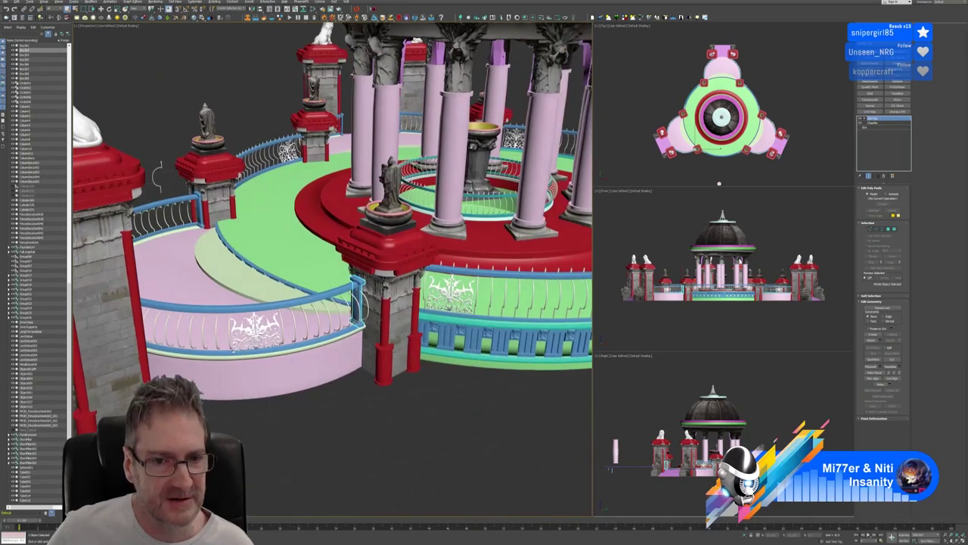
{"action": "key", "text": "w"}
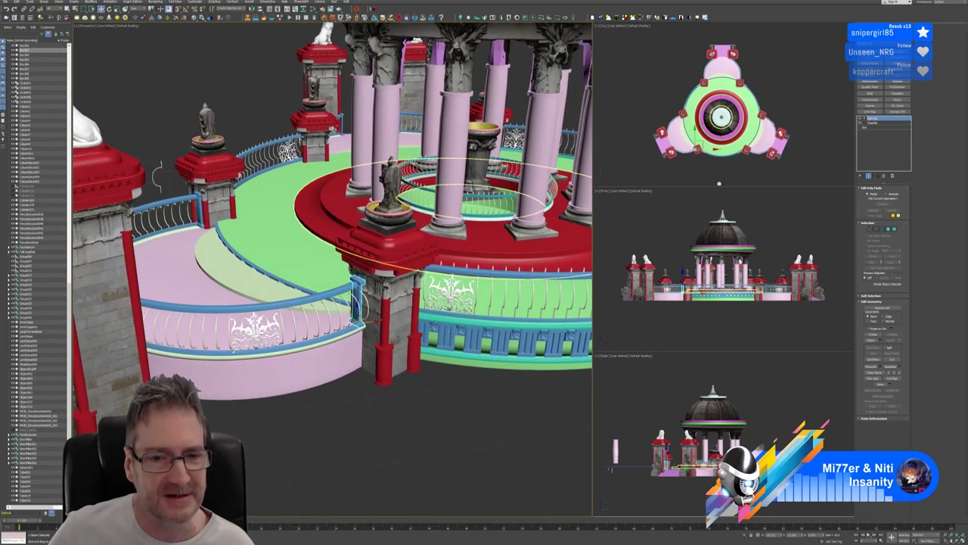
{"action": "left_click", "coordinate": [390, 326]}
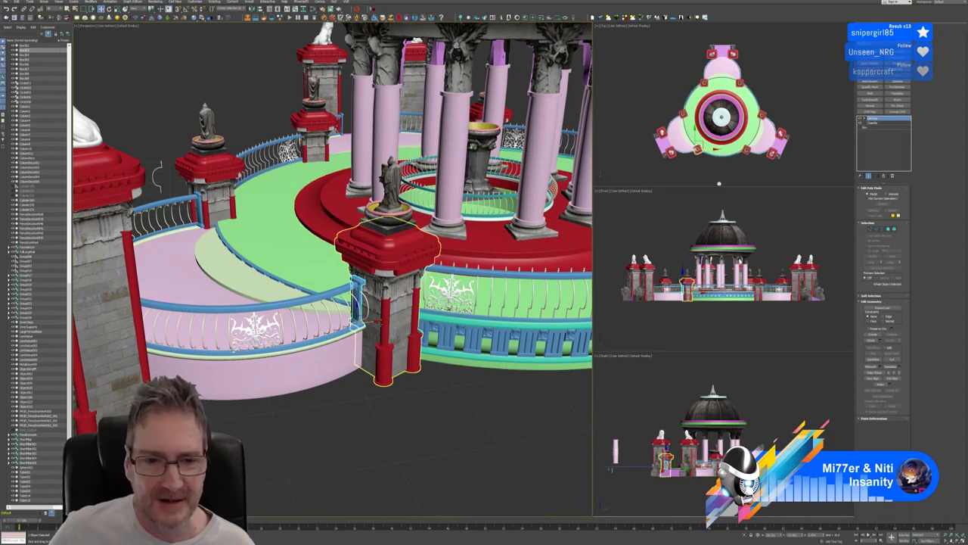
{"action": "mouse_move", "coordinate": [376, 321]}
{"action": "left_mouse_down", "text": "shift"}
{"action": "mouse_move", "coordinate": [462, 310]}
{"action": "mouse_move", "coordinate": [448, 311]}
{"action": "left_mouse_up", "text": "shift"}
{"action": "left_click", "coordinate": [485, 294]}
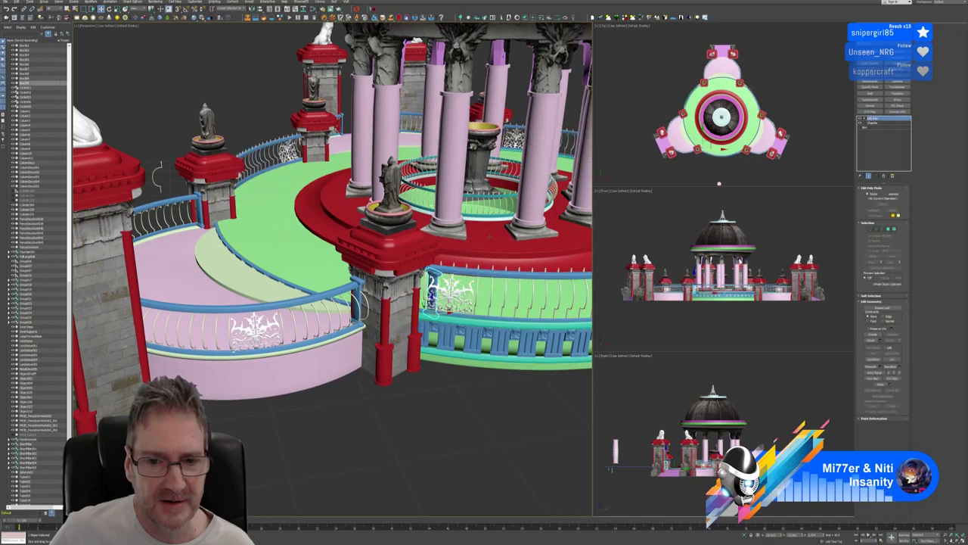
Rotate the cloned post slightly to follow the curve of the main balustrade railing
{"action": "middle_click_drag", "start_coordinate": [506, 225], "coordinate": [447, 244], "text": "alt"}
{"action": "key", "text": "e"}
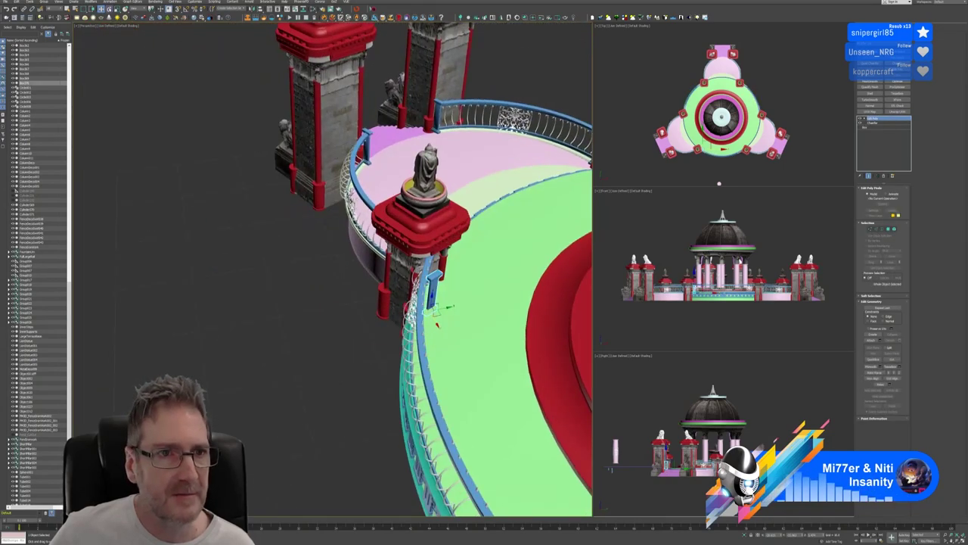
{"action": "scroll", "coordinate": [471, 286], "scroll_direction": "up", "scroll_amount": 3}
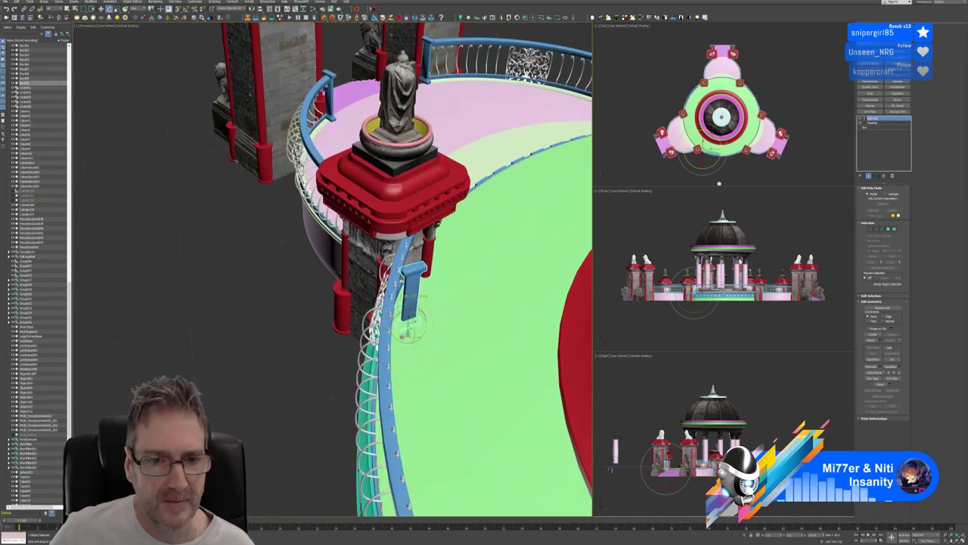
{"action": "left_click_drag", "start_coordinate": [389, 333], "coordinate": [387, 334]}
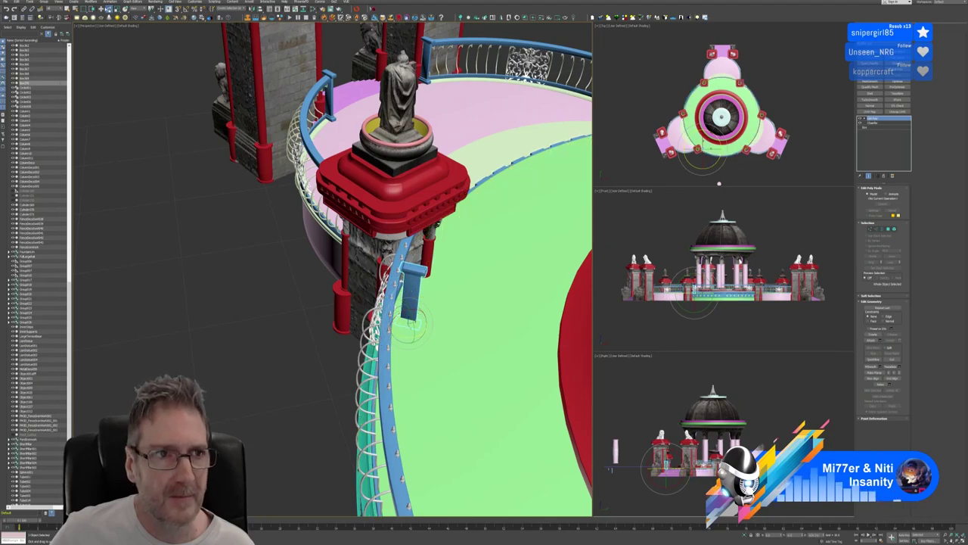
Set the reference coordinate system to Local and raise the cloned post to the height of the blue handrail
{"action": "left_click", "coordinate": [101, 9]}
{"action": "middle_click_drag", "start_coordinate": [378, 253], "coordinate": [318, 236], "text": "alt"}
{"action": "middle_click_drag", "start_coordinate": [424, 249], "coordinate": [451, 316], "text": "alt"}
{"action": "left_click", "coordinate": [450, 316]}
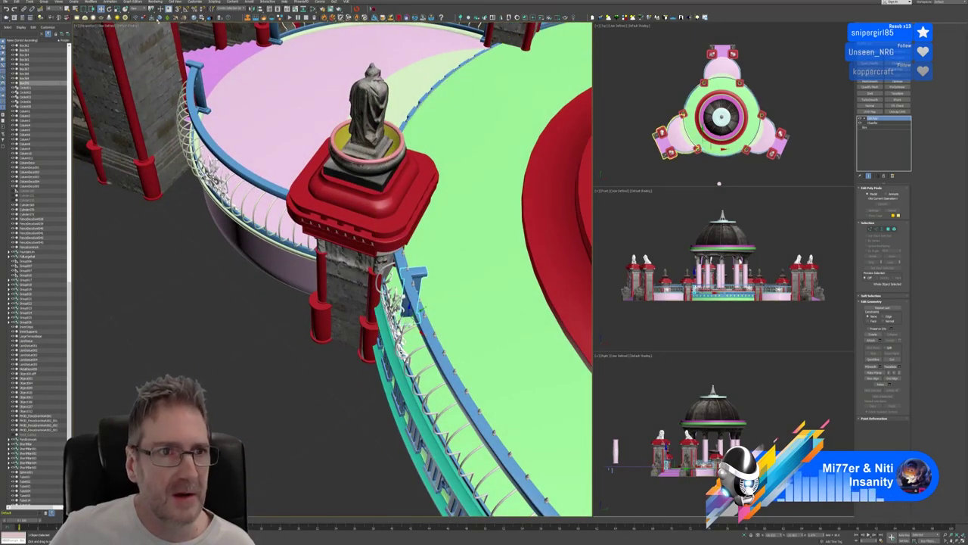
{"action": "left_click", "coordinate": [140, 9]}
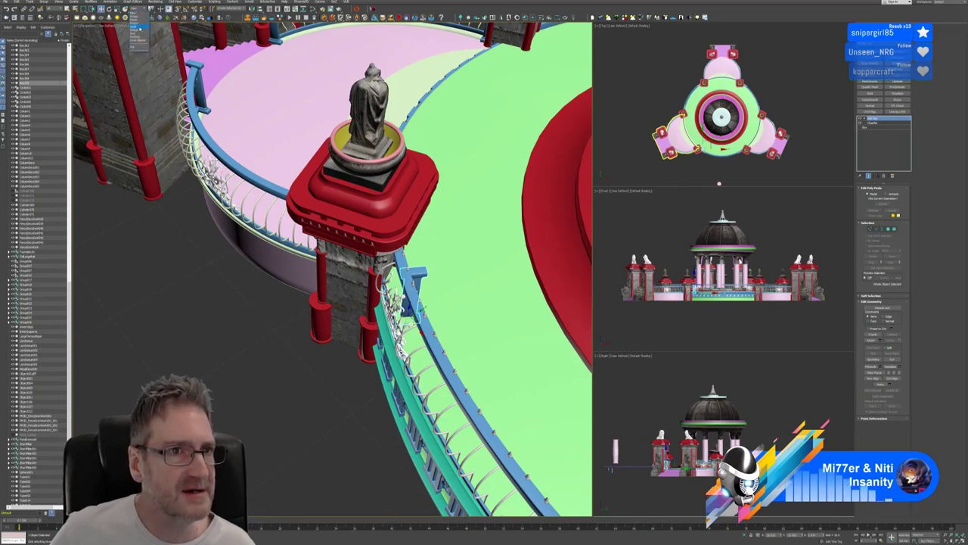
{"action": "left_click", "coordinate": [140, 28]}
{"action": "middle_click_drag", "start_coordinate": [465, 299], "coordinate": [471, 299]}
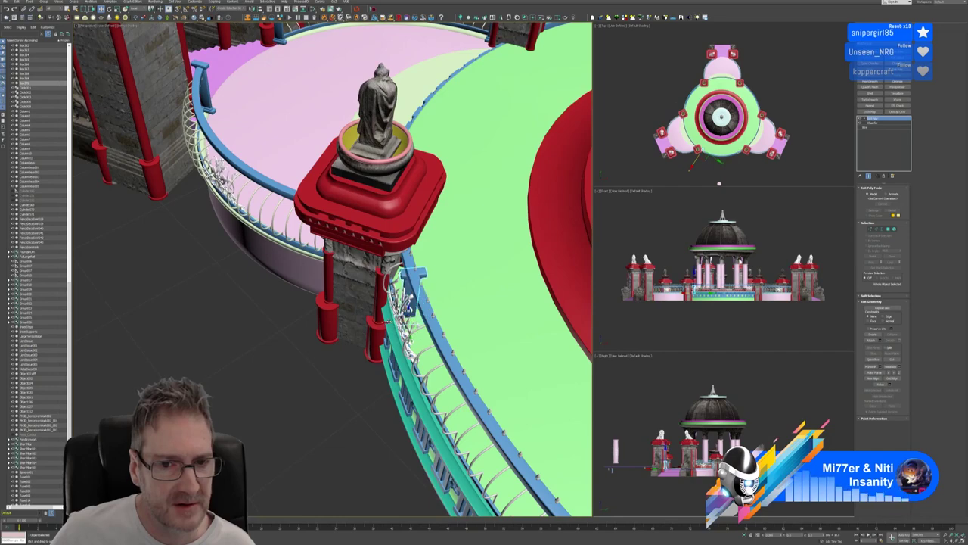
{"action": "middle_click_drag", "start_coordinate": [418, 335], "coordinate": [429, 333], "text": "alt"}
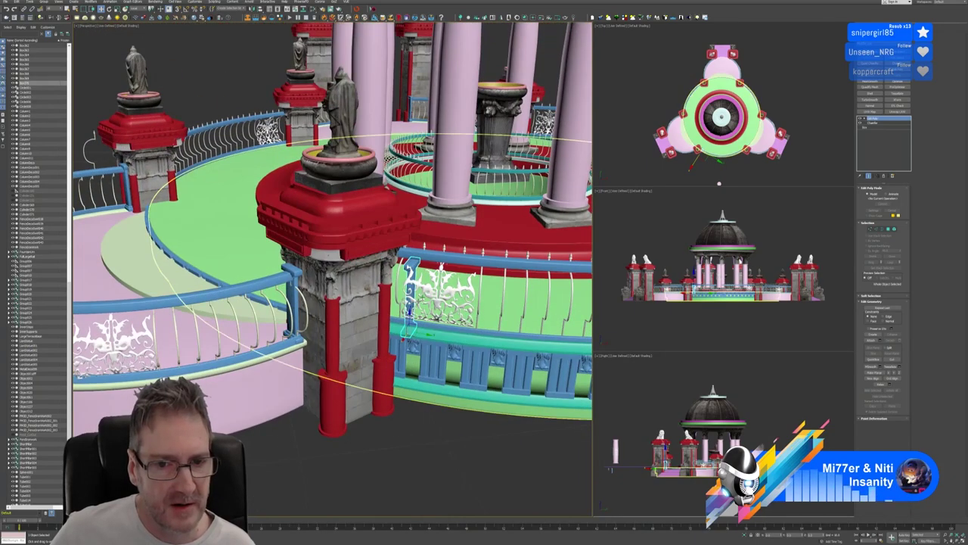
{"action": "left_click_drag", "start_coordinate": [410, 311], "coordinate": [410, 297]}
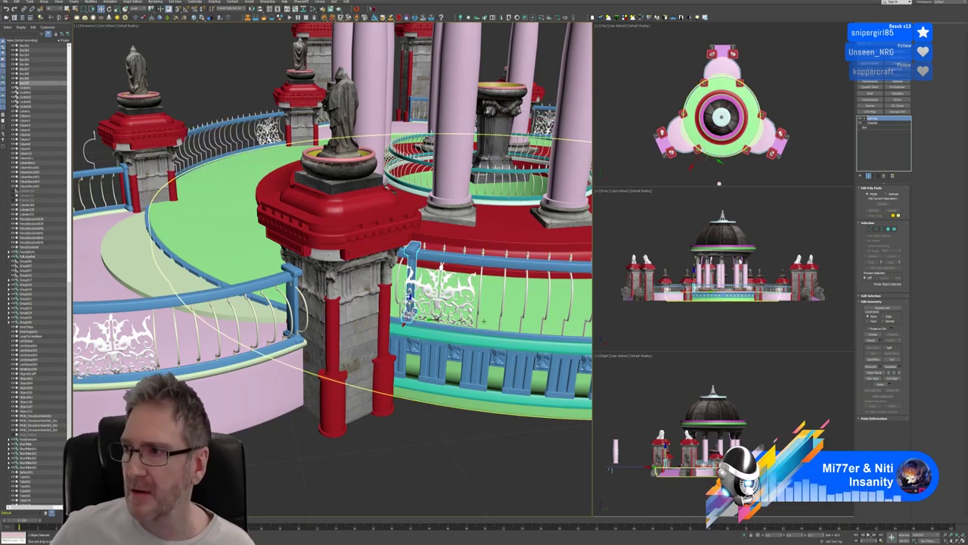
Move the cloned post sideways into line with the main balustrade's curved railing, close to the statue pillar
{"action": "middle_click_drag", "start_coordinate": [470, 293], "coordinate": [359, 306], "text": "alt"}
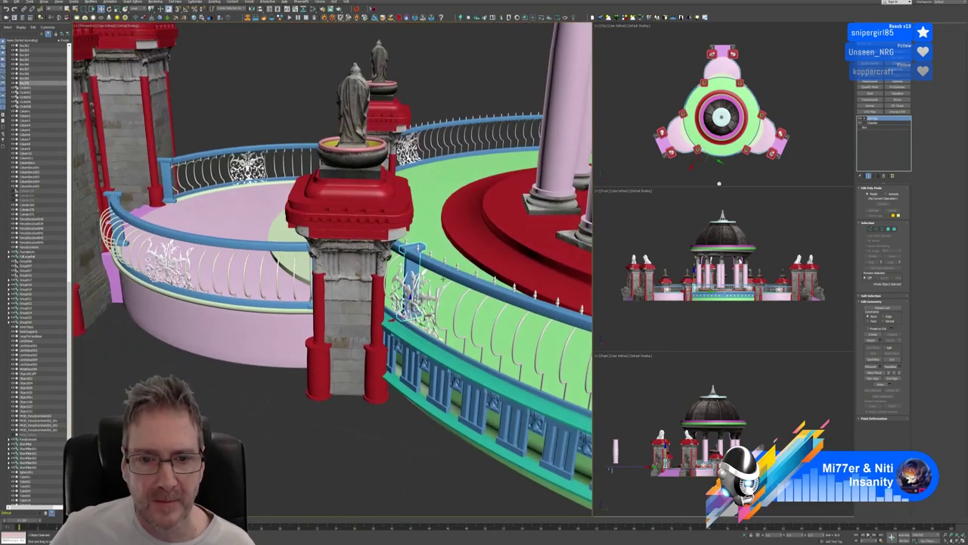
{"action": "left_click", "coordinate": [415, 302]}
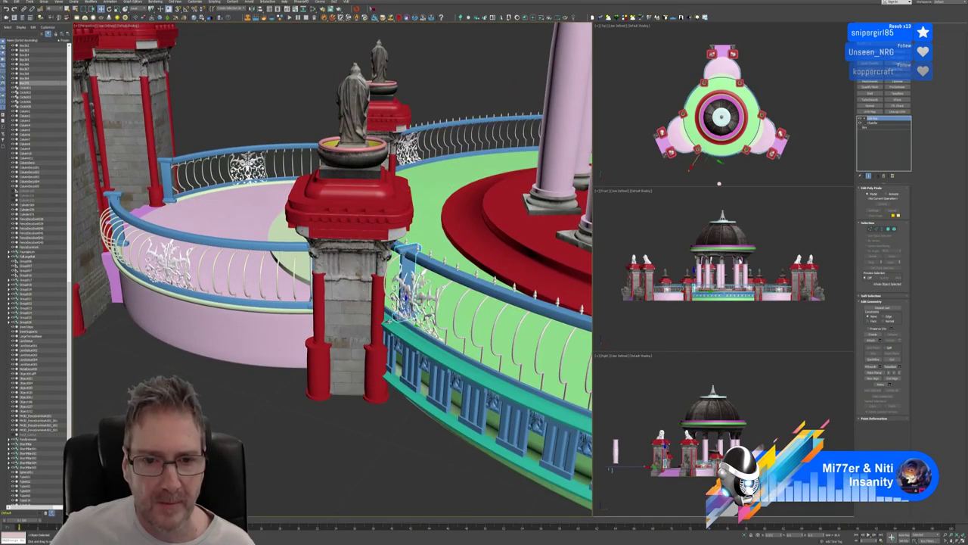
{"action": "middle_click_drag", "start_coordinate": [390, 322], "coordinate": [477, 299], "text": "alt"}
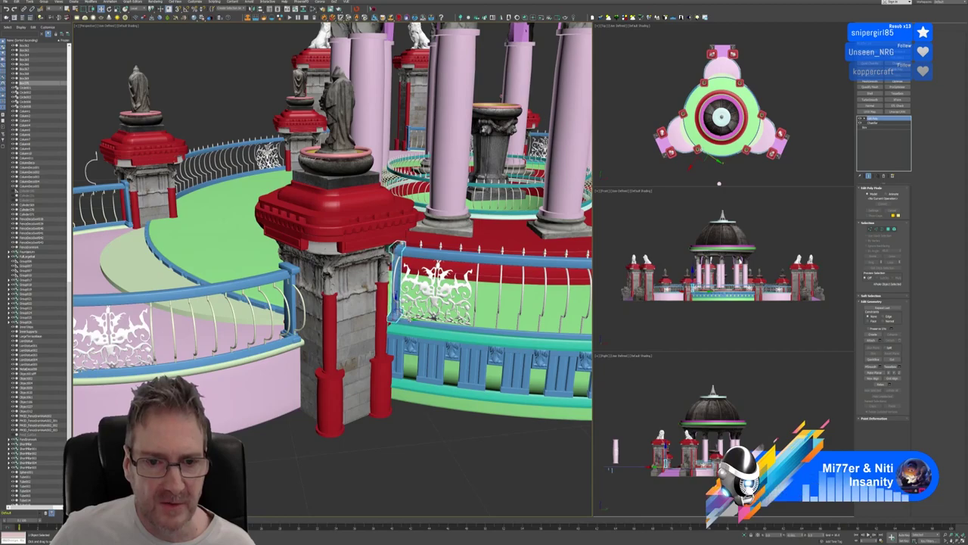
{"action": "key", "text": "ctrl+q"}
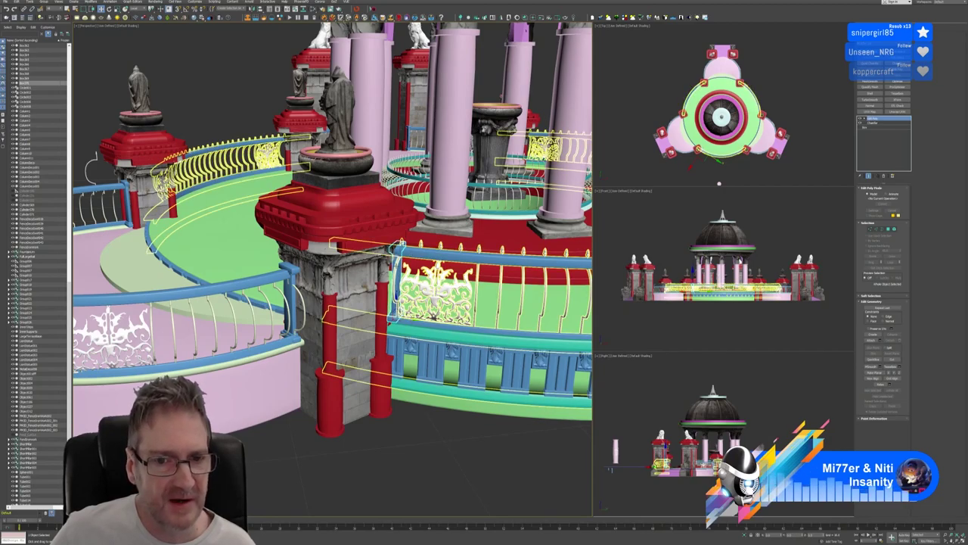
Slide the cloned post slightly along the railing away from the pillar and nudge it into line with the handrail
{"action": "middle_click_drag", "start_coordinate": [446, 291], "coordinate": [333, 267], "text": "alt"}
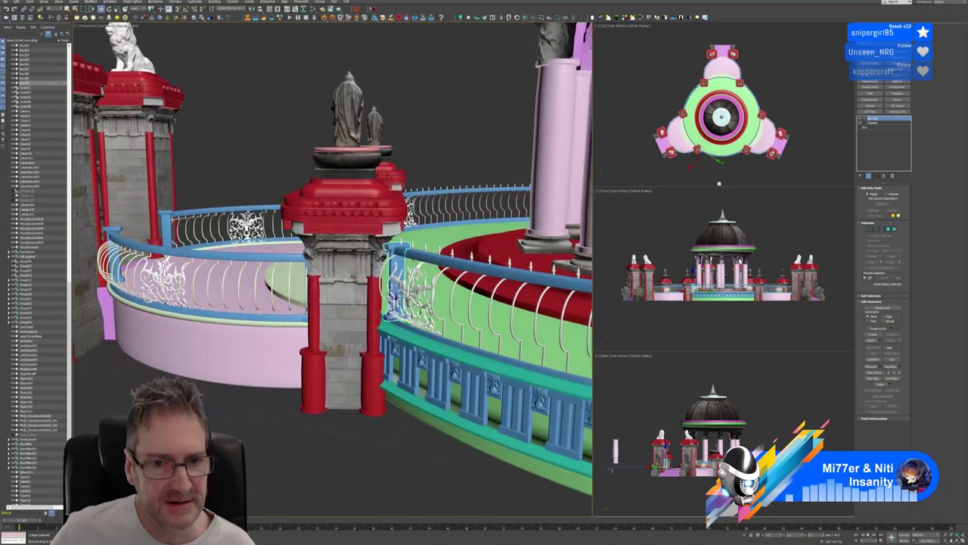
{"action": "middle_click_drag", "start_coordinate": [390, 250], "coordinate": [406, 283], "text": "alt"}
{"action": "scroll", "coordinate": [415, 267], "scroll_direction": "up", "scroll_amount": 3}
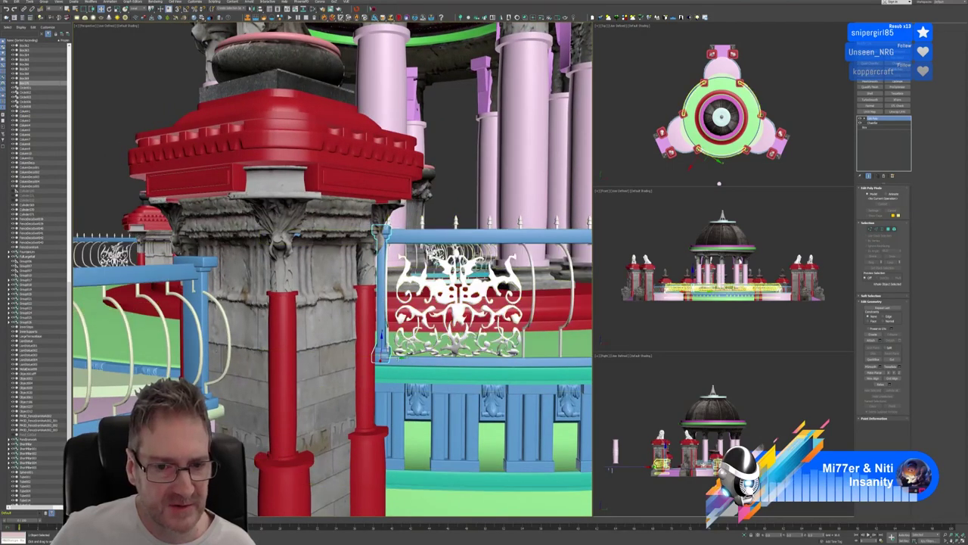
{"action": "left_click_drag", "start_coordinate": [396, 358], "coordinate": [401, 357]}
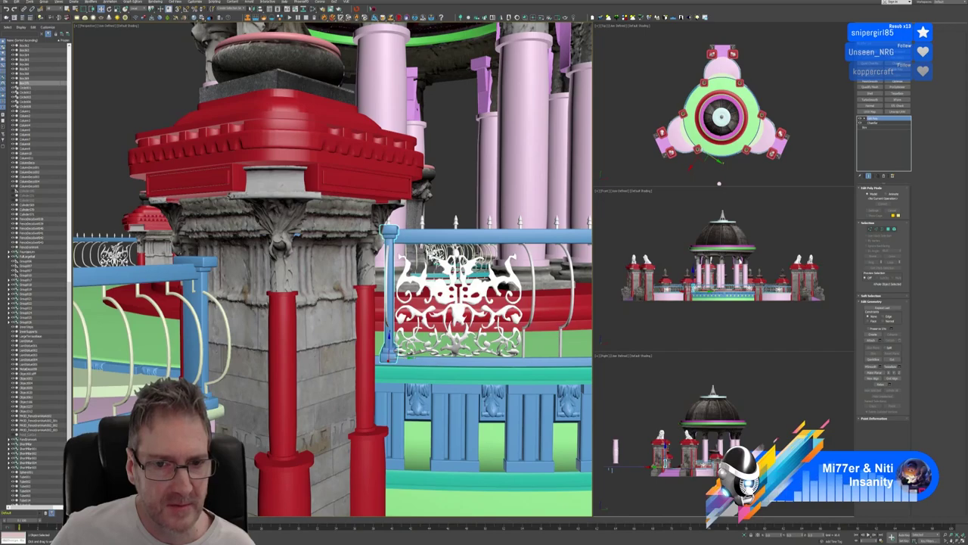
{"action": "middle_click_drag", "start_coordinate": [416, 354], "coordinate": [446, 338], "text": "alt"}
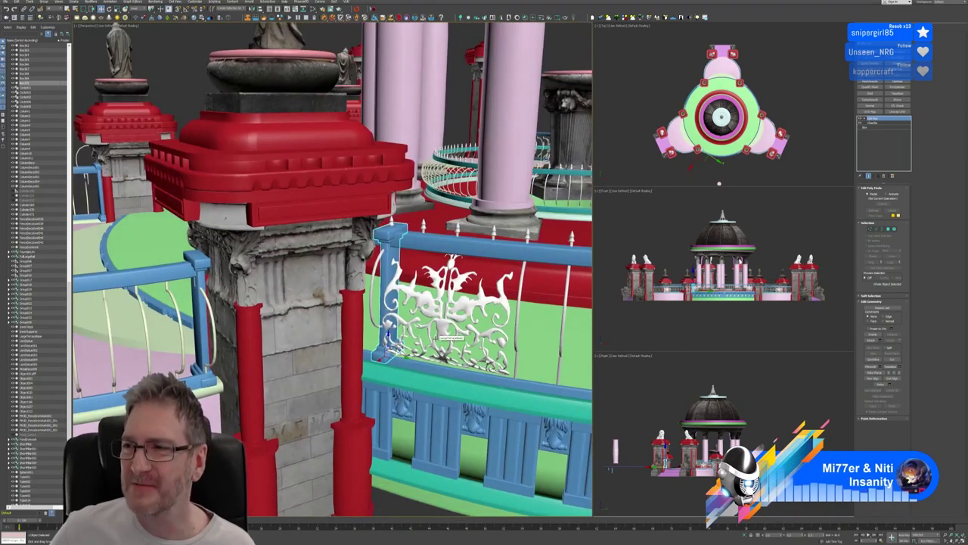
{"action": "middle_click_drag", "start_coordinate": [447, 338], "coordinate": [457, 288], "text": "alt"}
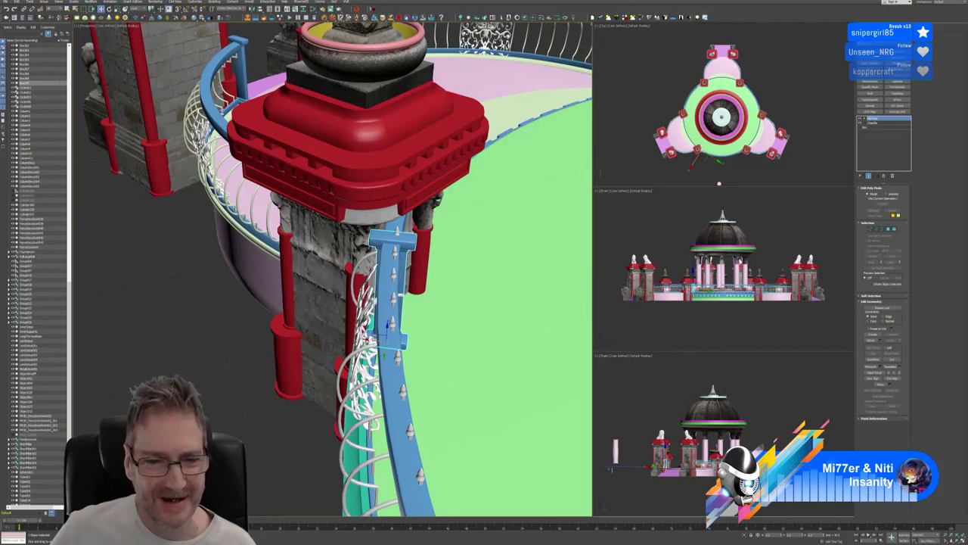
{"action": "left_click_drag", "start_coordinate": [374, 340], "coordinate": [373, 339]}
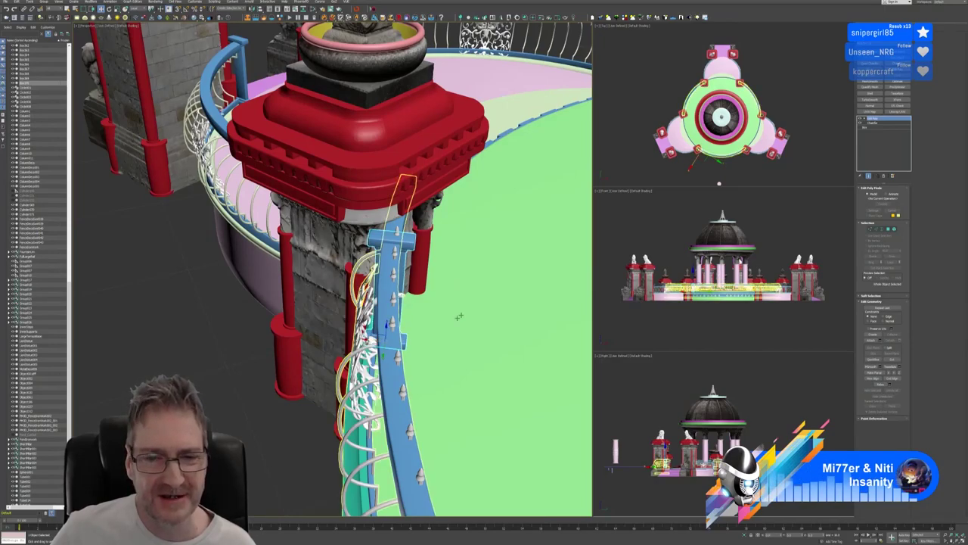
Clone the placed end post and move the copy to the opposite end of the same main balustrade railing, beside the other statue pillar
{"action": "middle_click_drag", "start_coordinate": [457, 316], "coordinate": [495, 302], "text": "alt"}
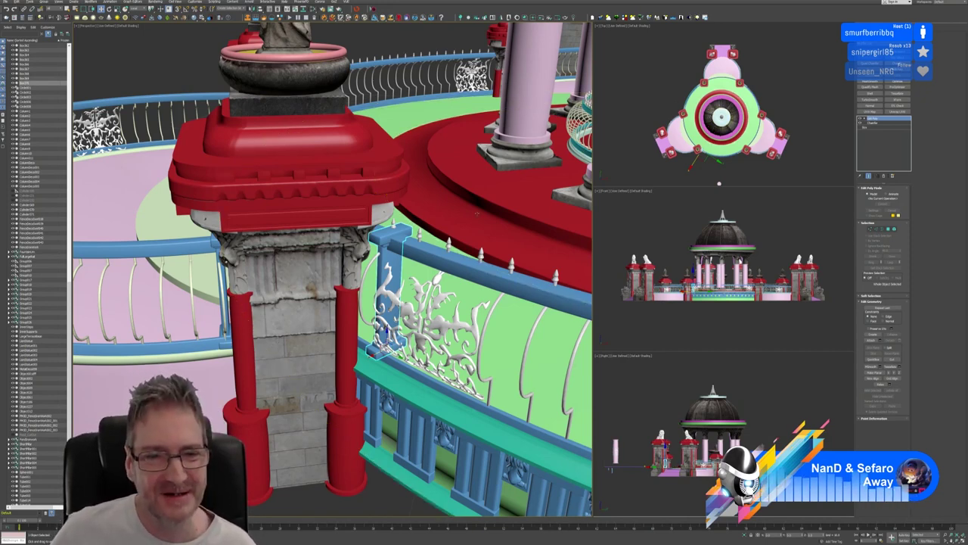
{"action": "middle_click_drag", "start_coordinate": [474, 235], "coordinate": [417, 238], "text": "alt"}
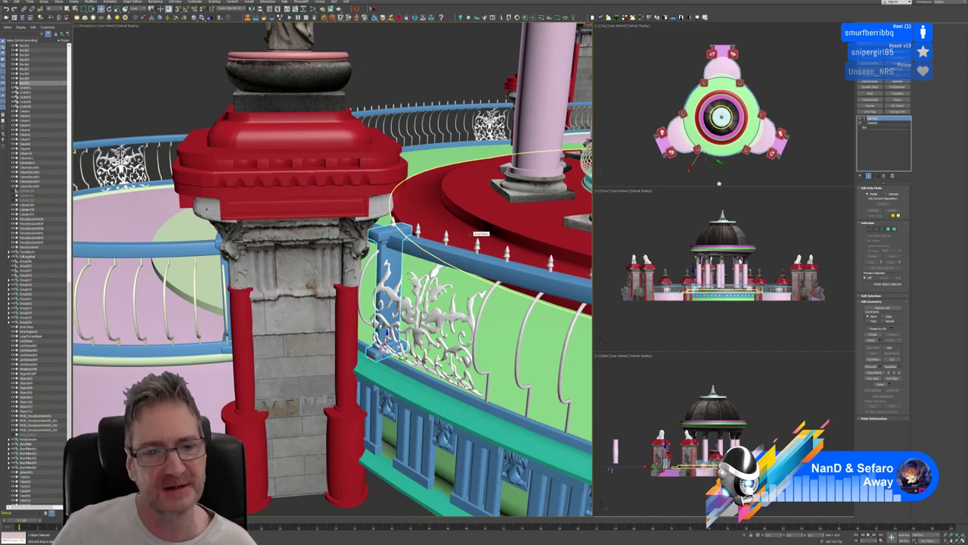
{"action": "middle_click_drag", "start_coordinate": [452, 237], "coordinate": [473, 237]}
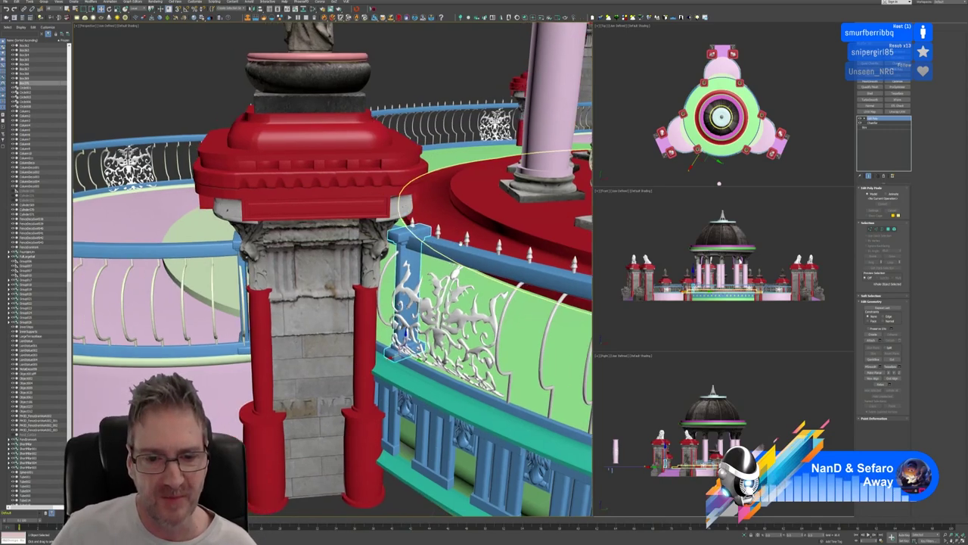
{"action": "middle_click_drag", "start_coordinate": [404, 333], "coordinate": [347, 362], "text": "alt"}
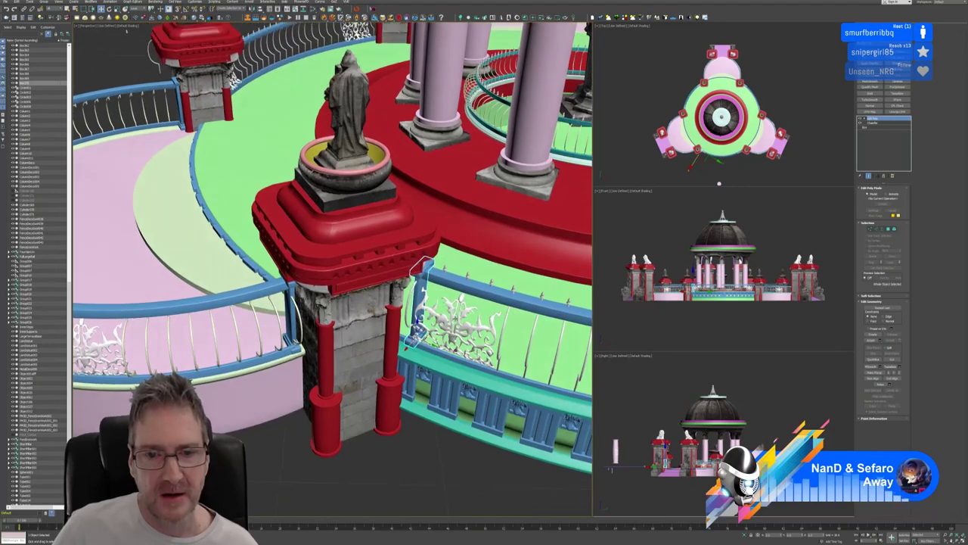
{"action": "middle_click_drag", "start_coordinate": [473, 306], "coordinate": [327, 293]}
{"action": "scroll", "coordinate": [389, 299], "scroll_direction": "down", "scroll_amount": 3}
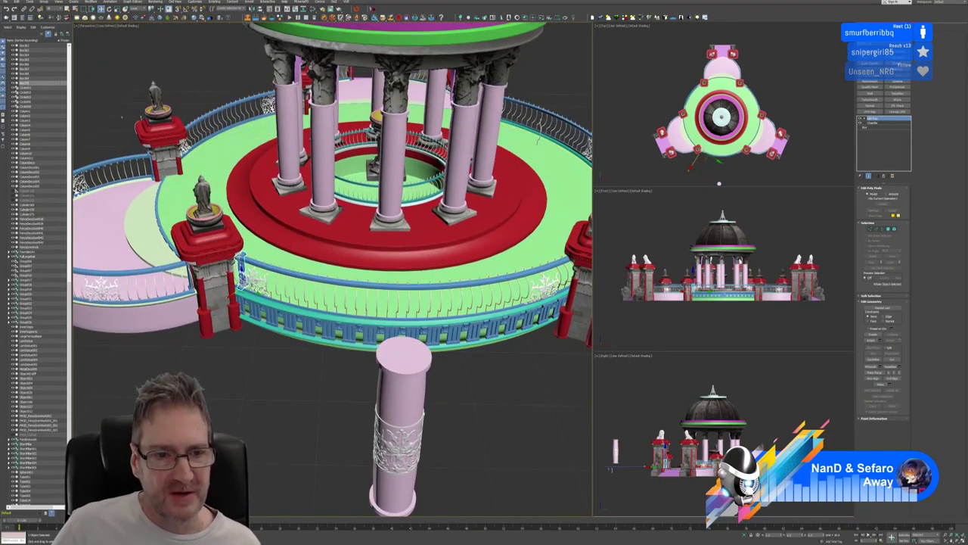
{"action": "left_click", "coordinate": [328, 295]}
{"action": "left_click", "coordinate": [246, 348]}
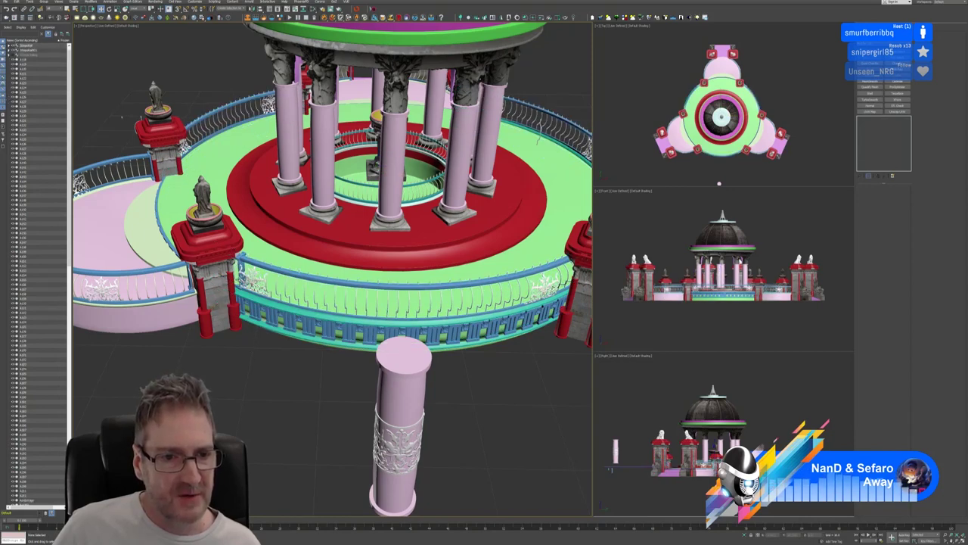
{"action": "left_click", "coordinate": [241, 267]}
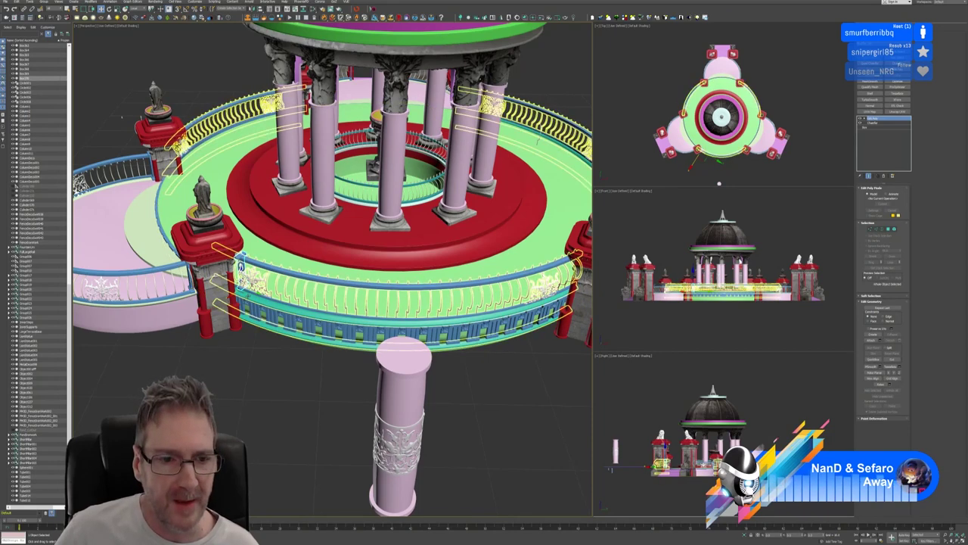
{"action": "left_click_drag", "start_coordinate": [257, 280], "coordinate": [449, 362], "text": "shift"}
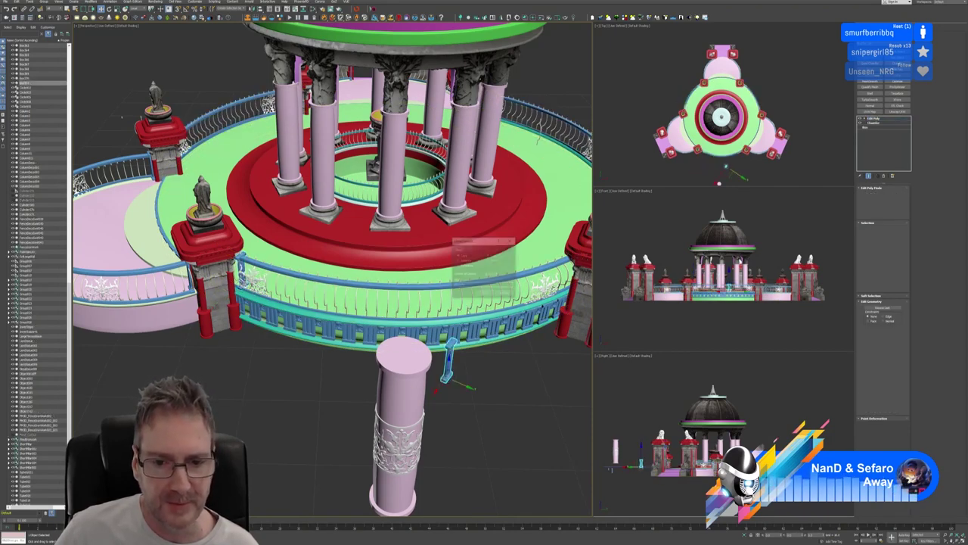
{"action": "left_click", "coordinate": [483, 294]}
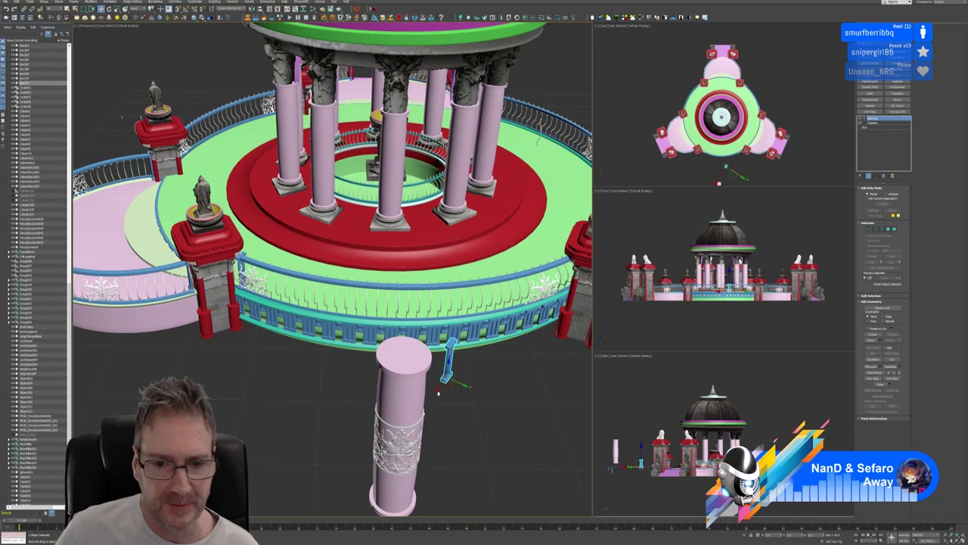
{"action": "mouse_move", "coordinate": [447, 362]}
{"action": "left_mouse_down"}
{"action": "mouse_move", "coordinate": [467, 338]}
{"action": "mouse_move", "coordinate": [563, 298]}
{"action": "left_mouse_up"}
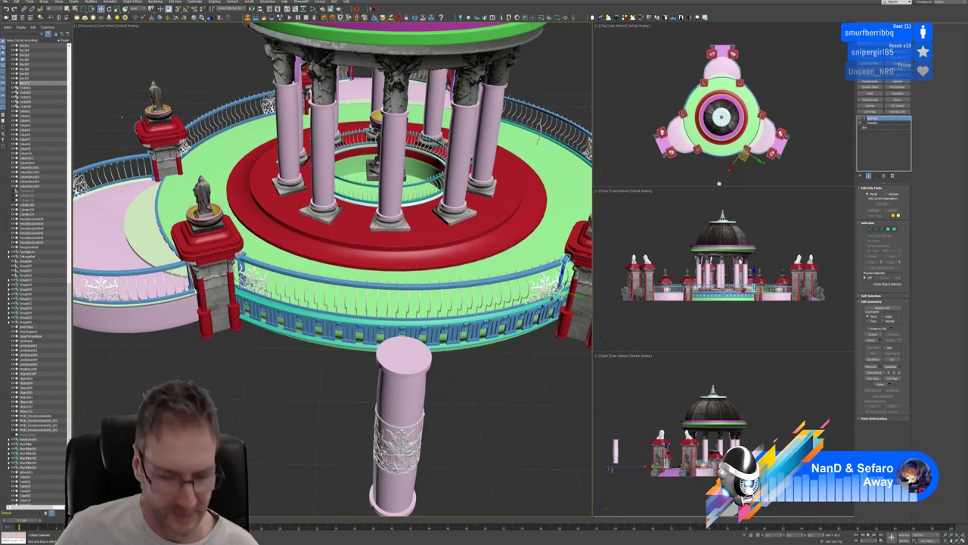
Rotate the cloned post at the railing's opposite end so it sits square across the curved handrail
{"action": "middle_click_drag", "start_coordinate": [448, 325], "coordinate": [524, 330], "text": "alt"}
{"action": "scroll", "coordinate": [529, 327], "scroll_direction": "up", "scroll_amount": 3}
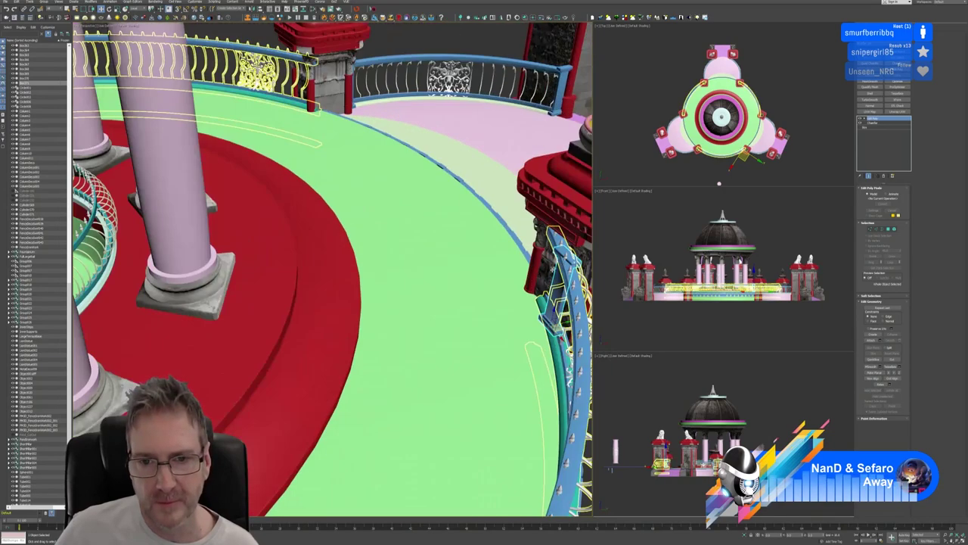
{"action": "middle_click_drag", "start_coordinate": [477, 283], "coordinate": [502, 248]}
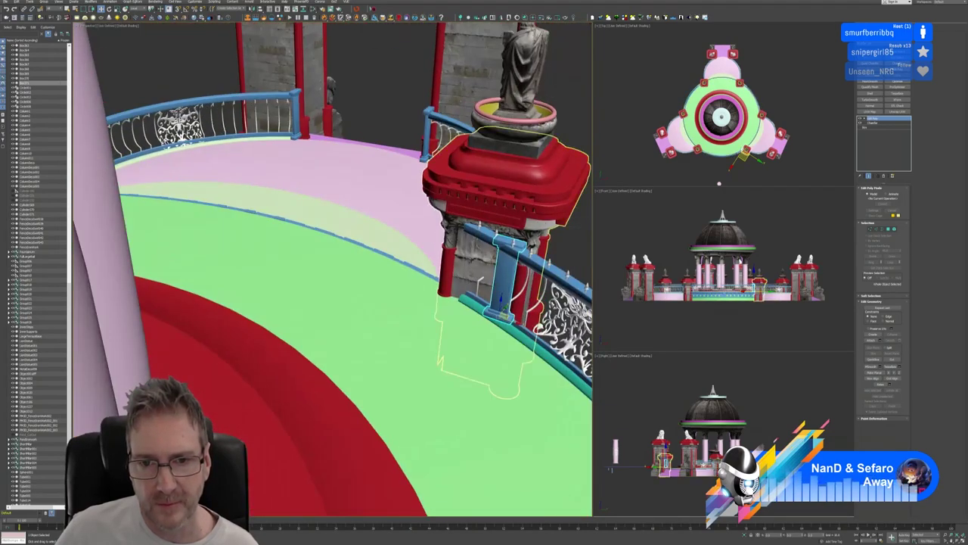
{"action": "scroll", "coordinate": [529, 257], "scroll_direction": "up", "scroll_amount": 3}
{"action": "key", "text": "e"}
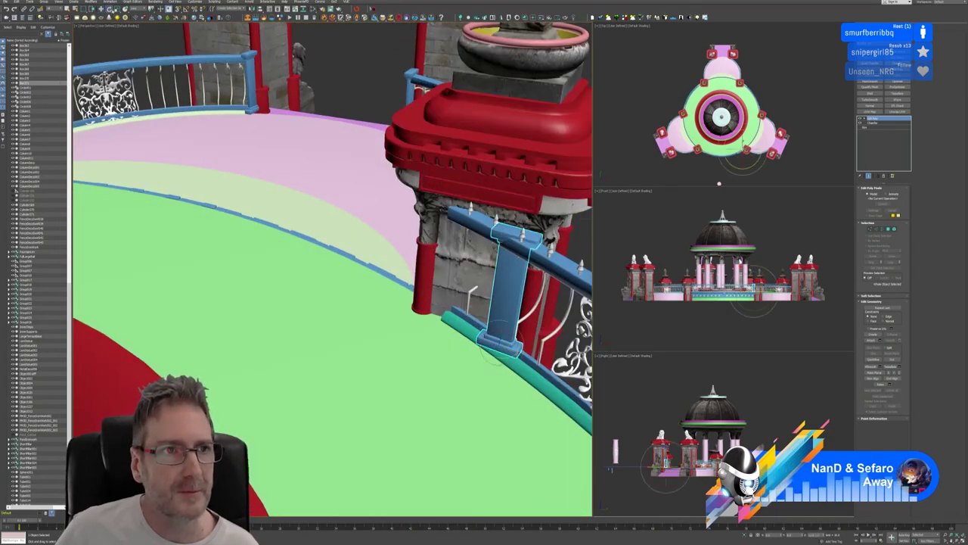
{"action": "left_click_drag", "start_coordinate": [498, 359], "coordinate": [535, 356]}
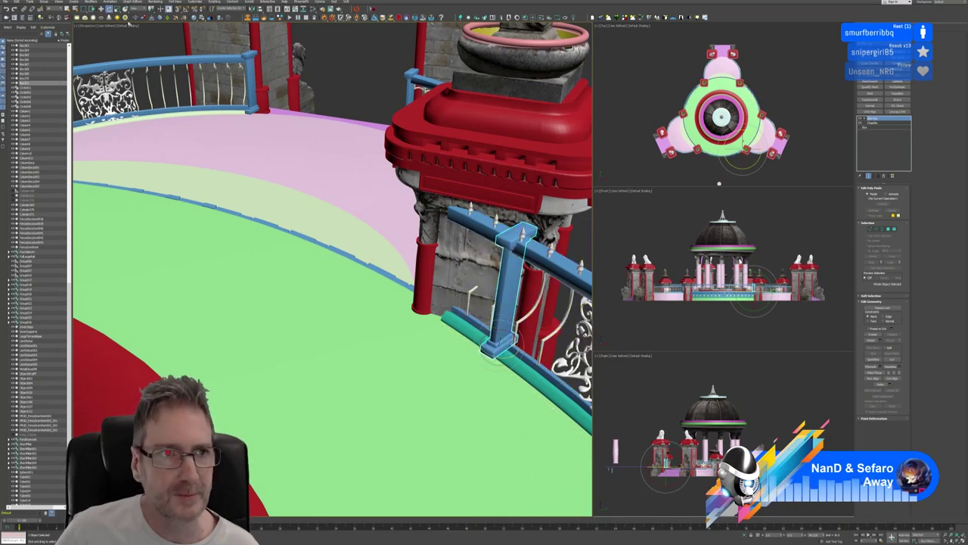
Slide the rotated post along the curved railing and settle it in line with the handrail, in front of the statue pillar
{"action": "left_click", "coordinate": [101, 9]}
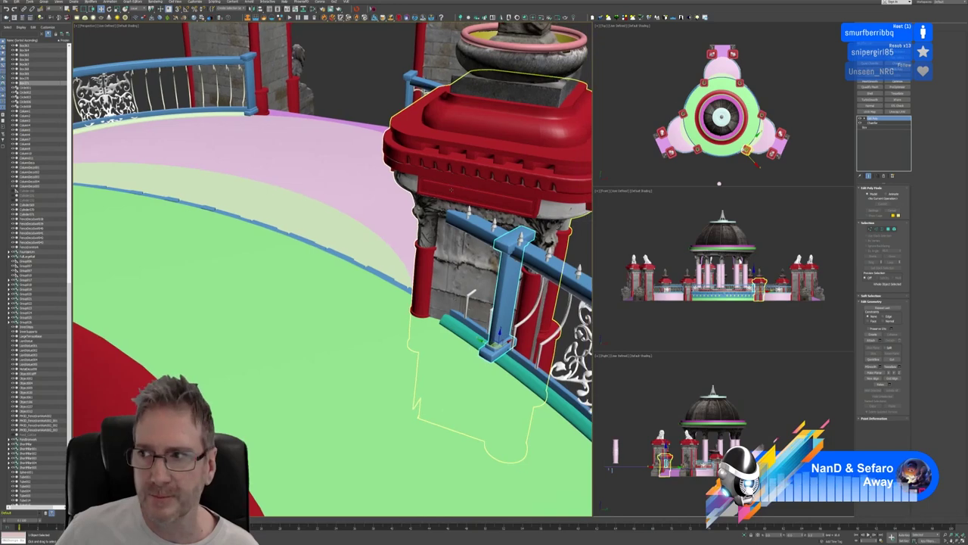
{"action": "middle_click_drag", "start_coordinate": [424, 186], "coordinate": [468, 191], "text": "alt"}
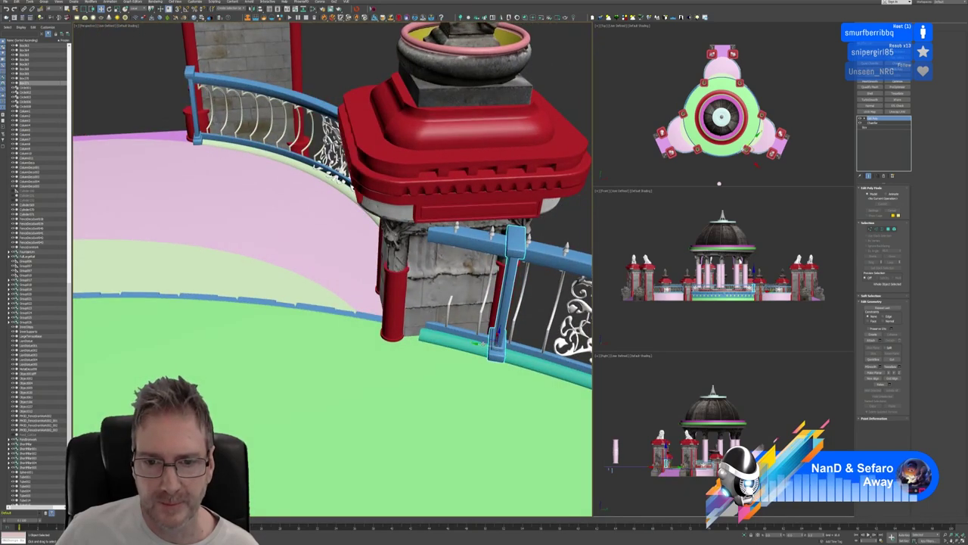
{"action": "left_click_drag", "start_coordinate": [501, 338], "coordinate": [435, 339]}
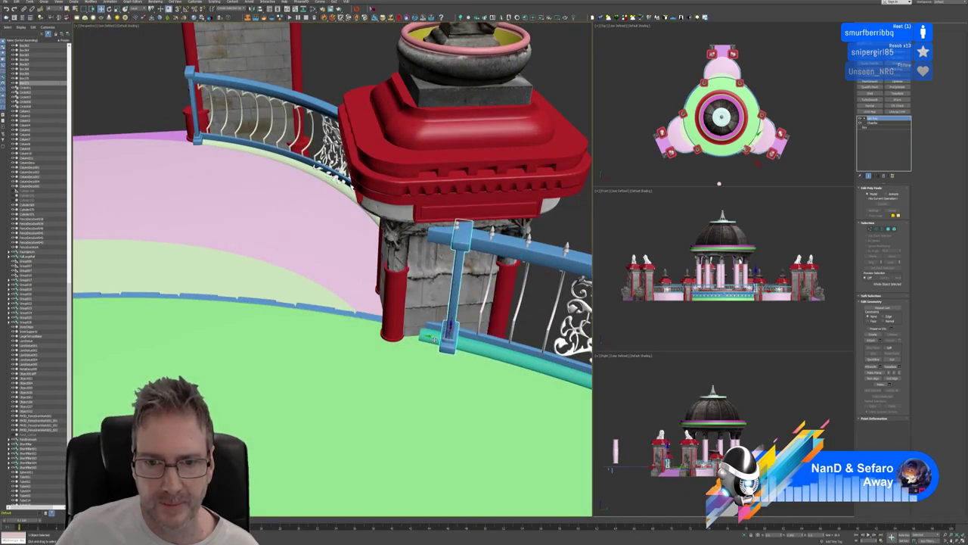
{"action": "mouse_move", "coordinate": [446, 345]}
{"action": "middle_mouse_down", "text": "alt"}
{"action": "mouse_move", "coordinate": [386, 321]}
{"action": "mouse_move", "coordinate": [321, 321]}
{"action": "mouse_move", "coordinate": [344, 337]}
{"action": "mouse_move", "coordinate": [452, 335]}
{"action": "middle_mouse_up", "text": "alt"}
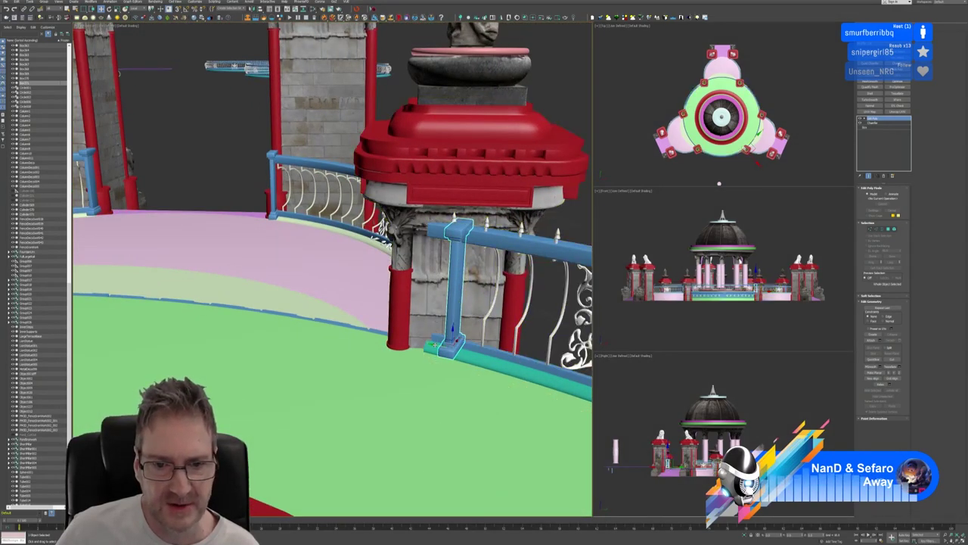
{"action": "left_click_drag", "start_coordinate": [435, 343], "coordinate": [444, 345]}
{"action": "middle_click_drag", "start_coordinate": [445, 345], "coordinate": [401, 310], "text": "alt"}
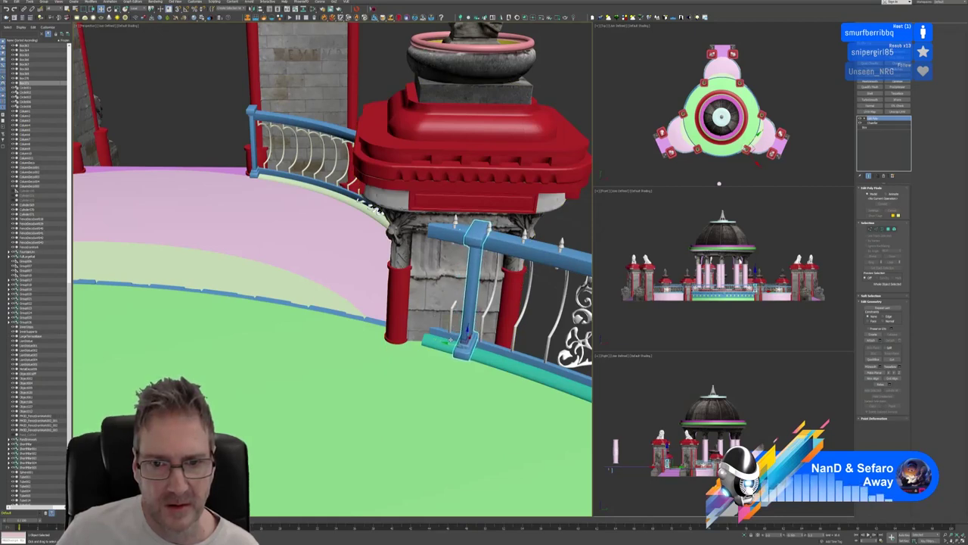
{"action": "left_click_drag", "start_coordinate": [447, 339], "coordinate": [466, 334]}
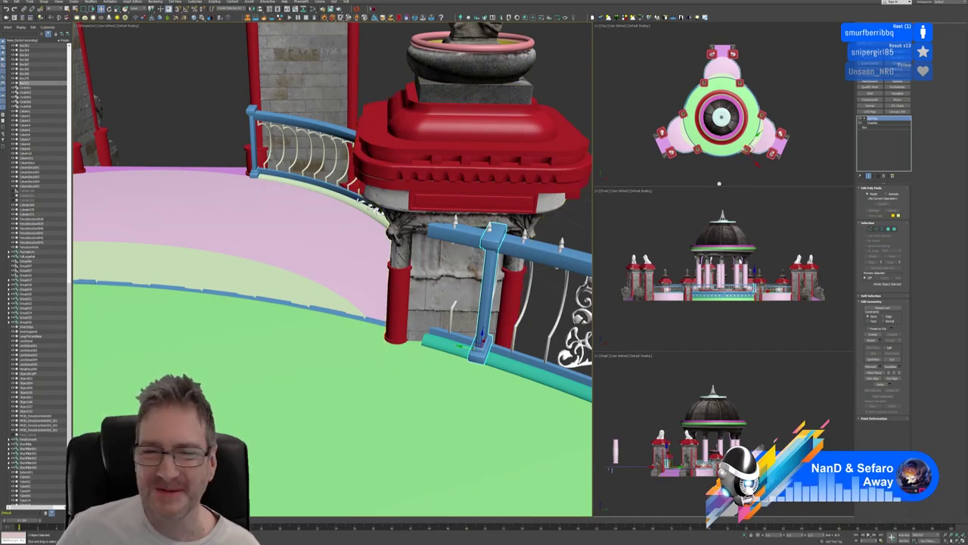
Clone the post across the side platform's opening onto the start of the neighbouring main balustrade section
{"action": "middle_click_drag", "start_coordinate": [431, 302], "coordinate": [265, 303], "text": "alt"}
{"action": "middle_click_drag", "start_coordinate": [302, 174], "coordinate": [375, 159], "text": "alt"}
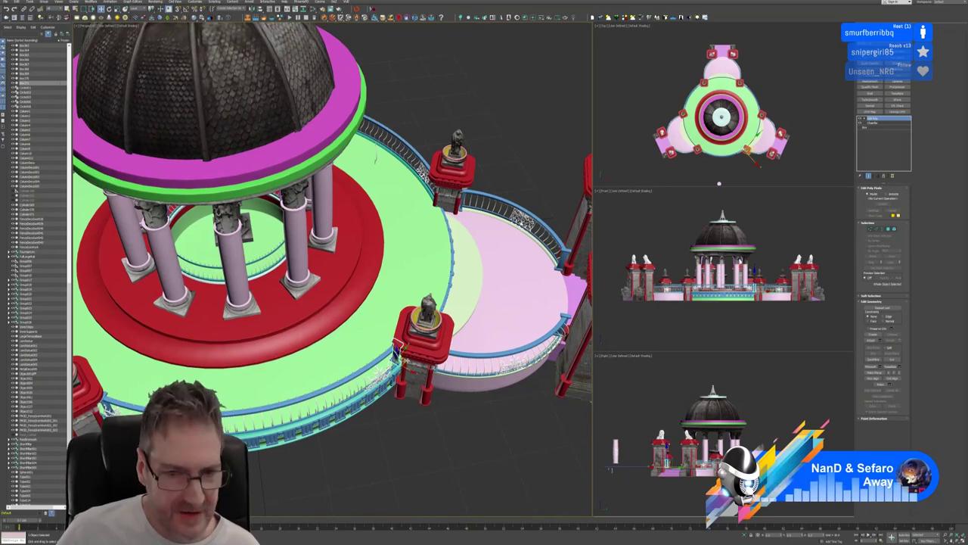
{"action": "left_click_drag", "start_coordinate": [398, 348], "coordinate": [436, 179], "text": "shift"}
{"action": "left_click", "coordinate": [485, 293]}
Rotate the new post on the neighbouring balustrade section to match the curve of its handrail
{"action": "mouse_move", "coordinate": [463, 261]}
{"action": "middle_mouse_down", "text": "alt"}
{"action": "mouse_move", "coordinate": [425, 219]}
{"action": "mouse_move", "coordinate": [439, 189]}
{"action": "middle_mouse_up", "text": "alt"}
{"action": "scroll", "coordinate": [435, 177], "scroll_direction": "up", "scroll_amount": 7}
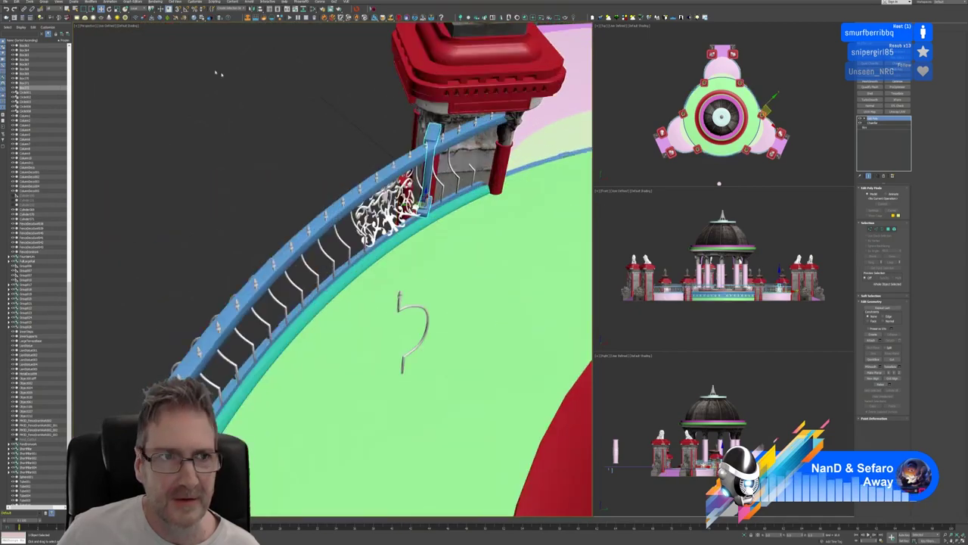
{"action": "key", "text": "e"}
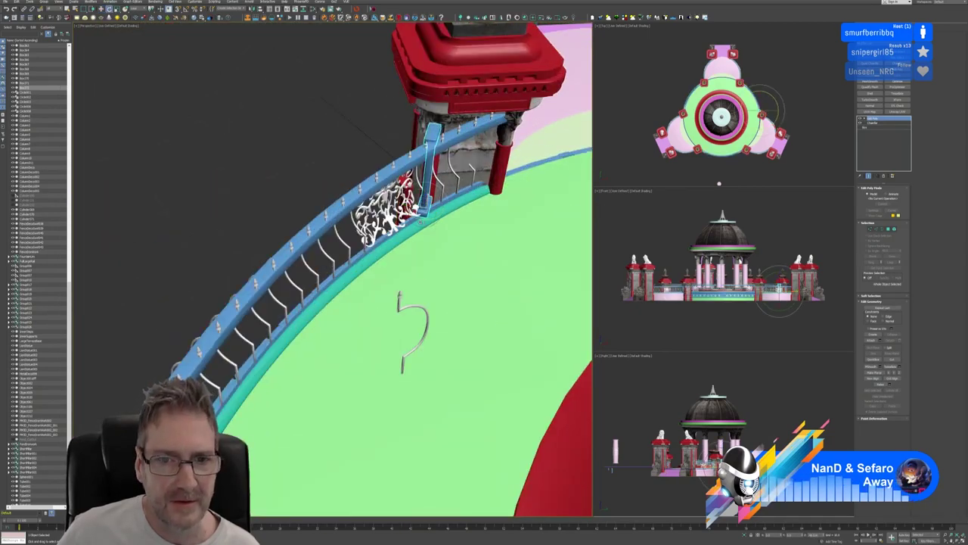
{"action": "left_click_drag", "start_coordinate": [419, 219], "coordinate": [448, 215]}
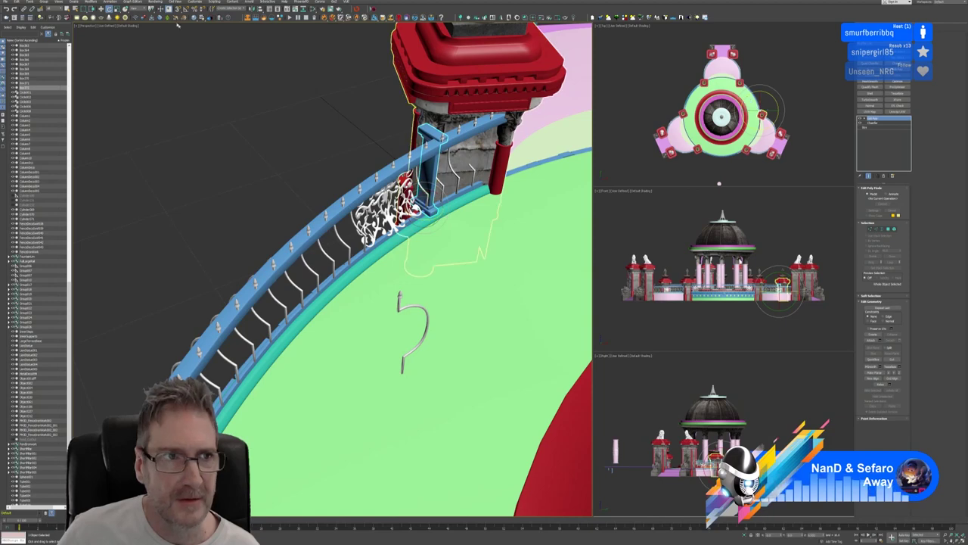
Move the new post into line with the neighbouring section's handrail and base rail, between the scroll ornament and the statue pillar
{"action": "key", "text": "w"}
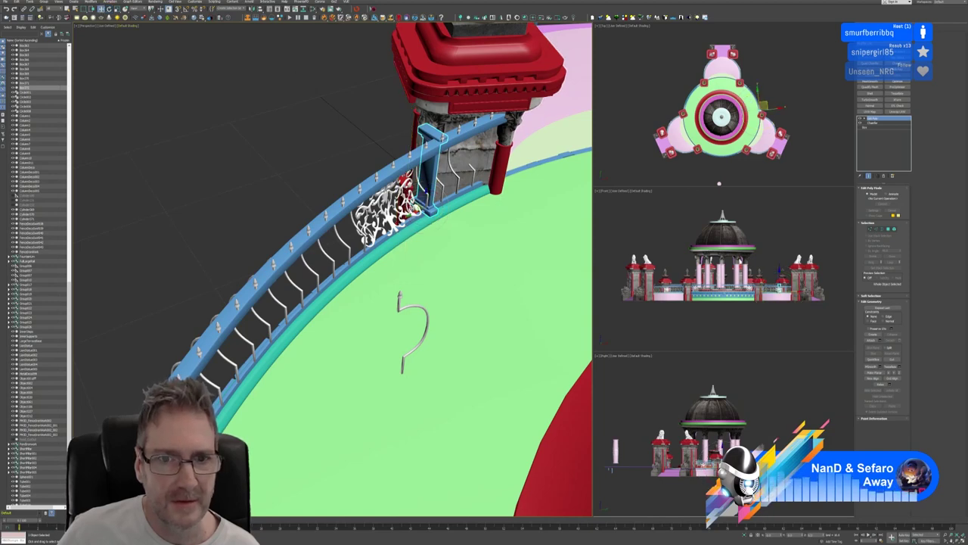
{"action": "mouse_move", "coordinate": [415, 212]}
{"action": "left_mouse_down"}
{"action": "mouse_move", "coordinate": [422, 216]}
{"action": "mouse_move", "coordinate": [416, 202]}
{"action": "left_mouse_up"}
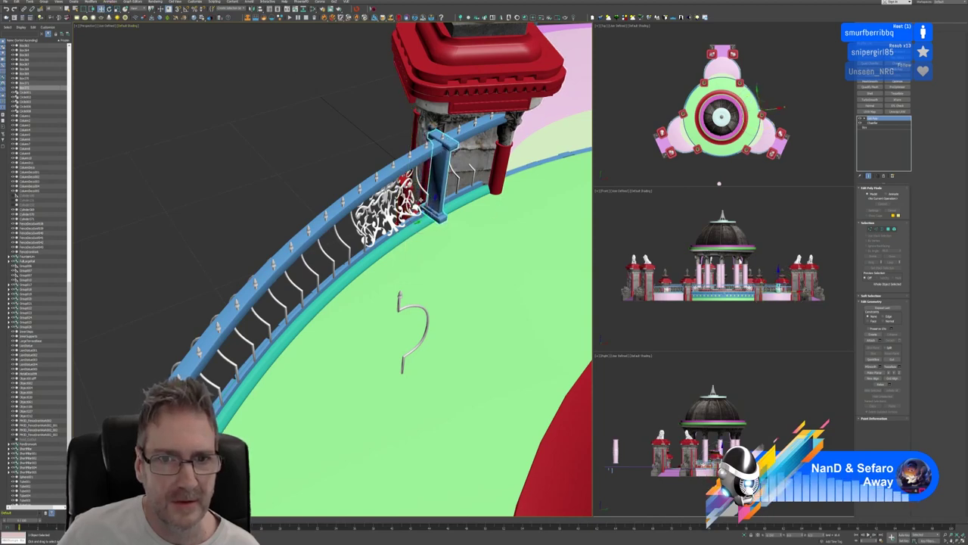
{"action": "middle_click_drag", "start_coordinate": [458, 219], "coordinate": [401, 207], "text": "alt"}
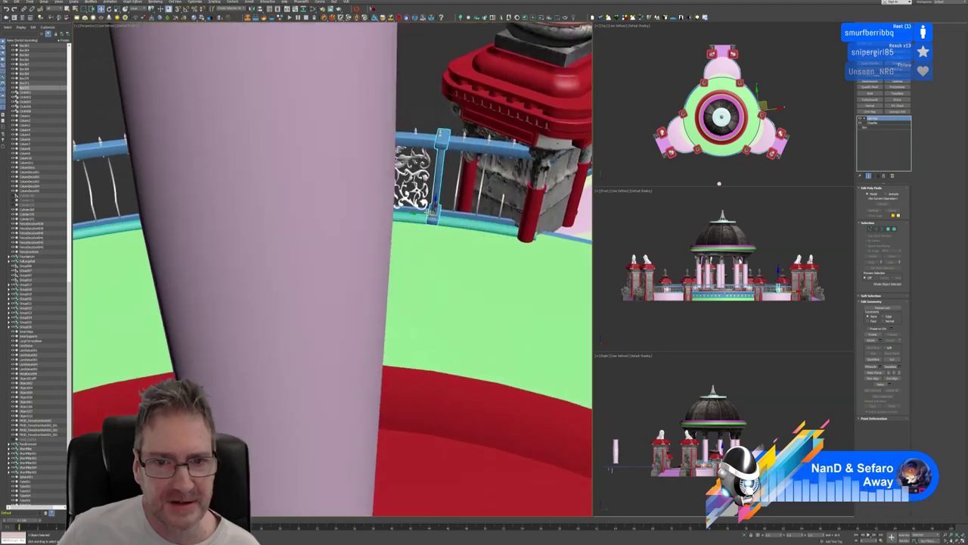
{"action": "left_click_drag", "start_coordinate": [418, 214], "coordinate": [451, 216]}
{"action": "middle_click_drag", "start_coordinate": [458, 215], "coordinate": [399, 221], "text": "alt"}
Clone this post to the opposite end of the same balustrade section, next to the scroll ornament by the far statue pillar
{"action": "left_click", "coordinate": [476, 193]}
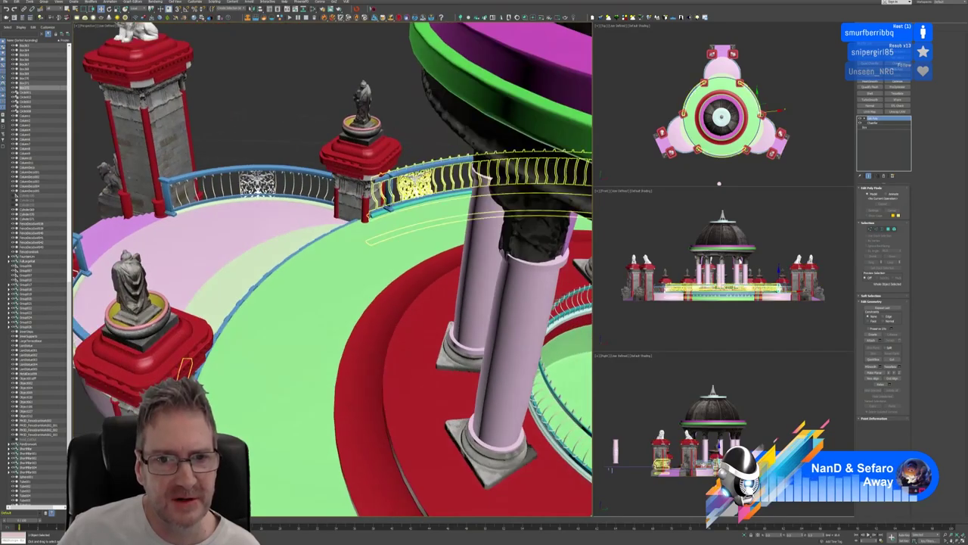
{"action": "scroll", "coordinate": [388, 215], "scroll_direction": "up", "scroll_amount": 6}
{"action": "scroll", "coordinate": [382, 220], "scroll_direction": "down", "scroll_amount": 5}
{"action": "scroll", "coordinate": [382, 220], "scroll_direction": "down", "scroll_amount": 4}
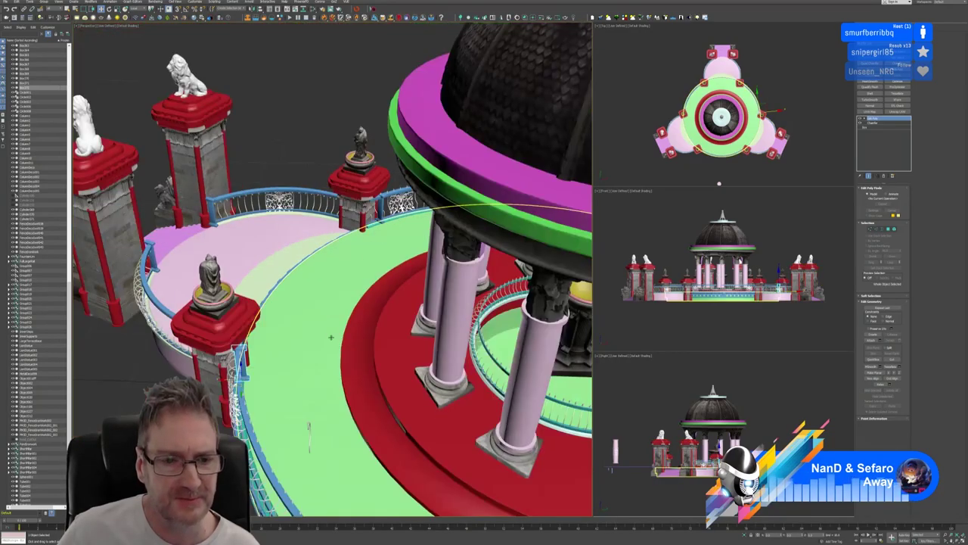
{"action": "middle_click_drag", "start_coordinate": [331, 338], "coordinate": [327, 282]}
{"action": "middle_click_drag", "start_coordinate": [320, 354], "coordinate": [349, 269], "text": "alt"}
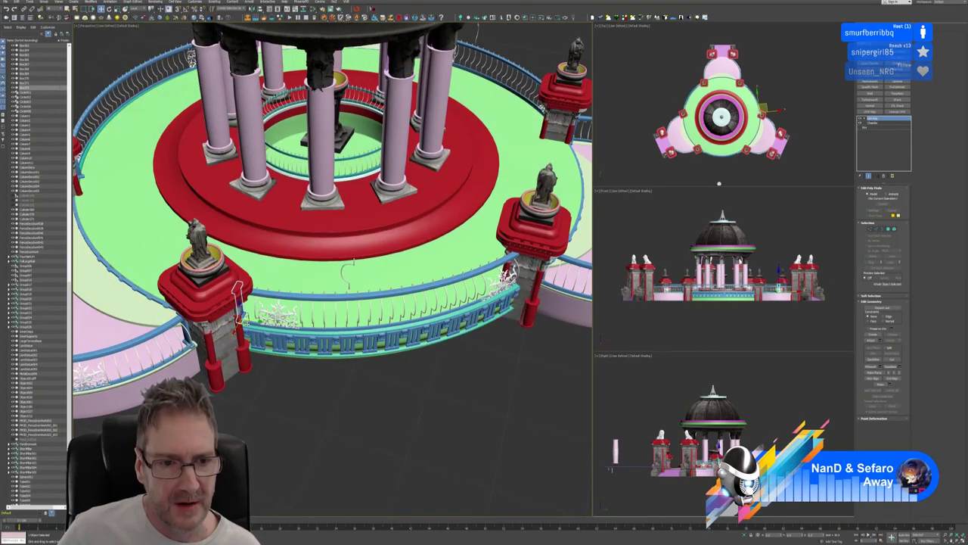
{"action": "left_click", "coordinate": [394, 317]}
{"action": "left_click_drag", "start_coordinate": [371, 291], "coordinate": [499, 297], "text": "shift"}
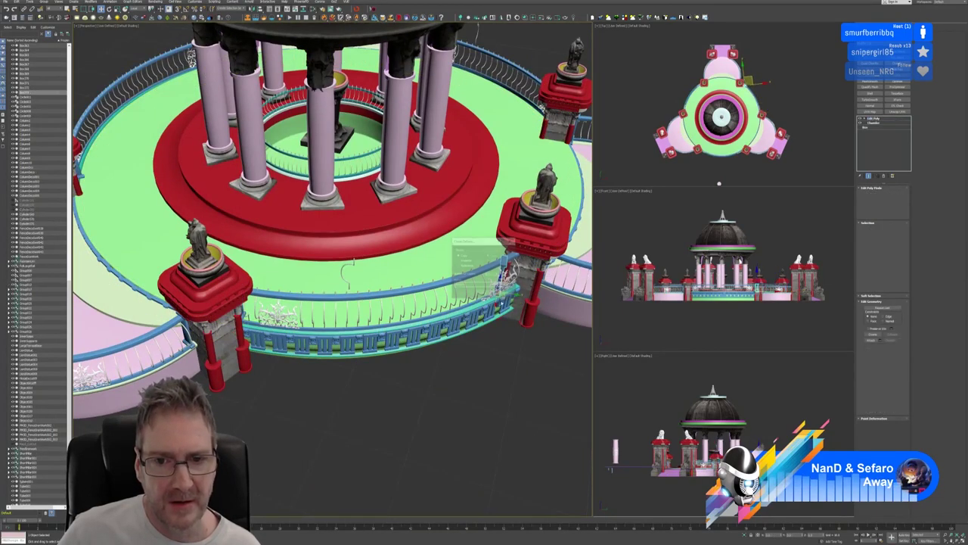
{"action": "left_click", "coordinate": [486, 293]}
Rotate the latest cloned post so it sits square across the curved handrail at the section's far end
{"action": "middle_click_drag", "start_coordinate": [491, 291], "coordinate": [533, 266], "text": "alt"}
{"action": "scroll", "coordinate": [534, 267], "scroll_direction": "up", "scroll_amount": 6}
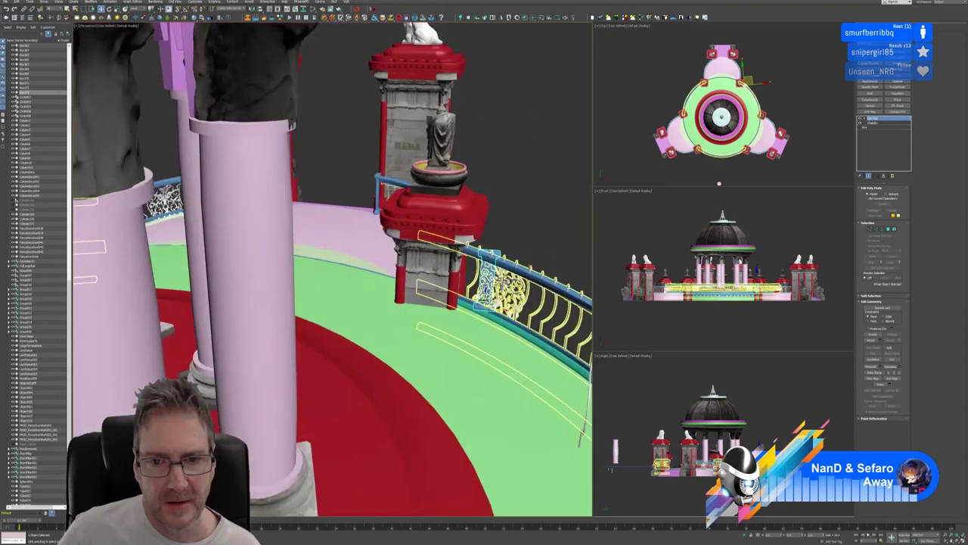
{"action": "key", "text": "e"}
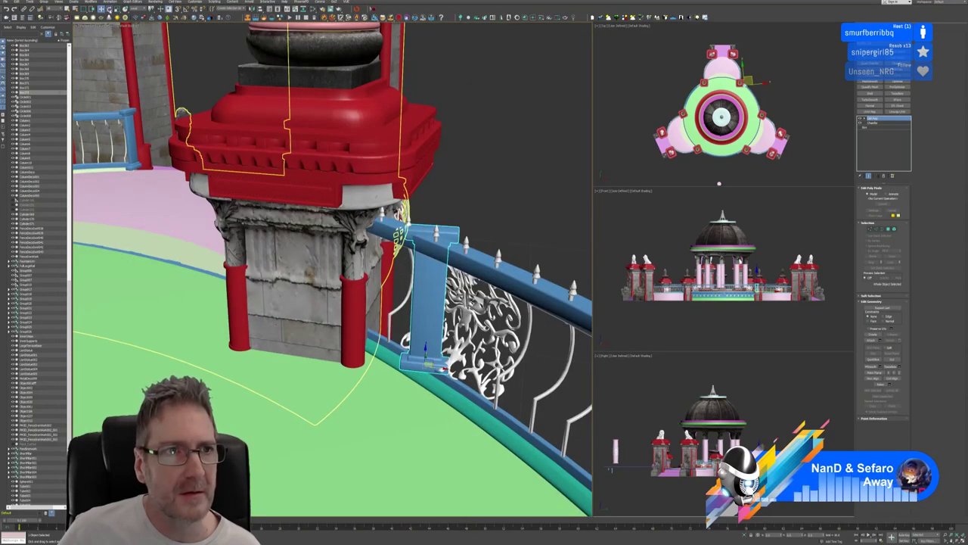
{"action": "left_click_drag", "start_coordinate": [431, 378], "coordinate": [486, 384]}
{"action": "key", "text": "w"}
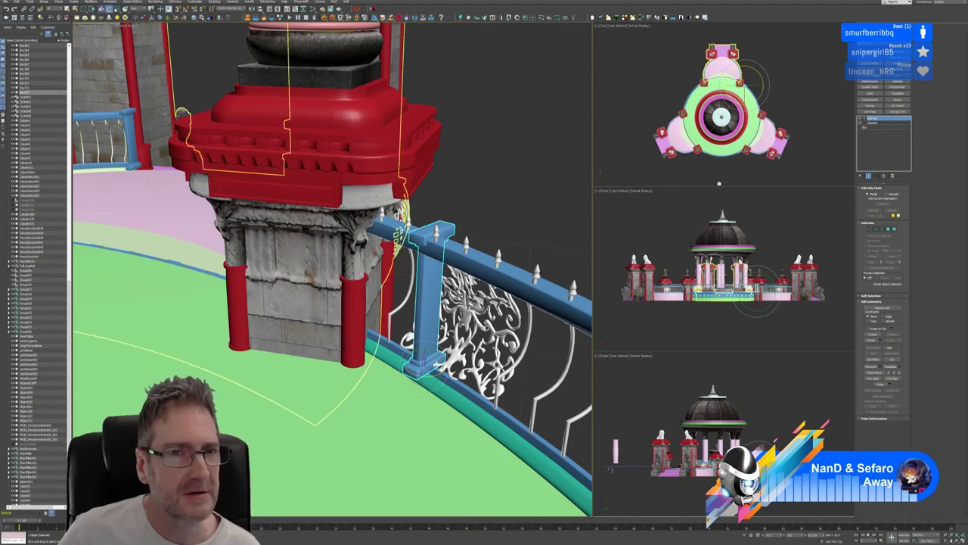
{"action": "middle_click_drag", "start_coordinate": [437, 362], "coordinate": [492, 345], "text": "alt"}
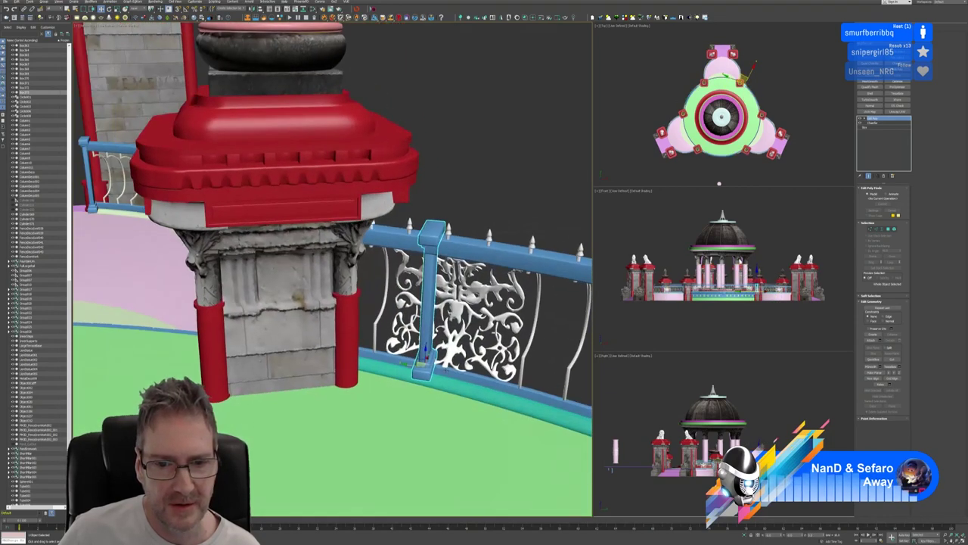
Slide the rotated post along the curved handrail to the section's end against the statue pillar, centred on the rail
{"action": "left_click_drag", "start_coordinate": [409, 363], "coordinate": [348, 358]}
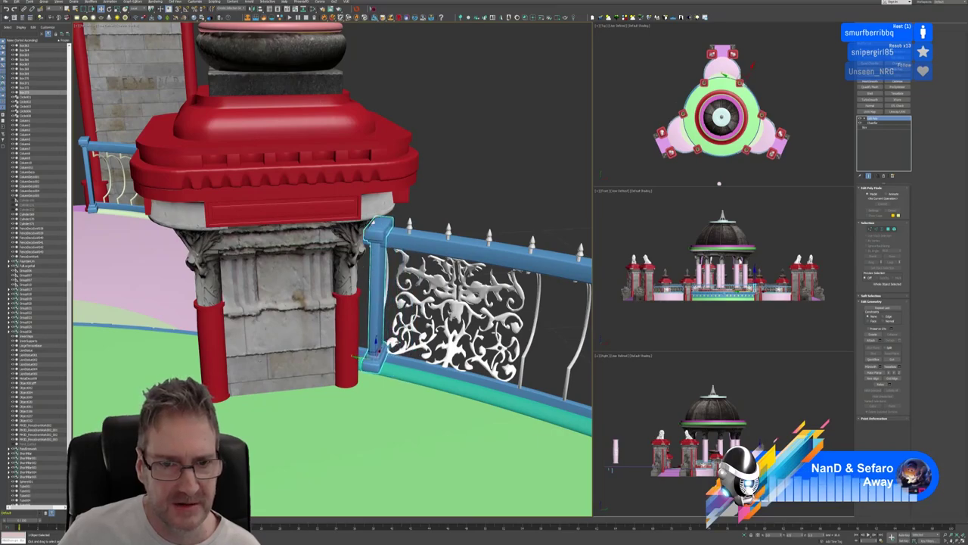
{"action": "middle_click_drag", "start_coordinate": [356, 357], "coordinate": [534, 390], "text": "alt"}
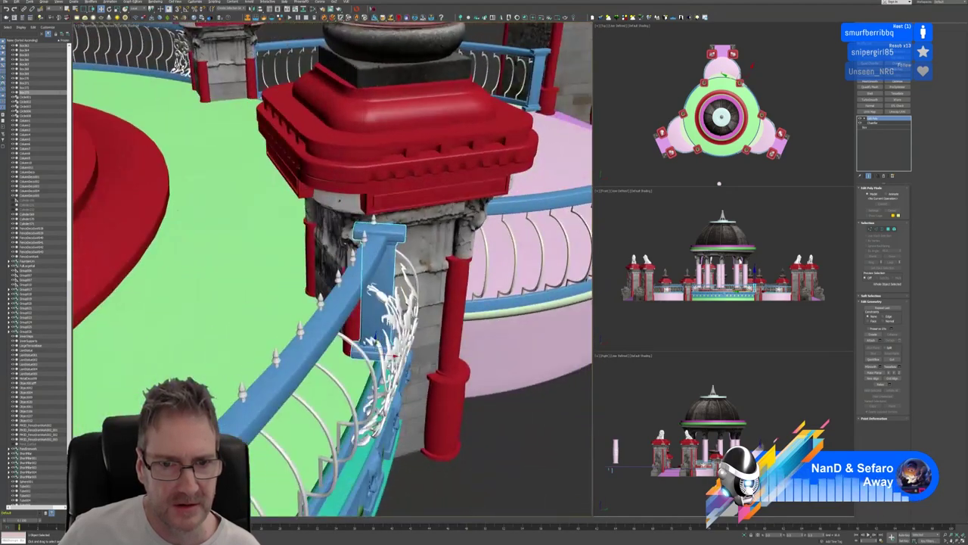
{"action": "middle_click_drag", "start_coordinate": [258, 361], "coordinate": [250, 361], "text": "alt"}
{"action": "left_click_drag", "start_coordinate": [390, 355], "coordinate": [387, 355]}
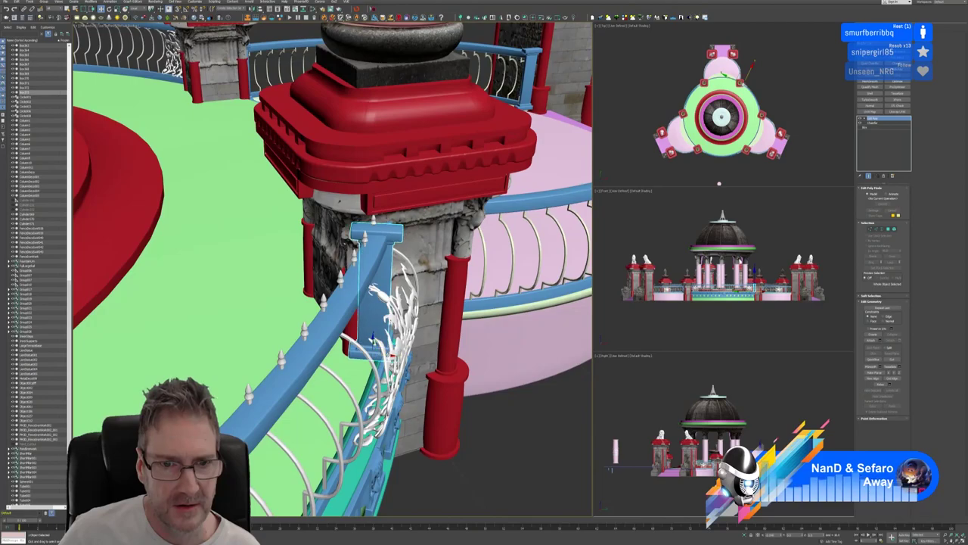
{"action": "middle_click_drag", "start_coordinate": [386, 355], "coordinate": [340, 371], "text": "alt"}
Clone the finished post as a copy onto the next main balustrade section, close to its statue pillar
{"action": "scroll", "coordinate": [473, 336], "scroll_direction": "down", "scroll_amount": 3}
{"action": "middle_click_drag", "start_coordinate": [325, 295], "coordinate": [382, 367]}
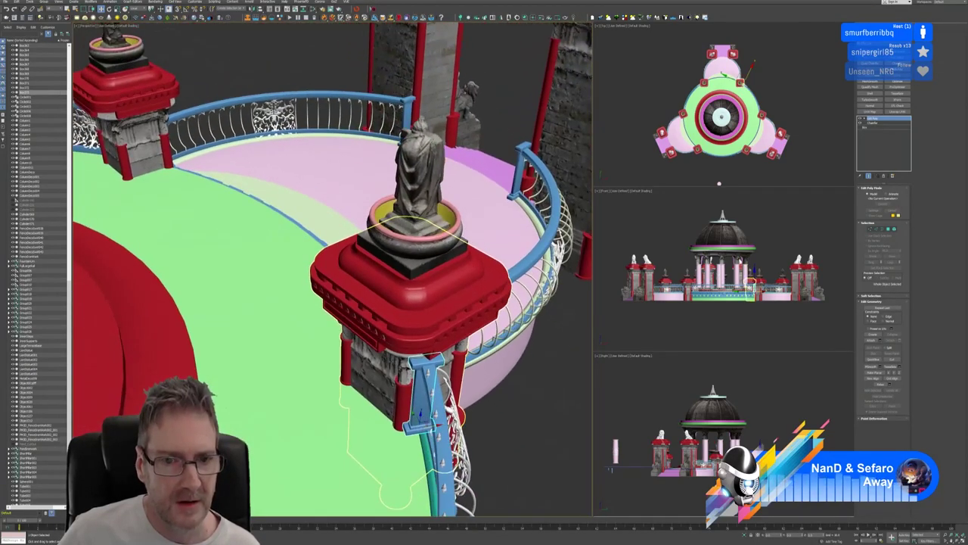
{"action": "scroll", "coordinate": [382, 363], "scroll_direction": "down", "scroll_amount": 3}
{"action": "middle_click_drag", "start_coordinate": [359, 319], "coordinate": [361, 311], "text": "alt"}
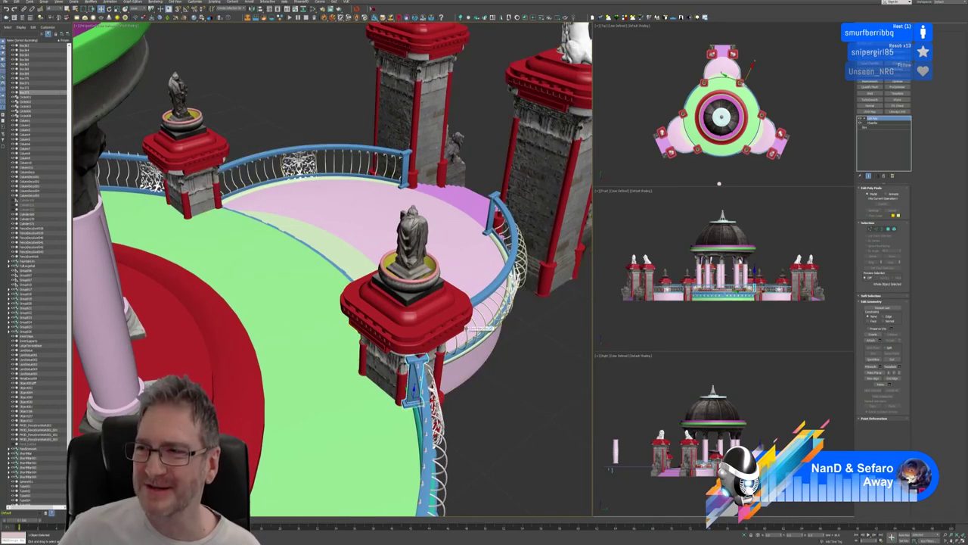
{"action": "middle_click_drag", "start_coordinate": [474, 365], "coordinate": [417, 330], "text": "alt"}
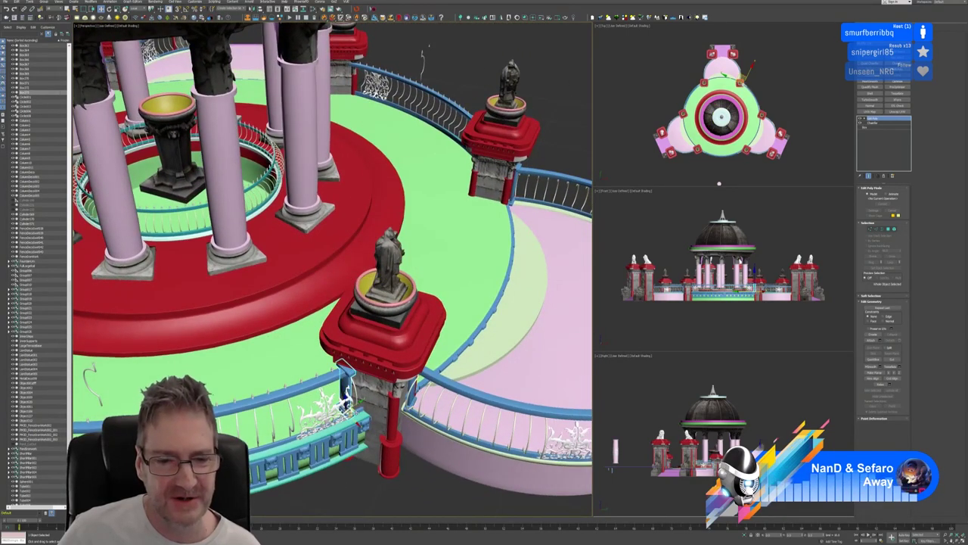
{"action": "mouse_move", "coordinate": [355, 406]}
{"action": "left_mouse_down", "text": "shift"}
{"action": "mouse_move", "coordinate": [415, 319]}
{"action": "mouse_move", "coordinate": [465, 151]}
{"action": "left_mouse_up", "text": "shift"}
{"action": "key", "text": "ctrl+v"}
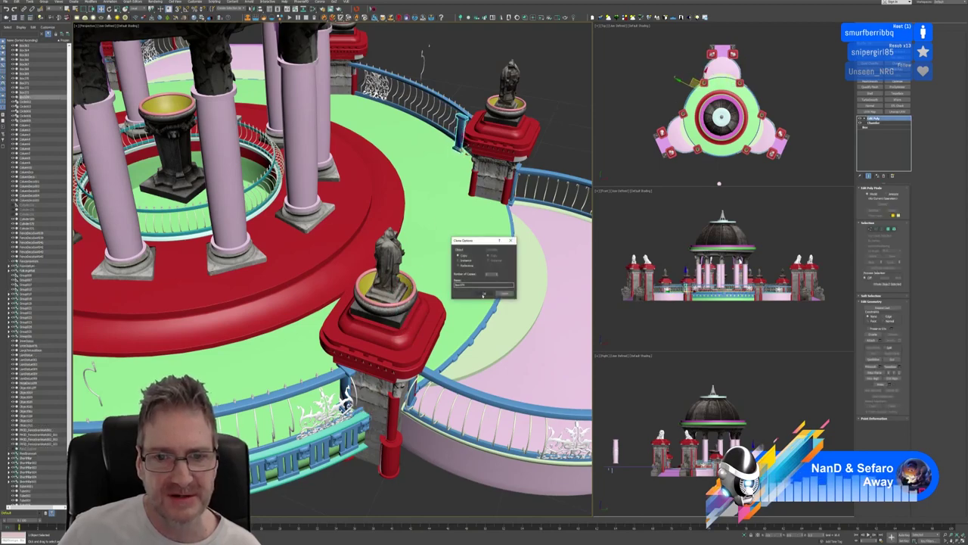
{"action": "left_click", "coordinate": [504, 293]}
Rotate the newly cloned post so it sits square across the curve of the next section's handrail
{"action": "scroll", "coordinate": [454, 208], "scroll_direction": "up", "scroll_amount": 8}
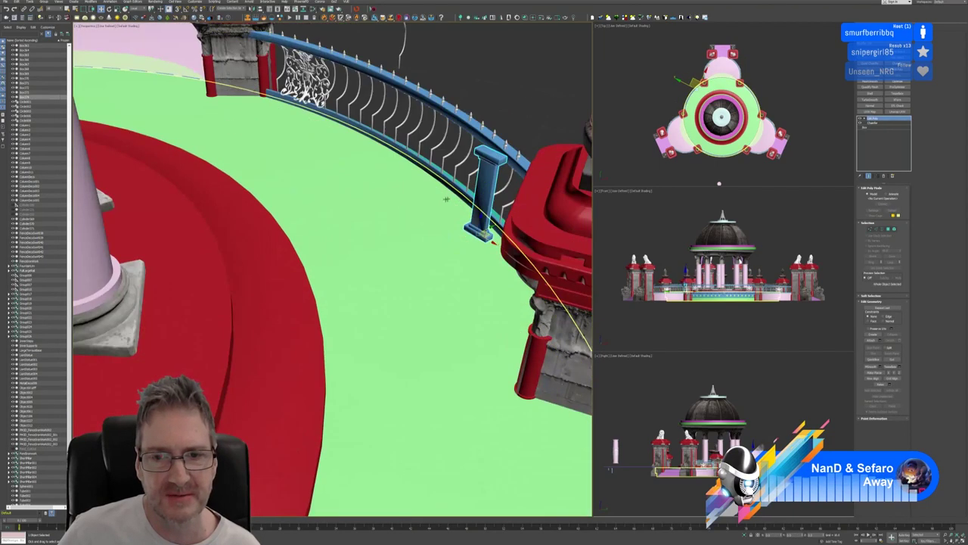
{"action": "middle_click_drag", "start_coordinate": [446, 199], "coordinate": [411, 158], "text": "alt"}
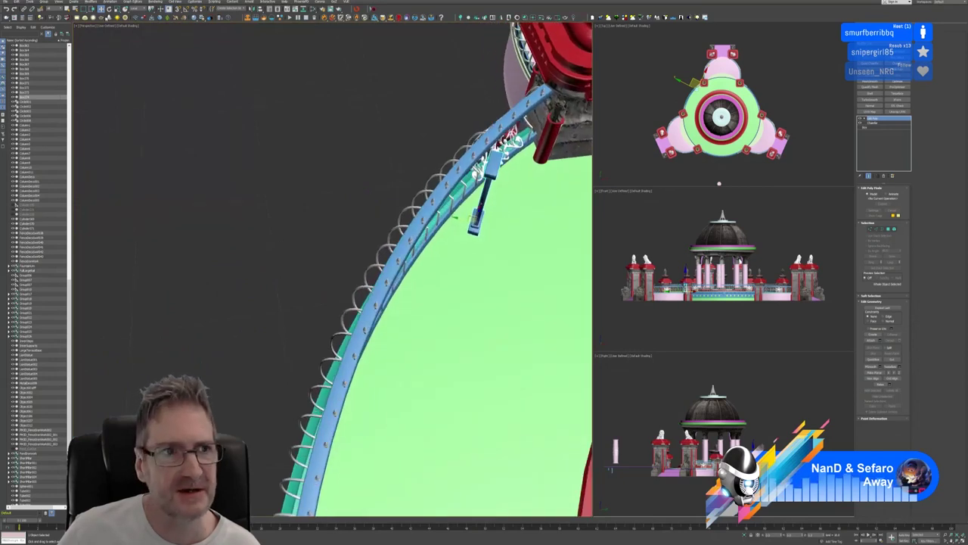
{"action": "key", "text": "e"}
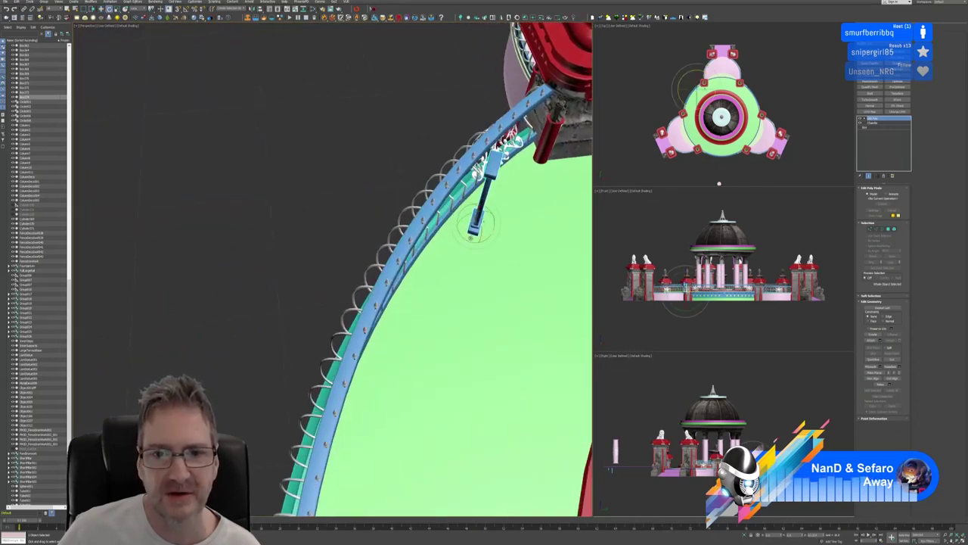
{"action": "left_click_drag", "start_coordinate": [471, 238], "coordinate": [506, 231]}
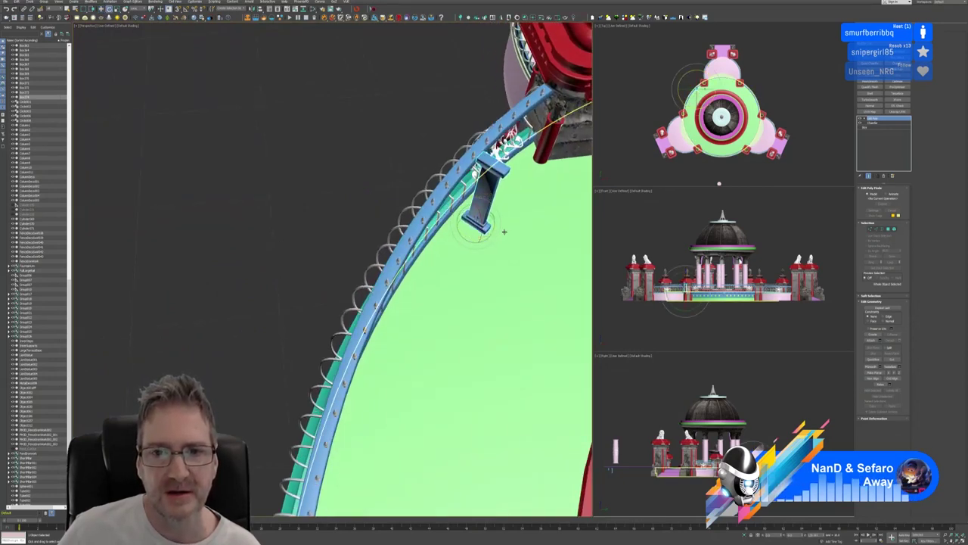
{"action": "middle_click_drag", "start_coordinate": [506, 231], "coordinate": [384, 192], "text": "alt"}
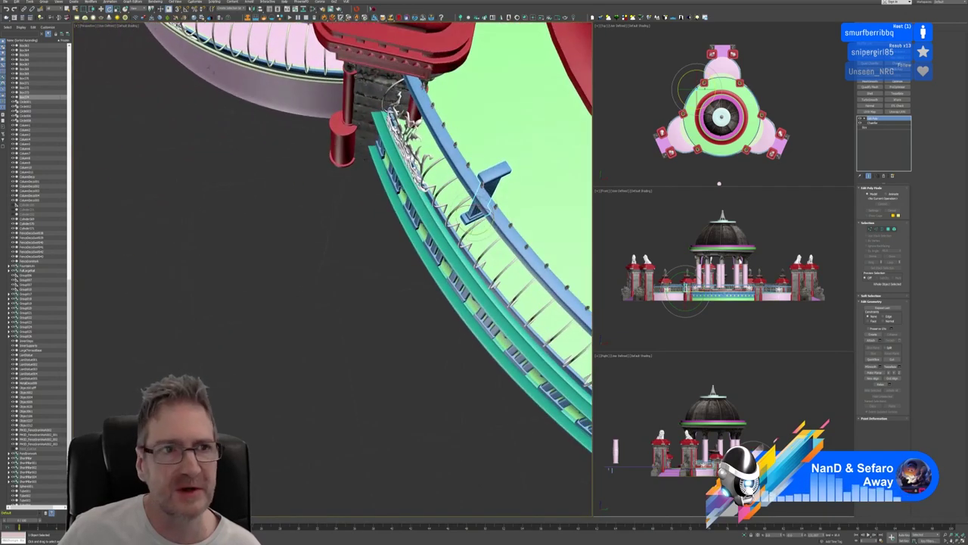
Move the rotated post into the handrail between the scroll ornament and the statue pillar at the section's near end
{"action": "left_click", "coordinate": [101, 9]}
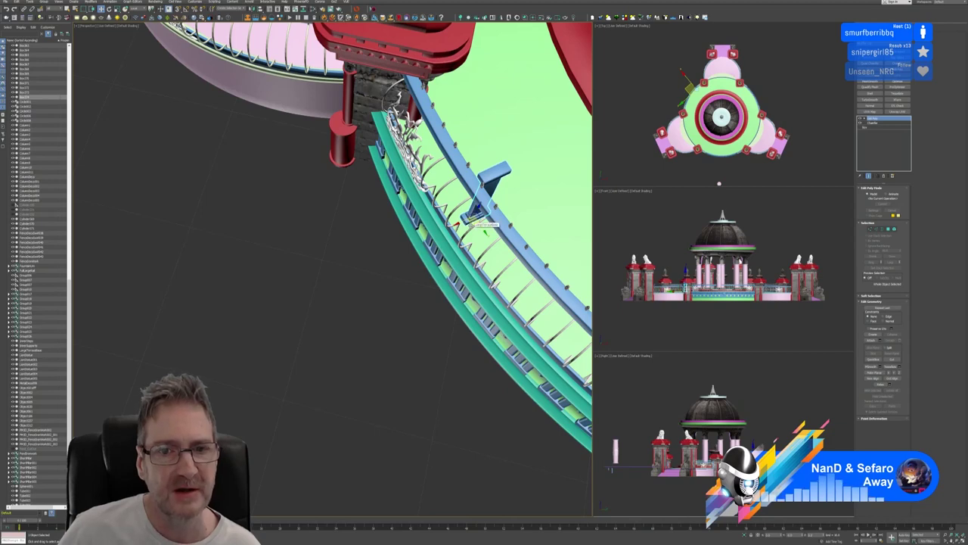
{"action": "left_click_drag", "start_coordinate": [474, 218], "coordinate": [406, 146]}
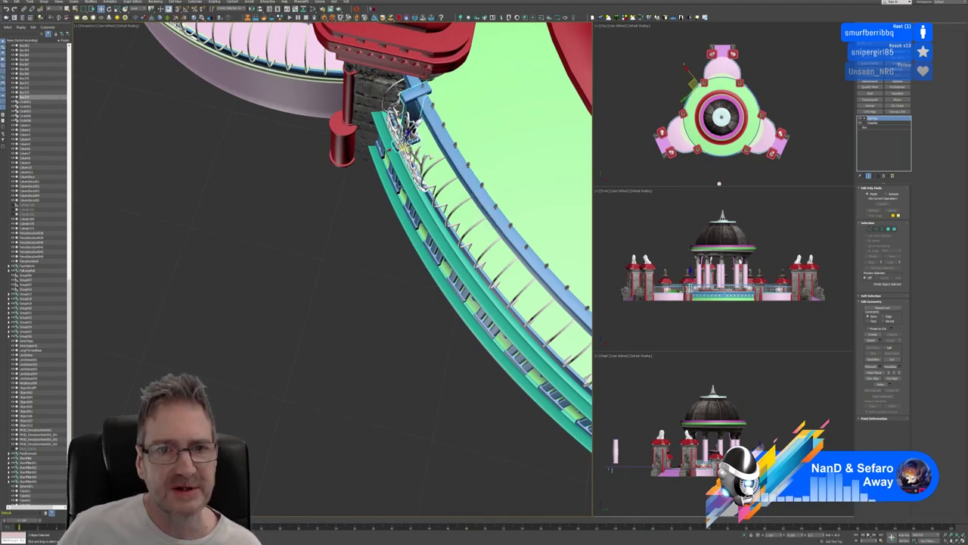
{"action": "middle_click_drag", "start_coordinate": [424, 240], "coordinate": [474, 184], "text": "alt"}
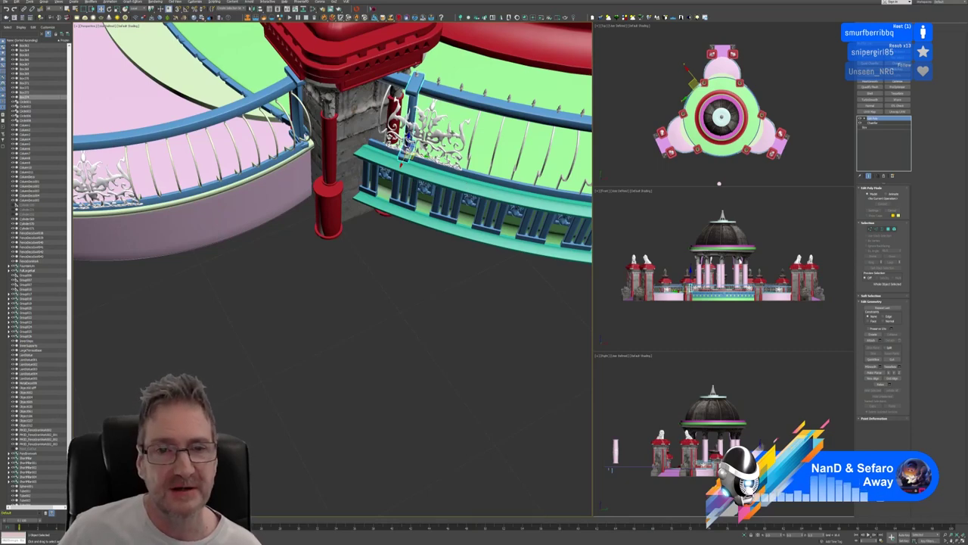
{"action": "mouse_move", "coordinate": [452, 133]}
{"action": "middle_mouse_down", "text": "alt"}
{"action": "mouse_move", "coordinate": [459, 121]}
{"action": "mouse_move", "coordinate": [441, 143]}
{"action": "middle_mouse_up", "text": "alt"}
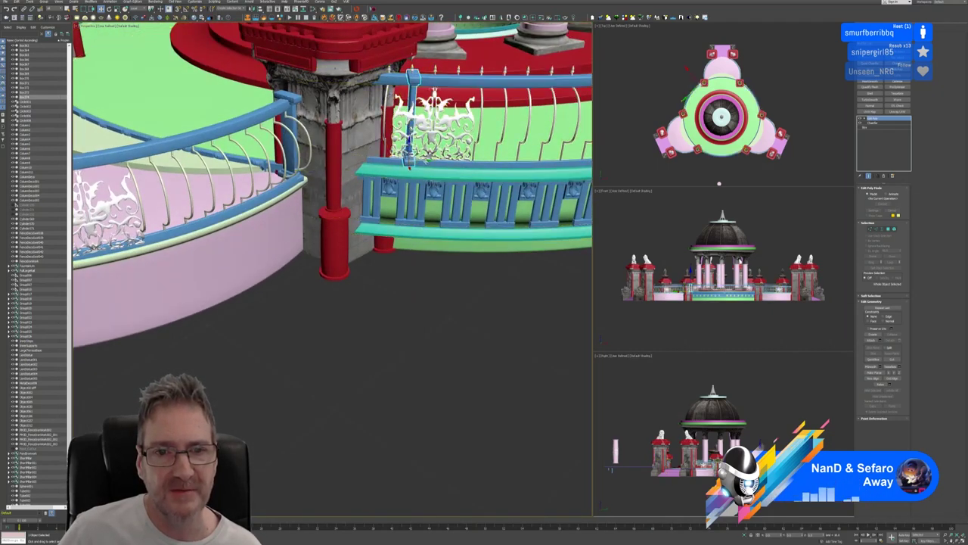
{"action": "left_click_drag", "start_coordinate": [426, 158], "coordinate": [401, 160]}
{"action": "middle_click_drag", "start_coordinate": [401, 160], "coordinate": [364, 142], "text": "alt"}
Fine-tune the post's position so it lines up with both the handrail and base rail beside the scroll ornament
{"action": "left_click", "coordinate": [109, 9]}
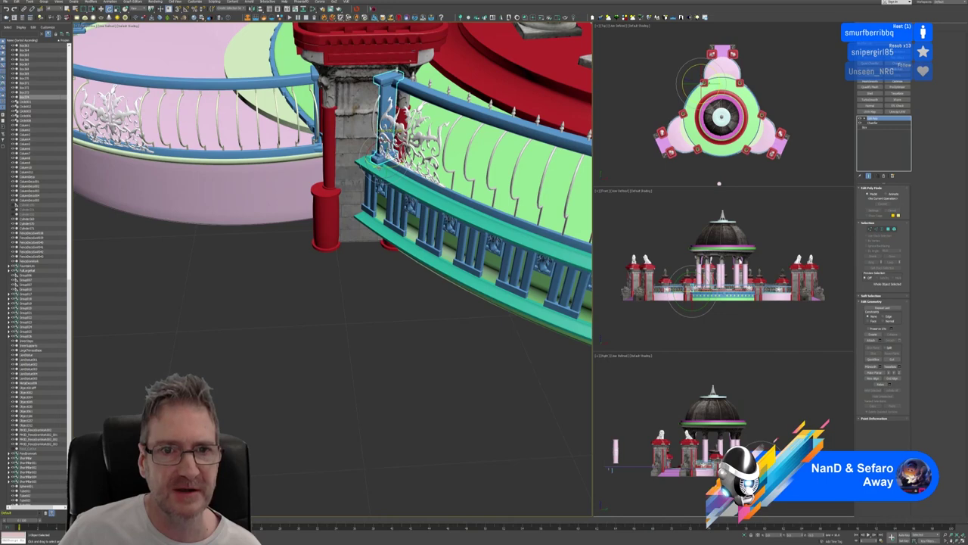
{"action": "key", "text": "w"}
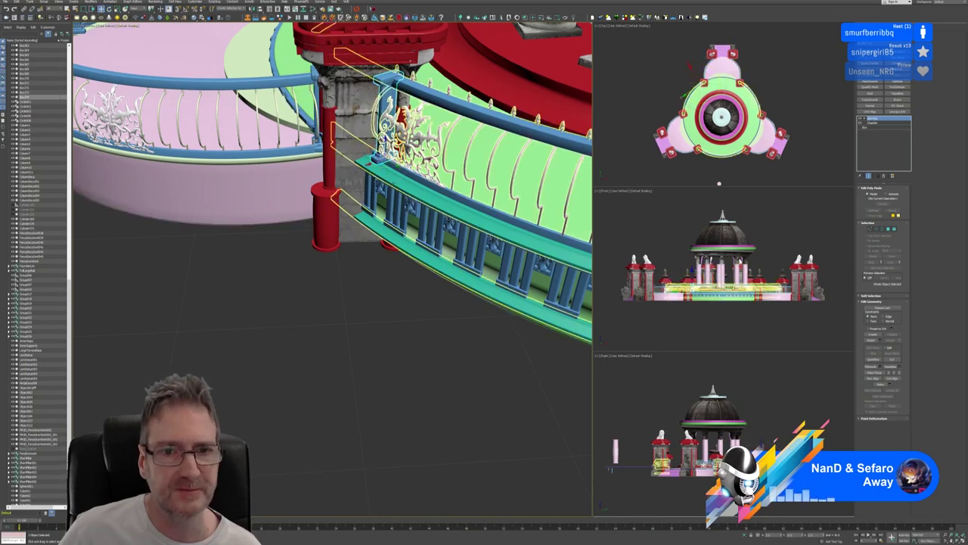
{"action": "middle_click_drag", "start_coordinate": [371, 181], "coordinate": [461, 179], "text": "alt"}
{"action": "scroll", "coordinate": [447, 180], "scroll_direction": "up", "scroll_amount": 3}
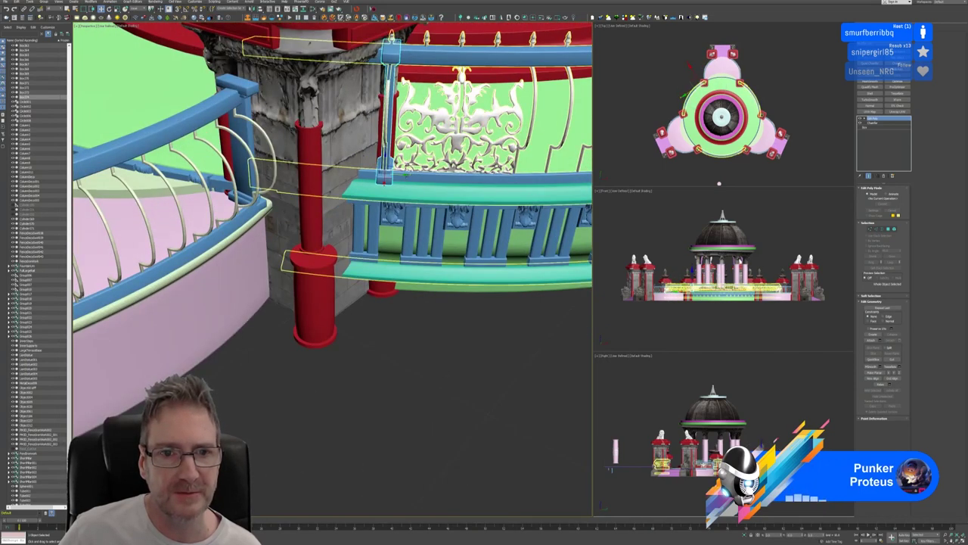
{"action": "left_click_drag", "start_coordinate": [402, 176], "coordinate": [406, 173]}
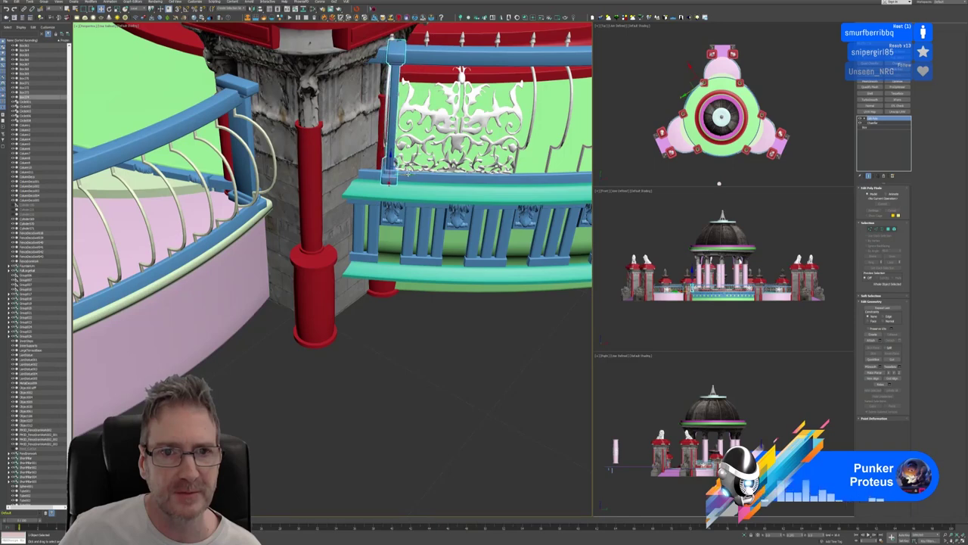
{"action": "mouse_move", "coordinate": [406, 173]}
{"action": "middle_mouse_down", "text": "alt"}
{"action": "mouse_move", "coordinate": [424, 173]}
{"action": "mouse_move", "coordinate": [412, 171]}
{"action": "middle_mouse_up", "text": "alt"}
{"action": "left_click_drag", "start_coordinate": [374, 174], "coordinate": [407, 161]}
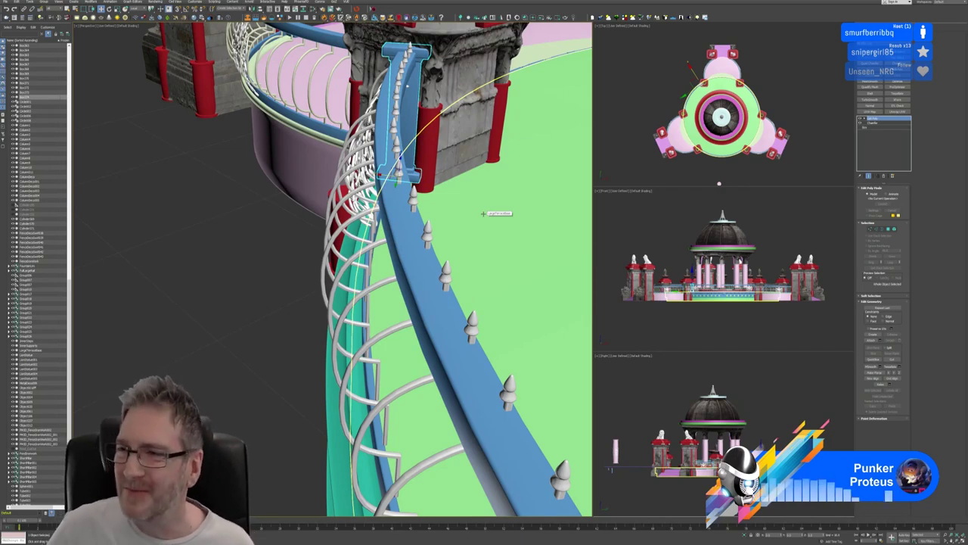
{"action": "middle_click_drag", "start_coordinate": [495, 213], "coordinate": [583, 163], "text": "alt"}
{"action": "mouse_move", "coordinate": [484, 181]}
{"action": "middle_mouse_down", "text": "alt"}
{"action": "mouse_move", "coordinate": [508, 148]}
{"action": "mouse_move", "coordinate": [467, 177]}
{"action": "middle_mouse_up", "text": "alt"}
{"action": "middle_click_drag", "start_coordinate": [431, 266], "coordinate": [288, 222], "text": "alt"}
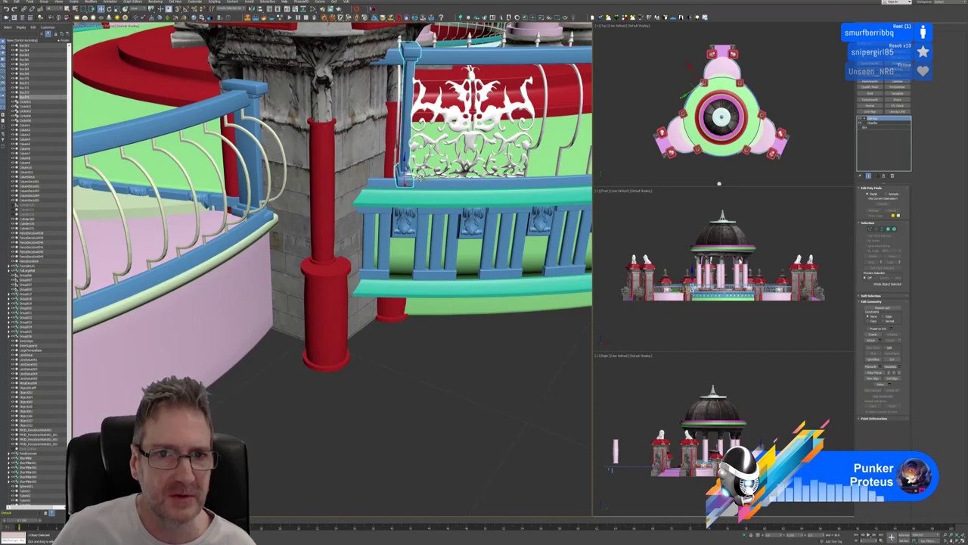
Clone the aligned post as a copy to the opposite end of the same balustrade section, by the other statue pillar
{"action": "middle_click_drag", "start_coordinate": [401, 182], "coordinate": [366, 218], "text": "alt"}
{"action": "scroll", "coordinate": [392, 188], "scroll_direction": "down", "scroll_amount": 4}
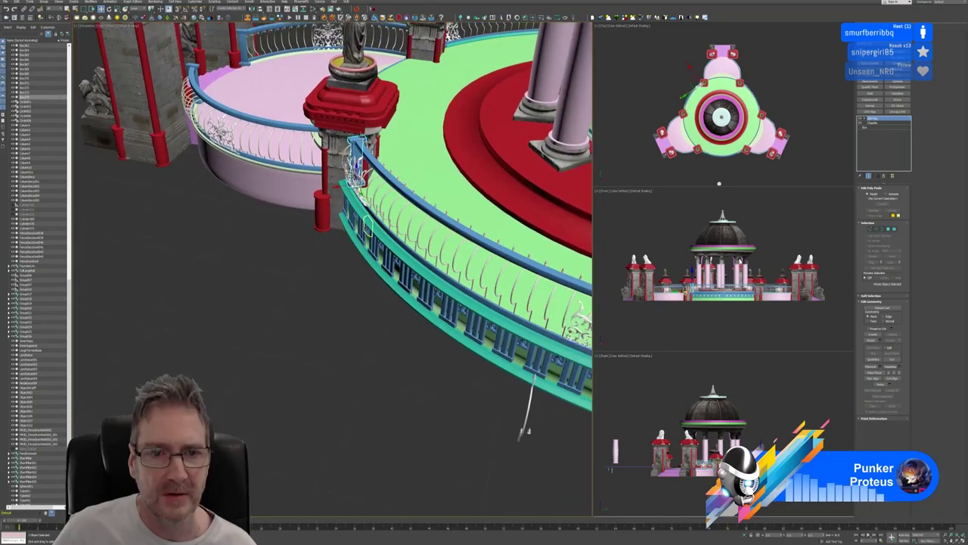
{"action": "middle_click_drag", "start_coordinate": [527, 431], "coordinate": [356, 227], "text": "alt"}
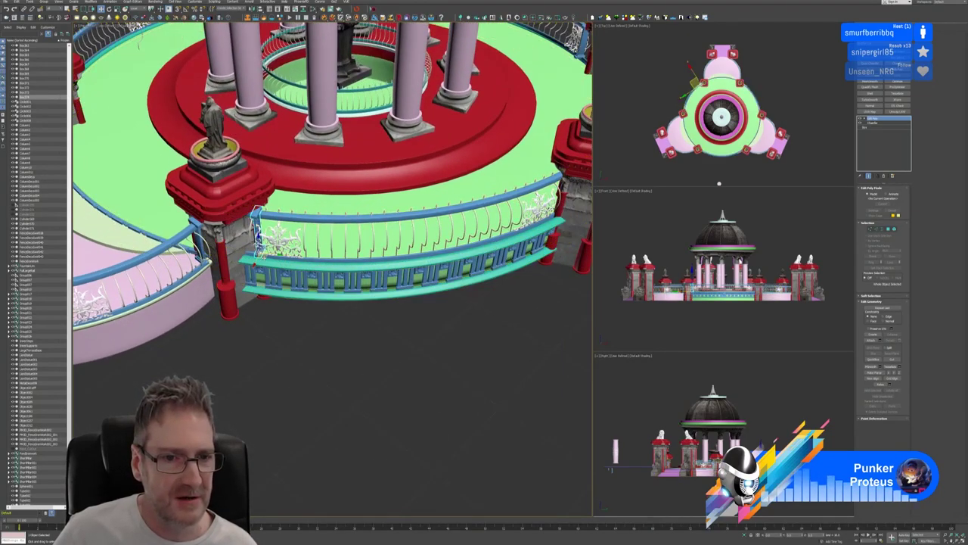
{"action": "left_click_drag", "start_coordinate": [260, 227], "coordinate": [545, 203], "text": "shift"}
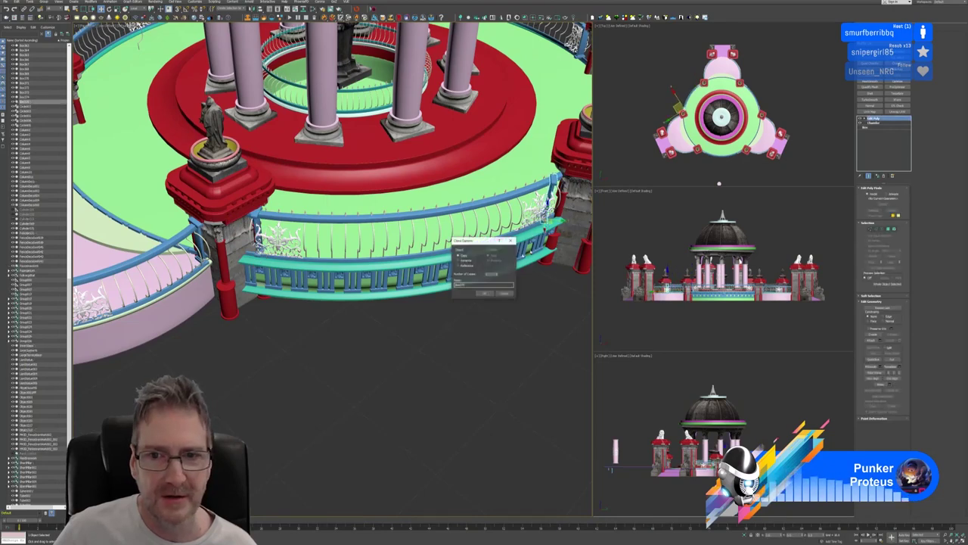
{"action": "left_click", "coordinate": [484, 293]}
Rotate the copied post at the section's opposite end to sit square across the curved handrail
{"action": "middle_click_drag", "start_coordinate": [484, 293], "coordinate": [517, 320], "text": "alt"}
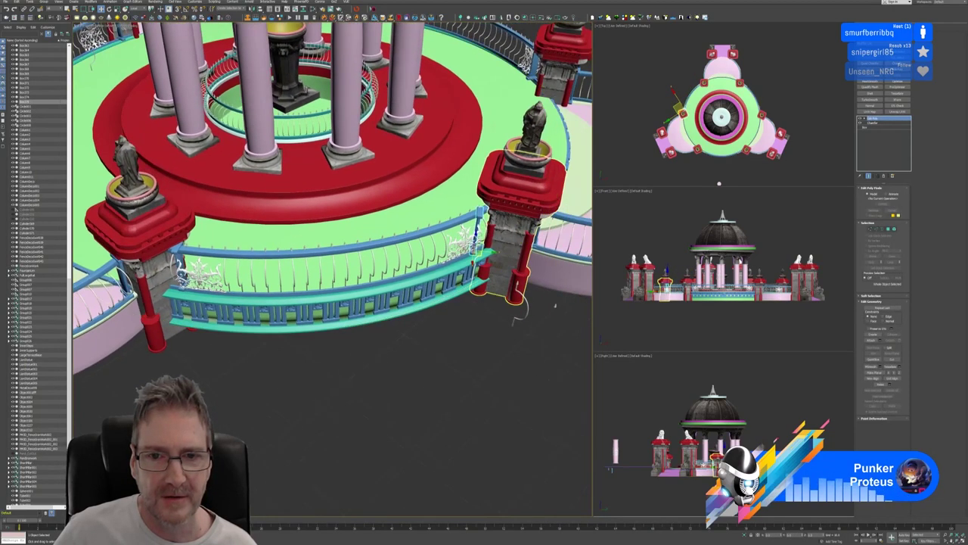
{"action": "scroll", "coordinate": [516, 320], "scroll_direction": "up", "scroll_amount": 5}
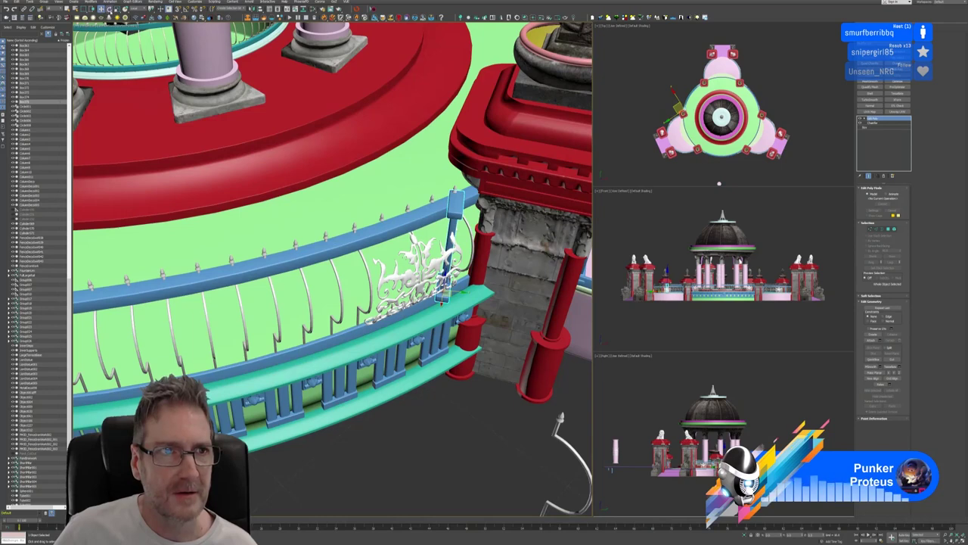
{"action": "key", "text": "e"}
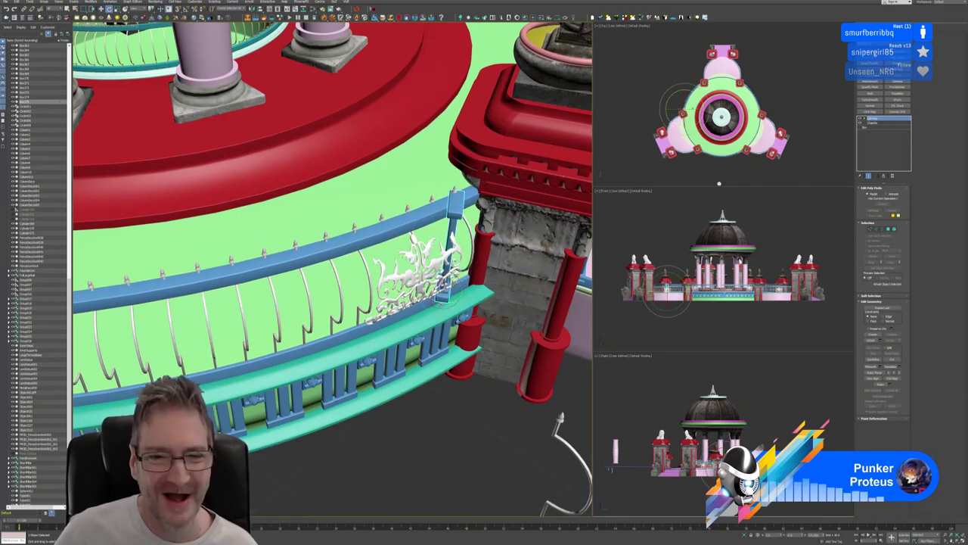
{"action": "left_click_drag", "start_coordinate": [445, 306], "coordinate": [482, 302]}
{"action": "left_click", "coordinate": [139, 58]}
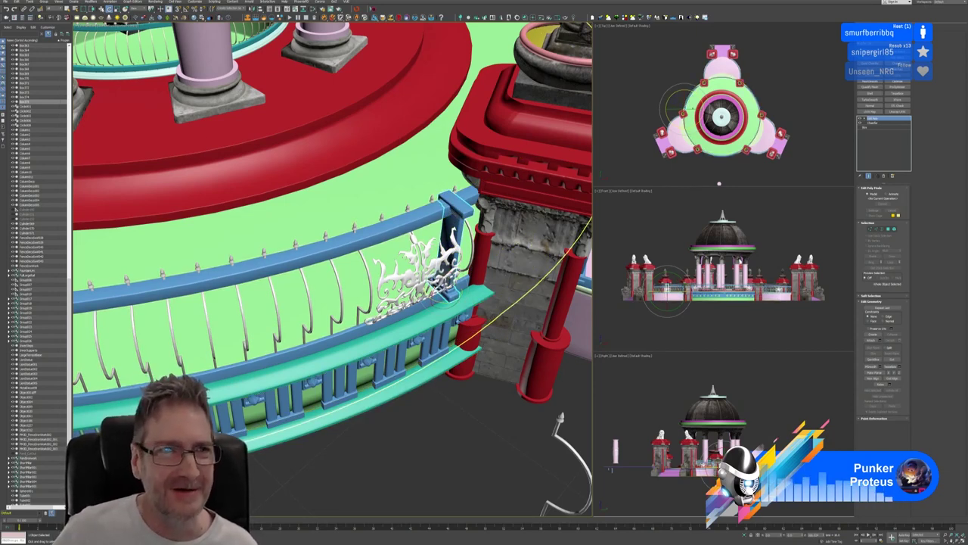
Move the rotated post to the handrail's end between the scroll ornament and the statue pillar, aligned with the base rail
{"action": "left_click", "coordinate": [102, 9]}
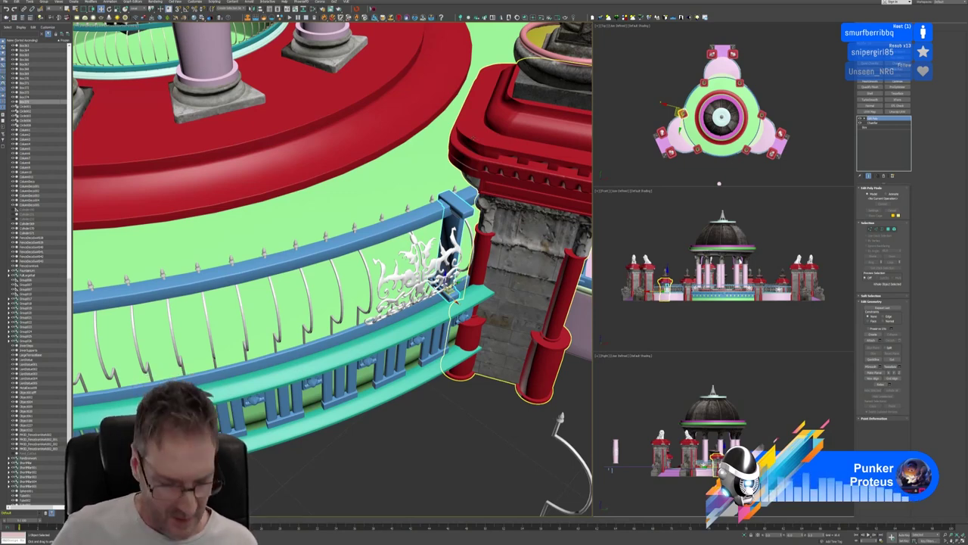
{"action": "left_click", "coordinate": [456, 301]}
{"action": "left_click", "coordinate": [456, 301]}
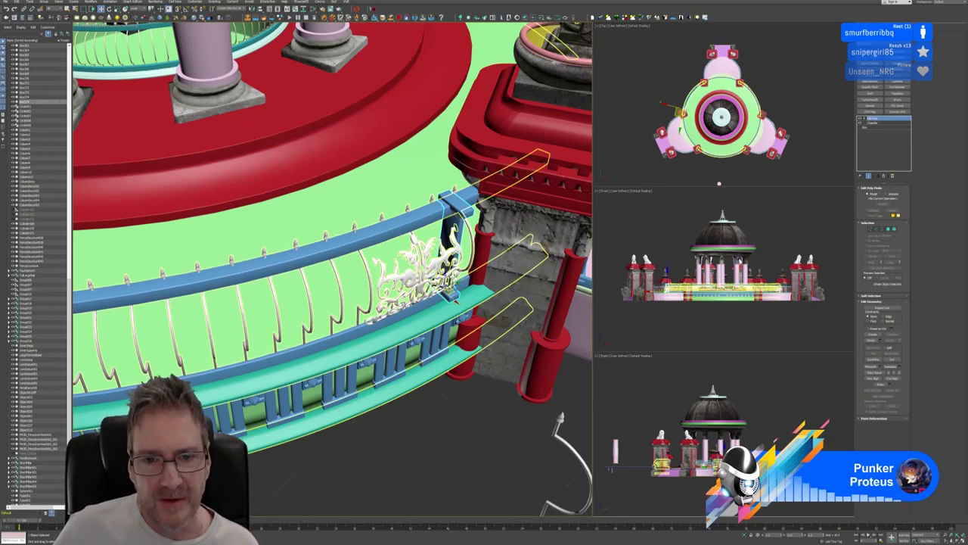
{"action": "left_click", "coordinate": [456, 301]}
{"action": "left_click", "coordinate": [457, 299]}
{"action": "left_click", "coordinate": [458, 298]}
{"action": "left_click", "coordinate": [461, 298]}
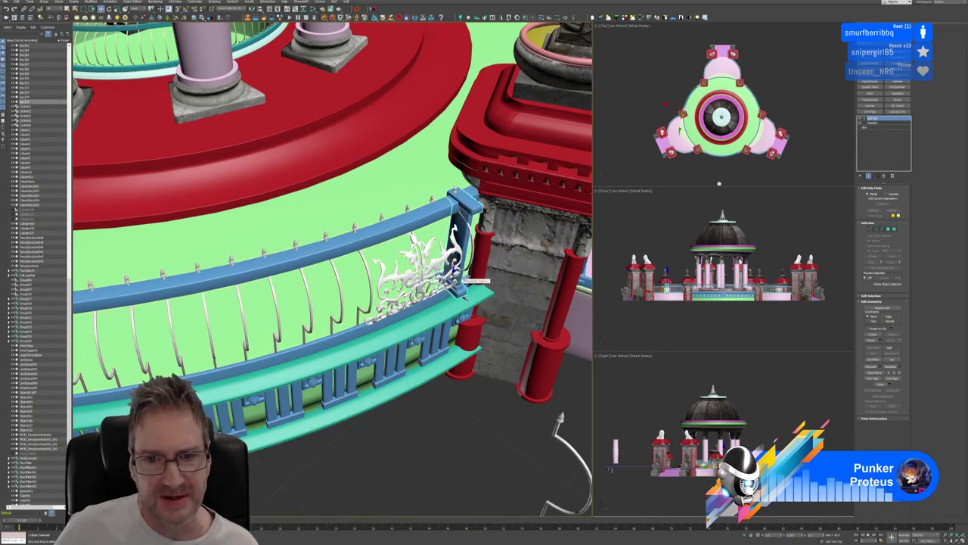
{"action": "left_click", "coordinate": [466, 295]}
{"action": "left_click", "coordinate": [466, 295]}
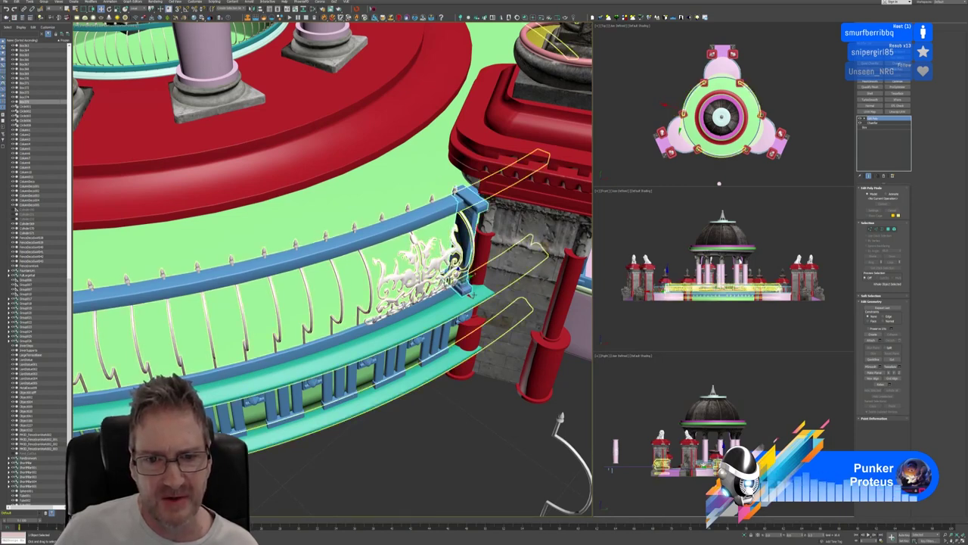
{"action": "left_click_drag", "start_coordinate": [470, 296], "coordinate": [464, 291]}
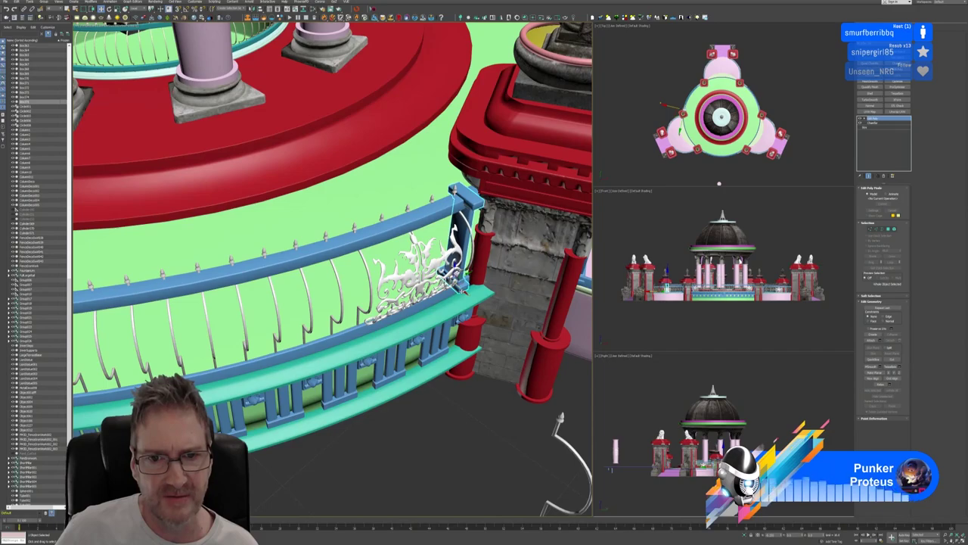
{"action": "middle_click_drag", "start_coordinate": [369, 199], "coordinate": [505, 198], "text": "alt"}
{"action": "middle_click_drag", "start_coordinate": [356, 295], "coordinate": [340, 295], "text": "alt"}
{"action": "middle_click_drag", "start_coordinate": [484, 173], "coordinate": [357, 196], "text": "alt"}
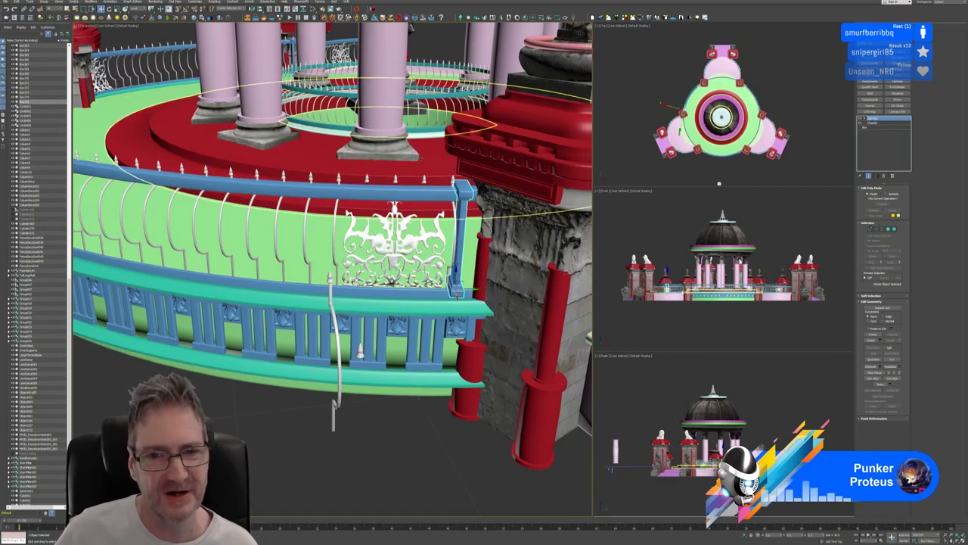
Look around the pavilion to examine the end posts and the three main balustrade sections
{"action": "middle_click_drag", "start_coordinate": [429, 152], "coordinate": [402, 168]}
{"action": "scroll", "coordinate": [404, 169], "scroll_direction": "down", "scroll_amount": 4}
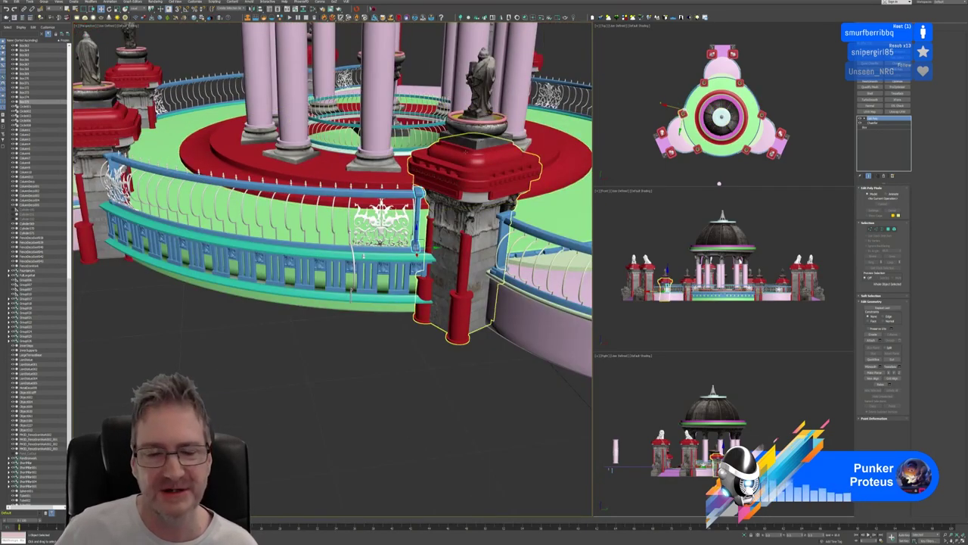
{"action": "scroll", "coordinate": [477, 174], "scroll_direction": "down", "scroll_amount": 2}
{"action": "middle_click_drag", "start_coordinate": [477, 174], "coordinate": [457, 195], "text": "alt"}
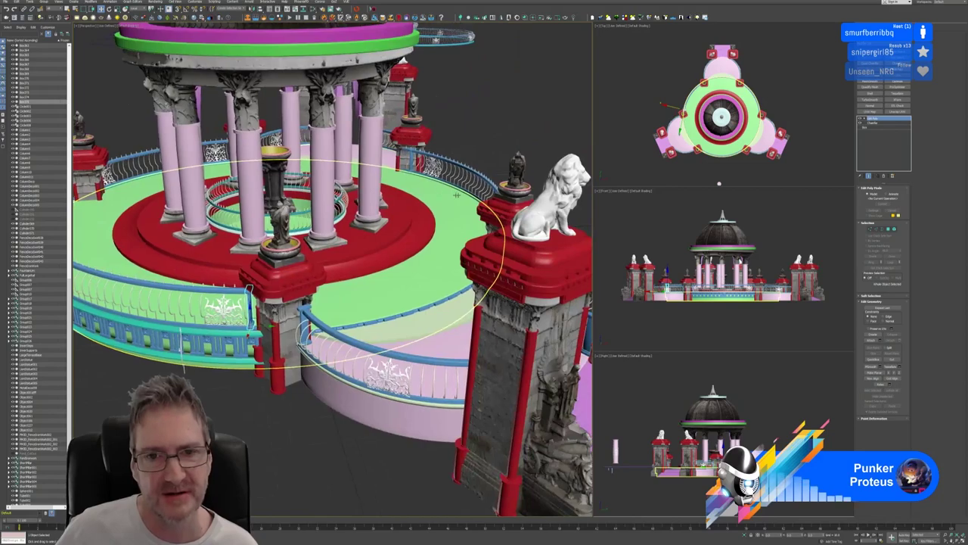
{"action": "scroll", "coordinate": [457, 196], "scroll_direction": "down", "scroll_amount": 1}
{"action": "middle_click_drag", "start_coordinate": [249, 291], "coordinate": [154, 282], "text": "alt"}
{"action": "middle_click_drag", "start_coordinate": [378, 261], "coordinate": [359, 208], "text": "alt"}
{"action": "scroll", "coordinate": [359, 208], "scroll_direction": "down", "scroll_amount": 4}
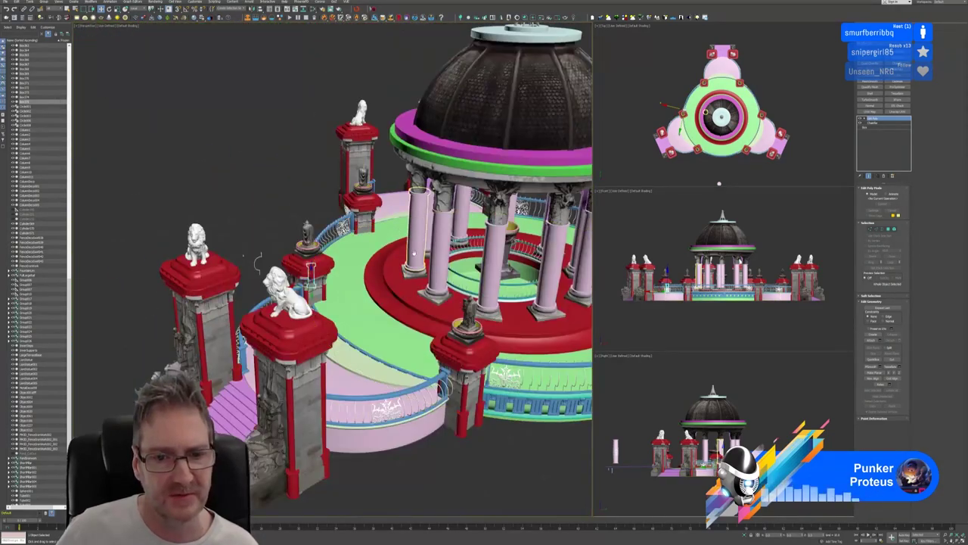
{"action": "middle_click_drag", "start_coordinate": [423, 238], "coordinate": [397, 227], "text": "alt"}
{"action": "middle_click_drag", "start_coordinate": [398, 227], "coordinate": [314, 198]}
Select the end posts at both ends of all three main balustrade sections together
{"action": "left_click", "coordinate": [404, 295]}
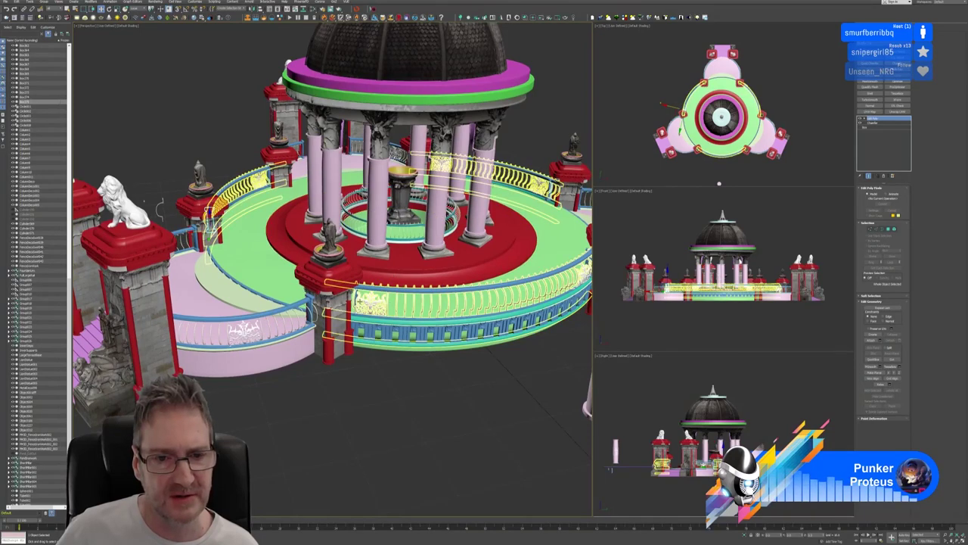
{"action": "key", "text": "ctrl+z"}
{"action": "left_click", "coordinate": [358, 296], "text": "ctrl"}
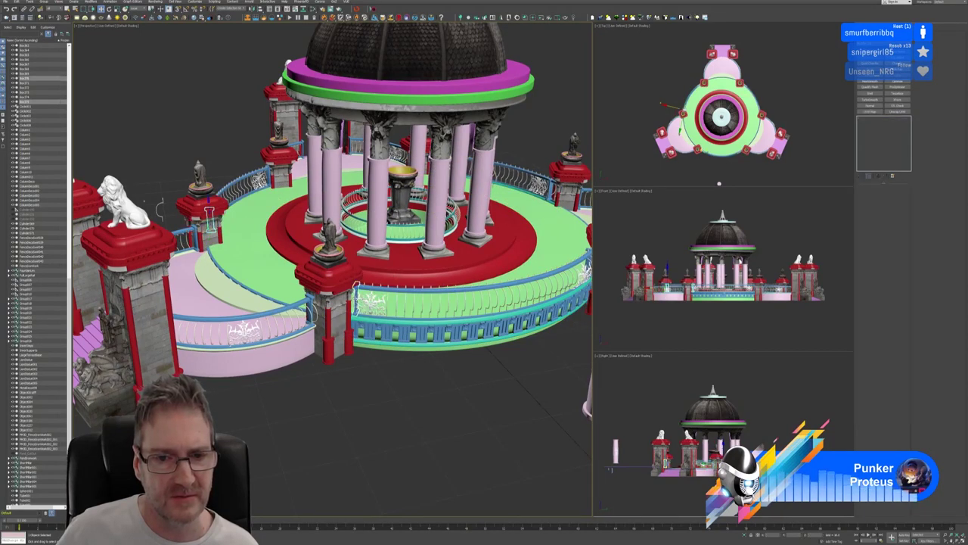
{"action": "middle_click_drag", "start_coordinate": [376, 299], "coordinate": [290, 312]}
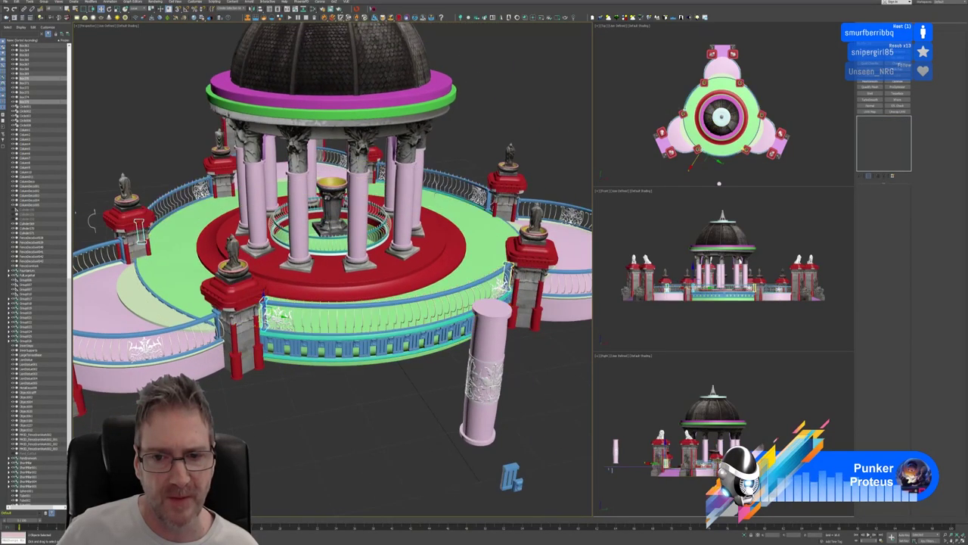
{"action": "left_click", "coordinate": [509, 270], "text": "ctrl"}
{"action": "left_click", "coordinate": [489, 198], "text": "ctrl"}
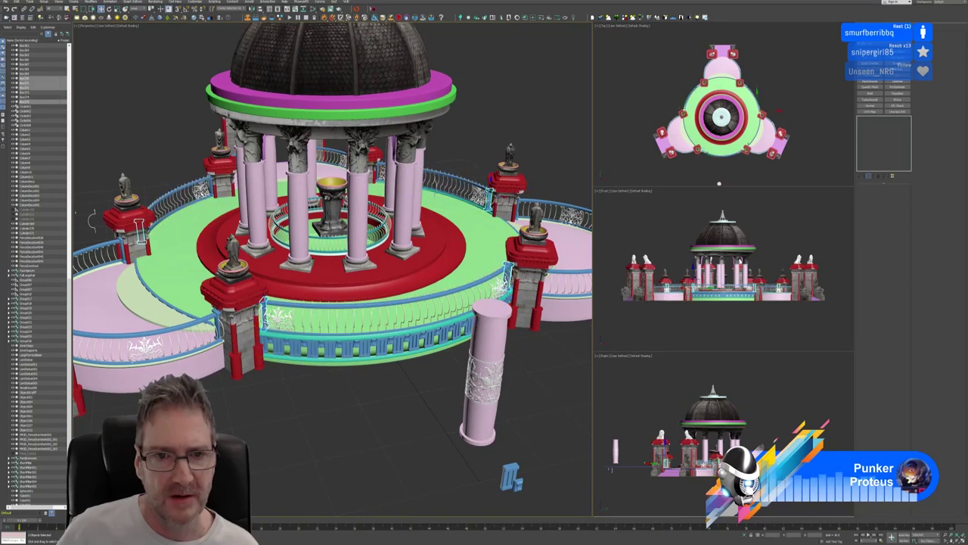
{"action": "left_click", "coordinate": [379, 173], "text": "ctrl"}
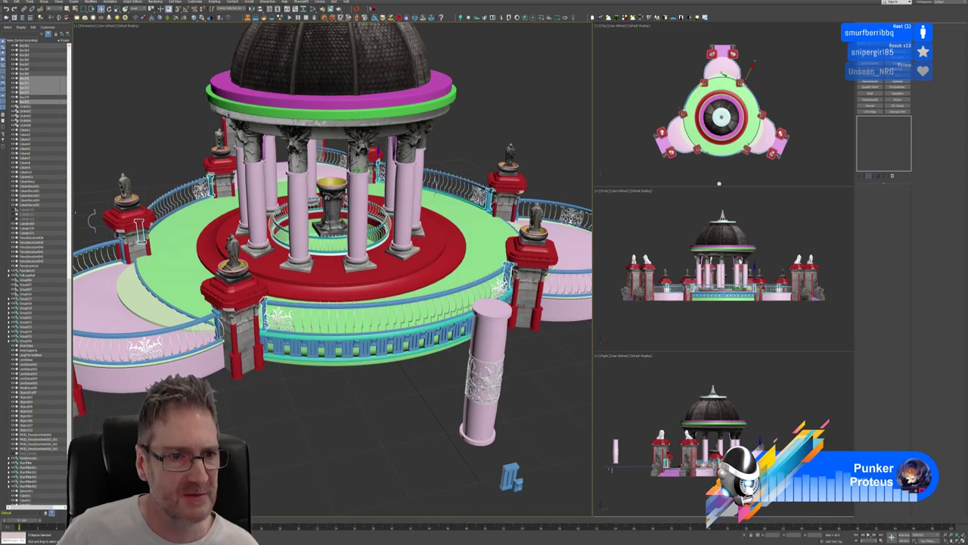
{"action": "left_click", "coordinate": [210, 186], "text": "ctrl"}
{"action": "middle_click_drag", "start_coordinate": [216, 261], "coordinate": [302, 277], "text": "alt"}
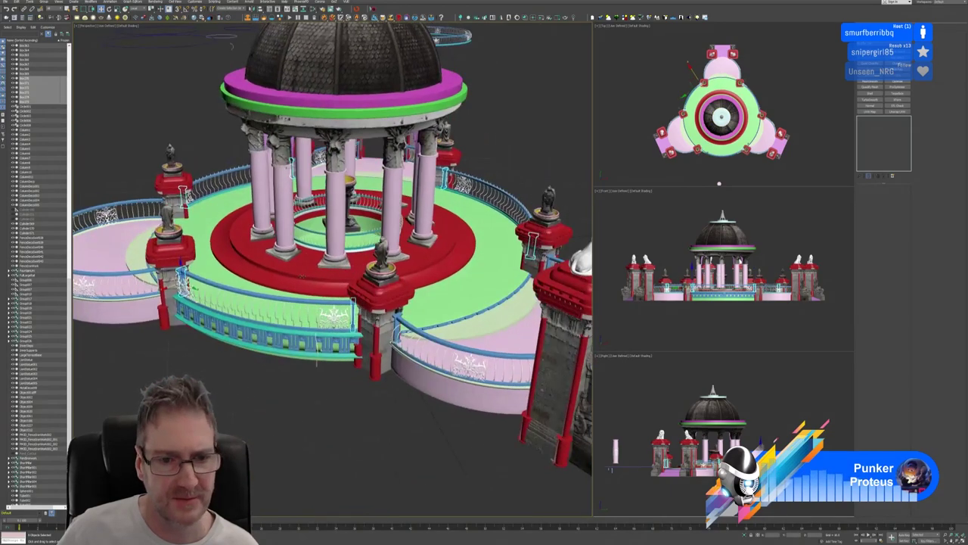
Add the main railing group to the post selection and isolate the selected objects from the rest of the pavilion
{"action": "left_click", "coordinate": [305, 308], "text": "ctrl"}
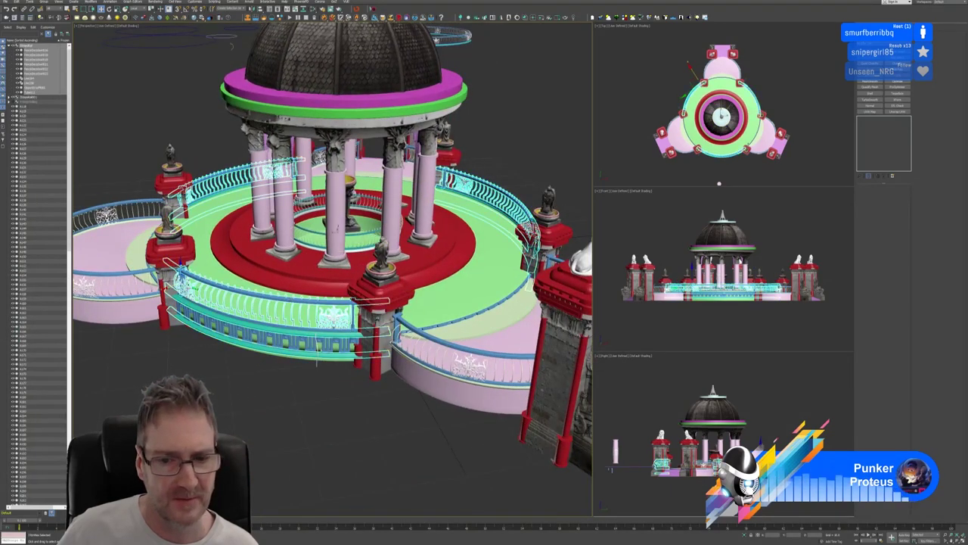
{"action": "left_click", "coordinate": [745, 535]}
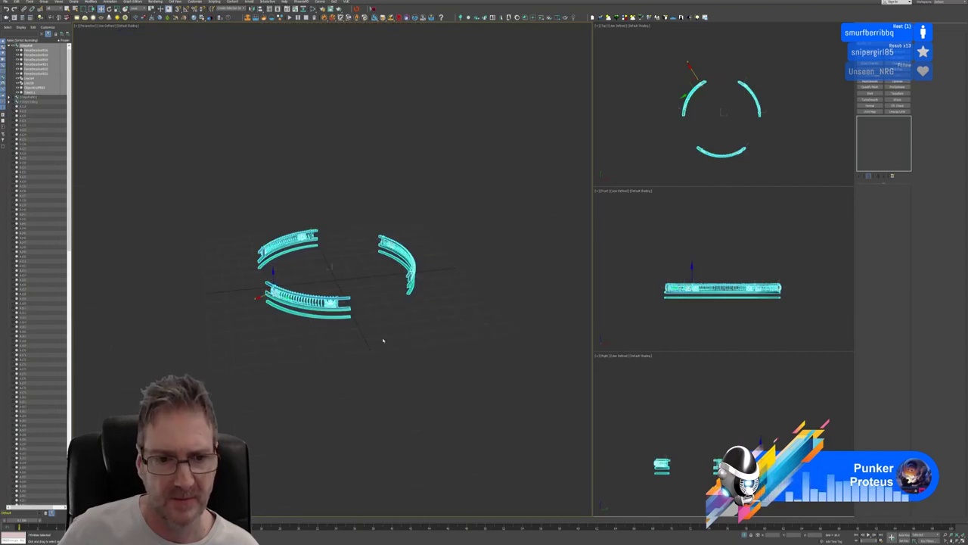
{"action": "middle_click_drag", "start_coordinate": [383, 331], "coordinate": [390, 308], "text": "alt"}
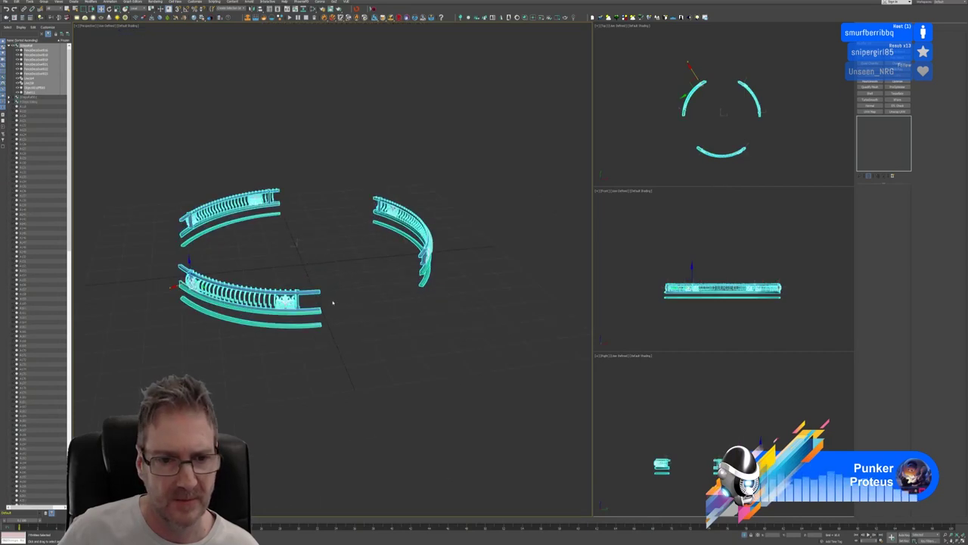
{"action": "scroll", "coordinate": [332, 303], "scroll_direction": "up", "scroll_amount": 4}
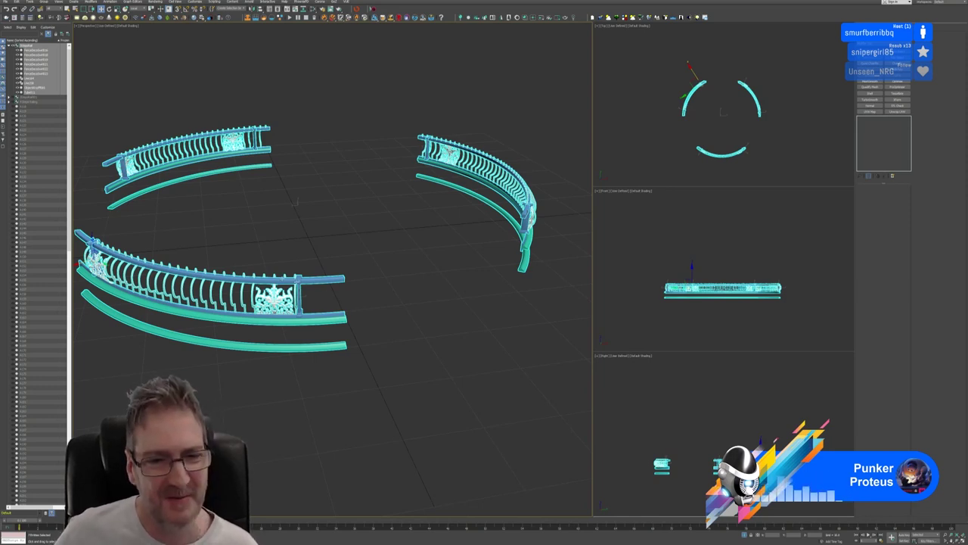
{"action": "middle_click_drag", "start_coordinate": [315, 219], "coordinate": [327, 220]}
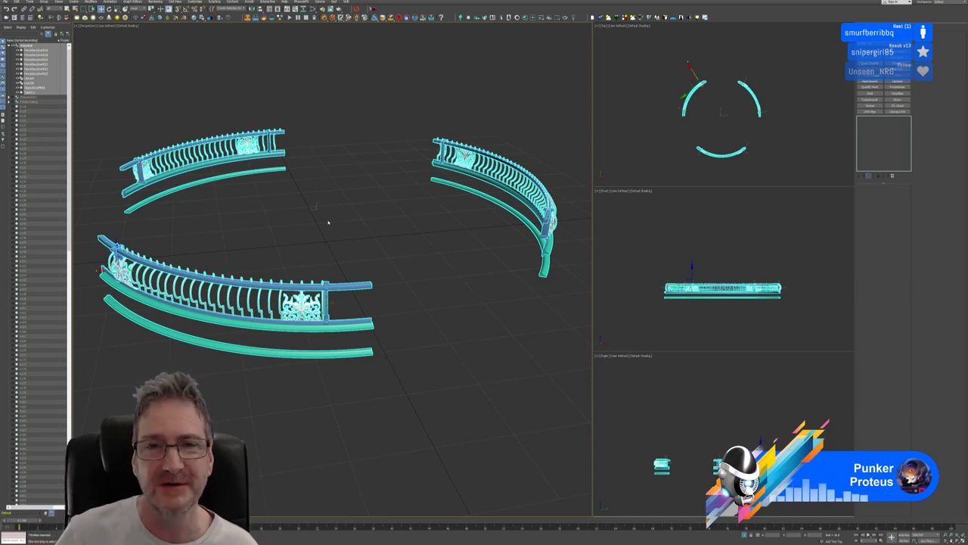
Ungroup the isolated main railing assembly so its rails, spindles and ornaments are separate objects
{"action": "left_click", "coordinate": [309, 230]}
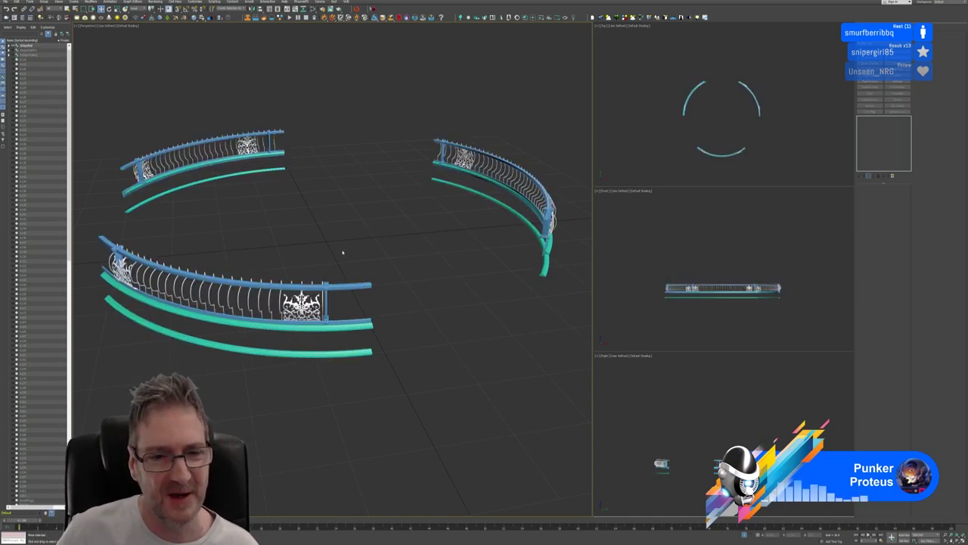
{"action": "middle_click_drag", "start_coordinate": [330, 253], "coordinate": [368, 246]}
{"action": "left_click", "coordinate": [396, 283]}
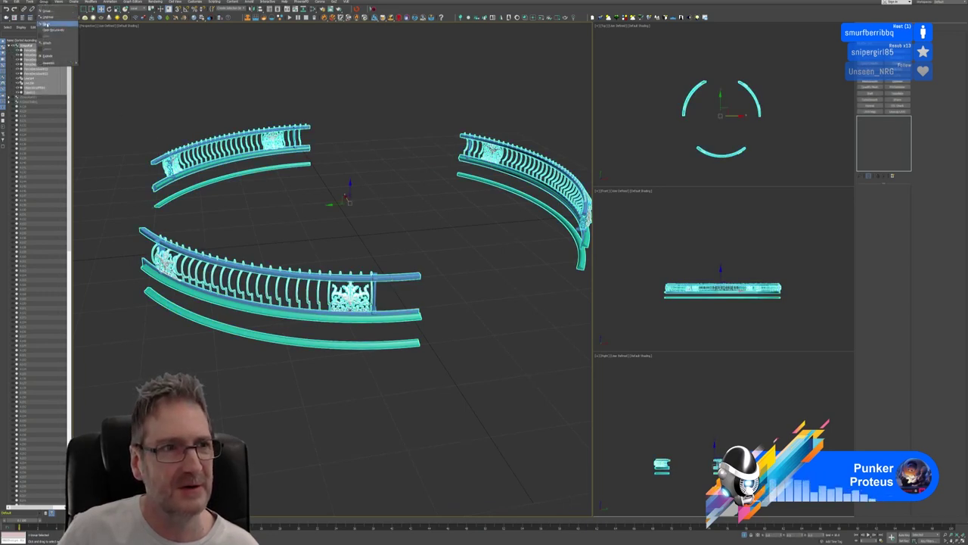
{"action": "left_click", "coordinate": [48, 18]}
{"action": "left_click", "coordinate": [420, 214]}
{"action": "key", "text": "ctrl+a"}
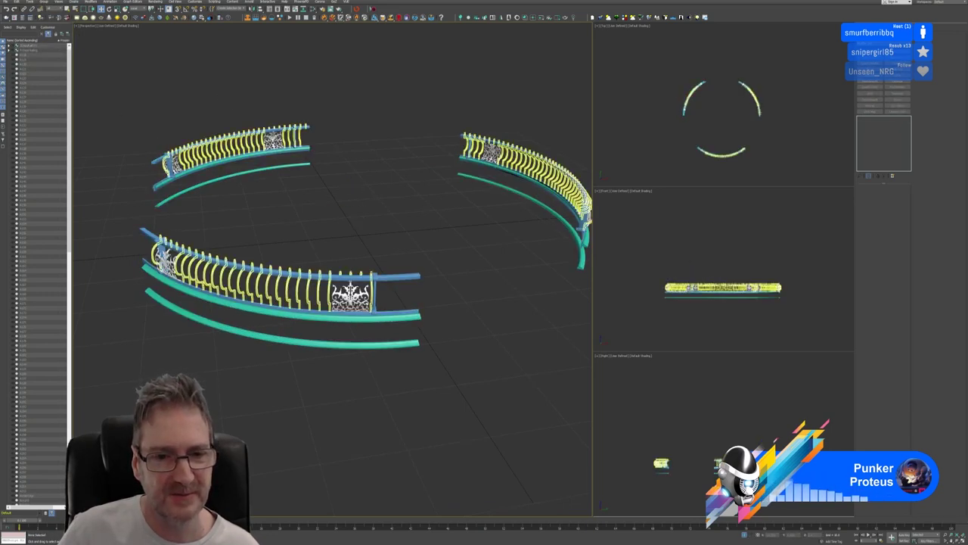
Select the blue rail mesh and QuickSlice it in the Top view across the end post beside the scroll ornament
{"action": "scroll", "coordinate": [413, 294], "scroll_direction": "up", "scroll_amount": 10}
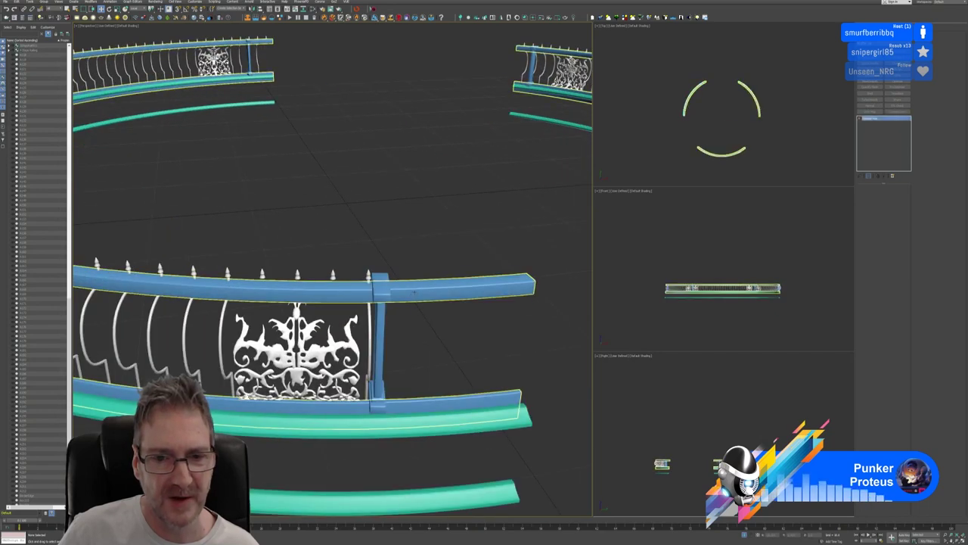
{"action": "left_click", "coordinate": [761, 149]}
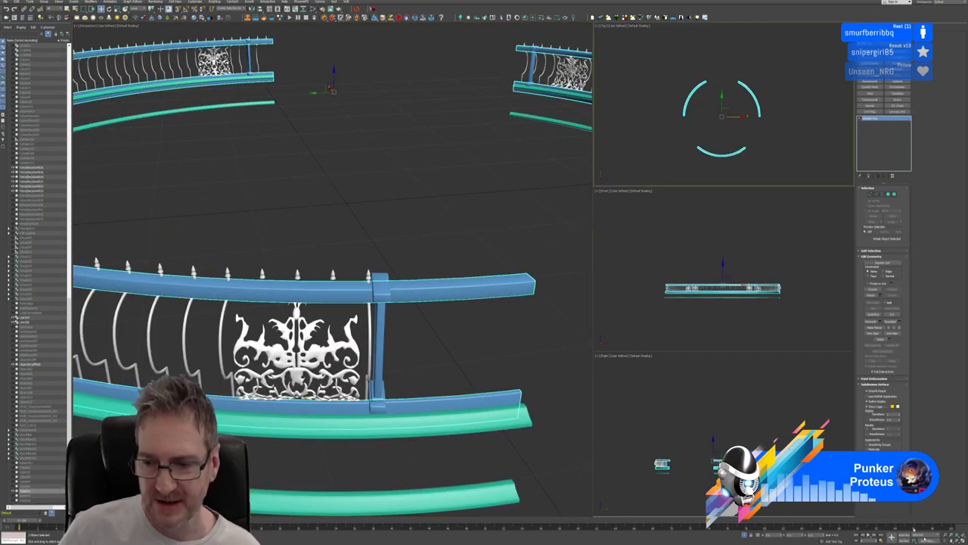
{"action": "key", "text": "alt+w"}
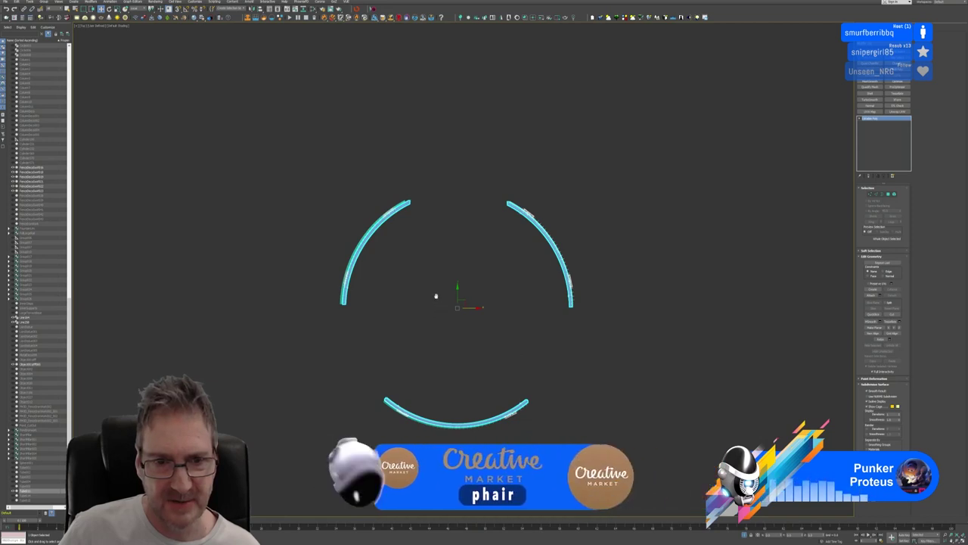
{"action": "scroll", "coordinate": [551, 368], "scroll_direction": "up", "scroll_amount": 6}
{"action": "scroll", "coordinate": [512, 322], "scroll_direction": "up", "scroll_amount": 5}
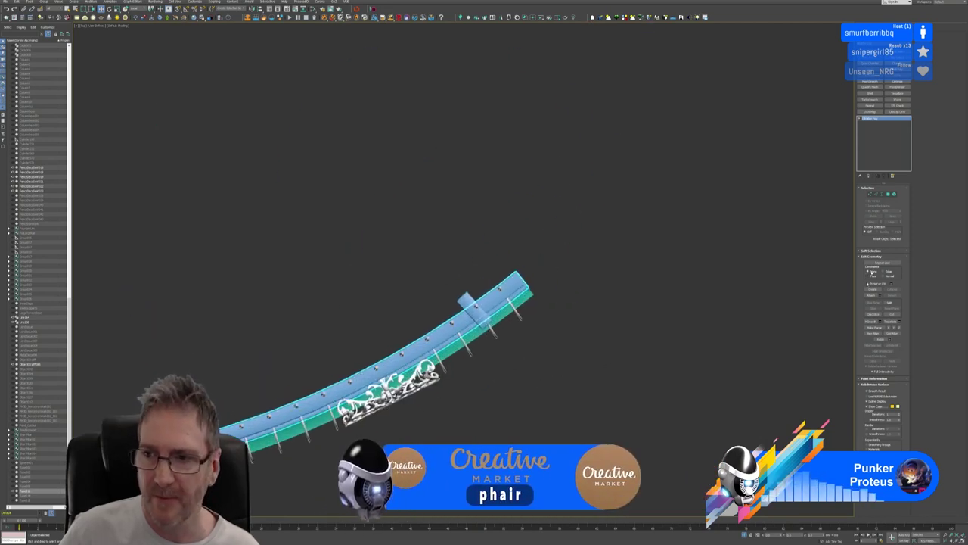
{"action": "left_click", "coordinate": [873, 313]}
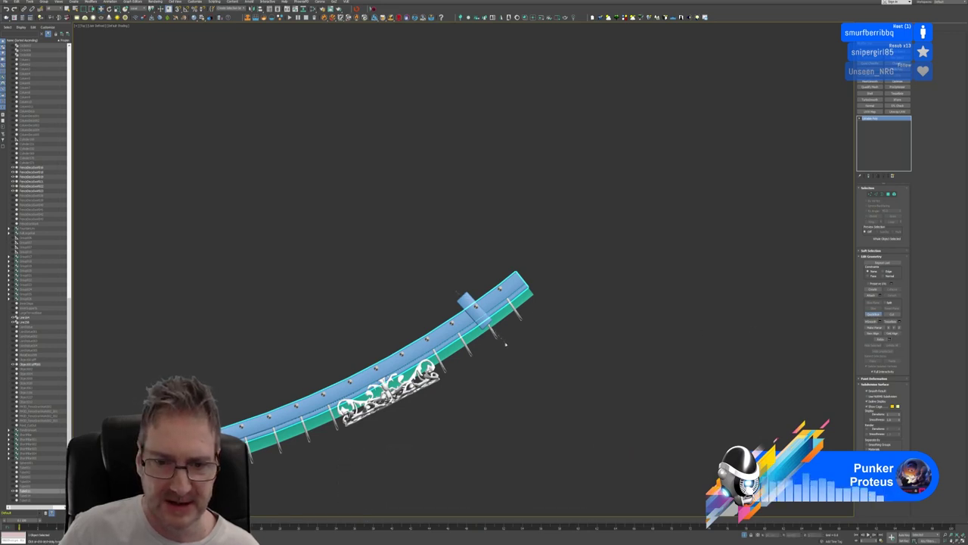
{"action": "left_click", "coordinate": [873, 314]}
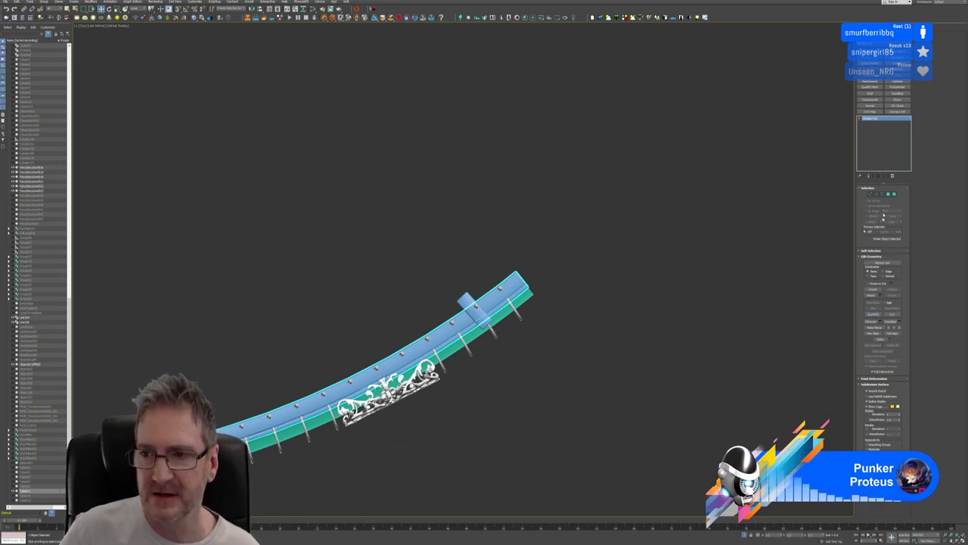
Delete the handrail and base rail polygons that overhang beyond the end post of the sliced section
{"action": "left_click", "coordinate": [889, 194]}
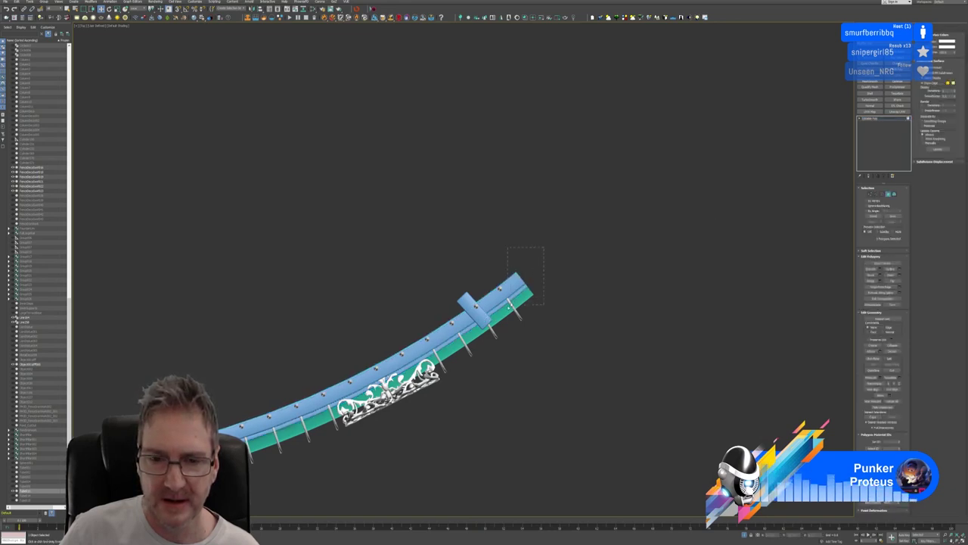
{"action": "left_click_drag", "start_coordinate": [489, 331], "coordinate": [489, 331]}
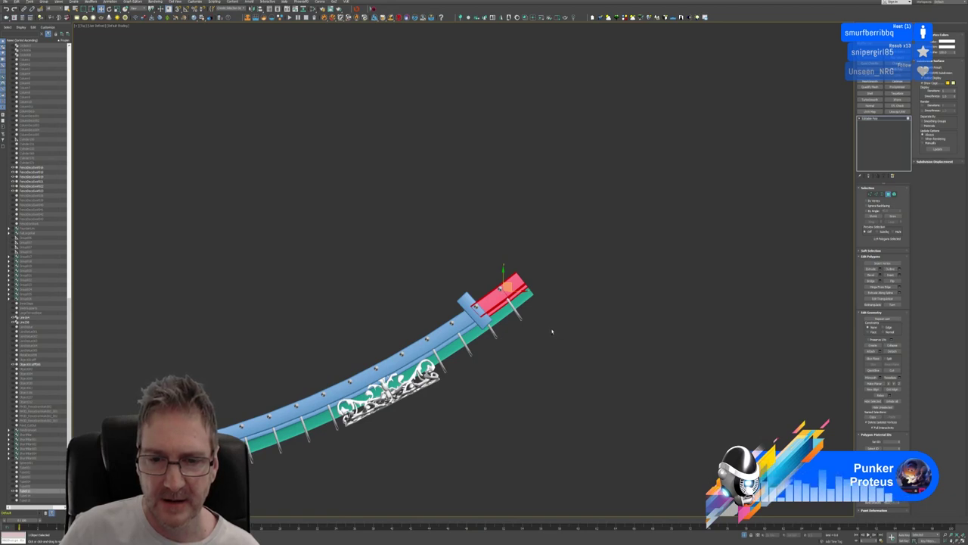
{"action": "middle_click_drag", "start_coordinate": [551, 331], "coordinate": [534, 310], "text": "alt"}
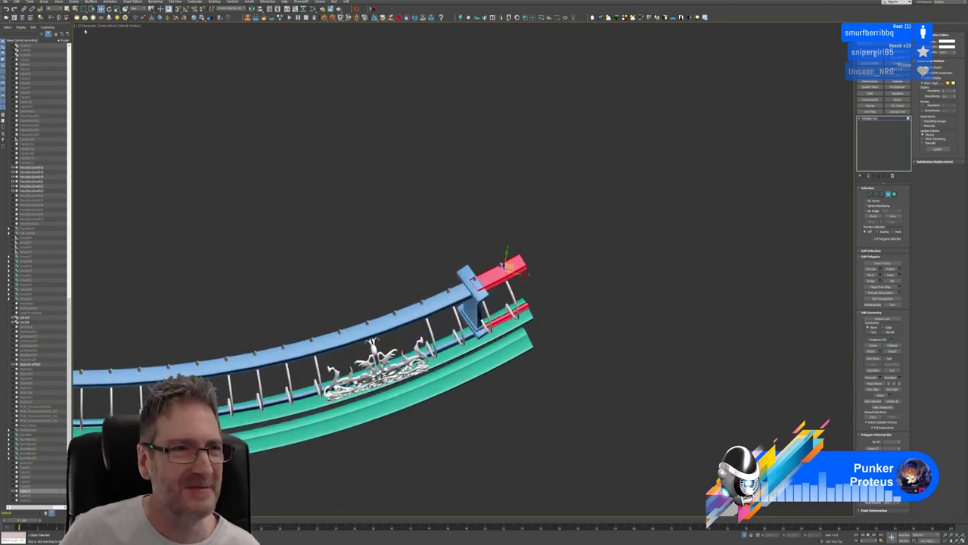
{"action": "left_click", "coordinate": [89, 26]}
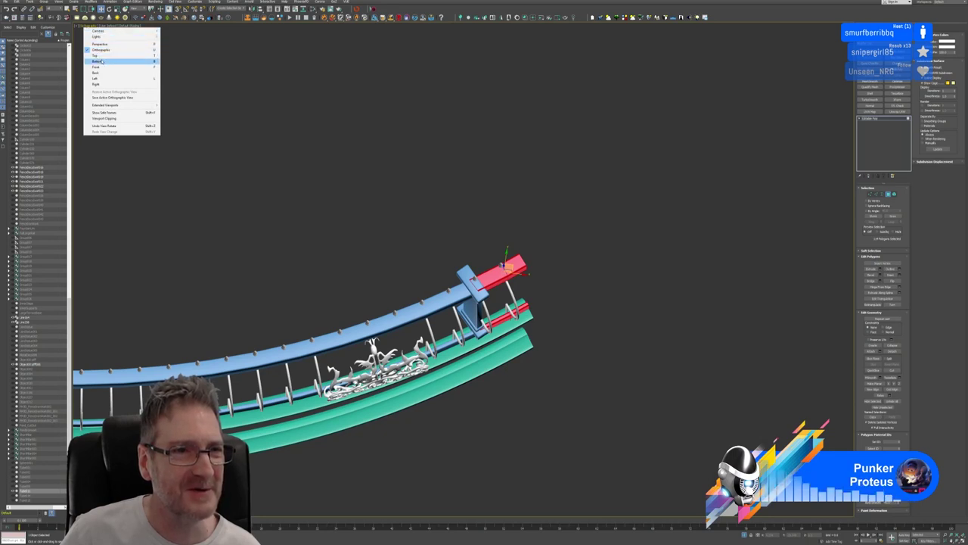
{"action": "left_click", "coordinate": [99, 56]}
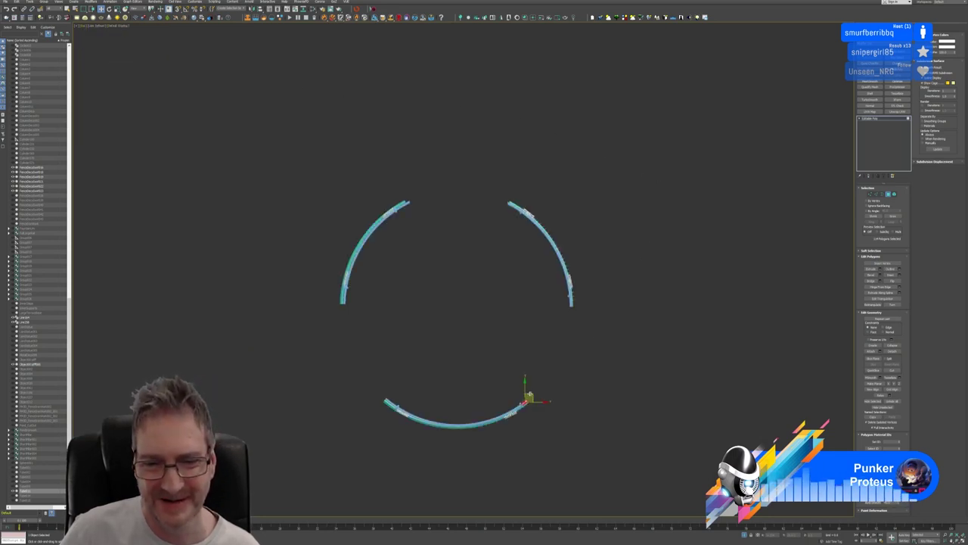
{"action": "middle_click_drag", "start_coordinate": [526, 392], "coordinate": [628, 268]}
{"action": "scroll", "coordinate": [506, 322], "scroll_direction": "up", "scroll_amount": 6}
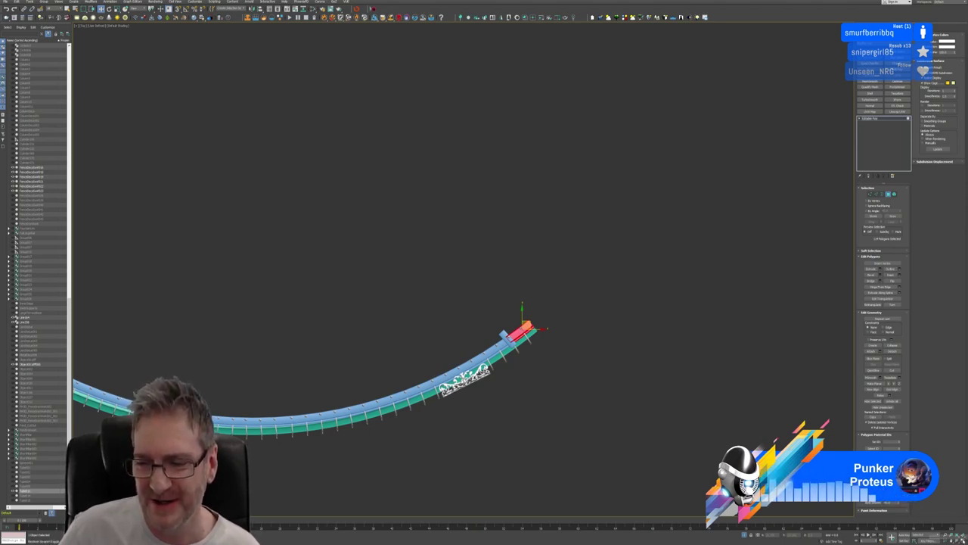
{"action": "key", "text": "alt+w"}
{"action": "scroll", "coordinate": [404, 278], "scroll_direction": "down", "scroll_amount": 4}
{"action": "middle_click_drag", "start_coordinate": [406, 265], "coordinate": [386, 292]}
{"action": "scroll", "coordinate": [331, 261], "scroll_direction": "up", "scroll_amount": 4}
{"action": "scroll", "coordinate": [344, 270], "scroll_direction": "up", "scroll_amount": 2}
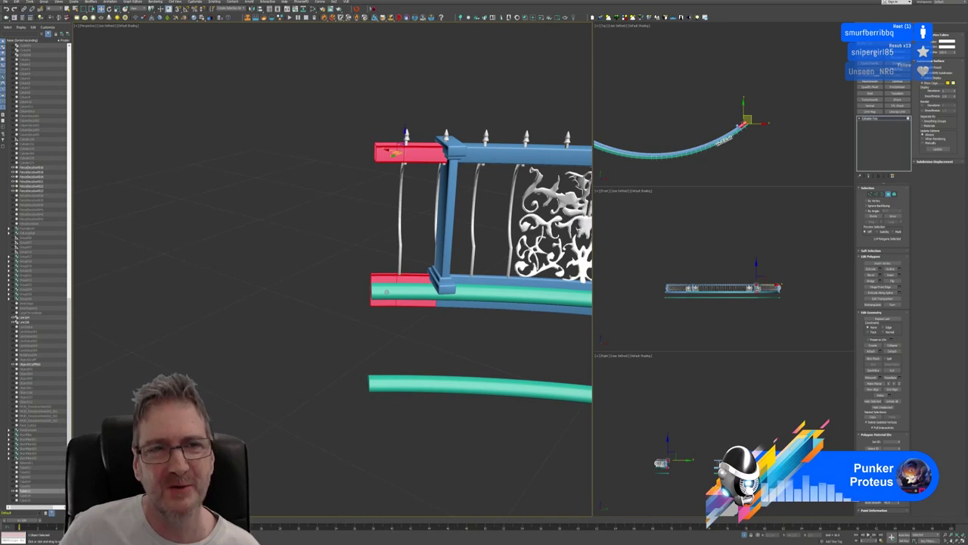
{"action": "key", "text": "Delete"}
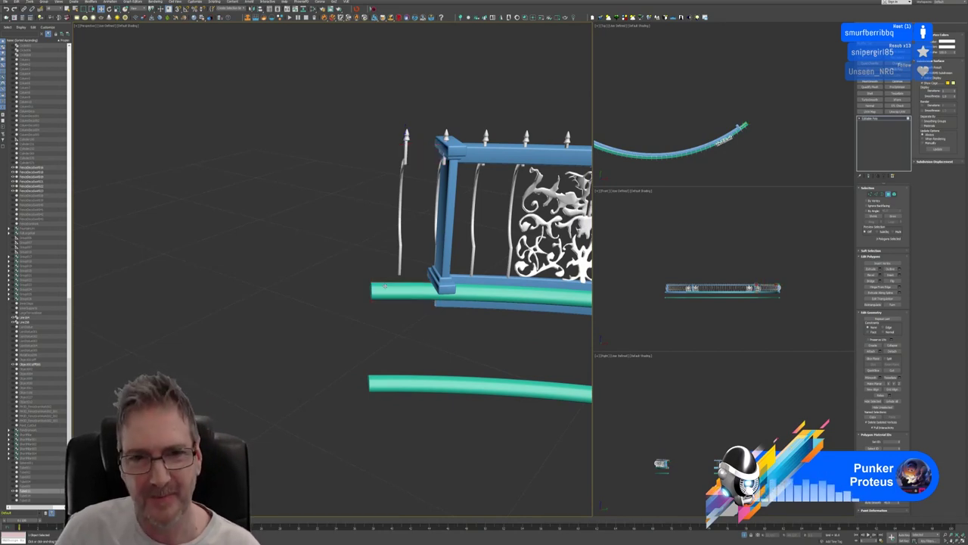
{"action": "middle_click_drag", "start_coordinate": [385, 260], "coordinate": [401, 248], "text": "alt"}
{"action": "middle_click_drag", "start_coordinate": [401, 248], "coordinate": [378, 247]}
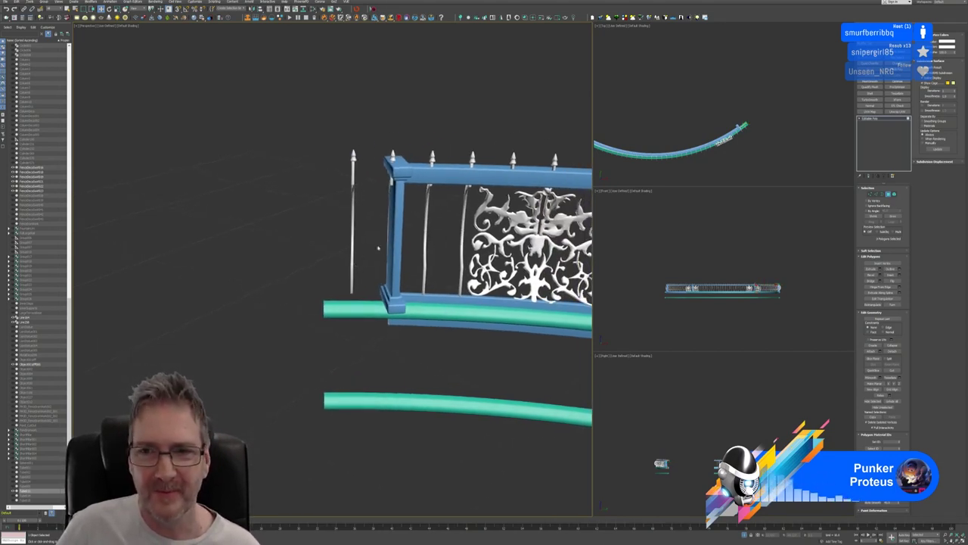
QuickSlice the blue rail mesh in the Top view across the end post at the next overhanging rail end
{"action": "middle_click_drag", "start_coordinate": [762, 110], "coordinate": [758, 115]}
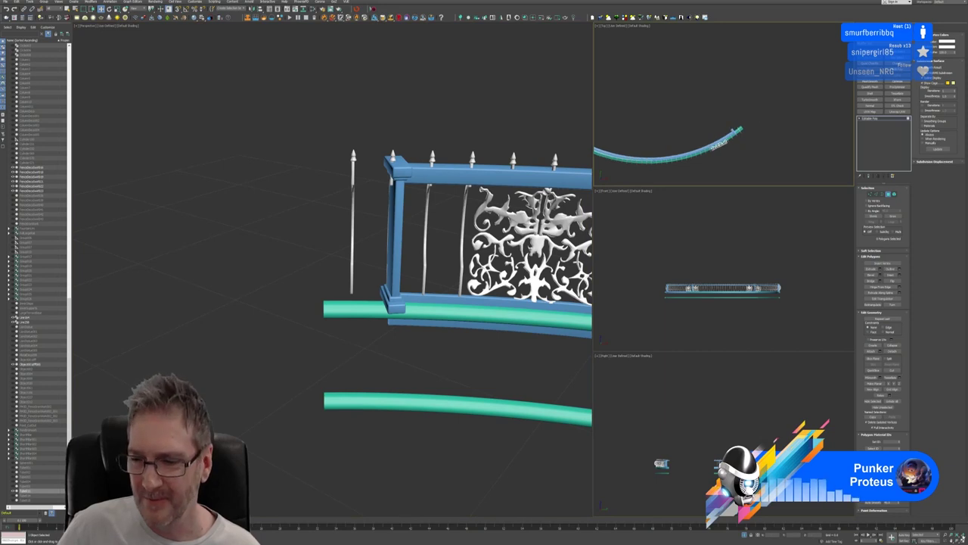
{"action": "key", "text": "alt+w"}
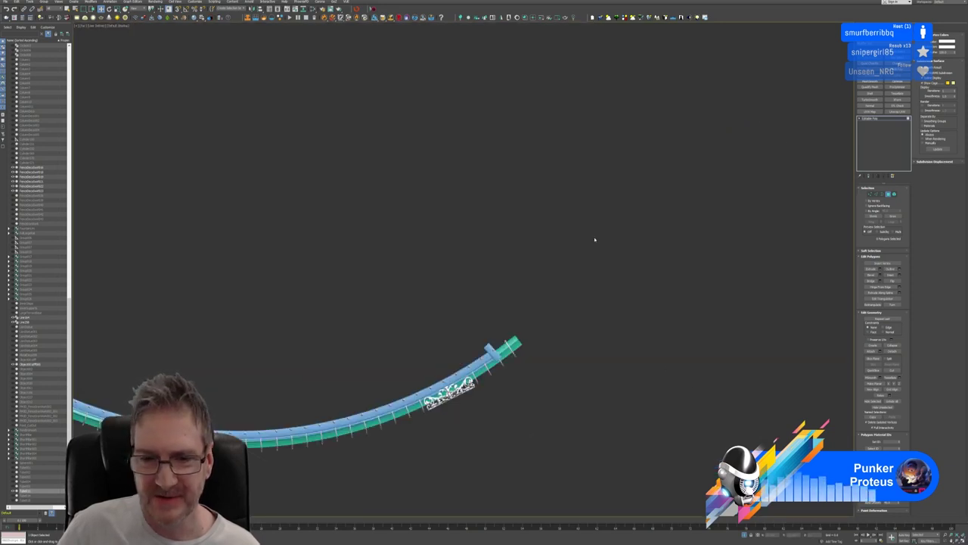
{"action": "scroll", "coordinate": [558, 337], "scroll_direction": "down", "scroll_amount": 5}
{"action": "scroll", "coordinate": [573, 242], "scroll_direction": "up", "scroll_amount": 6}
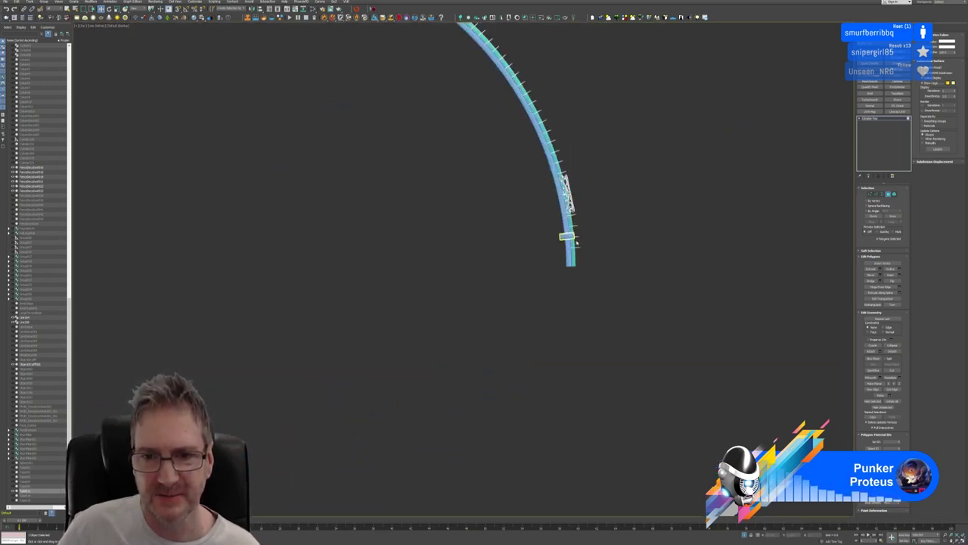
{"action": "scroll", "coordinate": [576, 242], "scroll_direction": "up", "scroll_amount": 3}
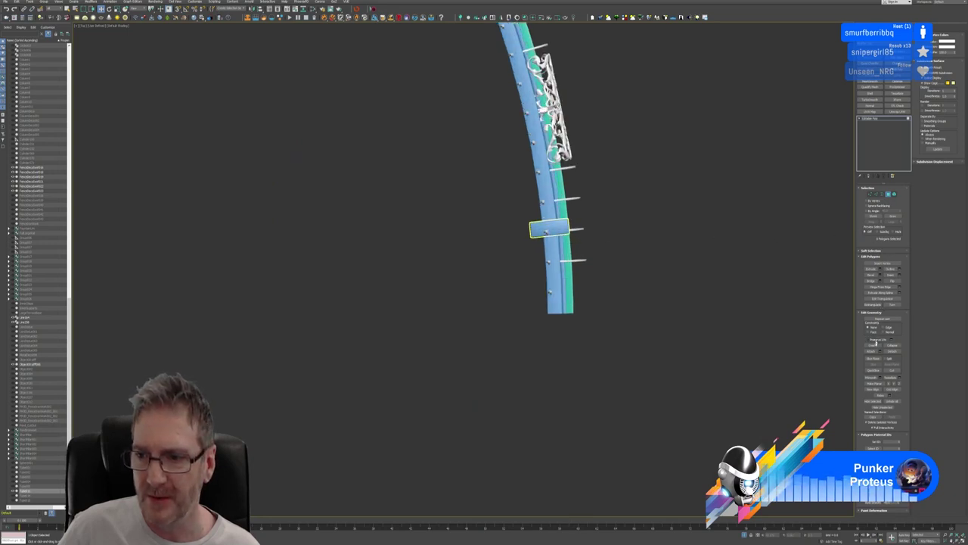
{"action": "left_click", "coordinate": [874, 370]}
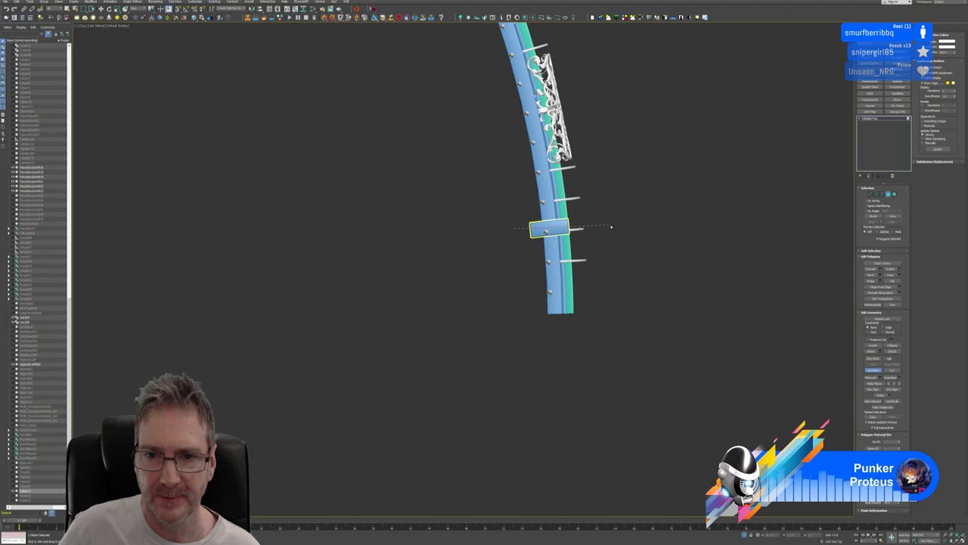
{"action": "left_click", "coordinate": [525, 341]}
{"action": "right_click", "coordinate": [605, 318]}
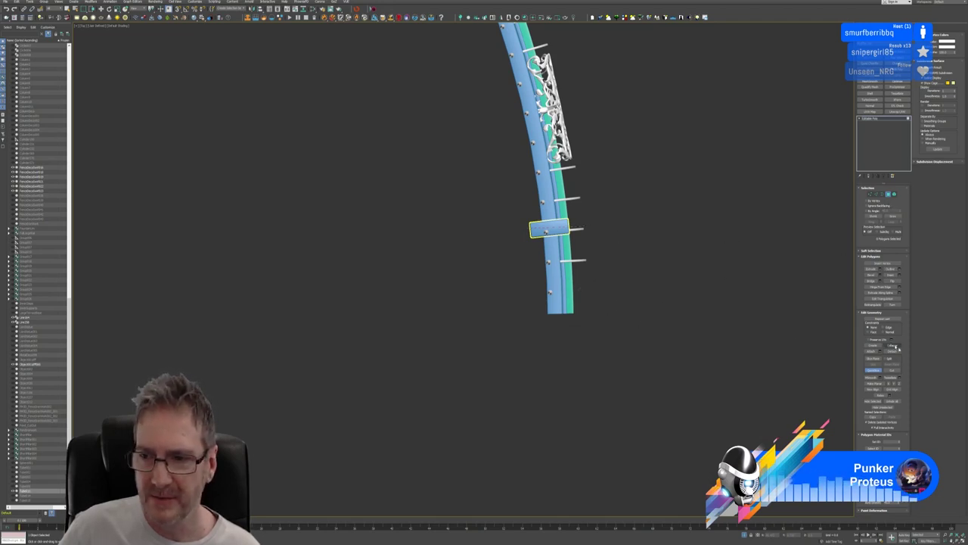
{"action": "left_click", "coordinate": [874, 370]}
{"action": "left_click_drag", "start_coordinate": [583, 300], "coordinate": [605, 238]}
{"action": "left_click_drag", "start_coordinate": [503, 353], "coordinate": [616, 234]}
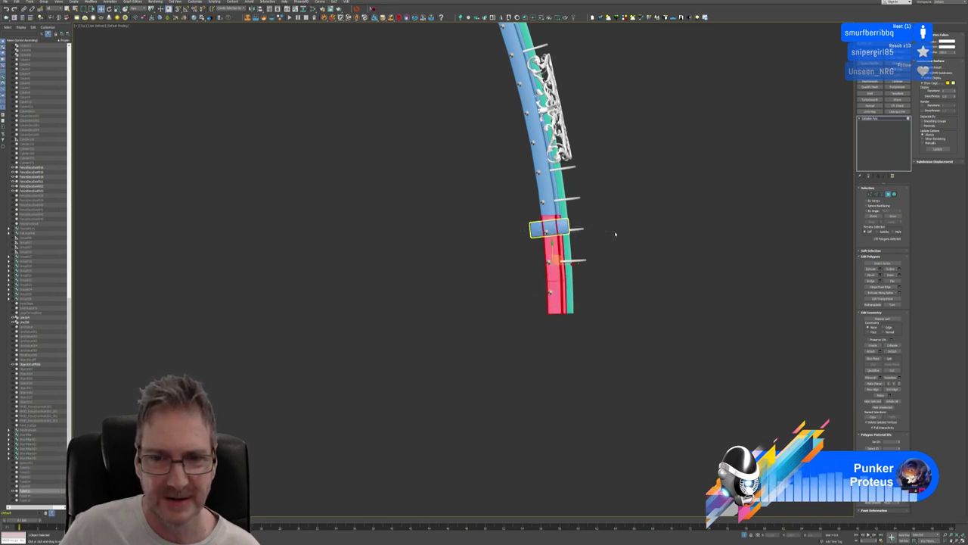
{"action": "left_click", "coordinate": [625, 268]}
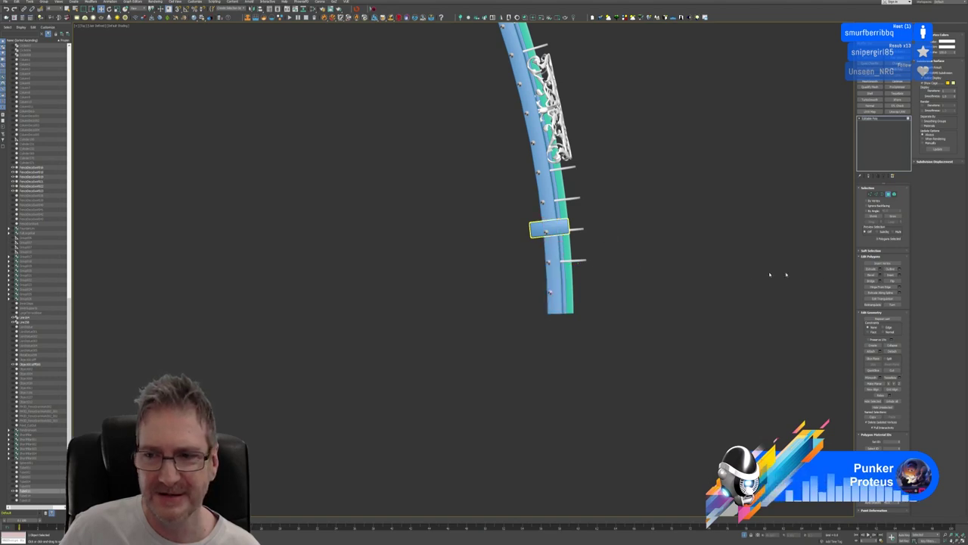
{"action": "left_click", "coordinate": [875, 370]}
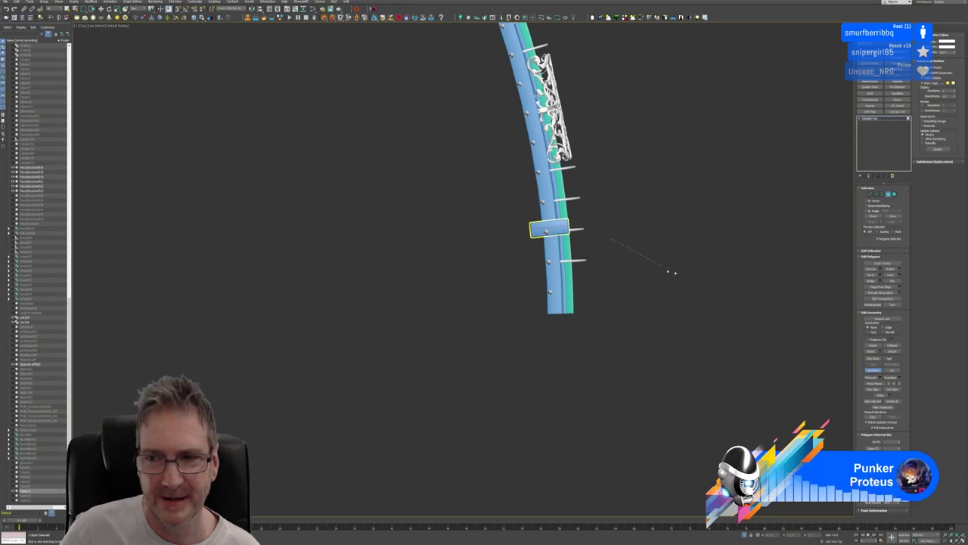
{"action": "left_click", "coordinate": [875, 370]}
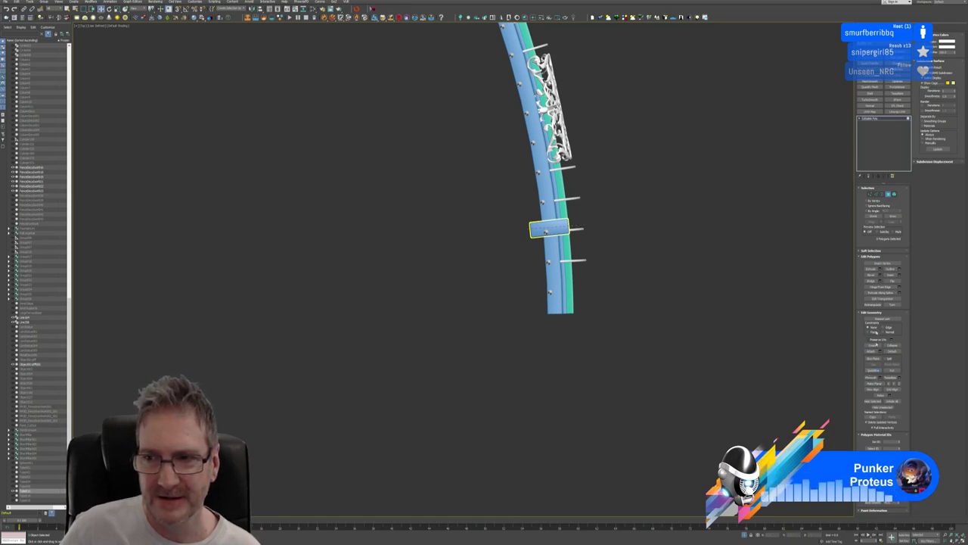
{"action": "left_click", "coordinate": [894, 194]}
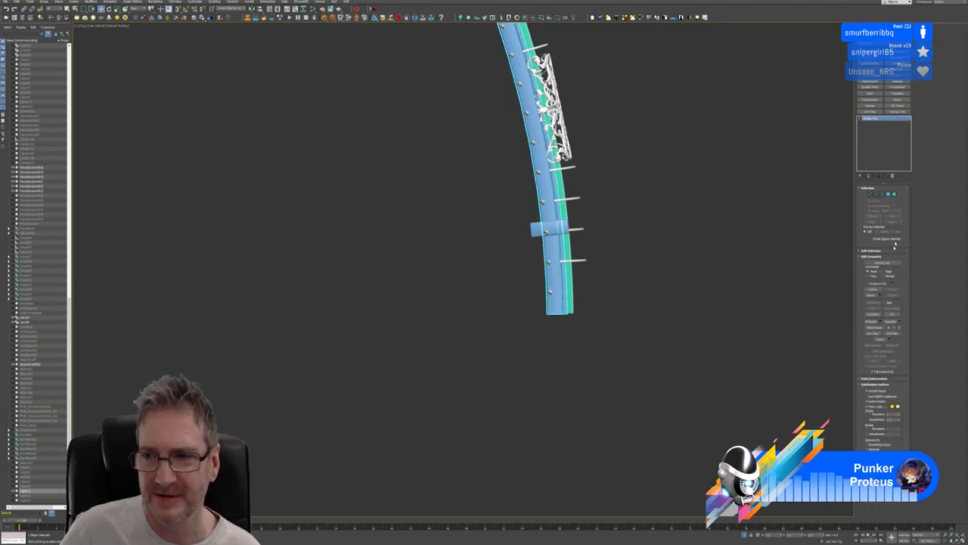
{"action": "left_click", "coordinate": [894, 195]}
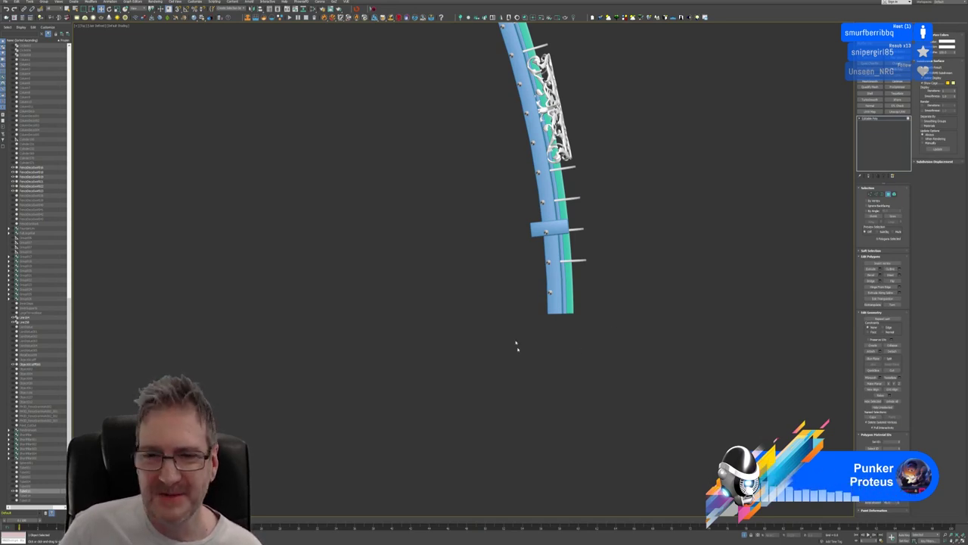
Select only the handrail and base rail polygons overhanging beyond the sliced end post and delete them
{"action": "left_click_drag", "start_coordinate": [493, 367], "coordinate": [657, 233]}
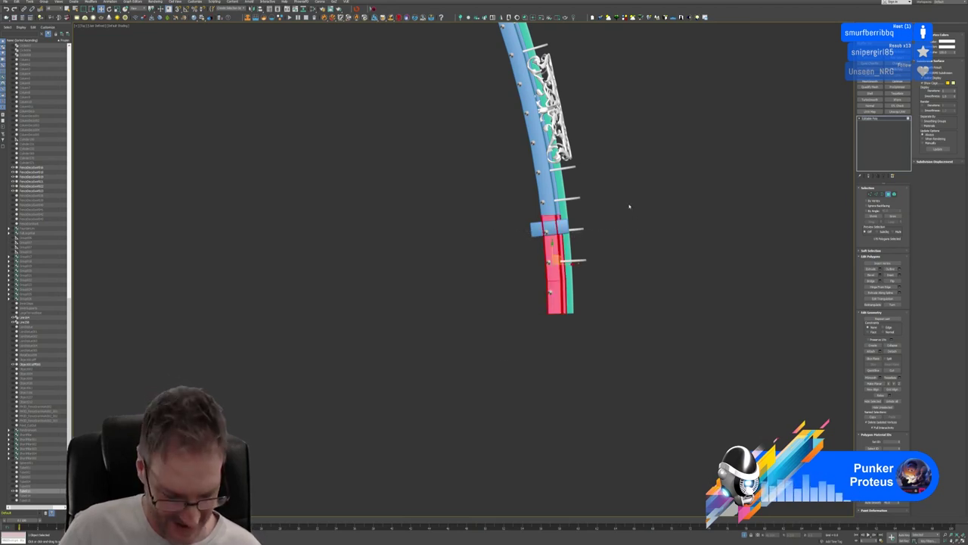
{"action": "left_click_drag", "start_coordinate": [517, 225], "coordinate": [517, 224], "text": "alt"}
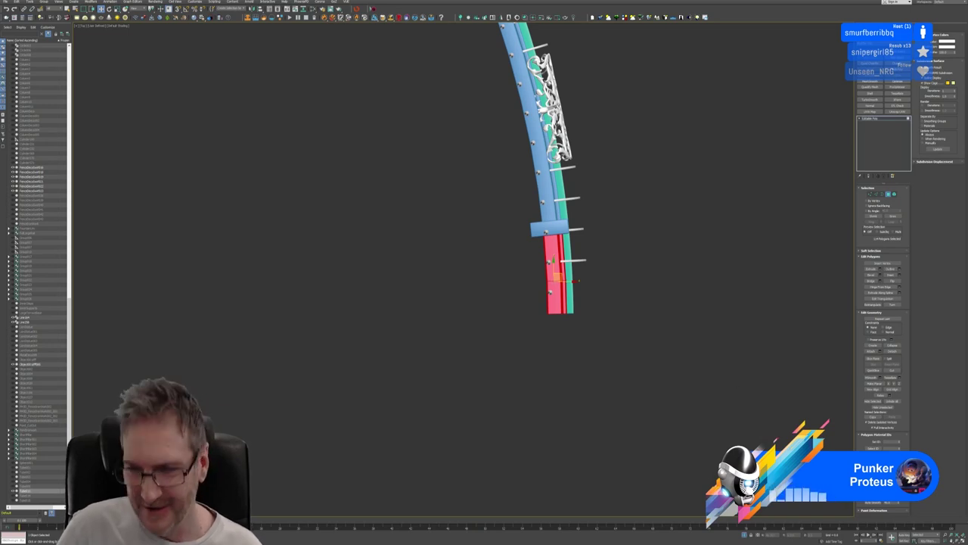
{"action": "key", "text": "alt+w"}
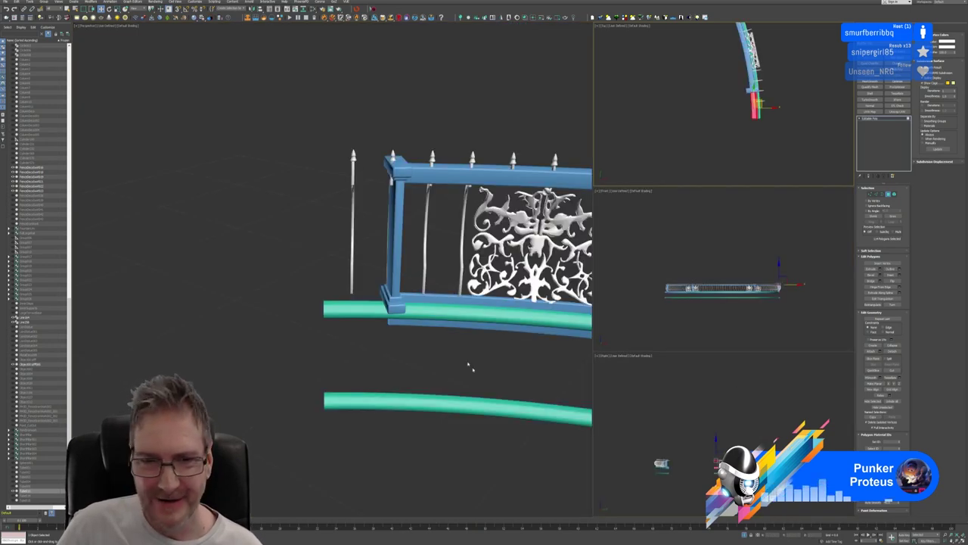
{"action": "scroll", "coordinate": [451, 322], "scroll_direction": "down", "scroll_amount": 5}
{"action": "middle_click_drag", "start_coordinate": [324, 325], "coordinate": [417, 293], "text": "alt"}
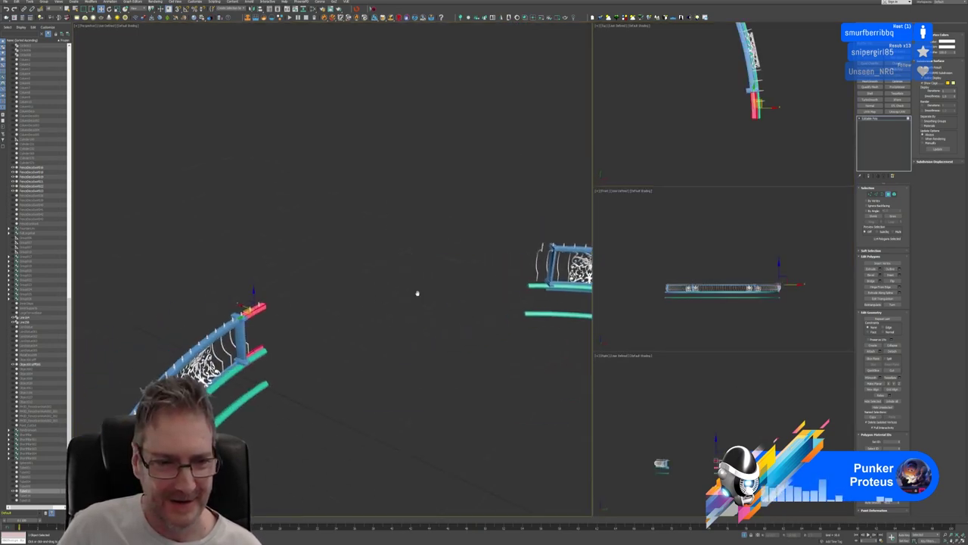
{"action": "scroll", "coordinate": [318, 311], "scroll_direction": "up", "scroll_amount": 6}
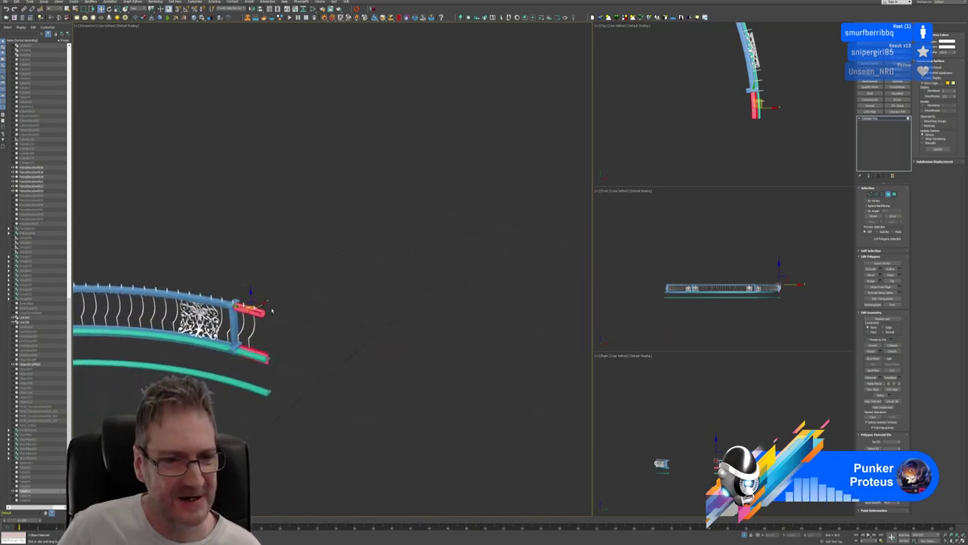
{"action": "middle_click_drag", "start_coordinate": [303, 311], "coordinate": [327, 252]}
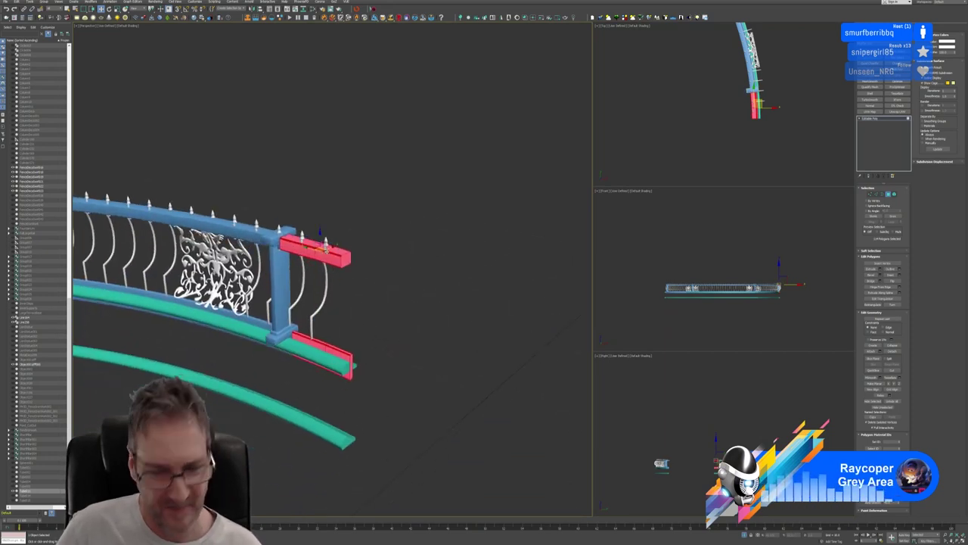
{"action": "key", "text": "Delete"}
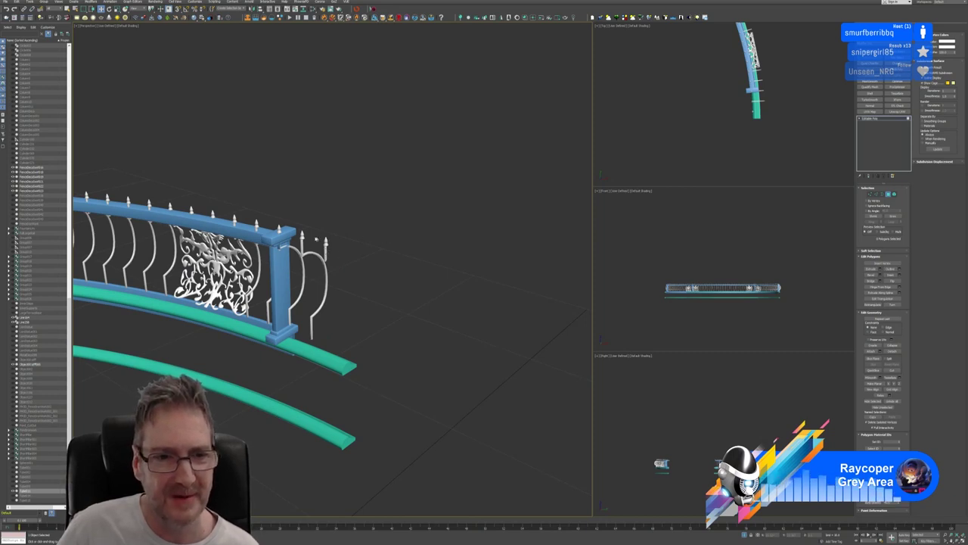
Leave the rail's polygon editing, select the end post and move it slightly outward along the rail over the trimmed end
{"action": "scroll", "coordinate": [315, 240], "scroll_direction": "up", "scroll_amount": 3}
{"action": "left_click", "coordinate": [275, 256]}
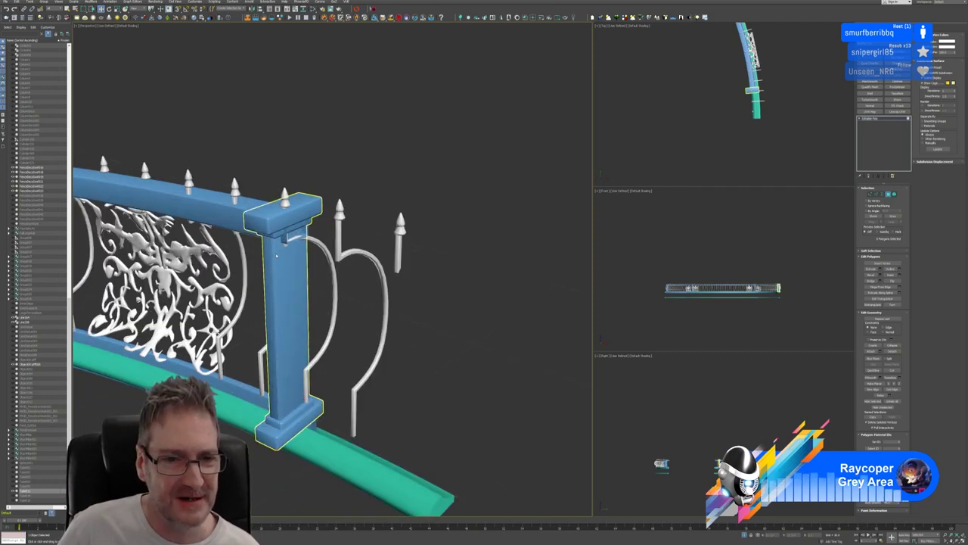
{"action": "key", "text": "w"}
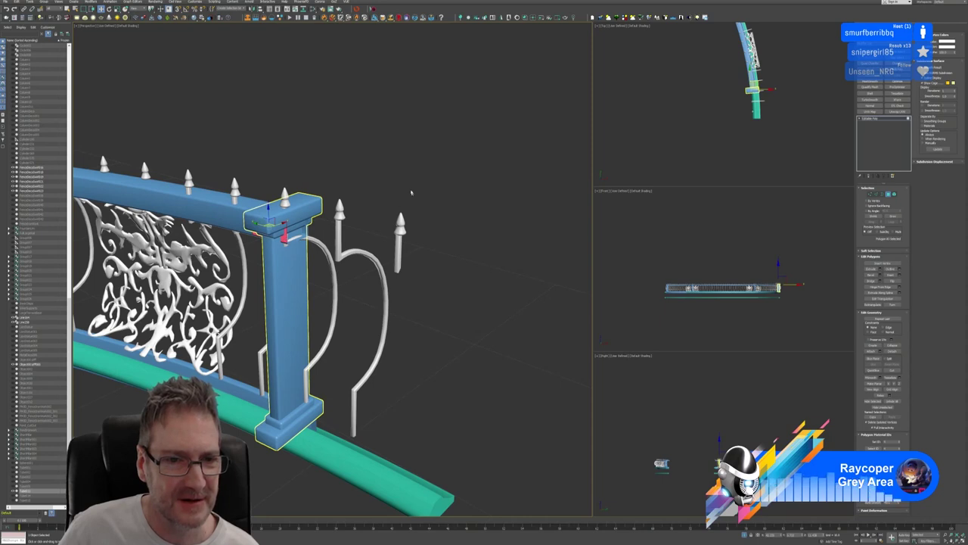
{"action": "key", "text": "q"}
{"action": "left_click", "coordinate": [136, 44]}
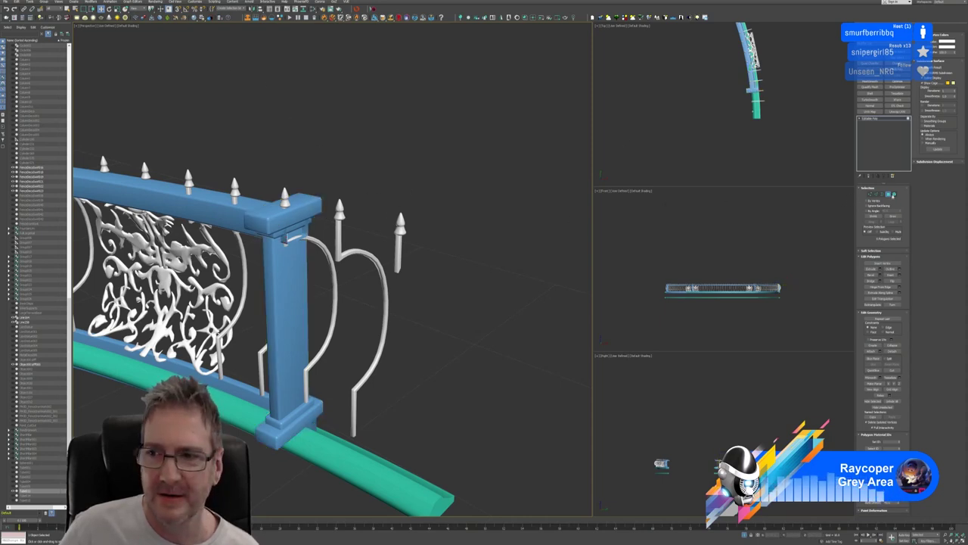
{"action": "left_click", "coordinate": [282, 215]}
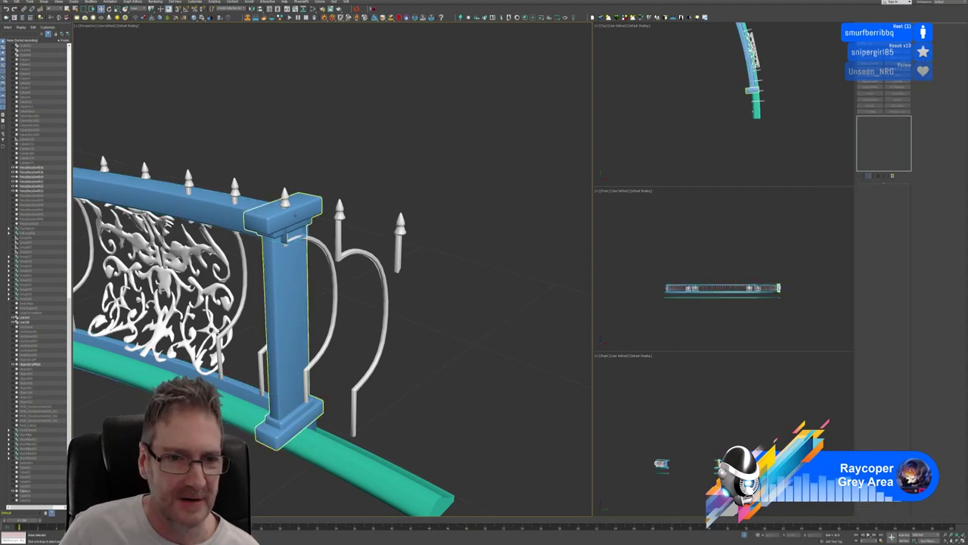
{"action": "key", "text": "w"}
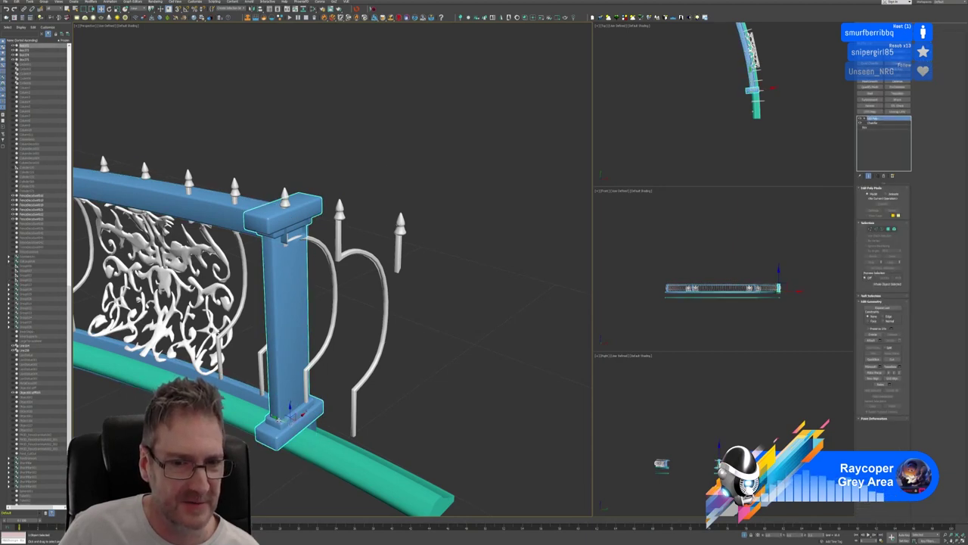
{"action": "left_click_drag", "start_coordinate": [279, 418], "coordinate": [286, 420]}
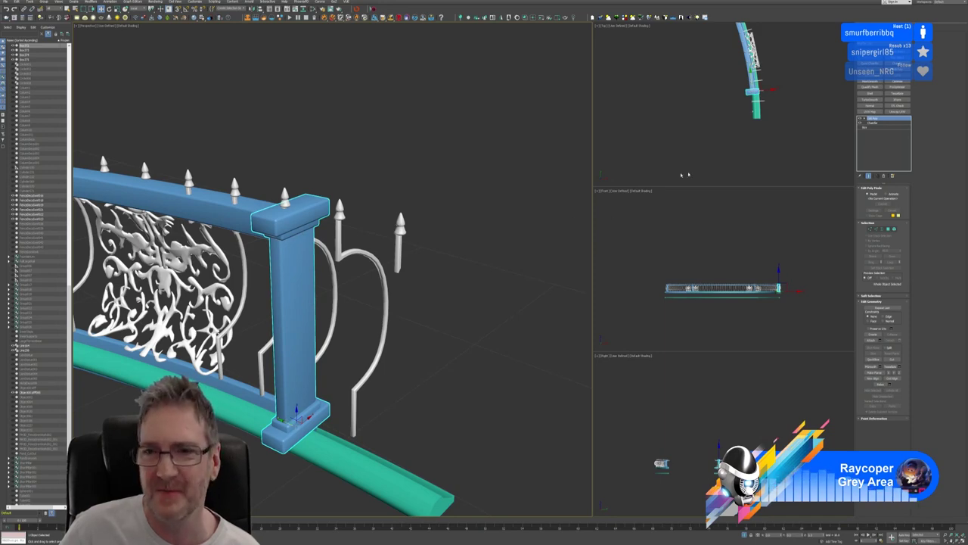
Select the blue rail mesh and QuickSlice it in the Top view across the end post at the section's opposite overhanging end
{"action": "scroll", "coordinate": [422, 245], "scroll_direction": "down", "scroll_amount": 3}
{"action": "scroll", "coordinate": [424, 246], "scroll_direction": "down", "scroll_amount": 3}
{"action": "left_click", "coordinate": [265, 213]}
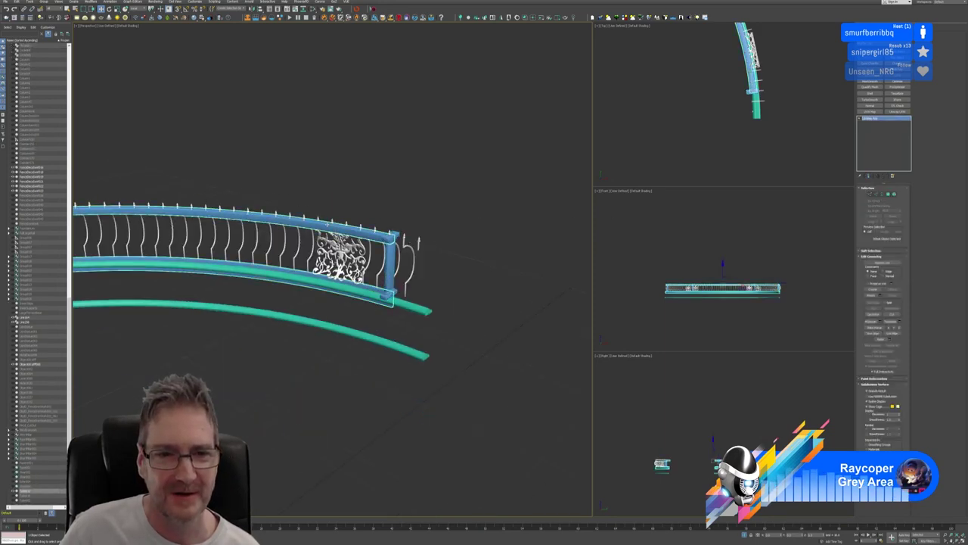
{"action": "middle_click_drag", "start_coordinate": [189, 153], "coordinate": [454, 154]}
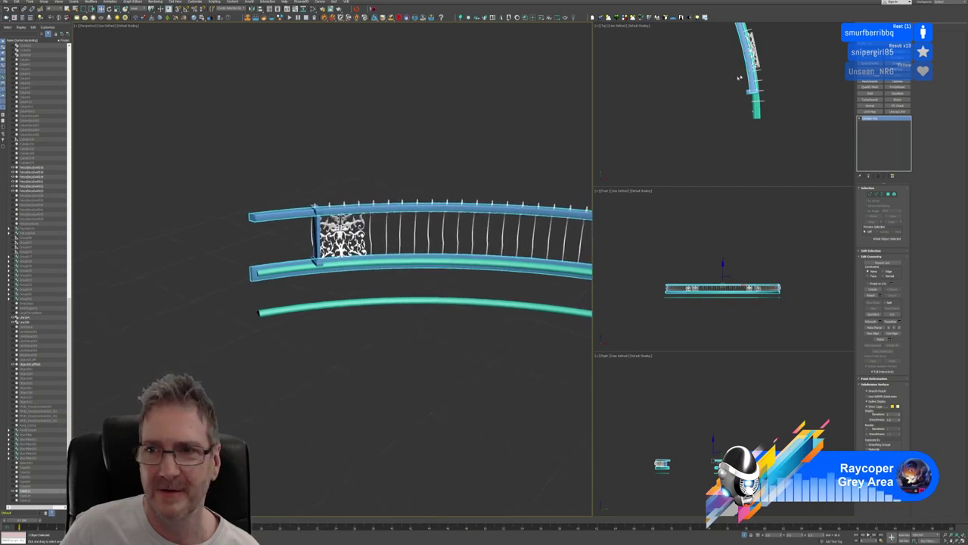
{"action": "middle_click_drag", "start_coordinate": [740, 77], "coordinate": [733, 148]}
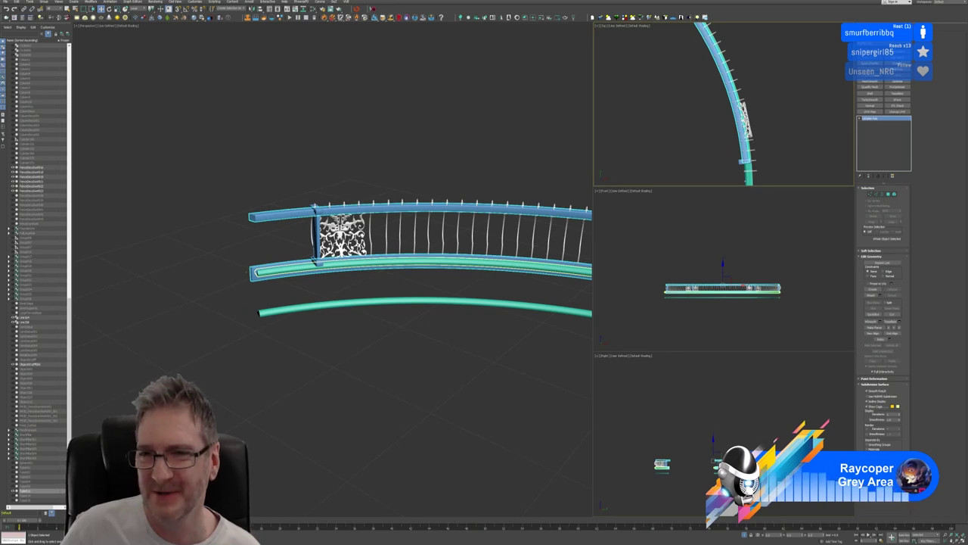
{"action": "middle_click_drag", "start_coordinate": [696, 125], "coordinate": [702, 139]}
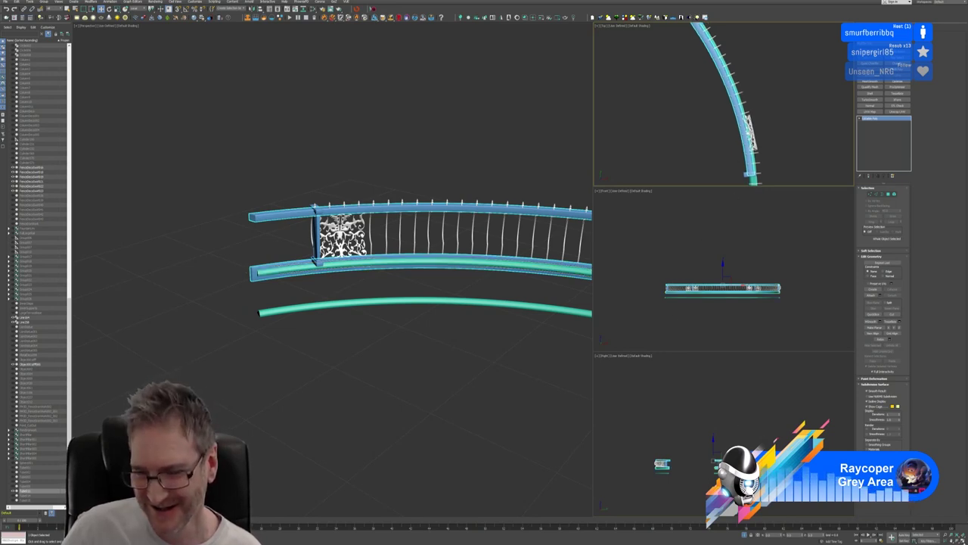
{"action": "key", "text": "alt+w"}
{"action": "scroll", "coordinate": [497, 303], "scroll_direction": "down", "scroll_amount": 3}
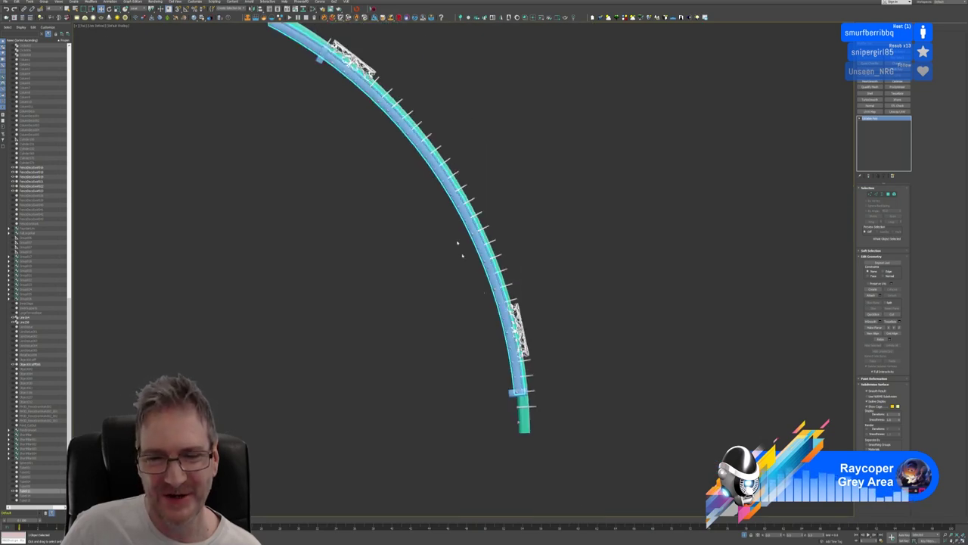
{"action": "middle_click_drag", "start_coordinate": [351, 83], "coordinate": [524, 212]}
{"action": "scroll", "coordinate": [510, 177], "scroll_direction": "up", "scroll_amount": 2}
{"action": "scroll", "coordinate": [534, 197], "scroll_direction": "up", "scroll_amount": 5}
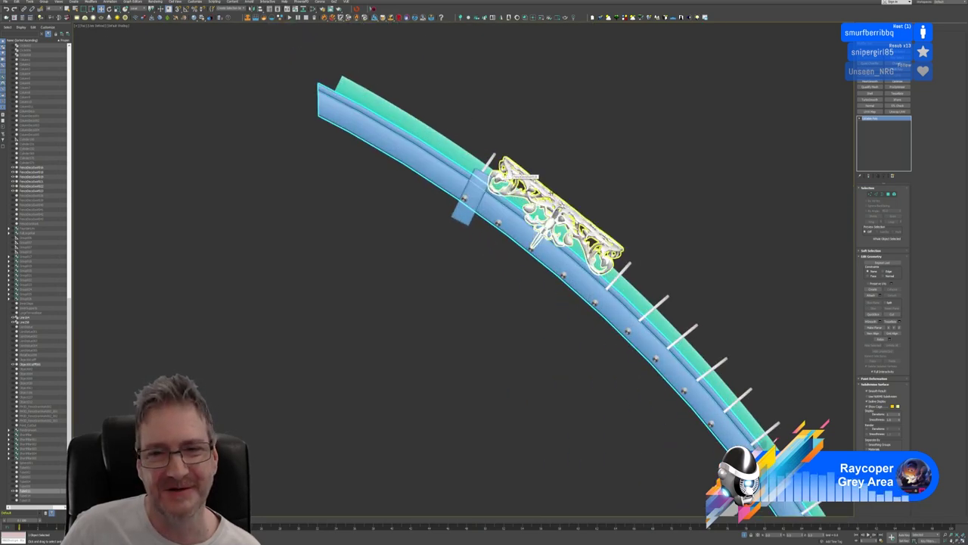
{"action": "left_click", "coordinate": [873, 314]}
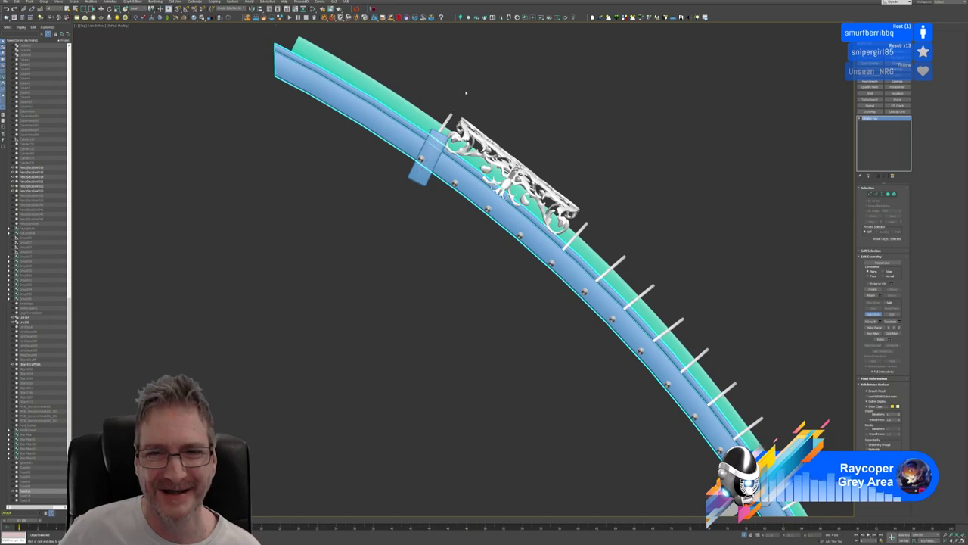
{"action": "key", "text": "4"}
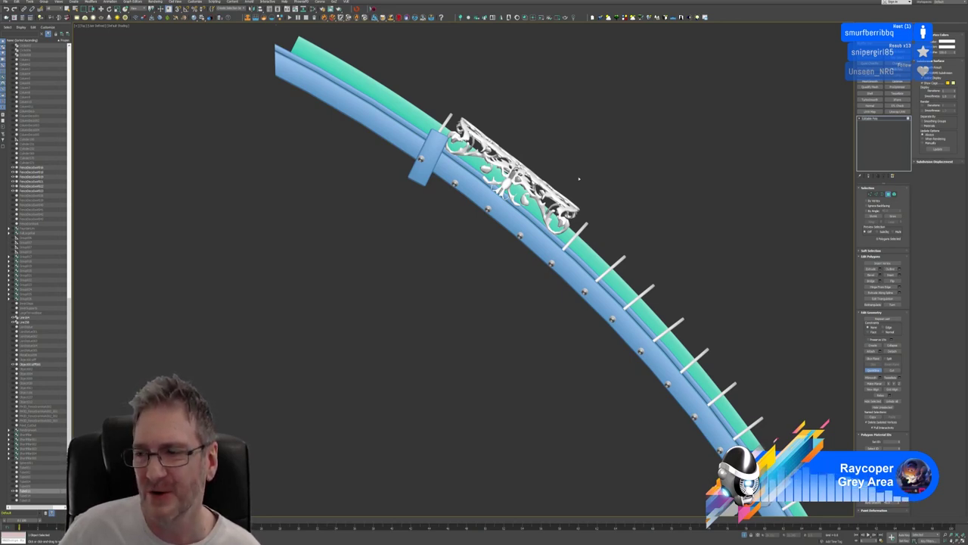
{"action": "middle_click_drag", "start_coordinate": [519, 115], "coordinate": [565, 166]}
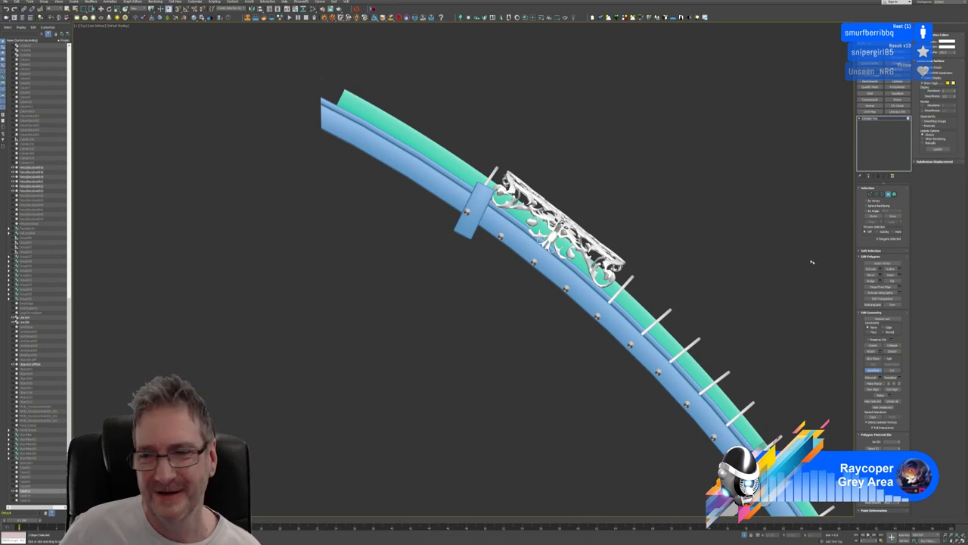
{"action": "left_click", "coordinate": [876, 371]}
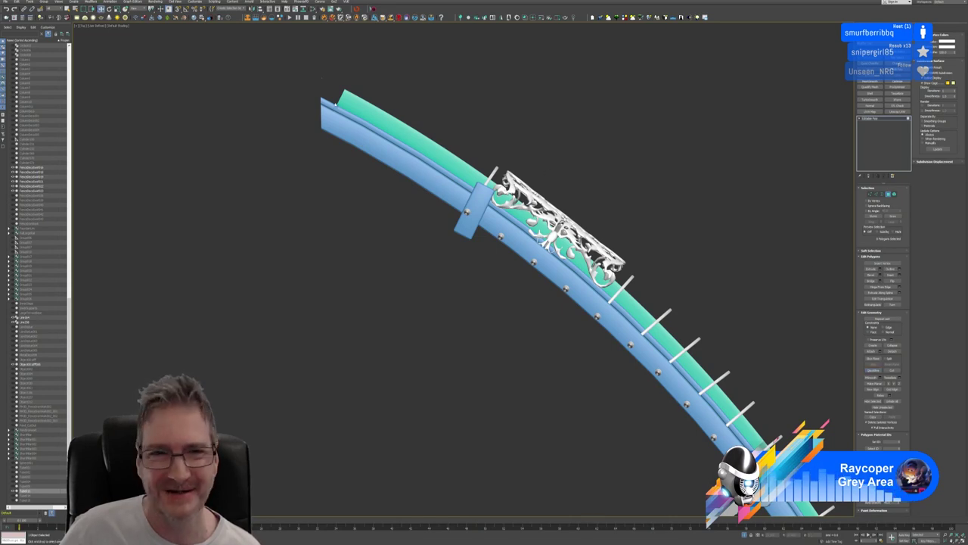
Reselect the rail mesh and delete only the handrail and base rail polygons overhanging beyond this sliced end post
{"action": "left_click_drag", "start_coordinate": [389, 196], "coordinate": [466, 280]}
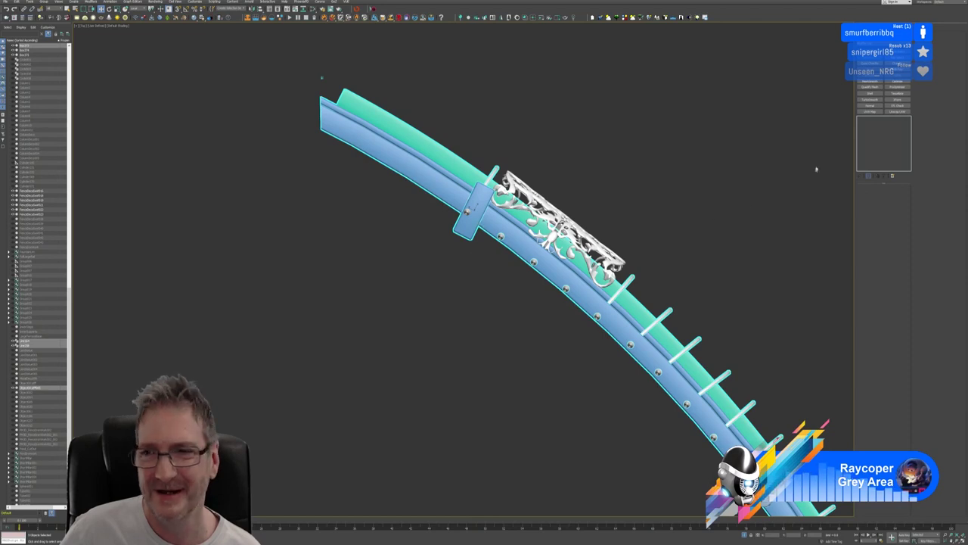
{"action": "left_click", "coordinate": [518, 136]}
{"action": "left_click", "coordinate": [410, 167]}
{"action": "key", "text": "4"}
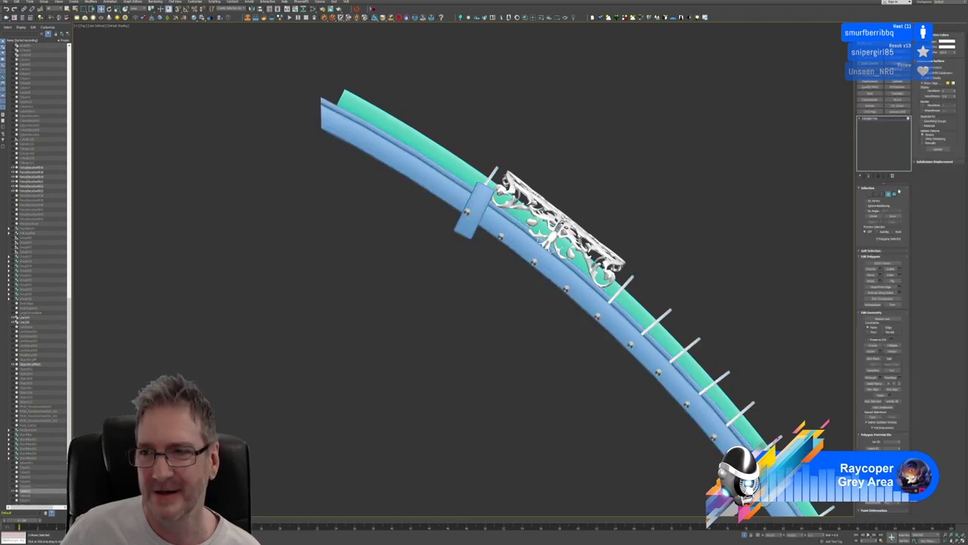
{"action": "left_click_drag", "start_coordinate": [298, 92], "coordinate": [358, 171]}
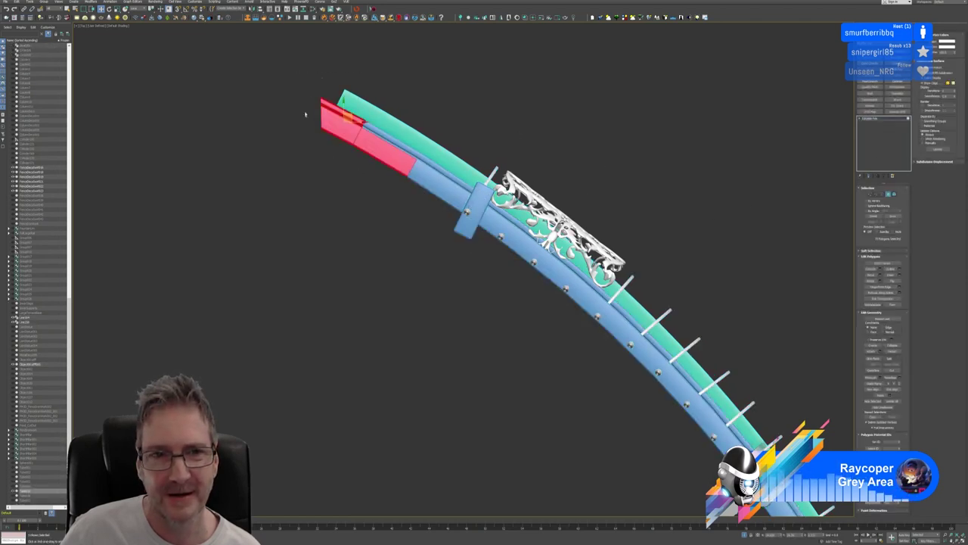
{"action": "left_click_drag", "start_coordinate": [299, 65], "coordinate": [378, 134]}
{"action": "left_click_drag", "start_coordinate": [476, 252], "coordinate": [504, 276]}
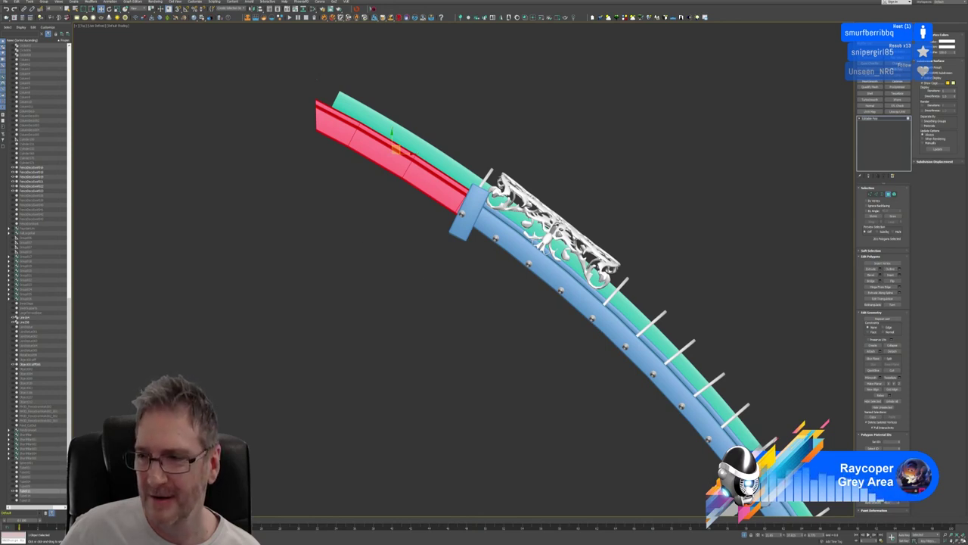
{"action": "key", "text": "alt+w"}
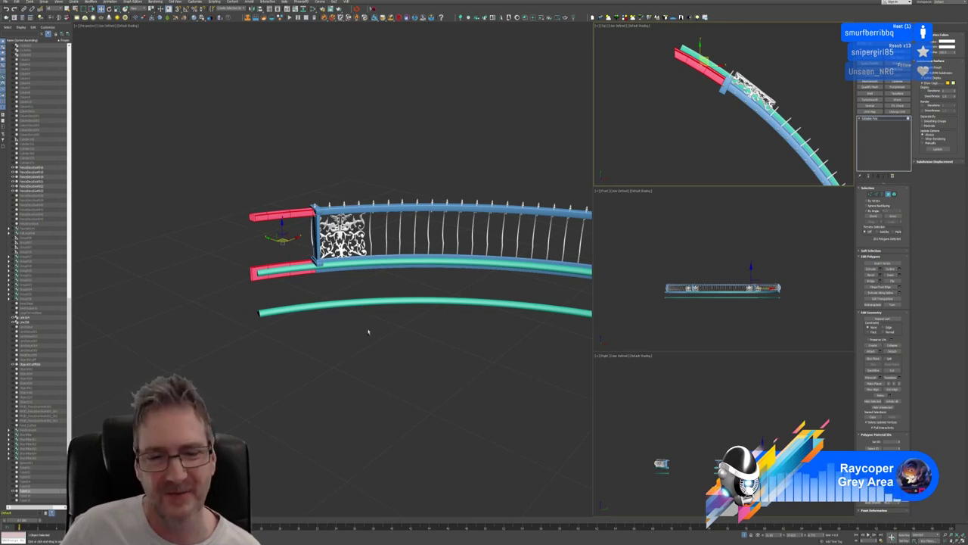
{"action": "middle_click_drag", "start_coordinate": [368, 331], "coordinate": [386, 348], "text": "alt"}
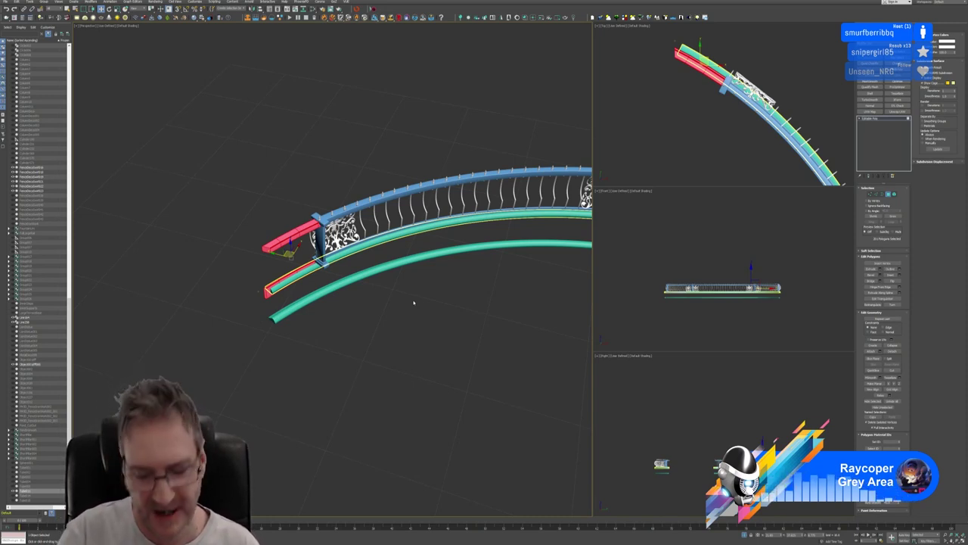
{"action": "key", "text": "Delete"}
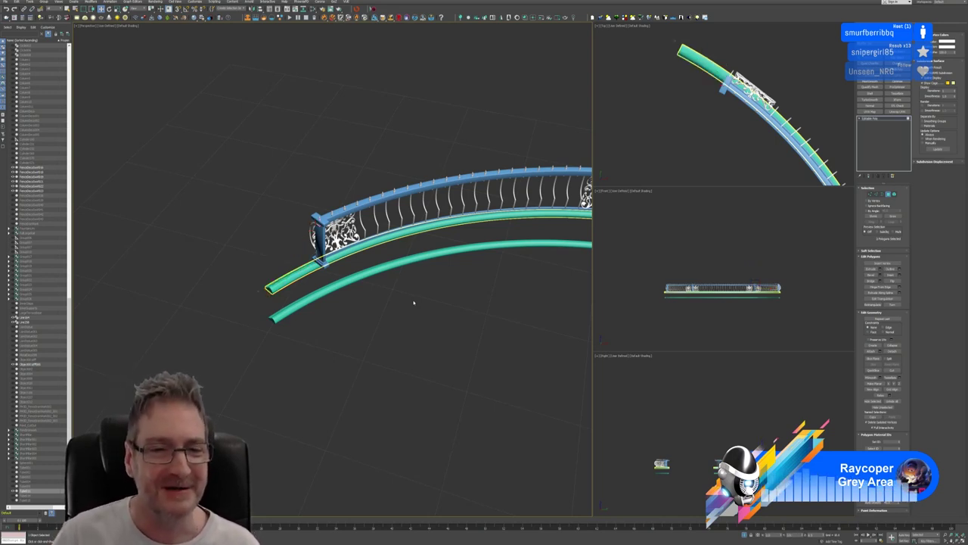
QuickSlice the rail mesh in the Top view across the end post at the facing overhanging end of the neighbouring balustrade section
{"action": "scroll", "coordinate": [414, 303], "scroll_direction": "down", "scroll_amount": 3}
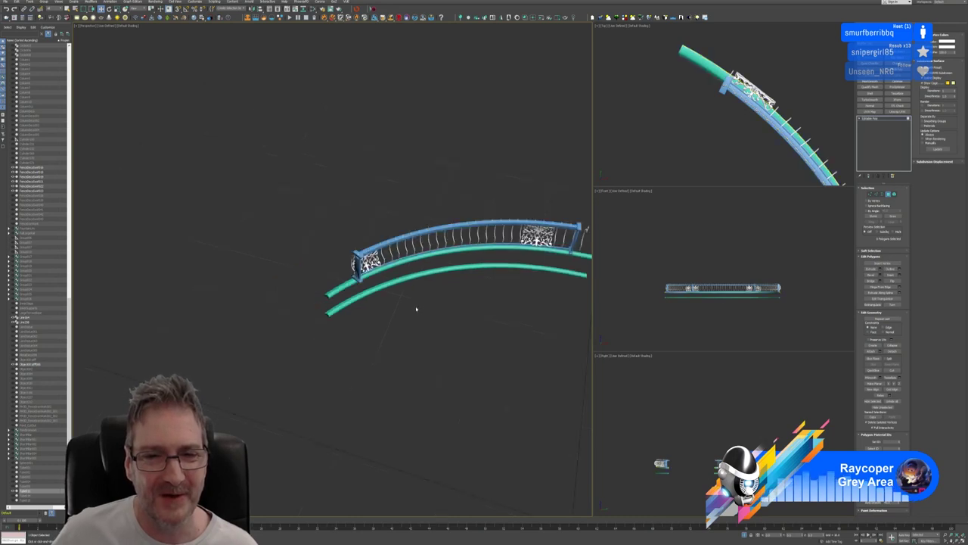
{"action": "middle_click_drag", "start_coordinate": [417, 307], "coordinate": [410, 289], "text": "alt"}
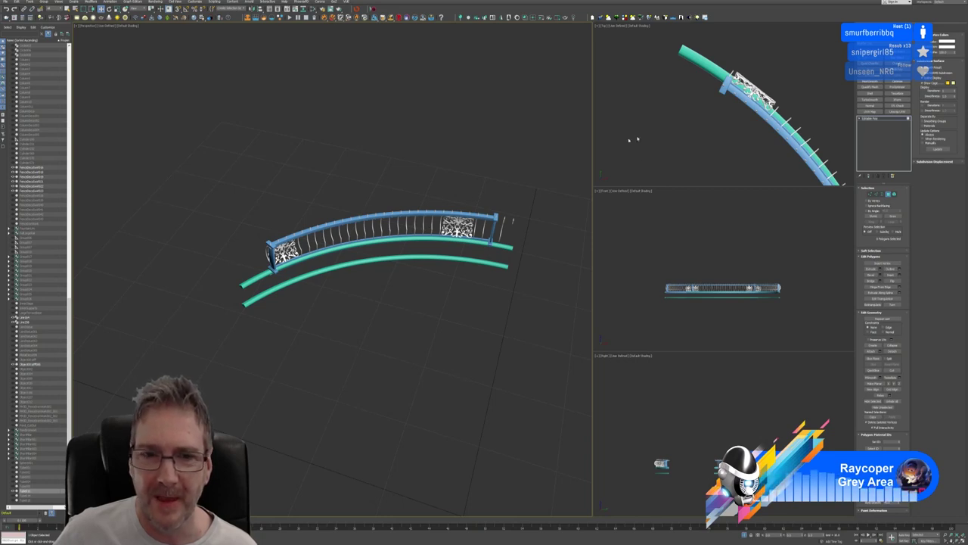
{"action": "middle_click_drag", "start_coordinate": [246, 312], "coordinate": [345, 242], "text": "alt"}
{"action": "middle_click_drag", "start_coordinate": [704, 118], "coordinate": [748, 147]}
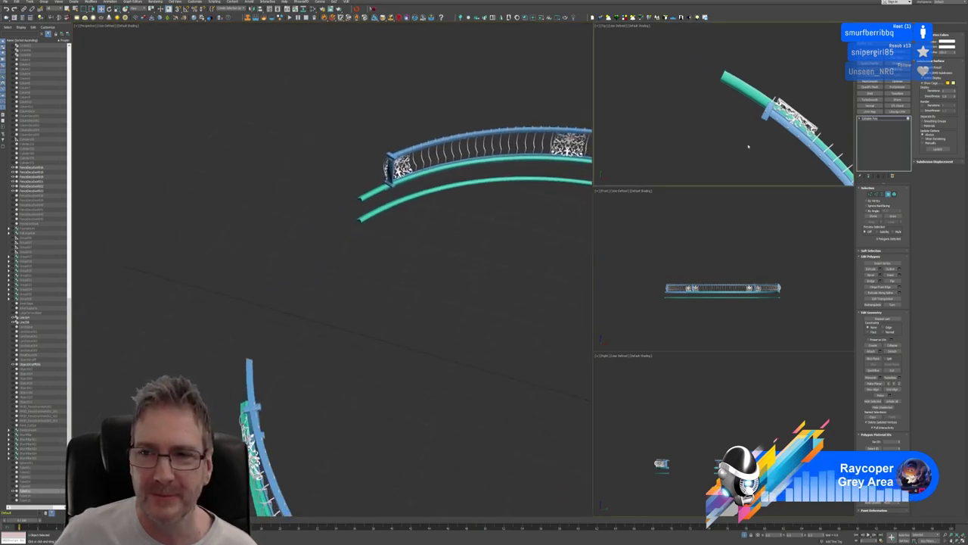
{"action": "scroll", "coordinate": [748, 146], "scroll_direction": "down", "scroll_amount": 3}
{"action": "scroll", "coordinate": [670, 125], "scroll_direction": "down", "scroll_amount": 3}
{"action": "middle_click_drag", "start_coordinate": [666, 124], "coordinate": [754, 113]}
{"action": "scroll", "coordinate": [689, 122], "scroll_direction": "up", "scroll_amount": 4}
{"action": "scroll", "coordinate": [689, 121], "scroll_direction": "up", "scroll_amount": 3}
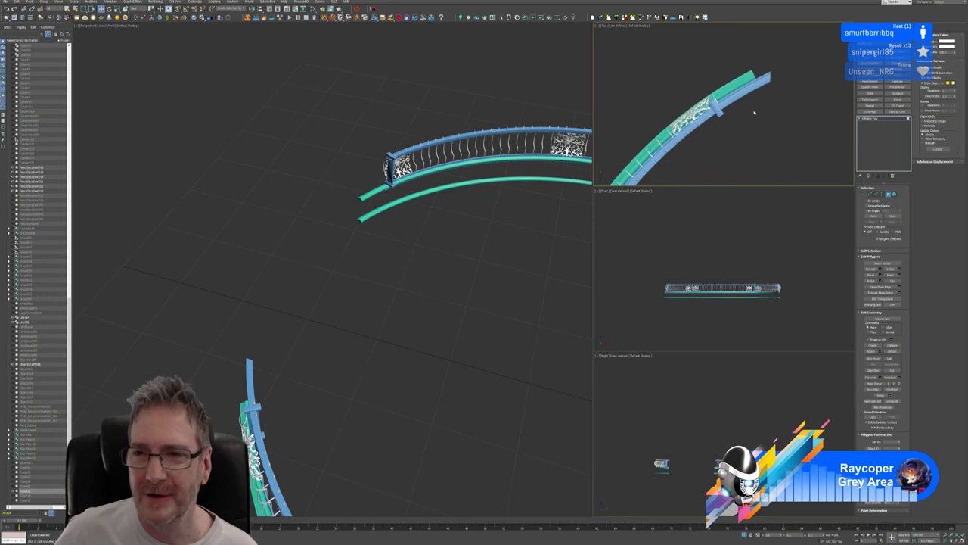
{"action": "left_click", "coordinate": [963, 540]}
{"action": "middle_click_drag", "start_coordinate": [582, 344], "coordinate": [574, 288]}
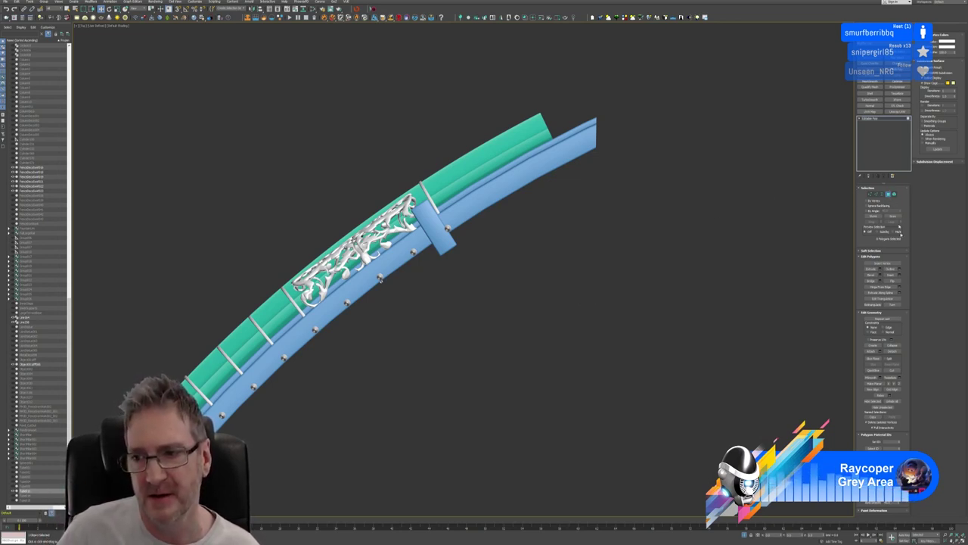
{"action": "left_click", "coordinate": [873, 368]}
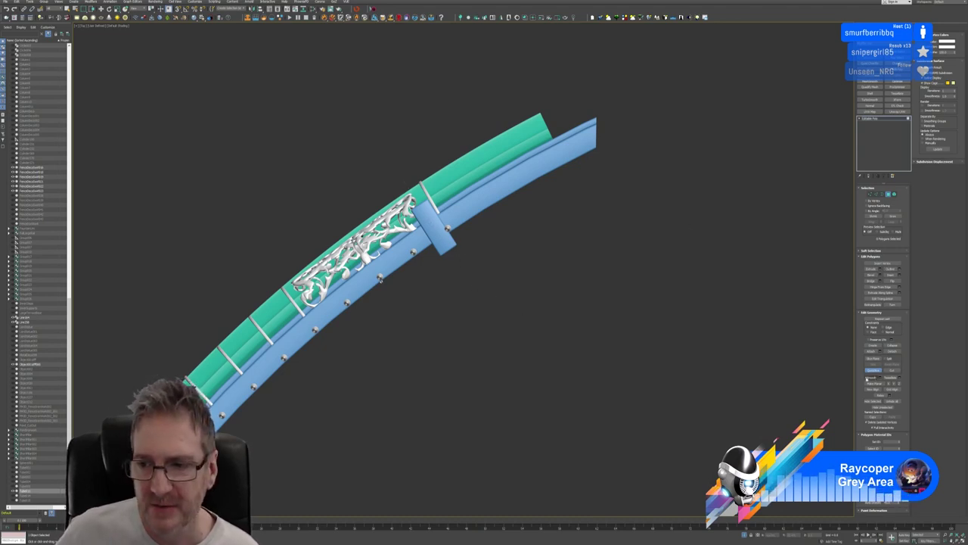
{"action": "left_click", "coordinate": [872, 370]}
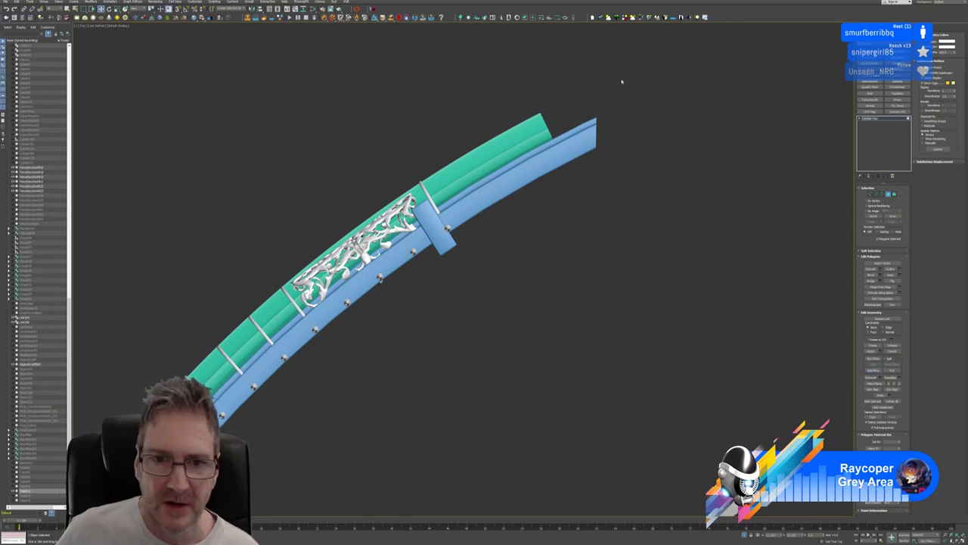
Try to isolate the neighbouring section's overhanging handrail and base rail polygons, check them in perspective, and clear the selection
{"action": "left_click_drag", "start_coordinate": [439, 250], "coordinate": [440, 251]}
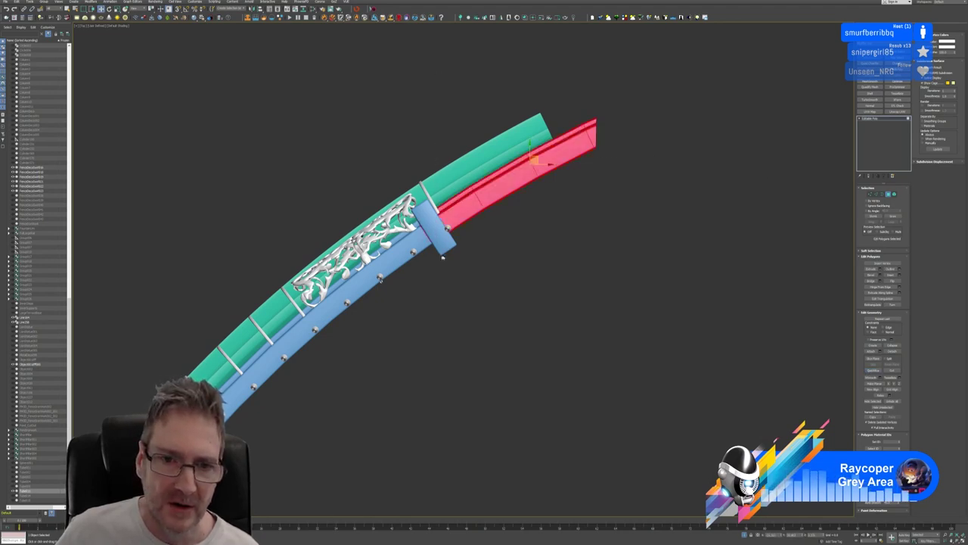
{"action": "left_click_drag", "start_coordinate": [401, 293], "coordinate": [431, 235], "text": "alt"}
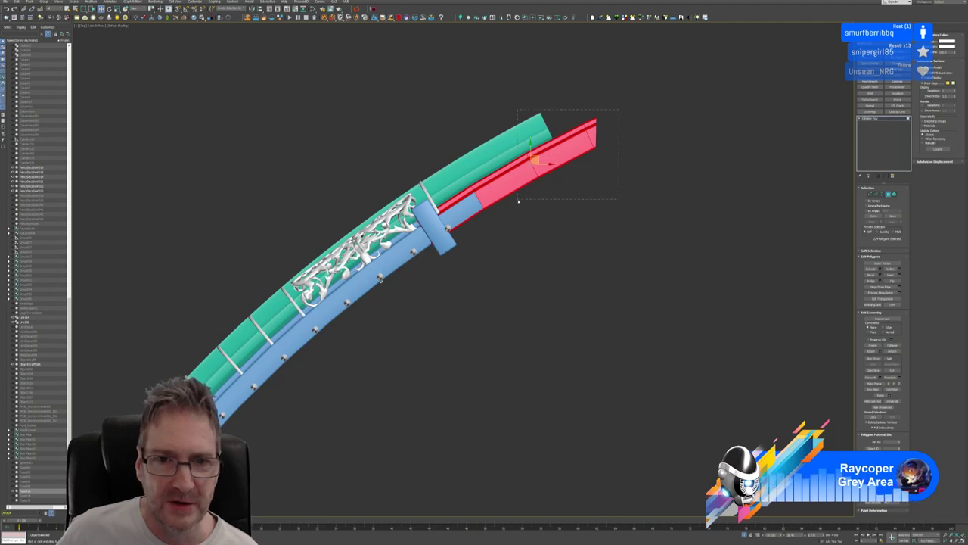
{"action": "left_click_drag", "start_coordinate": [518, 201], "coordinate": [460, 242], "text": "alt"}
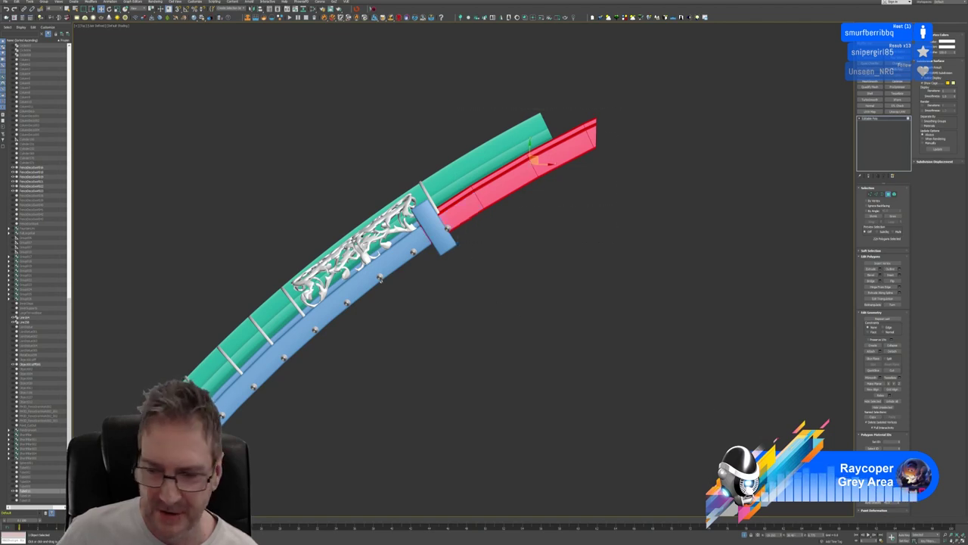
{"action": "key", "text": "alt+w"}
{"action": "middle_click_drag", "start_coordinate": [360, 378], "coordinate": [388, 314]}
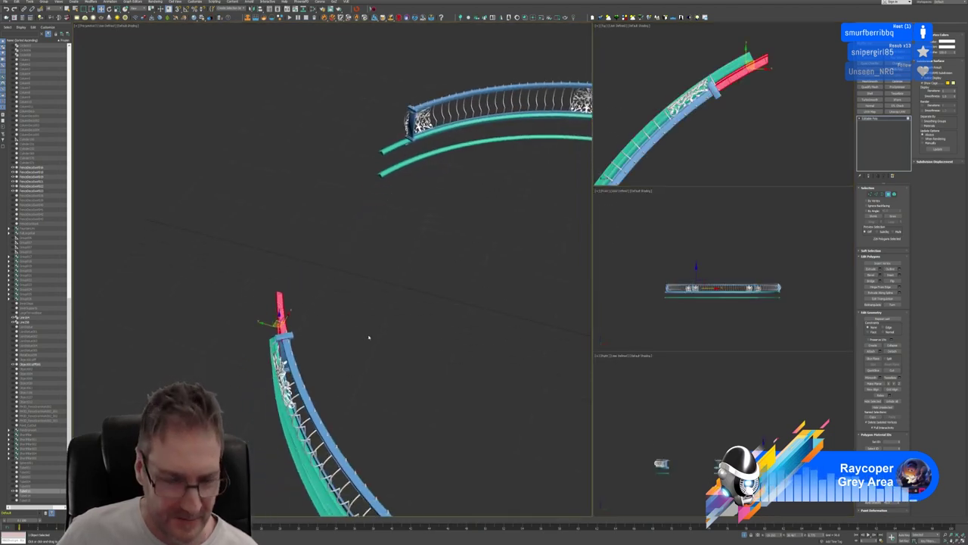
{"action": "middle_click_drag", "start_coordinate": [344, 353], "coordinate": [262, 331], "text": "alt"}
{"action": "scroll", "coordinate": [247, 325], "scroll_direction": "up", "scroll_amount": 5}
{"action": "right_click", "coordinate": [744, 141]}
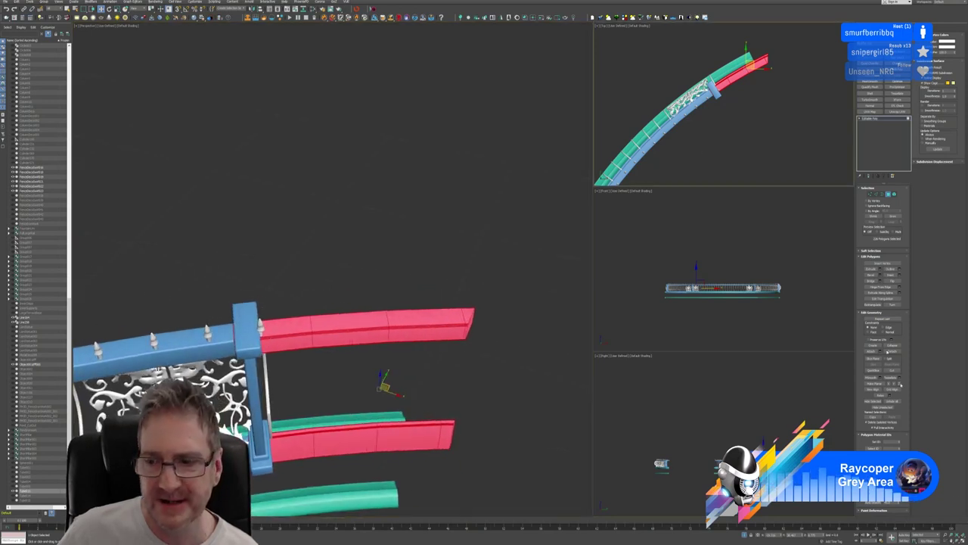
{"action": "key", "text": "alt+w"}
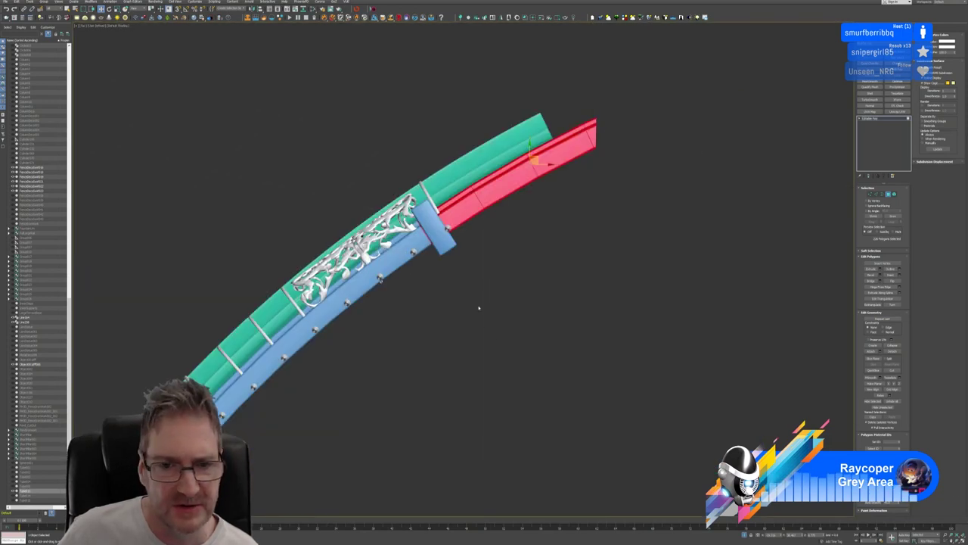
{"action": "left_click", "coordinate": [539, 268]}
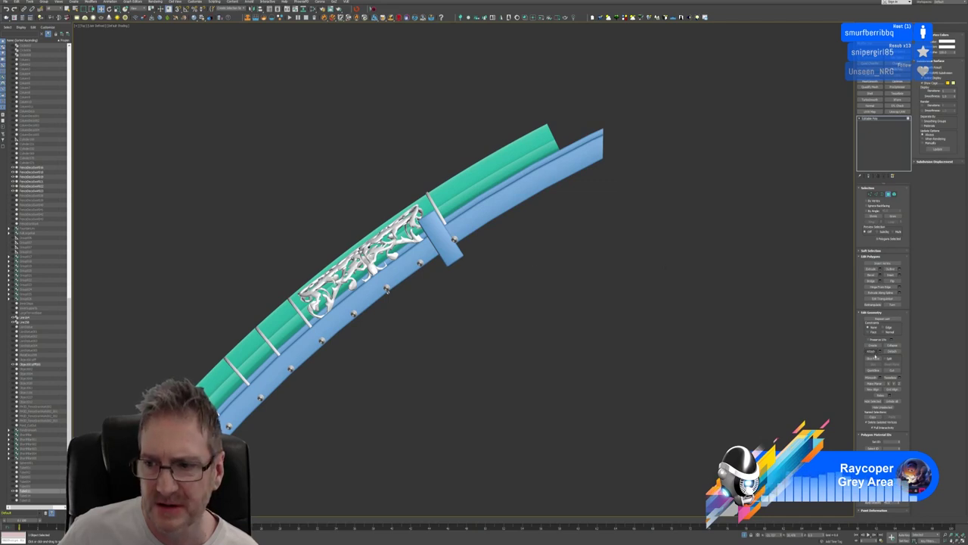
{"action": "left_click", "coordinate": [874, 369]}
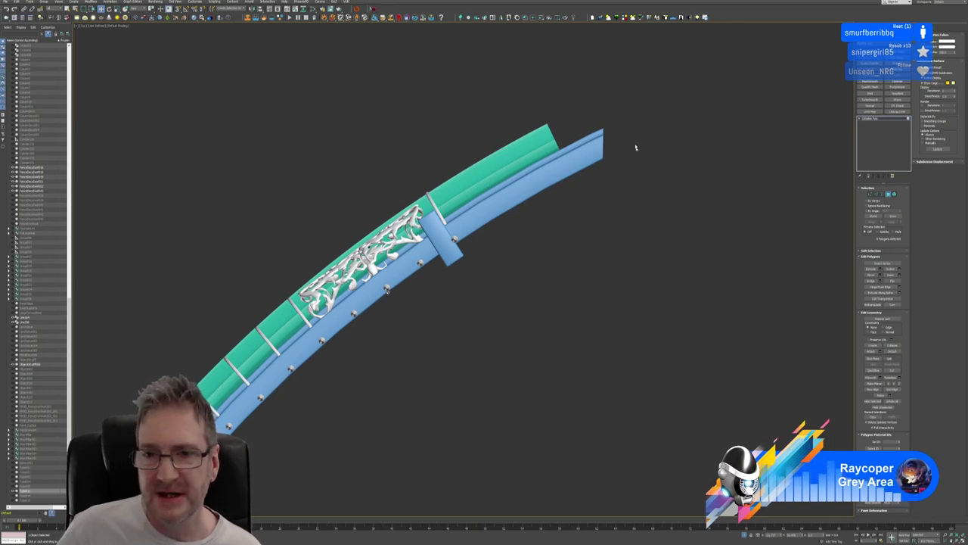
{"action": "left_click_drag", "start_coordinate": [632, 111], "coordinate": [452, 249]}
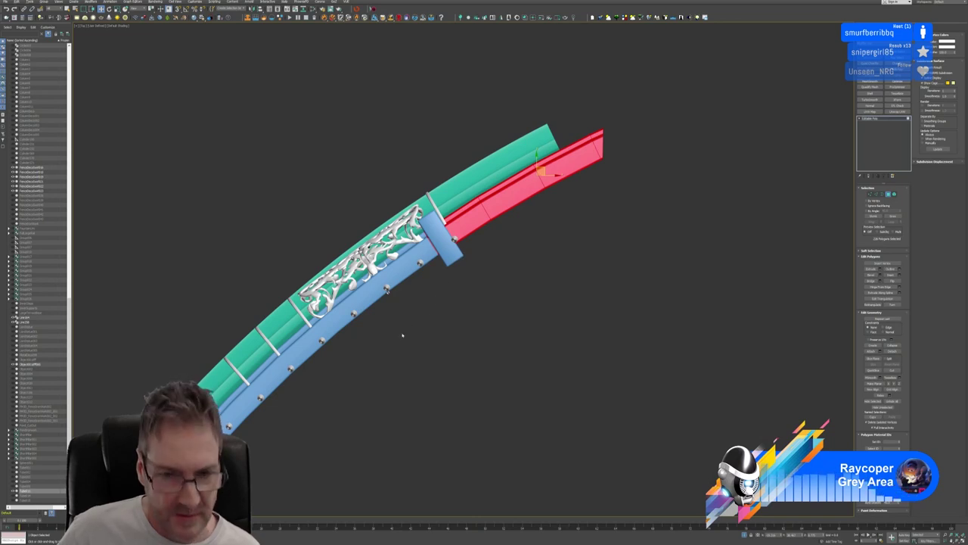
{"action": "left_click_drag", "start_coordinate": [382, 338], "coordinate": [430, 265], "text": "alt"}
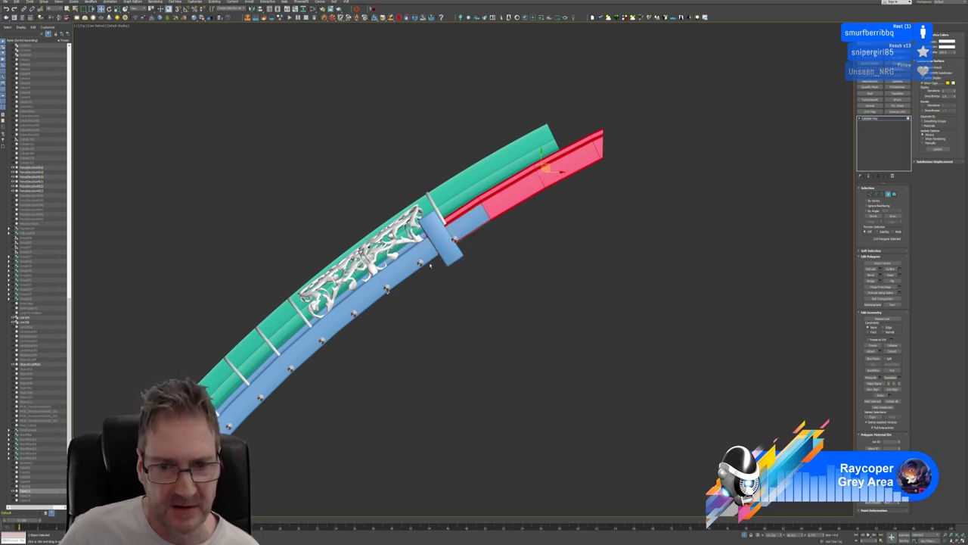
{"action": "left_click", "coordinate": [521, 258]}
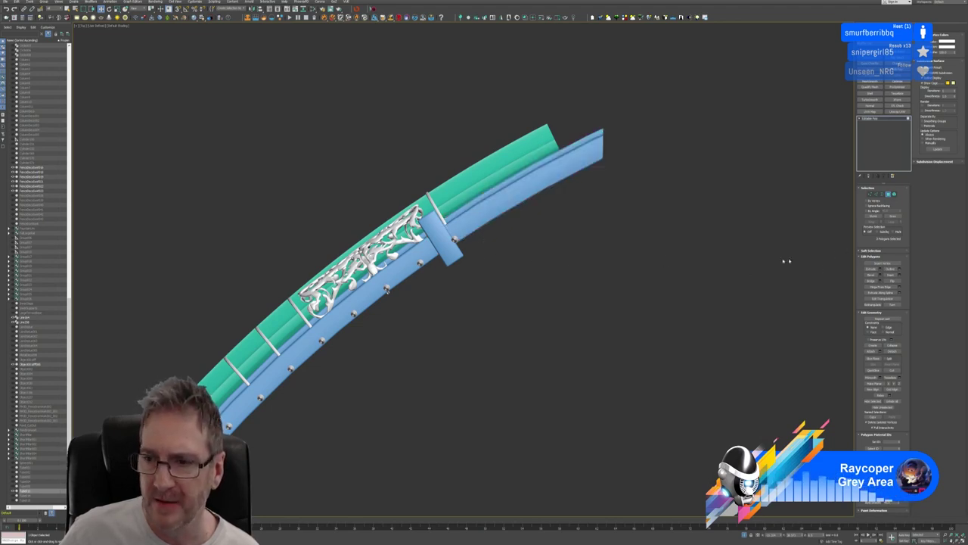
QuickSlice the rail mesh across the end post in the Top view and select the handrail and base rail polygons overhanging beyond it
{"action": "left_click", "coordinate": [889, 194]}
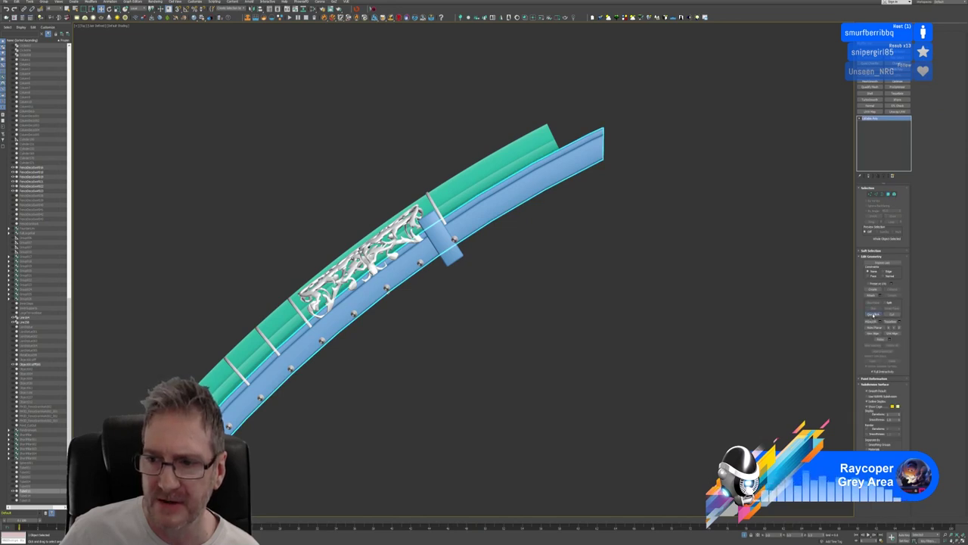
{"action": "left_click", "coordinate": [874, 314]}
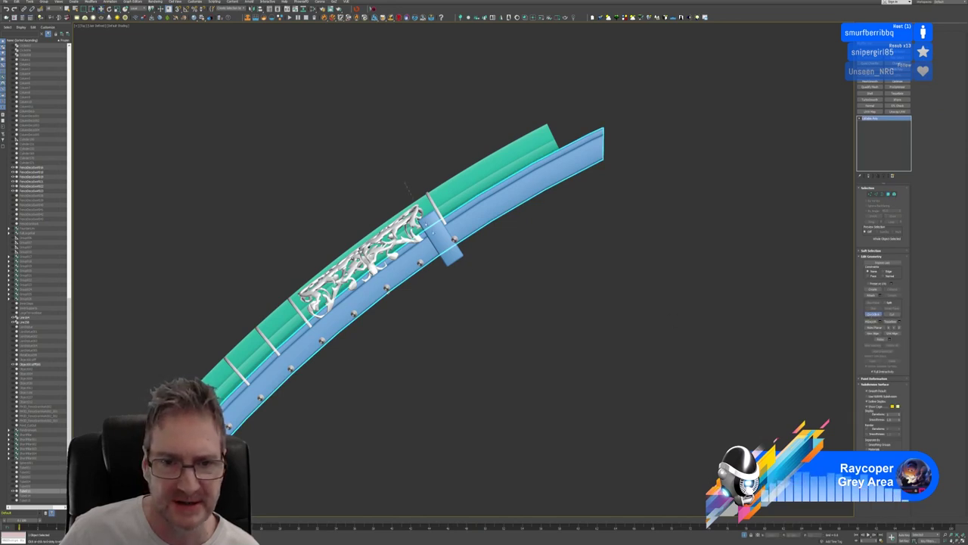
{"action": "left_click", "coordinate": [480, 301]}
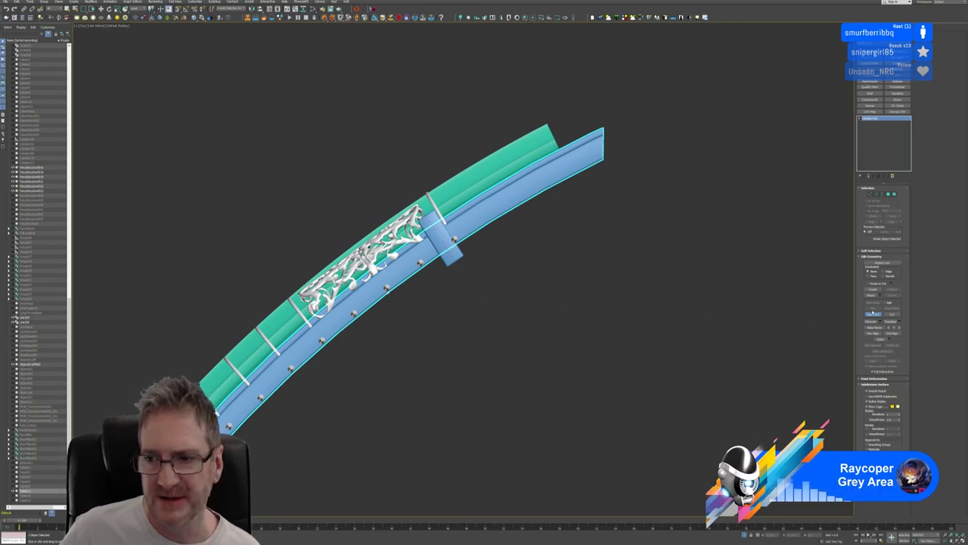
{"action": "left_click", "coordinate": [874, 313]}
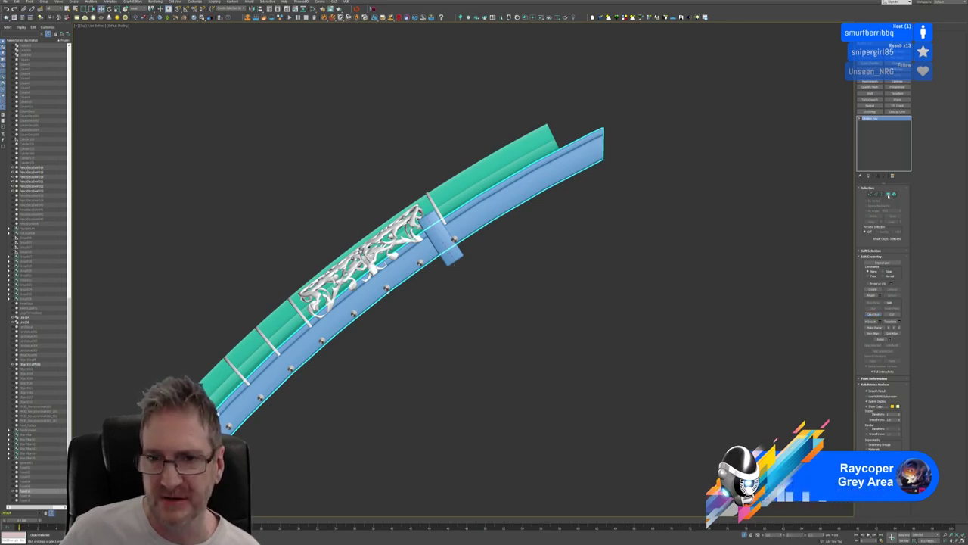
{"action": "key", "text": "4"}
{"action": "left_click_drag", "start_coordinate": [628, 97], "coordinate": [602, 160]}
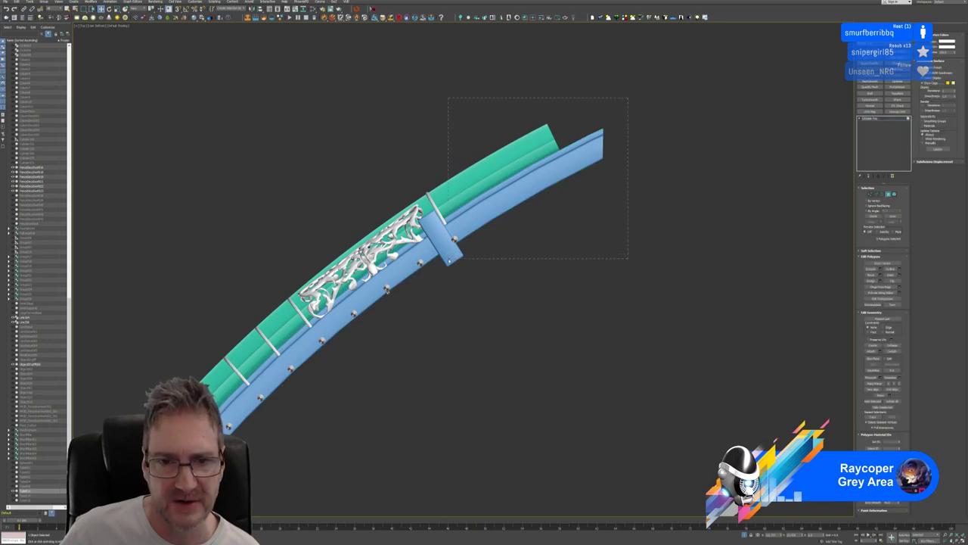
{"action": "left_click_drag", "start_coordinate": [450, 260], "coordinate": [450, 260]}
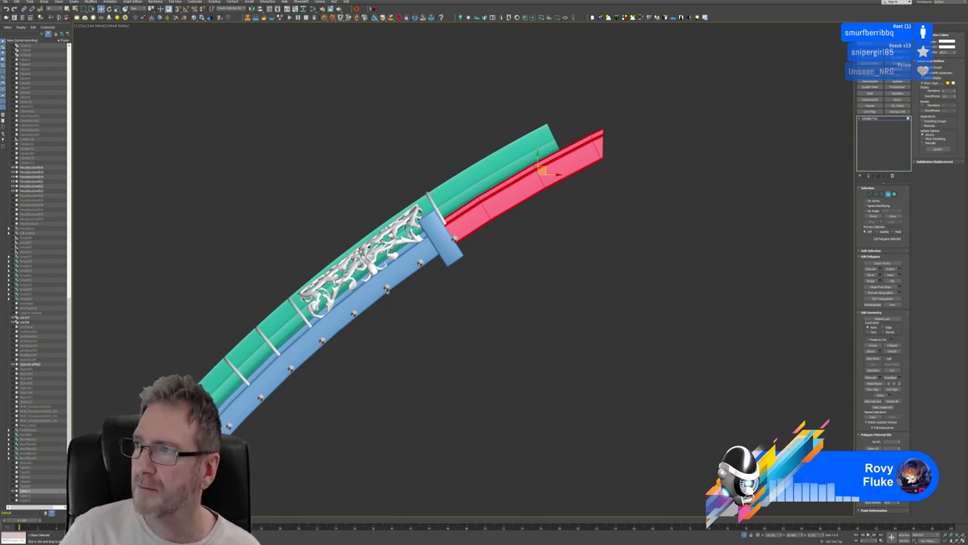
Switch to the web browser and look through the newspaper wallpaper interior ideas on Pinterest
{"action": "left_click_drag", "start_coordinate": [967, 92], "coordinate": [442, 103]}
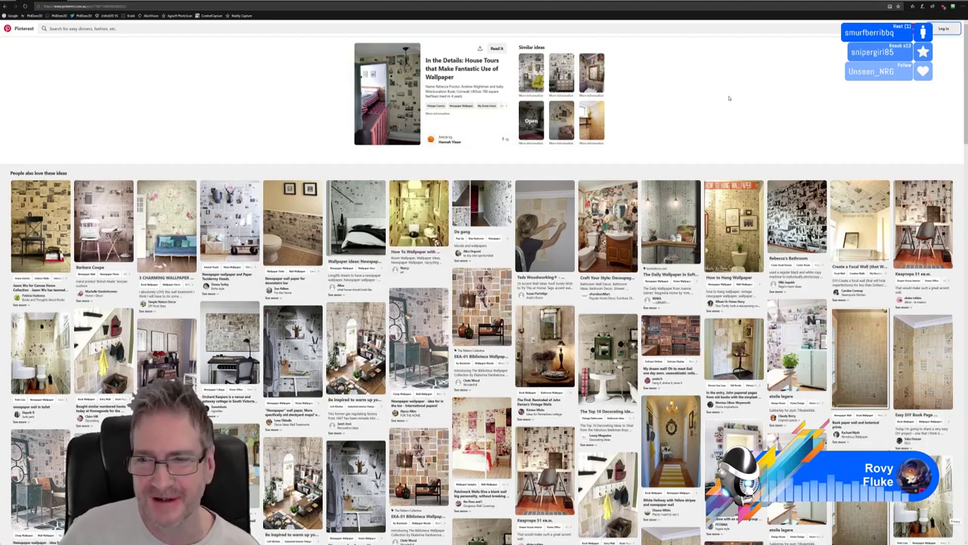
{"action": "scroll", "coordinate": [729, 96], "scroll_direction": "down", "scroll_amount": 1}
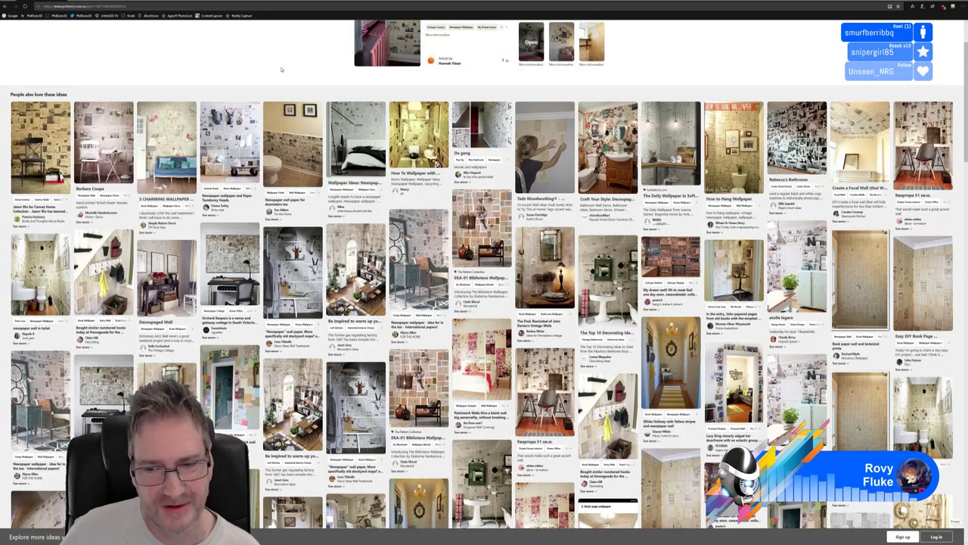
{"action": "scroll", "coordinate": [281, 70], "scroll_direction": "down", "scroll_amount": 2}
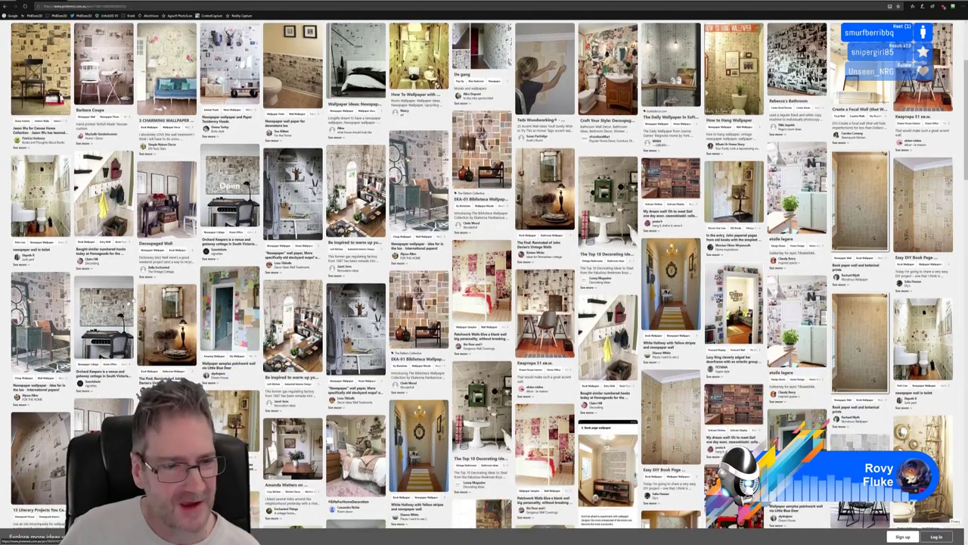
{"action": "mouse_move", "coordinate": [87, 317]}
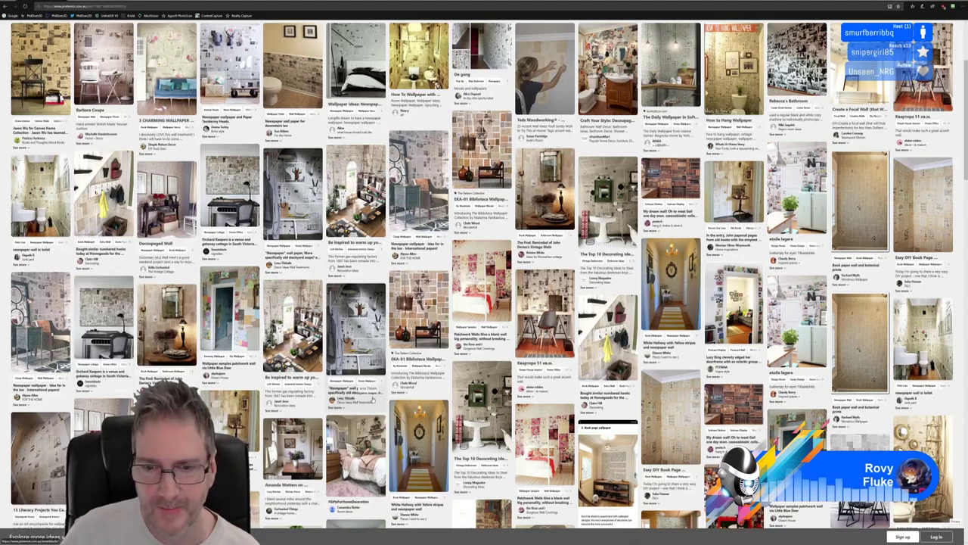
{"action": "scroll", "coordinate": [373, 399], "scroll_direction": "down", "scroll_amount": 5}
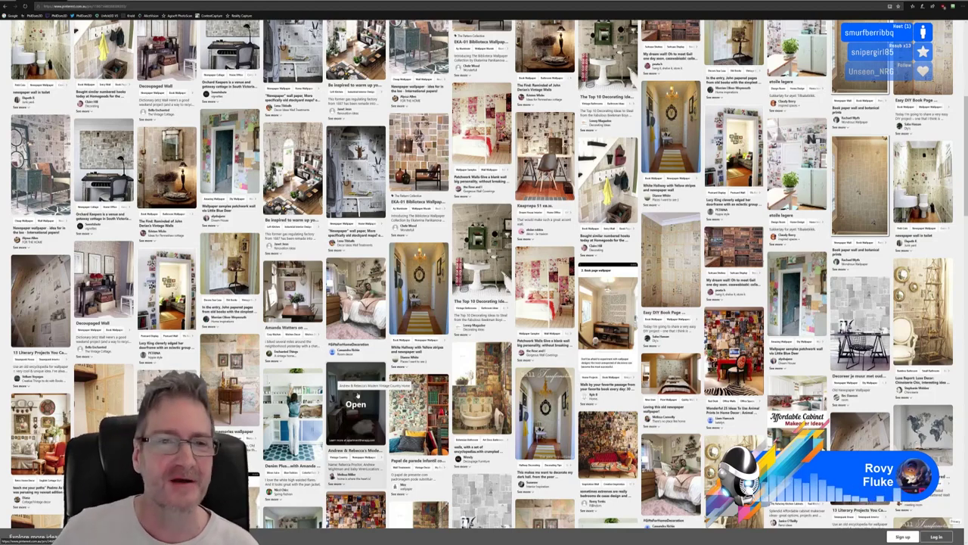
{"action": "left_click", "coordinate": [357, 398]}
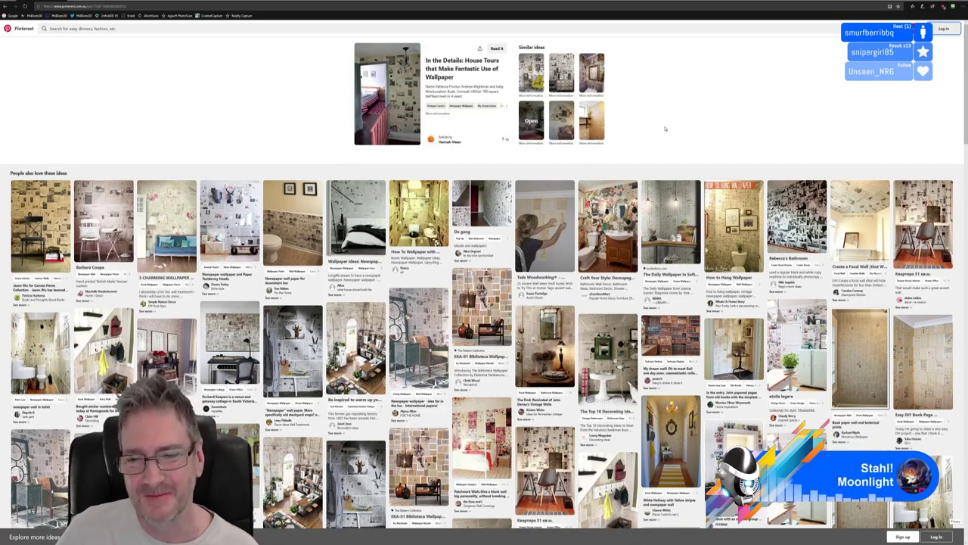
{"action": "scroll", "coordinate": [665, 129], "scroll_direction": "down", "scroll_amount": 1}
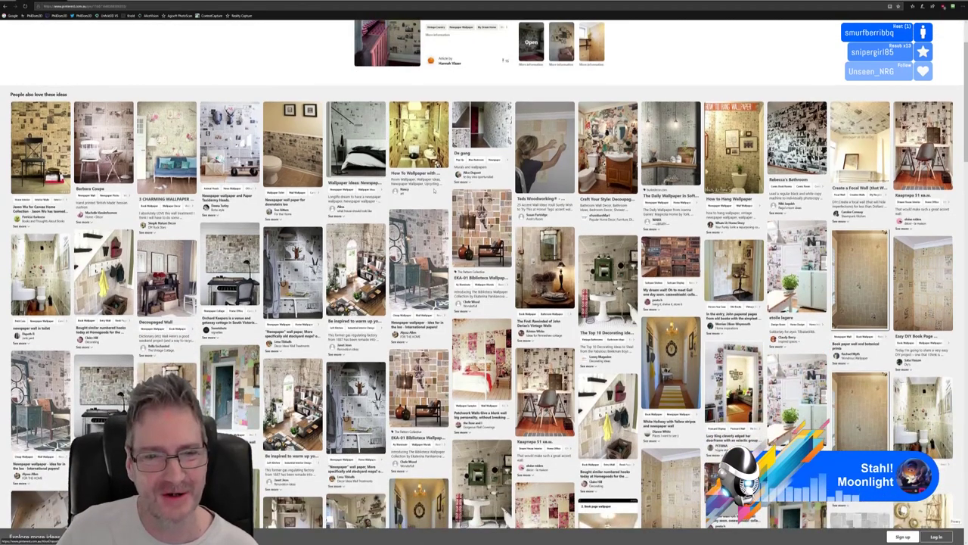
{"action": "scroll", "coordinate": [545, 45], "scroll_direction": "down", "scroll_amount": 3}
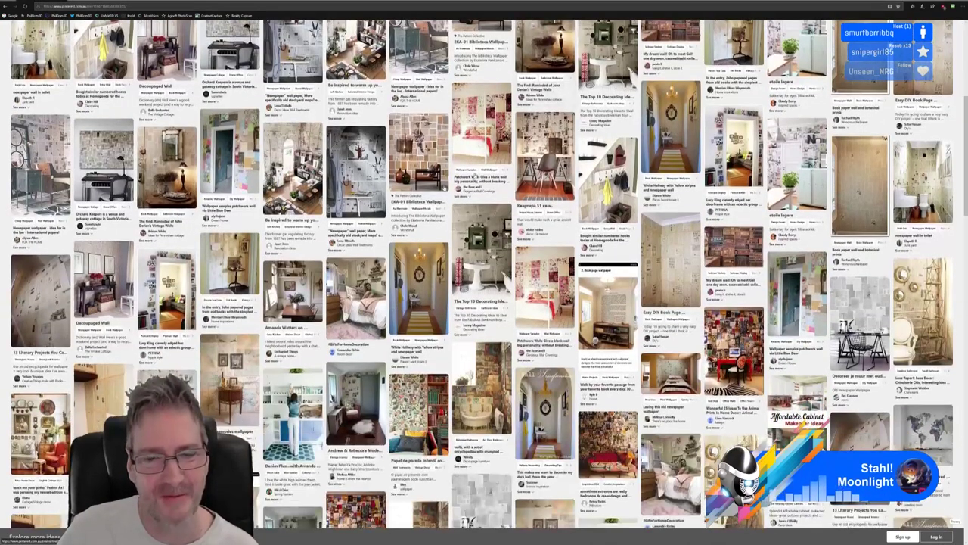
{"action": "scroll", "coordinate": [481, 280], "scroll_direction": "down", "scroll_amount": 3}
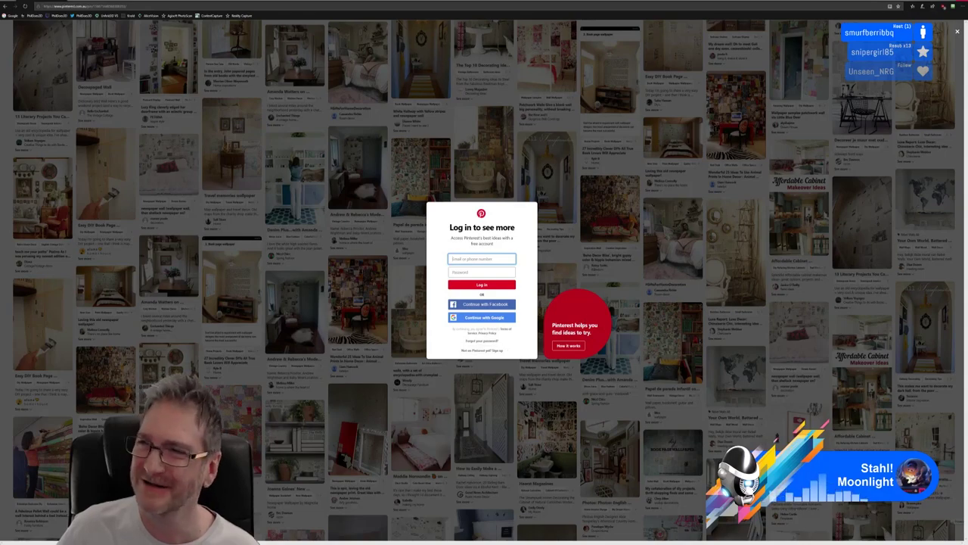
Return to 3ds Max, check the selected overhanging rail polygons in perspective, and delete them
{"action": "key", "text": "alt+Tab"}
{"action": "middle_click_drag", "start_coordinate": [584, 239], "coordinate": [577, 238]}
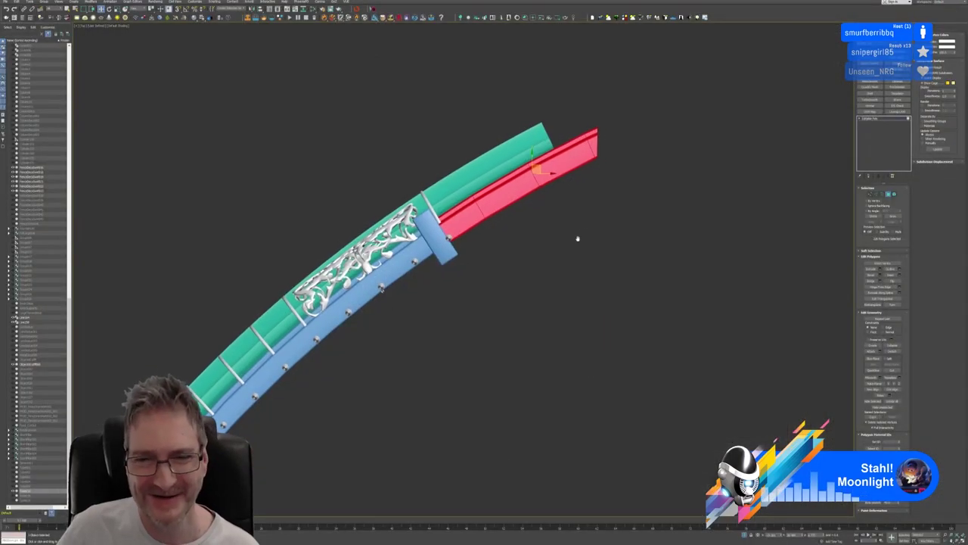
{"action": "key", "text": "alt+w"}
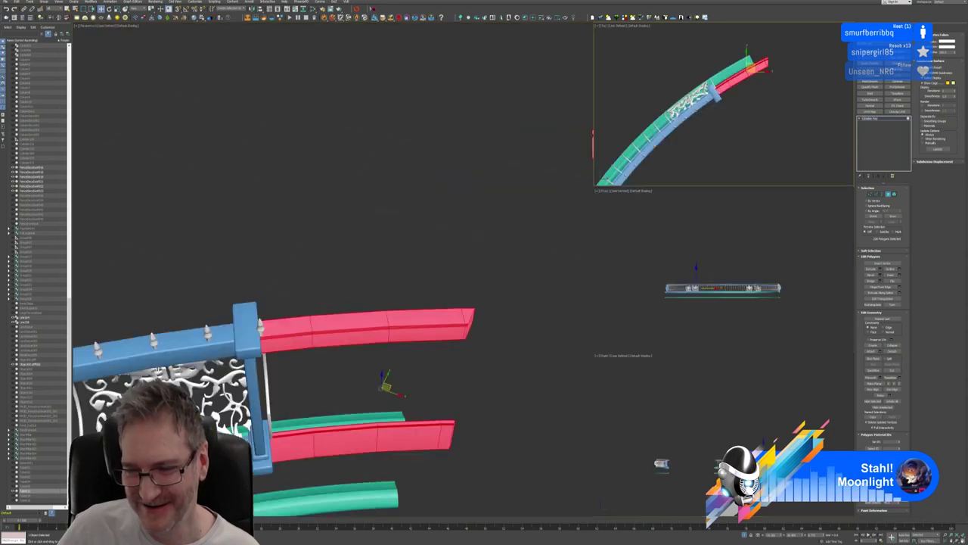
{"action": "middle_click_drag", "start_coordinate": [336, 238], "coordinate": [327, 227], "text": "alt"}
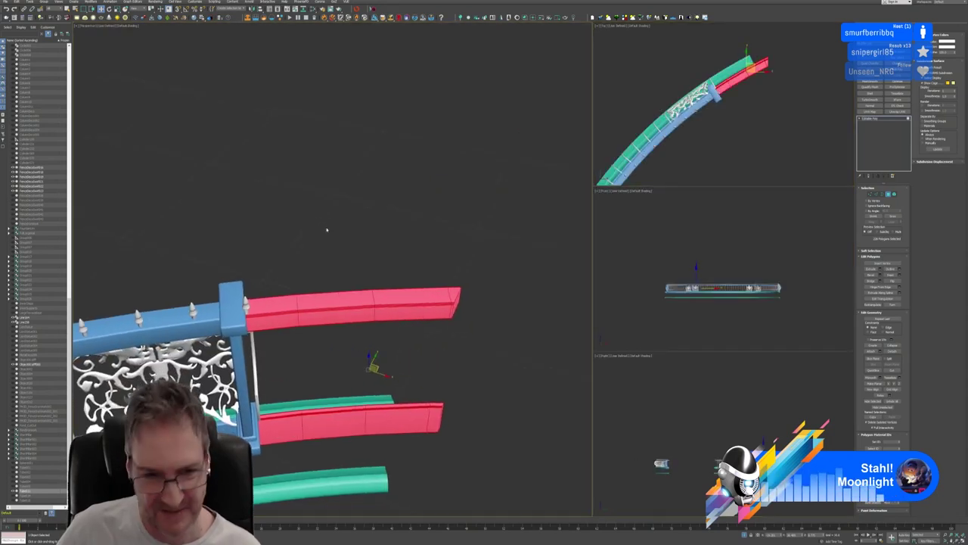
{"action": "key", "text": "Delete"}
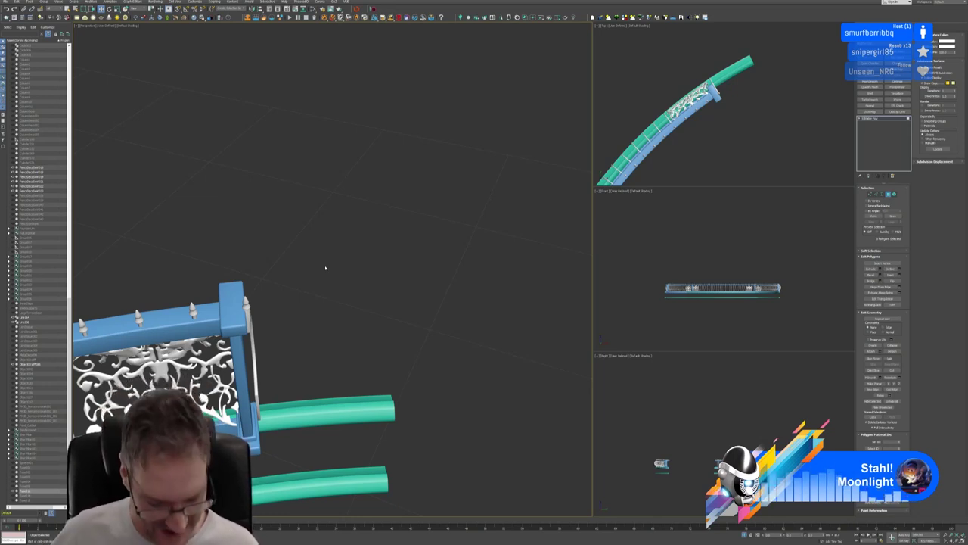
QuickSlice the blue rail mesh in the Top view across the end post at the section's opposite end, along the post's angle
{"action": "scroll", "coordinate": [326, 307], "scroll_direction": "down", "scroll_amount": 8}
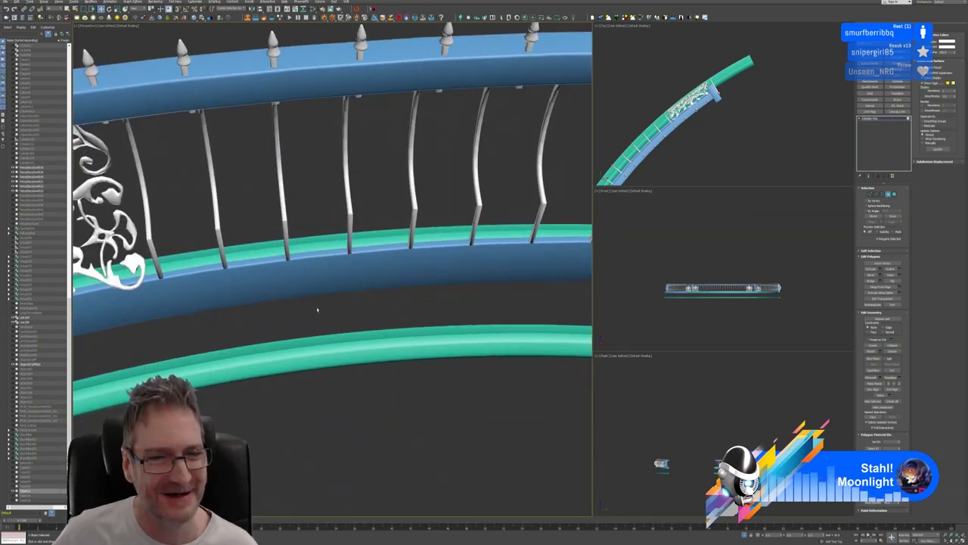
{"action": "middle_click_drag", "start_coordinate": [321, 267], "coordinate": [113, 220]}
{"action": "scroll", "coordinate": [299, 258], "scroll_direction": "up", "scroll_amount": 3}
{"action": "scroll", "coordinate": [333, 245], "scroll_direction": "up", "scroll_amount": 2}
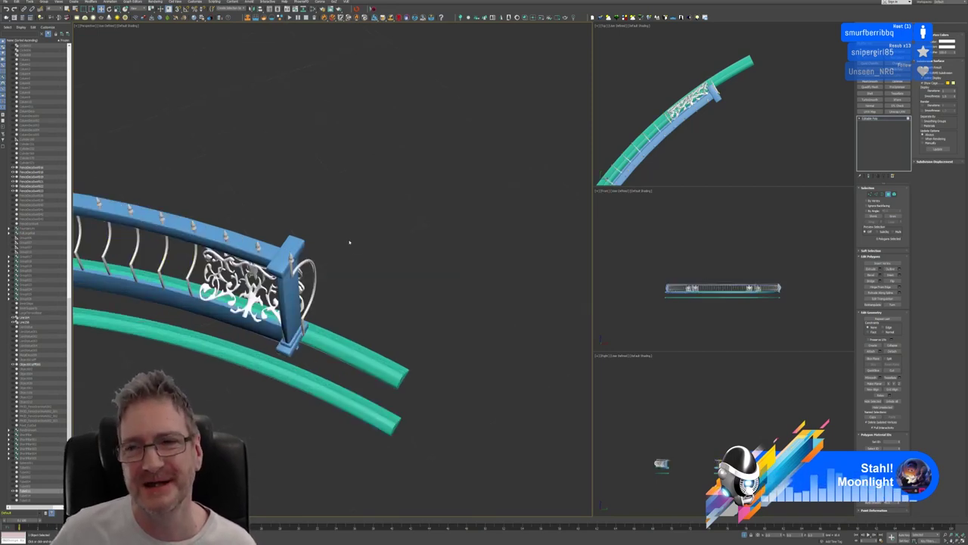
{"action": "scroll", "coordinate": [737, 123], "scroll_direction": "down", "scroll_amount": 1}
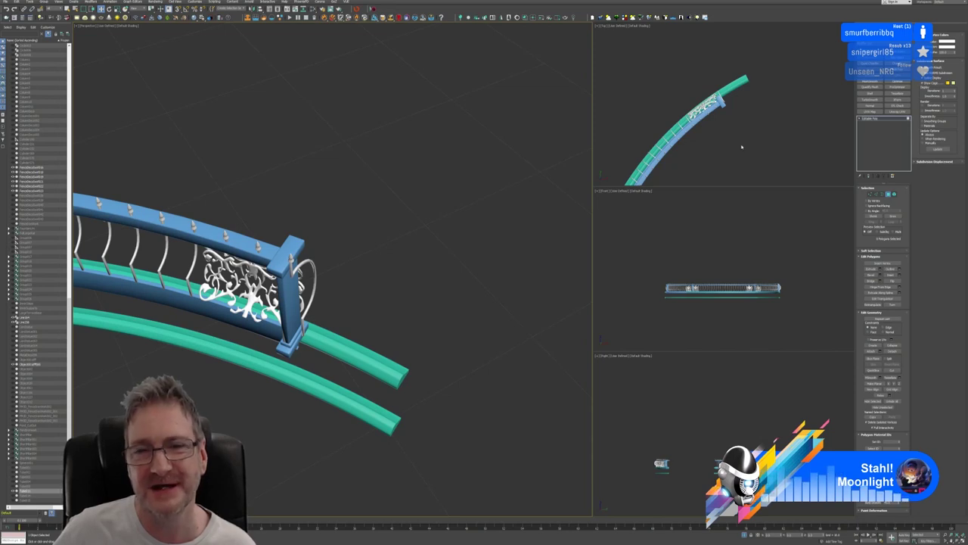
{"action": "middle_click_drag", "start_coordinate": [730, 147], "coordinate": [751, 111]}
{"action": "middle_click_drag", "start_coordinate": [738, 139], "coordinate": [753, 118]}
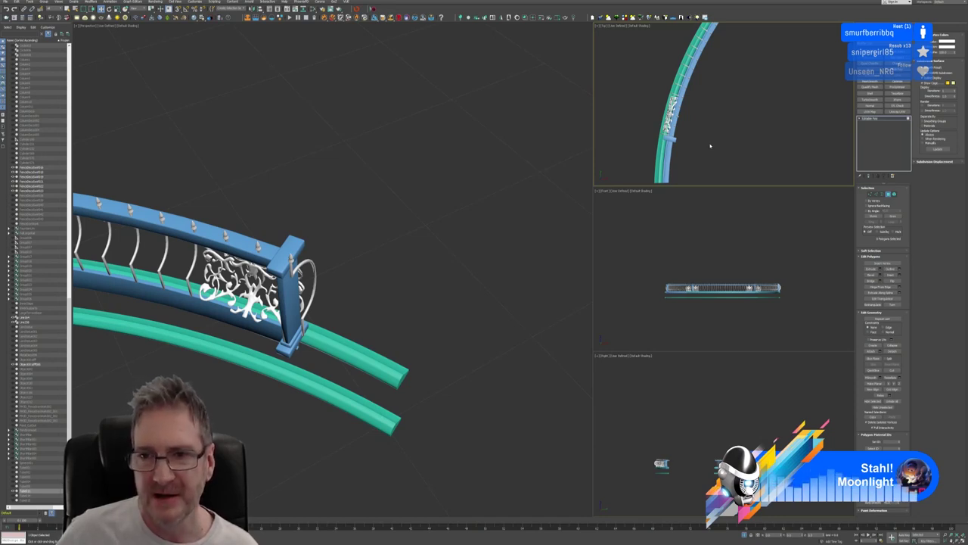
{"action": "middle_click_drag", "start_coordinate": [710, 145], "coordinate": [724, 127]}
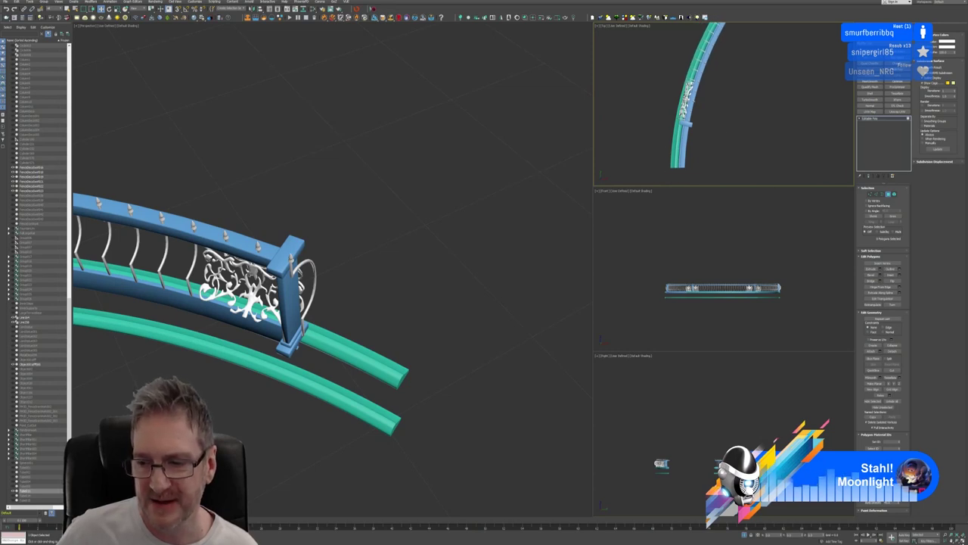
{"action": "key", "text": "alt+w"}
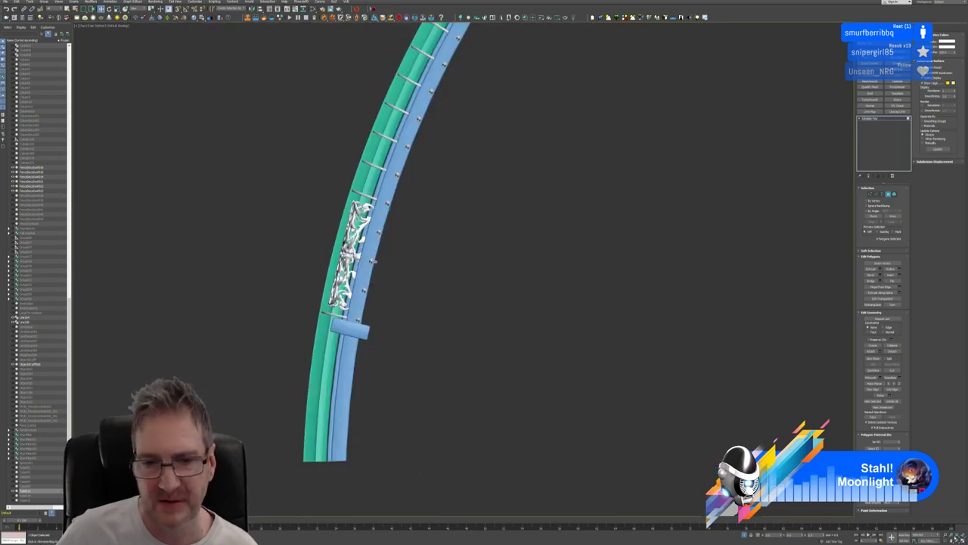
{"action": "middle_click_drag", "start_coordinate": [440, 303], "coordinate": [545, 217]}
{"action": "scroll", "coordinate": [488, 257], "scroll_direction": "up", "scroll_amount": 5}
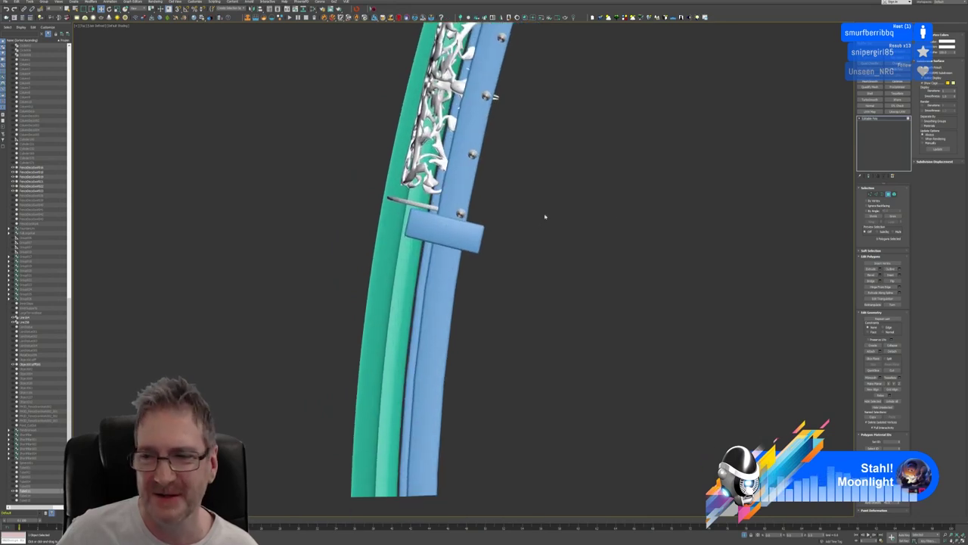
{"action": "left_click", "coordinate": [888, 194]}
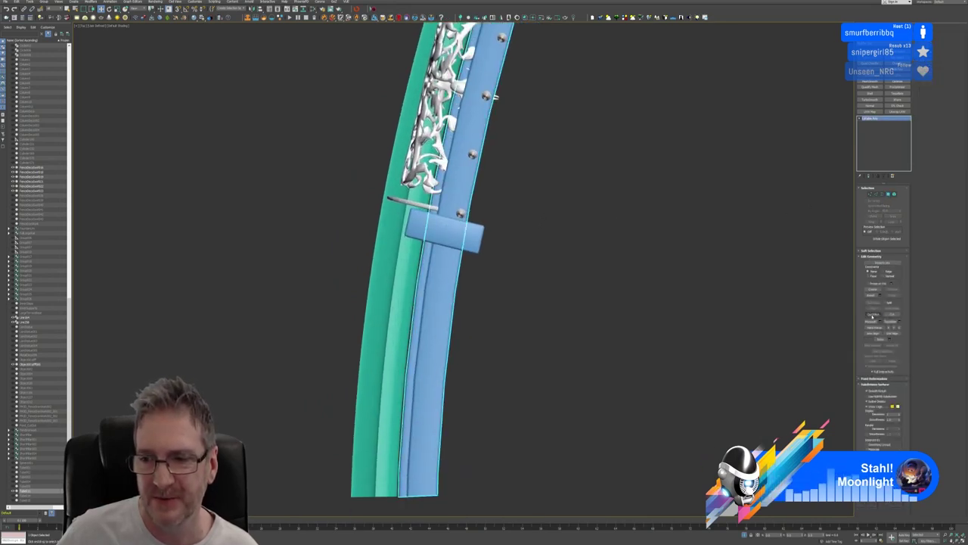
{"action": "left_click", "coordinate": [874, 314]}
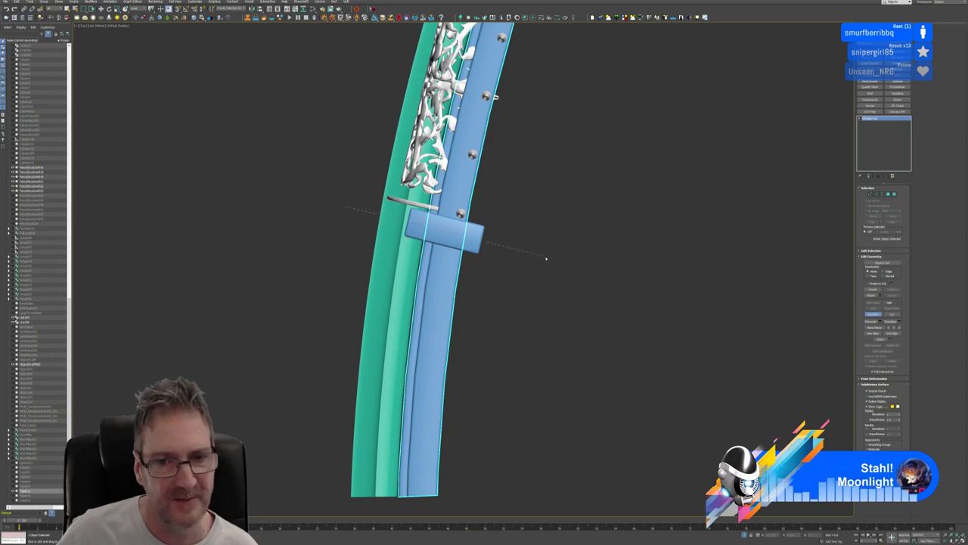
{"action": "left_click", "coordinate": [874, 314]}
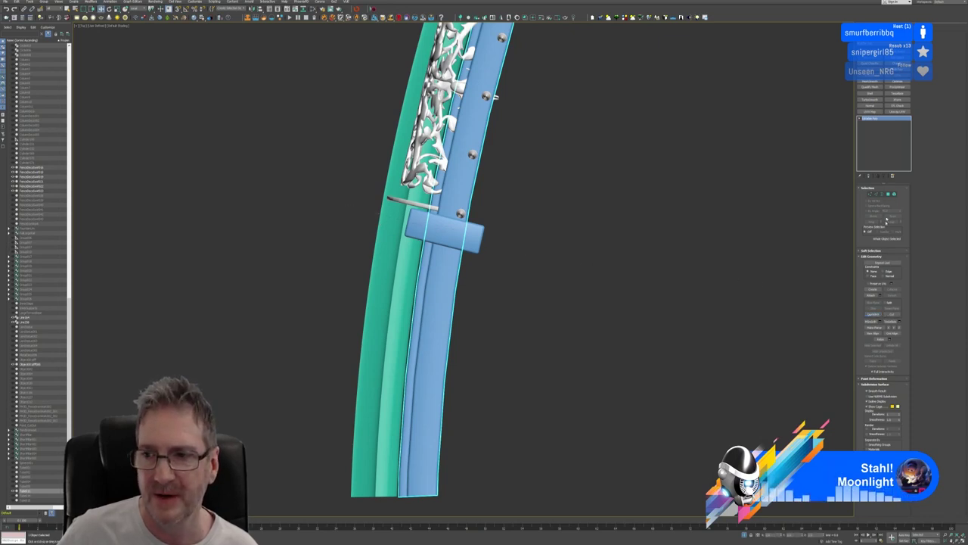
Select the handrail and base rail polygons overhanging beyond the end post at the sliced end of the section and delete them
{"action": "left_click", "coordinate": [888, 194]}
{"action": "middle_click_drag", "start_coordinate": [584, 276], "coordinate": [553, 220]}
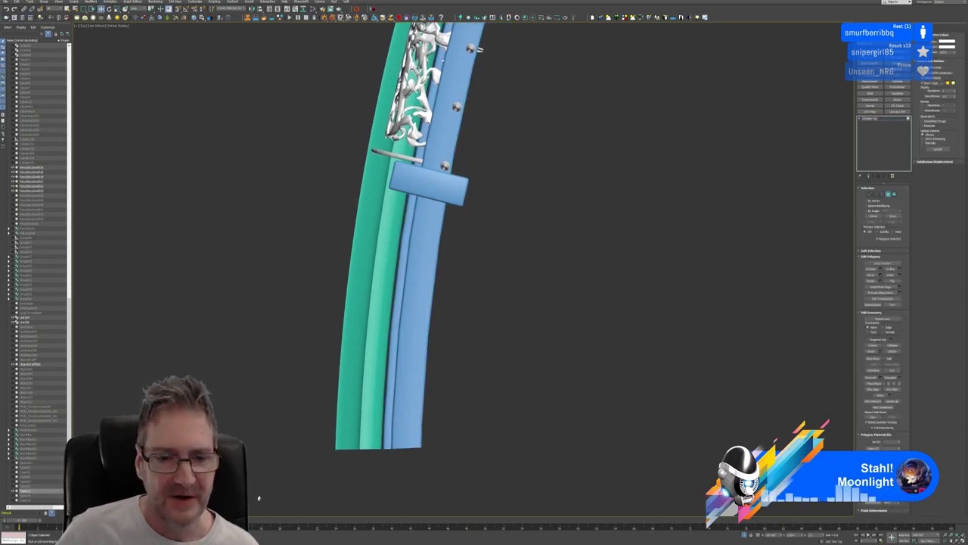
{"action": "left_click_drag", "start_coordinate": [258, 497], "coordinate": [475, 417]}
{"action": "left_click_drag", "start_coordinate": [478, 193], "coordinate": [478, 194]}
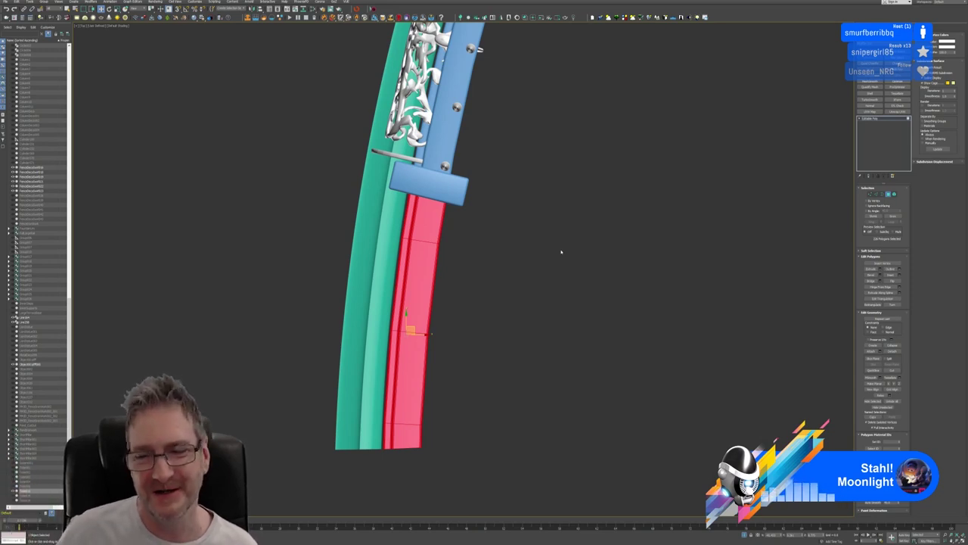
{"action": "key", "text": "alt+w"}
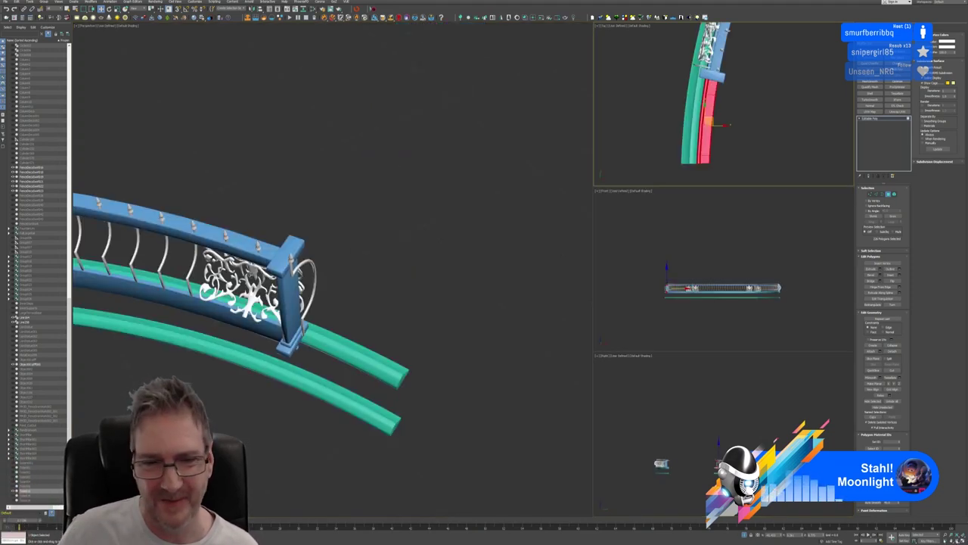
{"action": "scroll", "coordinate": [328, 294], "scroll_direction": "down", "scroll_amount": 8}
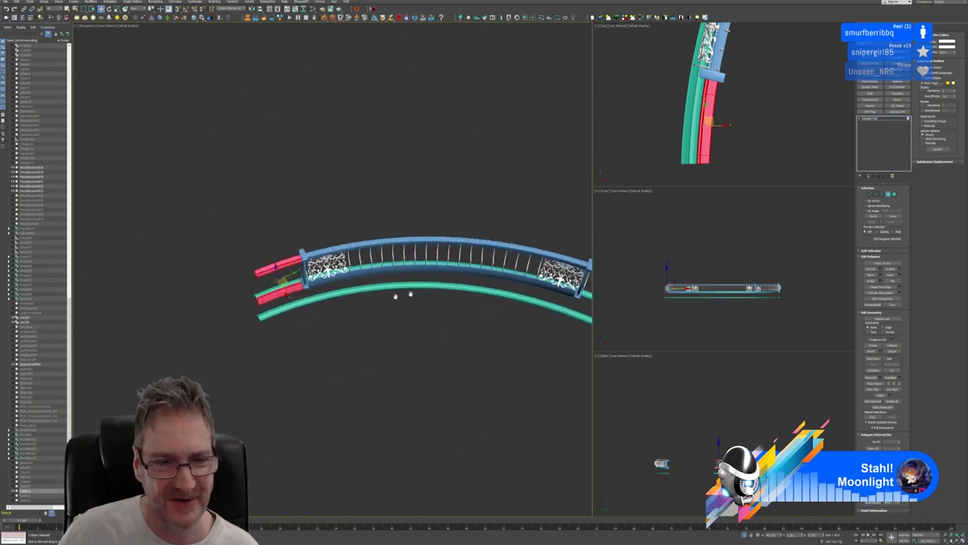
{"action": "scroll", "coordinate": [322, 289], "scroll_direction": "up", "scroll_amount": 8}
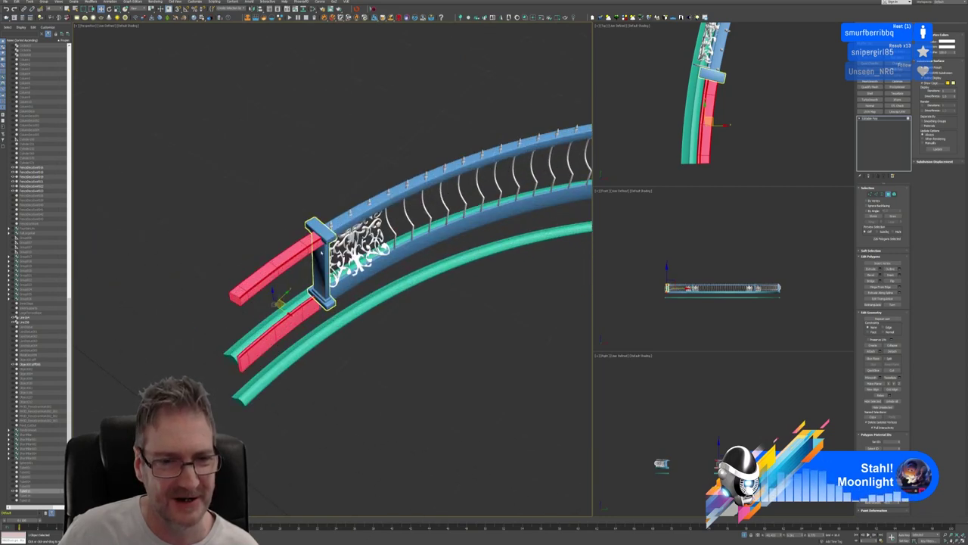
{"action": "middle_click_drag", "start_coordinate": [446, 363], "coordinate": [440, 360], "text": "alt"}
{"action": "scroll", "coordinate": [321, 333], "scroll_direction": "up", "scroll_amount": 3}
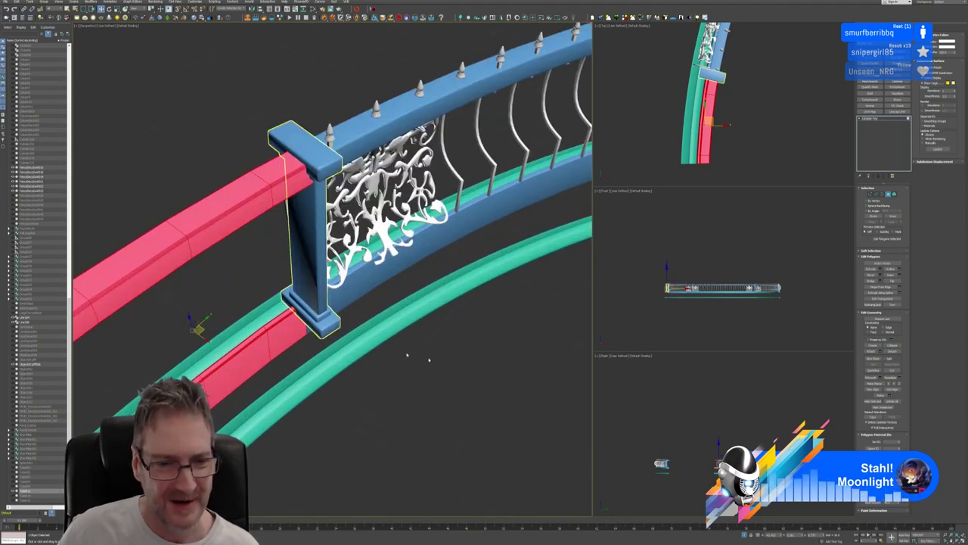
{"action": "key", "text": "Delete"}
{"action": "scroll", "coordinate": [464, 386], "scroll_direction": "down", "scroll_amount": 8}
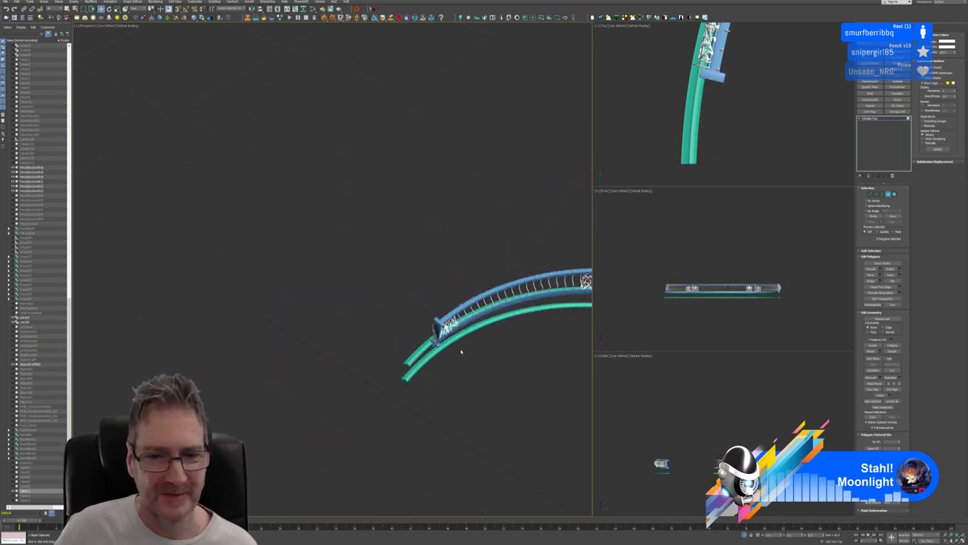
Look over the balustrade sections and locate the next untrimmed rail overhang in the Top view
{"action": "middle_click_drag", "start_coordinate": [475, 381], "coordinate": [463, 303]}
{"action": "scroll", "coordinate": [750, 135], "scroll_direction": "down", "scroll_amount": 4}
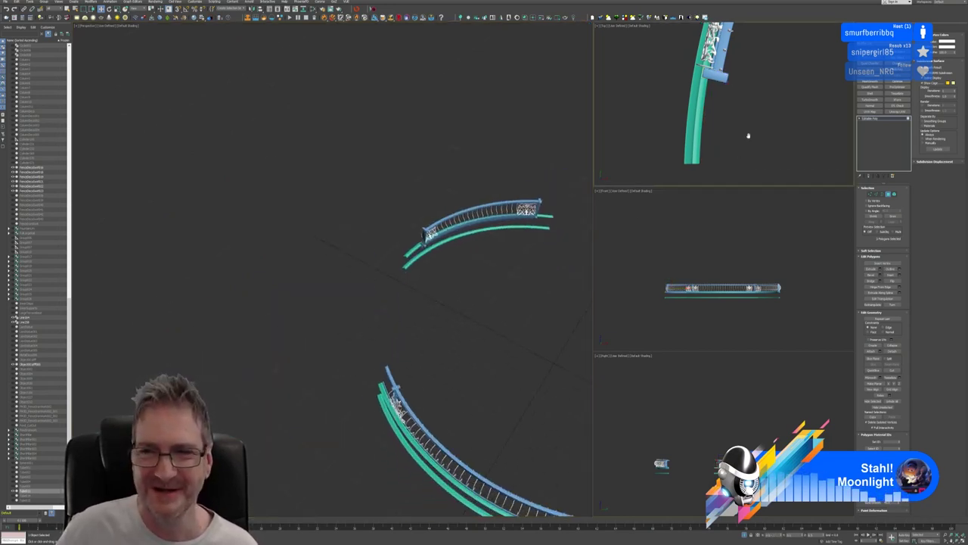
{"action": "middle_click_drag", "start_coordinate": [778, 172], "coordinate": [764, 113]}
{"action": "scroll", "coordinate": [765, 114], "scroll_direction": "down", "scroll_amount": 2}
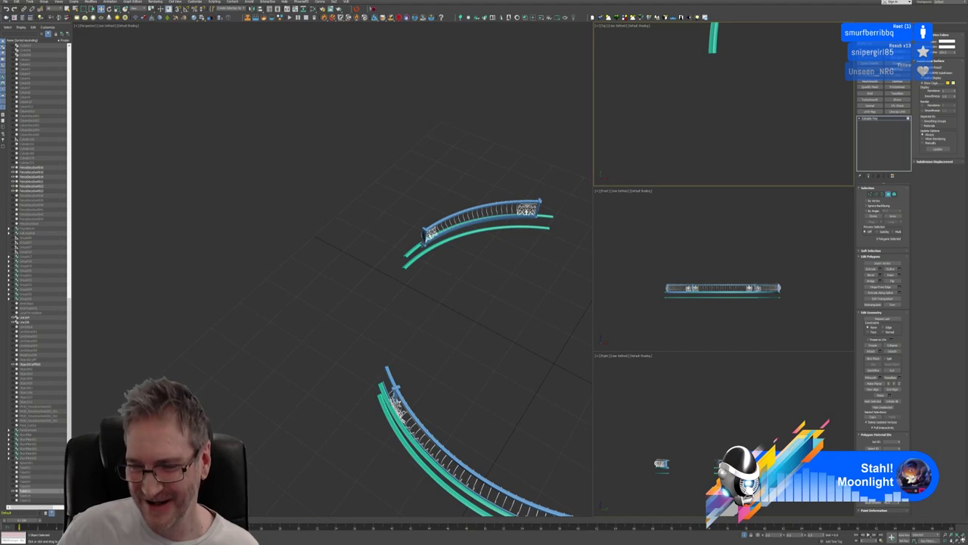
{"action": "key", "text": "alt+w"}
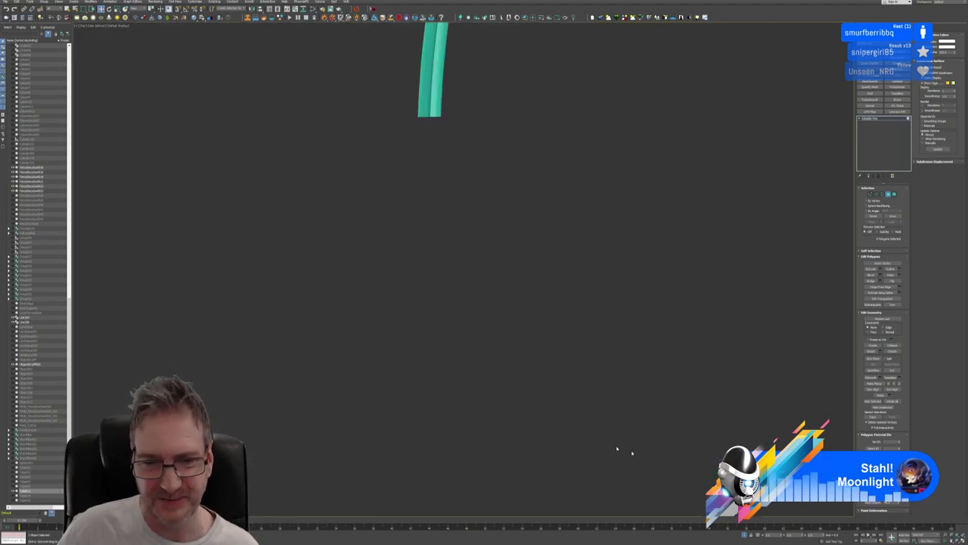
{"action": "middle_click_drag", "start_coordinate": [503, 399], "coordinate": [497, 192]}
{"action": "scroll", "coordinate": [505, 235], "scroll_direction": "down", "scroll_amount": 4}
{"action": "middle_click_drag", "start_coordinate": [588, 343], "coordinate": [478, 234]}
{"action": "scroll", "coordinate": [531, 302], "scroll_direction": "up", "scroll_amount": 4}
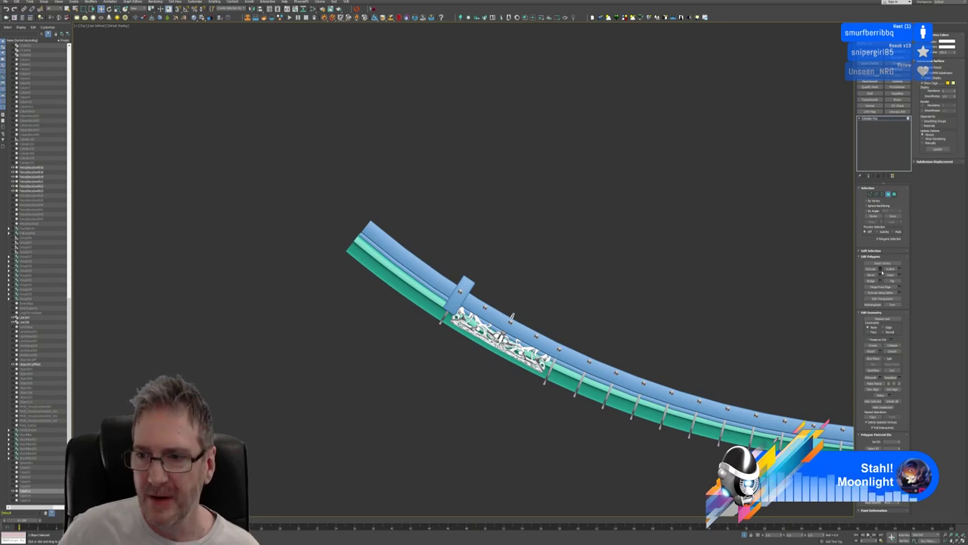
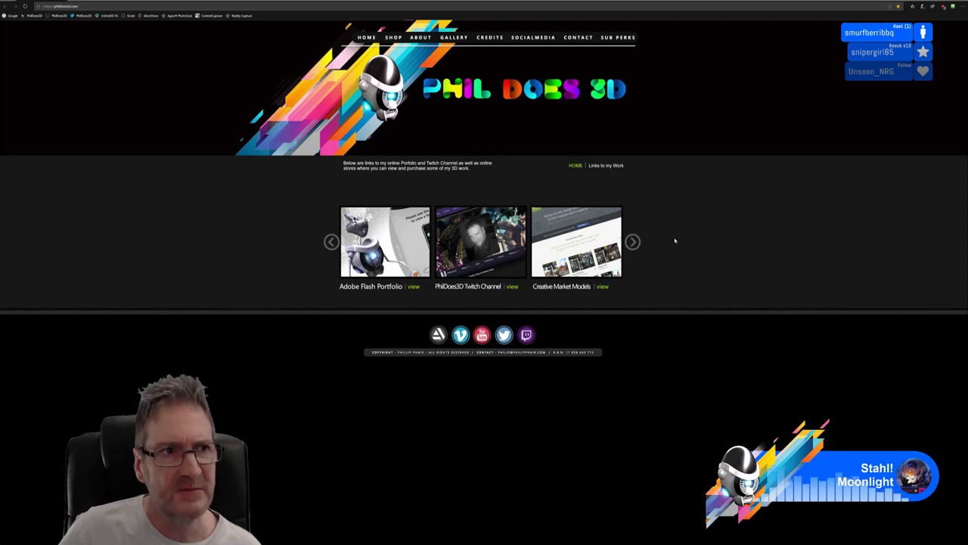
Switch to the web browser, open the Creative Market shop from the portfolio site, and view the Classical Gate product images
{"action": "left_click", "coordinate": [574, 243]}
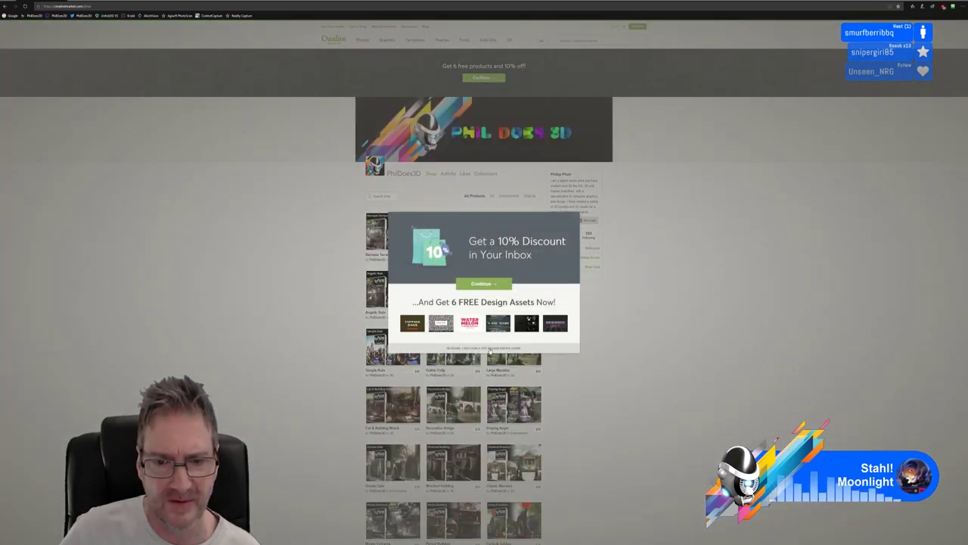
{"action": "left_click", "coordinate": [557, 350]}
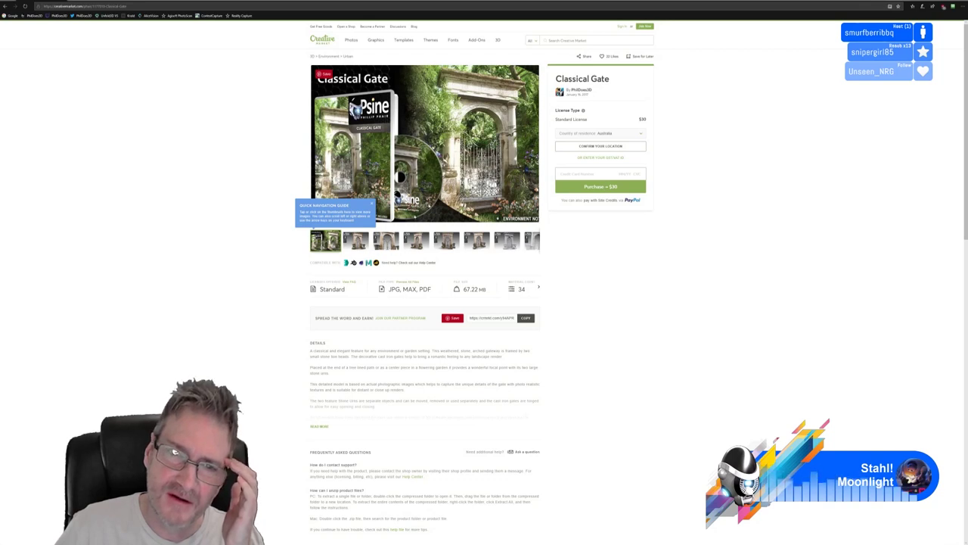
{"action": "left_click", "coordinate": [363, 247]}
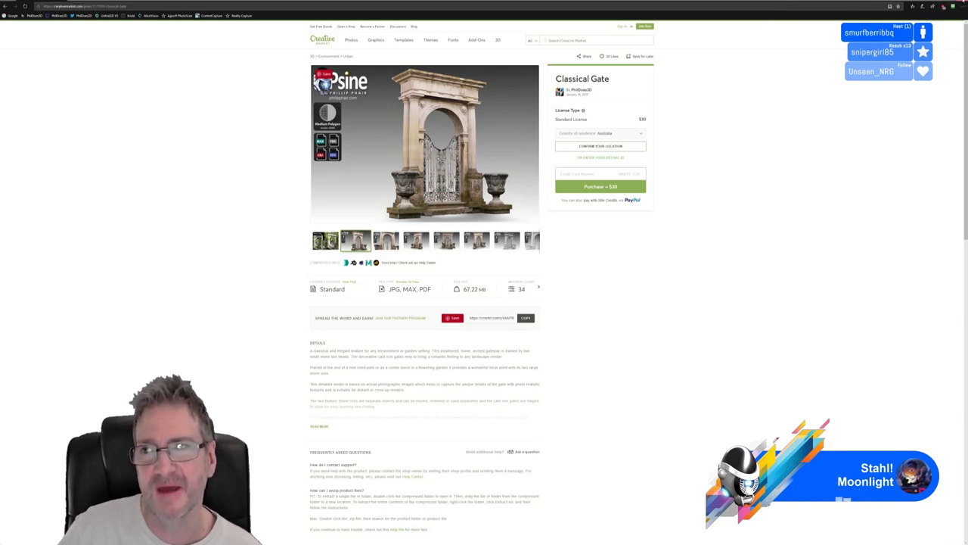
{"action": "left_click", "coordinate": [940, 1]}
{"action": "middle_click_drag", "start_coordinate": [498, 235], "coordinate": [432, 203]}
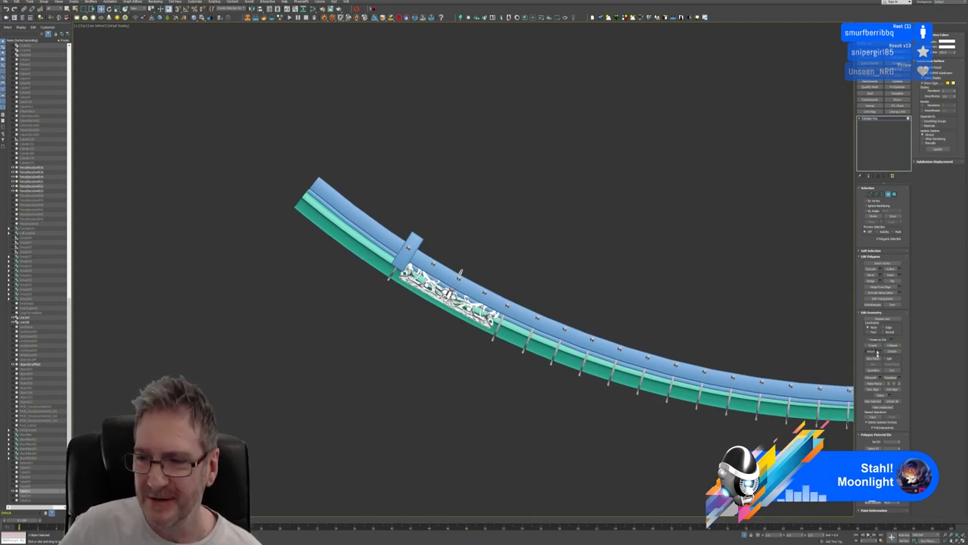
{"action": "left_click", "coordinate": [873, 371]}
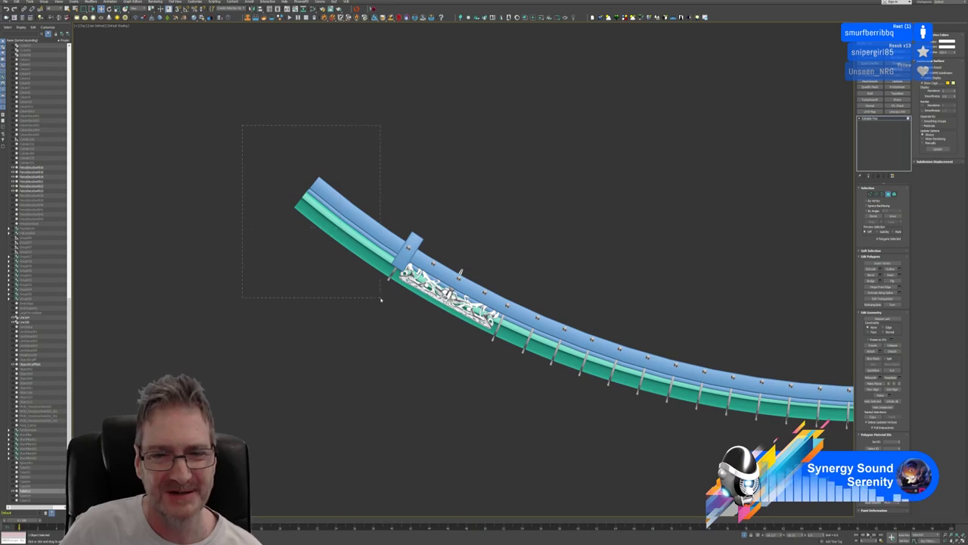
{"action": "left_click_drag", "start_coordinate": [380, 299], "coordinate": [398, 309]}
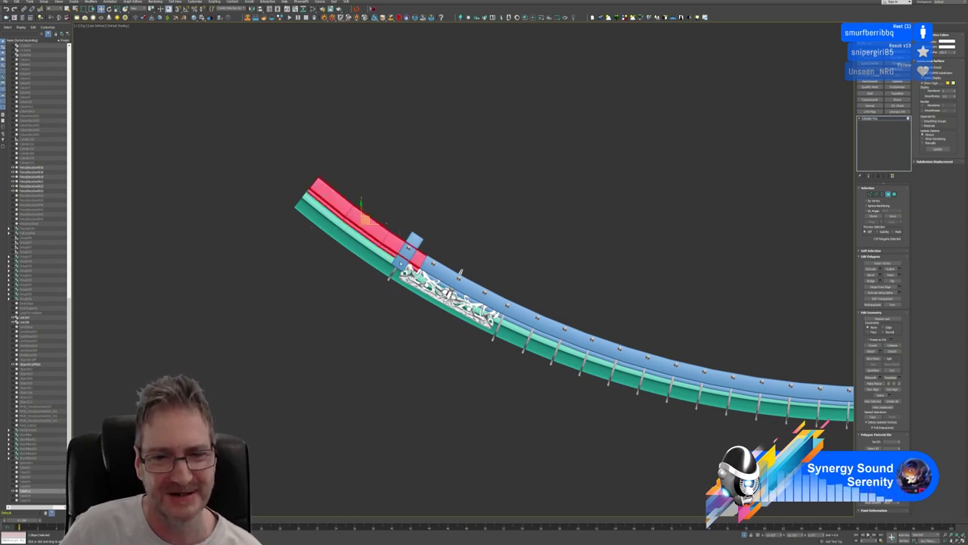
{"action": "left_click", "coordinate": [447, 215]}
{"action": "middle_click_drag", "start_coordinate": [450, 222], "coordinate": [439, 220]}
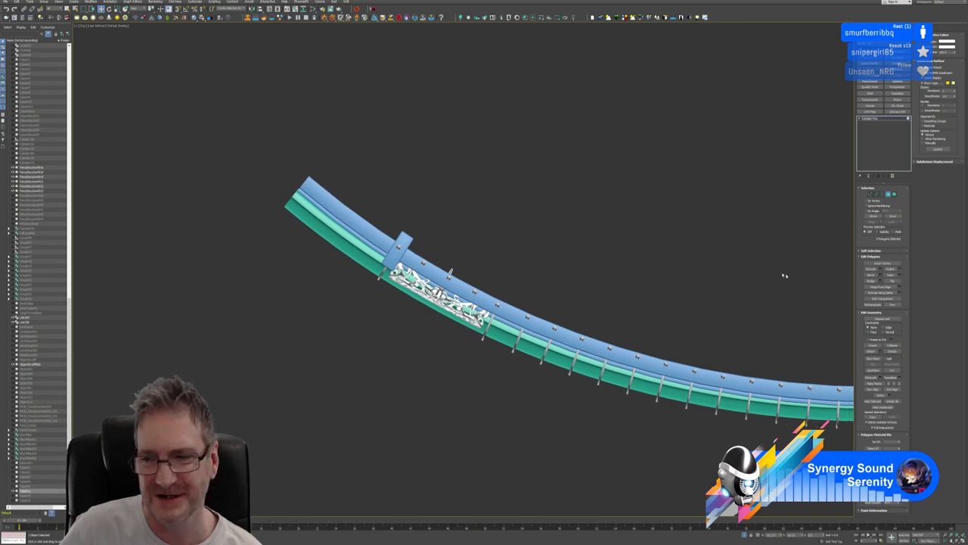
QuickSlice the whole blue rail mesh in the Top view across the end post of the next balustrade section
{"action": "left_click", "coordinate": [888, 194]}
{"action": "left_click", "coordinate": [874, 314]}
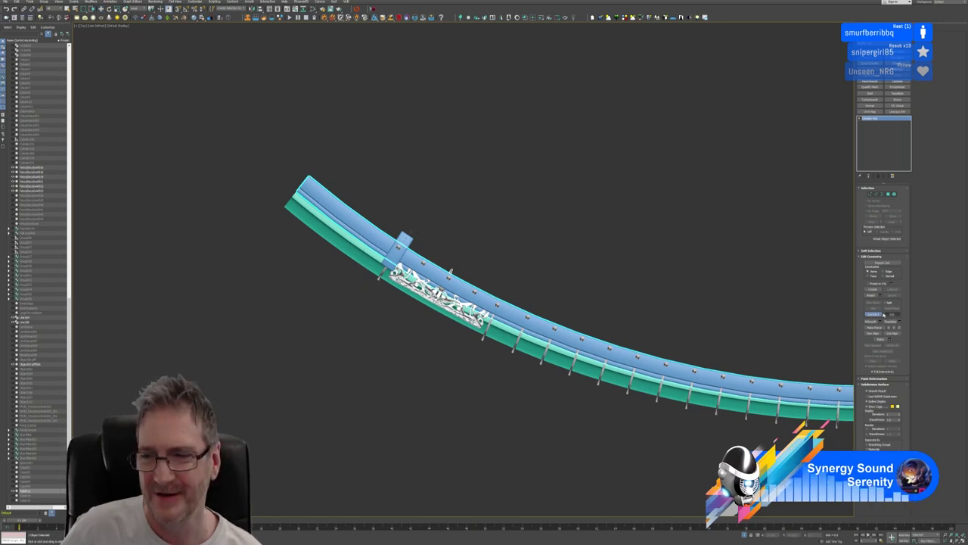
{"action": "left_click", "coordinate": [878, 314]}
Select the sliced handrail and base rail polygons beyond the end post and delete them
{"action": "left_click", "coordinate": [889, 195]}
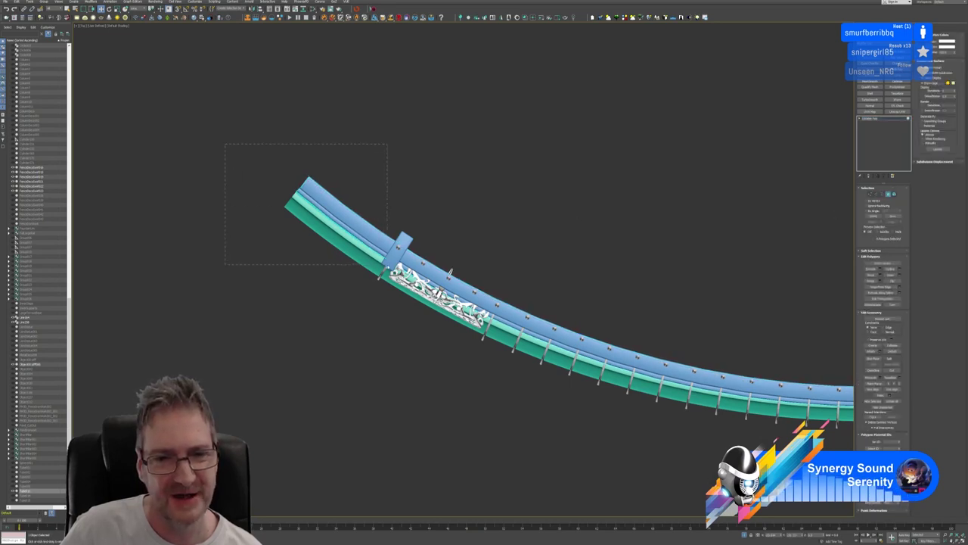
{"action": "left_click_drag", "start_coordinate": [225, 144], "coordinate": [387, 265]}
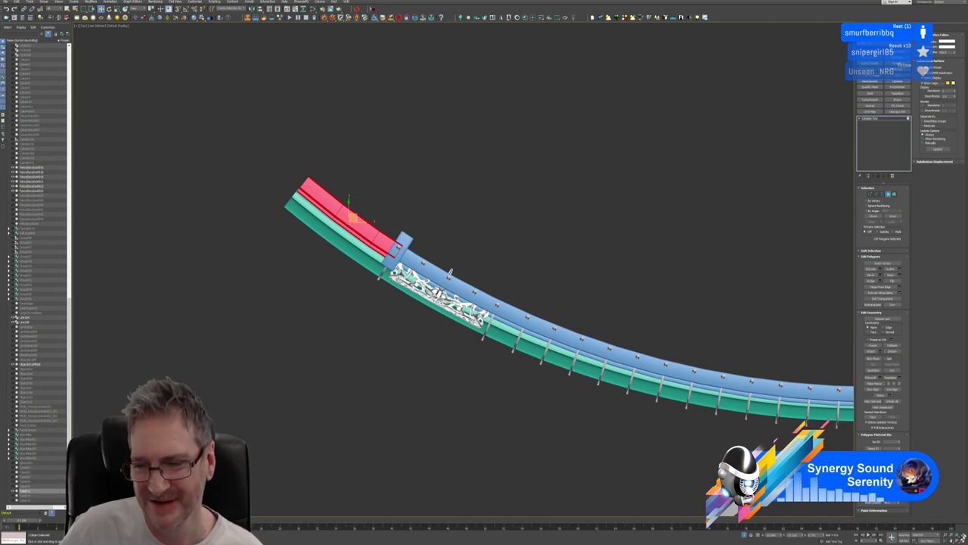
{"action": "key", "text": "alt+w"}
{"action": "middle_click_drag", "start_coordinate": [424, 336], "coordinate": [390, 329]}
{"action": "scroll", "coordinate": [405, 350], "scroll_direction": "up", "scroll_amount": 2}
{"action": "scroll", "coordinate": [407, 351], "scroll_direction": "down", "scroll_amount": 1}
{"action": "left_click", "coordinate": [406, 323]}
Inspect the trimmed balustrade sections in the Top and perspective views for parts still extending past the end posts
{"action": "middle_click_drag", "start_coordinate": [722, 159], "coordinate": [676, 133]}
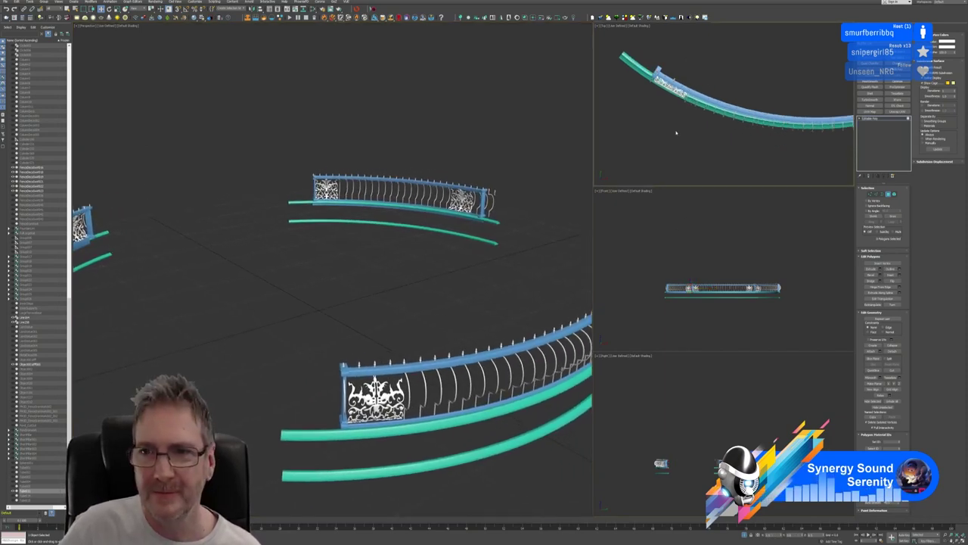
{"action": "key", "text": "alt+w"}
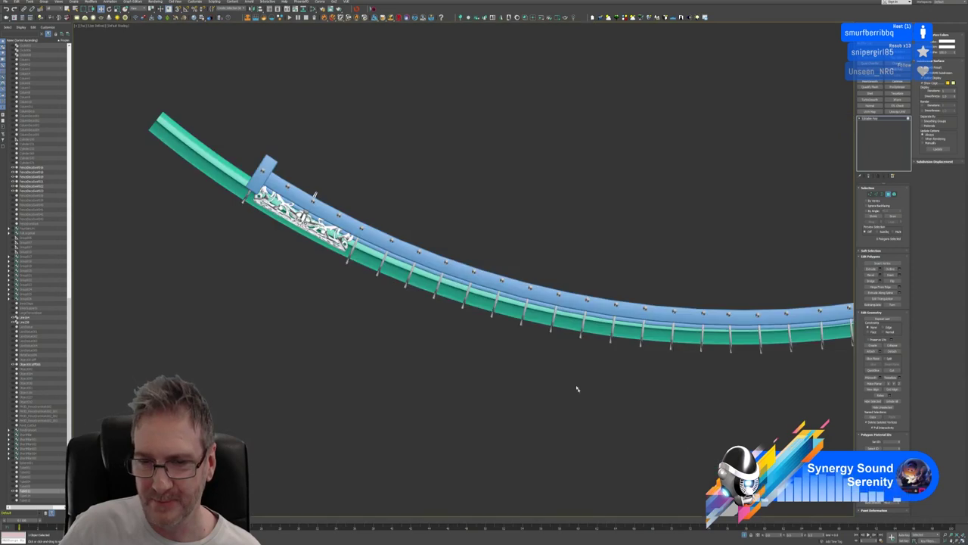
{"action": "scroll", "coordinate": [577, 389], "scroll_direction": "down", "scroll_amount": 3}
{"action": "middle_click_drag", "start_coordinate": [665, 381], "coordinate": [522, 387]}
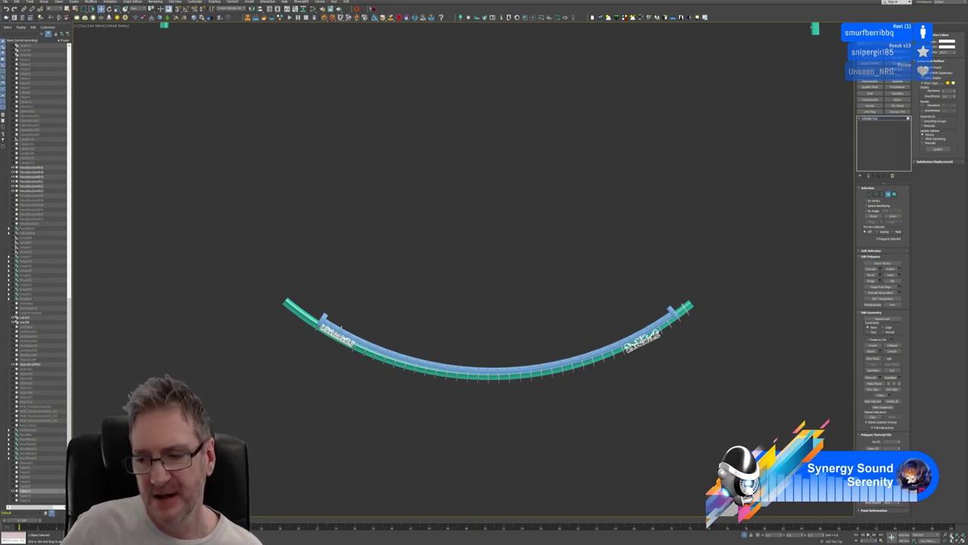
{"action": "key", "text": "alt+w"}
{"action": "middle_click_drag", "start_coordinate": [430, 279], "coordinate": [383, 286], "text": "alt"}
{"action": "scroll", "coordinate": [377, 292], "scroll_direction": "down", "scroll_amount": 4}
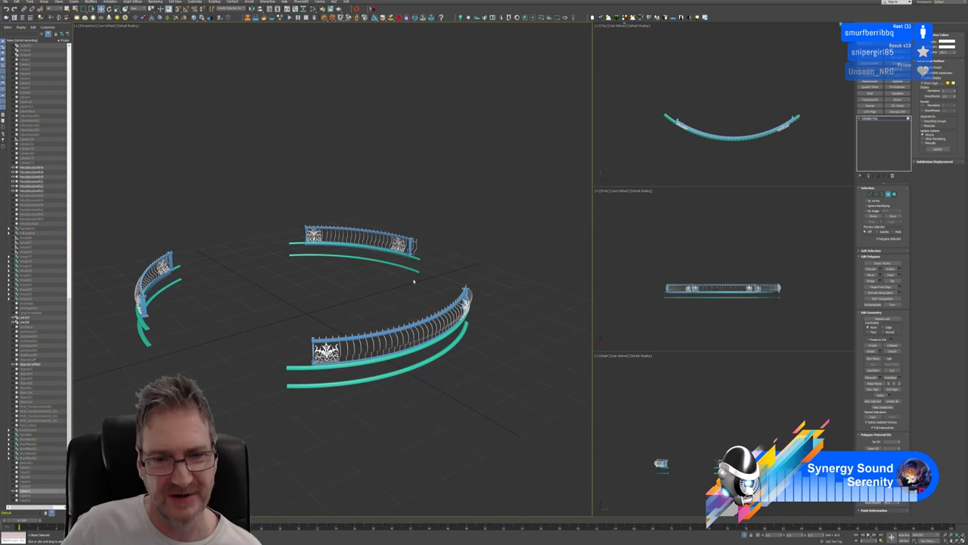
{"action": "middle_click_drag", "start_coordinate": [388, 271], "coordinate": [401, 275], "text": "alt"}
Select the loose baluster and finial elements standing beyond the section's end post and delete them
{"action": "scroll", "coordinate": [316, 204], "scroll_direction": "up", "scroll_amount": 3}
{"action": "scroll", "coordinate": [315, 213], "scroll_direction": "up", "scroll_amount": 5}
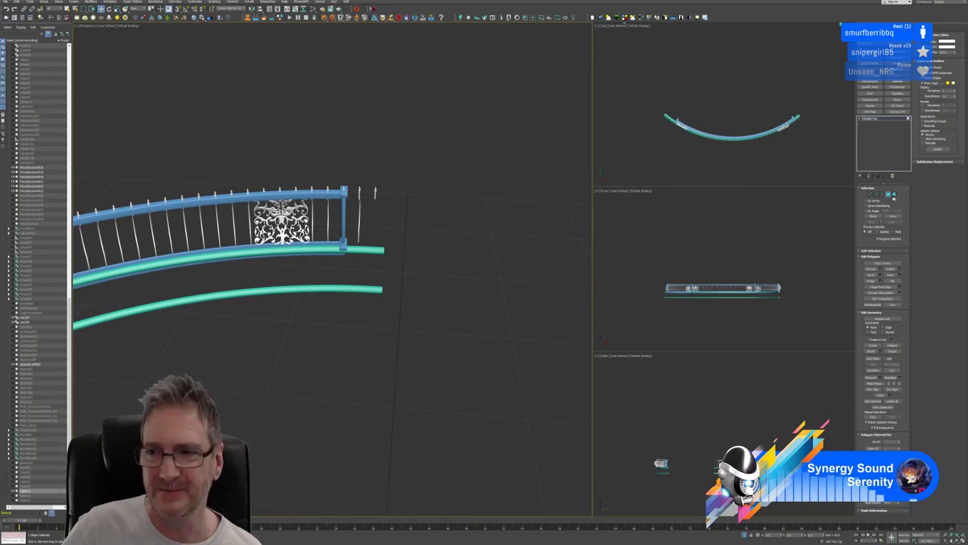
{"action": "left_click", "coordinate": [363, 220]}
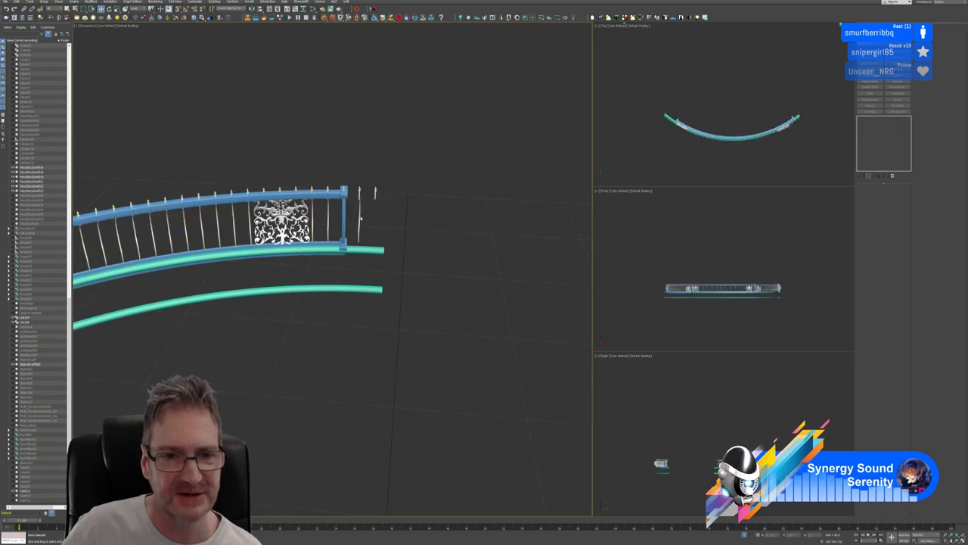
{"action": "left_click", "coordinate": [360, 219]}
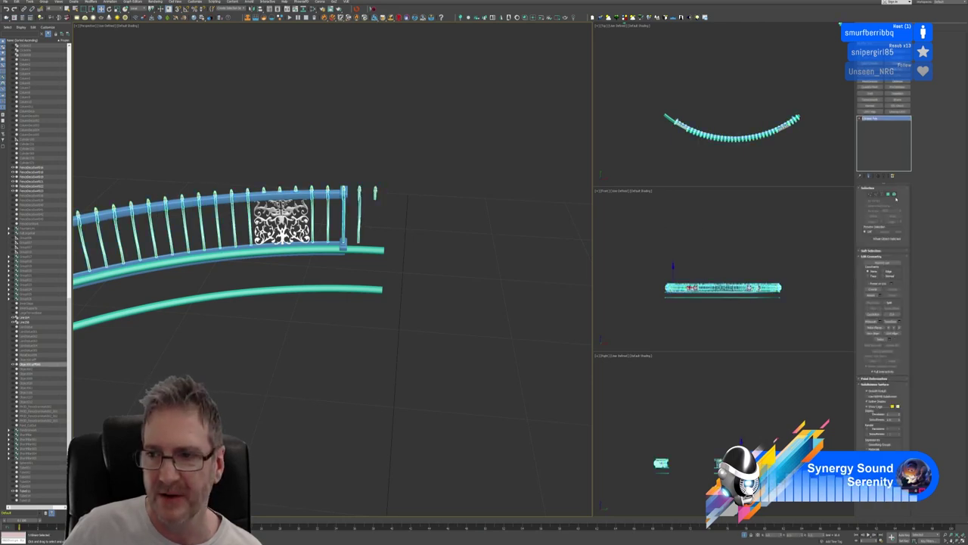
{"action": "left_click", "coordinate": [896, 195]}
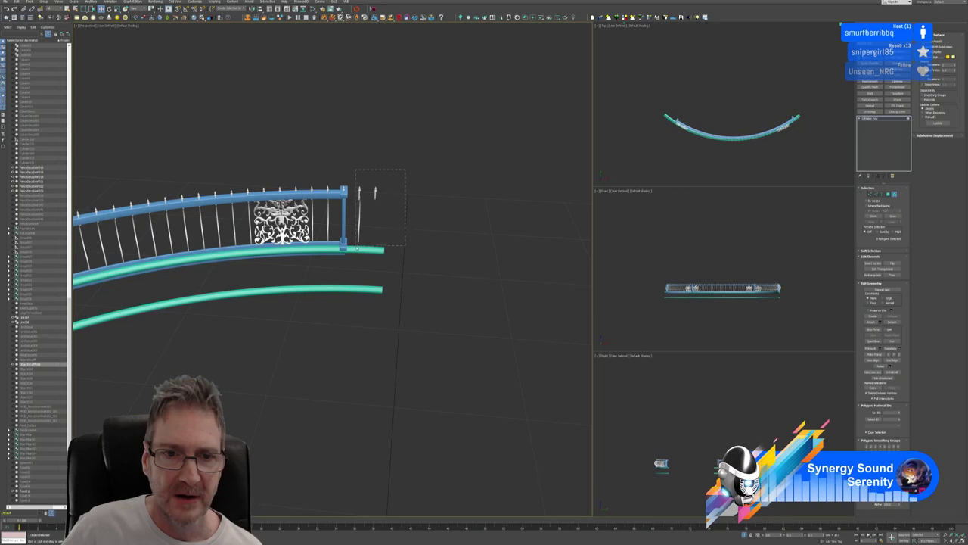
{"action": "left_click_drag", "start_coordinate": [356, 247], "coordinate": [356, 247]}
{"action": "key", "text": "Delete"}
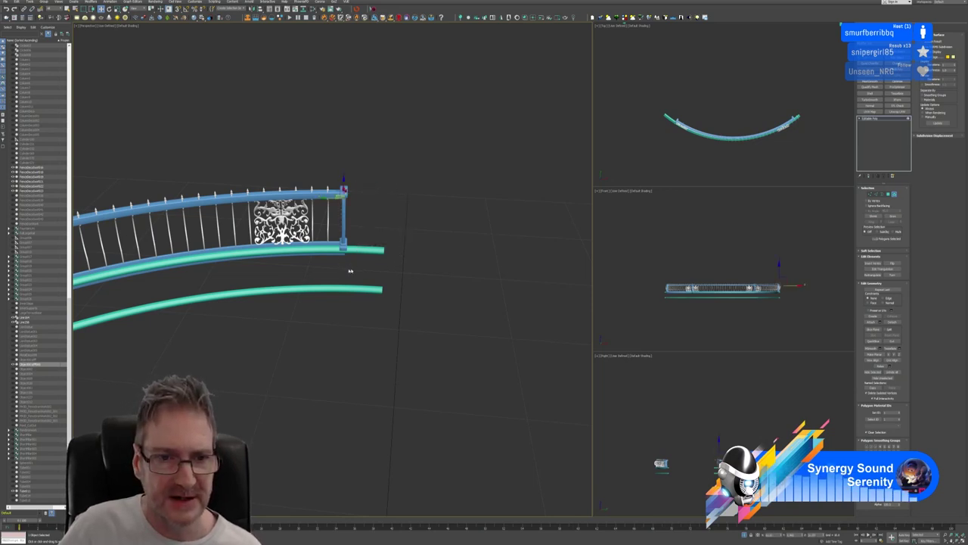
Delete the finial element on the end post at the other end of the balustrade, beside the scrollwork panel
{"action": "middle_click_drag", "start_coordinate": [354, 254], "coordinate": [214, 280], "text": "alt"}
{"action": "left_click", "coordinate": [387, 240]}
{"action": "scroll", "coordinate": [387, 240], "scroll_direction": "up", "scroll_amount": 3}
{"action": "left_click", "coordinate": [397, 285]}
{"action": "middle_click_drag", "start_coordinate": [401, 282], "coordinate": [384, 264], "text": "alt"}
{"action": "middle_click_drag", "start_coordinate": [464, 264], "coordinate": [324, 231]}
{"action": "scroll", "coordinate": [324, 224], "scroll_direction": "up", "scroll_amount": 3}
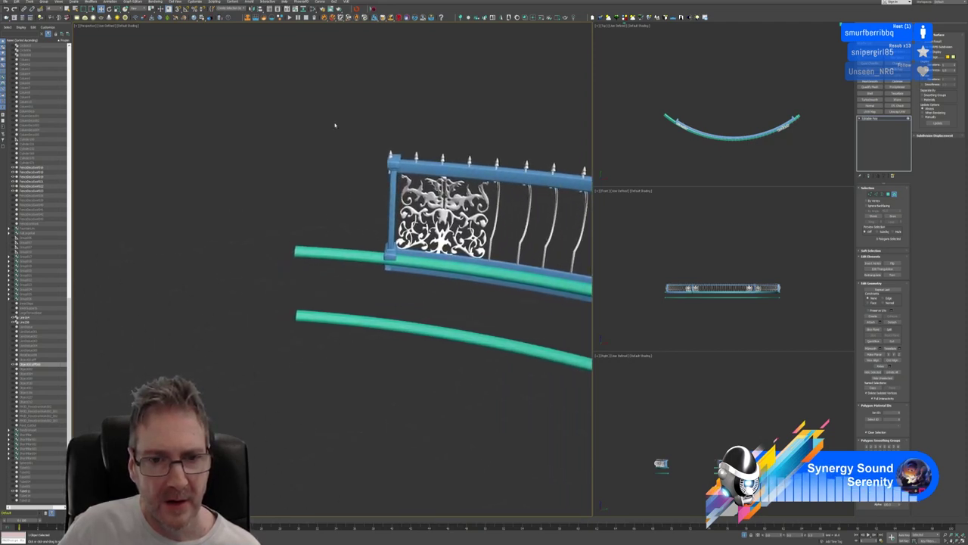
{"action": "left_click_drag", "start_coordinate": [393, 301], "coordinate": [392, 299]}
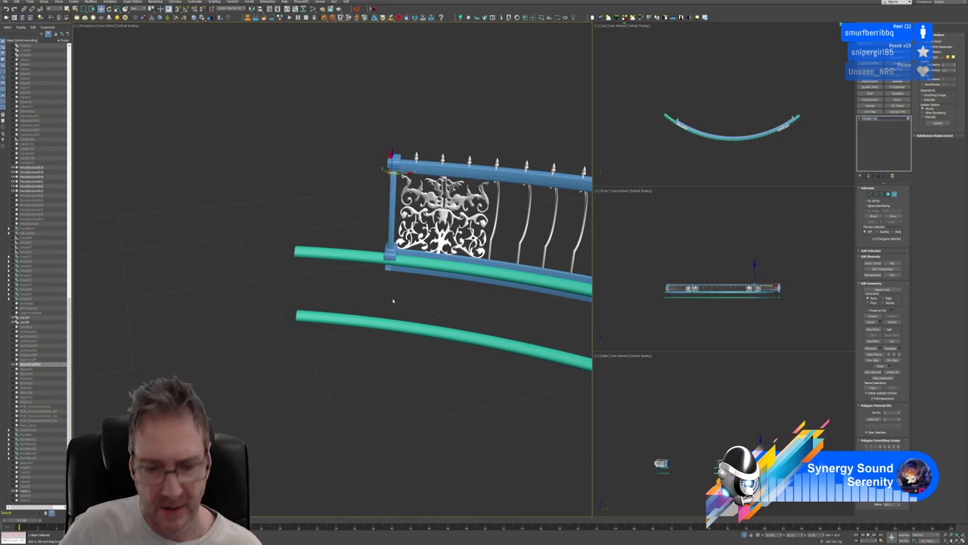
{"action": "key", "text": "Delete"}
{"action": "scroll", "coordinate": [372, 270], "scroll_direction": "down", "scroll_amount": 3}
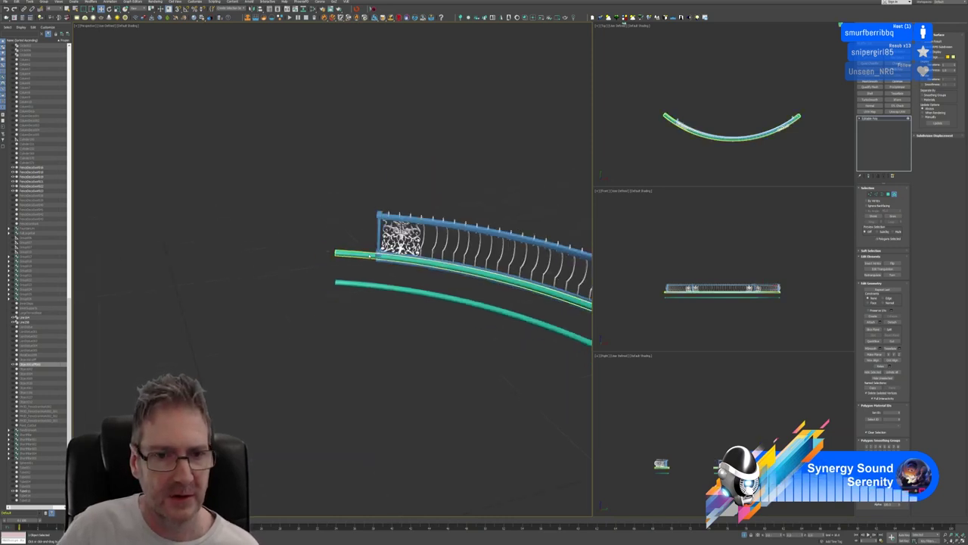
{"action": "middle_click_drag", "start_coordinate": [372, 270], "coordinate": [333, 260], "text": "alt"}
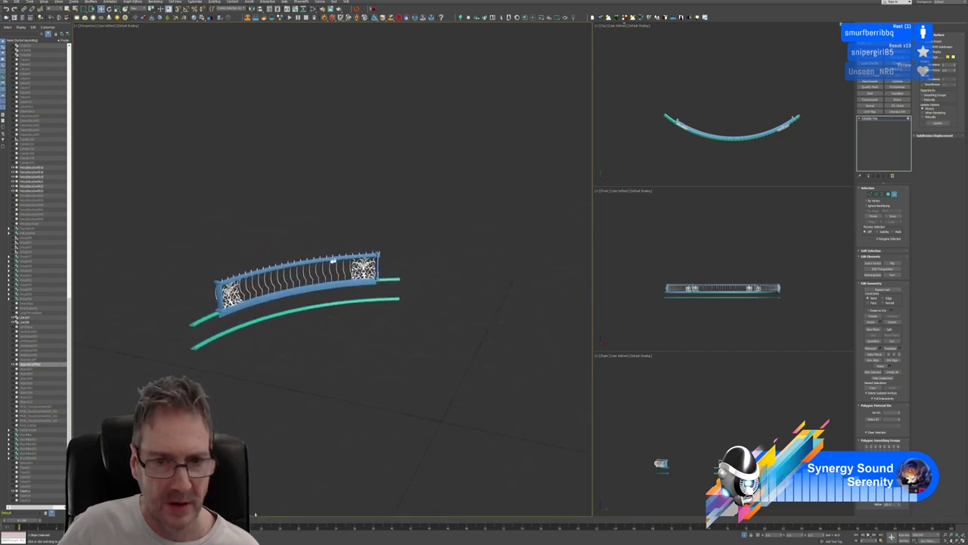
Select the baluster and finial elements standing beyond the section's end post next to the scrollwork panel and delete them
{"action": "scroll", "coordinate": [395, 259], "scroll_direction": "up", "scroll_amount": 4}
{"action": "middle_click_drag", "start_coordinate": [395, 260], "coordinate": [413, 221], "text": "alt"}
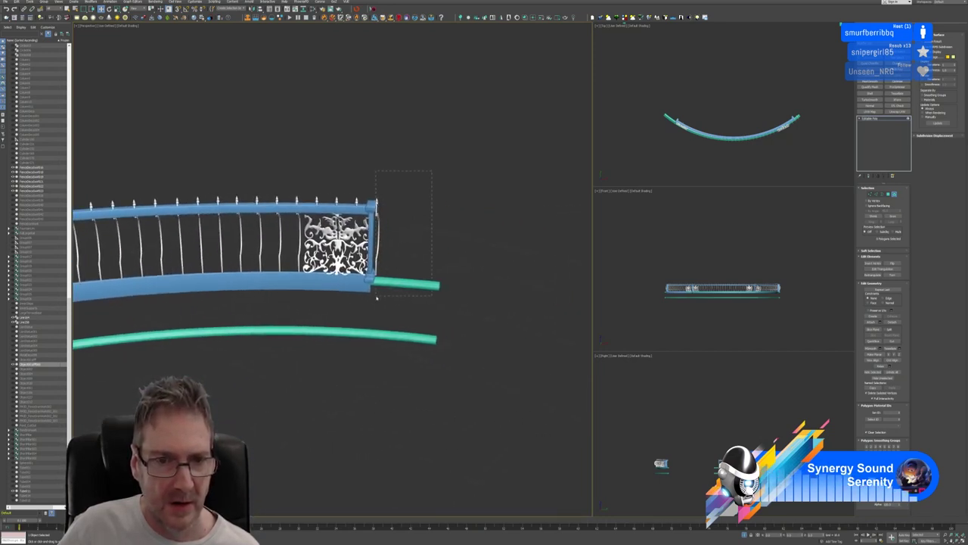
{"action": "left_click_drag", "start_coordinate": [377, 298], "coordinate": [378, 299]}
{"action": "key", "text": "Delete"}
Inspect the opposite end of the balustrade for balusters or finials overhanging its end post
{"action": "middle_click_drag", "start_coordinate": [271, 289], "coordinate": [478, 240]}
{"action": "middle_click_drag", "start_coordinate": [199, 281], "coordinate": [183, 277], "text": "alt"}
{"action": "key", "text": "super"}
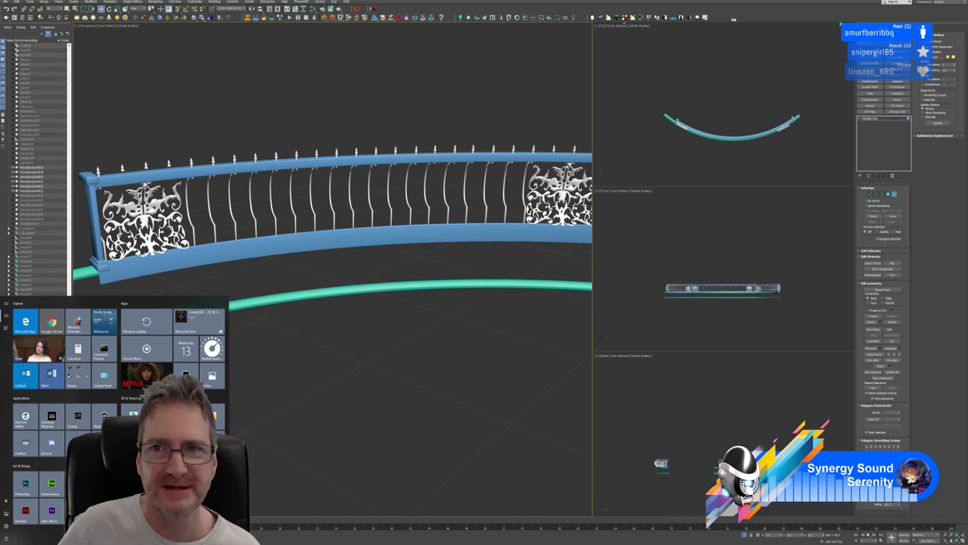
{"action": "key", "text": "super"}
{"action": "middle_click_drag", "start_coordinate": [269, 246], "coordinate": [234, 217], "text": "alt"}
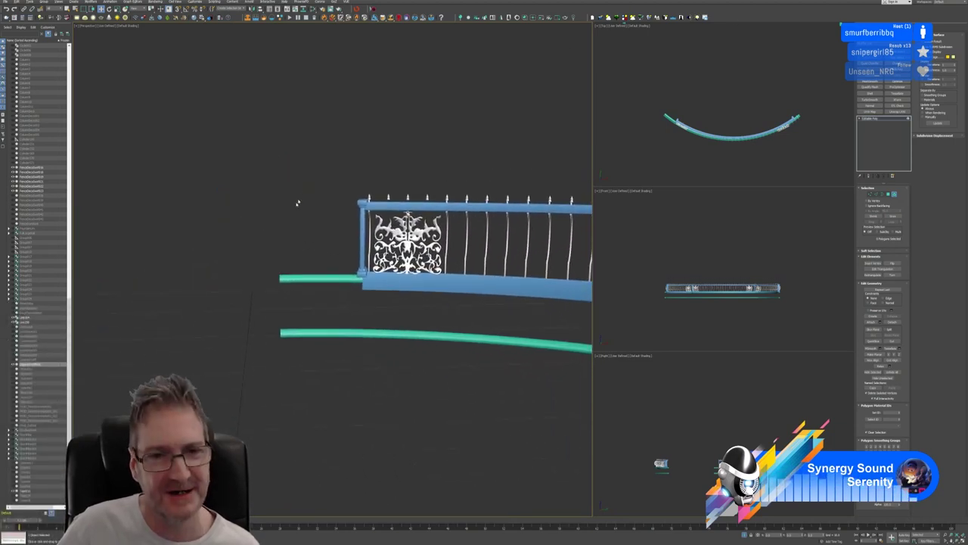
{"action": "middle_click_drag", "start_coordinate": [317, 189], "coordinate": [396, 166], "text": "alt"}
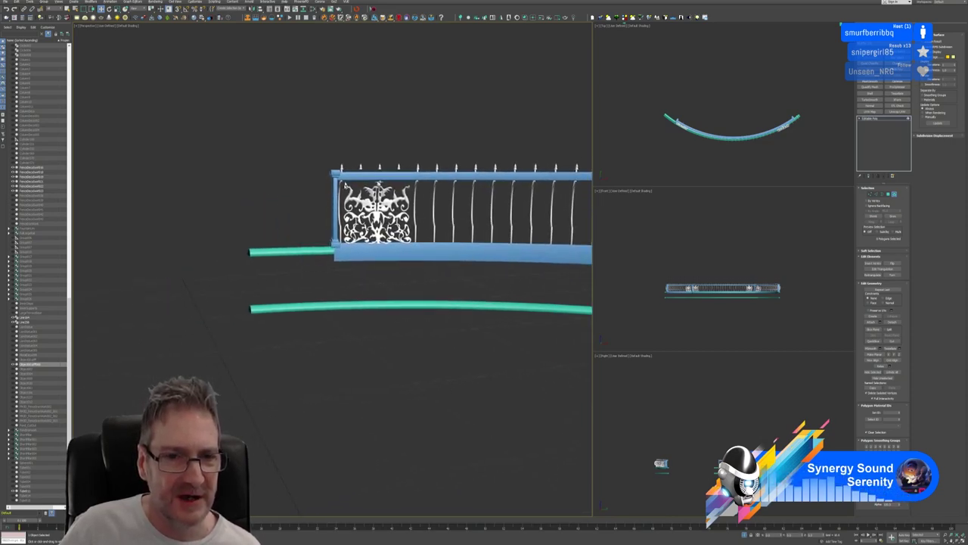
{"action": "scroll", "coordinate": [334, 240], "scroll_direction": "down", "scroll_amount": 4}
{"action": "middle_click_drag", "start_coordinate": [287, 260], "coordinate": [358, 205], "text": "alt"}
Delete the leftover finial and baluster elements overlapping the end post beside the scrollwork panel on the next section
{"action": "left_click", "coordinate": [366, 178]}
{"action": "scroll", "coordinate": [401, 166], "scroll_direction": "up", "scroll_amount": 3}
{"action": "left_click", "coordinate": [392, 169]}
{"action": "scroll", "coordinate": [391, 168], "scroll_direction": "up", "scroll_amount": 3}
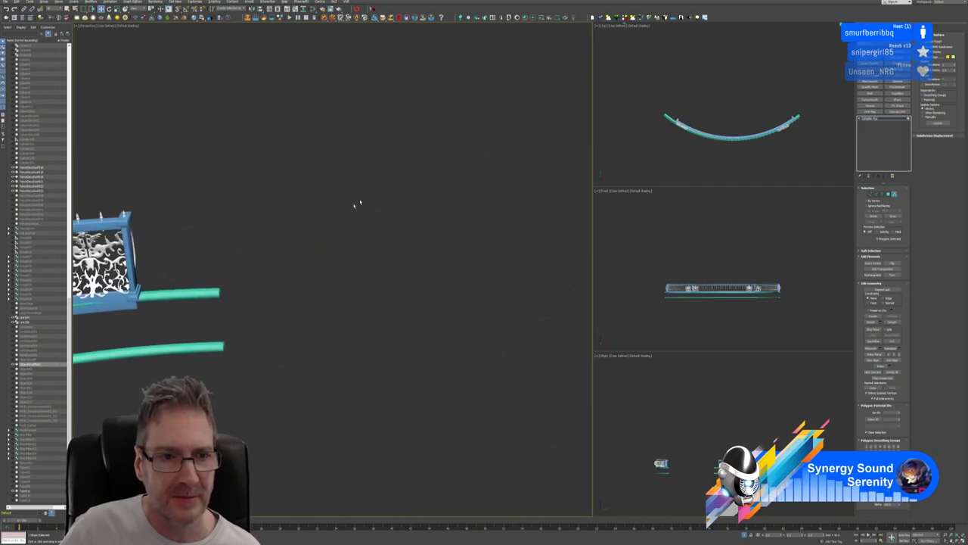
{"action": "middle_click_drag", "start_coordinate": [202, 236], "coordinate": [308, 113]}
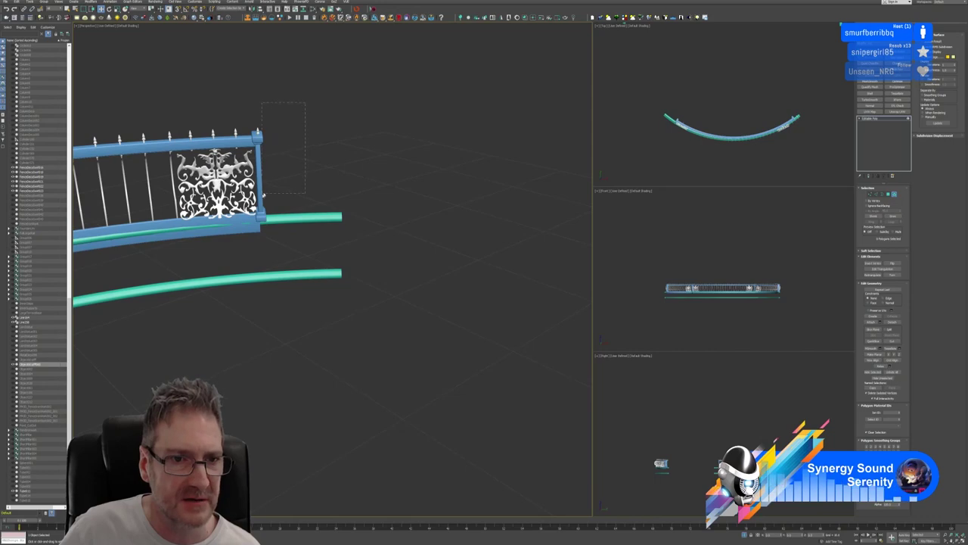
{"action": "left_click_drag", "start_coordinate": [258, 200], "coordinate": [256, 201]}
{"action": "key", "text": "Delete"}
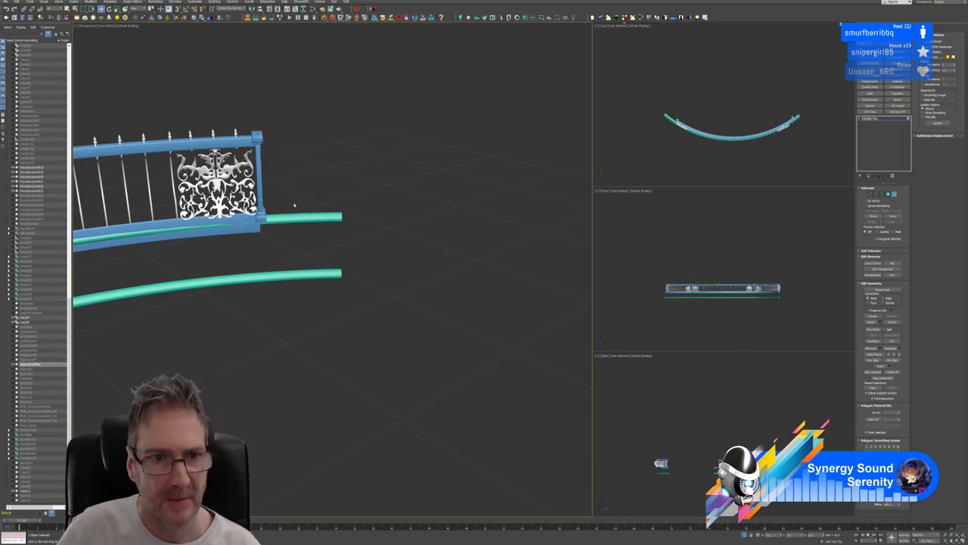
Select the loose elements at the far end post of the same balustrade section and delete them
{"action": "middle_click_drag", "start_coordinate": [273, 215], "coordinate": [473, 189]}
{"action": "scroll", "coordinate": [473, 189], "scroll_direction": "down", "scroll_amount": 3}
{"action": "middle_click_drag", "start_coordinate": [338, 275], "coordinate": [267, 233], "text": "alt"}
{"action": "middle_click_drag", "start_coordinate": [303, 280], "coordinate": [273, 231], "text": "alt"}
{"action": "left_click_drag", "start_coordinate": [240, 182], "coordinate": [293, 280]}
{"action": "key", "text": "Delete"}
Check the ends of all the isolated balustrade sections for remaining parts beyond the end posts
{"action": "scroll", "coordinate": [299, 302], "scroll_direction": "down", "scroll_amount": 4}
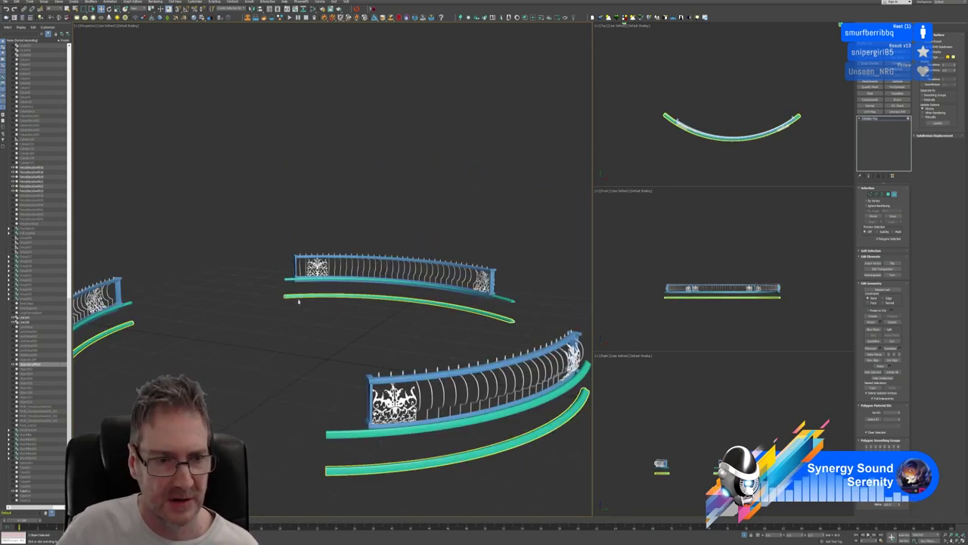
{"action": "middle_click_drag", "start_coordinate": [298, 302], "coordinate": [361, 283], "text": "alt"}
{"action": "middle_click_drag", "start_coordinate": [300, 294], "coordinate": [246, 295], "text": "alt"}
{"action": "scroll", "coordinate": [479, 227], "scroll_direction": "up", "scroll_amount": 5}
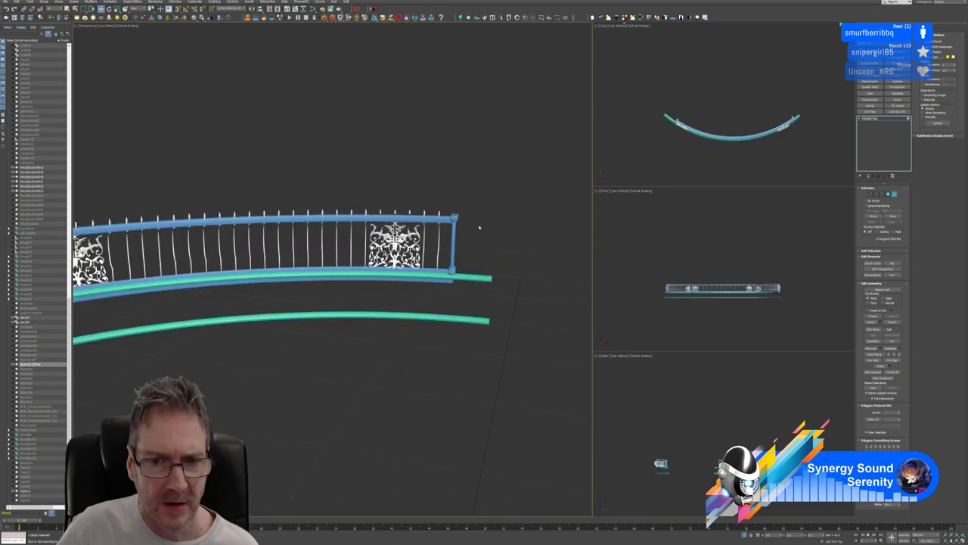
{"action": "middle_click_drag", "start_coordinate": [300, 265], "coordinate": [422, 248]}
{"action": "middle_click_drag", "start_coordinate": [346, 319], "coordinate": [326, 317], "text": "alt"}
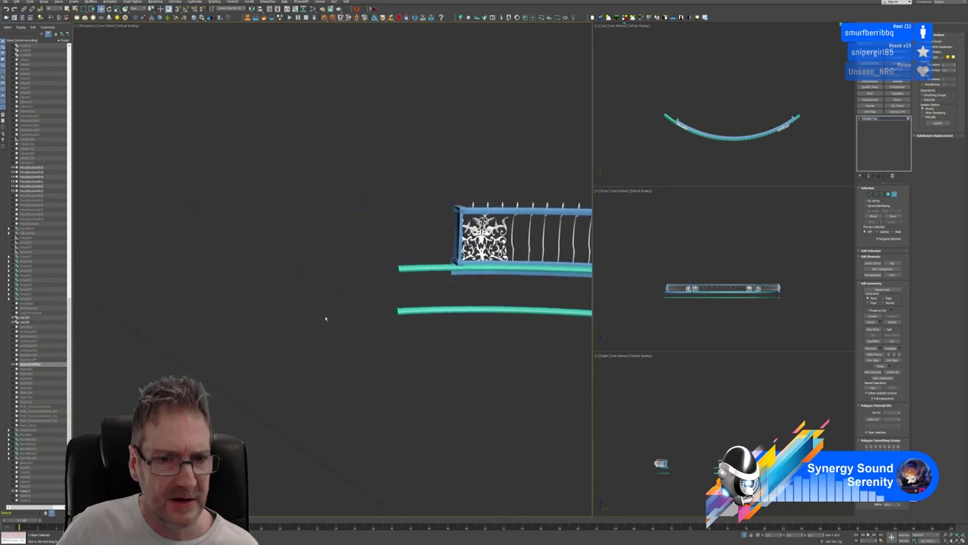
{"action": "middle_click_drag", "start_coordinate": [404, 299], "coordinate": [382, 296]}
{"action": "scroll", "coordinate": [282, 277], "scroll_direction": "down", "scroll_amount": 5}
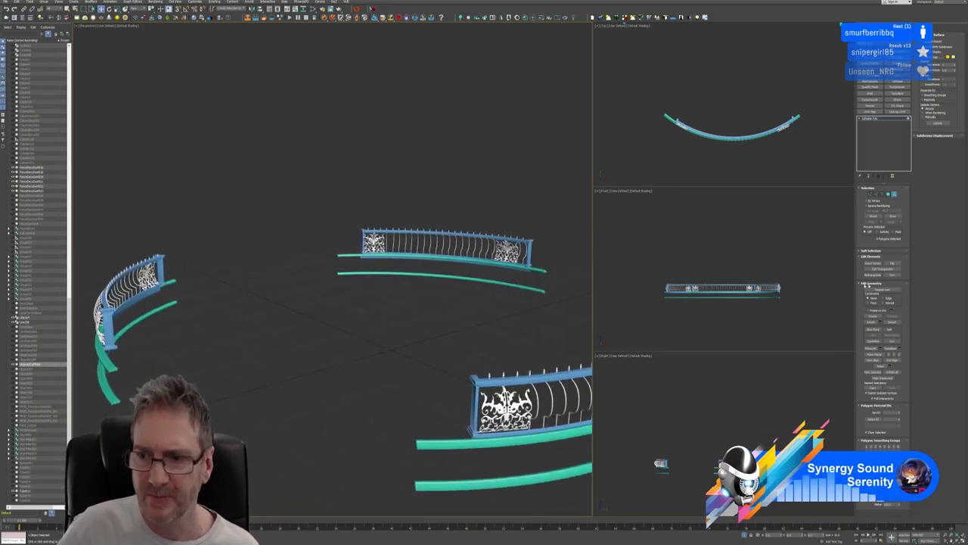
Exit isolation to show the whole pavilion, leave sub-object editing and select the pale green crescent step between the gateway pillars
{"action": "key", "text": "alt+q"}
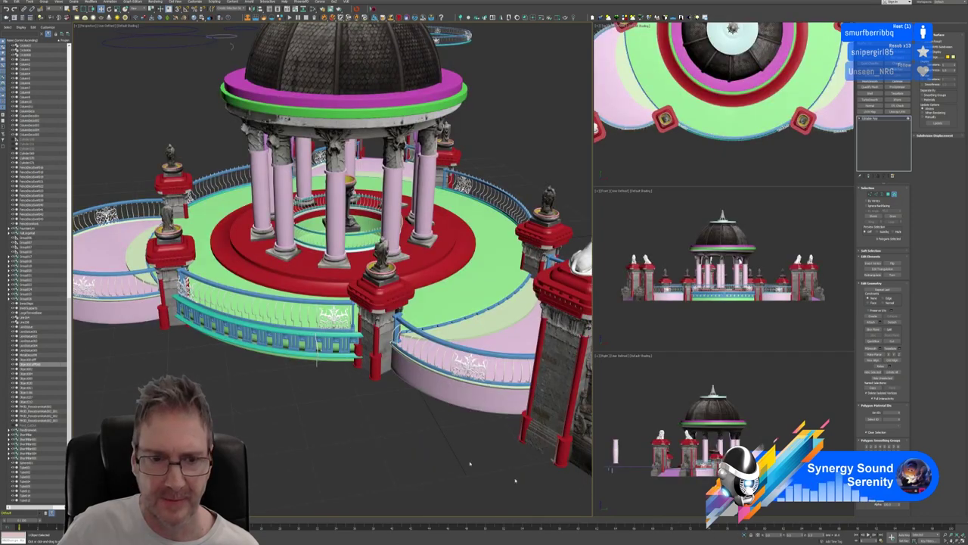
{"action": "middle_click_drag", "start_coordinate": [327, 412], "coordinate": [487, 405], "text": "alt"}
{"action": "scroll", "coordinate": [360, 398], "scroll_direction": "up", "scroll_amount": 10}
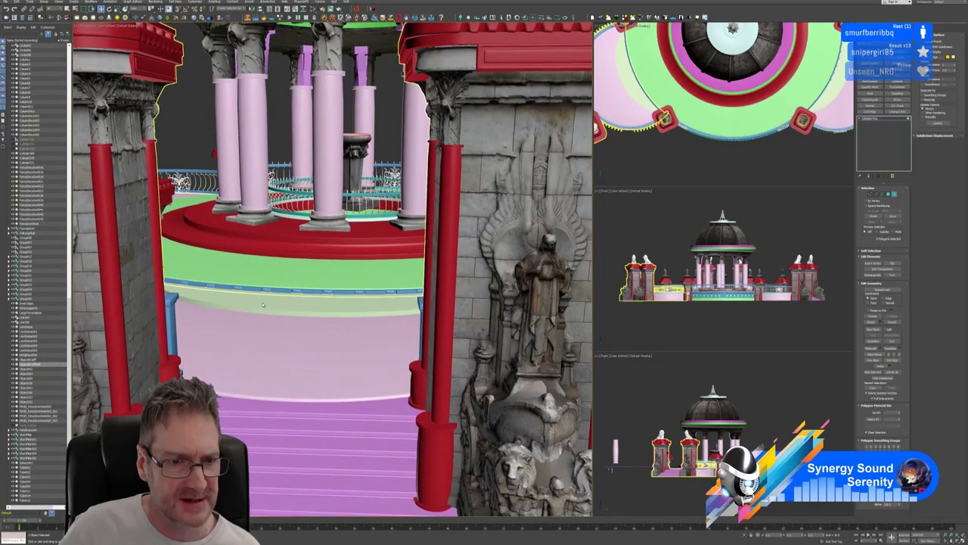
{"action": "left_click", "coordinate": [827, 259]}
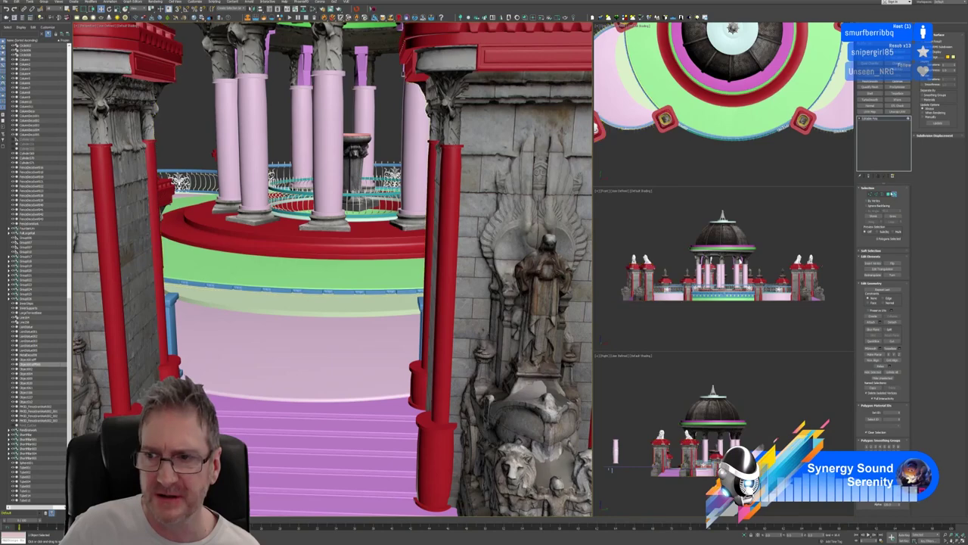
{"action": "left_click", "coordinate": [330, 309]}
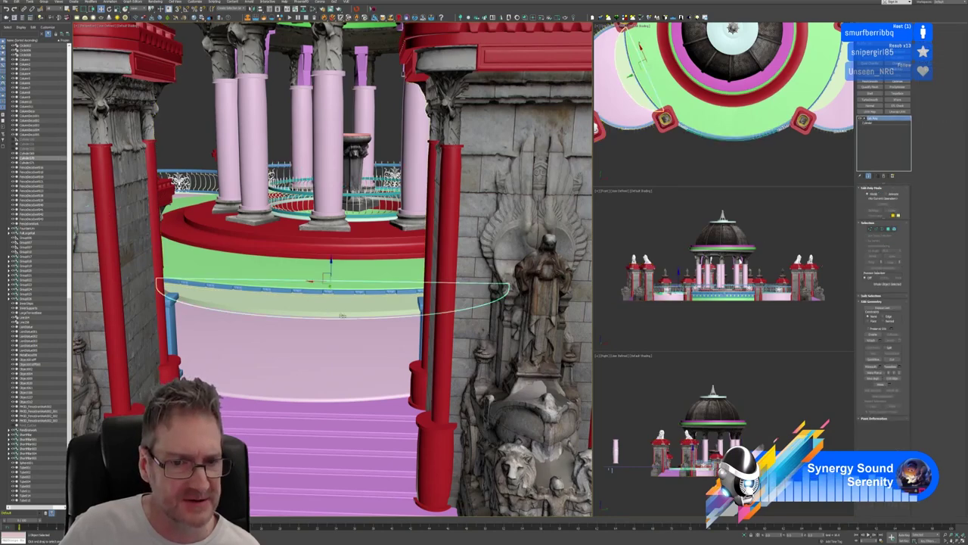
Add a Chamfer modifier to the selected crescent step beside the raised pavilion floor
{"action": "middle_click_drag", "start_coordinate": [372, 330], "coordinate": [304, 336], "text": "alt"}
{"action": "scroll", "coordinate": [337, 341], "scroll_direction": "up", "scroll_amount": 5}
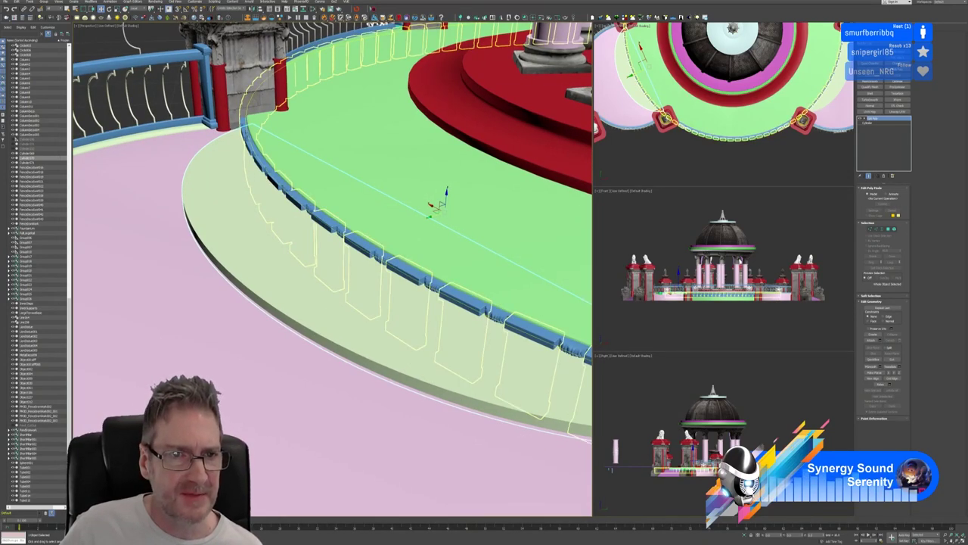
{"action": "scroll", "coordinate": [518, 318], "scroll_direction": "down", "scroll_amount": 5}
{"action": "middle_click_drag", "start_coordinate": [518, 318], "coordinate": [377, 273]}
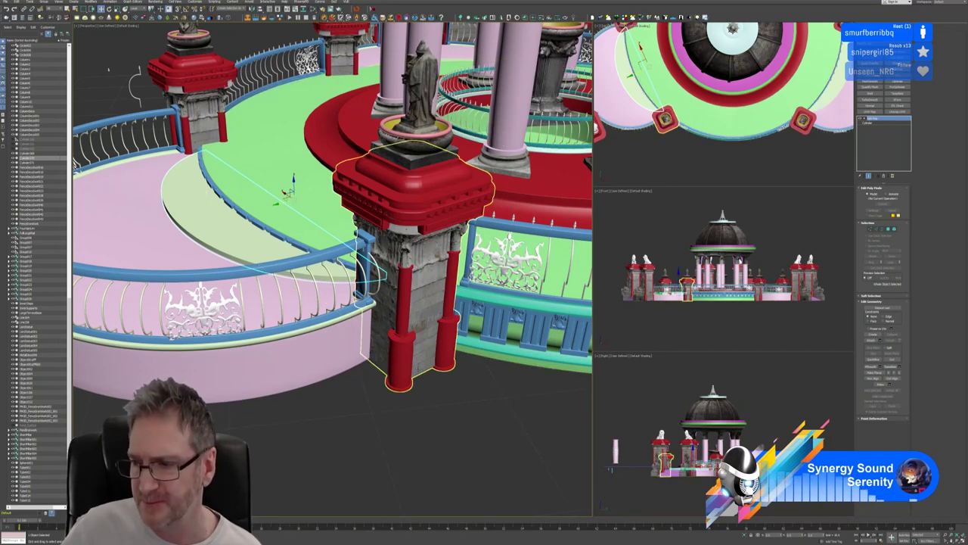
{"action": "middle_click_drag", "start_coordinate": [196, 241], "coordinate": [254, 260]}
{"action": "scroll", "coordinate": [253, 261], "scroll_direction": "up", "scroll_amount": 3}
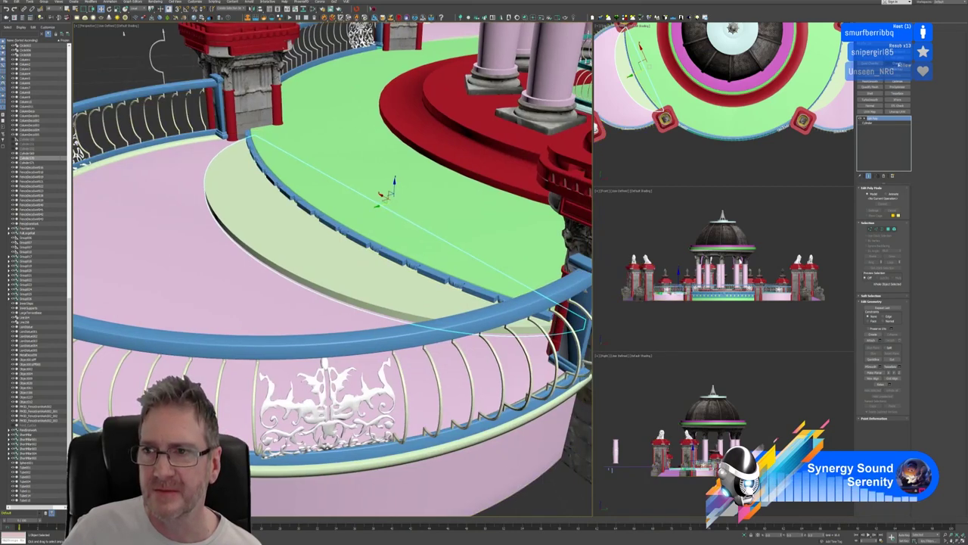
{"action": "left_click", "coordinate": [899, 65]}
{"action": "scroll", "coordinate": [348, 287], "scroll_direction": "up", "scroll_amount": 8}
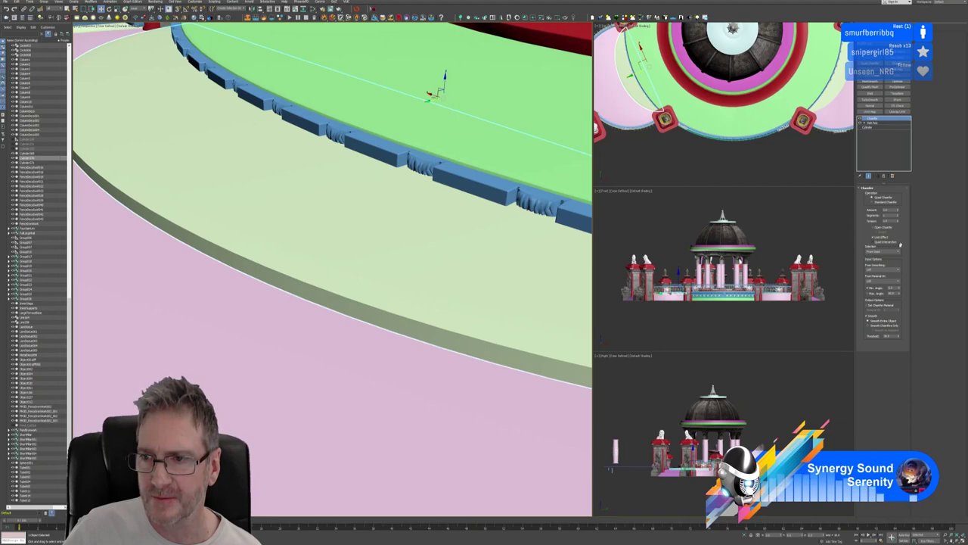
{"action": "left_click", "coordinate": [898, 253]}
{"action": "left_click", "coordinate": [898, 256]}
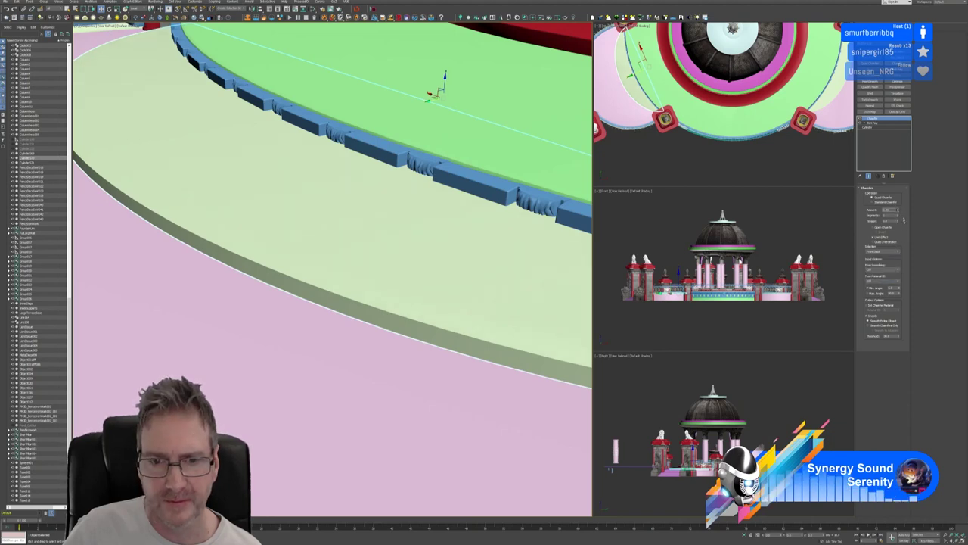
Adjust the Chamfer amount and tension to give the crescent step's rim a small rounded edge
{"action": "left_click_drag", "start_coordinate": [903, 212], "coordinate": [909, 235]}
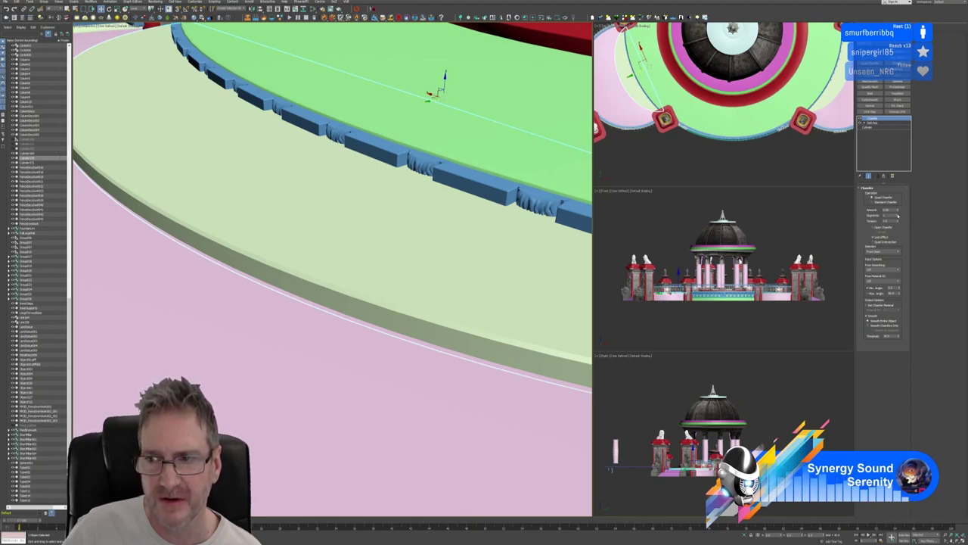
{"action": "left_click_drag", "start_coordinate": [898, 221], "coordinate": [896, 227]}
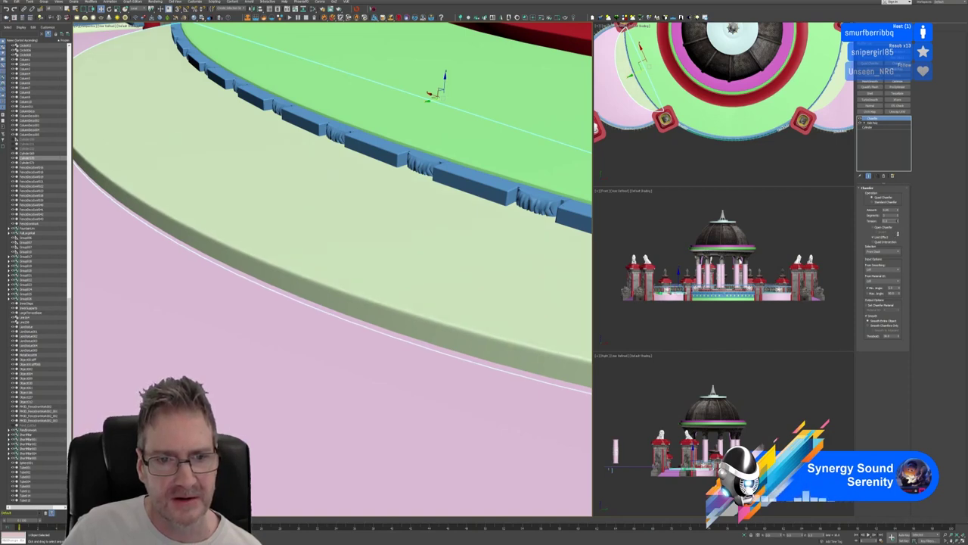
{"action": "middle_click_drag", "start_coordinate": [275, 265], "coordinate": [217, 314]}
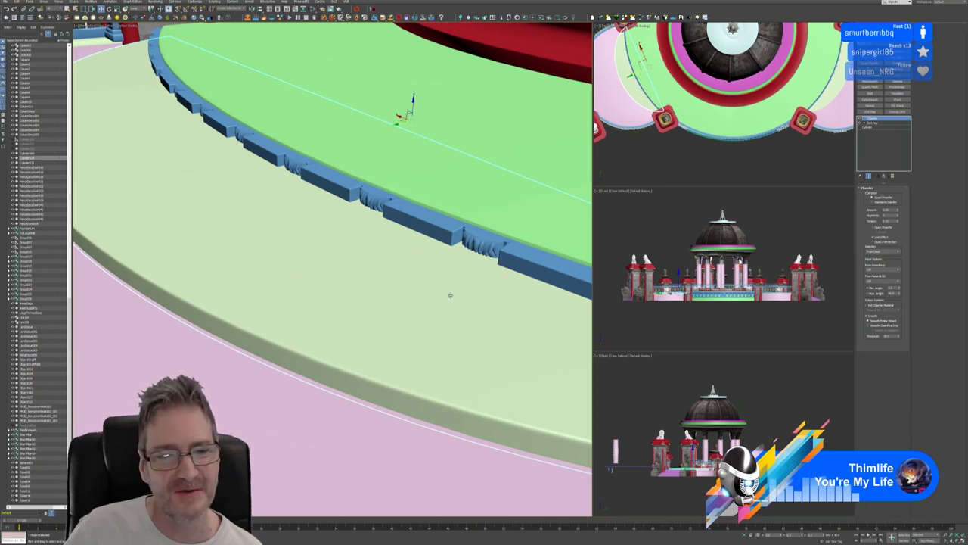
{"action": "middle_click_drag", "start_coordinate": [444, 283], "coordinate": [413, 310]}
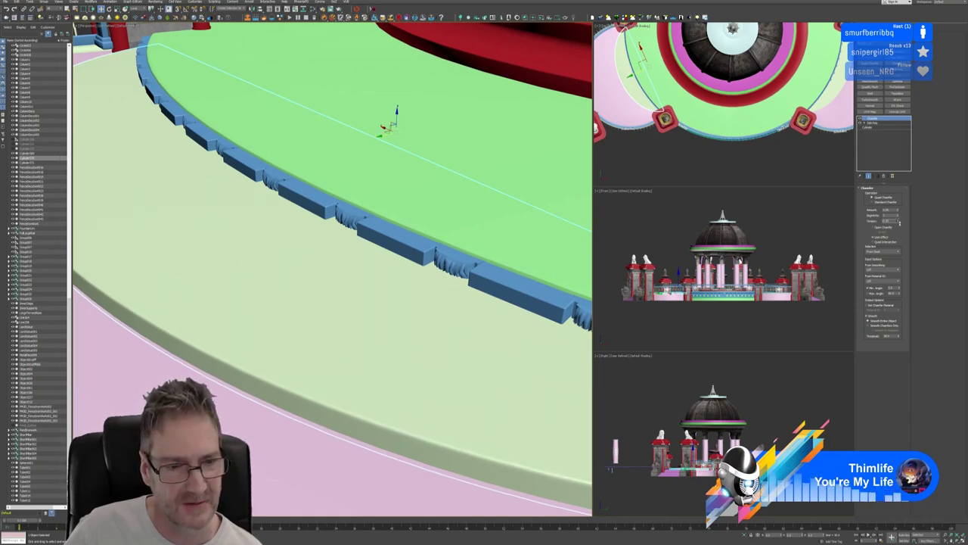
Copy the Chamfer modifier from the crescent step's modifier stack
{"action": "scroll", "coordinate": [146, 130], "scroll_direction": "down", "scroll_amount": 6}
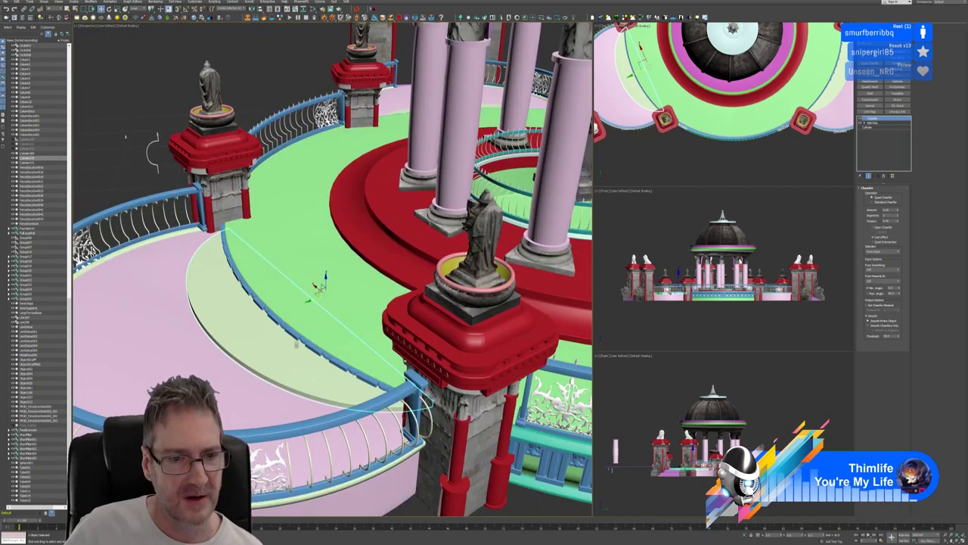
{"action": "middle_click_drag", "start_coordinate": [325, 329], "coordinate": [333, 325]}
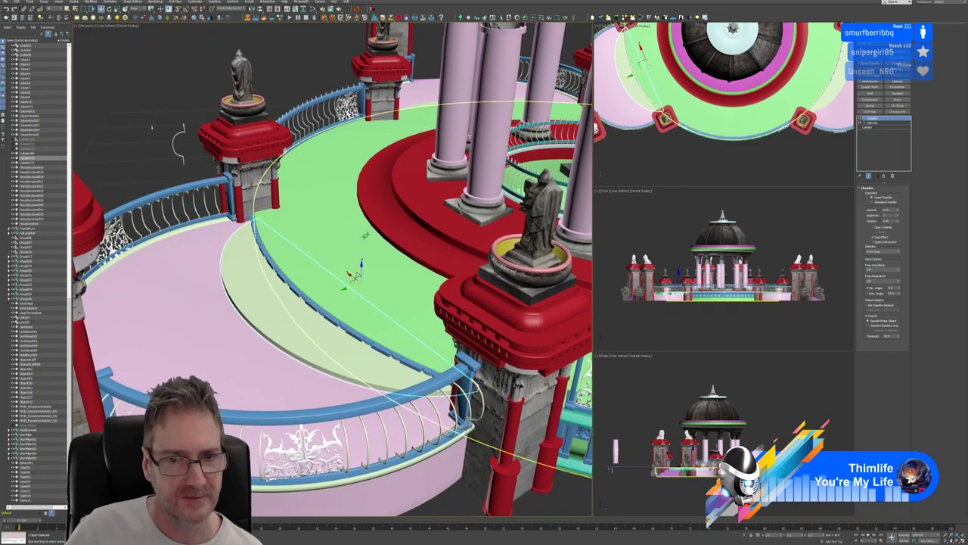
{"action": "scroll", "coordinate": [393, 212], "scroll_direction": "up", "scroll_amount": 5}
{"action": "scroll", "coordinate": [432, 206], "scroll_direction": "up", "scroll_amount": 2}
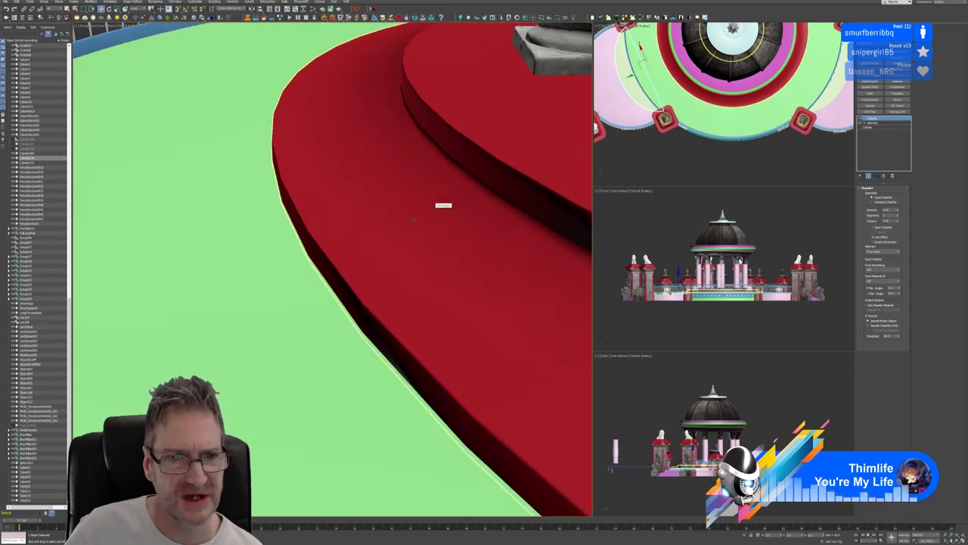
{"action": "middle_click_drag", "start_coordinate": [376, 202], "coordinate": [387, 144]}
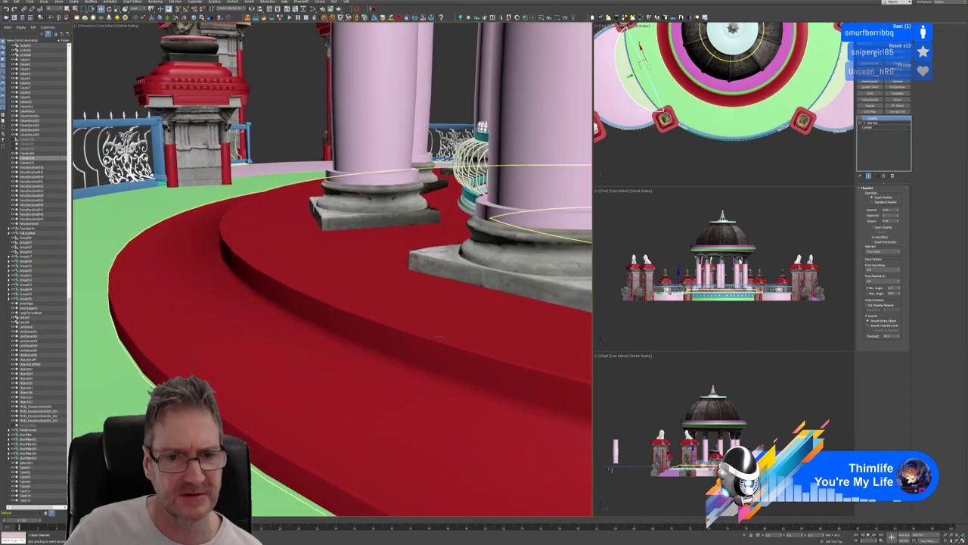
{"action": "scroll", "coordinate": [377, 262], "scroll_direction": "down", "scroll_amount": 8}
{"action": "left_click", "coordinate": [343, 310]}
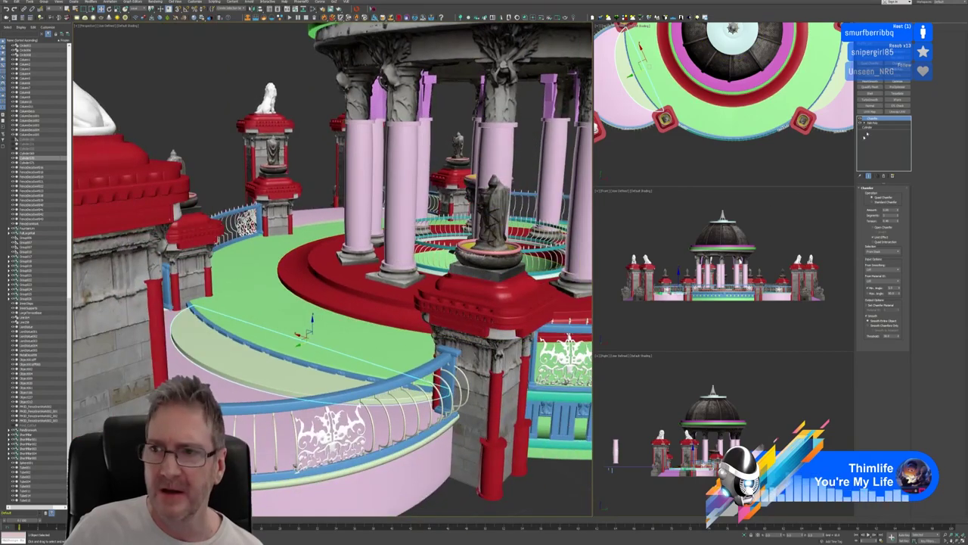
{"action": "right_click", "coordinate": [872, 120]}
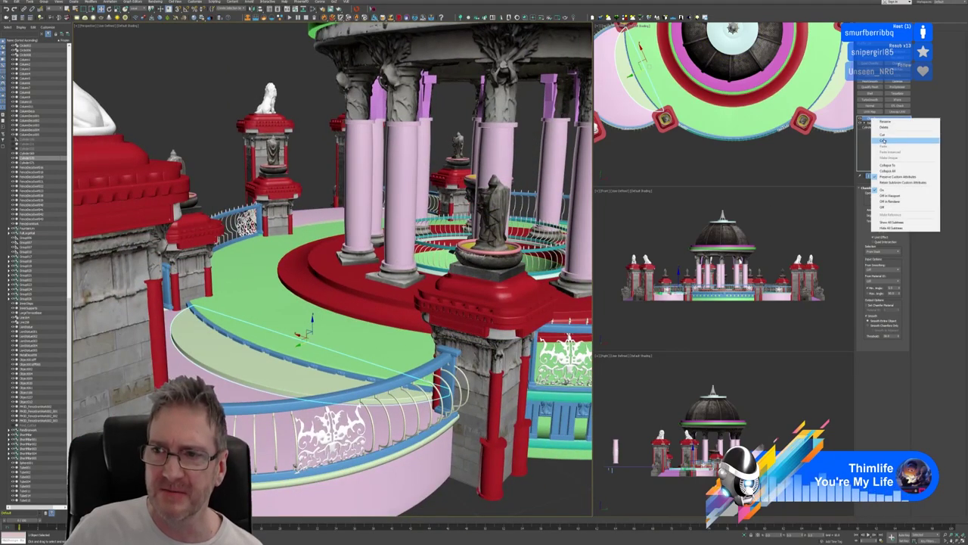
{"action": "left_click", "coordinate": [880, 141]}
Select the crescent step on the other side of the pavilion and paste the copied Chamfer modifier onto it
{"action": "middle_click_drag", "start_coordinate": [469, 250], "coordinate": [240, 303]}
{"action": "scroll", "coordinate": [250, 302], "scroll_direction": "down", "scroll_amount": 3}
{"action": "middle_click_drag", "start_coordinate": [333, 265], "coordinate": [408, 325], "text": "alt"}
{"action": "scroll", "coordinate": [455, 373], "scroll_direction": "down", "scroll_amount": 3}
{"action": "middle_click_drag", "start_coordinate": [454, 373], "coordinate": [337, 199]}
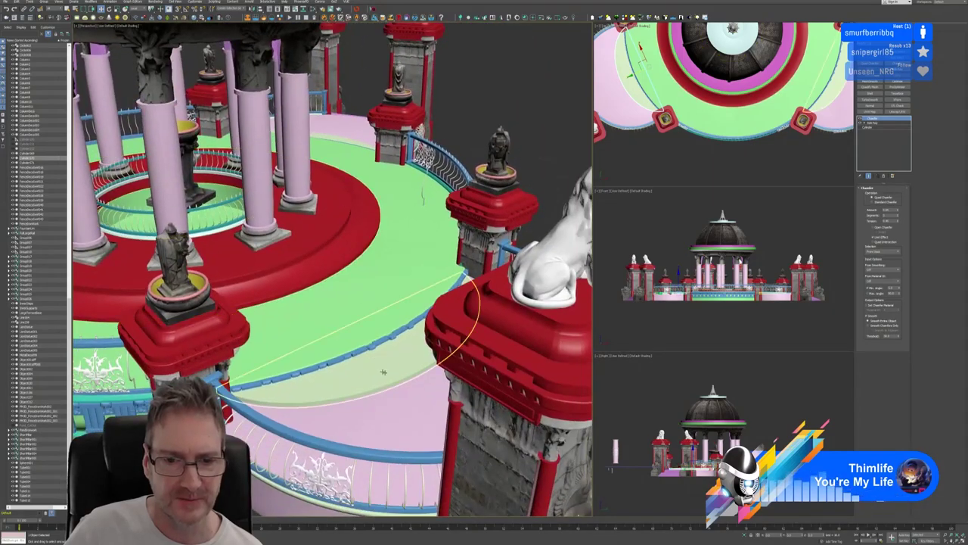
{"action": "left_click", "coordinate": [384, 372]}
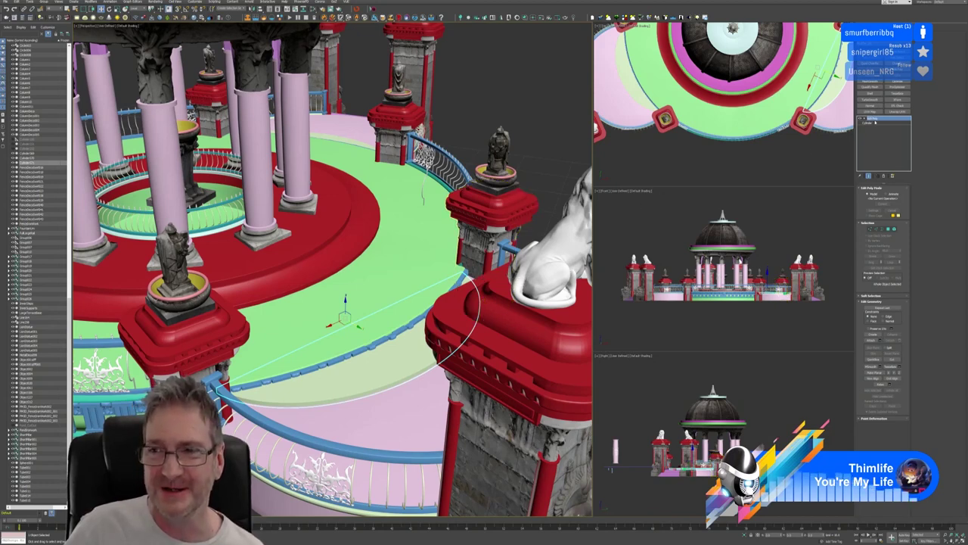
{"action": "right_click", "coordinate": [874, 120]}
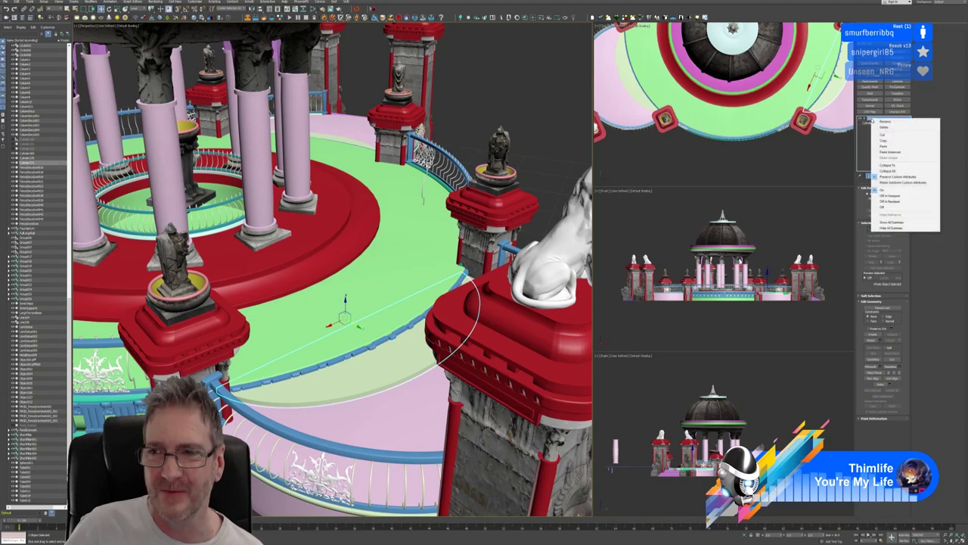
{"action": "left_click", "coordinate": [895, 146]}
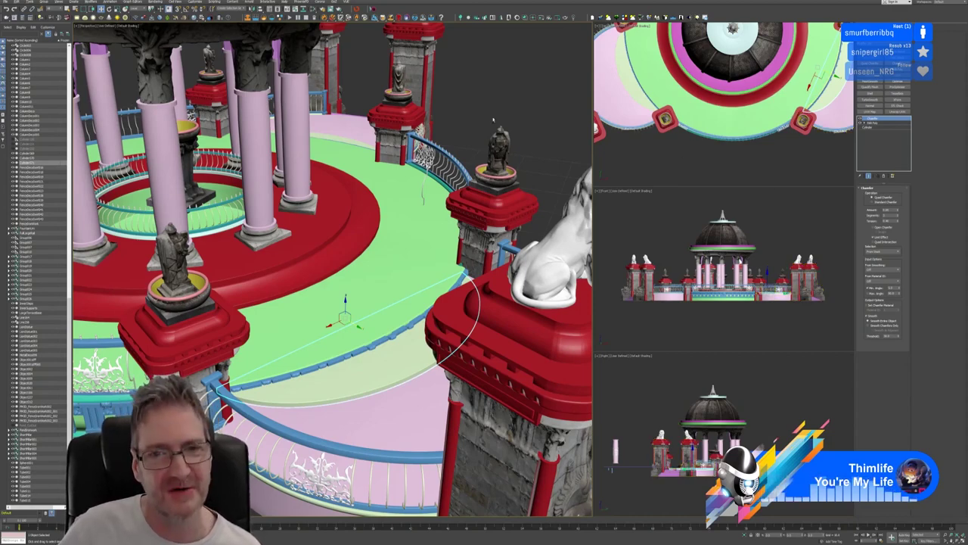
Paste the copied Chamfer modifier onto the crescent step between the raised green floor and the pink side terrace
{"action": "middle_click_drag", "start_coordinate": [493, 122], "coordinate": [261, 155], "text": "alt"}
{"action": "scroll", "coordinate": [455, 134], "scroll_direction": "down", "scroll_amount": 5}
{"action": "middle_click_drag", "start_coordinate": [302, 250], "coordinate": [217, 248], "text": "alt"}
{"action": "scroll", "coordinate": [512, 313], "scroll_direction": "up", "scroll_amount": 5}
{"action": "left_click", "coordinate": [489, 302]}
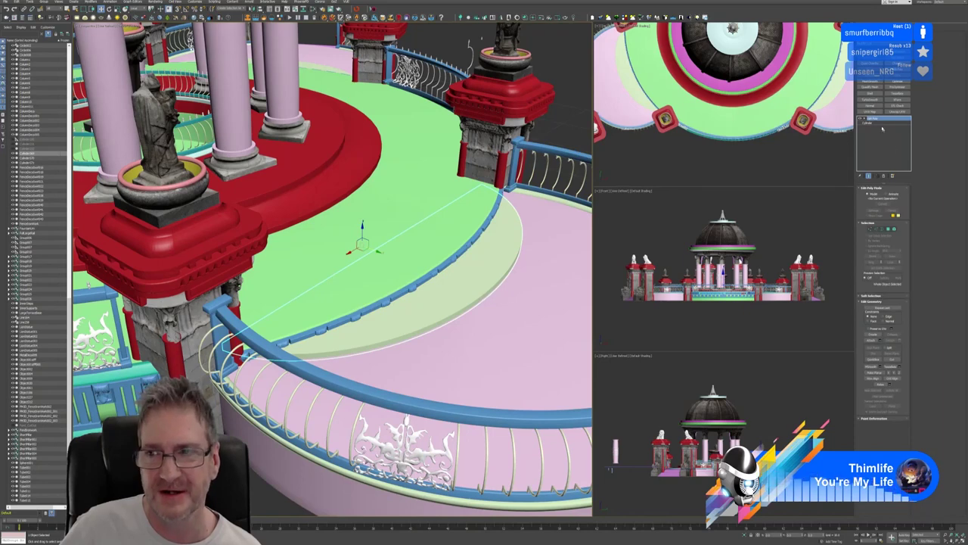
{"action": "right_click", "coordinate": [876, 120]}
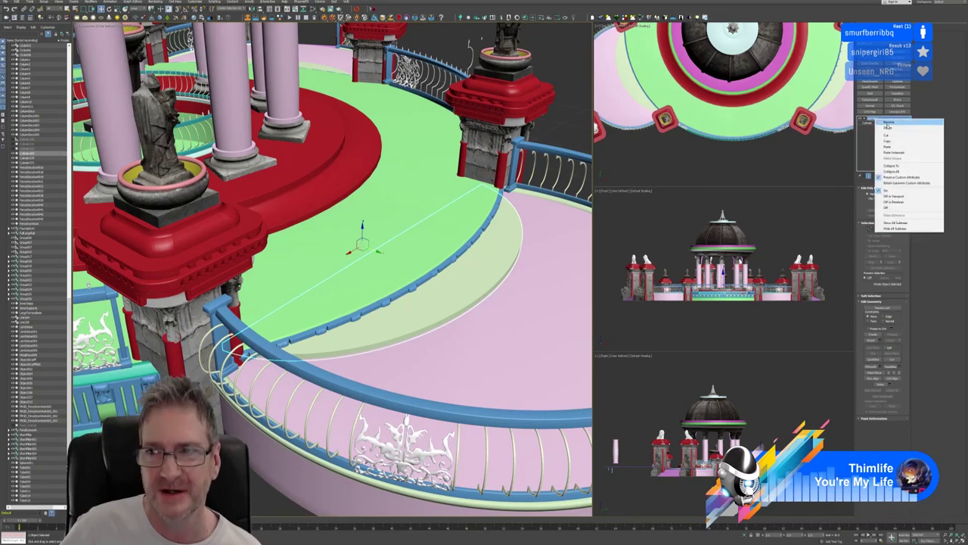
{"action": "left_click", "coordinate": [897, 148]}
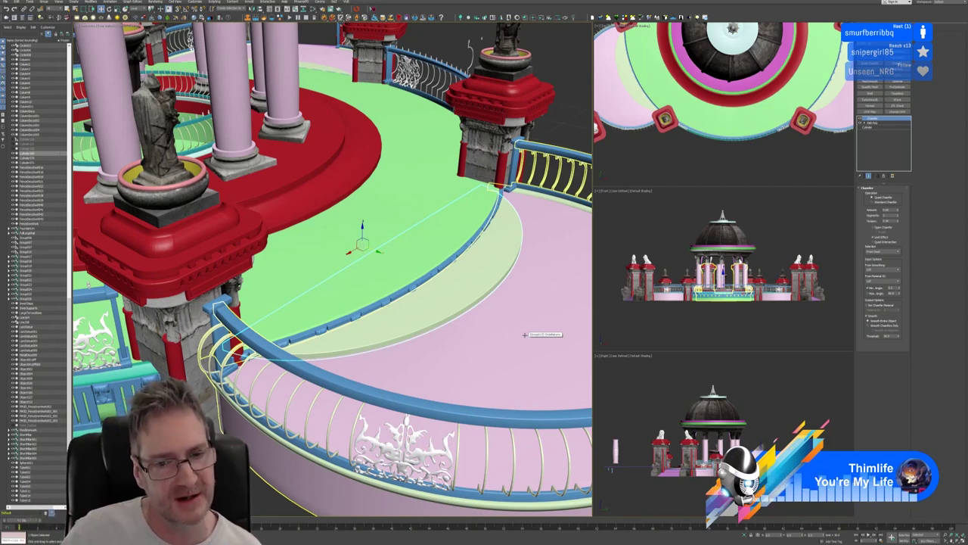
Check the modifier stacks of the crescent steps around the pavilion for the Chamfer modifier
{"action": "scroll", "coordinate": [471, 368], "scroll_direction": "down", "scroll_amount": 2}
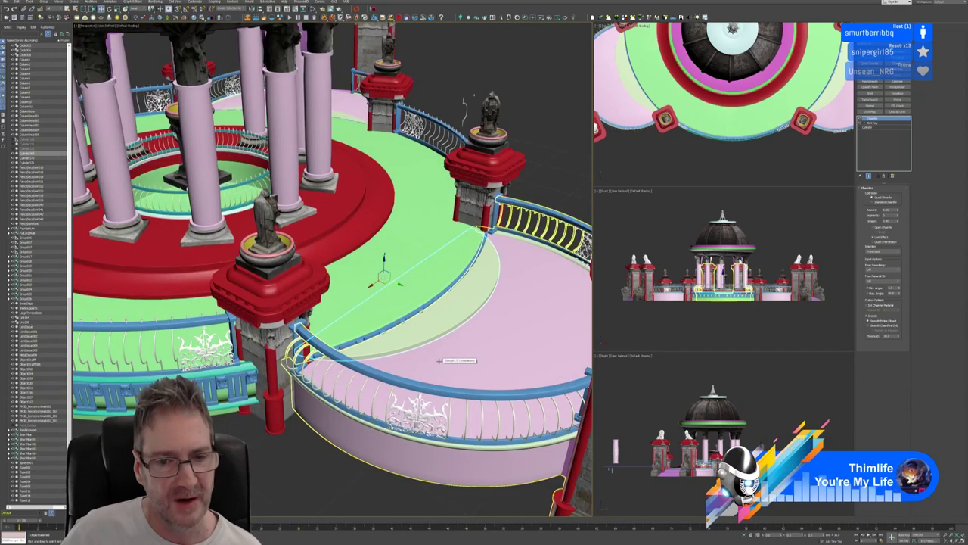
{"action": "scroll", "coordinate": [423, 365], "scroll_direction": "down", "scroll_amount": 4}
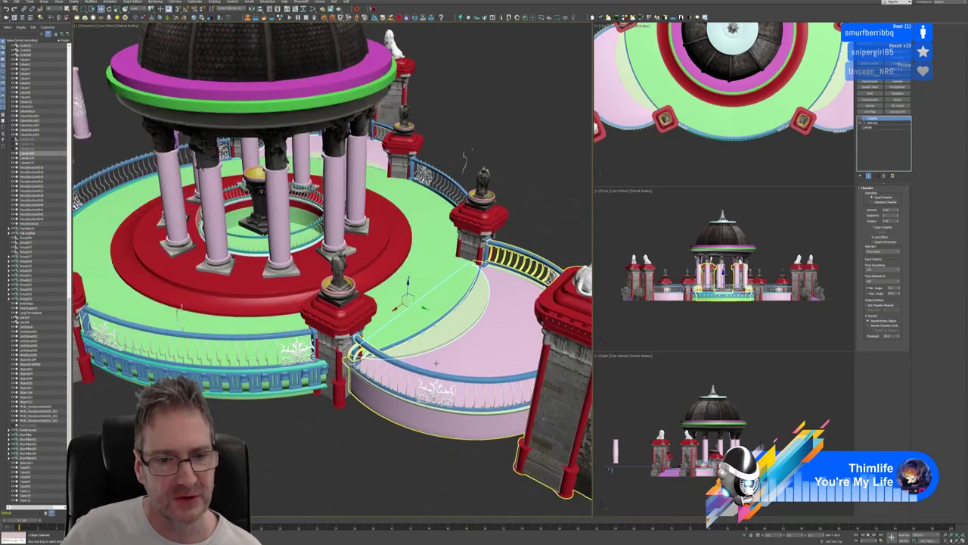
{"action": "scroll", "coordinate": [439, 367], "scroll_direction": "down", "scroll_amount": 1}
{"action": "left_click", "coordinate": [420, 397]}
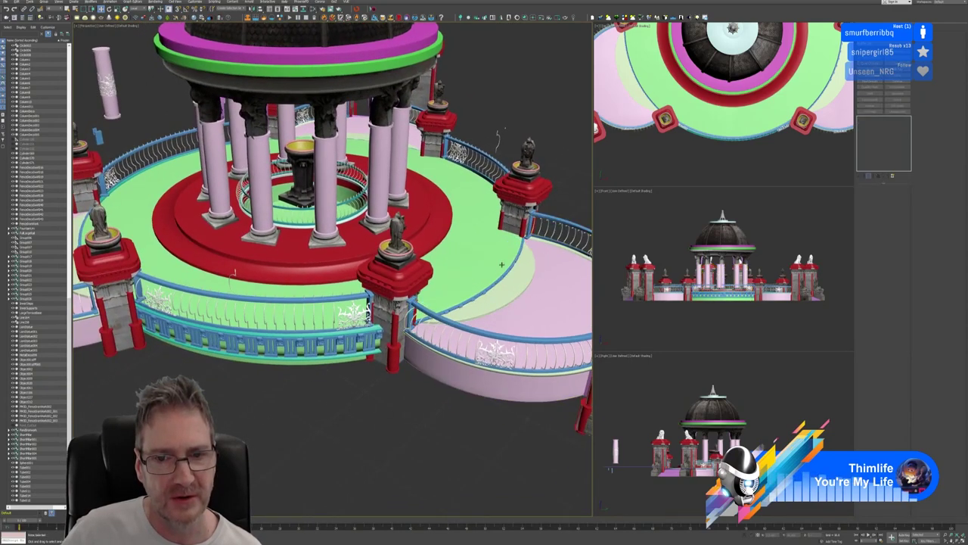
{"action": "scroll", "coordinate": [501, 265], "scroll_direction": "down", "scroll_amount": 3}
{"action": "middle_click_drag", "start_coordinate": [501, 265], "coordinate": [356, 257], "text": "alt"}
{"action": "scroll", "coordinate": [356, 256], "scroll_direction": "up", "scroll_amount": 5}
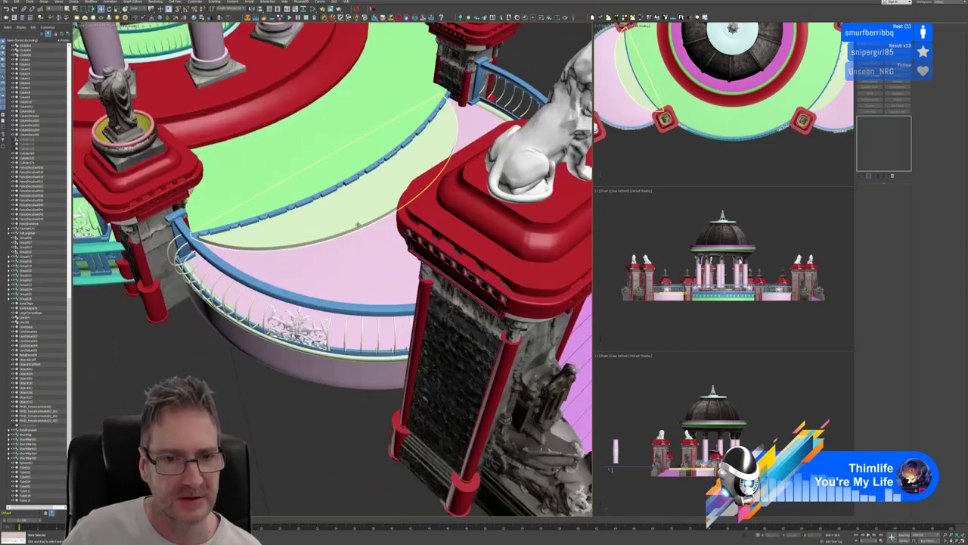
{"action": "left_click", "coordinate": [357, 224]}
{"action": "scroll", "coordinate": [317, 319], "scroll_direction": "down", "scroll_amount": 3}
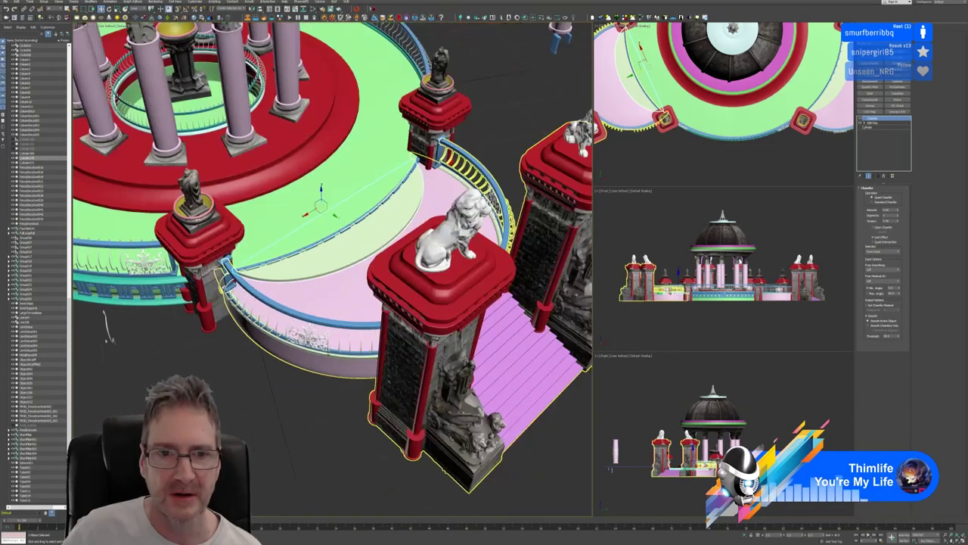
{"action": "middle_click_drag", "start_coordinate": [318, 319], "coordinate": [220, 325], "text": "alt"}
{"action": "middle_click_drag", "start_coordinate": [289, 52], "coordinate": [462, 212], "text": "alt"}
{"action": "left_click", "coordinate": [467, 218]}
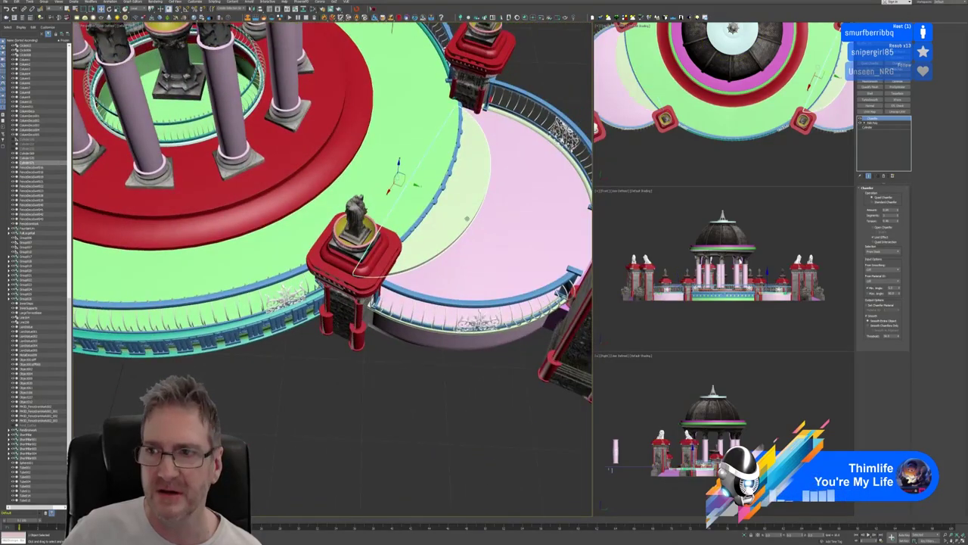
{"action": "left_click", "coordinate": [377, 414]}
Select the upper ring above the ornament on the spare column and add a Chamfer modifier to it
{"action": "middle_click_drag", "start_coordinate": [330, 387], "coordinate": [326, 368], "text": "alt"}
{"action": "scroll", "coordinate": [365, 371], "scroll_direction": "down", "scroll_amount": 3}
{"action": "scroll", "coordinate": [364, 371], "scroll_direction": "down", "scroll_amount": 5}
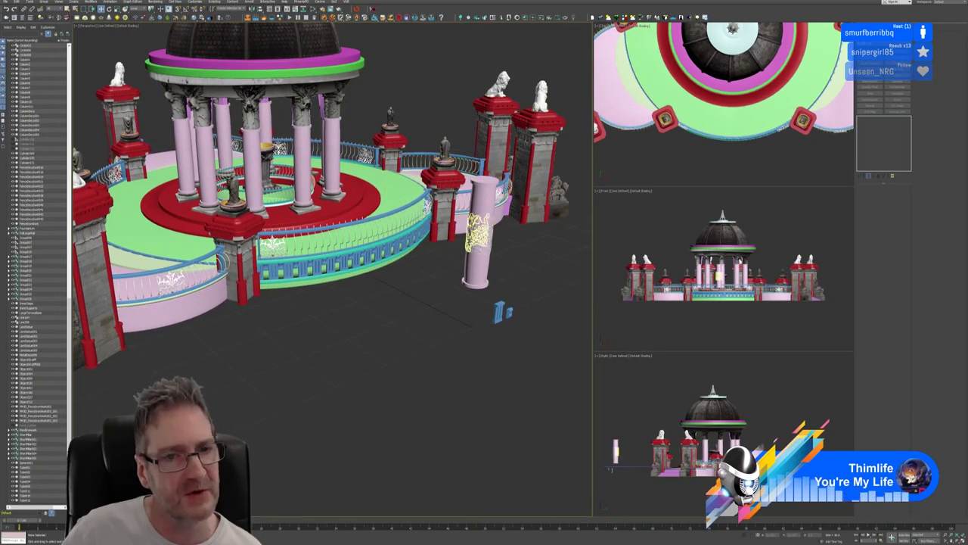
{"action": "left_click", "coordinate": [478, 229]}
{"action": "scroll", "coordinate": [478, 228], "scroll_direction": "up", "scroll_amount": 5}
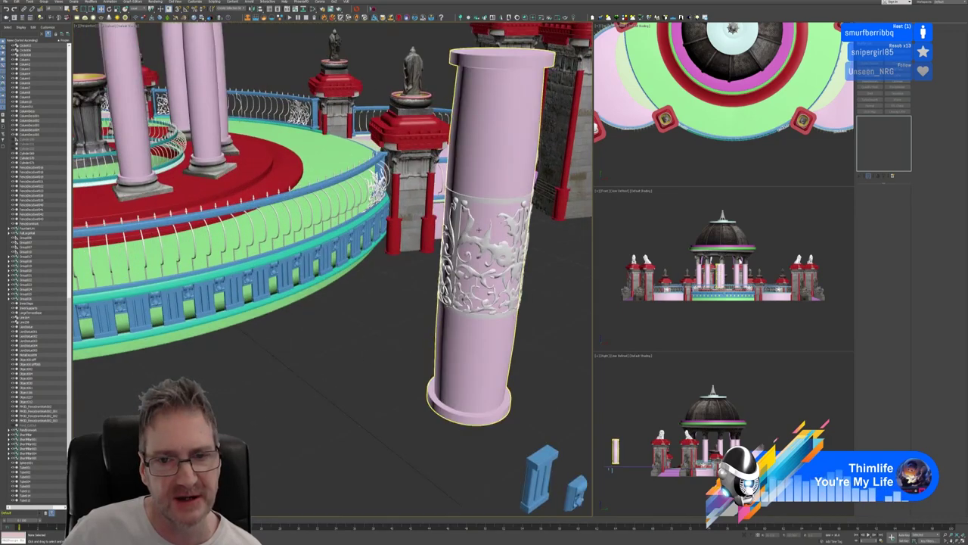
{"action": "scroll", "coordinate": [479, 228], "scroll_direction": "up", "scroll_amount": 3}
{"action": "left_click", "coordinate": [469, 184]}
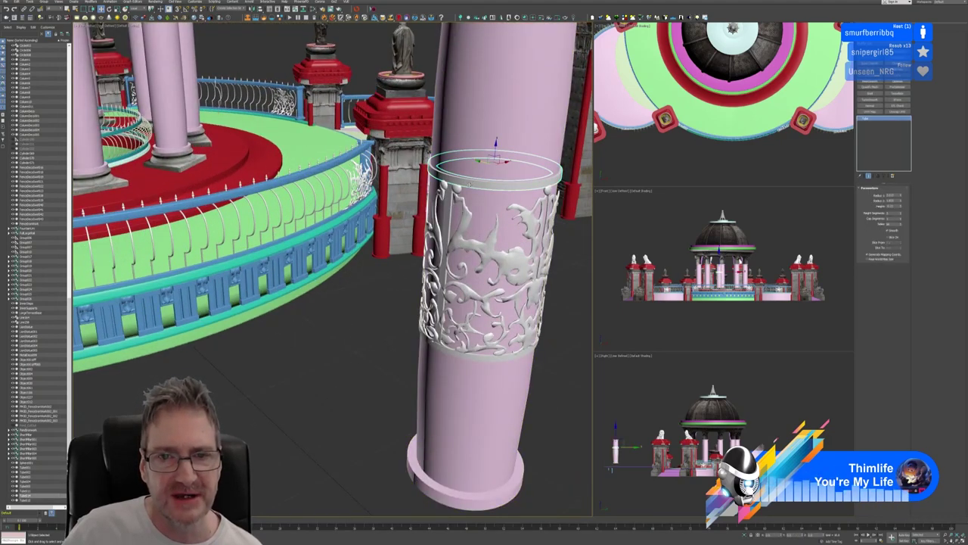
{"action": "scroll", "coordinate": [469, 184], "scroll_direction": "up", "scroll_amount": 3}
{"action": "middle_click_drag", "start_coordinate": [469, 184], "coordinate": [391, 197]}
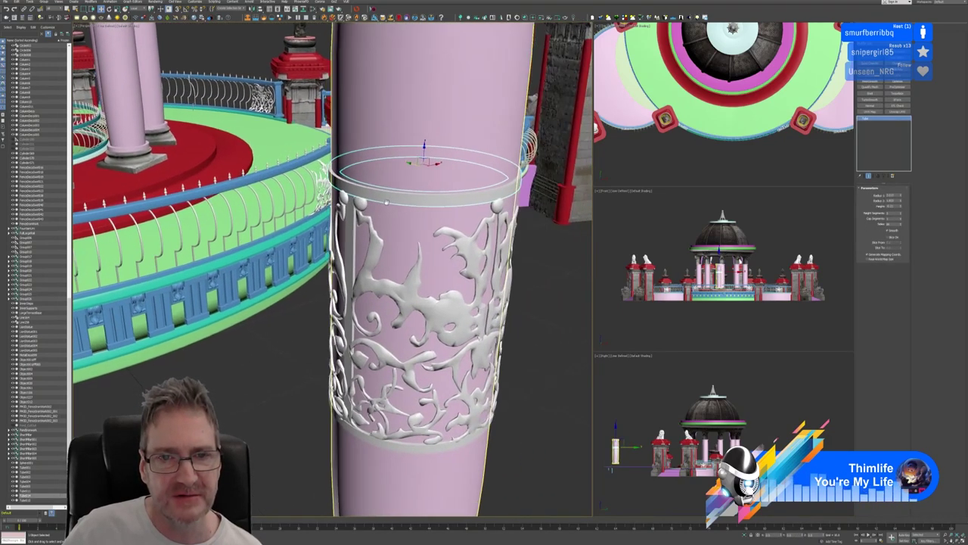
{"action": "left_click", "coordinate": [899, 99]}
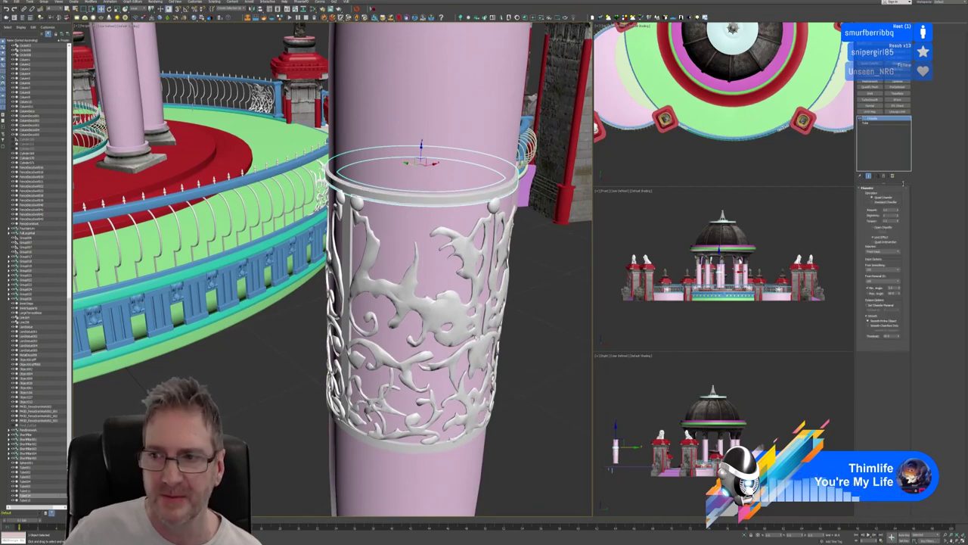
Adjust the Chamfer amount and tension to slightly round the upper ring's edges, and copy the modifier
{"action": "left_click_drag", "start_coordinate": [898, 211], "coordinate": [905, 214]}
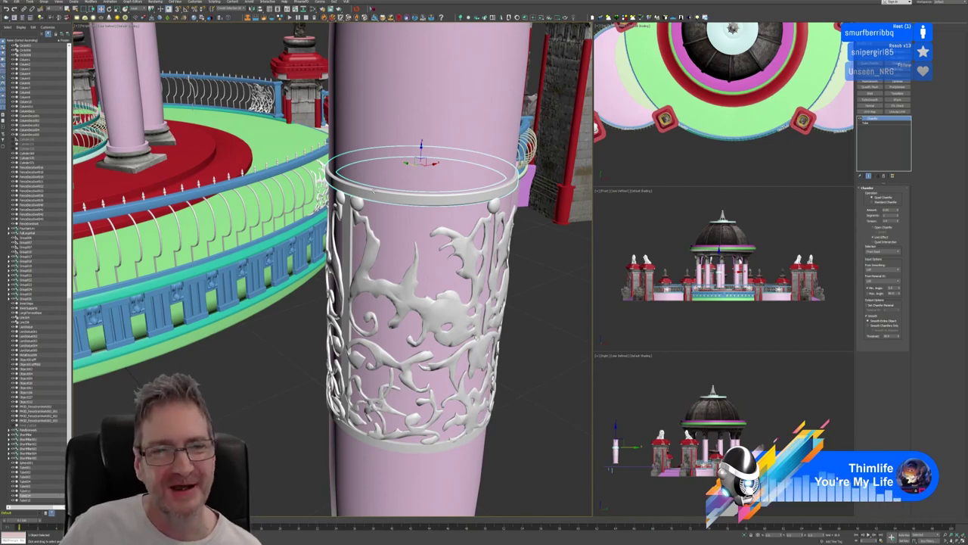
{"action": "scroll", "coordinate": [355, 194], "scroll_direction": "up", "scroll_amount": 2}
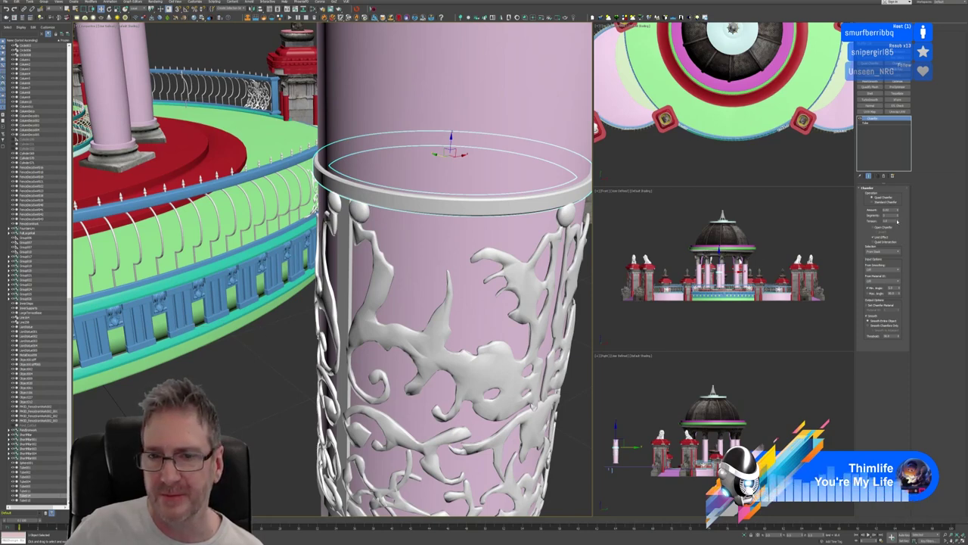
{"action": "left_click_drag", "start_coordinate": [898, 222], "coordinate": [898, 226]}
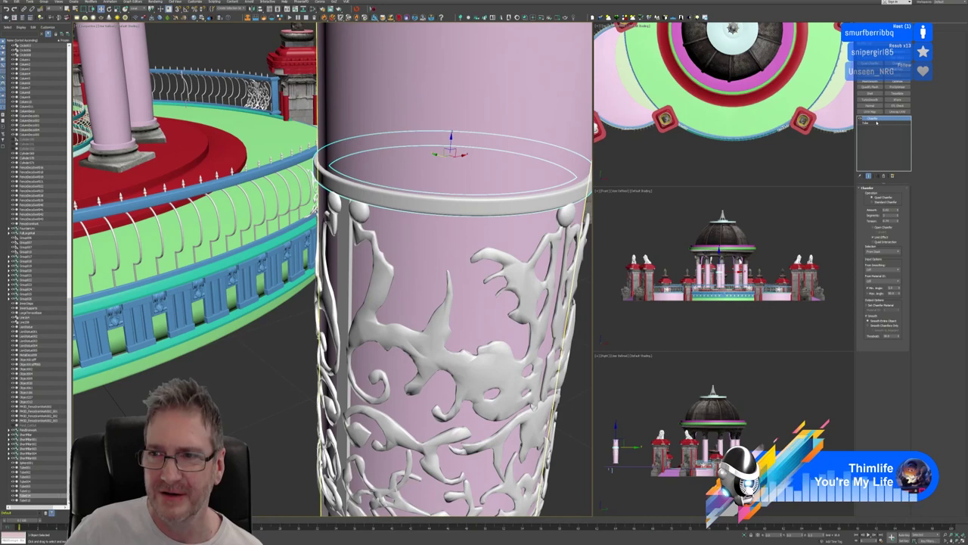
{"action": "right_click", "coordinate": [876, 119]}
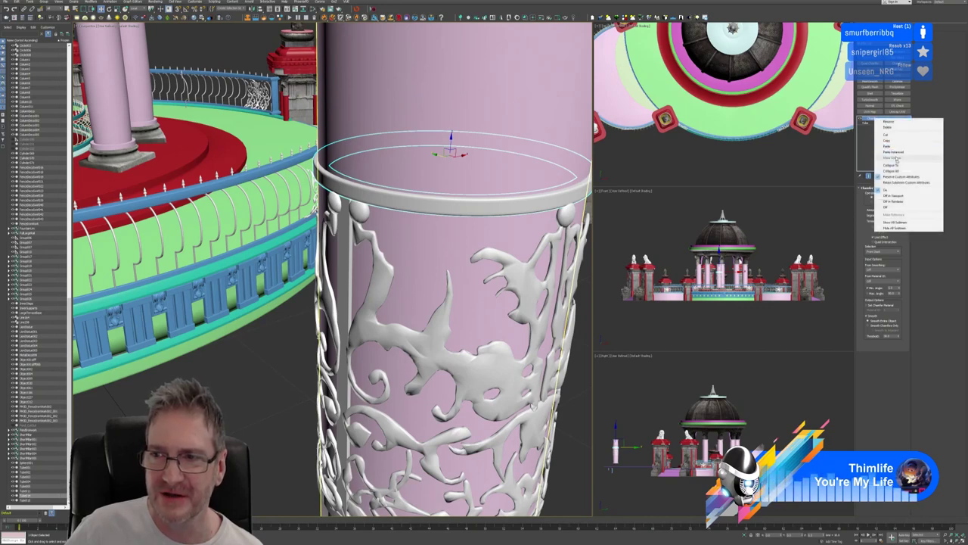
{"action": "left_click", "coordinate": [893, 143]}
Paste the copied Chamfer modifier onto the lower ring beneath the column's ornament
{"action": "middle_click_drag", "start_coordinate": [422, 485], "coordinate": [402, 386]}
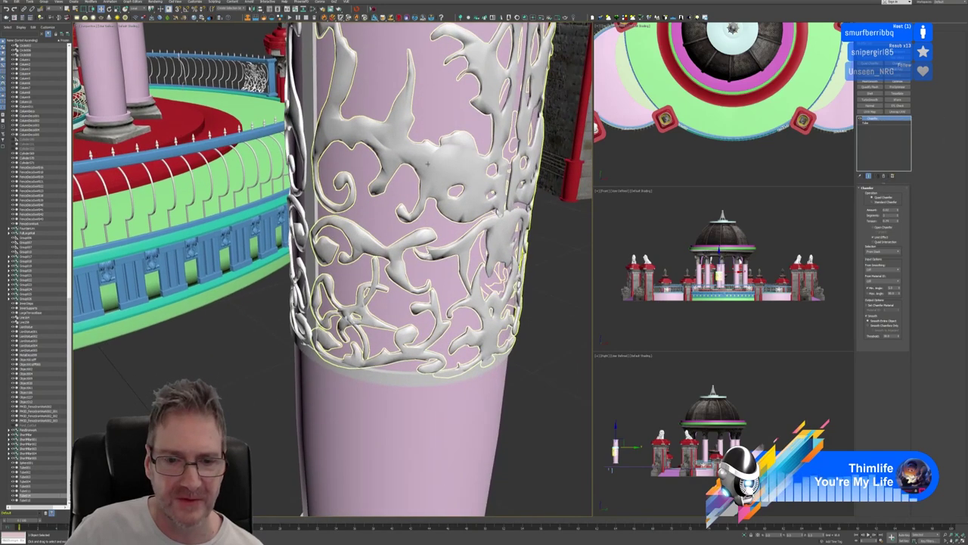
{"action": "left_click", "coordinate": [394, 341]}
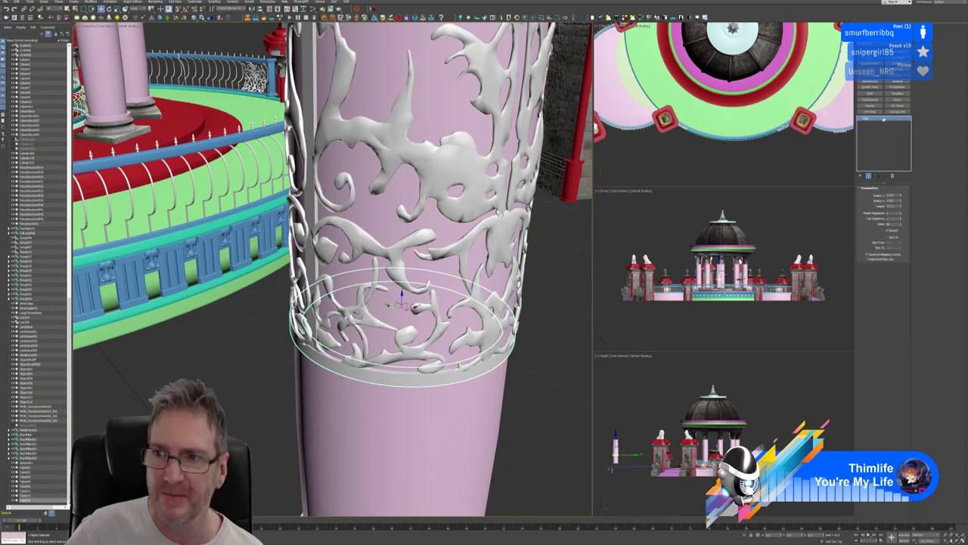
{"action": "right_click", "coordinate": [884, 120]}
{"action": "left_click", "coordinate": [899, 150]}
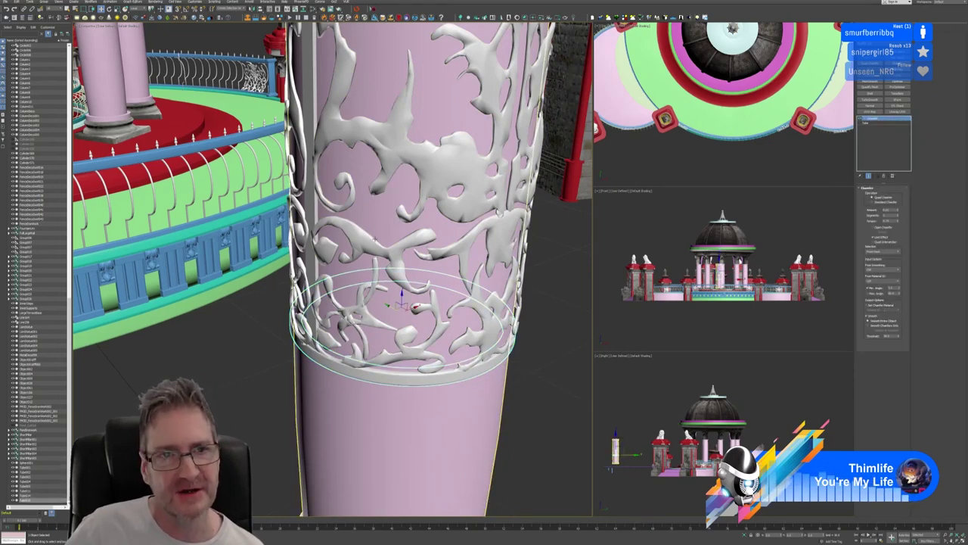
Paste the copied Chamfer modifier onto the vertical strip between the two ornament rings
{"action": "middle_click_drag", "start_coordinate": [377, 264], "coordinate": [391, 365]}
{"action": "left_click", "coordinate": [324, 185]}
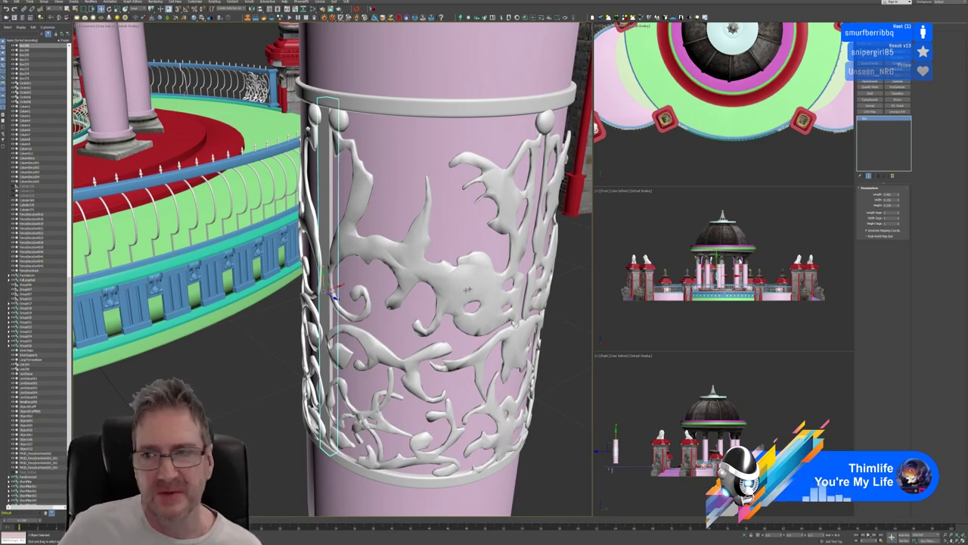
{"action": "right_click", "coordinate": [876, 118]}
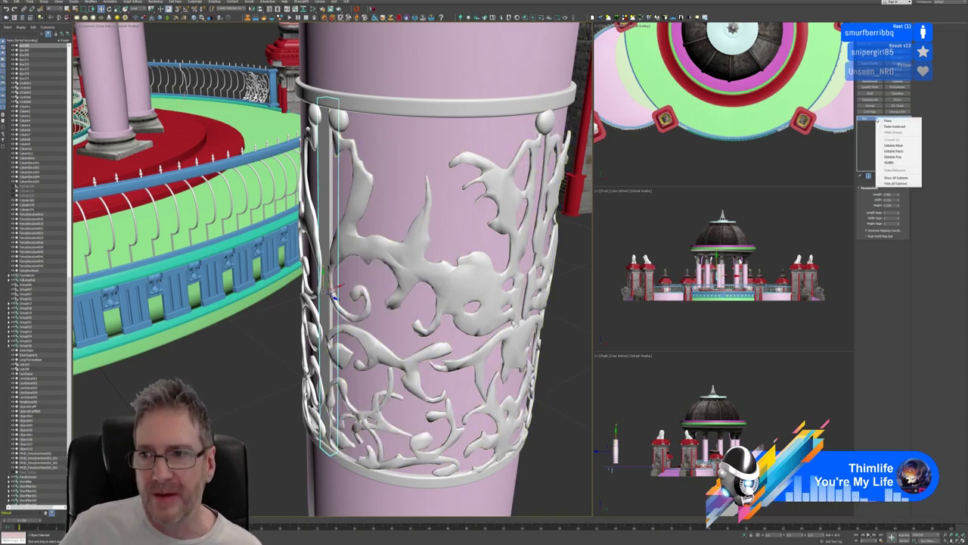
{"action": "left_click", "coordinate": [884, 120]}
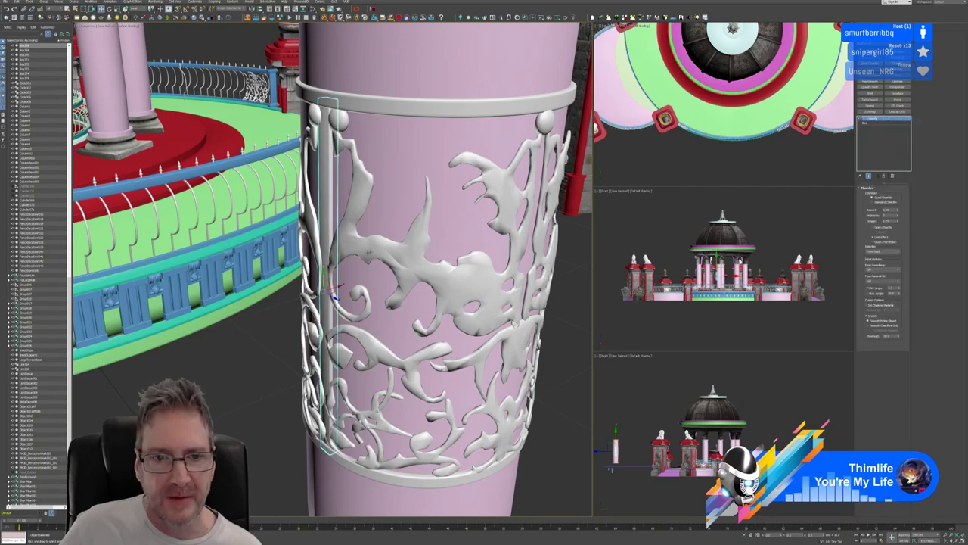
Paste the copied Chamfer modifier onto the second vertical strip on the other side of the ornament band
{"action": "scroll", "coordinate": [378, 204], "scroll_direction": "down", "scroll_amount": 2}
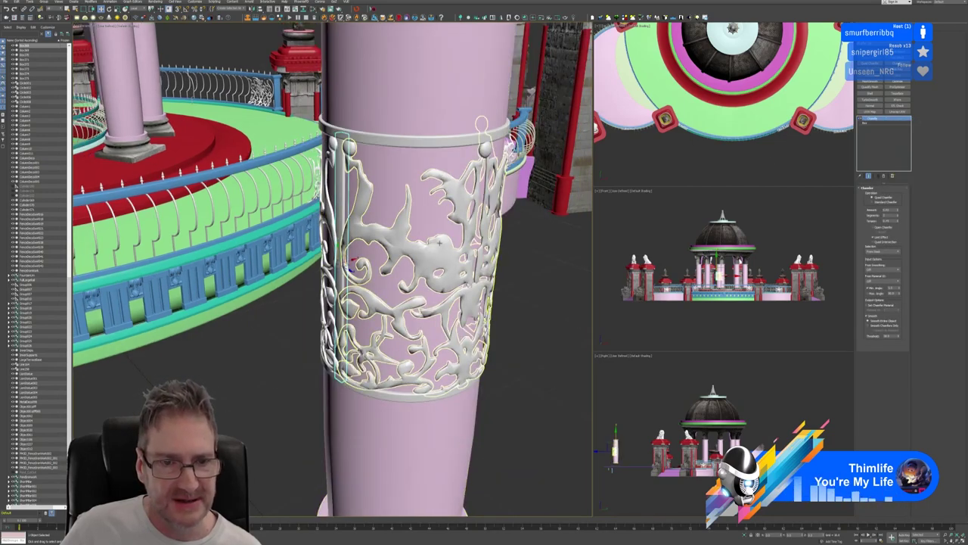
{"action": "middle_click_drag", "start_coordinate": [462, 213], "coordinate": [393, 226], "text": "alt"}
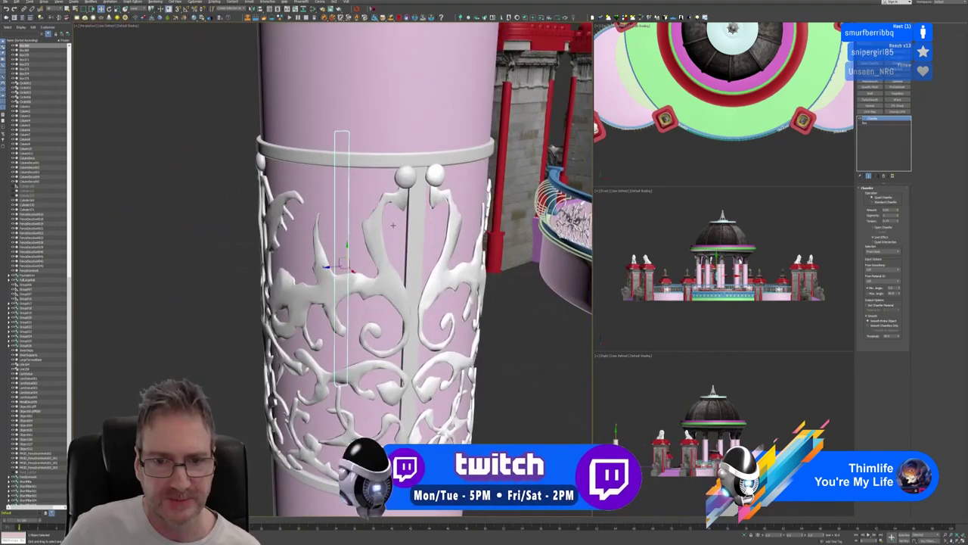
{"action": "left_click", "coordinate": [416, 215]}
{"action": "right_click", "coordinate": [868, 121]}
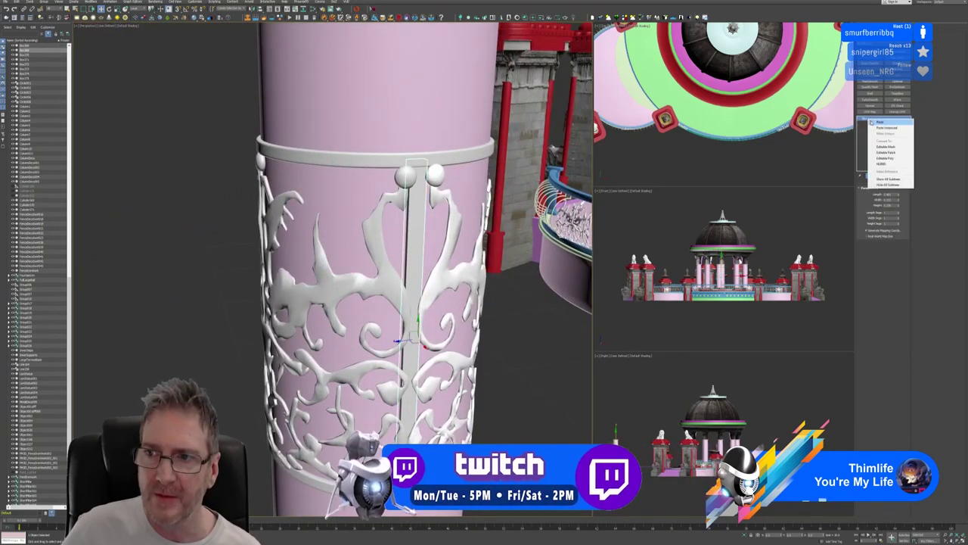
{"action": "left_click", "coordinate": [880, 139]}
Delete the plain spare column shaft, leaving only its ornament band and rings
{"action": "scroll", "coordinate": [426, 305], "scroll_direction": "down", "scroll_amount": 2}
{"action": "scroll", "coordinate": [427, 304], "scroll_direction": "down", "scroll_amount": 3}
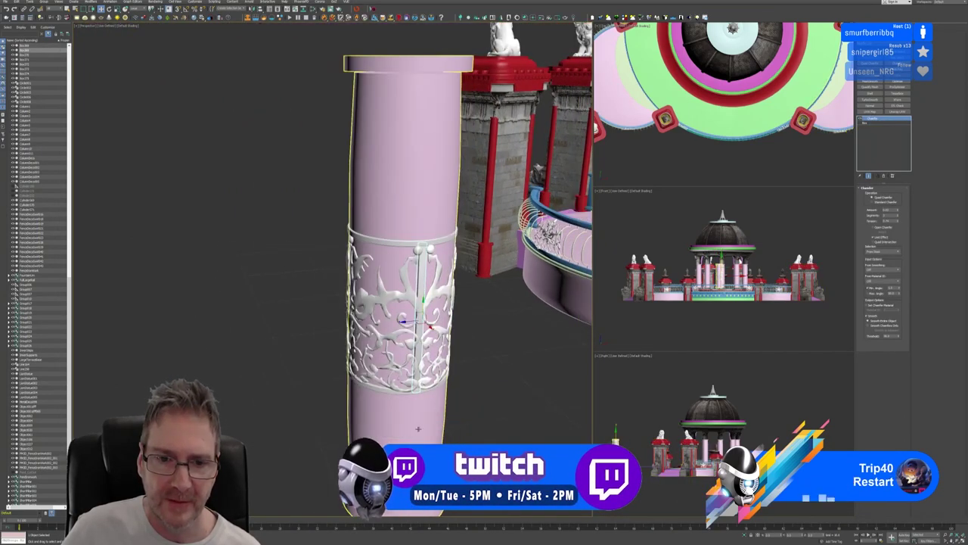
{"action": "middle_click_drag", "start_coordinate": [469, 356], "coordinate": [477, 338], "text": "alt"}
{"action": "scroll", "coordinate": [529, 356], "scroll_direction": "down", "scroll_amount": 3}
{"action": "left_click", "coordinate": [402, 428]}
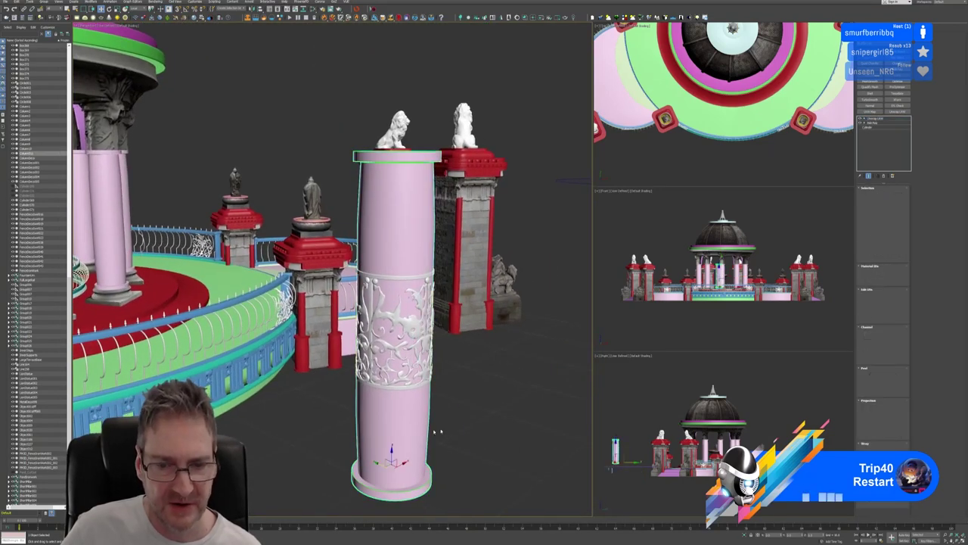
{"action": "key", "text": "Delete"}
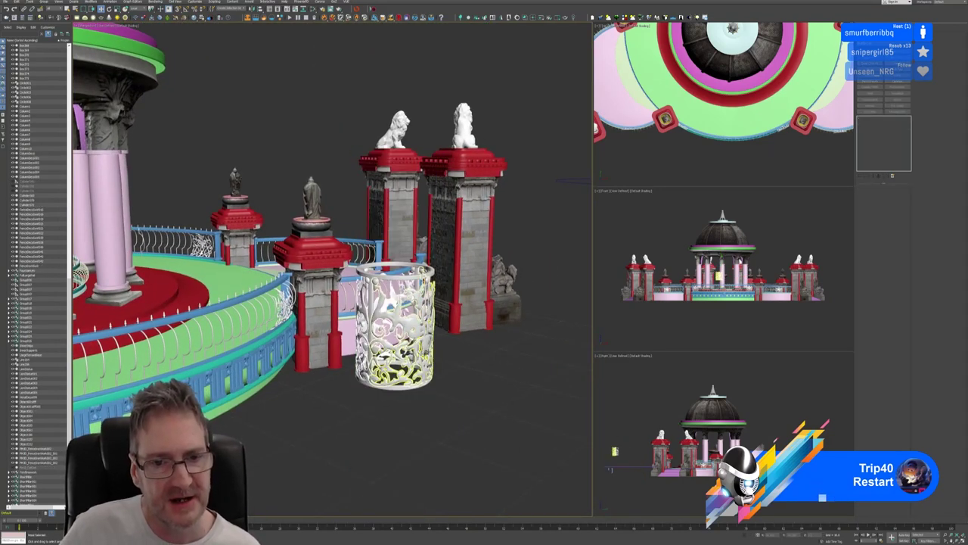
Attach the other ornament half and both the upper and lower rings to the selected ornament mesh
{"action": "middle_click_drag", "start_coordinate": [458, 362], "coordinate": [419, 321], "text": "alt"}
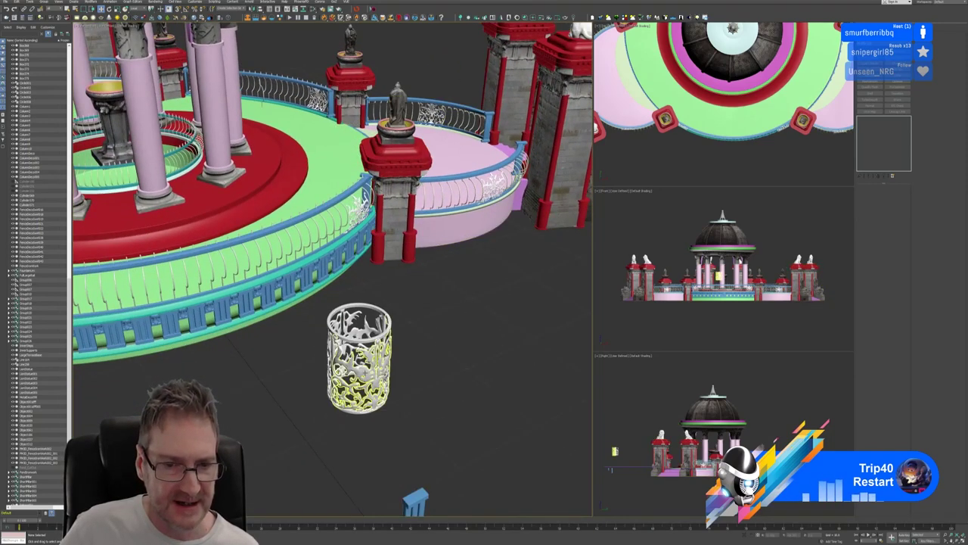
{"action": "left_click", "coordinate": [378, 362]}
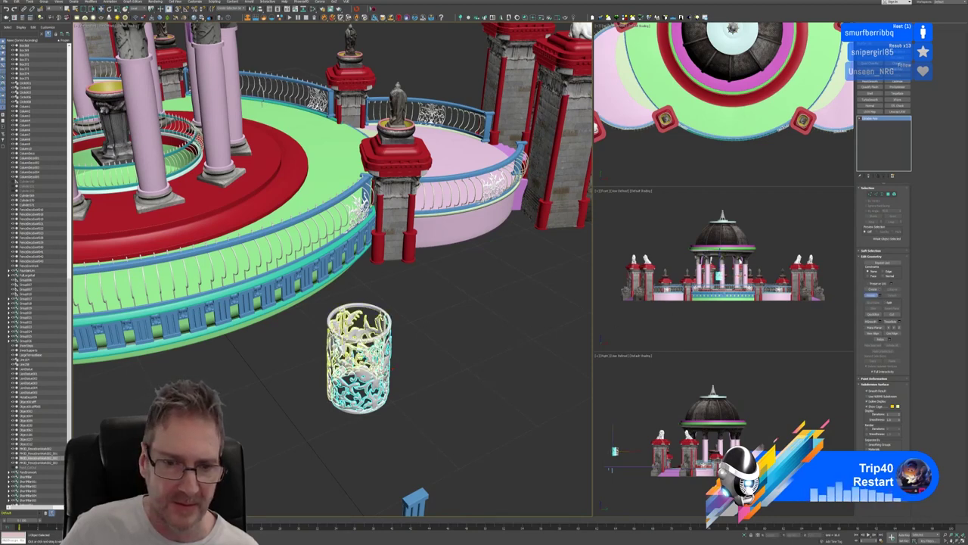
{"action": "left_click", "coordinate": [513, 265]}
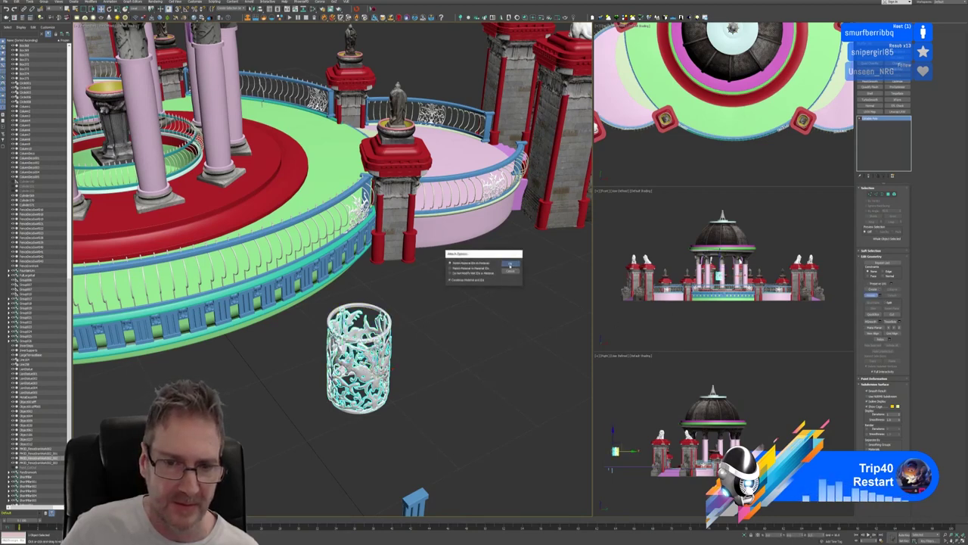
{"action": "left_click", "coordinate": [383, 333]}
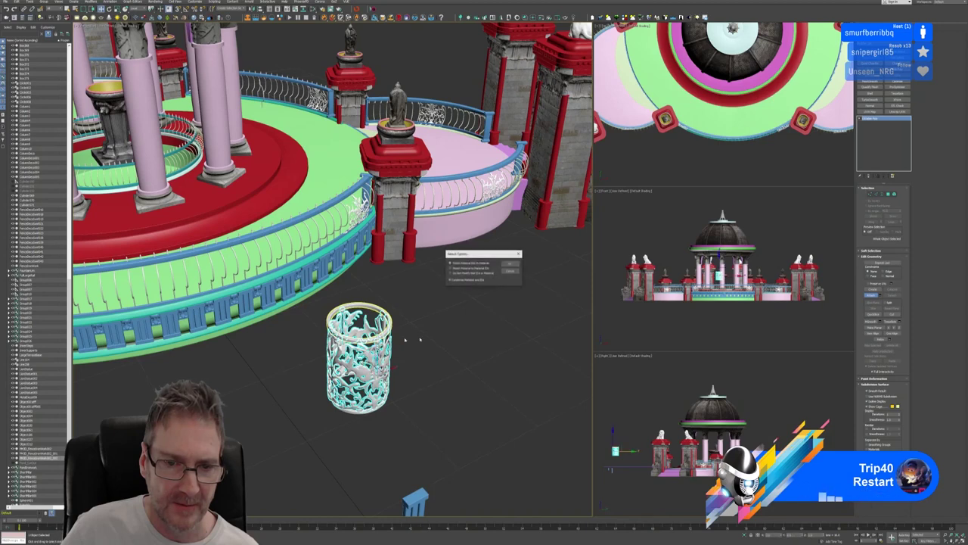
{"action": "left_click", "coordinate": [512, 267]}
{"action": "left_click", "coordinate": [374, 369]}
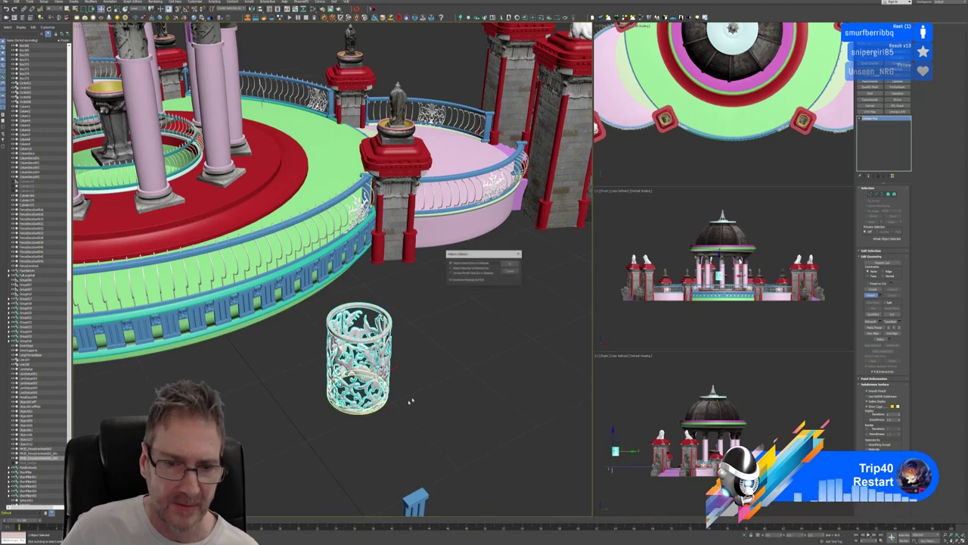
{"action": "left_click", "coordinate": [508, 265]}
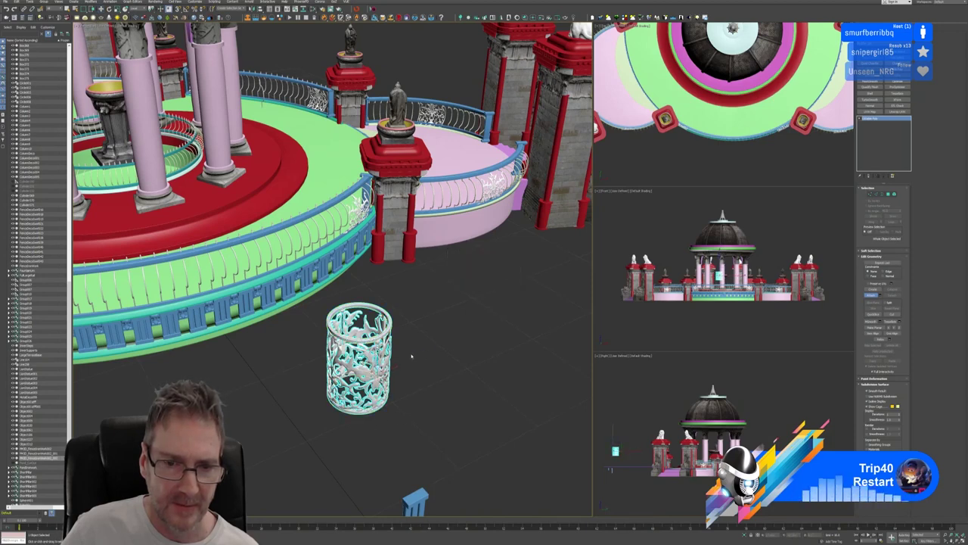
Attach the vertical strips on both sides of the band to the ornament mesh, accepting the attach options
{"action": "middle_click_drag", "start_coordinate": [412, 355], "coordinate": [492, 356], "text": "alt"}
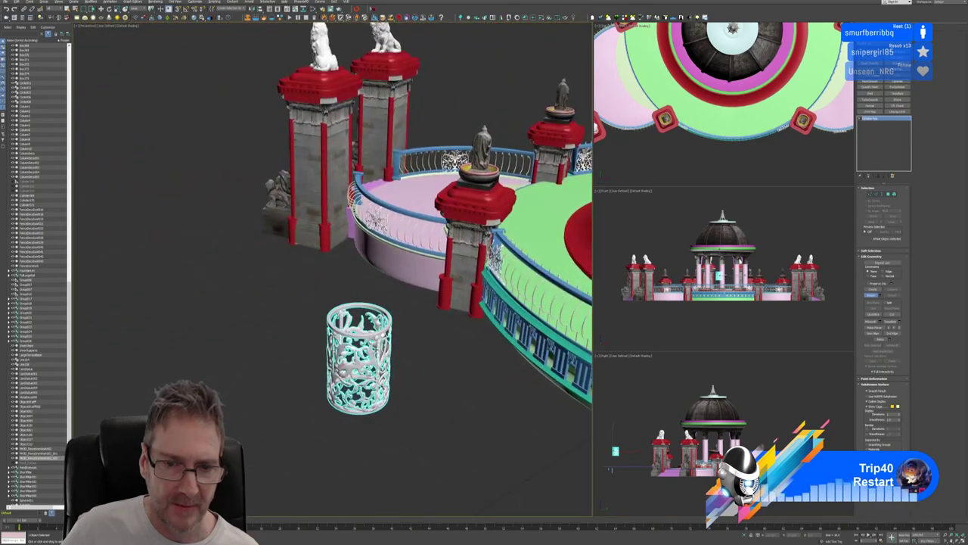
{"action": "left_click", "coordinate": [378, 345]}
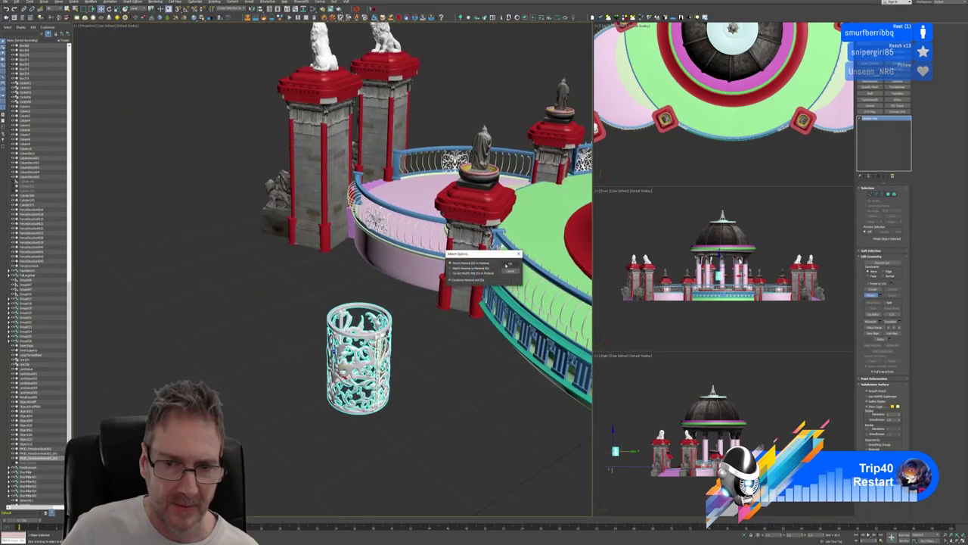
{"action": "left_click", "coordinate": [508, 265]}
{"action": "middle_click_drag", "start_coordinate": [249, 331], "coordinate": [325, 326], "text": "alt"}
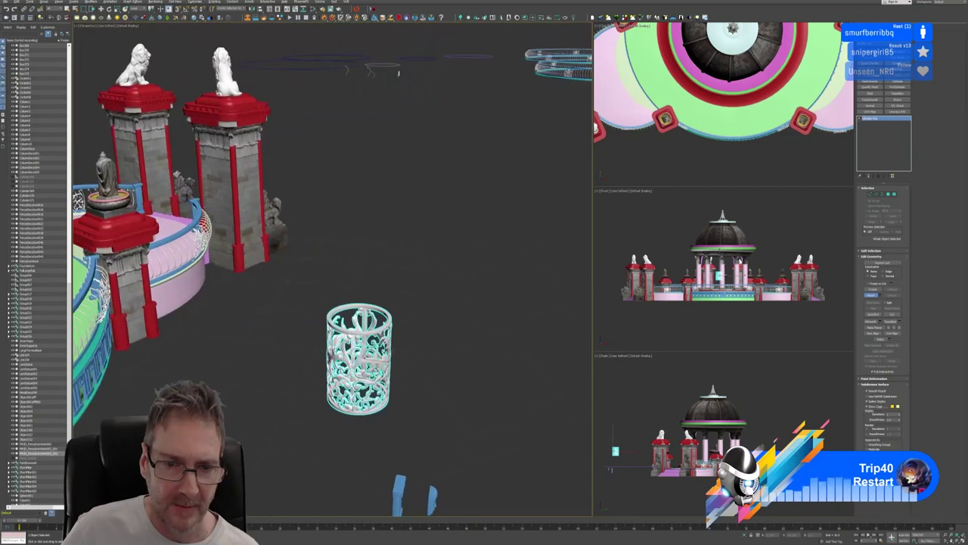
{"action": "left_click", "coordinate": [377, 353]}
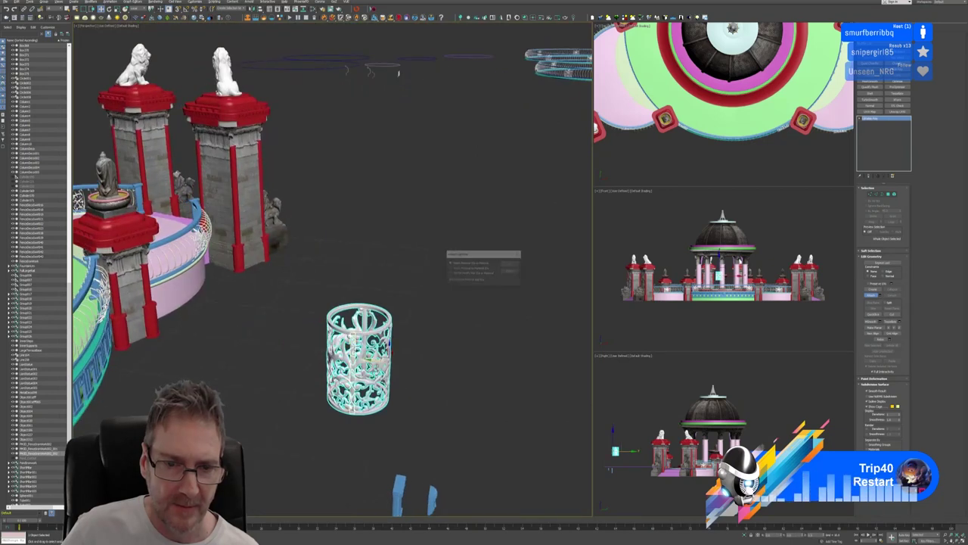
Finish attaching the ornament pieces into a single lattice cylinder and rename the object Column_Deco
{"action": "left_click", "coordinate": [509, 265]}
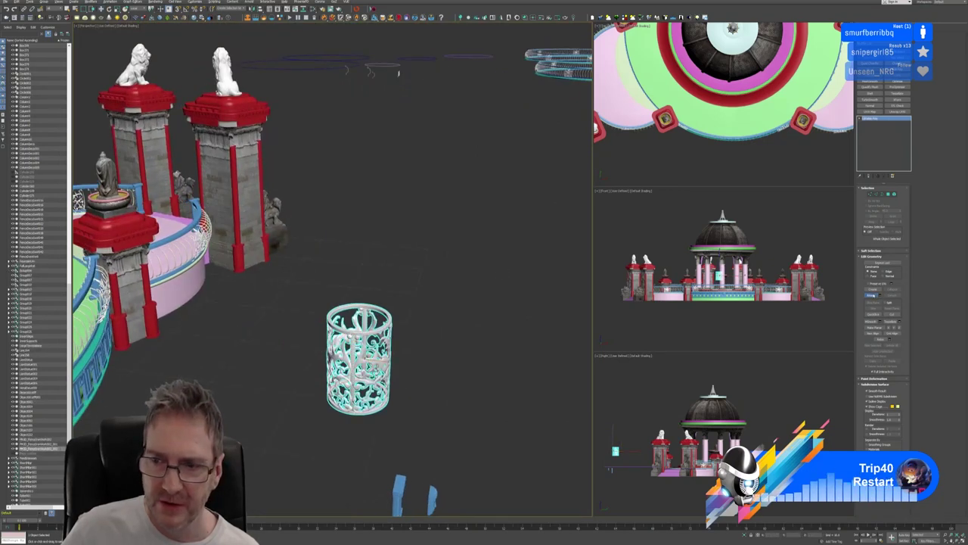
{"action": "left_click", "coordinate": [874, 296]}
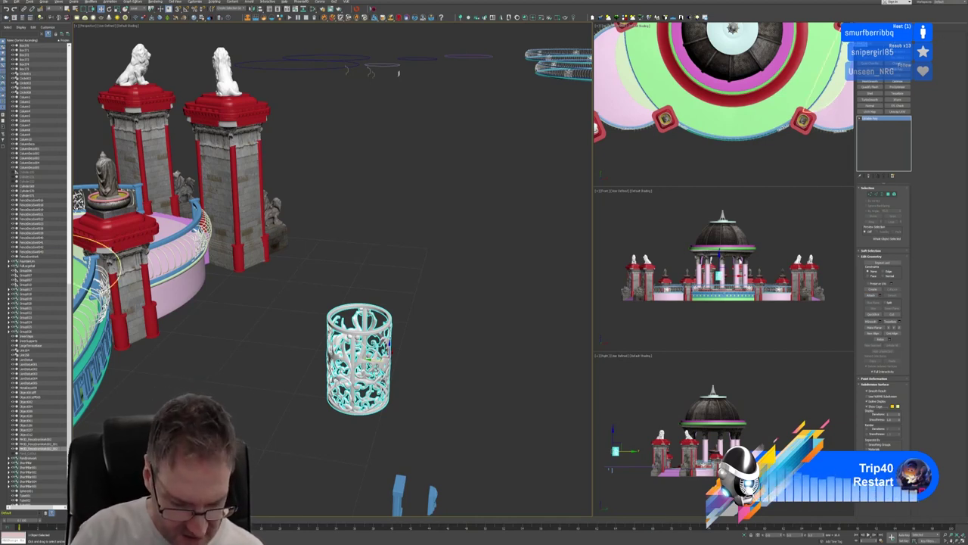
{"action": "type", "text": "Debris_Mesh"}
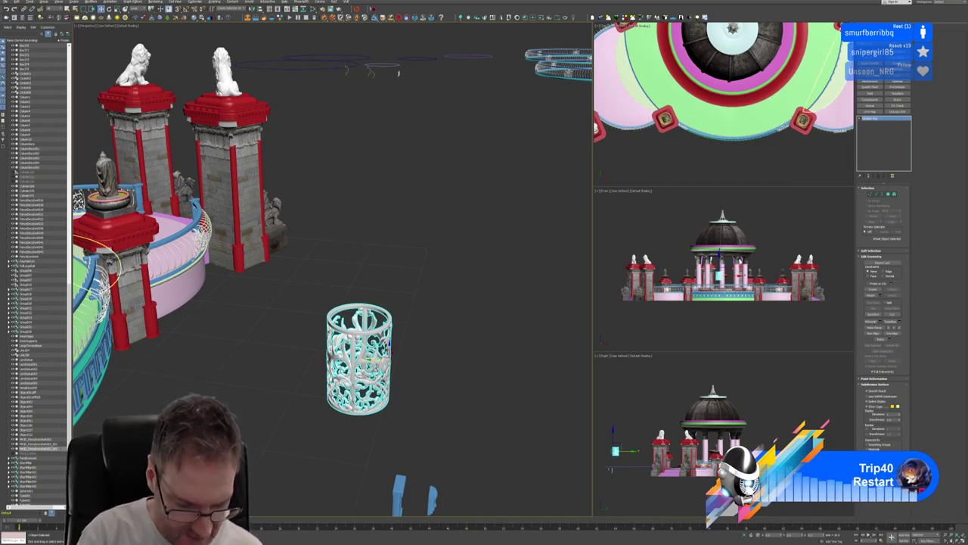
{"action": "key", "text": "Return"}
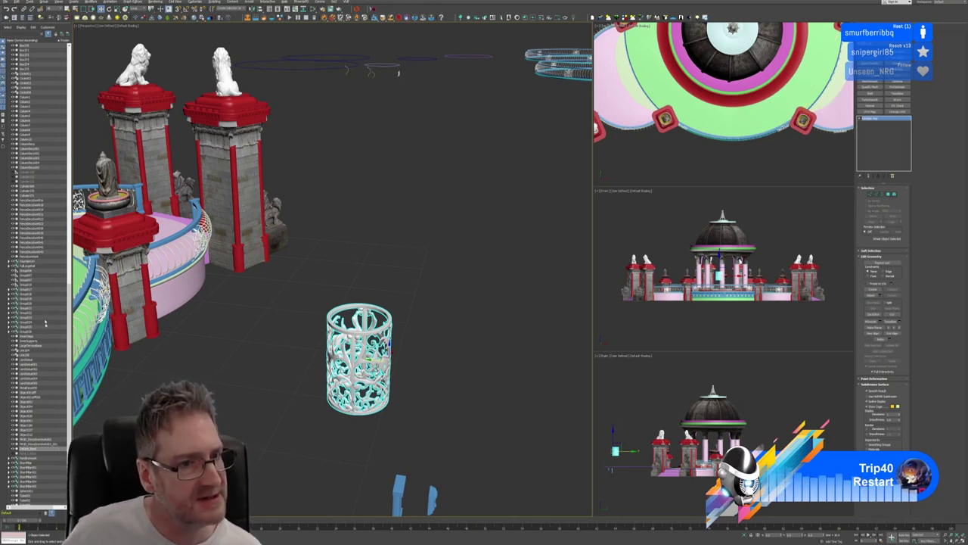
Center the lattice cylinder's pivot on the object itself
{"action": "middle_click_drag", "start_coordinate": [401, 219], "coordinate": [378, 261], "text": "alt"}
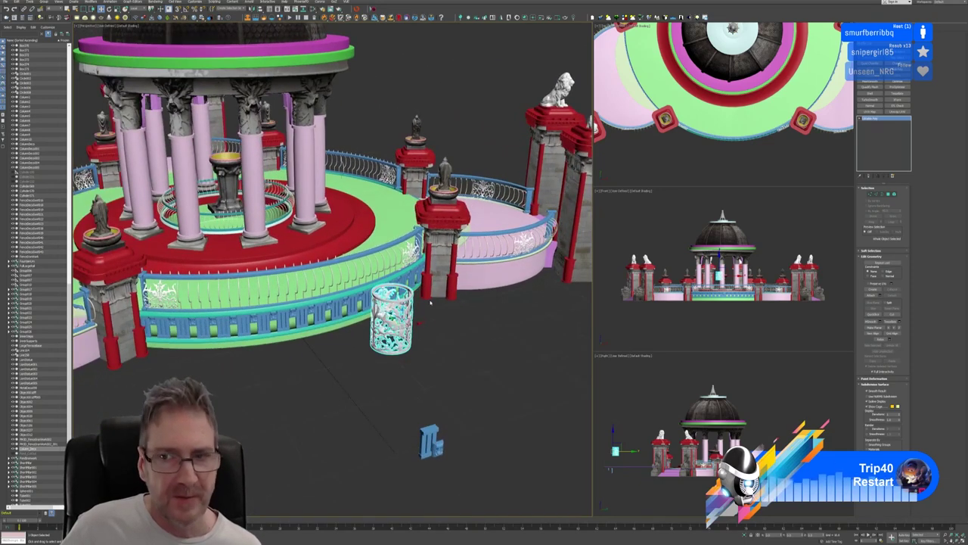
{"action": "middle_click_drag", "start_coordinate": [430, 302], "coordinate": [425, 384], "text": "alt"}
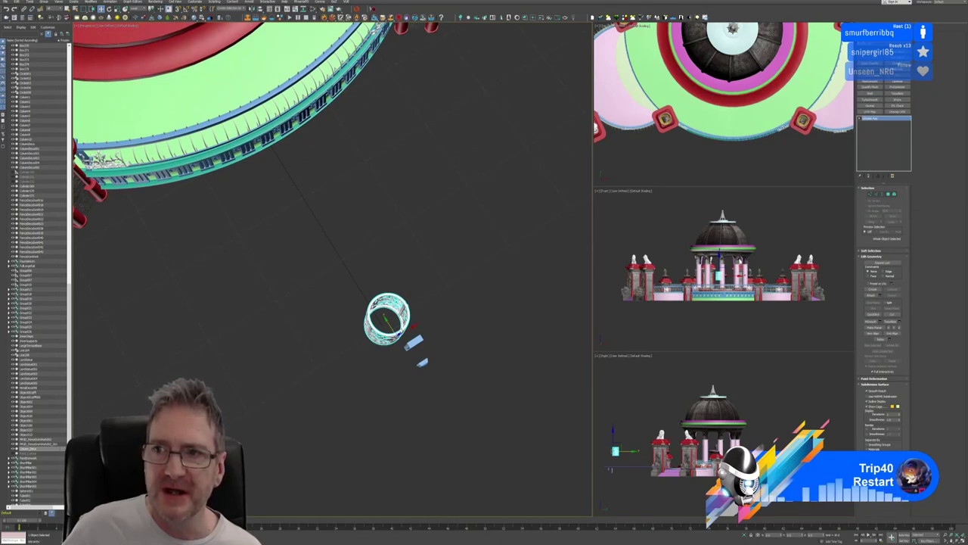
{"action": "left_click", "coordinate": [878, 28]}
{"action": "left_click", "coordinate": [883, 91]}
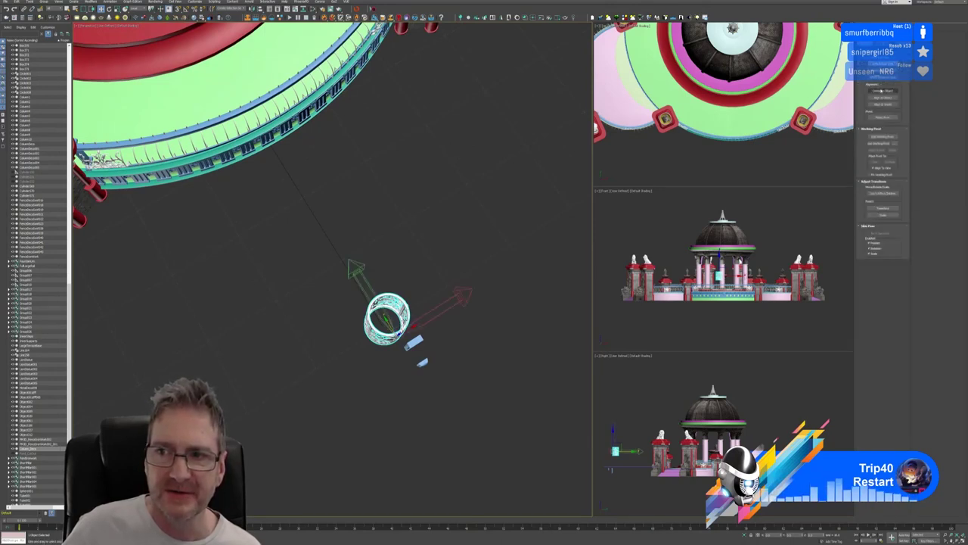
{"action": "left_click", "coordinate": [883, 63]}
{"action": "left_click", "coordinate": [869, 27]}
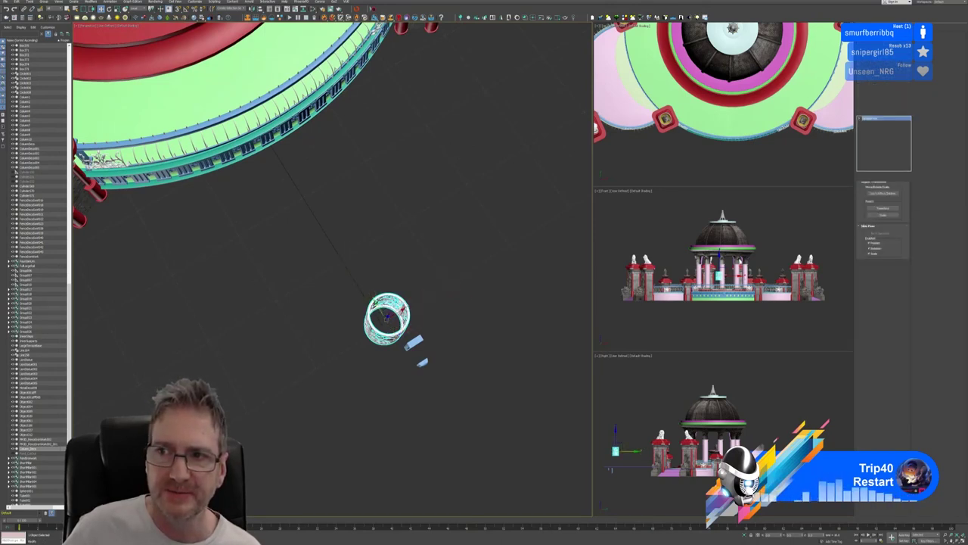
Move the lattice cylinder from open ground to just in front of the temple's front column
{"action": "middle_click_drag", "start_coordinate": [414, 219], "coordinate": [461, 375]}
{"action": "left_click_drag", "start_coordinate": [442, 350], "coordinate": [275, 82]}
{"action": "middle_click_drag", "start_coordinate": [315, 102], "coordinate": [277, 35], "text": "alt"}
Select the lattice cylinder together with all ten temple column shafts, isolate them, and clear the selection
{"action": "left_click", "coordinate": [294, 67], "text": "ctrl"}
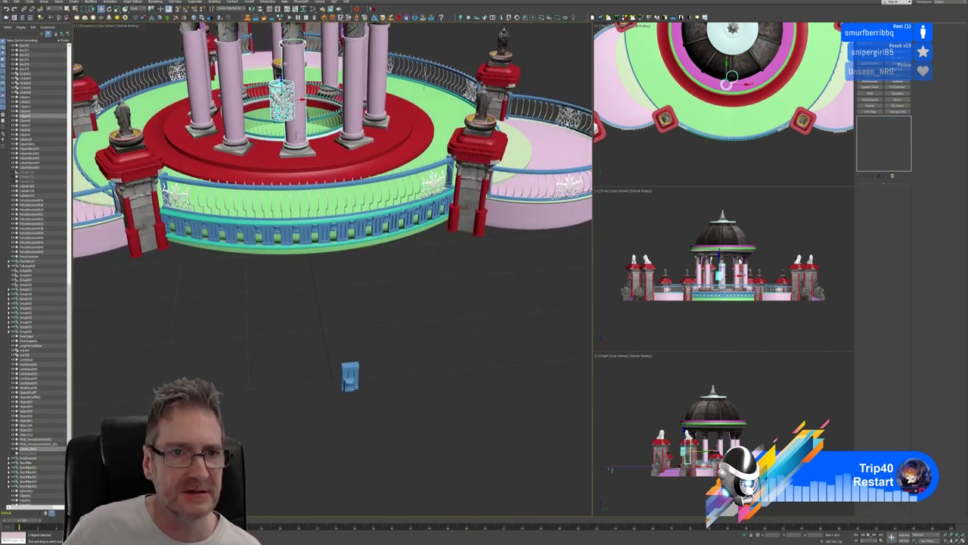
{"action": "left_click", "coordinate": [319, 78], "text": "ctrl"}
{"action": "left_click", "coordinate": [385, 302]}
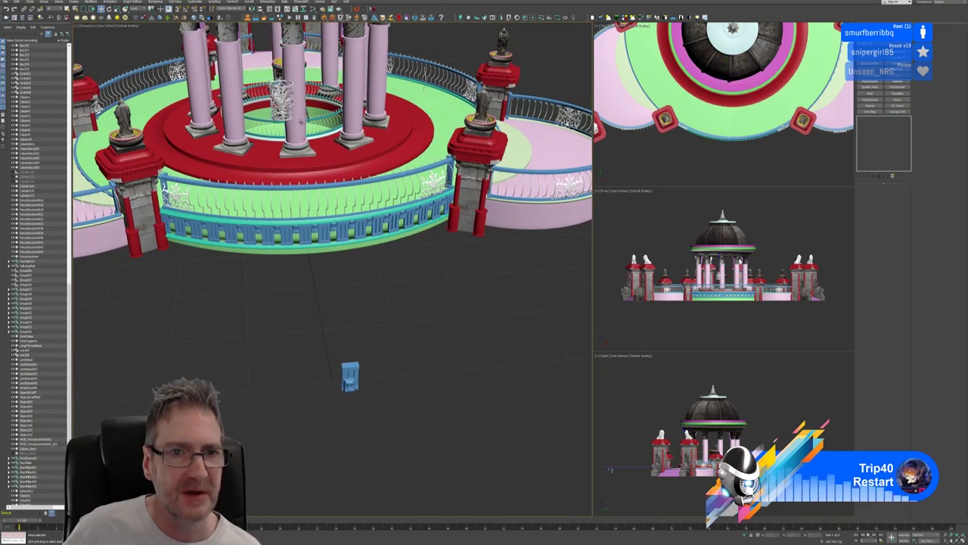
{"action": "left_click", "coordinate": [286, 106]}
{"action": "left_click", "coordinate": [300, 68], "text": "ctrl"}
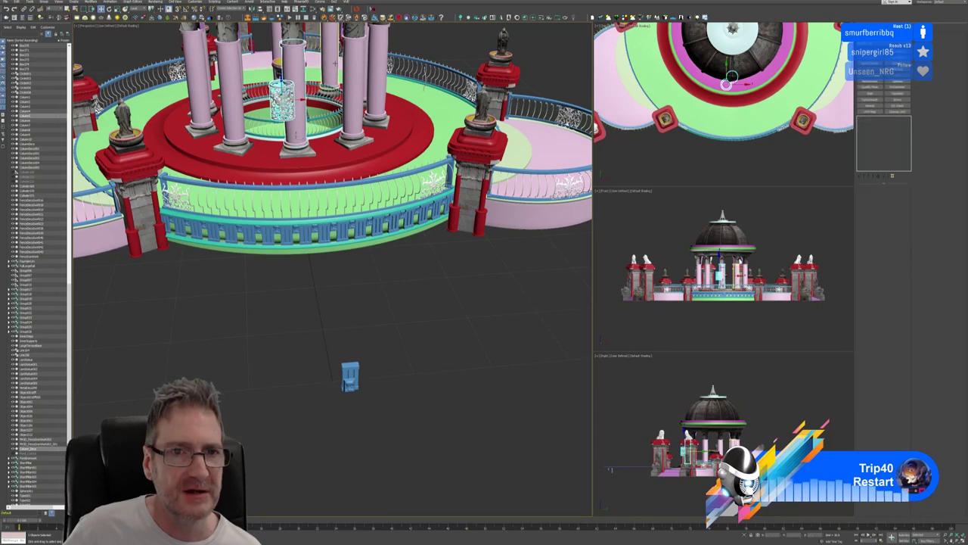
{"action": "left_click", "coordinate": [352, 65], "text": "ctrl"}
{"action": "left_click", "coordinate": [230, 75], "text": "ctrl"}
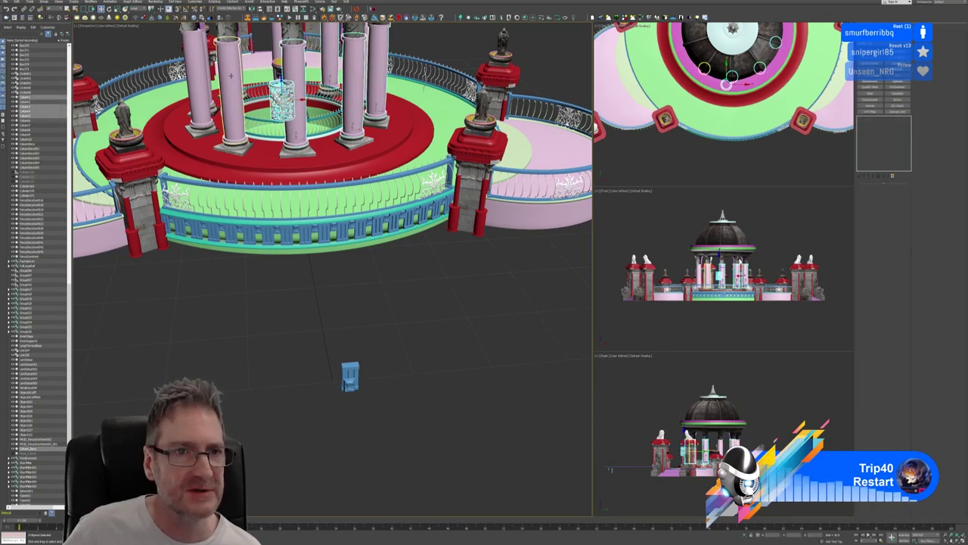
{"action": "left_click", "coordinate": [198, 73], "text": "ctrl"}
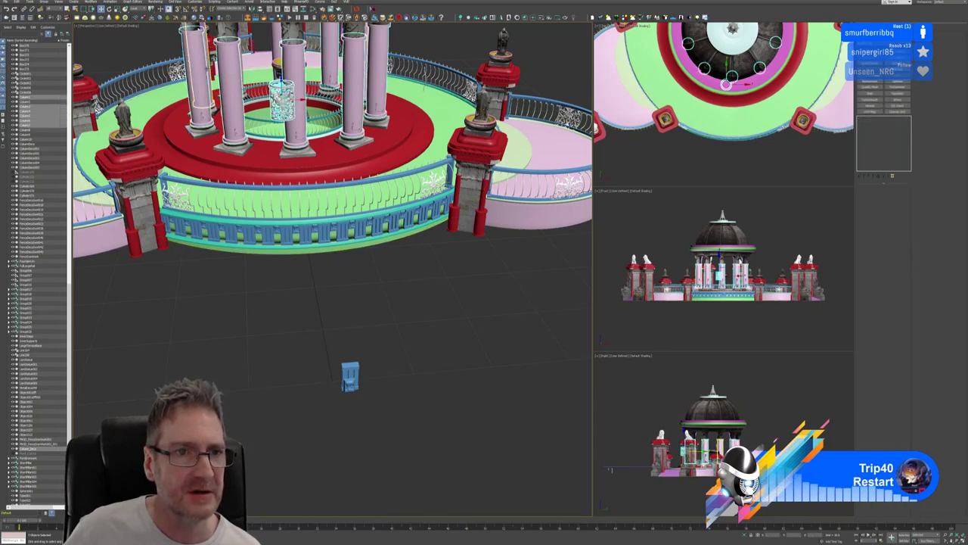
{"action": "left_click", "coordinate": [208, 69], "text": "ctrl"}
{"action": "middle_click_drag", "start_coordinate": [514, 186], "coordinate": [572, 246], "text": "alt"}
{"action": "left_click", "coordinate": [349, 136], "text": "ctrl"}
{"action": "left_click", "coordinate": [421, 98], "text": "ctrl"}
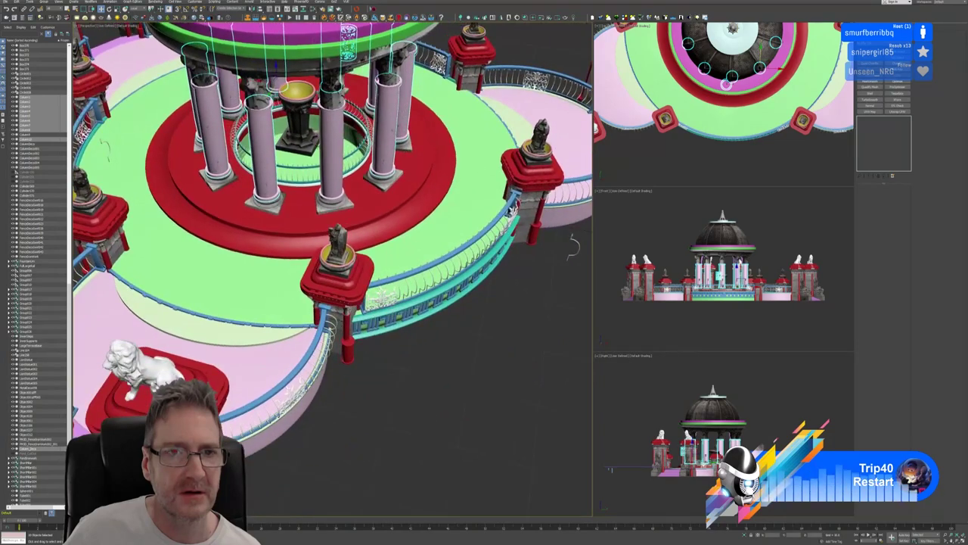
{"action": "middle_click_drag", "start_coordinate": [419, 173], "coordinate": [213, 333], "text": "alt"}
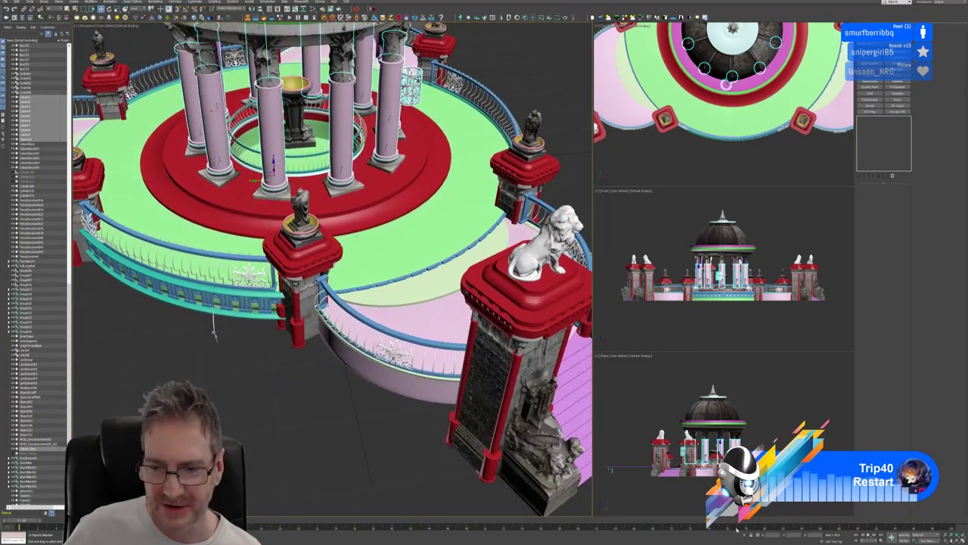
{"action": "key", "text": "alt+q"}
{"action": "left_click", "coordinate": [491, 220]}
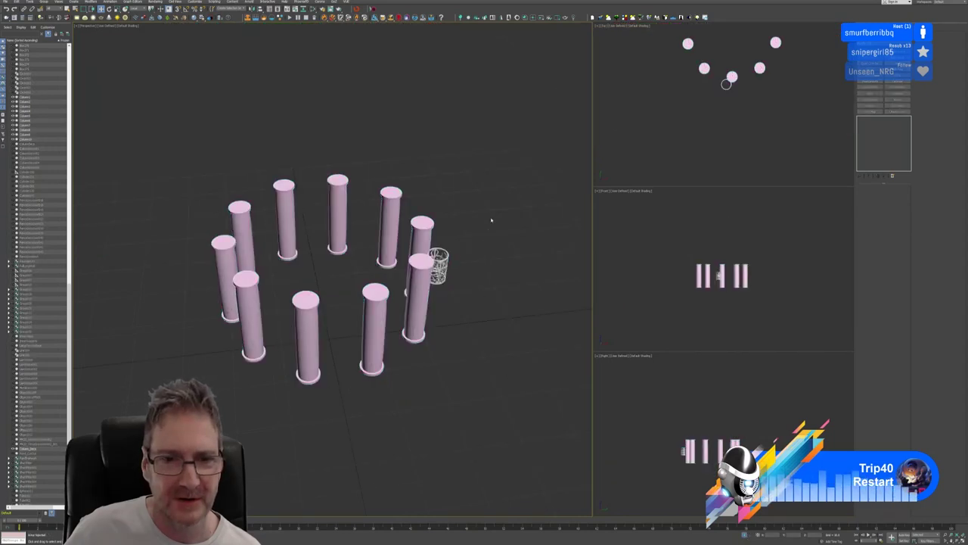
Align the lattice cylinder concentrically over the front column in the maximized top view
{"action": "left_click", "coordinate": [443, 265]}
{"action": "middle_click_drag", "start_coordinate": [497, 233], "coordinate": [459, 278], "text": "alt"}
{"action": "scroll", "coordinate": [453, 274], "scroll_direction": "up", "scroll_amount": 4}
{"action": "left_click_drag", "start_coordinate": [421, 251], "coordinate": [436, 251]}
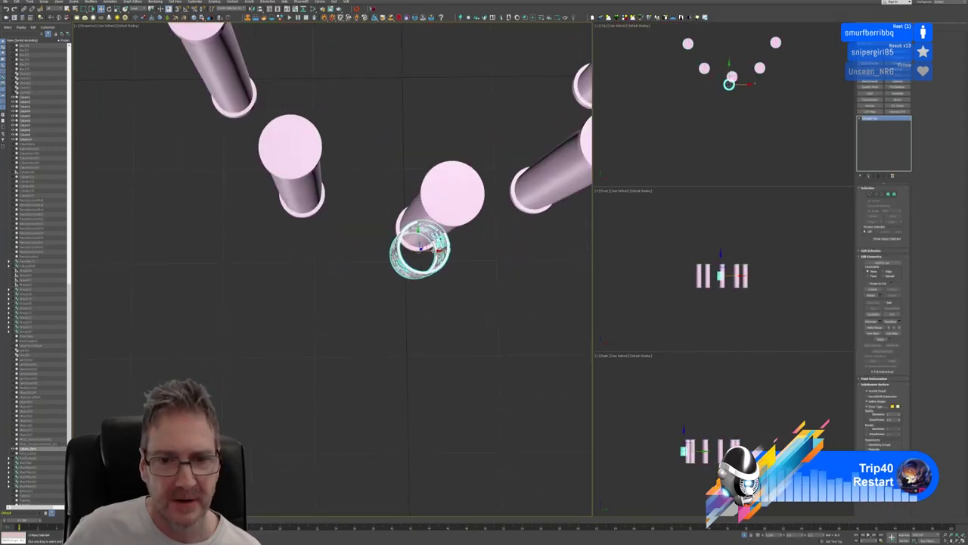
{"action": "middle_click_drag", "start_coordinate": [784, 90], "coordinate": [781, 114]}
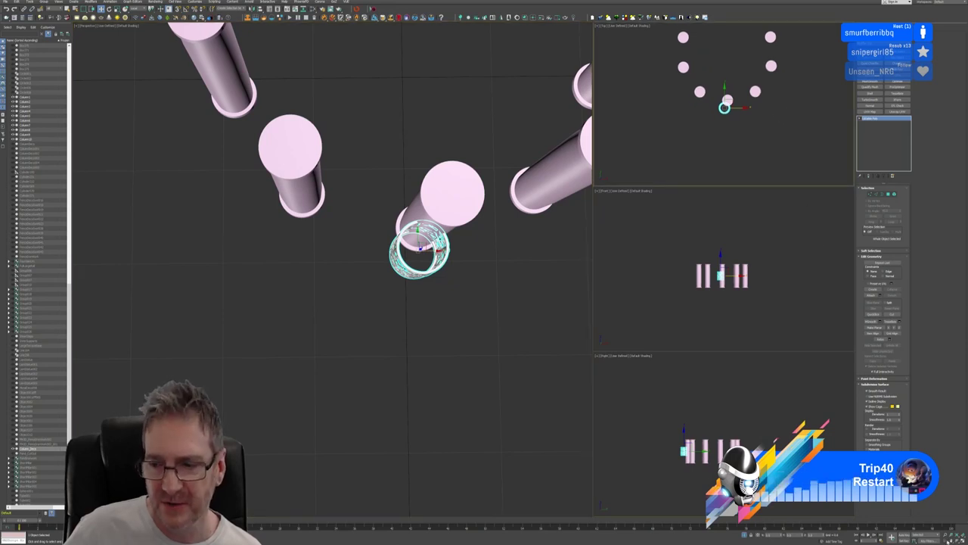
{"action": "key", "text": "alt+w"}
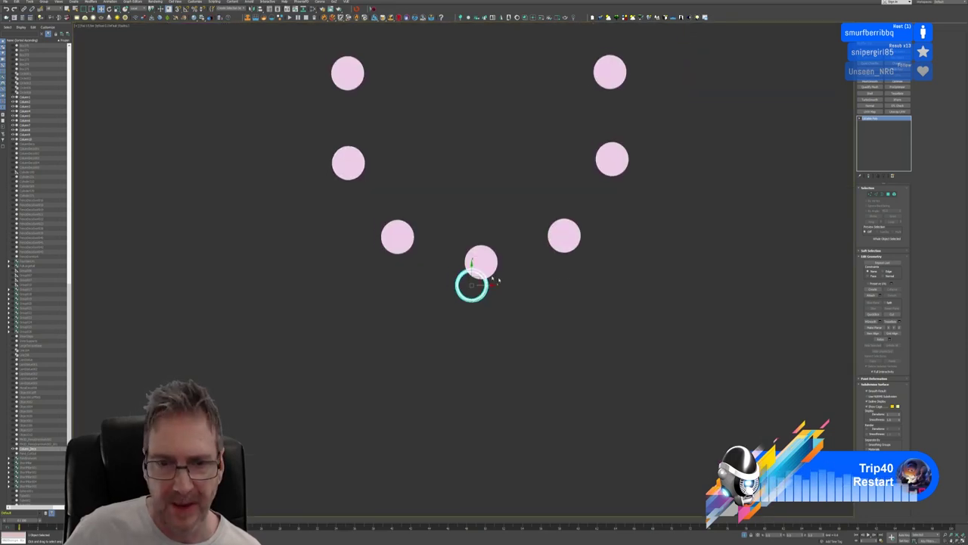
{"action": "scroll", "coordinate": [469, 280], "scroll_direction": "up", "scroll_amount": 4}
{"action": "left_click", "coordinate": [445, 300]}
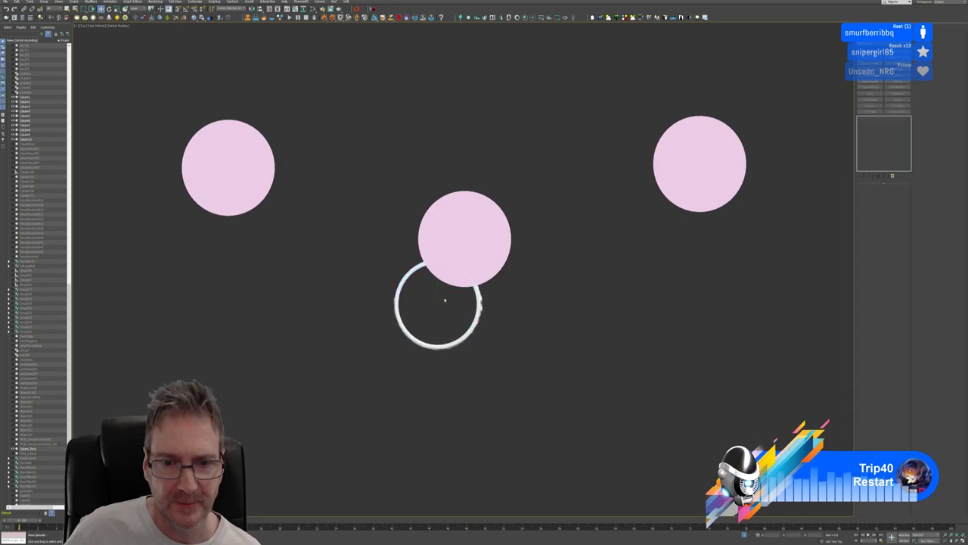
{"action": "left_click", "coordinate": [455, 342]}
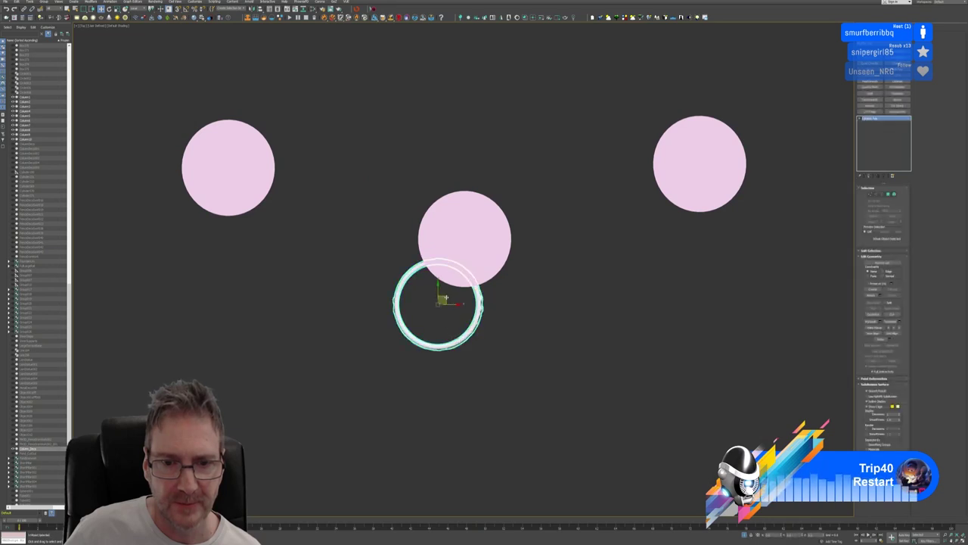
{"action": "left_click_drag", "start_coordinate": [446, 298], "coordinate": [473, 232]}
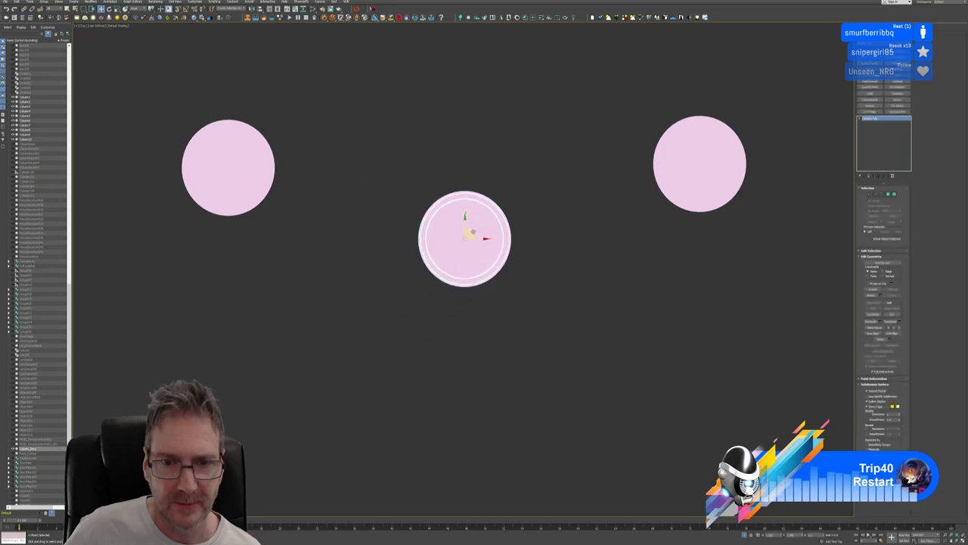
Clone the lattice cylinder as copies onto the next two columns clockwise from the front column
{"action": "middle_click_drag", "start_coordinate": [544, 244], "coordinate": [653, 307]}
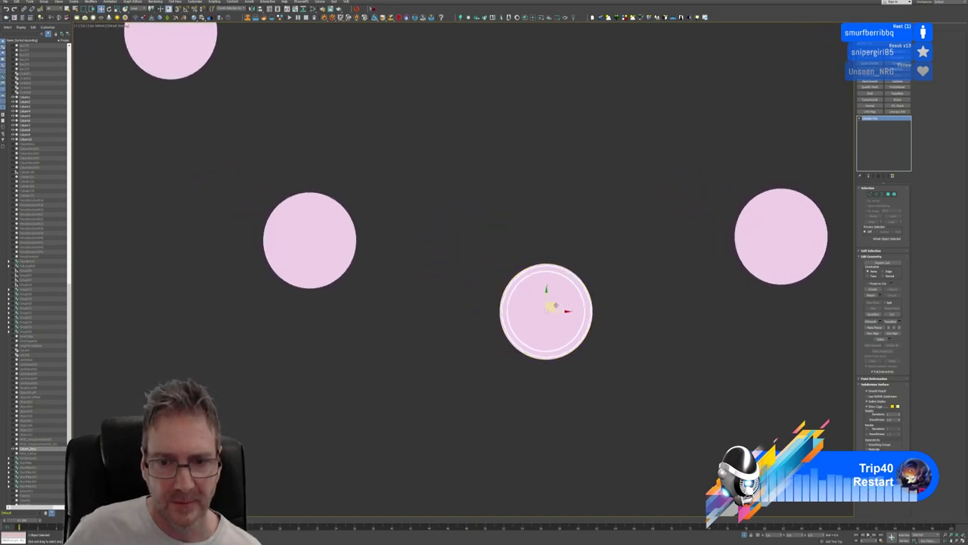
{"action": "mouse_move", "coordinate": [558, 305]}
{"action": "left_mouse_down"}
{"action": "mouse_move", "coordinate": [303, 232]}
{"action": "mouse_move", "coordinate": [316, 234]}
{"action": "left_mouse_up"}
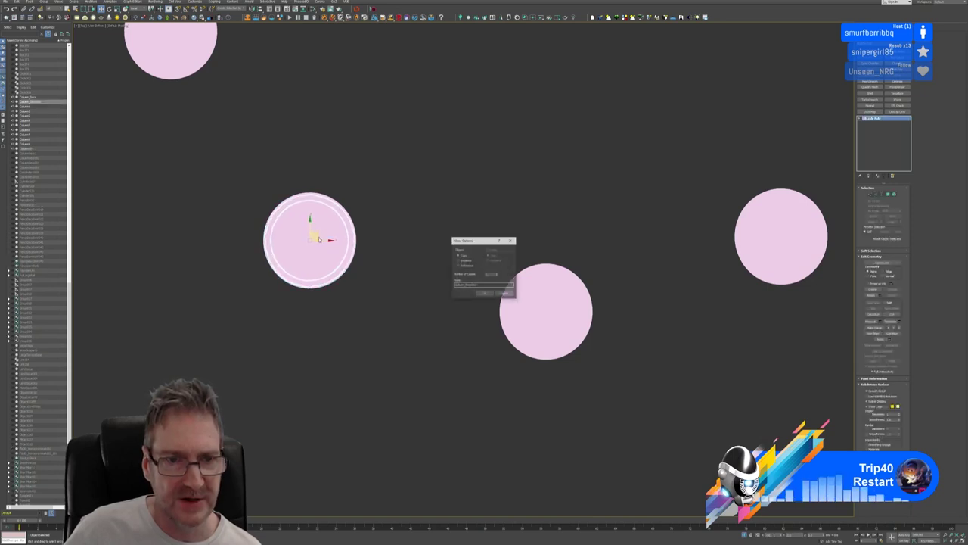
{"action": "left_click", "coordinate": [487, 294]}
{"action": "mouse_move", "coordinate": [368, 162]}
{"action": "middle_mouse_down"}
{"action": "mouse_move", "coordinate": [383, 190]}
{"action": "mouse_move", "coordinate": [537, 303]}
{"action": "middle_mouse_up"}
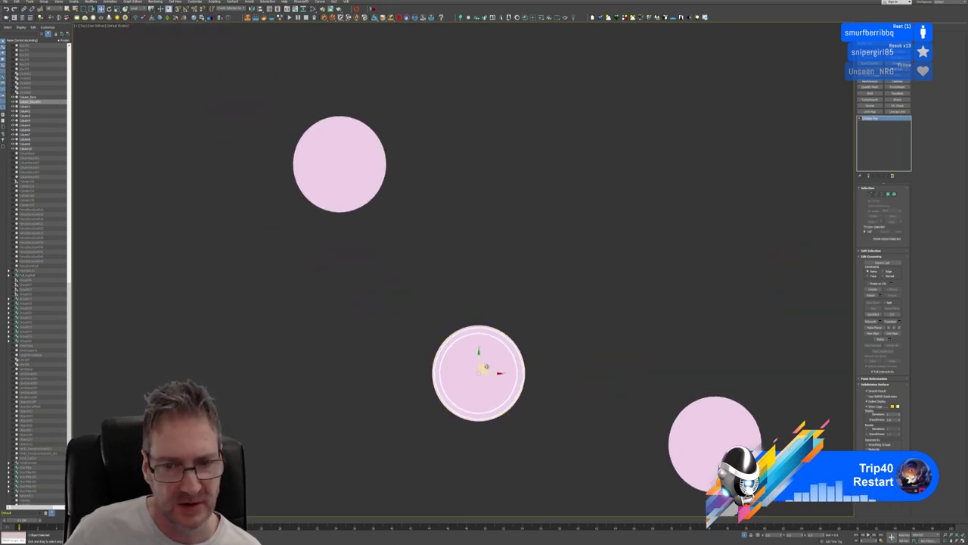
{"action": "left_click_drag", "start_coordinate": [487, 366], "coordinate": [347, 159]}
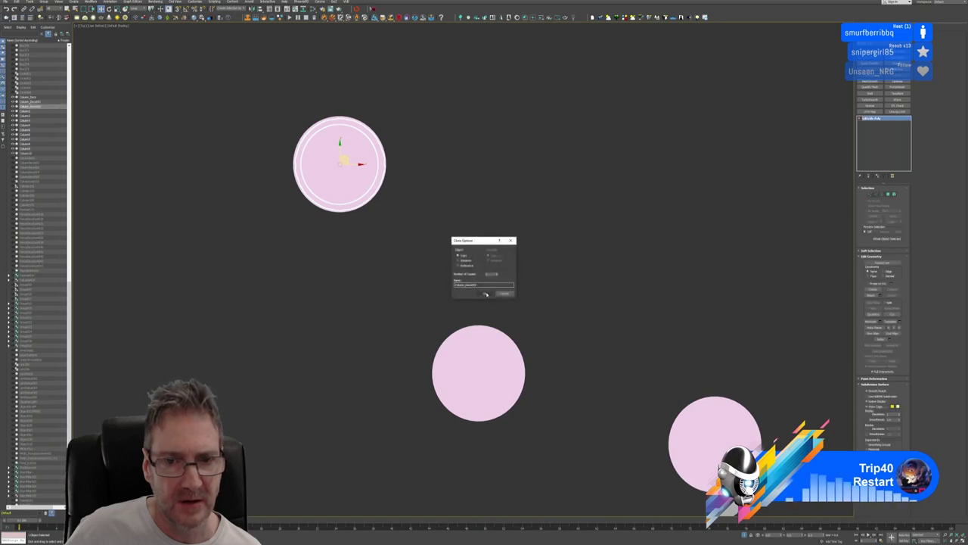
{"action": "left_click", "coordinate": [487, 294]}
Continue clockwise with copies of the lattice cylinder on the upper-left column and the left rear column of the ring
{"action": "middle_click_drag", "start_coordinate": [436, 188], "coordinate": [441, 386]}
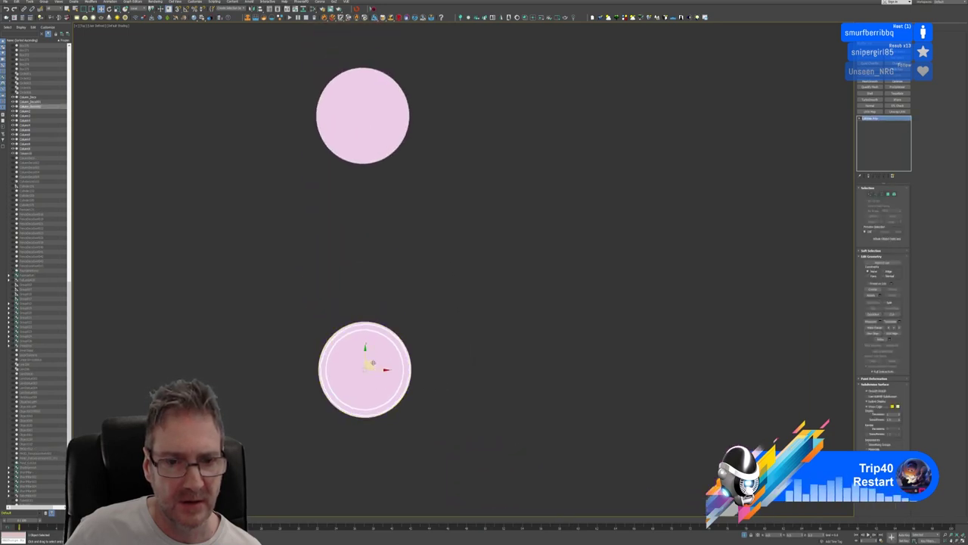
{"action": "mouse_move", "coordinate": [373, 363]}
{"action": "left_mouse_down"}
{"action": "mouse_move", "coordinate": [356, 144]}
{"action": "mouse_move", "coordinate": [370, 108]}
{"action": "left_mouse_up"}
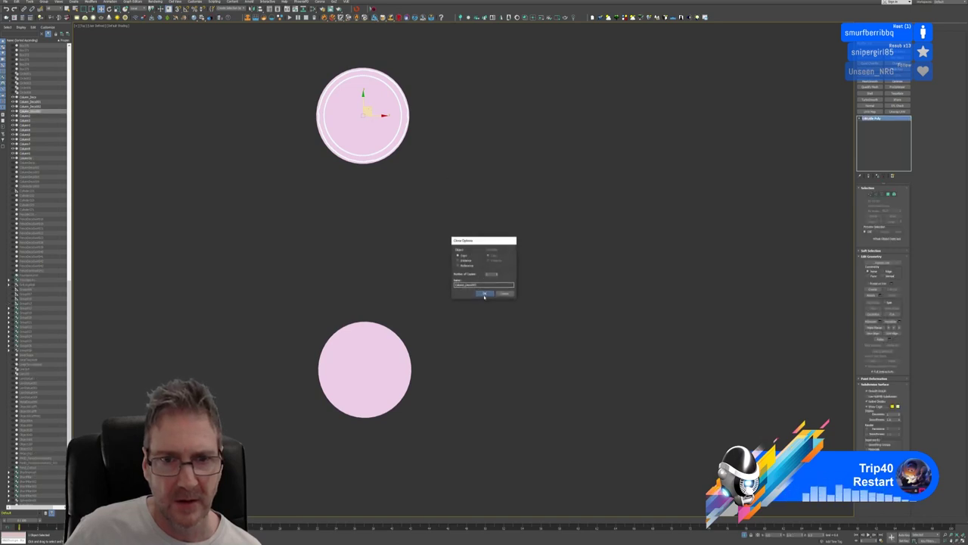
{"action": "left_click", "coordinate": [484, 293]}
{"action": "middle_click_drag", "start_coordinate": [467, 172], "coordinate": [435, 360]}
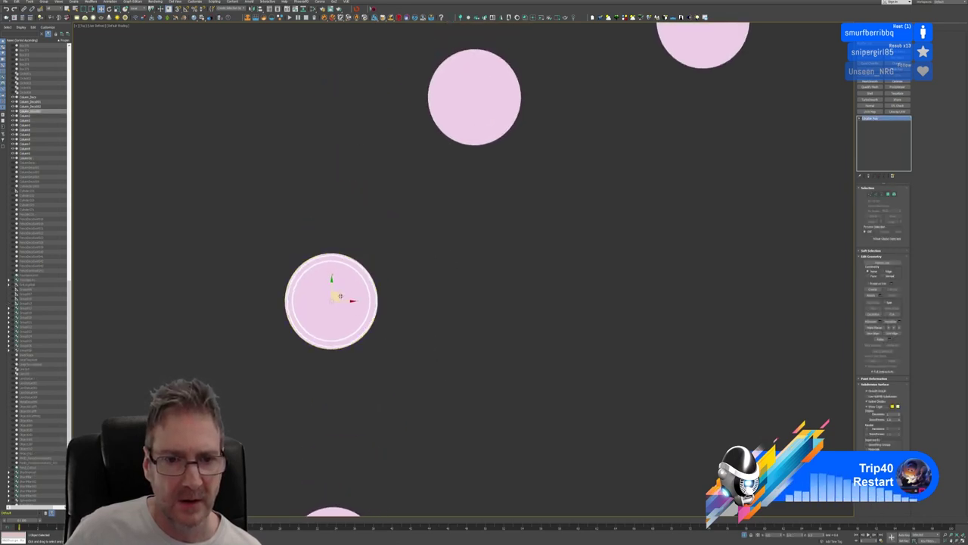
{"action": "left_click_drag", "start_coordinate": [341, 296], "coordinate": [483, 91]}
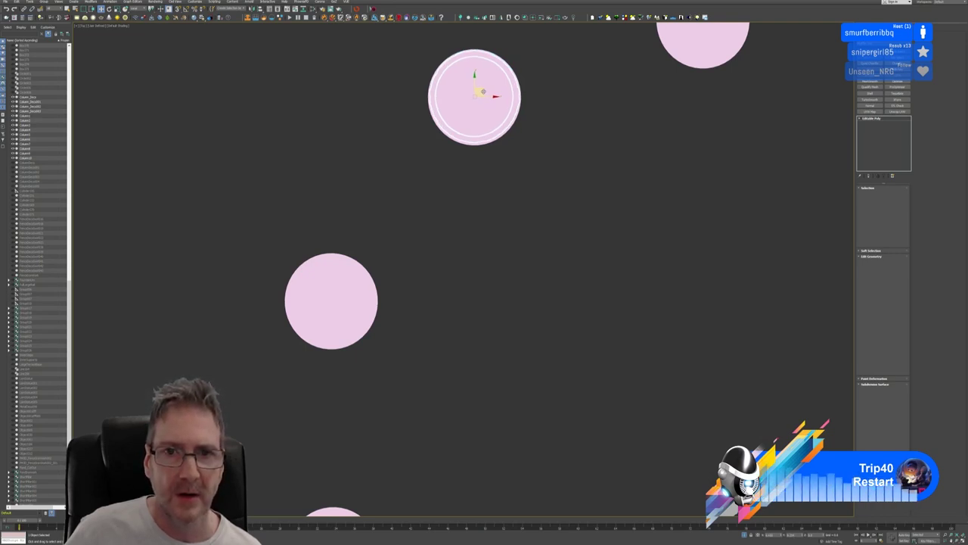
{"action": "key", "text": "ctrl+v"}
{"action": "left_click", "coordinate": [483, 293]}
Place copies of the lattice cylinder on the rear center column and the right rear column of the ring
{"action": "middle_click_drag", "start_coordinate": [573, 195], "coordinate": [353, 336]}
{"action": "mouse_move", "coordinate": [262, 234]}
{"action": "left_mouse_down"}
{"action": "mouse_move", "coordinate": [511, 154]}
{"action": "mouse_move", "coordinate": [494, 157]}
{"action": "left_mouse_up"}
{"action": "key", "text": "ctrl+v"}
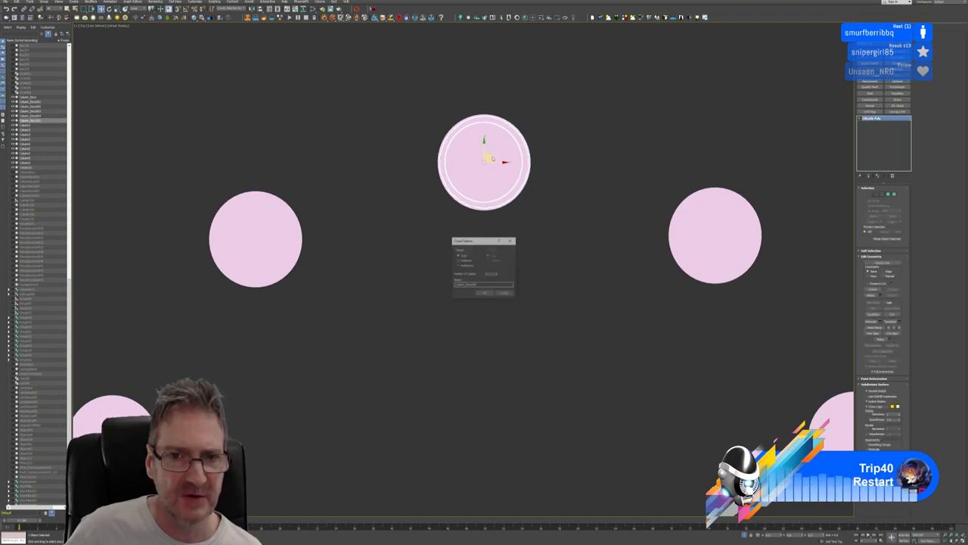
{"action": "left_click", "coordinate": [486, 293]}
{"action": "middle_click_drag", "start_coordinate": [489, 296], "coordinate": [295, 277]}
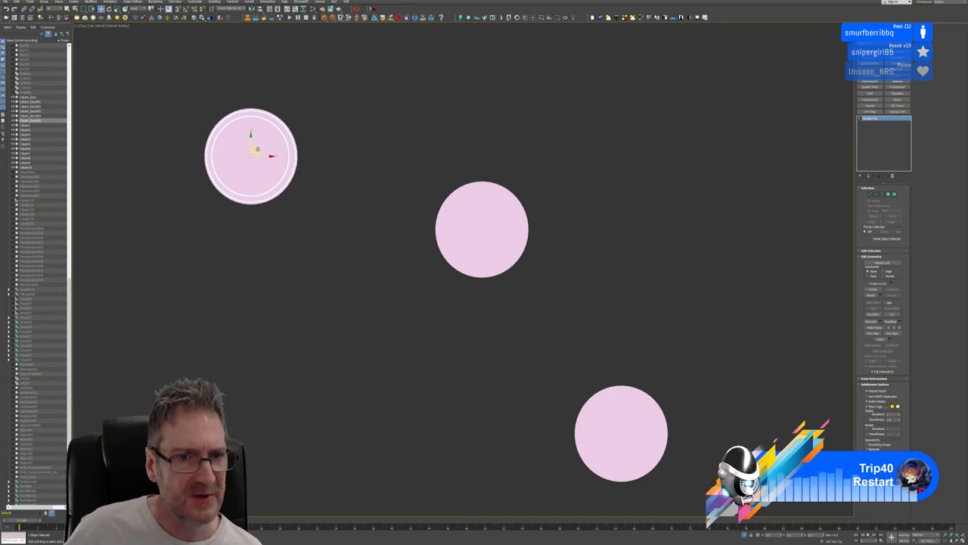
{"action": "mouse_move", "coordinate": [257, 149]}
{"action": "left_mouse_down"}
{"action": "mouse_move", "coordinate": [486, 238]}
{"action": "mouse_move", "coordinate": [489, 222]}
{"action": "left_mouse_up"}
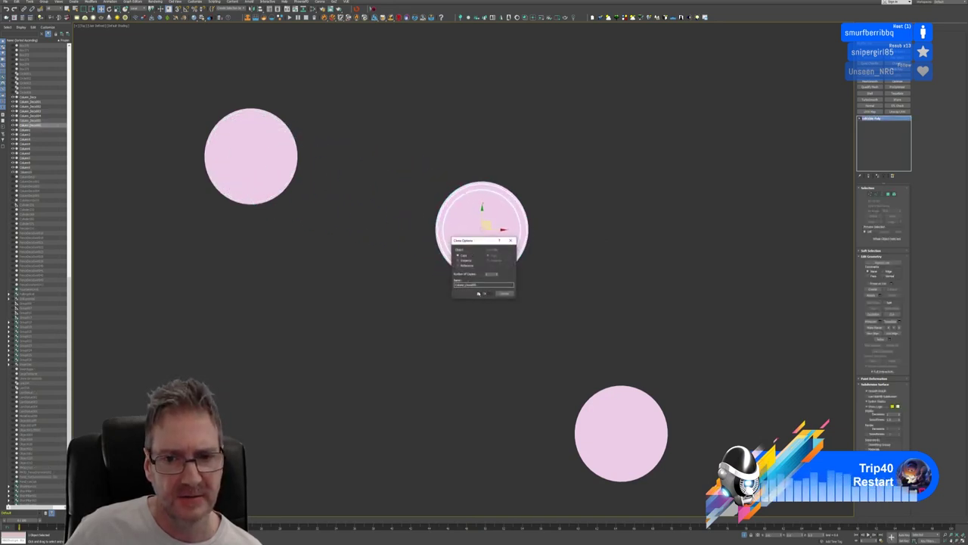
{"action": "left_click", "coordinate": [482, 293]}
Clone the lattice cylinder as copies onto the two columns along the ring's right side
{"action": "middle_click_drag", "start_coordinate": [546, 323], "coordinate": [432, 203]}
{"action": "left_click", "coordinate": [405, 112]}
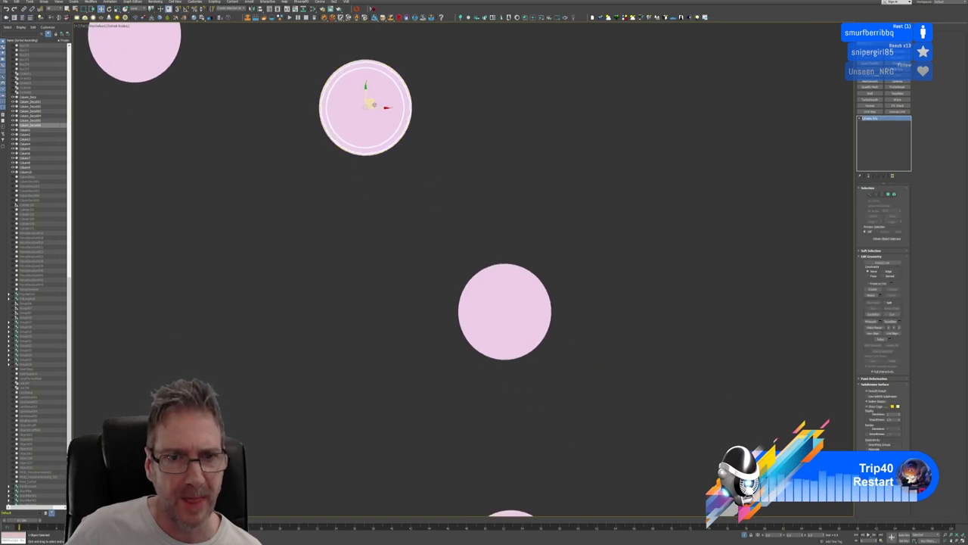
{"action": "left_click_drag", "start_coordinate": [374, 105], "coordinate": [511, 306]}
{"action": "left_click", "coordinate": [491, 294]}
{"action": "middle_click_drag", "start_coordinate": [584, 390], "coordinate": [575, 197]}
{"action": "mouse_move", "coordinate": [504, 113]}
{"action": "left_mouse_down"}
{"action": "mouse_move", "coordinate": [537, 341]}
{"action": "mouse_move", "coordinate": [512, 360]}
{"action": "left_mouse_up"}
{"action": "left_click", "coordinate": [486, 295]}
{"action": "middle_click_drag", "start_coordinate": [538, 320], "coordinate": [609, 147]}
{"action": "scroll", "coordinate": [598, 270], "scroll_direction": "down", "scroll_amount": 2}
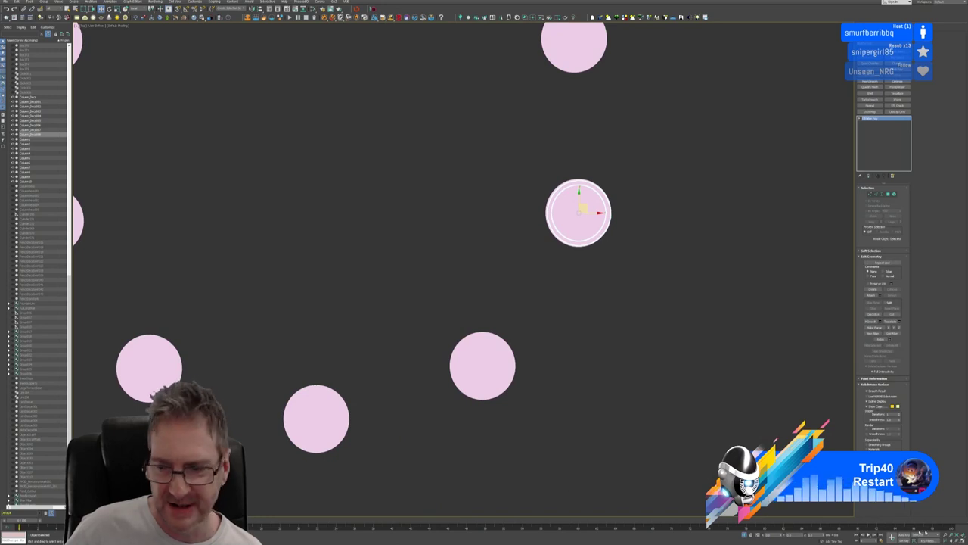
Clone the lattice cylinder as a copy onto the remaining bare column between the right side and the front of the ring
{"action": "key", "text": "alt+w"}
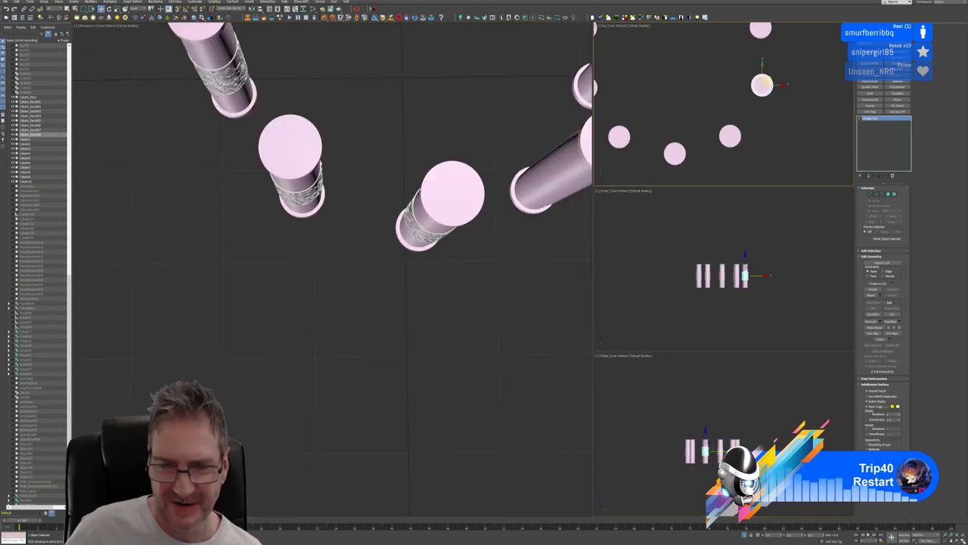
{"action": "middle_click_drag", "start_coordinate": [457, 333], "coordinate": [311, 370], "text": "alt"}
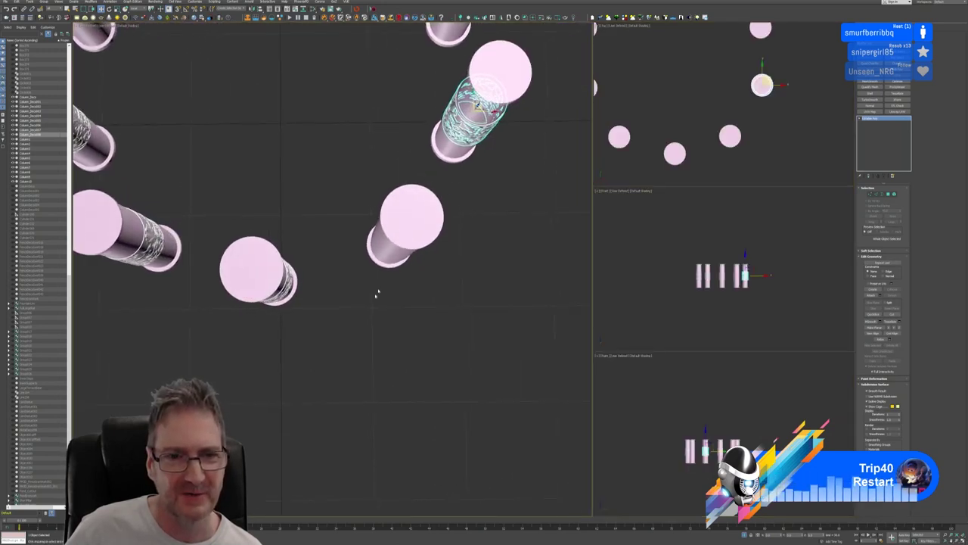
{"action": "right_click", "coordinate": [834, 149]}
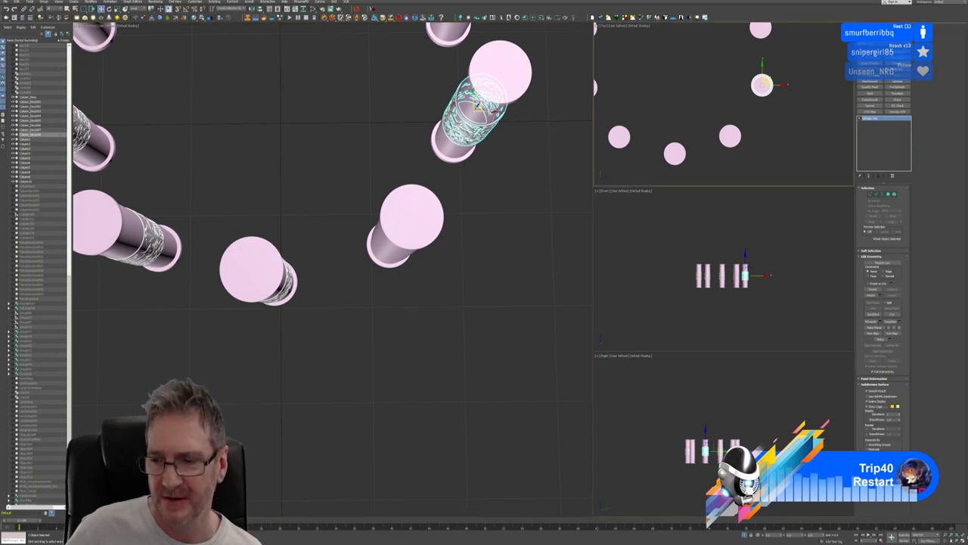
{"action": "key", "text": "alt+w"}
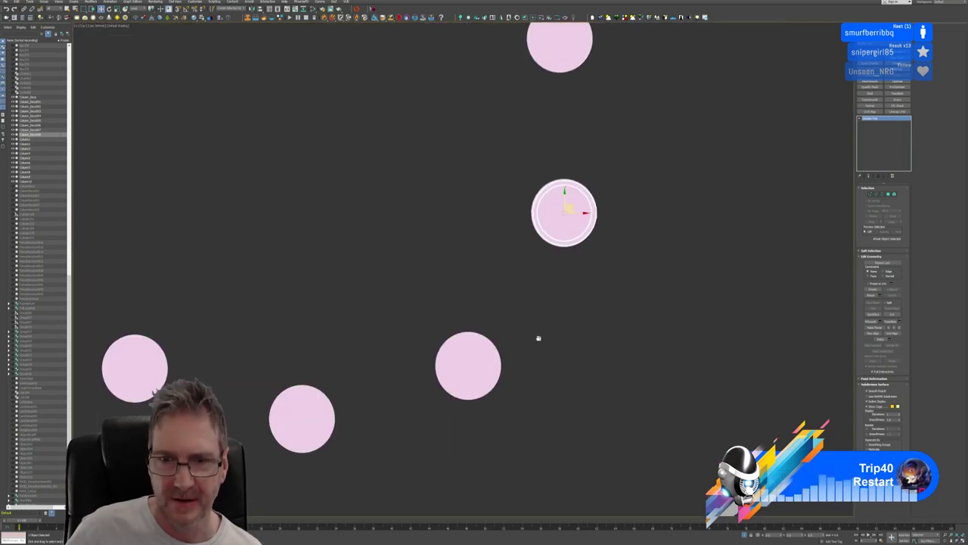
{"action": "left_click", "coordinate": [484, 320]}
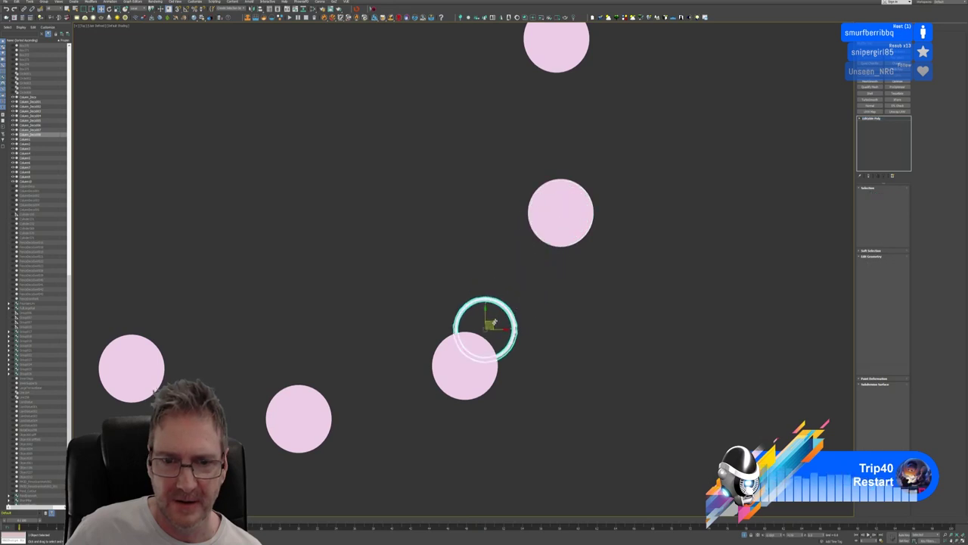
{"action": "left_click", "coordinate": [467, 361]}
{"action": "left_click_drag", "start_coordinate": [472, 360], "coordinate": [487, 370]}
{"action": "left_click", "coordinate": [488, 294]}
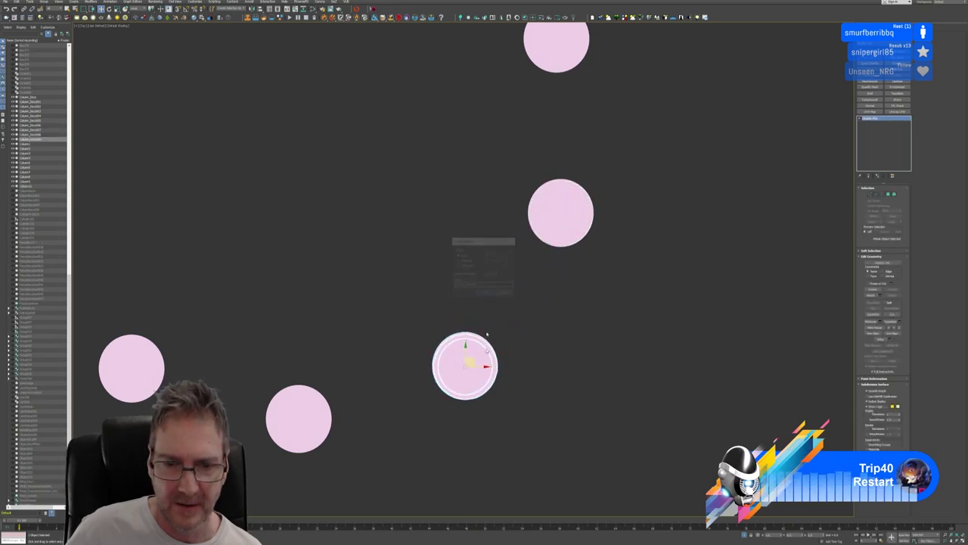
Nudge the newly cloned lattice cylinder in the top view so that it sits centered on its column
{"action": "scroll", "coordinate": [478, 370], "scroll_direction": "up", "scroll_amount": 5}
{"action": "left_click", "coordinate": [430, 359]}
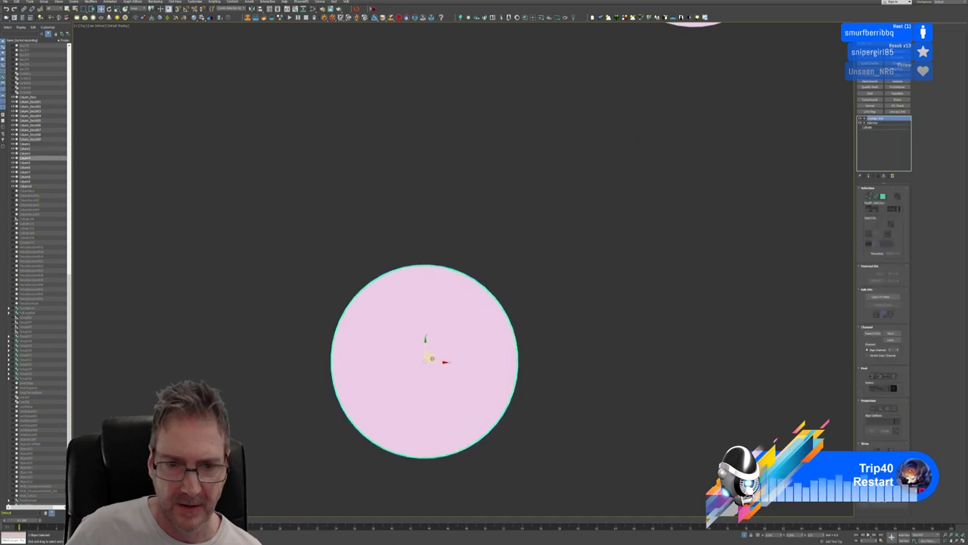
{"action": "key", "text": "ctrl+z"}
{"action": "key", "text": "ctrl+z"}
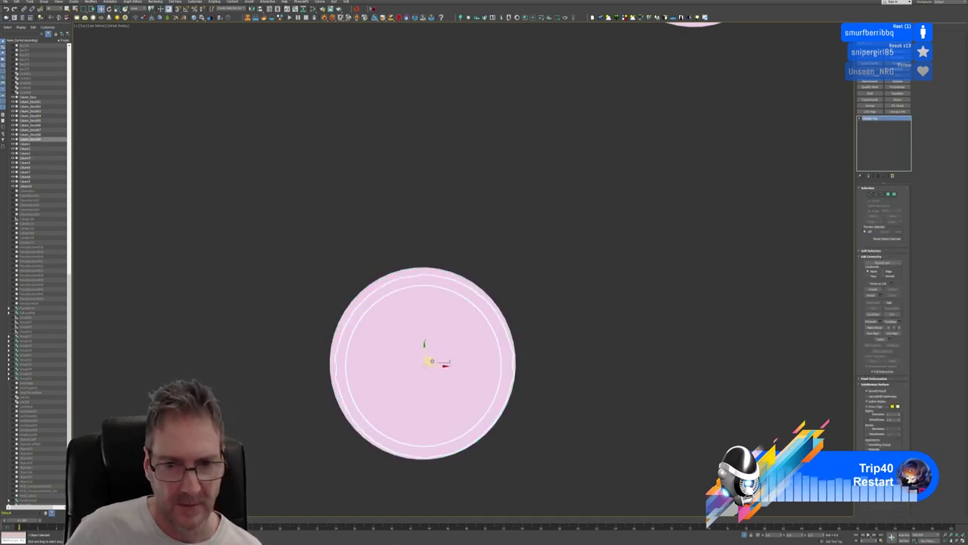
{"action": "left_click_drag", "start_coordinate": [433, 360], "coordinate": [431, 360]}
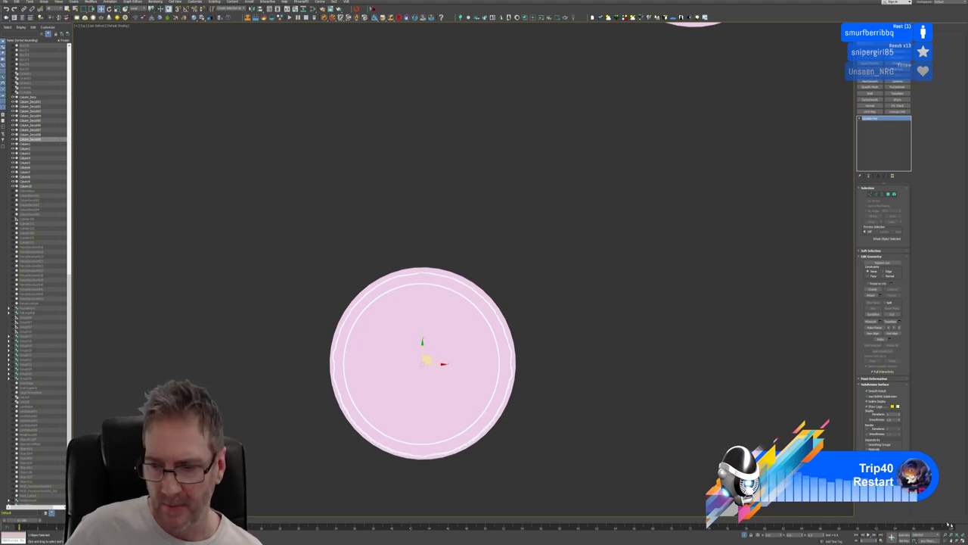
Examine the ring of columns from eye level in perspective for how the lattice patterns are oriented
{"action": "left_click", "coordinate": [962, 541]}
{"action": "middle_click_drag", "start_coordinate": [449, 351], "coordinate": [402, 295], "text": "alt"}
{"action": "middle_click_drag", "start_coordinate": [417, 295], "coordinate": [444, 296], "text": "alt"}
{"action": "middle_click_drag", "start_coordinate": [228, 359], "coordinate": [333, 377]}
{"action": "middle_click_drag", "start_coordinate": [333, 377], "coordinate": [268, 381], "text": "alt"}
{"action": "scroll", "coordinate": [336, 371], "scroll_direction": "down", "scroll_amount": 4}
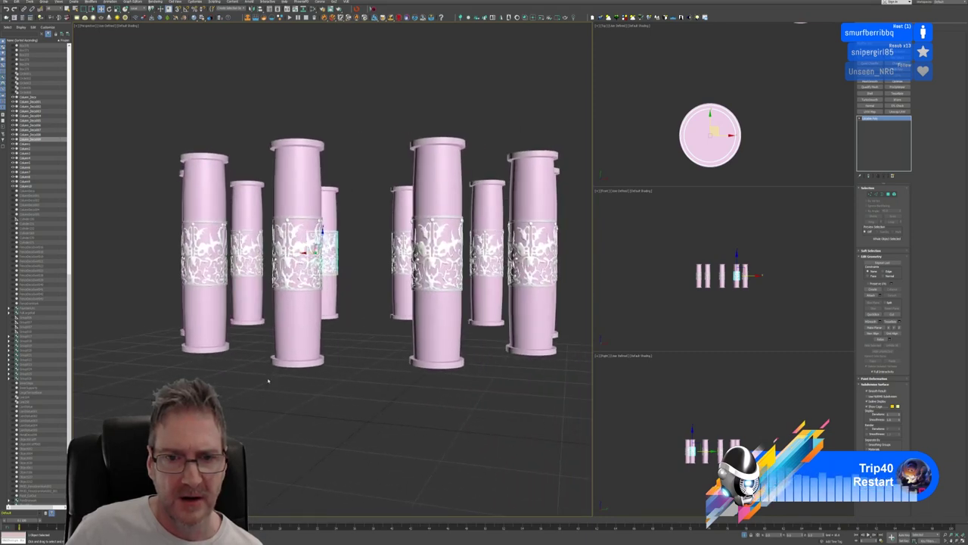
{"action": "middle_click_drag", "start_coordinate": [438, 391], "coordinate": [433, 392], "text": "alt"}
{"action": "middle_click_drag", "start_coordinate": [407, 357], "coordinate": [409, 360], "text": "alt"}
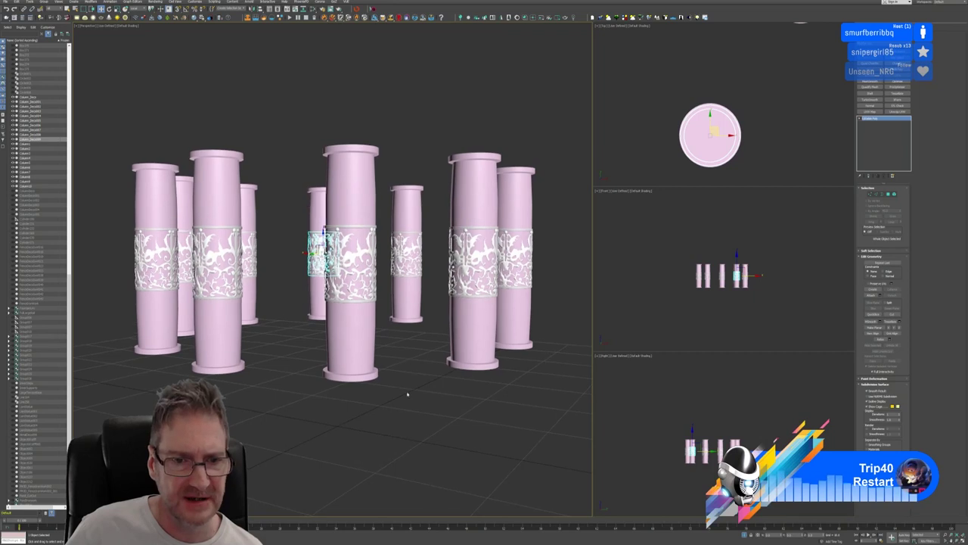
Rotate the lattice sleeve on the nearest middle column about its vertical axis to vary which part of the pattern faces outward
{"action": "left_click", "coordinate": [407, 394]}
{"action": "left_click", "coordinate": [352, 261]}
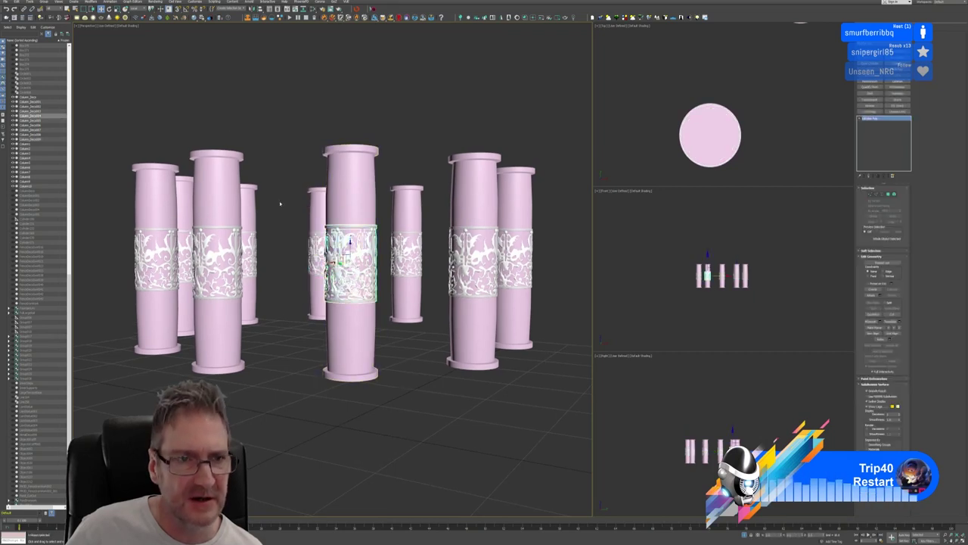
{"action": "key", "text": "e"}
{"action": "scroll", "coordinate": [350, 250], "scroll_direction": "up", "scroll_amount": 3}
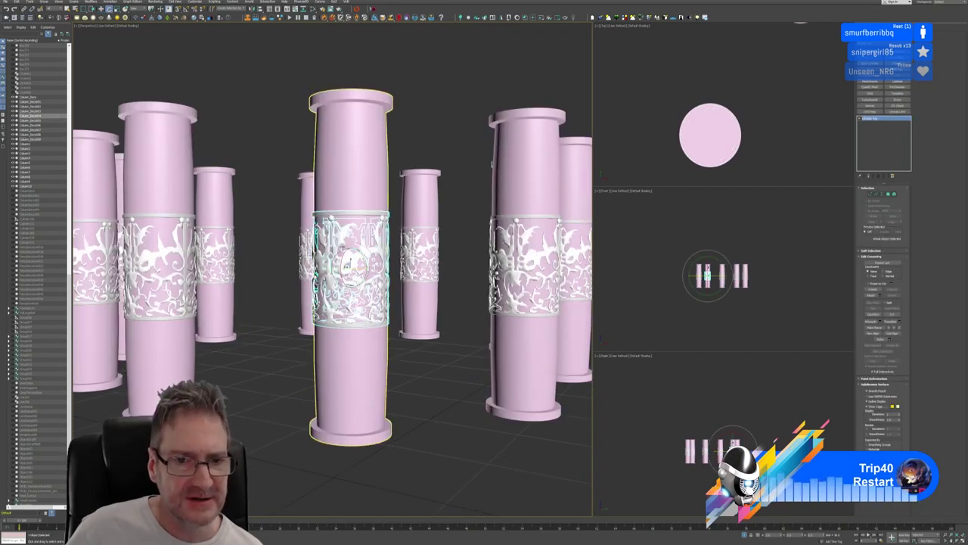
{"action": "left_click_drag", "start_coordinate": [350, 272], "coordinate": [367, 268]}
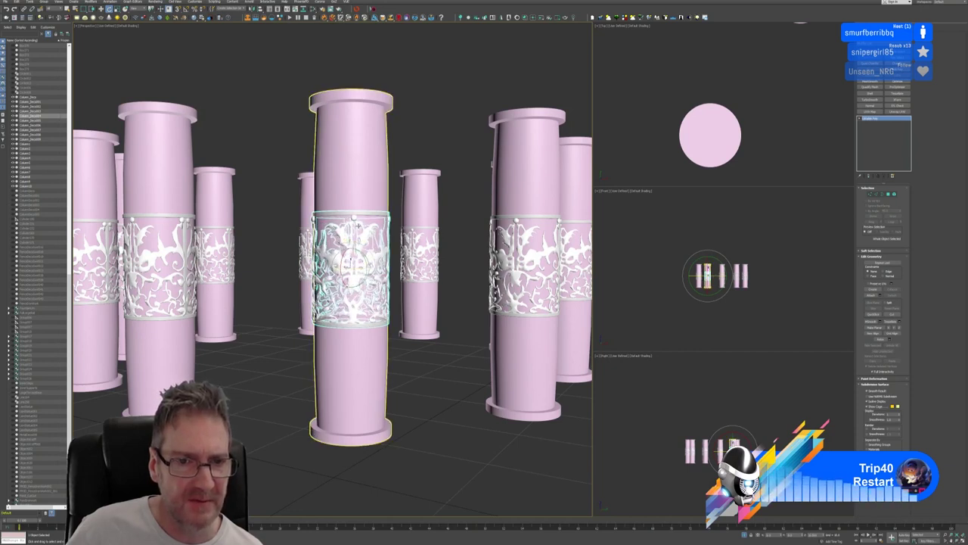
{"action": "middle_click_drag", "start_coordinate": [474, 390], "coordinate": [428, 376]}
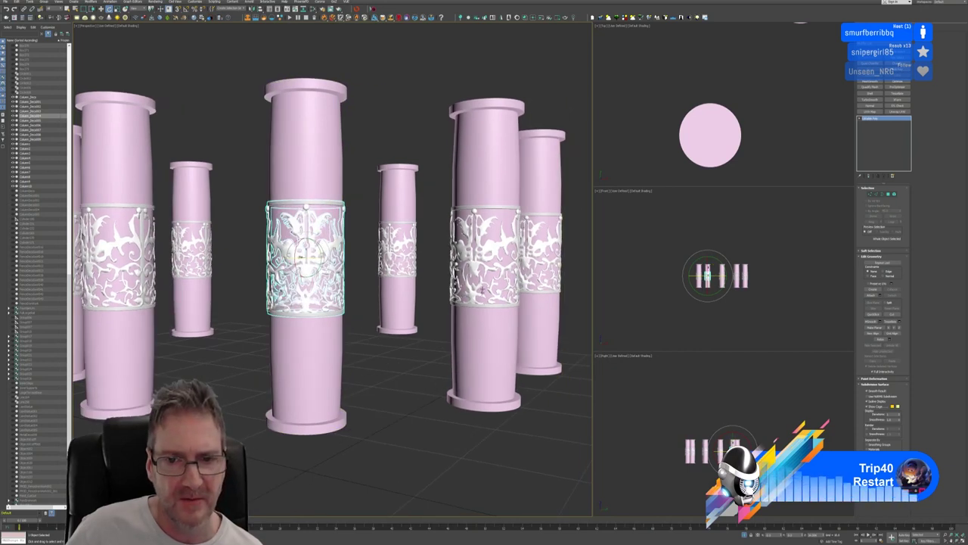
Rotate the lattice sleeves on the next two columns around the ring about their vertical axes, giving each a different orientation
{"action": "left_click", "coordinate": [486, 252]}
{"action": "middle_click_drag", "start_coordinate": [533, 412], "coordinate": [511, 422], "text": "alt"}
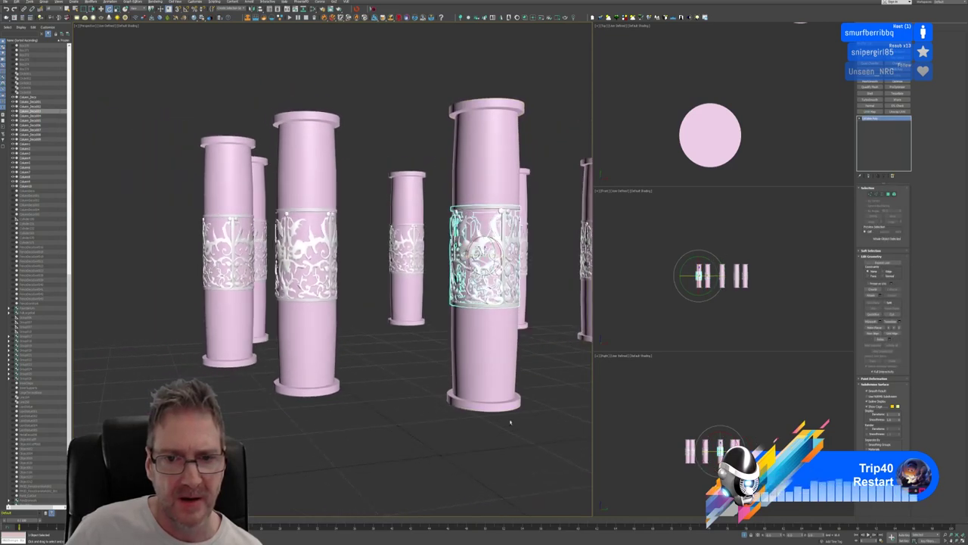
{"action": "left_click_drag", "start_coordinate": [493, 258], "coordinate": [479, 256]}
{"action": "middle_click_drag", "start_coordinate": [545, 380], "coordinate": [439, 431], "text": "alt"}
{"action": "left_click", "coordinate": [438, 206]}
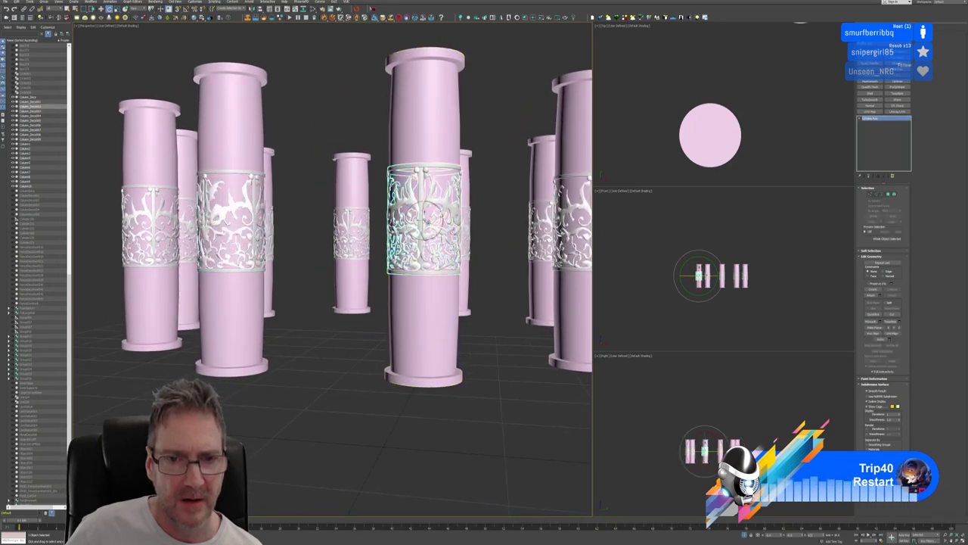
{"action": "middle_click_drag", "start_coordinate": [493, 340], "coordinate": [407, 409], "text": "alt"}
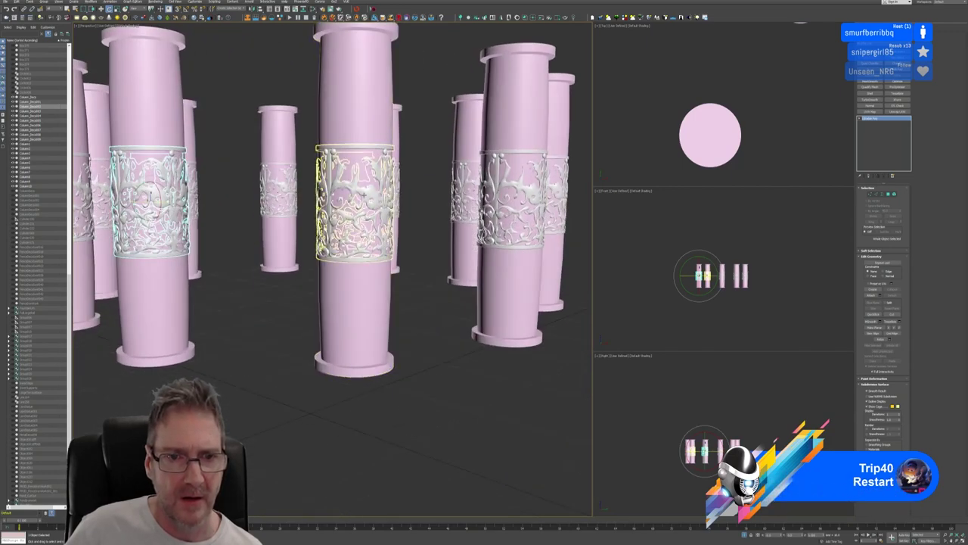
{"action": "left_click", "coordinate": [354, 204]}
{"action": "left_click_drag", "start_coordinate": [354, 204], "coordinate": [365, 204]}
{"action": "key", "text": "ctrl+z"}
Rotate the original lattice sleeve, Column_Decor, about its vertical axis to offset its pattern from the neighboring columns
{"action": "mouse_move", "coordinate": [463, 334]}
{"action": "middle_mouse_down"}
{"action": "mouse_move", "coordinate": [402, 322]}
{"action": "mouse_move", "coordinate": [472, 350]}
{"action": "middle_mouse_up"}
{"action": "middle_click_drag", "start_coordinate": [512, 274], "coordinate": [404, 255]}
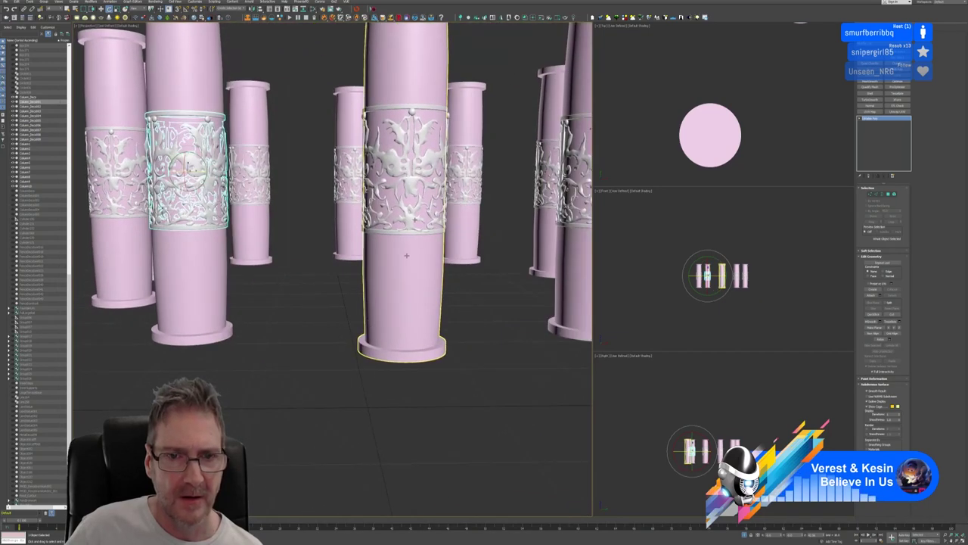
{"action": "left_click", "coordinate": [411, 184]}
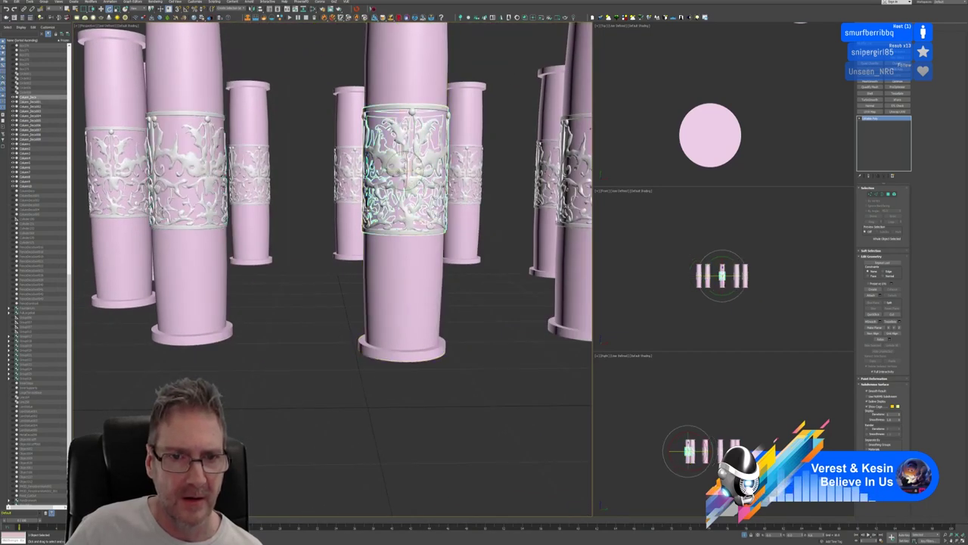
{"action": "left_click_drag", "start_coordinate": [409, 173], "coordinate": [465, 173]}
{"action": "middle_click_drag", "start_coordinate": [256, 291], "coordinate": [296, 292]}
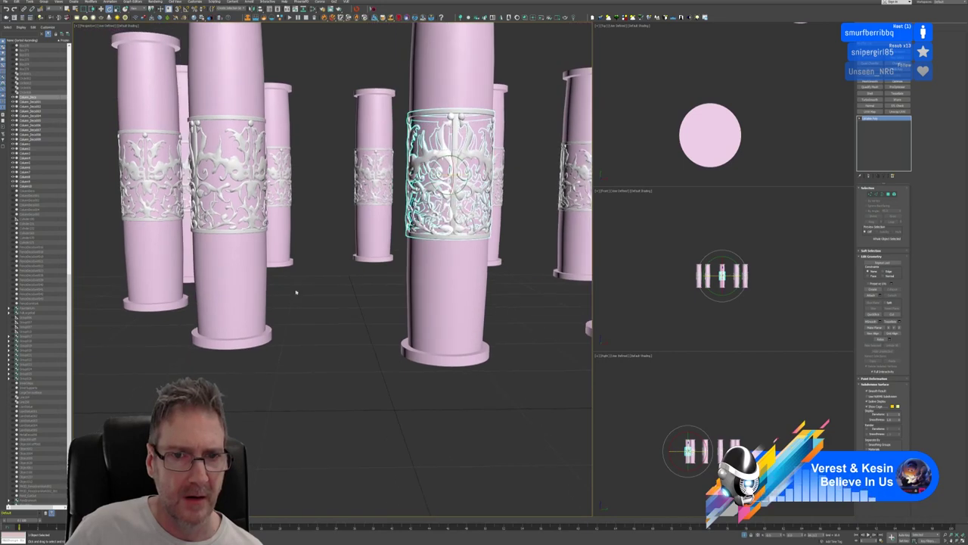
Continue around the ring, rotating the lattice sleeves on the following two columns about their vertical axes
{"action": "scroll", "coordinate": [272, 333], "scroll_direction": "down", "scroll_amount": 3}
{"action": "middle_click_drag", "start_coordinate": [270, 335], "coordinate": [422, 333], "text": "alt"}
{"action": "left_click", "coordinate": [384, 216]}
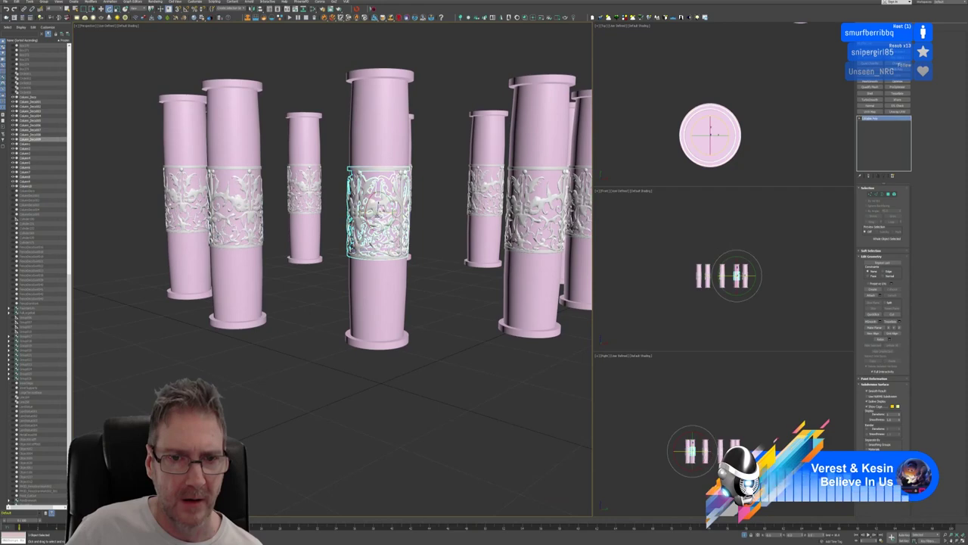
{"action": "left_click_drag", "start_coordinate": [380, 217], "coordinate": [454, 244]}
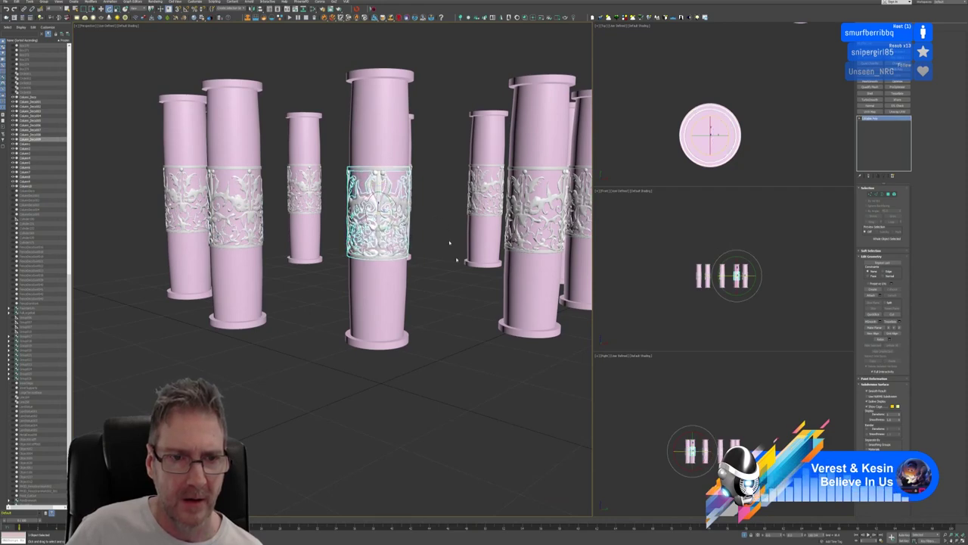
{"action": "middle_click_drag", "start_coordinate": [454, 245], "coordinate": [389, 363], "text": "alt"}
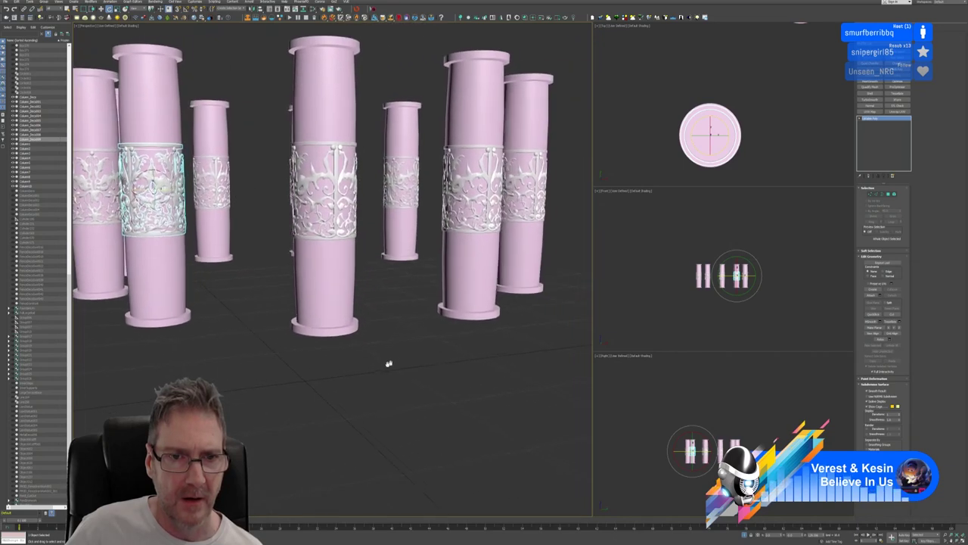
{"action": "left_click", "coordinate": [323, 189]}
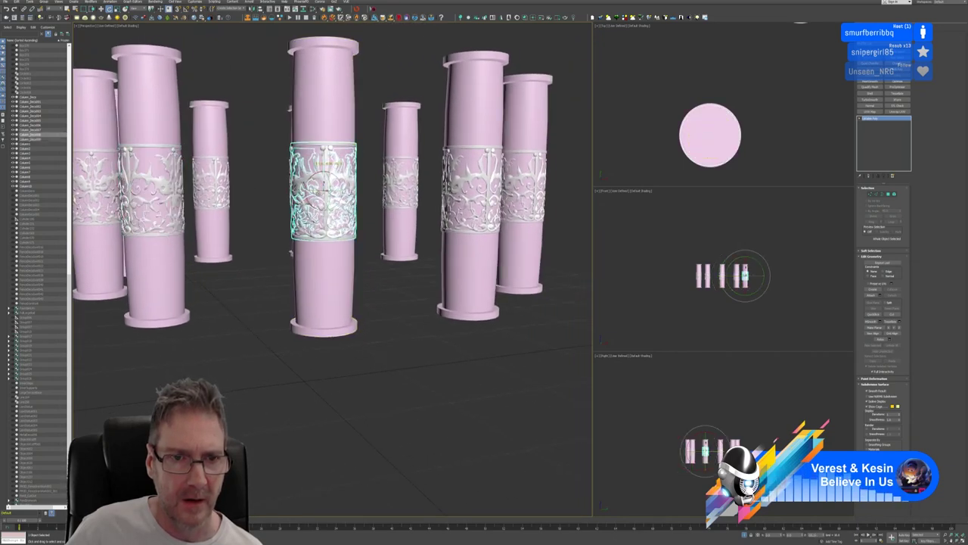
Vary the pattern orientation of the lattice sleeves on the three columns that follow by rotating each about its vertical axis
{"action": "middle_click_drag", "start_coordinate": [410, 284], "coordinate": [386, 348], "text": "alt"}
{"action": "left_click", "coordinate": [371, 200]}
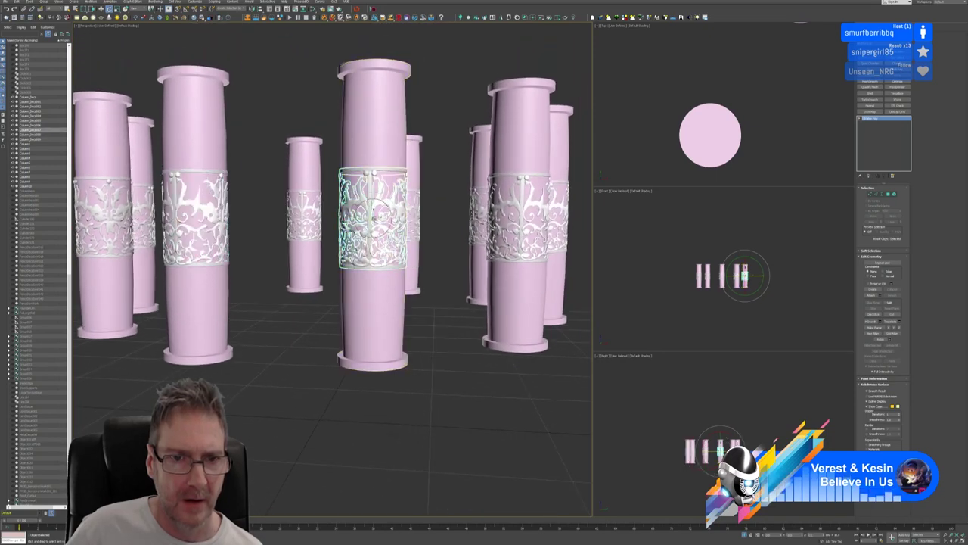
{"action": "middle_click_drag", "start_coordinate": [371, 204], "coordinate": [399, 360], "text": "alt"}
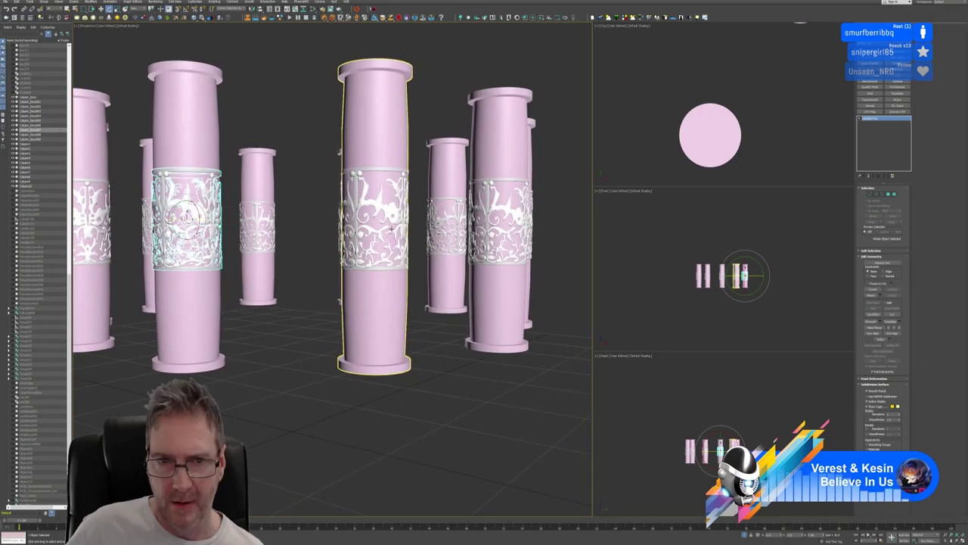
{"action": "left_click", "coordinate": [375, 216]}
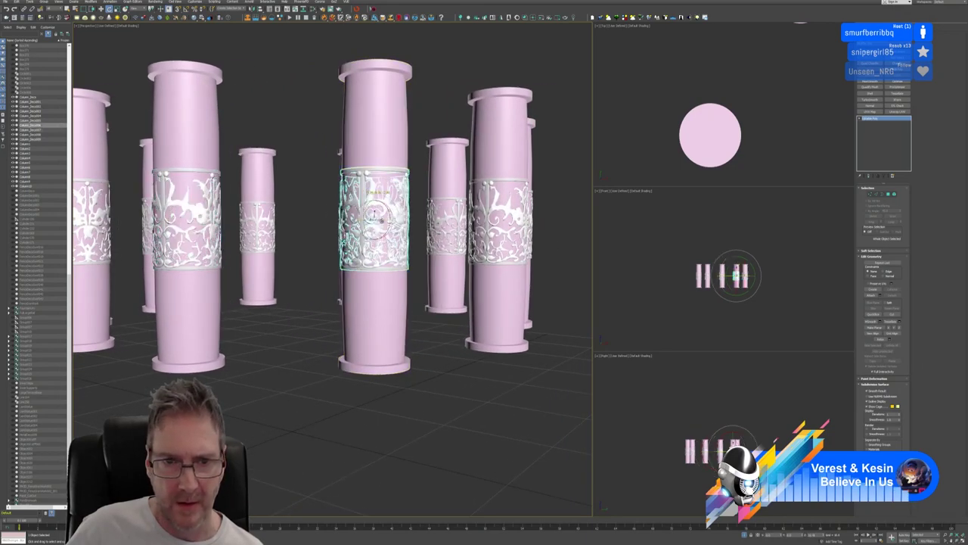
{"action": "middle_click_drag", "start_coordinate": [376, 212], "coordinate": [409, 255], "text": "alt"}
{"action": "left_click", "coordinate": [408, 255]}
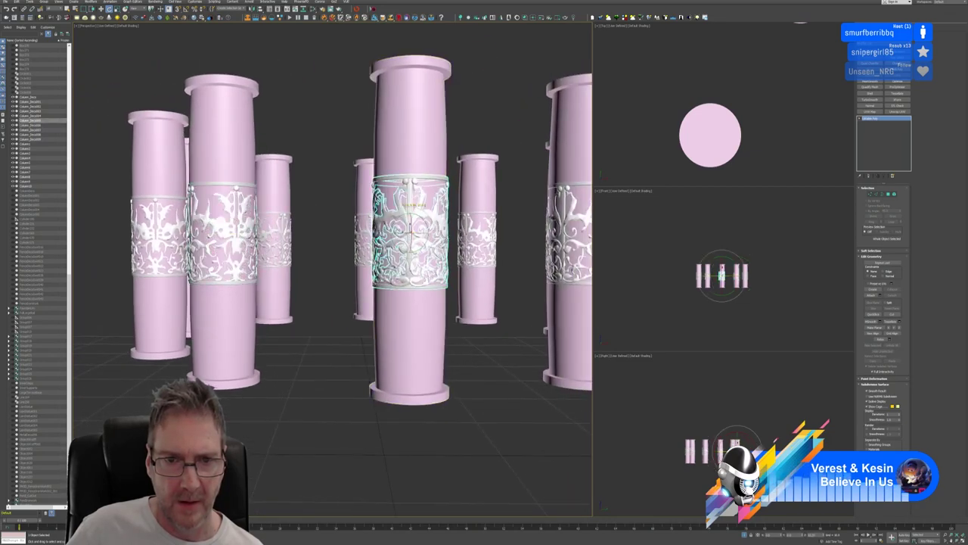
Readjust the vertical-axis rotation of the first two rotated sleeves so their patterns differ from the adjacent columns
{"action": "middle_click_drag", "start_coordinate": [410, 231], "coordinate": [286, 247], "text": "alt"}
{"action": "left_click", "coordinate": [286, 247]}
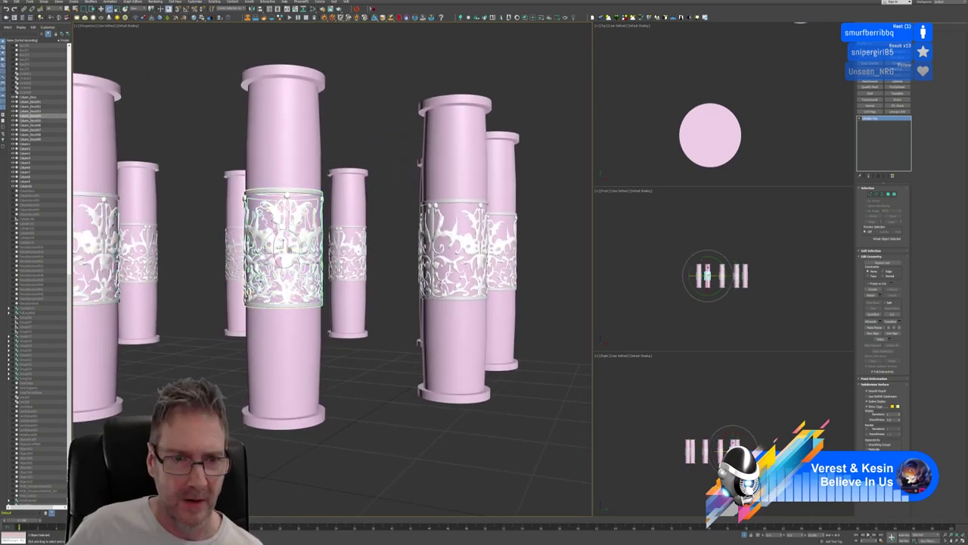
{"action": "left_click_drag", "start_coordinate": [288, 249], "coordinate": [445, 331]}
{"action": "middle_click_drag", "start_coordinate": [445, 330], "coordinate": [394, 279], "text": "alt"}
{"action": "left_click", "coordinate": [388, 270]}
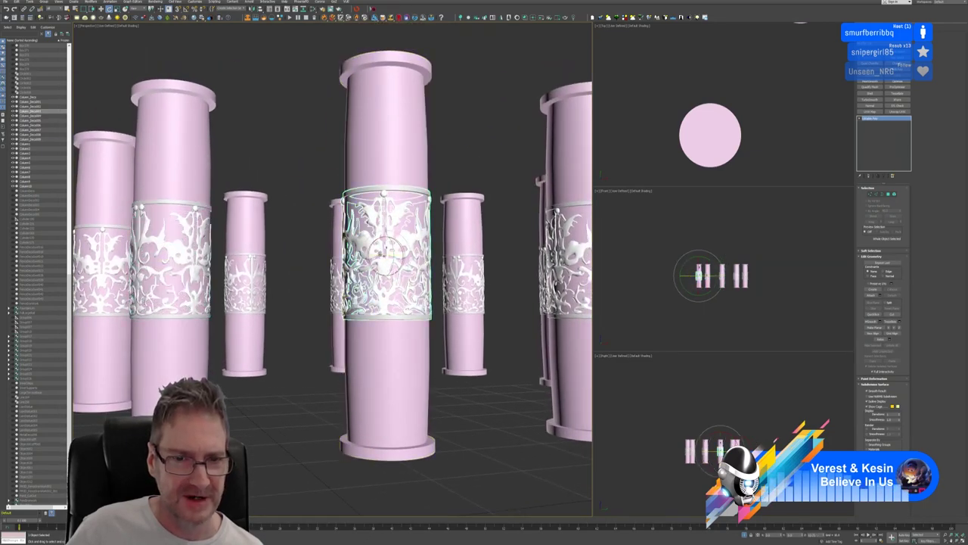
{"action": "left_click_drag", "start_coordinate": [391, 257], "coordinate": [459, 291]}
Clear the selection and exit isolation mode to view the lattice sleeves on the columns within the complete temple scene
{"action": "middle_click_drag", "start_coordinate": [468, 296], "coordinate": [372, 357], "text": "alt"}
{"action": "scroll", "coordinate": [380, 328], "scroll_direction": "down", "scroll_amount": 5}
{"action": "left_click", "coordinate": [343, 415]}
{"action": "middle_click_drag", "start_coordinate": [338, 411], "coordinate": [326, 412]}
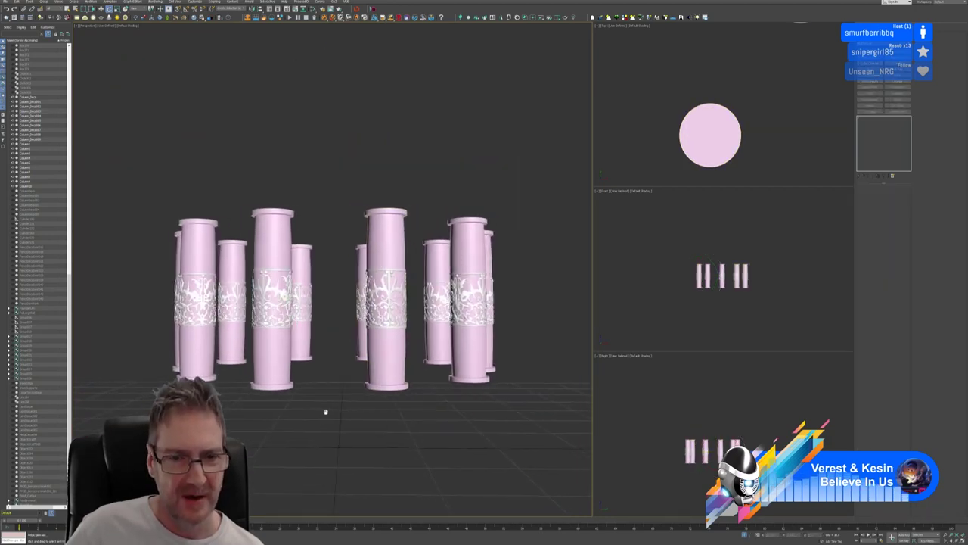
{"action": "left_click", "coordinate": [745, 536]}
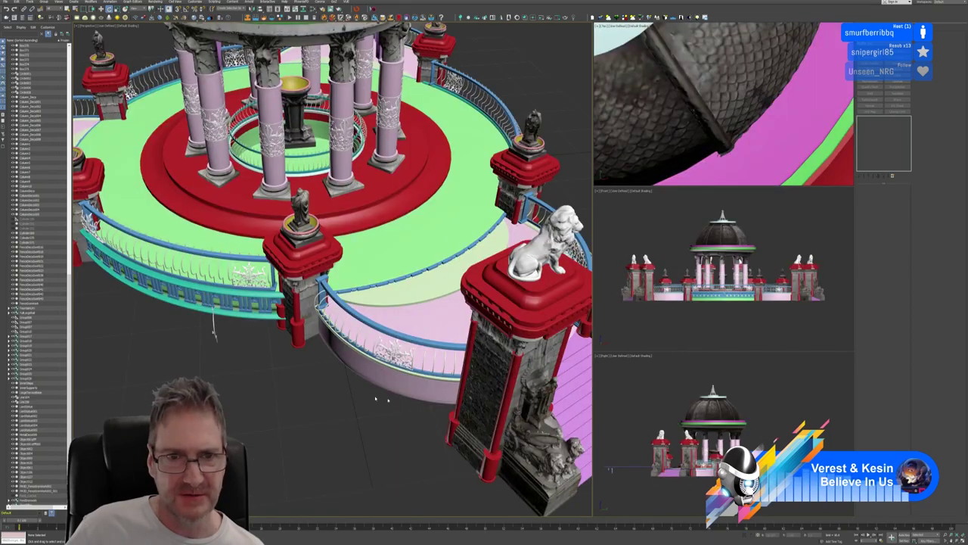
{"action": "middle_click_drag", "start_coordinate": [422, 208], "coordinate": [439, 228], "text": "alt"}
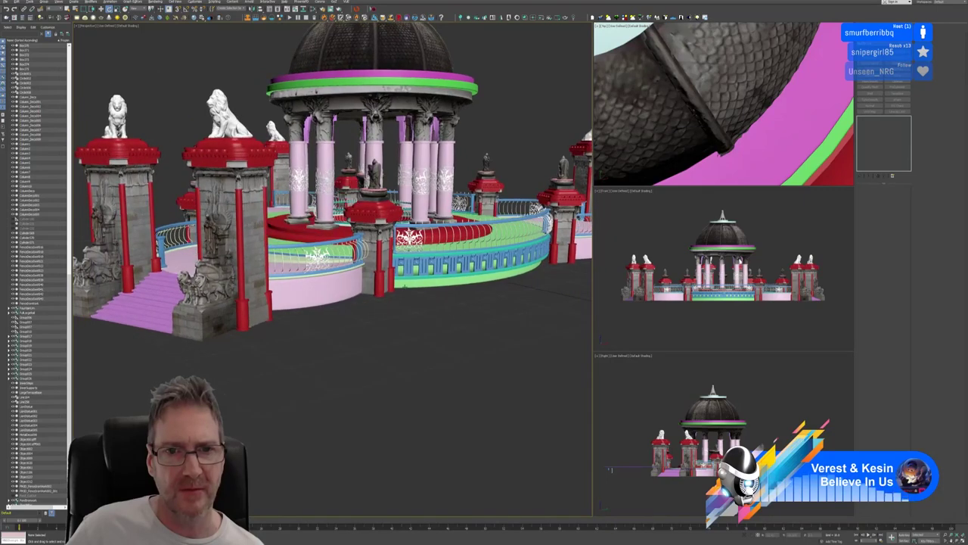
{"action": "middle_click_drag", "start_coordinate": [425, 172], "coordinate": [436, 126], "text": "ctrl+alt"}
{"action": "left_click", "coordinate": [436, 127]}
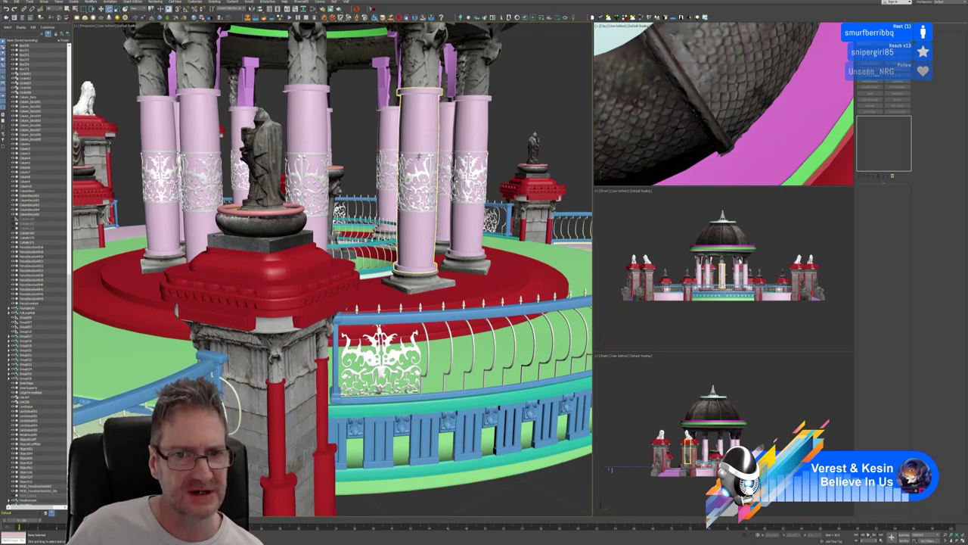
Examine the lattice sleeves on the temple columns from closer and wider views of the complete scene
{"action": "left_click", "coordinate": [418, 171]}
{"action": "left_click", "coordinate": [422, 245]}
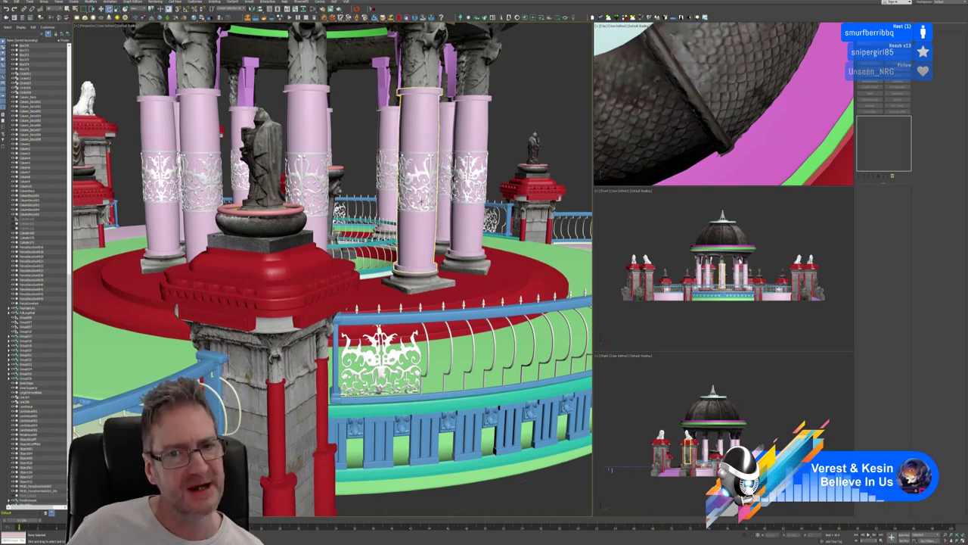
{"action": "left_click", "coordinate": [423, 286]}
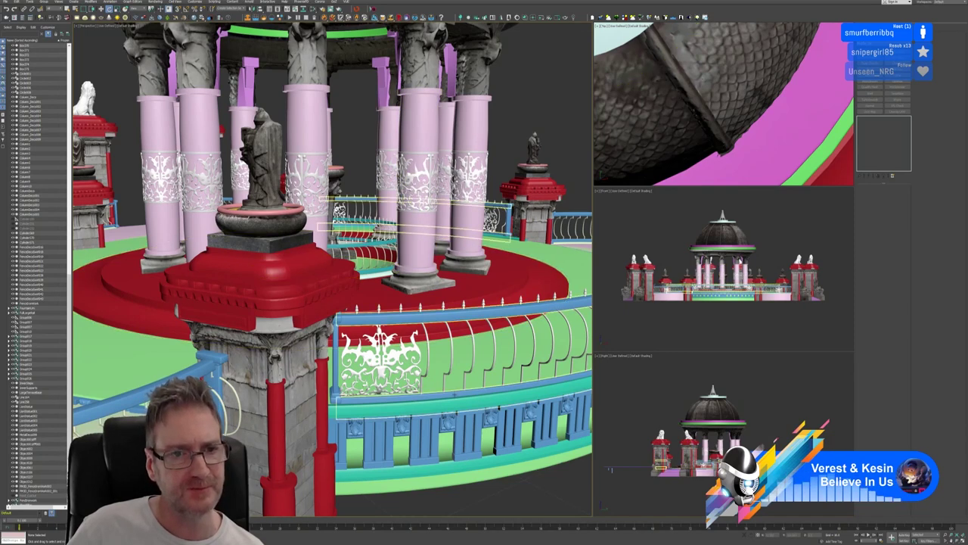
{"action": "scroll", "coordinate": [459, 364], "scroll_direction": "down", "scroll_amount": 3}
{"action": "middle_click_drag", "start_coordinate": [474, 452], "coordinate": [461, 393]}
{"action": "left_click", "coordinate": [409, 292]}
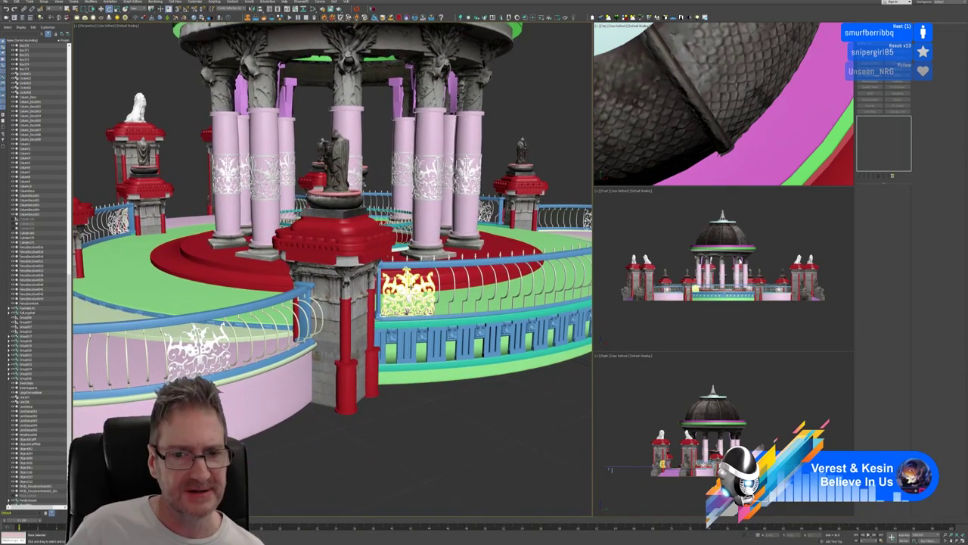
{"action": "scroll", "coordinate": [404, 179], "scroll_direction": "down", "scroll_amount": 4}
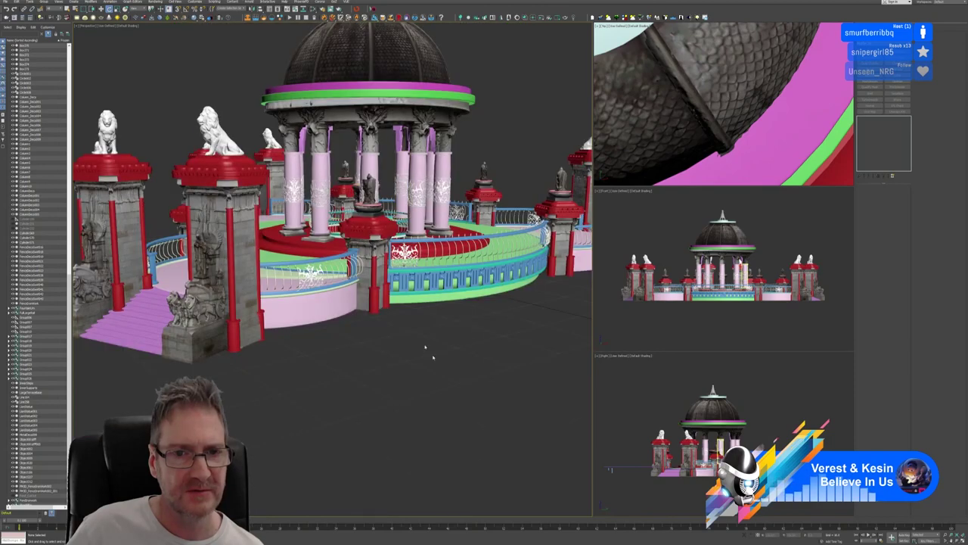
{"action": "middle_click_drag", "start_coordinate": [429, 351], "coordinate": [403, 355]}
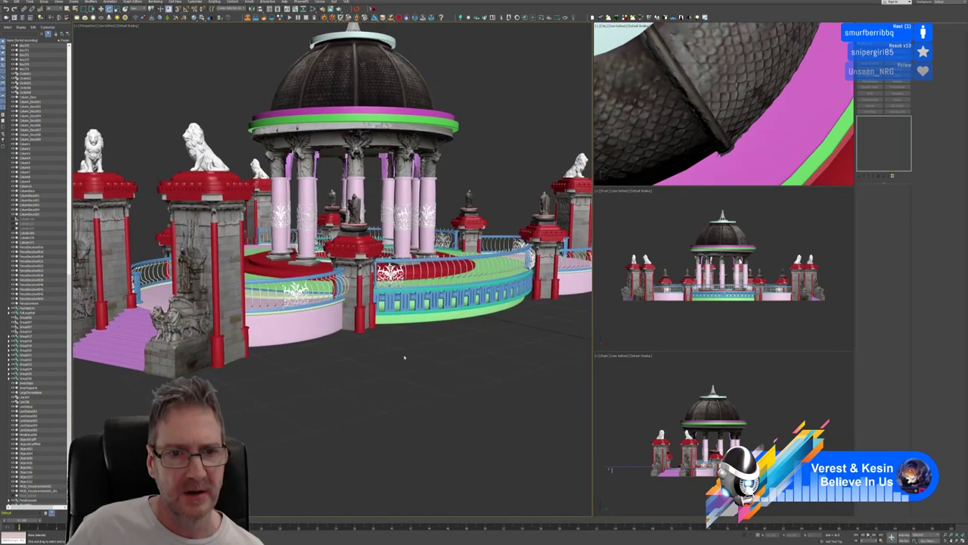
{"action": "left_click", "coordinate": [407, 199]}
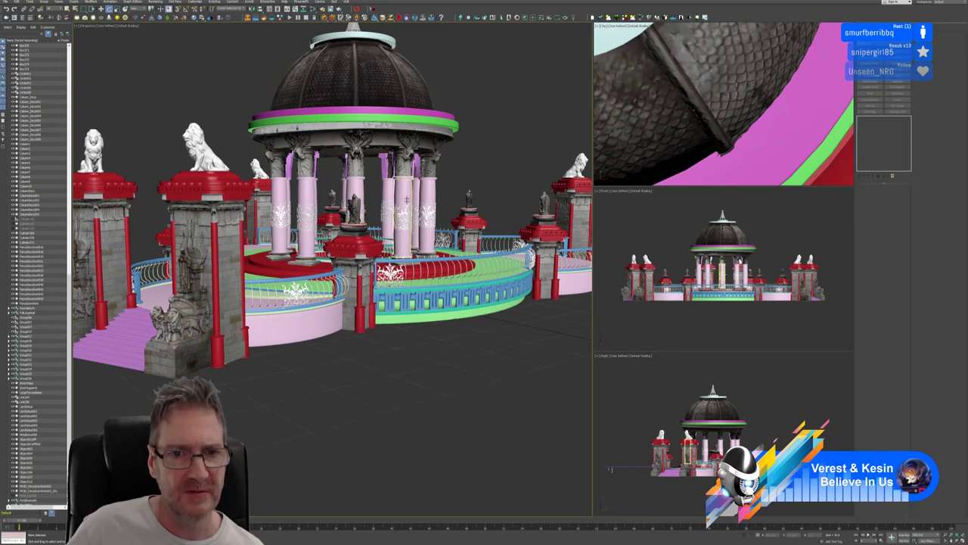
{"action": "left_click", "coordinate": [405, 225]}
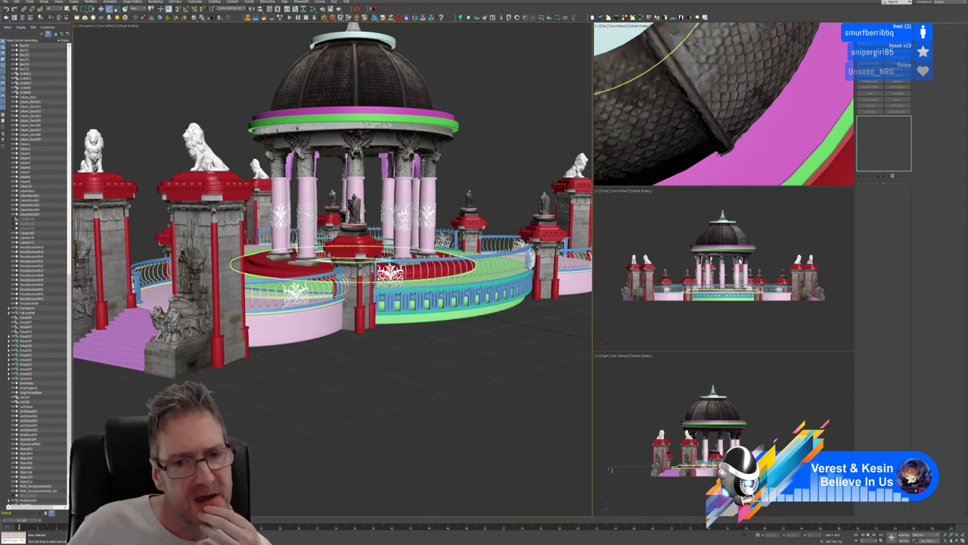
{"action": "left_click", "coordinate": [405, 219]}
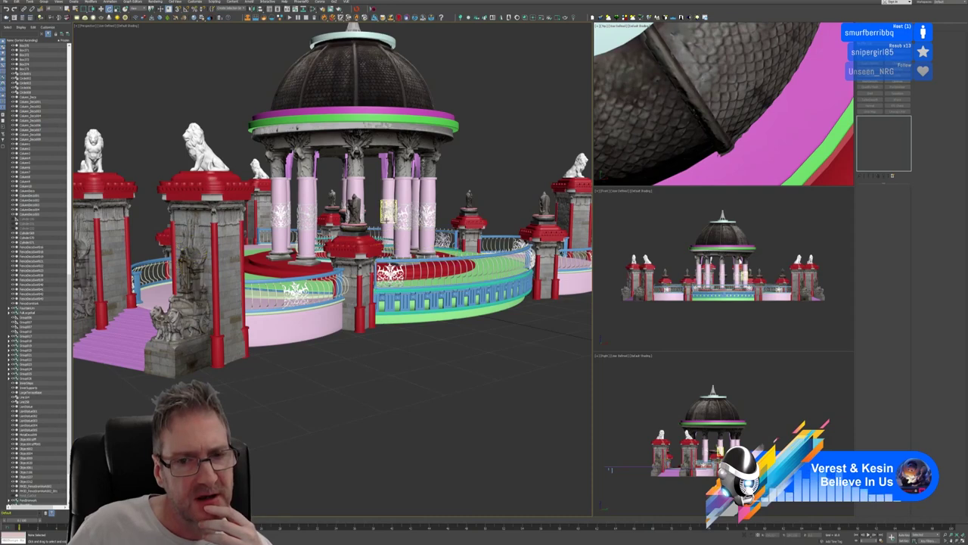
{"action": "left_click", "coordinate": [399, 195]}
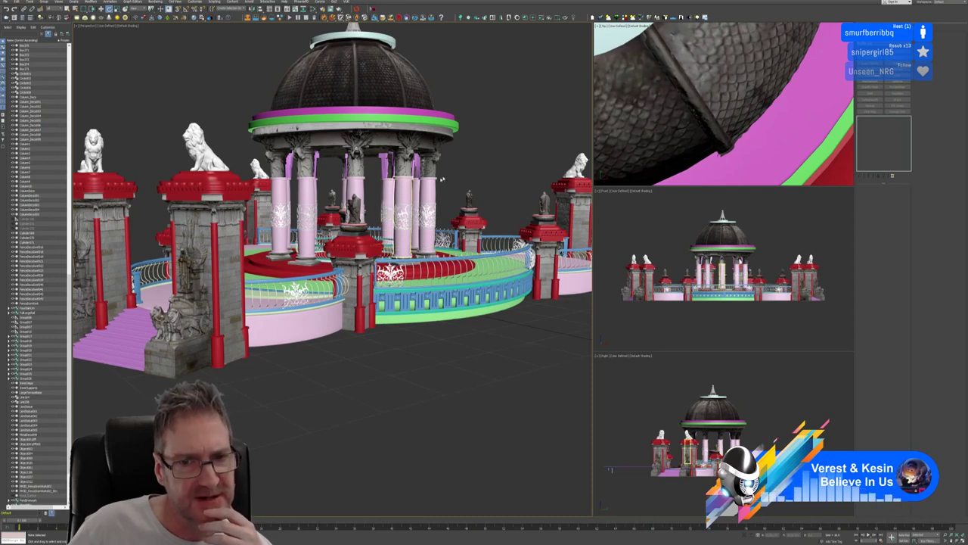
{"action": "left_click", "coordinate": [439, 151]}
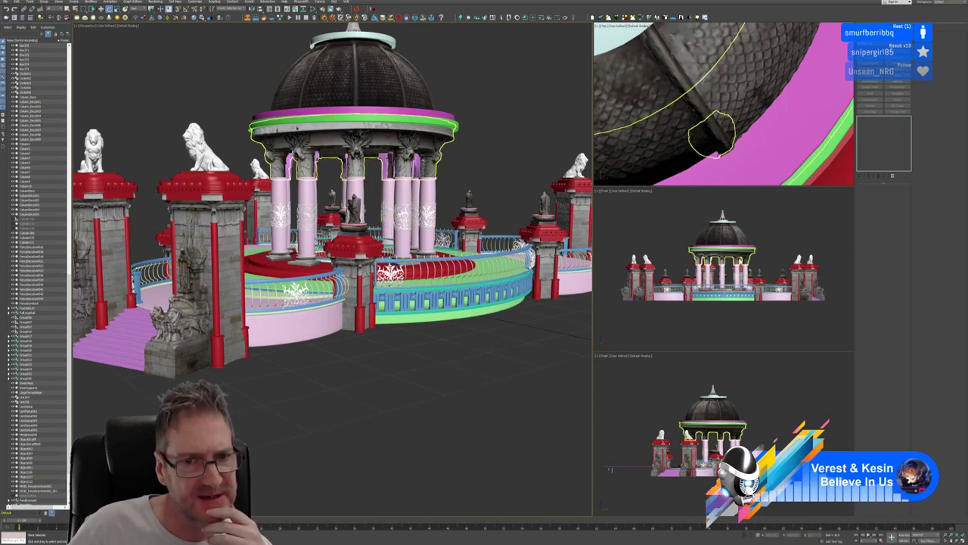
{"action": "left_click", "coordinate": [310, 240]}
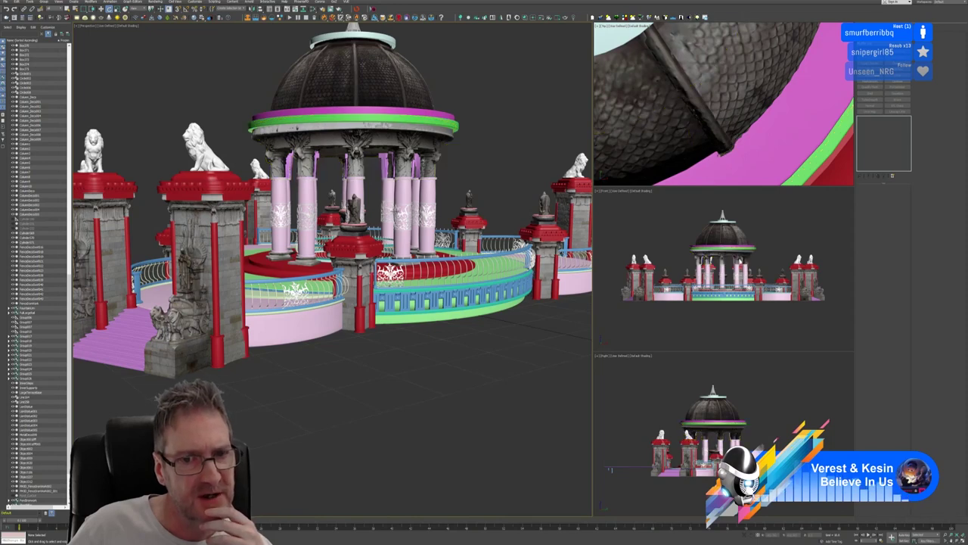
{"action": "key", "text": "ctrl+d"}
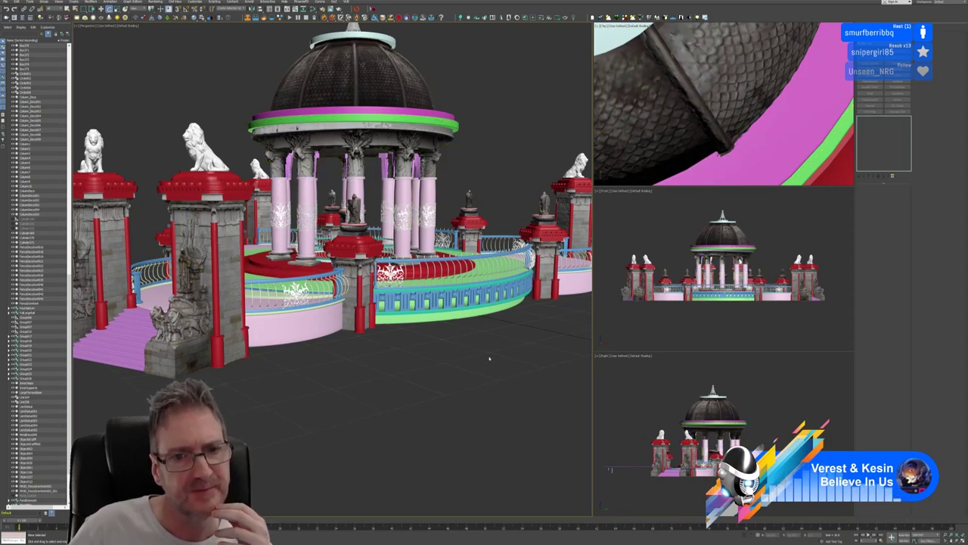
{"action": "middle_click_drag", "start_coordinate": [486, 351], "coordinate": [492, 348]}
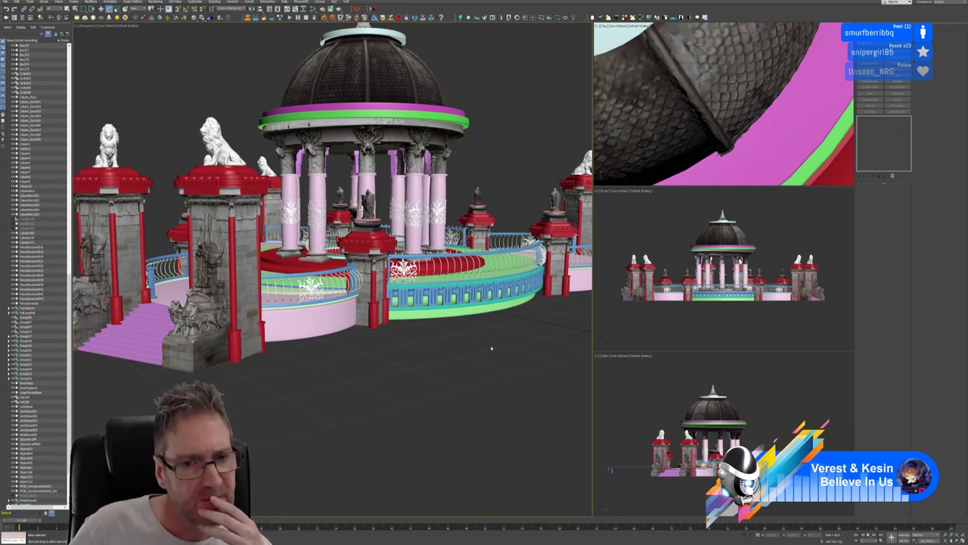
Open the group containing the entrance piers, steps and adjoining curved railing for editing, and save the scene
{"action": "left_click", "coordinate": [318, 321]}
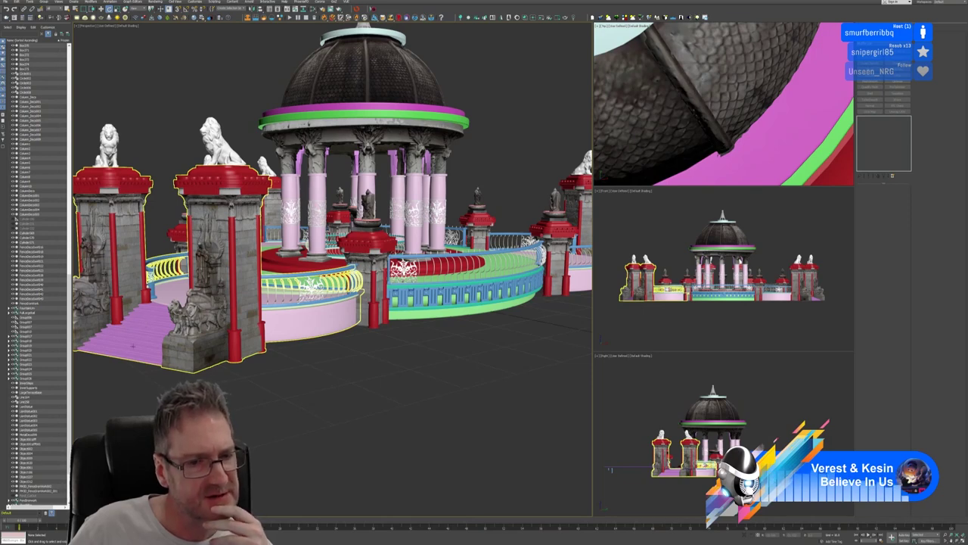
{"action": "left_click", "coordinate": [391, 364]}
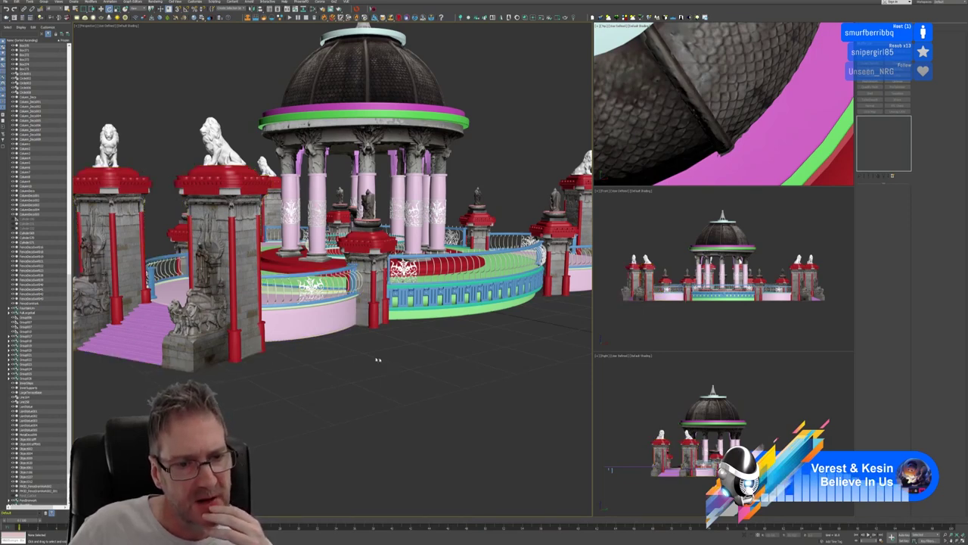
{"action": "left_click", "coordinate": [337, 321]}
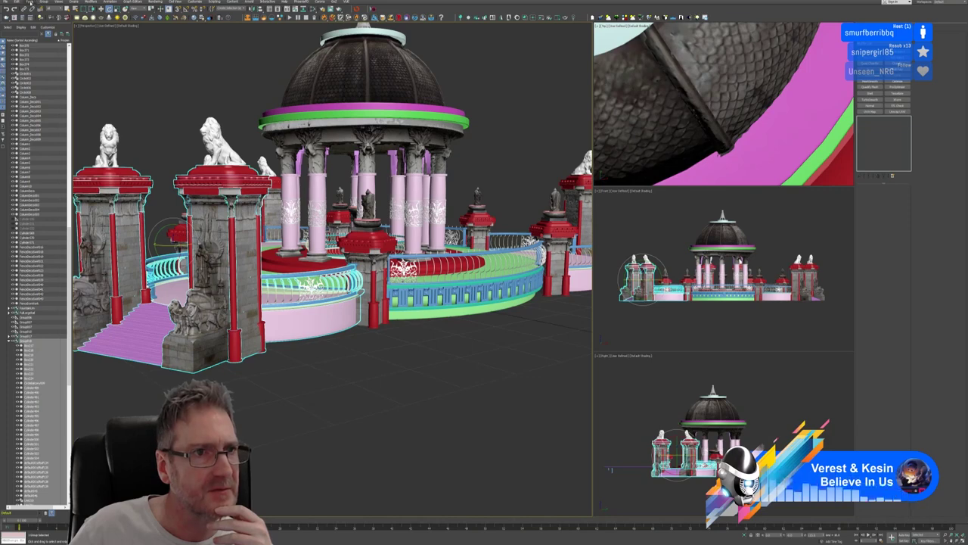
{"action": "left_click", "coordinate": [30, 2]}
{"action": "mouse_move", "coordinate": [44, 2]}
{"action": "left_click", "coordinate": [52, 25]}
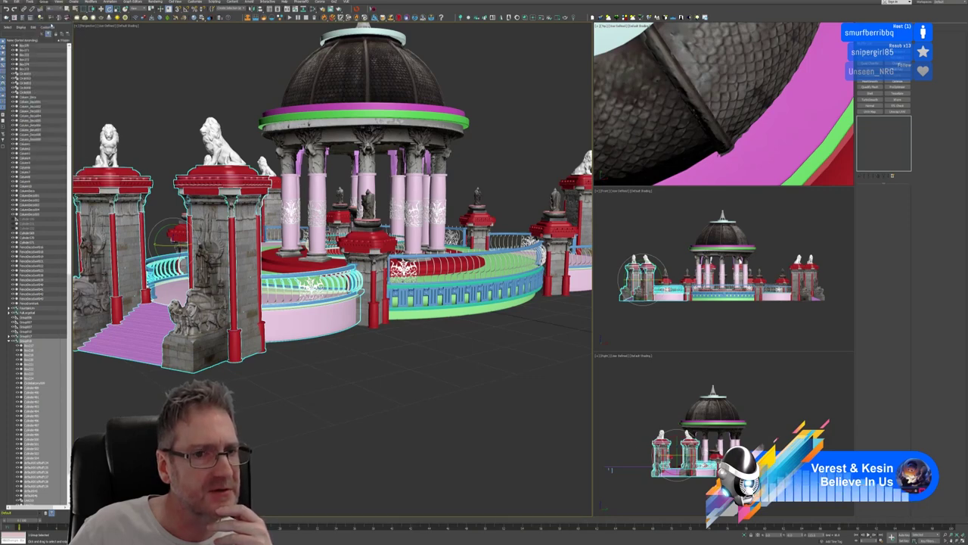
{"action": "key", "text": "ctrl+z"}
{"action": "left_click", "coordinate": [5, 2]}
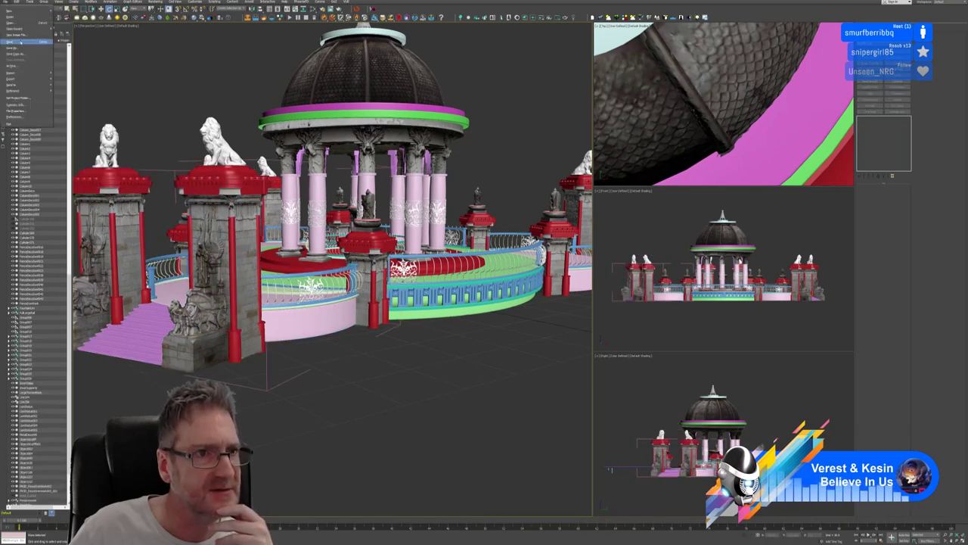
{"action": "left_click", "coordinate": [47, 43]}
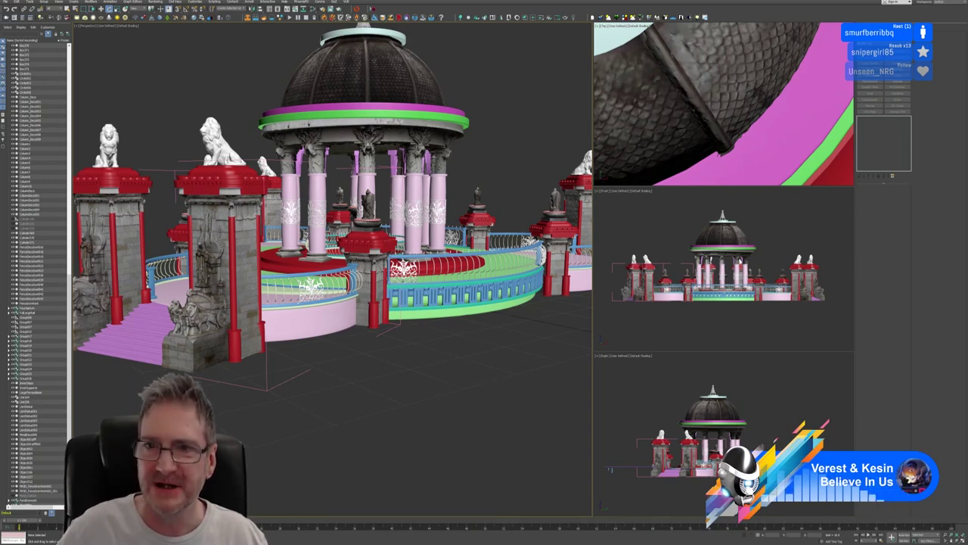
Switch to Photoshop and create a new RGB document with a white background at 72 pixels per inch
{"action": "key", "text": "super+d"}
{"action": "key", "text": "super"}
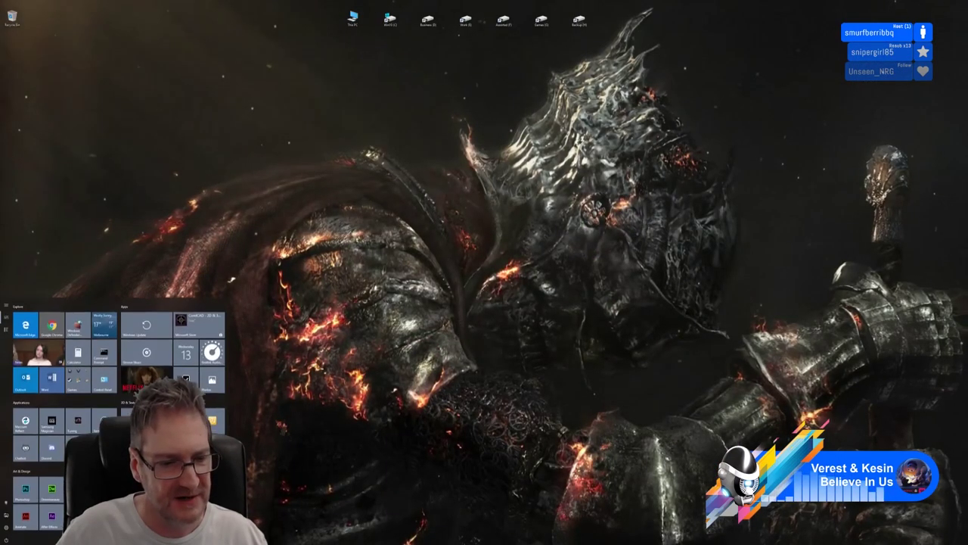
{"action": "left_click", "coordinate": [26, 487]}
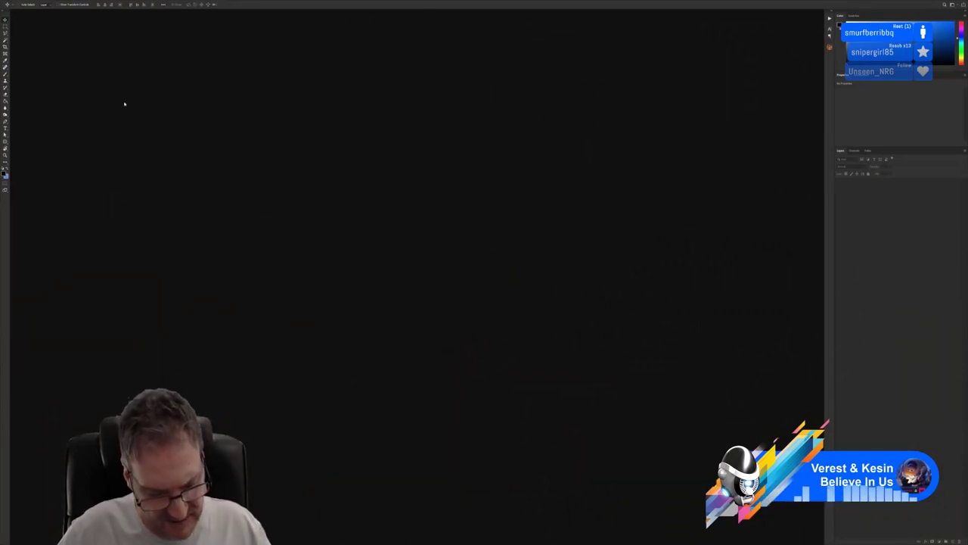
{"action": "key", "text": "ctrl+n"}
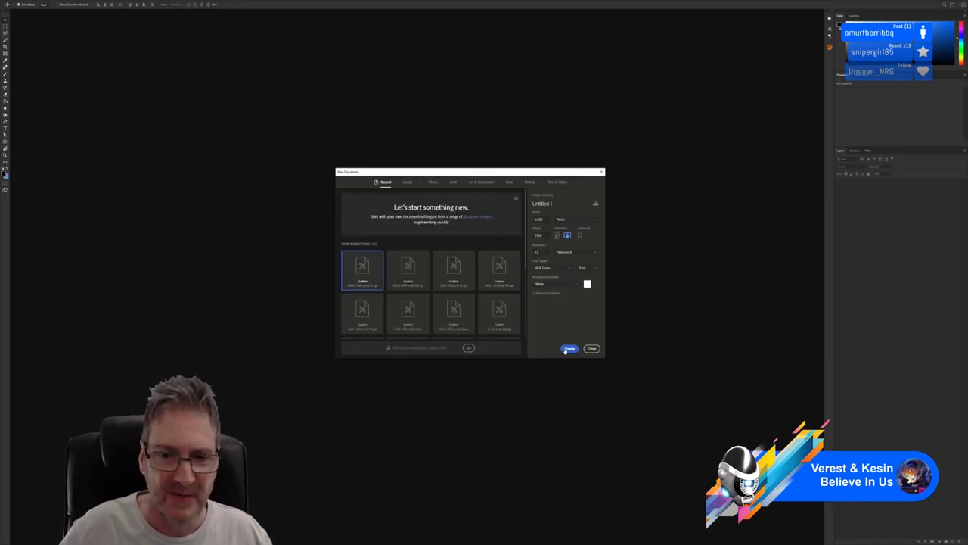
{"action": "left_click", "coordinate": [570, 349]}
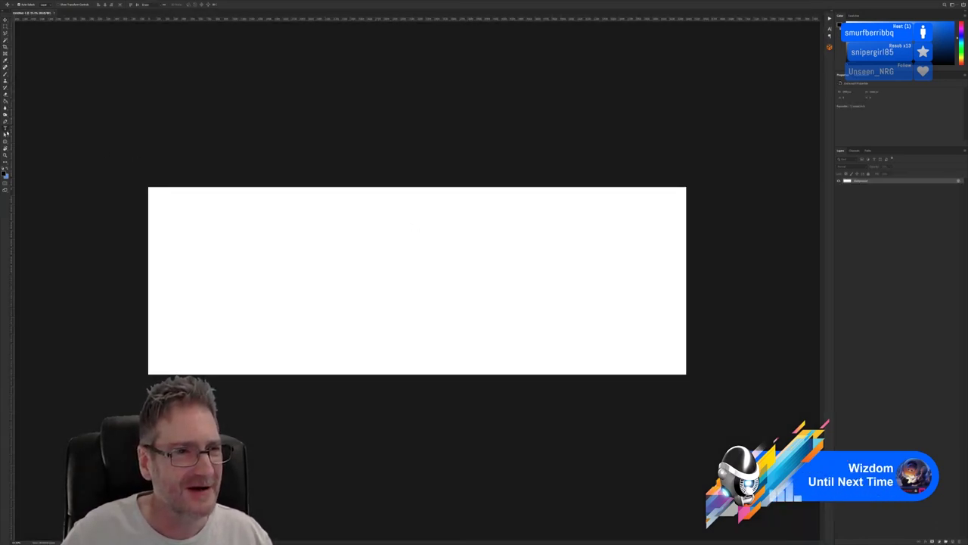
Add a text layer reading "doeg" in the upper middle of the white canvas
{"action": "left_click", "coordinate": [6, 129]}
{"action": "left_click", "coordinate": [348, 236]}
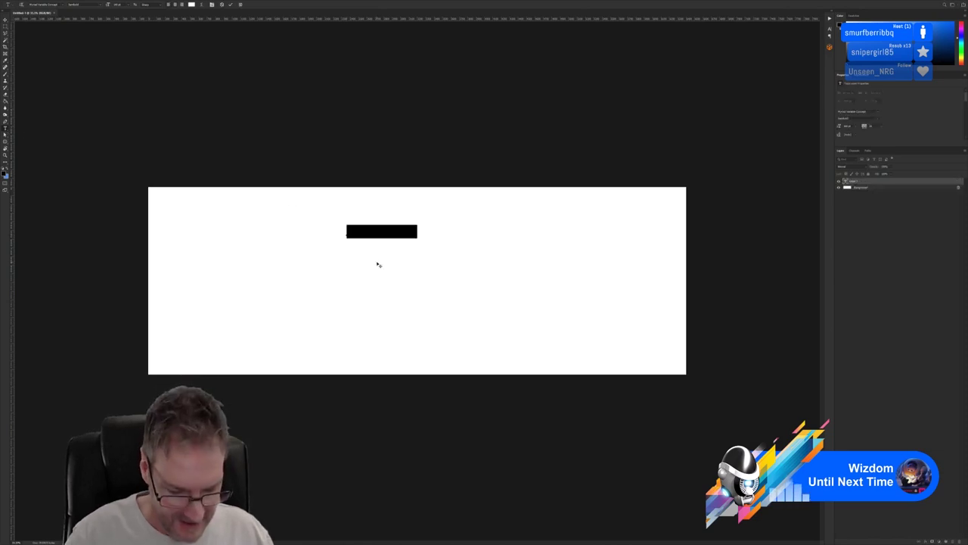
{"action": "type", "text": "hello"}
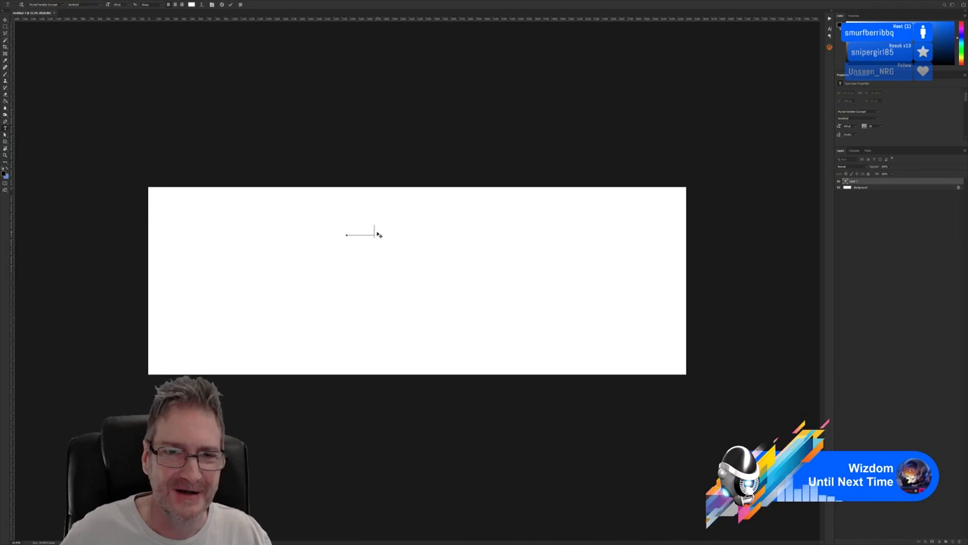
Select the whole word on the canvas and set its text colour to black
{"action": "left_click_drag", "start_coordinate": [374, 231], "coordinate": [319, 216]}
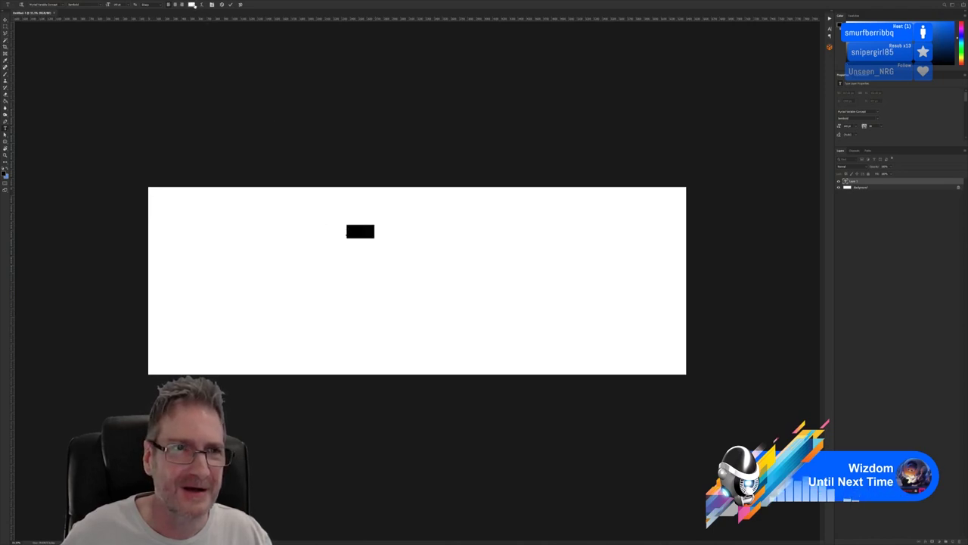
{"action": "left_click", "coordinate": [192, 5]}
{"action": "left_click", "coordinate": [472, 210]}
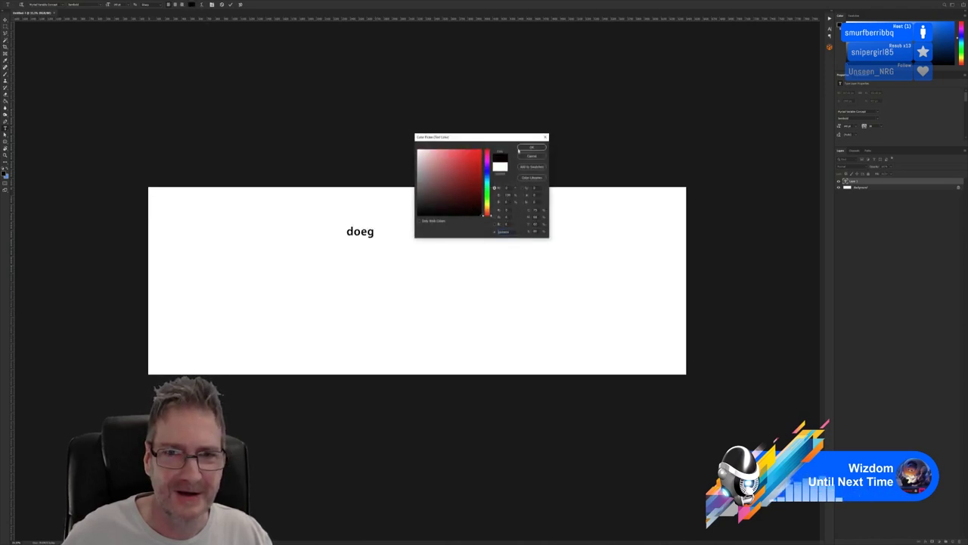
{"action": "left_click", "coordinate": [531, 148]}
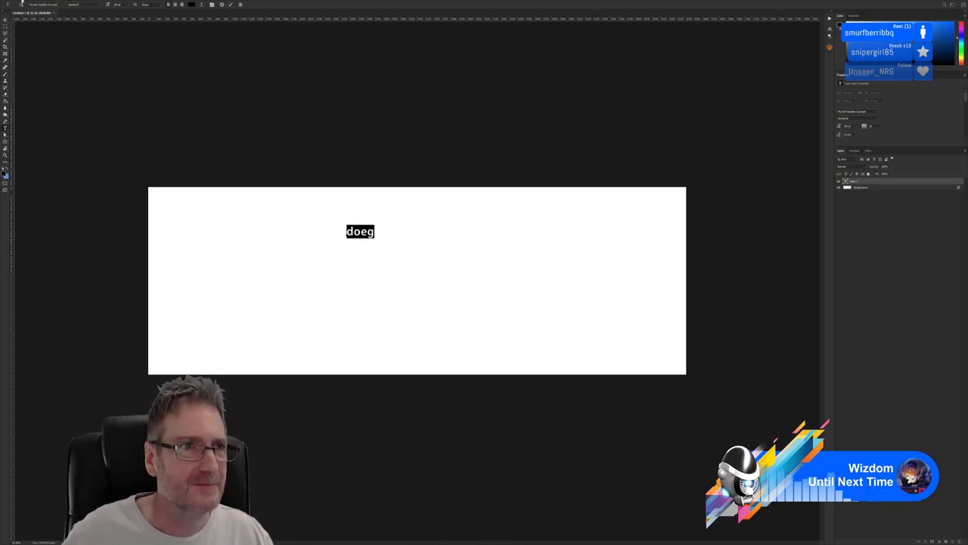
Examine the Character settings and the OpenType features available for the selected word
{"action": "left_click", "coordinate": [23, 0]}
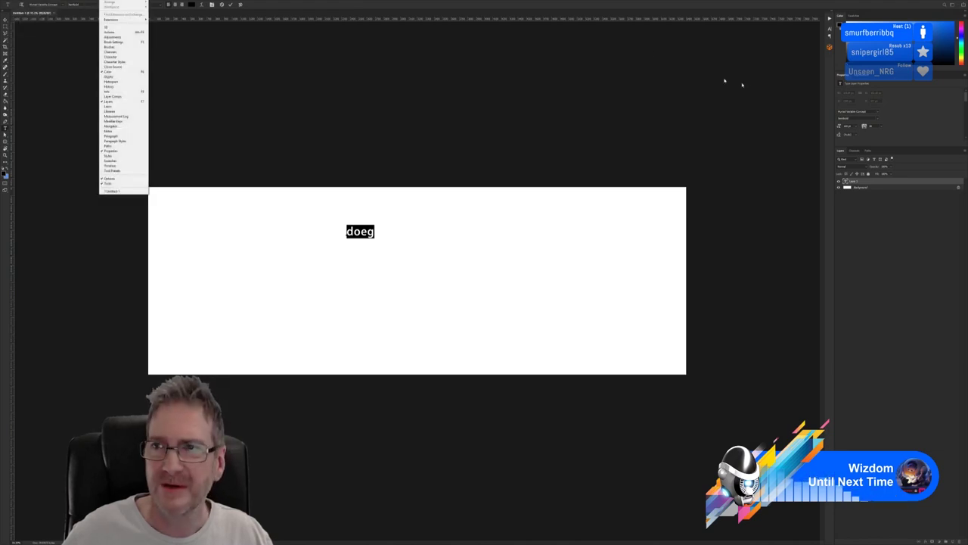
{"action": "left_click", "coordinate": [830, 32]}
{"action": "left_click", "coordinate": [830, 33]}
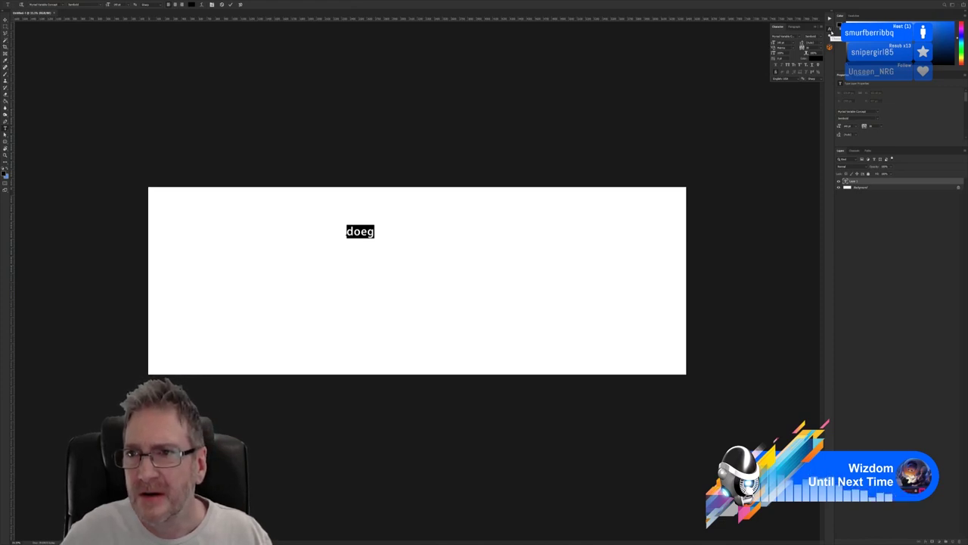
{"action": "left_click", "coordinate": [831, 32]}
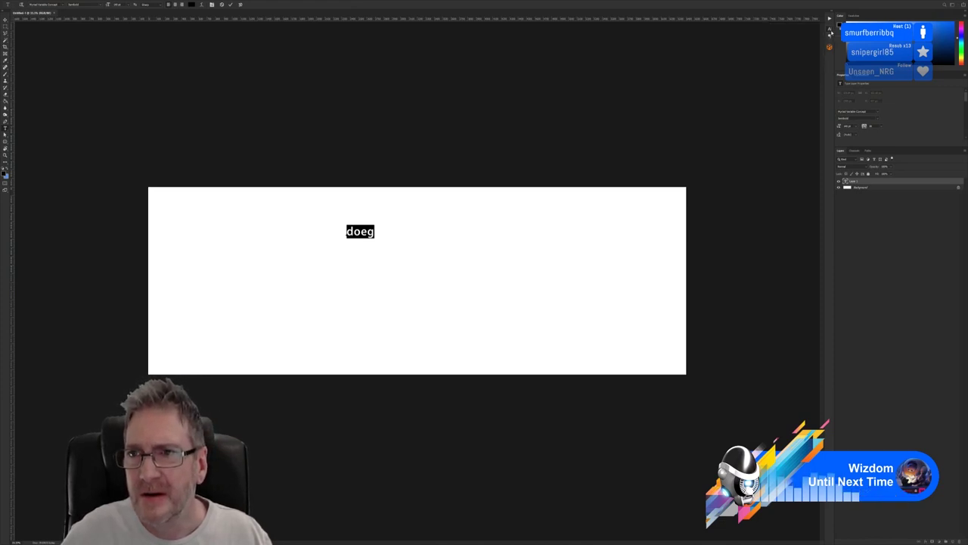
{"action": "left_click", "coordinate": [108, 3]}
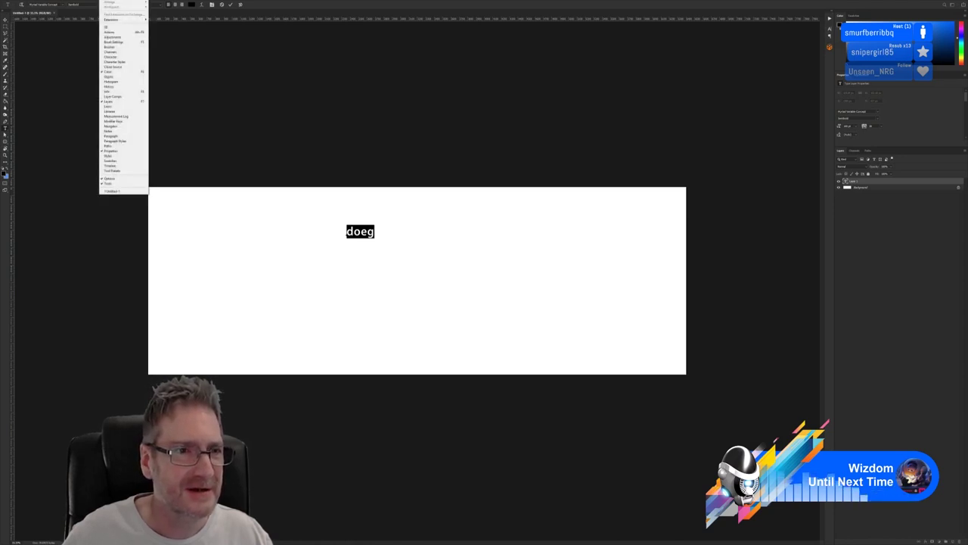
{"action": "mouse_move", "coordinate": [95, 0]}
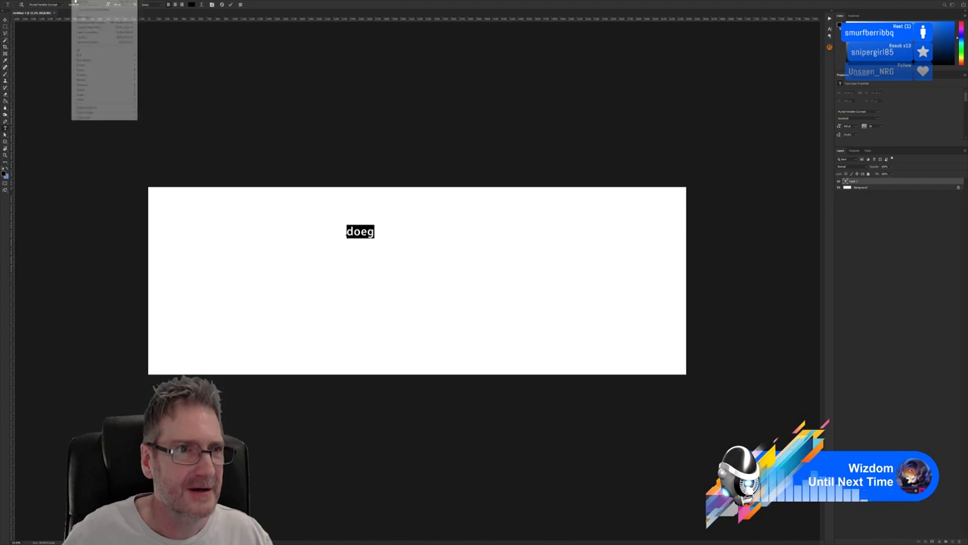
{"action": "mouse_move", "coordinate": [65, 3]}
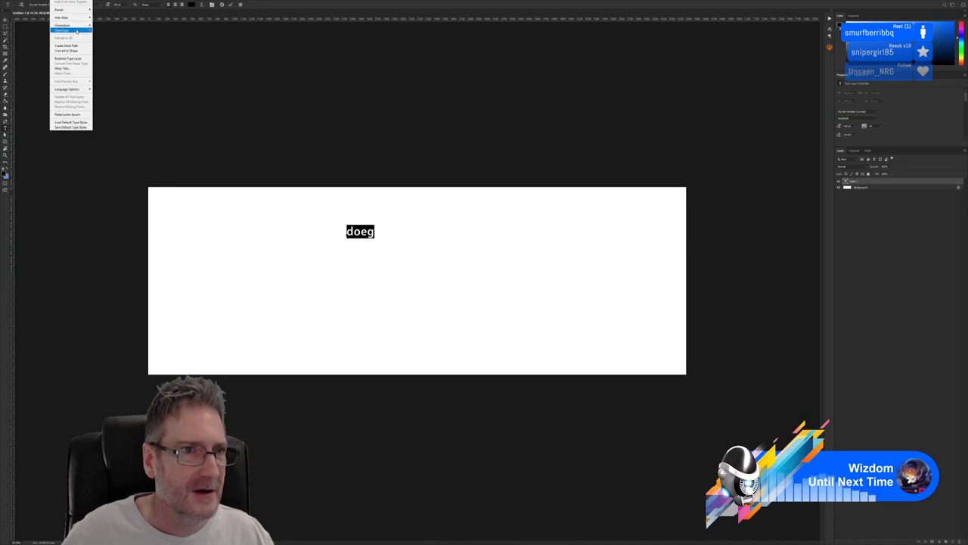
{"action": "mouse_move", "coordinate": [73, 30]}
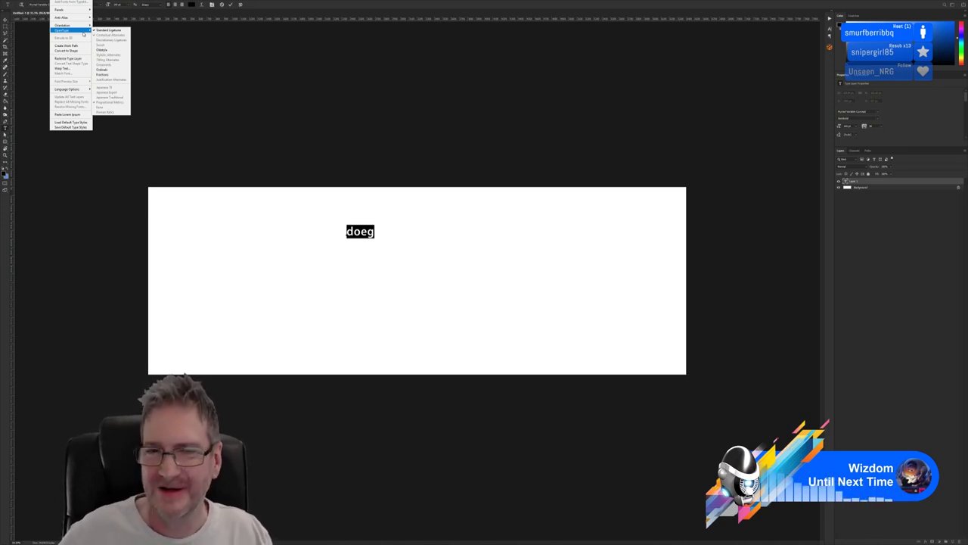
Commit the text, quit Photoshop without saving the document, and return to the temple scene in 3ds Max
{"action": "left_click", "coordinate": [688, 96]}
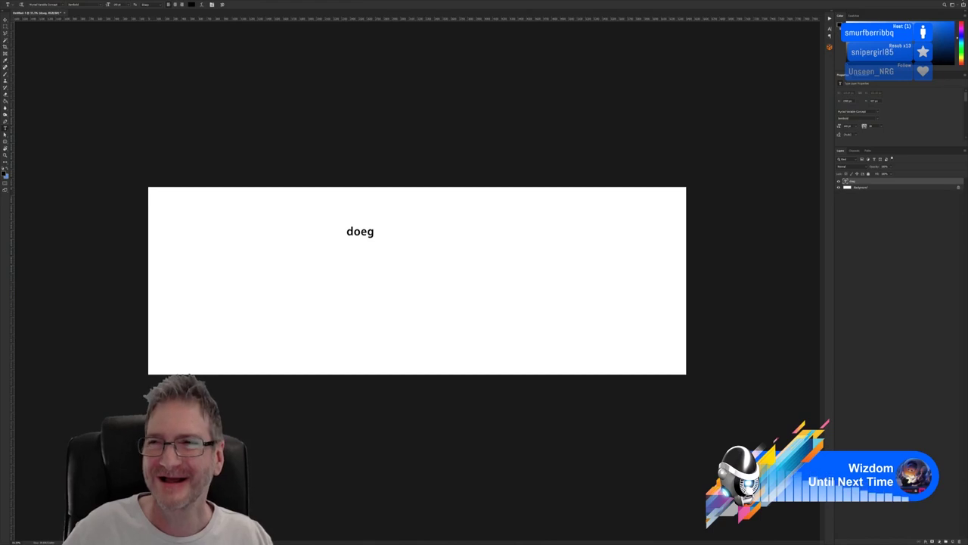
{"action": "key", "text": "ctrl+q"}
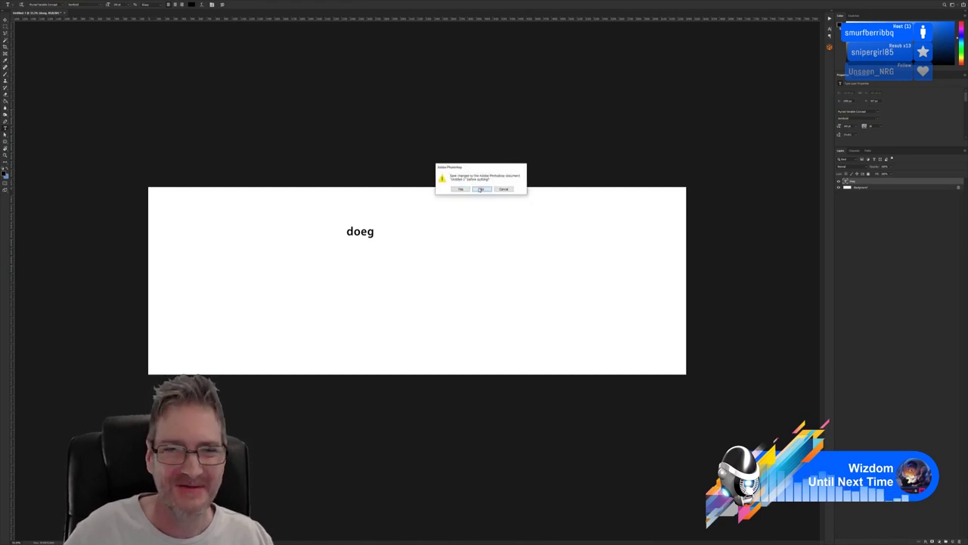
{"action": "left_click", "coordinate": [481, 189]}
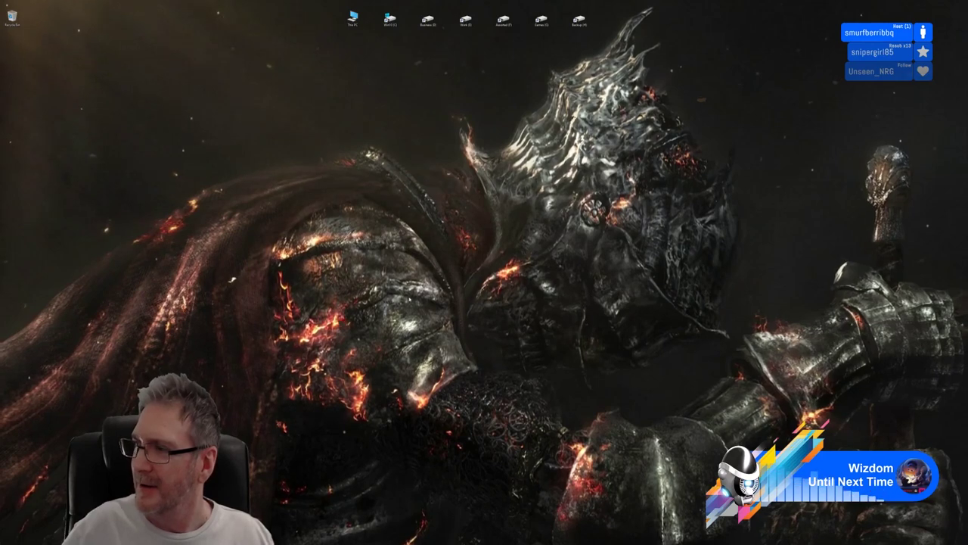
{"action": "key", "text": "alt+Tab"}
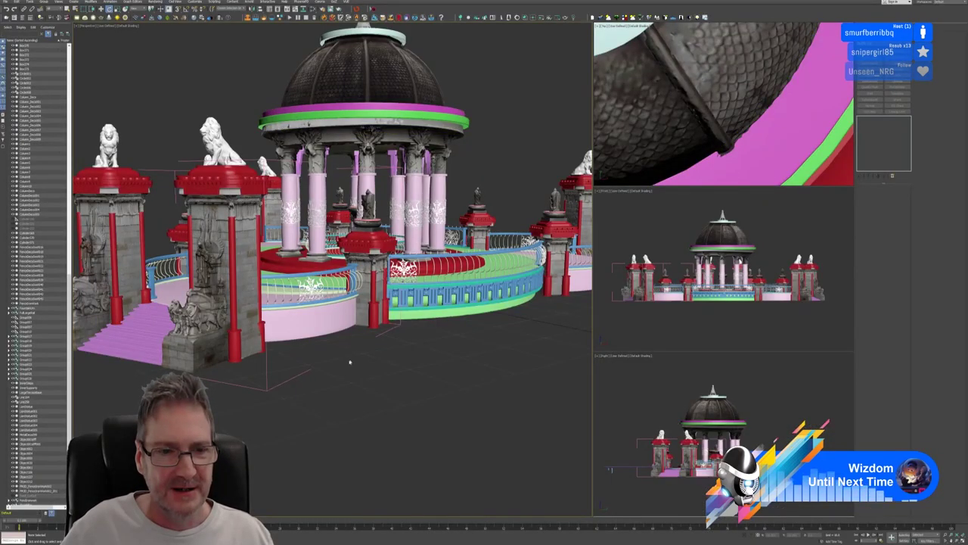
Select the entrance group at the upper arm of the plan and open it for editing
{"action": "left_click", "coordinate": [320, 338]}
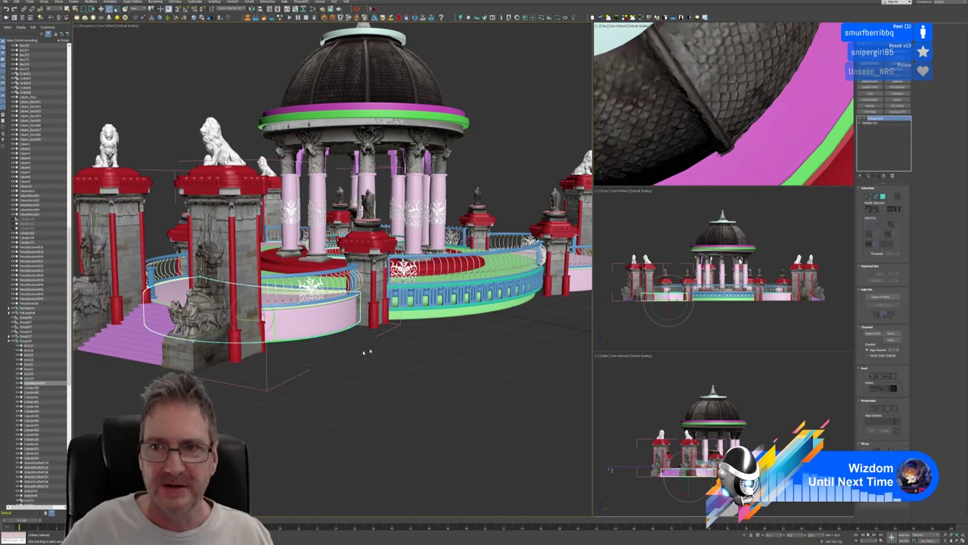
{"action": "scroll", "coordinate": [724, 130], "scroll_direction": "down", "scroll_amount": 10}
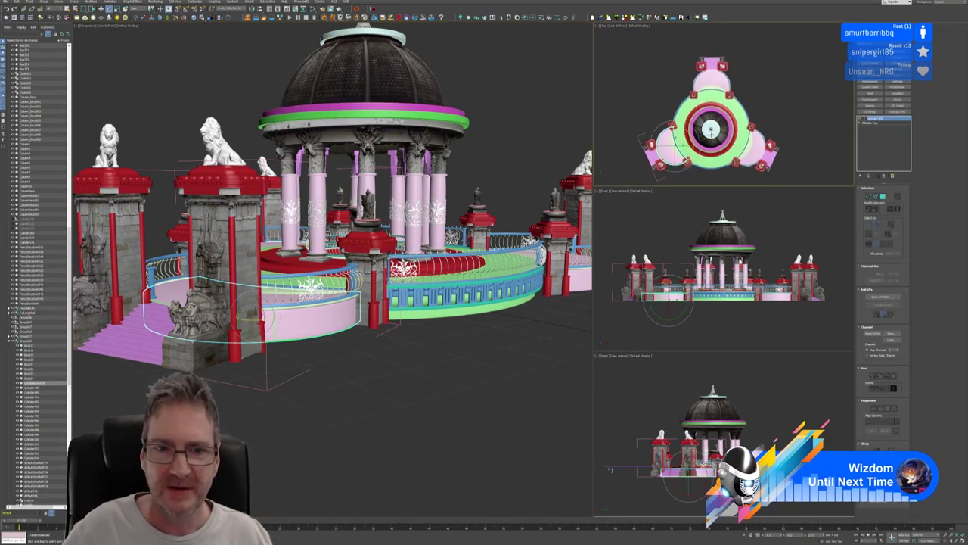
{"action": "left_click", "coordinate": [715, 70]}
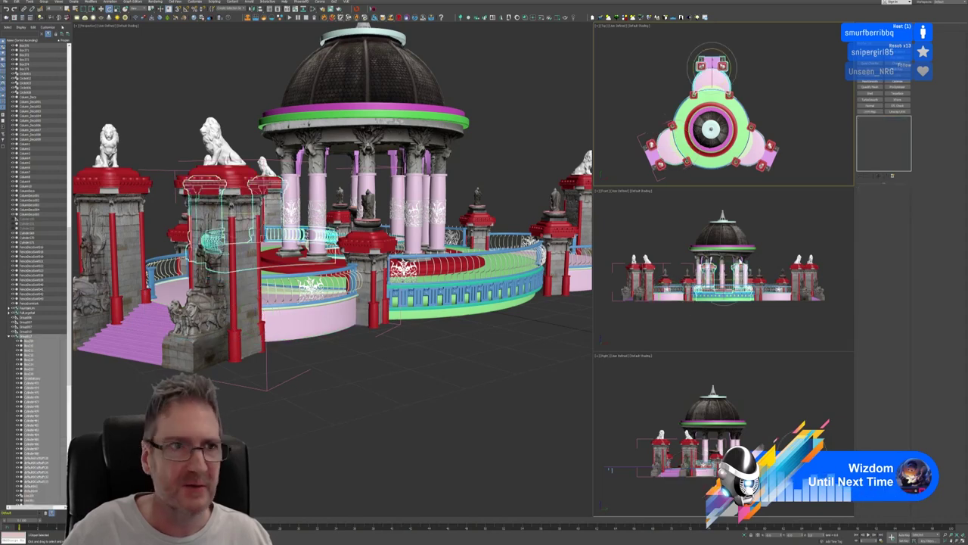
{"action": "key", "text": "q"}
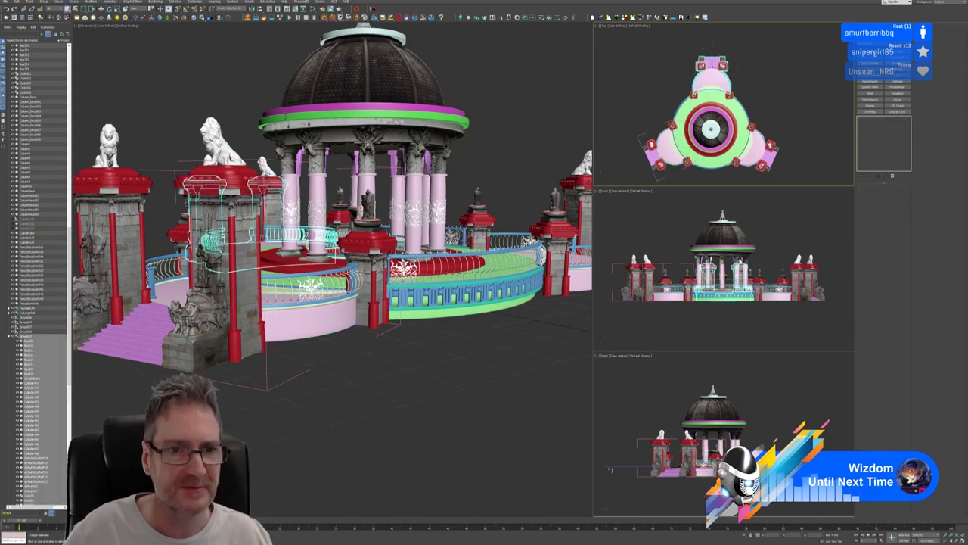
{"action": "left_click", "coordinate": [44, 2]}
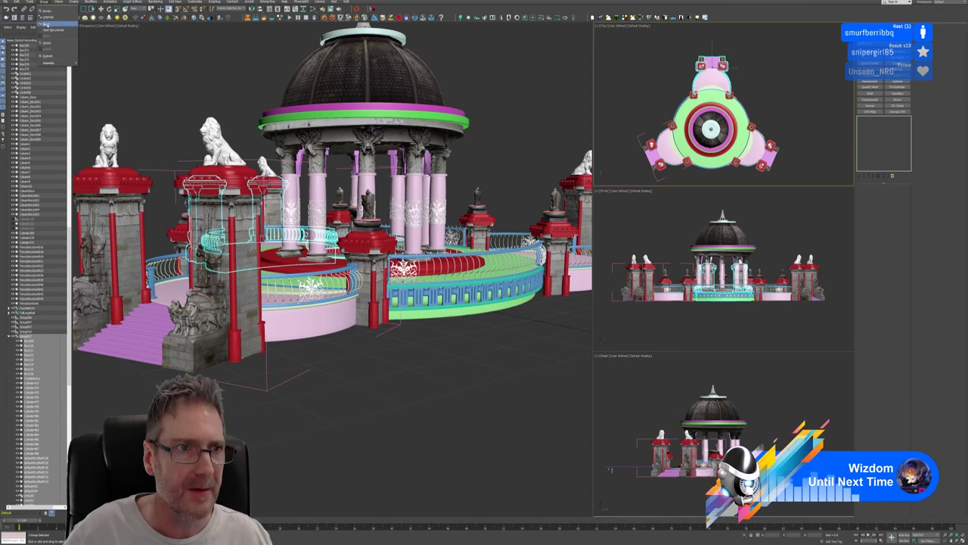
{"action": "left_click", "coordinate": [50, 25]}
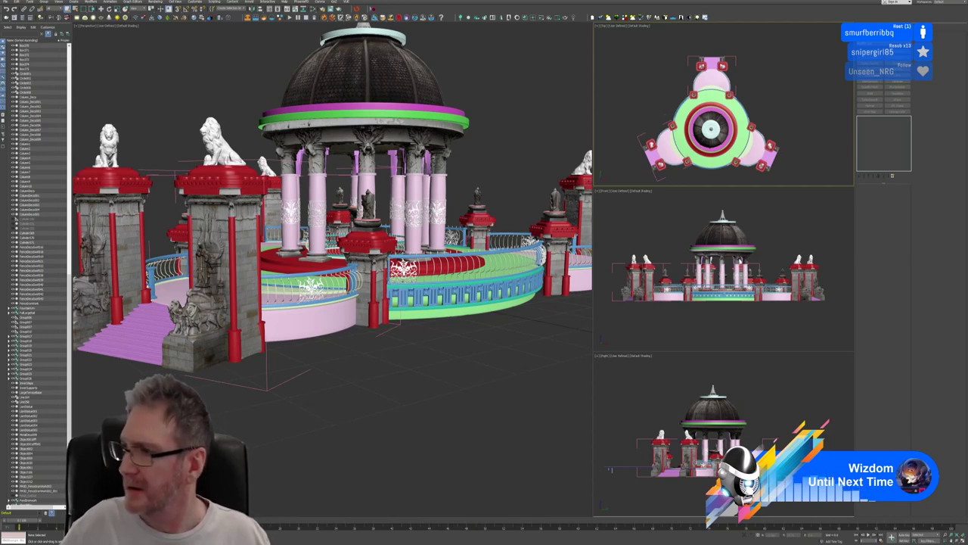
Isolate the curved pink base wall of the opened entrance group to inspect its shape, and restore the full scene
{"action": "middle_click_drag", "start_coordinate": [473, 128], "coordinate": [534, 162]}
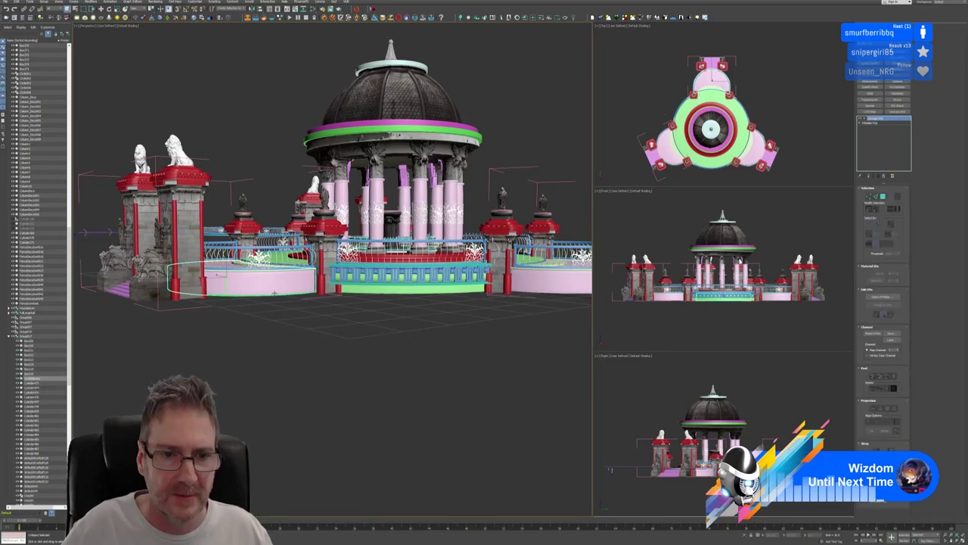
{"action": "left_click", "coordinate": [746, 535]}
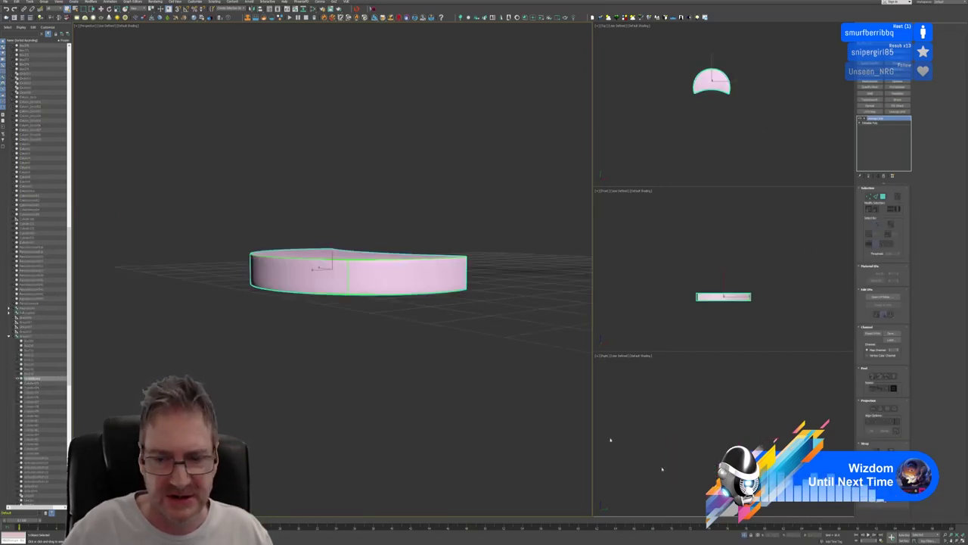
{"action": "left_click", "coordinate": [743, 535]}
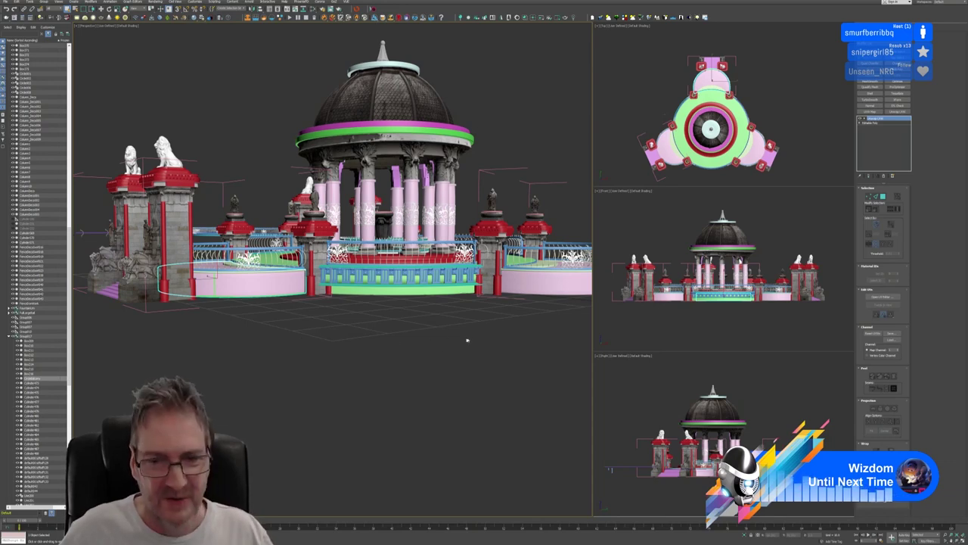
{"action": "middle_click_drag", "start_coordinate": [467, 340], "coordinate": [427, 344], "text": "alt"}
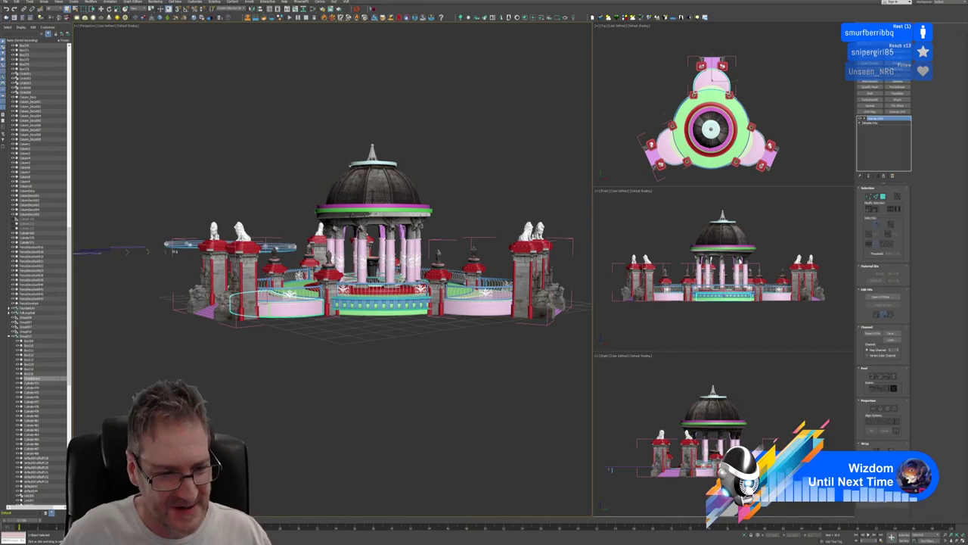
{"action": "key", "text": "super"}
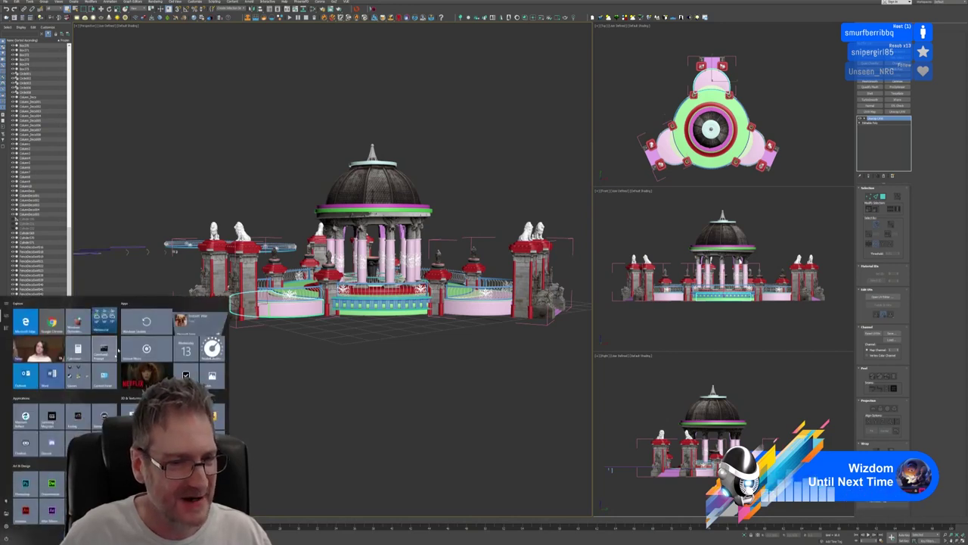
{"action": "left_click", "coordinate": [765, 14]}
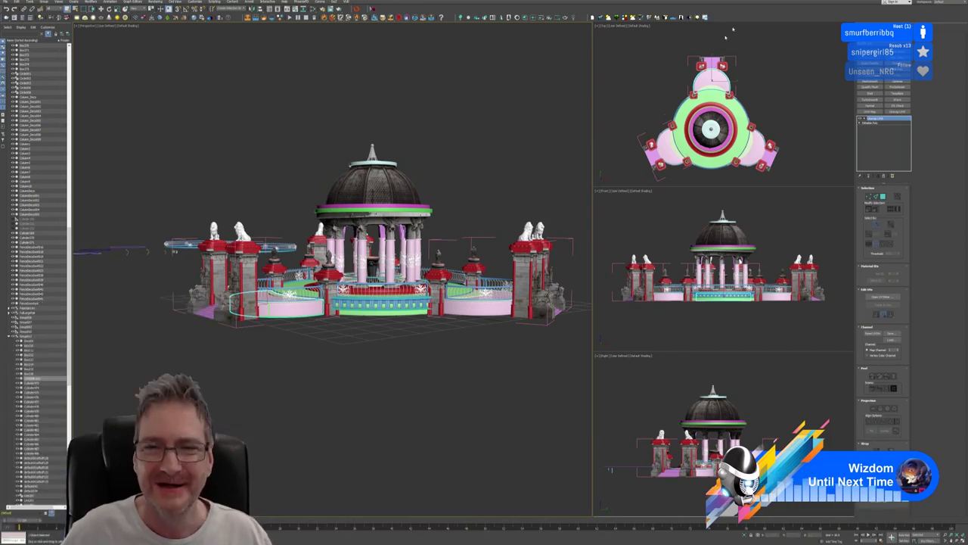
Select the loose blue pilaster and its small panel and clone them as a copy beside the opened entrance's curved wall
{"action": "middle_click_drag", "start_coordinate": [480, 198], "coordinate": [435, 200], "text": "alt"}
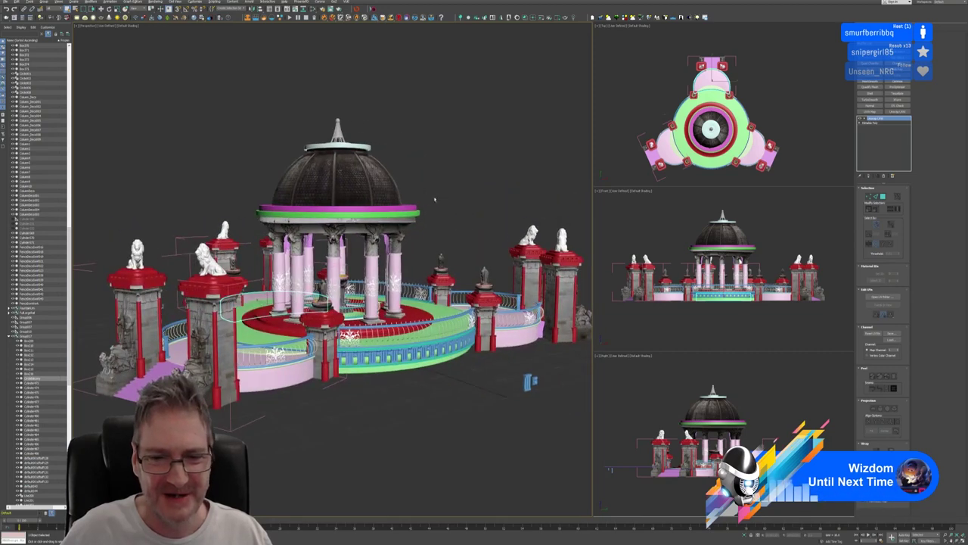
{"action": "left_click_drag", "start_coordinate": [504, 369], "coordinate": [546, 396]}
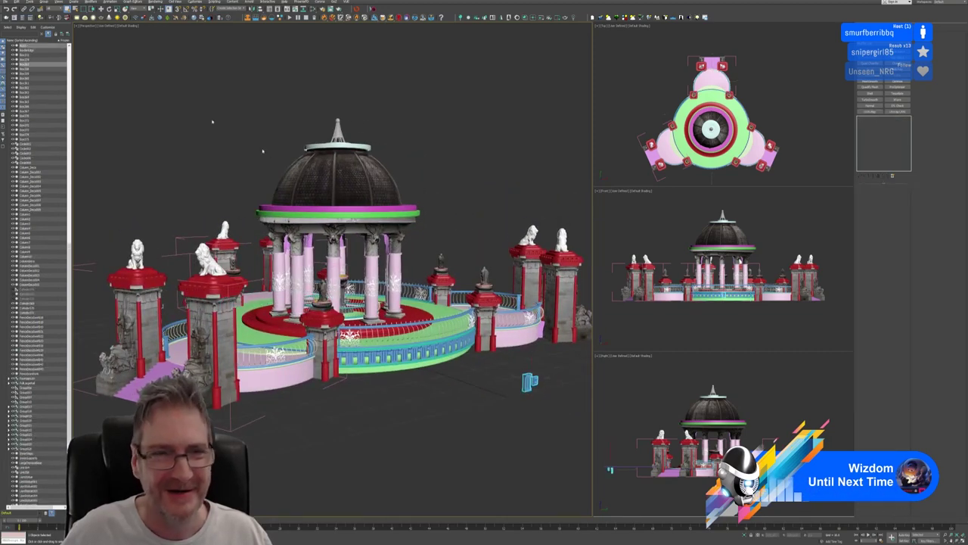
{"action": "left_click", "coordinate": [101, 9]}
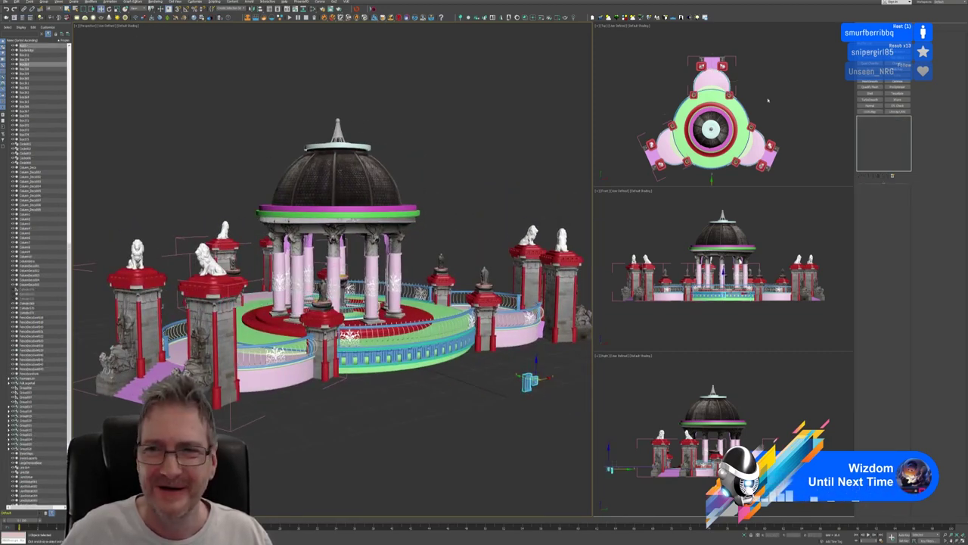
{"action": "scroll", "coordinate": [768, 100], "scroll_direction": "down", "scroll_amount": 3}
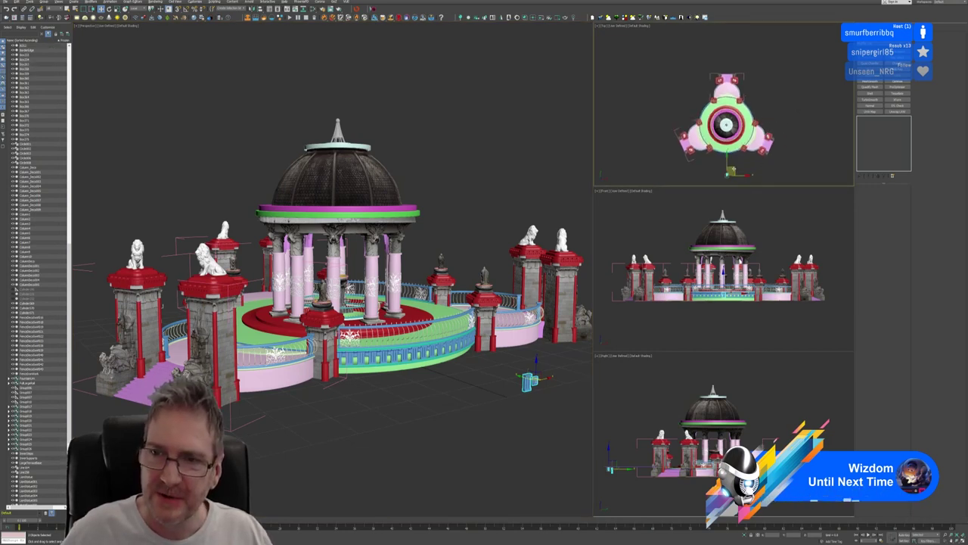
{"action": "left_click_drag", "start_coordinate": [732, 171], "coordinate": [726, 79], "text": "shift"}
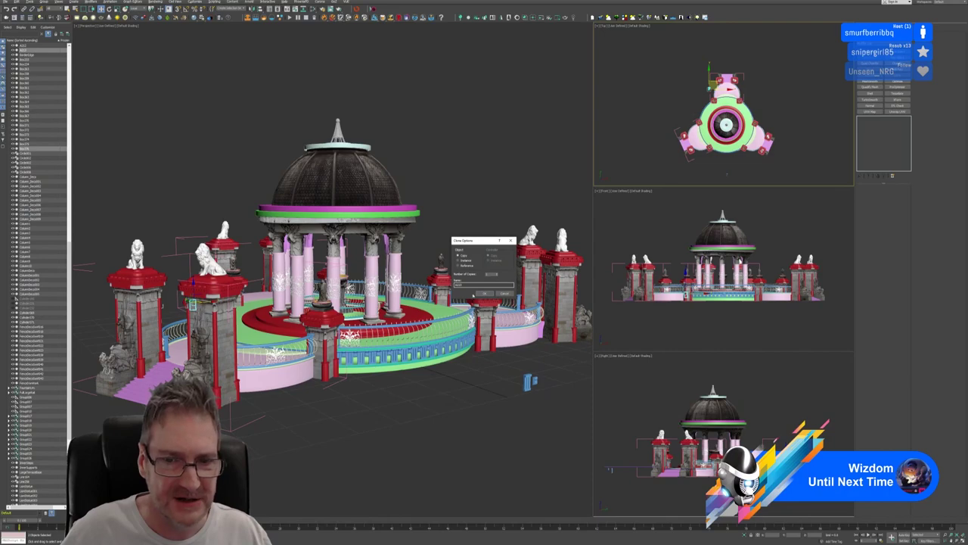
{"action": "left_click", "coordinate": [485, 294]}
Compare the copied pilaster and panel with the matching frieze around the main circular base
{"action": "mouse_move", "coordinate": [446, 291]}
{"action": "middle_mouse_down", "text": "alt"}
{"action": "mouse_move", "coordinate": [495, 249]}
{"action": "mouse_move", "coordinate": [544, 295]}
{"action": "middle_mouse_up", "text": "alt"}
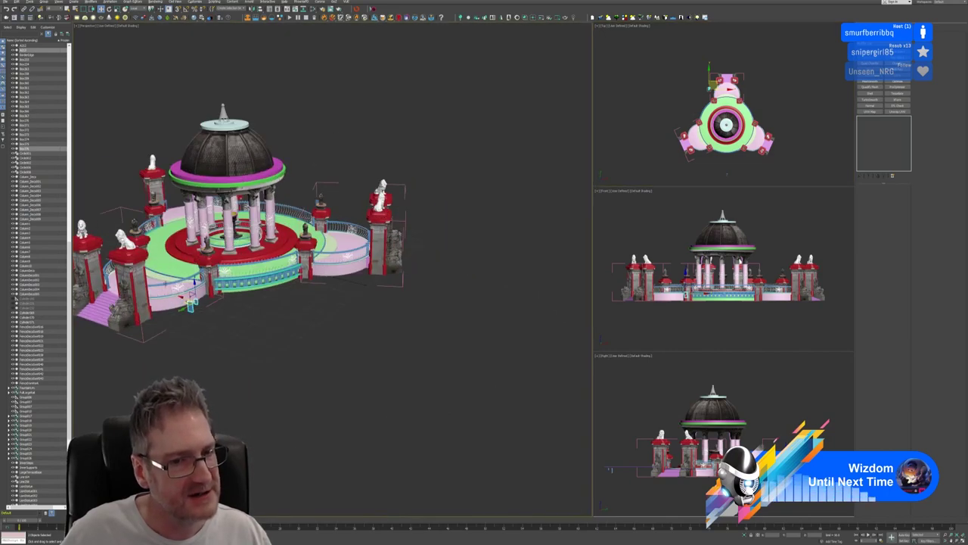
{"action": "scroll", "coordinate": [295, 344], "scroll_direction": "up", "scroll_amount": 6}
{"action": "middle_click_drag", "start_coordinate": [293, 388], "coordinate": [297, 339], "text": "alt"}
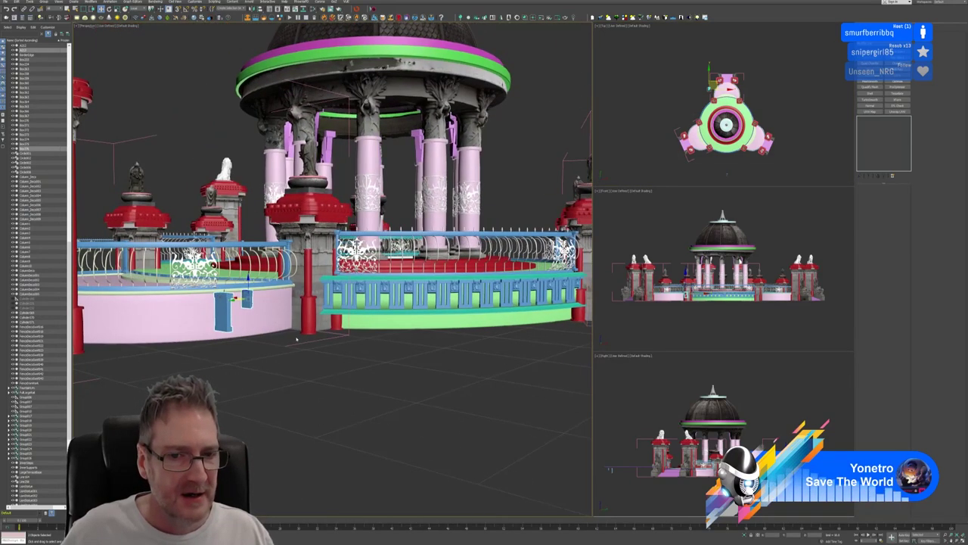
{"action": "left_click", "coordinate": [410, 328]}
{"action": "scroll", "coordinate": [408, 326], "scroll_direction": "up", "scroll_amount": 4}
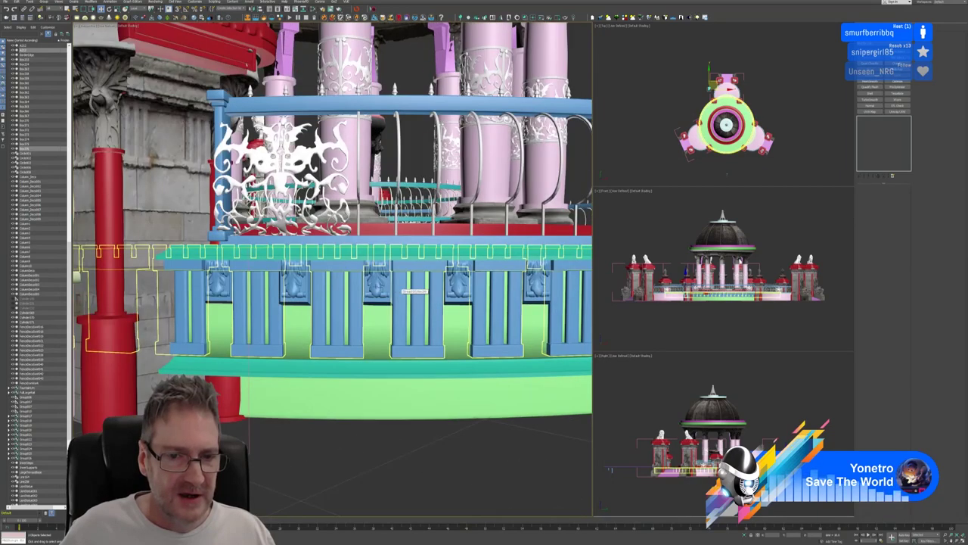
{"action": "scroll", "coordinate": [380, 302], "scroll_direction": "down", "scroll_amount": 5}
{"action": "scroll", "coordinate": [335, 385], "scroll_direction": "down", "scroll_amount": 2}
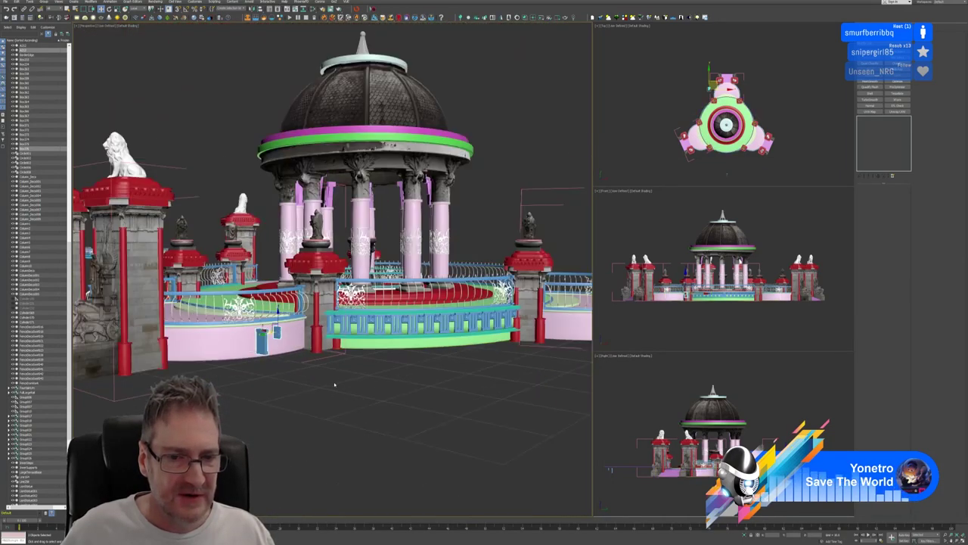
Rotate the copied pilaster and panel horizontally to face outward from the curved pink wall
{"action": "middle_click_drag", "start_coordinate": [334, 385], "coordinate": [471, 367], "text": "alt"}
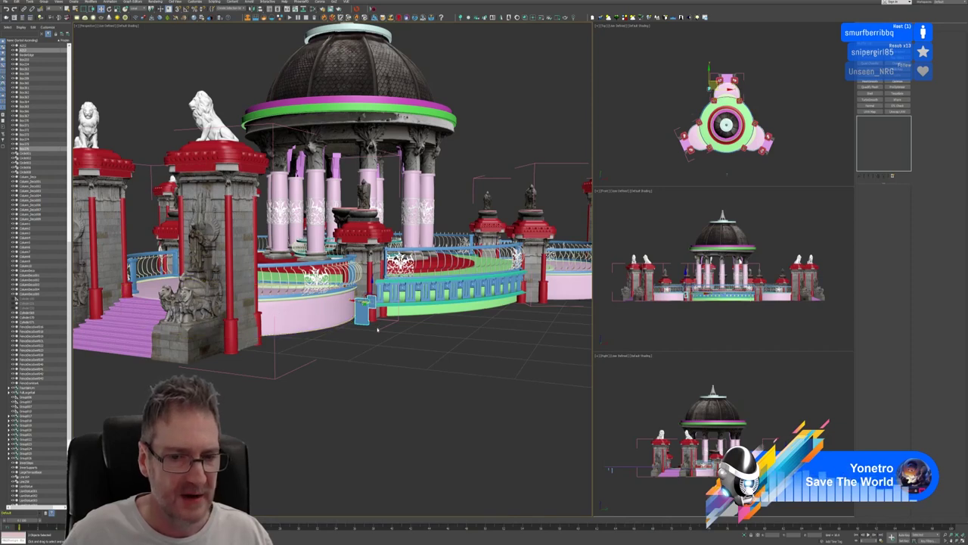
{"action": "key", "text": "e"}
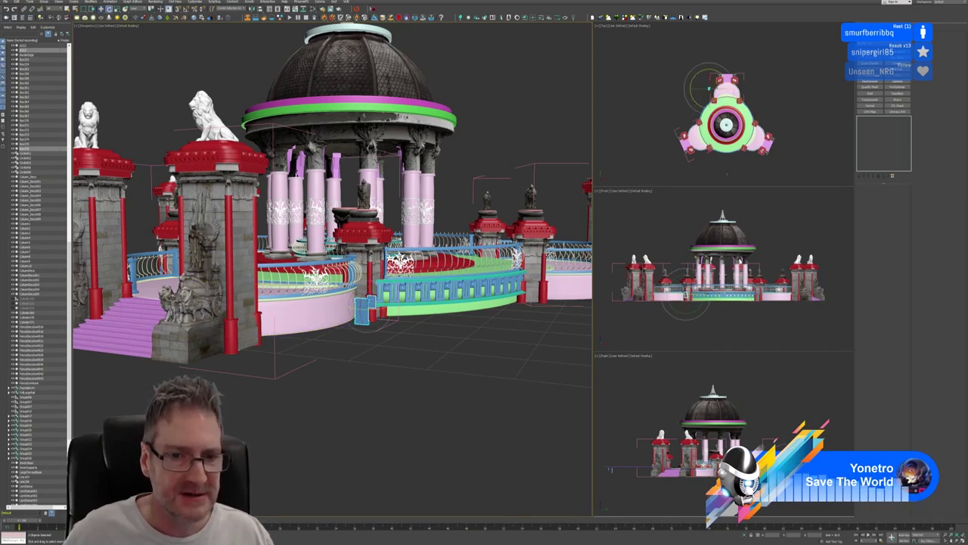
{"action": "left_click_drag", "start_coordinate": [366, 318], "coordinate": [296, 316]}
{"action": "scroll", "coordinate": [367, 310], "scroll_direction": "up", "scroll_amount": 4}
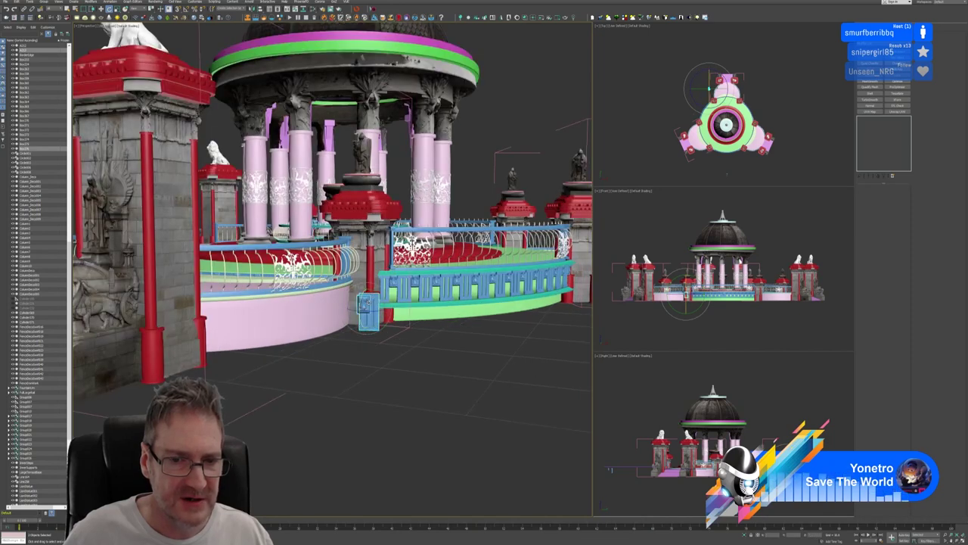
Move only the copied small panel away from the pilaster and along the entrance's curved pink wall
{"action": "scroll", "coordinate": [367, 310], "scroll_direction": "up", "scroll_amount": 2}
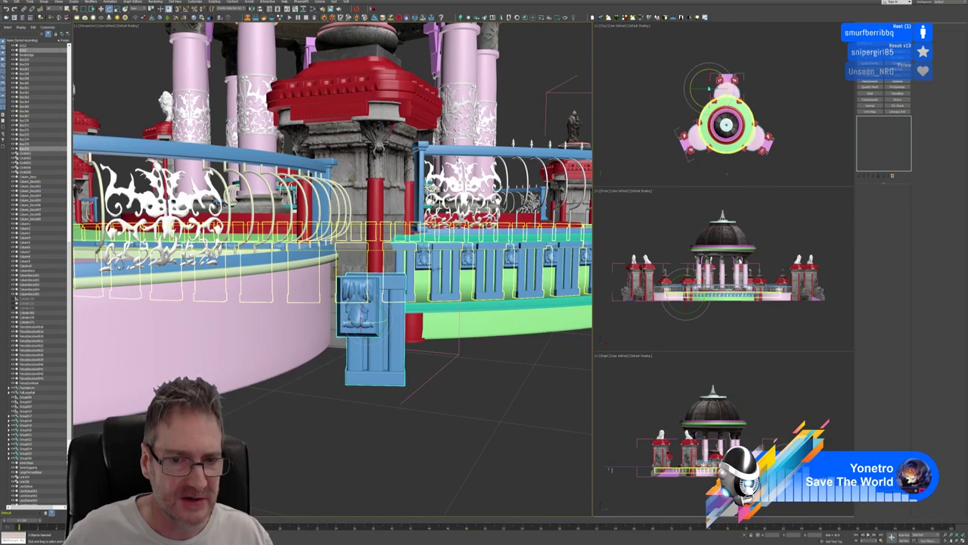
{"action": "key", "text": "w"}
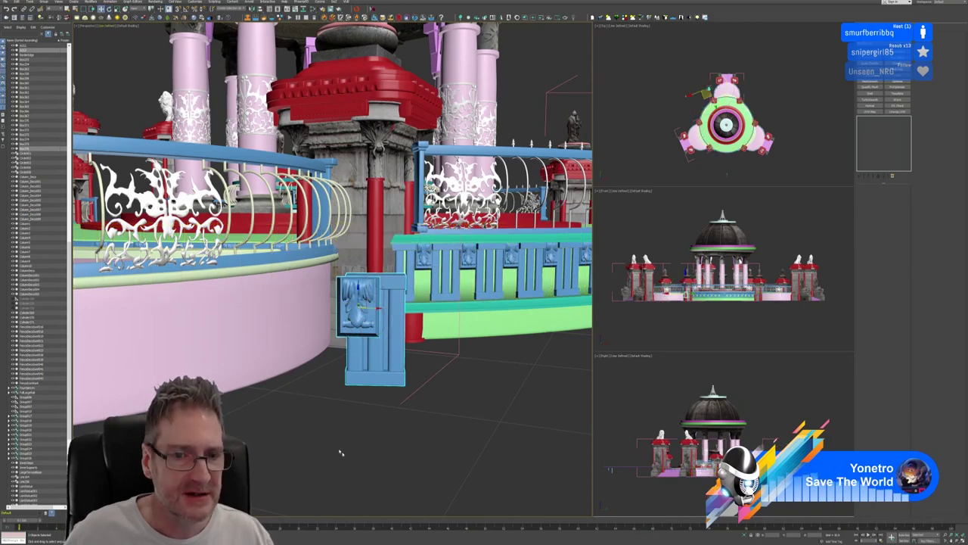
{"action": "left_click", "coordinate": [339, 452]}
{"action": "left_click", "coordinate": [369, 312]}
{"action": "middle_click_drag", "start_coordinate": [375, 316], "coordinate": [393, 355]}
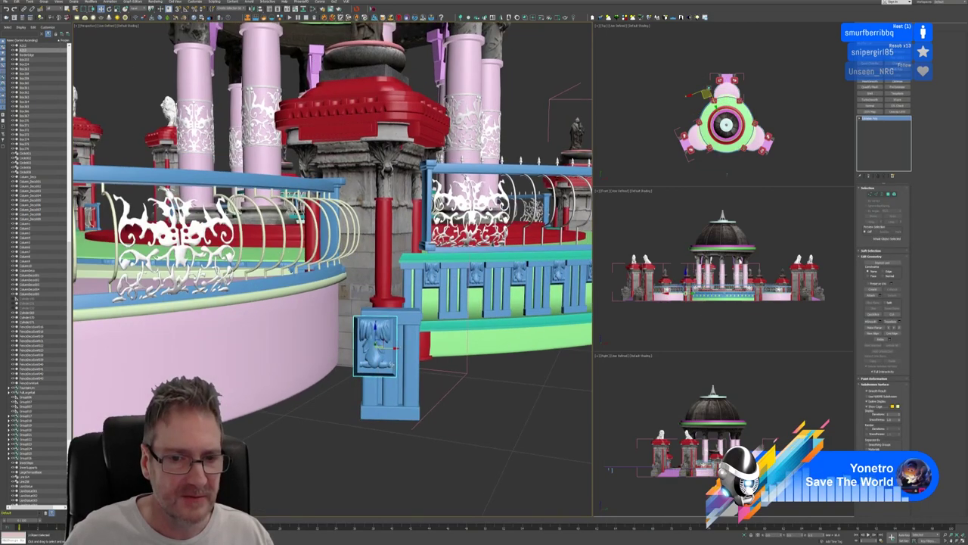
{"action": "left_click_drag", "start_coordinate": [393, 348], "coordinate": [255, 352]}
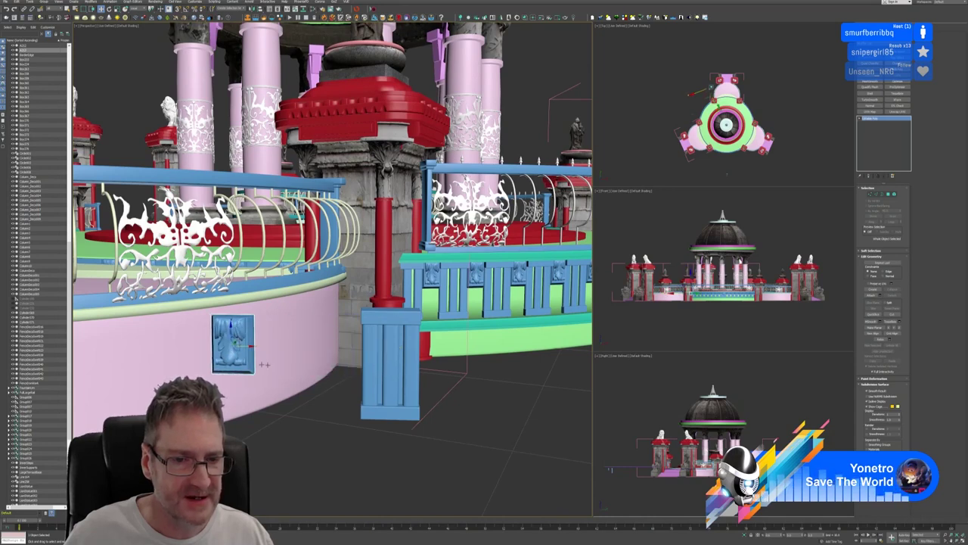
Rotate the small panel horizontally to face straight outward from the middle of the curved pink wall
{"action": "middle_click_drag", "start_coordinate": [289, 367], "coordinate": [276, 382], "text": "alt"}
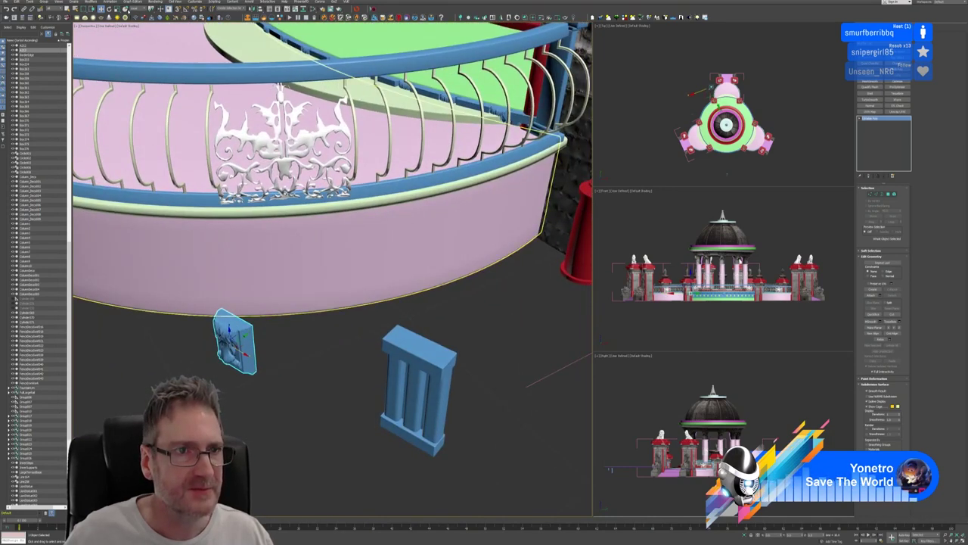
{"action": "key", "text": "e"}
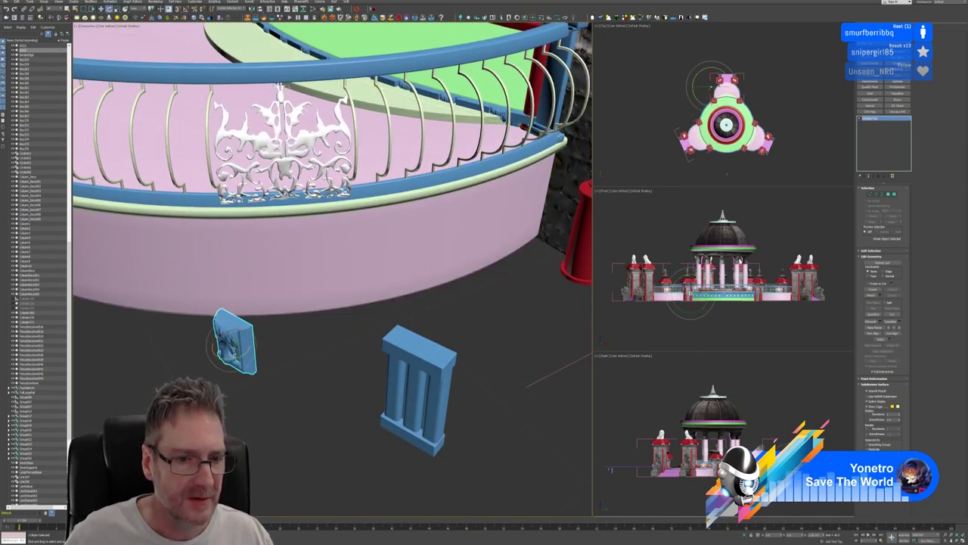
{"action": "left_click_drag", "start_coordinate": [234, 357], "coordinate": [261, 353]}
{"action": "key", "text": "ctrl+z"}
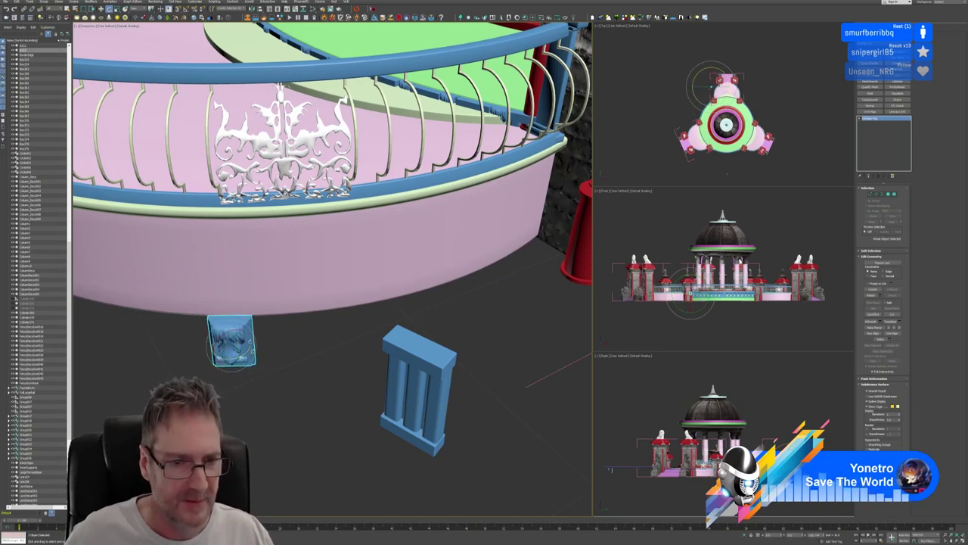
Move the small panel against the curved wall, just below the ornate white railing piece
{"action": "middle_click_drag", "start_coordinate": [204, 299], "coordinate": [263, 297], "text": "alt"}
{"action": "key", "text": "w"}
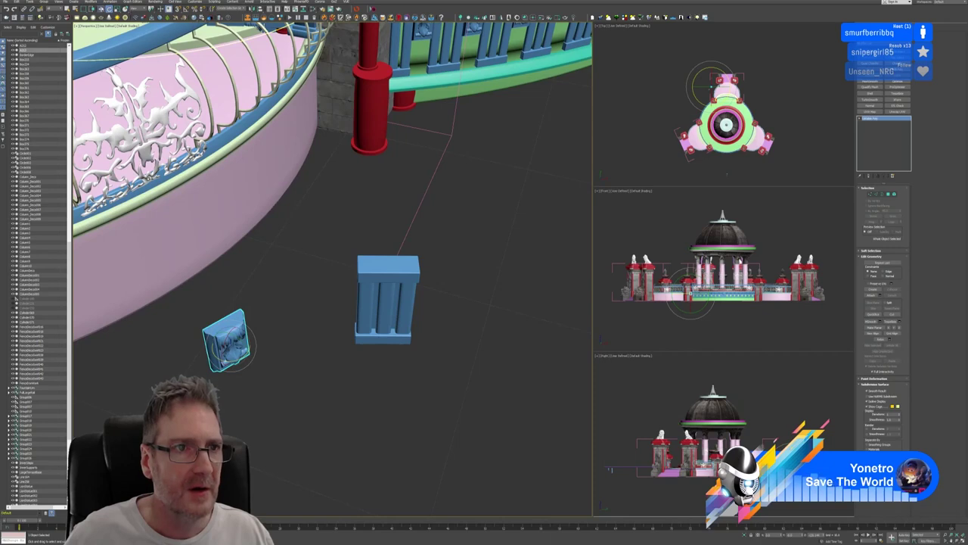
{"action": "left_click_drag", "start_coordinate": [227, 333], "coordinate": [140, 229]}
{"action": "middle_click_drag", "start_coordinate": [229, 318], "coordinate": [222, 300], "text": "alt"}
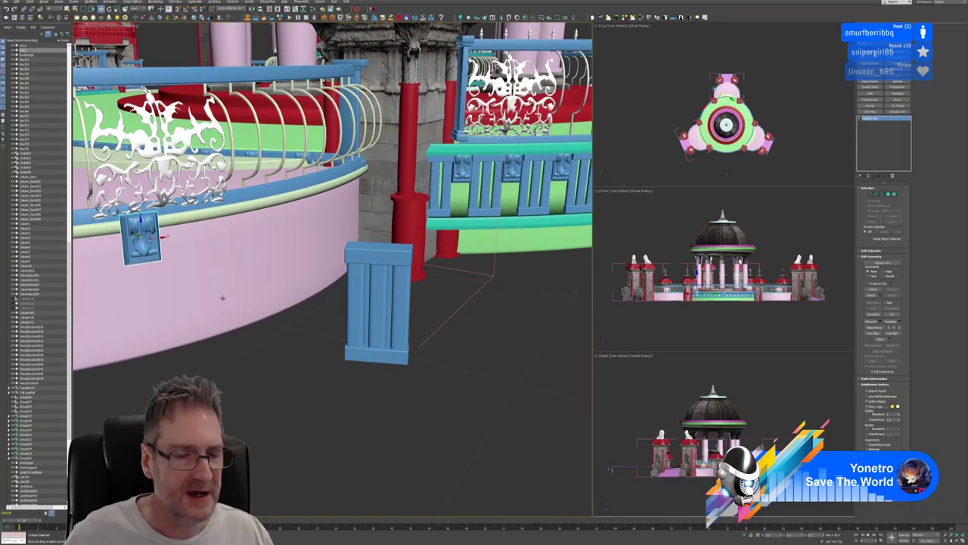
{"action": "scroll", "coordinate": [222, 300], "scroll_direction": "down", "scroll_amount": 5}
{"action": "middle_click_drag", "start_coordinate": [230, 341], "coordinate": [245, 336], "text": "alt"}
{"action": "middle_click_drag", "start_coordinate": [246, 336], "coordinate": [344, 325]}
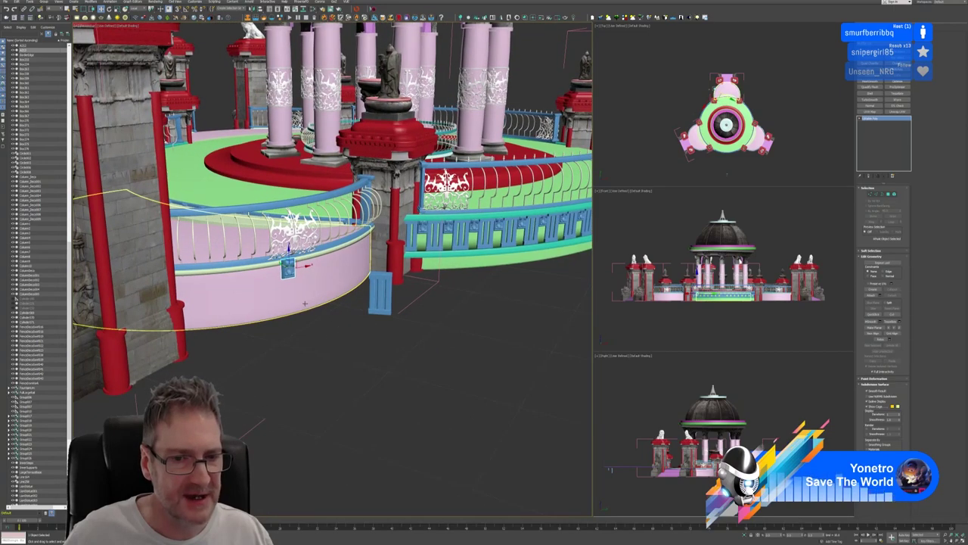
Isolate the curved pink base wall and hide its green map seam lines
{"action": "left_click", "coordinate": [306, 305]}
{"action": "middle_click_drag", "start_coordinate": [530, 299], "coordinate": [415, 261]}
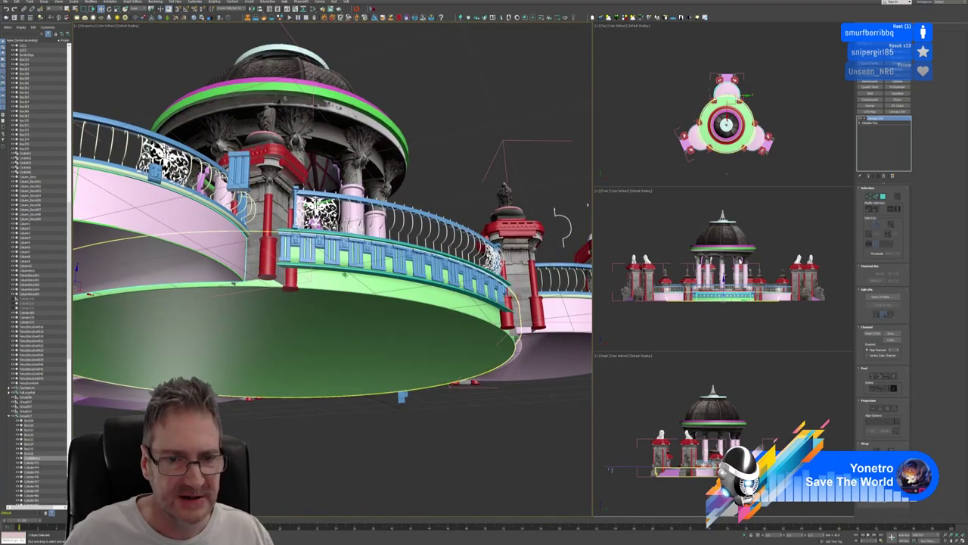
{"action": "middle_click_drag", "start_coordinate": [345, 275], "coordinate": [412, 316], "text": "alt"}
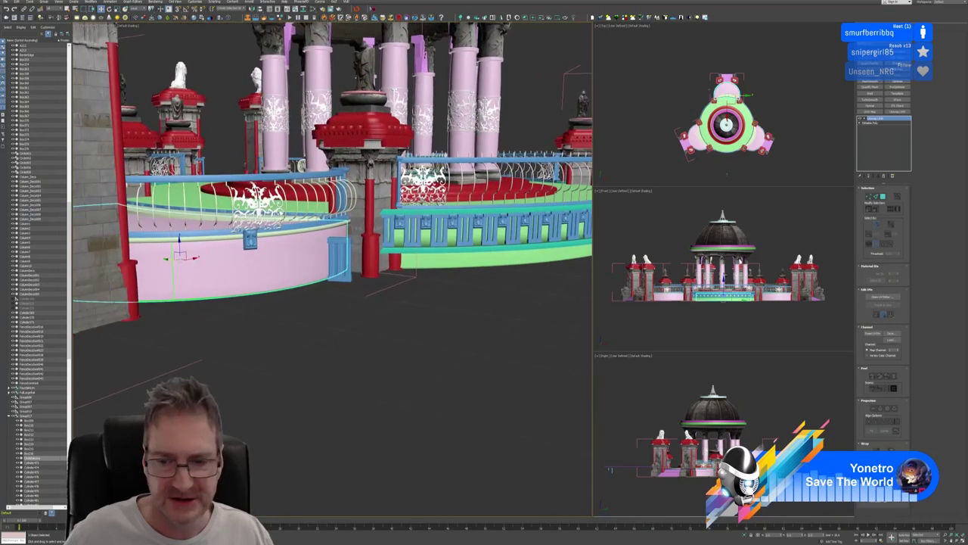
{"action": "left_click", "coordinate": [746, 535]}
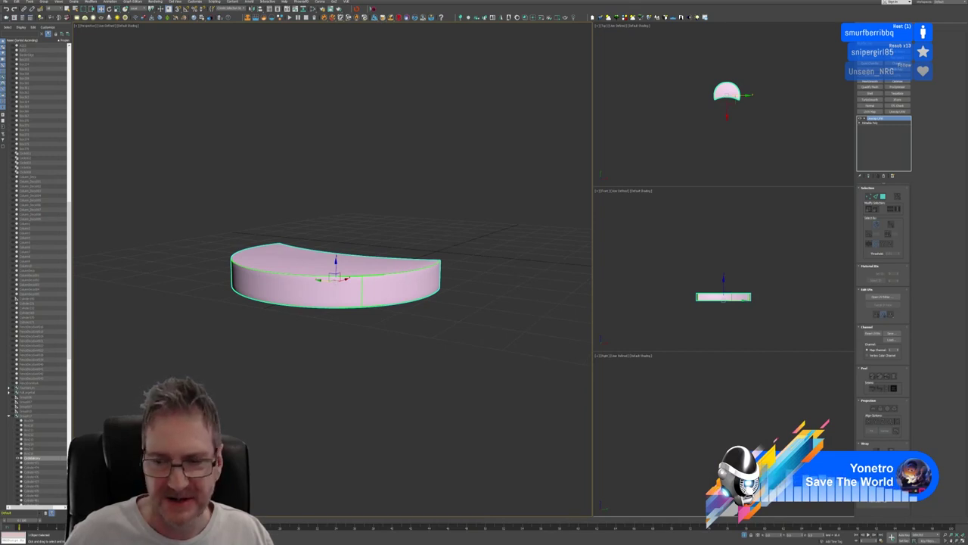
{"action": "left_click", "coordinate": [868, 473]}
{"action": "middle_click_drag", "start_coordinate": [430, 328], "coordinate": [422, 329]}
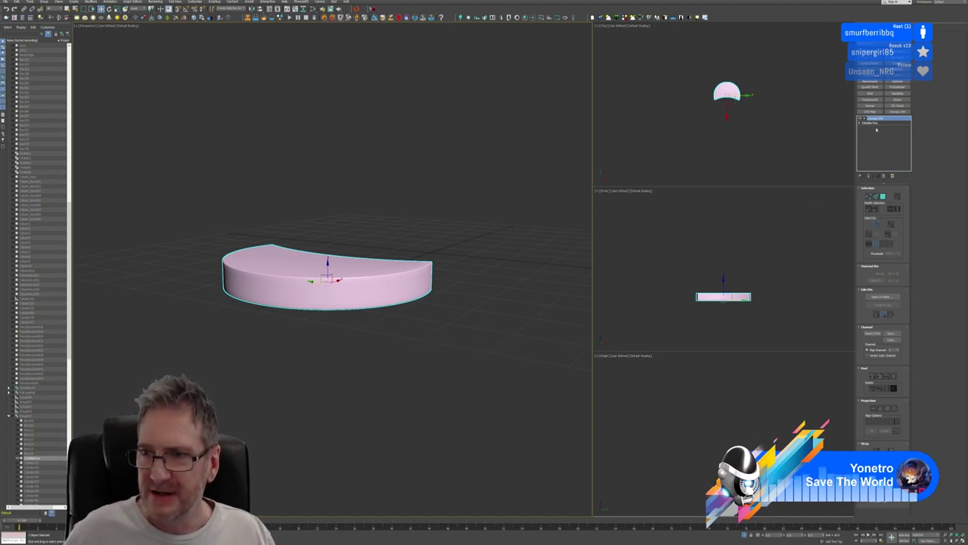
Add an Edit Poly modifier above the wall's Unwrap UVW and show edged faces in the perspective and front views
{"action": "left_click", "coordinate": [898, 87]}
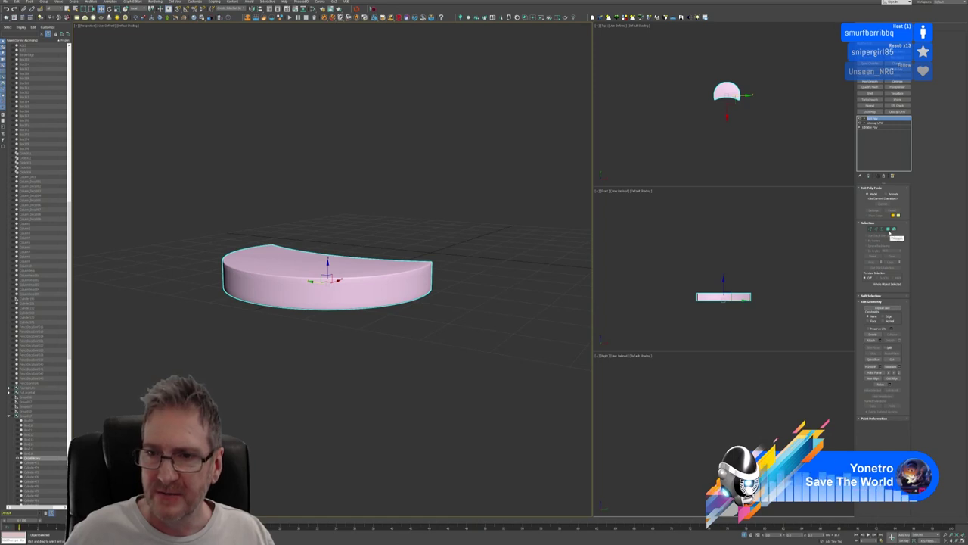
{"action": "left_click", "coordinate": [130, 26]}
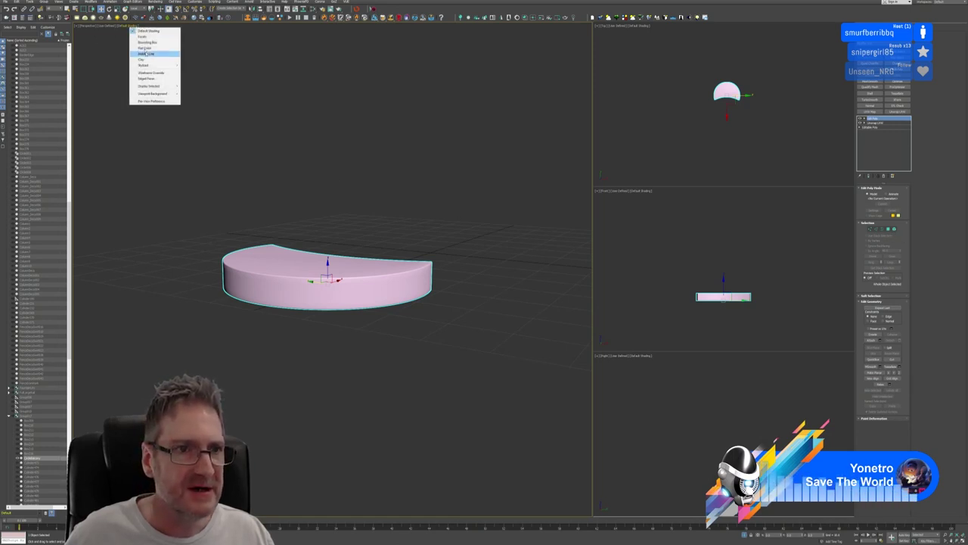
{"action": "left_click", "coordinate": [152, 79]}
{"action": "middle_click_drag", "start_coordinate": [445, 244], "coordinate": [417, 233], "text": "alt"}
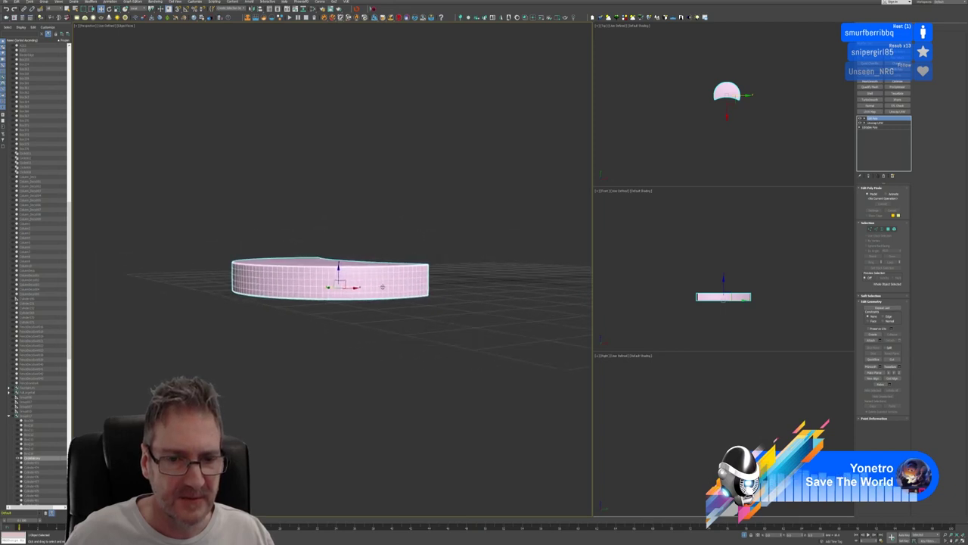
{"action": "scroll", "coordinate": [382, 287], "scroll_direction": "up", "scroll_amount": 4}
{"action": "middle_click_drag", "start_coordinate": [749, 259], "coordinate": [742, 255]}
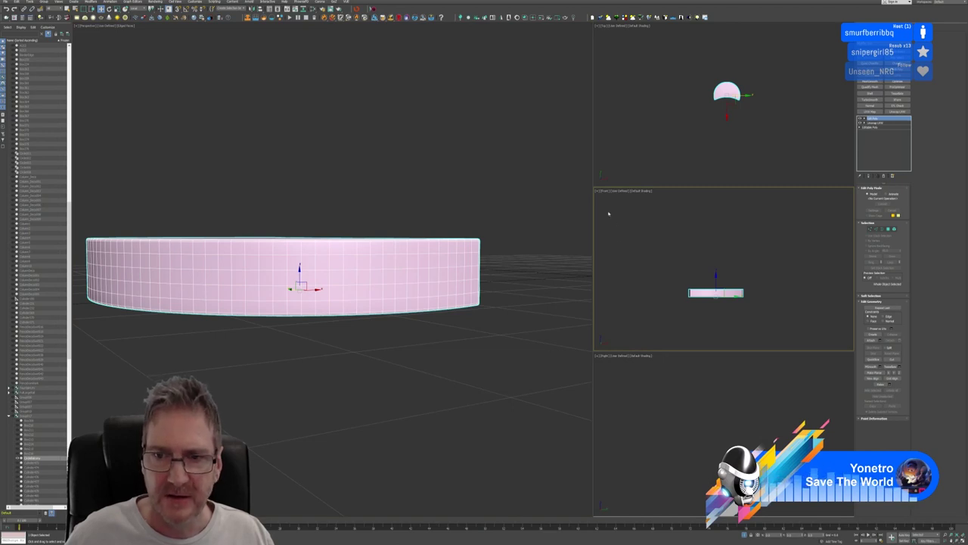
{"action": "left_click", "coordinate": [640, 191]}
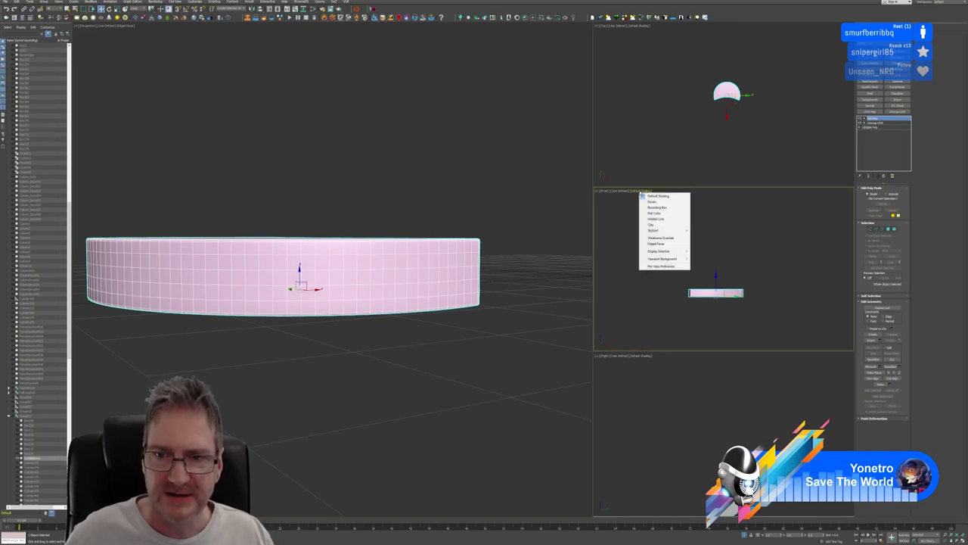
{"action": "left_click", "coordinate": [661, 245]}
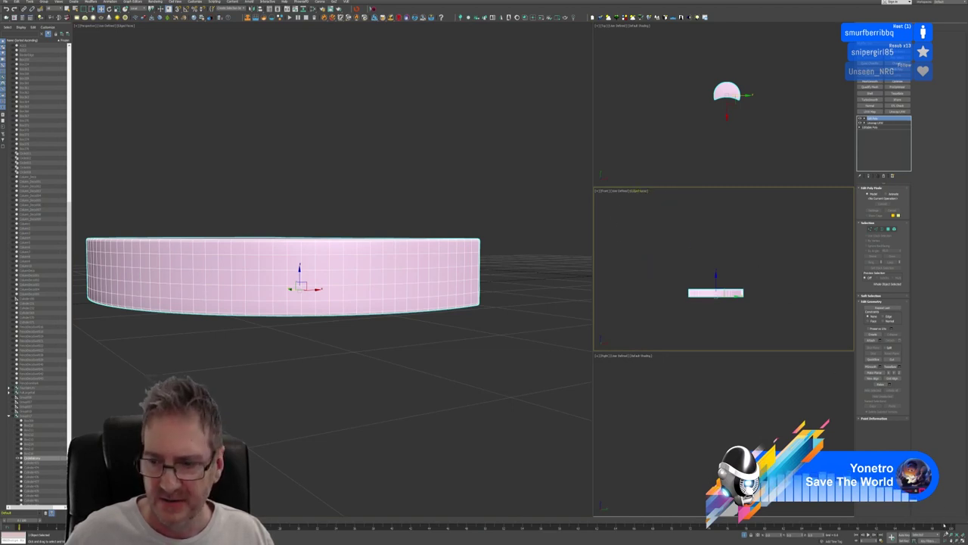
In an enlarged Back view, QuickSlice the wall horizontally along its full length, slightly below mid-height
{"action": "left_click", "coordinate": [963, 540]}
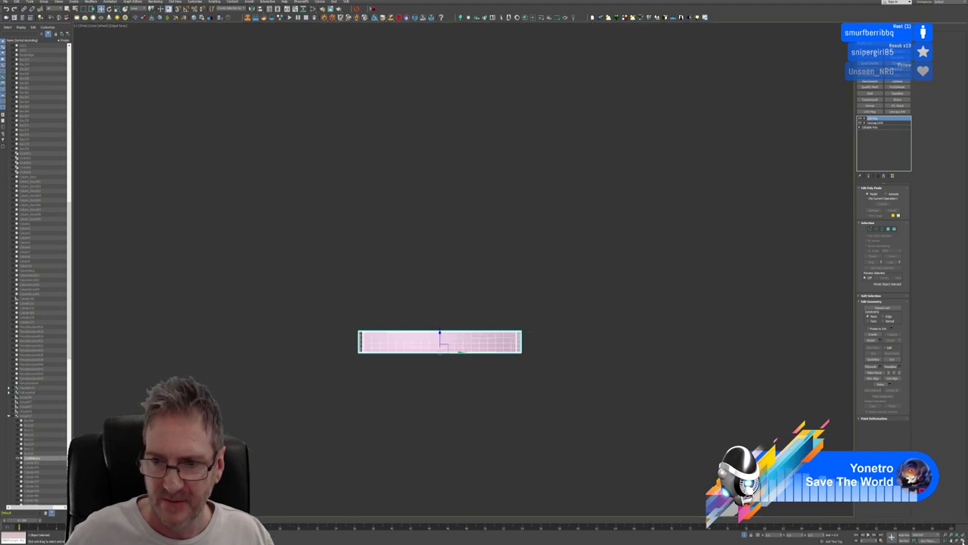
{"action": "middle_click_drag", "start_coordinate": [558, 333], "coordinate": [623, 288]}
{"action": "scroll", "coordinate": [532, 293], "scroll_direction": "up", "scroll_amount": 6}
{"action": "middle_click_drag", "start_coordinate": [531, 292], "coordinate": [554, 254]}
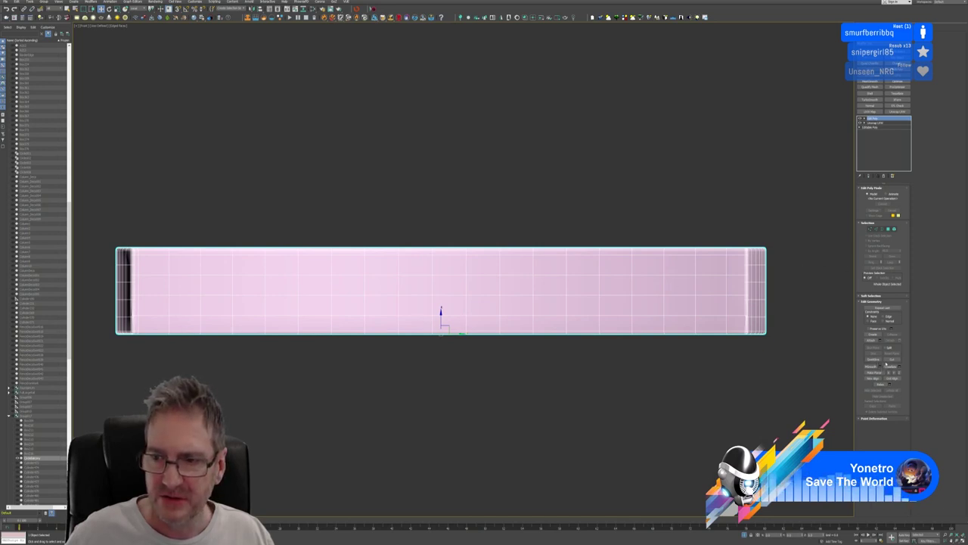
{"action": "left_click", "coordinate": [874, 360]}
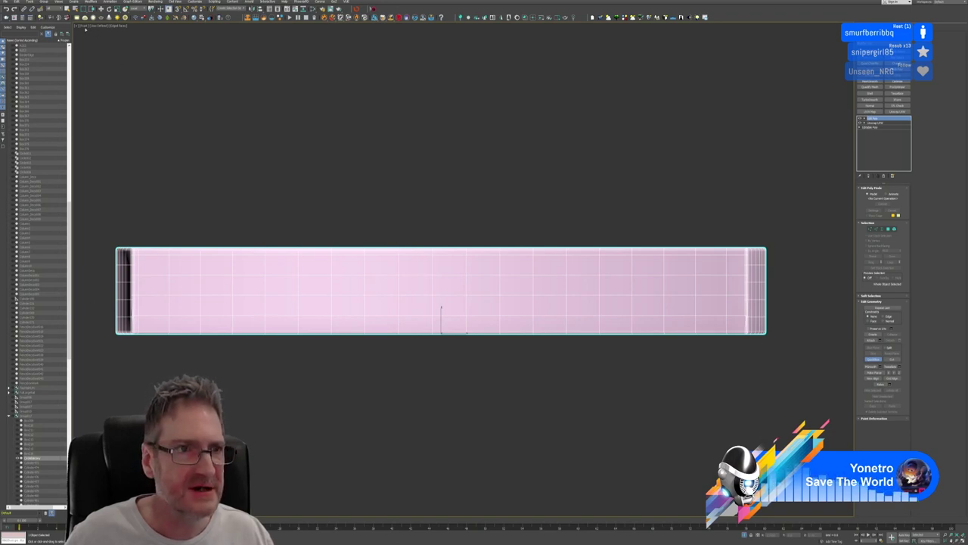
{"action": "left_click", "coordinate": [85, 28]}
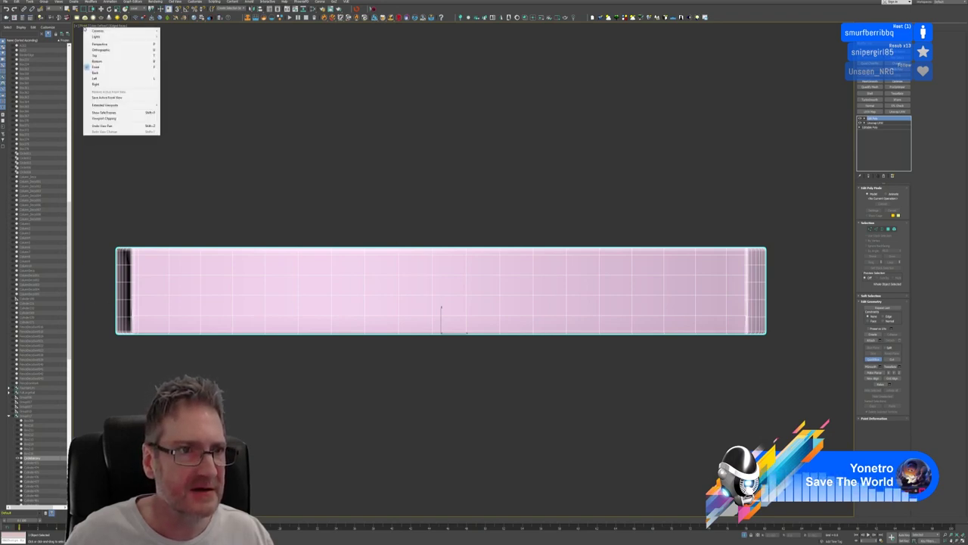
{"action": "left_click", "coordinate": [108, 76]}
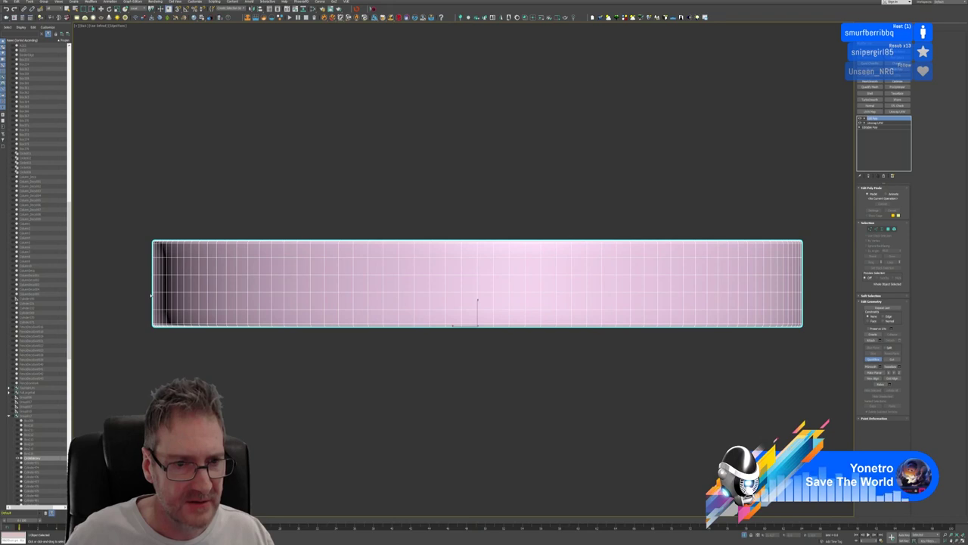
{"action": "left_click", "coordinate": [151, 294]}
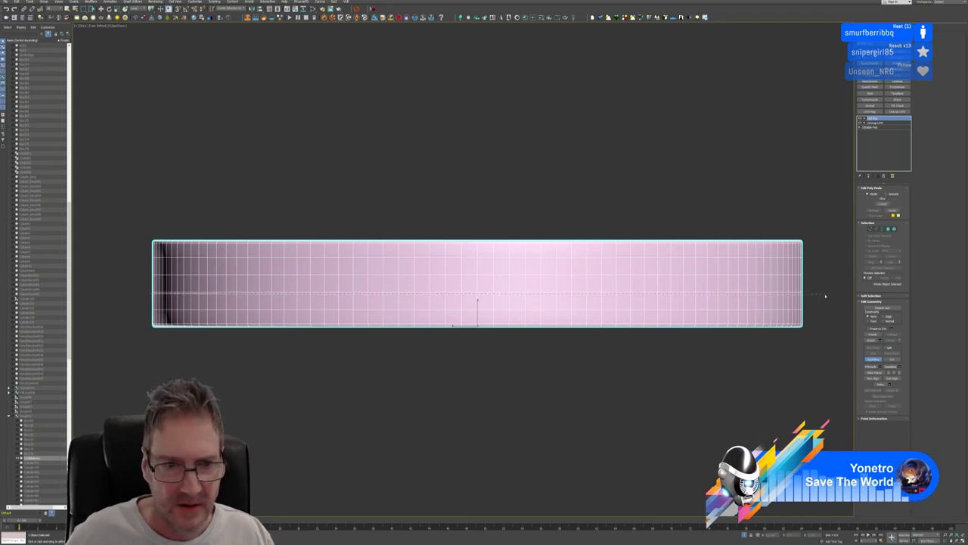
{"action": "right_click", "coordinate": [825, 295]}
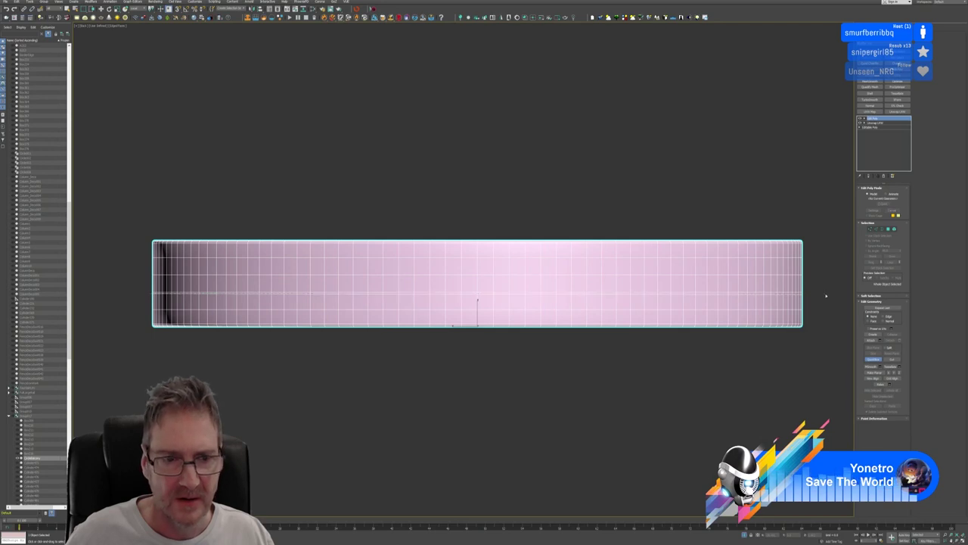
{"action": "left_click", "coordinate": [874, 359]}
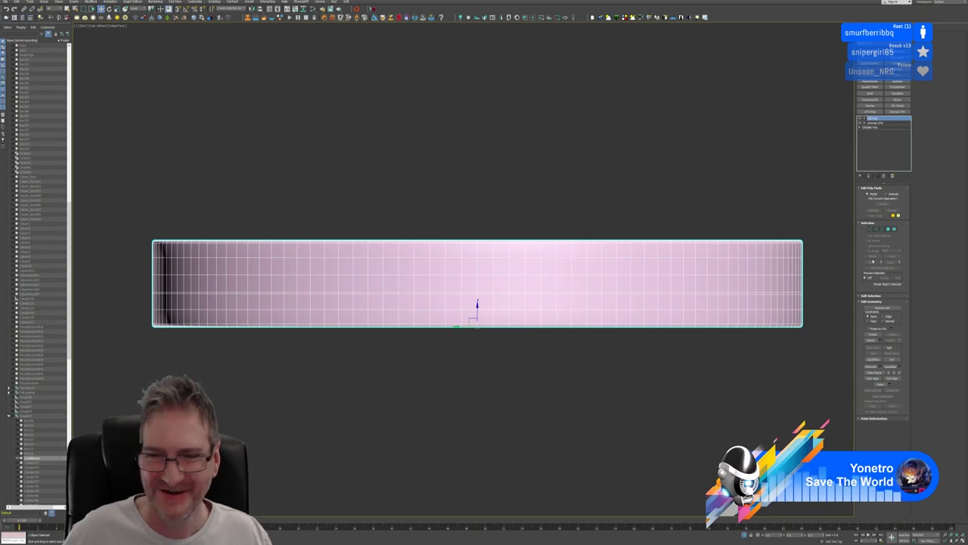
Select all the wall's polygons below the new cut and scale them inward horizontally to recess the lower band
{"action": "key", "text": "4"}
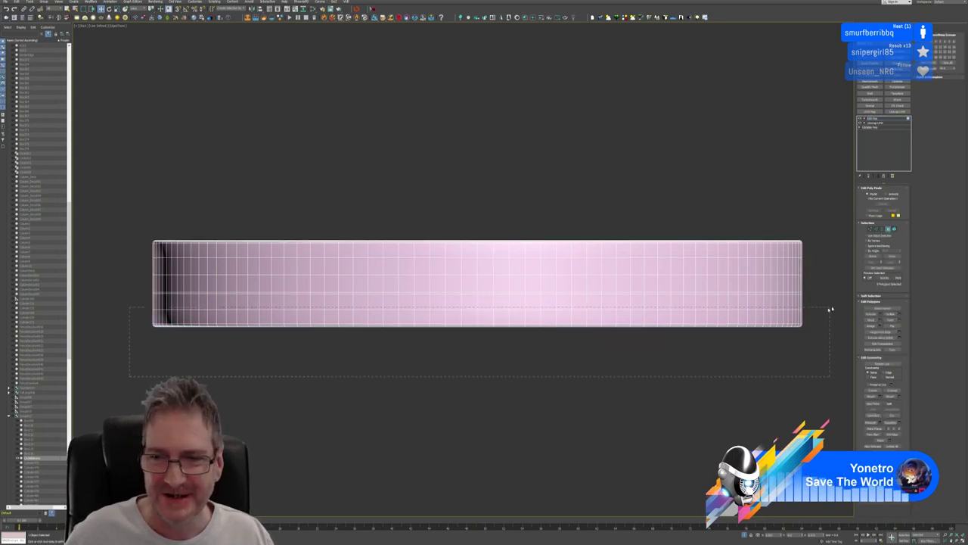
{"action": "left_click_drag", "start_coordinate": [830, 309], "coordinate": [839, 300]}
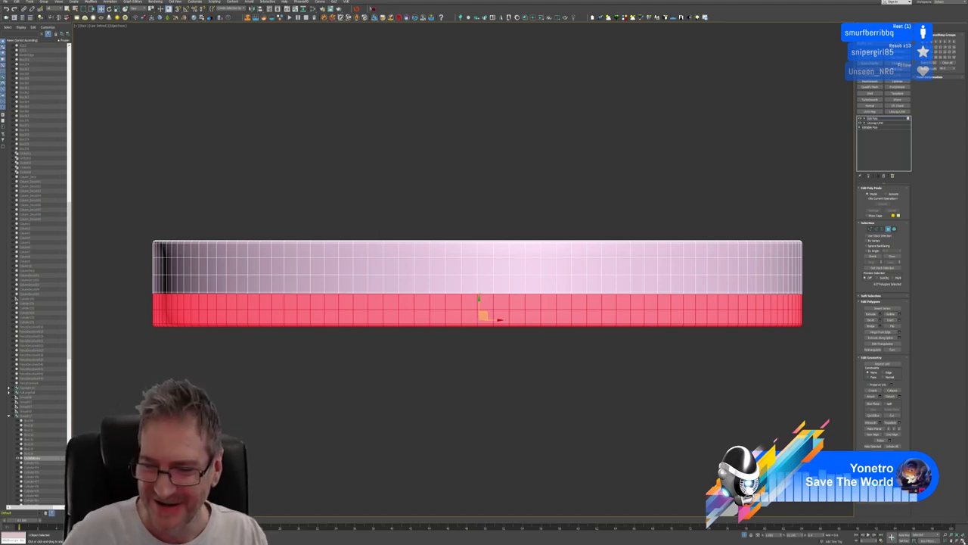
{"action": "key", "text": "alt+w"}
{"action": "mouse_move", "coordinate": [413, 359]}
{"action": "middle_mouse_down", "text": "alt"}
{"action": "mouse_move", "coordinate": [406, 355]}
{"action": "mouse_move", "coordinate": [426, 361]}
{"action": "middle_mouse_up", "text": "alt"}
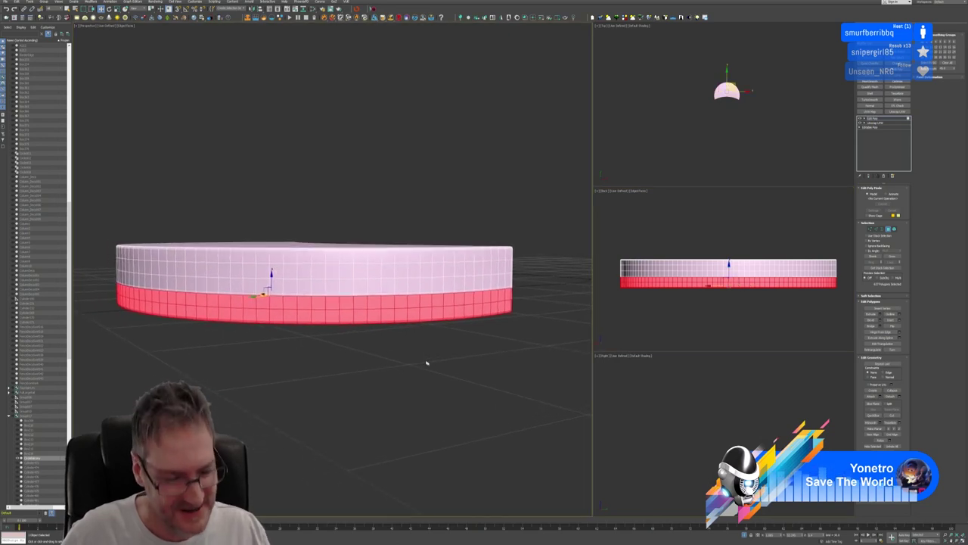
{"action": "middle_click_drag", "start_coordinate": [395, 410], "coordinate": [454, 415], "text": "alt"}
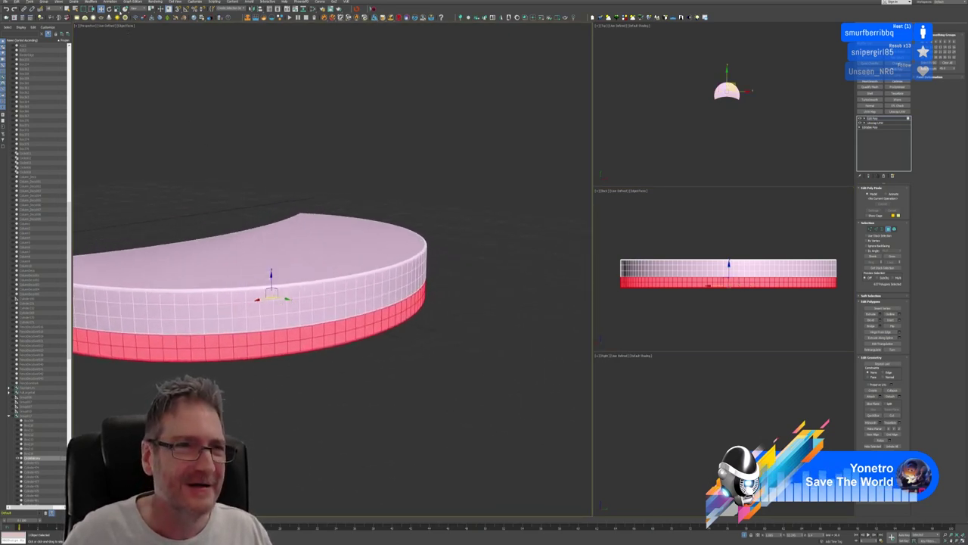
{"action": "key", "text": "r"}
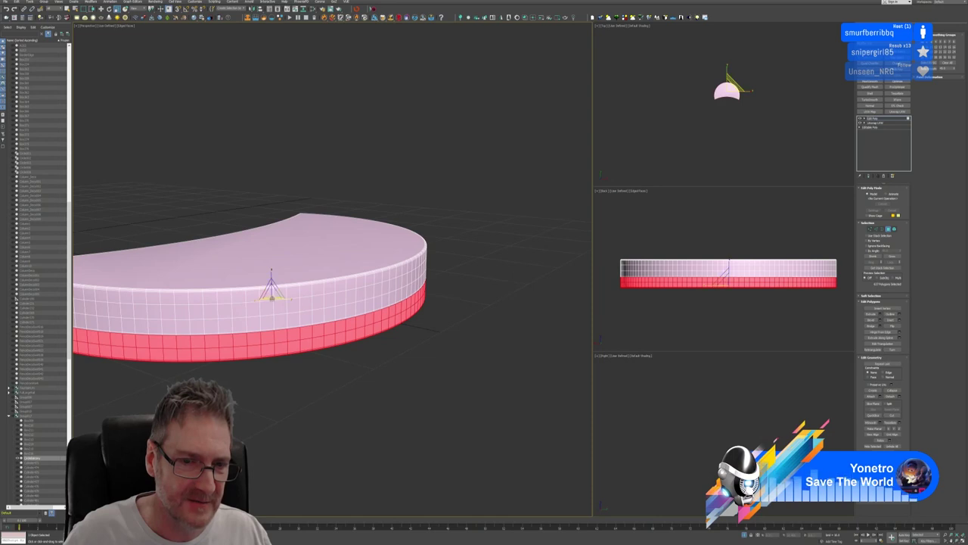
{"action": "left_click_drag", "start_coordinate": [272, 297], "coordinate": [266, 317]}
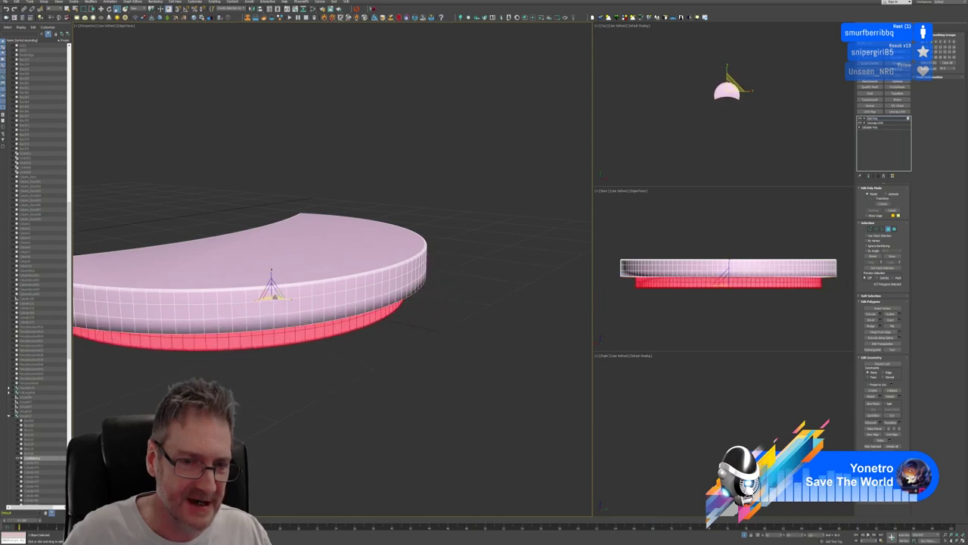
{"action": "middle_click_drag", "start_coordinate": [363, 360], "coordinate": [360, 338], "text": "alt"}
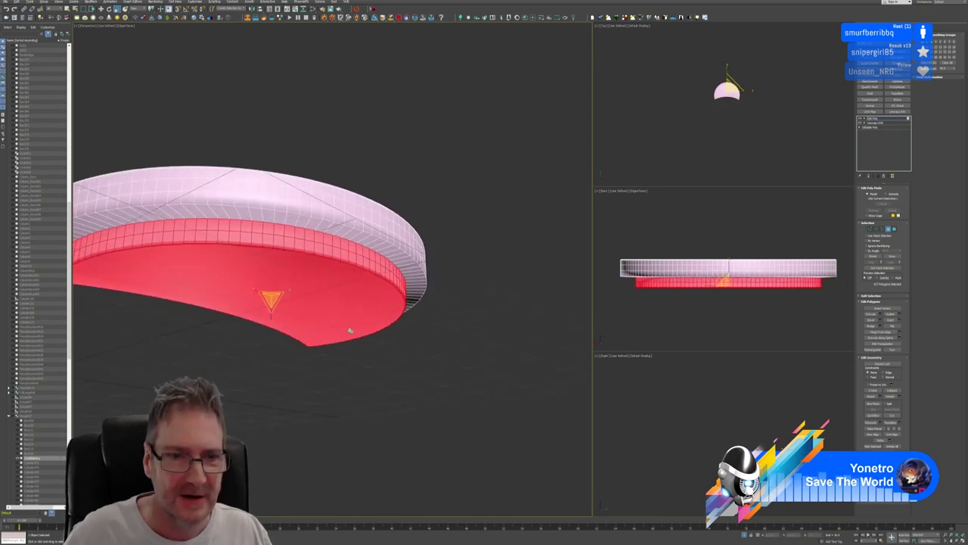
Undo the inward scaling of the wall's lower band, rescale it to a shallower recess and raise it very slightly
{"action": "key", "text": "w"}
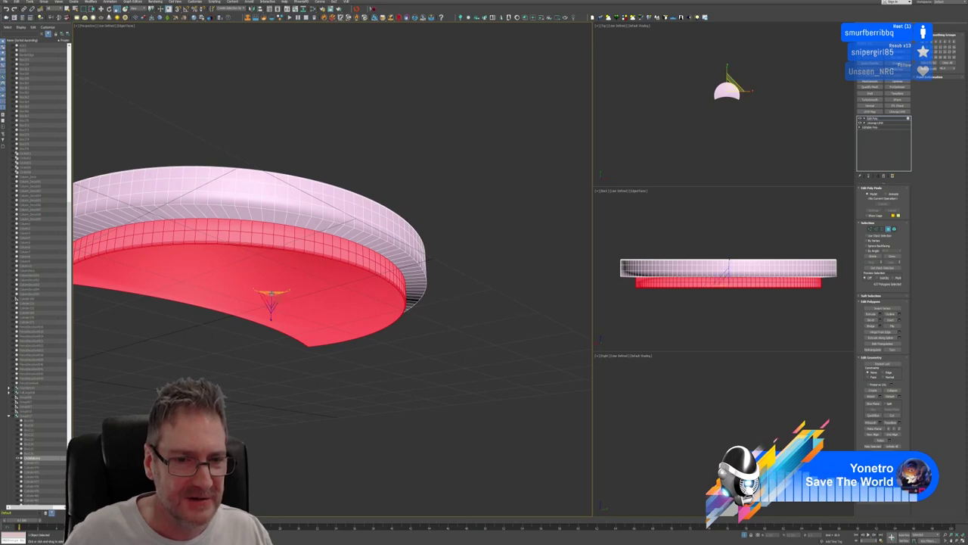
{"action": "key", "text": "ctrl+z"}
{"action": "key", "text": "r"}
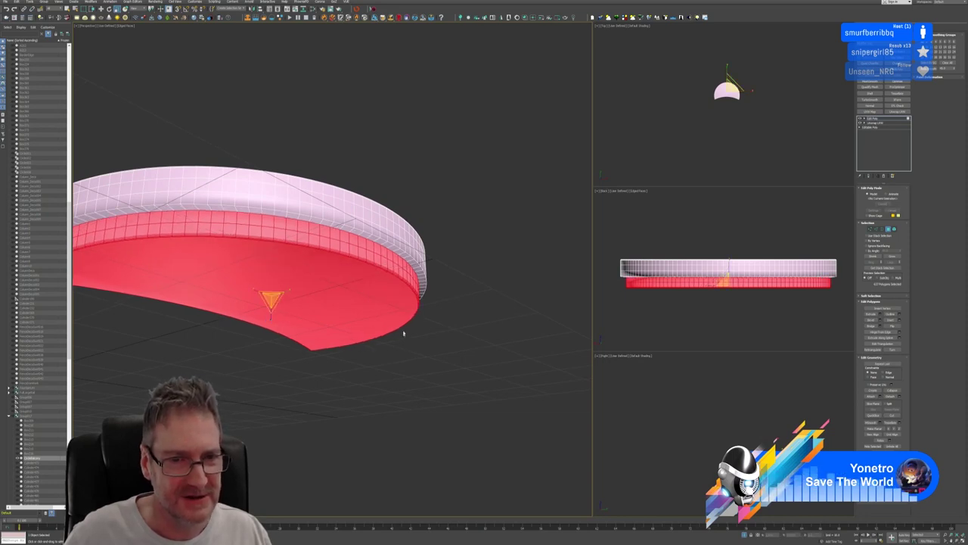
{"action": "middle_click_drag", "start_coordinate": [316, 152], "coordinate": [335, 173], "text": "alt"}
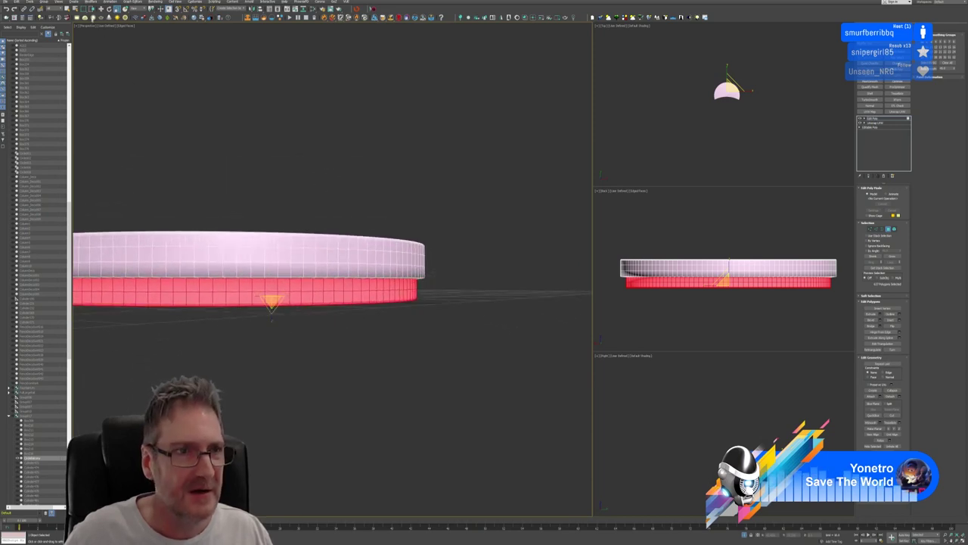
{"action": "left_click", "coordinate": [102, 9]}
{"action": "left_click_drag", "start_coordinate": [272, 279], "coordinate": [273, 276]}
{"action": "middle_click_drag", "start_coordinate": [421, 331], "coordinate": [378, 339], "text": "alt"}
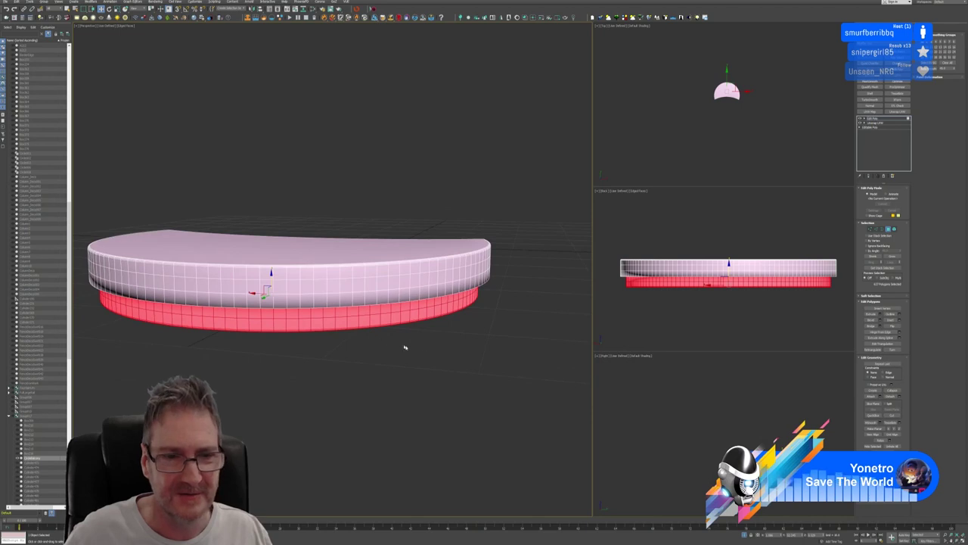
{"action": "scroll", "coordinate": [423, 329], "scroll_direction": "down", "scroll_amount": 3}
{"action": "middle_click_drag", "start_coordinate": [439, 346], "coordinate": [428, 347], "text": "alt"}
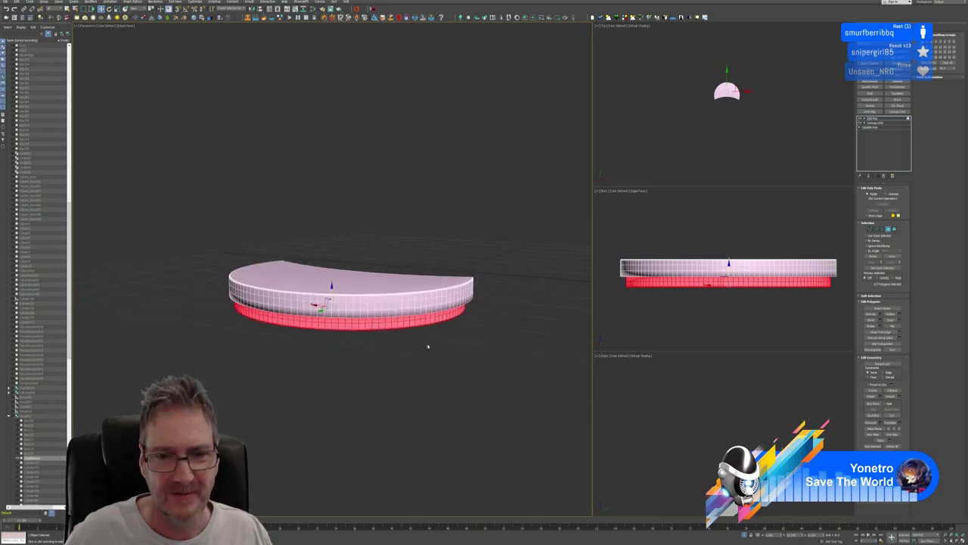
Hide the edged faces in the perspective and Back views and end isolation to bring back the full temple scene
{"action": "left_click", "coordinate": [125, 26]}
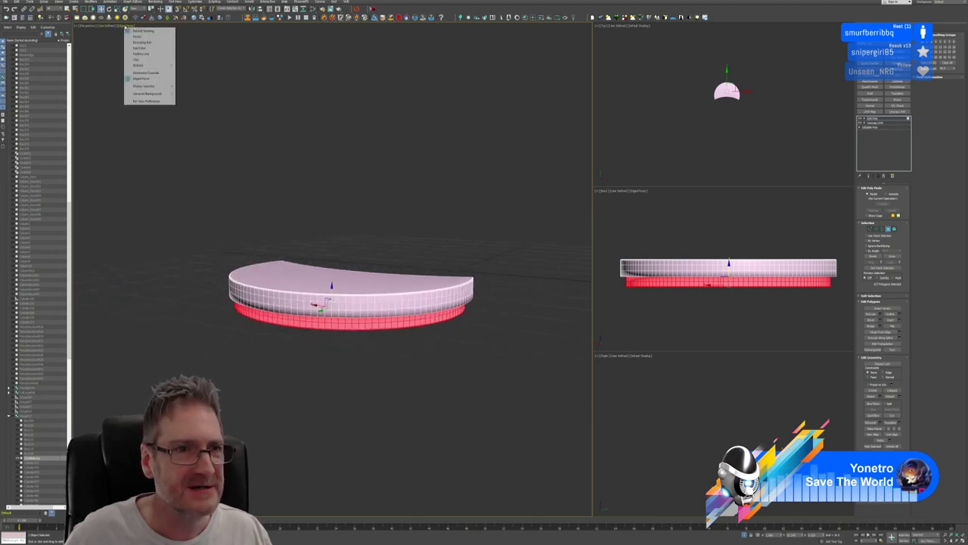
{"action": "left_click", "coordinate": [150, 78]}
{"action": "left_click", "coordinate": [633, 218]}
{"action": "left_click", "coordinate": [638, 191]}
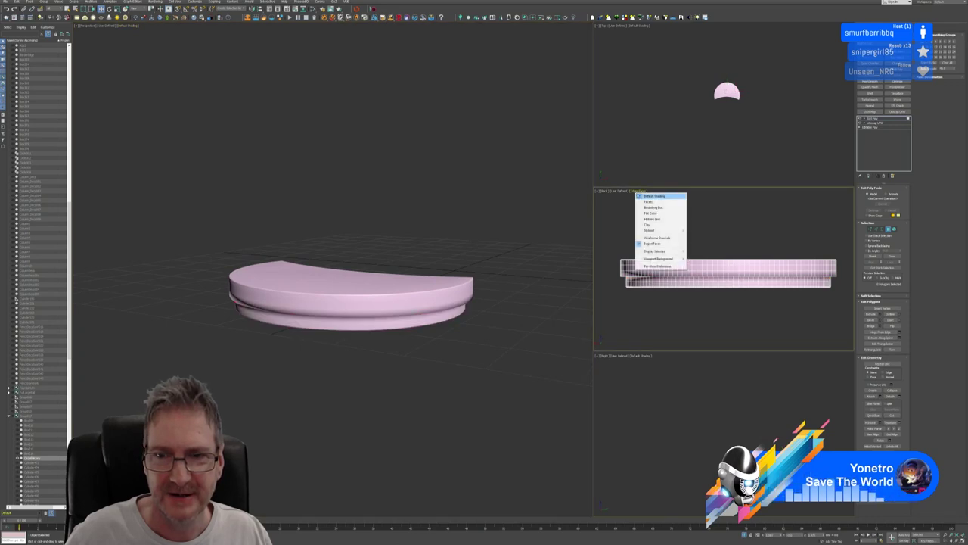
{"action": "left_click", "coordinate": [652, 243]}
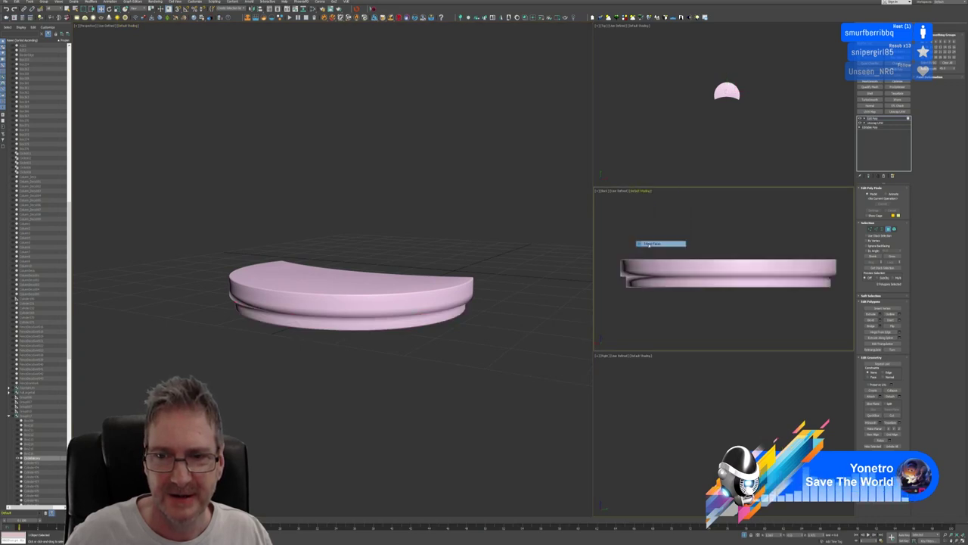
{"action": "middle_click_drag", "start_coordinate": [462, 239], "coordinate": [448, 236]}
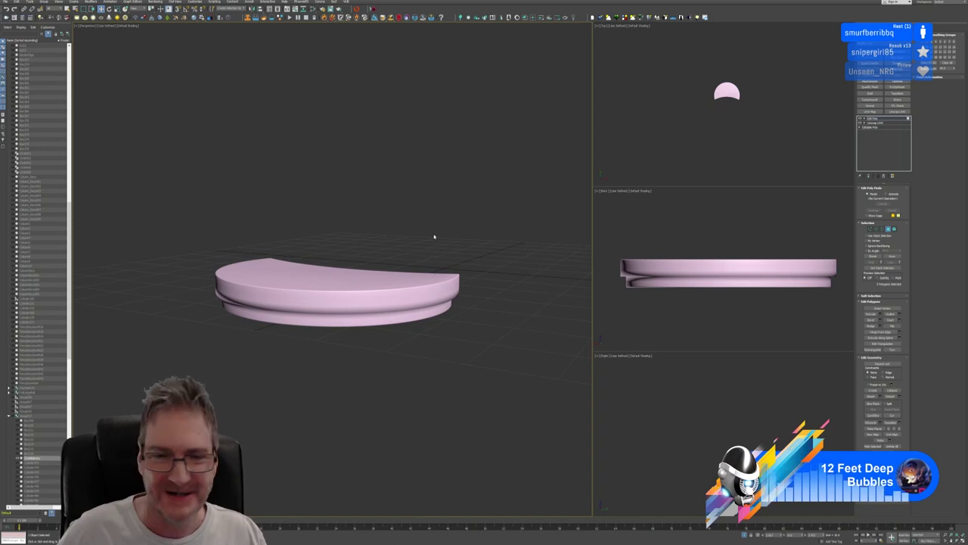
{"action": "middle_click_drag", "start_coordinate": [431, 230], "coordinate": [439, 235]}
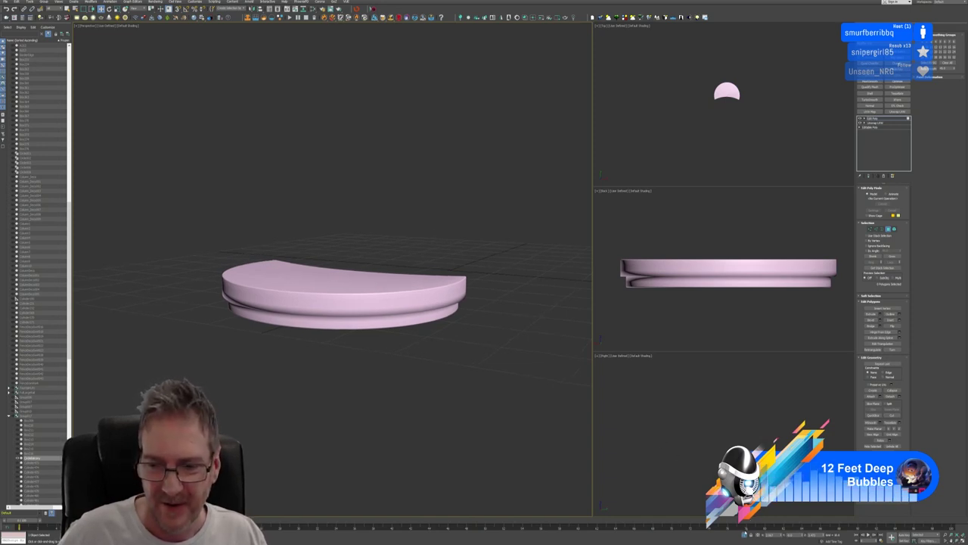
{"action": "key", "text": "alt+q"}
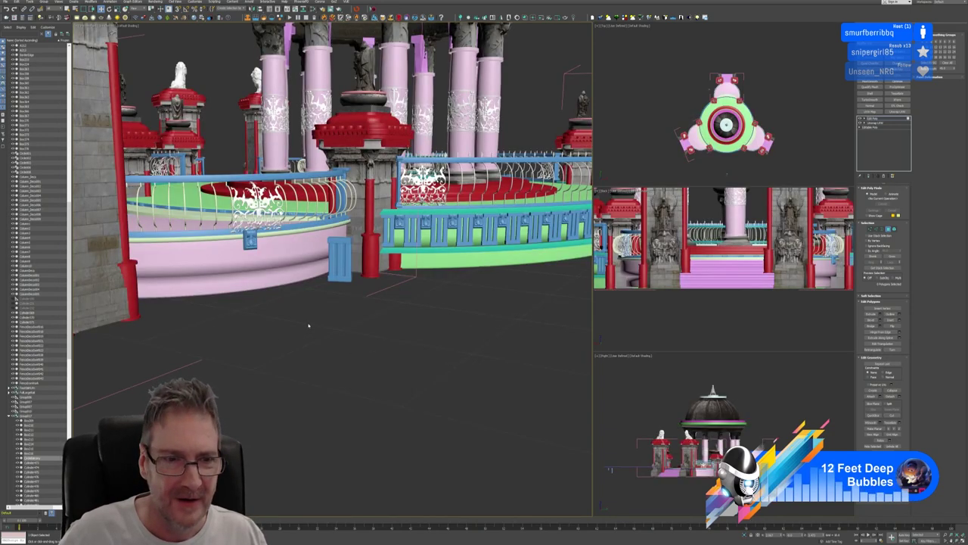
Leave polygon editing and clone the pale curved trim straight down to the seam above the wall's recessed lower band
{"action": "middle_click_drag", "start_coordinate": [309, 323], "coordinate": [303, 308], "text": "alt"}
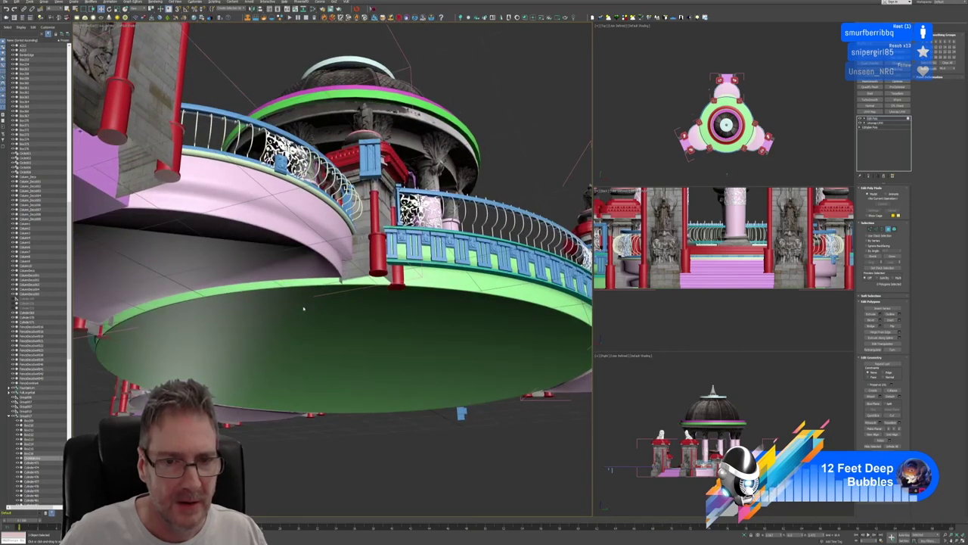
{"action": "middle_click_drag", "start_coordinate": [304, 308], "coordinate": [224, 157], "text": "alt"}
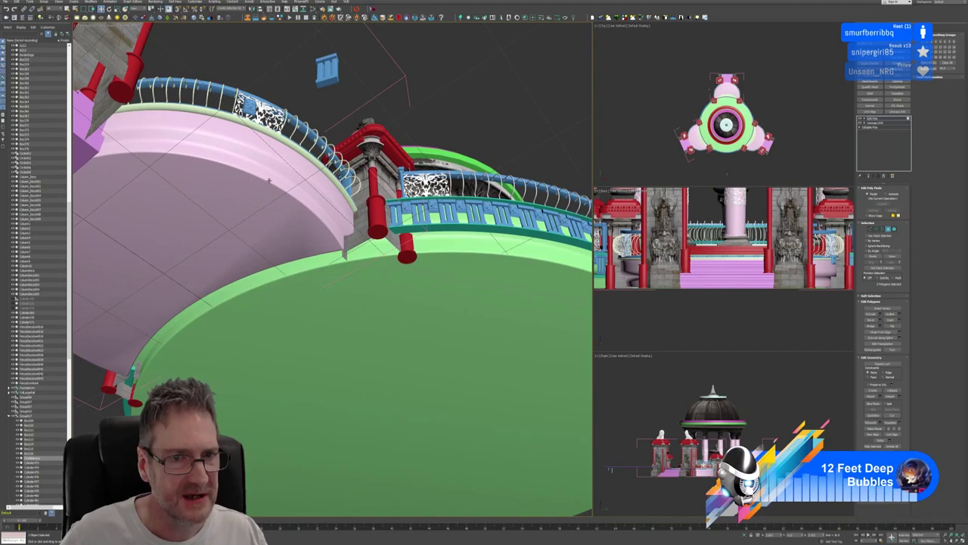
{"action": "middle_click_drag", "start_coordinate": [227, 161], "coordinate": [350, 248], "text": "alt"}
{"action": "middle_click_drag", "start_coordinate": [291, 302], "coordinate": [273, 201], "text": "alt"}
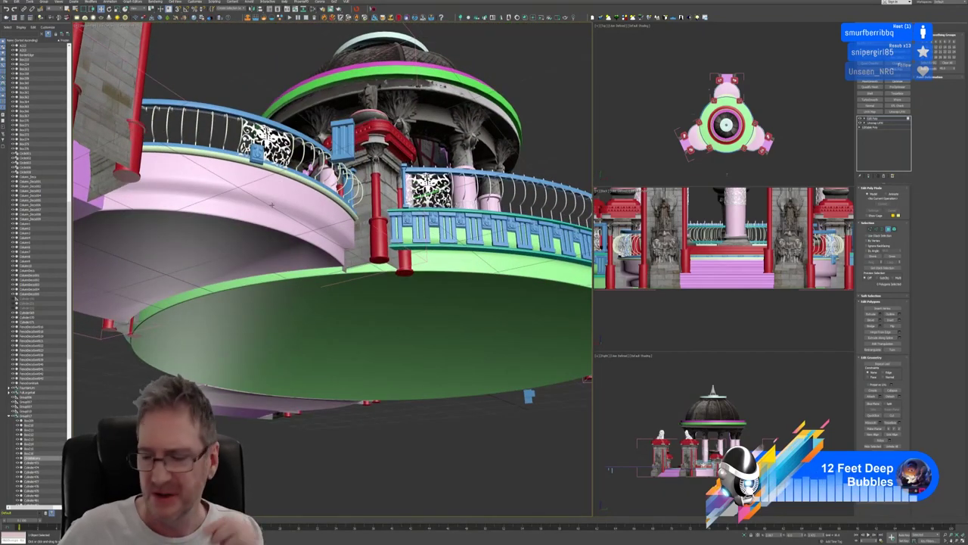
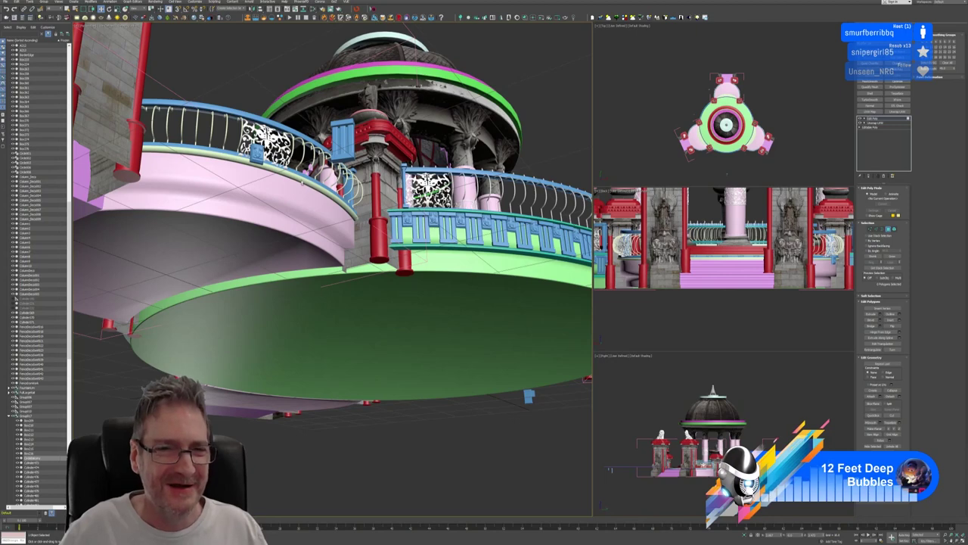
{"action": "middle_click_drag", "start_coordinate": [360, 224], "coordinate": [371, 244]}
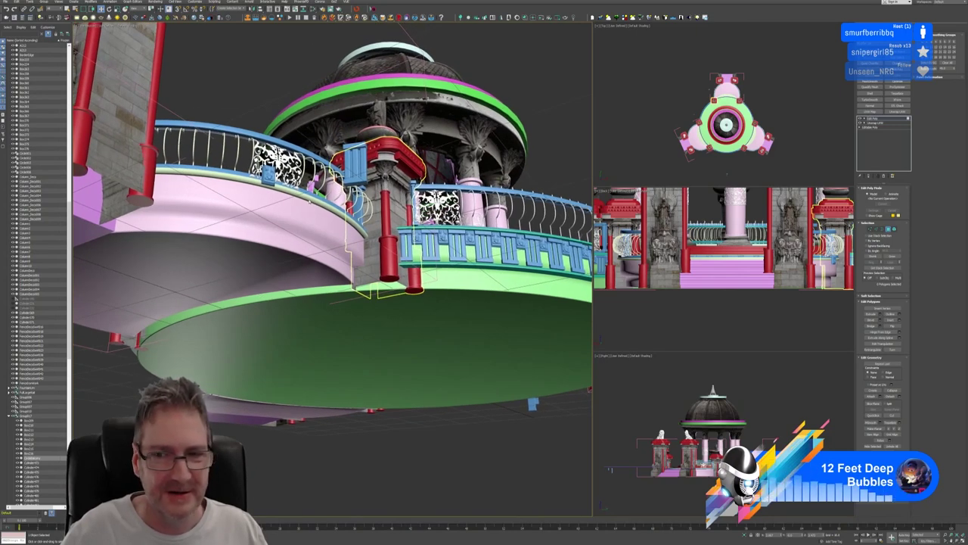
{"action": "left_click", "coordinate": [865, 221]}
{"action": "left_click", "coordinate": [889, 229]}
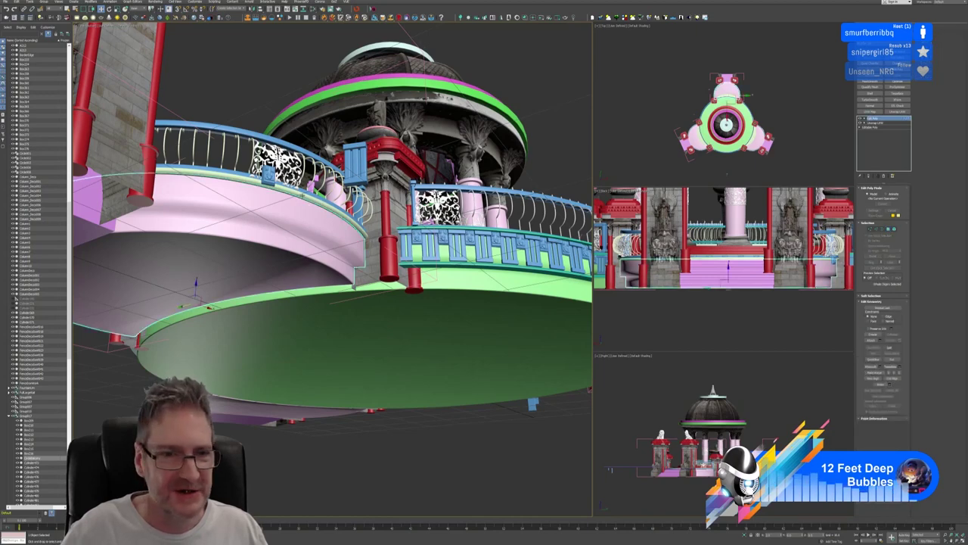
{"action": "left_click", "coordinate": [300, 189]}
{"action": "left_click", "coordinate": [267, 224]}
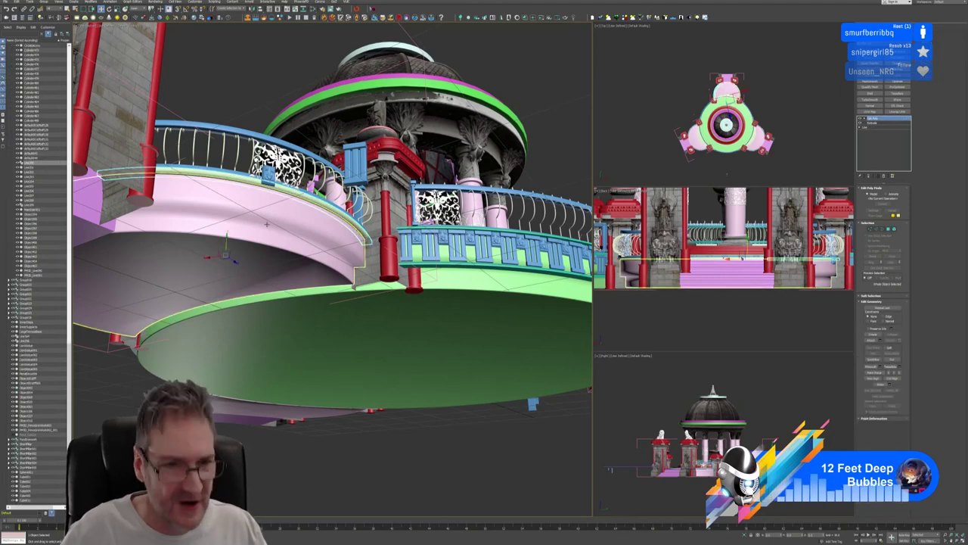
{"action": "left_click", "coordinate": [221, 257]}
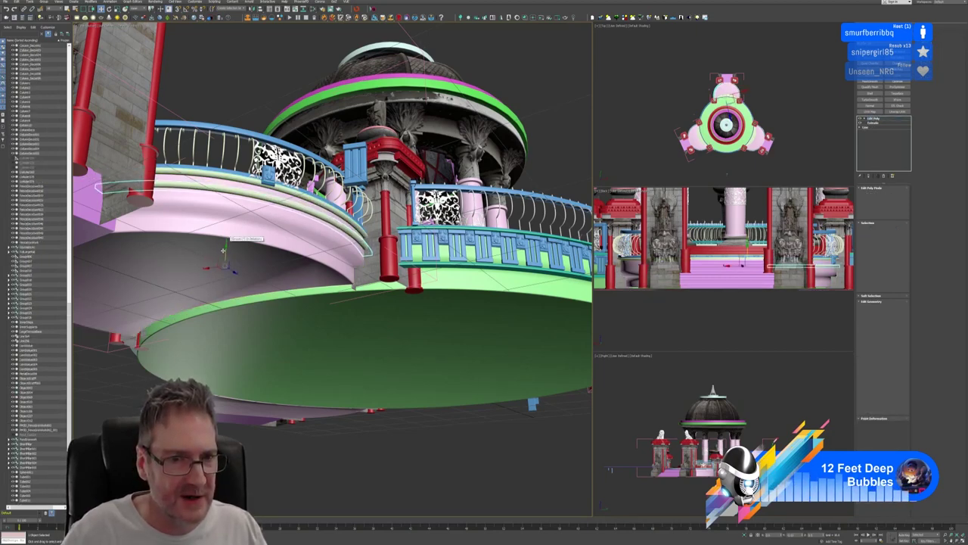
{"action": "left_click_drag", "start_coordinate": [220, 257], "coordinate": [222, 266]}
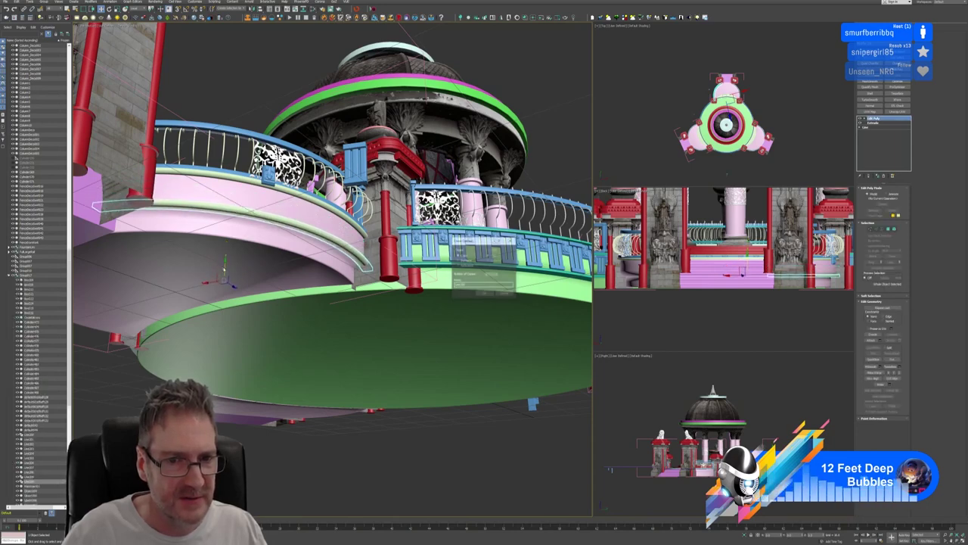
{"action": "left_click", "coordinate": [485, 293]}
Examine from below, the front and above how the lower trim copy follows the curved wall and meets the pillars
{"action": "middle_click_drag", "start_coordinate": [344, 212], "coordinate": [331, 267], "text": "alt"}
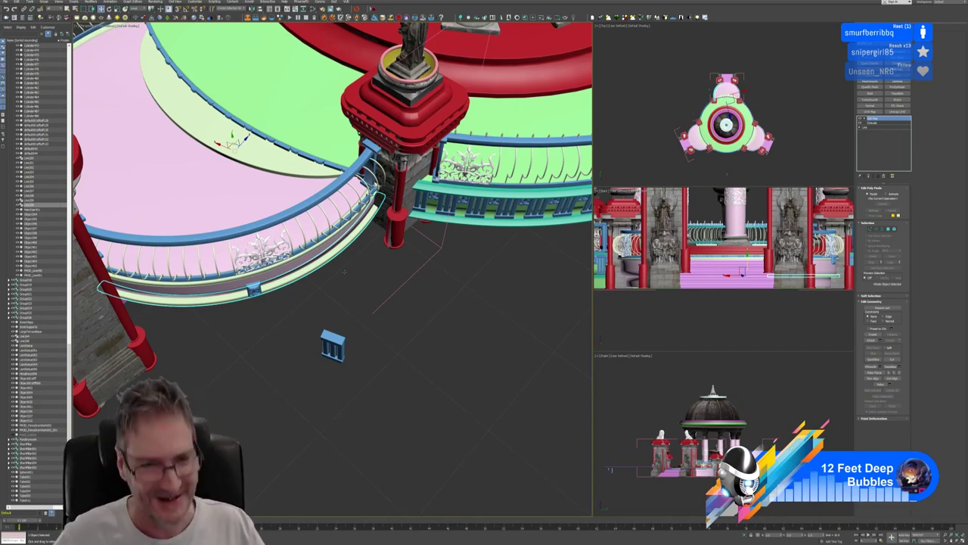
{"action": "middle_click_drag", "start_coordinate": [345, 271], "coordinate": [395, 324], "text": "alt"}
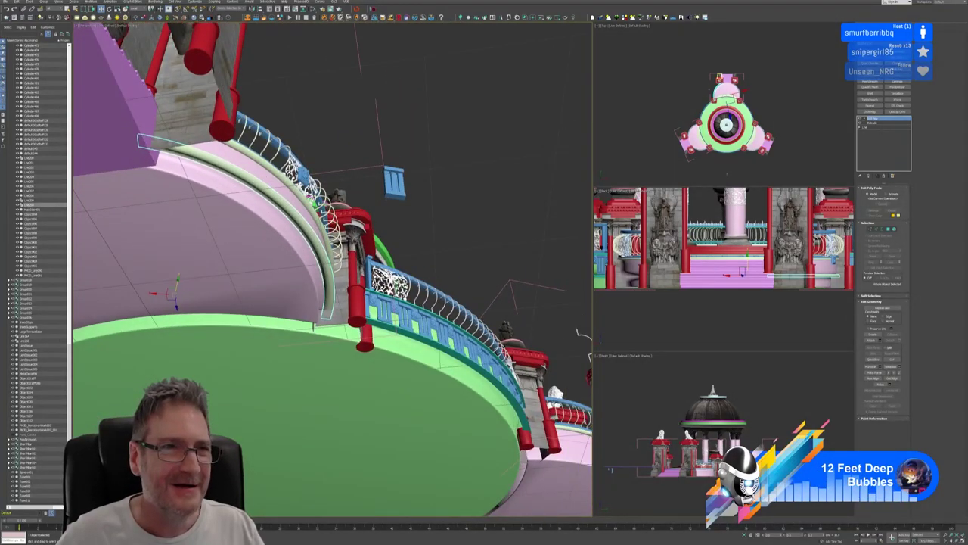
{"action": "left_click", "coordinate": [277, 257]}
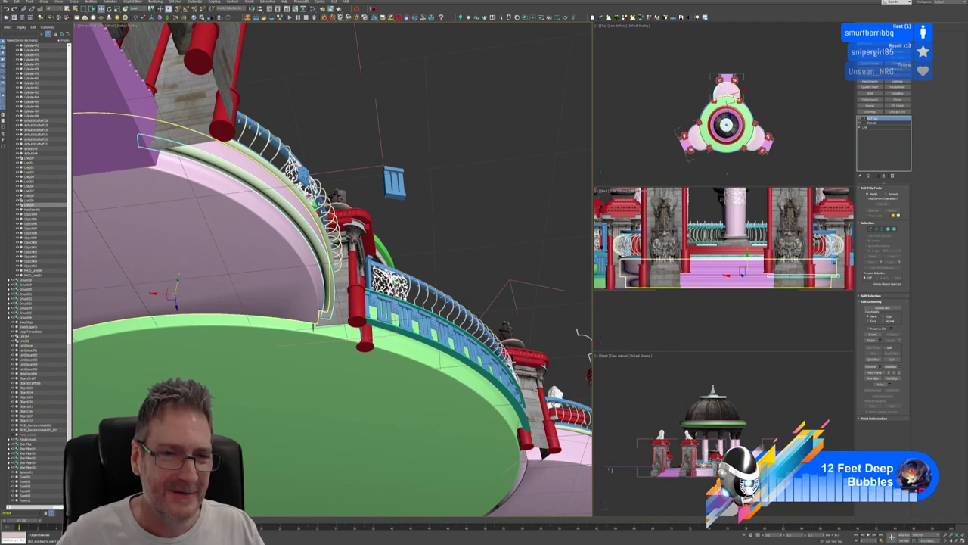
{"action": "mouse_move", "coordinate": [453, 179]}
{"action": "middle_mouse_down", "text": "alt"}
{"action": "mouse_move", "coordinate": [457, 217]}
{"action": "mouse_move", "coordinate": [456, 192]}
{"action": "middle_mouse_up", "text": "alt"}
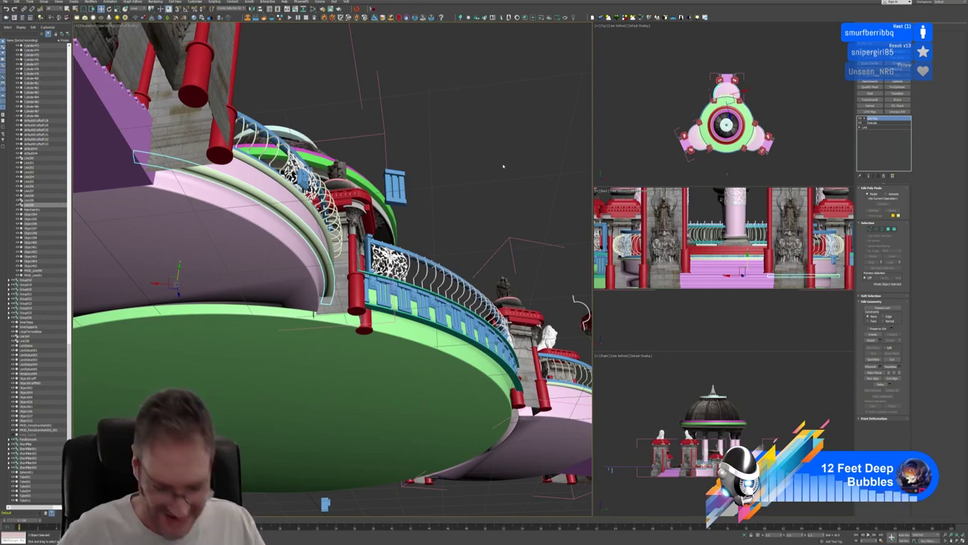
{"action": "middle_click_drag", "start_coordinate": [503, 166], "coordinate": [426, 174], "text": "alt"}
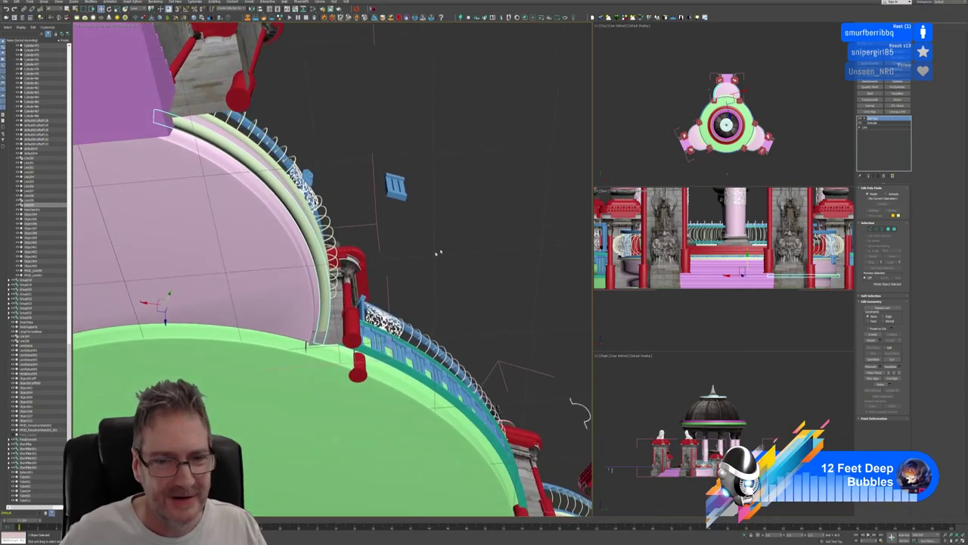
{"action": "middle_click_drag", "start_coordinate": [437, 253], "coordinate": [328, 252], "text": "alt"}
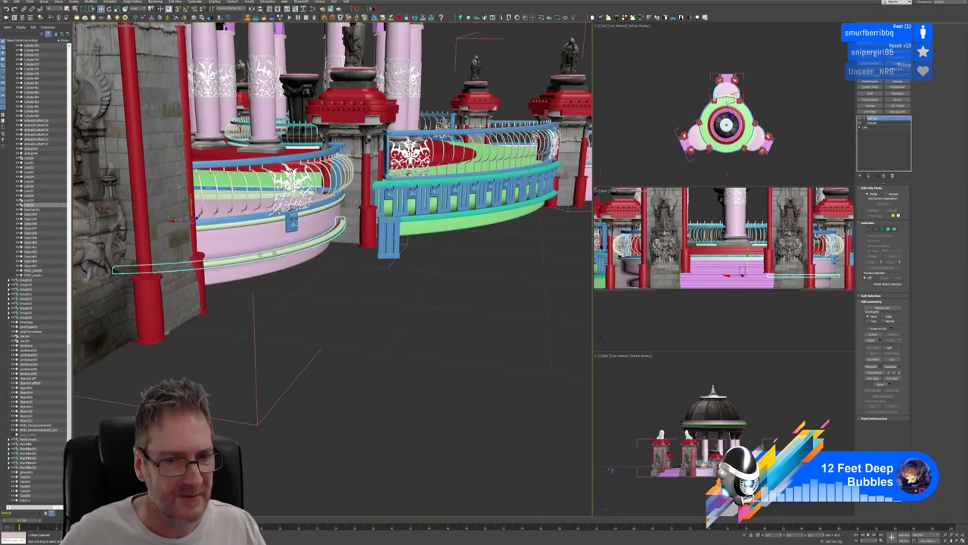
{"action": "middle_click_drag", "start_coordinate": [313, 288], "coordinate": [579, 298], "text": "alt"}
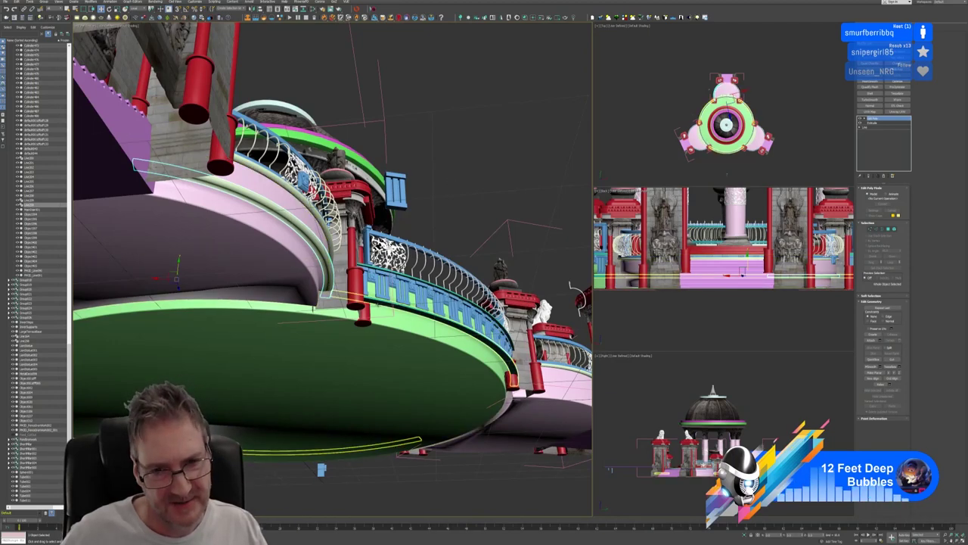
{"action": "mouse_move", "coordinate": [455, 225]}
{"action": "middle_mouse_down", "text": "alt"}
{"action": "mouse_move", "coordinate": [450, 202]}
{"action": "mouse_move", "coordinate": [443, 237]}
{"action": "middle_mouse_up", "text": "alt"}
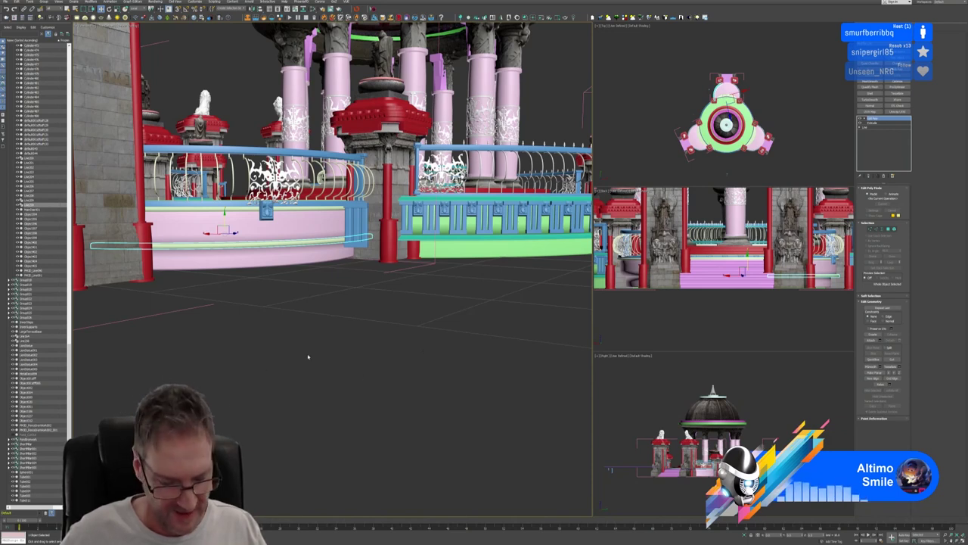
{"action": "middle_click_drag", "start_coordinate": [341, 353], "coordinate": [348, 371], "text": "alt"}
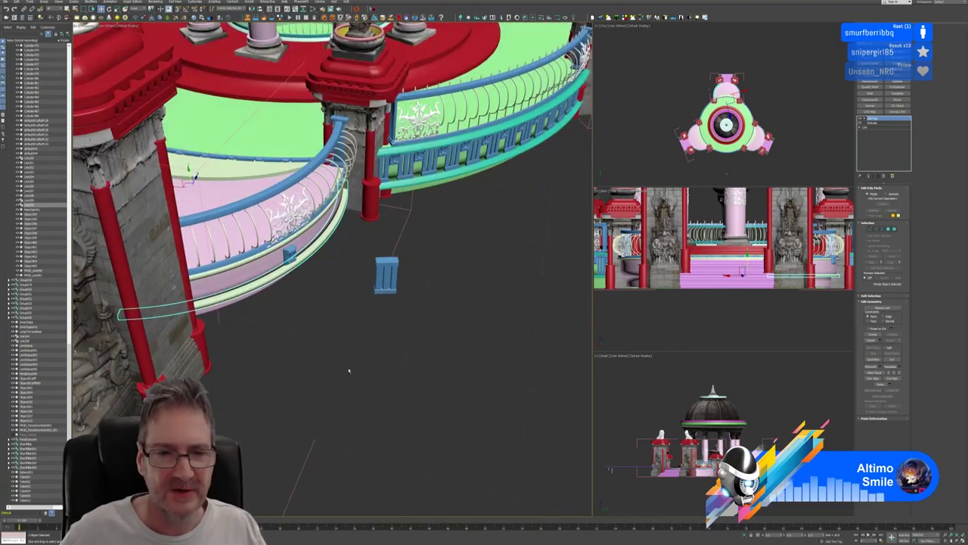
{"action": "mouse_move", "coordinate": [420, 350]}
{"action": "middle_mouse_down", "text": "alt"}
{"action": "mouse_move", "coordinate": [403, 306]}
{"action": "mouse_move", "coordinate": [414, 312]}
{"action": "mouse_move", "coordinate": [415, 349]}
{"action": "middle_mouse_up", "text": "alt"}
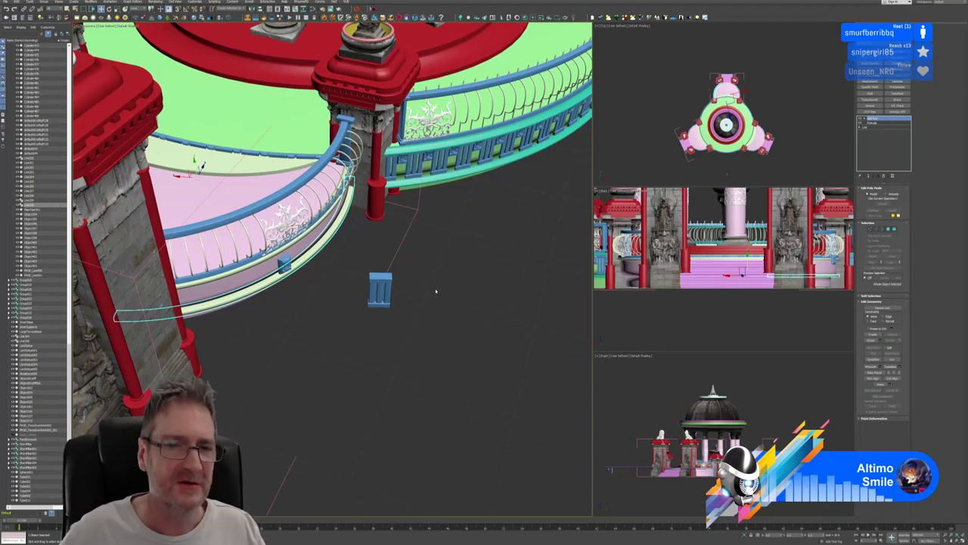
Move the small blue relief panel down and inward so it sits against the curved wall, midway between the two trims
{"action": "middle_click_drag", "start_coordinate": [436, 290], "coordinate": [376, 301], "text": "alt"}
{"action": "scroll", "coordinate": [376, 293], "scroll_direction": "up", "scroll_amount": 3}
{"action": "left_click", "coordinate": [395, 237]}
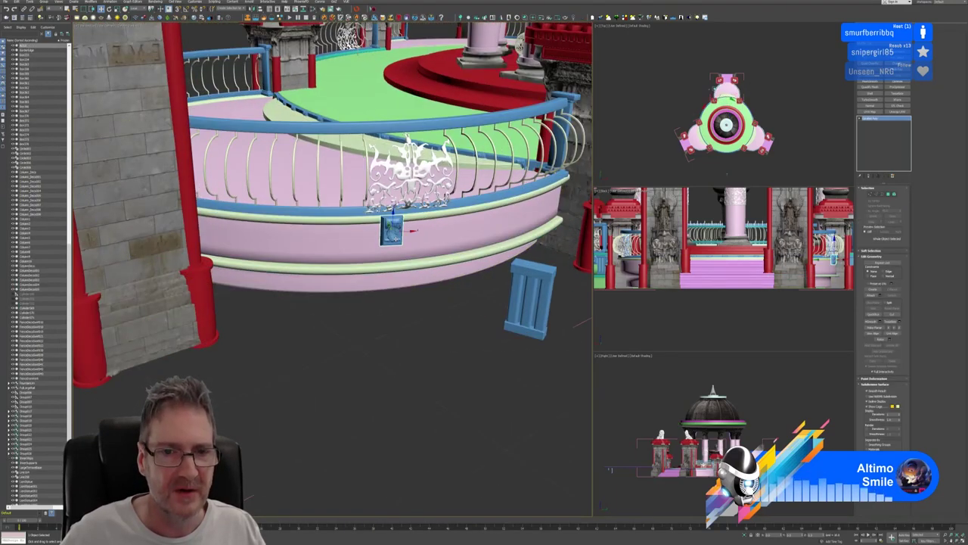
{"action": "left_click_drag", "start_coordinate": [393, 218], "coordinate": [393, 226]}
{"action": "middle_click_drag", "start_coordinate": [338, 274], "coordinate": [403, 295], "text": "alt"}
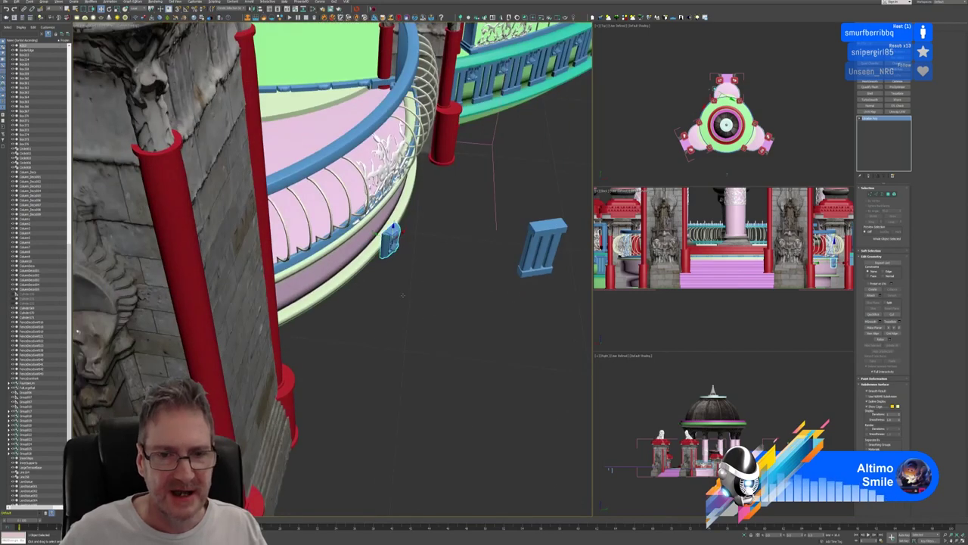
{"action": "scroll", "coordinate": [404, 295], "scroll_direction": "up", "scroll_amount": 3}
{"action": "left_click_drag", "start_coordinate": [389, 231], "coordinate": [365, 228]}
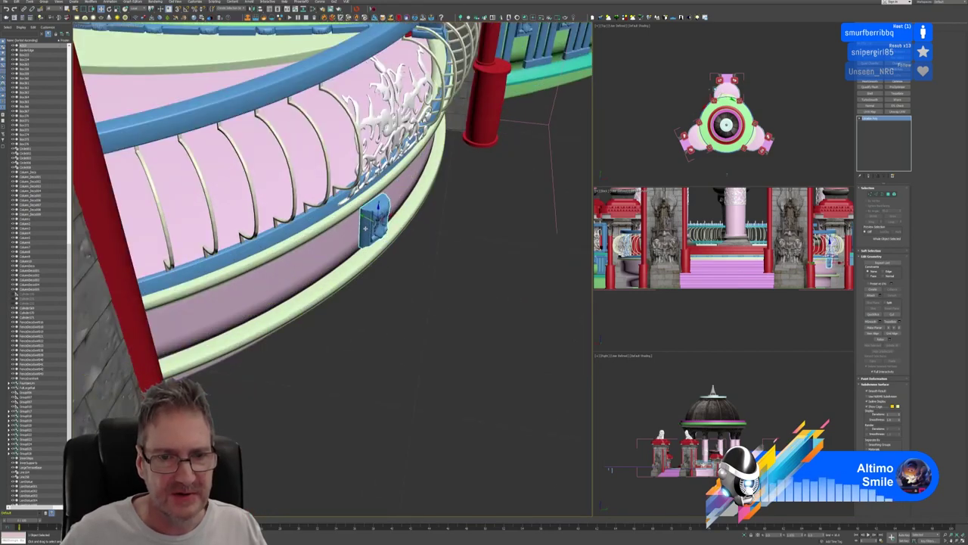
{"action": "middle_click_drag", "start_coordinate": [386, 241], "coordinate": [398, 220], "text": "alt"}
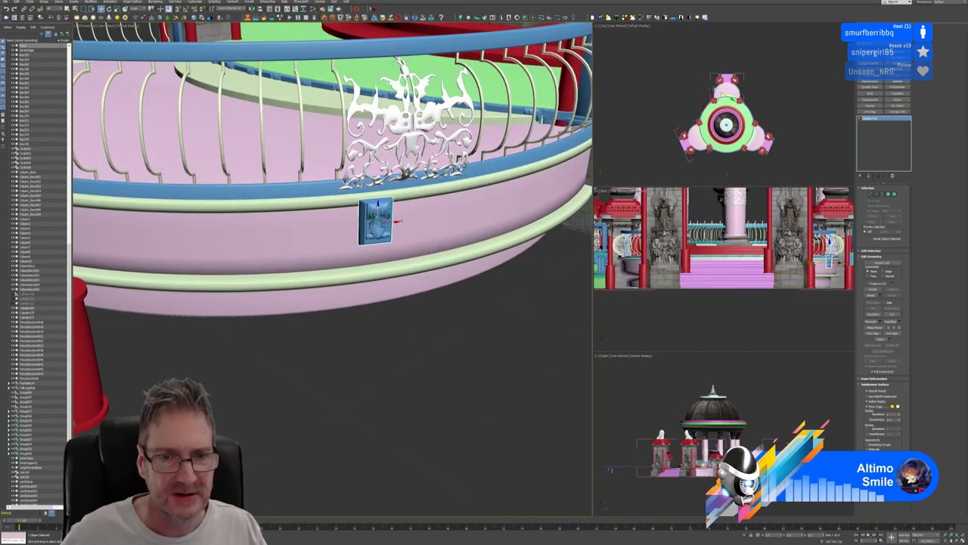
{"action": "left_click_drag", "start_coordinate": [376, 218], "coordinate": [376, 234]}
{"action": "middle_click_drag", "start_coordinate": [409, 264], "coordinate": [409, 282], "text": "alt"}
{"action": "left_click_drag", "start_coordinate": [366, 229], "coordinate": [352, 224]}
{"action": "middle_click_drag", "start_coordinate": [361, 274], "coordinate": [363, 219], "text": "alt"}
{"action": "left_click_drag", "start_coordinate": [363, 217], "coordinate": [363, 223]}
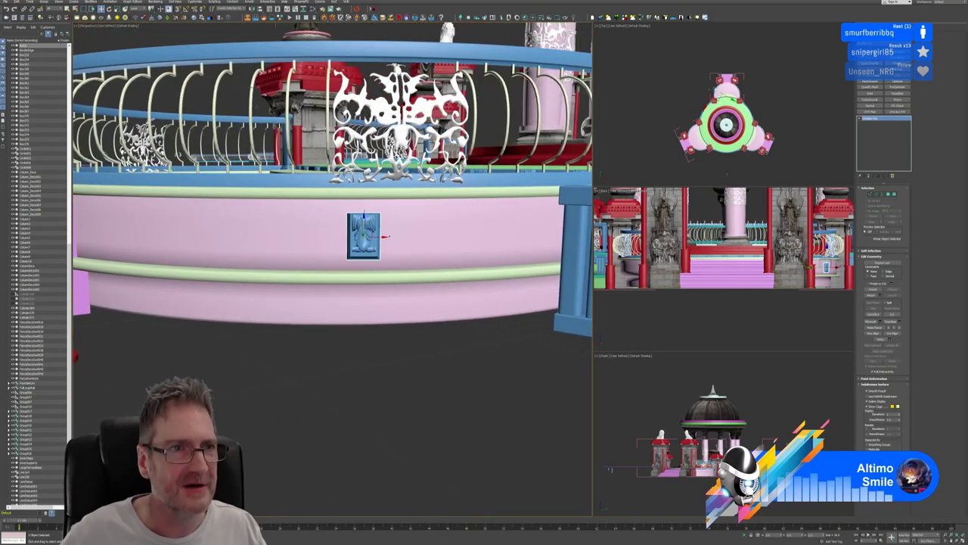
Enlarge the blue relief panel uniformly so it fills most of the height between the two pale trims
{"action": "left_click", "coordinate": [117, 9]}
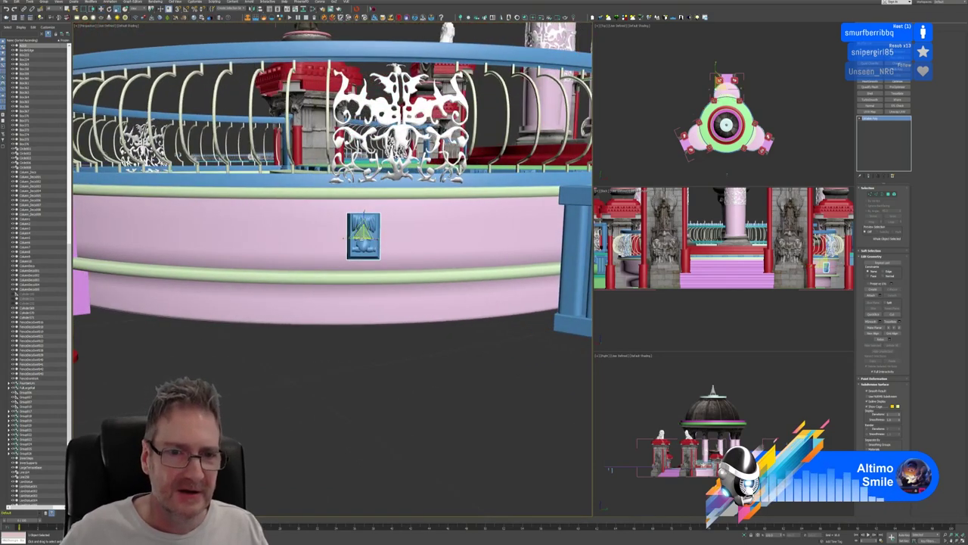
{"action": "left_click_drag", "start_coordinate": [364, 235], "coordinate": [379, 217]}
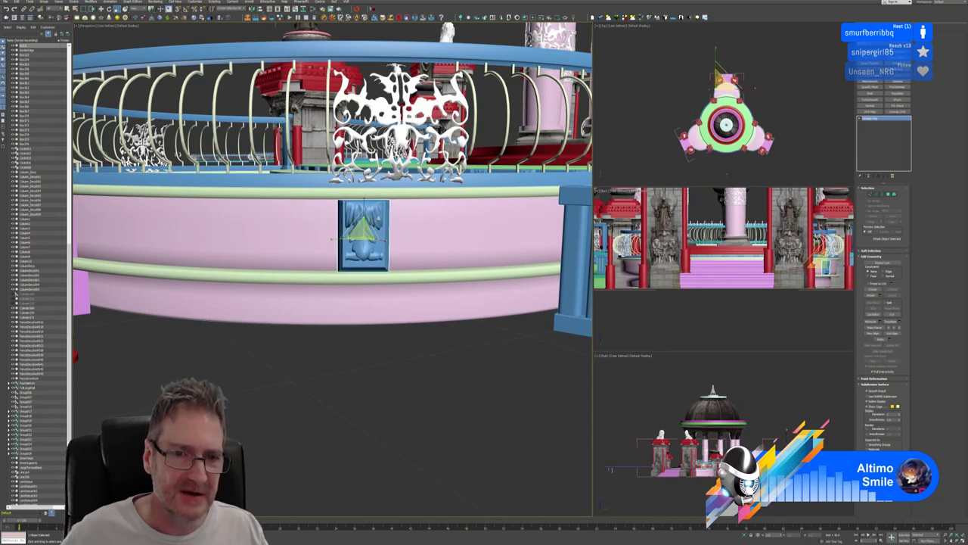
{"action": "middle_click_drag", "start_coordinate": [363, 242], "coordinate": [405, 238], "text": "alt"}
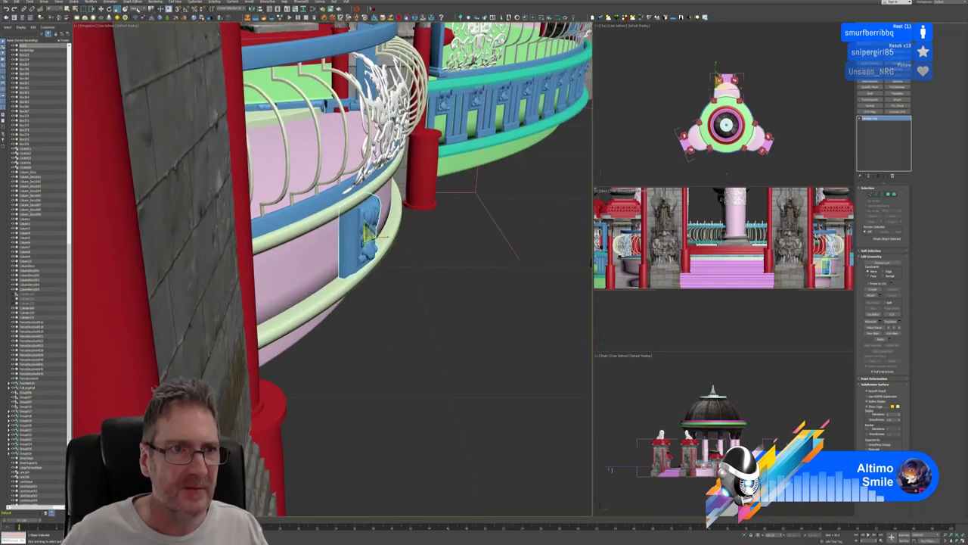
Flatten the relief panel's depth and move it inward so it sits against the curved wall
{"action": "left_click", "coordinate": [139, 9]}
{"action": "left_click", "coordinate": [140, 27]}
{"action": "middle_click_drag", "start_coordinate": [389, 280], "coordinate": [387, 277], "text": "alt"}
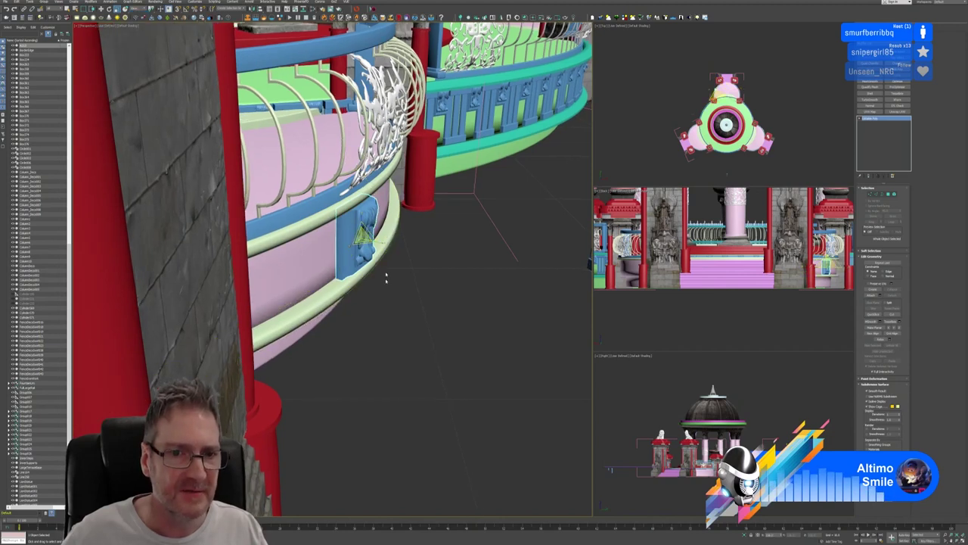
{"action": "left_click_drag", "start_coordinate": [383, 243], "coordinate": [370, 240]}
{"action": "key", "text": "w"}
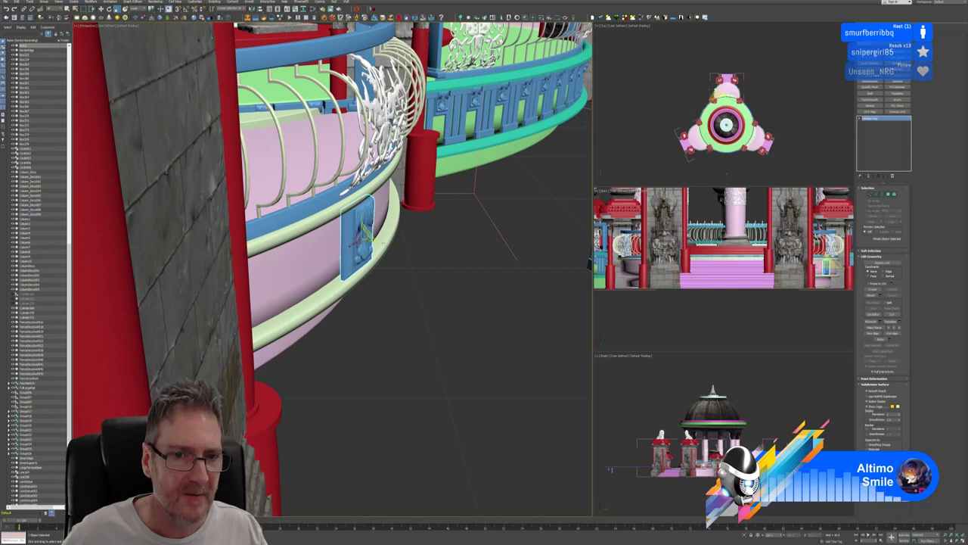
{"action": "key", "text": "w"}
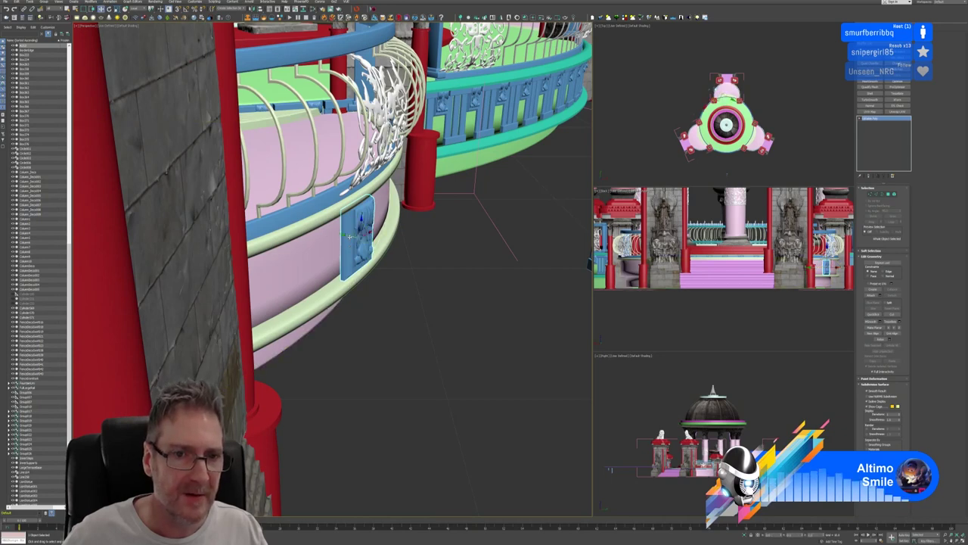
{"action": "left_click_drag", "start_coordinate": [350, 237], "coordinate": [340, 237]}
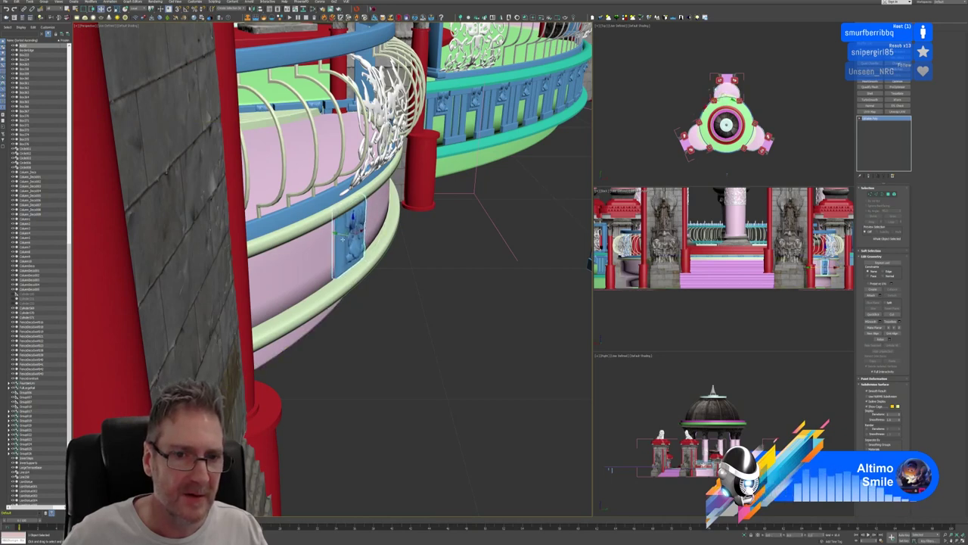
Isolate the curved base wall and the relief panel together with a spare circle spline from beside the temple
{"action": "middle_click_drag", "start_coordinate": [447, 302], "coordinate": [387, 347], "text": "alt"}
{"action": "scroll", "coordinate": [382, 289], "scroll_direction": "down", "scroll_amount": 3}
{"action": "scroll", "coordinate": [393, 270], "scroll_direction": "down", "scroll_amount": 10}
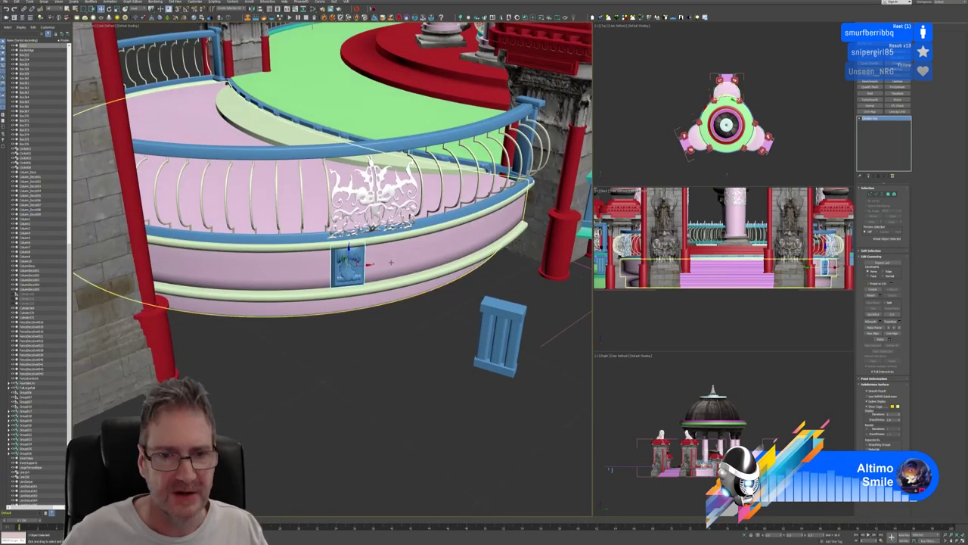
{"action": "middle_click_drag", "start_coordinate": [485, 344], "coordinate": [280, 398]}
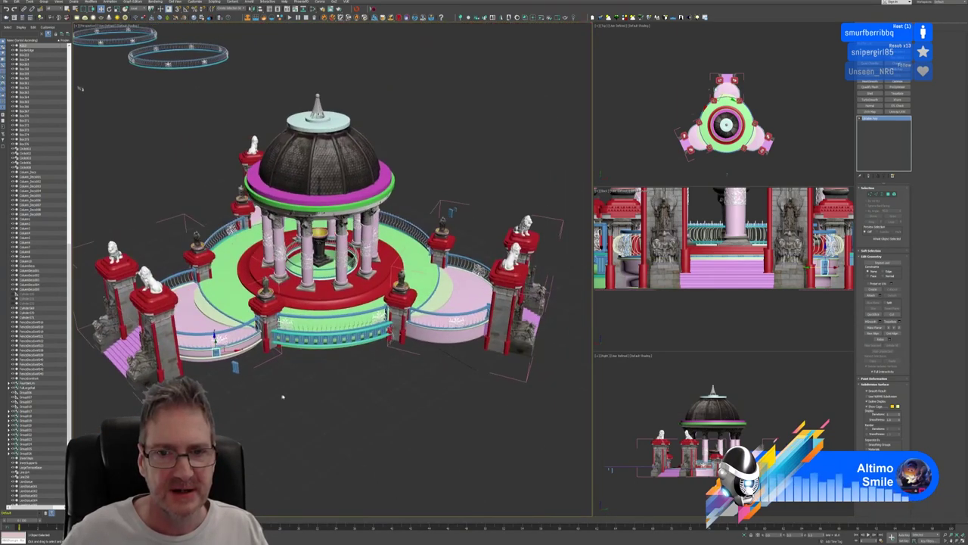
{"action": "scroll", "coordinate": [281, 398], "scroll_direction": "down", "scroll_amount": 3}
{"action": "middle_click_drag", "start_coordinate": [223, 187], "coordinate": [469, 291]}
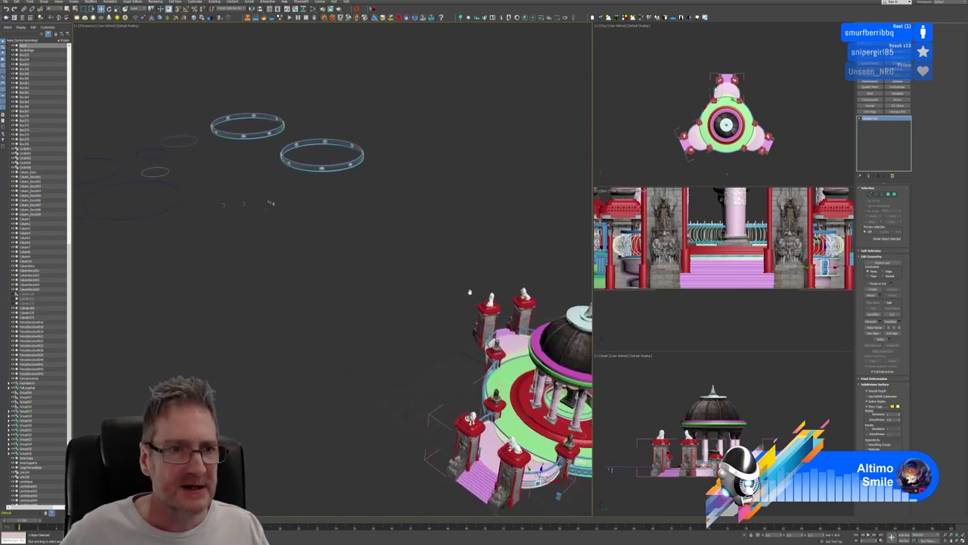
{"action": "middle_click_drag", "start_coordinate": [359, 286], "coordinate": [260, 171]}
{"action": "scroll", "coordinate": [425, 329], "scroll_direction": "up", "scroll_amount": 8}
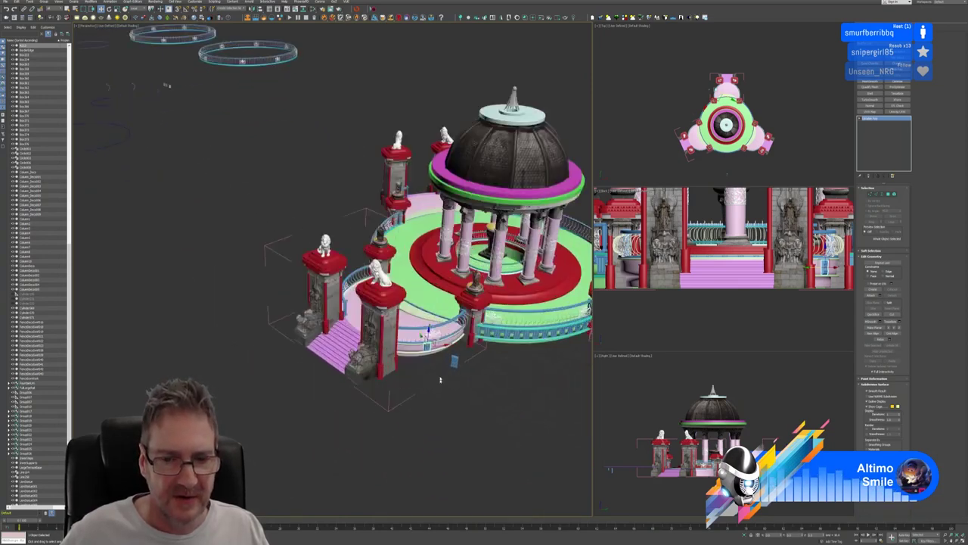
{"action": "left_click", "coordinate": [379, 321], "text": "ctrl"}
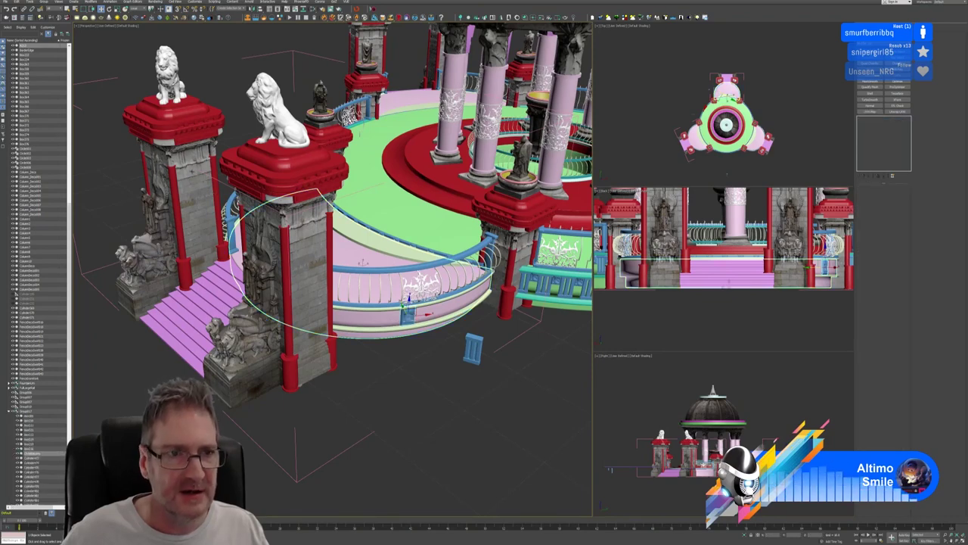
{"action": "key", "text": "z"}
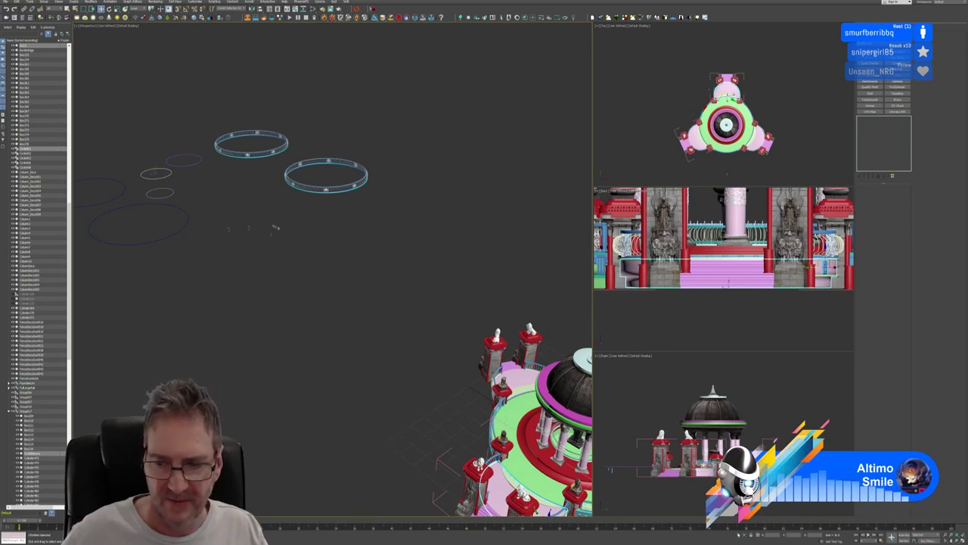
{"action": "key", "text": "alt+q"}
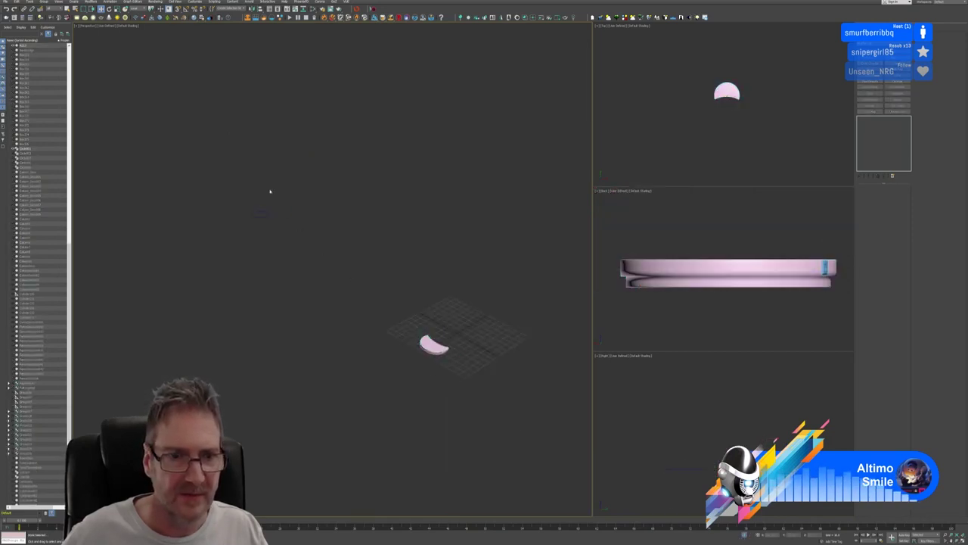
Move the circle spline over to the curved base wall and position it against the wall's outline in the Top view
{"action": "left_click", "coordinate": [261, 215]}
{"action": "scroll", "coordinate": [715, 113], "scroll_direction": "down", "scroll_amount": 5}
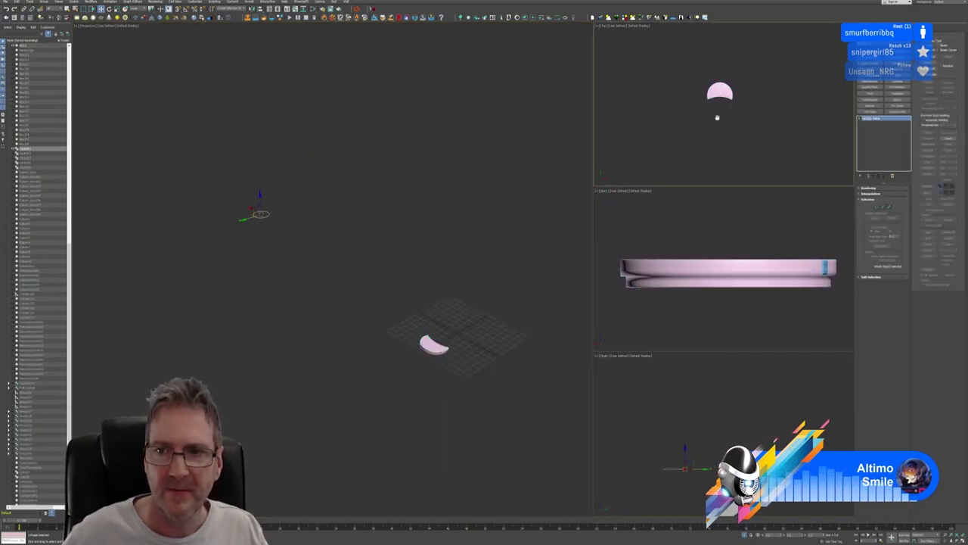
{"action": "left_click_drag", "start_coordinate": [834, 119], "coordinate": [723, 101]}
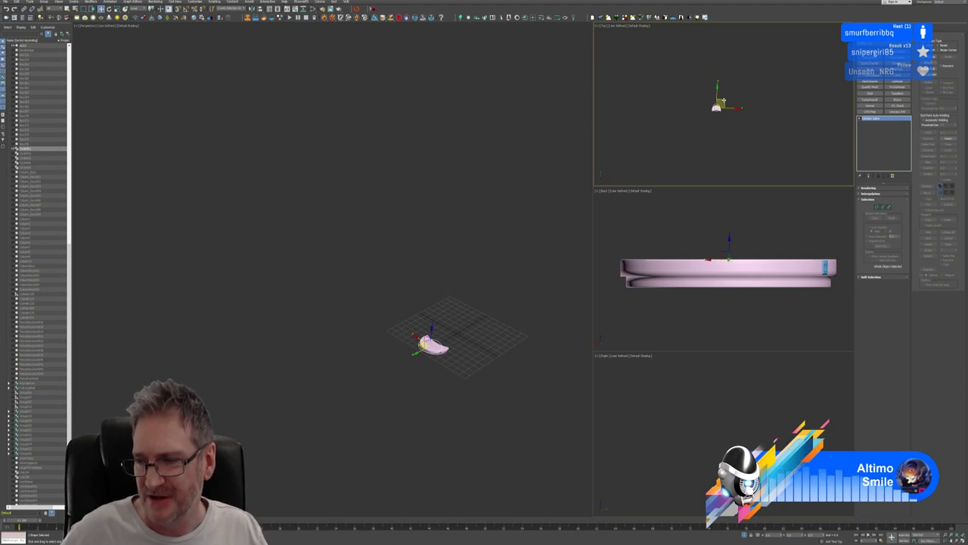
{"action": "scroll", "coordinate": [749, 84], "scroll_direction": "up", "scroll_amount": 5}
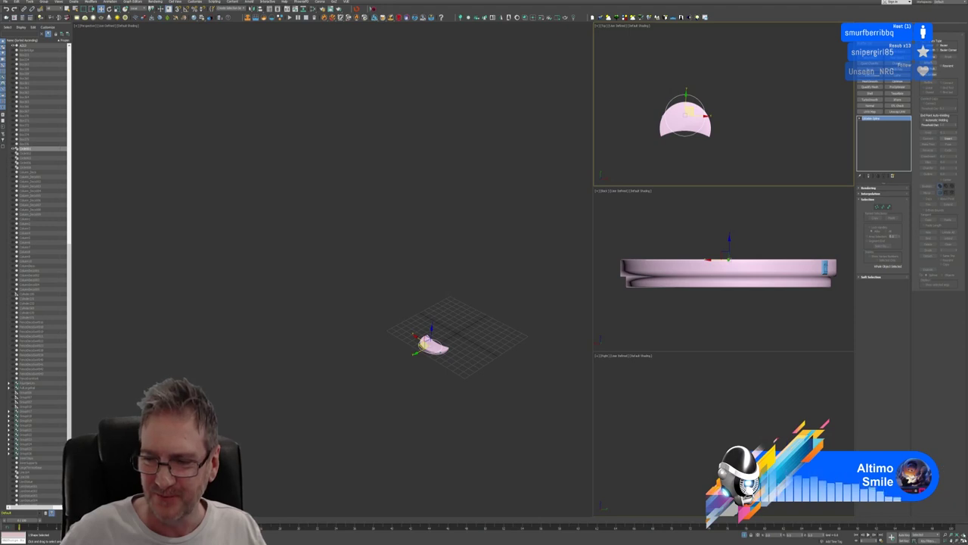
{"action": "key", "text": "alt+w"}
{"action": "scroll", "coordinate": [655, 229], "scroll_direction": "up", "scroll_amount": 4}
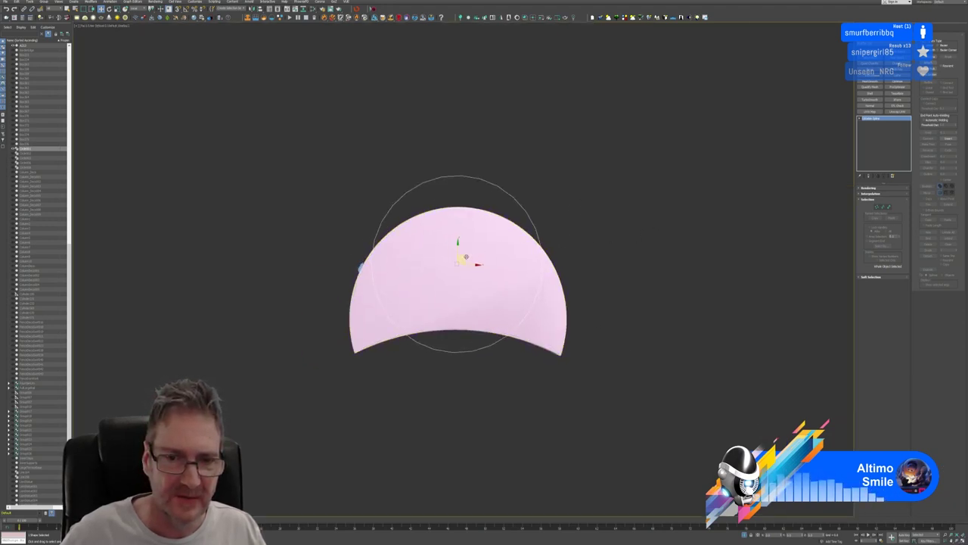
{"action": "left_click_drag", "start_coordinate": [468, 259], "coordinate": [466, 295]}
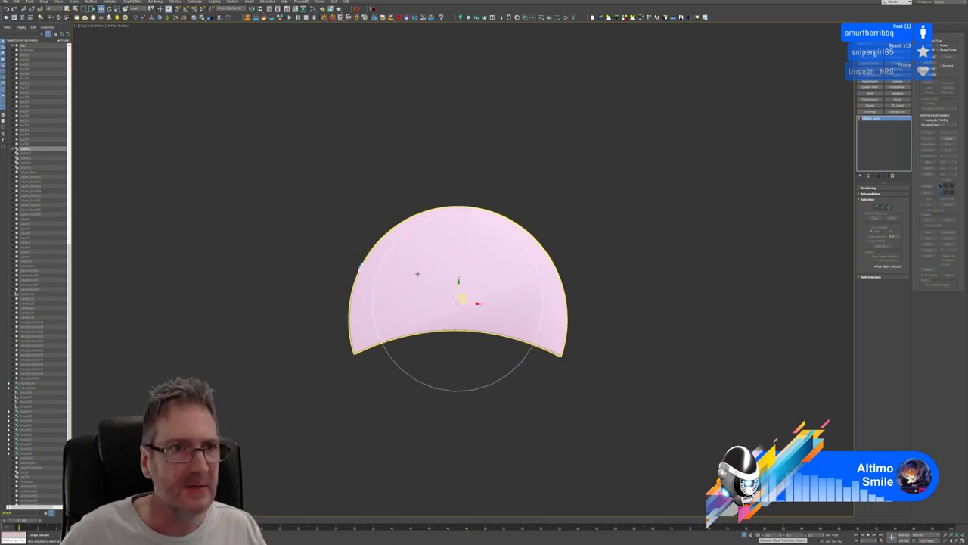
Scale the circle spline to roughly match the wall's outer curve and enter vertex editing on it
{"action": "key", "text": "q"}
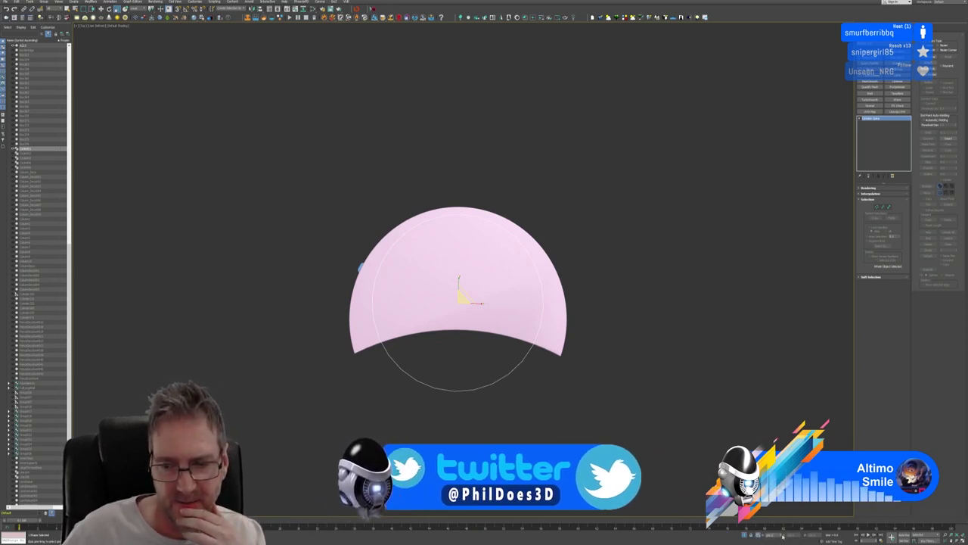
{"action": "left_click_drag", "start_coordinate": [783, 536], "coordinate": [794, 483]}
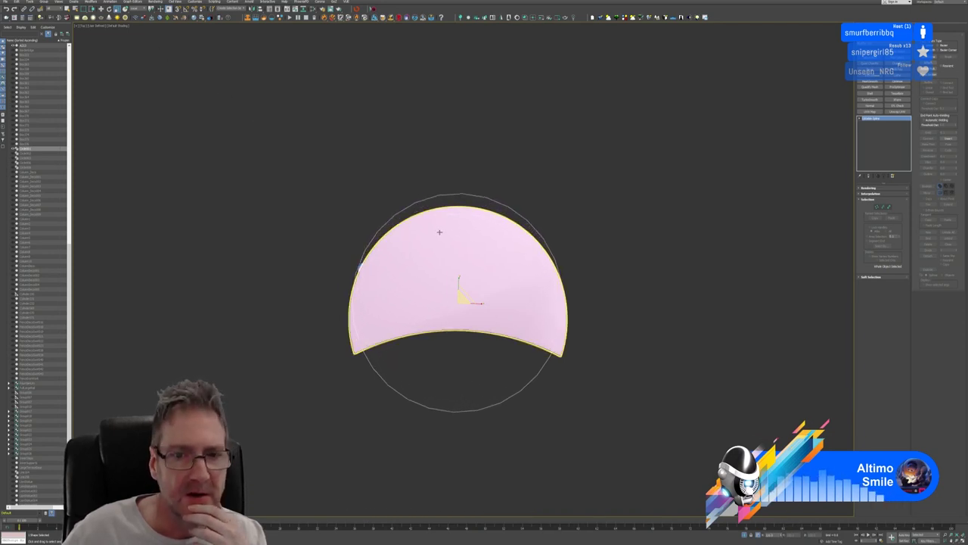
{"action": "middle_click_drag", "start_coordinate": [465, 273], "coordinate": [457, 269]}
{"action": "left_click_drag", "start_coordinate": [451, 274], "coordinate": [450, 277]}
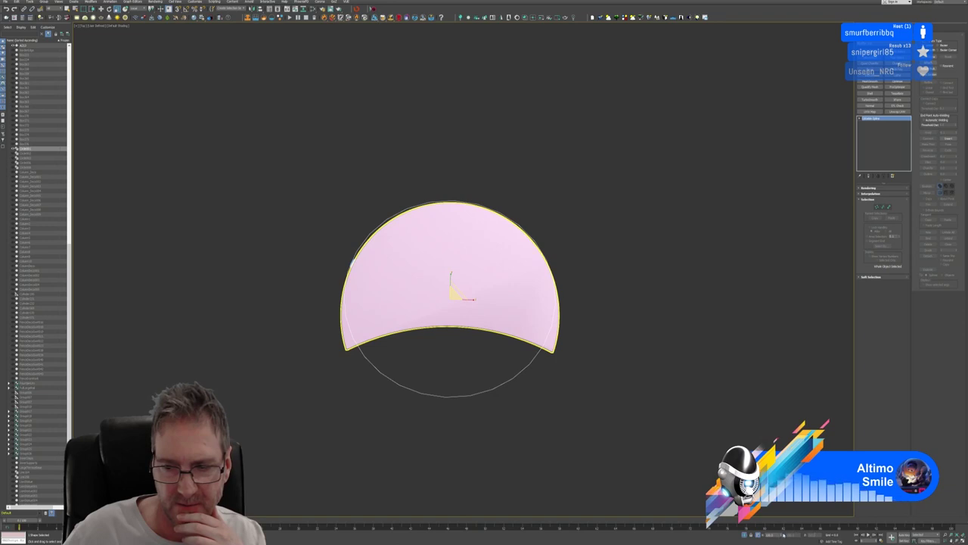
{"action": "left_click_drag", "start_coordinate": [783, 534], "coordinate": [782, 530]}
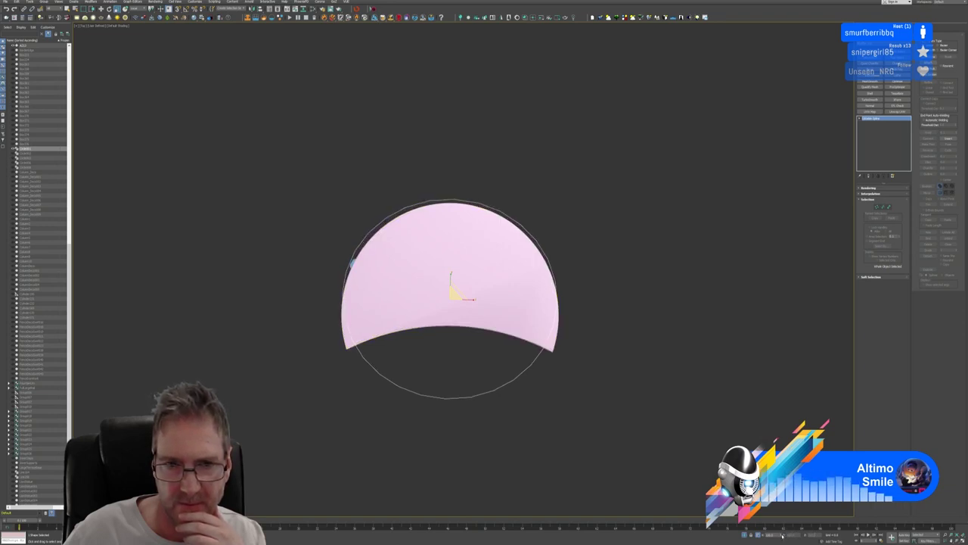
{"action": "left_click_drag", "start_coordinate": [782, 536], "coordinate": [793, 531]}
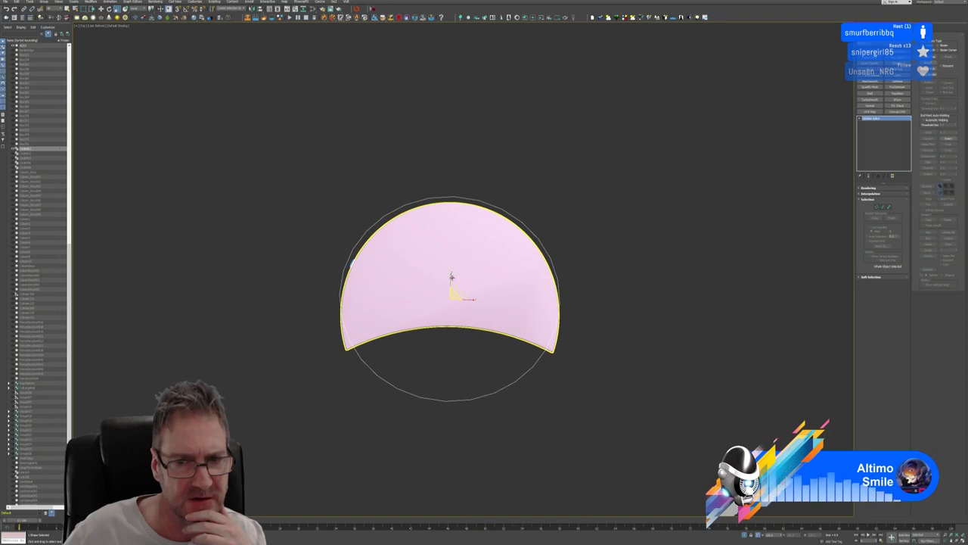
{"action": "left_click_drag", "start_coordinate": [451, 276], "coordinate": [452, 277]}
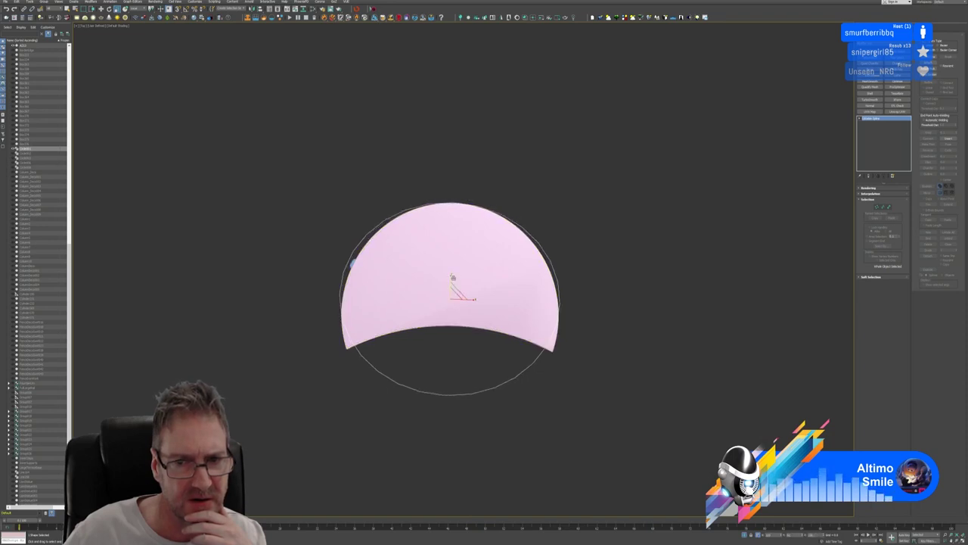
{"action": "left_click", "coordinate": [878, 207]}
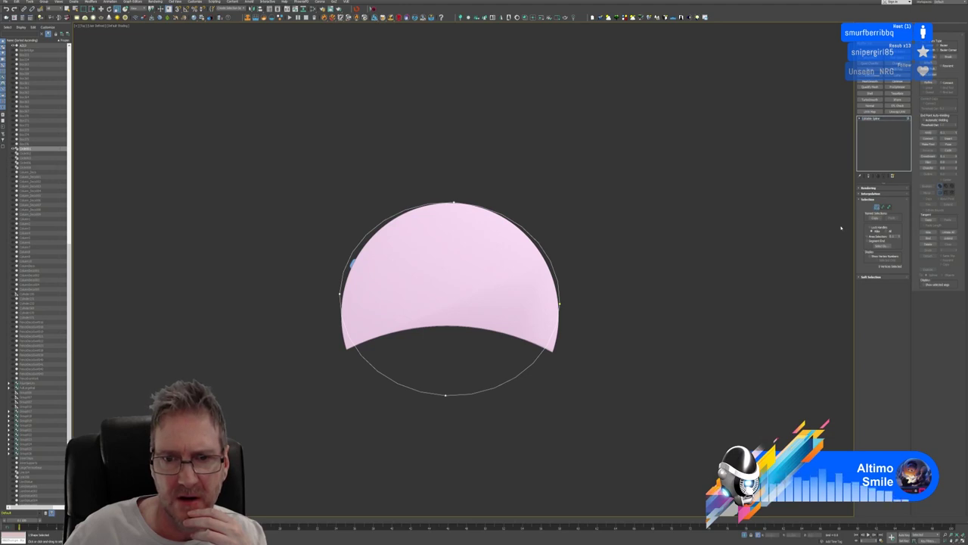
{"action": "left_click_drag", "start_coordinate": [402, 267], "coordinate": [388, 272]}
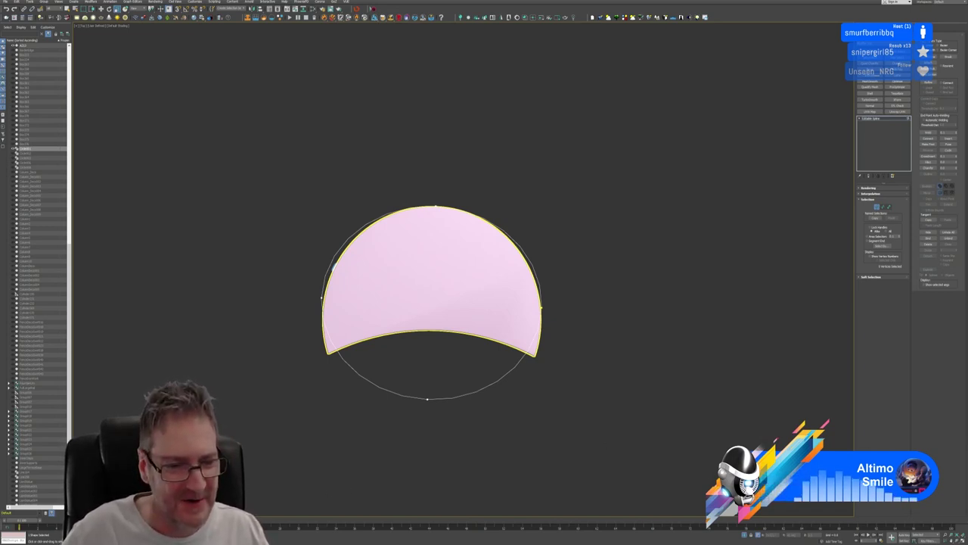
Switch to the web browser and open the Rocket Raccoon page on the Marvel Cinematic Universe wiki
{"action": "key", "text": "alt+Tab"}
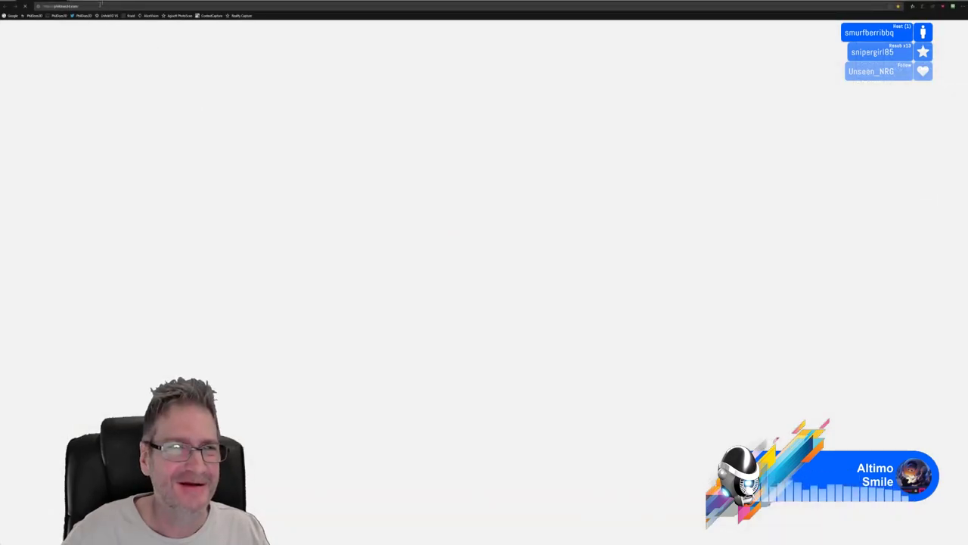
{"action": "left_click", "coordinate": [102, 6]}
{"action": "type", "text": "https://marvelcinematicuniverse.fandom.com/wiki/Rocket_Raccoon"}
{"action": "key", "text": "Return"}
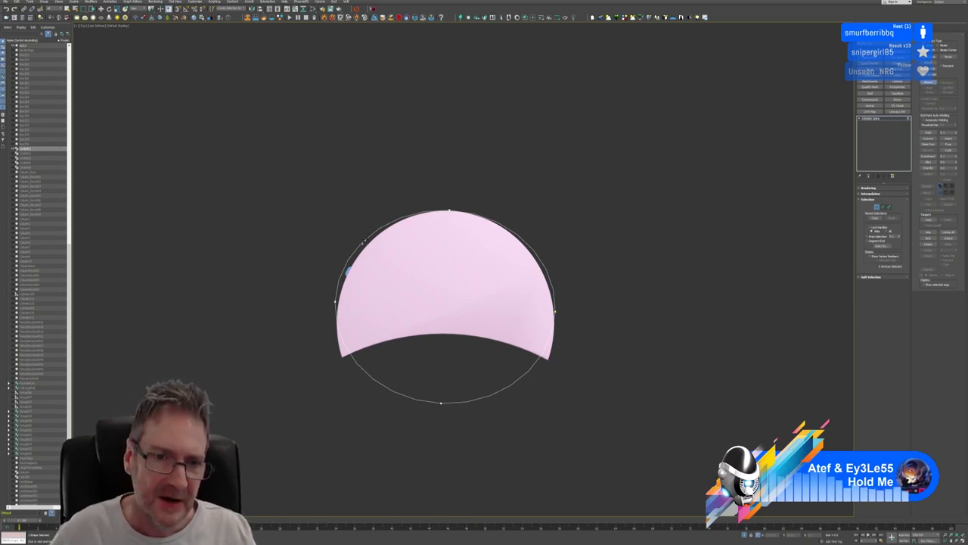
Refine the circle spline with four extra vertices, two on its upper arcs and two near the wall's lower corners
{"action": "left_click", "coordinate": [361, 242]}
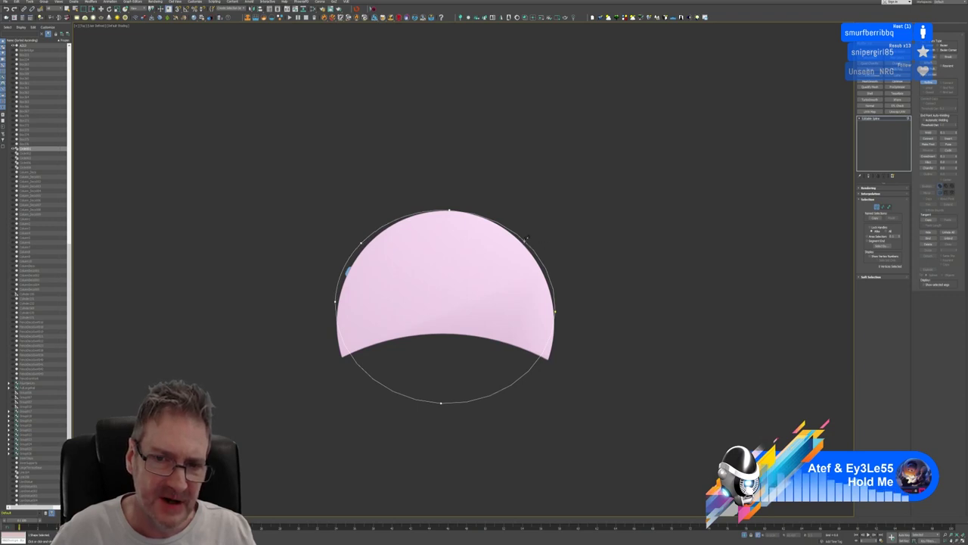
{"action": "left_click", "coordinate": [526, 240]}
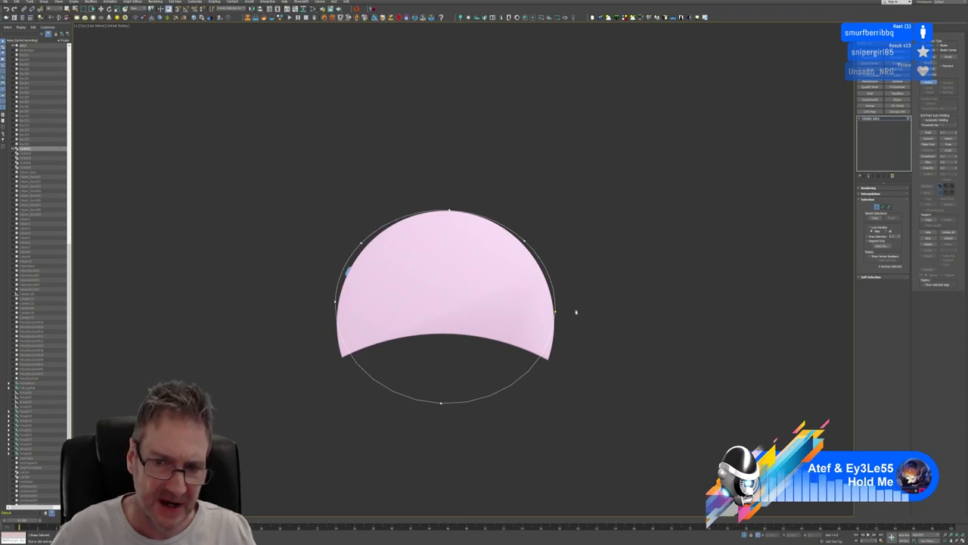
{"action": "left_click", "coordinate": [547, 346]}
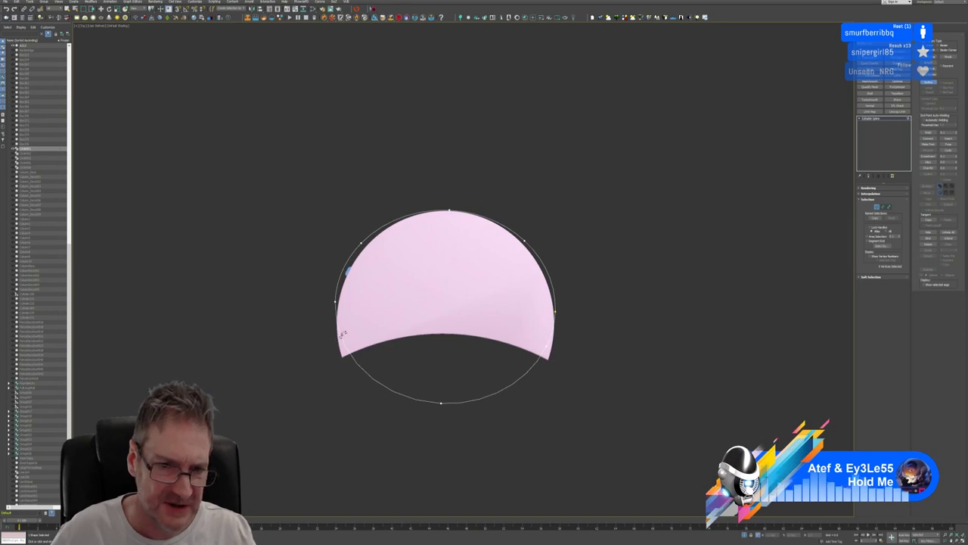
{"action": "left_click", "coordinate": [345, 345]}
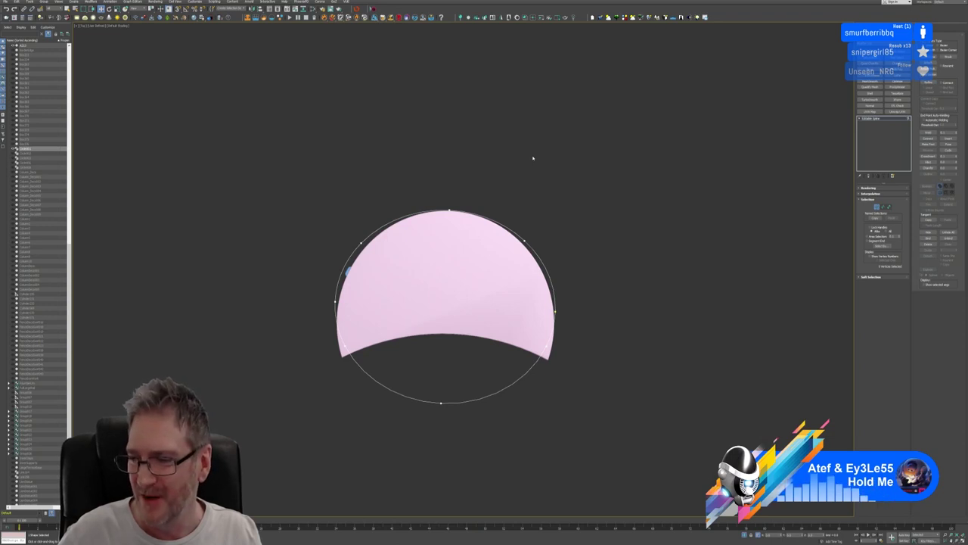
Move the circle spline's upper-left vertex onto the wall's outer edge and angle its Bezier handle along the curve
{"action": "scroll", "coordinate": [373, 249], "scroll_direction": "up", "scroll_amount": 4}
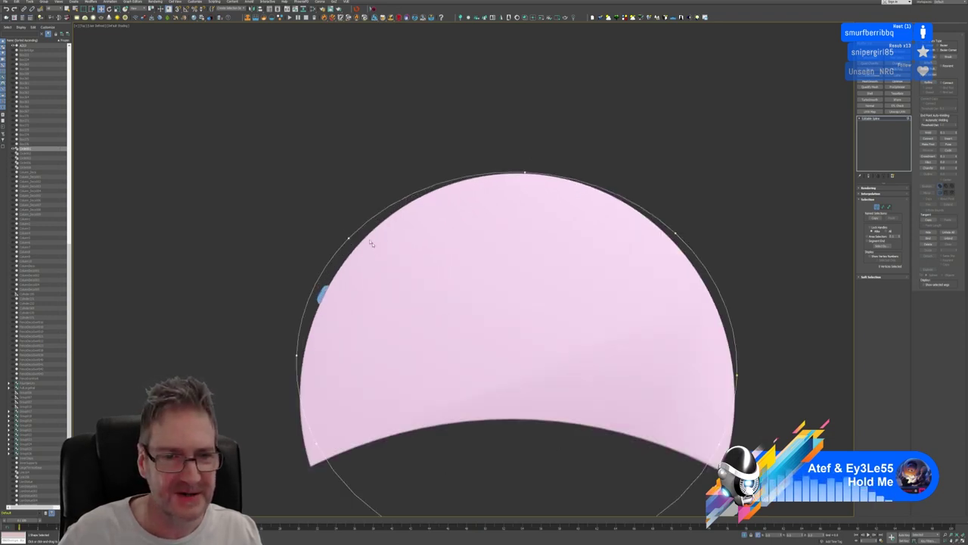
{"action": "left_click", "coordinate": [351, 235]}
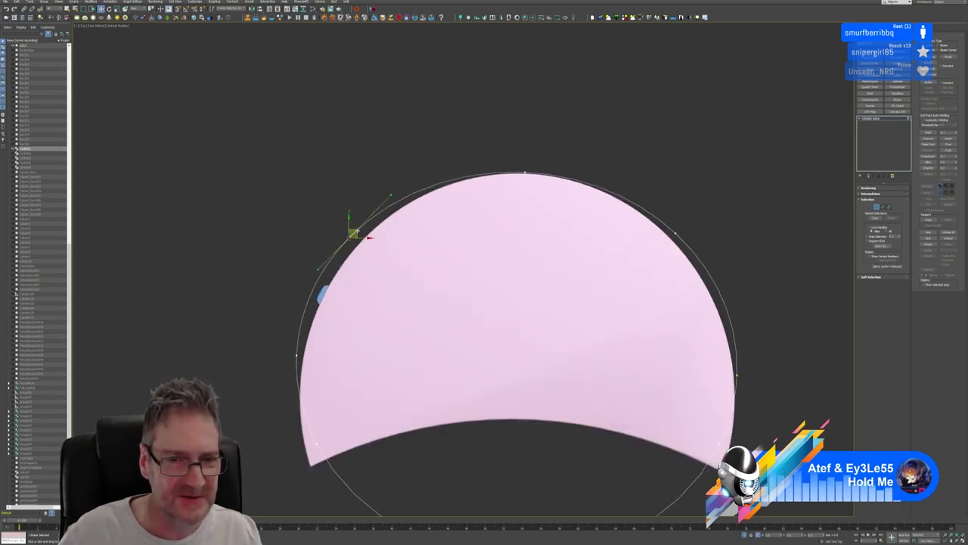
{"action": "left_click_drag", "start_coordinate": [391, 195], "coordinate": [397, 203]}
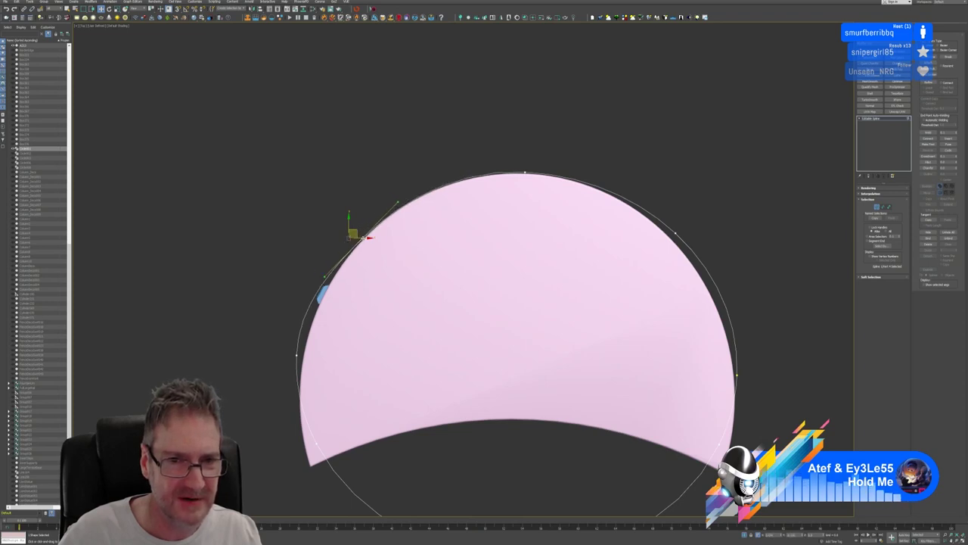
{"action": "left_click_drag", "start_coordinate": [364, 238], "coordinate": [367, 236]}
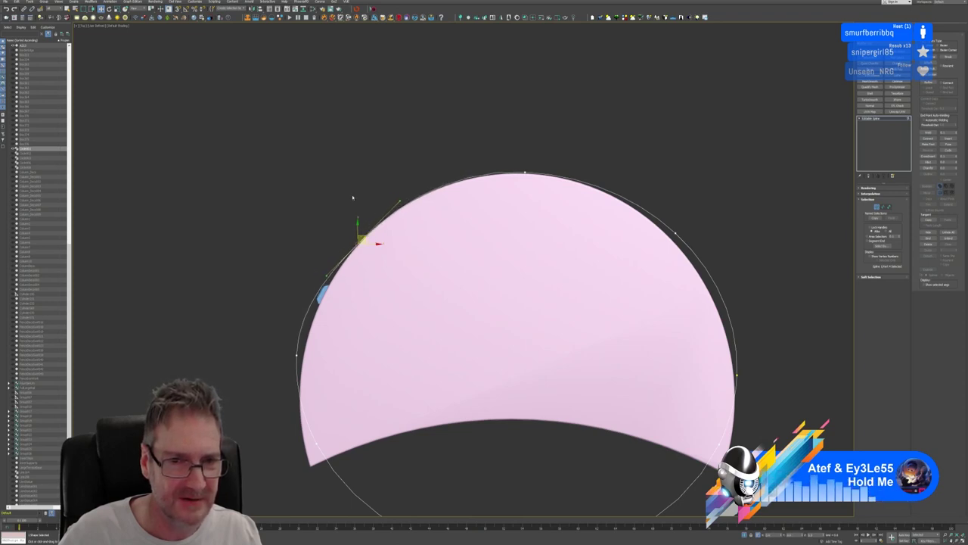
Fit the spline's left-side vertex and its tangent to the wall's outer edge, then readjust the upper-left vertex's handle
{"action": "middle_click_drag", "start_coordinate": [353, 197], "coordinate": [399, 139]}
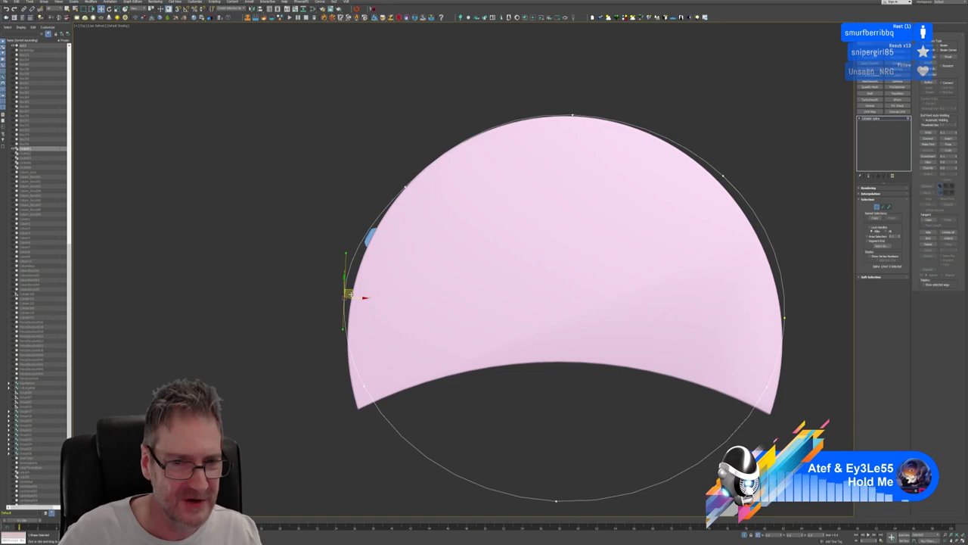
{"action": "left_click_drag", "start_coordinate": [352, 291], "coordinate": [357, 292]}
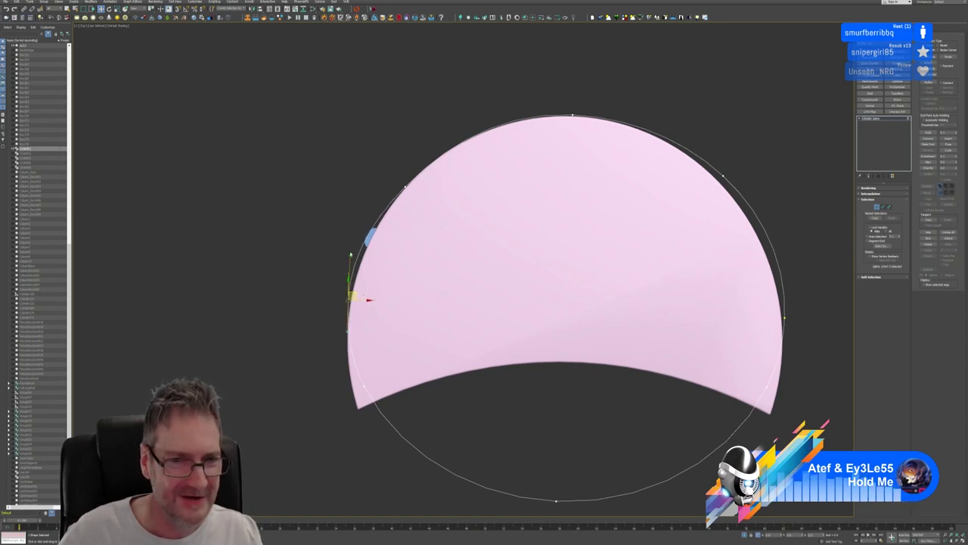
{"action": "left_click_drag", "start_coordinate": [351, 255], "coordinate": [358, 254]}
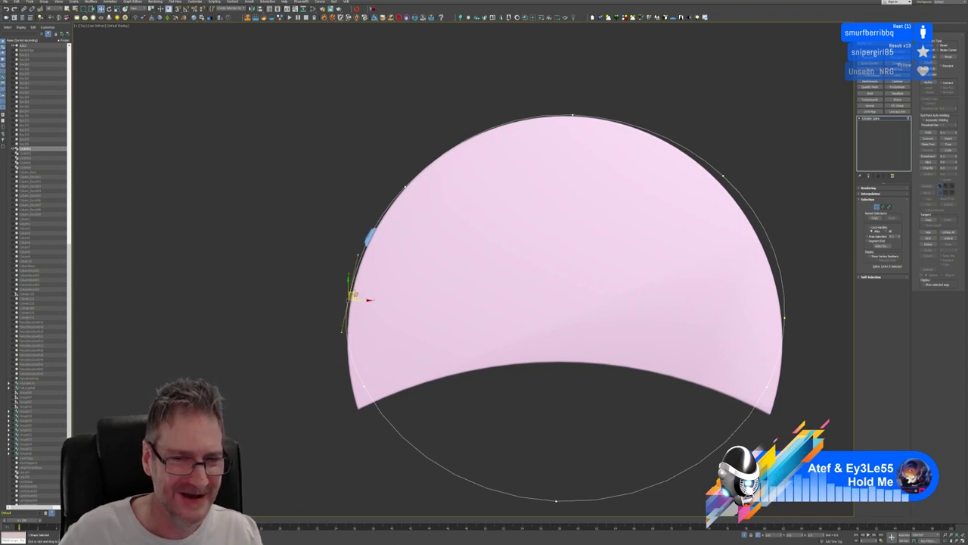
{"action": "left_click_drag", "start_coordinate": [354, 295], "coordinate": [358, 293]}
{"action": "left_click_drag", "start_coordinate": [417, 205], "coordinate": [378, 219]}
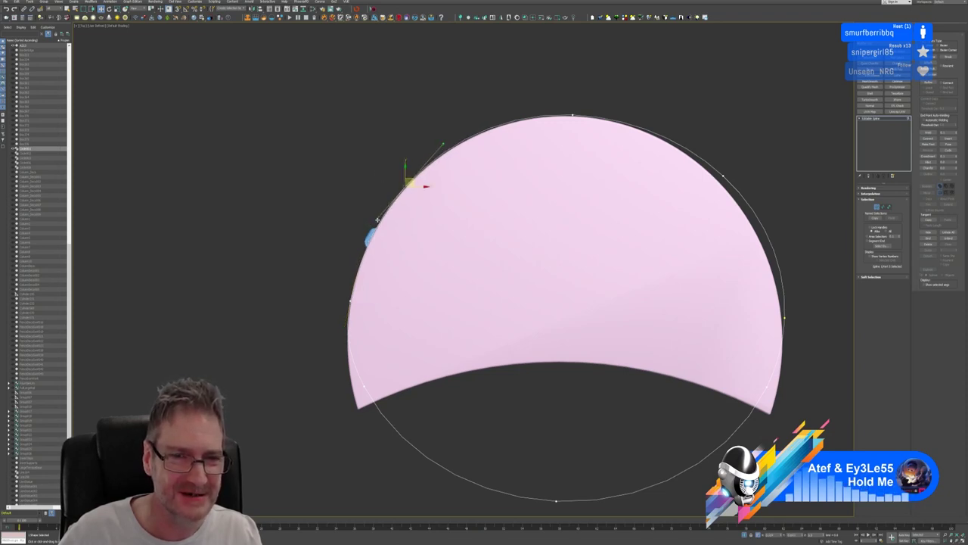
Align the spline's upper-right and right-side vertices and their Bezier handles with the wall's outer edge
{"action": "middle_click_drag", "start_coordinate": [341, 208], "coordinate": [338, 202]}
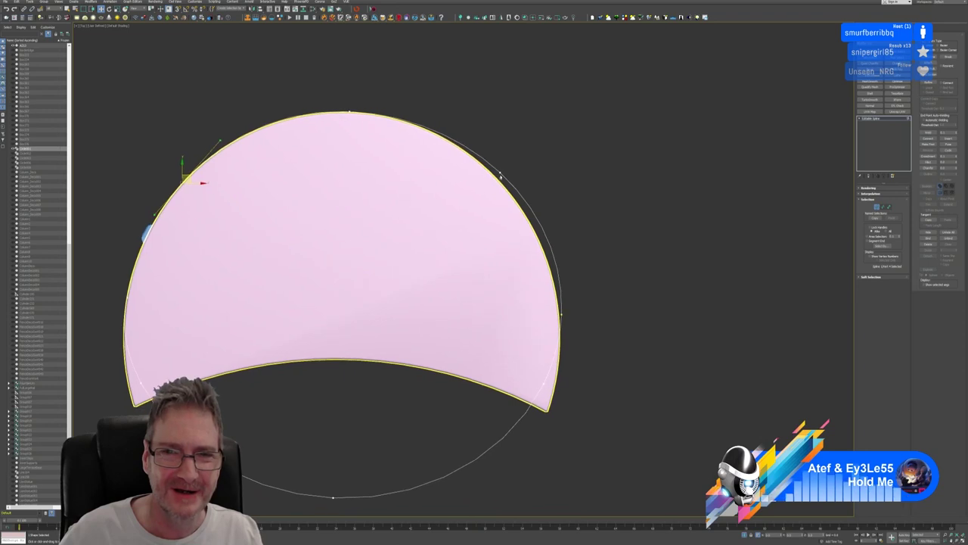
{"action": "left_click", "coordinate": [503, 167]}
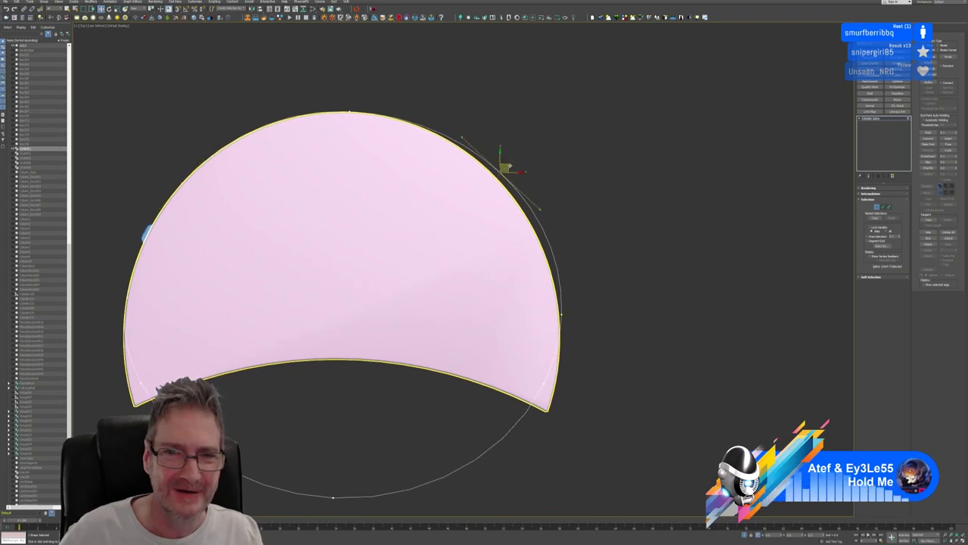
{"action": "left_click_drag", "start_coordinate": [510, 166], "coordinate": [504, 167]}
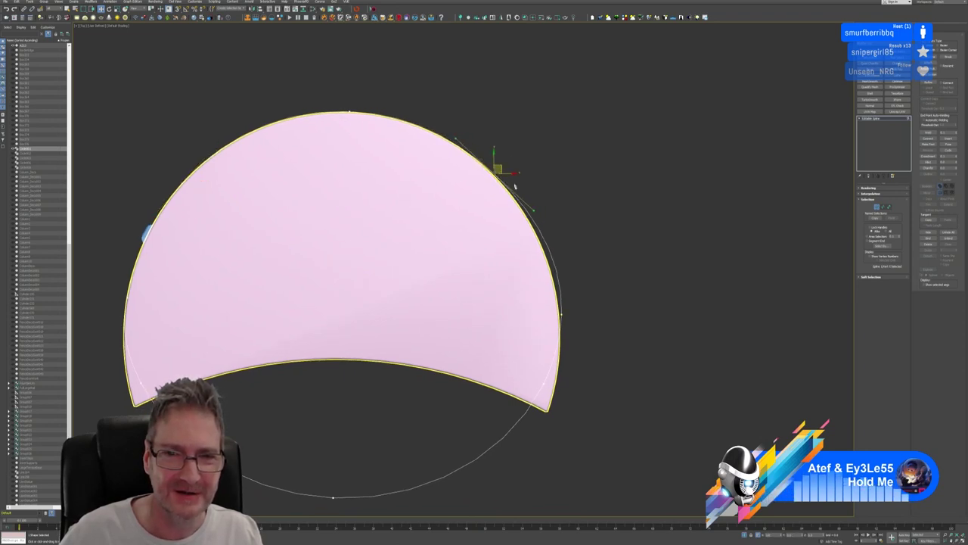
{"action": "left_click_drag", "start_coordinate": [534, 210], "coordinate": [532, 211]}
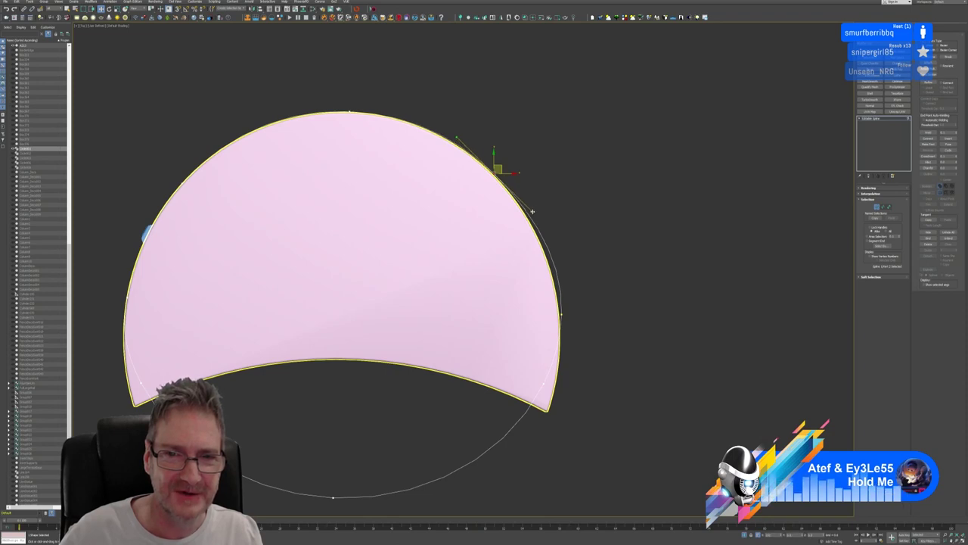
{"action": "middle_click_drag", "start_coordinate": [571, 222], "coordinate": [554, 186]}
{"action": "left_click", "coordinate": [544, 276]}
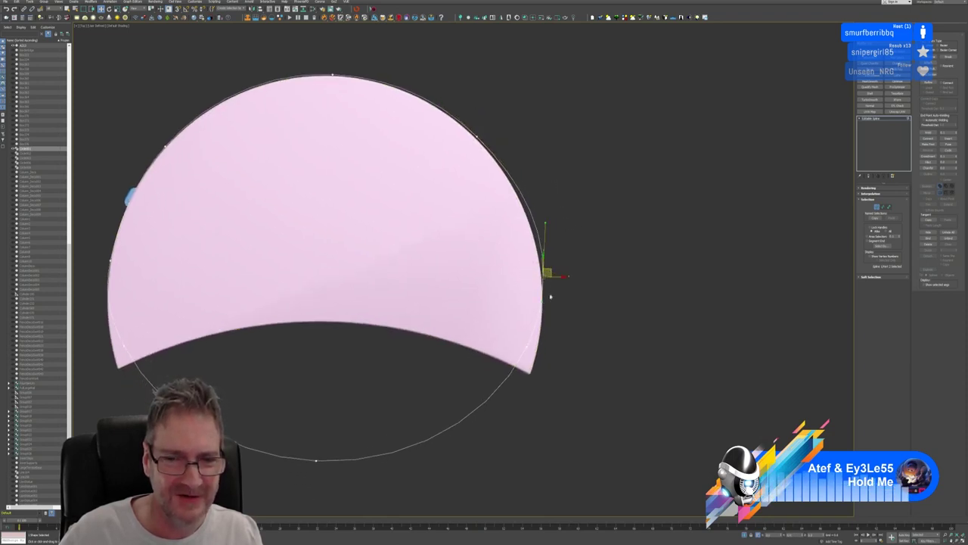
{"action": "left_click_drag", "start_coordinate": [544, 303], "coordinate": [549, 278]}
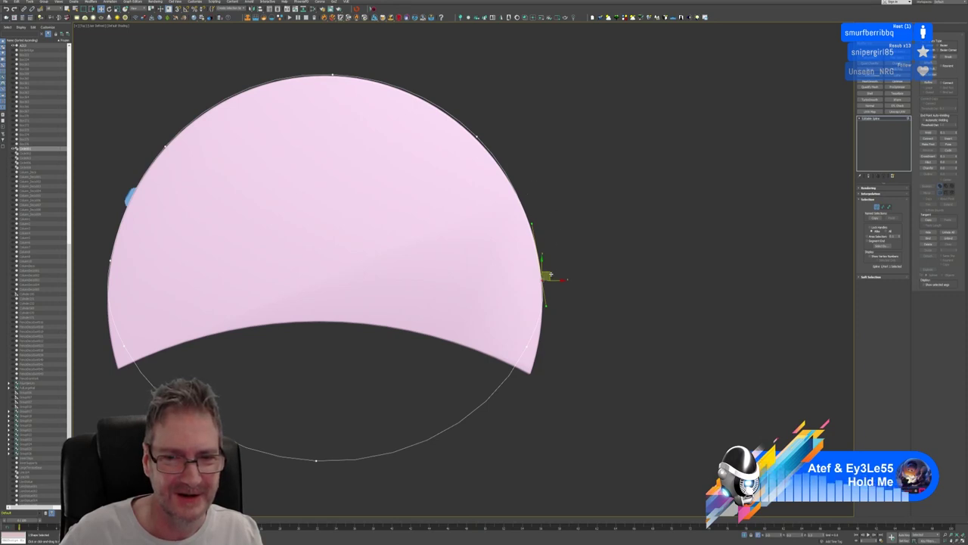
Nudge the upper-right vertex closer to the wall's edge and check the spline's fit around the top vertex
{"action": "middle_click_drag", "start_coordinate": [515, 170], "coordinate": [545, 244]}
{"action": "left_click", "coordinate": [506, 209]}
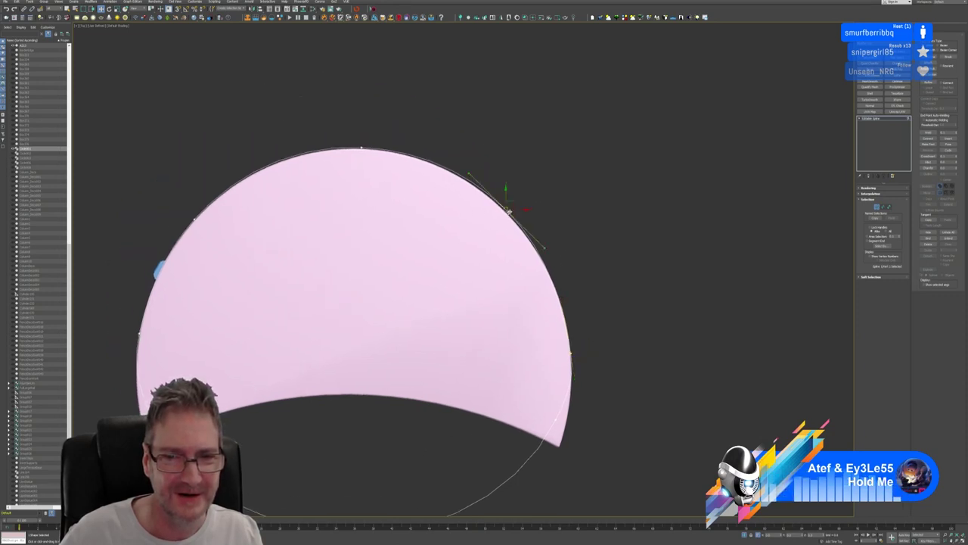
{"action": "left_click_drag", "start_coordinate": [516, 201], "coordinate": [512, 203]}
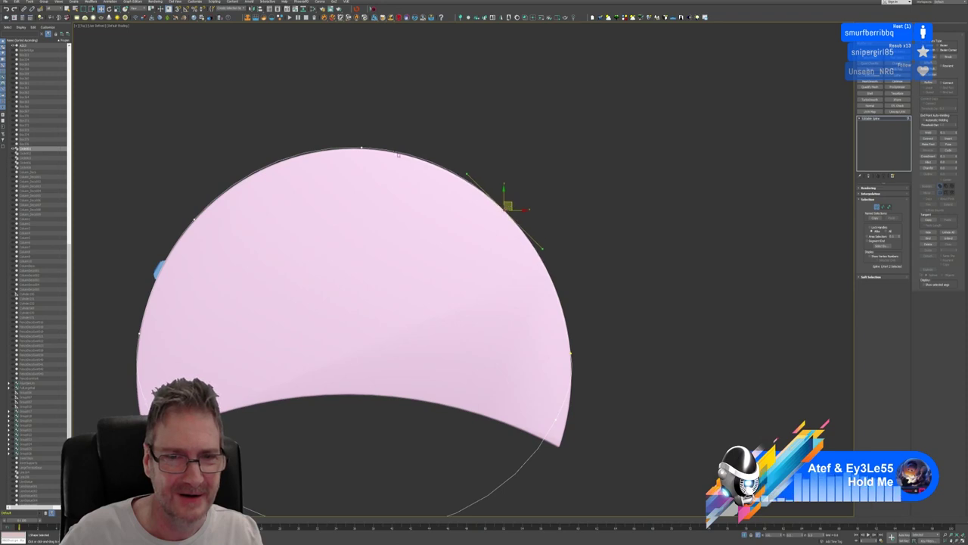
{"action": "middle_click_drag", "start_coordinate": [399, 152], "coordinate": [499, 188]}
{"action": "left_click", "coordinate": [463, 181]}
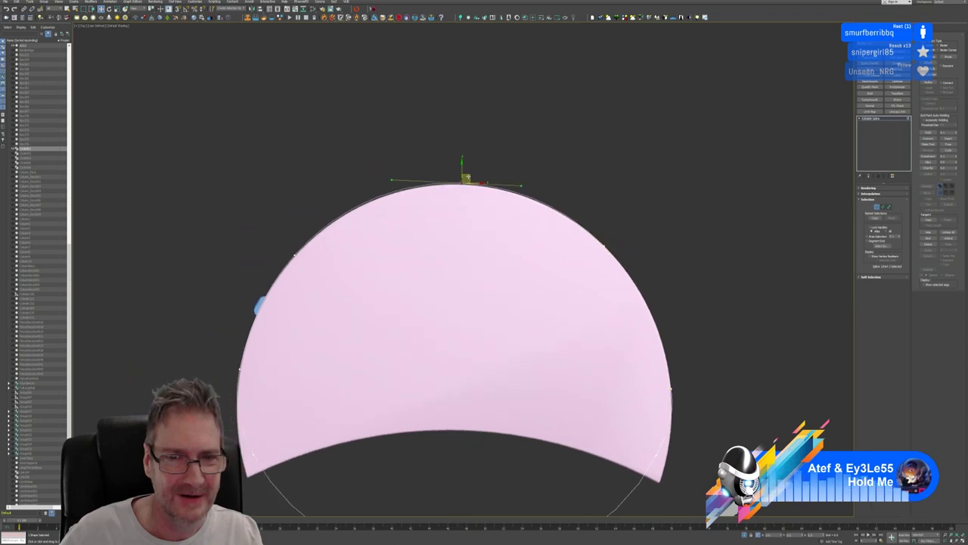
{"action": "middle_click_drag", "start_coordinate": [276, 238], "coordinate": [395, 197]}
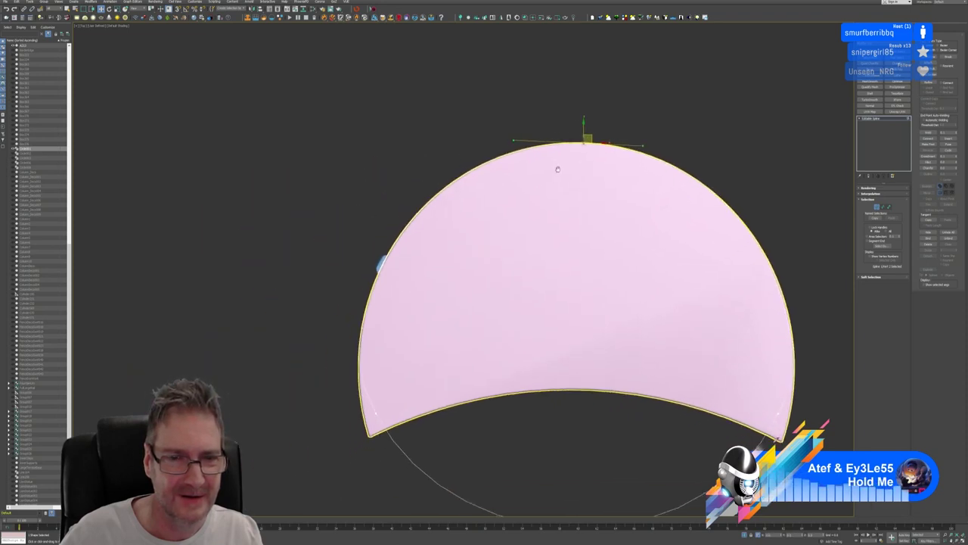
{"action": "middle_click_drag", "start_coordinate": [504, 202], "coordinate": [416, 168]}
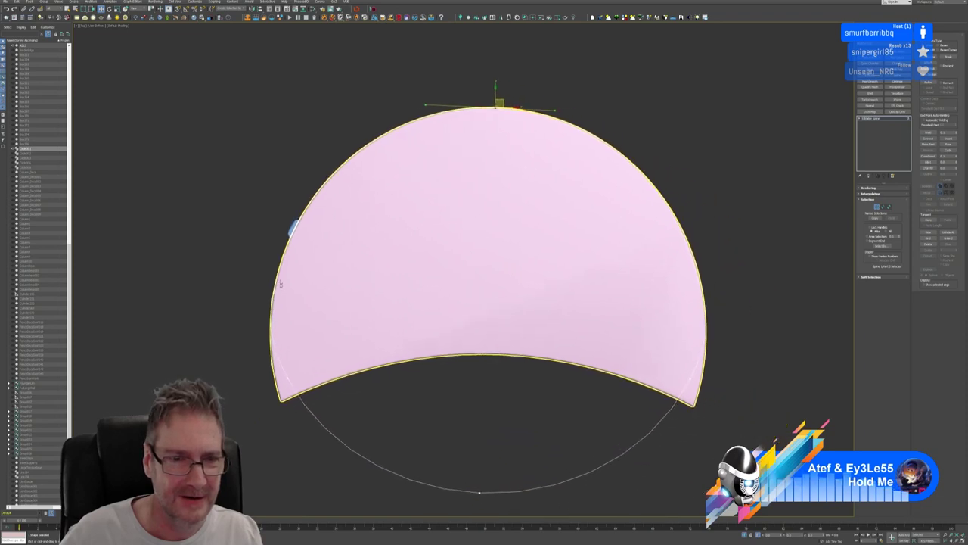
Move the spline's two lower side vertices onto the wall's pointed lower corners
{"action": "middle_click_drag", "start_coordinate": [328, 338], "coordinate": [368, 276]}
{"action": "left_click", "coordinate": [337, 312]}
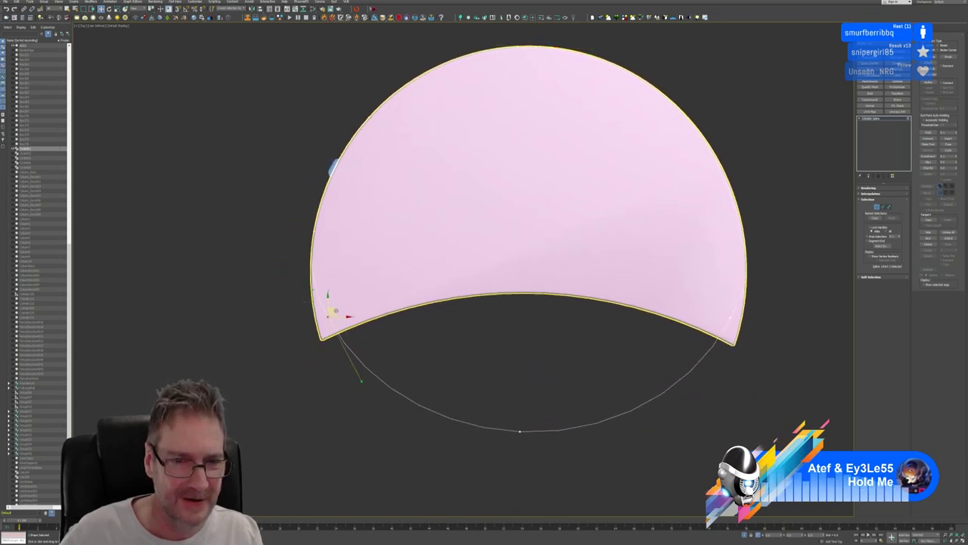
{"action": "left_click_drag", "start_coordinate": [337, 311], "coordinate": [329, 334]}
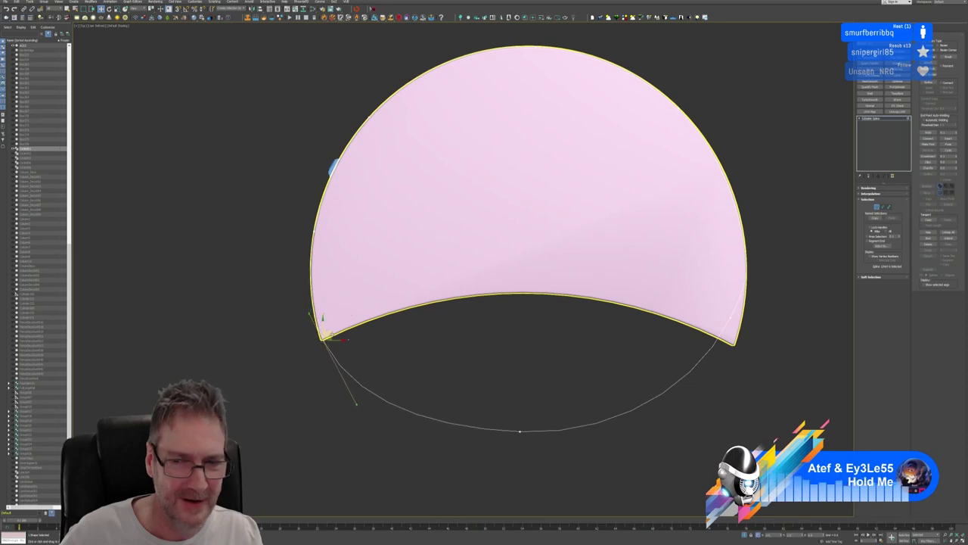
{"action": "middle_click_drag", "start_coordinate": [601, 259], "coordinate": [432, 215]}
{"action": "left_click", "coordinate": [566, 268]}
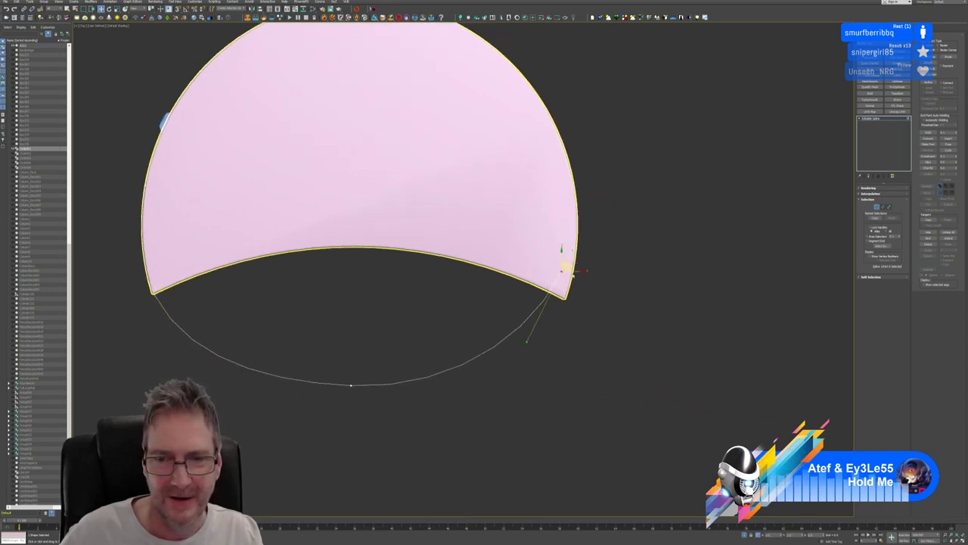
{"action": "left_click_drag", "start_coordinate": [568, 266], "coordinate": [574, 289]}
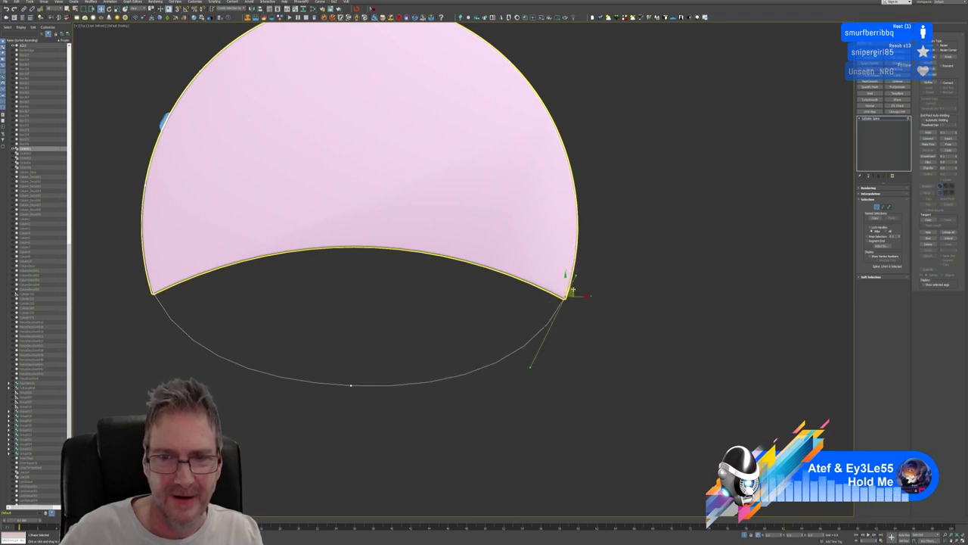
Fine-tune the right-side vertex's tangent to follow the wall's edge, check the upper-right vertex, and leave vertex editing
{"action": "scroll", "coordinate": [588, 210], "scroll_direction": "down", "scroll_amount": 2}
{"action": "scroll", "coordinate": [540, 212], "scroll_direction": "up", "scroll_amount": 5}
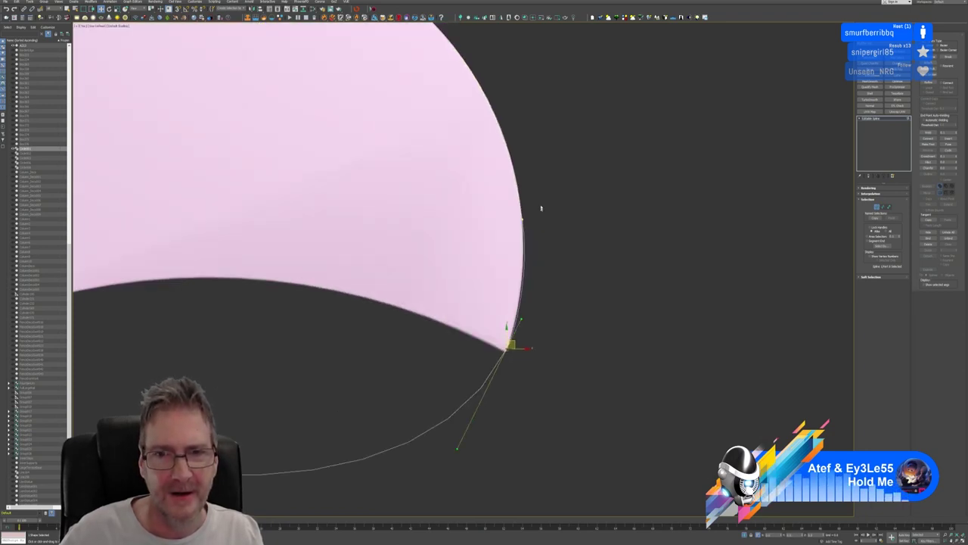
{"action": "left_click_drag", "start_coordinate": [550, 261], "coordinate": [497, 297]}
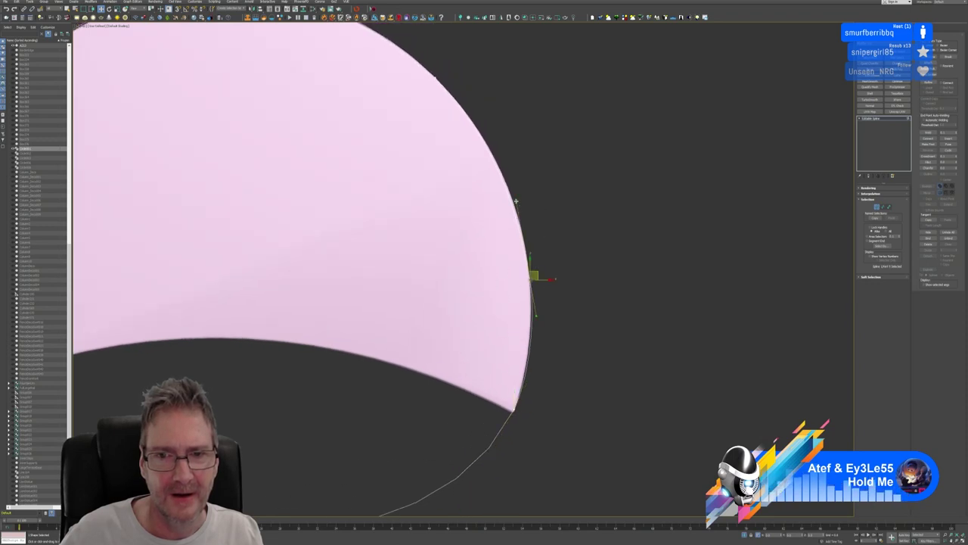
{"action": "left_click_drag", "start_coordinate": [519, 200], "coordinate": [519, 199]}
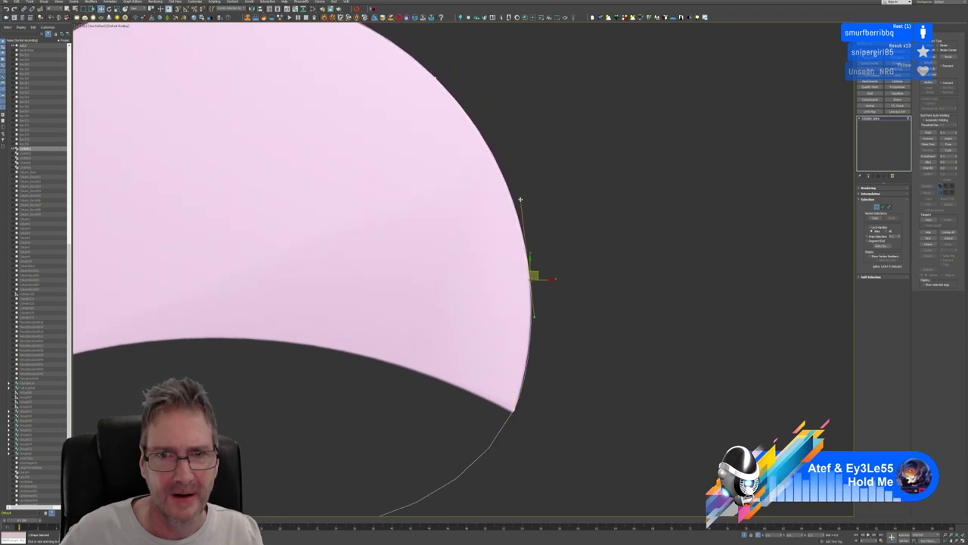
{"action": "middle_click_drag", "start_coordinate": [504, 128], "coordinate": [562, 267]}
{"action": "left_click_drag", "start_coordinate": [517, 201], "coordinate": [470, 236]}
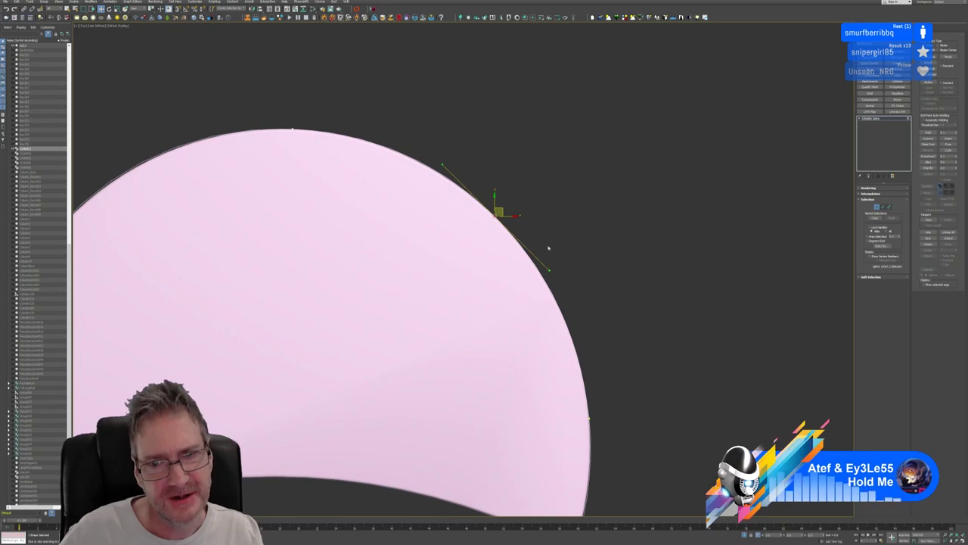
{"action": "middle_click_drag", "start_coordinate": [461, 252], "coordinate": [607, 176]}
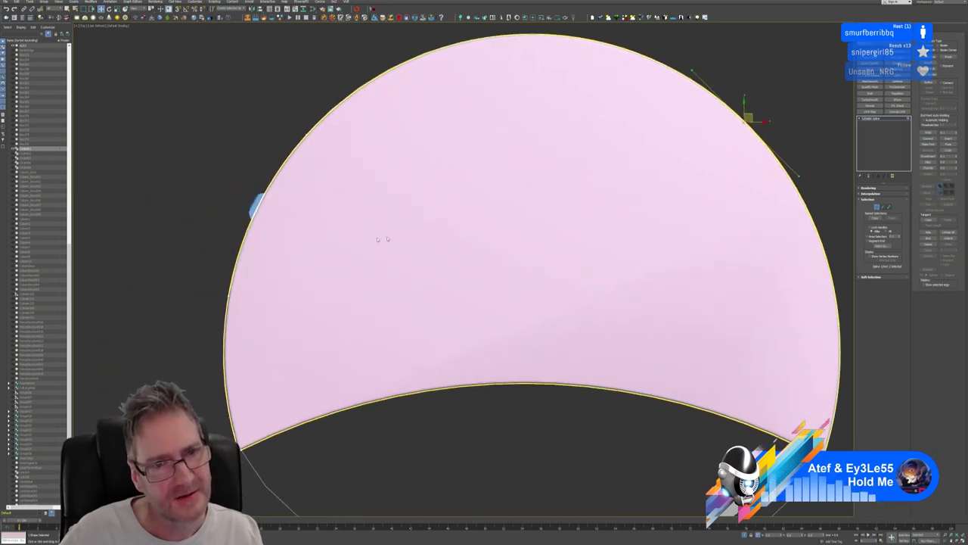
{"action": "middle_click_drag", "start_coordinate": [357, 239], "coordinate": [326, 188]}
{"action": "scroll", "coordinate": [319, 236], "scroll_direction": "down", "scroll_amount": 3}
{"action": "middle_click_drag", "start_coordinate": [319, 236], "coordinate": [296, 289]}
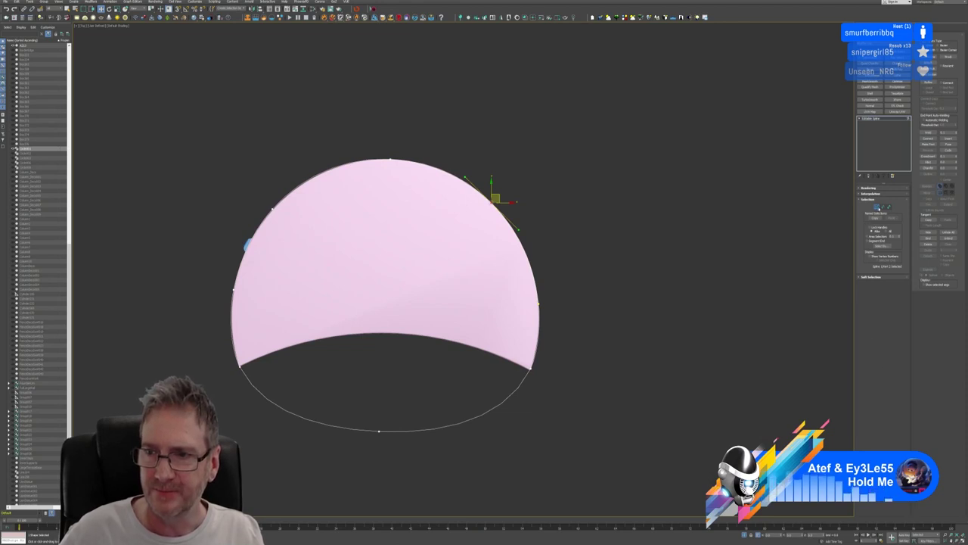
{"action": "left_click", "coordinate": [878, 208]}
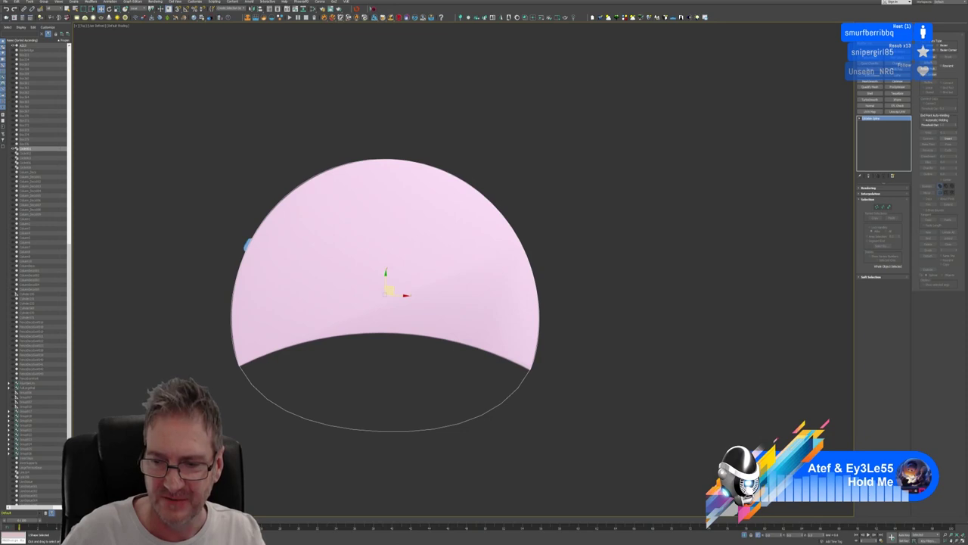
Raise the blue relief panel vertically to the wall's upper rim in the Perspective view
{"action": "key", "text": "alt+w"}
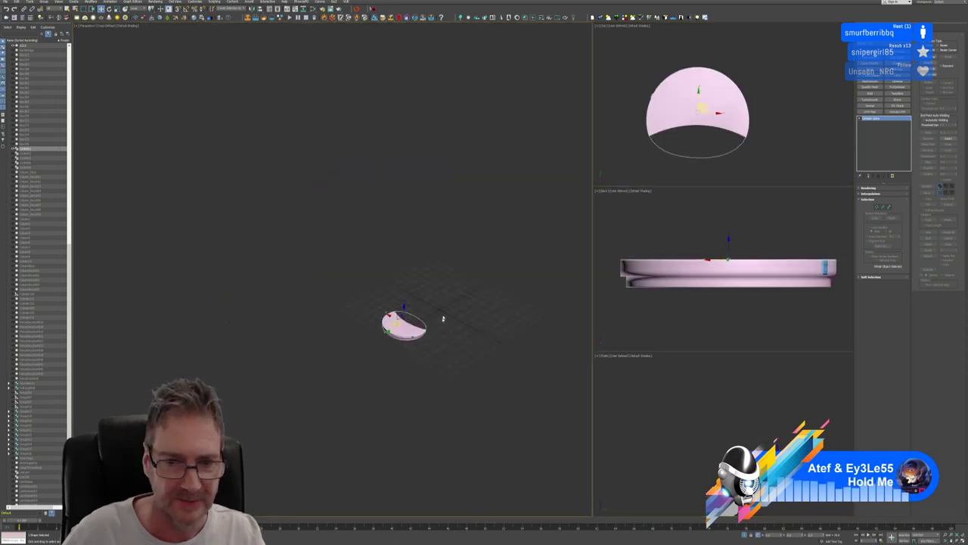
{"action": "scroll", "coordinate": [443, 318], "scroll_direction": "up", "scroll_amount": 10}
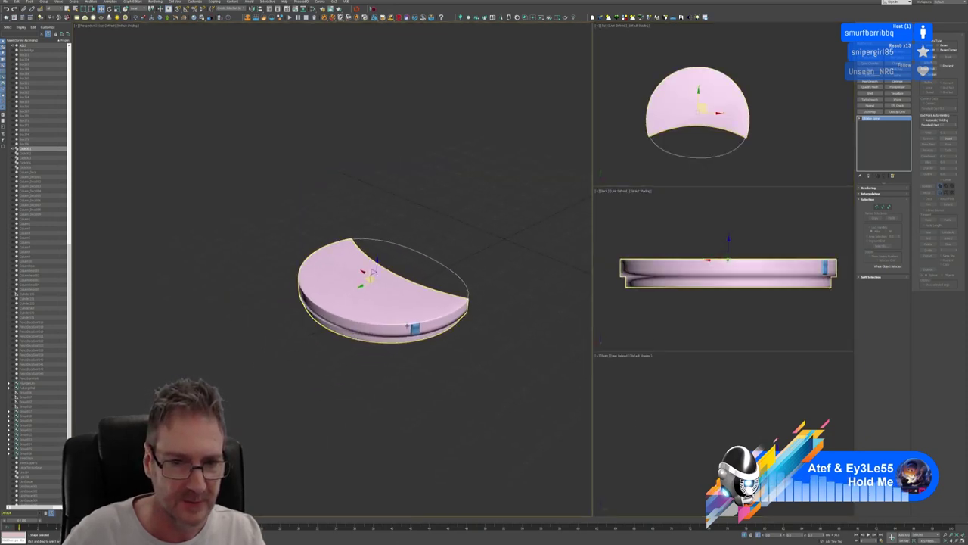
{"action": "scroll", "coordinate": [406, 326], "scroll_direction": "up", "scroll_amount": 2}
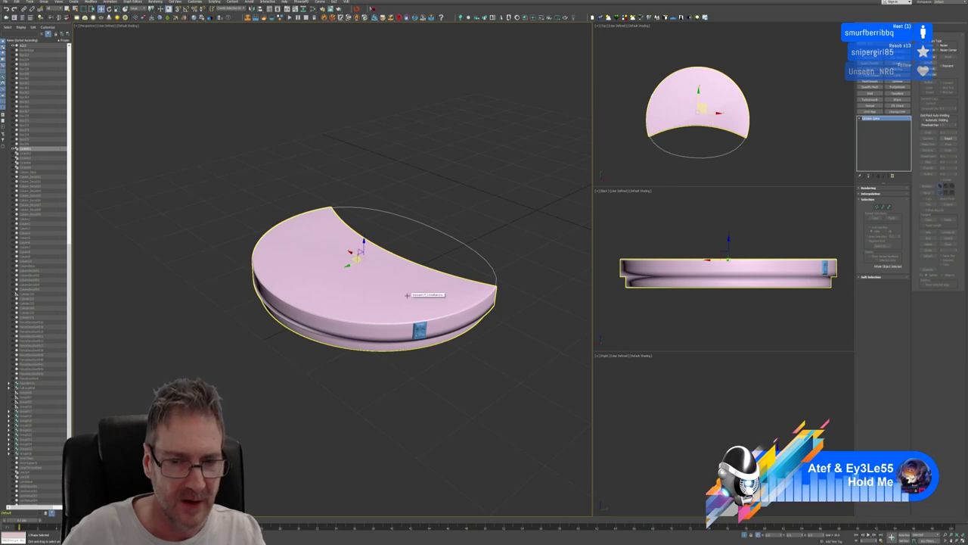
{"action": "left_click", "coordinate": [420, 318]}
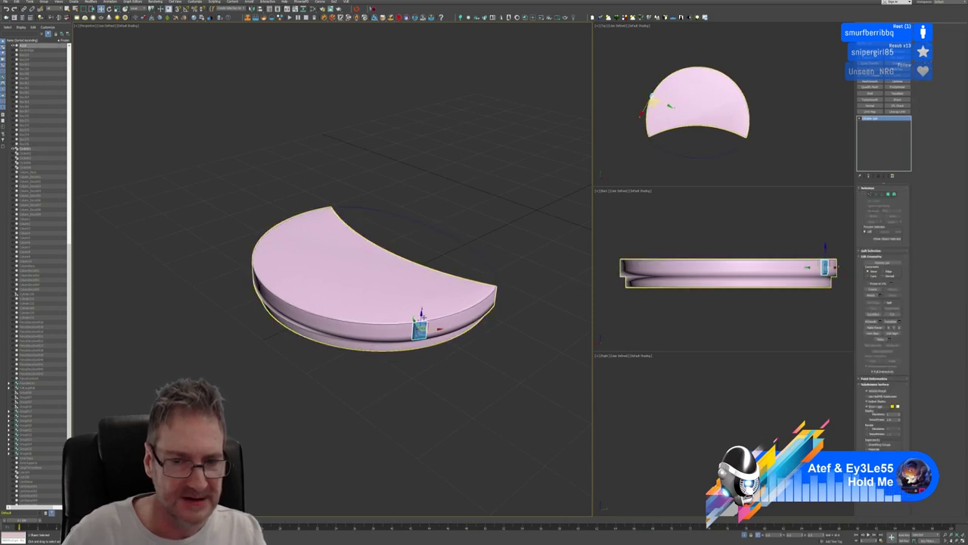
{"action": "left_click_drag", "start_coordinate": [422, 314], "coordinate": [423, 305]}
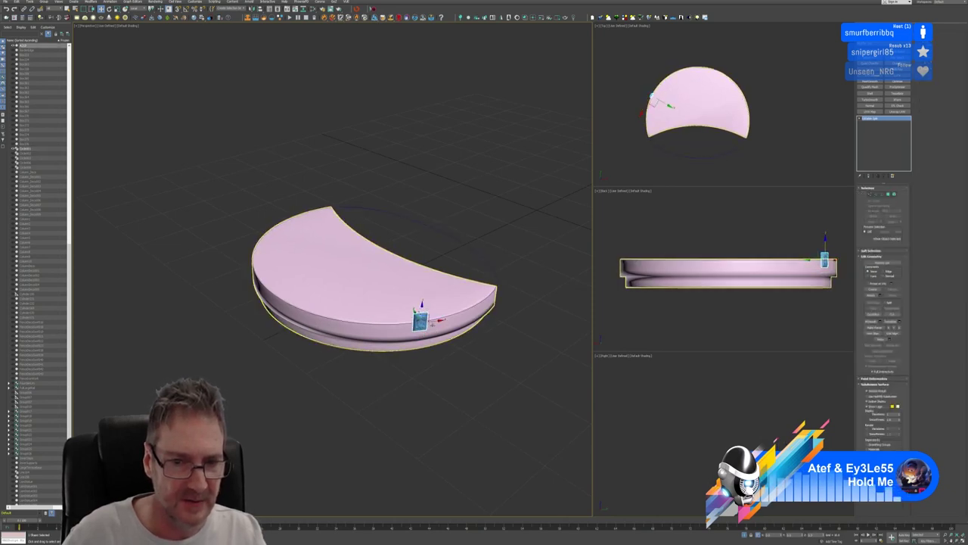
Move the blue relief panel in the Top view to the midpoint of the wall's outer curve
{"action": "middle_click_drag", "start_coordinate": [667, 171], "coordinate": [660, 174]}
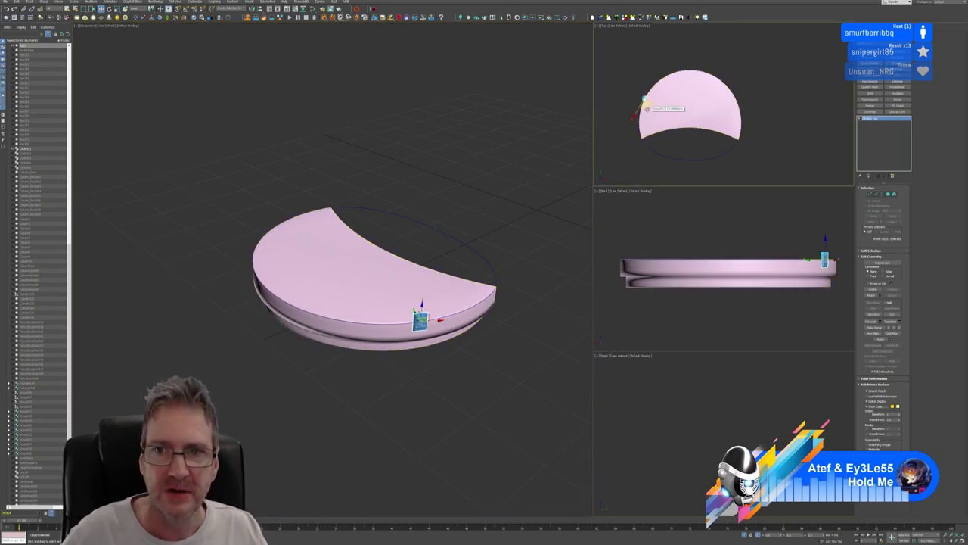
{"action": "left_click_drag", "start_coordinate": [646, 103], "coordinate": [694, 74]}
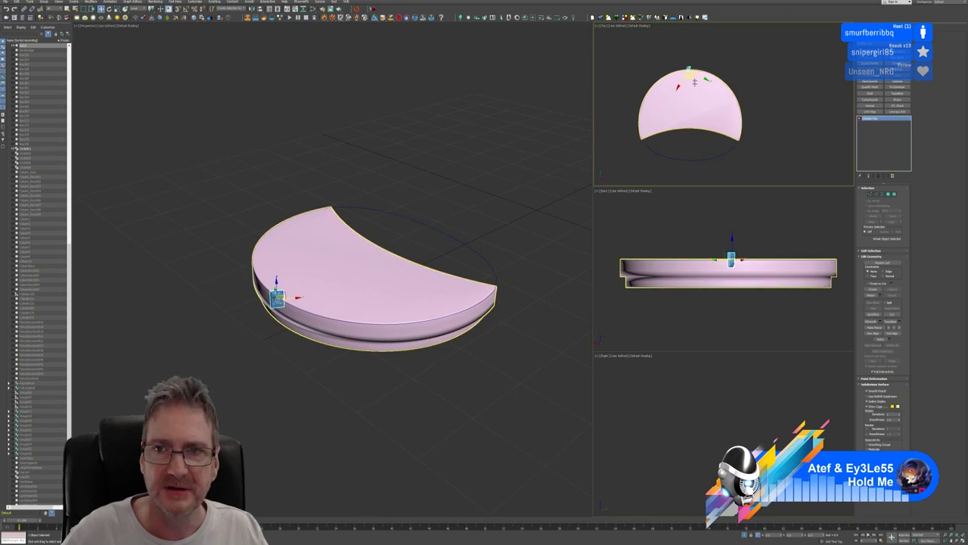
{"action": "scroll", "coordinate": [694, 74], "scroll_direction": "up", "scroll_amount": 4}
{"action": "middle_click_drag", "start_coordinate": [694, 75], "coordinate": [700, 120]}
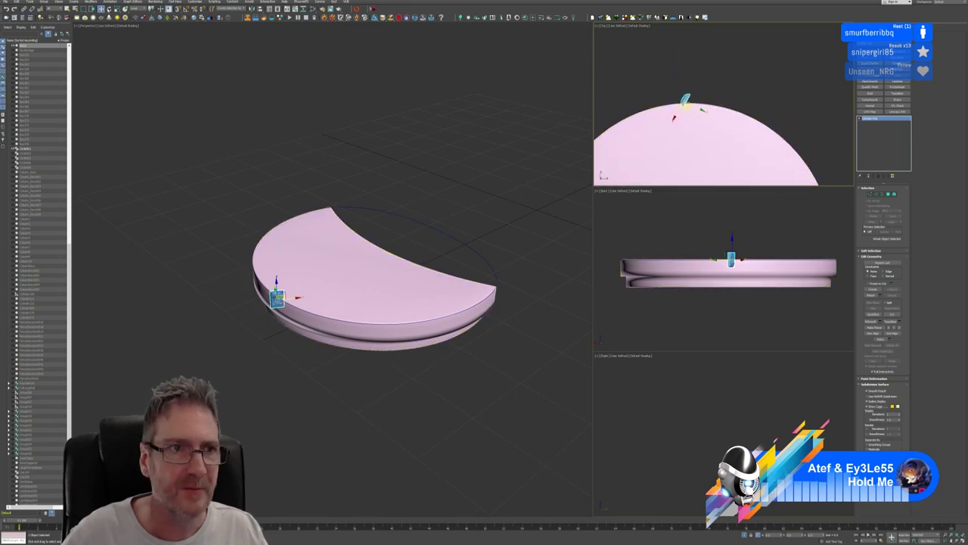
Rotate the relief panel parallel to the wall's edge at the curve's apex and shift it centrally against that edge
{"action": "left_click", "coordinate": [109, 10]}
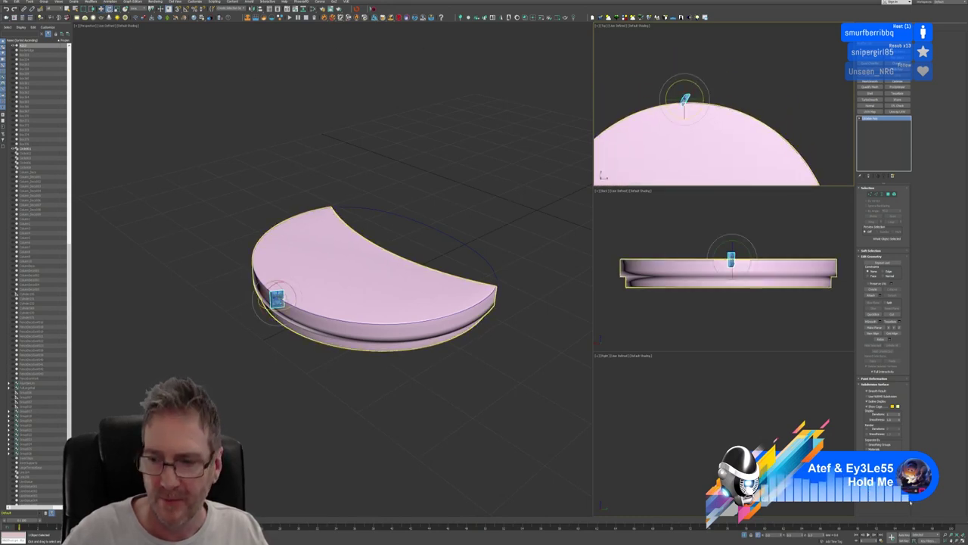
{"action": "key", "text": "alt+w"}
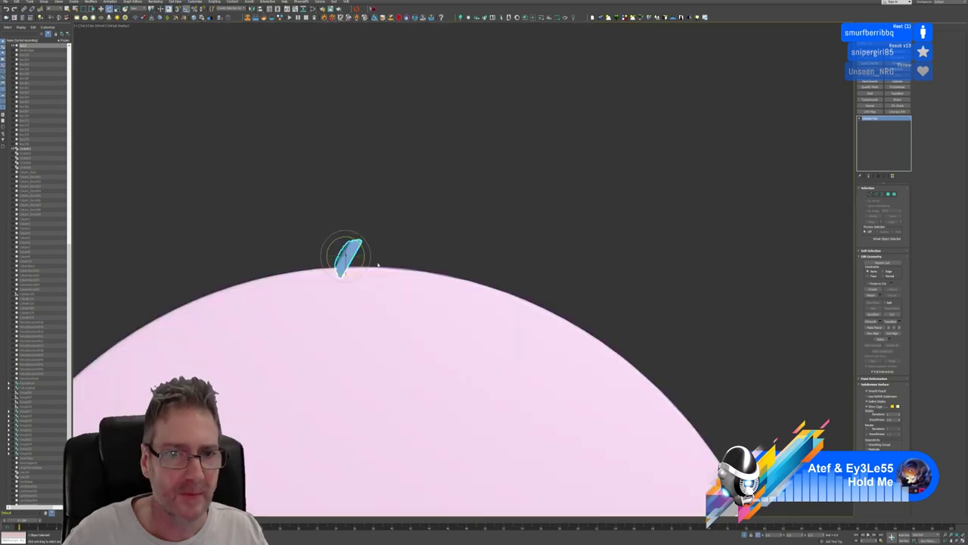
{"action": "left_click_drag", "start_coordinate": [364, 248], "coordinate": [380, 253]}
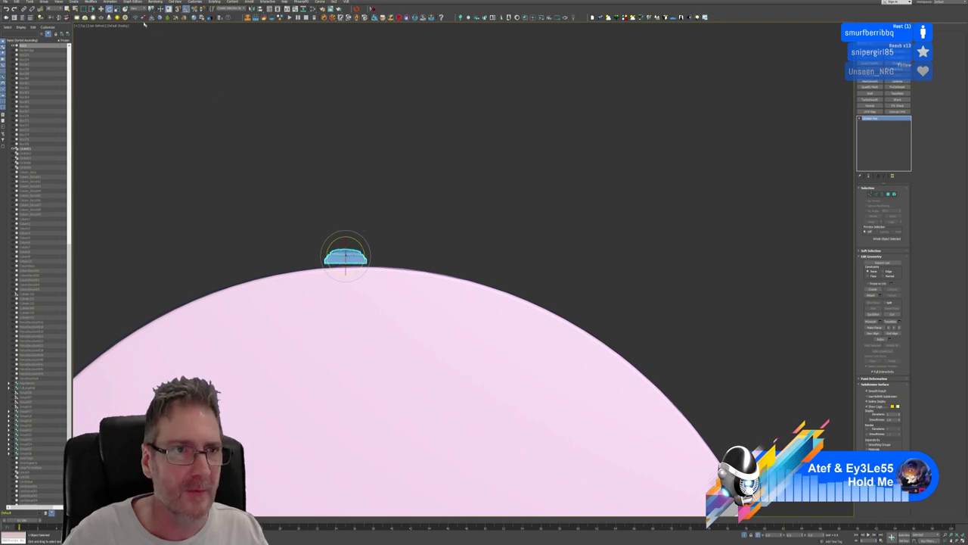
{"action": "left_click", "coordinate": [101, 8]}
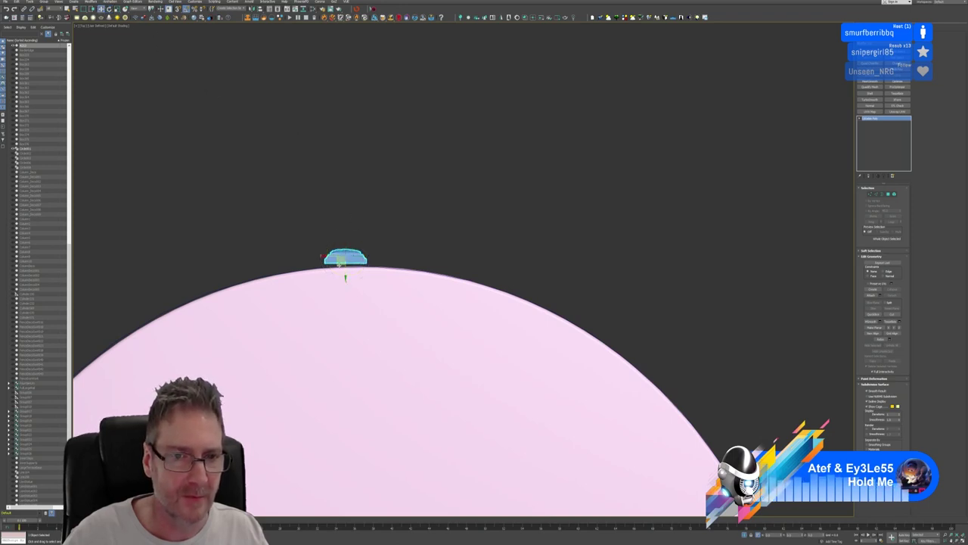
{"action": "left_click_drag", "start_coordinate": [340, 260], "coordinate": [364, 267]}
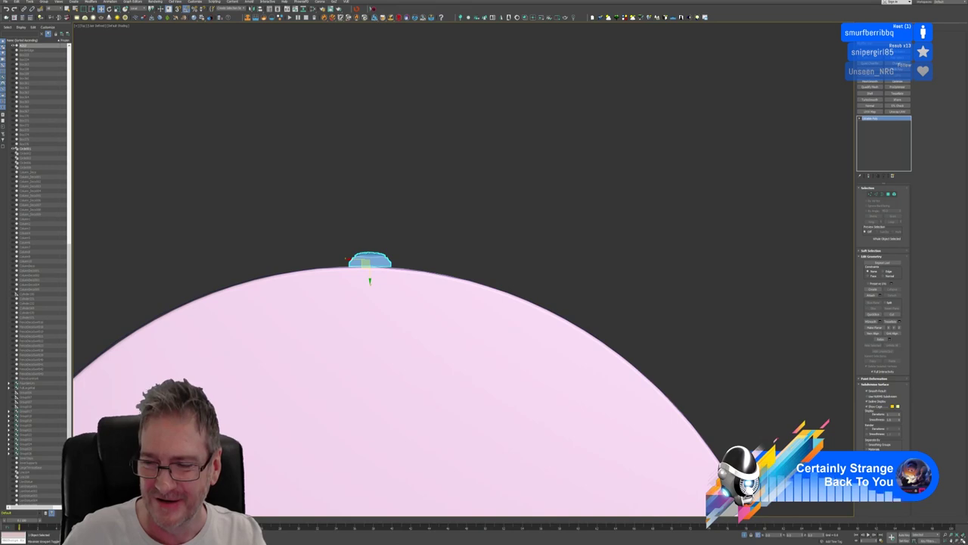
Reset the relief panel's transform with Reset XForm and collapse its modifier stack
{"action": "key", "text": "alt+w"}
{"action": "middle_click_drag", "start_coordinate": [337, 347], "coordinate": [365, 351]}
{"action": "scroll", "coordinate": [320, 297], "scroll_direction": "up", "scroll_amount": 4}
{"action": "middle_click_drag", "start_coordinate": [341, 272], "coordinate": [290, 220]}
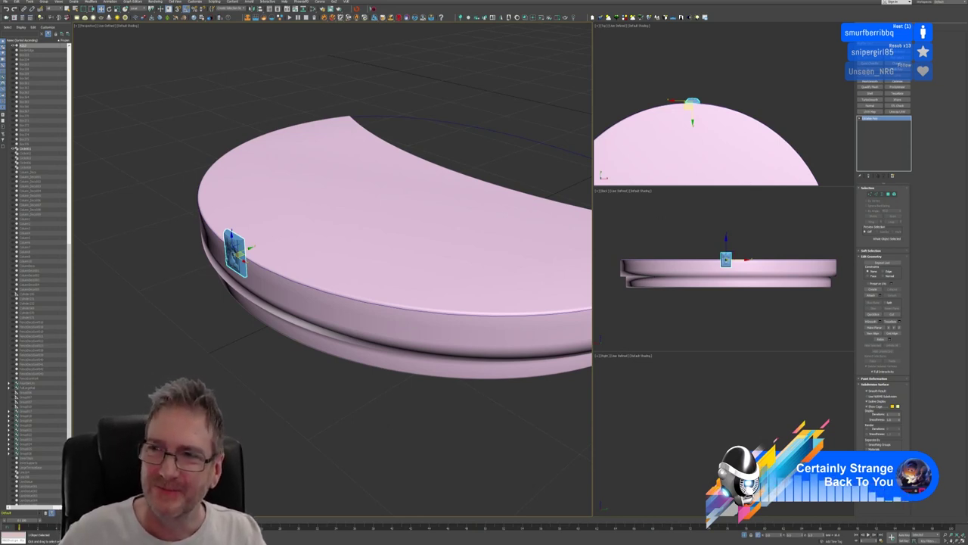
{"action": "left_click", "coordinate": [902, 28]}
{"action": "left_click", "coordinate": [891, 92]}
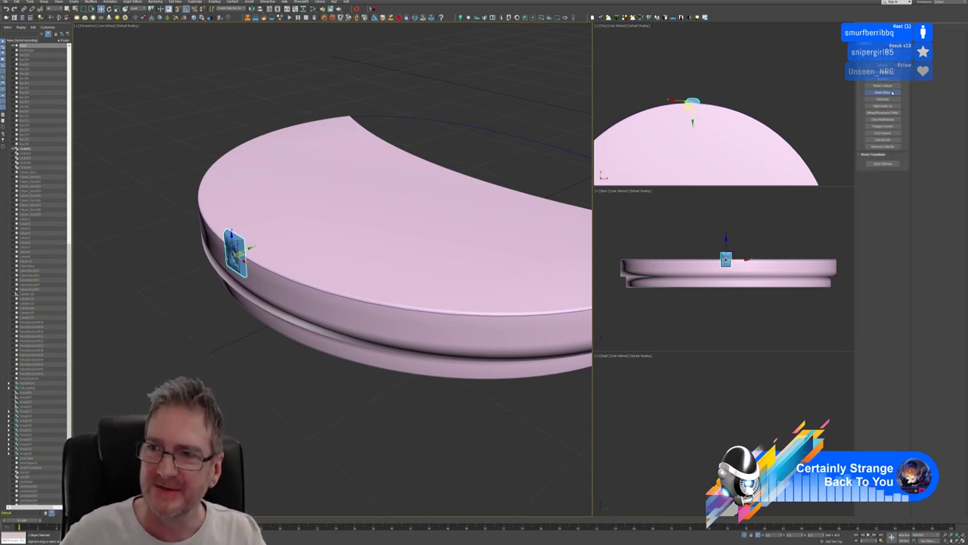
{"action": "left_click", "coordinate": [884, 164]}
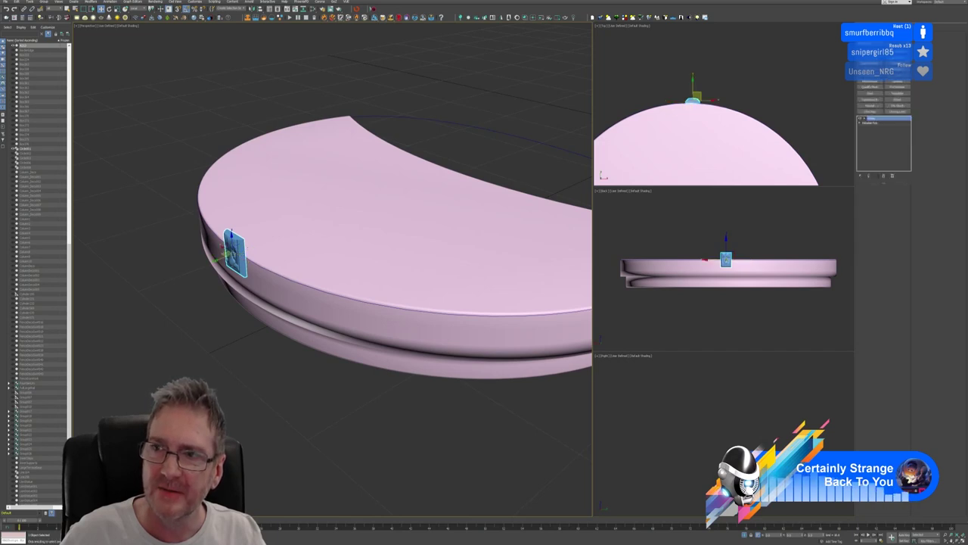
{"action": "right_click", "coordinate": [874, 119]}
{"action": "left_click", "coordinate": [887, 189]}
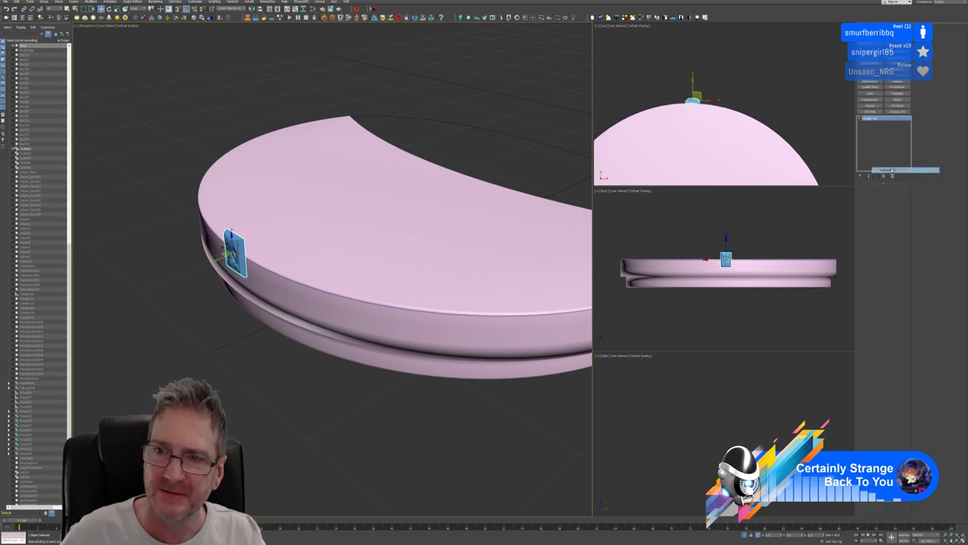
Try to distribute instances of the relief panel around the circle spline with the Spacing Tool, raising the count to form a ring
{"action": "middle_click_drag", "start_coordinate": [396, 101], "coordinate": [380, 99]}
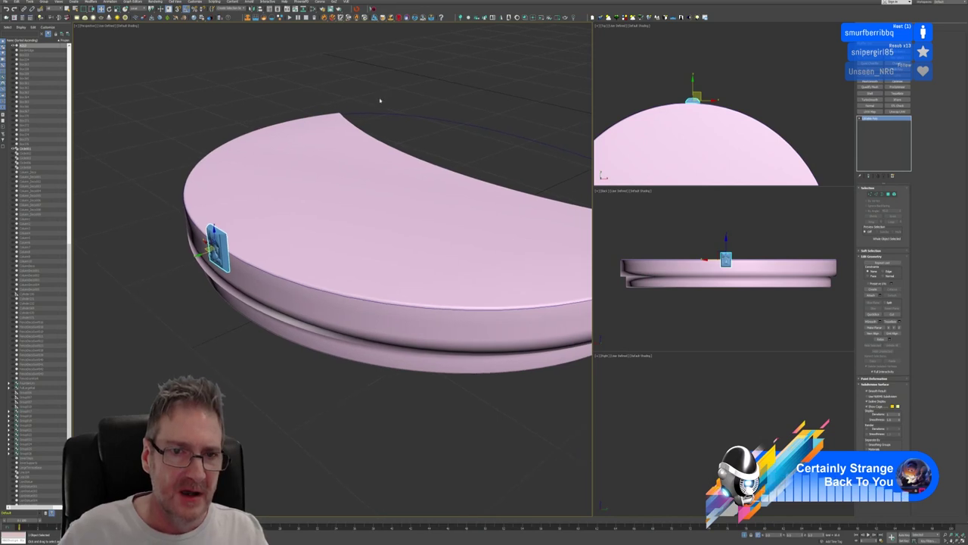
{"action": "left_click", "coordinate": [30, 2]}
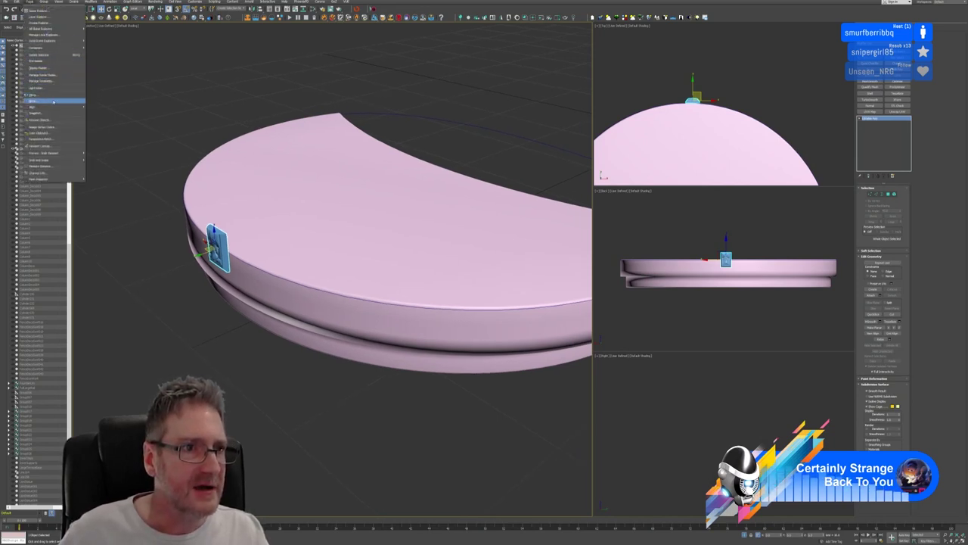
{"action": "mouse_move", "coordinate": [47, 107]}
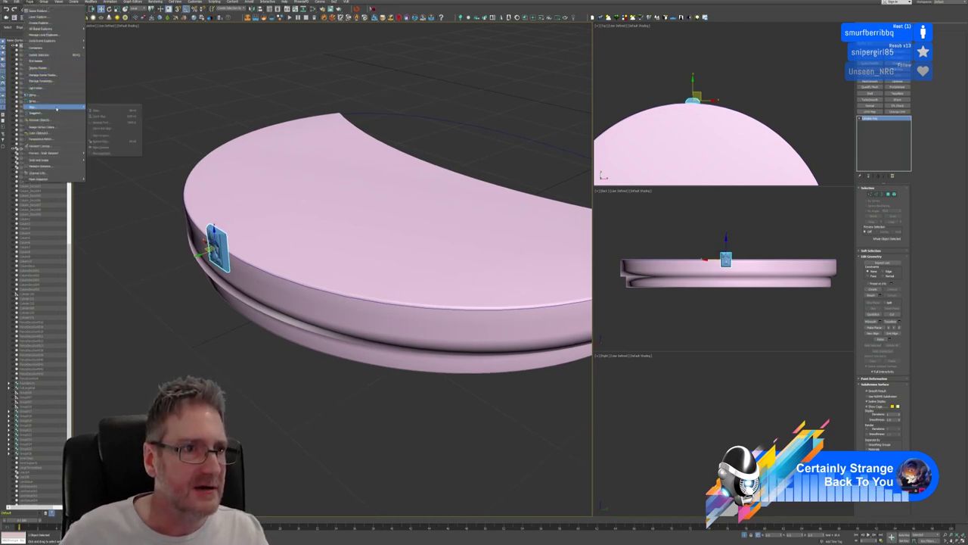
{"action": "left_click", "coordinate": [107, 123]}
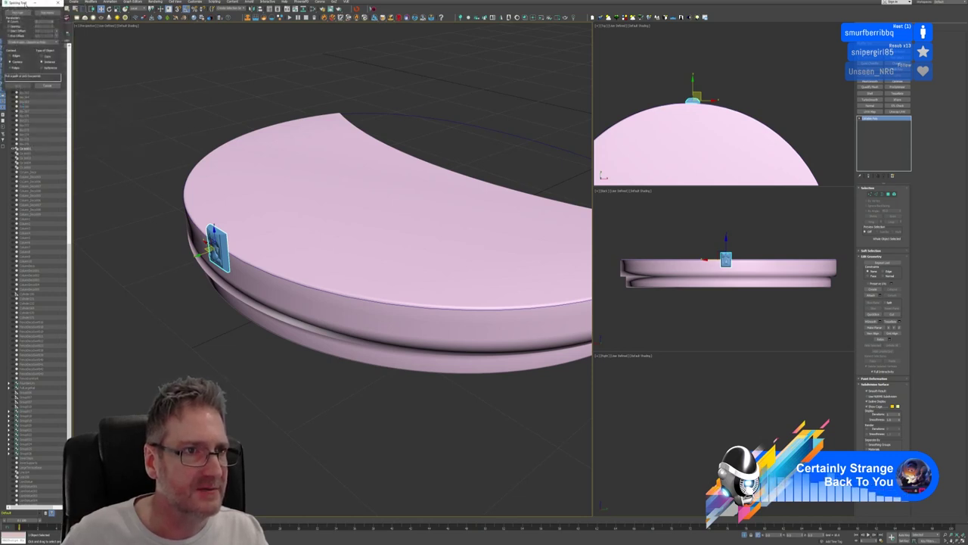
{"action": "left_click_drag", "start_coordinate": [24, 3], "coordinate": [136, 55]}
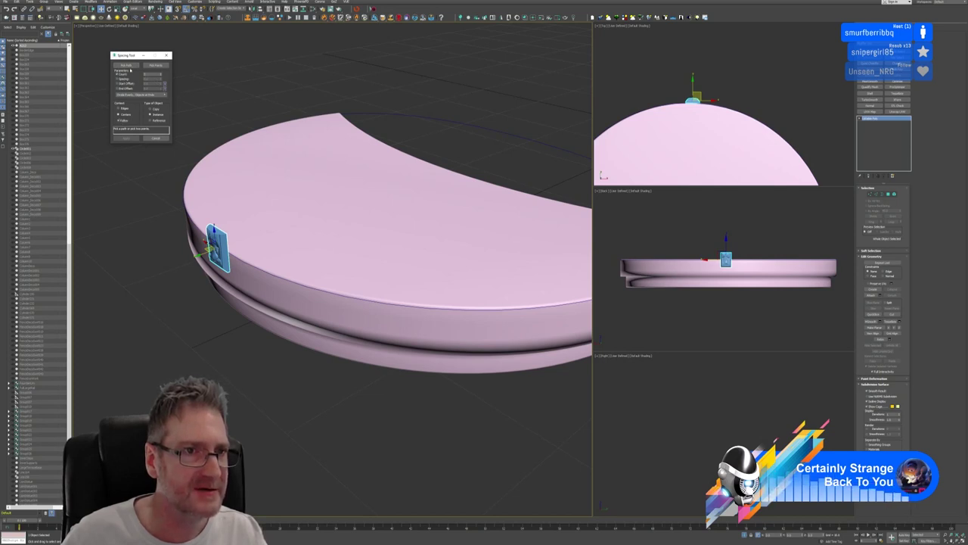
{"action": "left_click", "coordinate": [126, 66]}
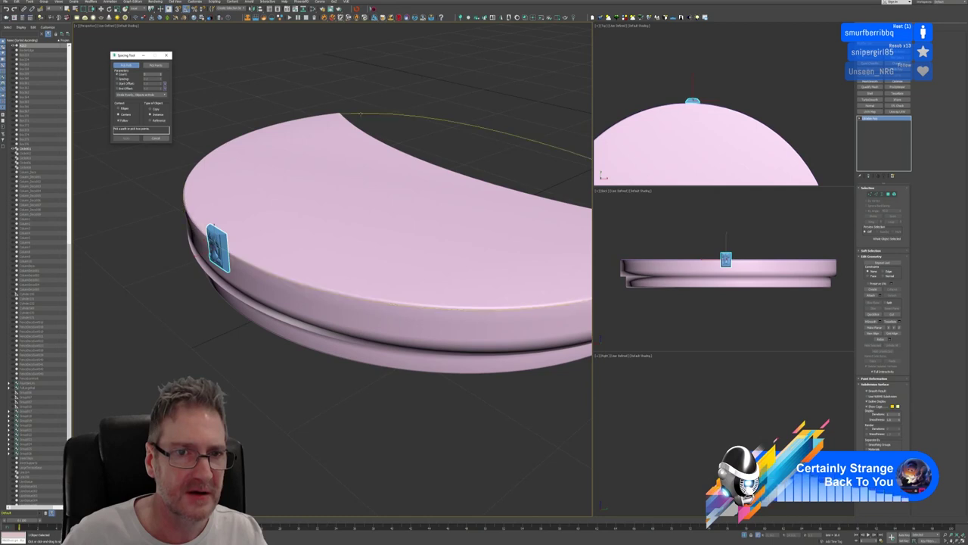
{"action": "left_click", "coordinate": [361, 114]}
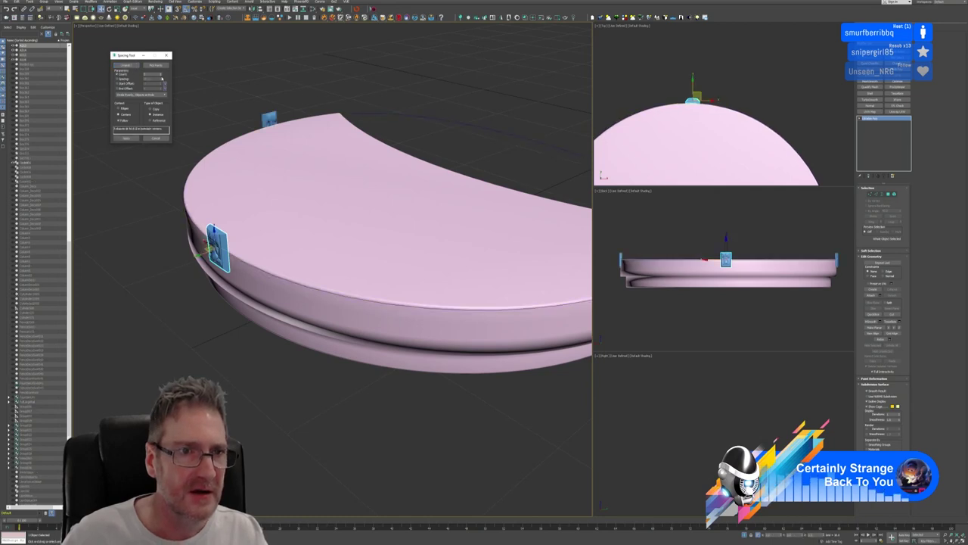
{"action": "left_click_drag", "start_coordinate": [161, 75], "coordinate": [164, 61]}
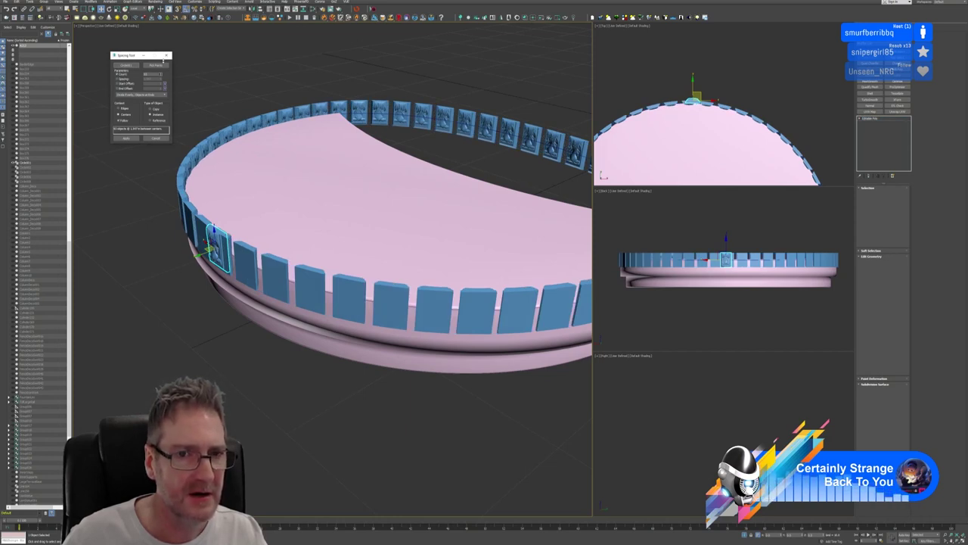
{"action": "left_click_drag", "start_coordinate": [163, 62], "coordinate": [164, 62]}
{"action": "left_click", "coordinate": [126, 138]}
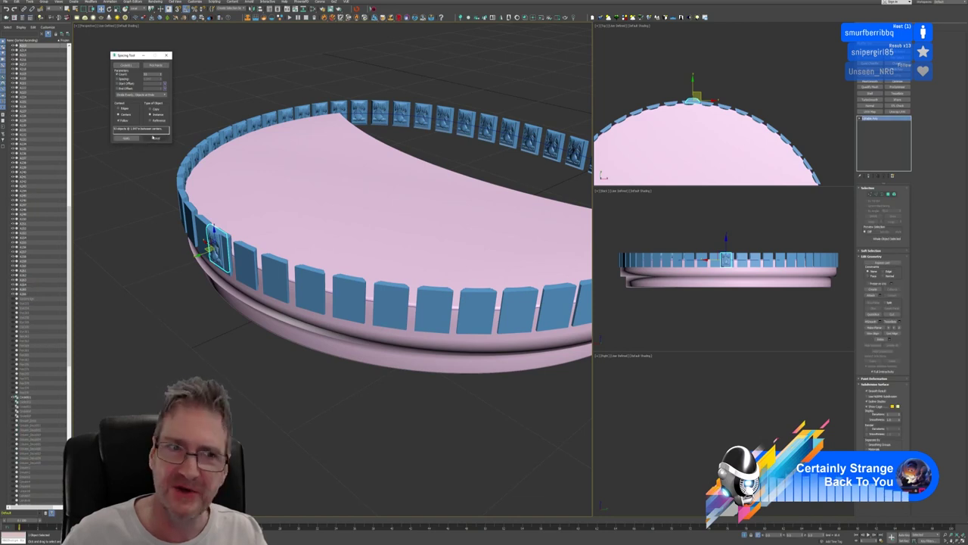
{"action": "left_click", "coordinate": [155, 138]}
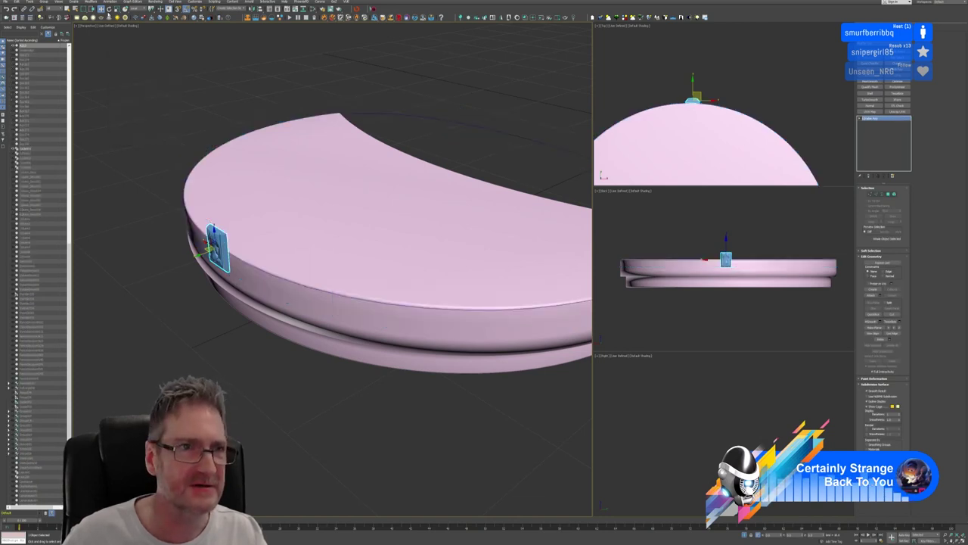
Turn the relief panel half a turn about its vertical axis and space copies of it along the circle spline with the Spacing Tool
{"action": "left_click", "coordinate": [109, 9]}
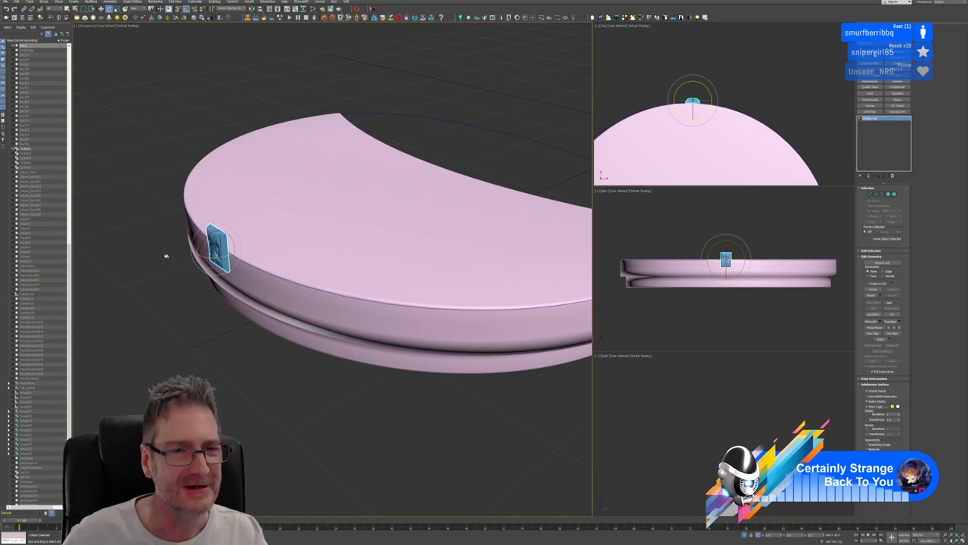
{"action": "left_click_drag", "start_coordinate": [207, 259], "coordinate": [254, 262]}
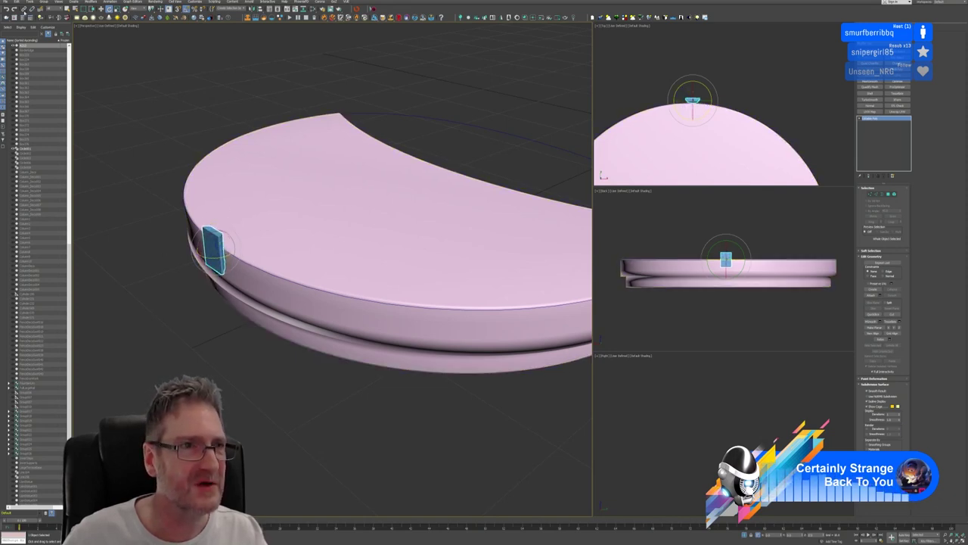
{"action": "left_click", "coordinate": [29, 3]}
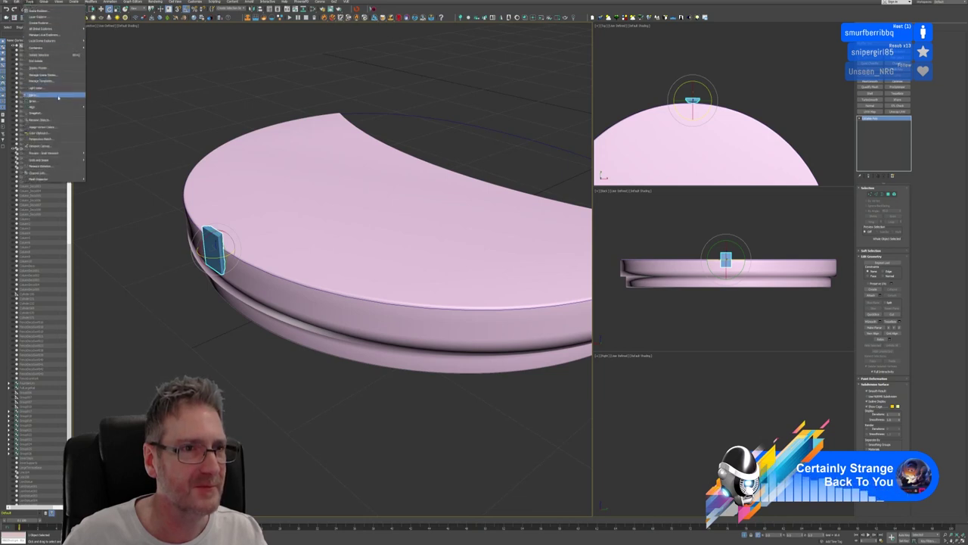
{"action": "mouse_move", "coordinate": [58, 107]}
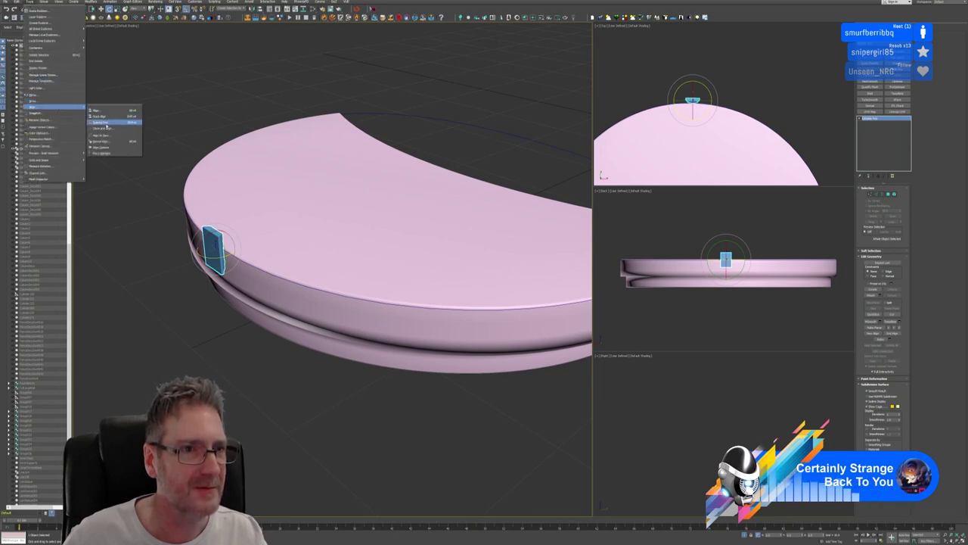
{"action": "left_click", "coordinate": [107, 123]}
{"action": "left_click", "coordinate": [128, 66]}
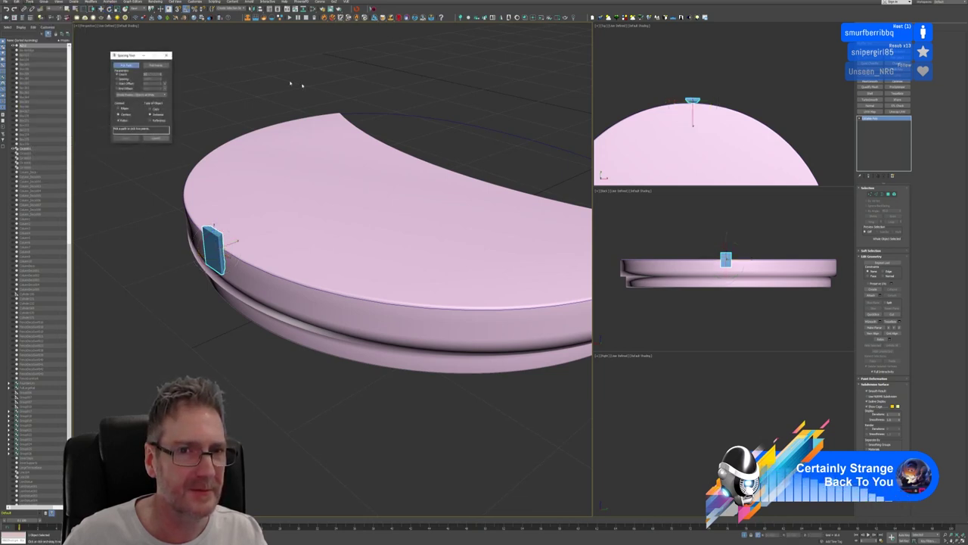
{"action": "left_click", "coordinate": [368, 115]}
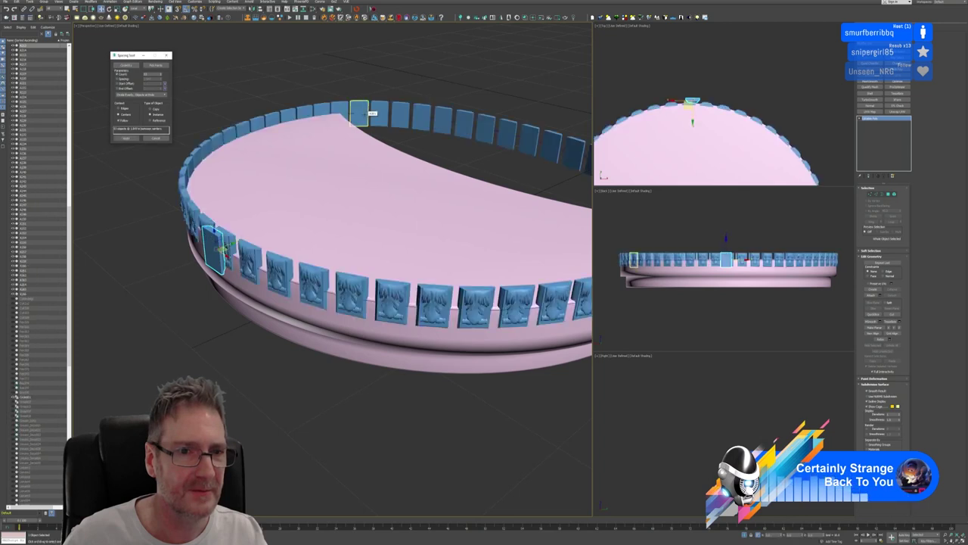
Increase the number of panels around the circle until neighbouring panels nearly touch, and apply the spacing as instances
{"action": "left_click", "coordinate": [153, 115]}
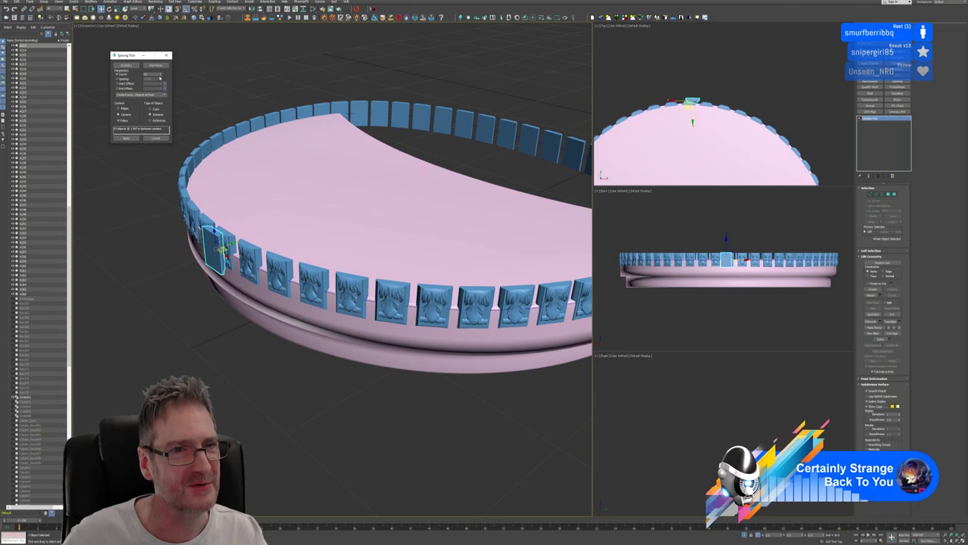
{"action": "left_click", "coordinate": [161, 74]}
{"action": "left_click", "coordinate": [161, 74]}
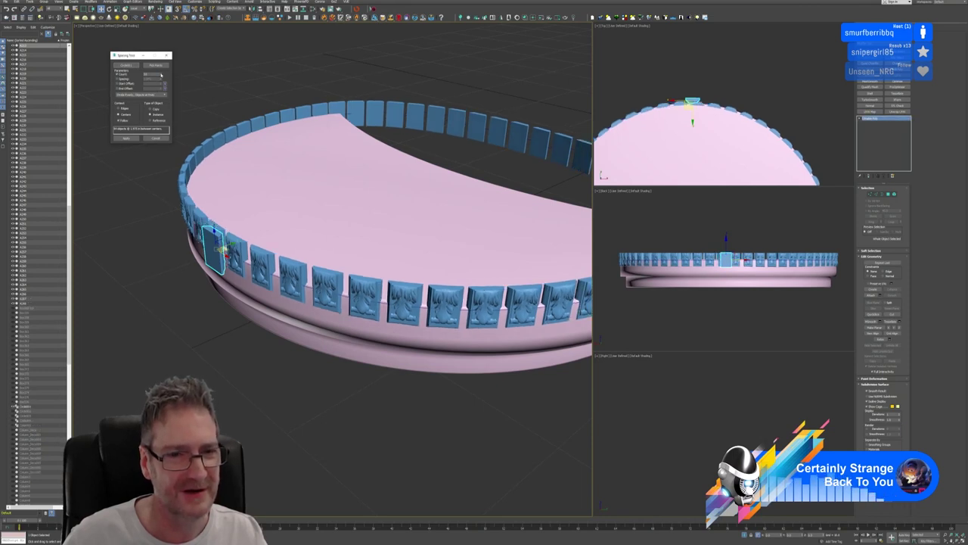
{"action": "left_click", "coordinate": [161, 74]}
{"action": "left_click", "coordinate": [162, 74]}
{"action": "left_click_drag", "start_coordinate": [161, 74], "coordinate": [161, 73]}
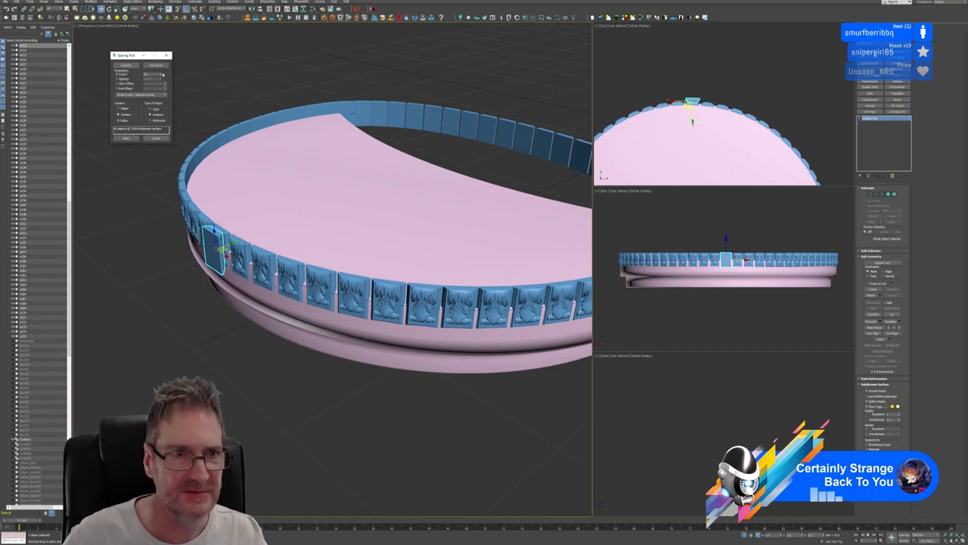
{"action": "left_click", "coordinate": [160, 74]}
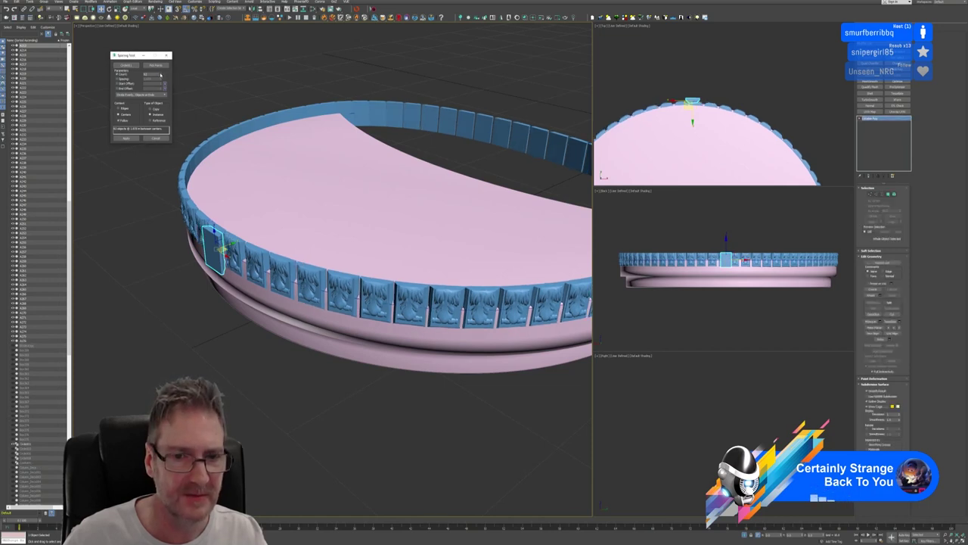
{"action": "middle_click_drag", "start_coordinate": [430, 142], "coordinate": [314, 78]}
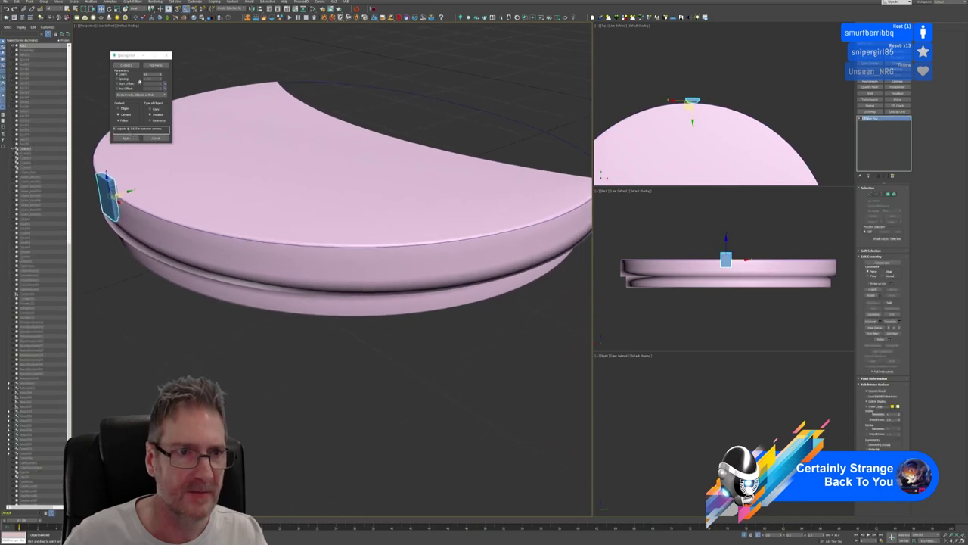
{"action": "left_click", "coordinate": [160, 74]}
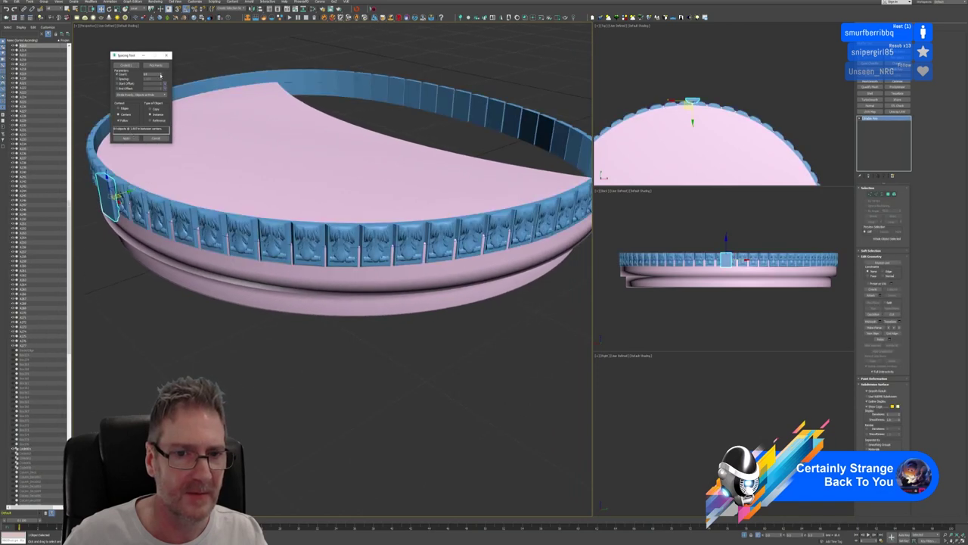
{"action": "left_click", "coordinate": [126, 137]}
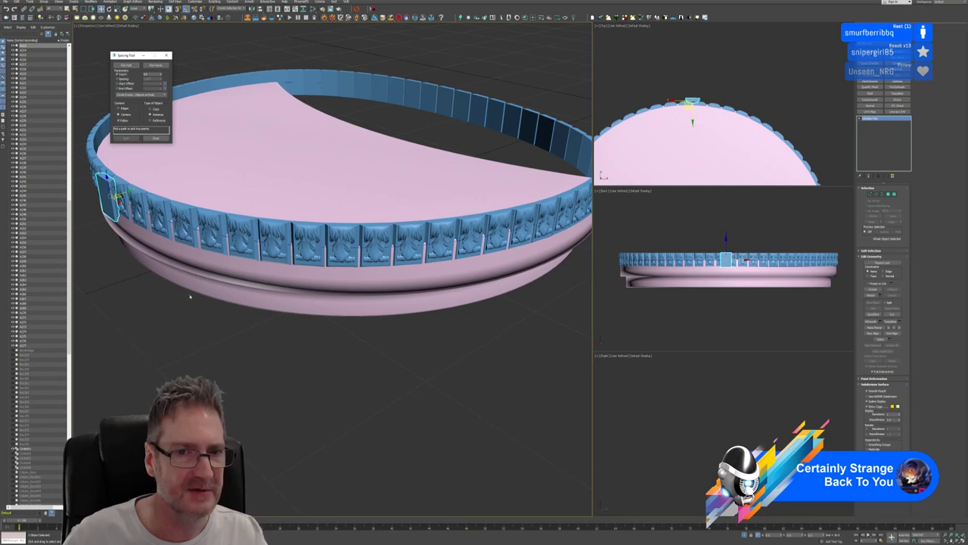
Close the Spacing Tool and move the original relief panel well clear of the ring, outward from the curved base
{"action": "left_click", "coordinate": [156, 137]}
{"action": "middle_click_drag", "start_coordinate": [316, 174], "coordinate": [301, 163]}
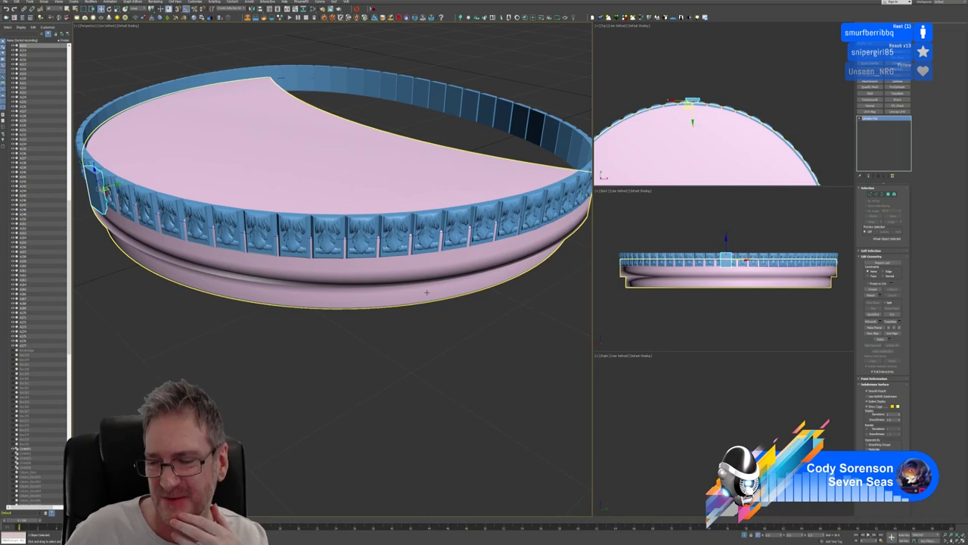
{"action": "left_click", "coordinate": [565, 322]}
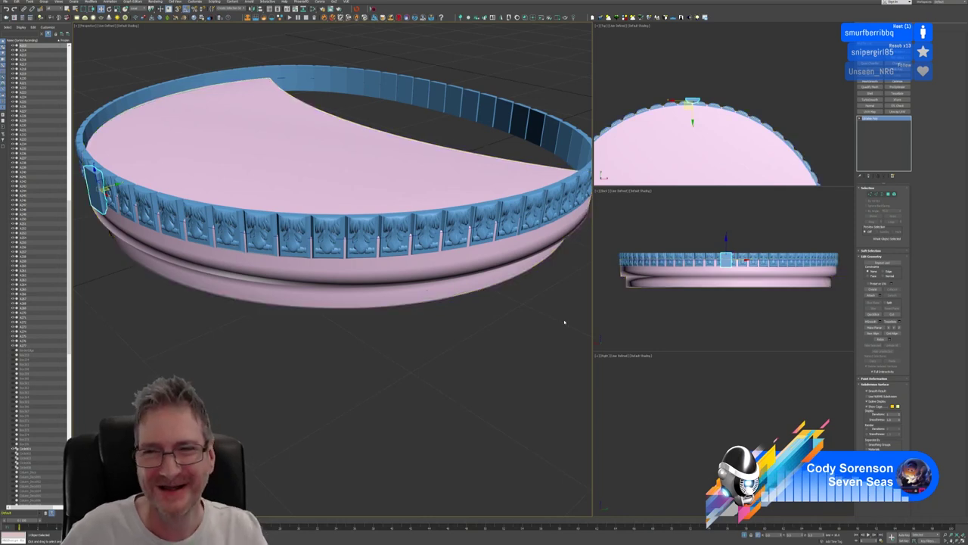
{"action": "middle_click_drag", "start_coordinate": [440, 328], "coordinate": [448, 325]}
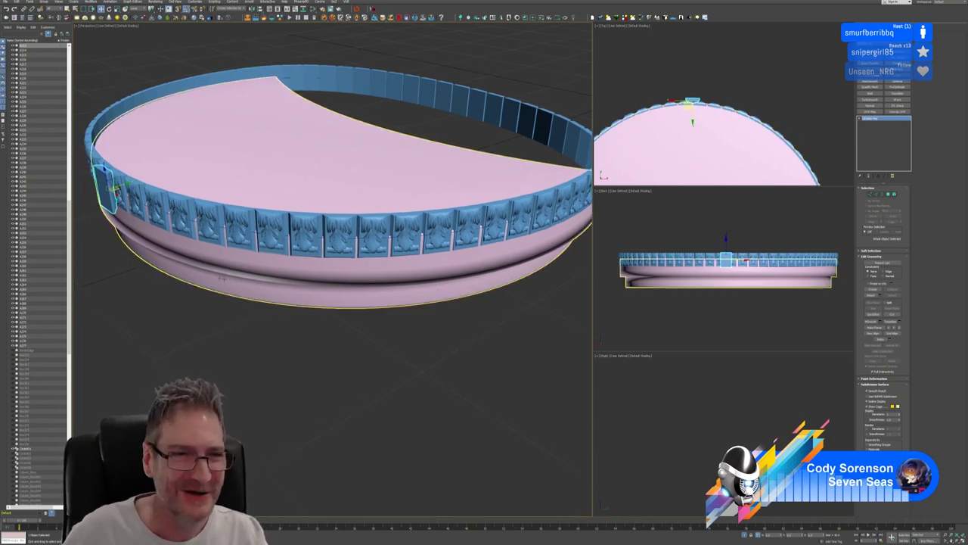
{"action": "left_click", "coordinate": [534, 159]}
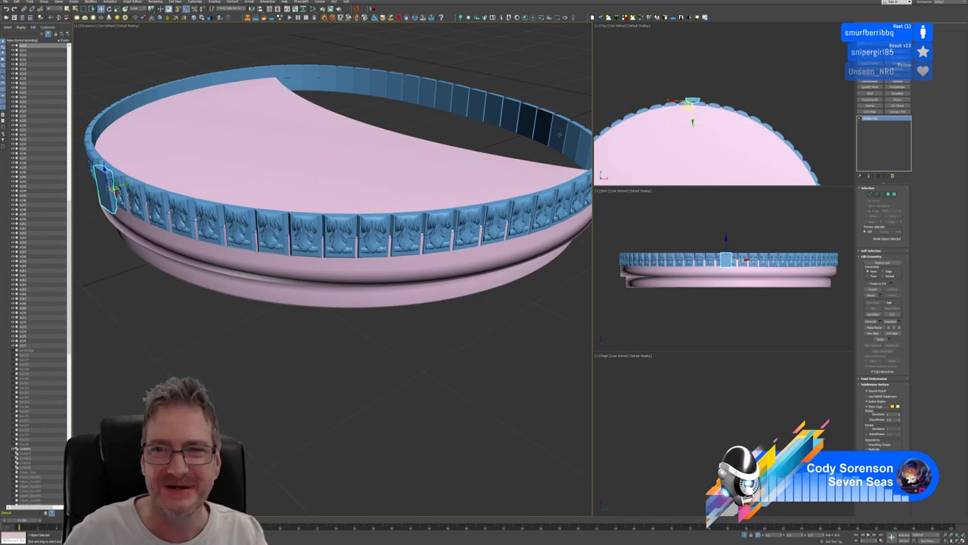
{"action": "scroll", "coordinate": [738, 82], "scroll_direction": "down", "scroll_amount": 4}
{"action": "middle_click_drag", "start_coordinate": [745, 81], "coordinate": [762, 103]}
{"action": "left_click_drag", "start_coordinate": [714, 117], "coordinate": [713, 52]}
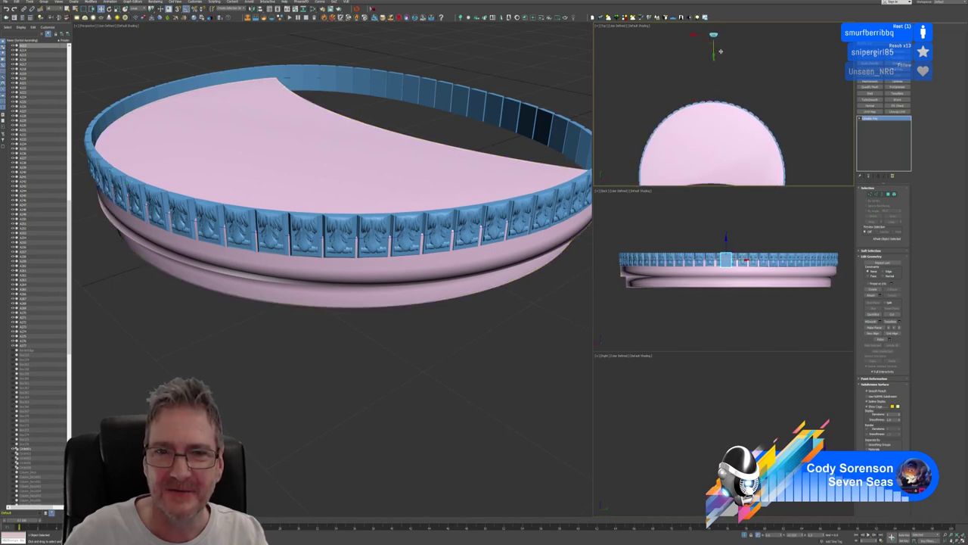
Delete the relief panels that span the open side of the circle, keeping only those along the base's outer curve
{"action": "middle_click_drag", "start_coordinate": [400, 288], "coordinate": [387, 283]}
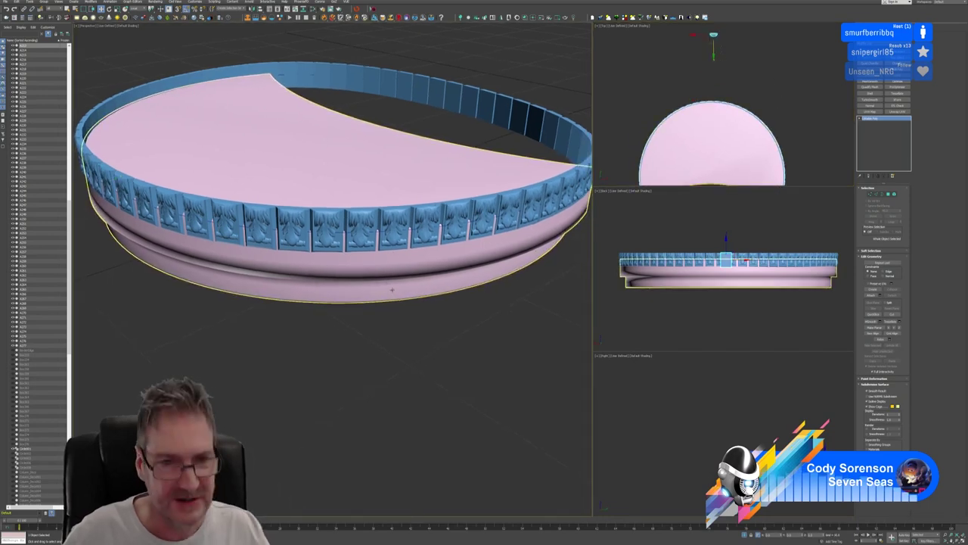
{"action": "left_click", "coordinate": [389, 284]}
{"action": "middle_click_drag", "start_coordinate": [466, 331], "coordinate": [448, 324], "text": "alt"}
{"action": "mouse_move", "coordinate": [437, 317]}
{"action": "middle_mouse_down", "text": "alt"}
{"action": "mouse_move", "coordinate": [508, 316]}
{"action": "mouse_move", "coordinate": [438, 315]}
{"action": "mouse_move", "coordinate": [451, 325]}
{"action": "middle_mouse_up", "text": "alt"}
{"action": "middle_click_drag", "start_coordinate": [733, 107], "coordinate": [746, 35]}
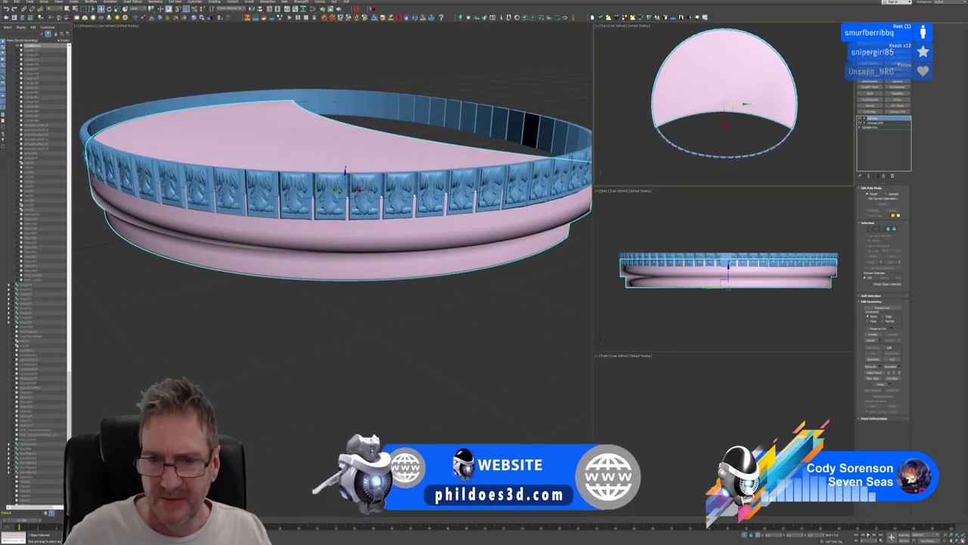
{"action": "key", "text": "alt+w"}
{"action": "middle_click_drag", "start_coordinate": [536, 374], "coordinate": [547, 283]}
{"action": "left_click_drag", "start_coordinate": [275, 325], "coordinate": [317, 266]}
{"action": "left_click_drag", "start_coordinate": [529, 325], "coordinate": [606, 310], "text": "ctrl"}
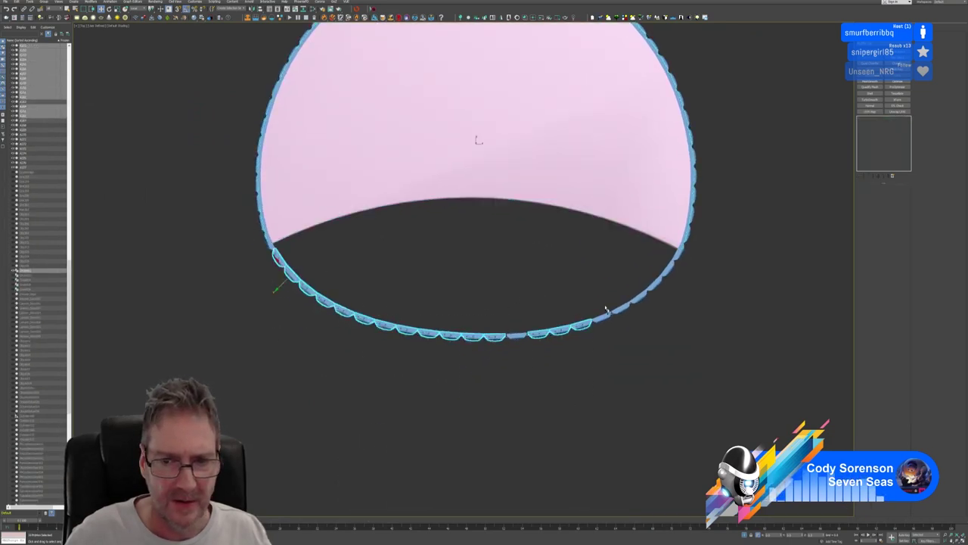
{"action": "left_click_drag", "start_coordinate": [461, 396], "coordinate": [523, 330], "text": "ctrl"}
{"action": "left_click_drag", "start_coordinate": [553, 409], "coordinate": [628, 312], "text": "ctrl"}
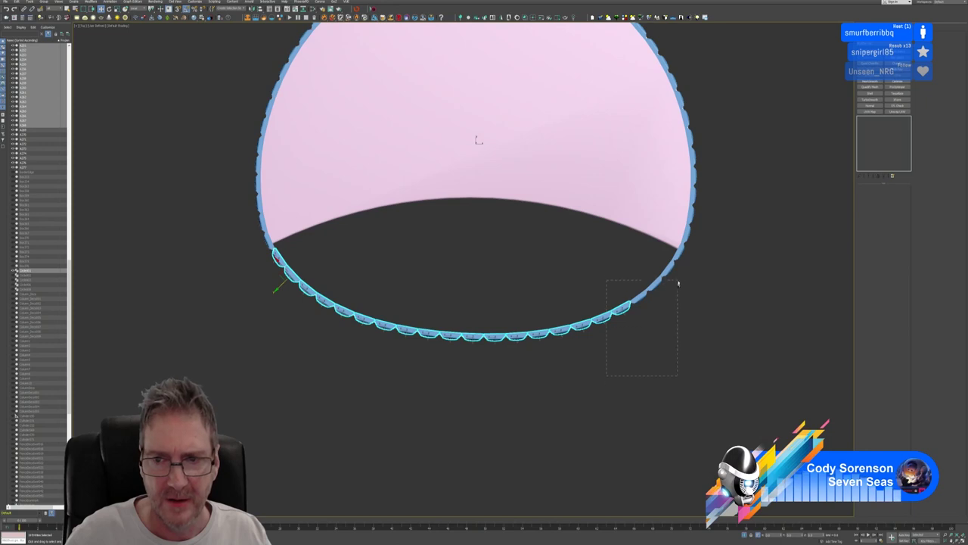
{"action": "left_click_drag", "start_coordinate": [678, 283], "coordinate": [686, 258], "text": "ctrl"}
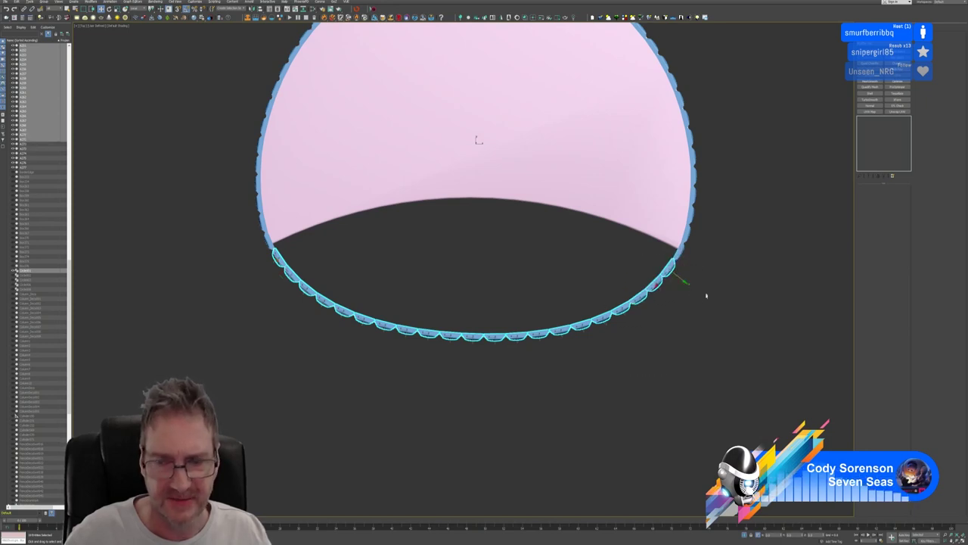
{"action": "key", "text": "Delete"}
{"action": "scroll", "coordinate": [528, 308], "scroll_direction": "down", "scroll_amount": 5}
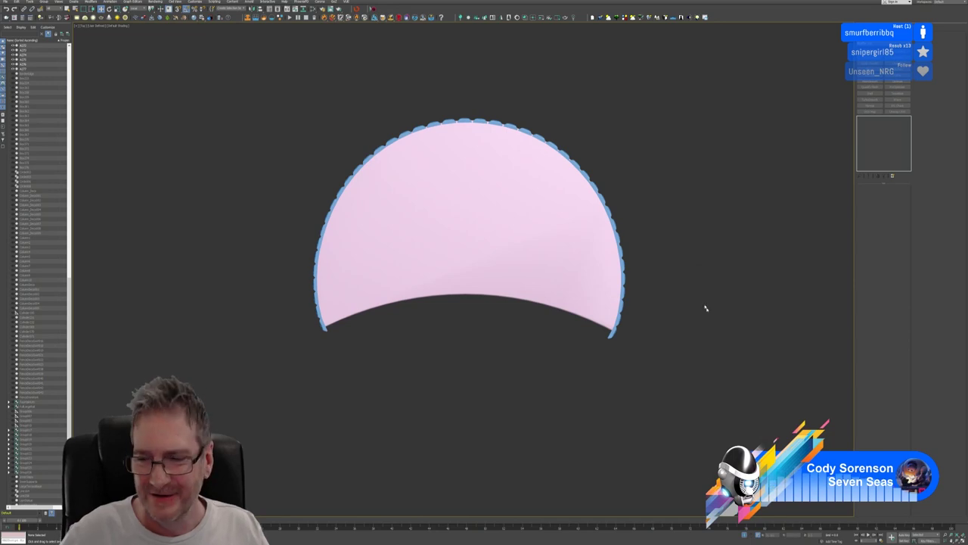
{"action": "key", "text": "alt+w"}
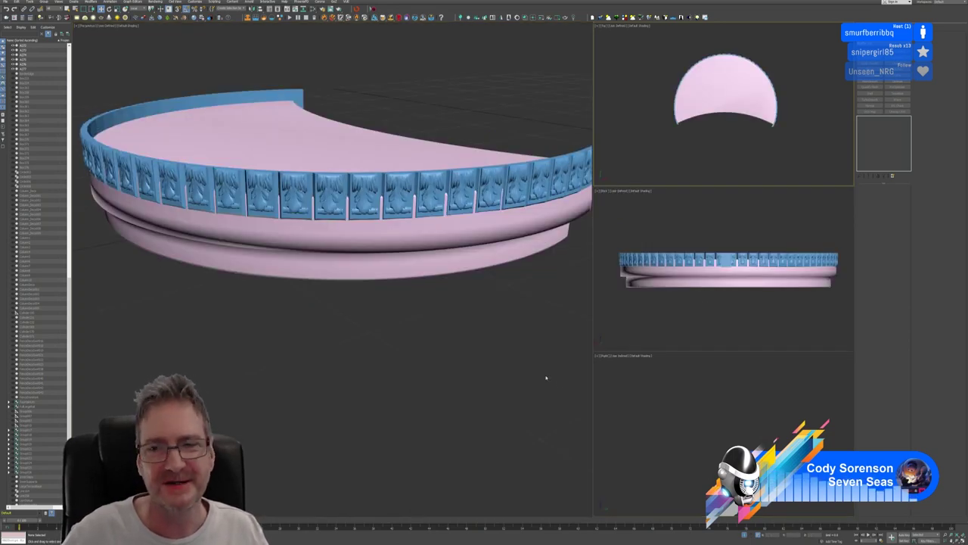
Select all the relief panels and lower them slightly against the upper edge of the base wall
{"action": "middle_click_drag", "start_coordinate": [674, 230], "coordinate": [670, 231]}
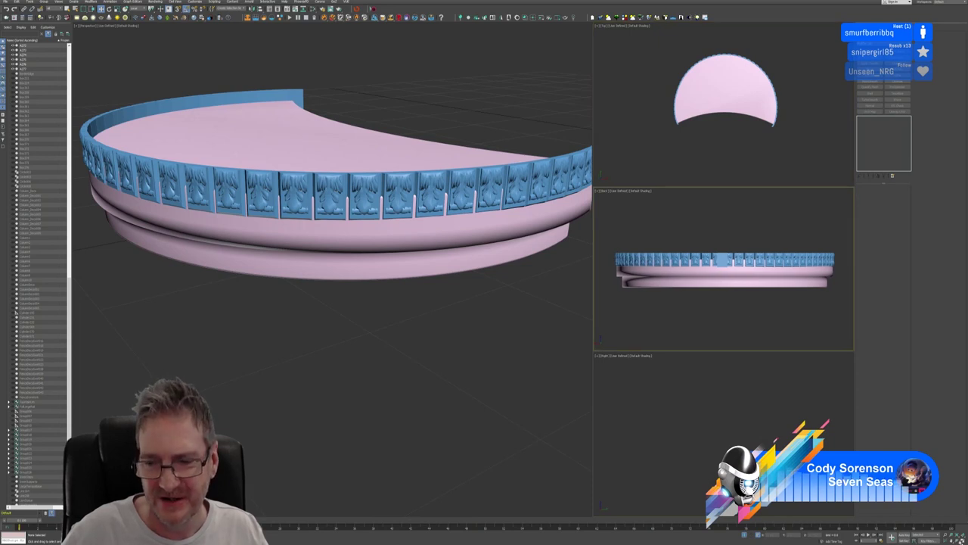
{"action": "key", "text": "alt+w"}
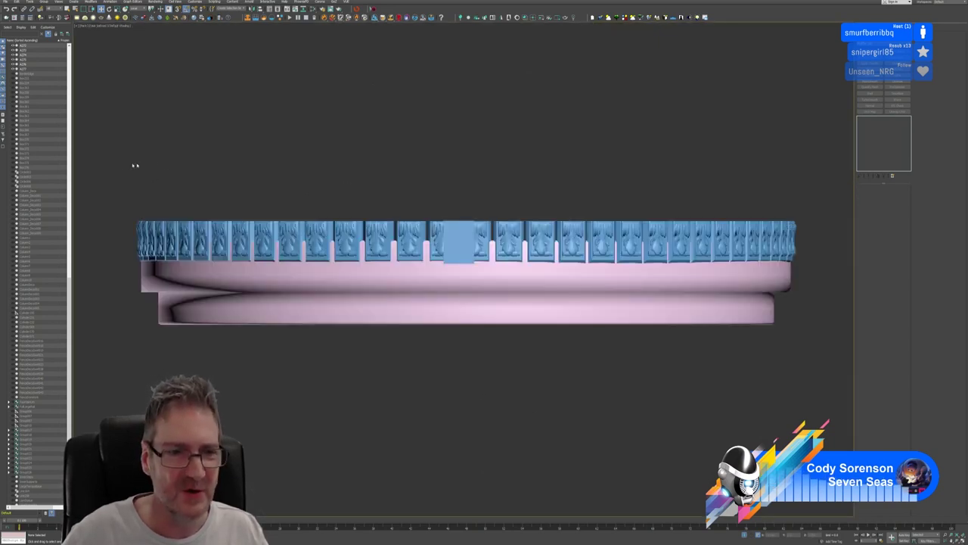
{"action": "left_click_drag", "start_coordinate": [108, 159], "coordinate": [825, 233]}
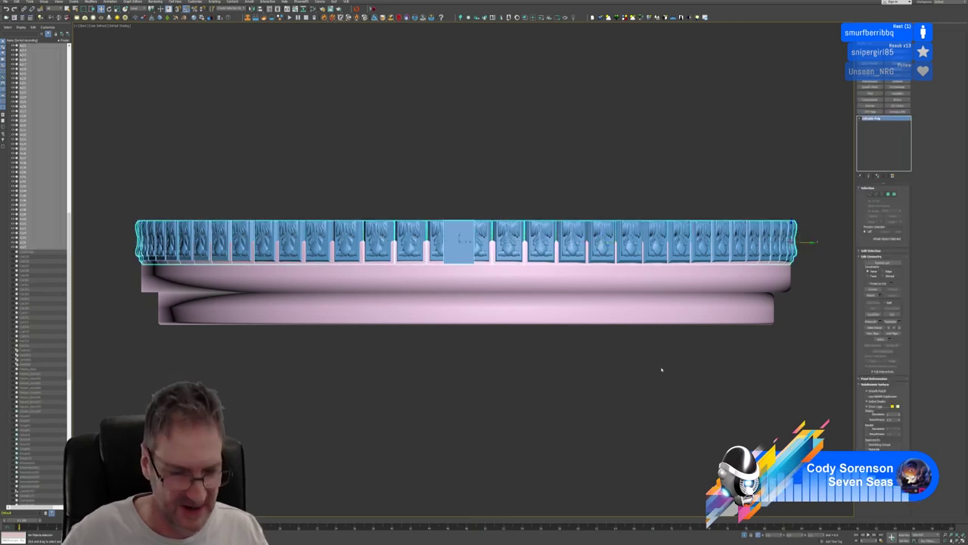
{"action": "key", "text": "alt+w"}
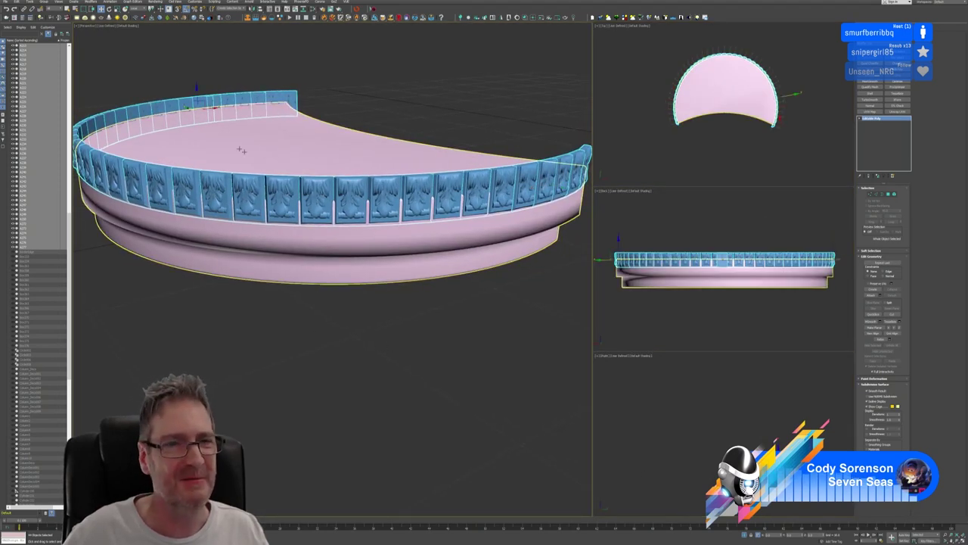
{"action": "middle_click_drag", "start_coordinate": [326, 153], "coordinate": [338, 156]}
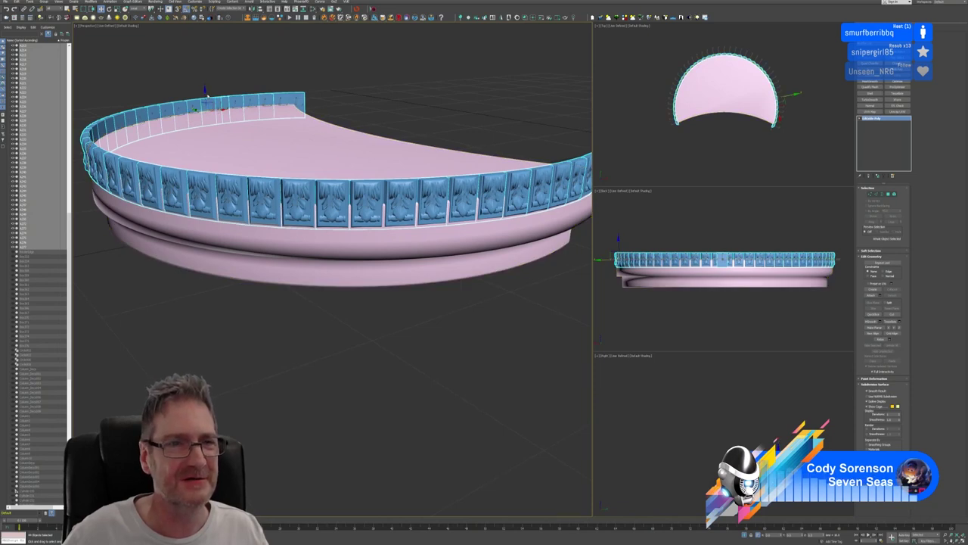
{"action": "left_click_drag", "start_coordinate": [205, 91], "coordinate": [205, 105]}
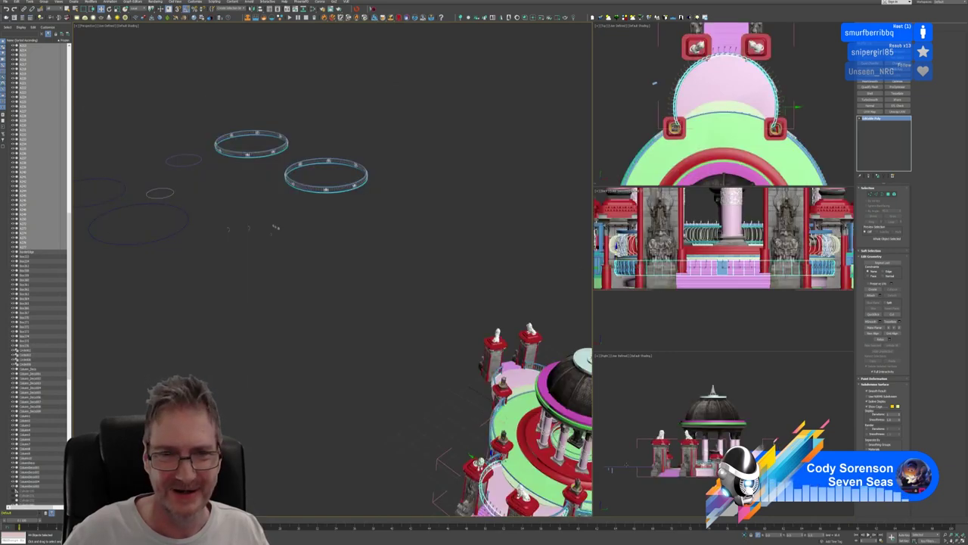
Group the selected relief panels of the curved entrance base
{"action": "middle_click_drag", "start_coordinate": [275, 227], "coordinate": [487, 412], "text": "alt"}
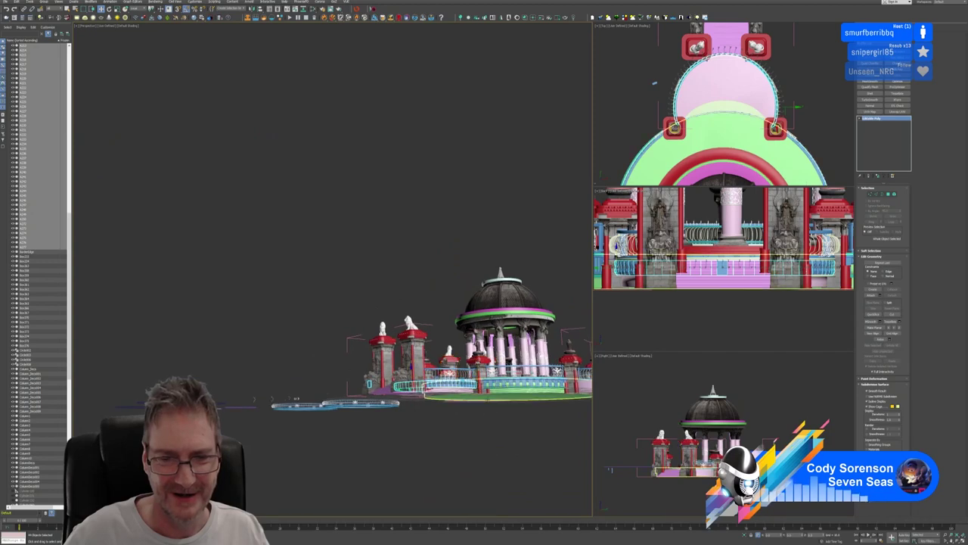
{"action": "scroll", "coordinate": [416, 421], "scroll_direction": "up", "scroll_amount": 10}
{"action": "middle_click_drag", "start_coordinate": [416, 421], "coordinate": [384, 428]}
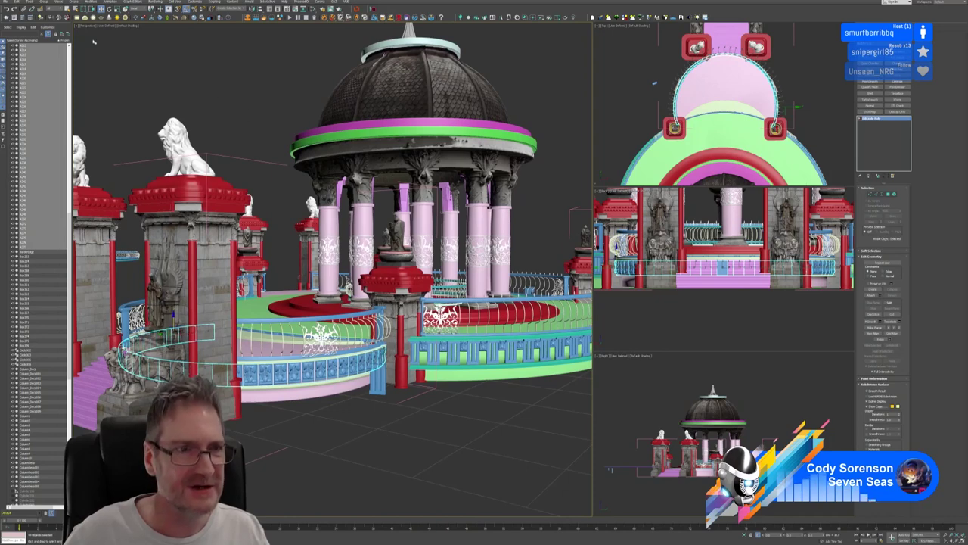
{"action": "left_click", "coordinate": [43, 2]}
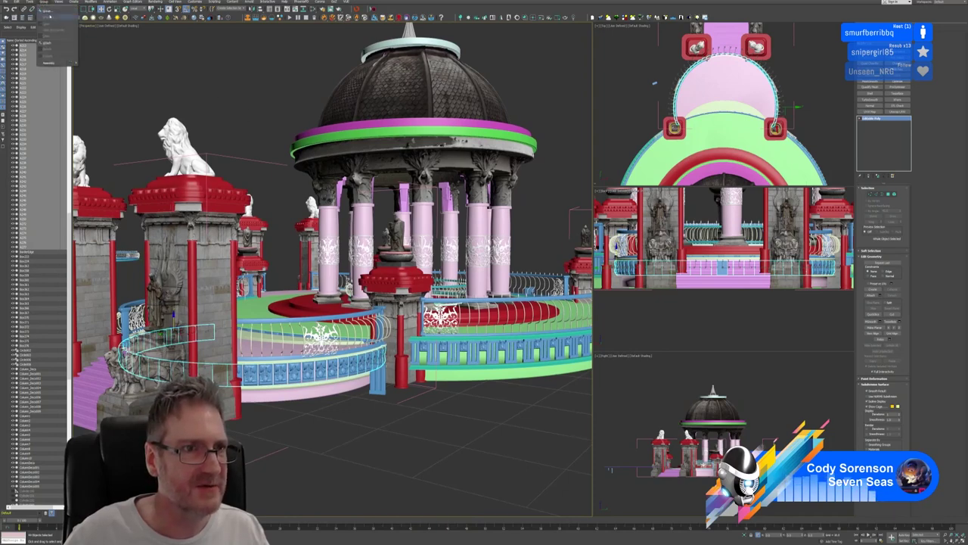
Group the selected decorative base panels using the default group name
{"action": "left_click", "coordinate": [50, 13]}
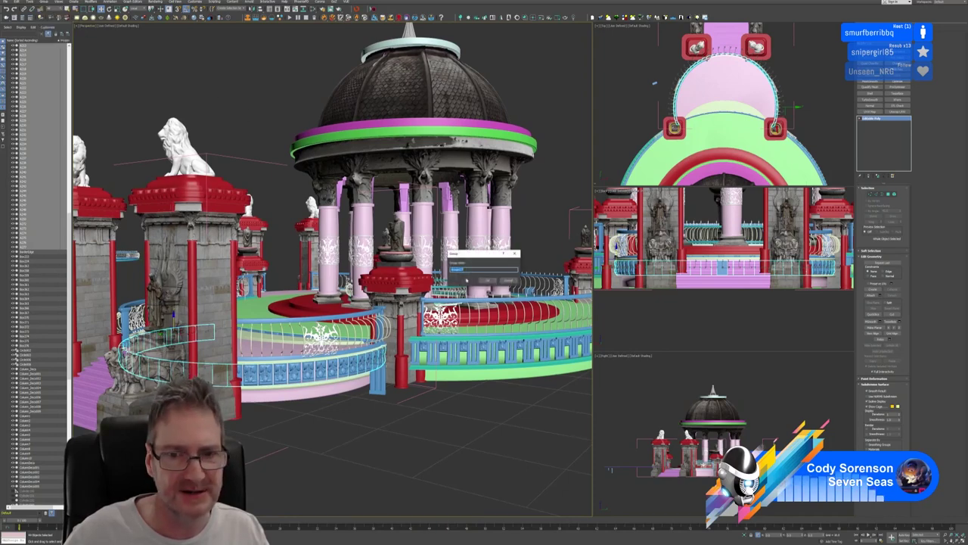
{"action": "left_click", "coordinate": [487, 280]}
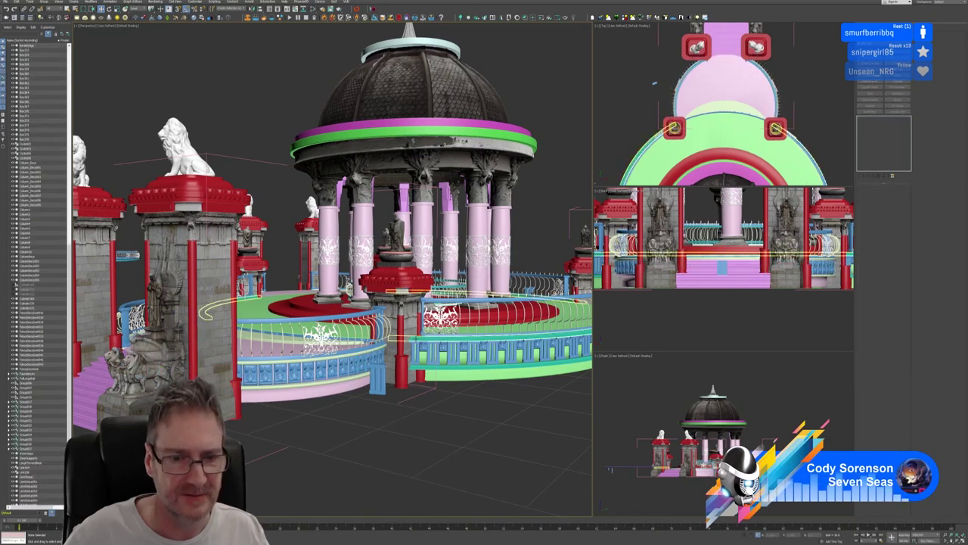
{"action": "middle_click_drag", "start_coordinate": [487, 292], "coordinate": [502, 256]}
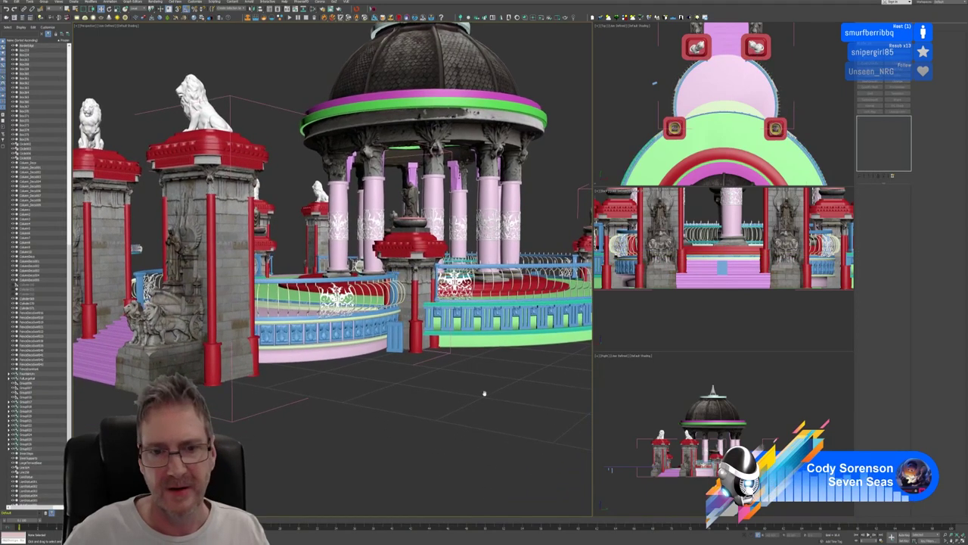
{"action": "middle_click_drag", "start_coordinate": [484, 393], "coordinate": [480, 395]}
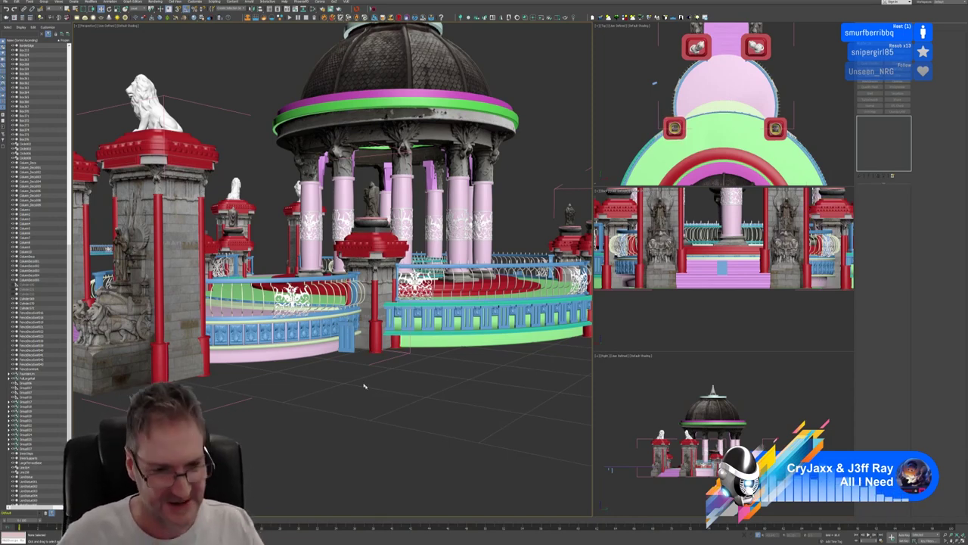
Examine the curved terrace, its panelled base and the adjoining pillars from several angles
{"action": "middle_click_drag", "start_coordinate": [358, 380], "coordinate": [335, 390], "text": "alt"}
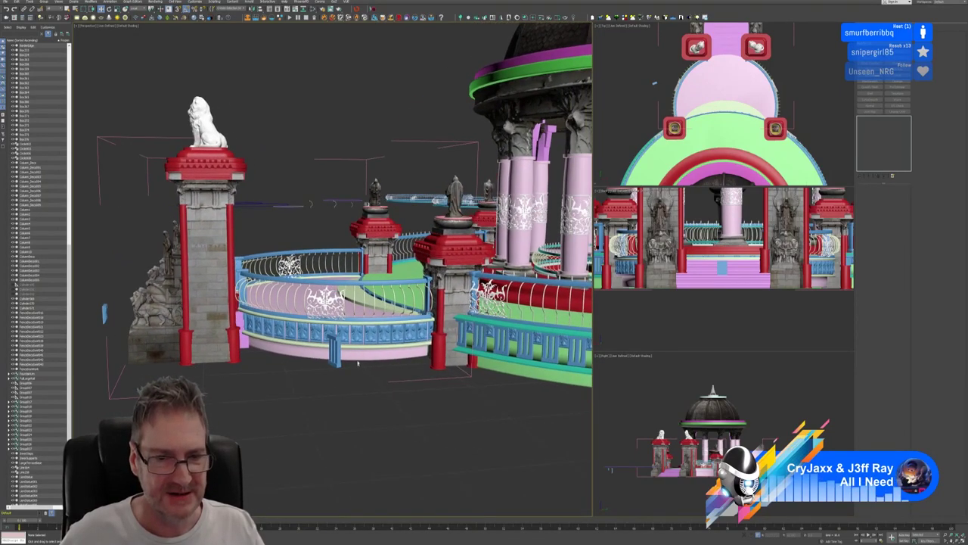
{"action": "left_click", "coordinate": [358, 363]}
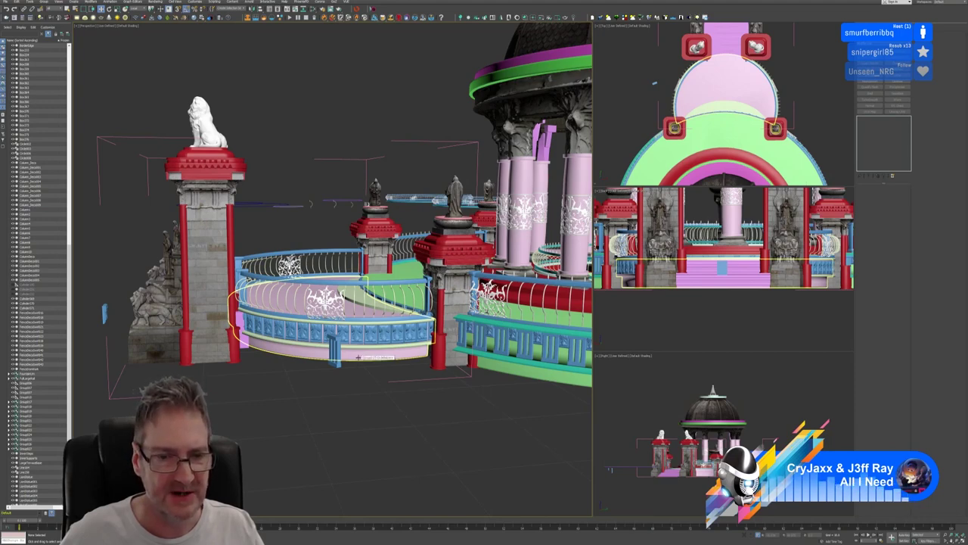
{"action": "left_click", "coordinate": [469, 341]}
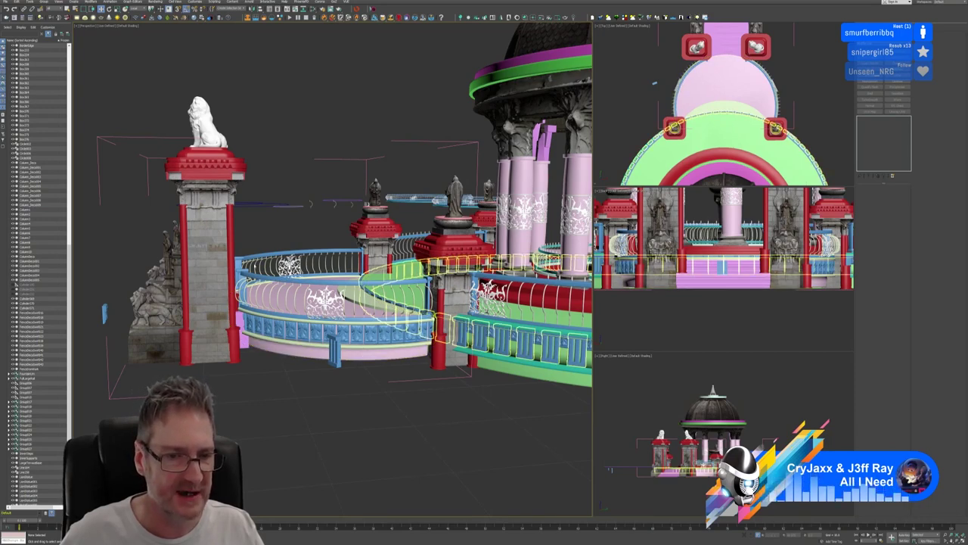
{"action": "scroll", "coordinate": [405, 361], "scroll_direction": "up", "scroll_amount": 4}
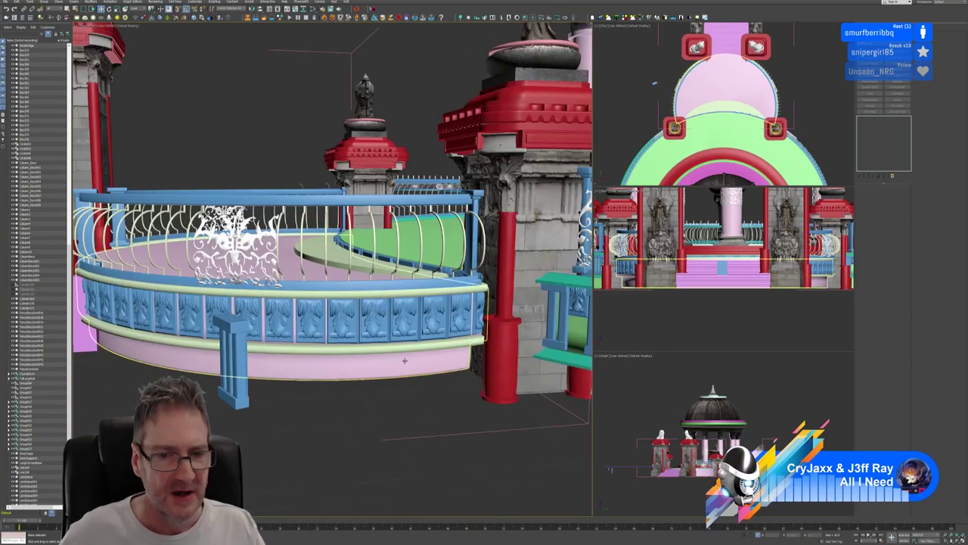
{"action": "middle_click_drag", "start_coordinate": [405, 361], "coordinate": [324, 354], "text": "alt"}
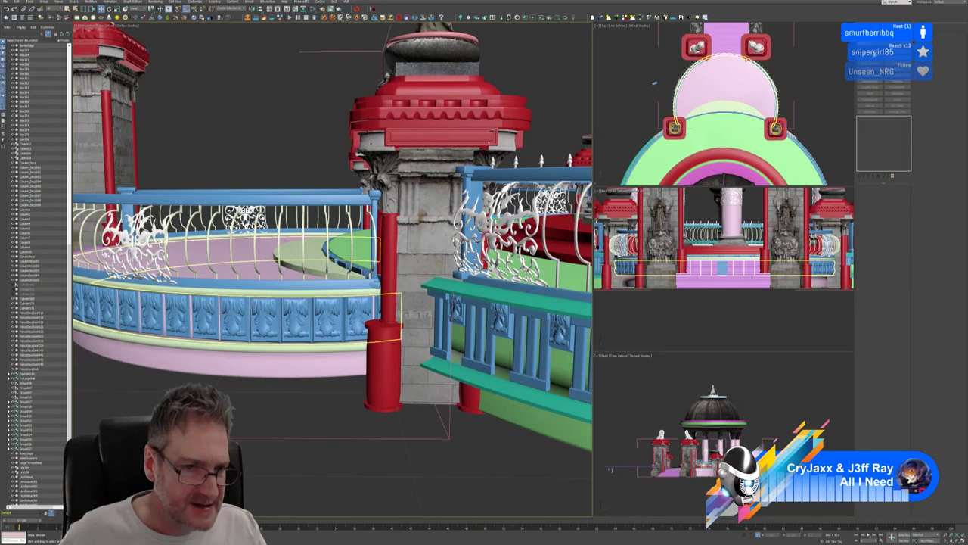
{"action": "scroll", "coordinate": [216, 371], "scroll_direction": "down", "scroll_amount": 3}
{"action": "middle_click_drag", "start_coordinate": [215, 371], "coordinate": [309, 378], "text": "alt"}
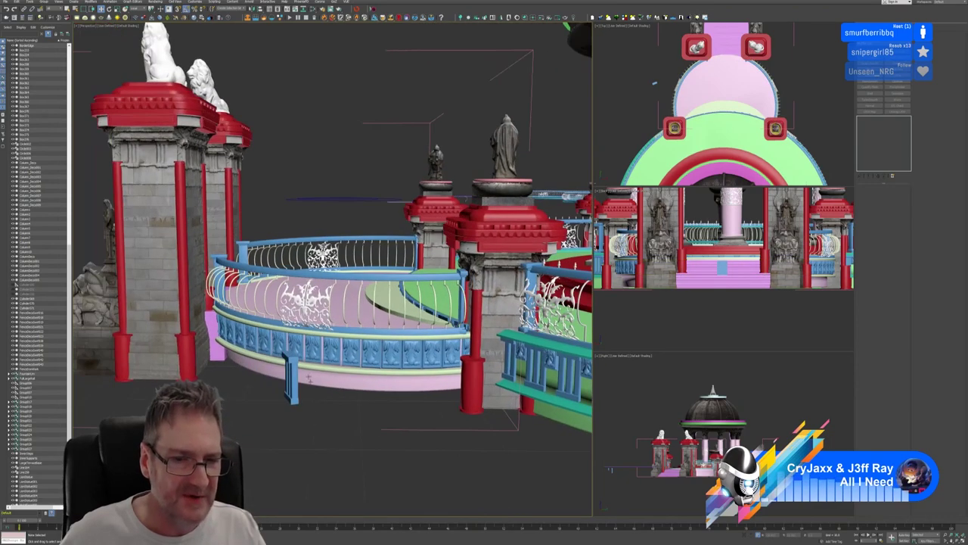
{"action": "middle_click_drag", "start_coordinate": [260, 422], "coordinate": [302, 462], "text": "alt"}
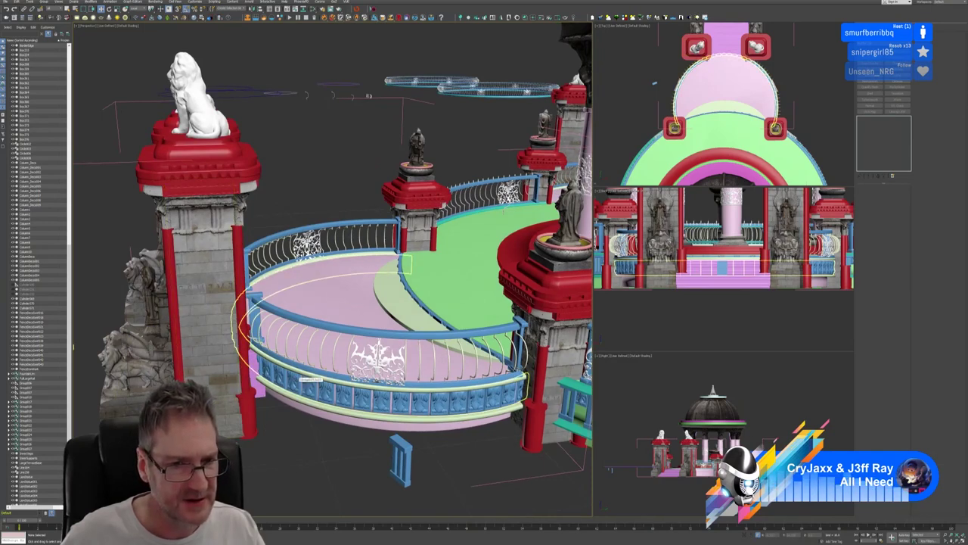
Isolate the grouped base panels together with the pink crescent-shaped terrace and its stairs
{"action": "left_click", "coordinate": [301, 376]}
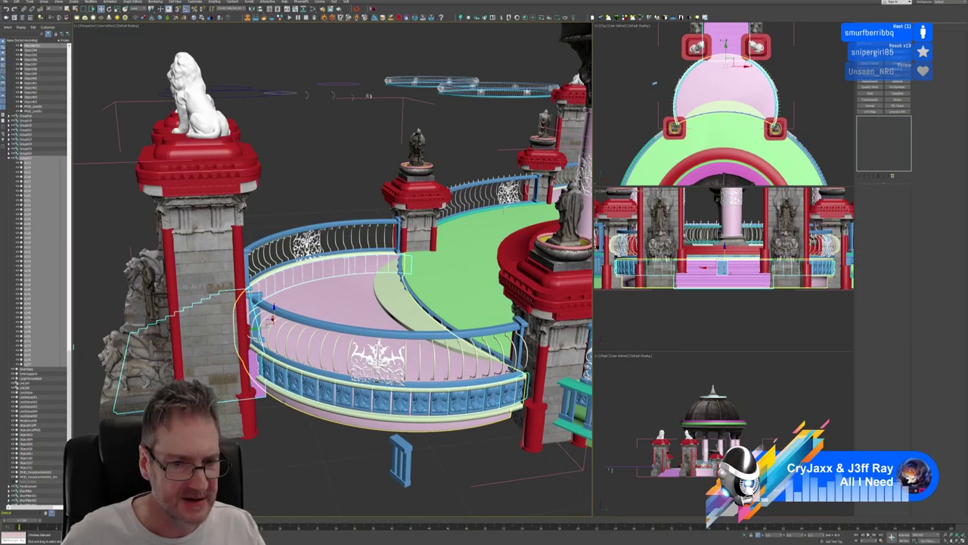
{"action": "left_click", "coordinate": [432, 425], "text": "ctrl"}
{"action": "left_click", "coordinate": [744, 535]}
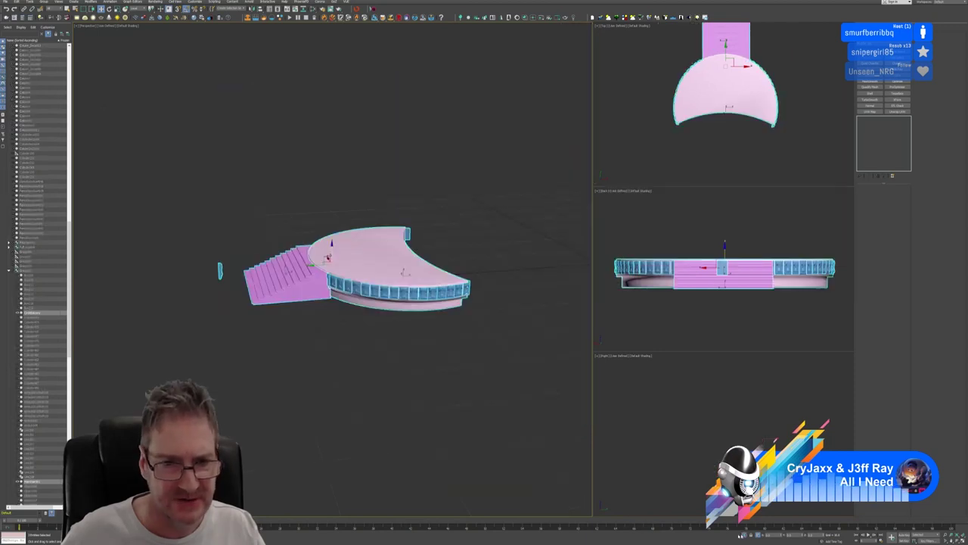
{"action": "middle_click_drag", "start_coordinate": [320, 382], "coordinate": [348, 392], "text": "alt"}
{"action": "scroll", "coordinate": [363, 380], "scroll_direction": "up", "scroll_amount": 5}
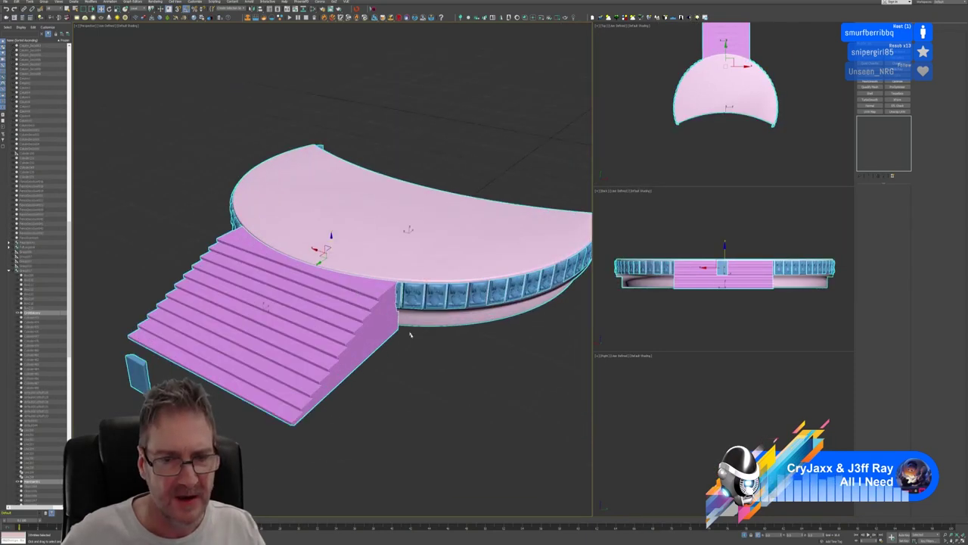
Open the blue panel group so its individual panels can be selected
{"action": "left_click", "coordinate": [425, 360]}
{"action": "left_click", "coordinate": [446, 296]}
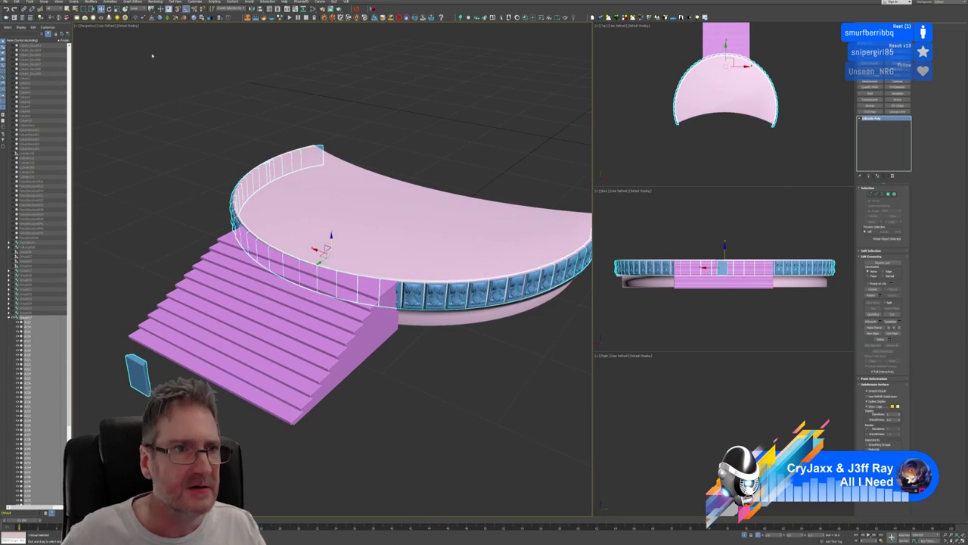
{"action": "left_click", "coordinate": [45, 2]}
{"action": "left_click", "coordinate": [48, 23]}
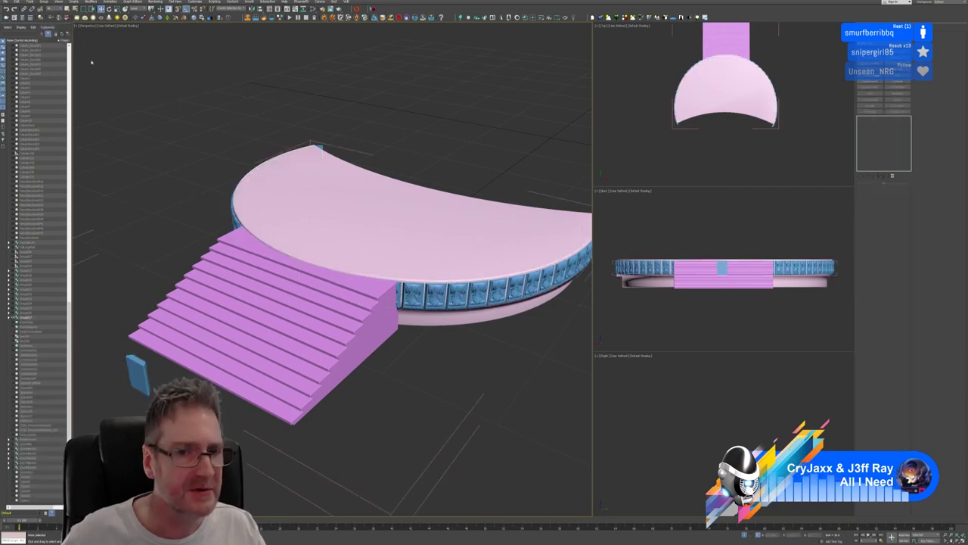
Set the purple stairs to frozen and see-through in their object properties
{"action": "scroll", "coordinate": [371, 280], "scroll_direction": "up", "scroll_amount": 3}
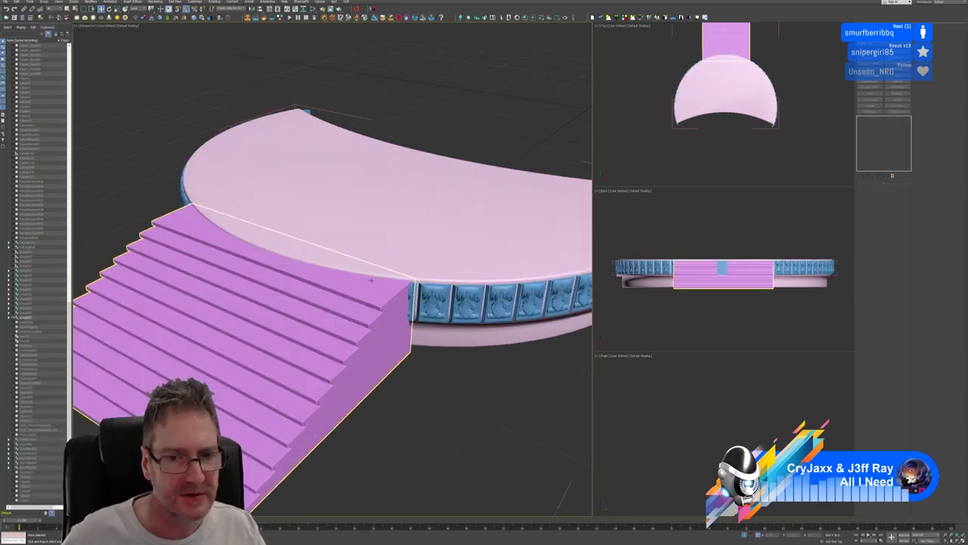
{"action": "left_click", "coordinate": [335, 323]}
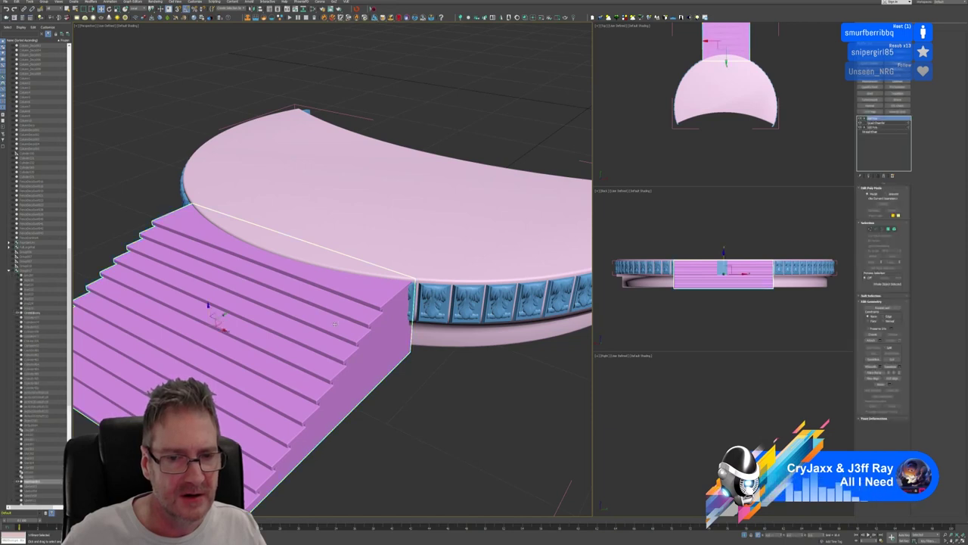
{"action": "right_click", "coordinate": [334, 323]}
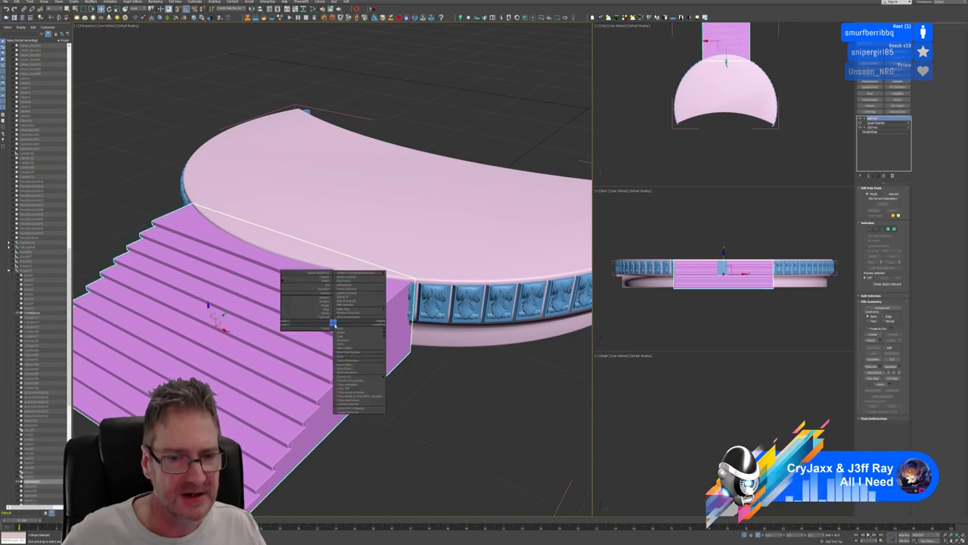
{"action": "left_click", "coordinate": [358, 358]}
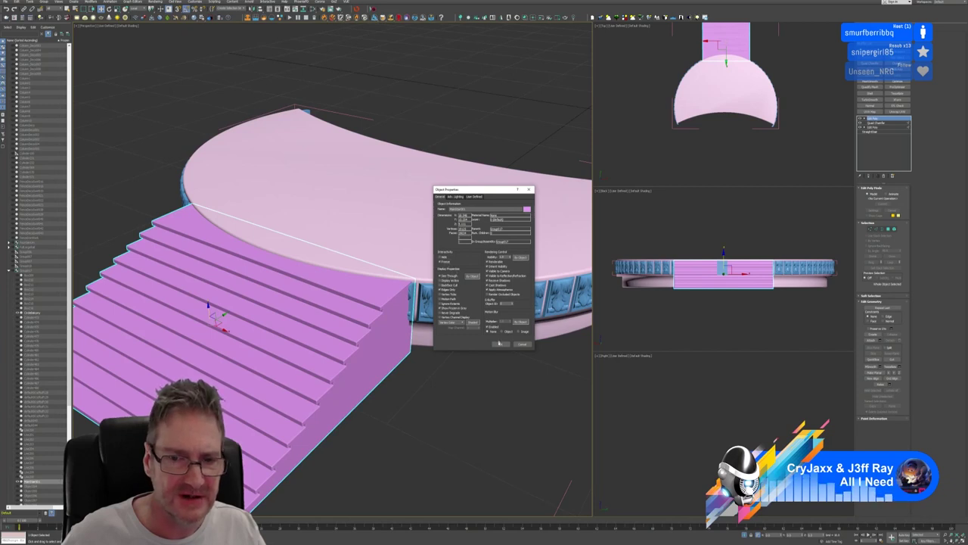
{"action": "left_click", "coordinate": [500, 344]}
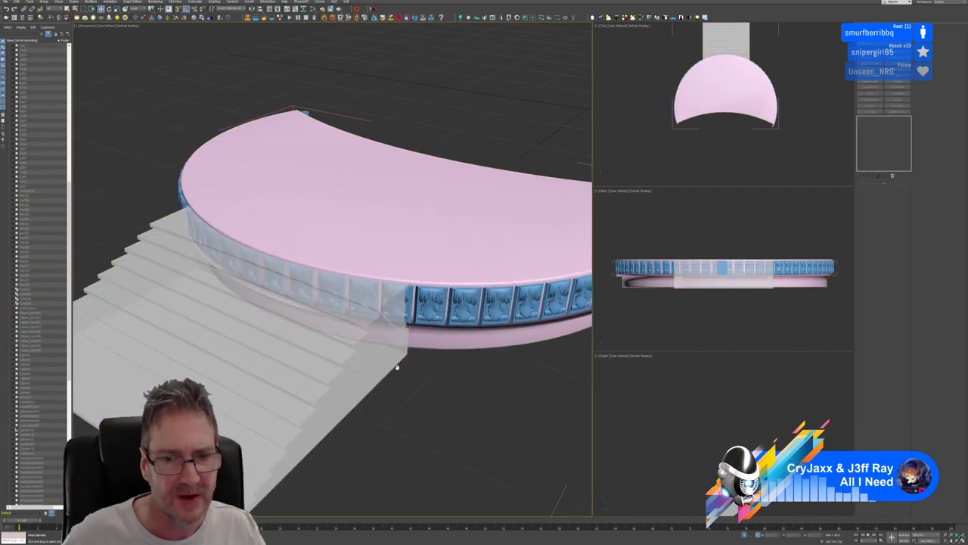
{"action": "left_click", "coordinate": [375, 299]}
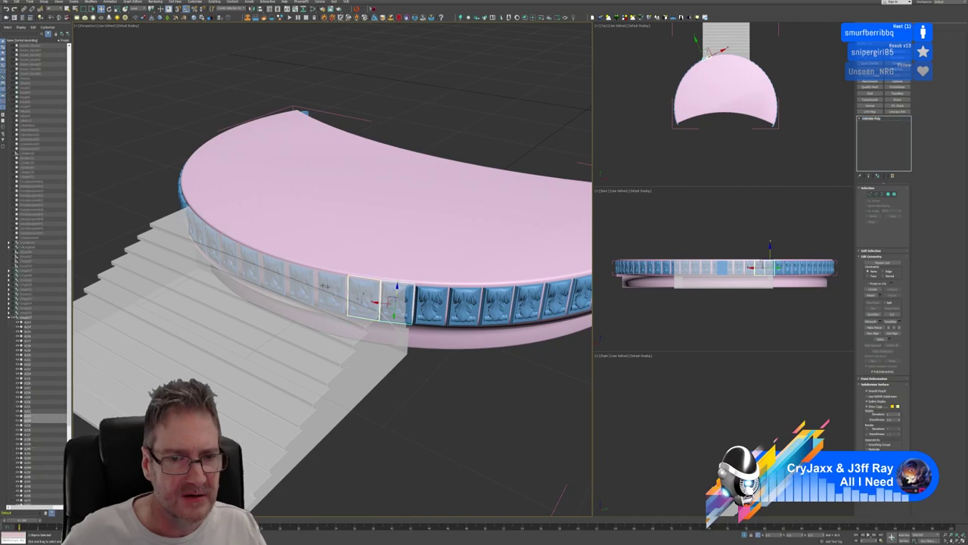
{"action": "middle_click_drag", "start_coordinate": [387, 301], "coordinate": [395, 304], "text": "alt"}
{"action": "left_click", "coordinate": [346, 292], "text": "ctrl"}
{"action": "left_click", "coordinate": [308, 292], "text": "ctrl"}
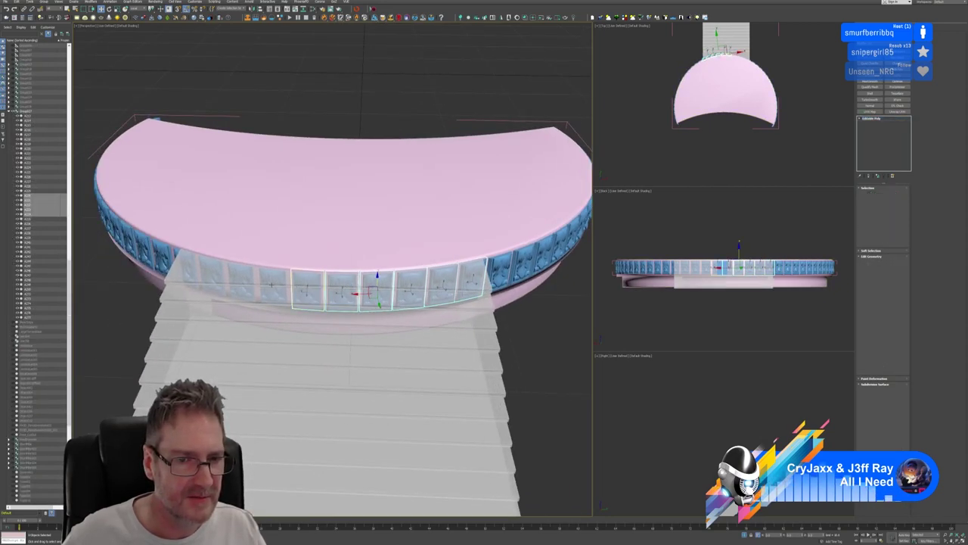
{"action": "left_click", "coordinate": [274, 288], "text": "ctrl"}
{"action": "left_click", "coordinate": [242, 286], "text": "ctrl"}
{"action": "left_click", "coordinate": [214, 280], "text": "ctrl"}
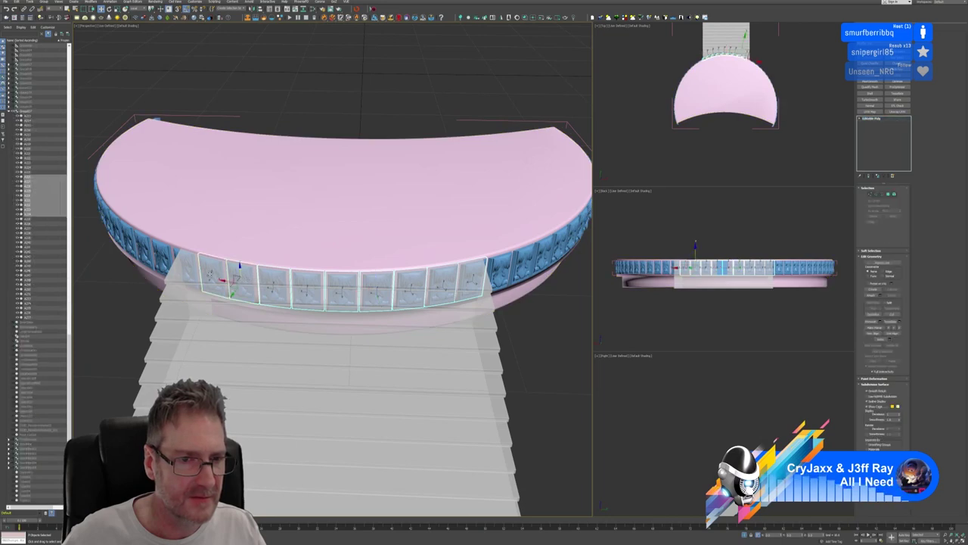
Delete the blue panel that is partly covered by the side edge of the stairs
{"action": "middle_click_drag", "start_coordinate": [294, 318], "coordinate": [372, 292], "text": "alt"}
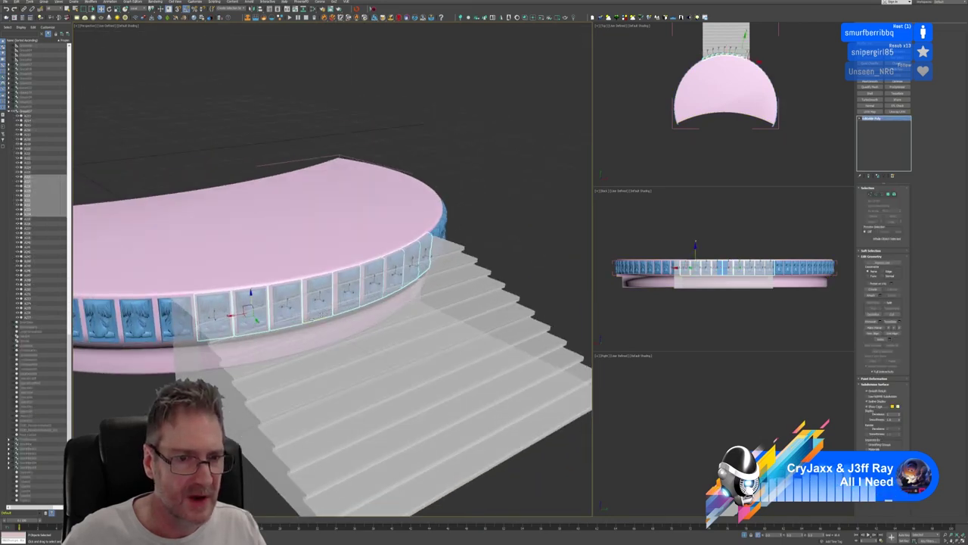
{"action": "left_click", "coordinate": [176, 321]}
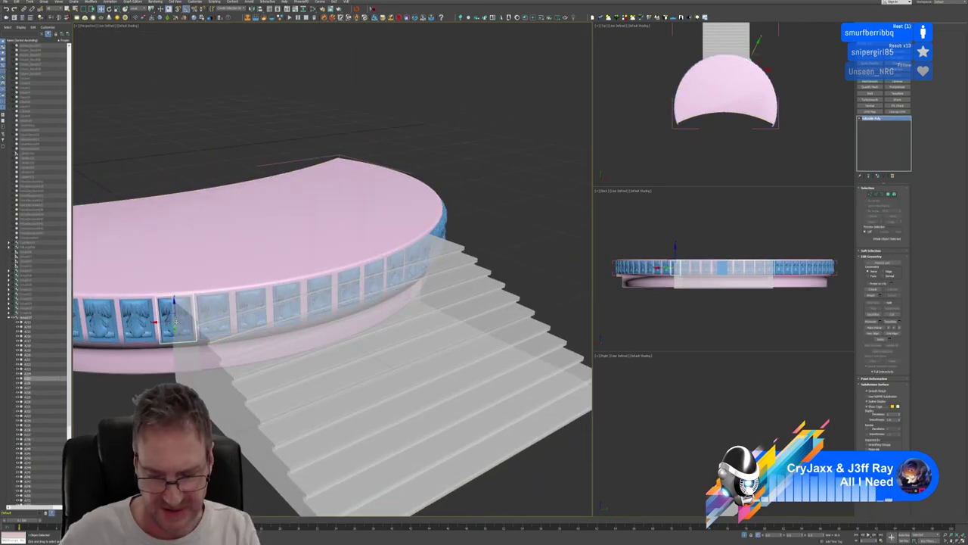
{"action": "key", "text": "Delete"}
Delete the nine remaining blue panels hidden behind the stairs
{"action": "mouse_move", "coordinate": [338, 316]}
{"action": "middle_mouse_down", "text": "alt"}
{"action": "mouse_move", "coordinate": [344, 310]}
{"action": "mouse_move", "coordinate": [333, 309]}
{"action": "middle_mouse_up", "text": "alt"}
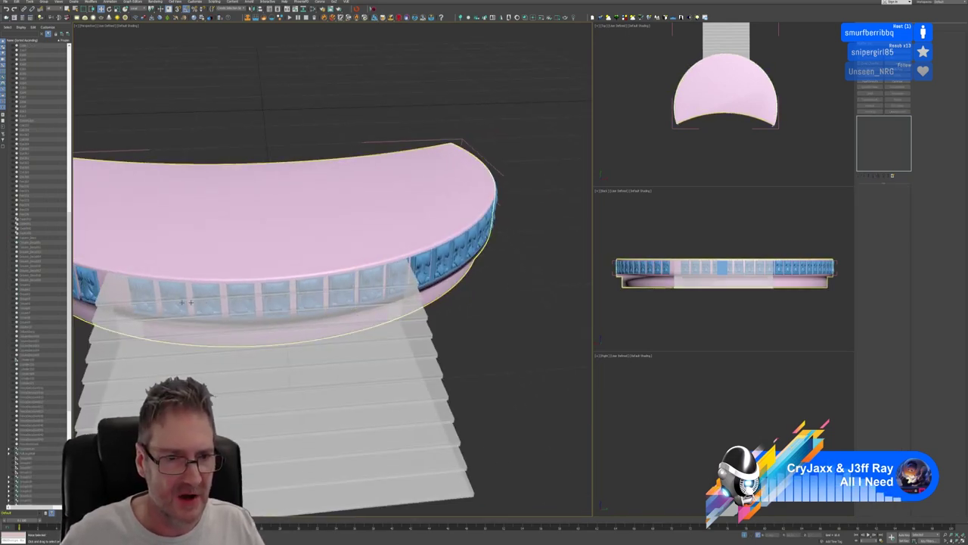
{"action": "left_click", "coordinate": [140, 297]}
{"action": "left_click", "coordinate": [176, 299], "text": "ctrl"}
{"action": "left_click", "coordinate": [209, 299], "text": "ctrl"}
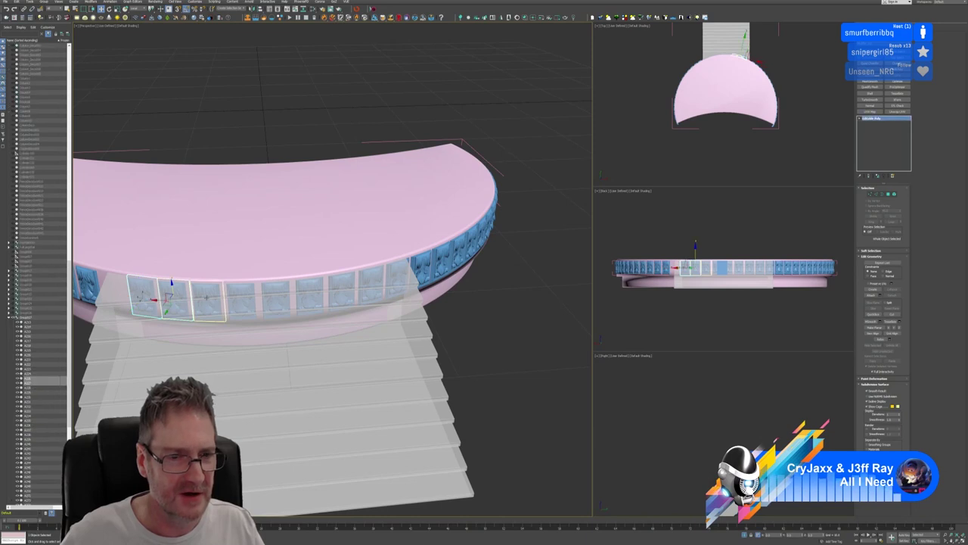
{"action": "left_click", "coordinate": [242, 299], "text": "ctrl"}
{"action": "left_click", "coordinate": [275, 296], "text": "ctrl"}
{"action": "left_click", "coordinate": [310, 294], "text": "ctrl"}
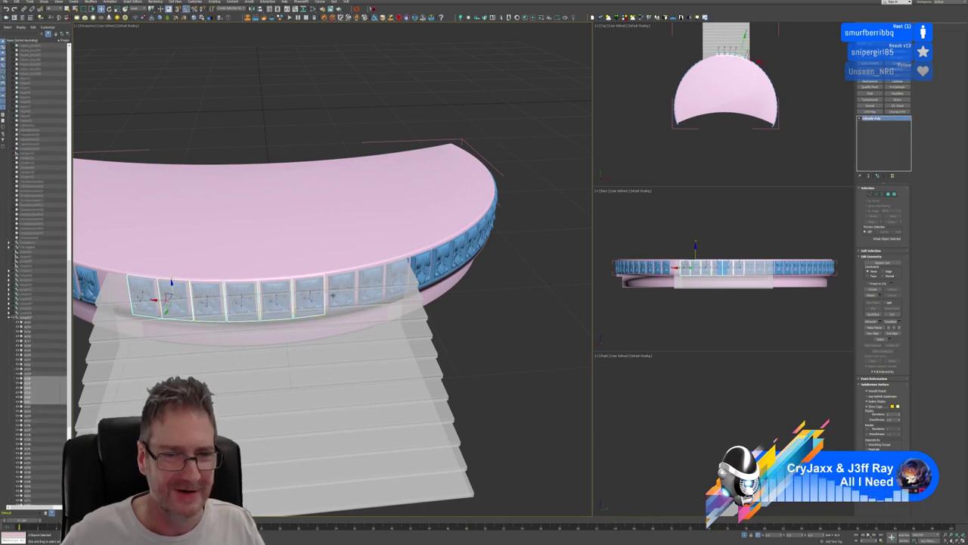
{"action": "left_click", "coordinate": [340, 289], "text": "ctrl"}
{"action": "left_click", "coordinate": [368, 283], "text": "ctrl"}
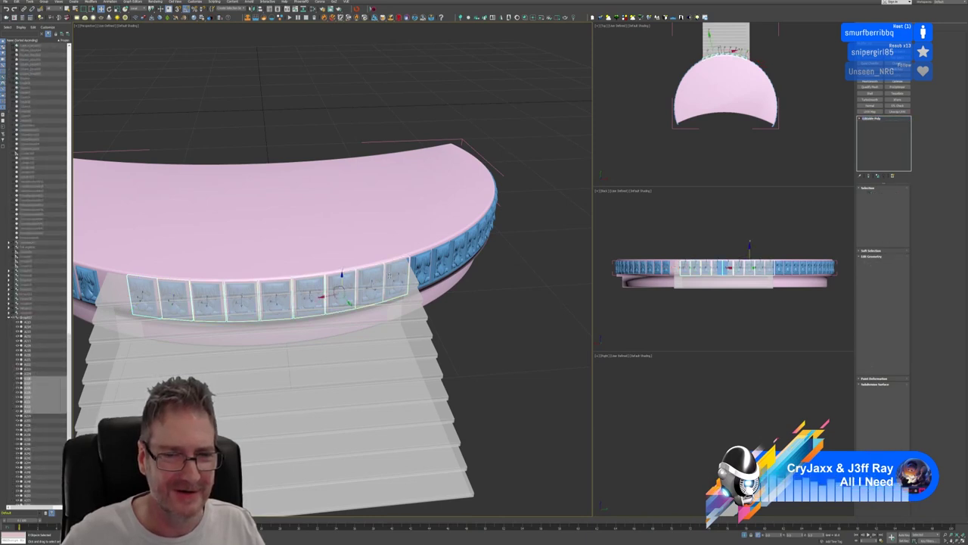
{"action": "key", "text": "Delete"}
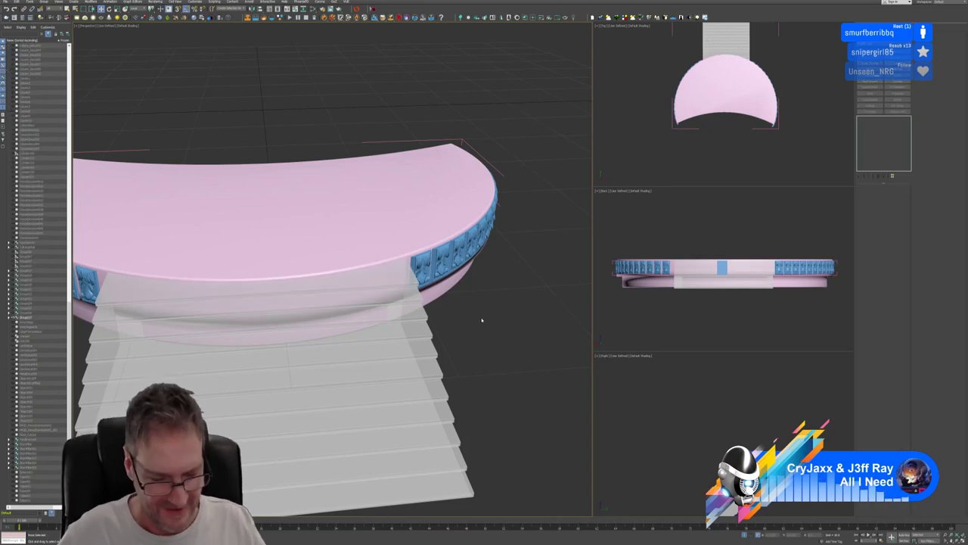
Delete the outermost blue panel at each end of the curved terrace
{"action": "middle_click_drag", "start_coordinate": [499, 304], "coordinate": [306, 284], "text": "alt"}
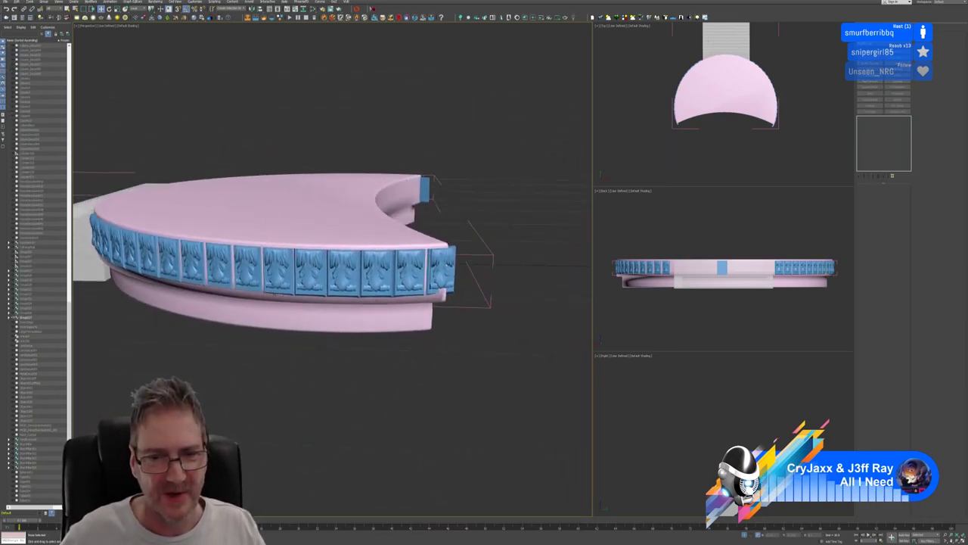
{"action": "left_click", "coordinate": [442, 267]}
{"action": "key", "text": "Delete"}
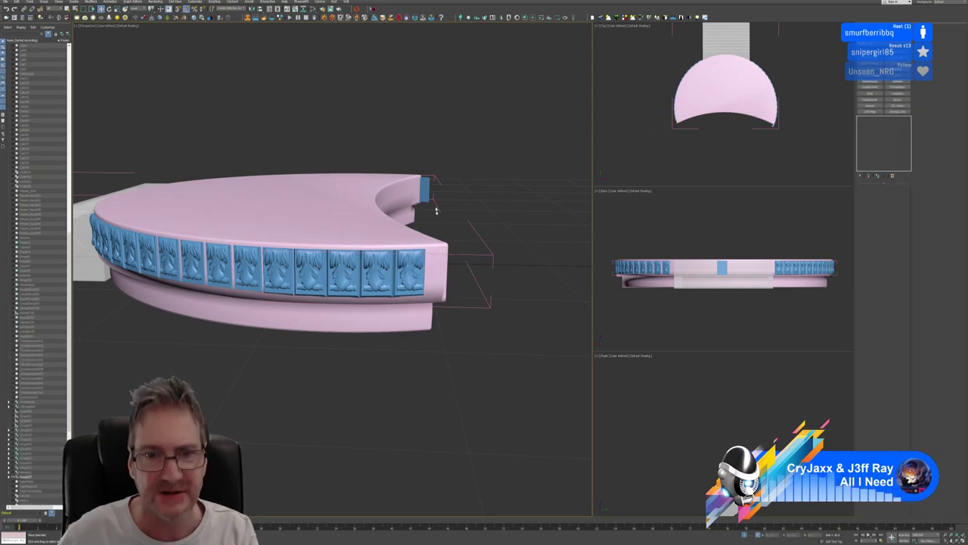
{"action": "left_click", "coordinate": [425, 194]}
{"action": "key", "text": "Delete"}
Move the outermost blue panel slightly further towards the end of the curved terrace, opening a gap to its neighbour
{"action": "middle_click_drag", "start_coordinate": [380, 280], "coordinate": [430, 285]}
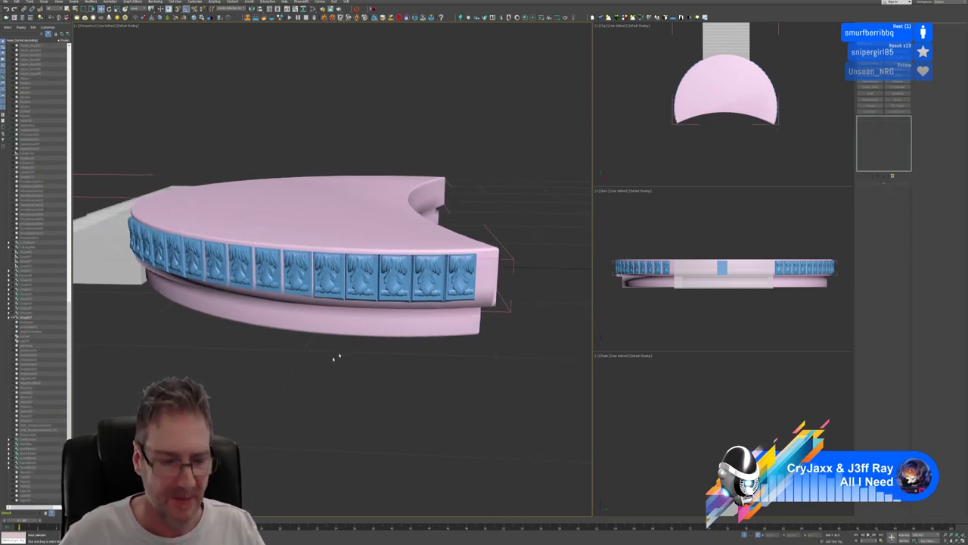
{"action": "mouse_move", "coordinate": [309, 356]}
{"action": "middle_mouse_down", "text": "alt"}
{"action": "mouse_move", "coordinate": [335, 353]}
{"action": "mouse_move", "coordinate": [307, 354]}
{"action": "middle_mouse_up", "text": "alt"}
{"action": "left_click", "coordinate": [415, 257]}
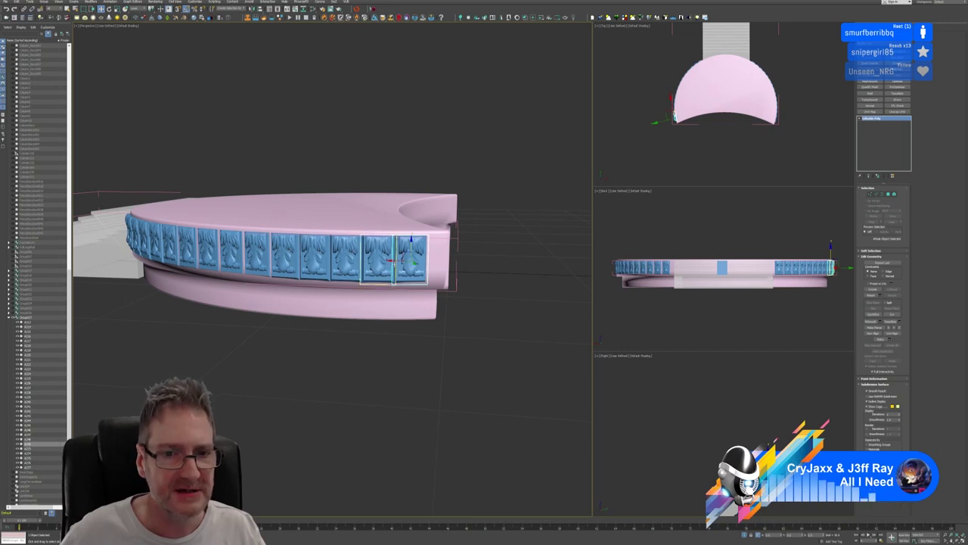
{"action": "left_click_drag", "start_coordinate": [393, 261], "coordinate": [400, 261]}
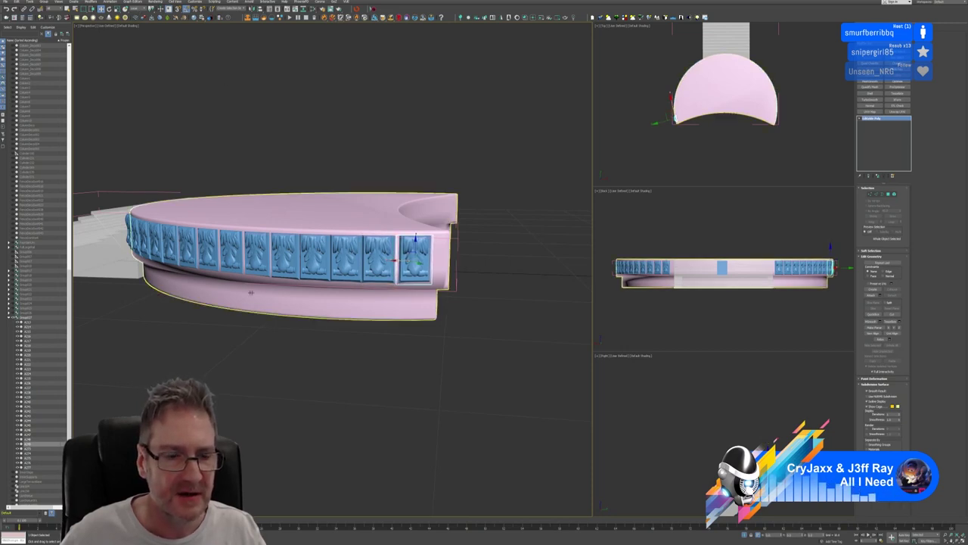
Shift the tenth, ninth and eighth panels from that terrace end slightly towards the stairs to even out their gaps
{"action": "middle_click_drag", "start_coordinate": [246, 292], "coordinate": [292, 301], "text": "alt"}
{"action": "middle_click_drag", "start_coordinate": [219, 309], "coordinate": [401, 265]}
{"action": "middle_click_drag", "start_coordinate": [401, 265], "coordinate": [459, 255], "text": "alt"}
{"action": "middle_click_drag", "start_coordinate": [178, 301], "coordinate": [276, 226], "text": "alt"}
{"action": "left_click", "coordinate": [261, 224]}
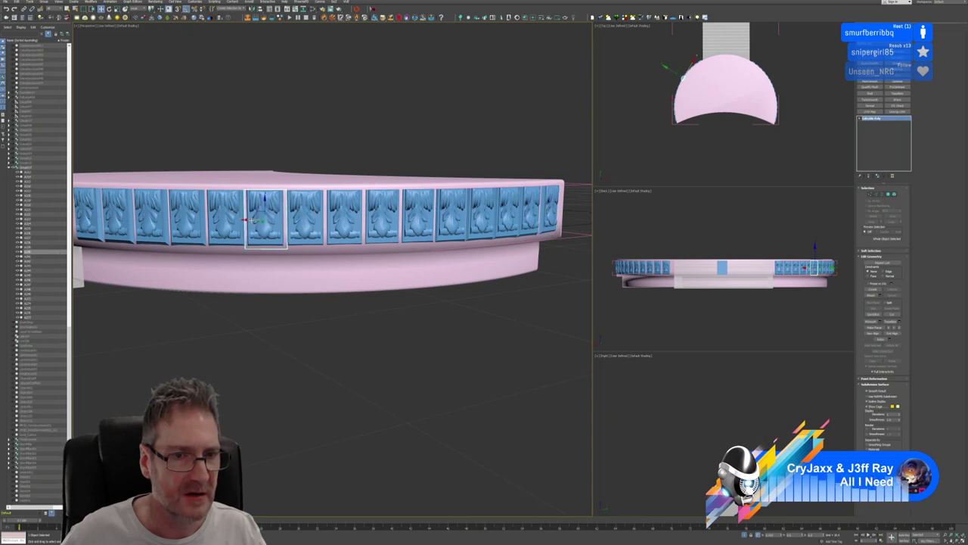
{"action": "left_click", "coordinate": [292, 220]}
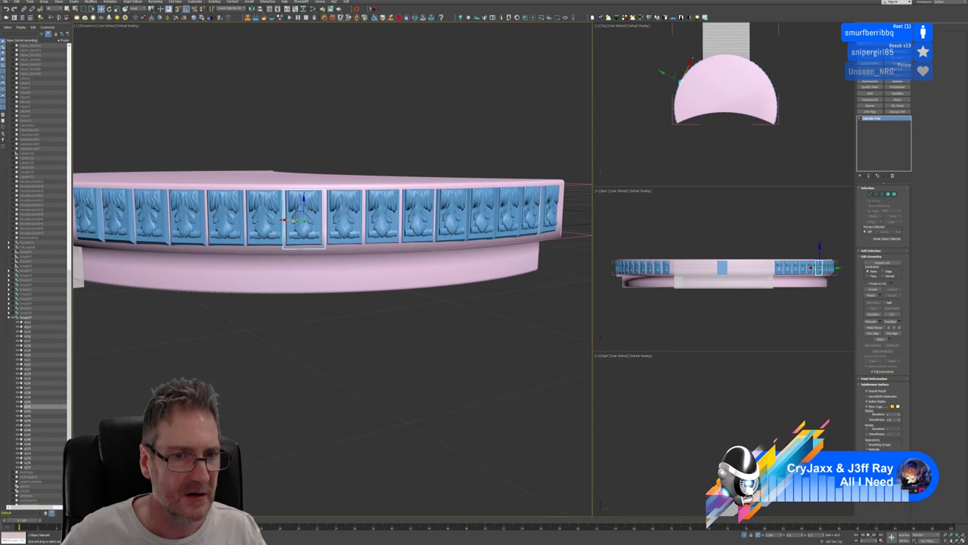
{"action": "left_click", "coordinate": [325, 220]}
{"action": "left_click_drag", "start_coordinate": [325, 220], "coordinate": [323, 221]}
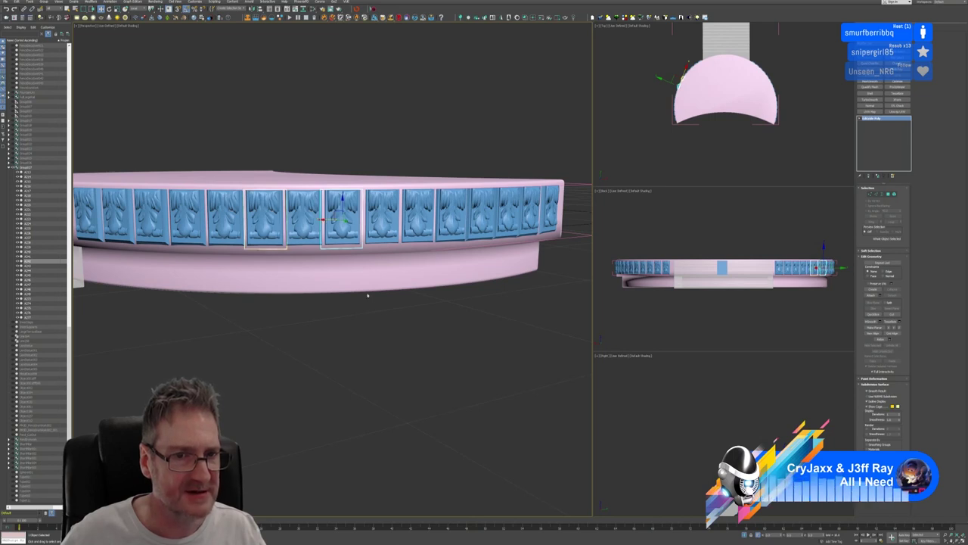
Shift the seventh and sixth panels from the terrace end slightly along the curve towards the stairs
{"action": "middle_click_drag", "start_coordinate": [367, 294], "coordinate": [358, 315], "text": "alt"}
{"action": "left_click", "coordinate": [353, 226]}
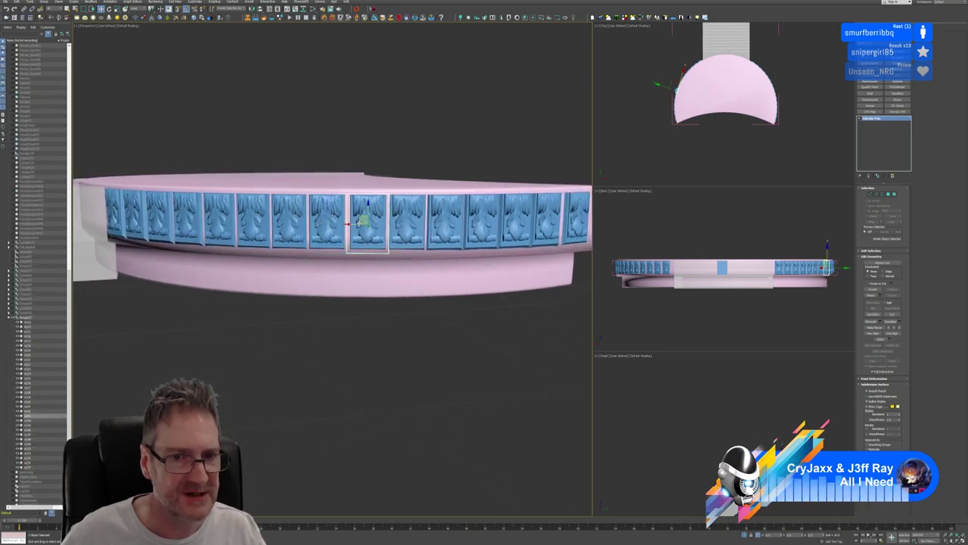
{"action": "left_click_drag", "start_coordinate": [353, 225], "coordinate": [386, 225]}
{"action": "left_click", "coordinate": [388, 224]}
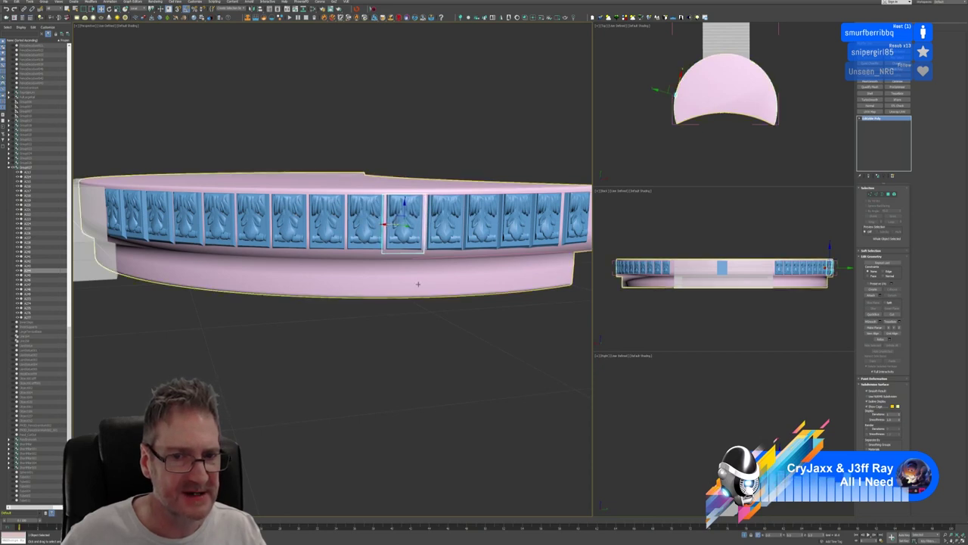
{"action": "middle_click_drag", "start_coordinate": [417, 283], "coordinate": [398, 279]}
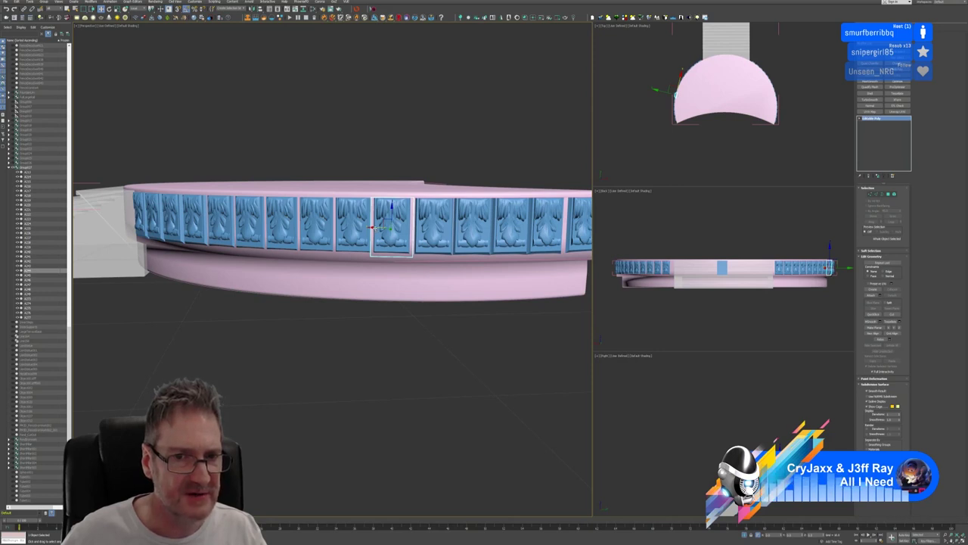
{"action": "left_click_drag", "start_coordinate": [380, 227], "coordinate": [378, 228]}
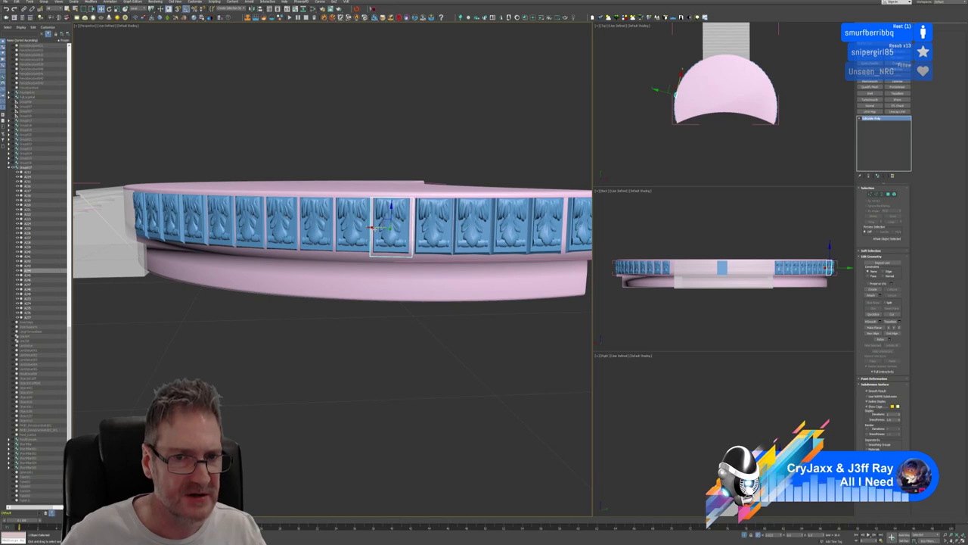
Nudge the fifth and fourth panels from the terrace end towards the stairs to match the spacing of their neighbours
{"action": "middle_click_drag", "start_coordinate": [392, 273], "coordinate": [342, 281]}
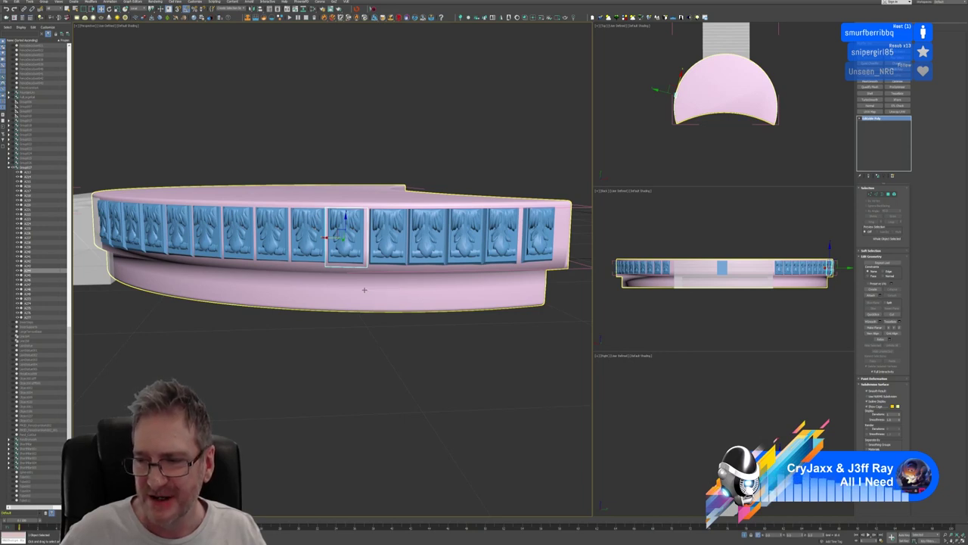
{"action": "left_click", "coordinate": [387, 239]}
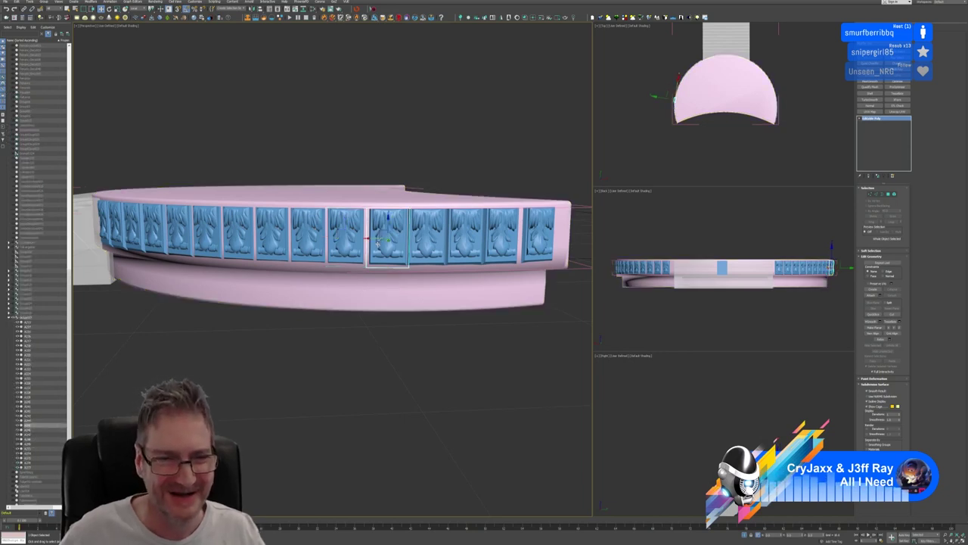
{"action": "left_click_drag", "start_coordinate": [369, 239], "coordinate": [364, 239]}
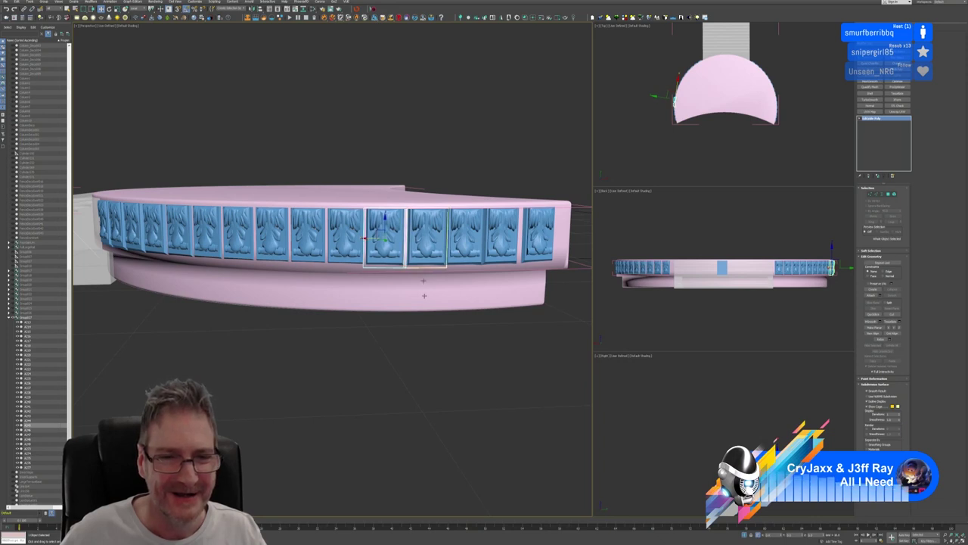
{"action": "middle_click_drag", "start_coordinate": [366, 239], "coordinate": [417, 244], "text": "alt"}
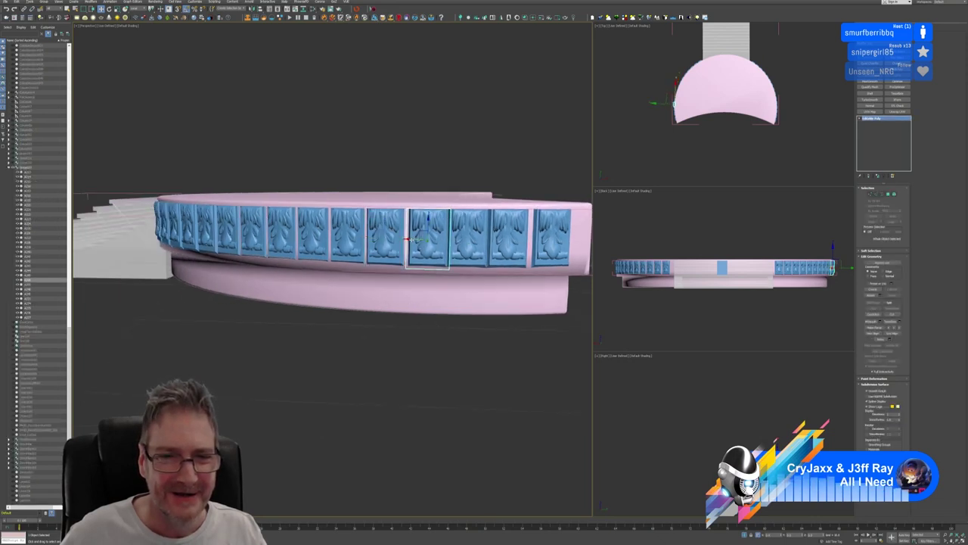
{"action": "left_click_drag", "start_coordinate": [410, 239], "coordinate": [408, 239]}
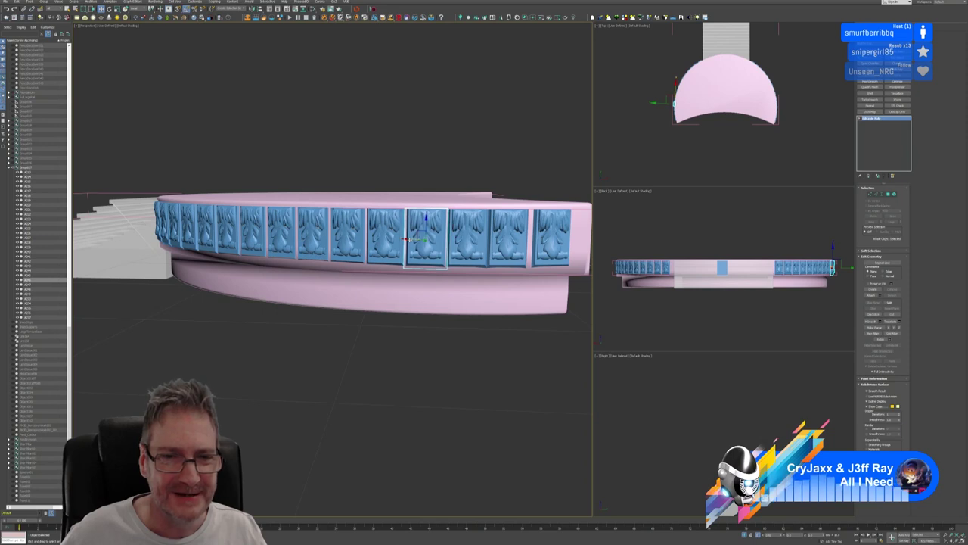
Adjust the second and third panels from the terrace end along the curve so the last gaps are even
{"action": "middle_click_drag", "start_coordinate": [409, 239], "coordinate": [382, 317], "text": "alt"}
{"action": "left_click", "coordinate": [433, 268]}
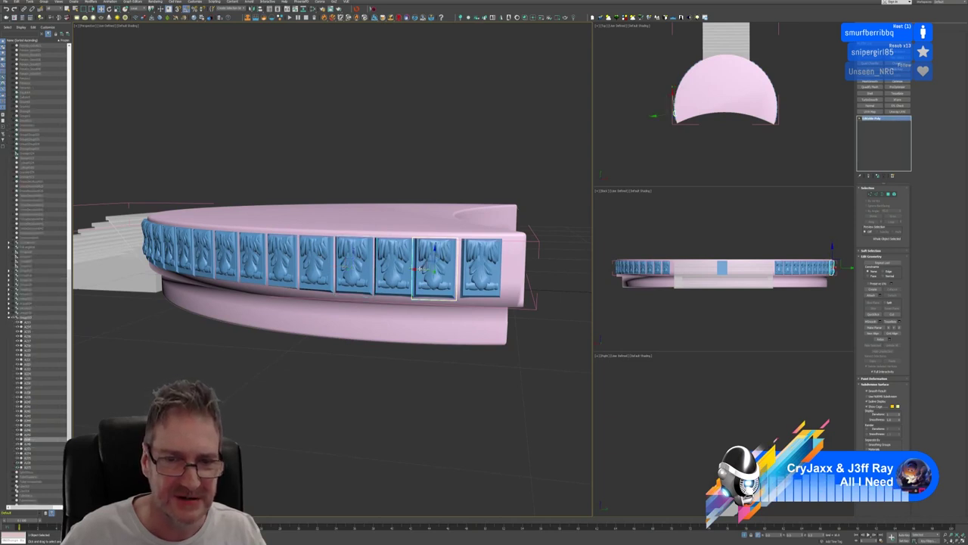
{"action": "left_click_drag", "start_coordinate": [421, 270], "coordinate": [425, 269]}
{"action": "middle_click_drag", "start_coordinate": [426, 269], "coordinate": [415, 270], "text": "alt"}
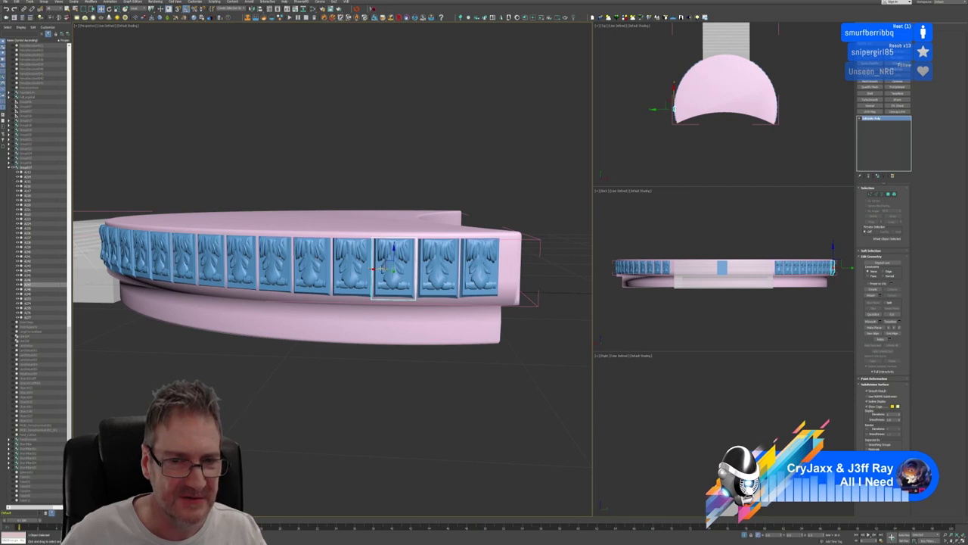
{"action": "left_click_drag", "start_coordinate": [382, 268], "coordinate": [384, 270]}
{"action": "middle_click_drag", "start_coordinate": [421, 302], "coordinate": [426, 312], "text": "alt"}
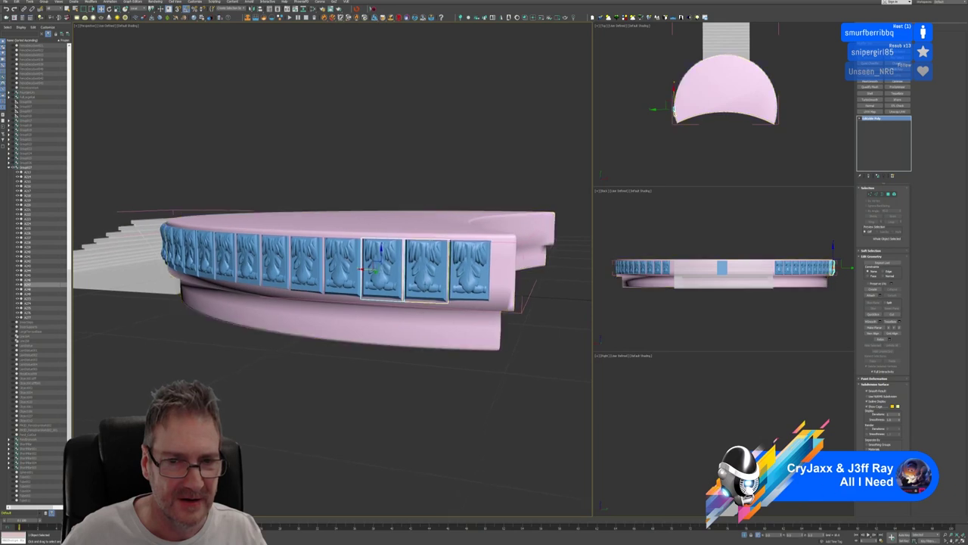
{"action": "left_click", "coordinate": [426, 272]}
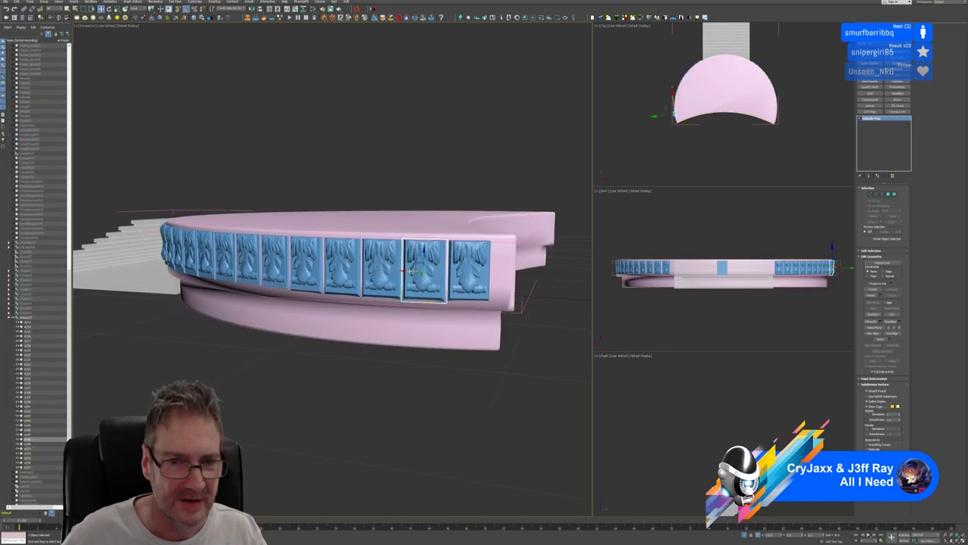
On the terrace's other side, shift the third panel from the stairs slightly towards the stairs
{"action": "middle_click_drag", "start_coordinate": [410, 271], "coordinate": [188, 395], "text": "alt"}
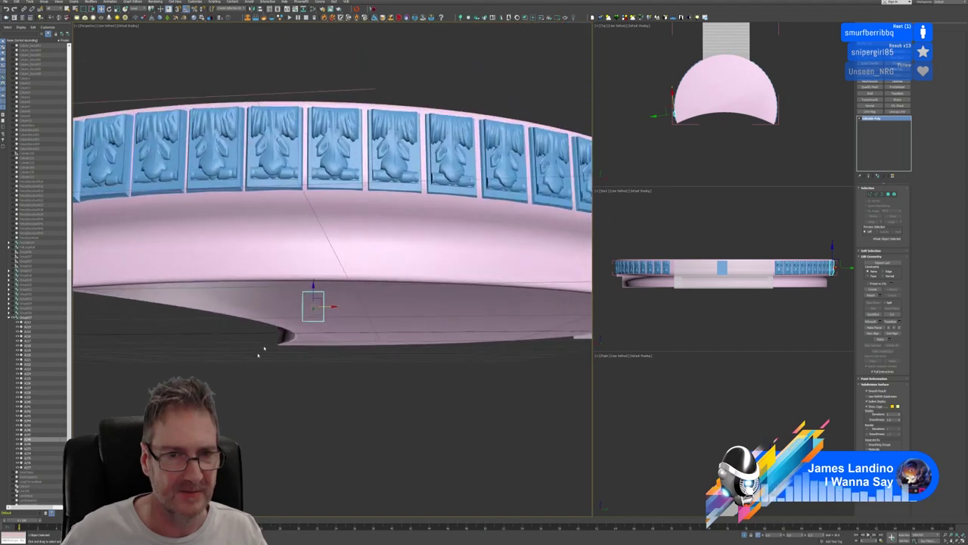
{"action": "middle_click_drag", "start_coordinate": [258, 354], "coordinate": [369, 301], "text": "alt"}
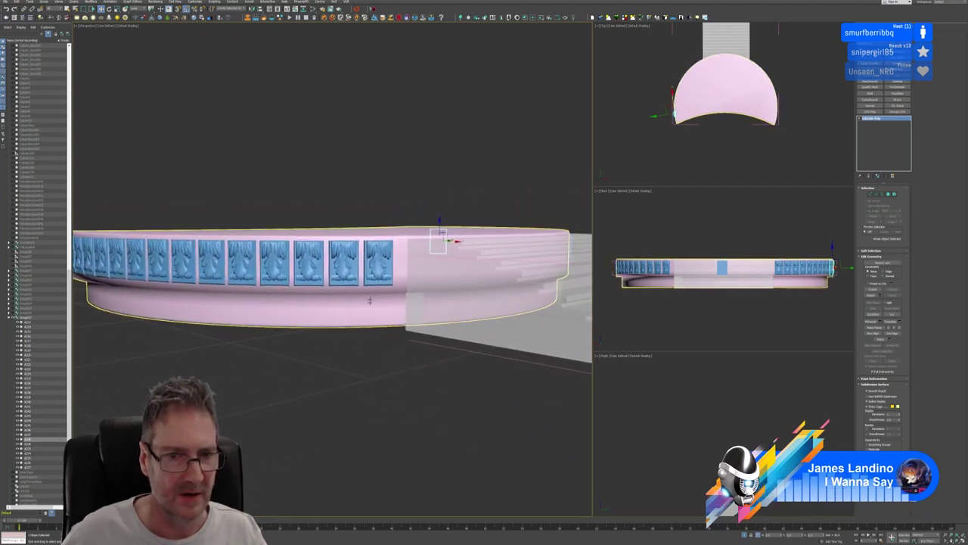
{"action": "left_click", "coordinate": [344, 265]}
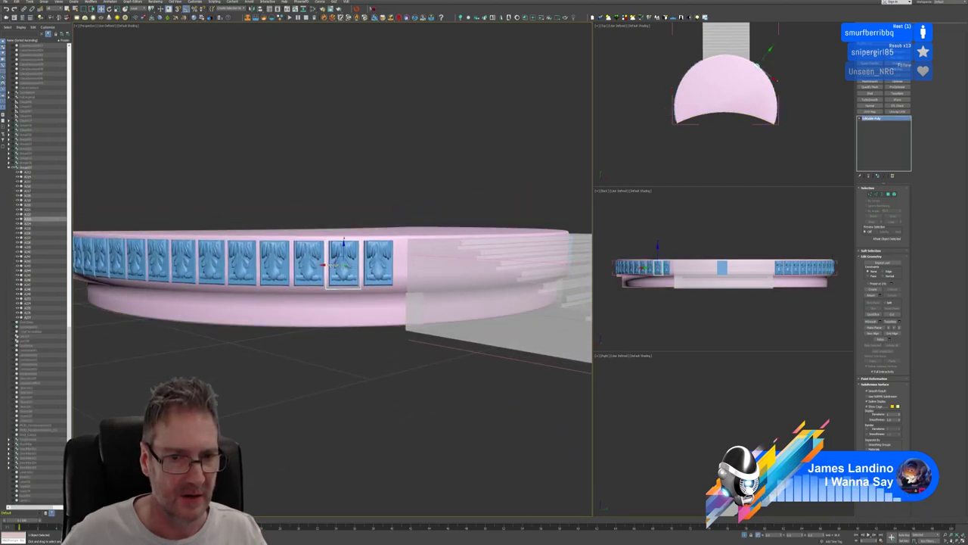
{"action": "left_click", "coordinate": [308, 265]}
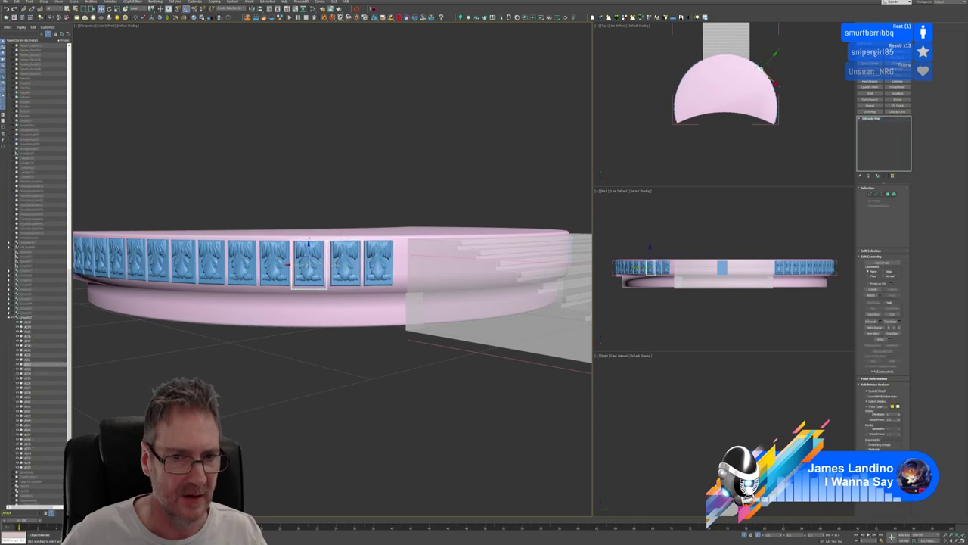
{"action": "left_click_drag", "start_coordinate": [296, 265], "coordinate": [300, 265]}
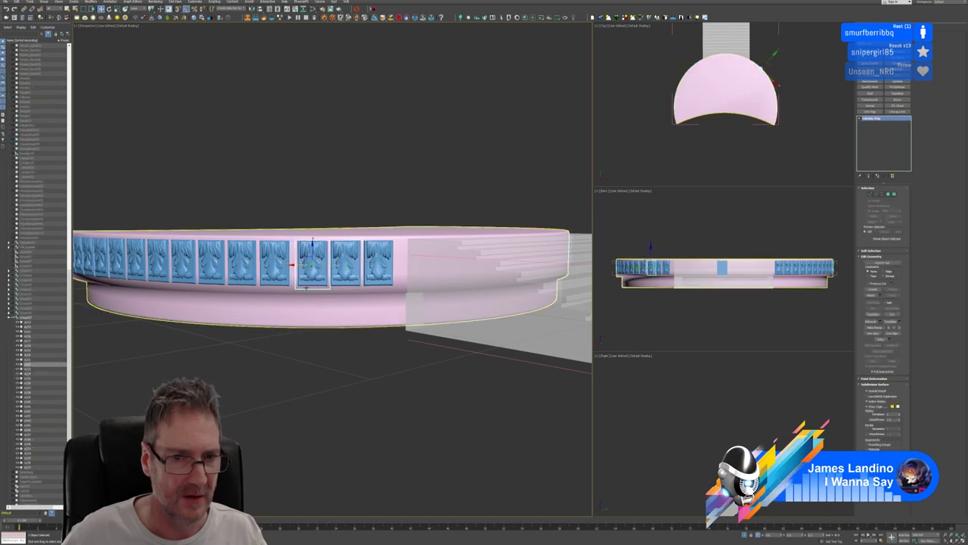
Shift the fourth and fifth panels from the stairs towards the stairs, spacing them like the panels already adjusted
{"action": "middle_click_drag", "start_coordinate": [293, 266], "coordinate": [396, 275]}
{"action": "left_click", "coordinate": [371, 274]}
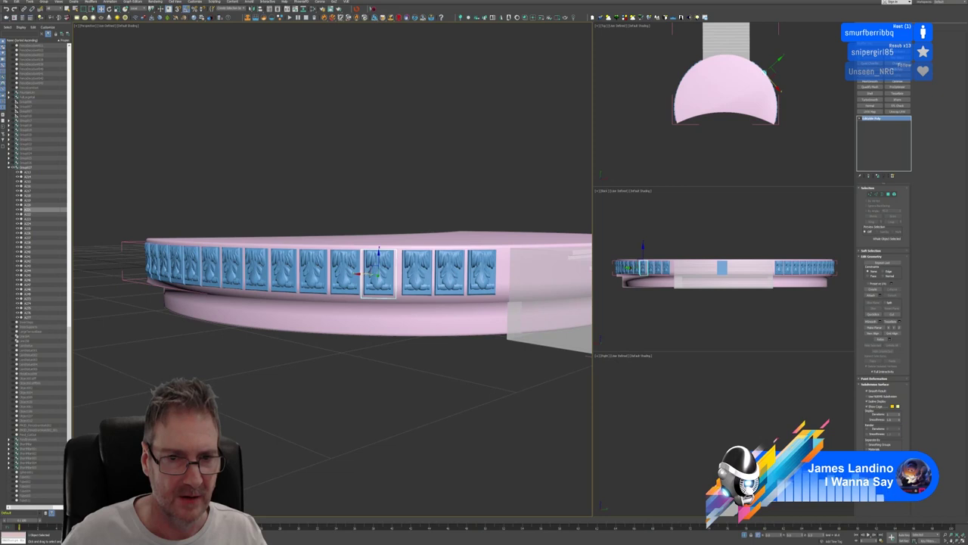
{"action": "left_click_drag", "start_coordinate": [365, 274], "coordinate": [370, 274]}
{"action": "middle_click_drag", "start_coordinate": [368, 328], "coordinate": [390, 328]}
{"action": "left_click", "coordinate": [366, 274]}
{"action": "left_click", "coordinate": [353, 270]}
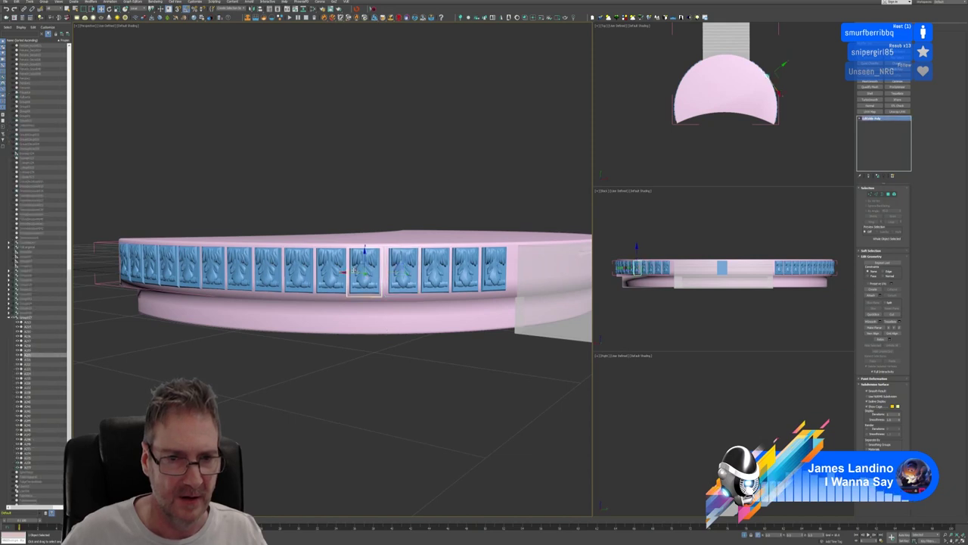
{"action": "left_click_drag", "start_coordinate": [353, 270], "coordinate": [359, 270]}
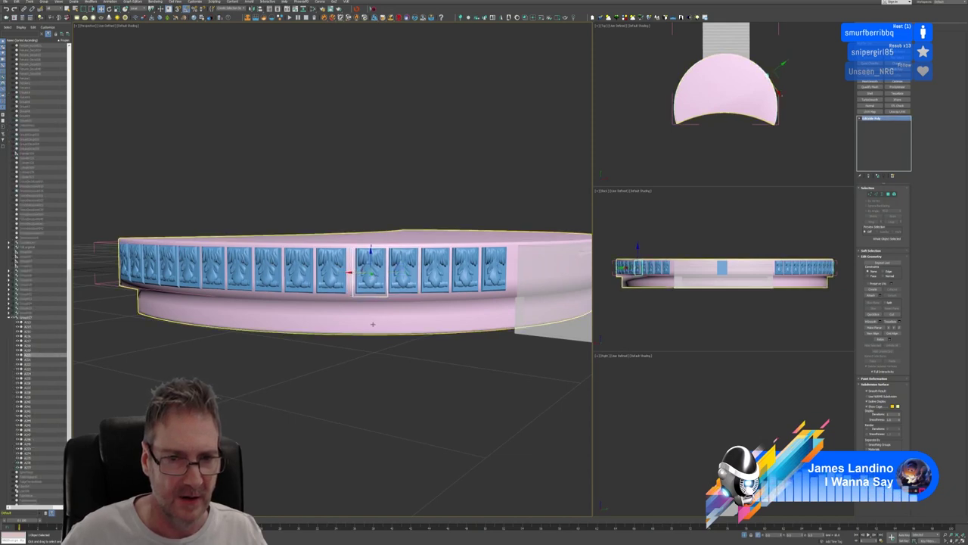
Shift the sixth and seventh panels from the stairs along the curve to close the gaps on their stair side
{"action": "middle_click_drag", "start_coordinate": [372, 323], "coordinate": [404, 328]}
{"action": "left_click", "coordinate": [370, 271]}
{"action": "left_click", "coordinate": [355, 270]}
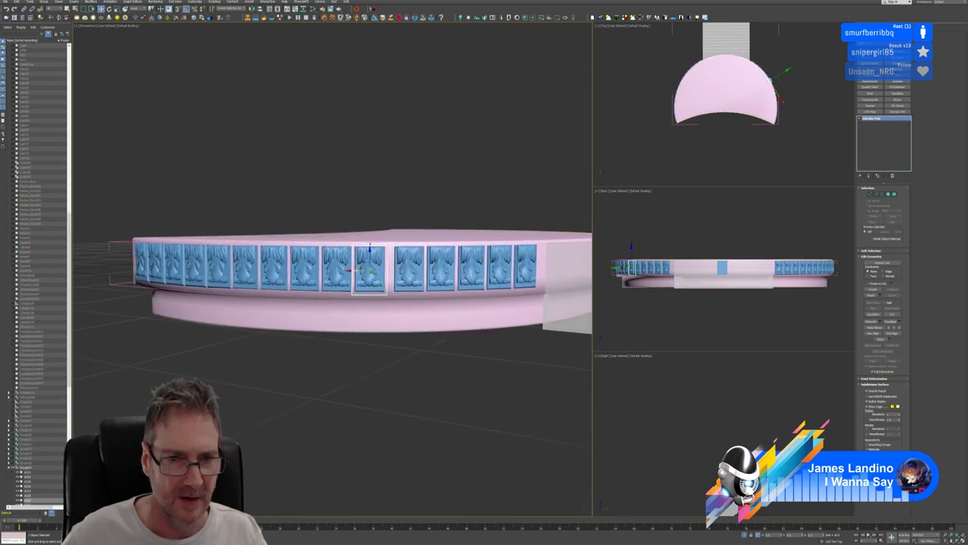
{"action": "left_click_drag", "start_coordinate": [357, 271], "coordinate": [362, 271]}
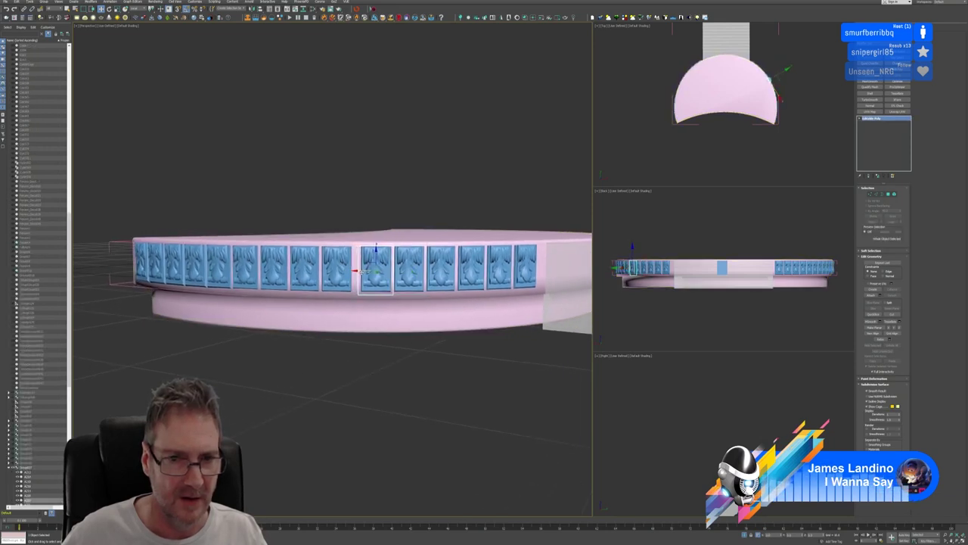
{"action": "left_click", "coordinate": [335, 272]}
{"action": "middle_click_drag", "start_coordinate": [335, 273], "coordinate": [327, 270], "text": "alt"}
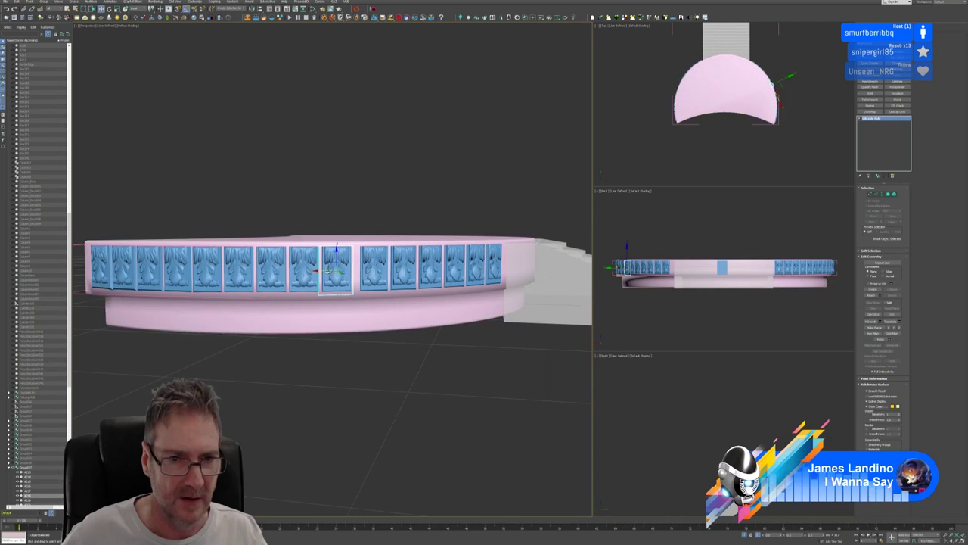
{"action": "left_click_drag", "start_coordinate": [327, 270], "coordinate": [333, 270]}
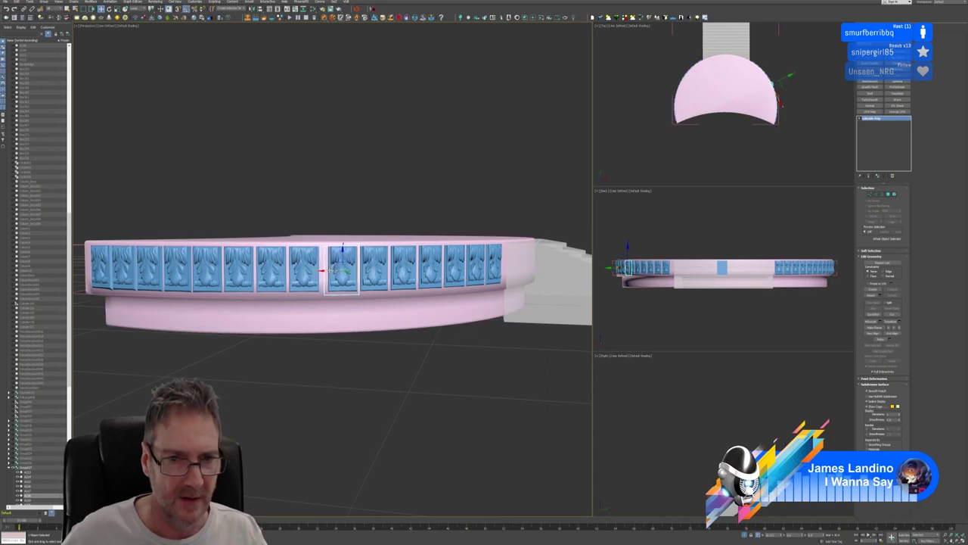
Move the eighth panel from the stairs towards the stairs until its gap matches the neighbouring ones
{"action": "middle_click_drag", "start_coordinate": [374, 322], "coordinate": [389, 325], "text": "alt"}
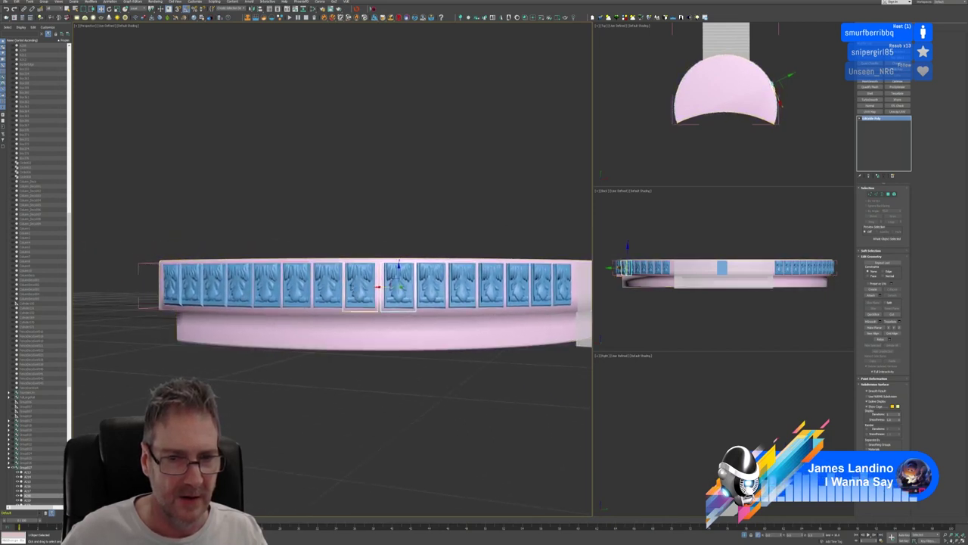
{"action": "left_click", "coordinate": [359, 286]}
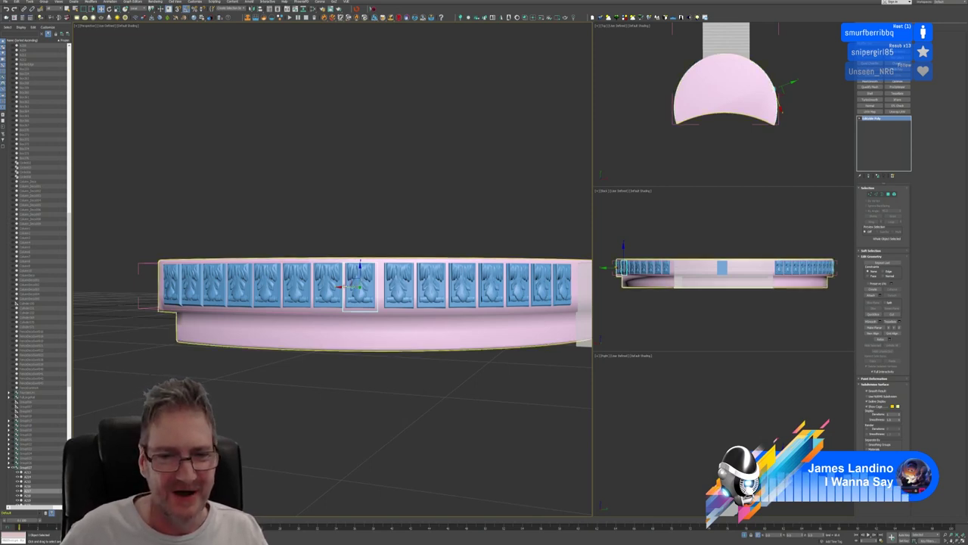
{"action": "left_click_drag", "start_coordinate": [355, 286], "coordinate": [366, 287]}
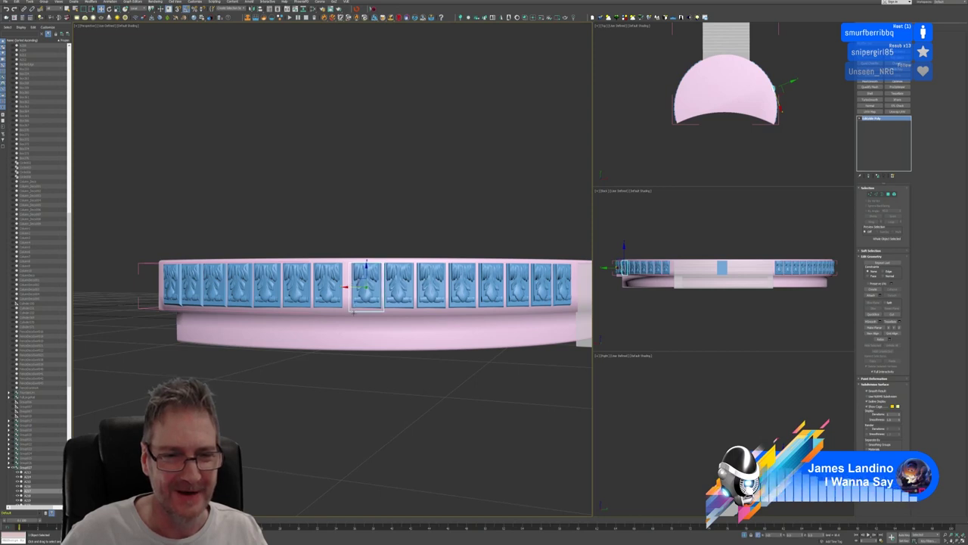
{"action": "middle_click_drag", "start_coordinate": [333, 333], "coordinate": [352, 341], "text": "alt"}
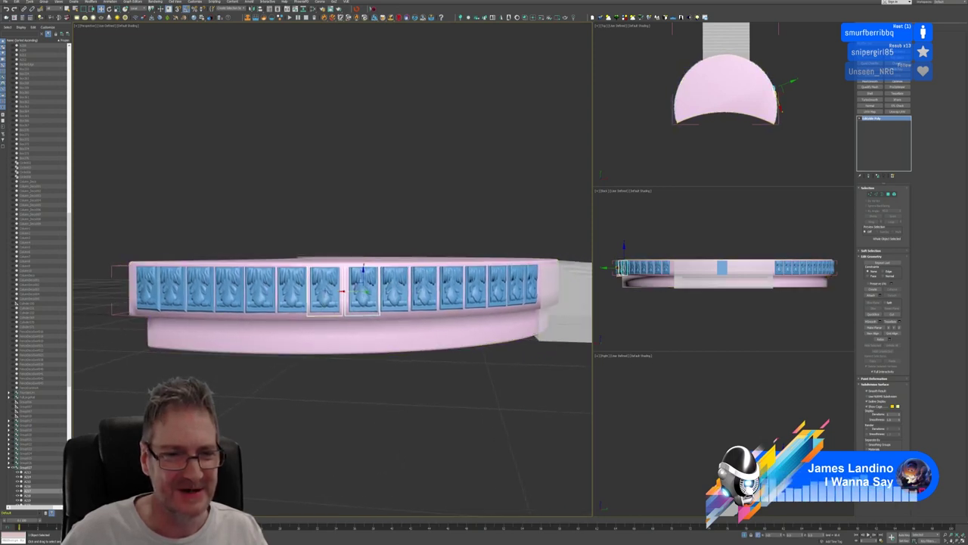
Shift the ninth and tenth panels from the stairs towards the stairs, matching their gaps to the panels already adjusted
{"action": "left_click", "coordinate": [326, 291]}
{"action": "left_click_drag", "start_coordinate": [313, 291], "coordinate": [319, 290]}
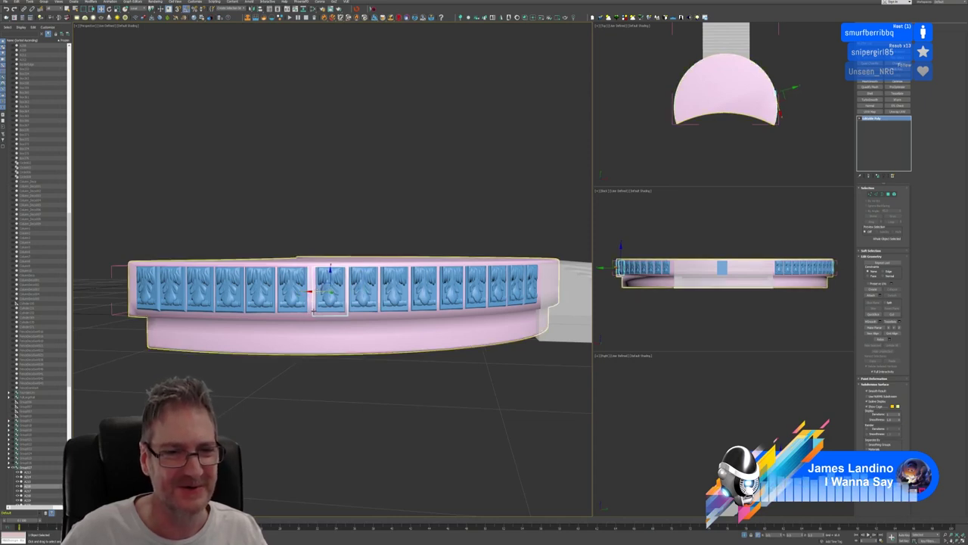
{"action": "middle_click_drag", "start_coordinate": [319, 290], "coordinate": [317, 328], "text": "alt"}
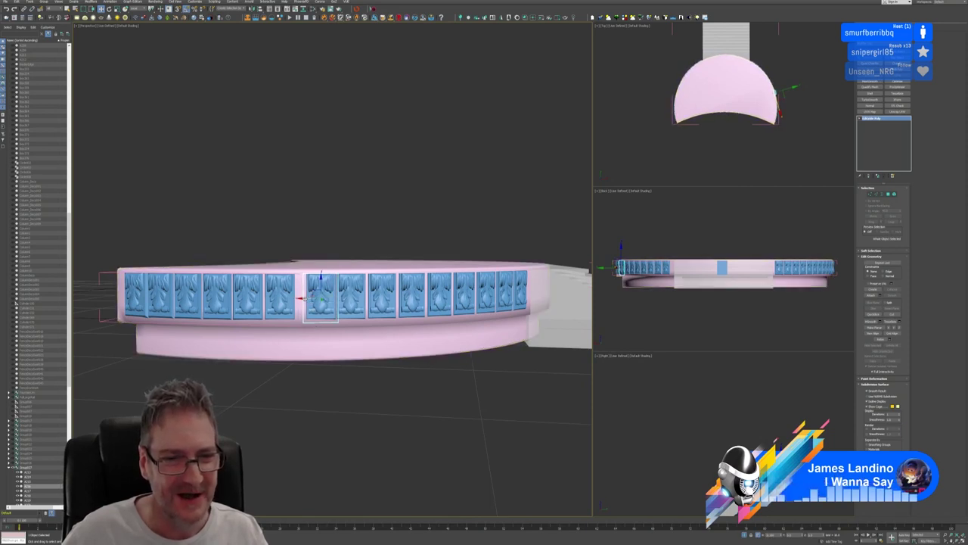
{"action": "left_click_drag", "start_coordinate": [305, 299], "coordinate": [303, 299]}
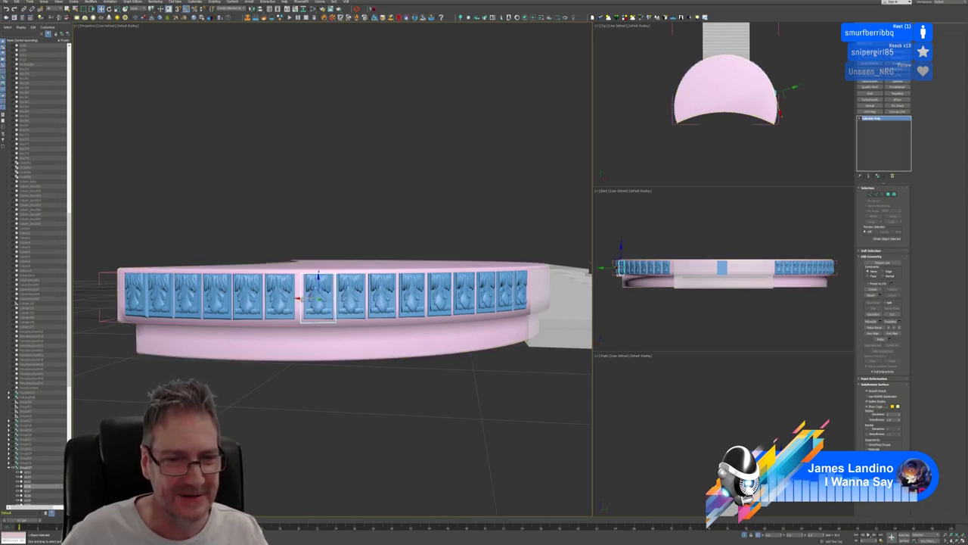
{"action": "middle_click_drag", "start_coordinate": [302, 300], "coordinate": [329, 304]}
{"action": "left_click", "coordinate": [307, 305]}
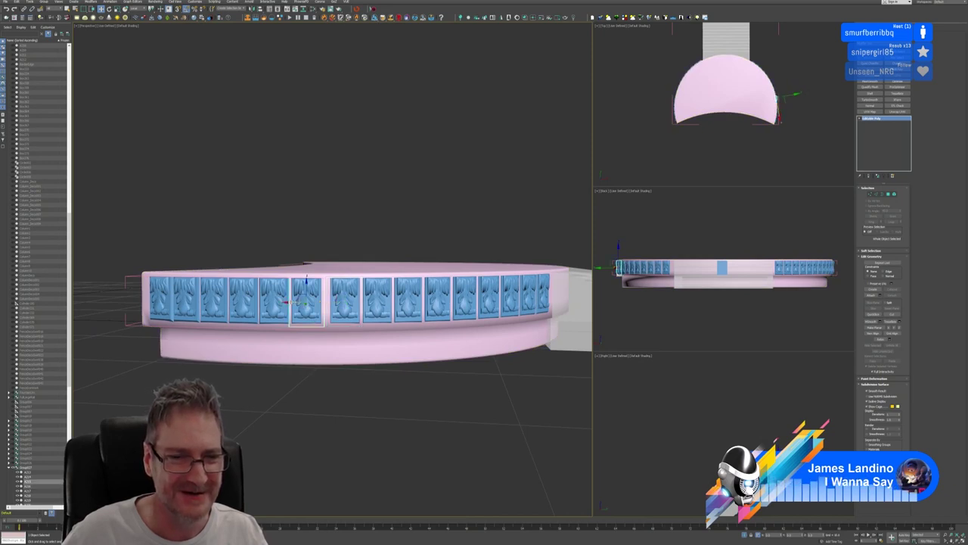
{"action": "left_click_drag", "start_coordinate": [292, 304], "coordinate": [298, 303]}
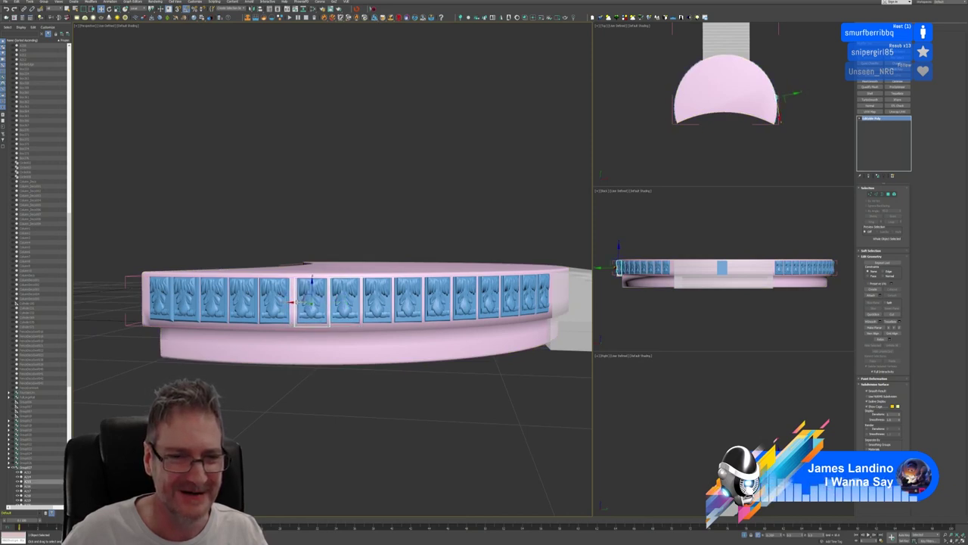
Shift the eleventh panel from the stairs slightly towards them and the twelfth slightly away to even out their gaps
{"action": "mouse_move", "coordinate": [335, 341]}
{"action": "middle_mouse_down", "text": "alt"}
{"action": "mouse_move", "coordinate": [354, 349]}
{"action": "mouse_move", "coordinate": [321, 342]}
{"action": "middle_mouse_up", "text": "alt"}
{"action": "left_click", "coordinate": [299, 306]}
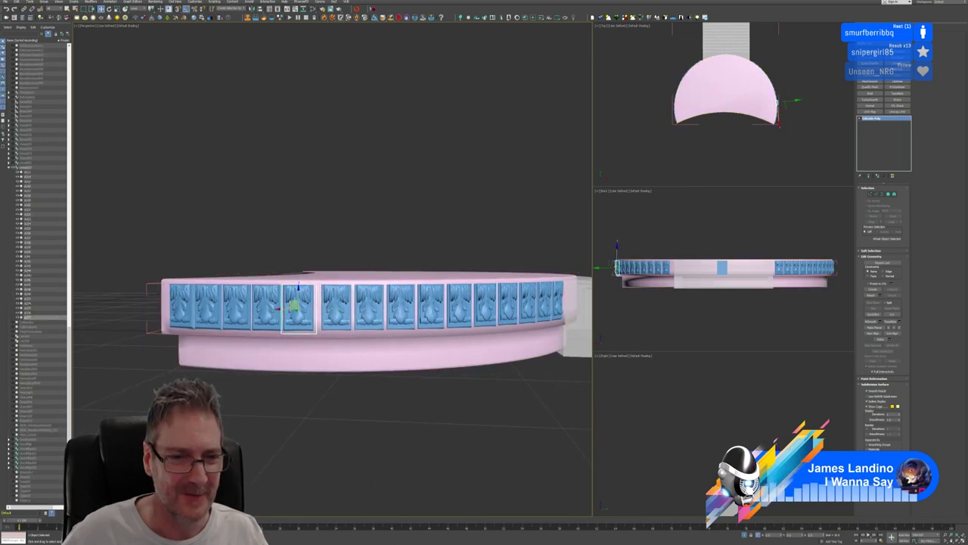
{"action": "left_click_drag", "start_coordinate": [286, 309], "coordinate": [287, 309]}
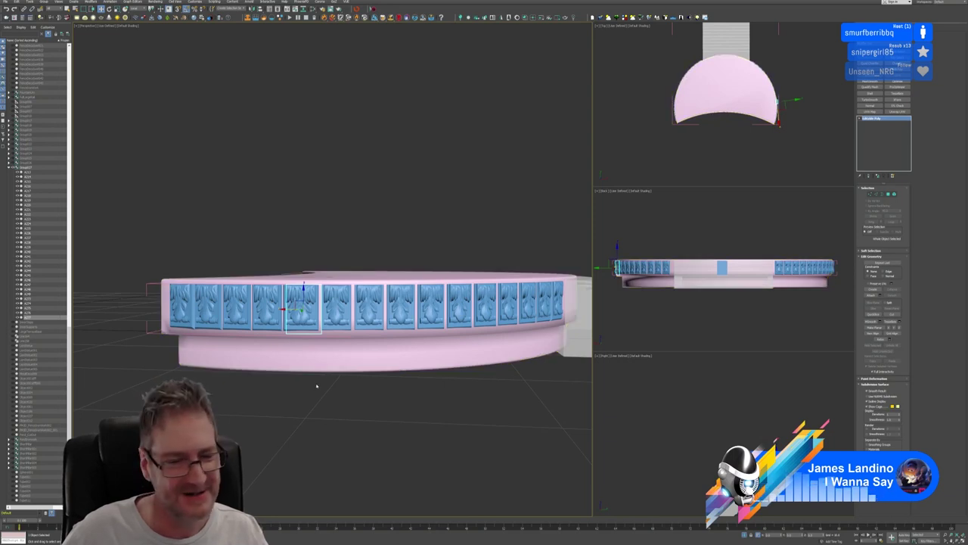
{"action": "middle_click_drag", "start_coordinate": [318, 385], "coordinate": [337, 391], "text": "alt"}
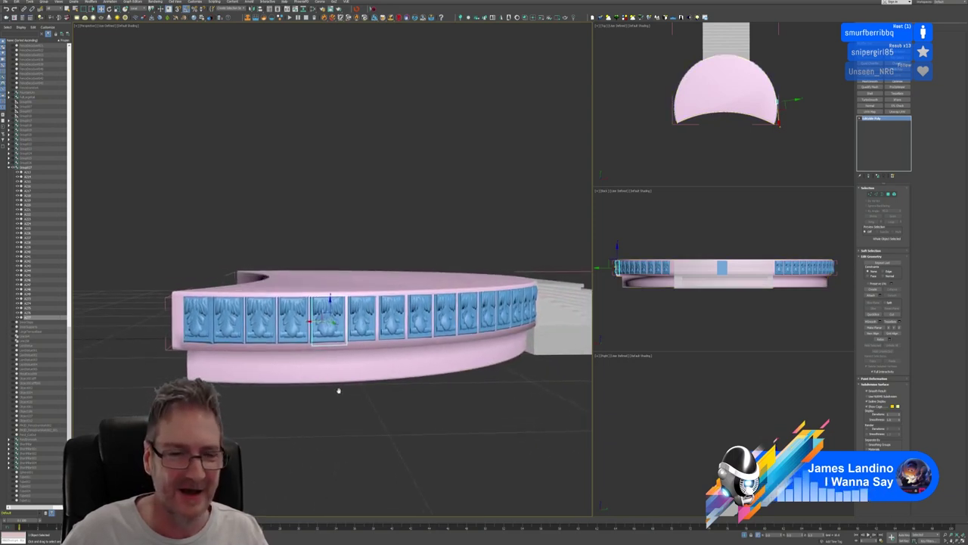
{"action": "left_click", "coordinate": [320, 375]}
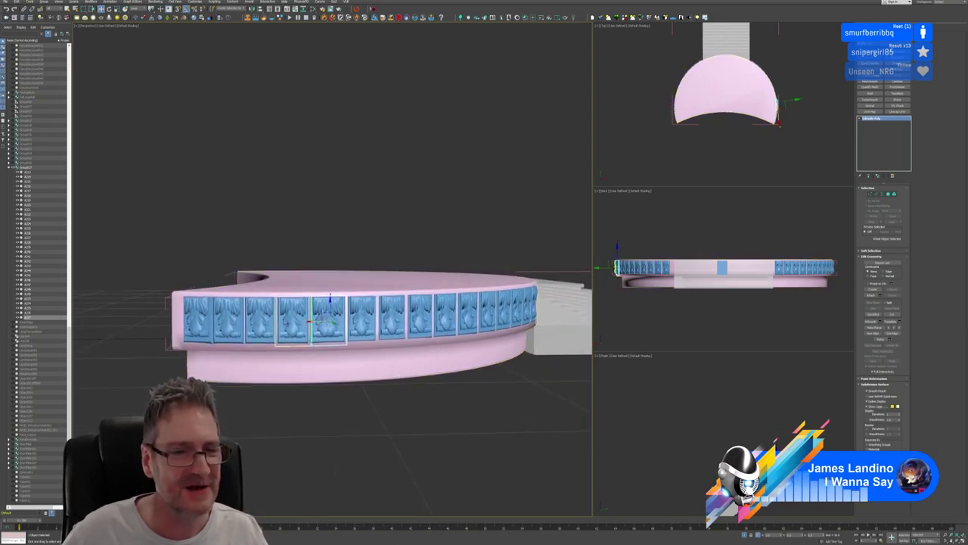
{"action": "left_click", "coordinate": [284, 321]}
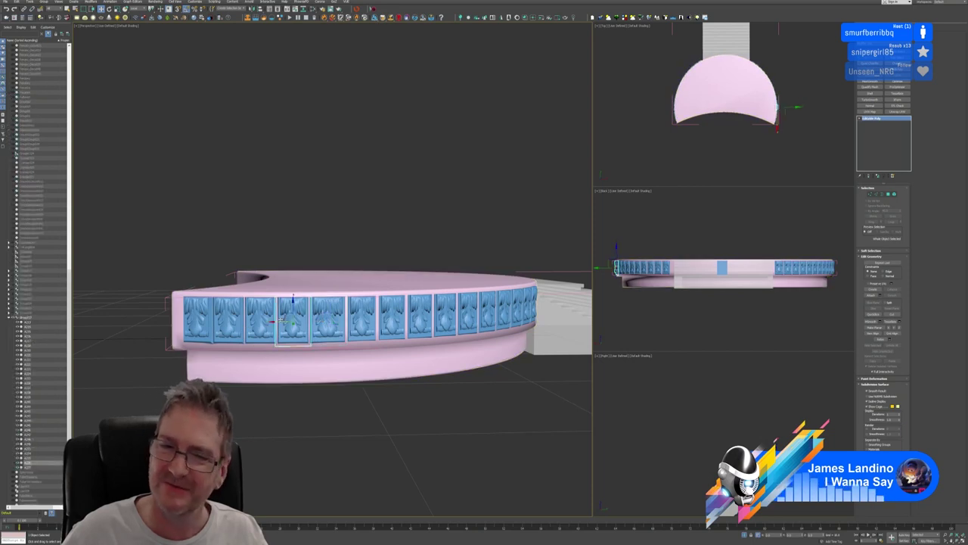
{"action": "left_click_drag", "start_coordinate": [272, 322], "coordinate": [271, 321]}
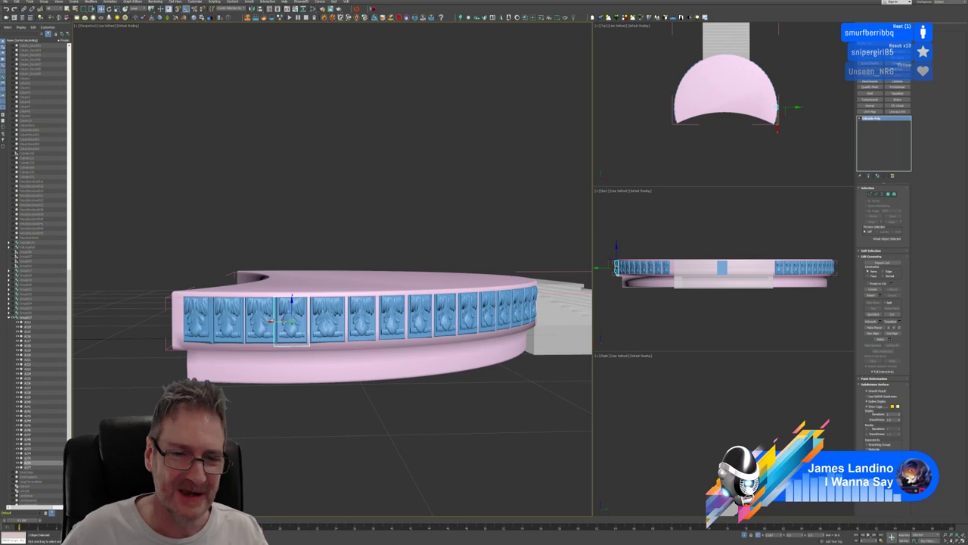
Shift the thirteenth and fourteenth panels from the stairs towards the terrace's far end, spacing them like their neighbours
{"action": "middle_click_drag", "start_coordinate": [303, 371], "coordinate": [391, 370]}
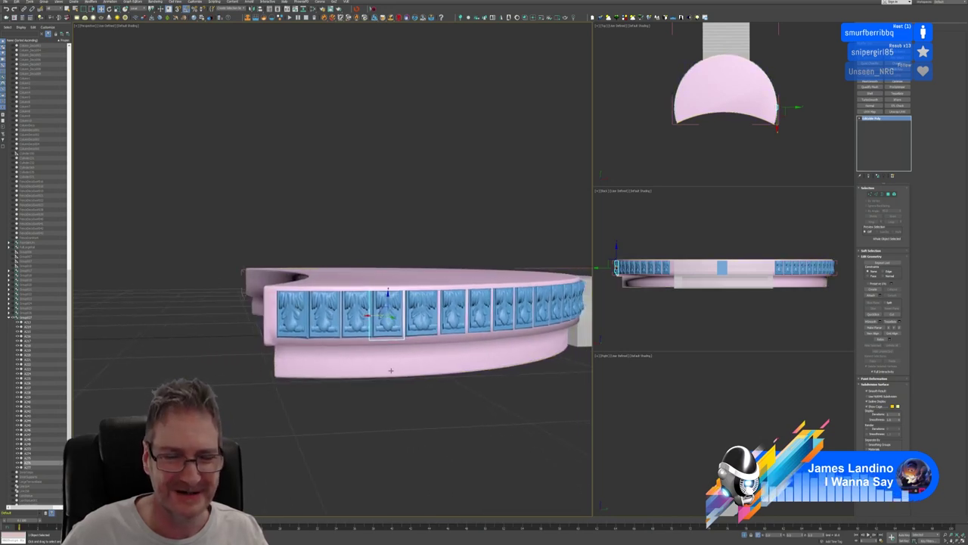
{"action": "left_click", "coordinate": [357, 321], "text": "ctrl"}
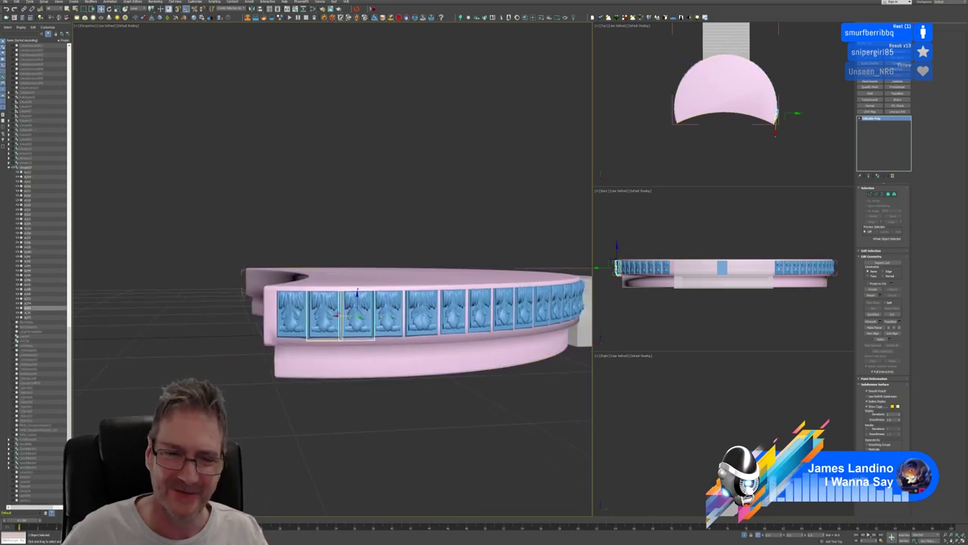
{"action": "left_click", "coordinate": [342, 316]}
{"action": "left_click_drag", "start_coordinate": [342, 316], "coordinate": [339, 317]}
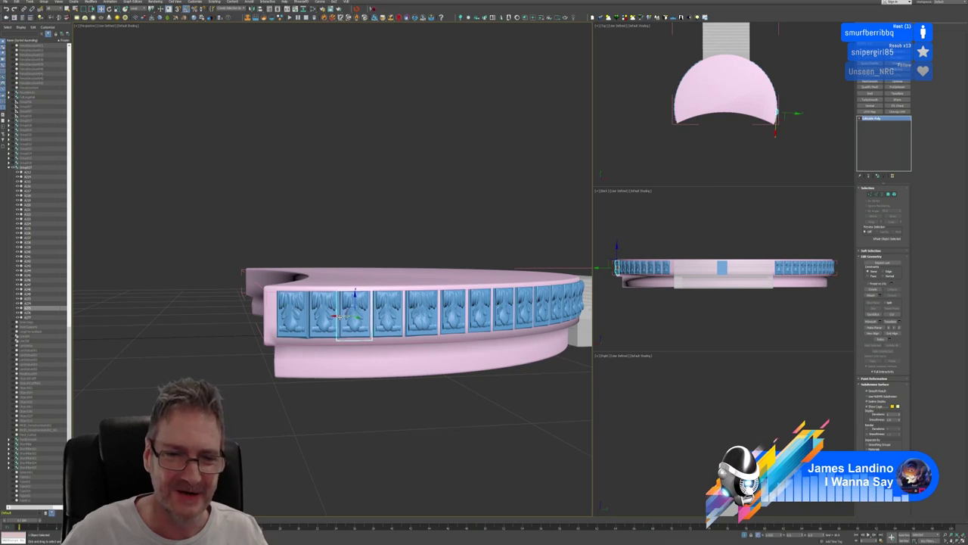
{"action": "left_click", "coordinate": [339, 317]}
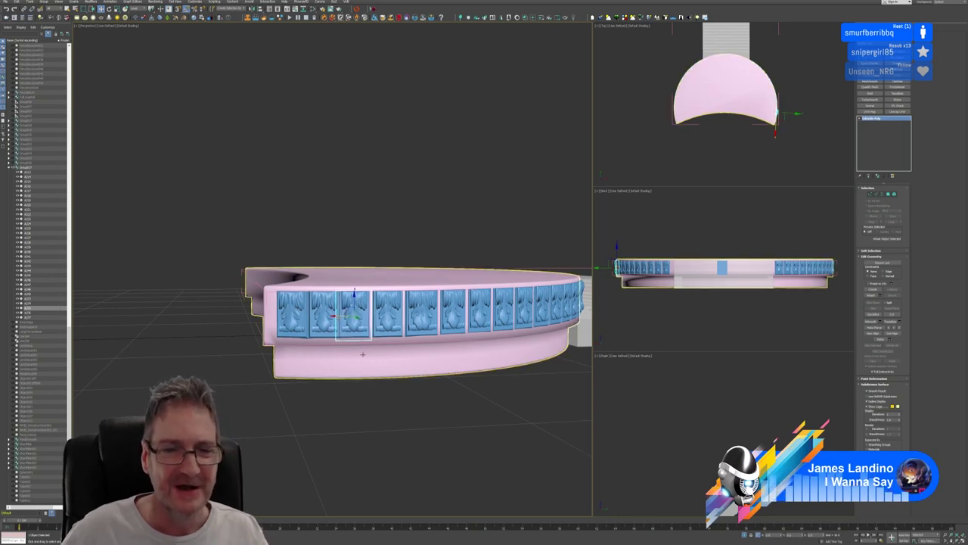
{"action": "middle_click_drag", "start_coordinate": [362, 357], "coordinate": [373, 368]}
{"action": "left_click", "coordinate": [334, 326]}
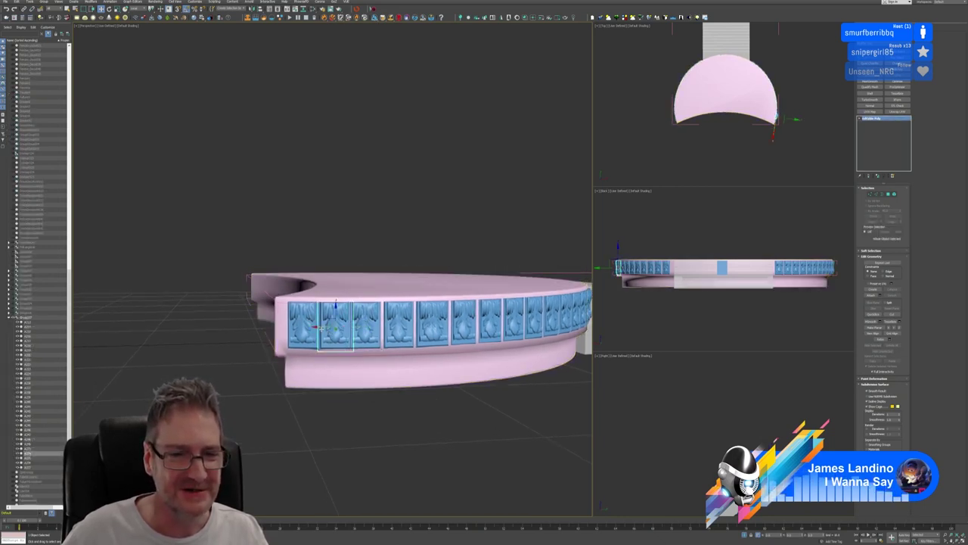
{"action": "left_click_drag", "start_coordinate": [319, 327], "coordinate": [314, 327]}
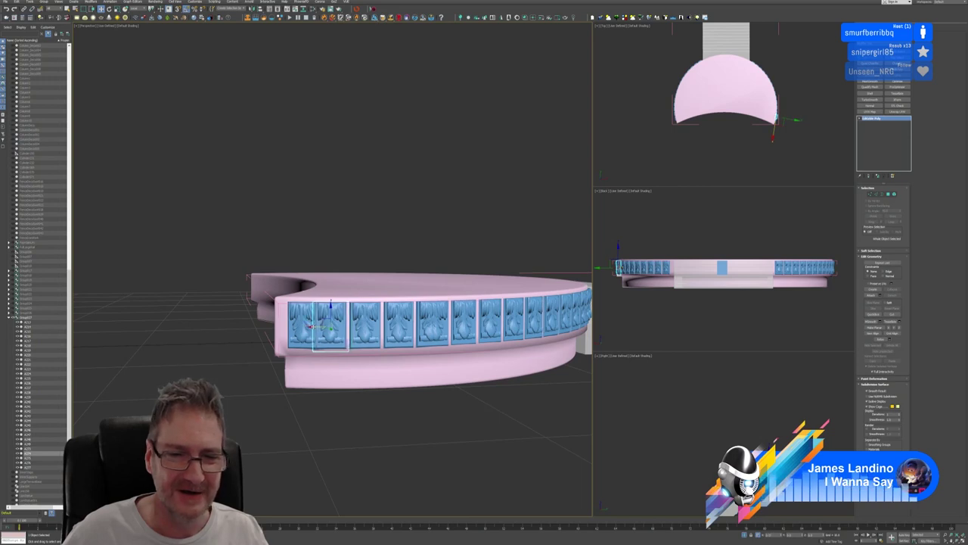
Move the last panel outwards to the terrace's end corner to open an even gap, and clear the selection
{"action": "middle_click_drag", "start_coordinate": [331, 358], "coordinate": [384, 363], "text": "alt"}
{"action": "left_click", "coordinate": [364, 338]}
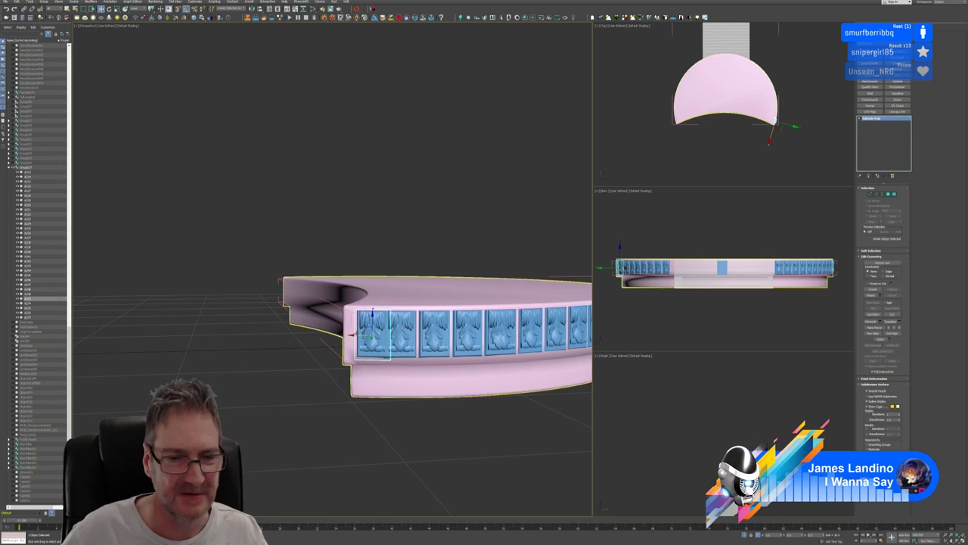
{"action": "left_click_drag", "start_coordinate": [358, 336], "coordinate": [350, 335]}
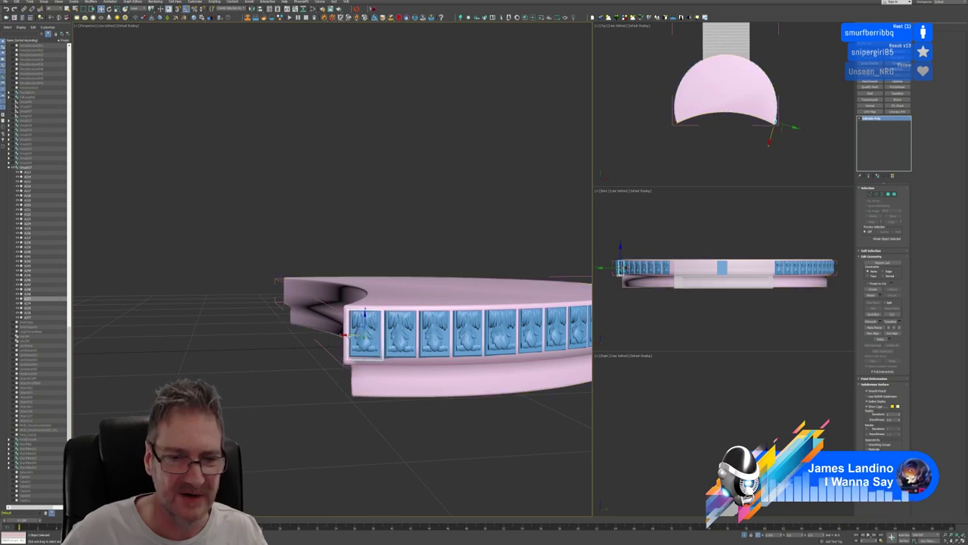
{"action": "middle_click_drag", "start_coordinate": [360, 337], "coordinate": [393, 391], "text": "alt"}
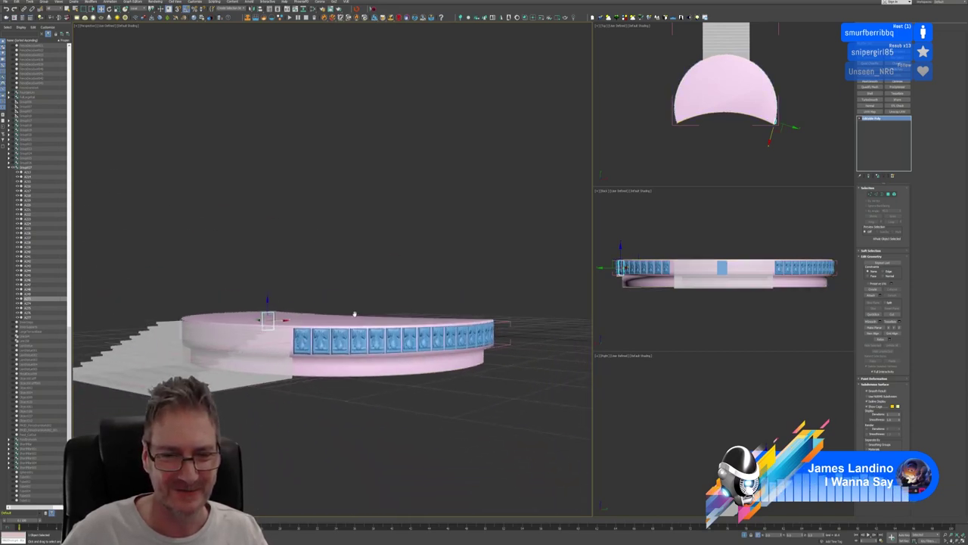
{"action": "left_click", "coordinate": [244, 402]}
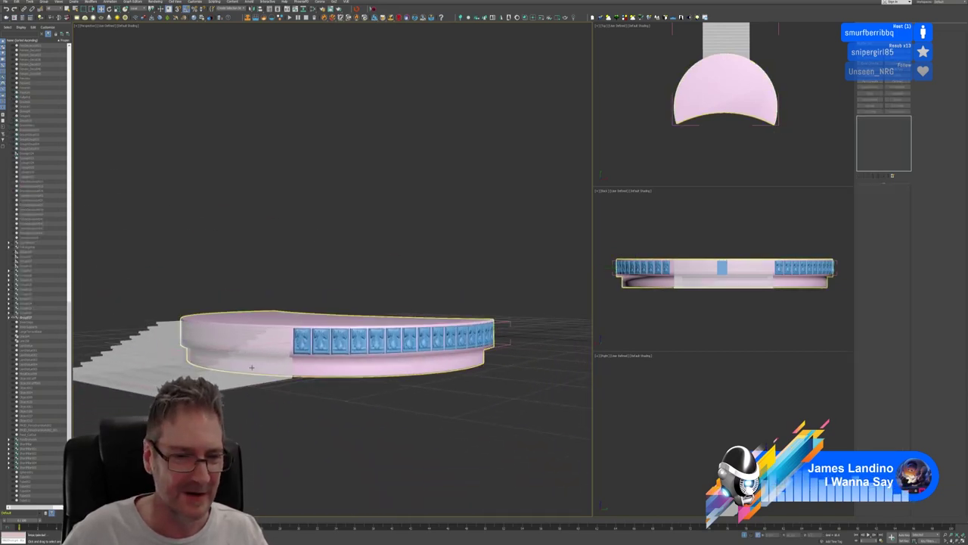
{"action": "right_click", "coordinate": [252, 367]}
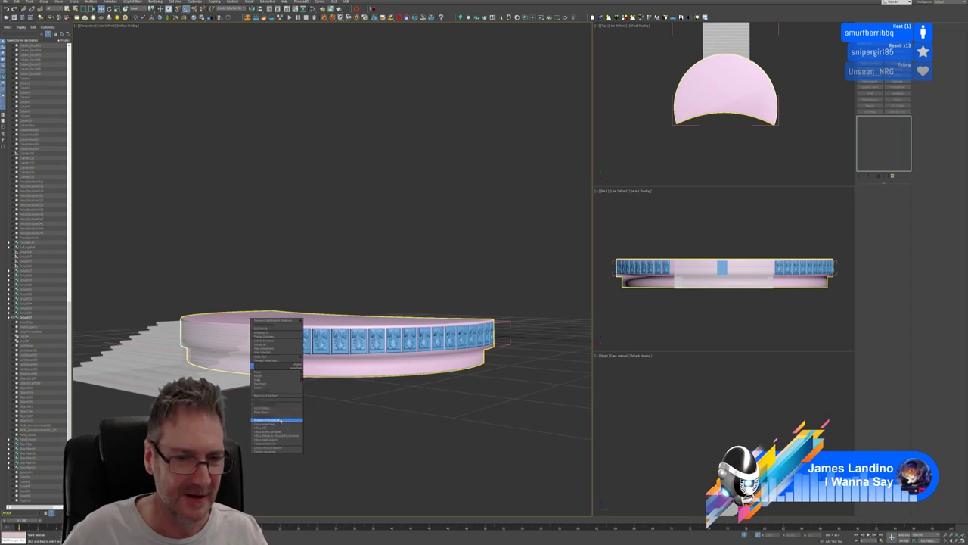
{"action": "left_click", "coordinate": [255, 340]}
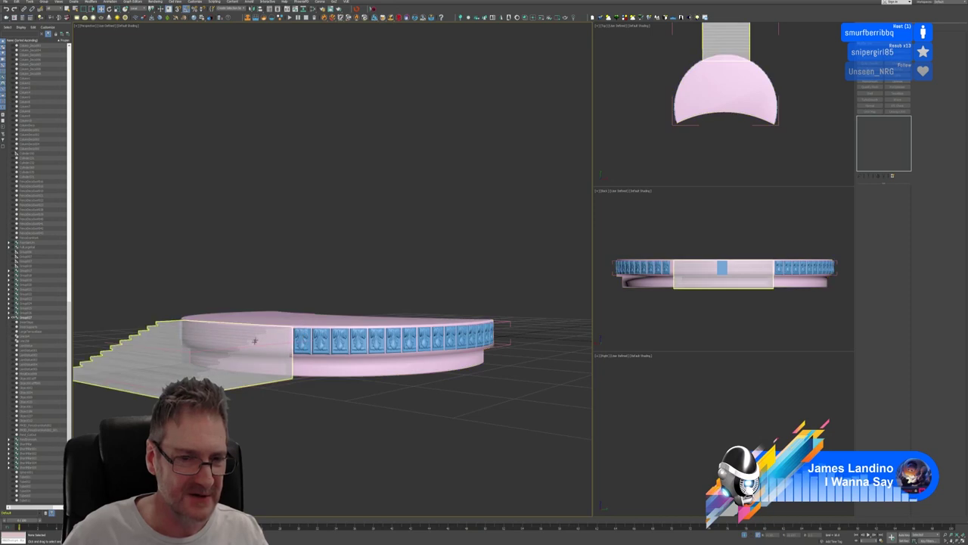
{"action": "right_click", "coordinate": [250, 360]}
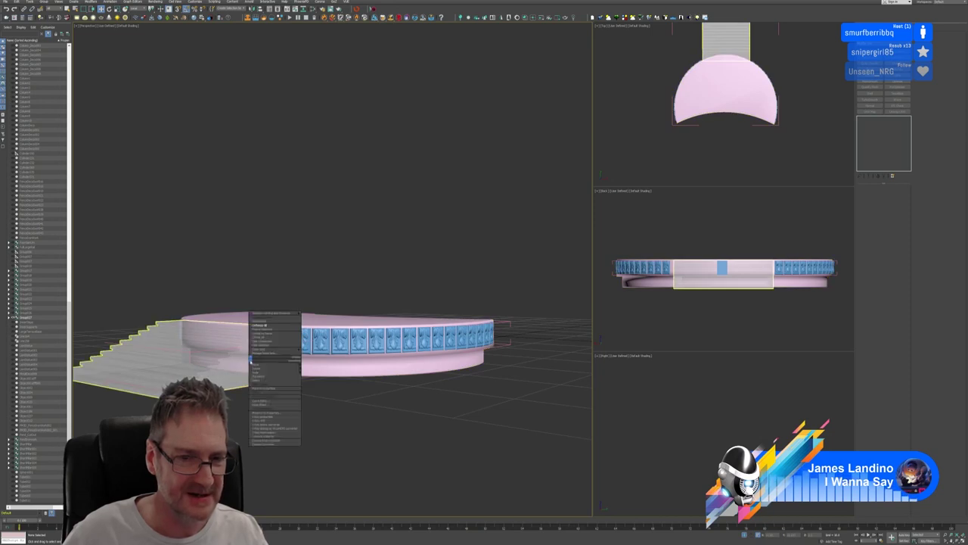
{"action": "left_click", "coordinate": [280, 396]}
{"action": "left_click", "coordinate": [270, 352]}
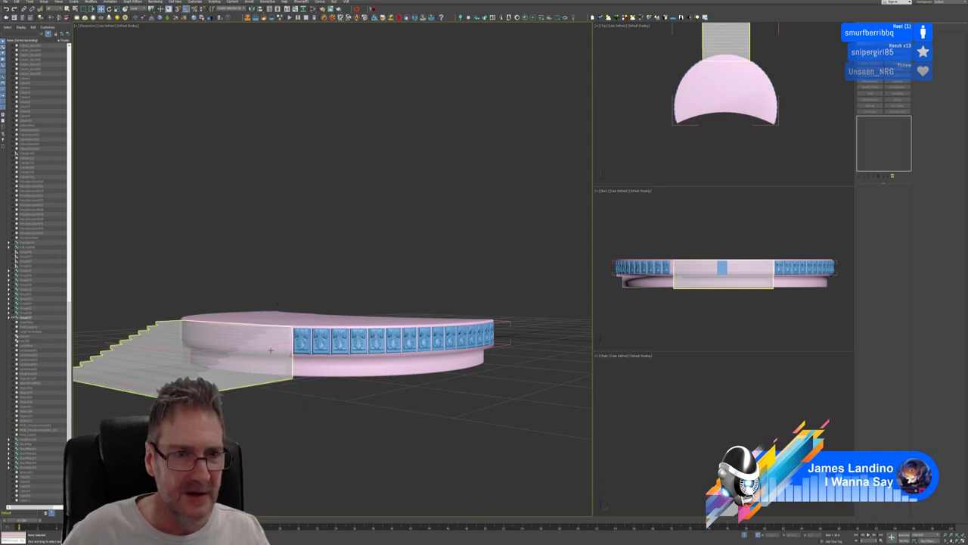
{"action": "middle_click_drag", "start_coordinate": [270, 351], "coordinate": [323, 350]}
{"action": "right_click", "coordinate": [323, 350]}
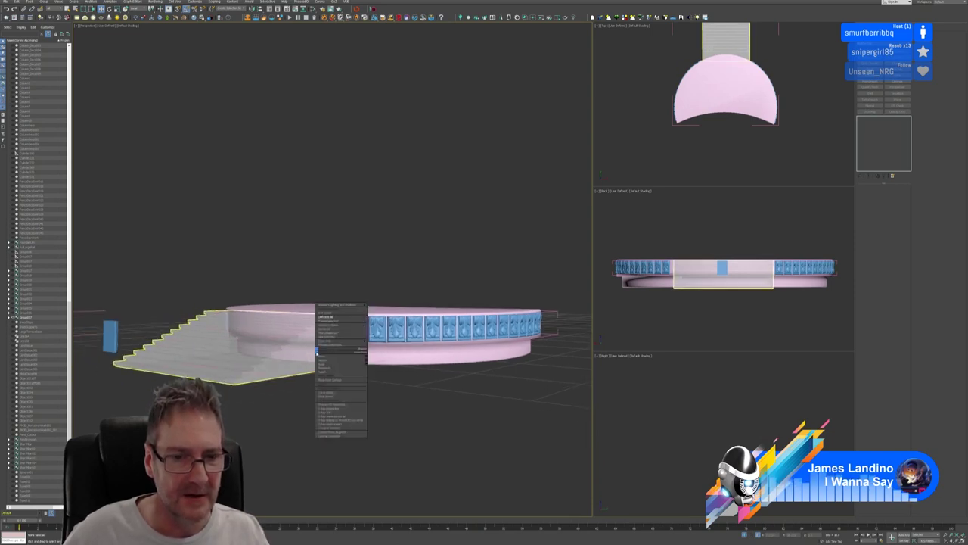
{"action": "left_click", "coordinate": [342, 389]}
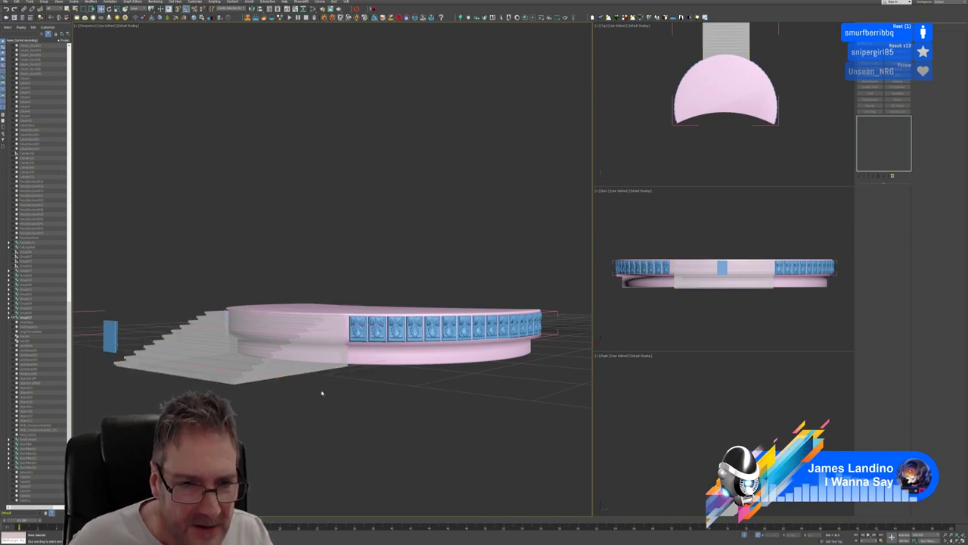
Turn off the see-through display of the stairs in their object properties
{"action": "left_click", "coordinate": [314, 367]}
{"action": "right_click", "coordinate": [305, 361]}
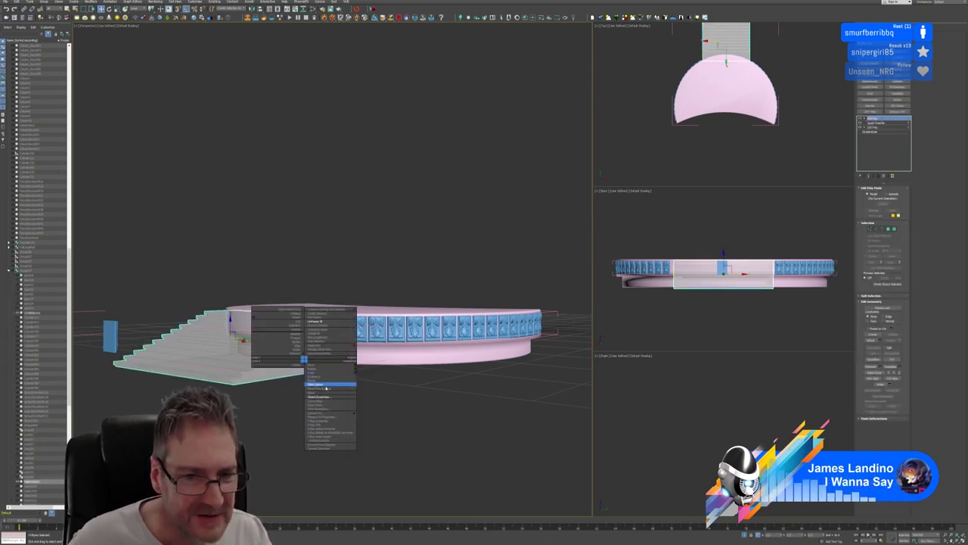
{"action": "left_click", "coordinate": [317, 394]}
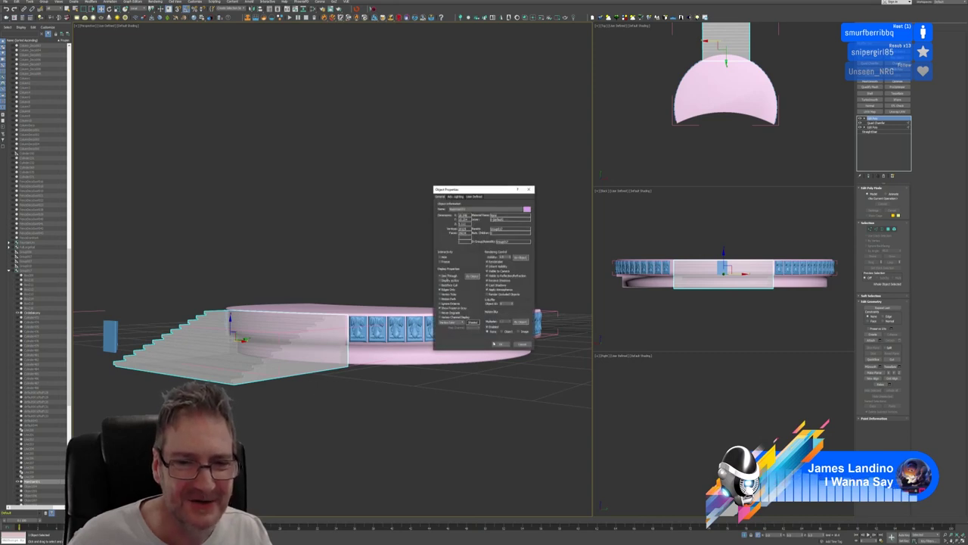
{"action": "left_click", "coordinate": [501, 344]}
{"action": "middle_click_drag", "start_coordinate": [386, 405], "coordinate": [377, 415]}
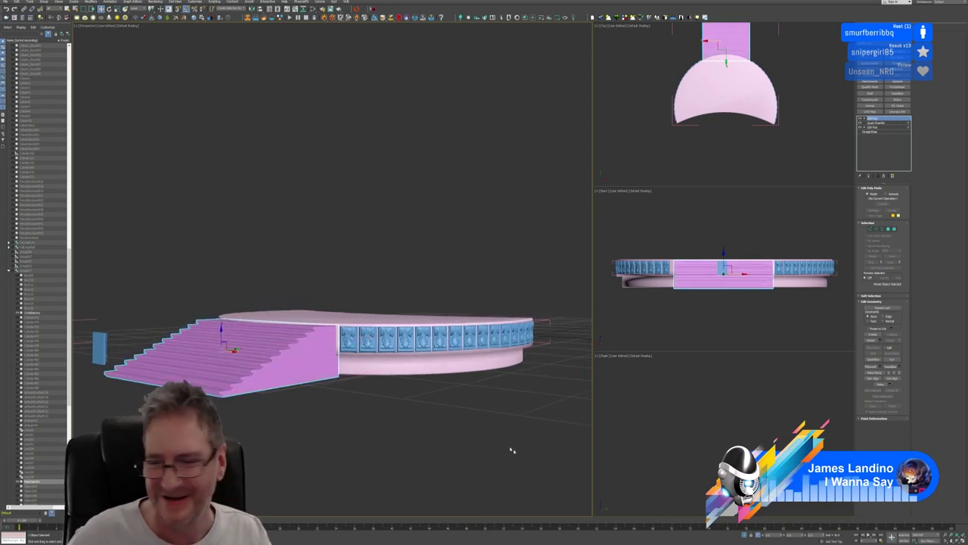
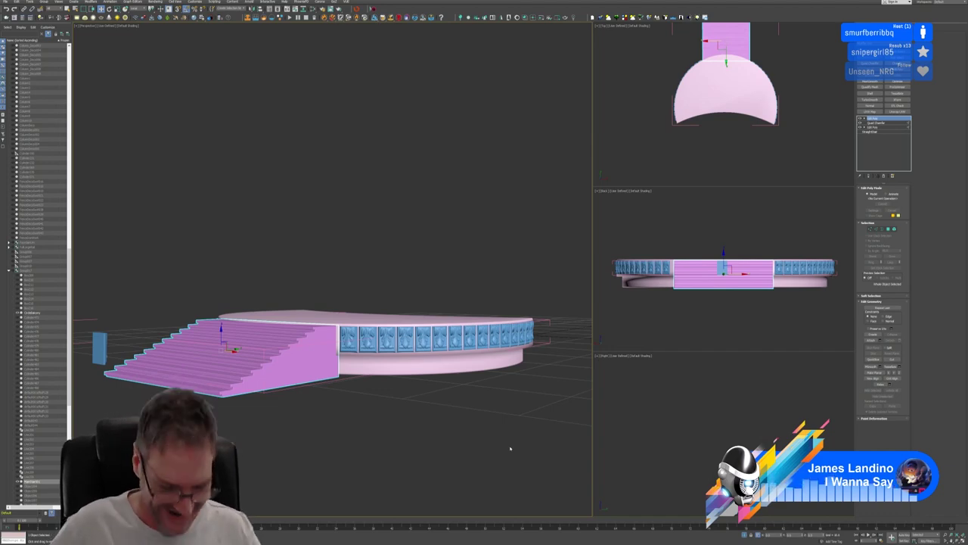
Bring back the full scene and copy the trim strip beneath the panels on one side down to the terrace base's lower edge
{"action": "left_click", "coordinate": [746, 535]}
{"action": "middle_click_drag", "start_coordinate": [413, 439], "coordinate": [343, 401], "text": "alt"}
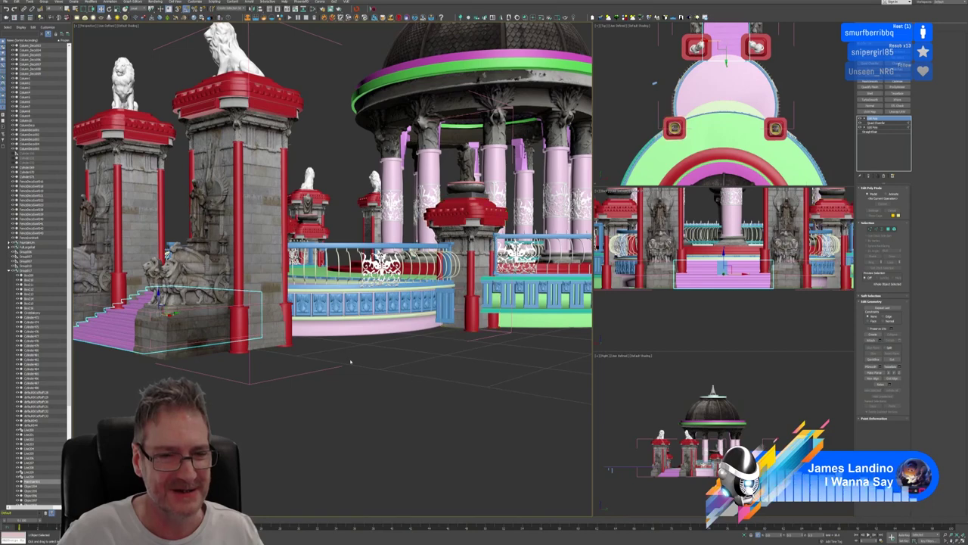
{"action": "left_click", "coordinate": [371, 320]}
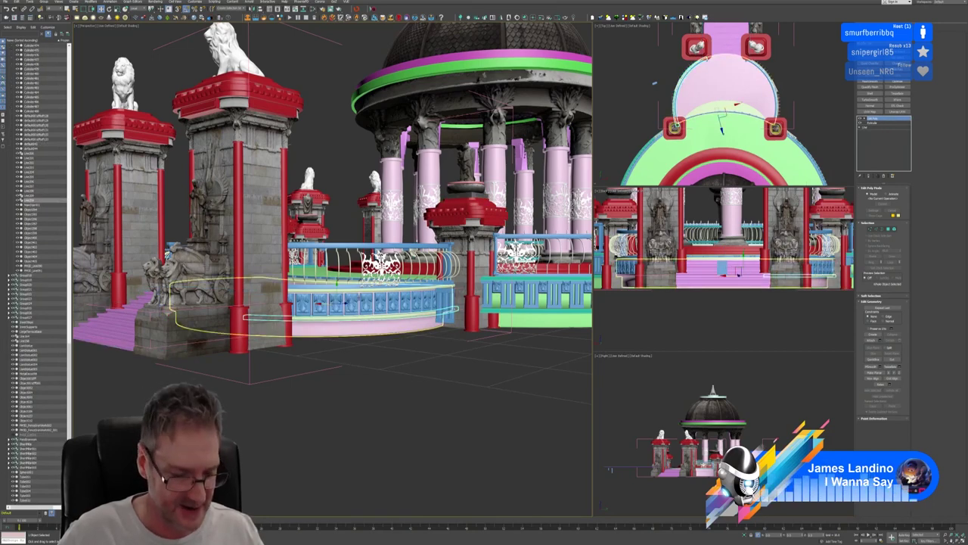
{"action": "left_click", "coordinate": [359, 292], "text": "ctrl"}
{"action": "left_click", "coordinate": [338, 289], "text": "alt"}
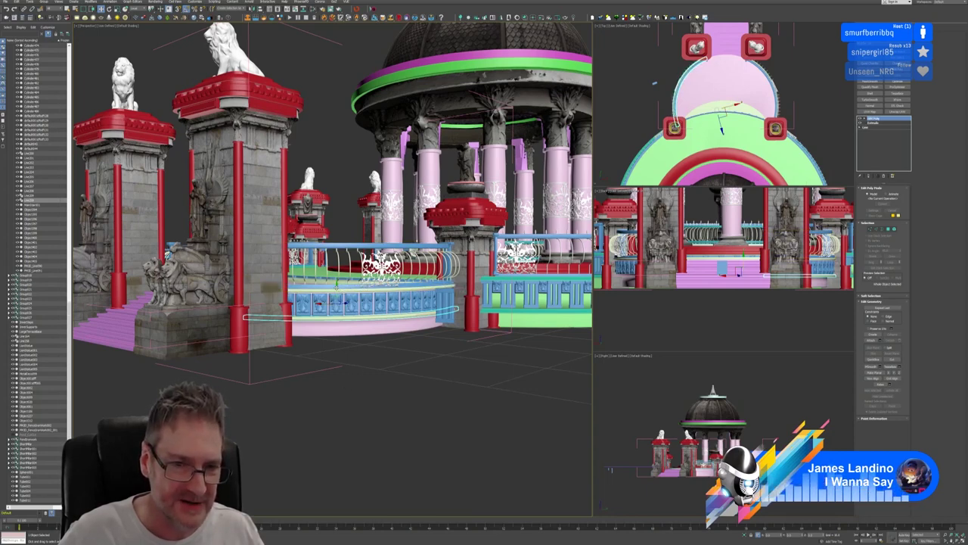
{"action": "left_click_drag", "start_coordinate": [339, 297], "coordinate": [342, 317], "text": "shift"}
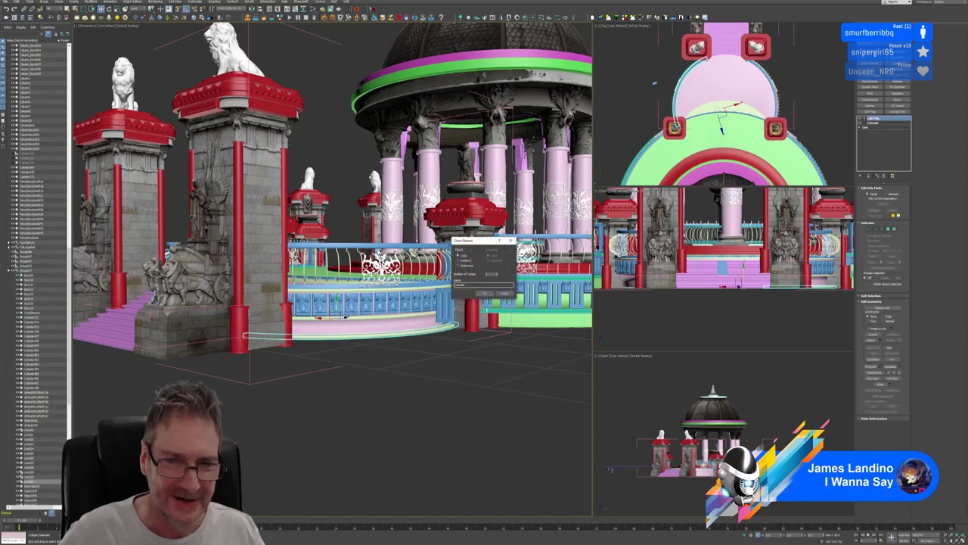
{"action": "left_click", "coordinate": [485, 293]}
Nudge the copied lower trim strip slightly inwards against the terrace's curved base
{"action": "middle_click_drag", "start_coordinate": [429, 325], "coordinate": [402, 361], "text": "alt"}
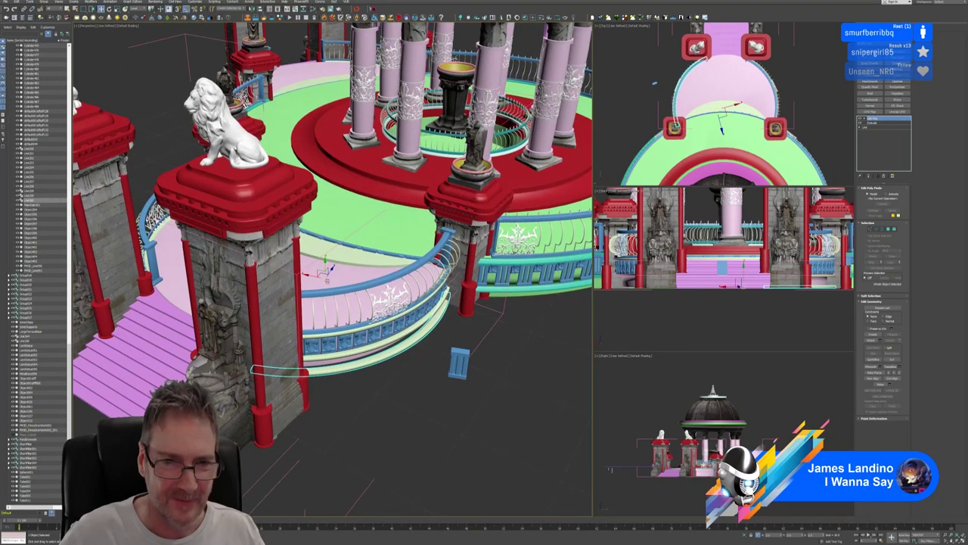
{"action": "left_click_drag", "start_coordinate": [317, 276], "coordinate": [310, 276]}
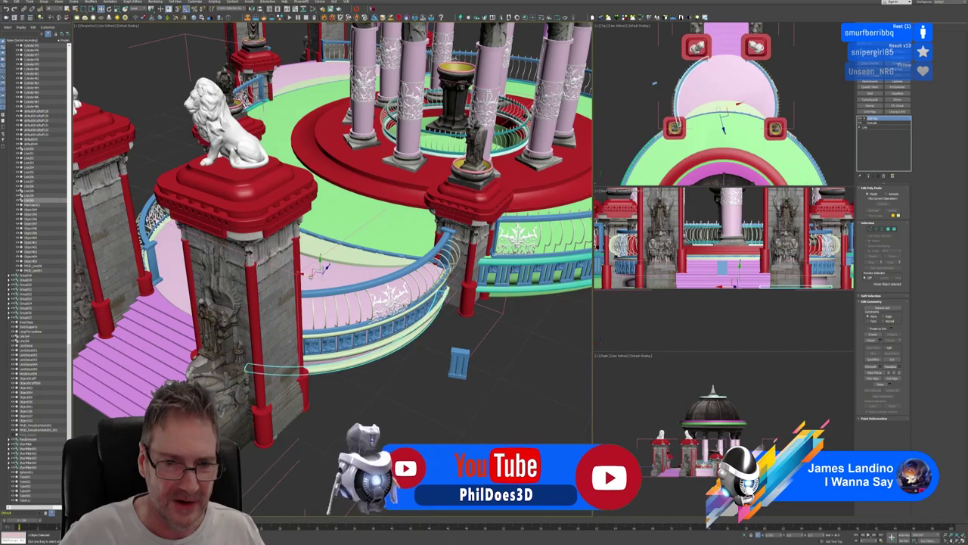
{"action": "middle_click_drag", "start_coordinate": [317, 267], "coordinate": [409, 367], "text": "alt"}
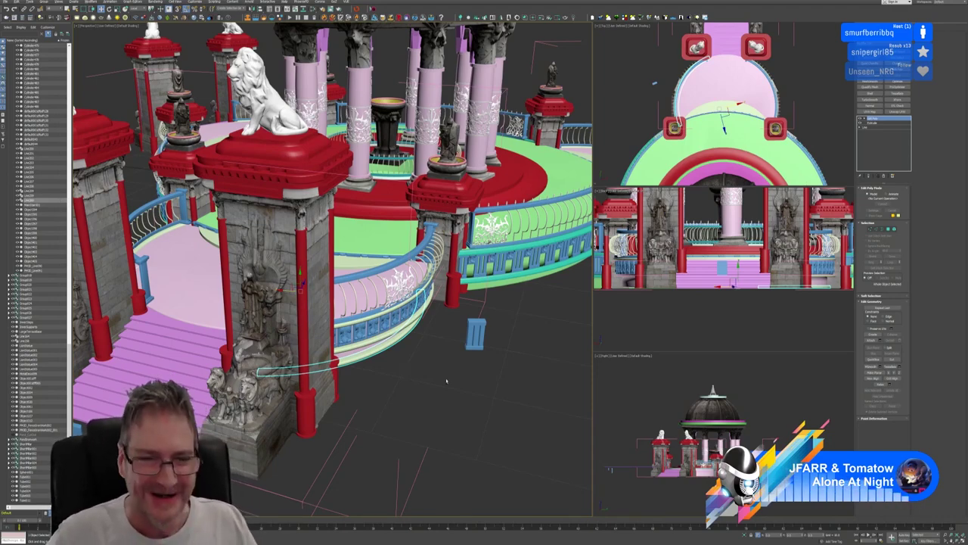
{"action": "middle_click_drag", "start_coordinate": [430, 383], "coordinate": [474, 391], "text": "alt"}
{"action": "scroll", "coordinate": [432, 377], "scroll_direction": "down", "scroll_amount": 4}
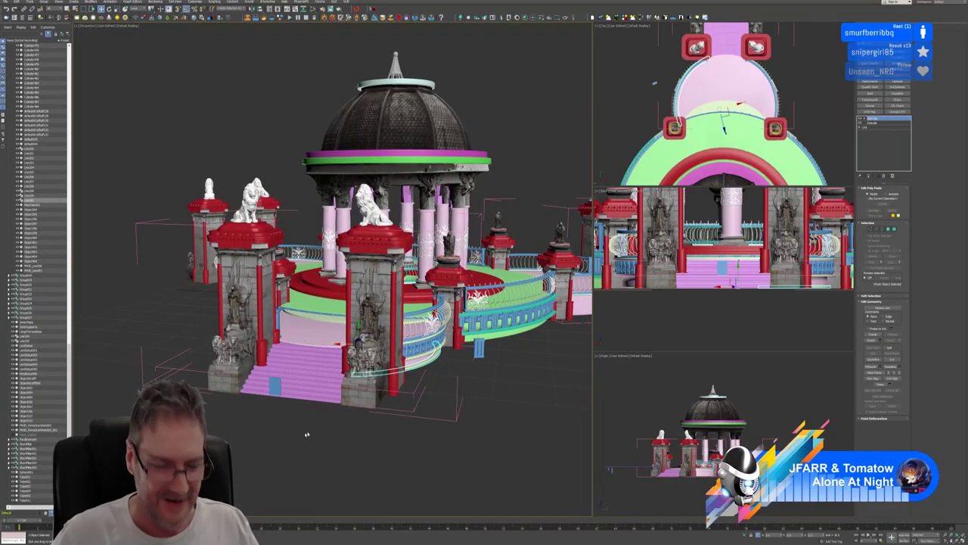
Copy the upper trim strip on the terrace's opposite side down to just below the decorative panels
{"action": "middle_click_drag", "start_coordinate": [286, 432], "coordinate": [313, 401], "text": "alt"}
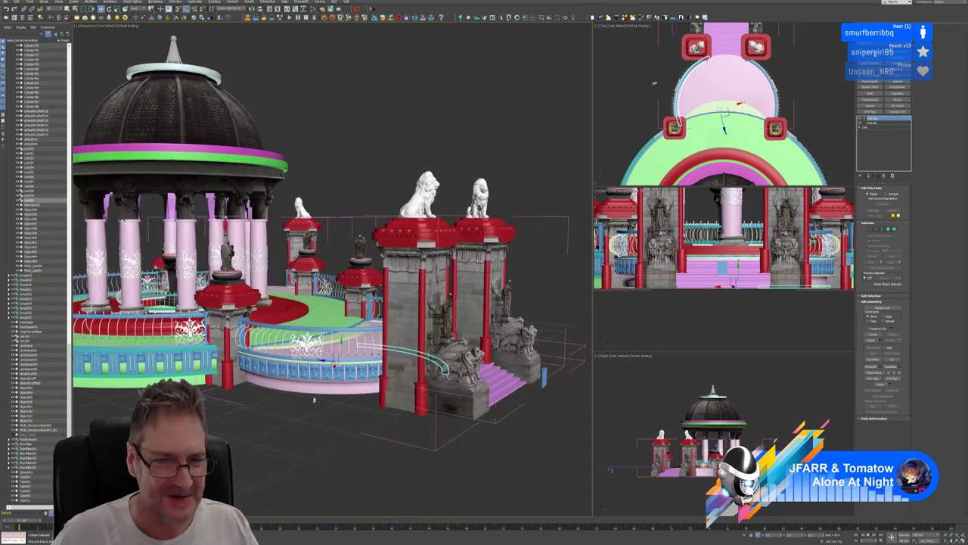
{"action": "scroll", "coordinate": [315, 386], "scroll_direction": "up", "scroll_amount": 5}
{"action": "left_click", "coordinate": [319, 330]}
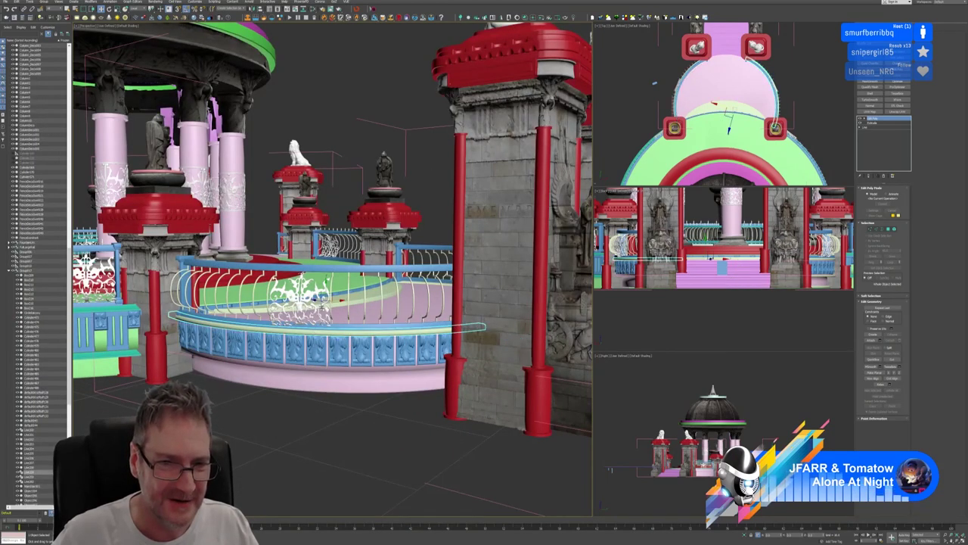
{"action": "left_click_drag", "start_coordinate": [328, 282], "coordinate": [335, 311], "text": "shift"}
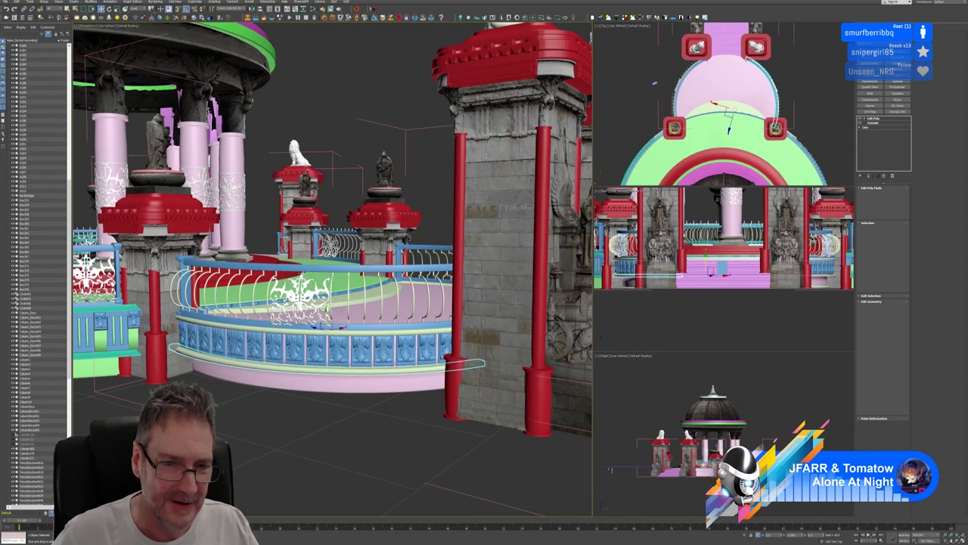
{"action": "key", "text": "ctrl+v"}
{"action": "left_click", "coordinate": [485, 294]}
Copy that side's trim strip down to the base's lower edge and nudge the copy inwards against the terrace
{"action": "middle_click_drag", "start_coordinate": [381, 386], "coordinate": [391, 366]}
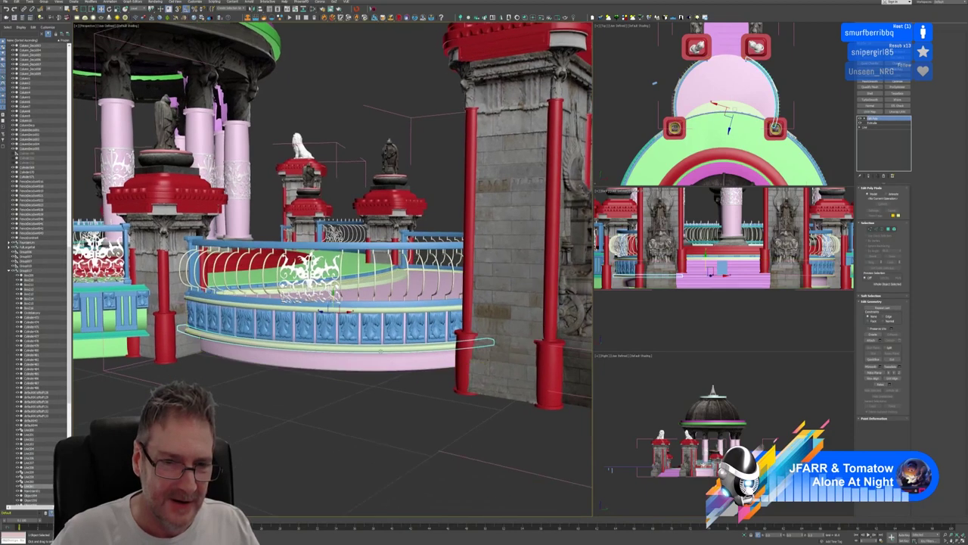
{"action": "left_click_drag", "start_coordinate": [334, 290], "coordinate": [334, 313], "text": "shift"}
{"action": "left_click", "coordinate": [484, 293]}
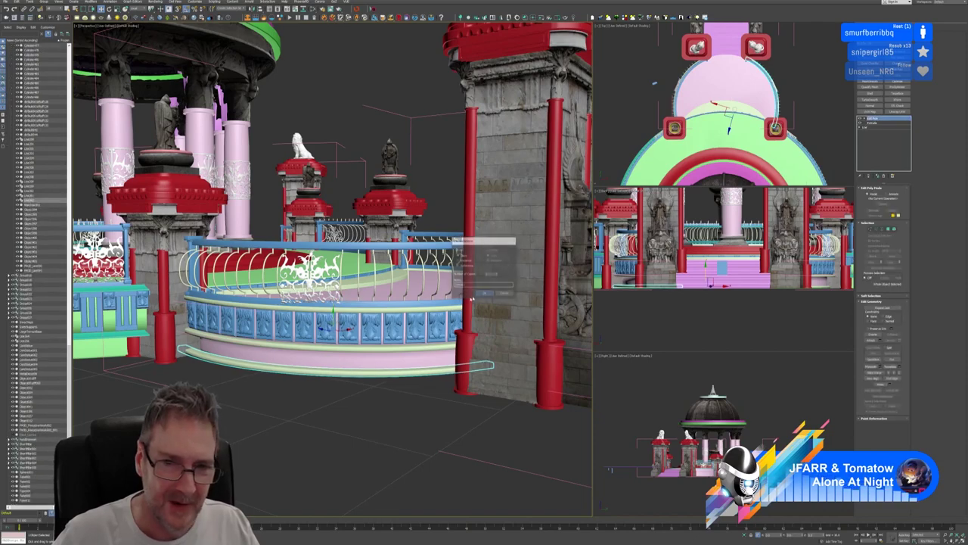
{"action": "middle_click_drag", "start_coordinate": [484, 293], "coordinate": [396, 295], "text": "alt"}
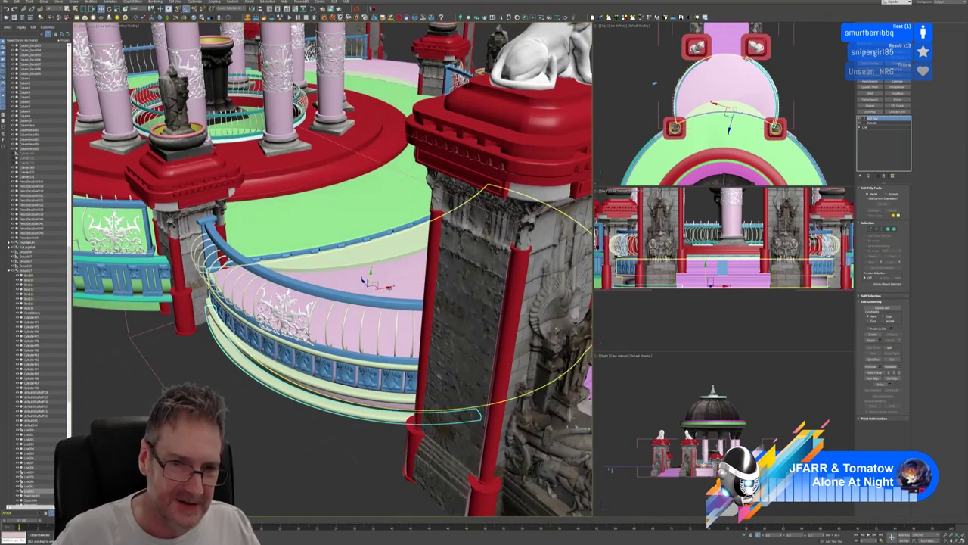
{"action": "left_click_drag", "start_coordinate": [388, 287], "coordinate": [397, 285]}
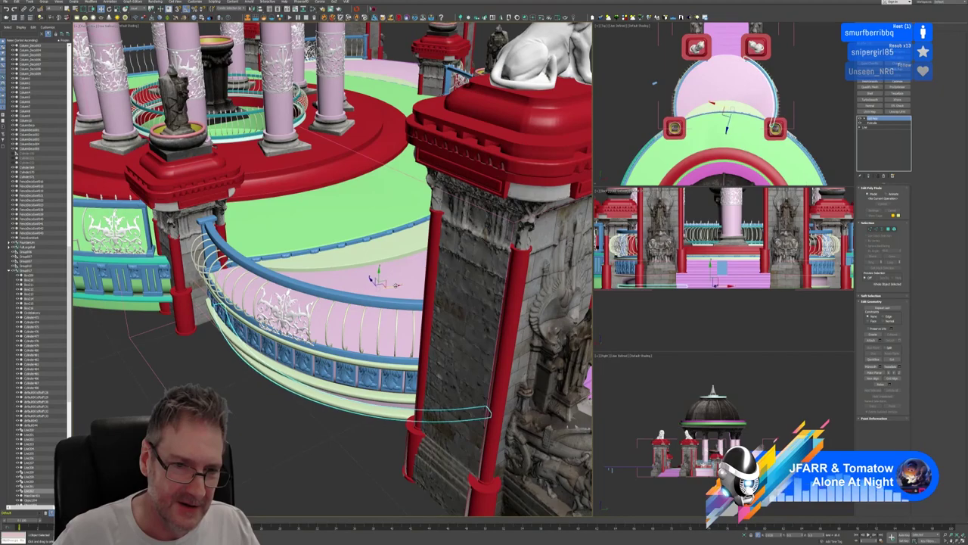
{"action": "middle_click_drag", "start_coordinate": [396, 285], "coordinate": [331, 437], "text": "alt"}
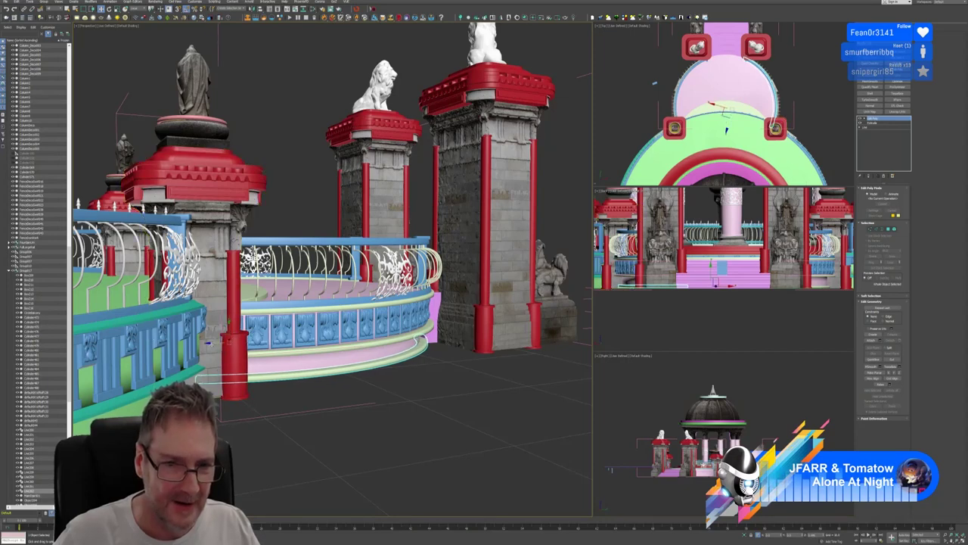
Delete the leftover spare panel standing loose beside the curved terrace
{"action": "middle_click_drag", "start_coordinate": [207, 341], "coordinate": [347, 345], "text": "alt"}
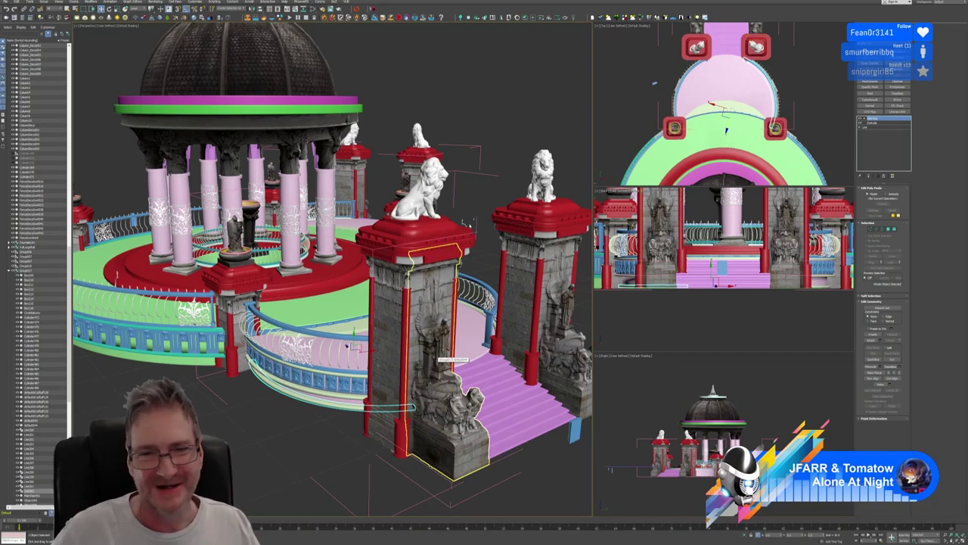
{"action": "middle_click_drag", "start_coordinate": [522, 152], "coordinate": [469, 160]}
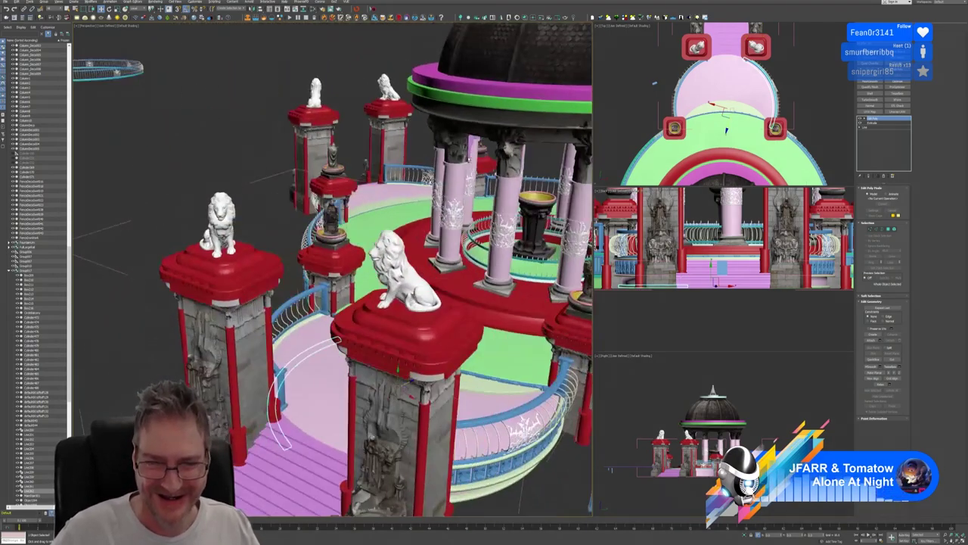
{"action": "middle_click_drag", "start_coordinate": [477, 265], "coordinate": [349, 144]}
{"action": "middle_click_drag", "start_coordinate": [414, 336], "coordinate": [255, 370], "text": "alt"}
{"action": "mouse_move", "coordinate": [341, 357]}
{"action": "middle_mouse_down", "text": "alt"}
{"action": "mouse_move", "coordinate": [260, 368]}
{"action": "mouse_move", "coordinate": [337, 359]}
{"action": "middle_mouse_up", "text": "alt"}
{"action": "left_click", "coordinate": [461, 270]}
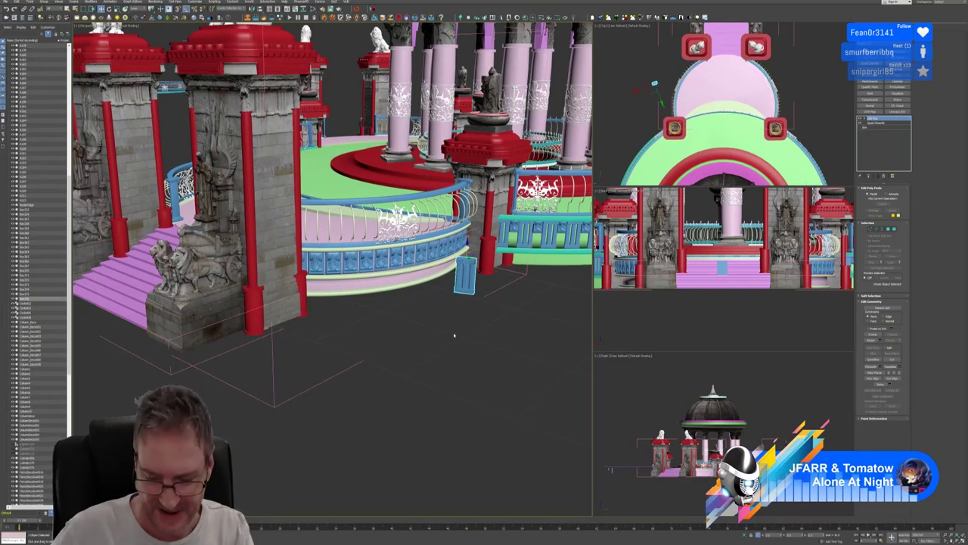
{"action": "key", "text": "Delete"}
Close the group of decorative panels and attach it to the open group of the terrace and its entrance pillars
{"action": "middle_click_drag", "start_coordinate": [453, 334], "coordinate": [428, 324]}
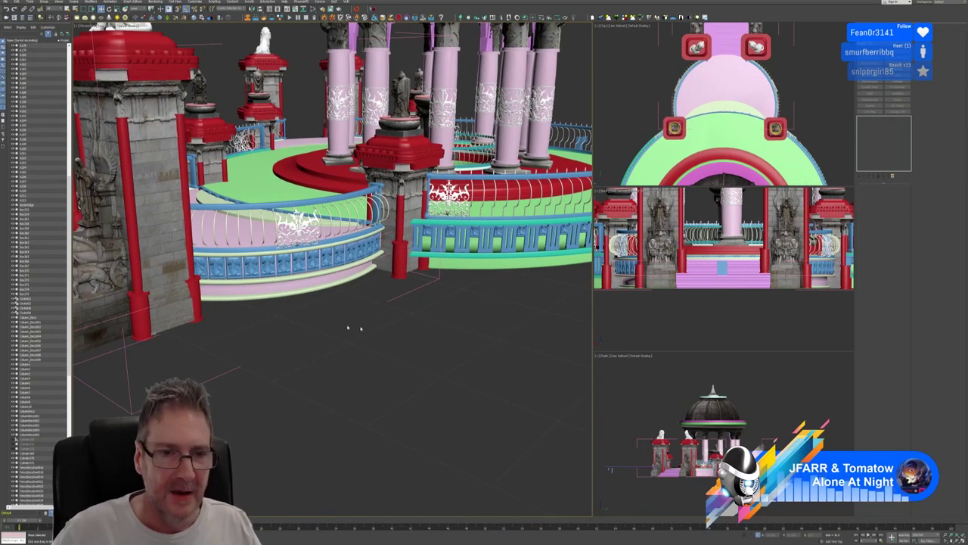
{"action": "scroll", "coordinate": [321, 327], "scroll_direction": "down", "scroll_amount": 10}
{"action": "scroll", "coordinate": [324, 330], "scroll_direction": "up", "scroll_amount": 10}
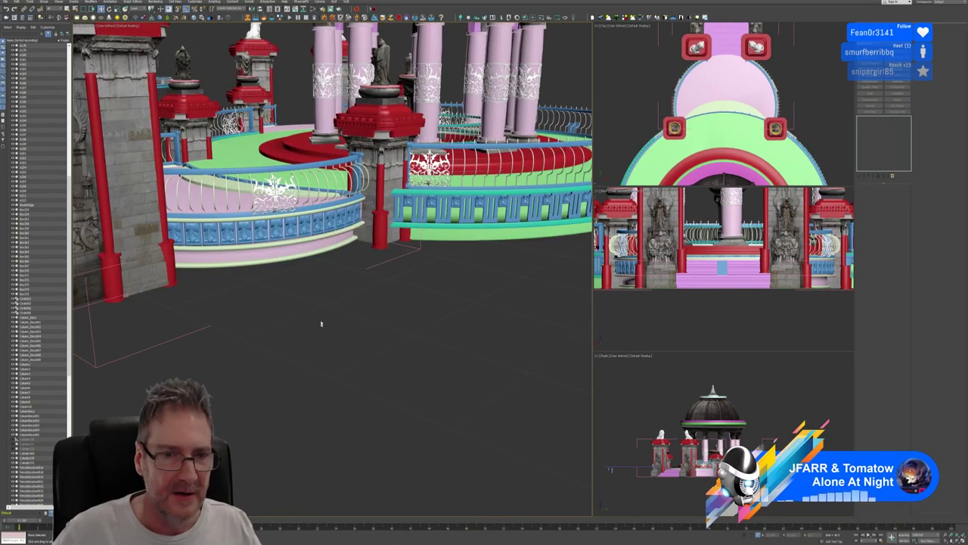
{"action": "middle_click_drag", "start_coordinate": [320, 325], "coordinate": [326, 309], "text": "alt"}
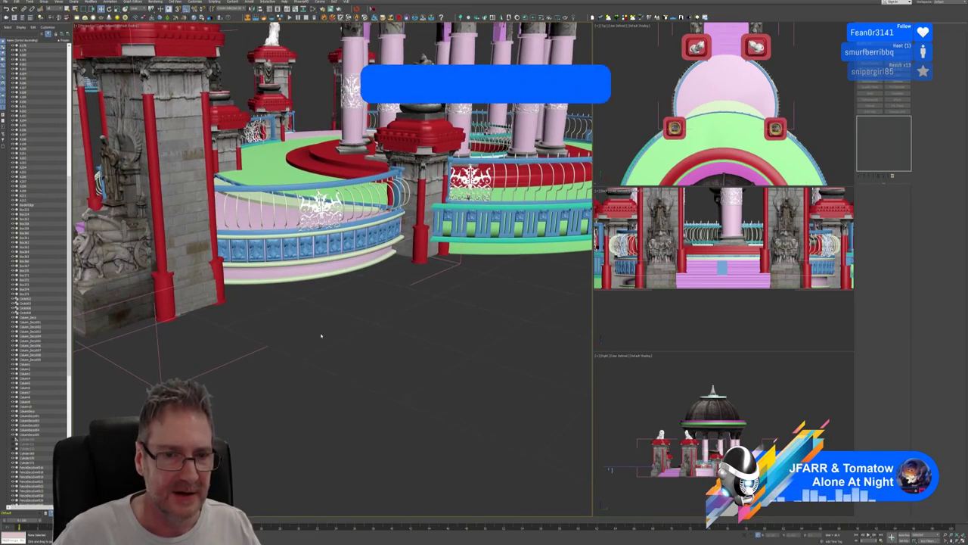
{"action": "left_click", "coordinate": [255, 351]}
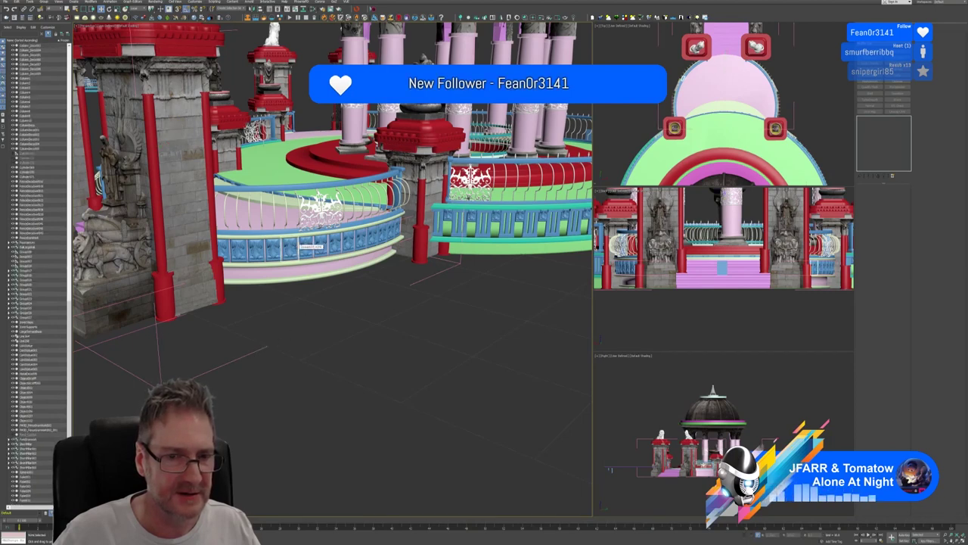
{"action": "left_click", "coordinate": [311, 247]}
{"action": "left_click", "coordinate": [44, 2]}
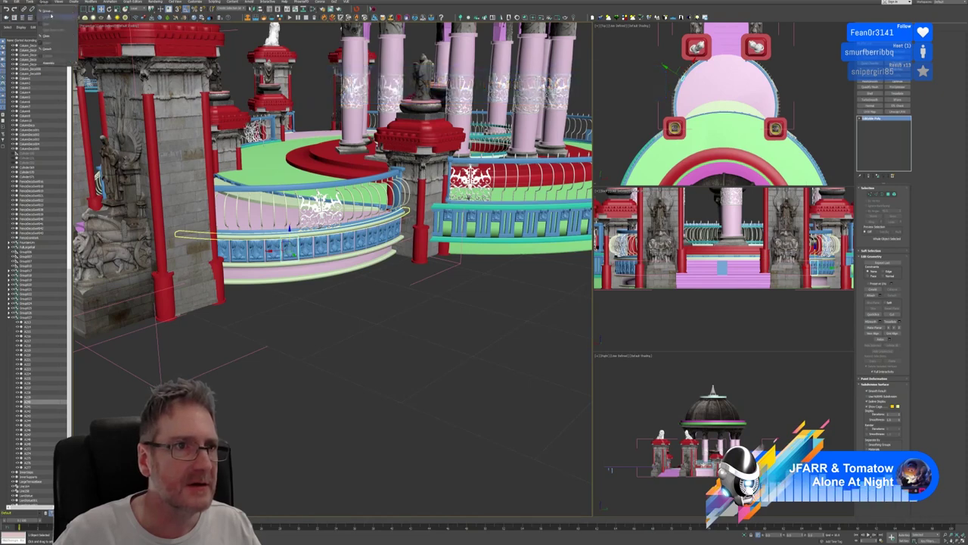
{"action": "left_click", "coordinate": [53, 36]}
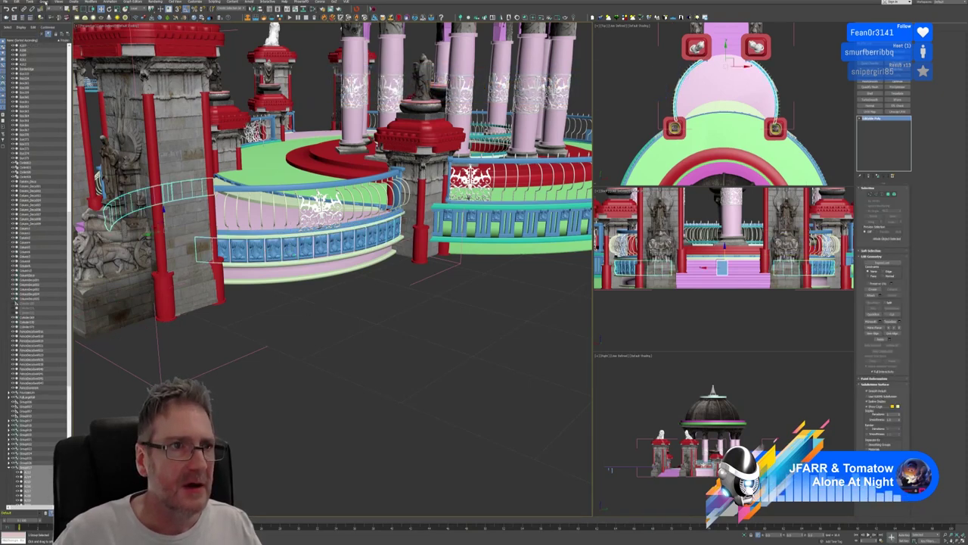
{"action": "left_click", "coordinate": [43, 3]}
{"action": "left_click", "coordinate": [50, 50]}
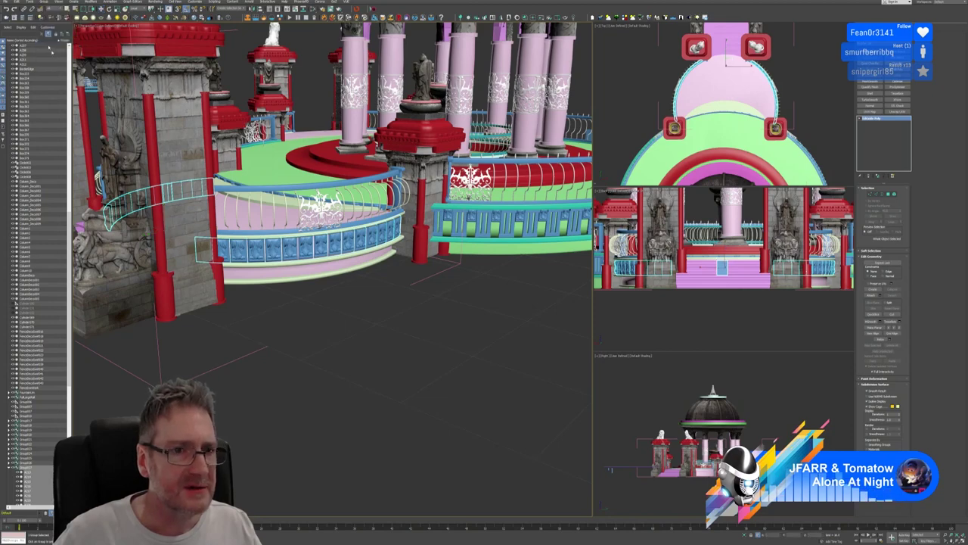
{"action": "left_click", "coordinate": [234, 361]}
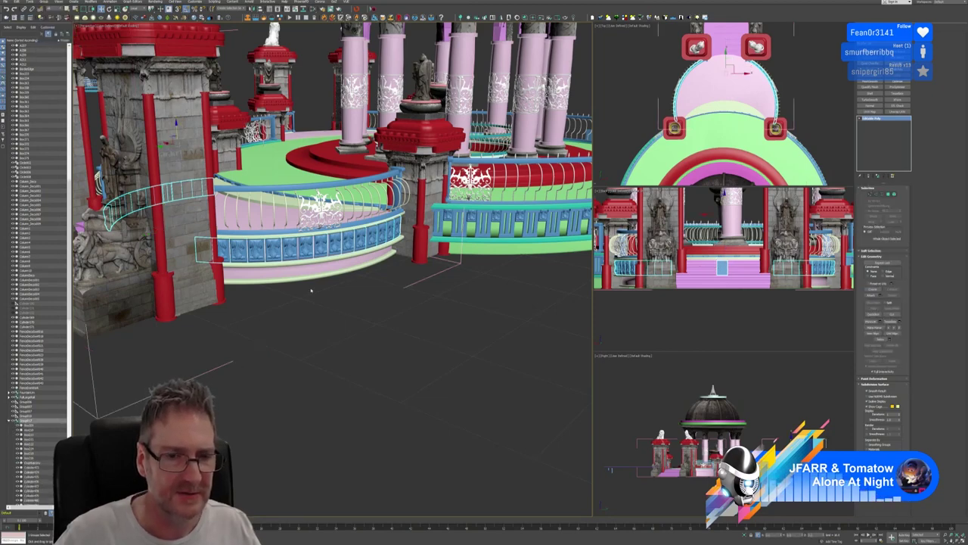
Close the group holding the terrace, stairs, railings and lion pillars
{"action": "middle_click_drag", "start_coordinate": [310, 289], "coordinate": [301, 291]}
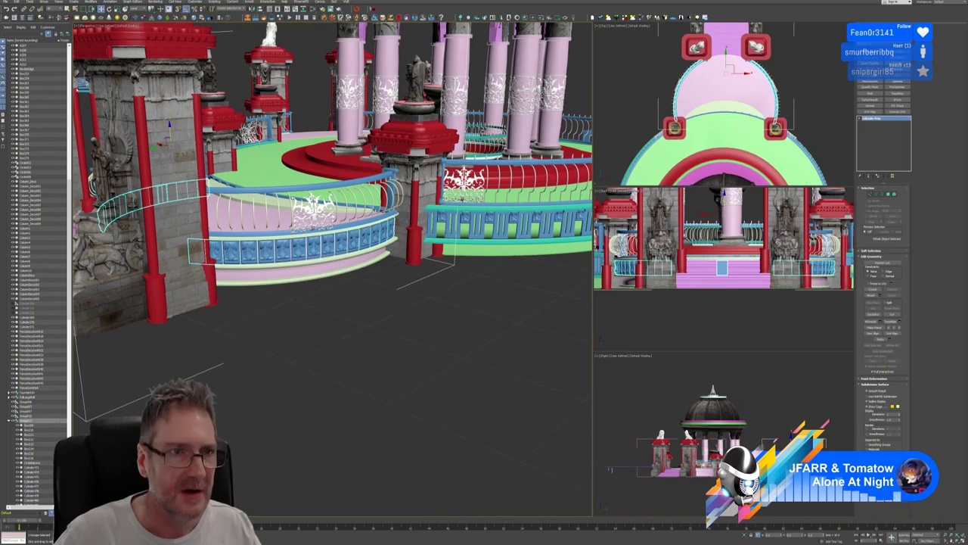
{"action": "left_click", "coordinate": [44, 2]}
{"action": "left_click", "coordinate": [55, 36]}
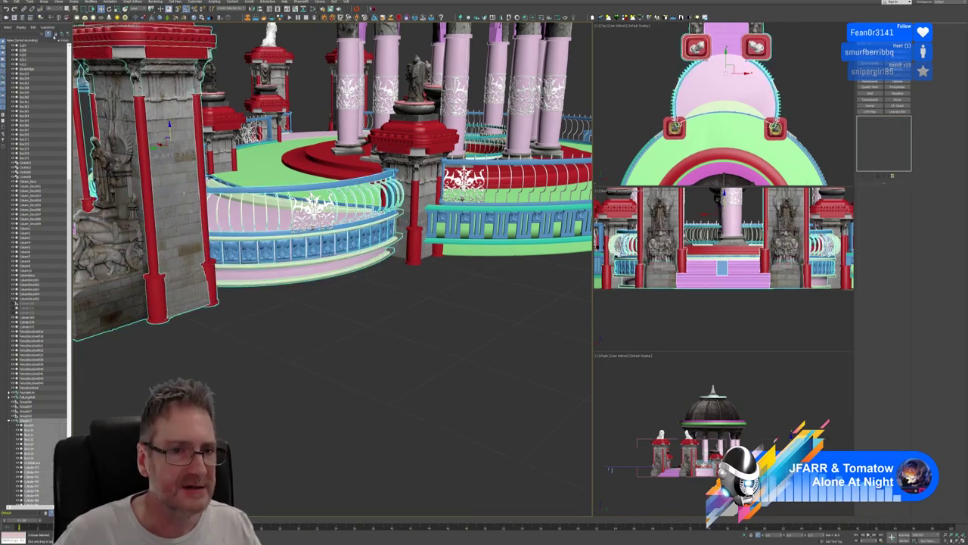
{"action": "scroll", "coordinate": [318, 311], "scroll_direction": "down", "scroll_amount": 5}
{"action": "middle_click_drag", "start_coordinate": [306, 303], "coordinate": [352, 320]}
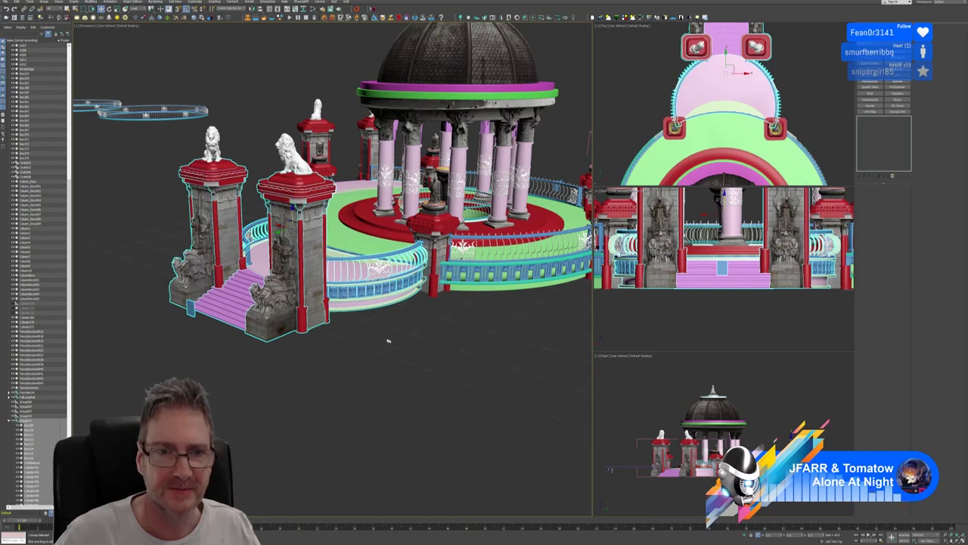
{"action": "middle_click_drag", "start_coordinate": [387, 341], "coordinate": [303, 379], "text": "alt"}
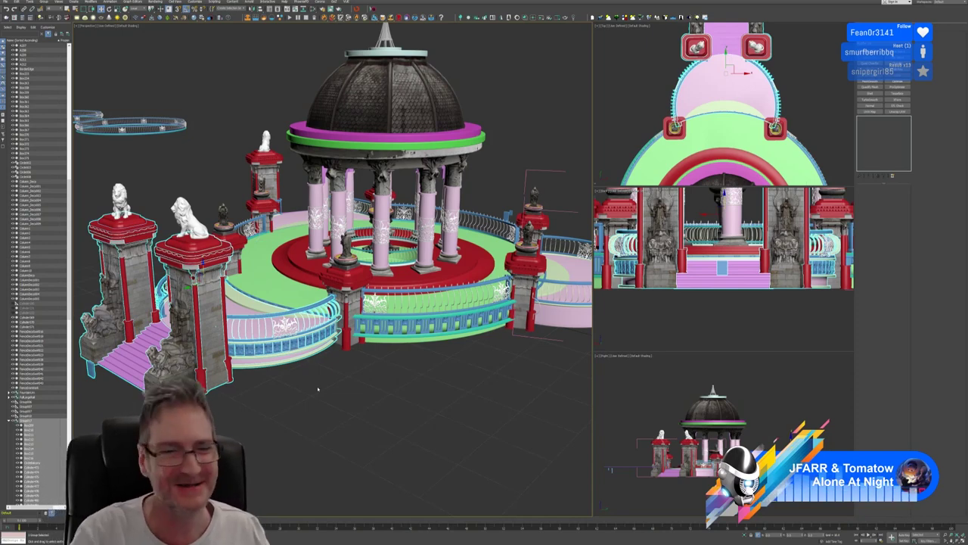
{"action": "scroll", "coordinate": [350, 363], "scroll_direction": "down", "scroll_amount": 4}
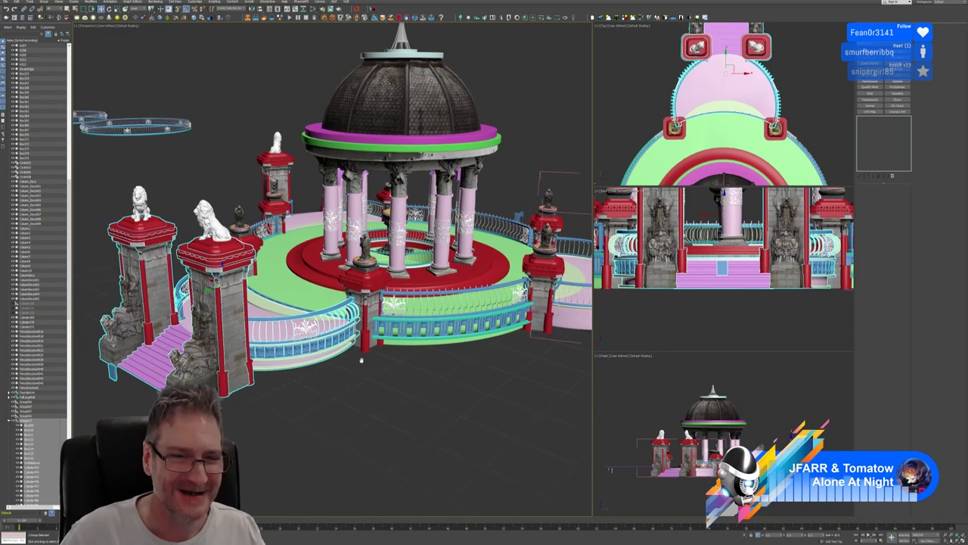
{"action": "middle_click_drag", "start_coordinate": [363, 366], "coordinate": [364, 370], "text": "alt"}
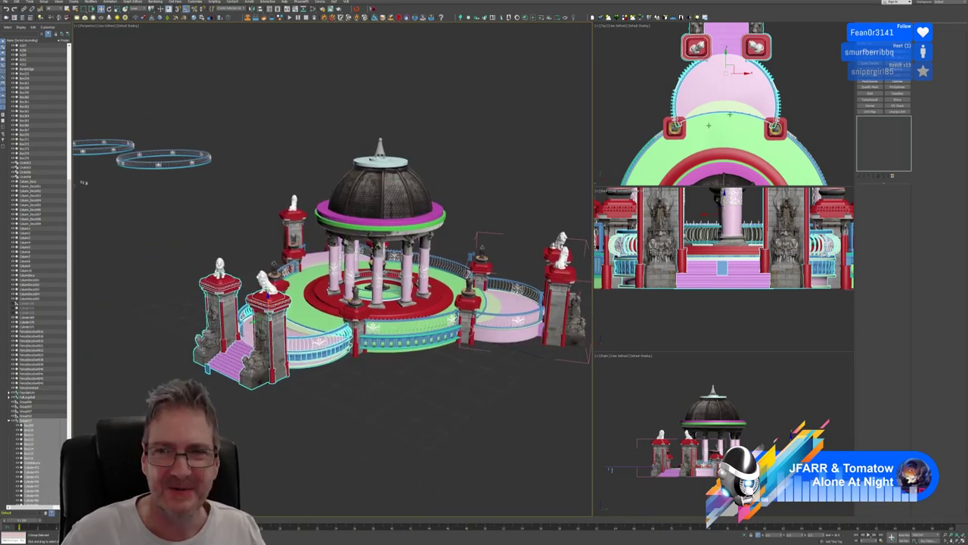
Open the entrance group at the upper end of the plan and the nested group of decorative panels inside it
{"action": "right_click", "coordinate": [825, 95]}
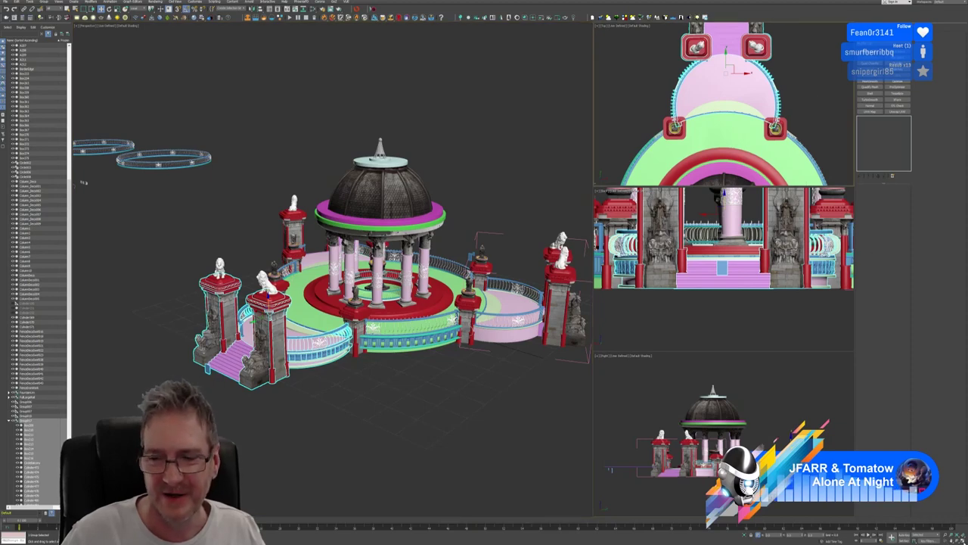
{"action": "key", "text": "alt+w"}
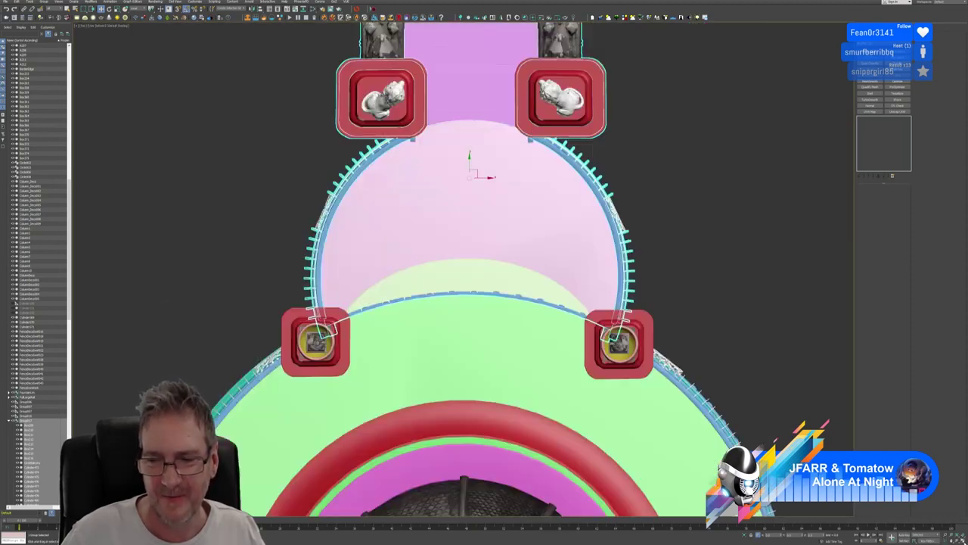
{"action": "scroll", "coordinate": [744, 375], "scroll_direction": "down", "scroll_amount": 5}
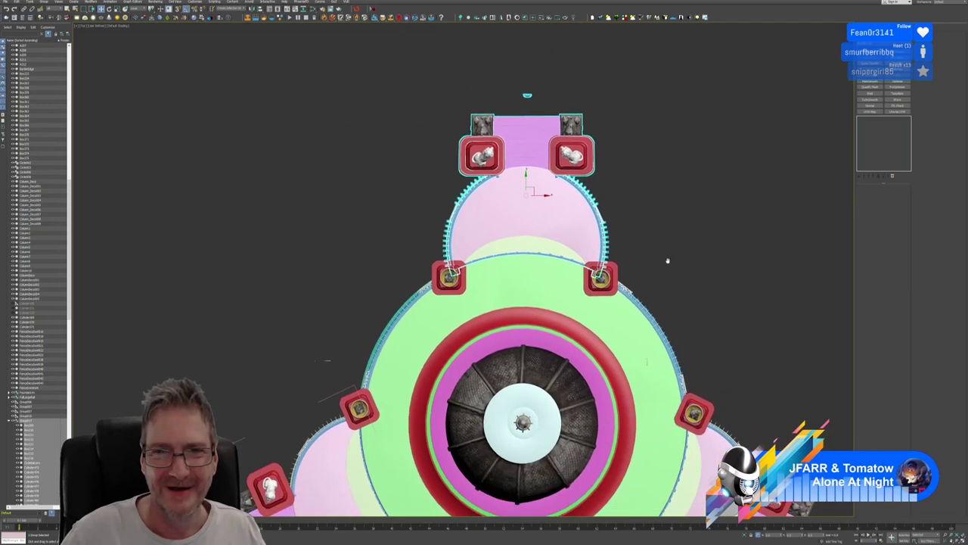
{"action": "middle_click_drag", "start_coordinate": [641, 183], "coordinate": [639, 195]}
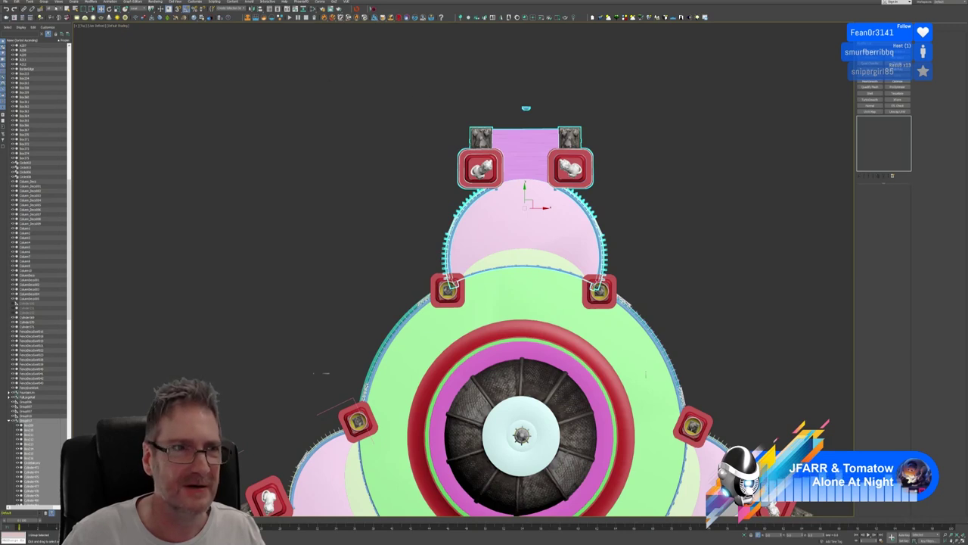
{"action": "left_click", "coordinate": [44, 3]}
{"action": "left_click", "coordinate": [57, 24]}
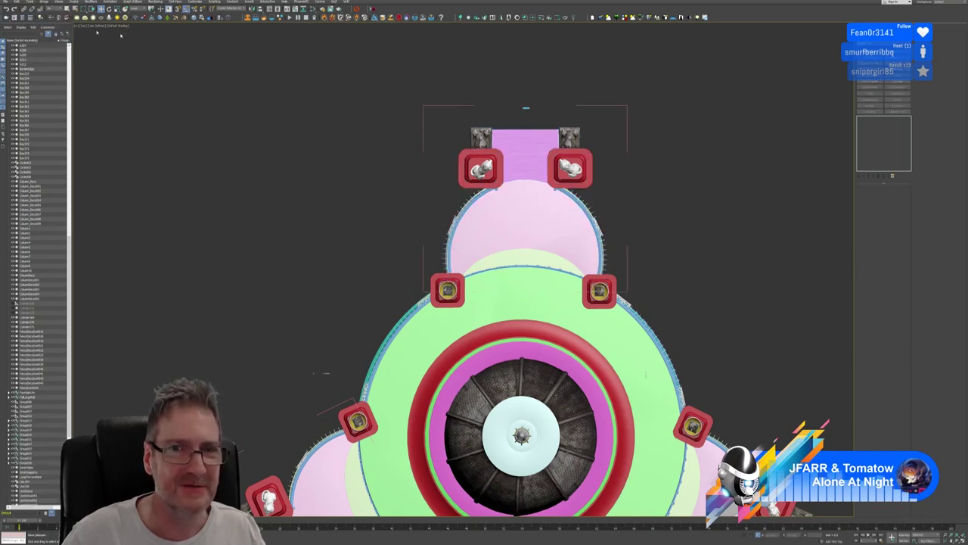
{"action": "left_click", "coordinate": [527, 109]}
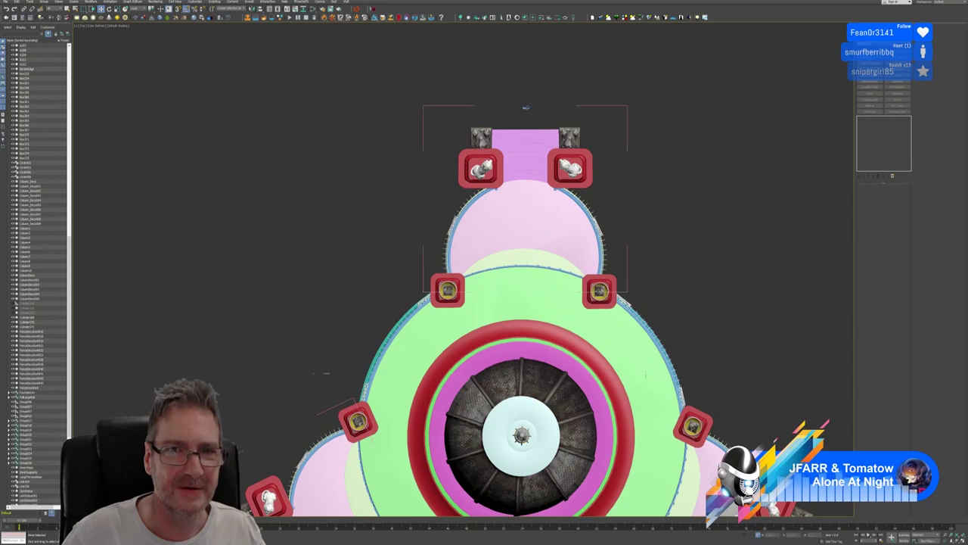
{"action": "left_click", "coordinate": [523, 112]}
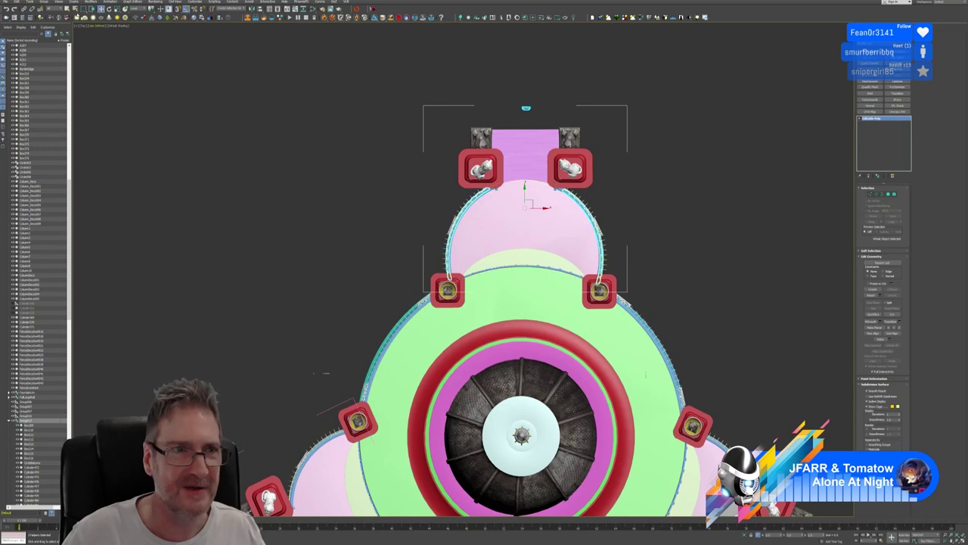
{"action": "left_click", "coordinate": [44, 2]}
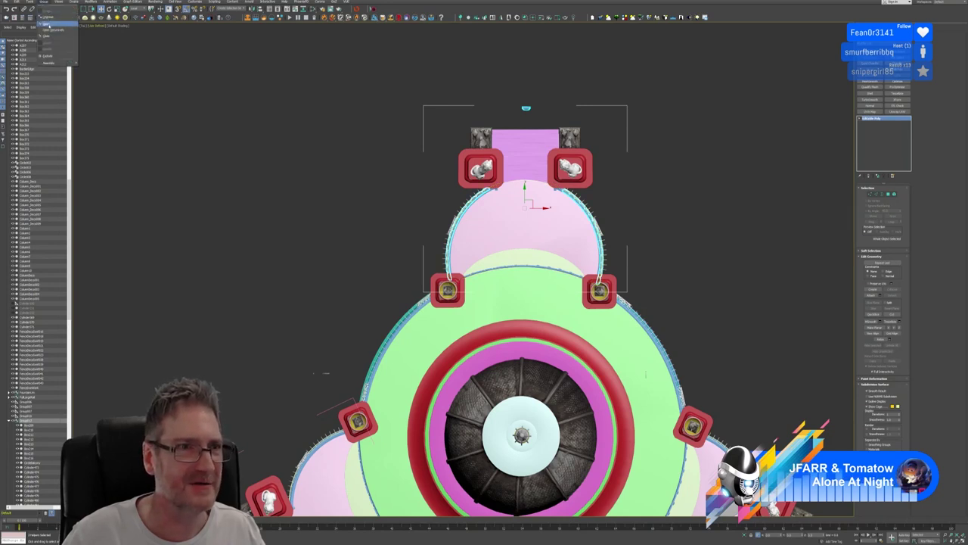
{"action": "left_click", "coordinate": [50, 24]}
Detach the small stray piece lying beyond the entrance stairs from the panel group
{"action": "left_click", "coordinate": [526, 108]}
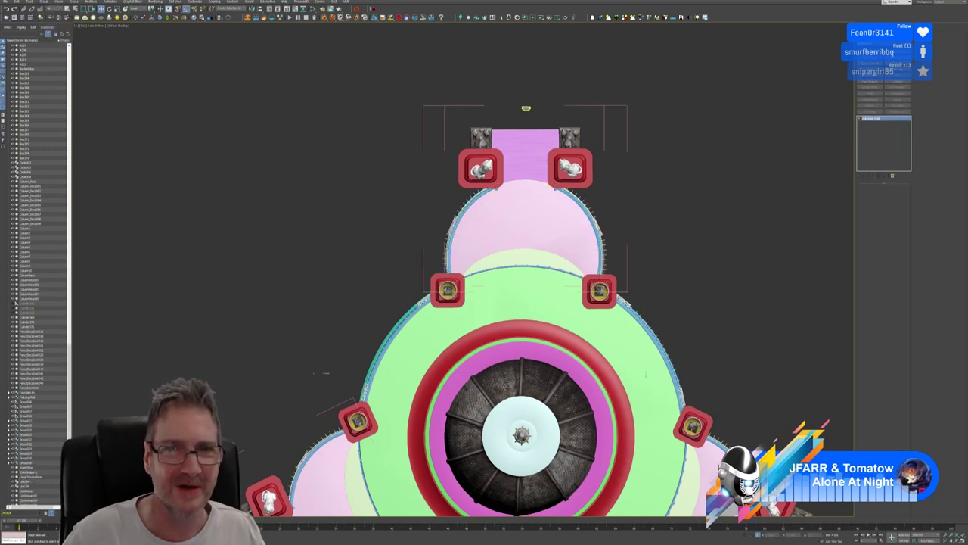
{"action": "left_click", "coordinate": [43, 2]}
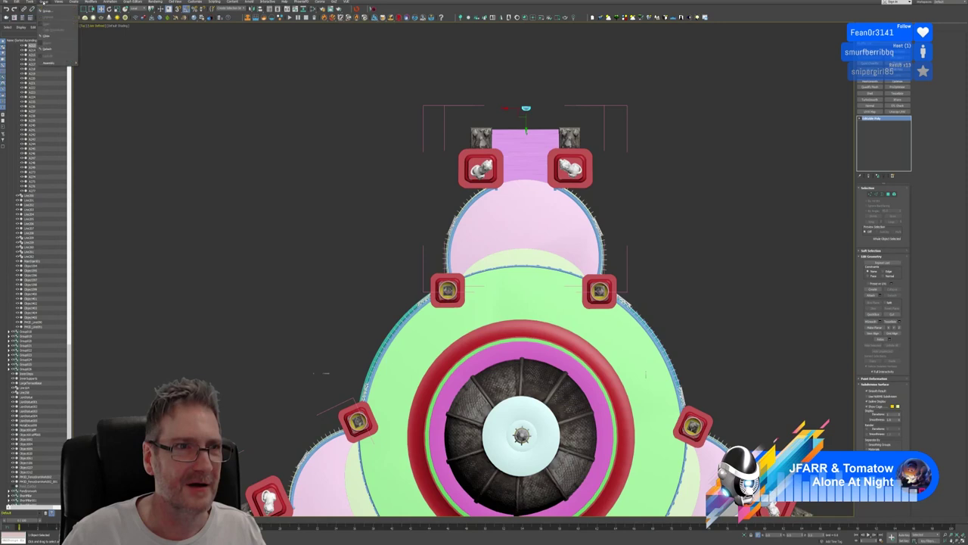
{"action": "left_click", "coordinate": [56, 48]}
Close the nested panel group, followed by the entrance group that contains it
{"action": "left_click", "coordinate": [435, 158]}
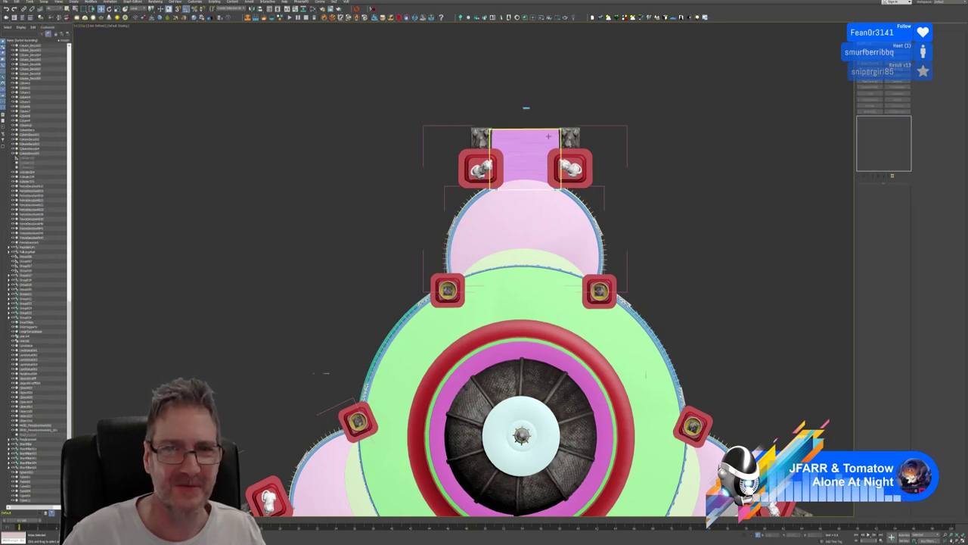
{"action": "left_click", "coordinate": [447, 187]}
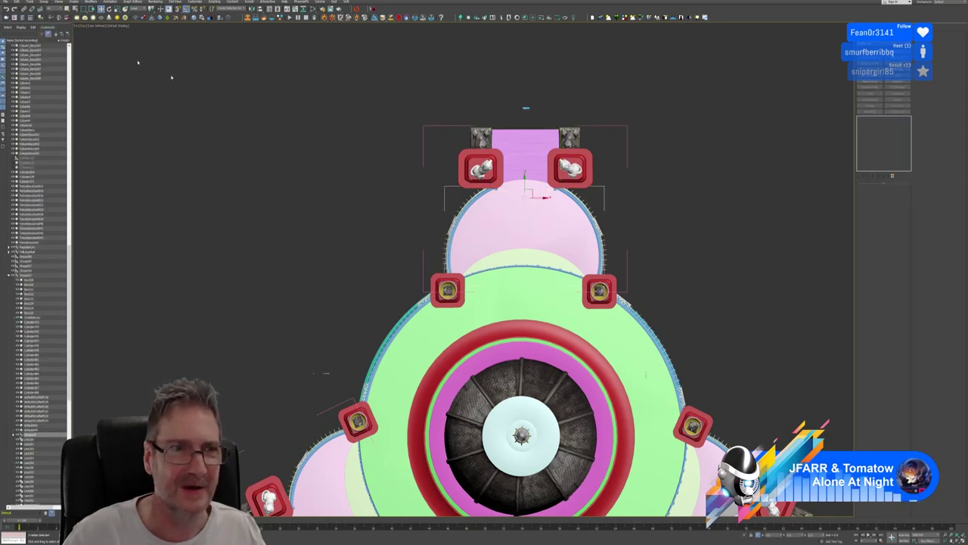
{"action": "left_click", "coordinate": [47, 3]}
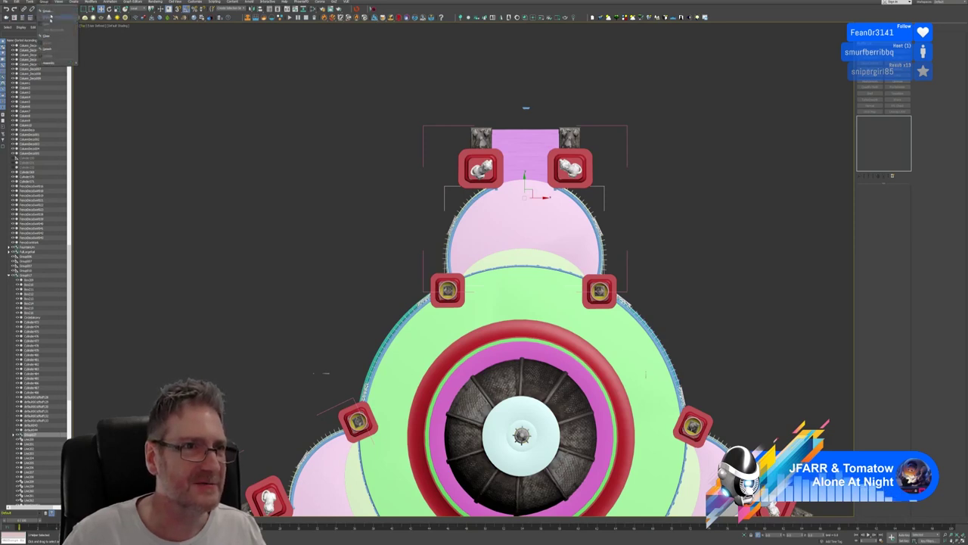
{"action": "left_click", "coordinate": [54, 36]}
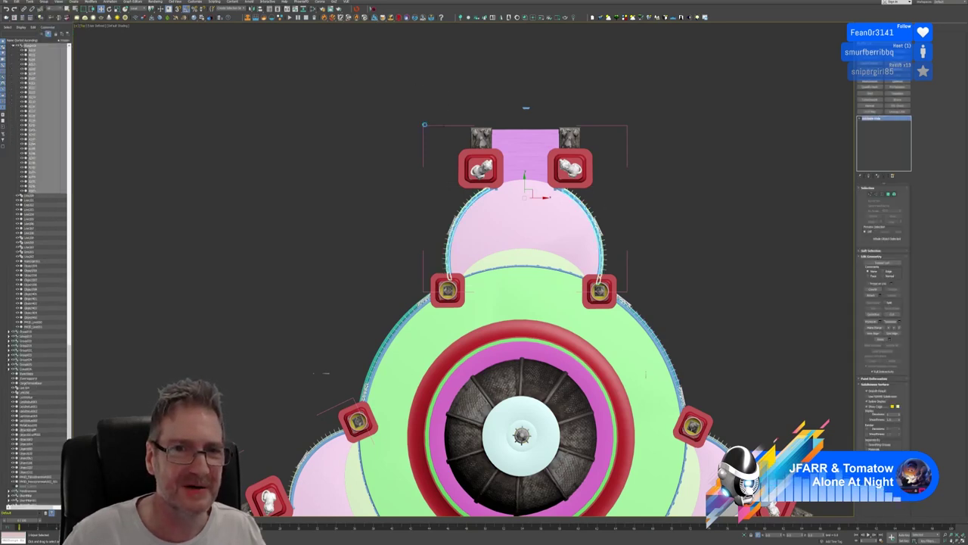
{"action": "left_click", "coordinate": [425, 125]}
{"action": "left_click", "coordinate": [45, 3]}
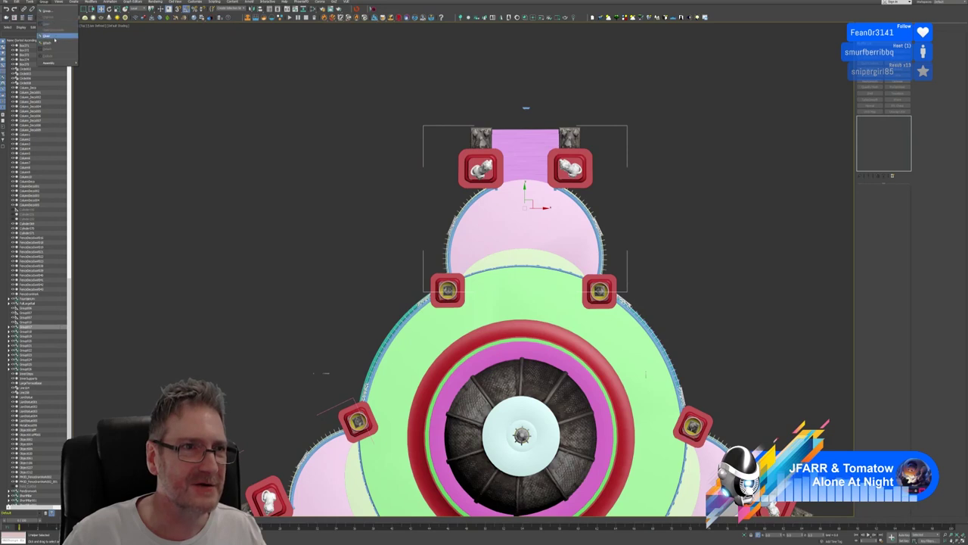
{"action": "left_click", "coordinate": [54, 37]}
Examine the three entrances around the pavilion in plan and perspective for groups that are still open
{"action": "scroll", "coordinate": [677, 189], "scroll_direction": "down", "scroll_amount": 4}
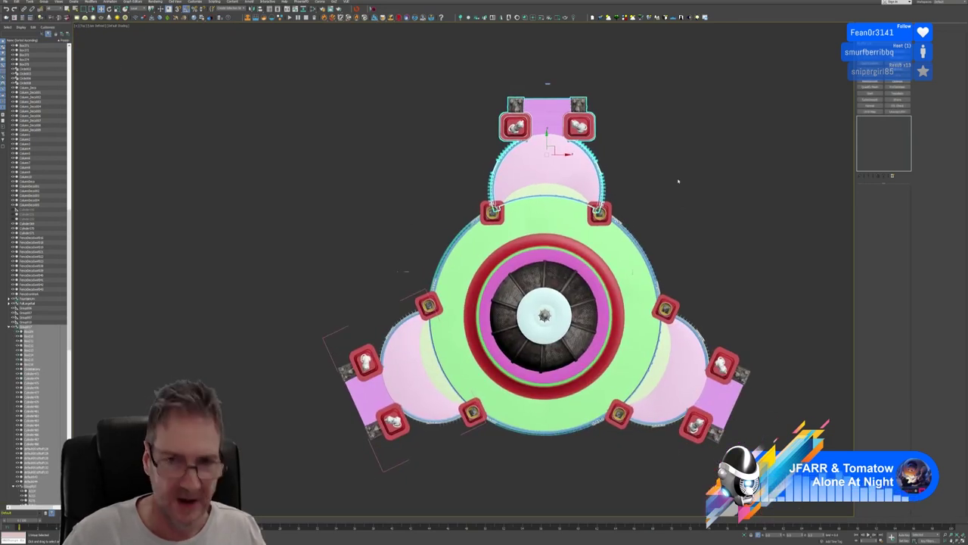
{"action": "middle_click_drag", "start_coordinate": [678, 181], "coordinate": [672, 180]}
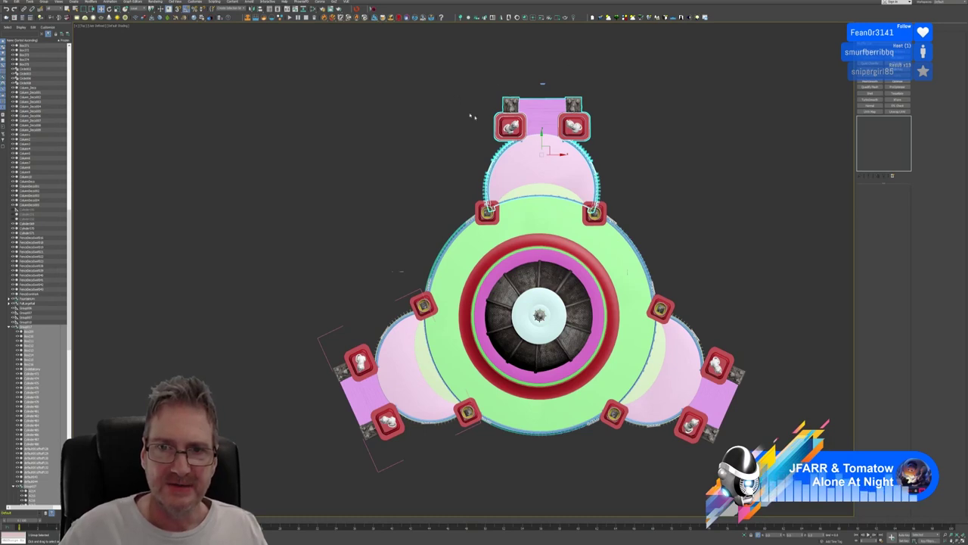
{"action": "left_click", "coordinate": [634, 91]}
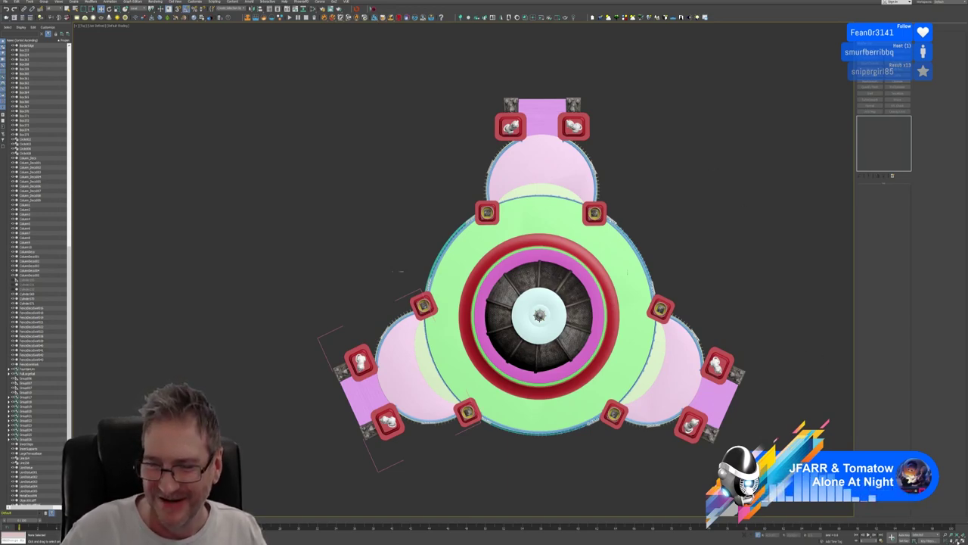
{"action": "key", "text": "alt+w"}
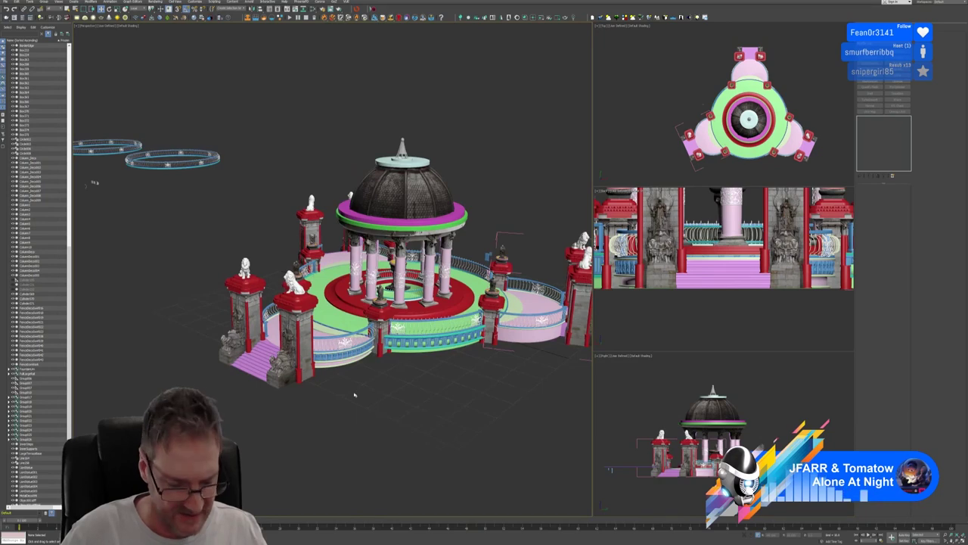
{"action": "middle_click_drag", "start_coordinate": [348, 390], "coordinate": [335, 383], "text": "alt"}
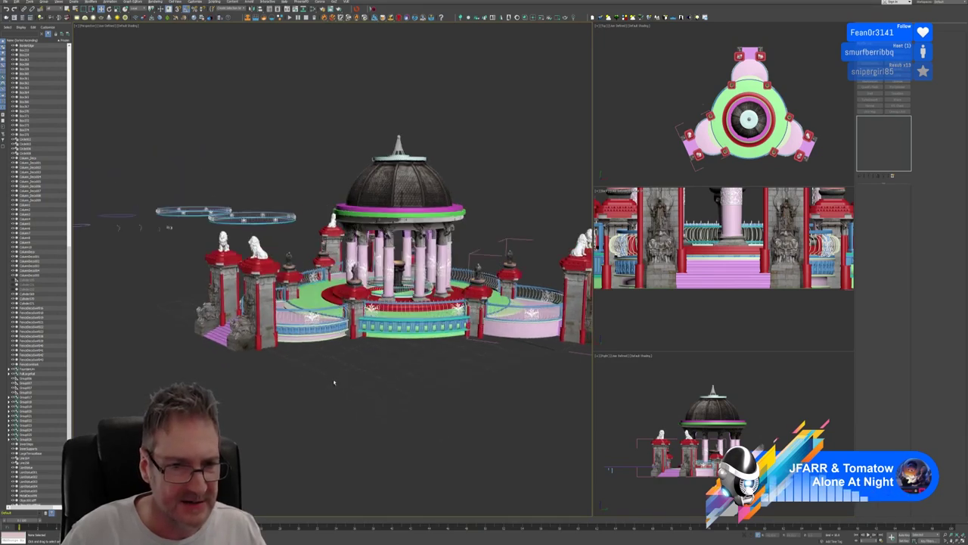
{"action": "scroll", "coordinate": [296, 334], "scroll_direction": "up", "scroll_amount": 3}
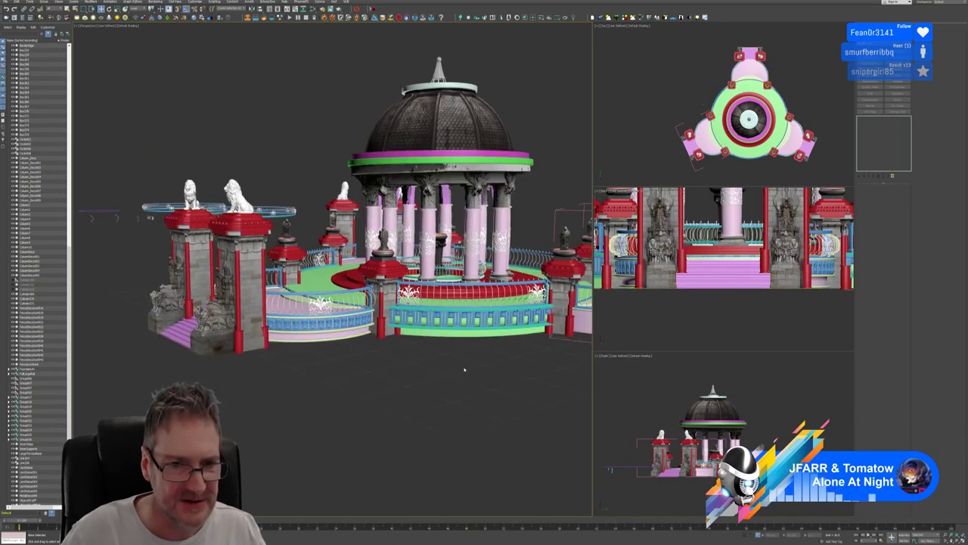
{"action": "middle_click_drag", "start_coordinate": [464, 370], "coordinate": [400, 365]}
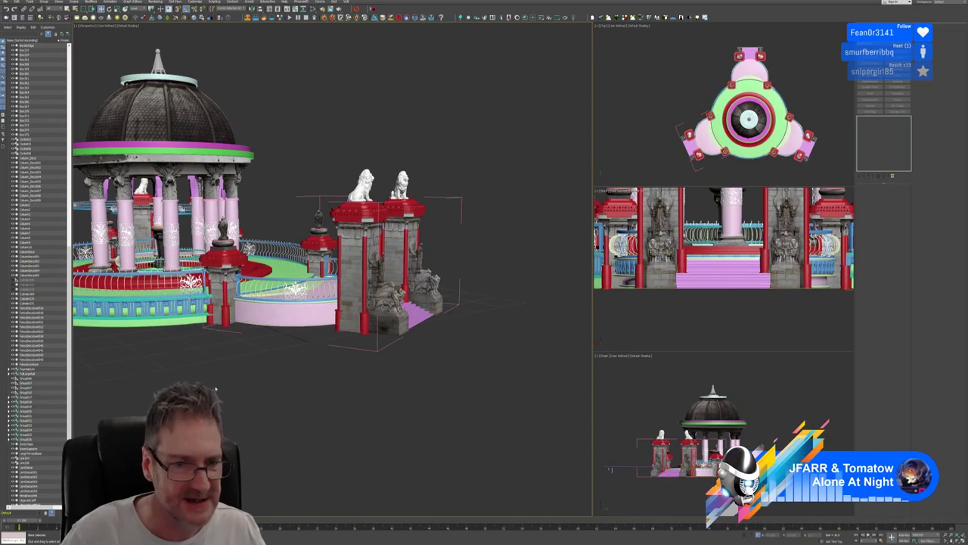
{"action": "middle_click_drag", "start_coordinate": [519, 386], "coordinate": [320, 409], "text": "alt"}
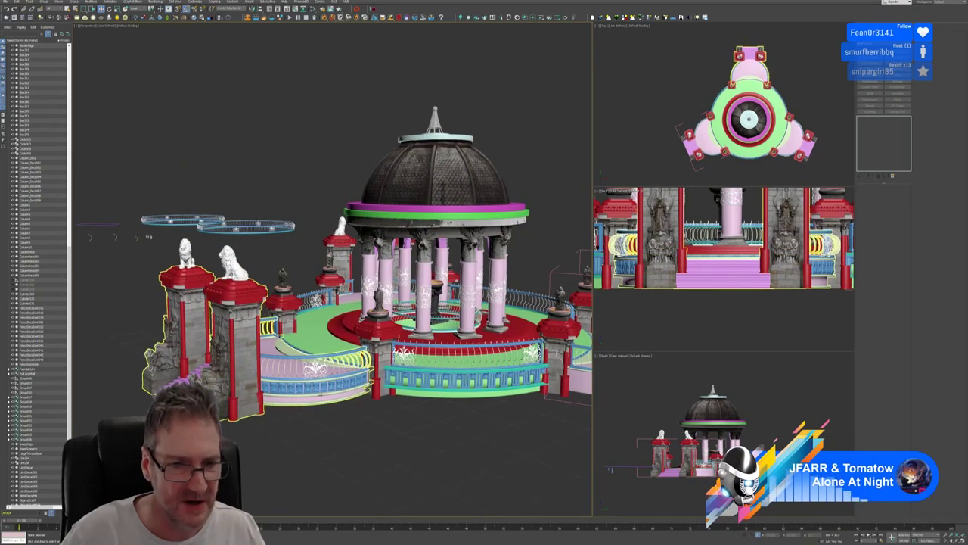
{"action": "left_click", "coordinate": [321, 401]}
Close the open group of the entrance at the lower left of the plan
{"action": "right_click", "coordinate": [653, 109]}
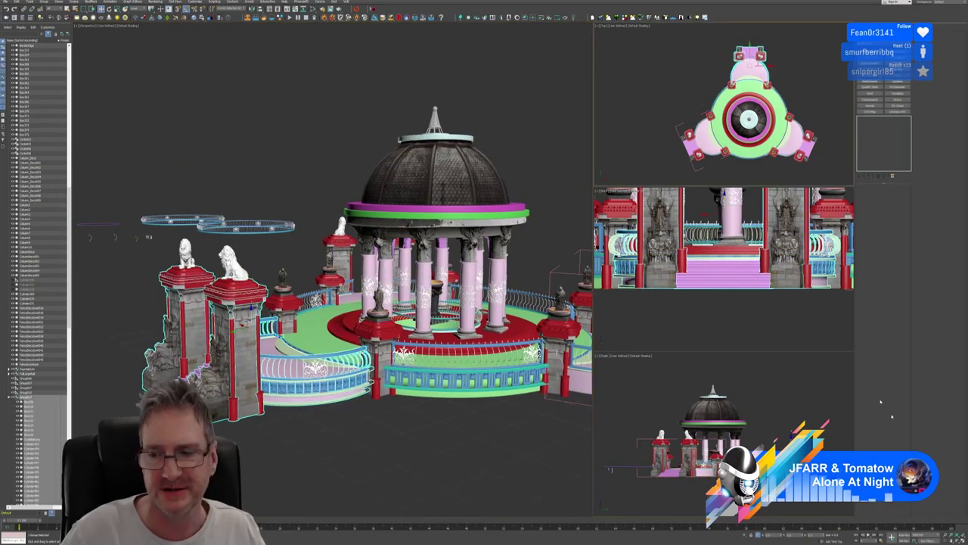
{"action": "key", "text": "alt+w"}
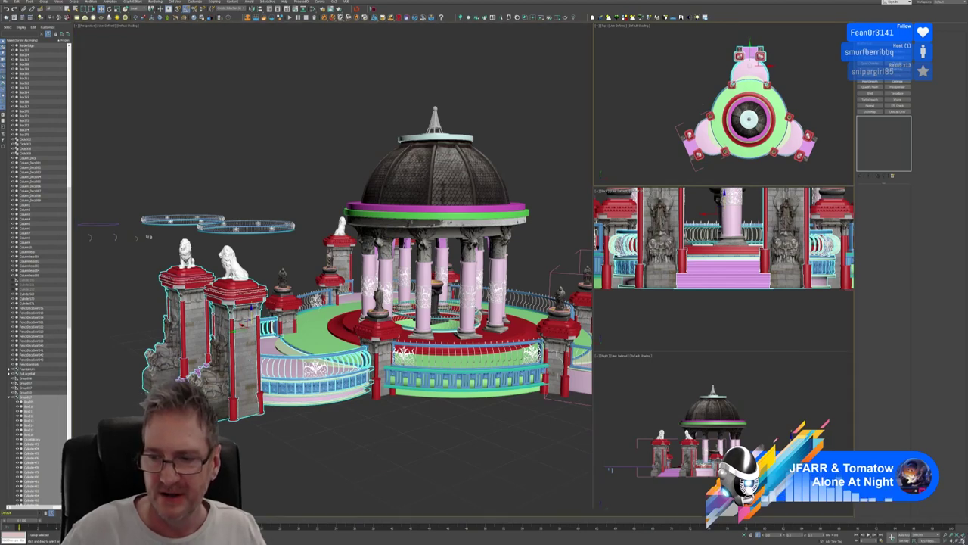
{"action": "middle_click_drag", "start_coordinate": [372, 268], "coordinate": [334, 180]}
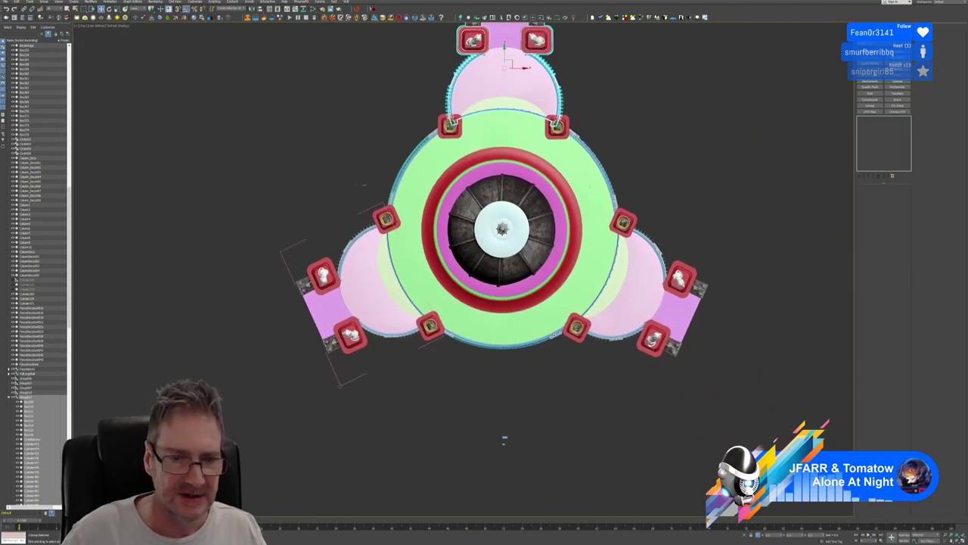
{"action": "left_click", "coordinate": [341, 384]}
{"action": "left_click", "coordinate": [45, 3]}
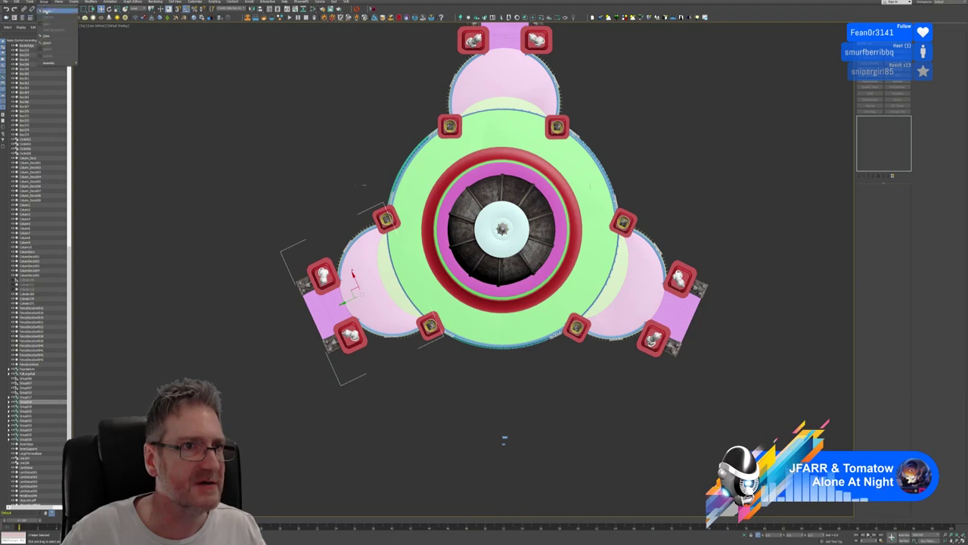
{"action": "left_click", "coordinate": [47, 34]}
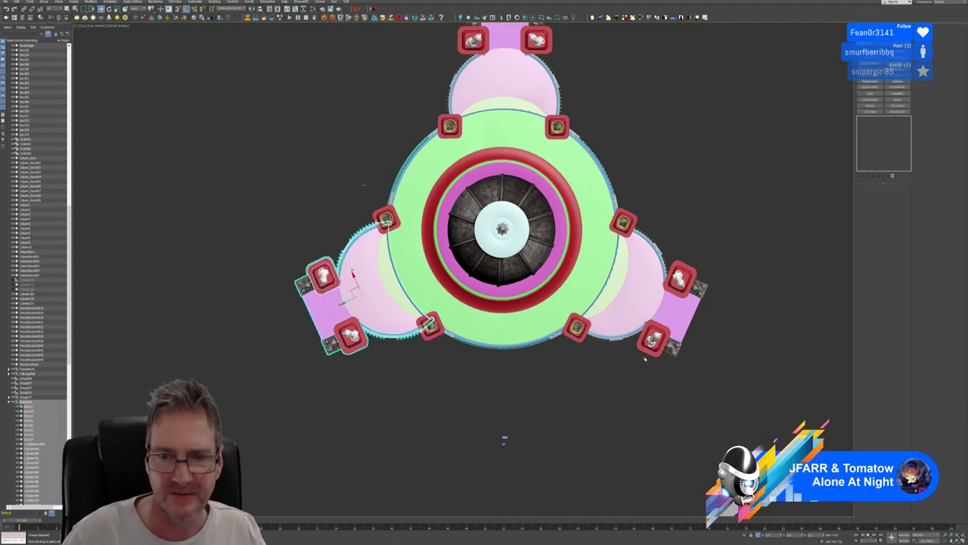
Check the grouping of the entrances by selecting them in turn, and clear the selection
{"action": "left_click", "coordinate": [643, 318]}
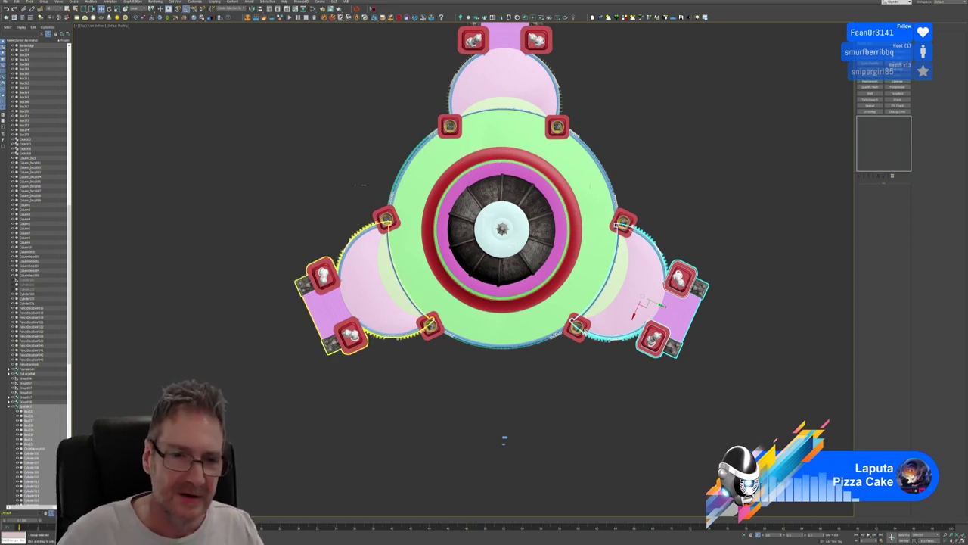
{"action": "left_click", "coordinate": [373, 337]}
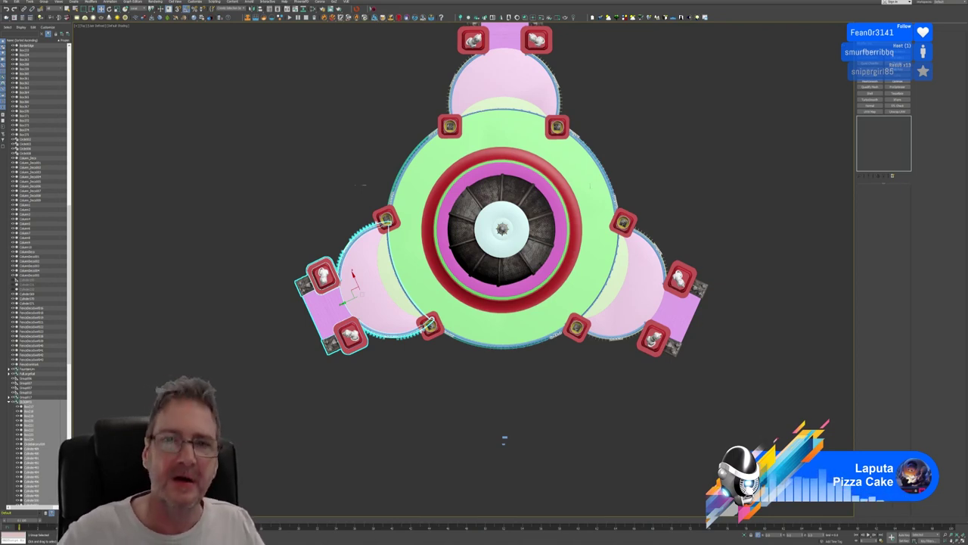
{"action": "left_click", "coordinate": [537, 41]}
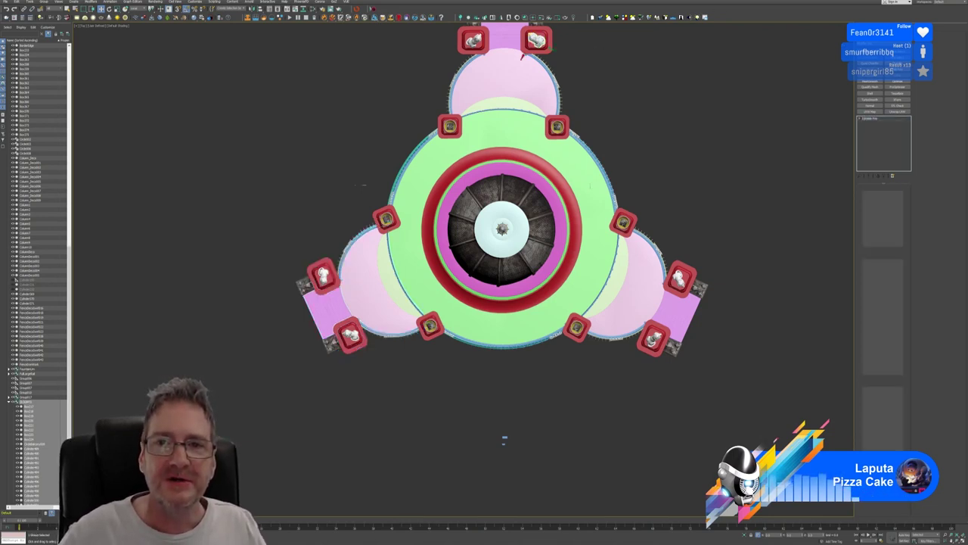
{"action": "left_click", "coordinate": [592, 74]}
{"action": "middle_click_drag", "start_coordinate": [593, 73], "coordinate": [581, 90]}
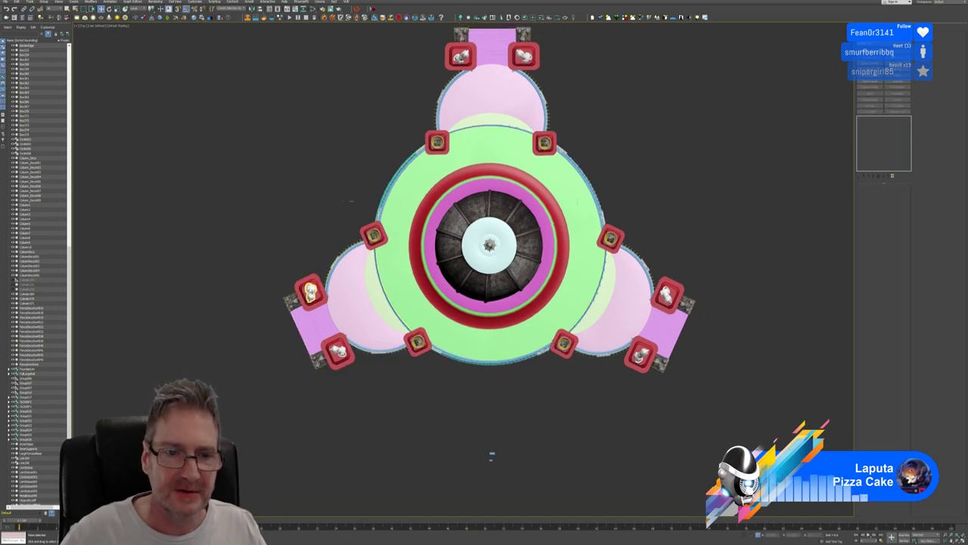
Make a copy of the upper entrance group beside the entrance at the lower left of the plan
{"action": "left_click", "coordinate": [458, 80]}
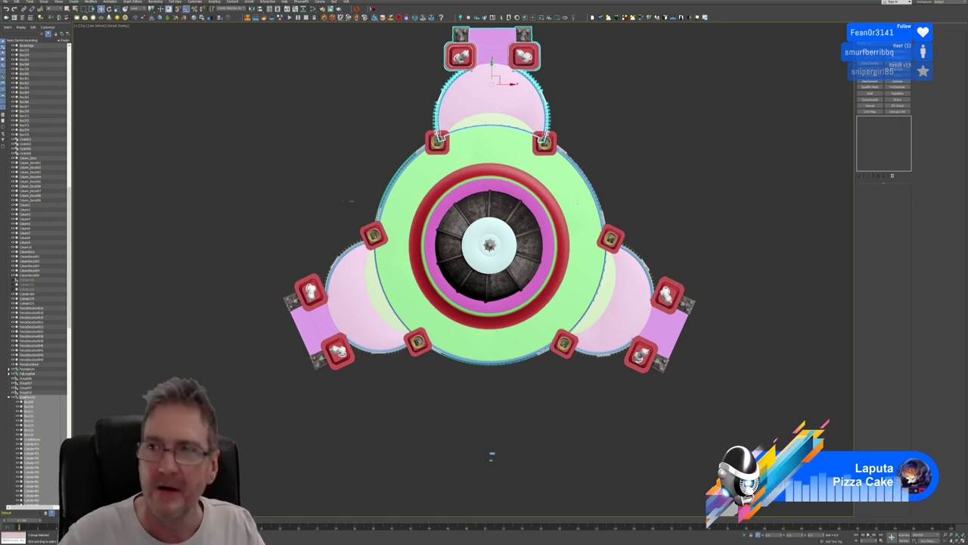
{"action": "scroll", "coordinate": [616, 135], "scroll_direction": "down", "scroll_amount": 3}
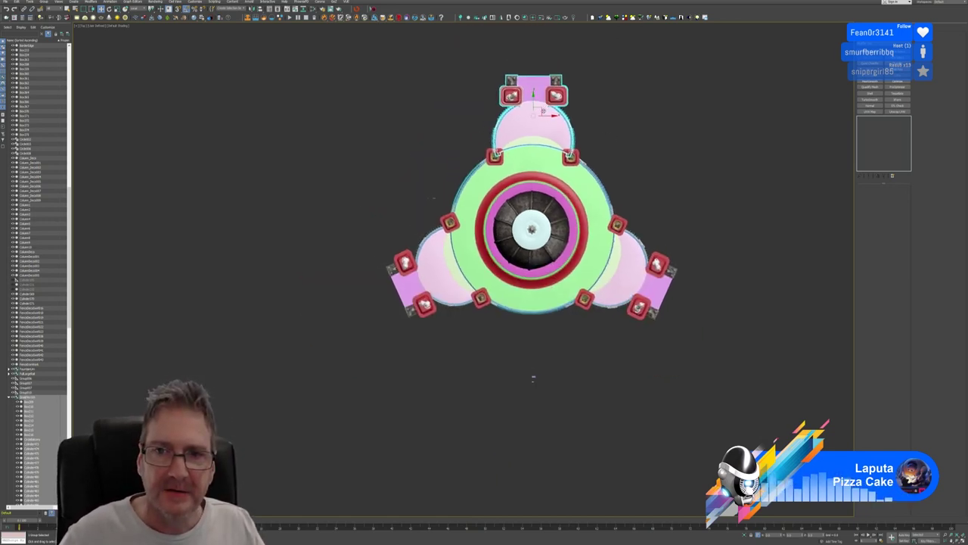
{"action": "mouse_move", "coordinate": [542, 110]}
{"action": "left_mouse_down", "text": "shift"}
{"action": "mouse_move", "coordinate": [425, 197]}
{"action": "mouse_move", "coordinate": [387, 253]}
{"action": "left_mouse_up", "text": "shift"}
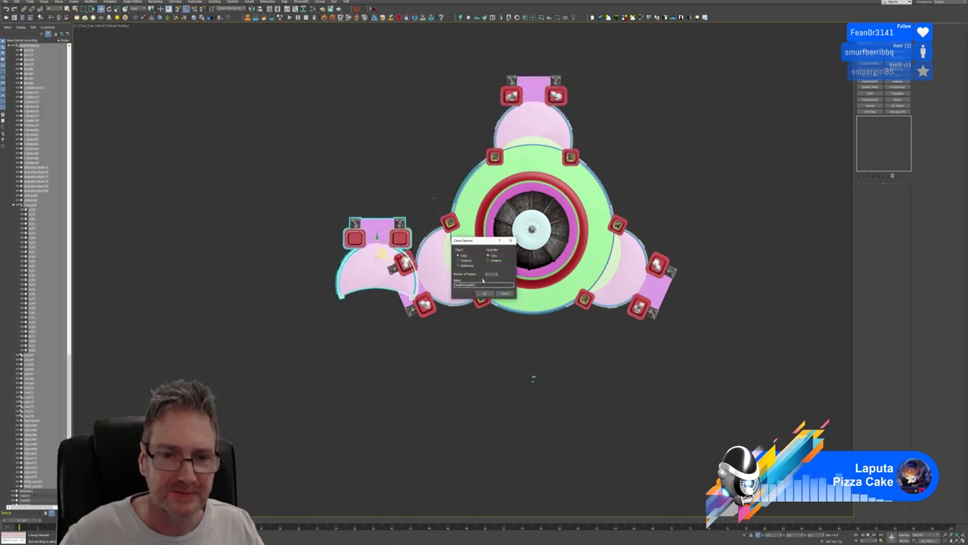
{"action": "left_click", "coordinate": [485, 293]}
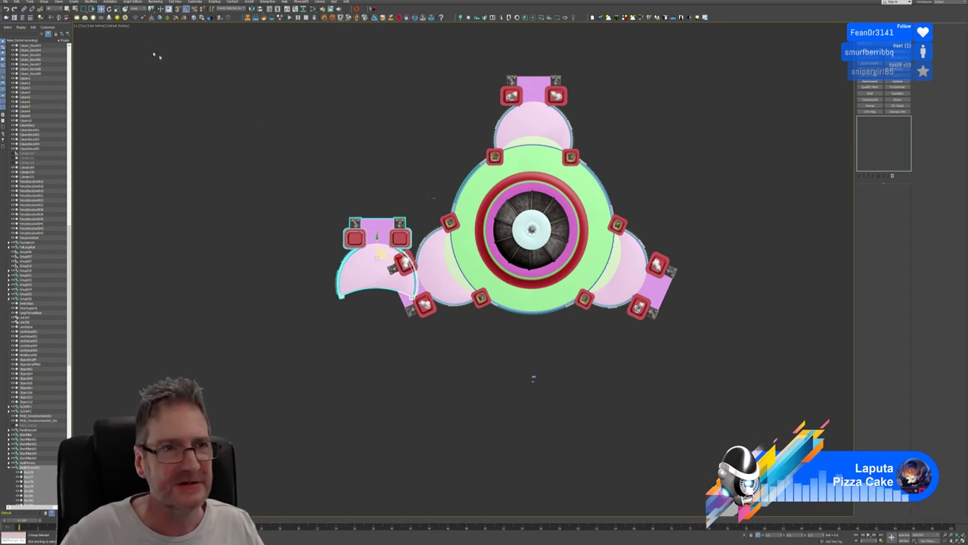
Try to rotate and move the copied entrance into line with the lower-left entrance
{"action": "key", "text": "e"}
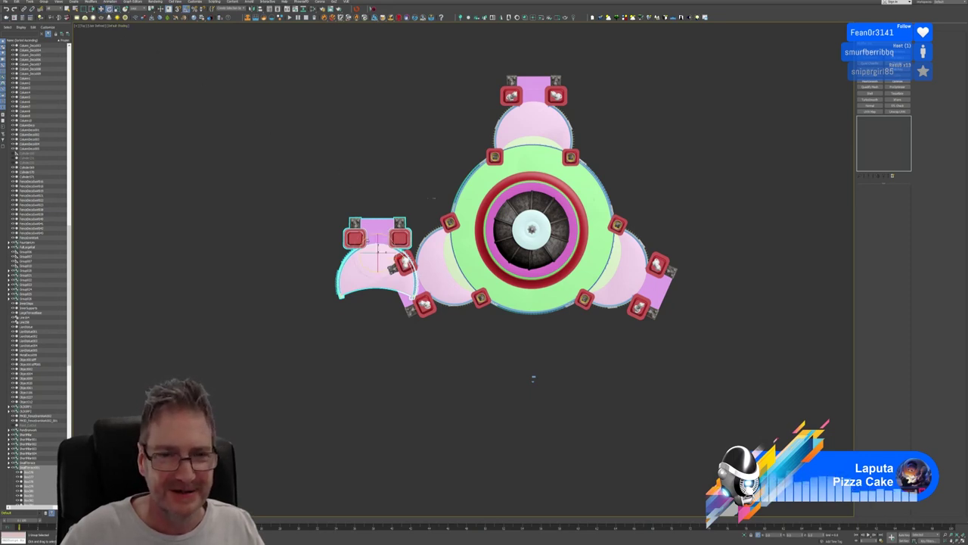
{"action": "left_click_drag", "start_coordinate": [364, 239], "coordinate": [343, 255]}
{"action": "key", "text": "w"}
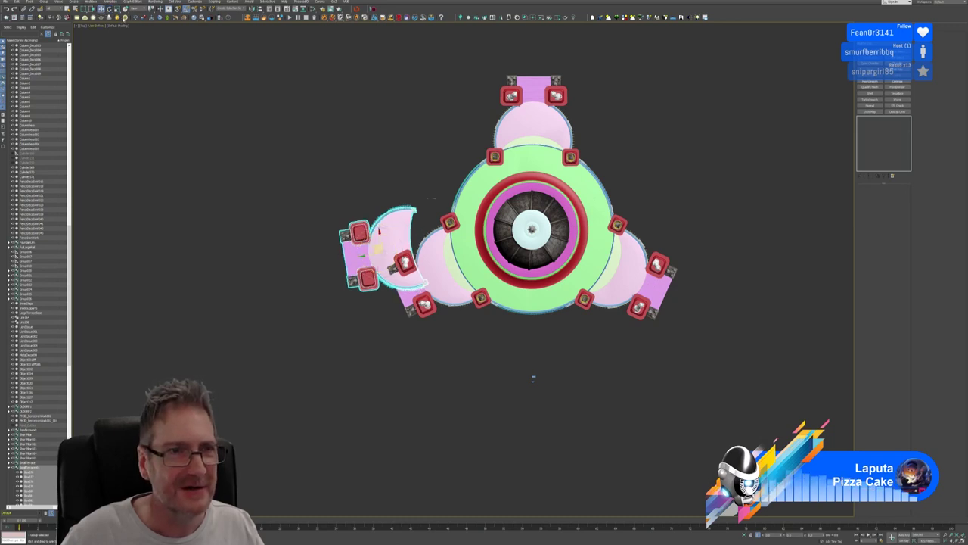
{"action": "left_click_drag", "start_coordinate": [374, 247], "coordinate": [403, 277]}
{"action": "scroll", "coordinate": [405, 277], "scroll_direction": "up", "scroll_amount": 3}
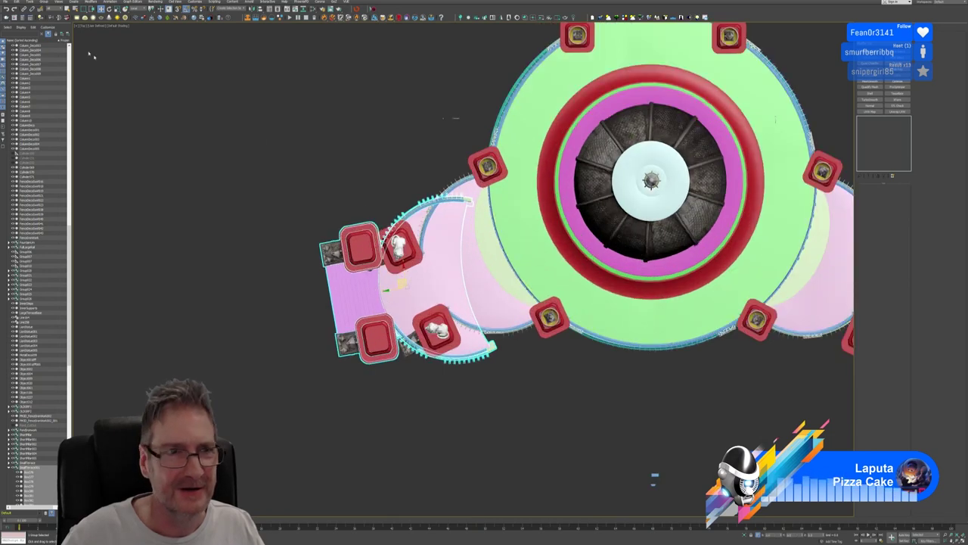
{"action": "key", "text": "e"}
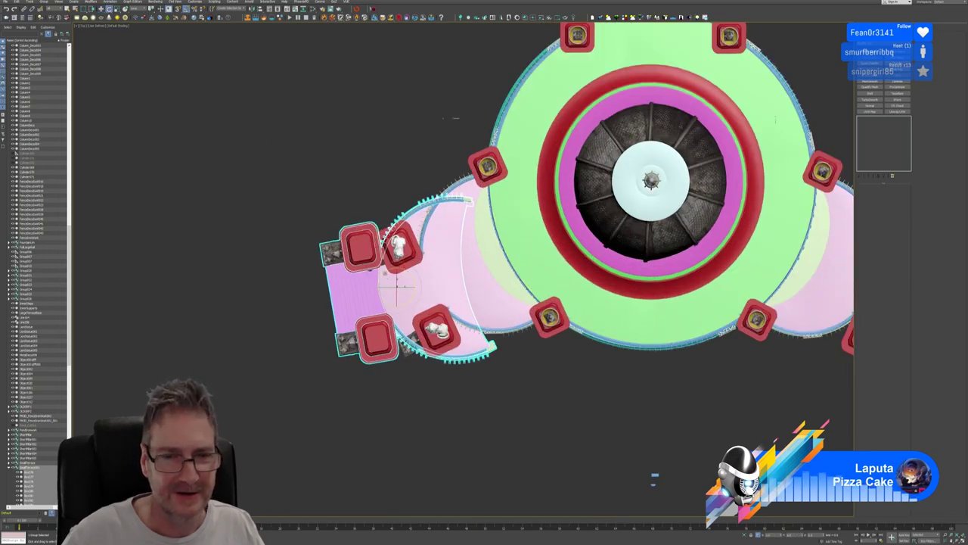
{"action": "left_click_drag", "start_coordinate": [384, 273], "coordinate": [383, 272]}
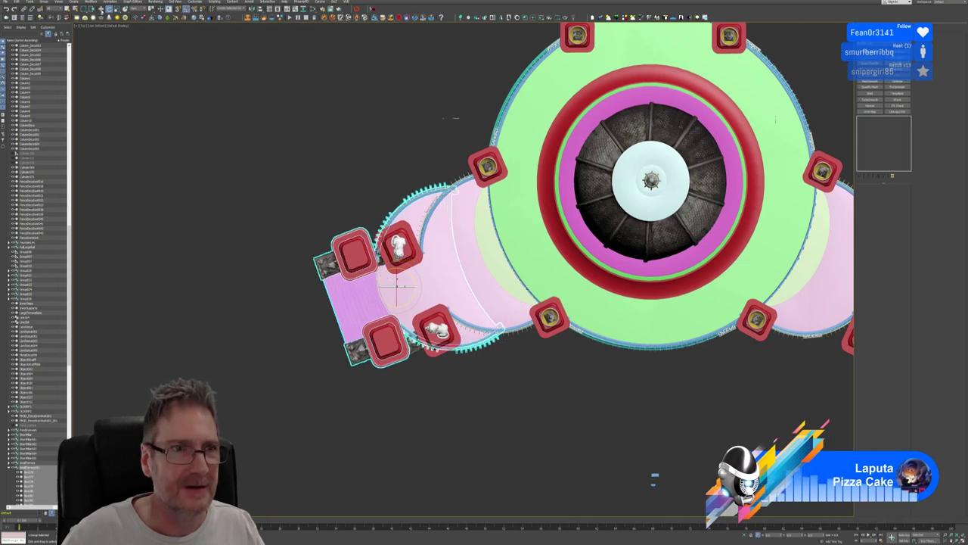
Move the misaligned entrance copy clear of the pavilion and delete it
{"action": "left_click", "coordinate": [101, 10]}
{"action": "mouse_move", "coordinate": [399, 281]}
{"action": "left_mouse_down"}
{"action": "mouse_move", "coordinate": [450, 271]}
{"action": "mouse_move", "coordinate": [303, 240]}
{"action": "mouse_move", "coordinate": [234, 213]}
{"action": "left_mouse_up"}
{"action": "key", "text": "Delete"}
Copy the upper entrance group again and place the copy over the entrance at the lower left of the plan
{"action": "middle_click_drag", "start_coordinate": [344, 117], "coordinate": [205, 252]}
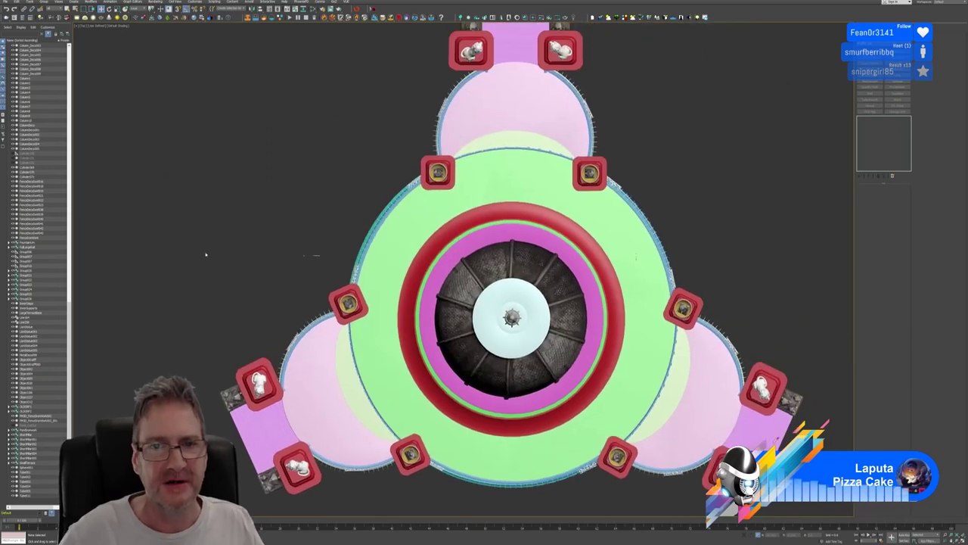
{"action": "scroll", "coordinate": [205, 253], "scroll_direction": "down", "scroll_amount": 2}
{"action": "scroll", "coordinate": [362, 178], "scroll_direction": "up", "scroll_amount": 5}
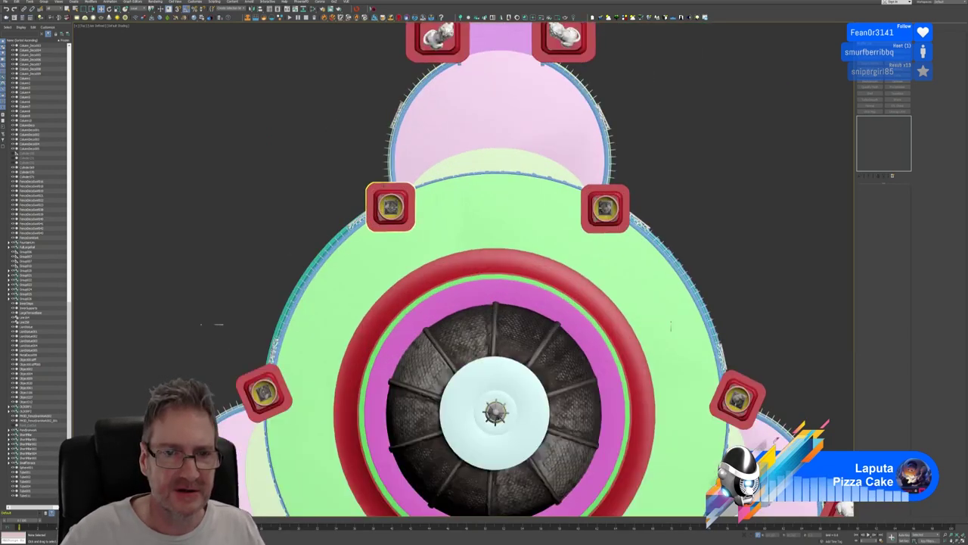
{"action": "scroll", "coordinate": [392, 195], "scroll_direction": "down", "scroll_amount": 3}
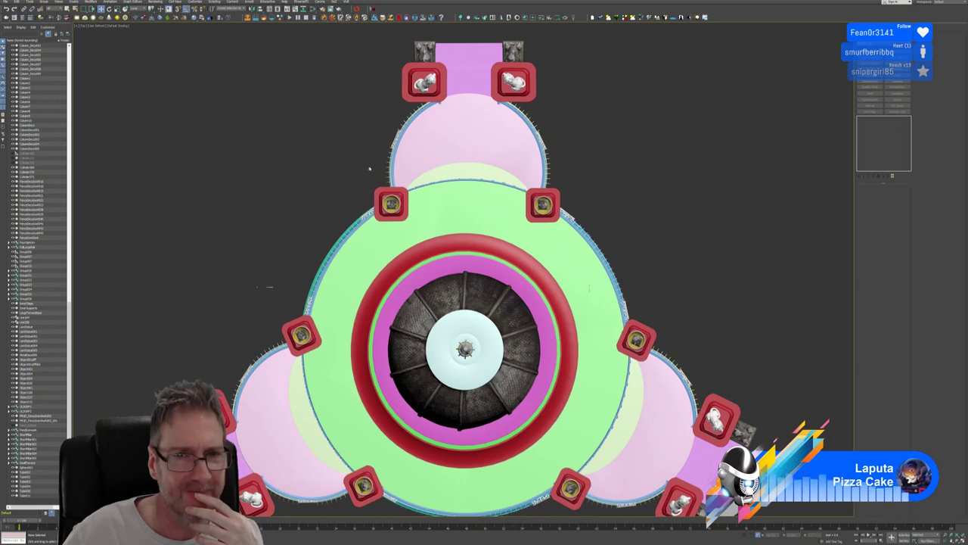
{"action": "left_click", "coordinate": [446, 117]}
{"action": "scroll", "coordinate": [620, 143], "scroll_direction": "down", "scroll_amount": 3}
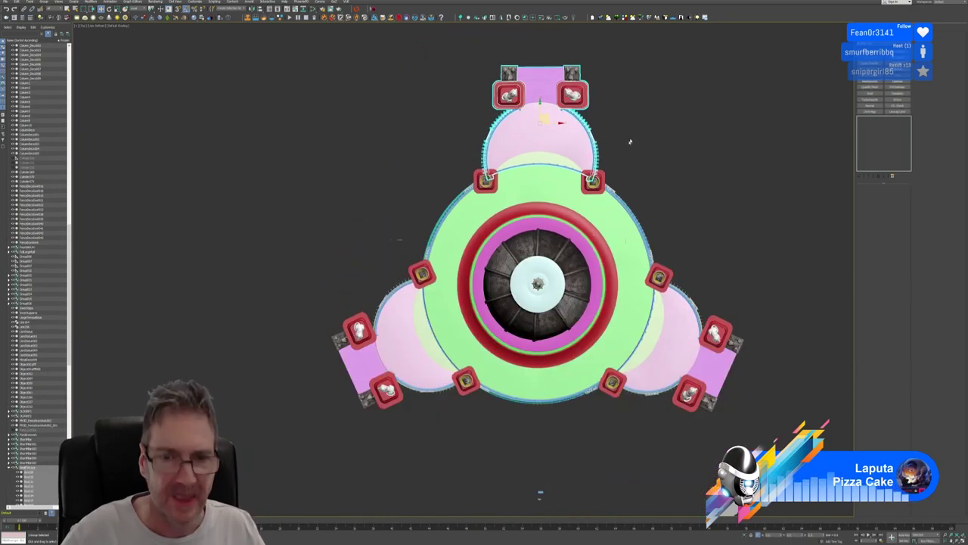
{"action": "middle_click_drag", "start_coordinate": [629, 142], "coordinate": [649, 123]}
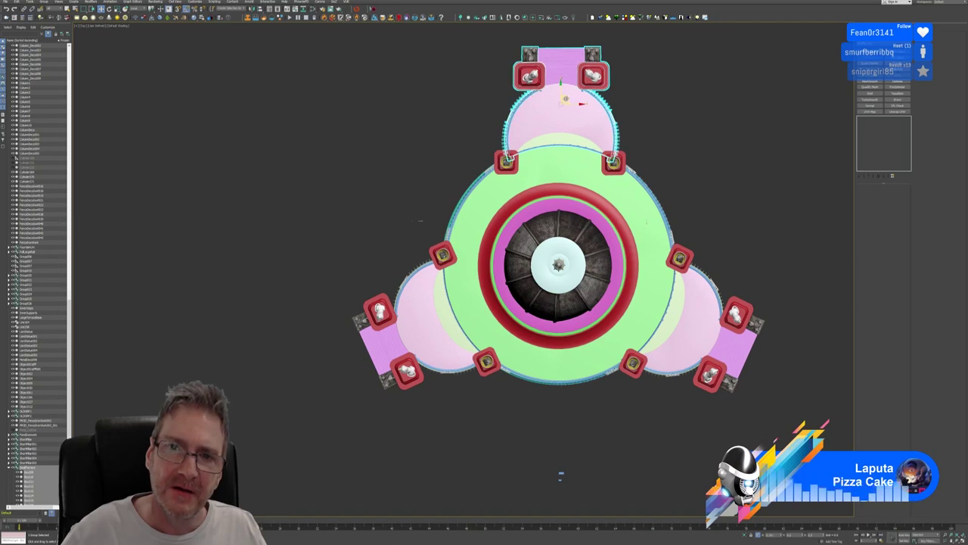
{"action": "left_click_drag", "start_coordinate": [565, 98], "coordinate": [382, 326], "text": "shift"}
{"action": "left_click", "coordinate": [485, 295]}
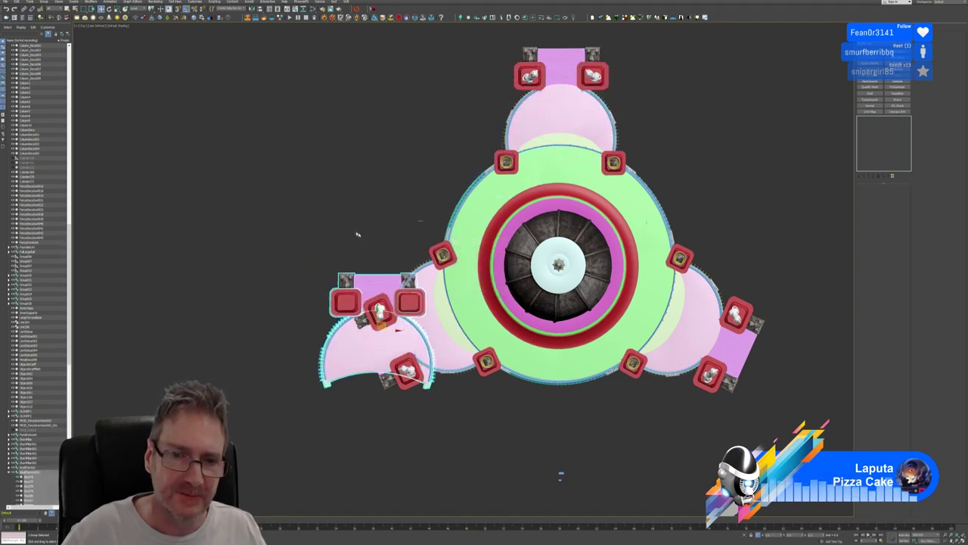
Rotate the new entrance copy to face outward at the lower left and move it closer to the existing entrance
{"action": "left_click", "coordinate": [110, 10]}
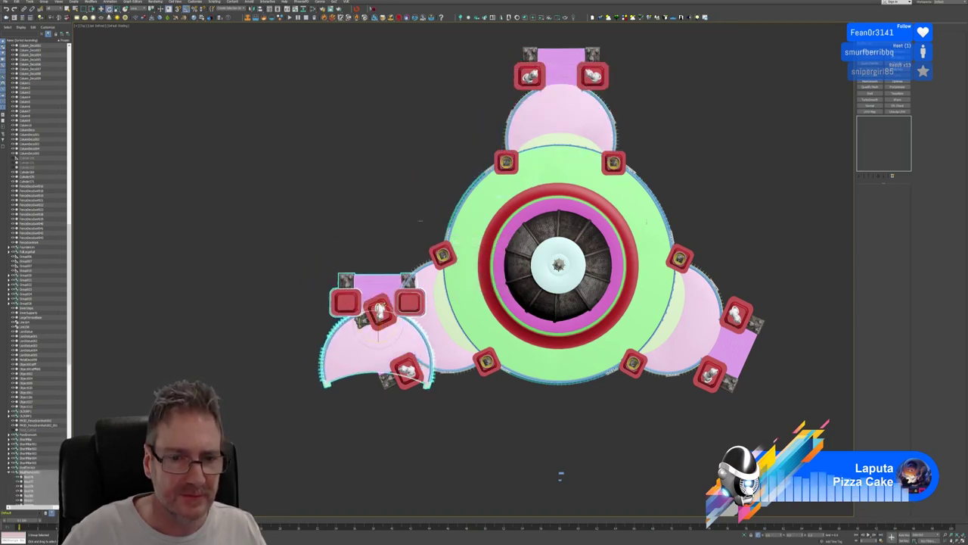
{"action": "mouse_move", "coordinate": [362, 308]}
{"action": "left_mouse_down"}
{"action": "mouse_move", "coordinate": [312, 372]}
{"action": "mouse_move", "coordinate": [328, 350]}
{"action": "left_mouse_up"}
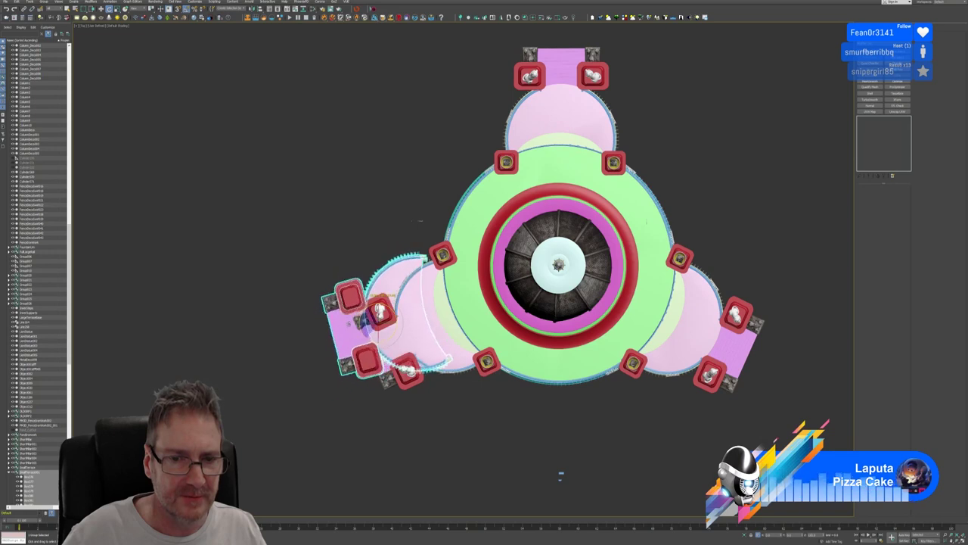
{"action": "left_click", "coordinate": [99, 9]}
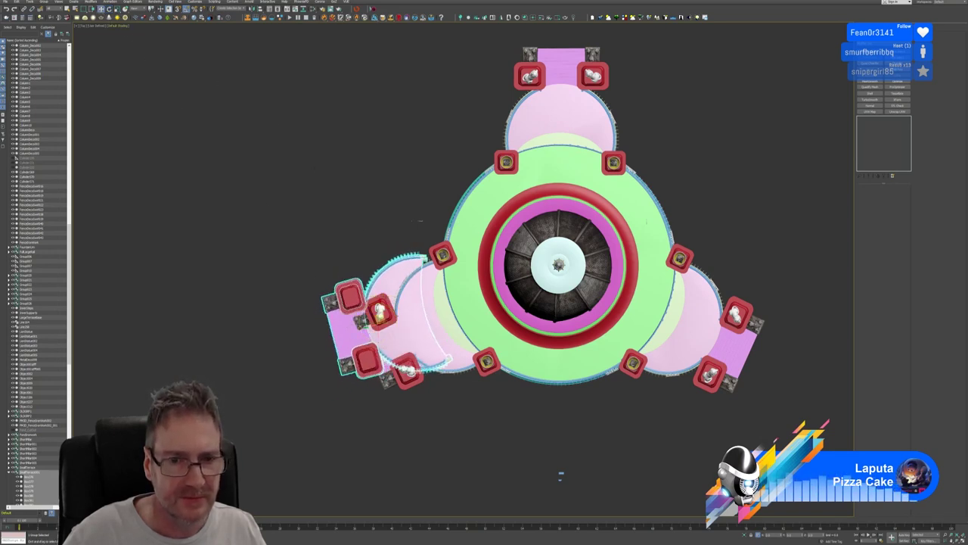
{"action": "left_click_drag", "start_coordinate": [377, 315], "coordinate": [394, 322]}
Fine-tune the copy's rotation and position until its railing and pedestals align with the lower-left entrance
{"action": "key", "text": "e"}
{"action": "scroll", "coordinate": [369, 328], "scroll_direction": "up", "scroll_amount": 2}
{"action": "middle_click_drag", "start_coordinate": [379, 231], "coordinate": [364, 172]}
{"action": "left_click_drag", "start_coordinate": [377, 254], "coordinate": [373, 259]}
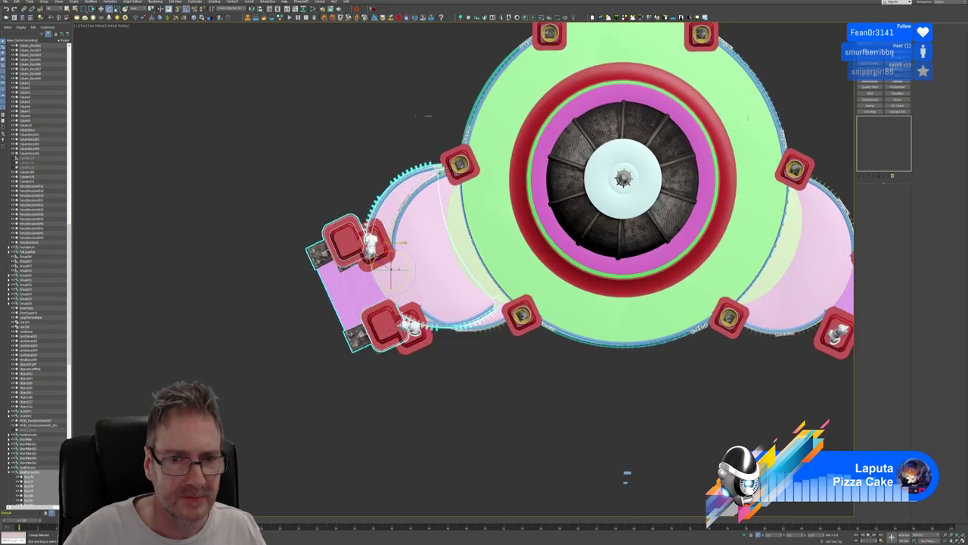
{"action": "left_click", "coordinate": [102, 11]}
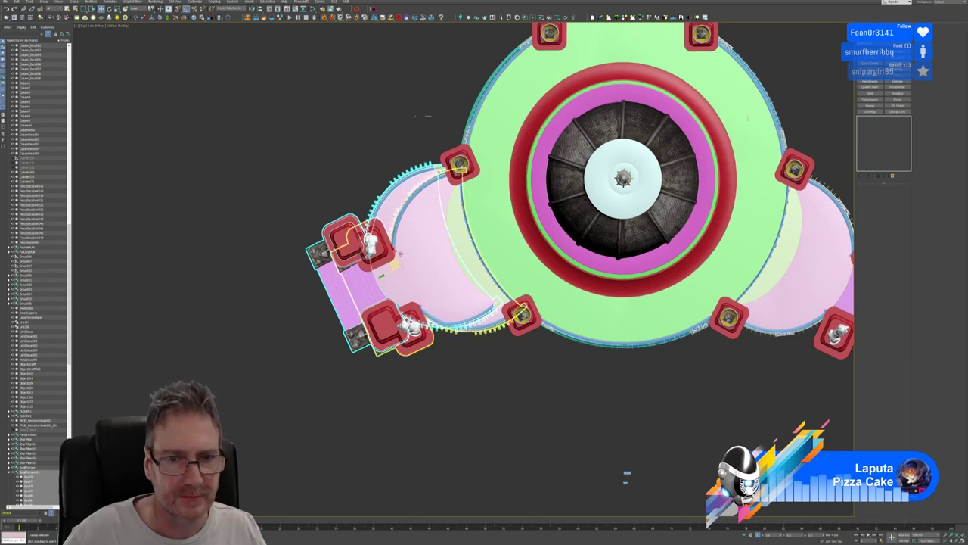
{"action": "left_click_drag", "start_coordinate": [392, 263], "coordinate": [414, 266]}
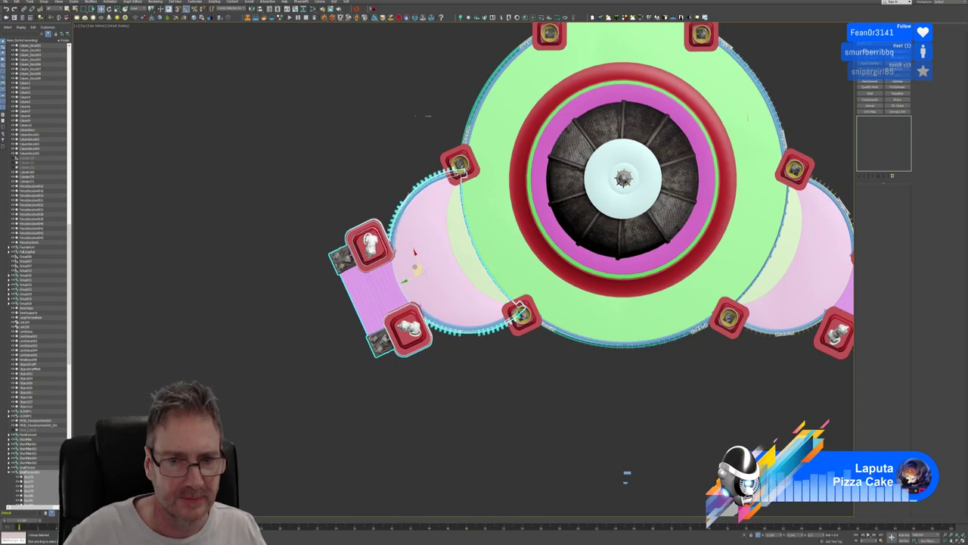
{"action": "left_click_drag", "start_coordinate": [415, 266], "coordinate": [417, 268]}
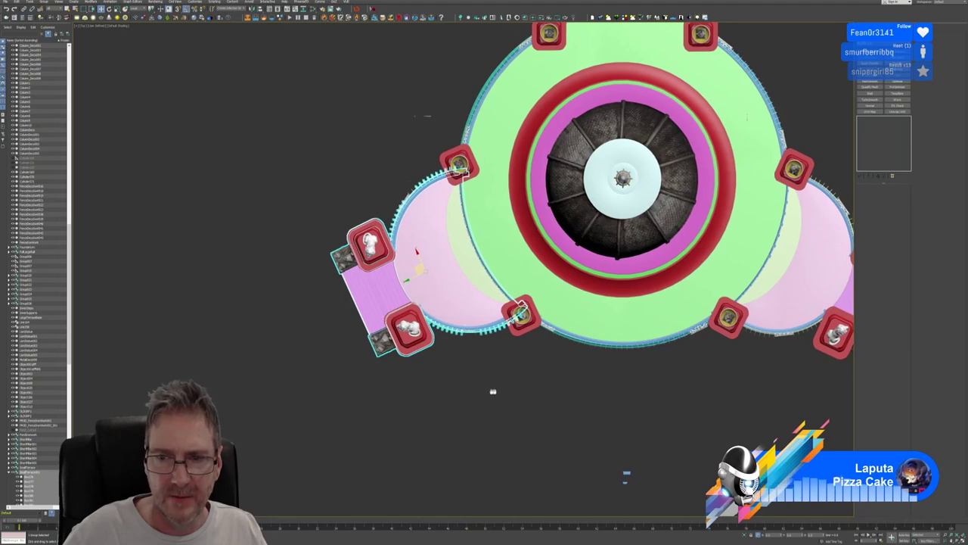
Copy the aligned lower-left entrance group across to the lower-right side of the plan
{"action": "middle_click_drag", "start_coordinate": [492, 391], "coordinate": [350, 364]}
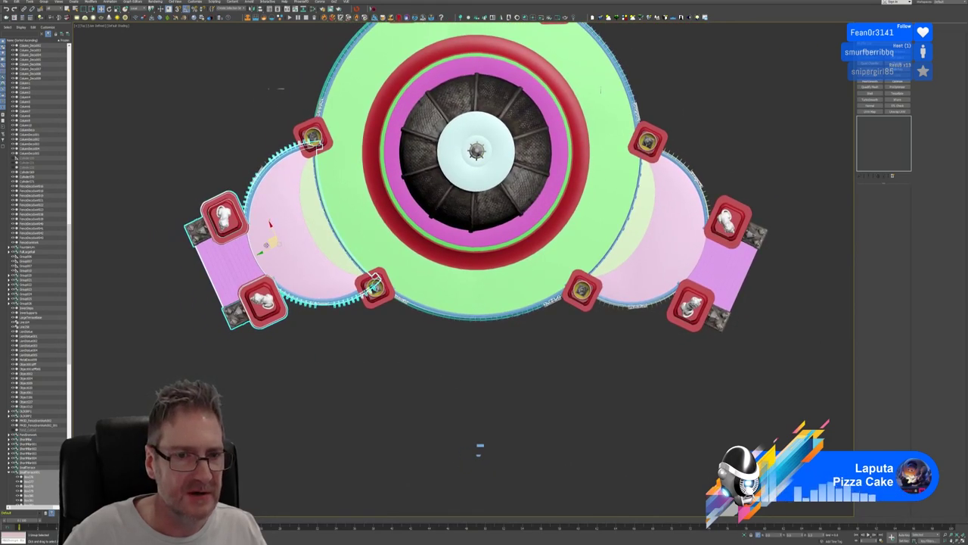
{"action": "left_click_drag", "start_coordinate": [270, 238], "coordinate": [479, 304], "text": "shift"}
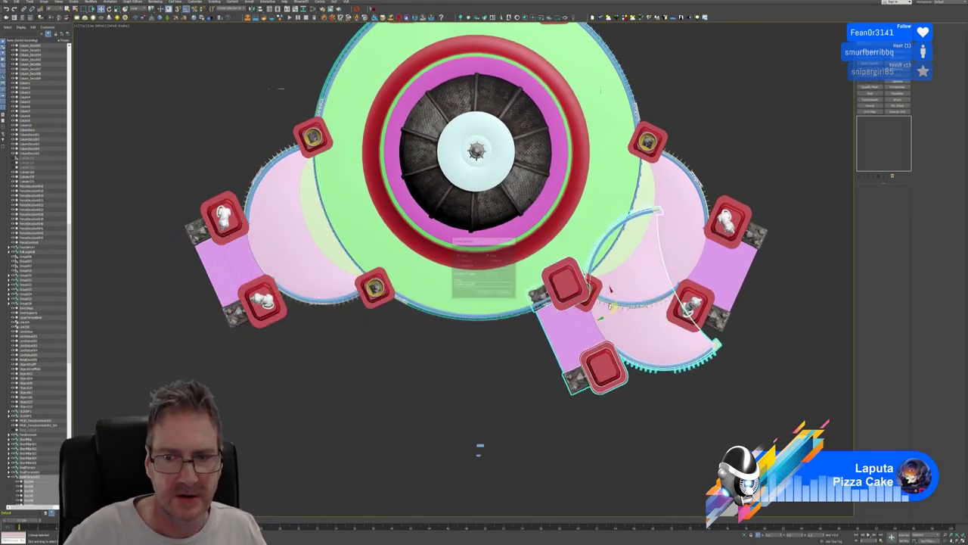
{"action": "left_click", "coordinate": [485, 294]}
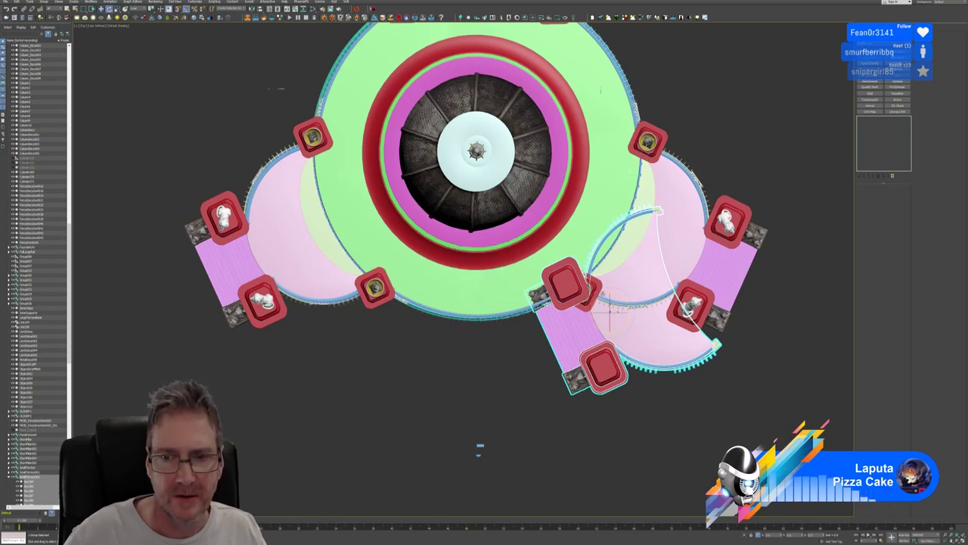
Rotate the second copy to face the lower-right side and move it over the existing entrance there
{"action": "left_click_drag", "start_coordinate": [610, 316], "coordinate": [576, 312]}
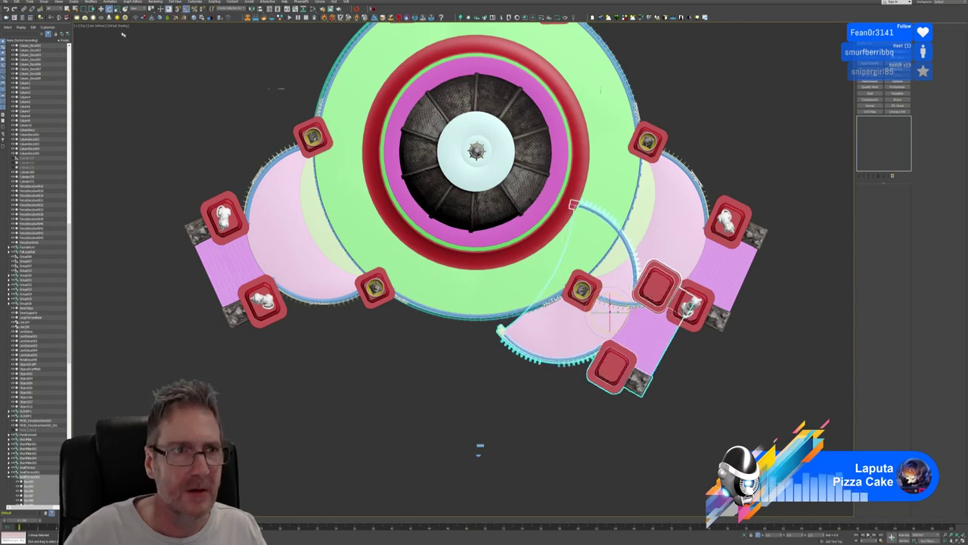
{"action": "key", "text": "w"}
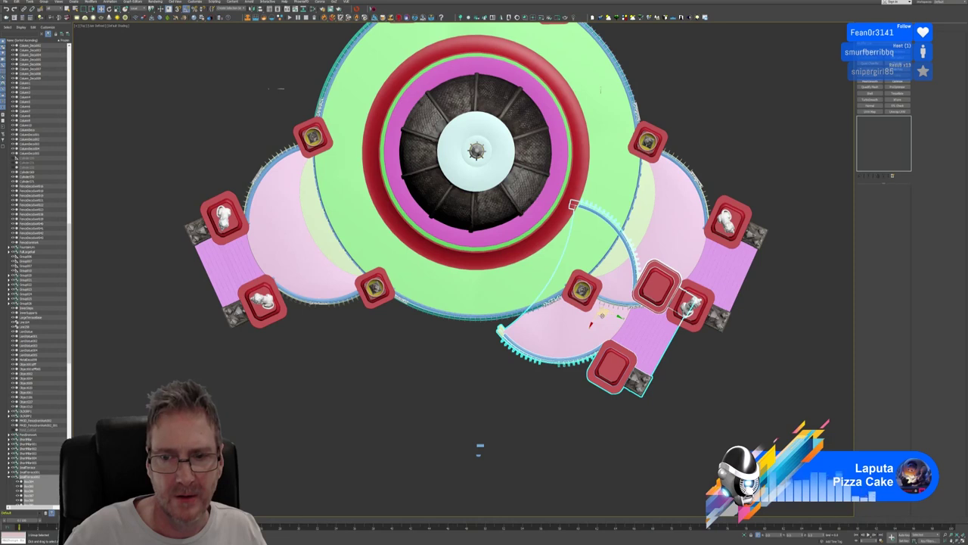
{"action": "left_click_drag", "start_coordinate": [603, 314], "coordinate": [662, 261]}
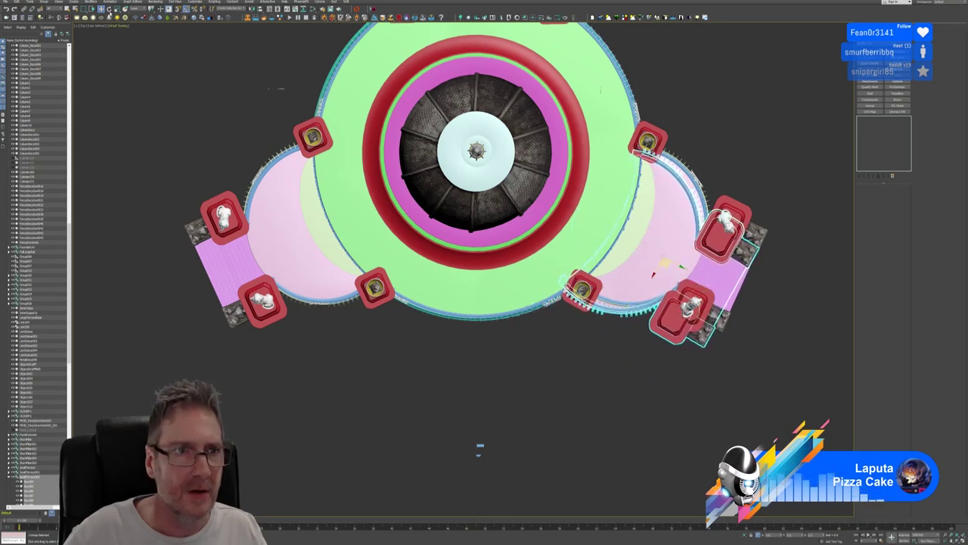
Fine-tune the second copy's rotation and position until it lines up with the lower-right entrance's pedestals and terrace
{"action": "left_click", "coordinate": [109, 10]}
{"action": "middle_click_drag", "start_coordinate": [681, 218], "coordinate": [551, 199]}
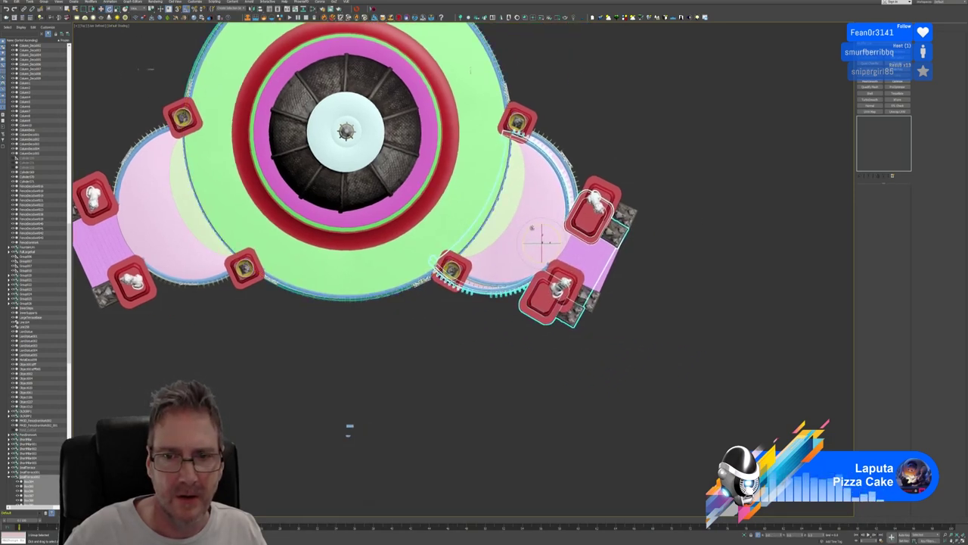
{"action": "left_click_drag", "start_coordinate": [532, 227], "coordinate": [529, 228]}
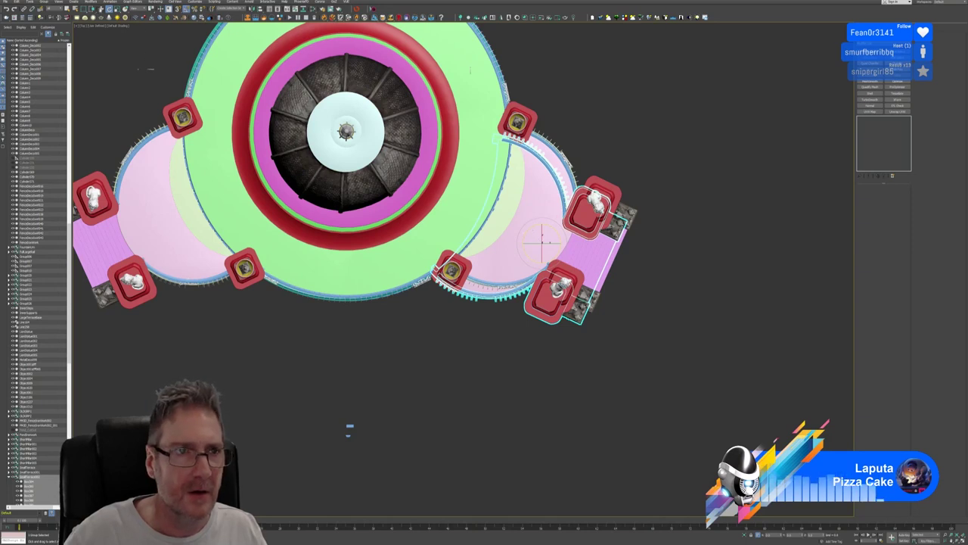
{"action": "key", "text": "w"}
{"action": "left_click_drag", "start_coordinate": [537, 247], "coordinate": [548, 240]}
{"action": "middle_click_drag", "start_coordinate": [686, 245], "coordinate": [712, 258]}
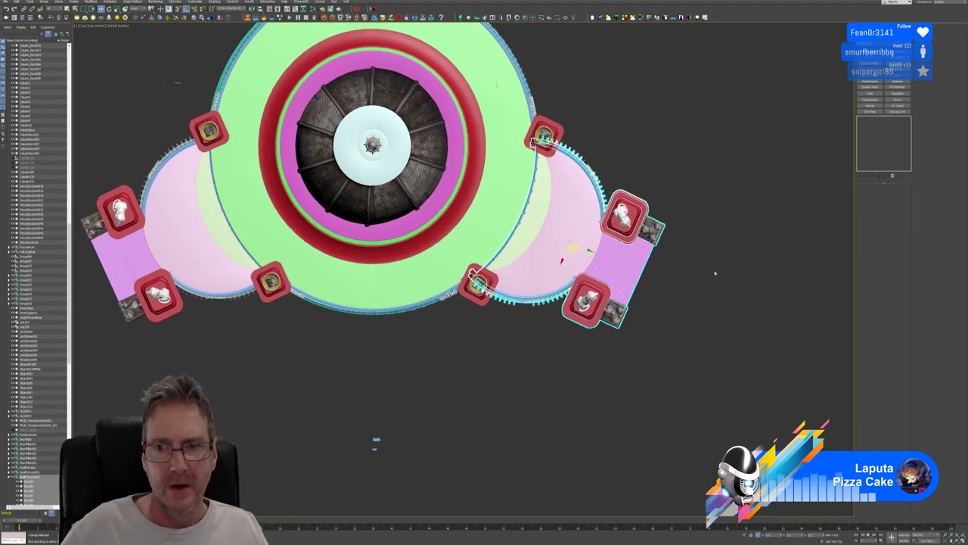
Delete the two old entrance groups overlapping the new copies on the lower-left and lower-right sides of the plan
{"action": "left_click", "coordinate": [215, 278]}
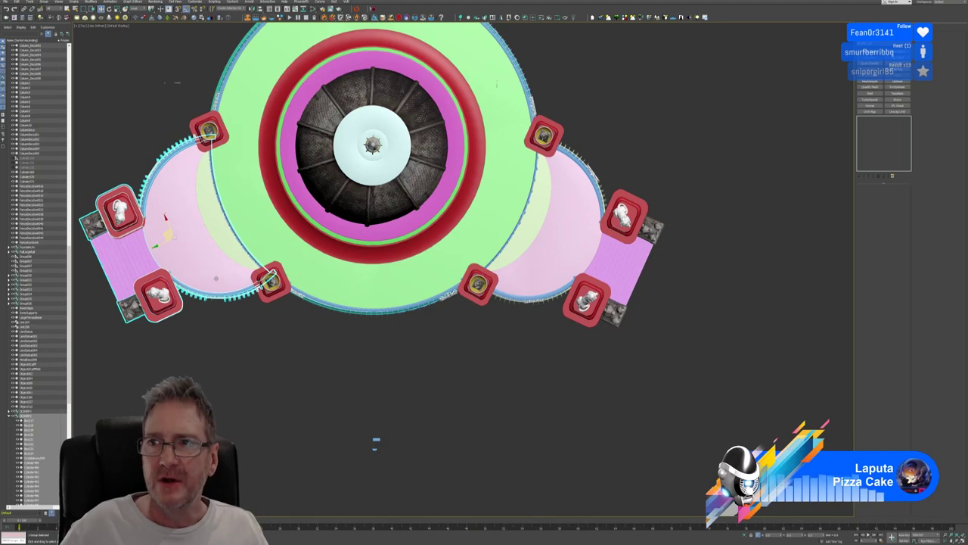
{"action": "key", "text": "Delete"}
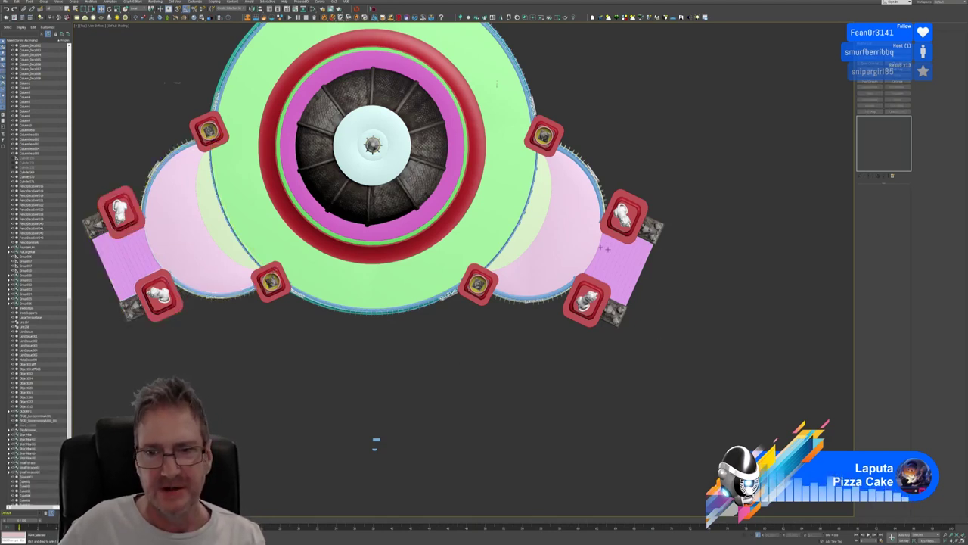
{"action": "left_click", "coordinate": [603, 248]}
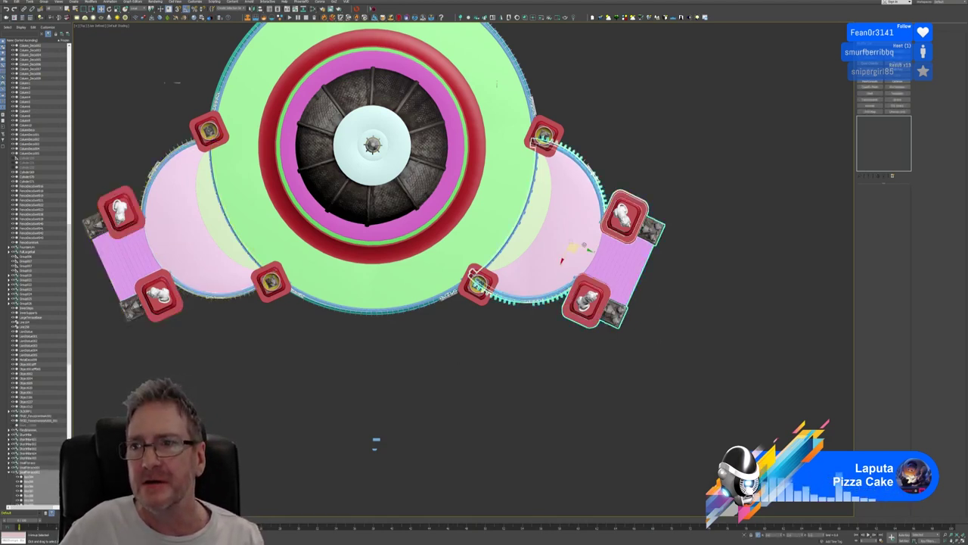
{"action": "left_click", "coordinate": [601, 263]}
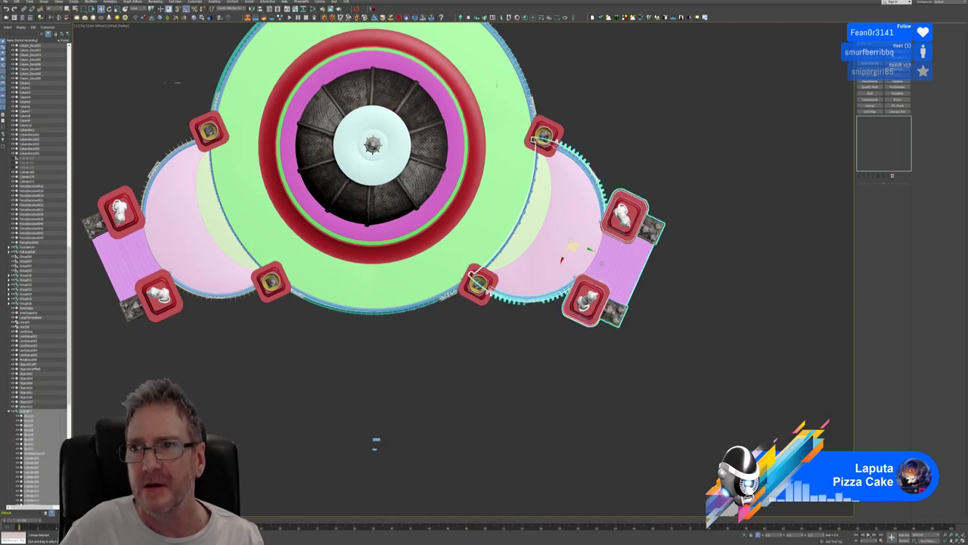
{"action": "key", "text": "Delete"}
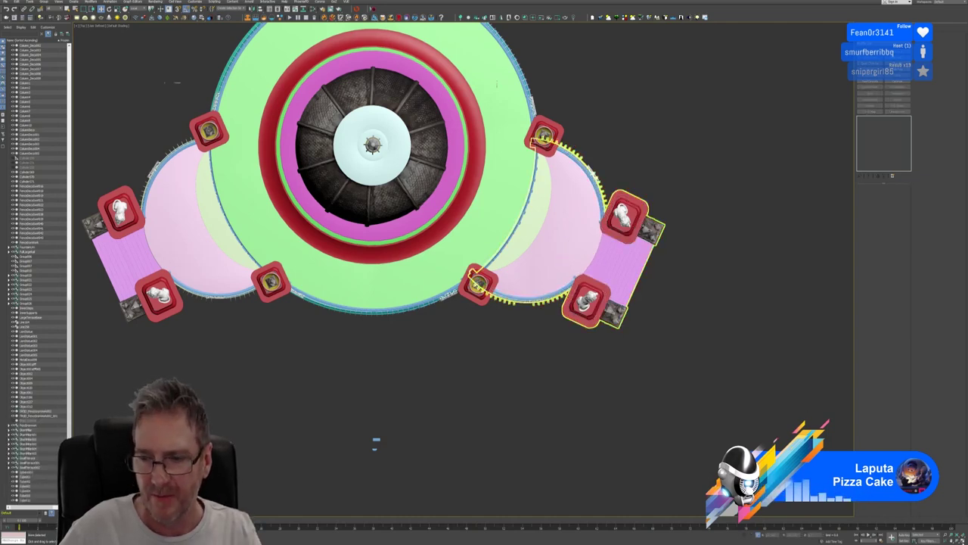
Examine the pavilion from several sides in perspective, checking how the entrance railings and terraces meet the statue pedestals
{"action": "key", "text": "alt+w"}
{"action": "middle_click_drag", "start_coordinate": [457, 406], "coordinate": [409, 387], "text": "alt"}
{"action": "left_click", "coordinate": [284, 290]}
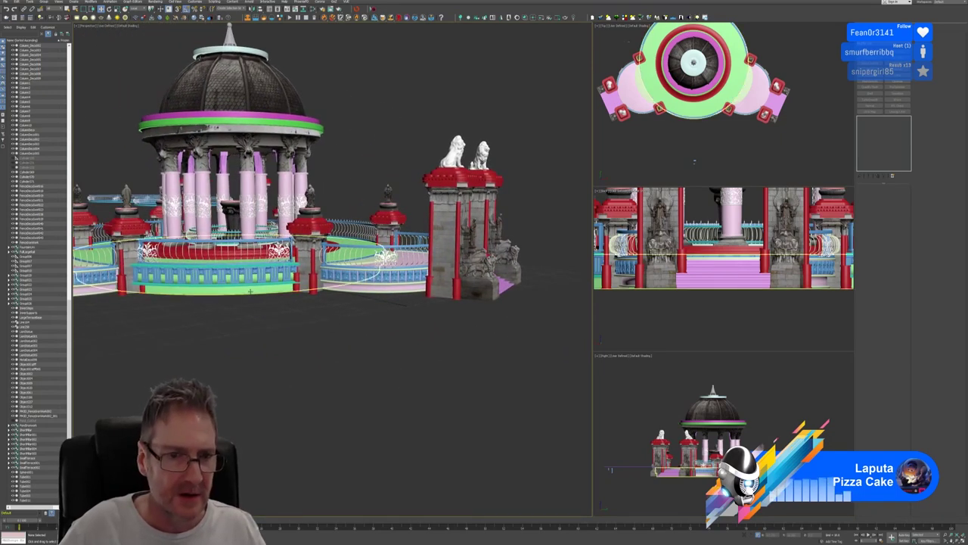
{"action": "middle_click_drag", "start_coordinate": [327, 344], "coordinate": [353, 356]}
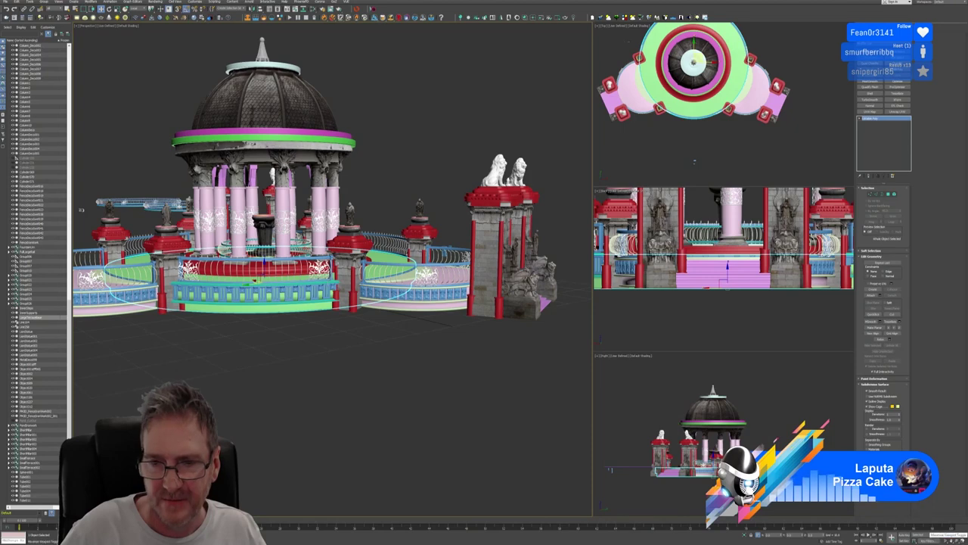
{"action": "key", "text": "alt+w"}
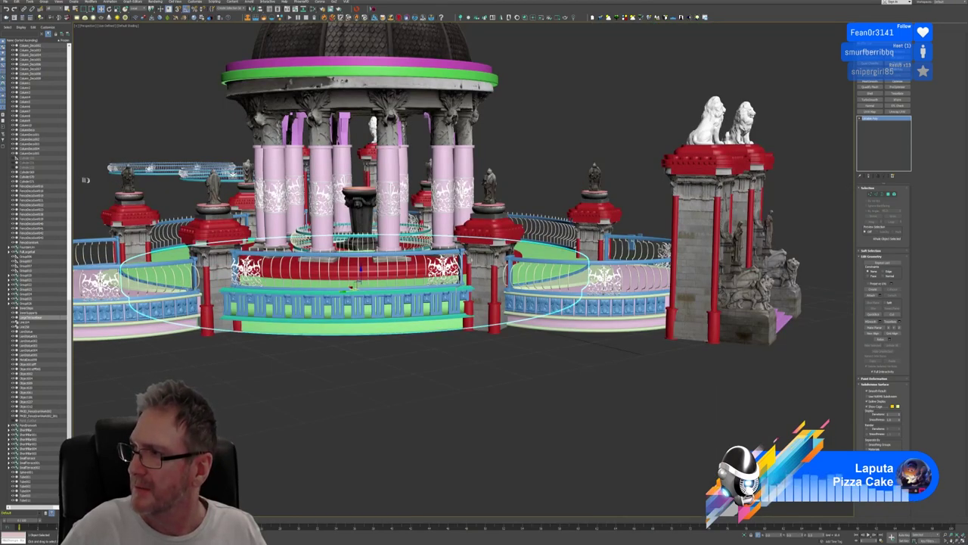
{"action": "mouse_move", "coordinate": [544, 380]}
{"action": "middle_mouse_down"}
{"action": "mouse_move", "coordinate": [557, 389]}
{"action": "mouse_move", "coordinate": [541, 389]}
{"action": "middle_mouse_up"}
{"action": "middle_click_drag", "start_coordinate": [532, 388], "coordinate": [361, 389], "text": "alt"}
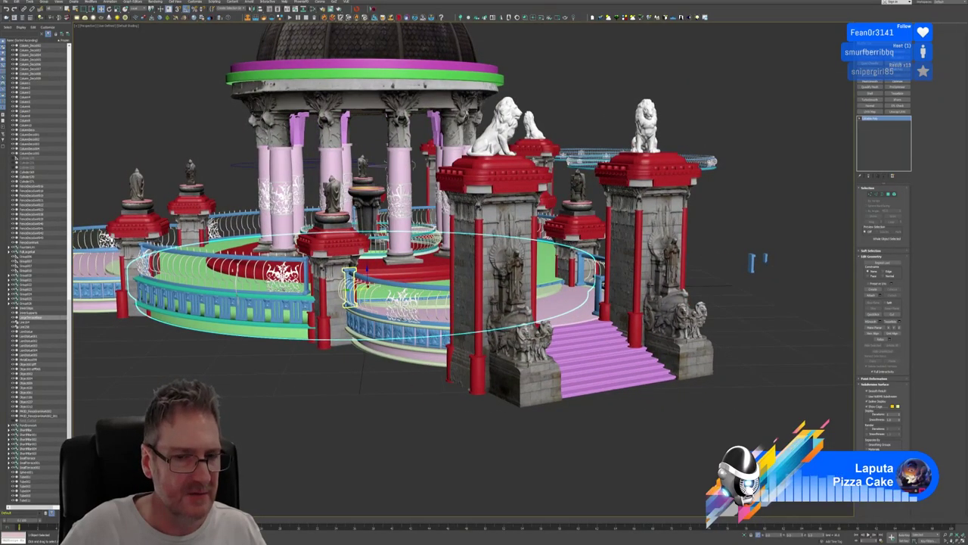
{"action": "middle_click_drag", "start_coordinate": [351, 278], "coordinate": [100, 216], "text": "alt"}
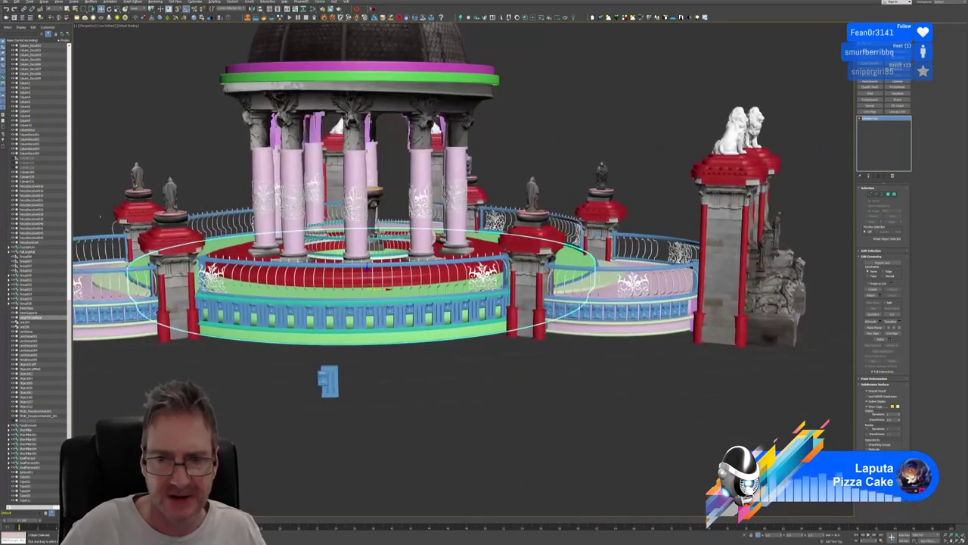
{"action": "middle_click_drag", "start_coordinate": [401, 389], "coordinate": [431, 389], "text": "alt"}
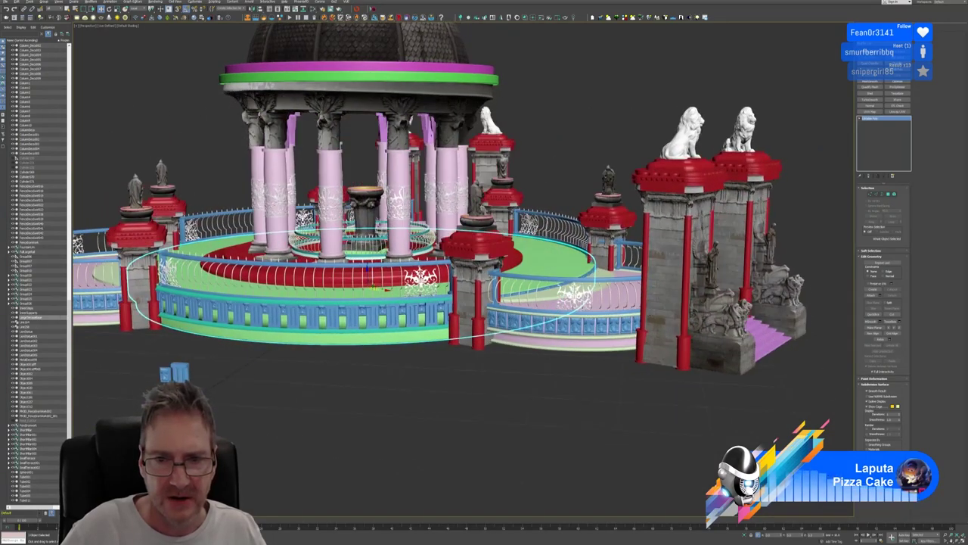
{"action": "key", "text": "g"}
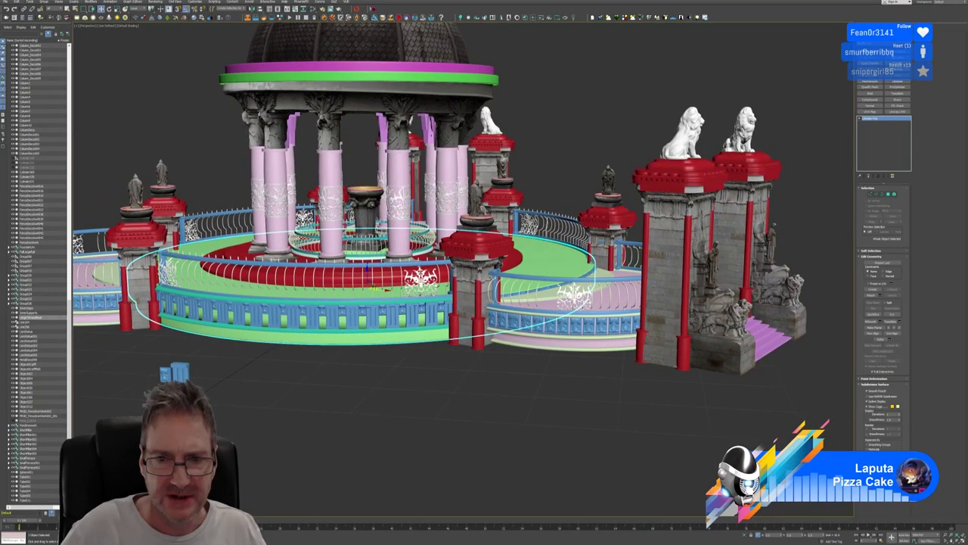
{"action": "middle_click_drag", "start_coordinate": [832, 221], "coordinate": [803, 220], "text": "alt"}
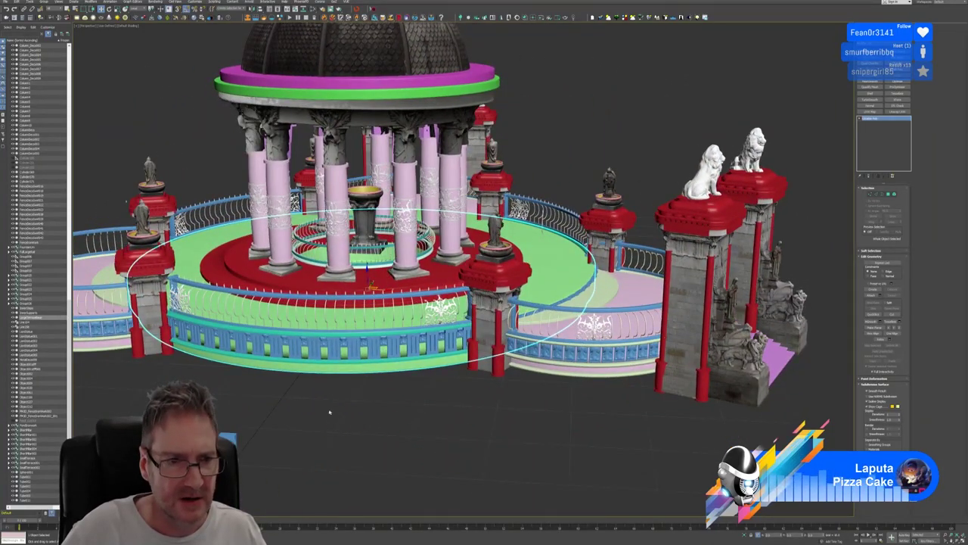
{"action": "middle_click_drag", "start_coordinate": [335, 406], "coordinate": [299, 377], "text": "alt"}
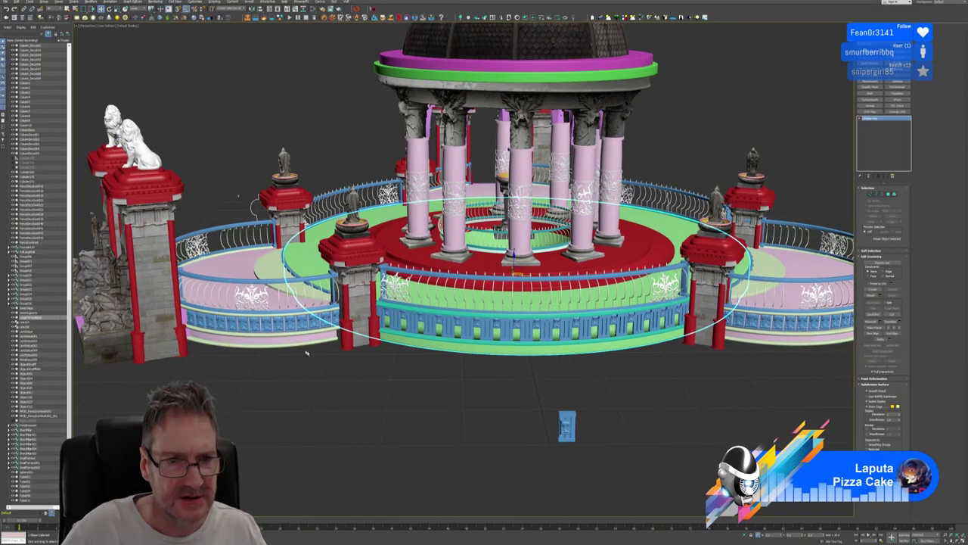
{"action": "middle_click_drag", "start_coordinate": [239, 196], "coordinate": [407, 313], "text": "alt"}
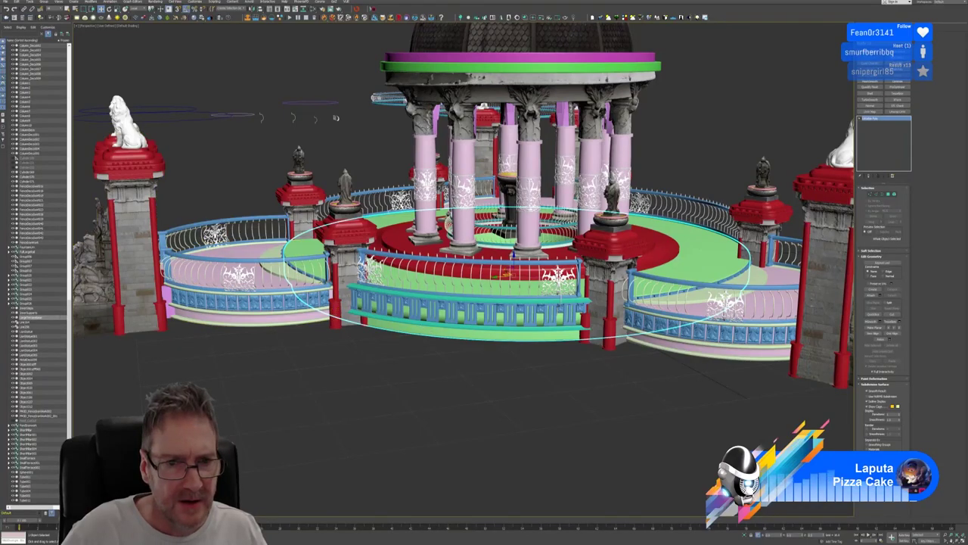
{"action": "middle_click_drag", "start_coordinate": [287, 217], "coordinate": [711, 265], "text": "alt"}
{"action": "scroll", "coordinate": [726, 281], "scroll_direction": "up", "scroll_amount": 4}
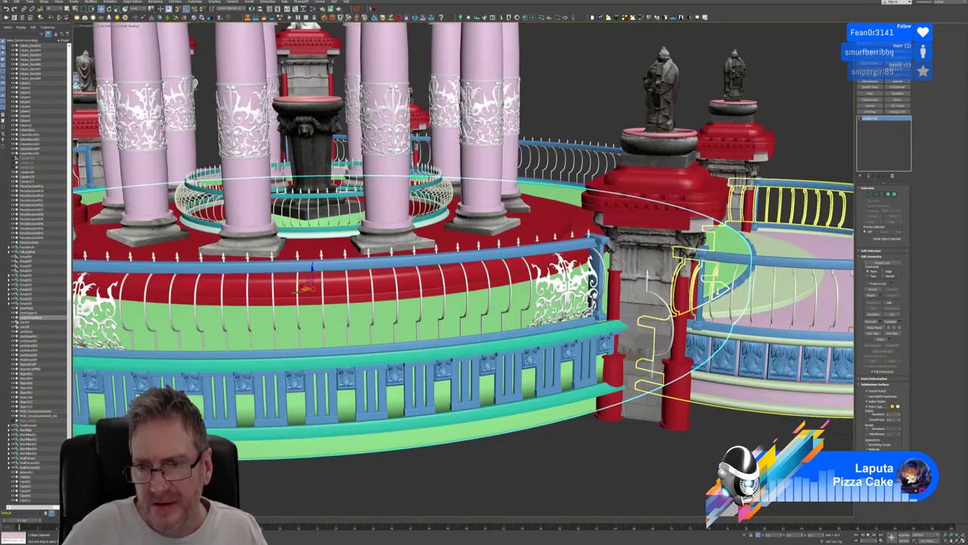
{"action": "middle_click_drag", "start_coordinate": [751, 426], "coordinate": [708, 411]}
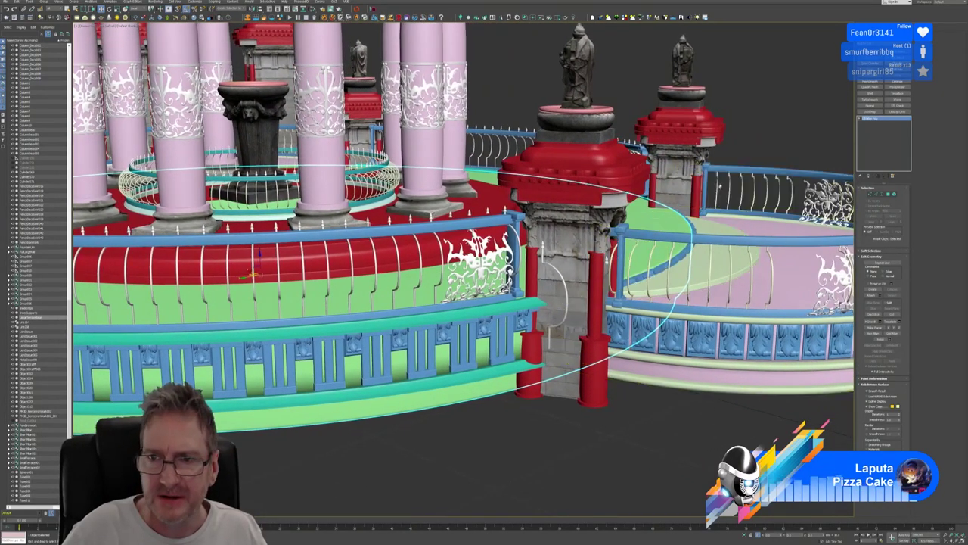
Isolate the entrance group beside the pedestal to check which parts it contains, and bring the full scene back
{"action": "left_click", "coordinate": [721, 178]}
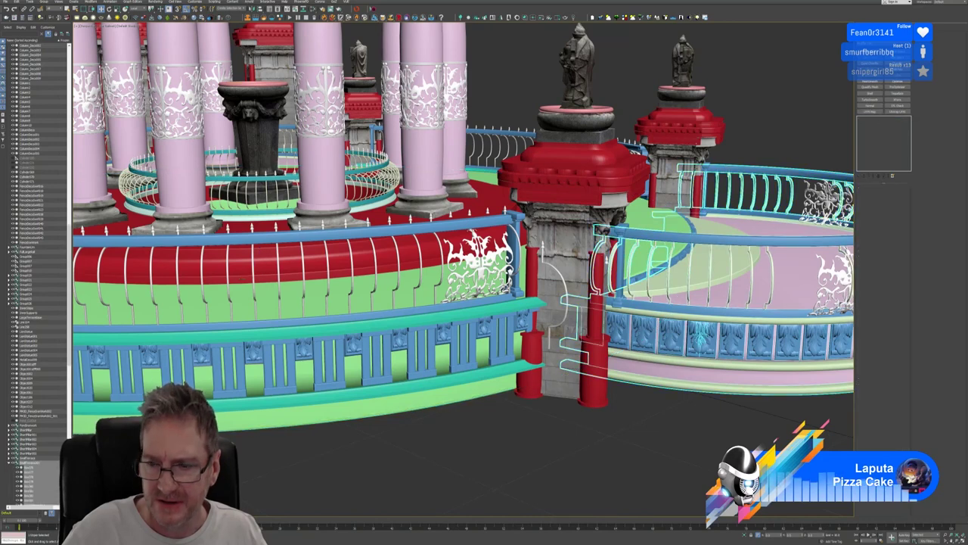
{"action": "left_click", "coordinate": [745, 536]}
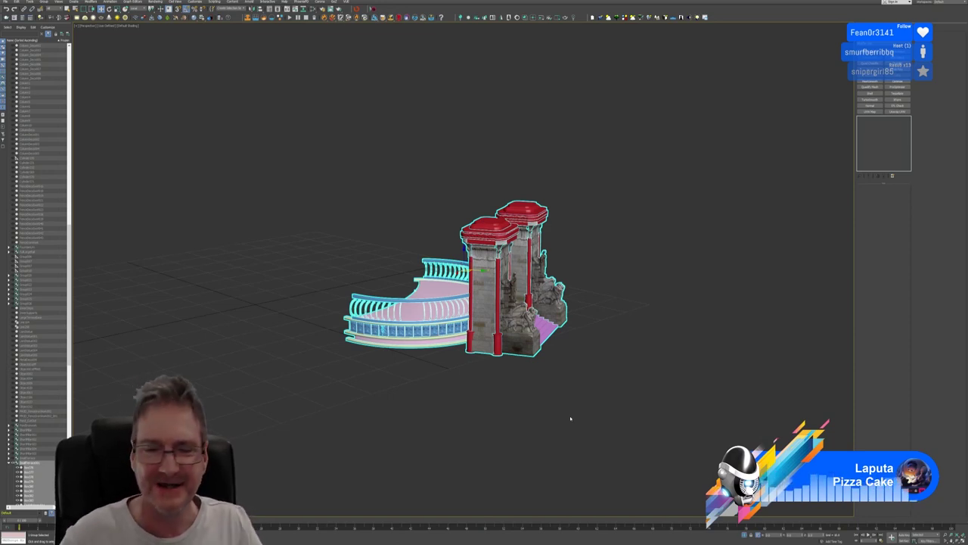
{"action": "middle_click_drag", "start_coordinate": [417, 375], "coordinate": [441, 380]}
{"action": "left_click", "coordinate": [744, 535]}
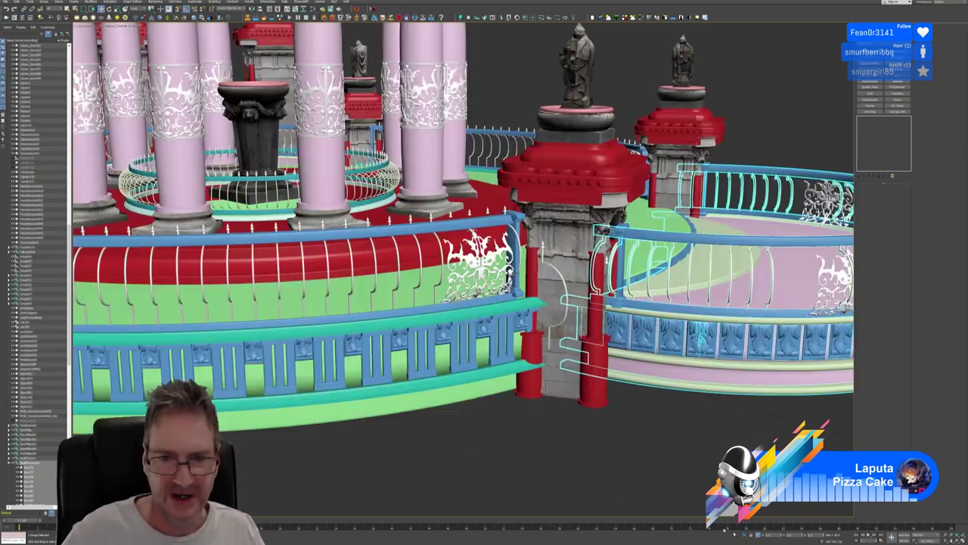
Isolate the entrance together with its railing end posts and clear the selection
{"action": "middle_click_drag", "start_coordinate": [668, 368], "coordinate": [597, 418], "text": "alt"}
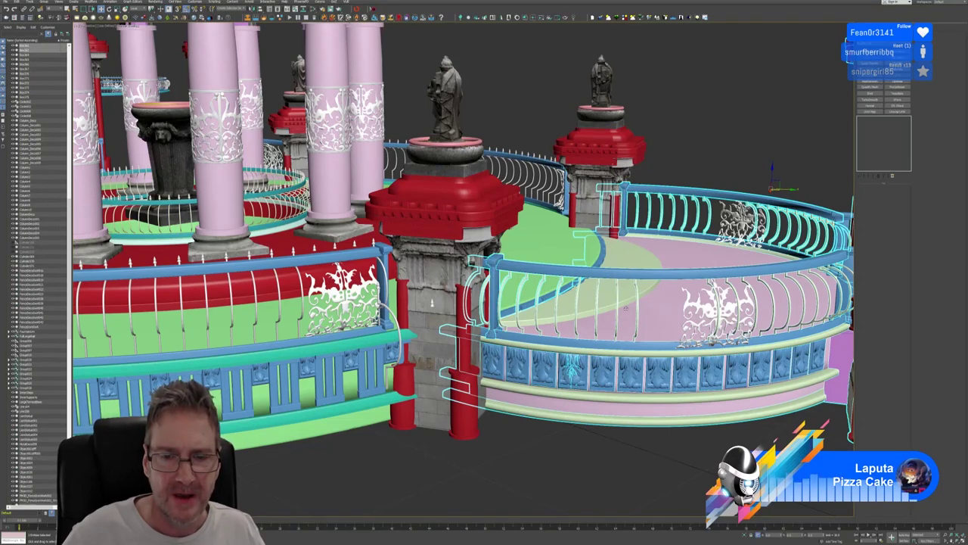
{"action": "scroll", "coordinate": [659, 409], "scroll_direction": "down", "scroll_amount": 3}
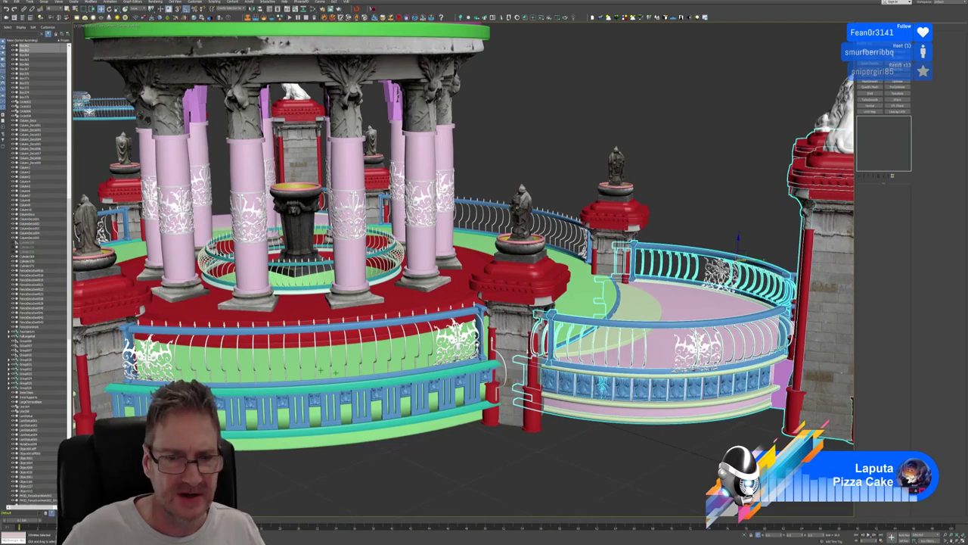
{"action": "middle_click_drag", "start_coordinate": [670, 405], "coordinate": [779, 353], "text": "alt"}
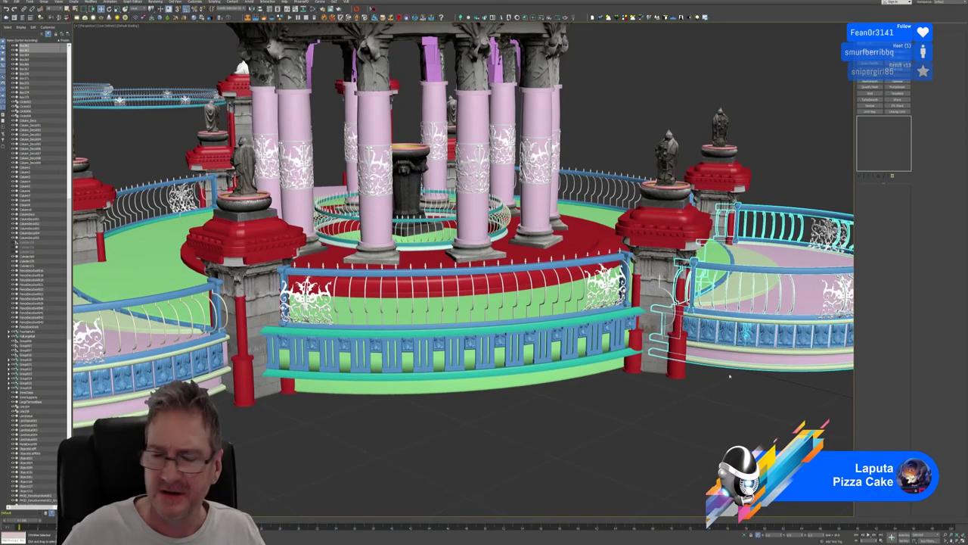
{"action": "middle_click_drag", "start_coordinate": [666, 386], "coordinate": [625, 380], "text": "alt"}
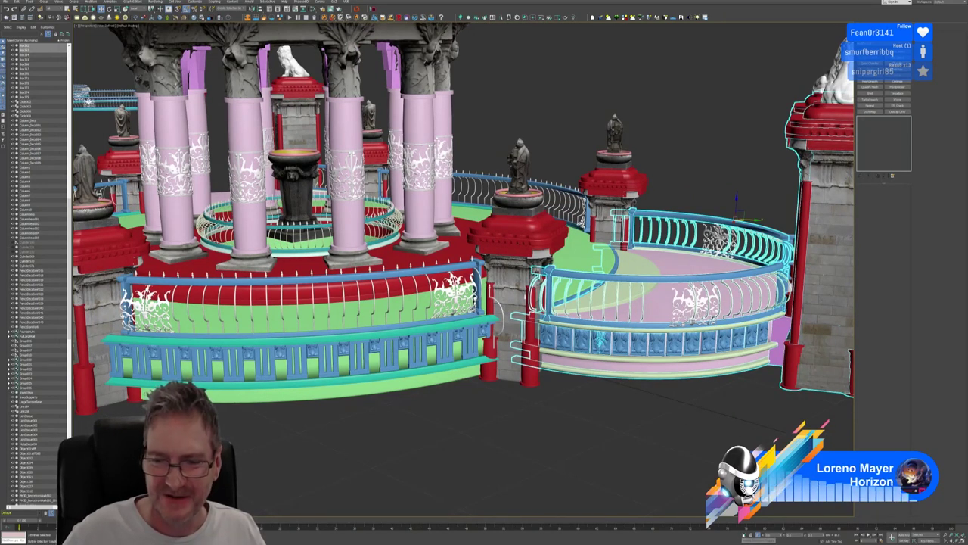
{"action": "key", "text": "alt+q"}
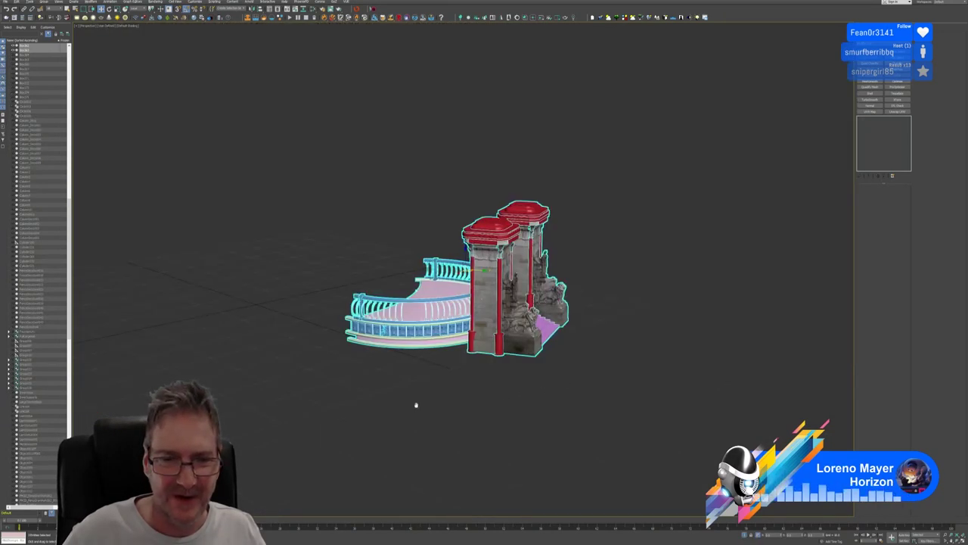
{"action": "middle_click_drag", "start_coordinate": [417, 405], "coordinate": [453, 409]}
{"action": "scroll", "coordinate": [465, 409], "scroll_direction": "up", "scroll_amount": 3}
{"action": "scroll", "coordinate": [465, 410], "scroll_direction": "up", "scroll_amount": 3}
{"action": "left_click", "coordinate": [509, 460]}
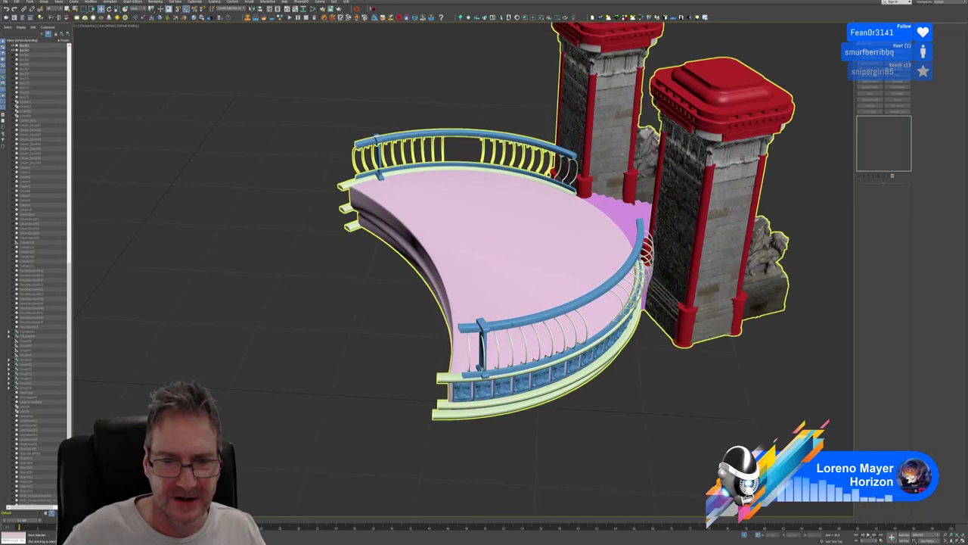
Open the isolated entrance group so its individual parts can be edited
{"action": "left_click", "coordinate": [491, 310]}
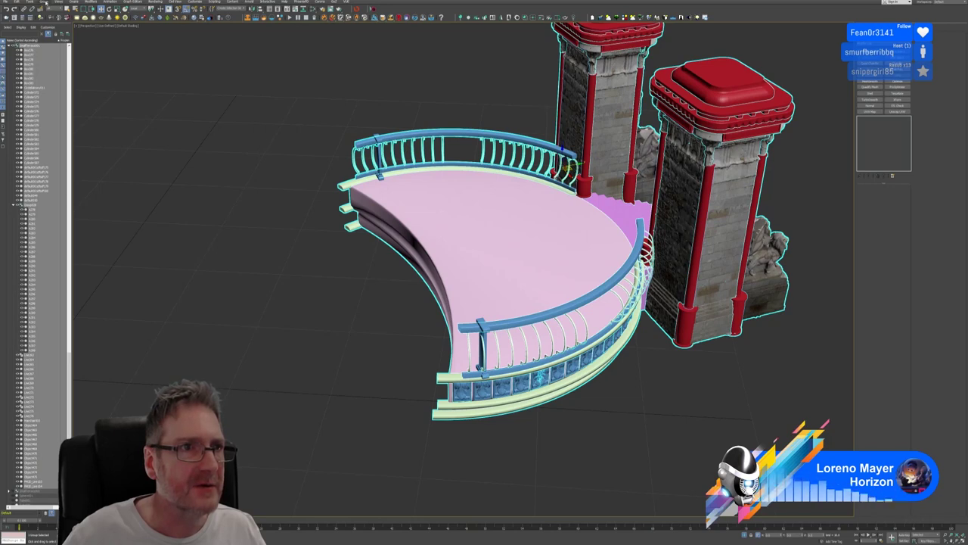
{"action": "left_click", "coordinate": [45, 2]}
{"action": "left_click", "coordinate": [48, 23]}
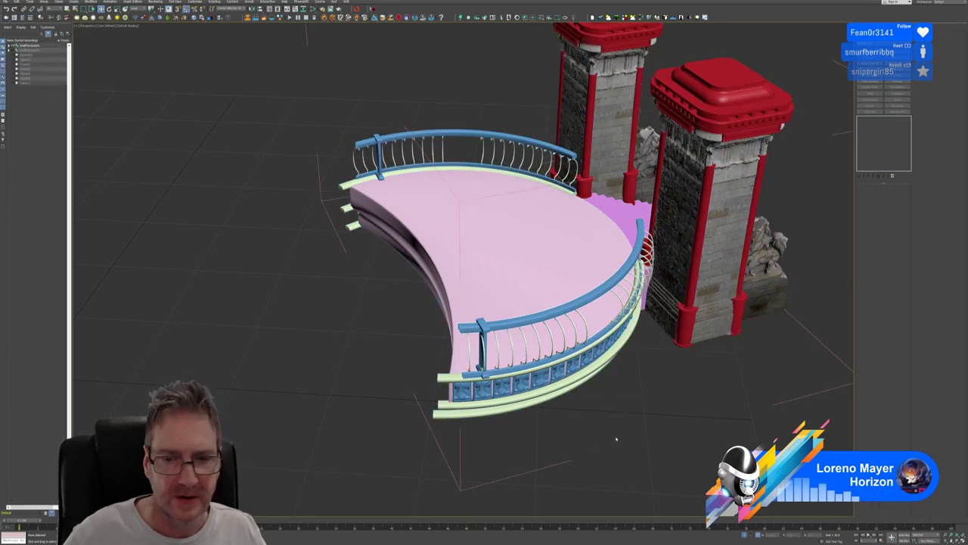
Select one of the terrace's curved railings and quick-slice it along its end post in the top view
{"action": "left_click", "coordinate": [454, 221]}
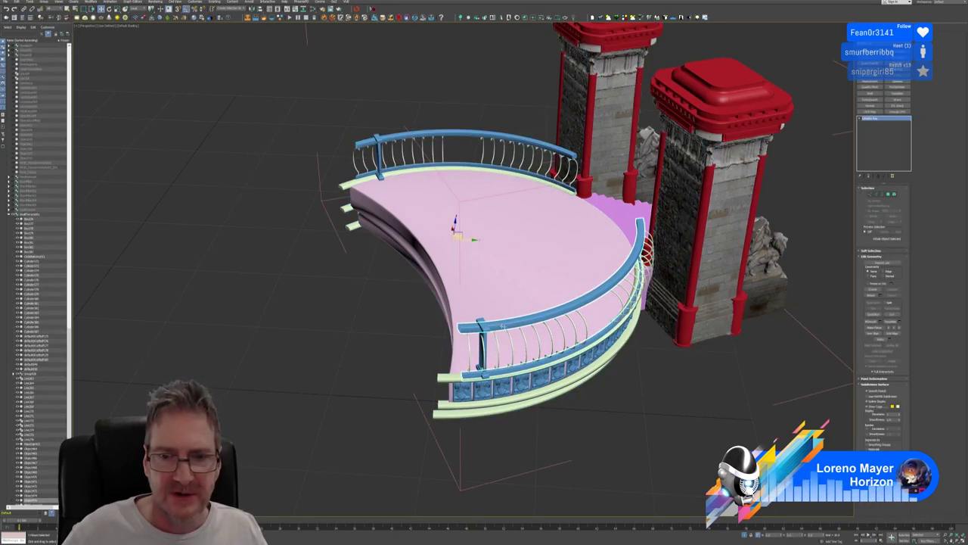
{"action": "key", "text": "alt+w"}
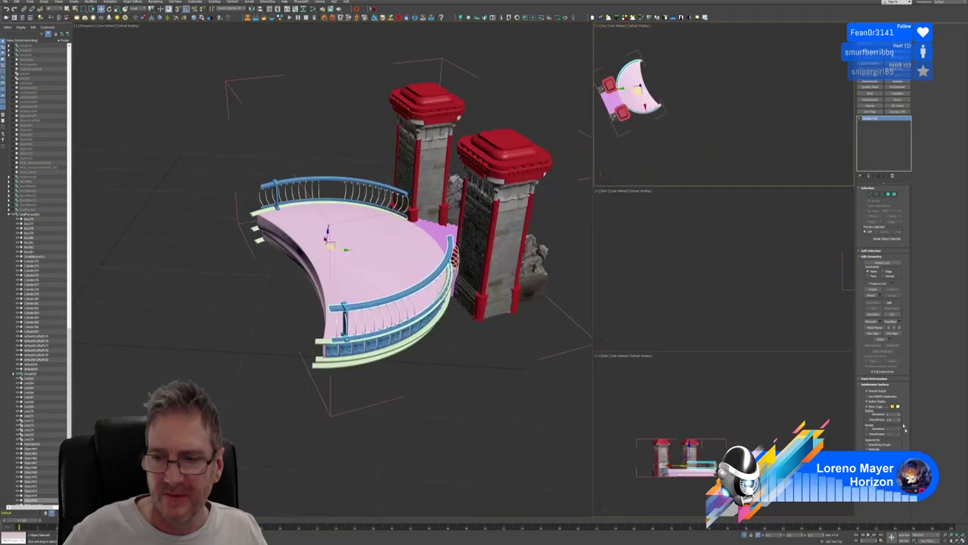
{"action": "key", "text": "alt+w"}
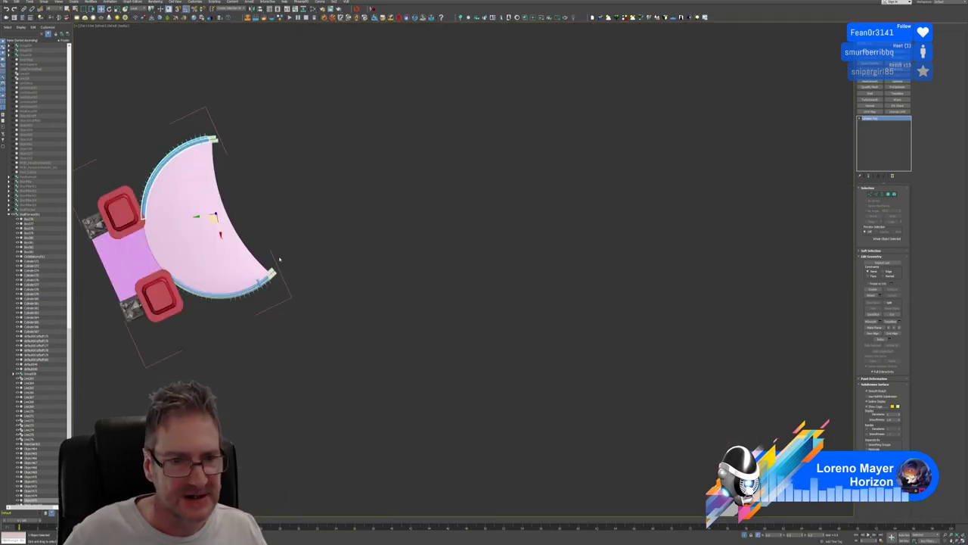
{"action": "middle_click_drag", "start_coordinate": [279, 260], "coordinate": [417, 223]}
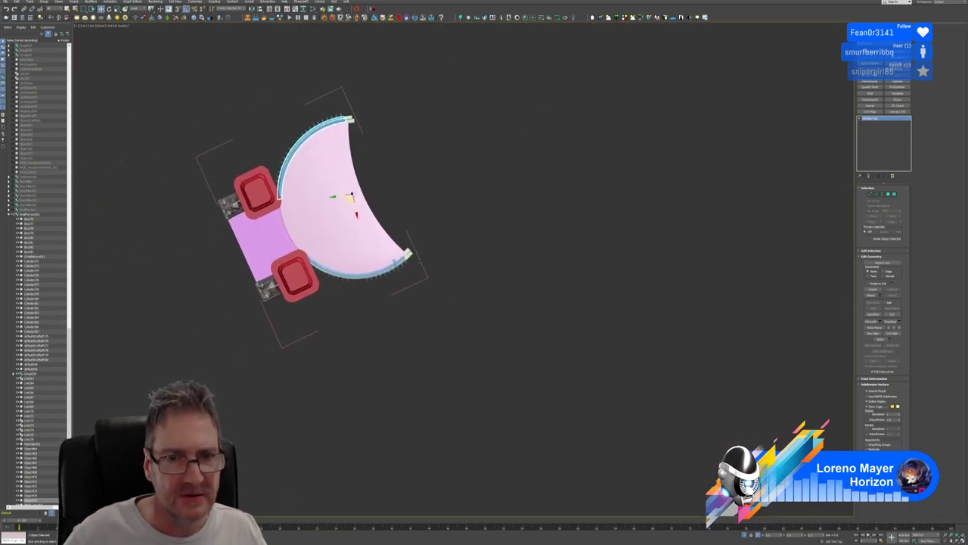
{"action": "scroll", "coordinate": [334, 106], "scroll_direction": "up", "scroll_amount": 8}
{"action": "left_click", "coordinate": [766, 168]}
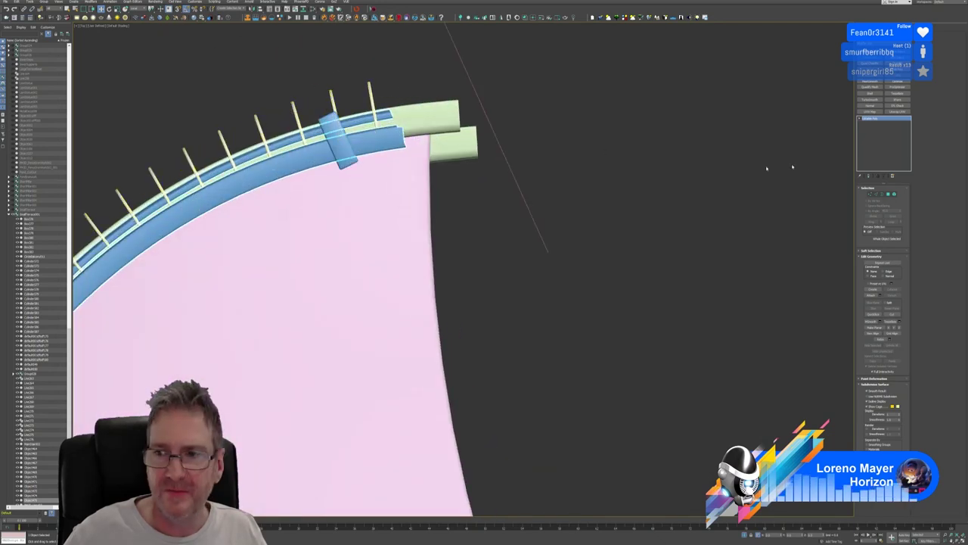
{"action": "left_click", "coordinate": [873, 313]}
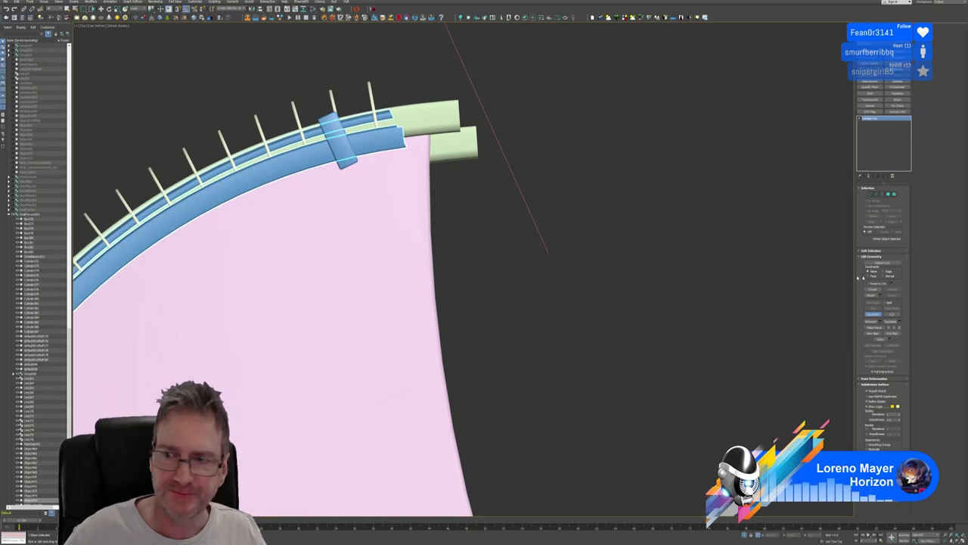
{"action": "left_click", "coordinate": [872, 314]}
Delete only the railing polygons that extend past the end post towards the terrace's open edge
{"action": "left_click", "coordinate": [889, 194]}
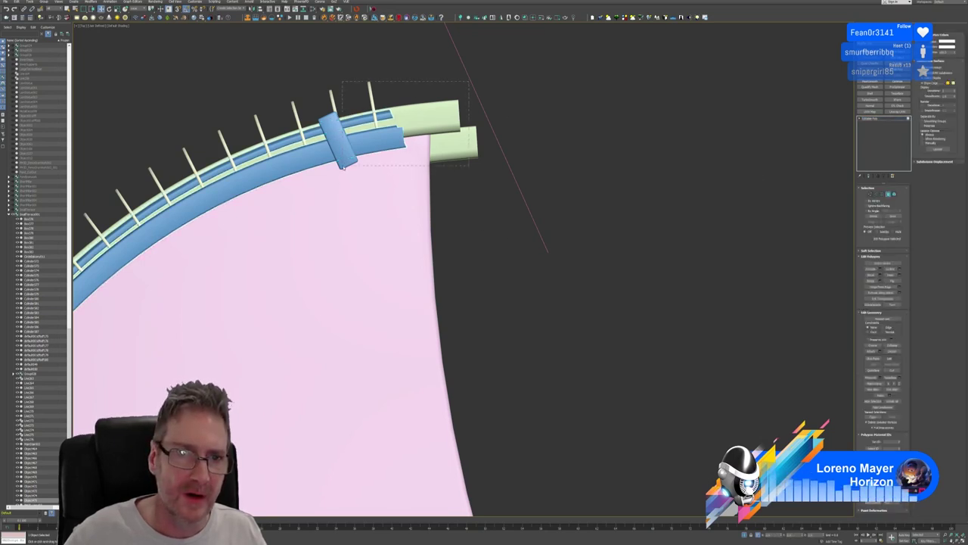
{"action": "left_click", "coordinate": [370, 141]}
{"action": "left_click_drag", "start_coordinate": [335, 158], "coordinate": [336, 156], "text": "ctrl"}
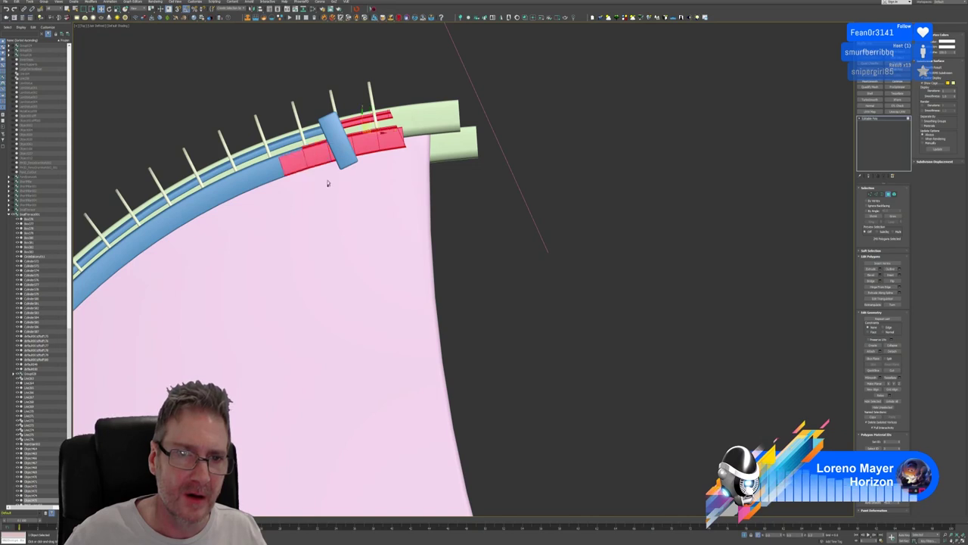
{"action": "left_click_drag", "start_coordinate": [269, 201], "coordinate": [288, 188], "text": "ctrl"}
{"action": "left_click_drag", "start_coordinate": [336, 145], "coordinate": [337, 144], "text": "alt"}
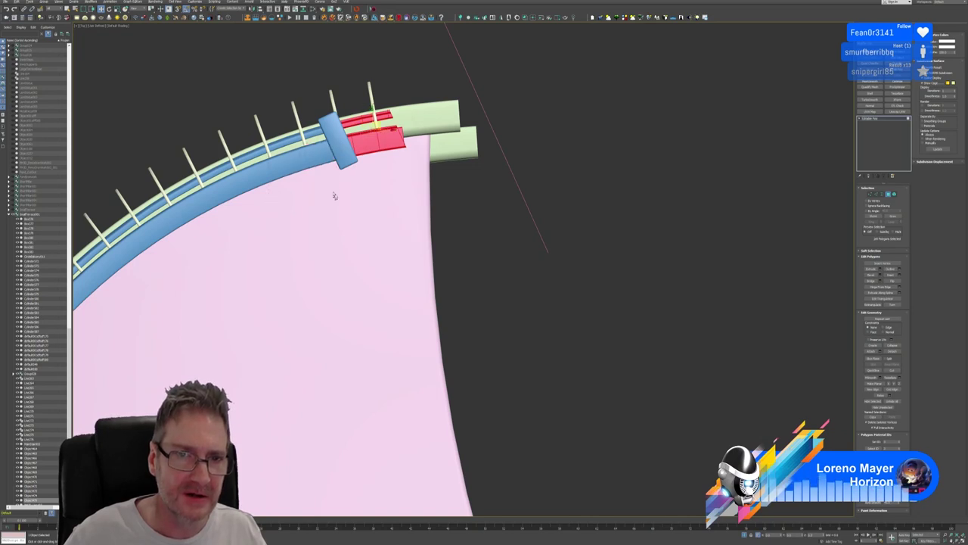
{"action": "key", "text": "Delete"}
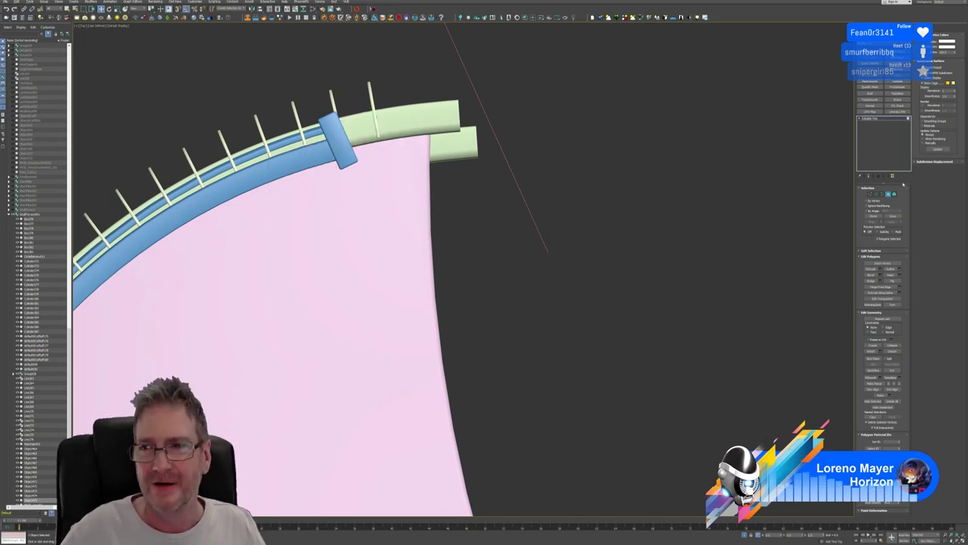
{"action": "left_click", "coordinate": [889, 194]}
Try to slice the railing end on the opposite side of the terrace and select the polygons past its post
{"action": "middle_click_drag", "start_coordinate": [667, 340], "coordinate": [625, 204]}
{"action": "scroll", "coordinate": [624, 204], "scroll_direction": "down", "scroll_amount": 4}
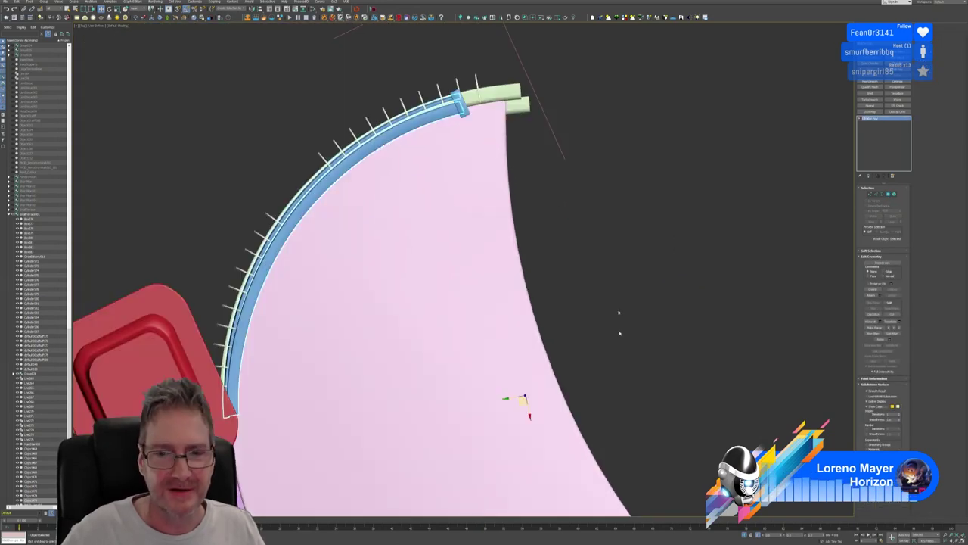
{"action": "middle_click_drag", "start_coordinate": [644, 409], "coordinate": [400, 89]}
{"action": "scroll", "coordinate": [440, 340], "scroll_direction": "up", "scroll_amount": 4}
{"action": "middle_click_drag", "start_coordinate": [497, 355], "coordinate": [521, 338]}
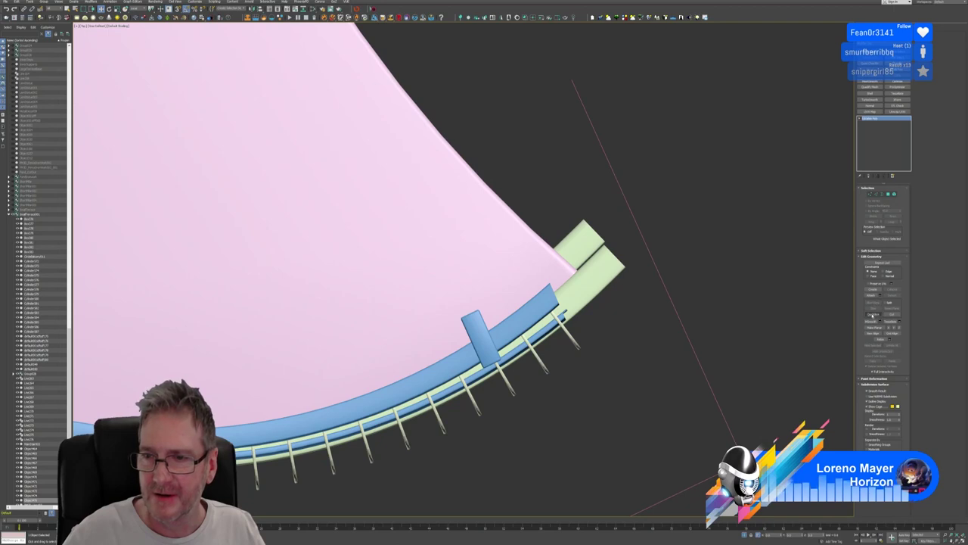
{"action": "left_click", "coordinate": [874, 314]}
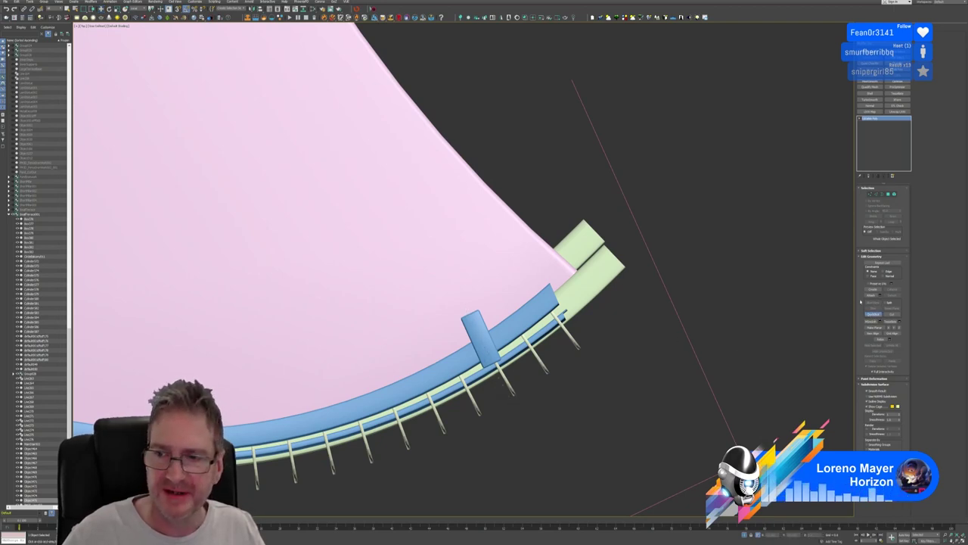
{"action": "left_click", "coordinate": [874, 314]}
{"action": "left_click", "coordinate": [889, 194]}
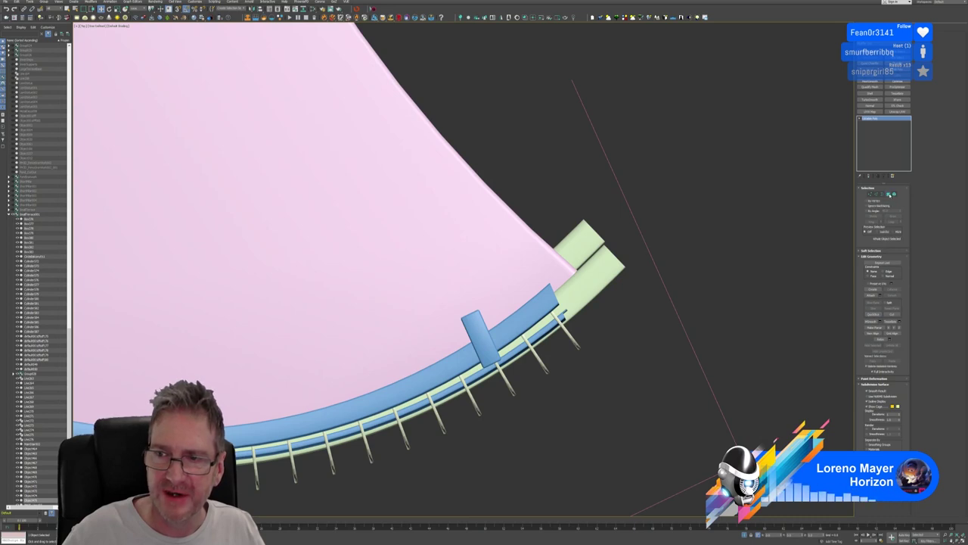
{"action": "left_click_drag", "start_coordinate": [561, 340], "coordinate": [488, 386]}
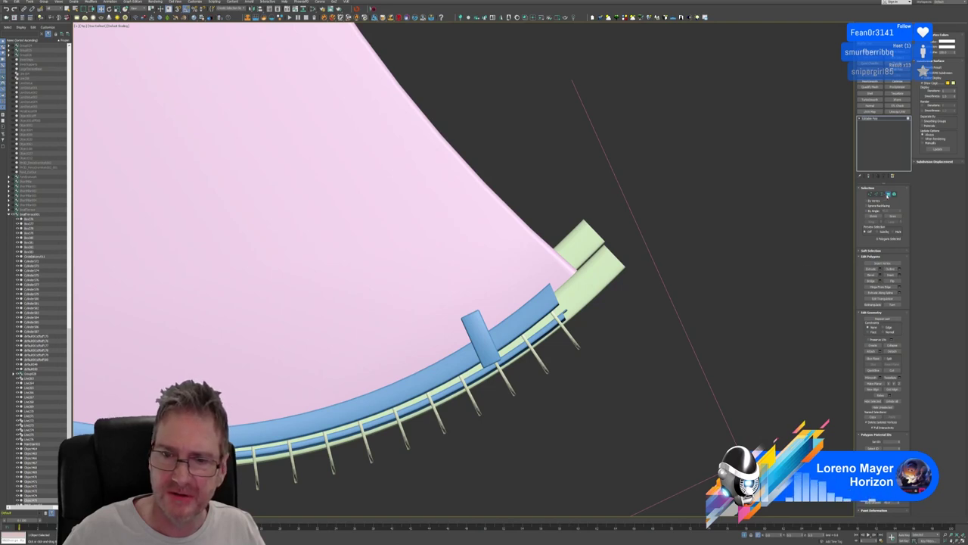
{"action": "left_click", "coordinate": [889, 194]}
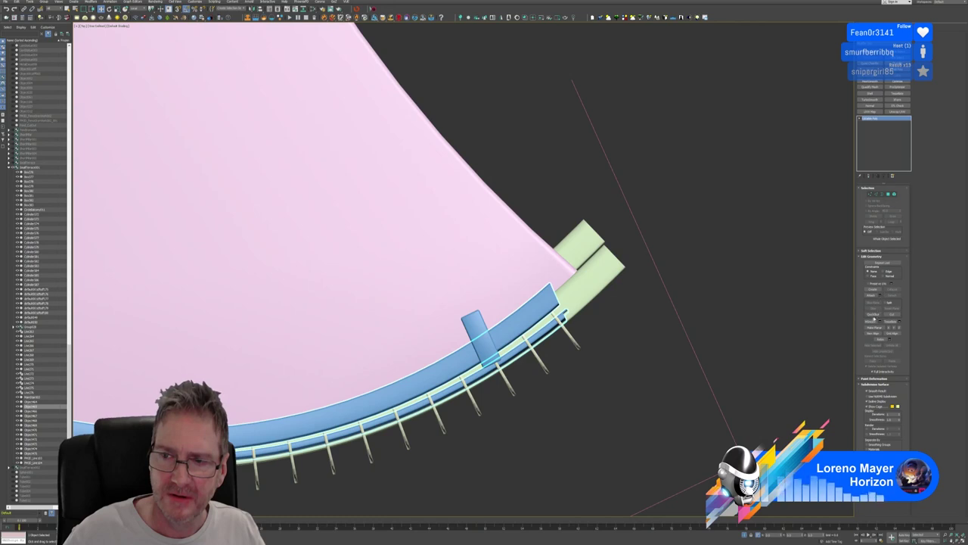
Quick-slice the opposite curved railing at its end post and delete all its polygons extending beyond the post
{"action": "left_click", "coordinate": [874, 315]}
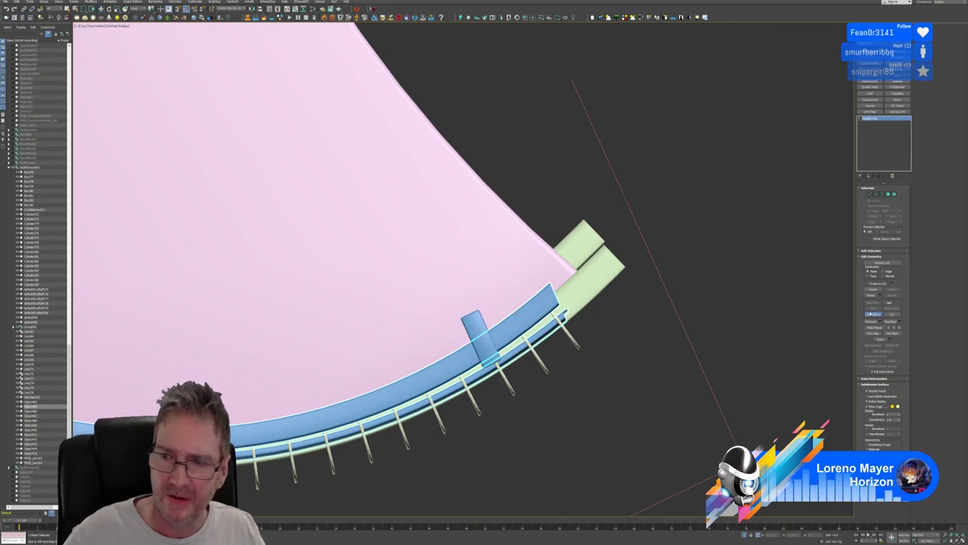
{"action": "left_click", "coordinate": [870, 313]}
{"action": "left_click", "coordinate": [890, 195]}
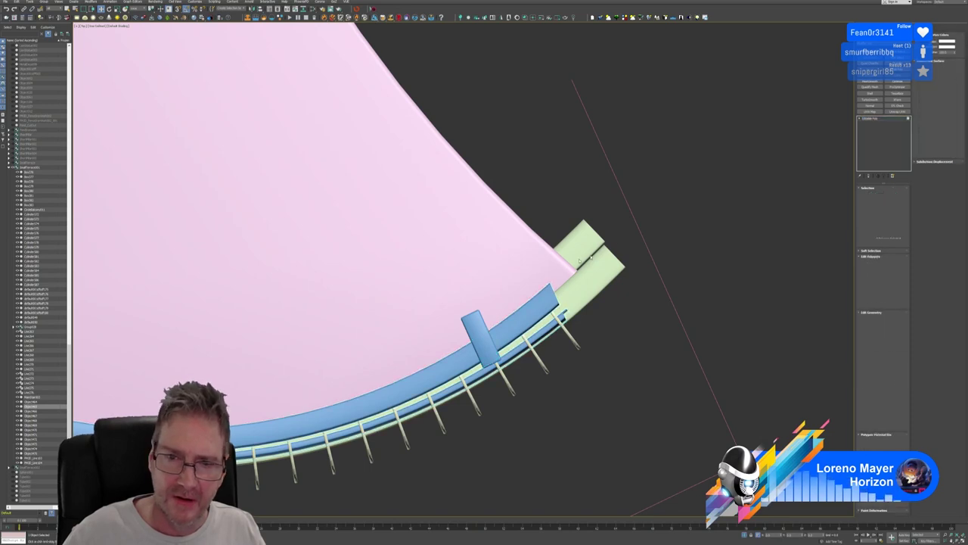
{"action": "left_click_drag", "start_coordinate": [629, 234], "coordinate": [492, 370]}
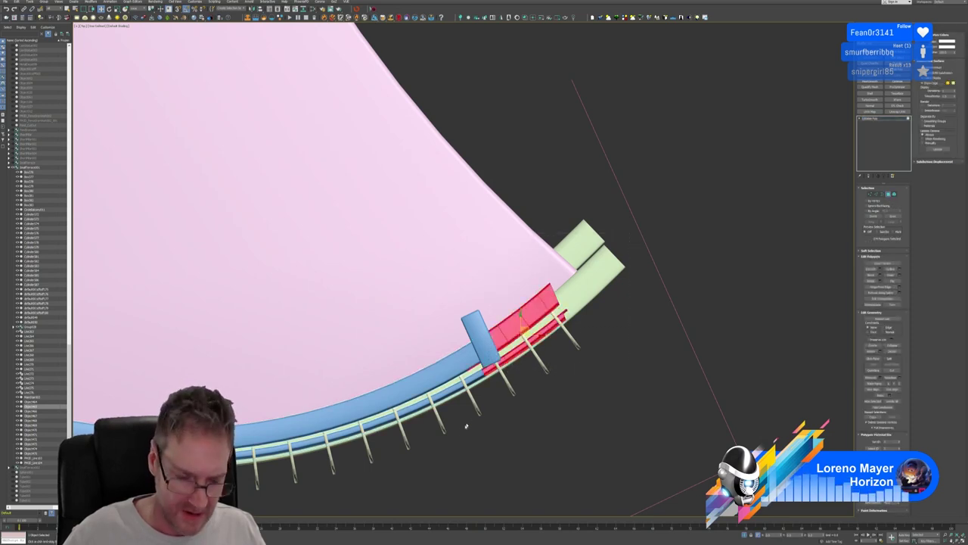
{"action": "left_click_drag", "start_coordinate": [397, 458], "coordinate": [489, 353], "text": "alt"}
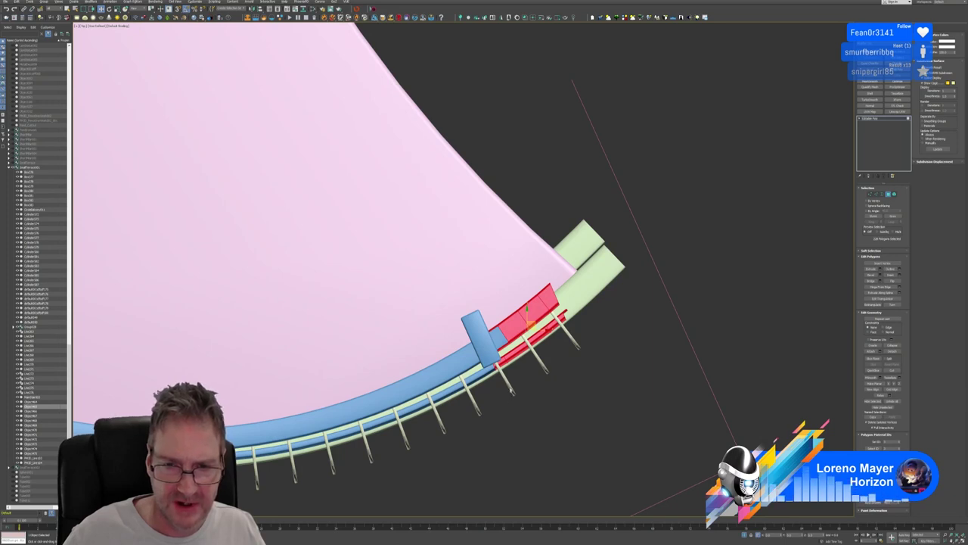
{"action": "left_click_drag", "start_coordinate": [633, 247], "coordinate": [568, 291]}
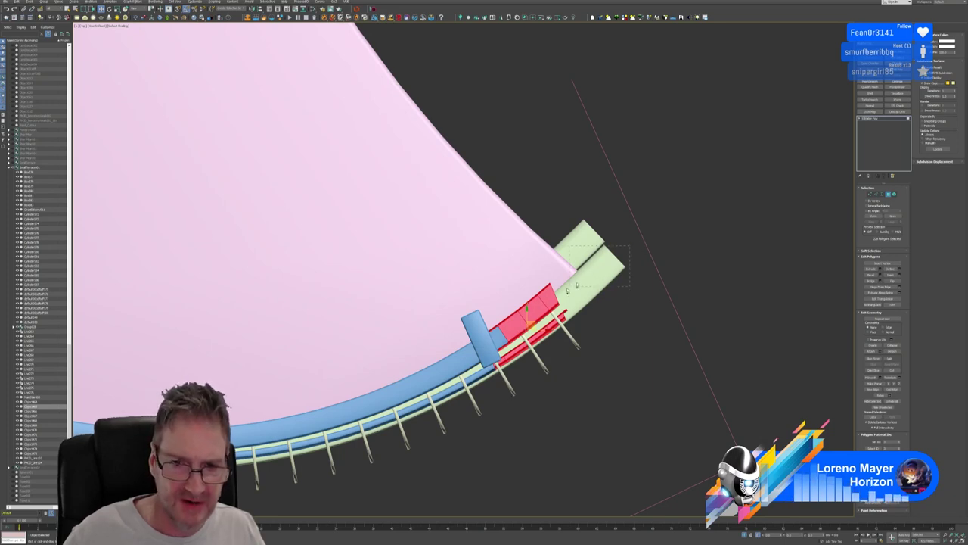
{"action": "left_click_drag", "start_coordinate": [503, 335], "coordinate": [500, 341]}
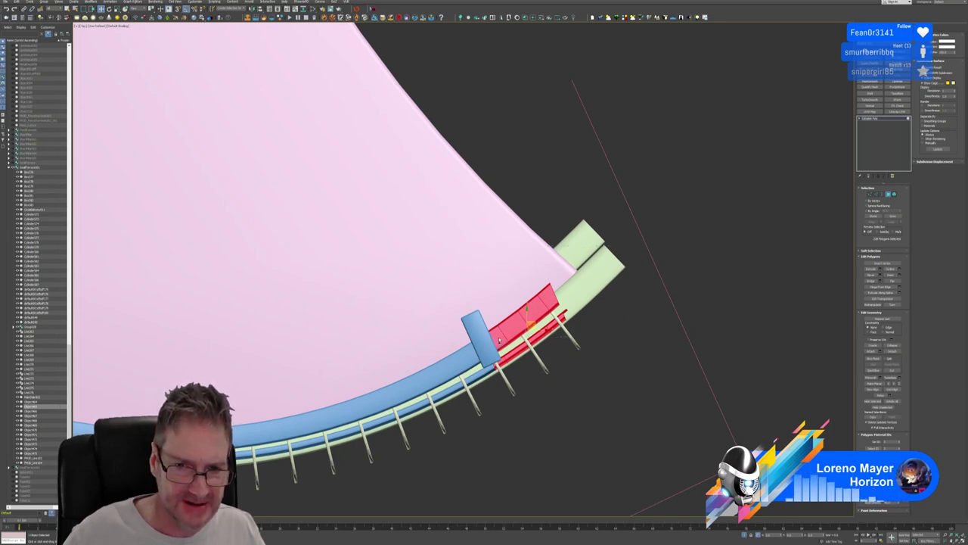
{"action": "left_click", "coordinate": [646, 286]}
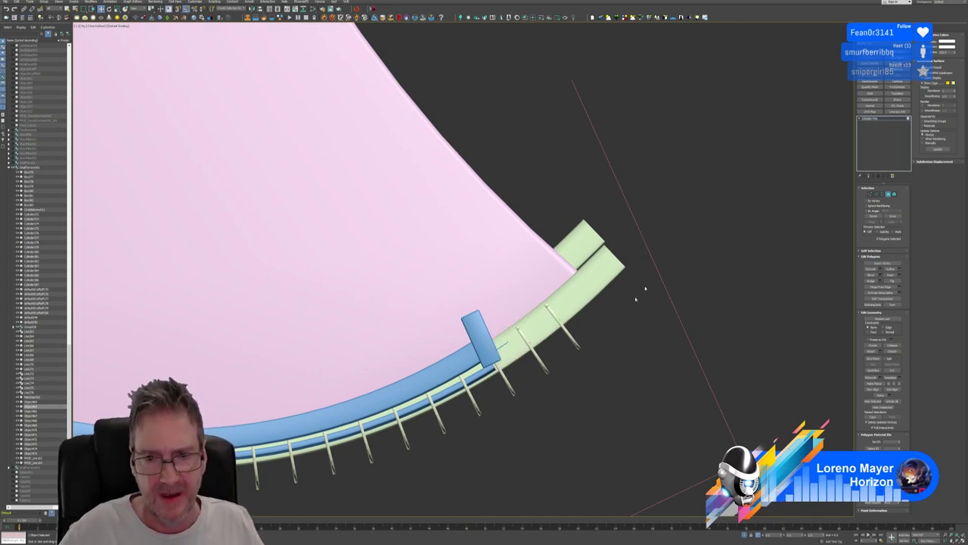
{"action": "left_click_drag", "start_coordinate": [605, 307], "coordinate": [505, 350]}
{"action": "key", "text": "Delete"}
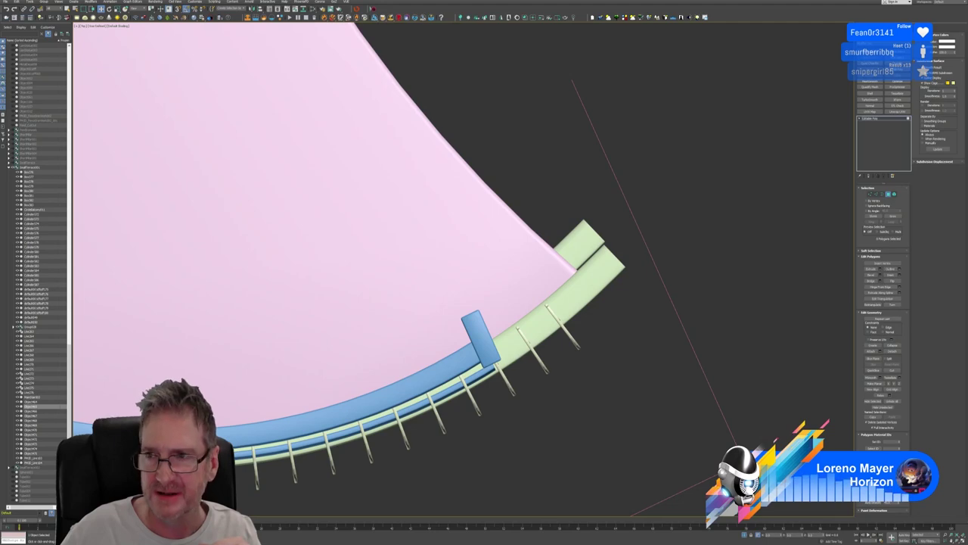
End isolation to restore the full scene and view the whole pavilion in perspective
{"action": "left_click", "coordinate": [746, 535]}
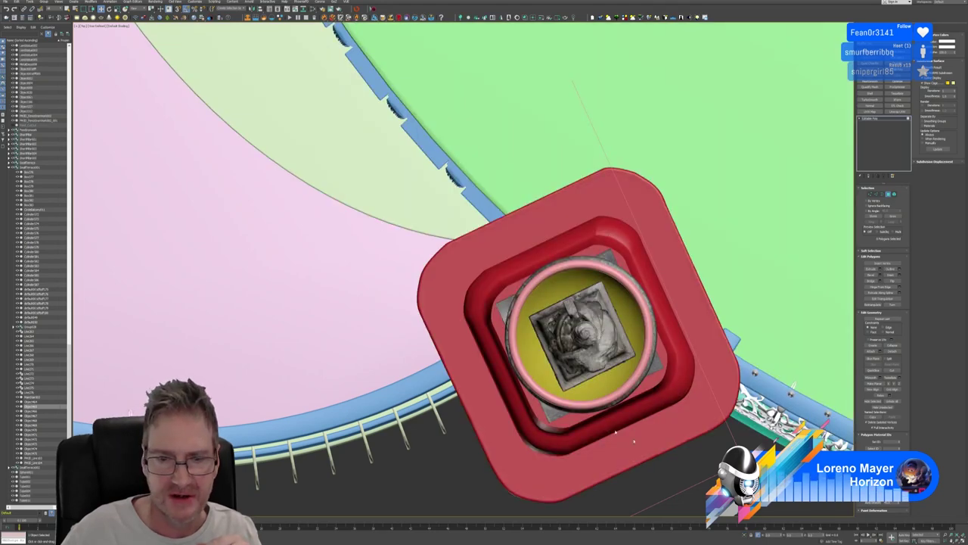
{"action": "scroll", "coordinate": [634, 440], "scroll_direction": "down", "scroll_amount": 5}
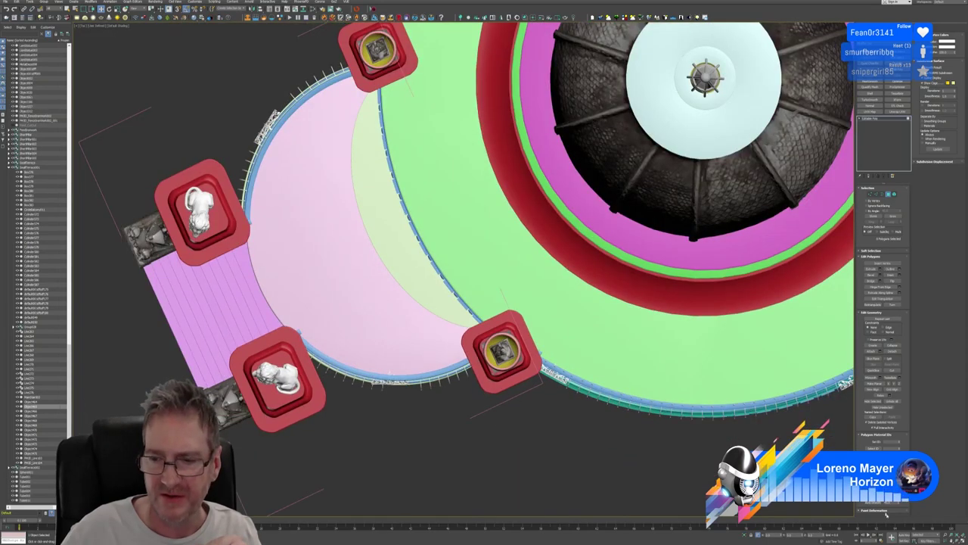
{"action": "key", "text": "alt+w"}
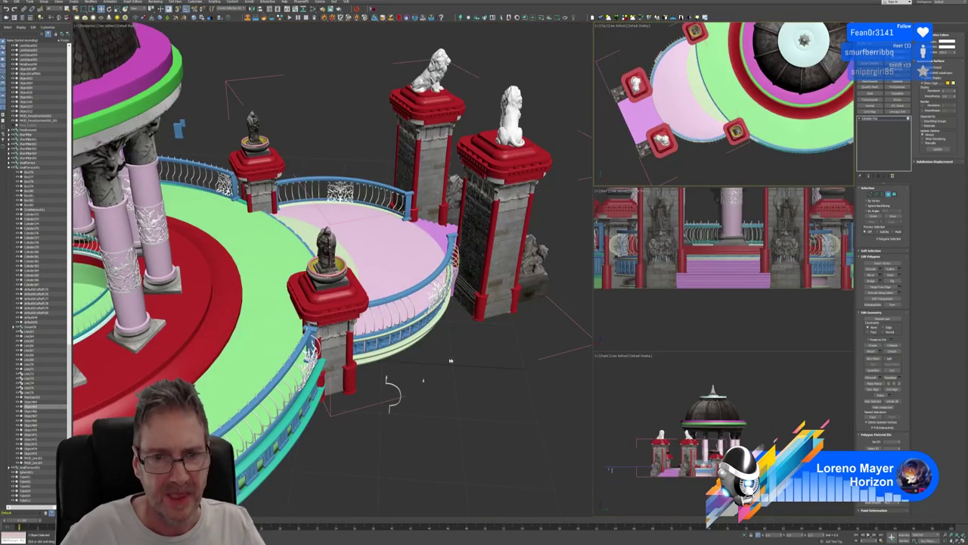
{"action": "middle_click_drag", "start_coordinate": [463, 356], "coordinate": [418, 77], "text": "alt"}
{"action": "scroll", "coordinate": [407, 399], "scroll_direction": "down", "scroll_amount": 3}
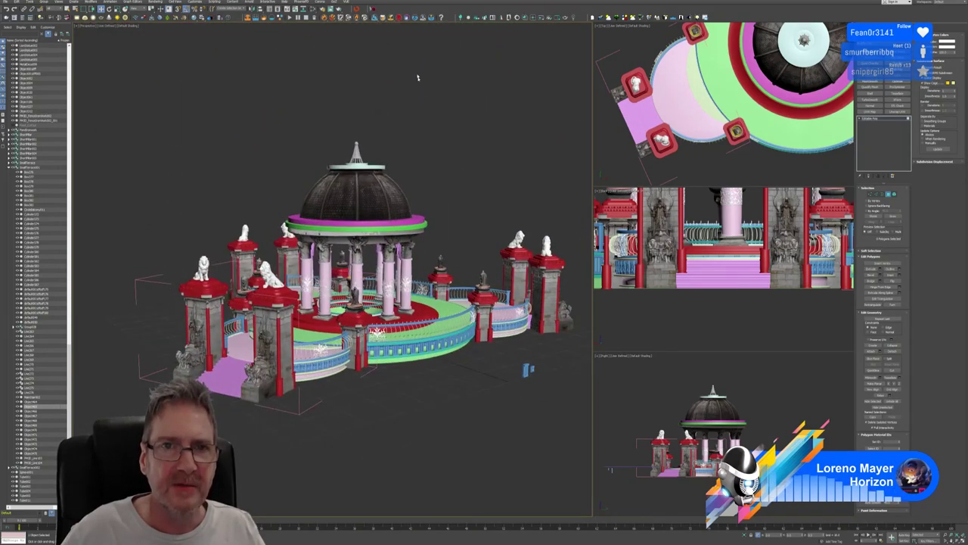
Open the Send to Substance Painter dialog to look over its export options, and close it without sending
{"action": "left_click", "coordinate": [373, 9]}
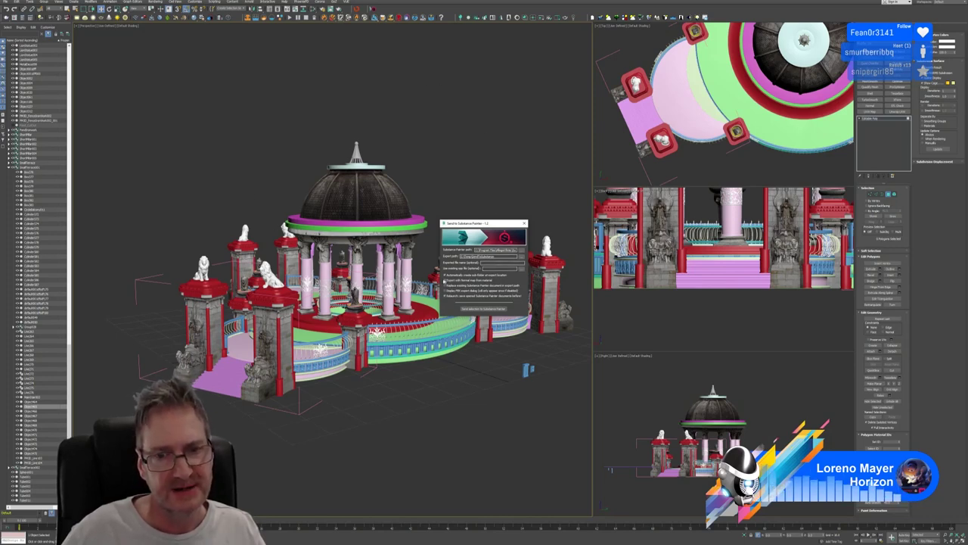
{"action": "left_click", "coordinate": [445, 268]}
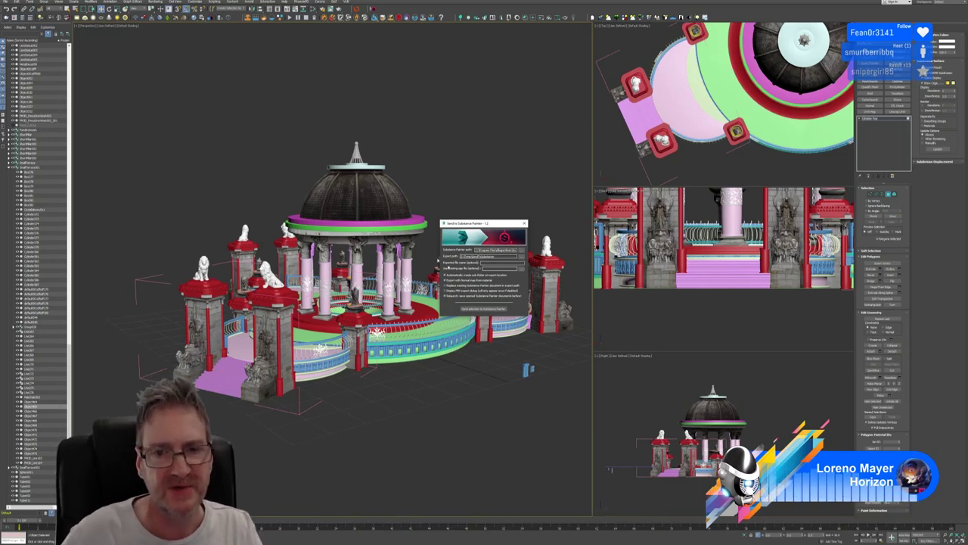
{"action": "left_click", "coordinate": [523, 223]}
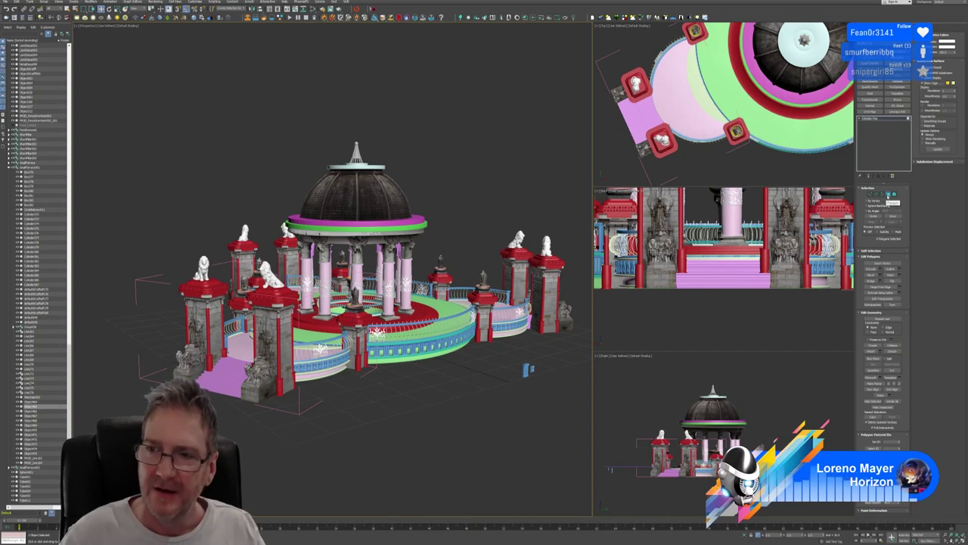
Leave polygon editing, close the open entrance group, and clear the selection
{"action": "left_click", "coordinate": [888, 195]}
{"action": "left_click", "coordinate": [299, 414]}
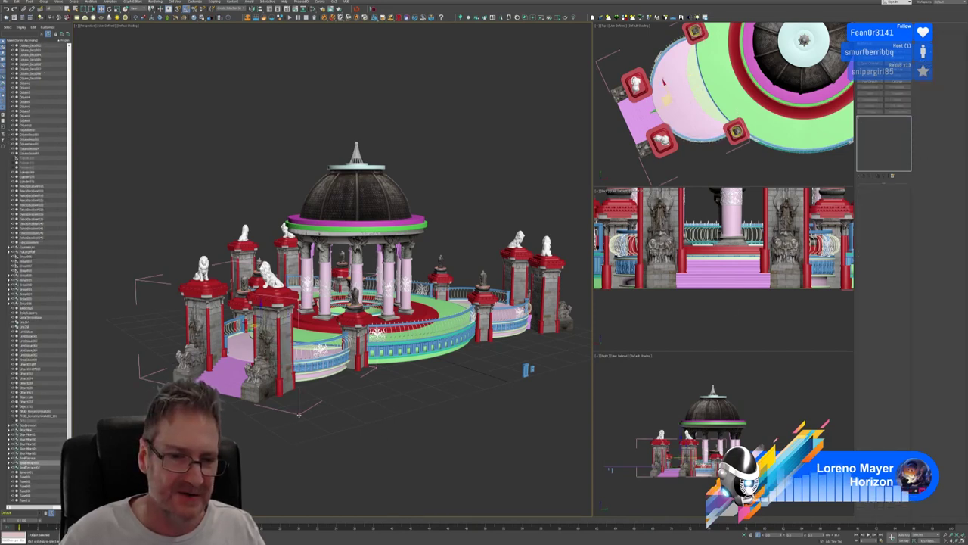
{"action": "left_click", "coordinate": [43, 2]}
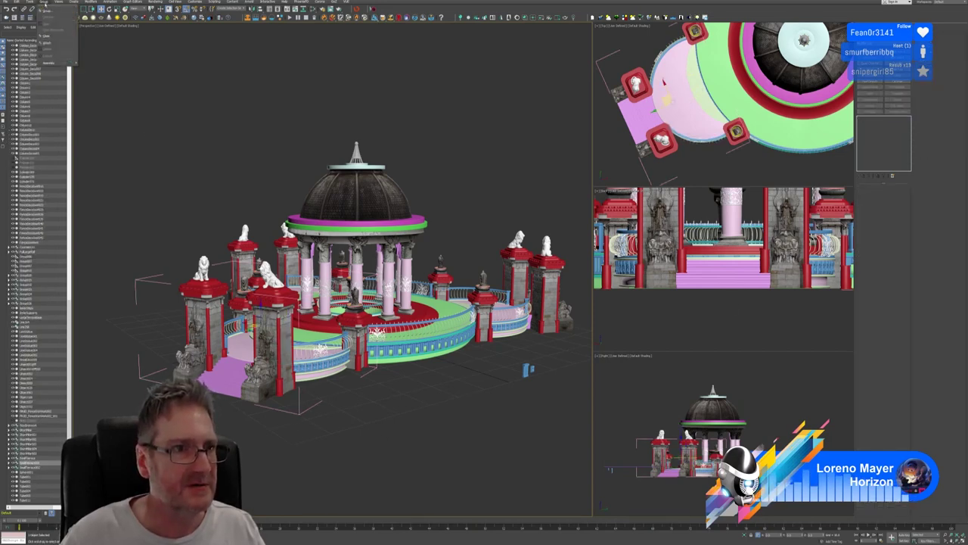
{"action": "left_click", "coordinate": [53, 33]}
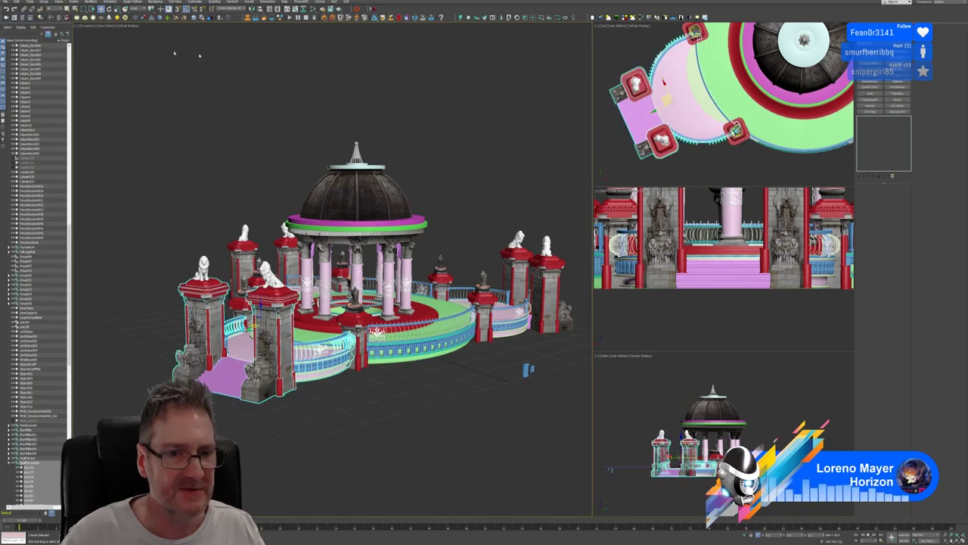
{"action": "left_click", "coordinate": [489, 165]}
{"action": "middle_click_drag", "start_coordinate": [465, 183], "coordinate": [224, 141], "text": "alt"}
{"action": "middle_click_drag", "start_coordinate": [467, 169], "coordinate": [446, 179], "text": "alt"}
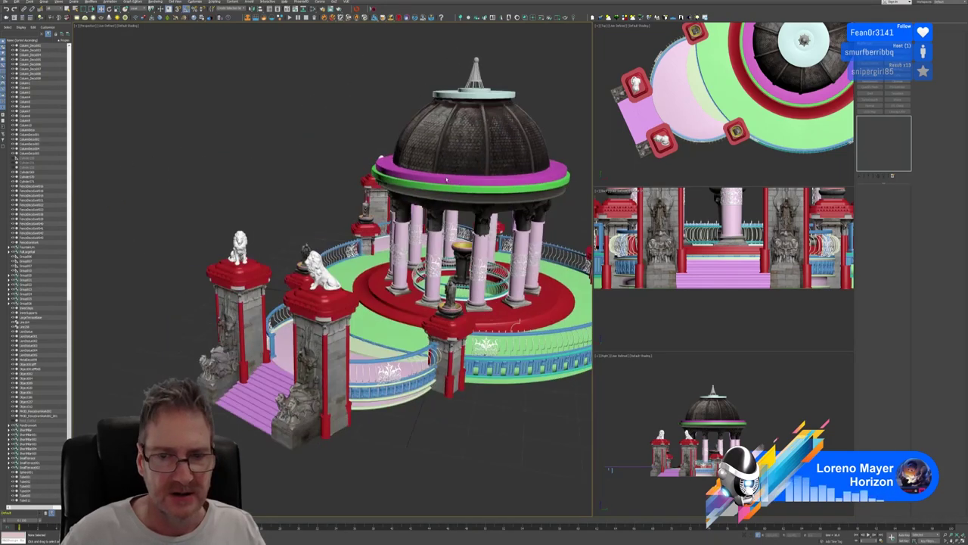
Examine the curved railings and their end posts at the lower entrances from around the whole pavilion
{"action": "middle_click_drag", "start_coordinate": [360, 138], "coordinate": [459, 135], "text": "alt"}
{"action": "scroll", "coordinate": [373, 277], "scroll_direction": "up", "scroll_amount": 5}
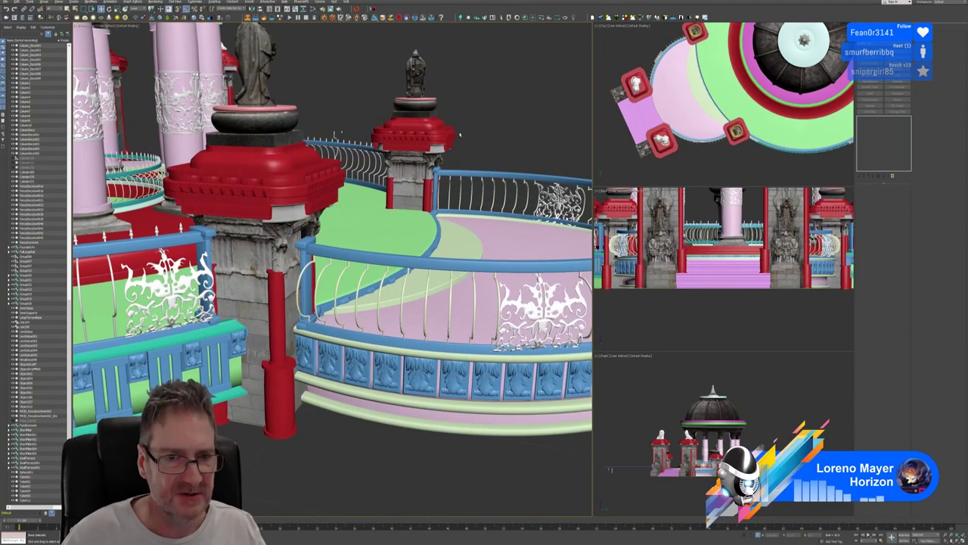
{"action": "scroll", "coordinate": [459, 135], "scroll_direction": "down", "scroll_amount": 10}
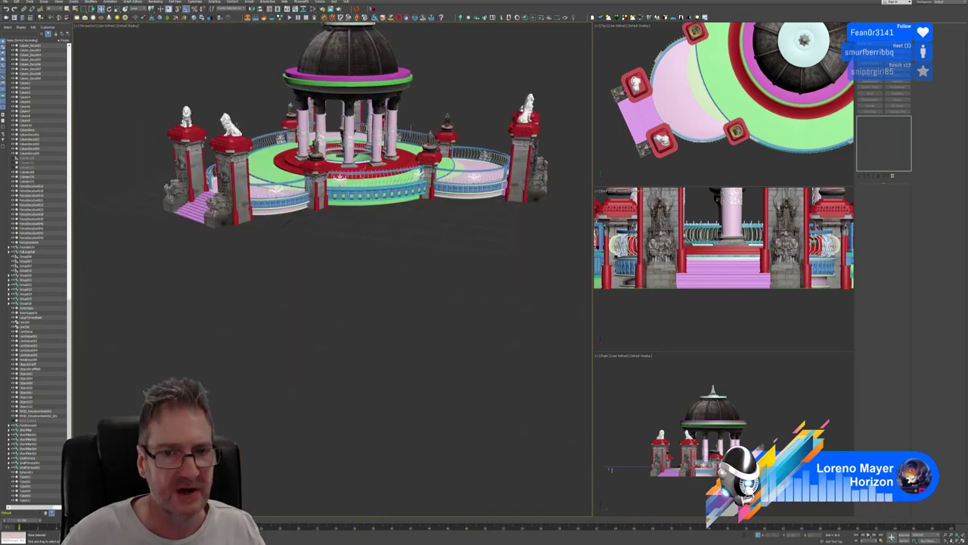
{"action": "middle_click_drag", "start_coordinate": [447, 122], "coordinate": [174, 129], "text": "alt"}
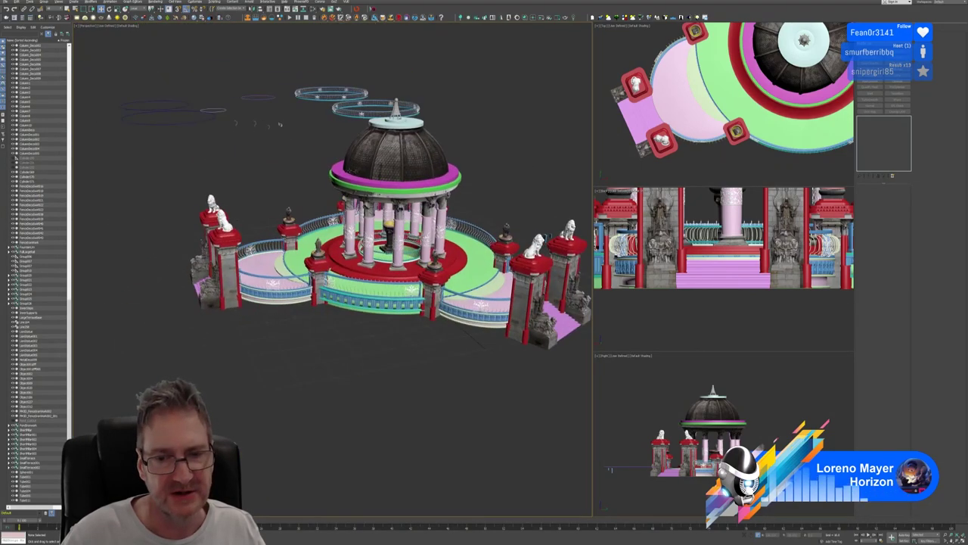
{"action": "scroll", "coordinate": [441, 309], "scroll_direction": "up", "scroll_amount": 8}
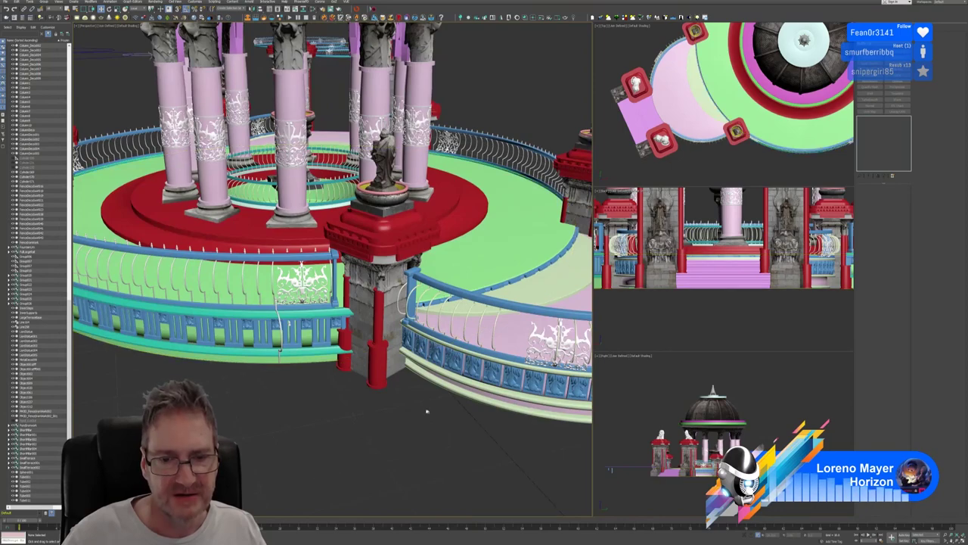
{"action": "mouse_move", "coordinate": [426, 411]}
{"action": "middle_mouse_down", "text": "alt"}
{"action": "mouse_move", "coordinate": [385, 399]}
{"action": "mouse_move", "coordinate": [411, 404]}
{"action": "middle_mouse_up", "text": "alt"}
{"action": "key", "text": "z"}
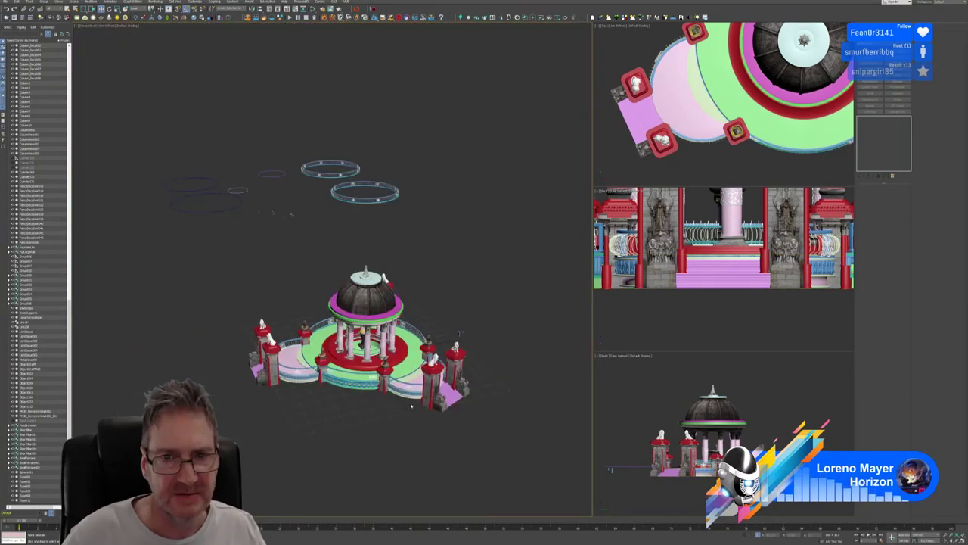
{"action": "middle_click_drag", "start_coordinate": [452, 298], "coordinate": [388, 289], "text": "alt"}
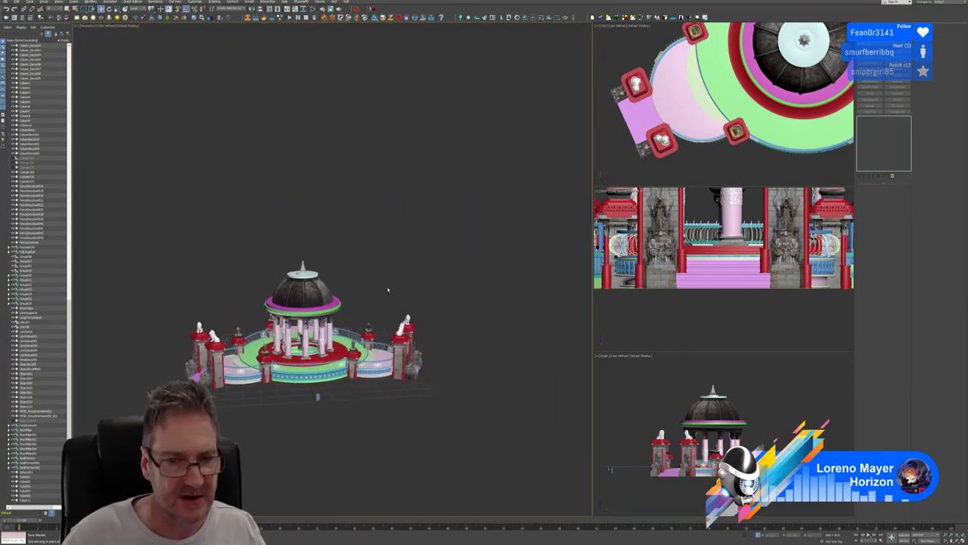
{"action": "scroll", "coordinate": [380, 352], "scroll_direction": "up", "scroll_amount": 8}
{"action": "scroll", "coordinate": [361, 351], "scroll_direction": "up", "scroll_amount": 4}
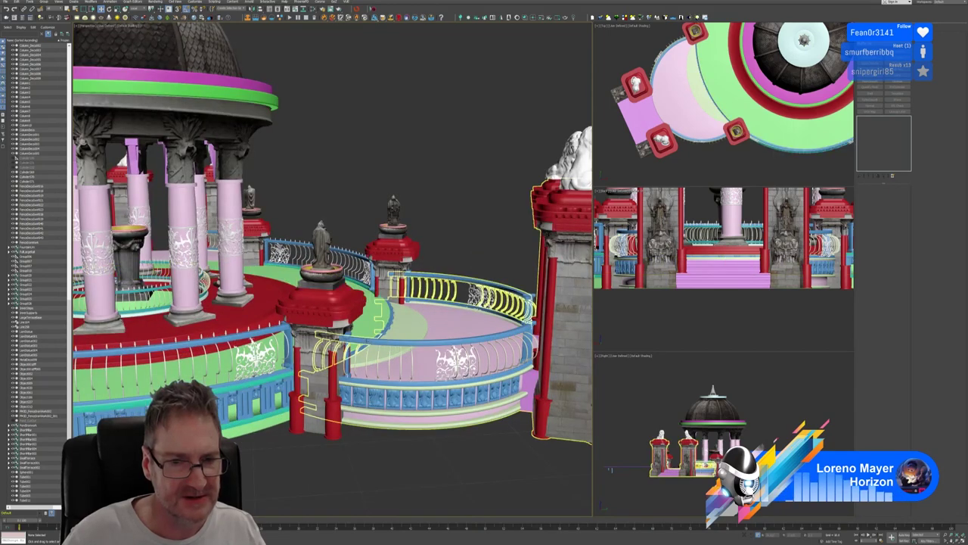
Isolate the other lower entrance with its curved railings and gate pillars, and clear the selection
{"action": "left_click", "coordinate": [376, 340]}
{"action": "left_click", "coordinate": [348, 337], "text": "ctrl"}
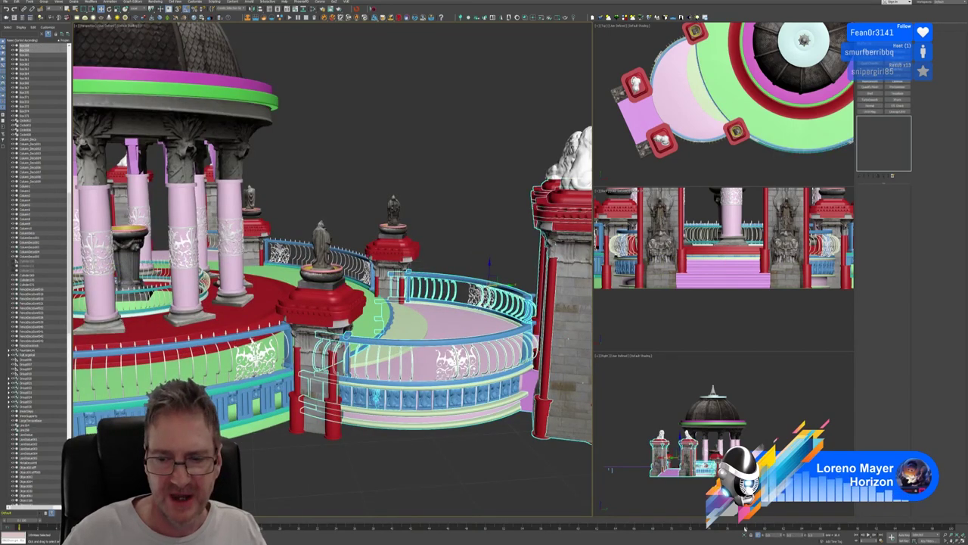
{"action": "key", "text": "alt+q"}
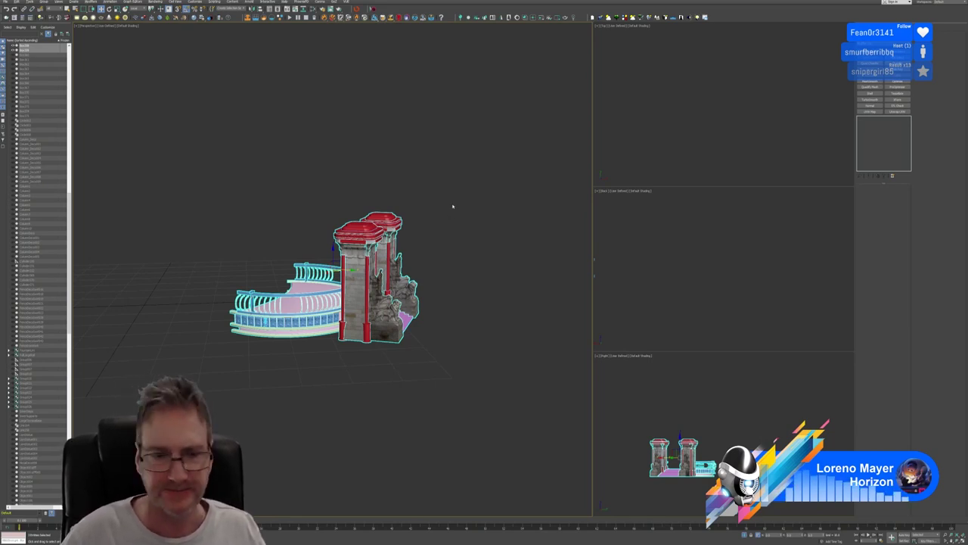
{"action": "middle_click_drag", "start_coordinate": [452, 207], "coordinate": [468, 233], "text": "alt"}
{"action": "left_click", "coordinate": [346, 386]}
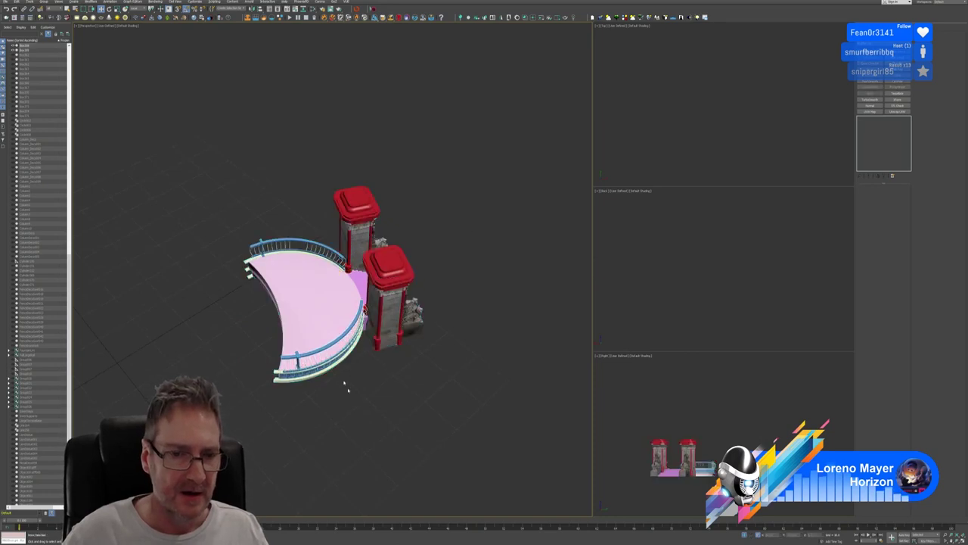
Open the isolated entrance group so its individual parts can be edited
{"action": "left_click", "coordinate": [328, 341]}
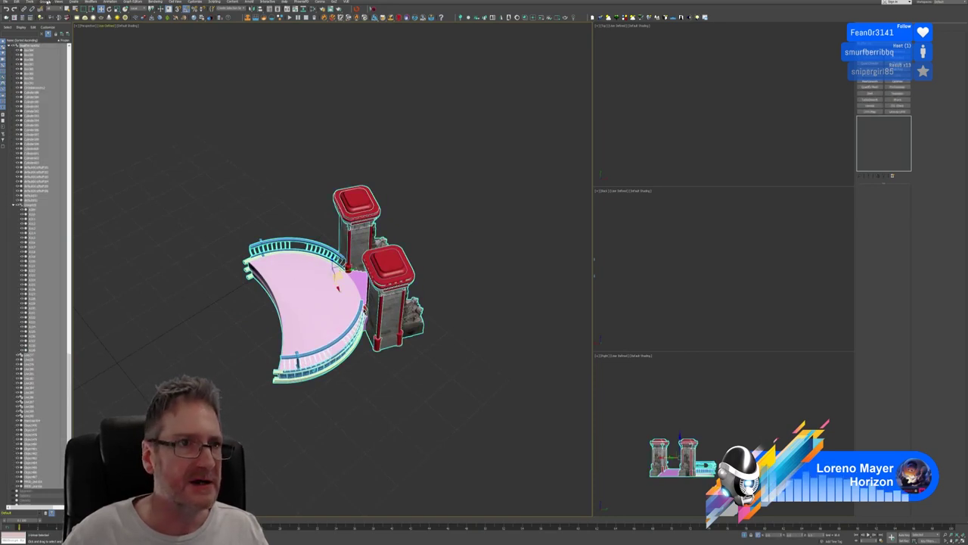
{"action": "left_click", "coordinate": [44, 2]}
{"action": "left_click", "coordinate": [52, 24]}
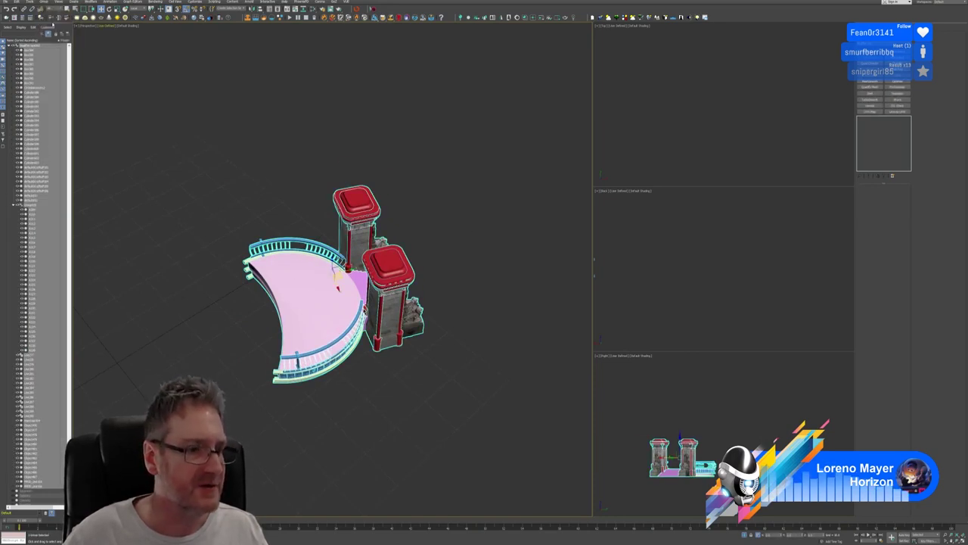
{"action": "middle_click_drag", "start_coordinate": [367, 372], "coordinate": [374, 373]}
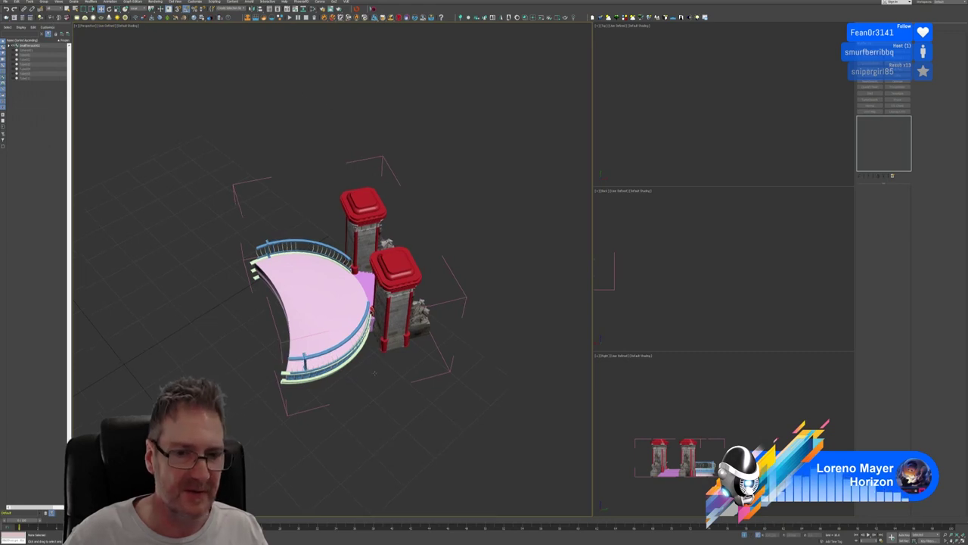
Quick-slice the blue curved railing nearest the viewer at its end post, working in the maximized top view
{"action": "left_click", "coordinate": [317, 354]}
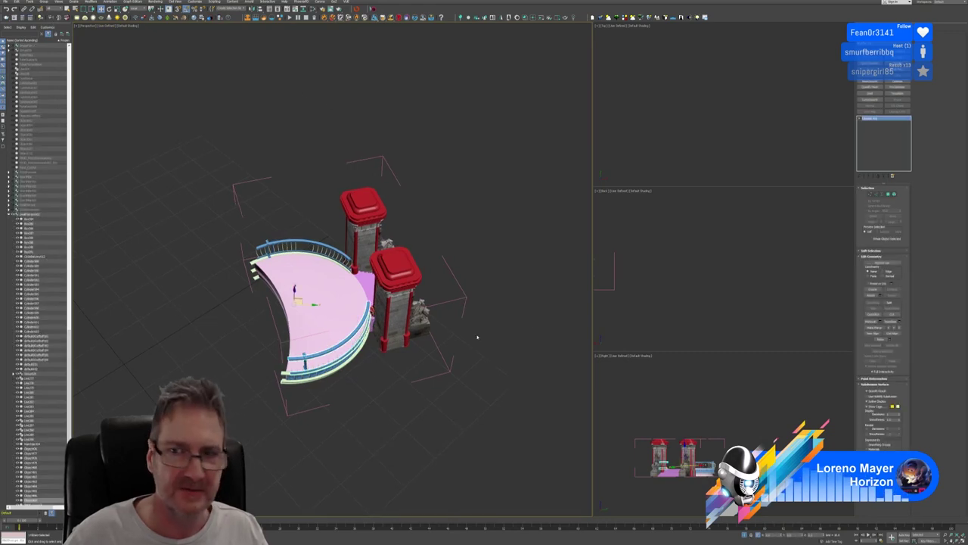
{"action": "right_click", "coordinate": [804, 114]}
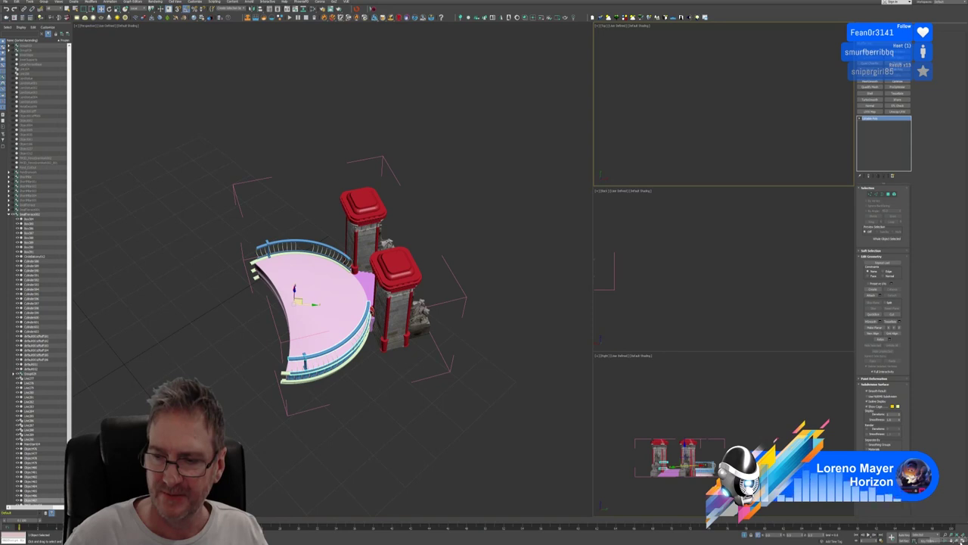
{"action": "key", "text": "alt+w"}
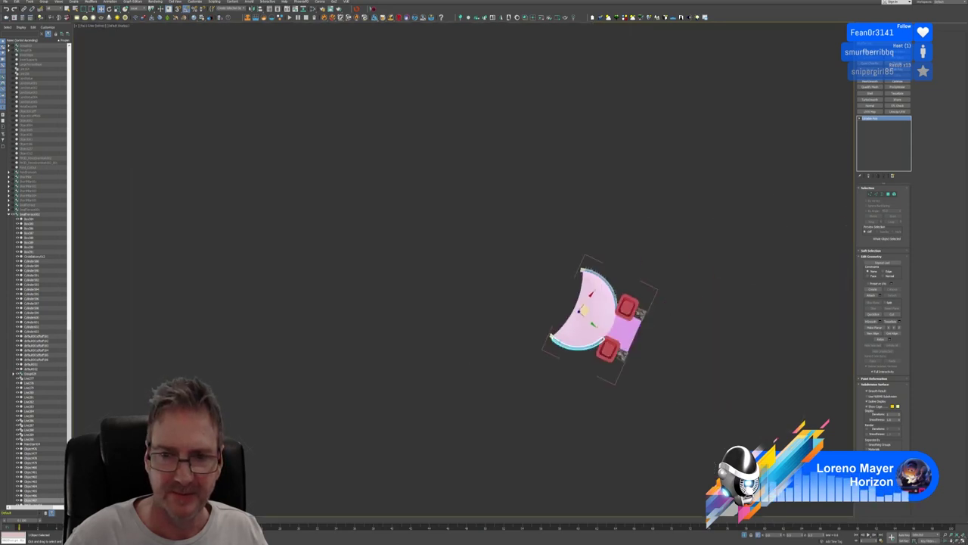
{"action": "scroll", "coordinate": [553, 372], "scroll_direction": "up", "scroll_amount": 10}
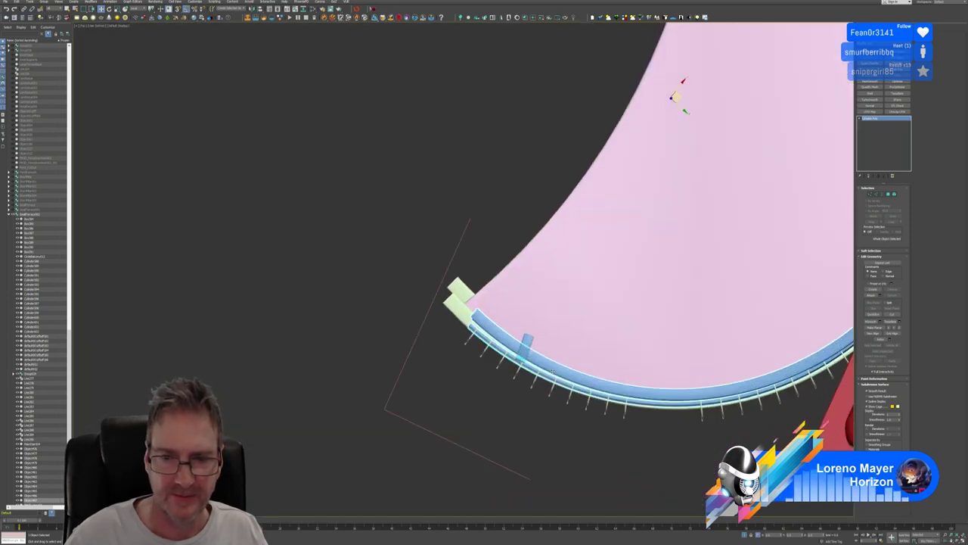
{"action": "middle_click_drag", "start_coordinate": [553, 373], "coordinate": [482, 320]}
{"action": "scroll", "coordinate": [471, 304], "scroll_direction": "up", "scroll_amount": 2}
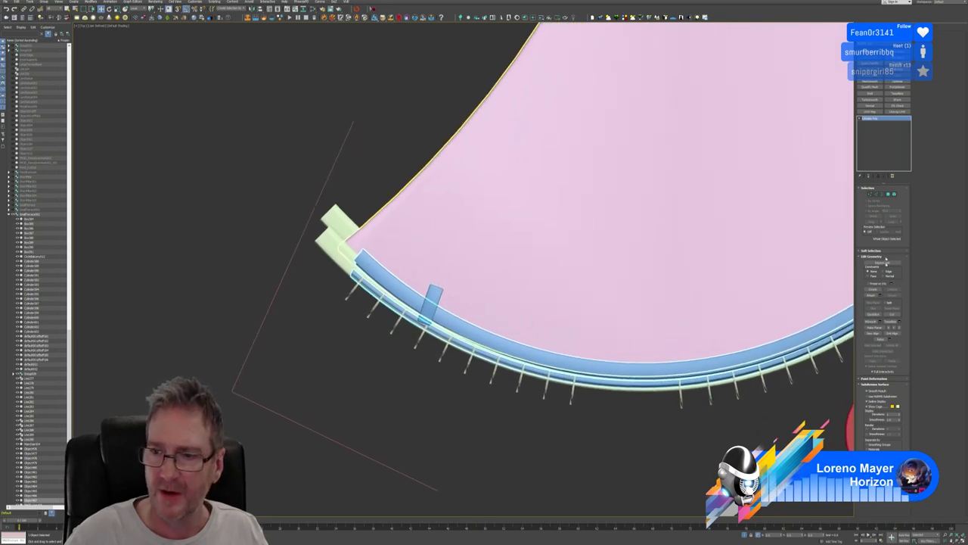
{"action": "left_click", "coordinate": [874, 313]}
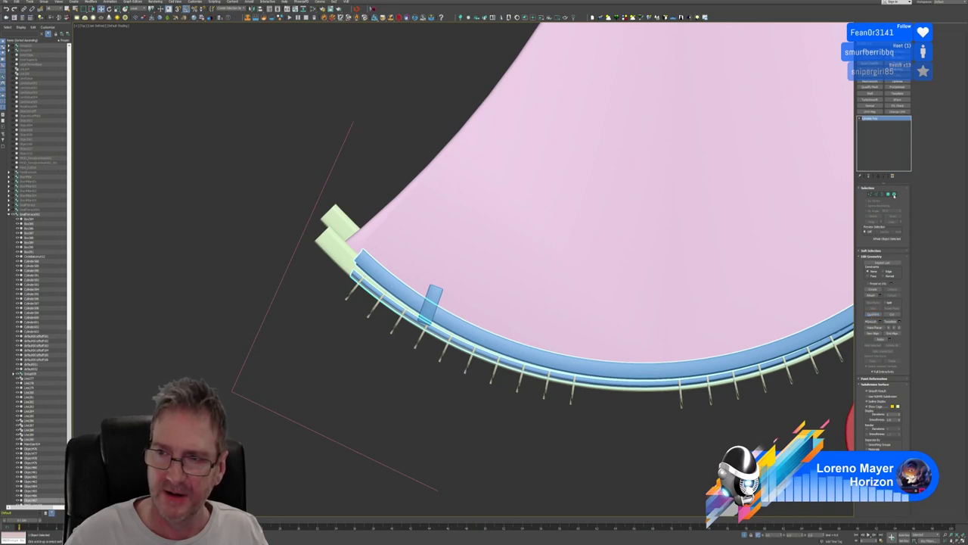
Delete the sliced railing's polygons extending beyond the end post, and leave polygon editing
{"action": "key", "text": "4"}
{"action": "left_click_drag", "start_coordinate": [320, 204], "coordinate": [425, 352]}
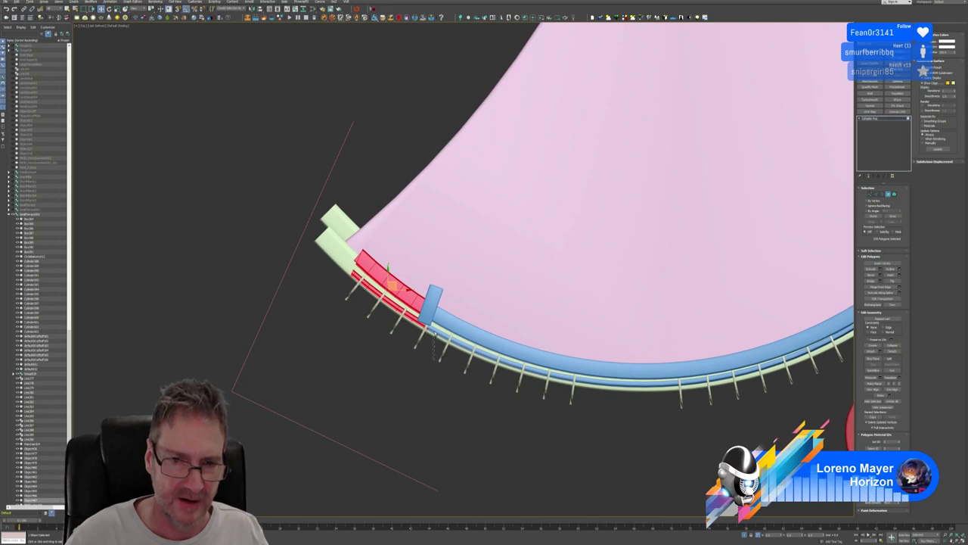
{"action": "middle_click_drag", "start_coordinate": [439, 363], "coordinate": [436, 365]}
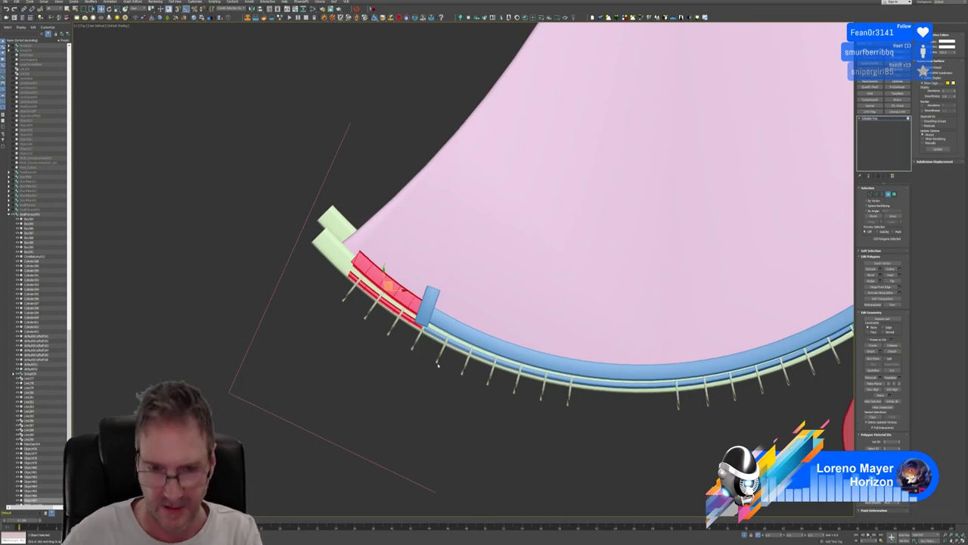
{"action": "key", "text": "Delete"}
{"action": "middle_click_drag", "start_coordinate": [659, 249], "coordinate": [577, 318]}
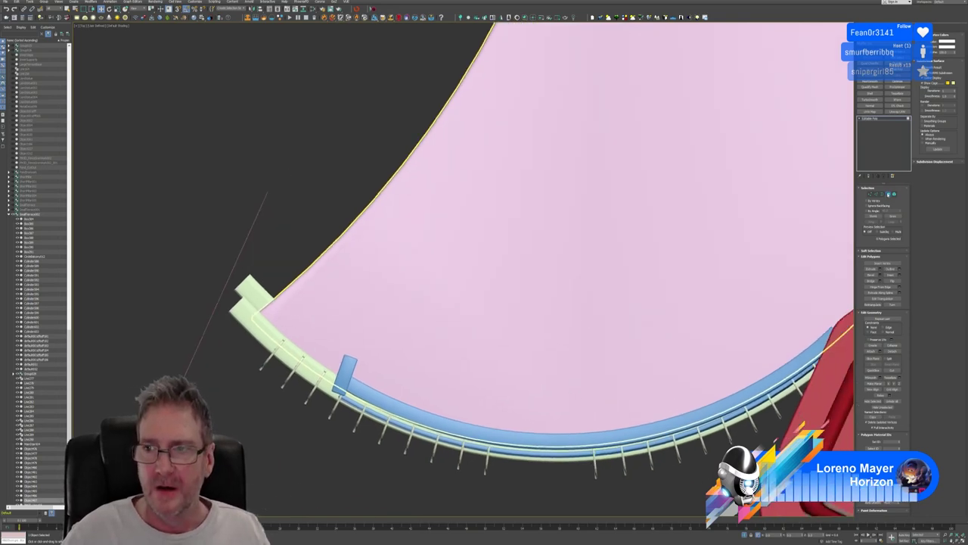
{"action": "left_click", "coordinate": [888, 195]}
Quick-slice the curved railing on the opposite side of the terrace at its end post
{"action": "scroll", "coordinate": [581, 237], "scroll_direction": "down", "scroll_amount": 4}
{"action": "middle_click_drag", "start_coordinate": [605, 183], "coordinate": [484, 392]}
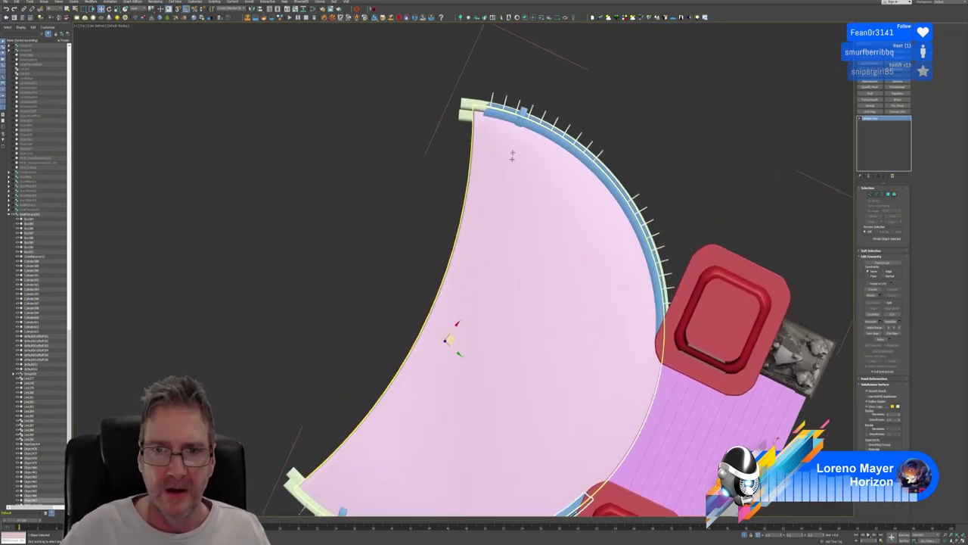
{"action": "scroll", "coordinate": [522, 134], "scroll_direction": "up", "scroll_amount": 3}
{"action": "left_click", "coordinate": [530, 106]}
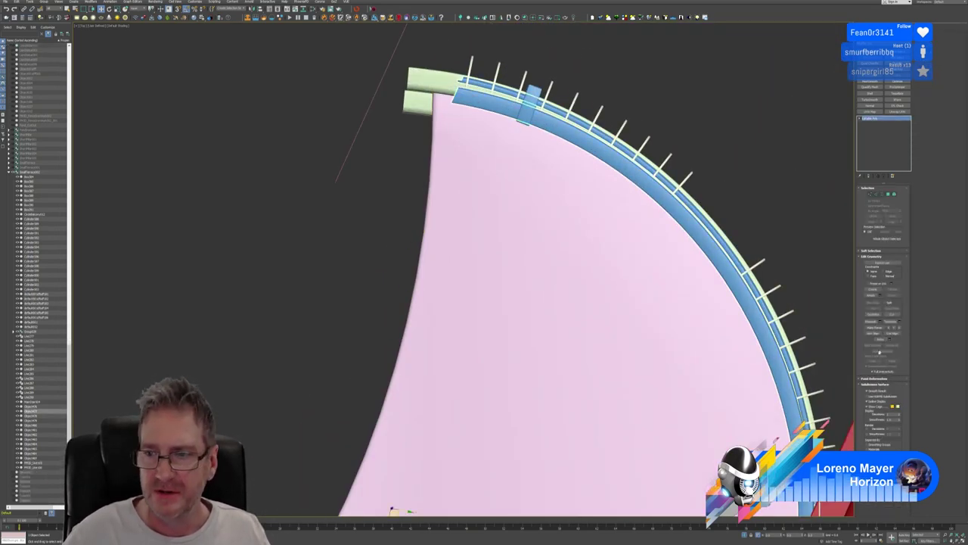
{"action": "left_click", "coordinate": [874, 314]}
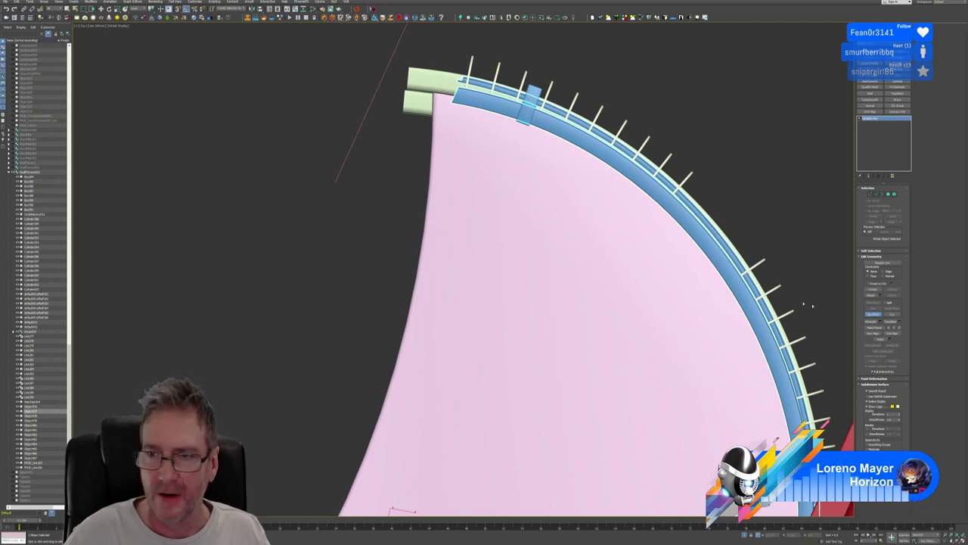
{"action": "left_click", "coordinate": [875, 313]}
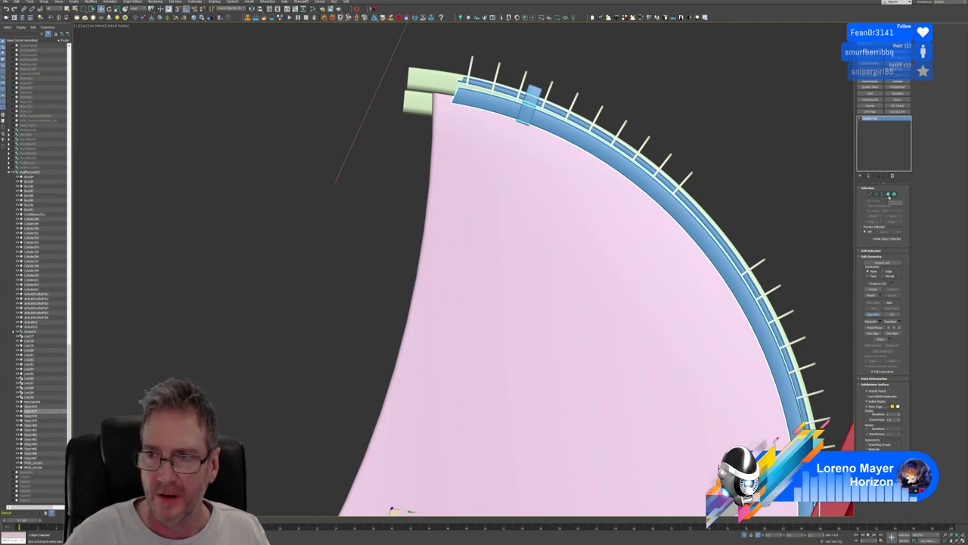
Delete the opposite railing's polygons extending beyond its end post, and leave sub-object editing
{"action": "left_click", "coordinate": [889, 195]}
{"action": "left_click_drag", "start_coordinate": [424, 83], "coordinate": [522, 149]}
{"action": "key", "text": "Delete"}
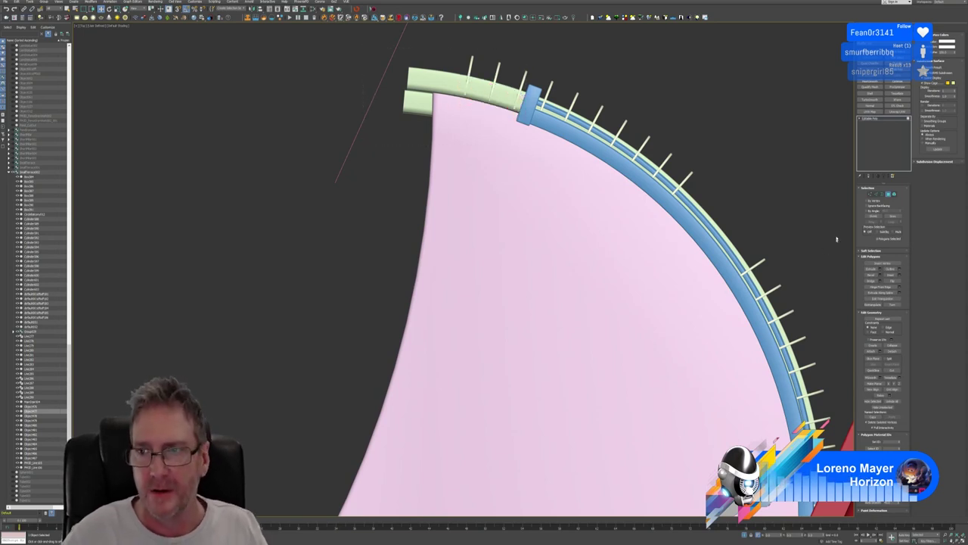
{"action": "left_click", "coordinate": [894, 194]}
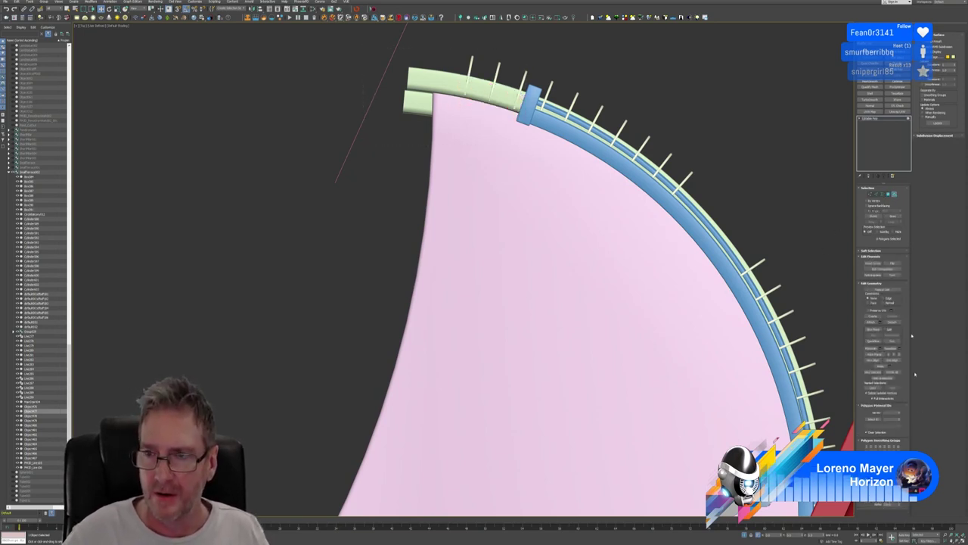
{"action": "left_click", "coordinate": [895, 196]}
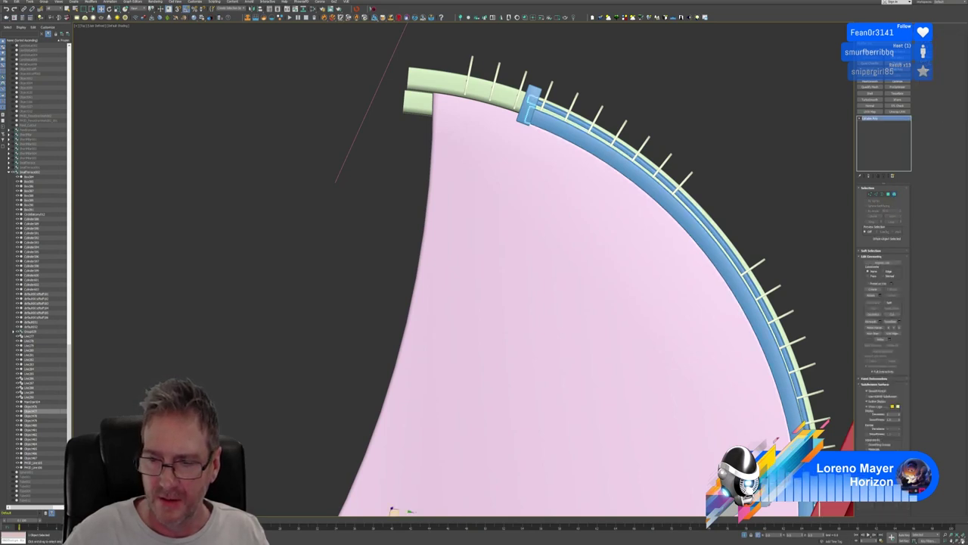
Restore the multi-viewport layout and close the isolated terrace entrance group
{"action": "key", "text": "alt+w"}
{"action": "left_click", "coordinate": [303, 413]}
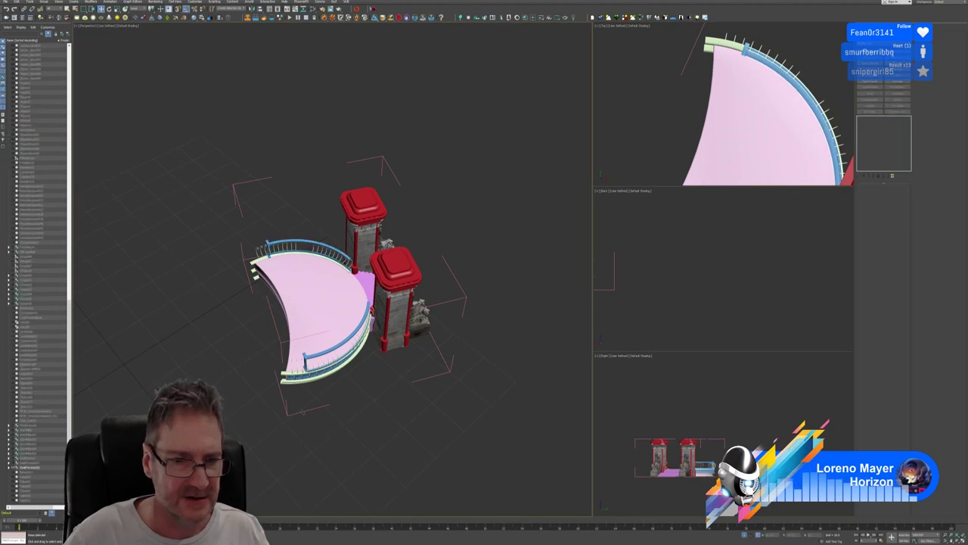
{"action": "left_click", "coordinate": [344, 283]}
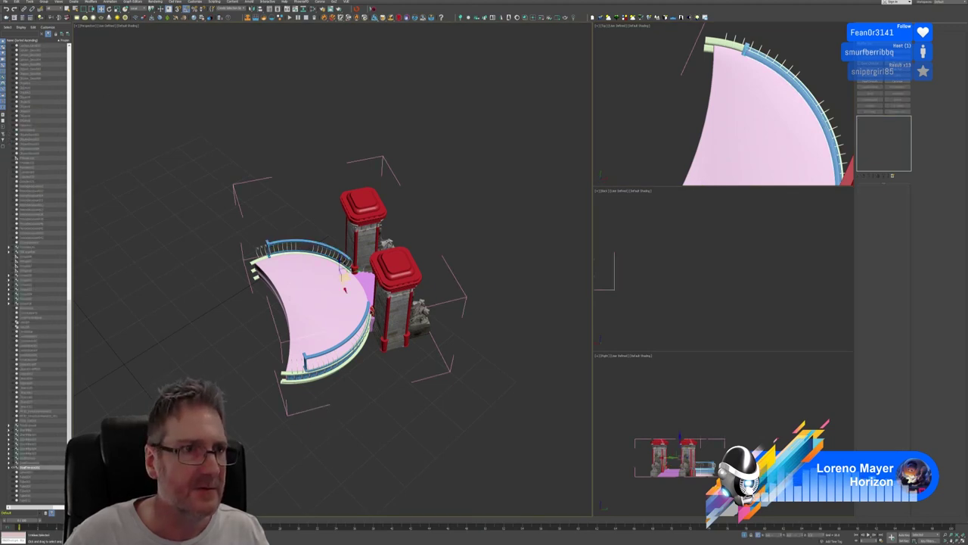
{"action": "left_click", "coordinate": [42, 1]}
{"action": "left_click", "coordinate": [50, 43]}
{"action": "left_click", "coordinate": [52, 41]}
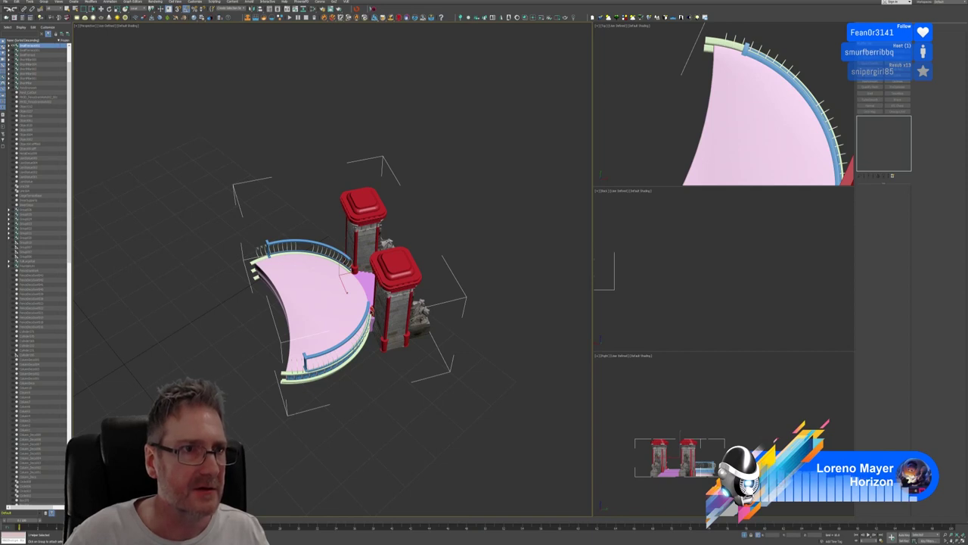
{"action": "left_click", "coordinate": [6, 9]}
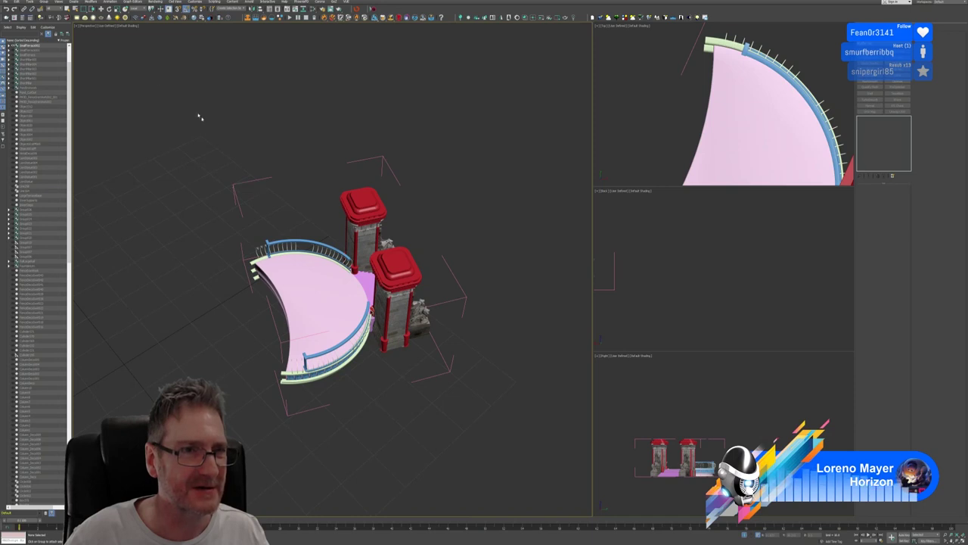
{"action": "left_click", "coordinate": [44, 2]}
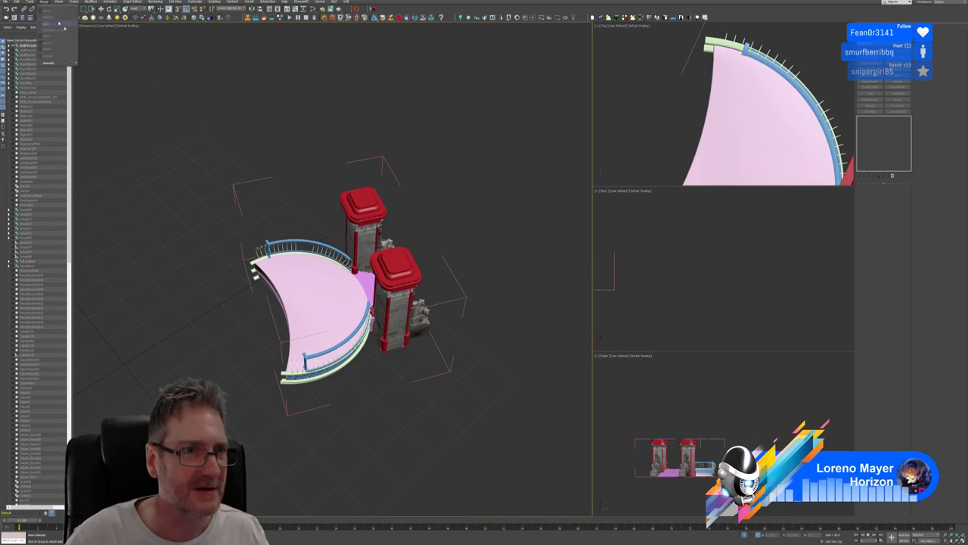
{"action": "left_click", "coordinate": [194, 100]}
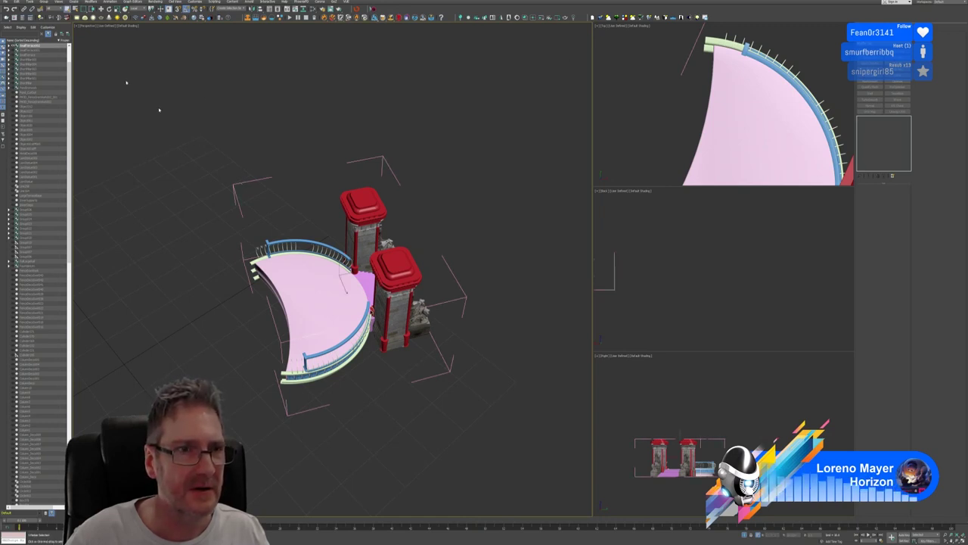
{"action": "left_click", "coordinate": [44, 2]}
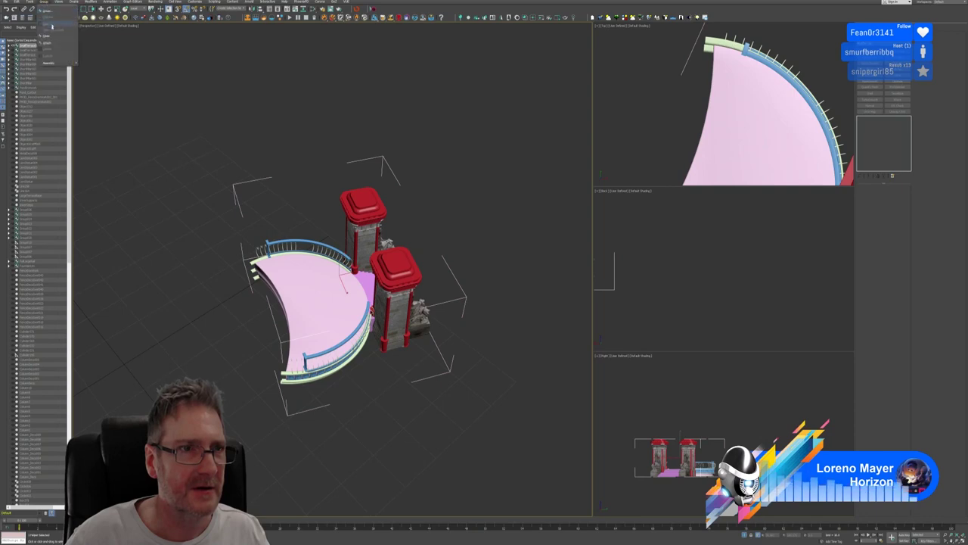
{"action": "left_click", "coordinate": [53, 36]}
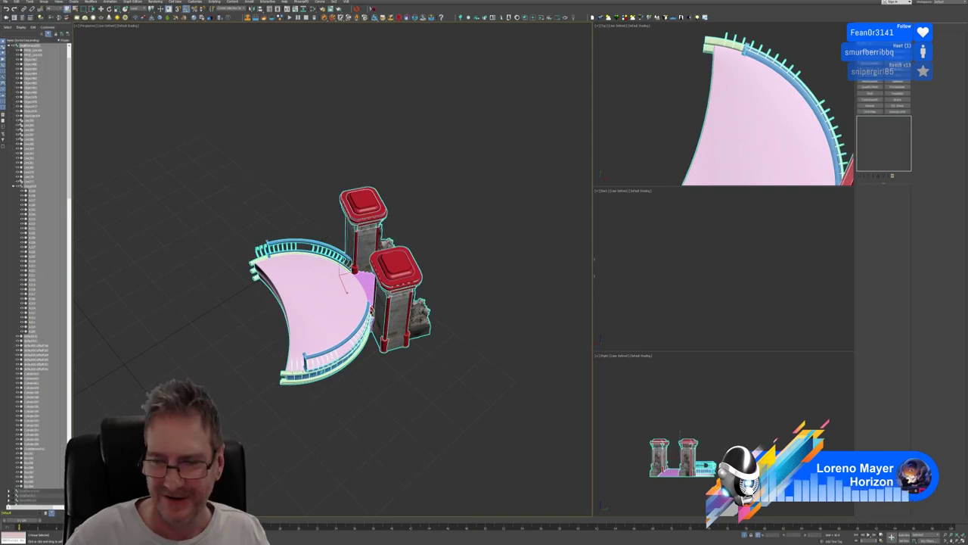
Exit isolation and examine the curved railing ends against the short statue pillar
{"action": "left_click", "coordinate": [744, 535]}
{"action": "middle_click_drag", "start_coordinate": [437, 211], "coordinate": [440, 207]}
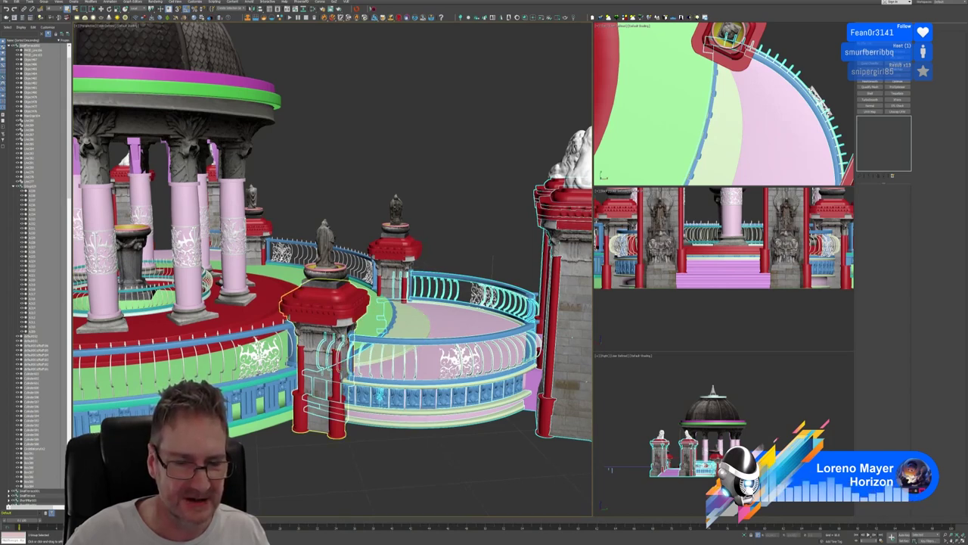
{"action": "left_click", "coordinate": [324, 312], "text": "ctrl"}
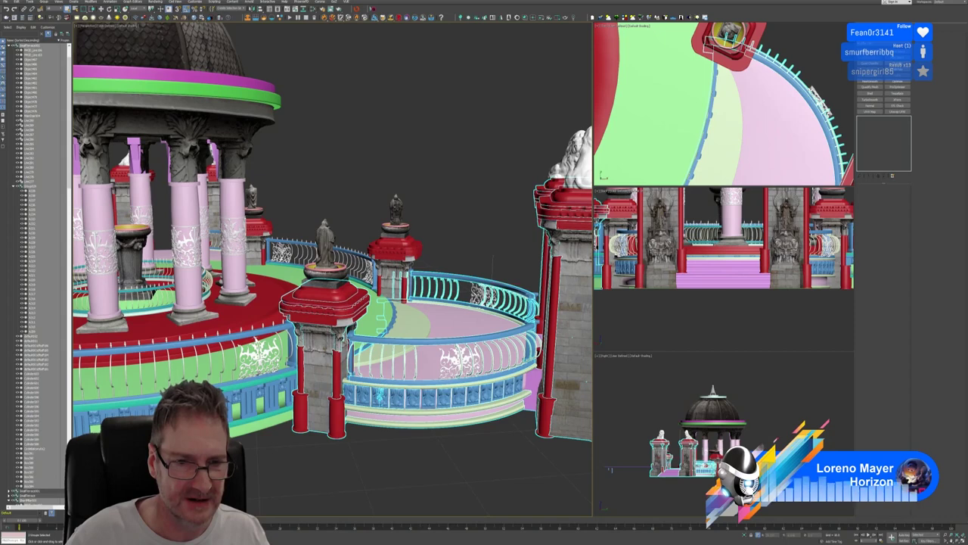
{"action": "left_click", "coordinate": [396, 451]}
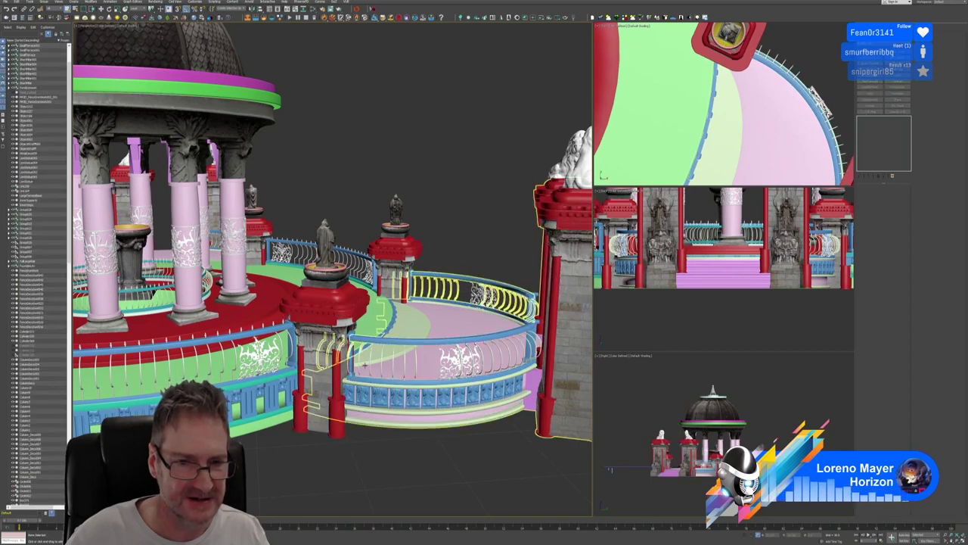
Isolate the entrance group with the curved terrace railings again and open it for editing
{"action": "left_click", "coordinate": [363, 359]}
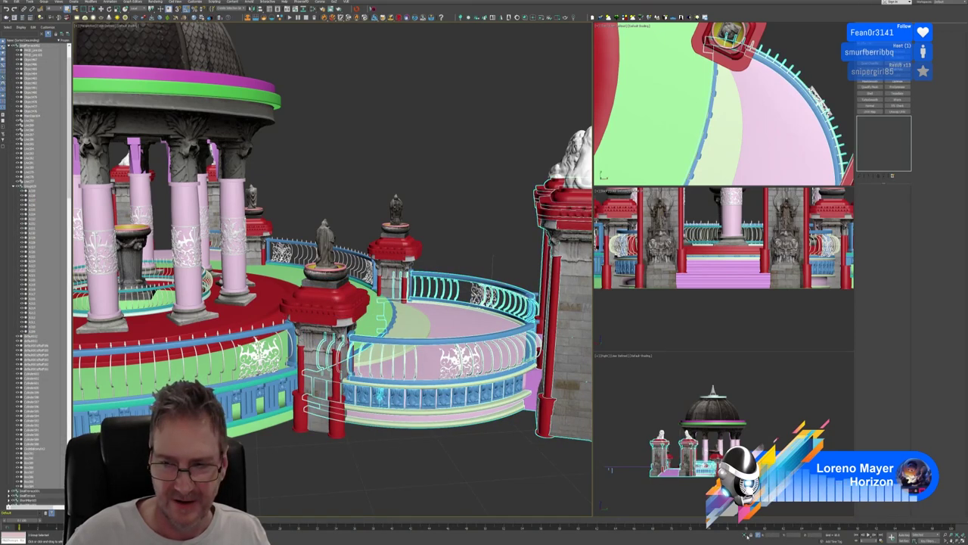
{"action": "left_click", "coordinate": [746, 535]}
{"action": "middle_click_drag", "start_coordinate": [322, 334], "coordinate": [379, 353]}
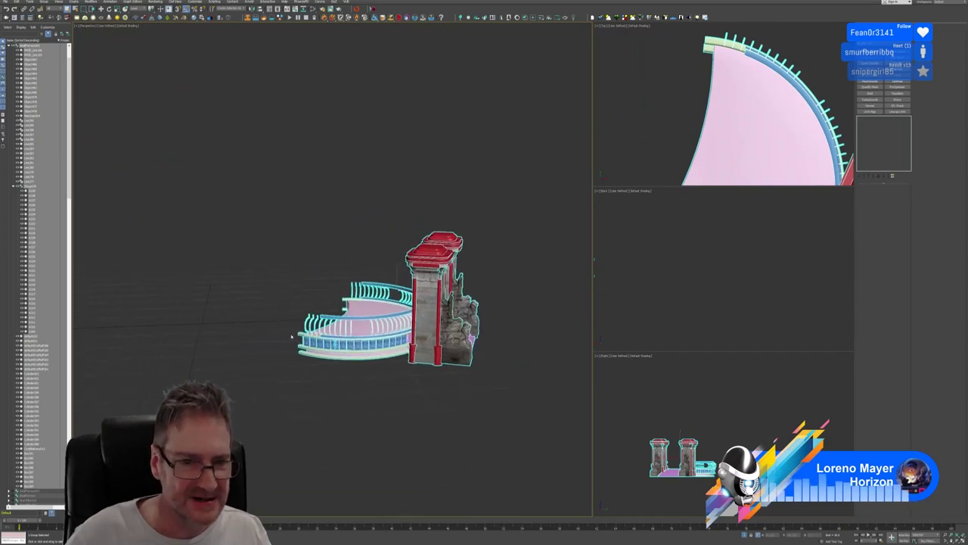
{"action": "scroll", "coordinate": [302, 336], "scroll_direction": "up", "scroll_amount": 5}
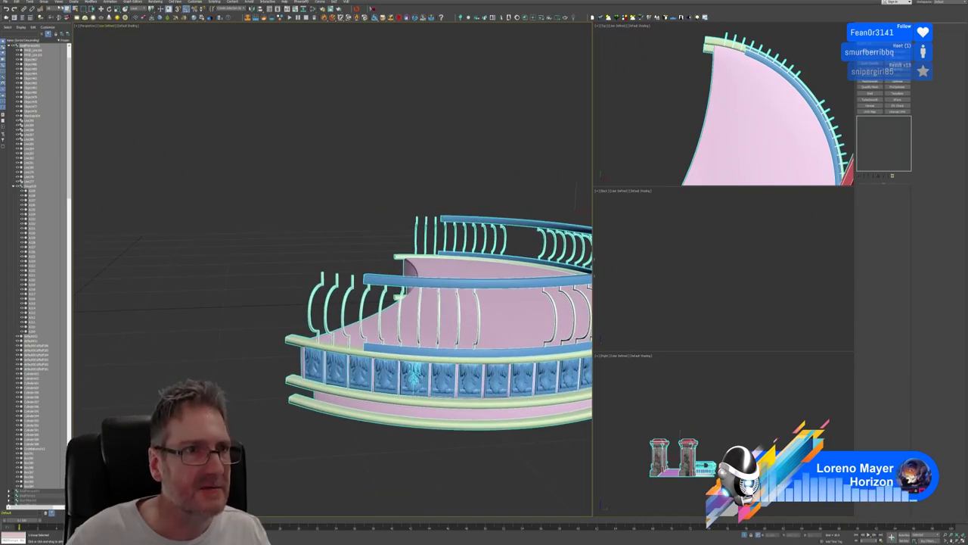
{"action": "left_click", "coordinate": [44, 2]}
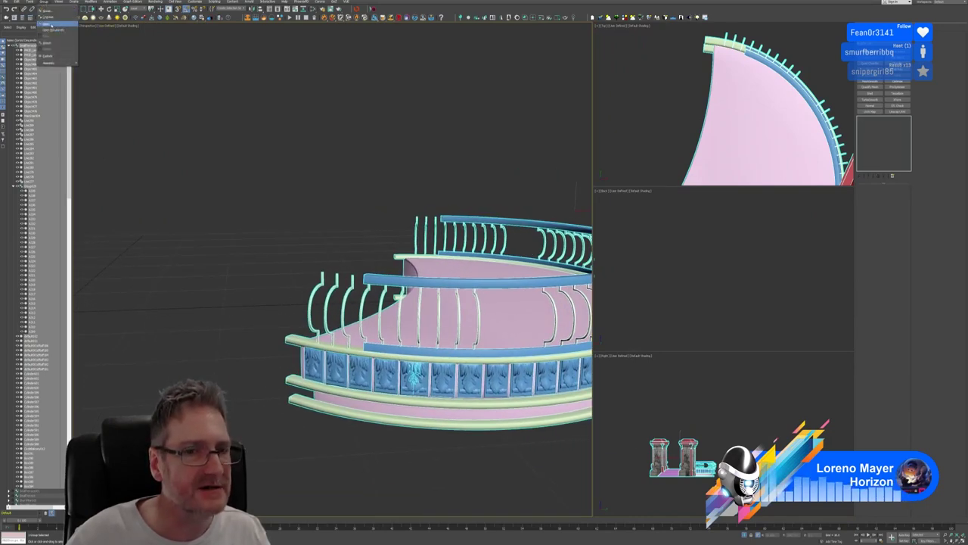
{"action": "left_click", "coordinate": [51, 25]}
Delete the three baluster elements standing beyond the end of the nearer curved handrail, and leave element editing
{"action": "left_click", "coordinate": [400, 292]}
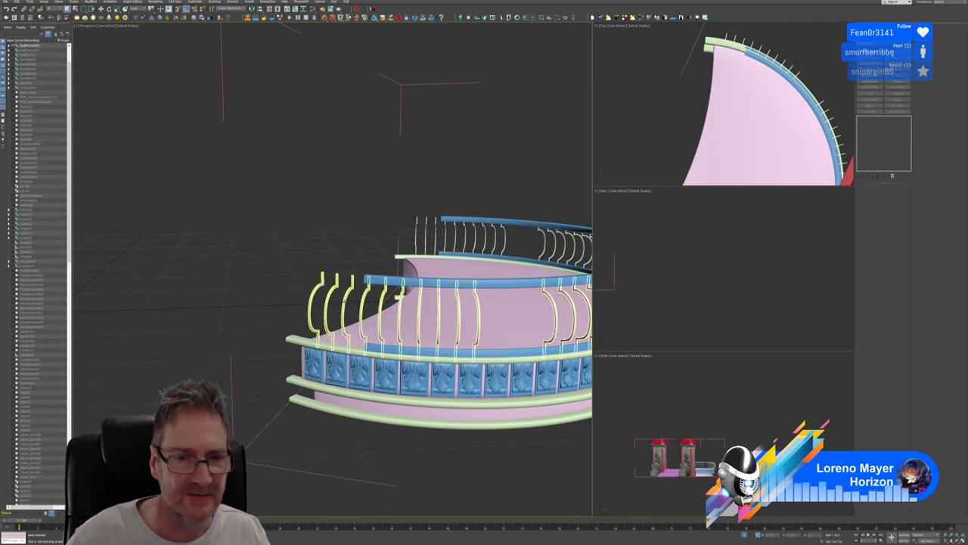
{"action": "left_click", "coordinate": [399, 294]}
{"action": "left_click", "coordinate": [896, 194]}
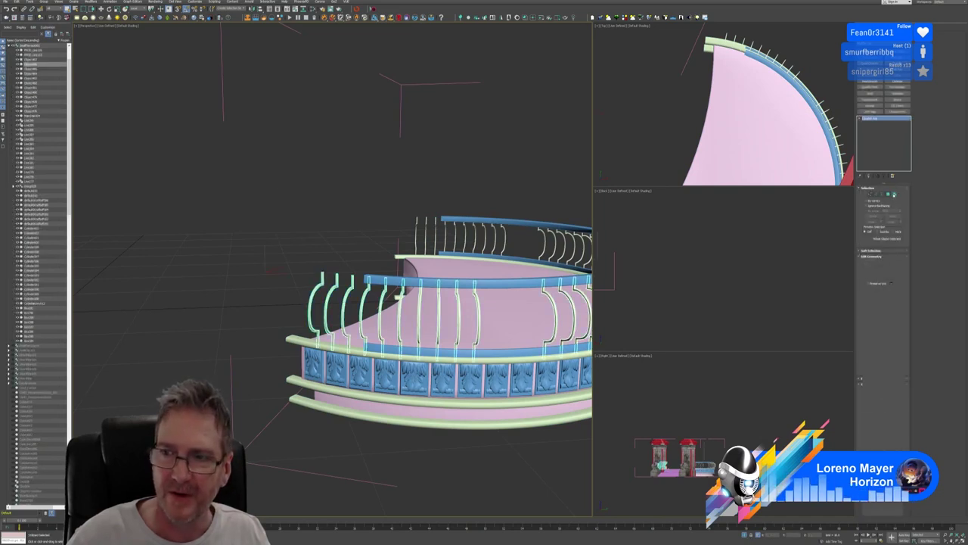
{"action": "left_click_drag", "start_coordinate": [290, 256], "coordinate": [348, 294]}
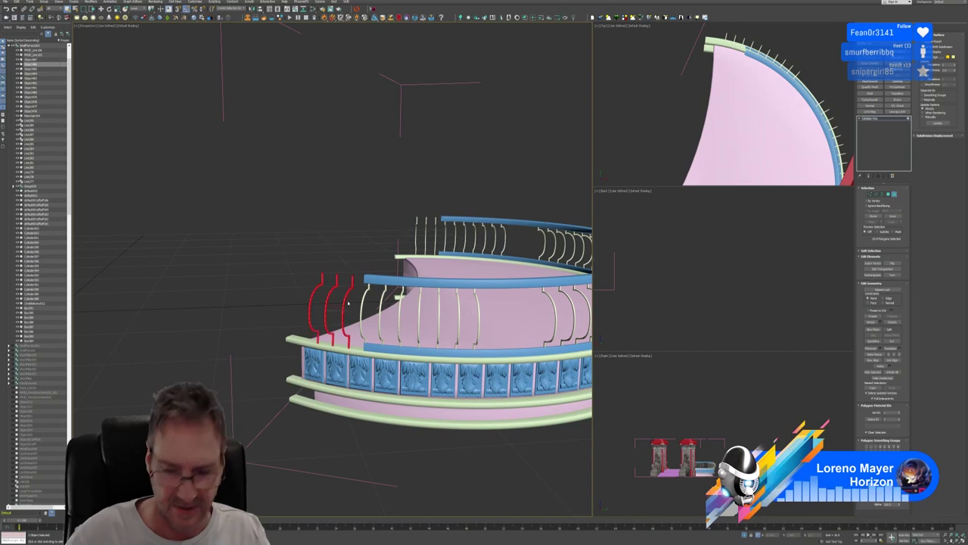
{"action": "key", "text": "Delete"}
{"action": "middle_click_drag", "start_coordinate": [479, 270], "coordinate": [462, 275]}
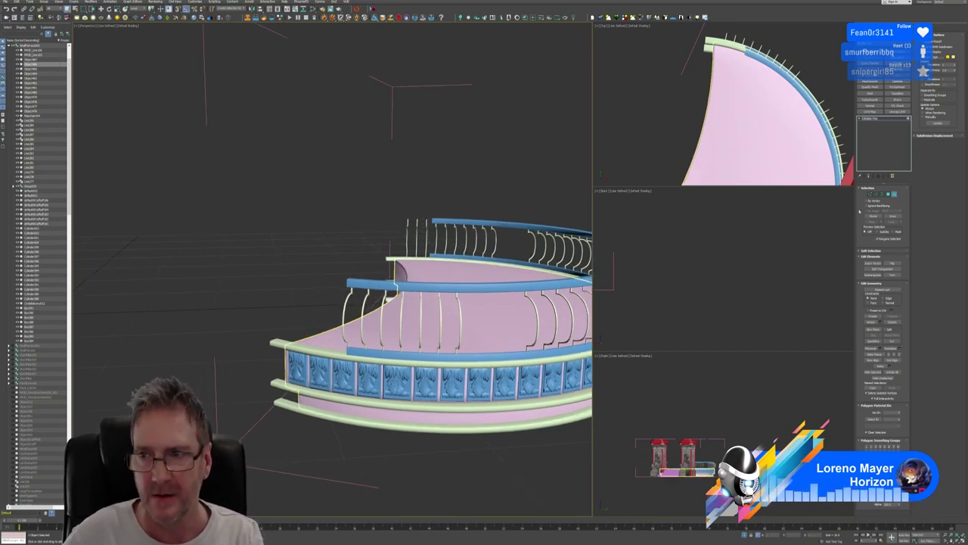
{"action": "left_click", "coordinate": [895, 194]}
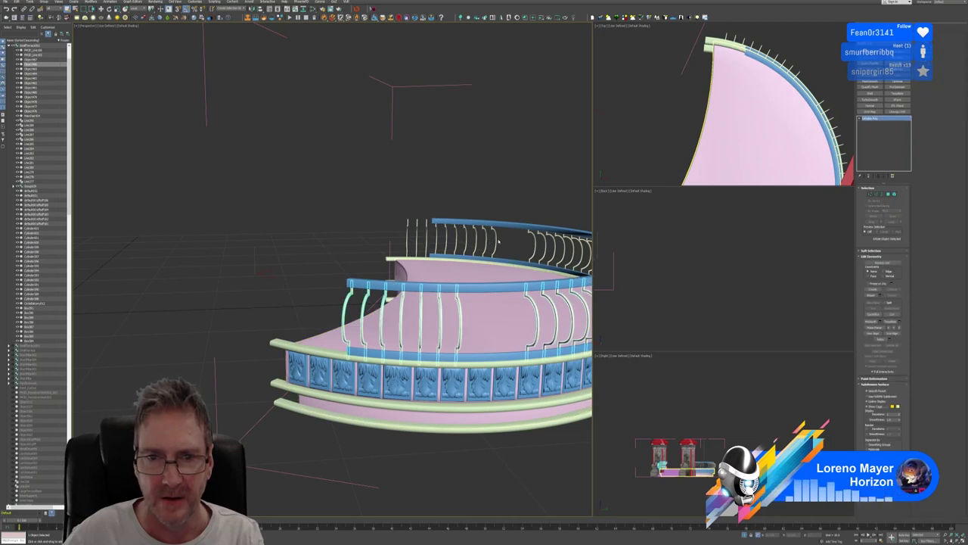
Delete the three baluster elements beyond the end of the opposite curved handrail, and leave element editing
{"action": "left_click", "coordinate": [498, 241]}
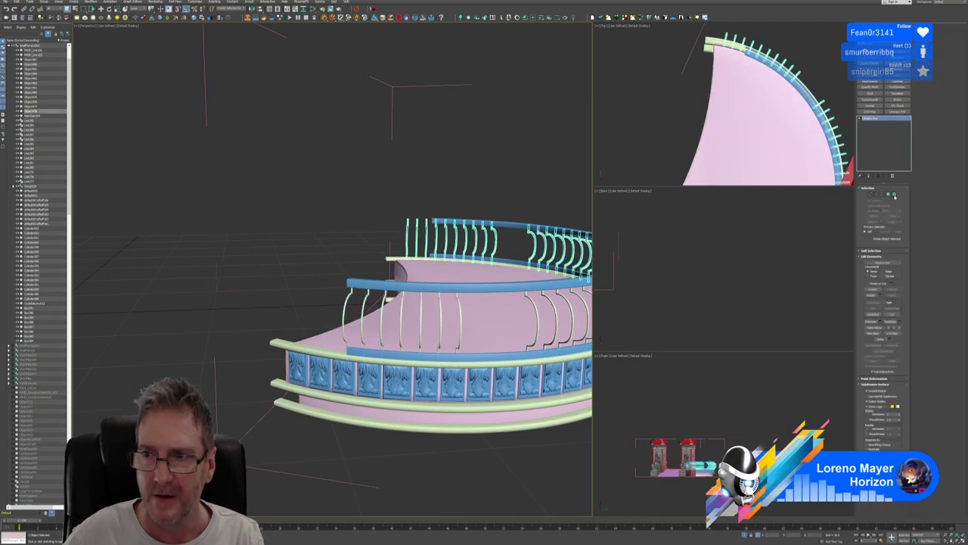
{"action": "left_click", "coordinate": [893, 193]}
{"action": "left_click_drag", "start_coordinate": [399, 211], "coordinate": [427, 236]}
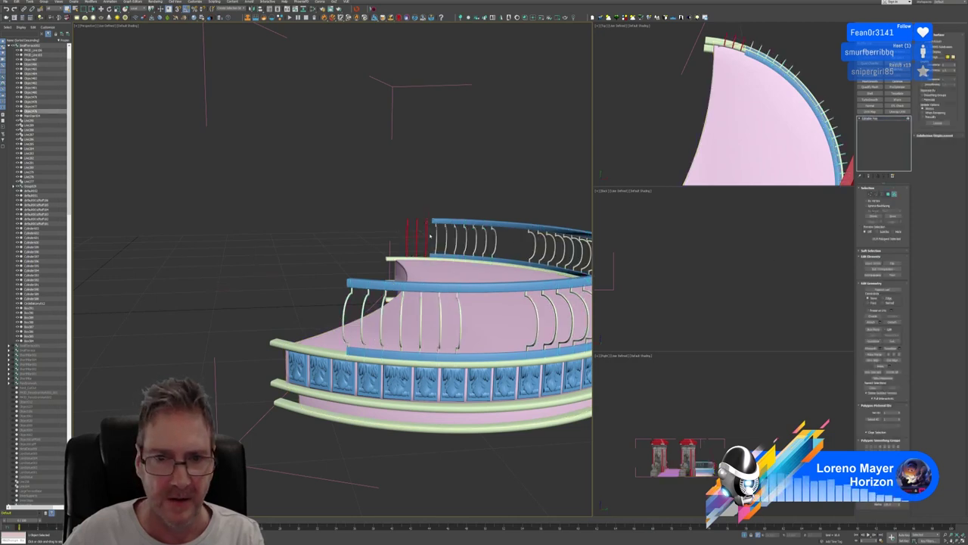
{"action": "key", "text": "Delete"}
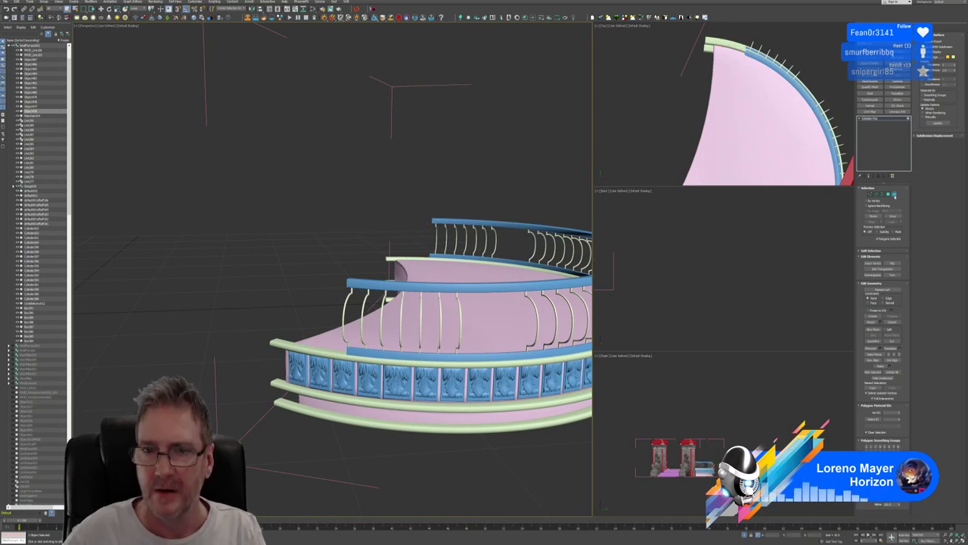
{"action": "left_click", "coordinate": [895, 196]}
Close the entrance group and exit isolation to bring back the full pavilion
{"action": "left_click", "coordinate": [44, 3]}
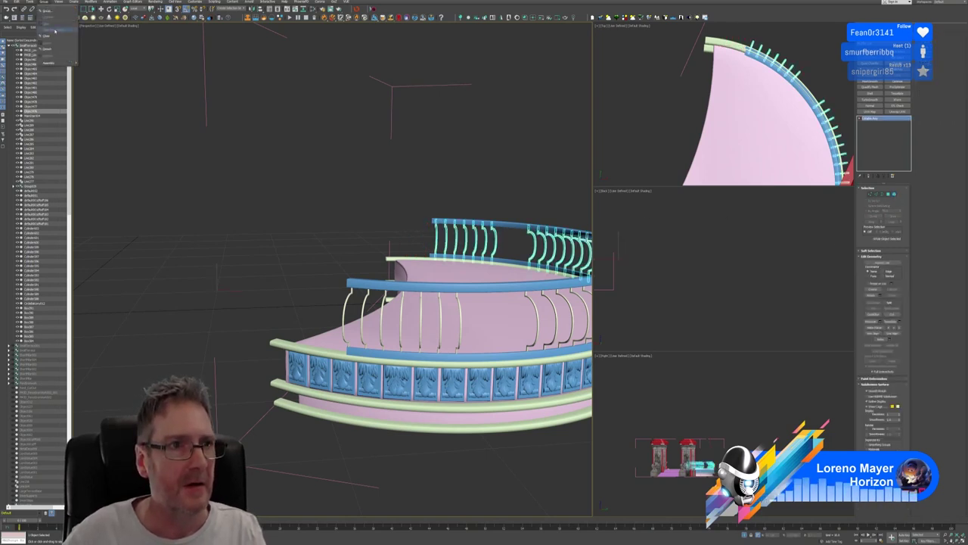
{"action": "left_click", "coordinate": [50, 35]}
{"action": "key", "text": "alt+q"}
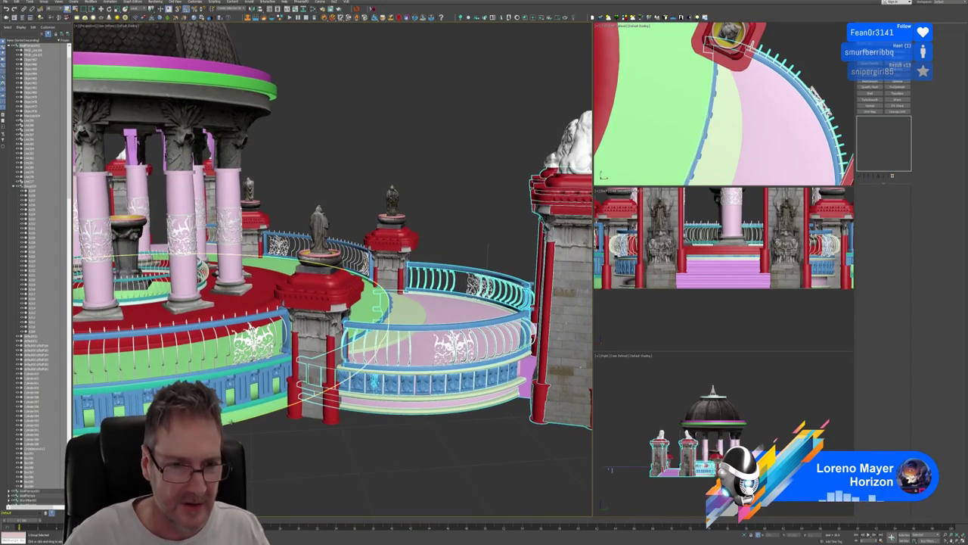
{"action": "left_click", "coordinate": [260, 414]}
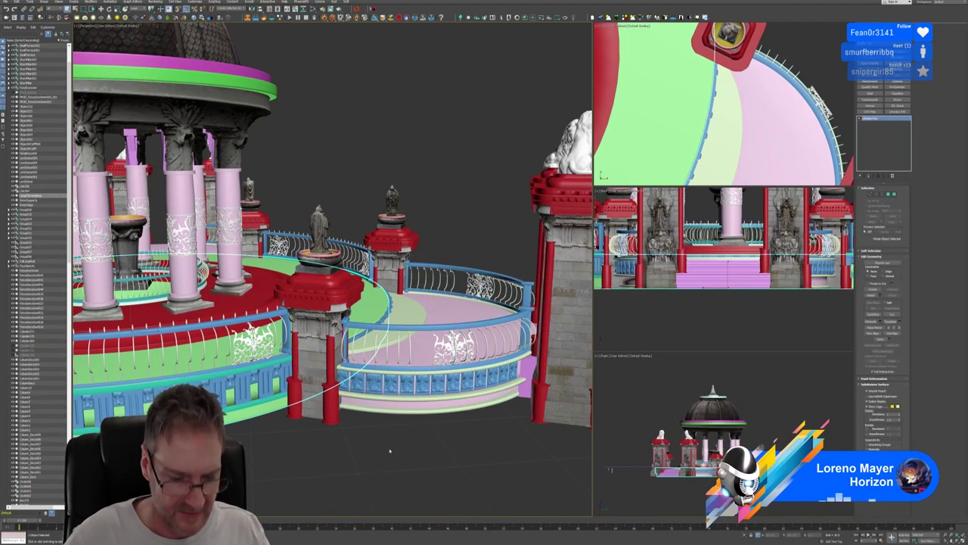
Move the ornamental scroll panel on the nearer curved railing sideways toward the statue pillar, centring it between the balusters
{"action": "middle_click_drag", "start_coordinate": [390, 451], "coordinate": [404, 454], "text": "alt"}
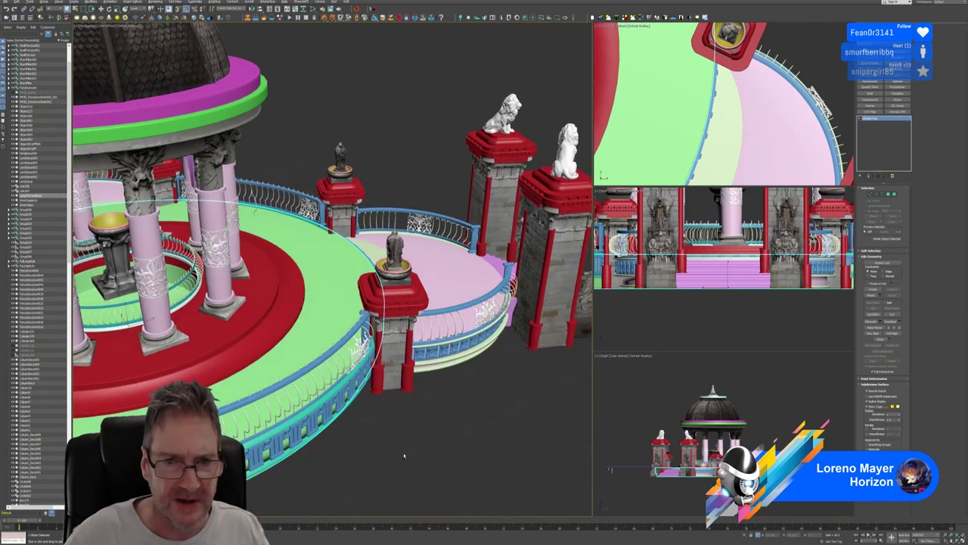
{"action": "scroll", "coordinate": [416, 227], "scroll_direction": "up", "scroll_amount": 5}
{"action": "scroll", "coordinate": [394, 224], "scroll_direction": "up", "scroll_amount": 5}
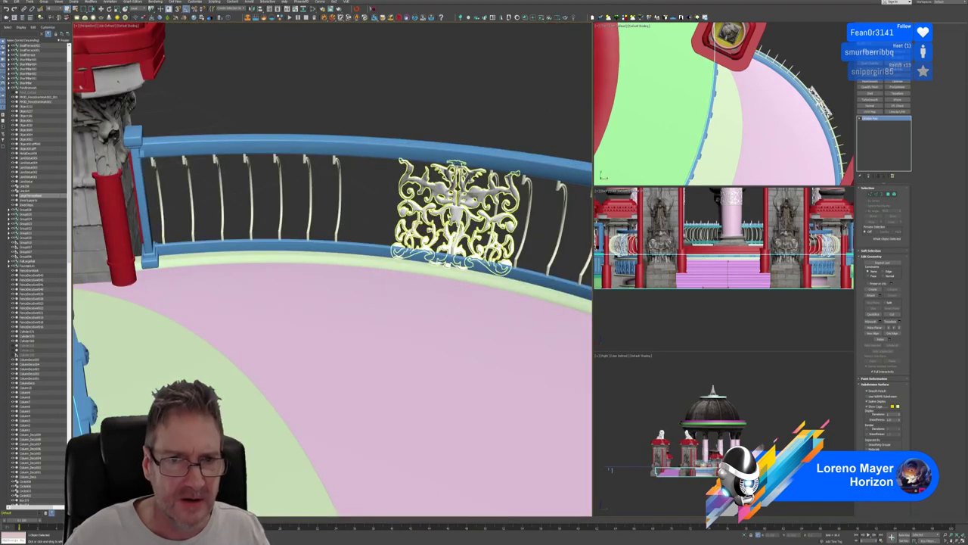
{"action": "scroll", "coordinate": [380, 199], "scroll_direction": "down", "scroll_amount": 8}
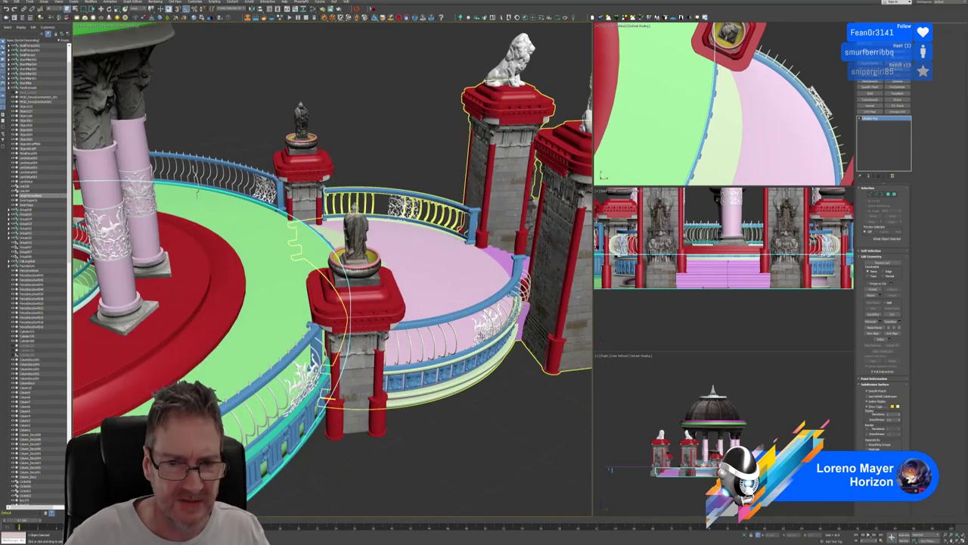
{"action": "middle_click_drag", "start_coordinate": [492, 400], "coordinate": [445, 405], "text": "alt"}
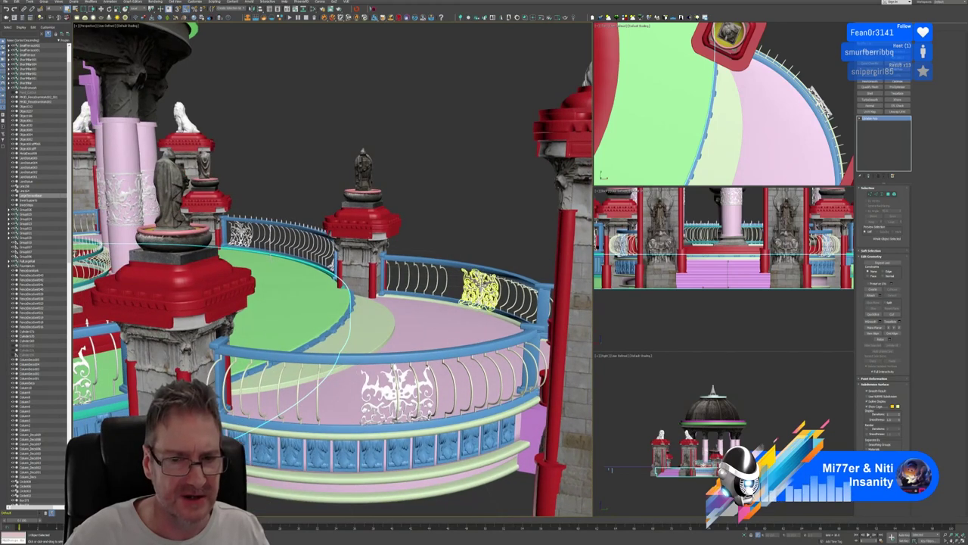
{"action": "left_click", "coordinate": [384, 390]}
{"action": "left_click", "coordinate": [386, 392]}
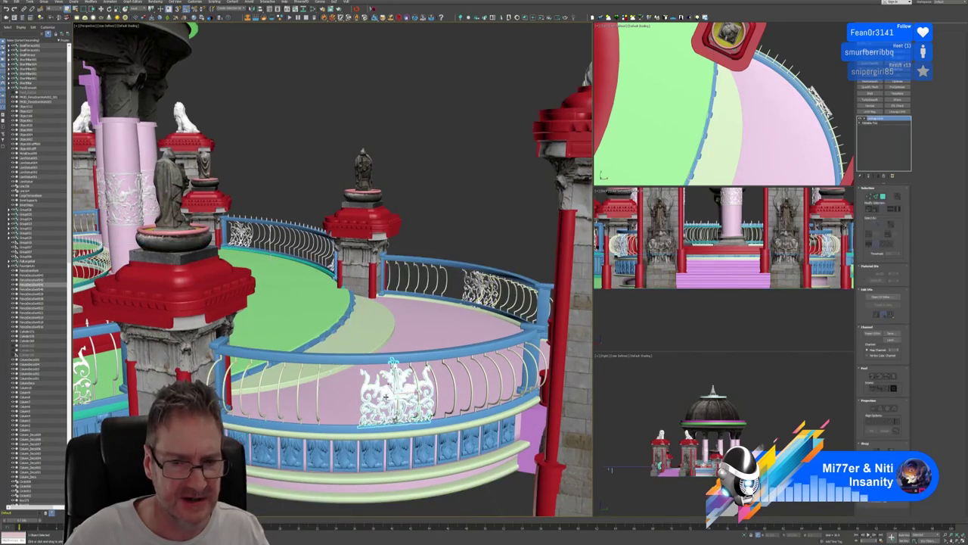
{"action": "left_click", "coordinate": [102, 10]}
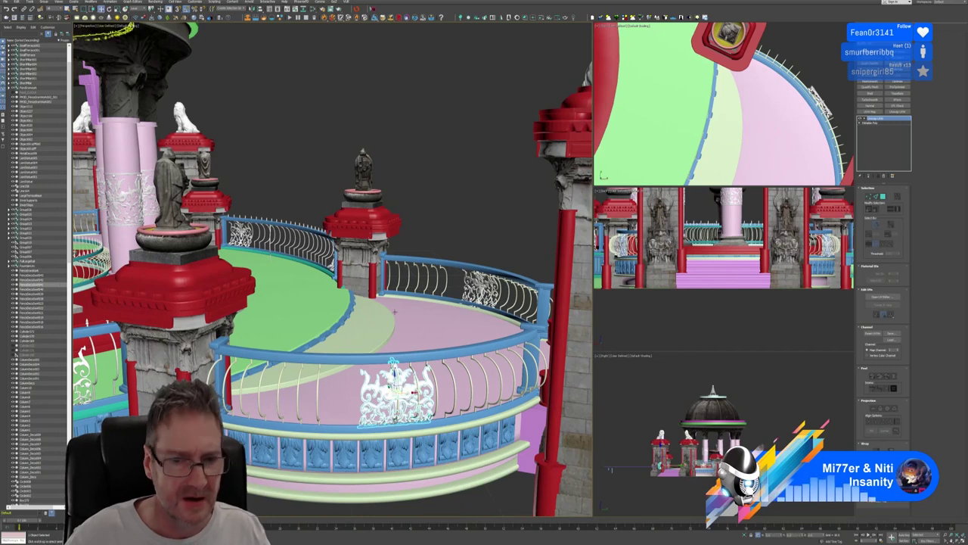
{"action": "left_click_drag", "start_coordinate": [414, 395], "coordinate": [400, 393]}
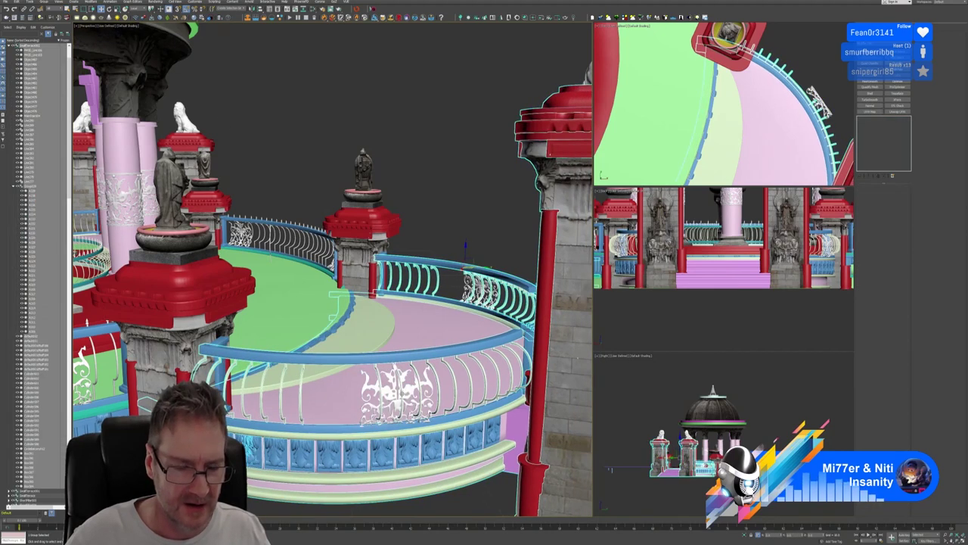
{"action": "key", "text": "ctrl+z"}
{"action": "key", "text": "ctrl+z"}
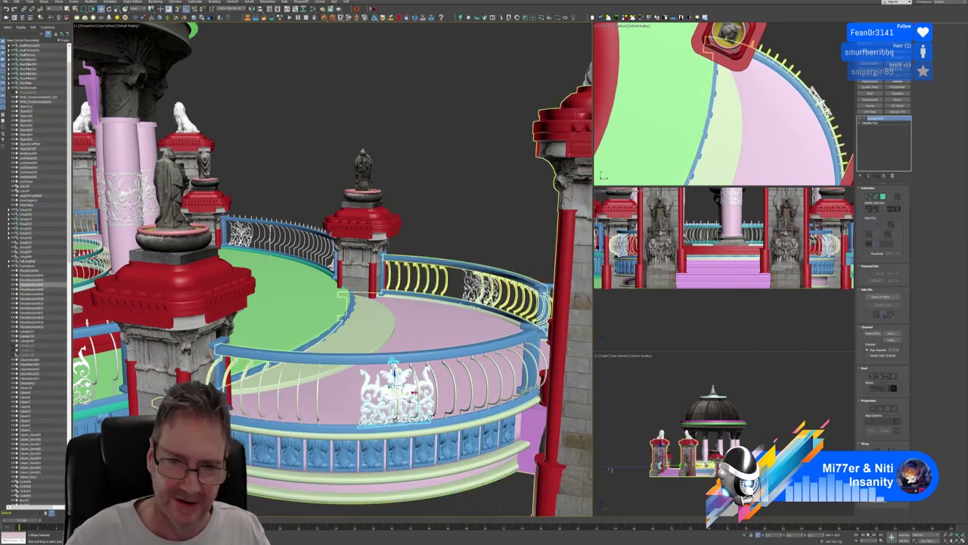
{"action": "left_click_drag", "start_coordinate": [415, 394], "coordinate": [374, 395]}
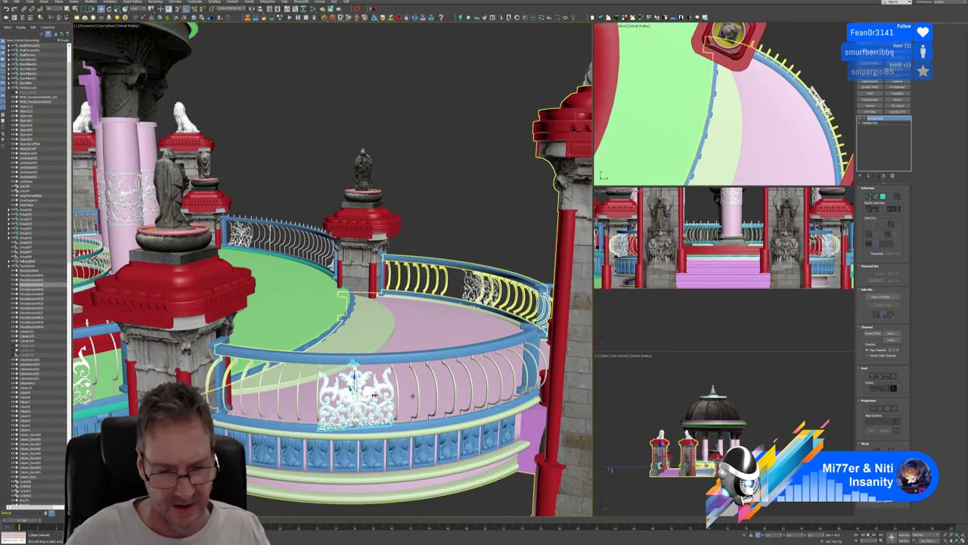
Examine the ornamental scroll panels on the curved railings of the entrance across the pavilion
{"action": "scroll", "coordinate": [447, 354], "scroll_direction": "down", "scroll_amount": 6}
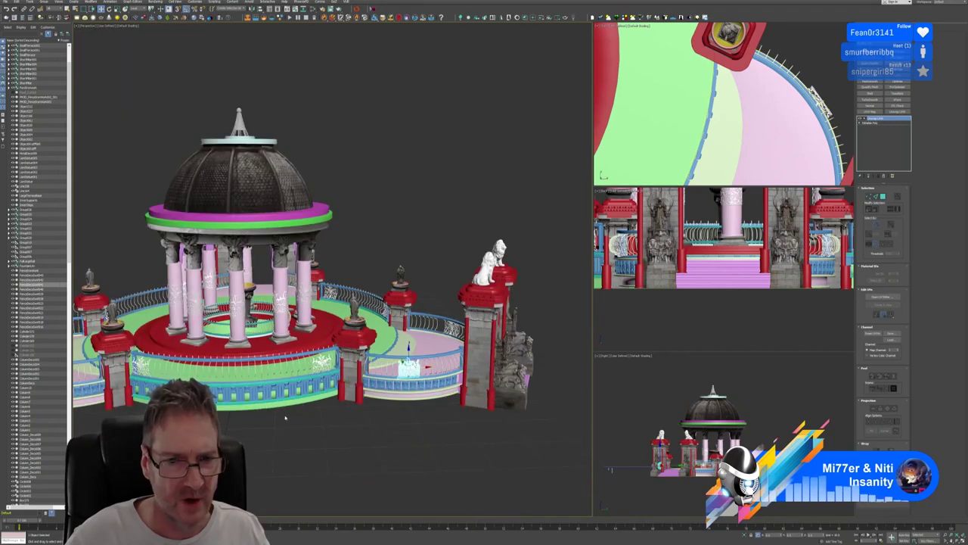
{"action": "middle_click_drag", "start_coordinate": [286, 417], "coordinate": [425, 410], "text": "alt"}
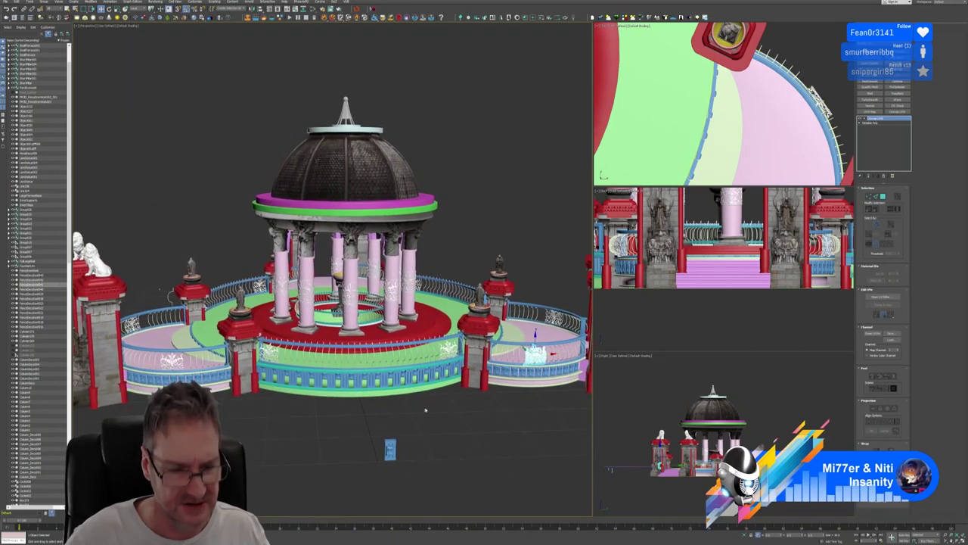
{"action": "middle_click_drag", "start_coordinate": [170, 296], "coordinate": [102, 309], "text": "alt"}
{"action": "middle_click_drag", "start_coordinate": [522, 276], "coordinate": [307, 274]}
{"action": "middle_click_drag", "start_coordinate": [415, 370], "coordinate": [363, 333], "text": "alt"}
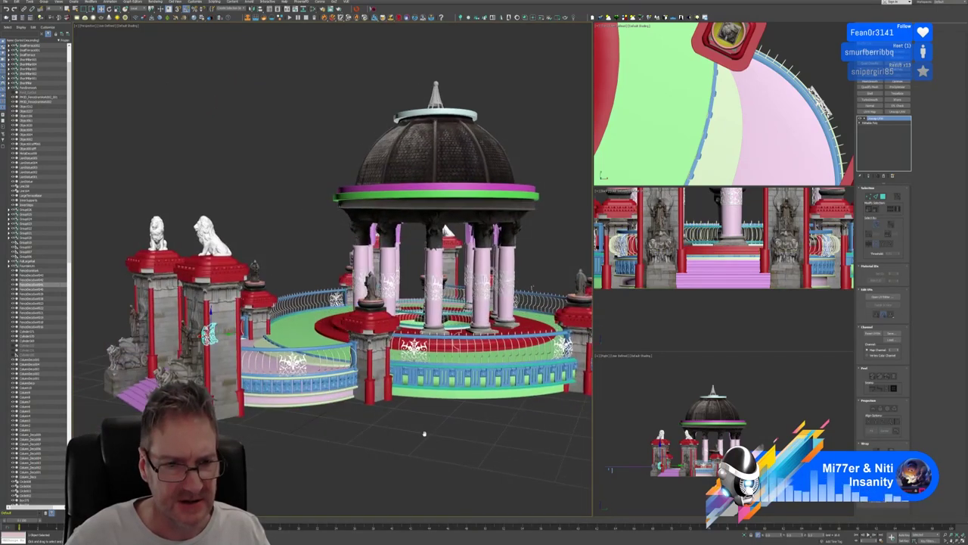
{"action": "middle_click_drag", "start_coordinate": [293, 371], "coordinate": [323, 427], "text": "alt"}
{"action": "scroll", "coordinate": [206, 342], "scroll_direction": "up", "scroll_amount": 4}
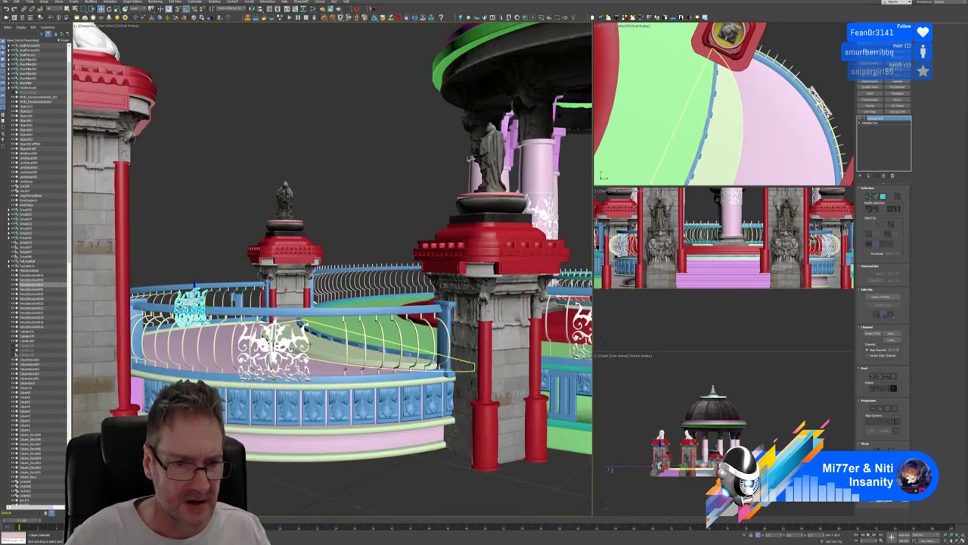
Move the front balcony's ornamental fence panel a short way along the curved railing
{"action": "left_click", "coordinate": [280, 347]}
{"action": "mouse_move", "coordinate": [279, 345]}
{"action": "left_mouse_down"}
{"action": "mouse_move", "coordinate": [307, 345]}
{"action": "mouse_move", "coordinate": [297, 345]}
{"action": "left_mouse_up"}
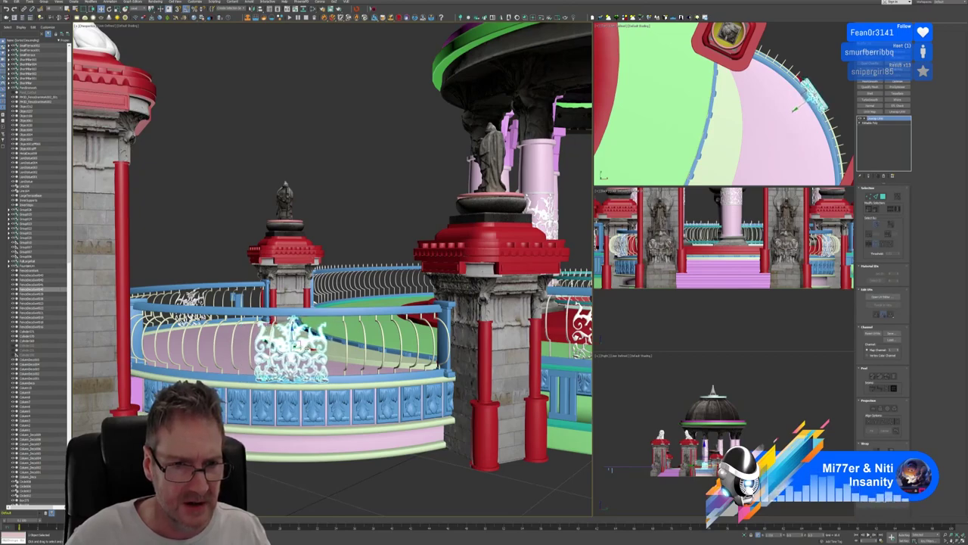
{"action": "middle_click_drag", "start_coordinate": [378, 348], "coordinate": [346, 467], "text": "alt"}
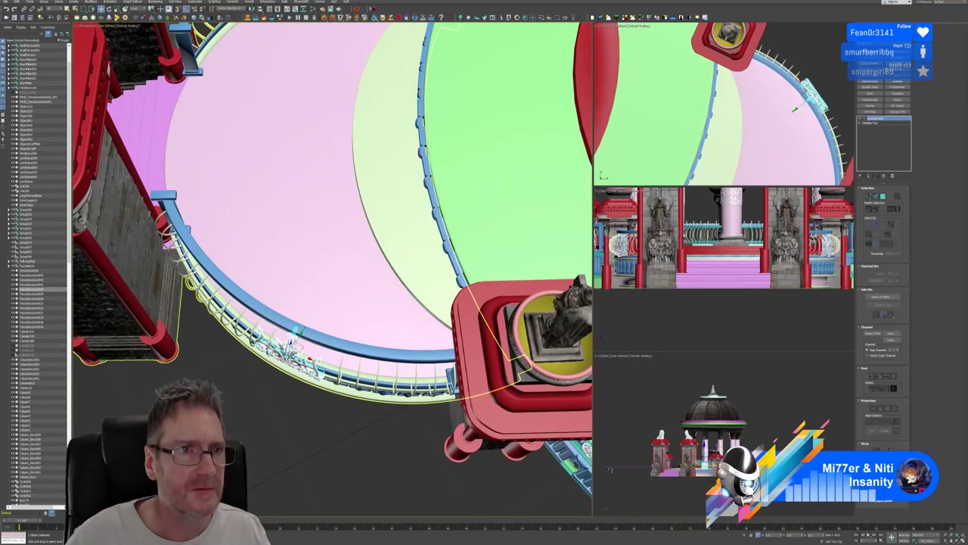
Rotate the ornamental fence panel slightly so it follows the curve of the balcony railing
{"action": "left_click", "coordinate": [110, 9]}
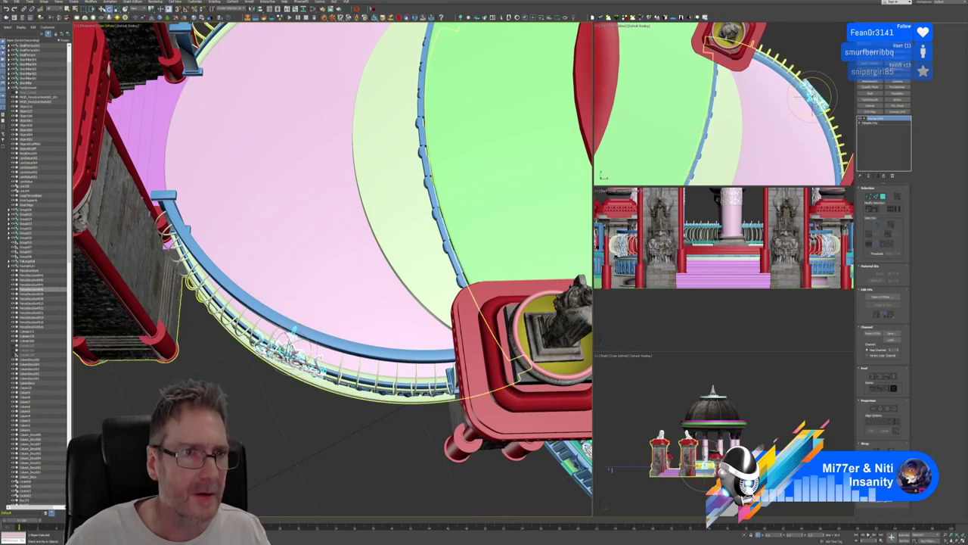
{"action": "middle_click_drag", "start_coordinate": [289, 200], "coordinate": [289, 342], "text": "alt"}
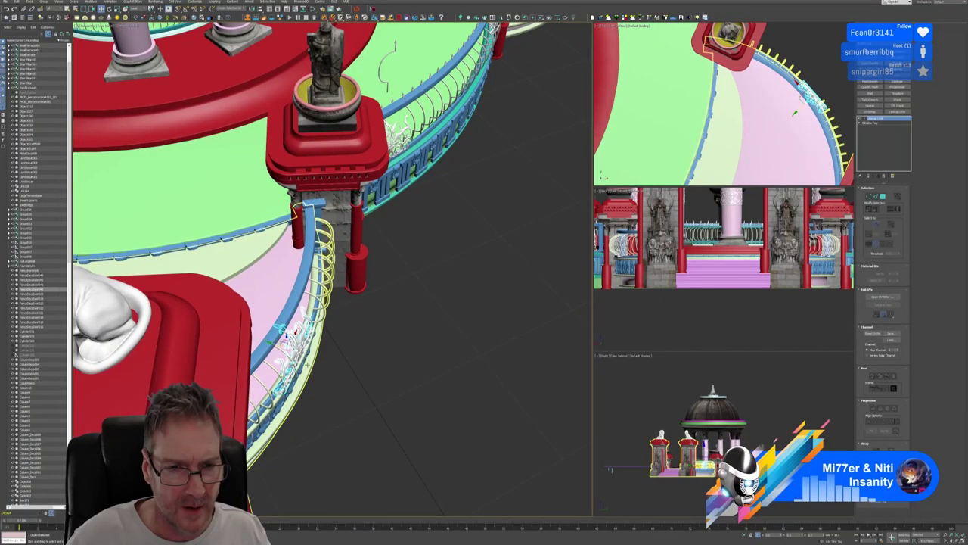
{"action": "middle_click_drag", "start_coordinate": [286, 338], "coordinate": [309, 401], "text": "alt"}
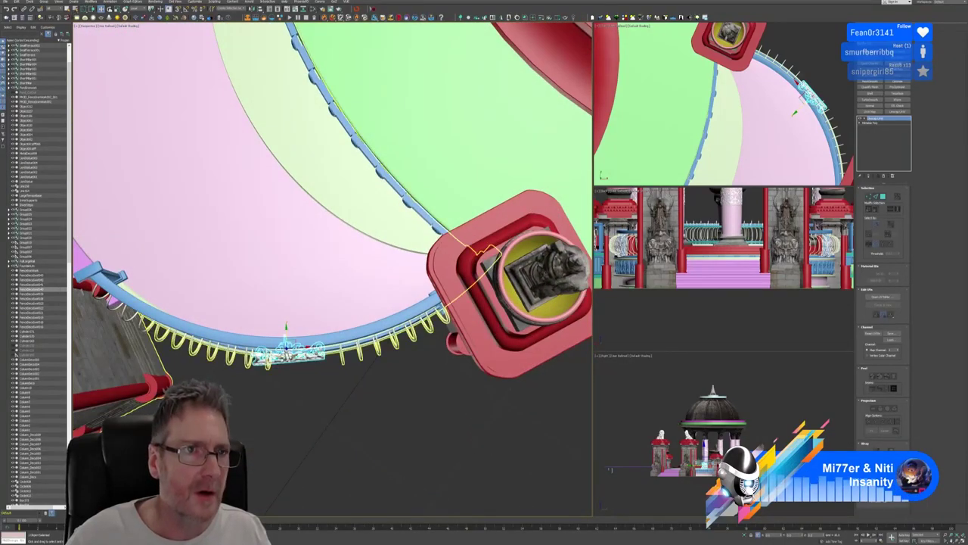
{"action": "key", "text": "e"}
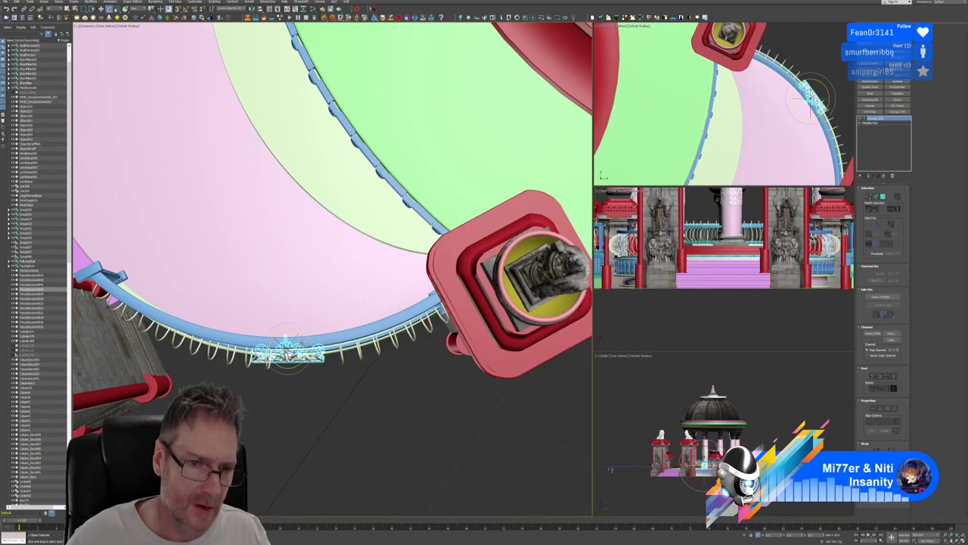
{"action": "left_click_drag", "start_coordinate": [305, 340], "coordinate": [305, 339]}
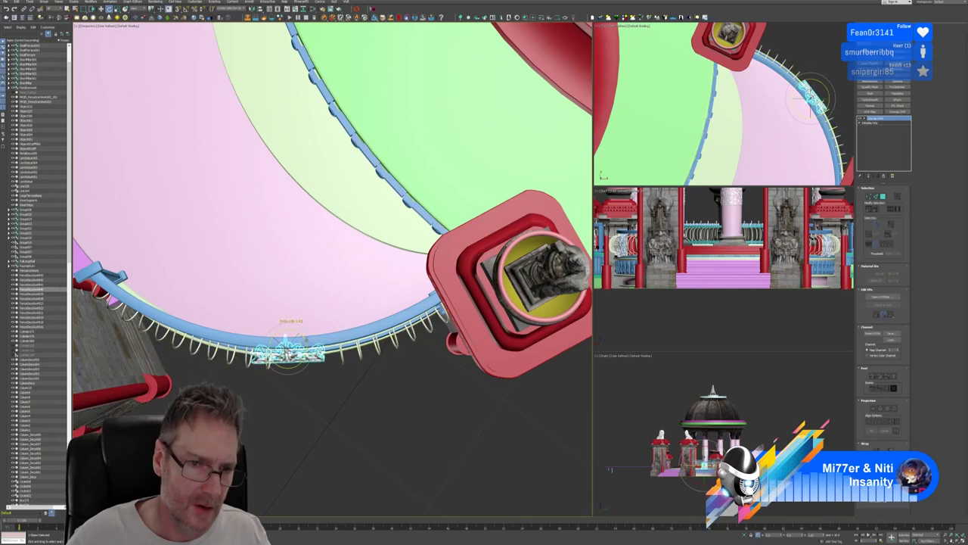
{"action": "middle_click_drag", "start_coordinate": [340, 429], "coordinate": [348, 382], "text": "alt"}
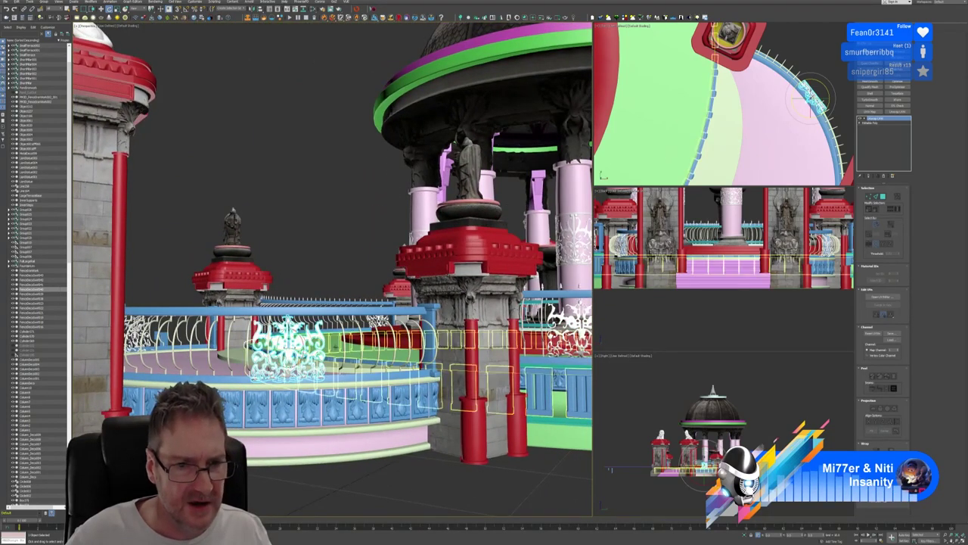
{"action": "left_click", "coordinate": [102, 10]}
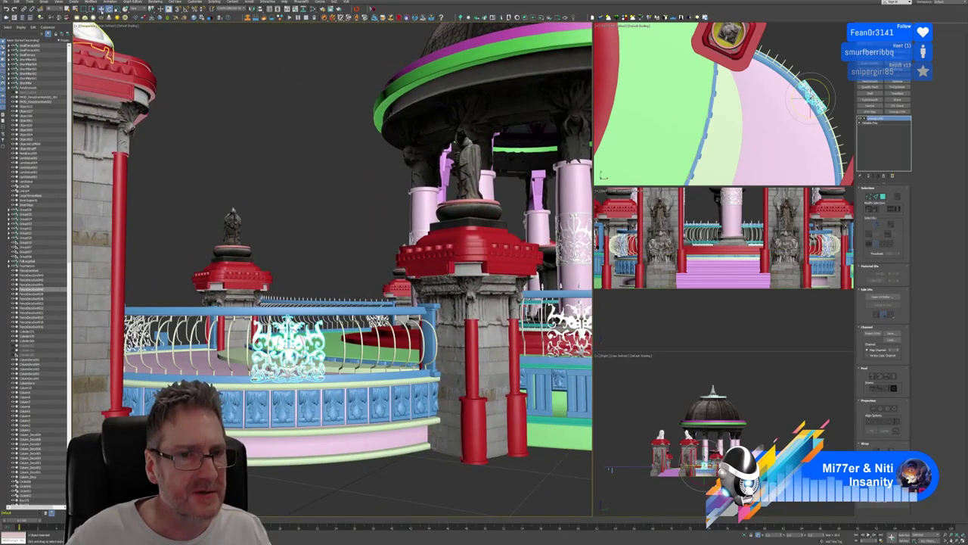
{"action": "middle_click_drag", "start_coordinate": [284, 271], "coordinate": [392, 415], "text": "alt"}
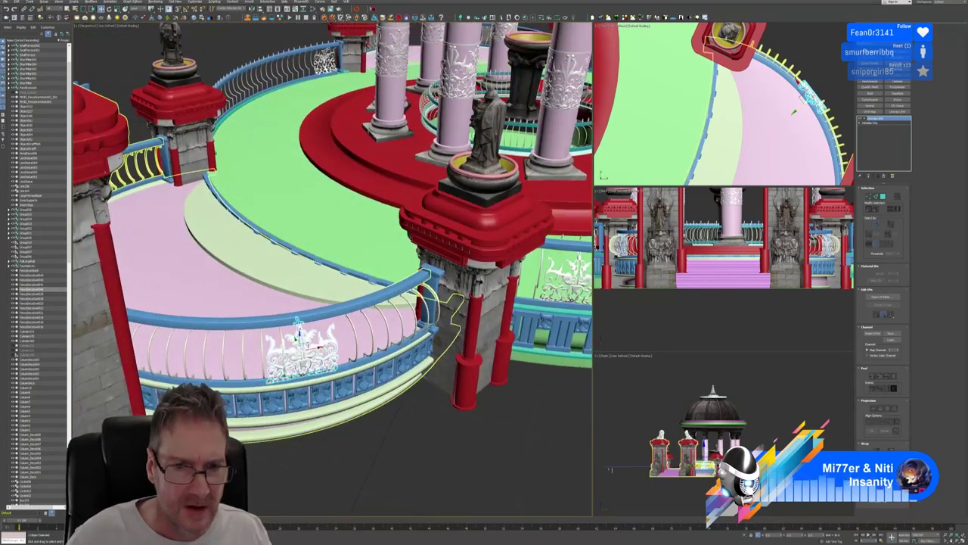
Open the group containing the railing and select the single baluster element overlapping the ornamental panel in the balusters object
{"action": "left_click", "coordinate": [356, 335]}
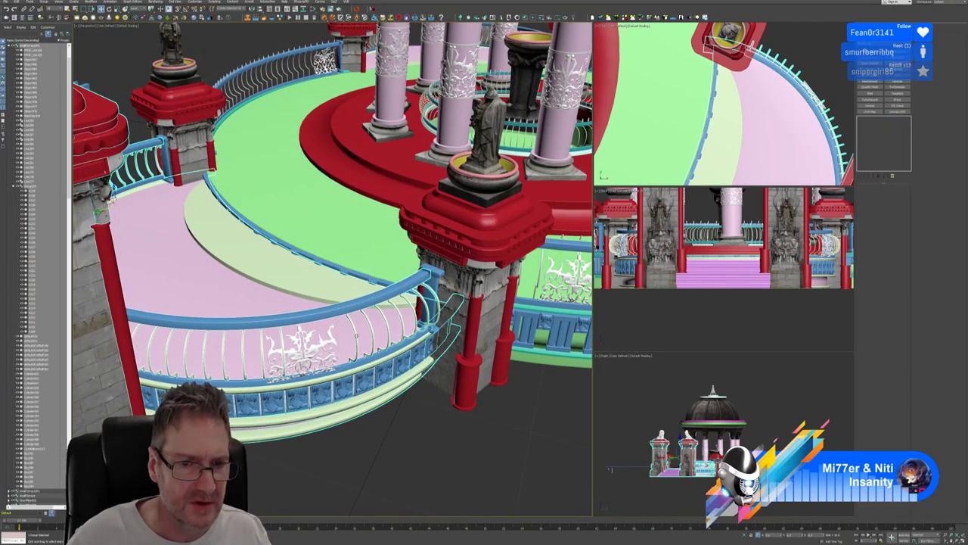
{"action": "left_click", "coordinate": [45, 2]}
{"action": "left_click", "coordinate": [50, 21]}
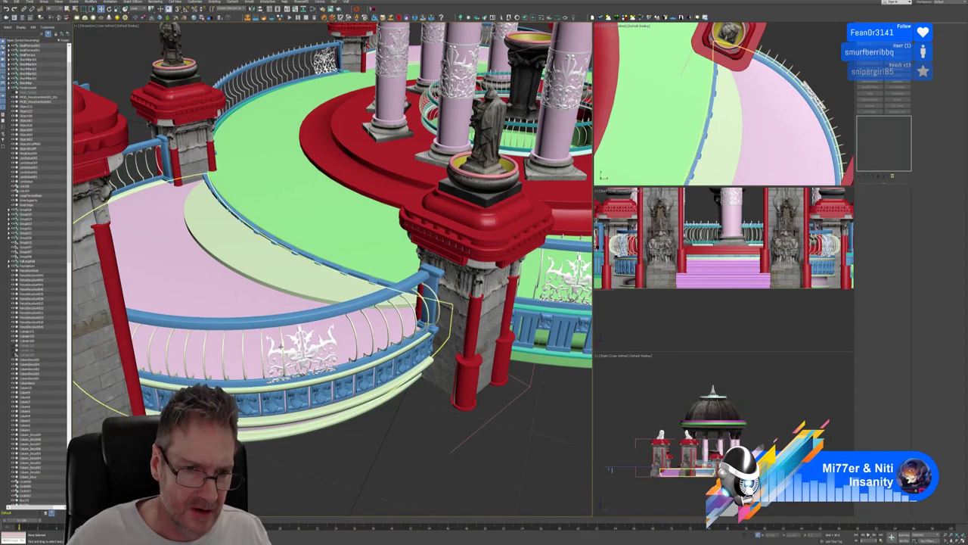
{"action": "left_click", "coordinate": [291, 346]}
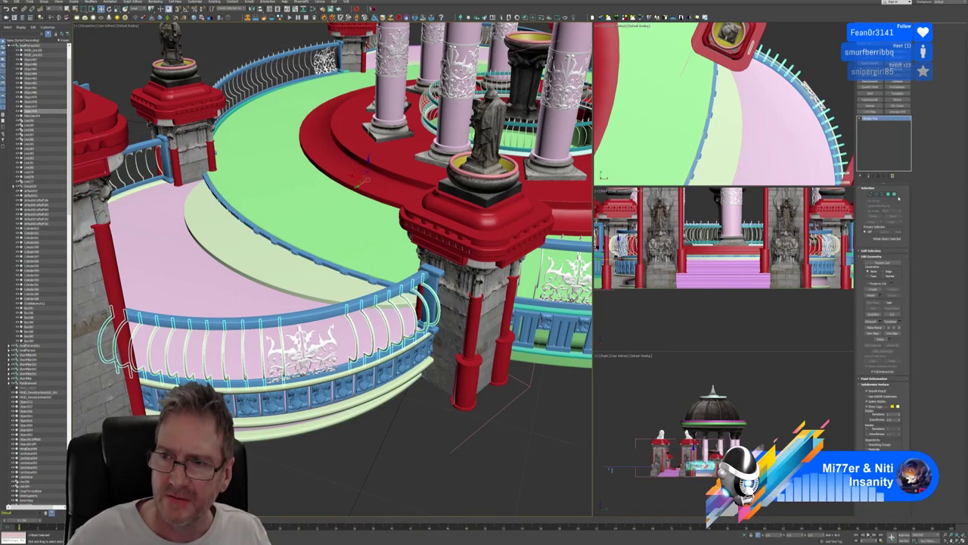
{"action": "left_click", "coordinate": [895, 194]}
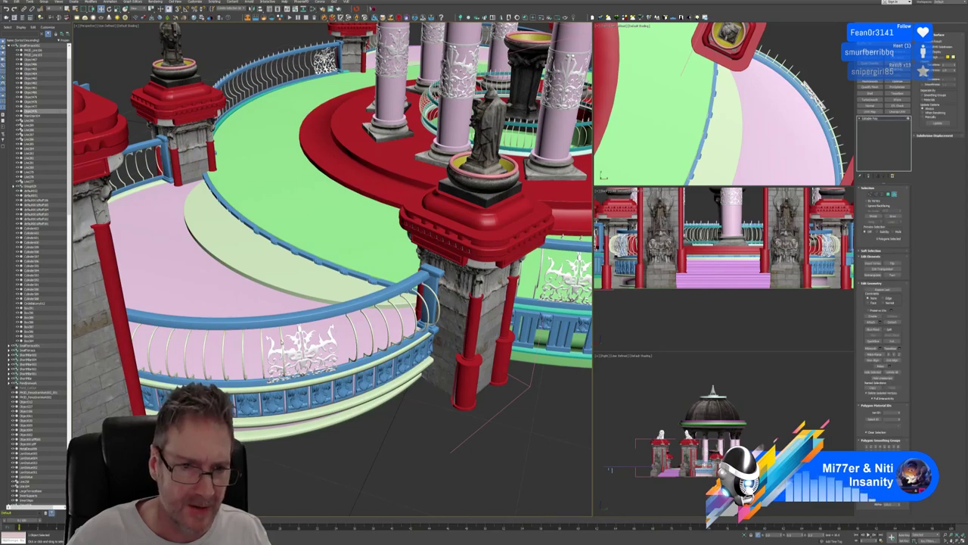
{"action": "left_click", "coordinate": [282, 339]}
Move the selected baluster along the railing to the opposite edge of the ornamental panel
{"action": "middle_click_drag", "start_coordinate": [334, 371], "coordinate": [338, 410], "text": "alt"}
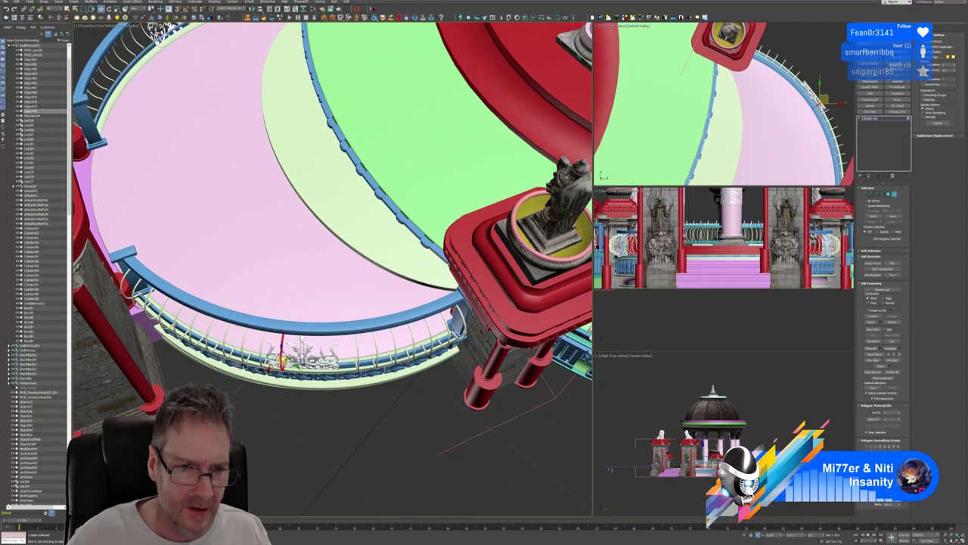
{"action": "left_click_drag", "start_coordinate": [286, 362], "coordinate": [342, 366]}
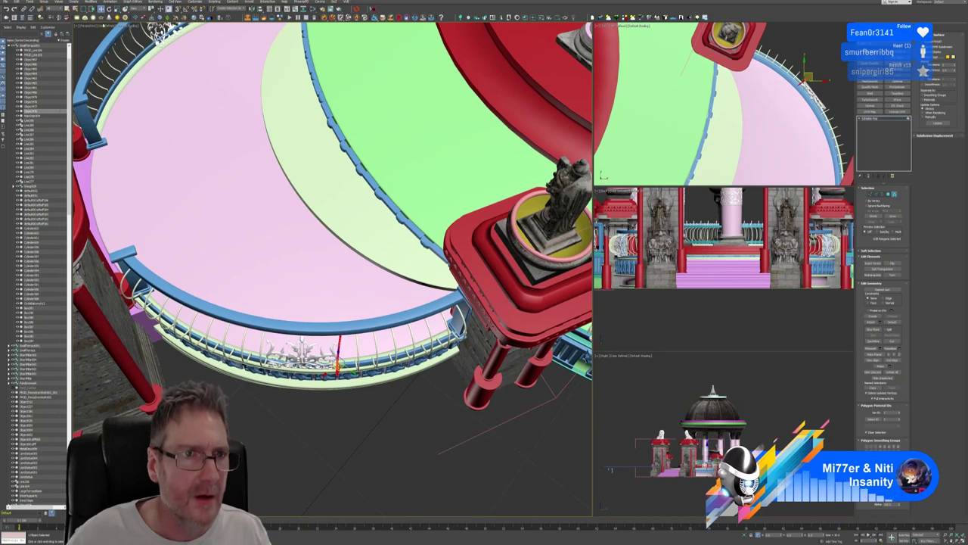
{"action": "key", "text": "e"}
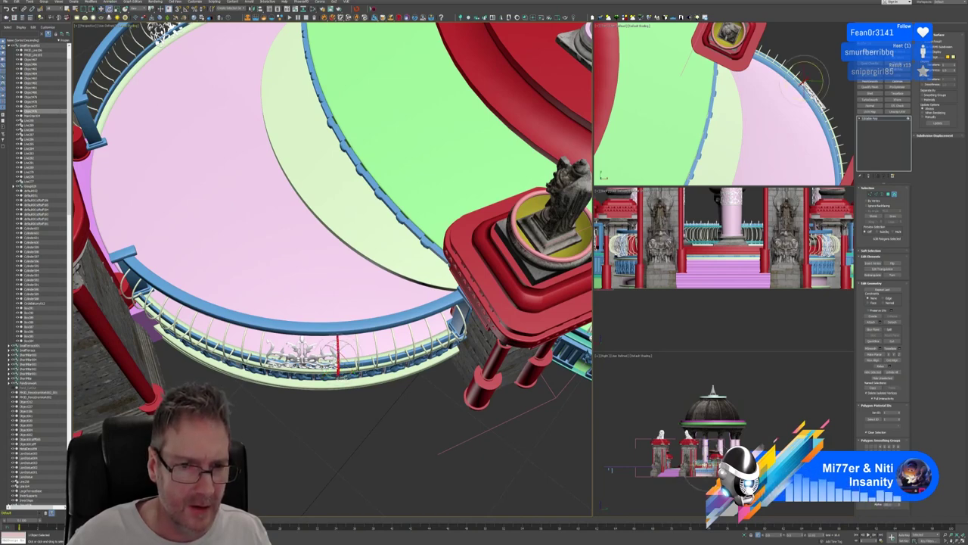
{"action": "key", "text": "w"}
{"action": "scroll", "coordinate": [291, 343], "scroll_direction": "up", "scroll_amount": 3}
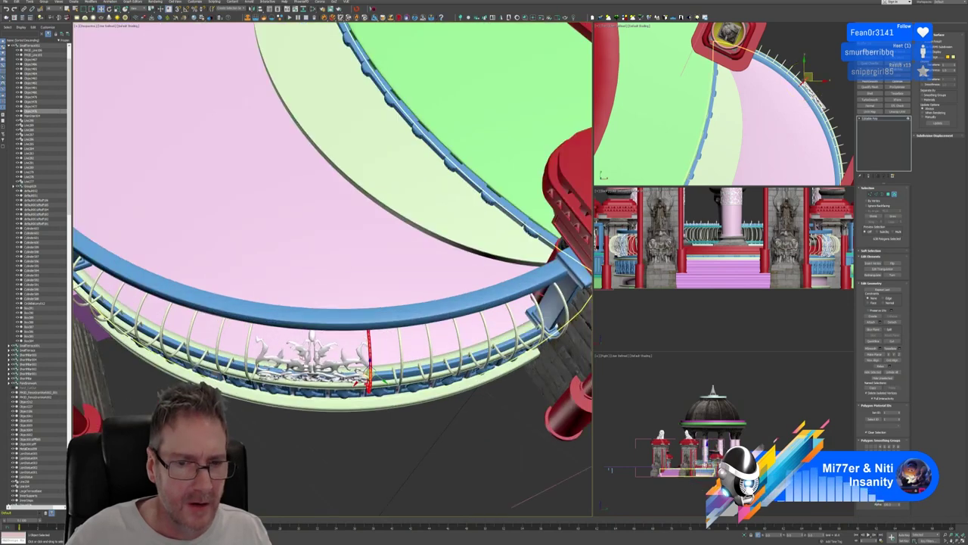
{"action": "middle_click_drag", "start_coordinate": [290, 284], "coordinate": [266, 287]}
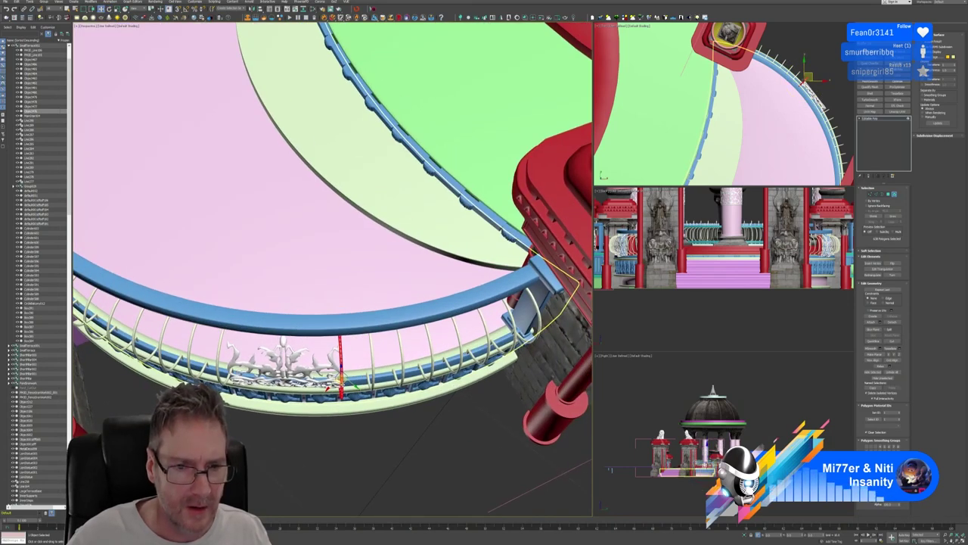
{"action": "left_click_drag", "start_coordinate": [342, 380], "coordinate": [342, 379]}
Set the reference coordinate system to Local and adjust the baluster's position beside the ornamental panel
{"action": "mouse_move", "coordinate": [355, 439]}
{"action": "middle_mouse_down", "text": "alt"}
{"action": "mouse_move", "coordinate": [372, 408]}
{"action": "mouse_move", "coordinate": [356, 412]}
{"action": "mouse_move", "coordinate": [362, 439]}
{"action": "middle_mouse_up", "text": "alt"}
{"action": "scroll", "coordinate": [362, 439], "scroll_direction": "up", "scroll_amount": 3}
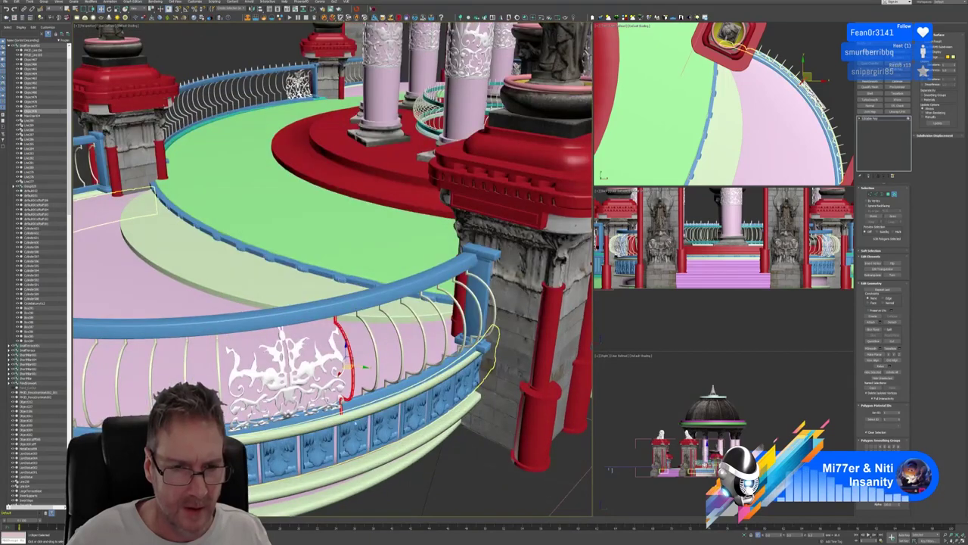
{"action": "left_click", "coordinate": [139, 9]}
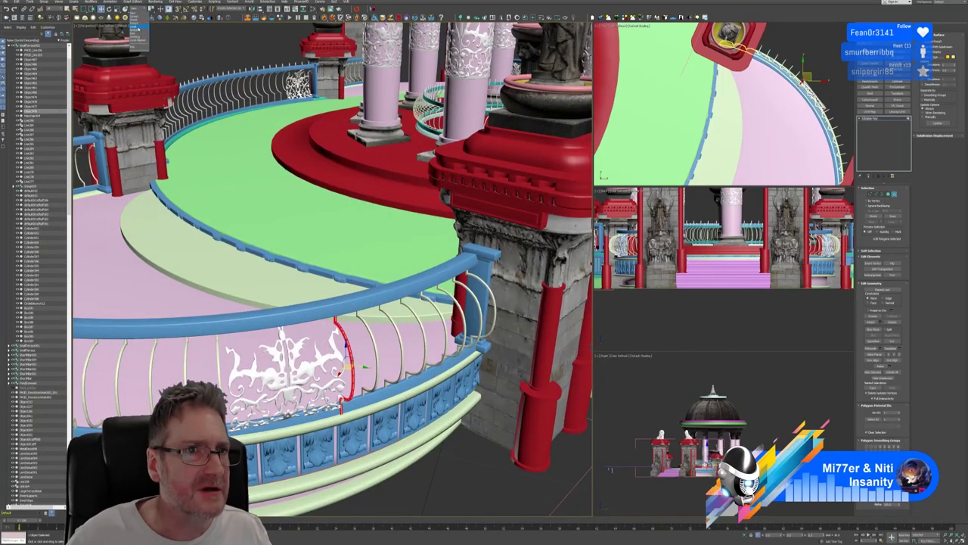
{"action": "left_click", "coordinate": [138, 28]}
{"action": "middle_click_drag", "start_coordinate": [341, 361], "coordinate": [339, 356], "text": "alt"}
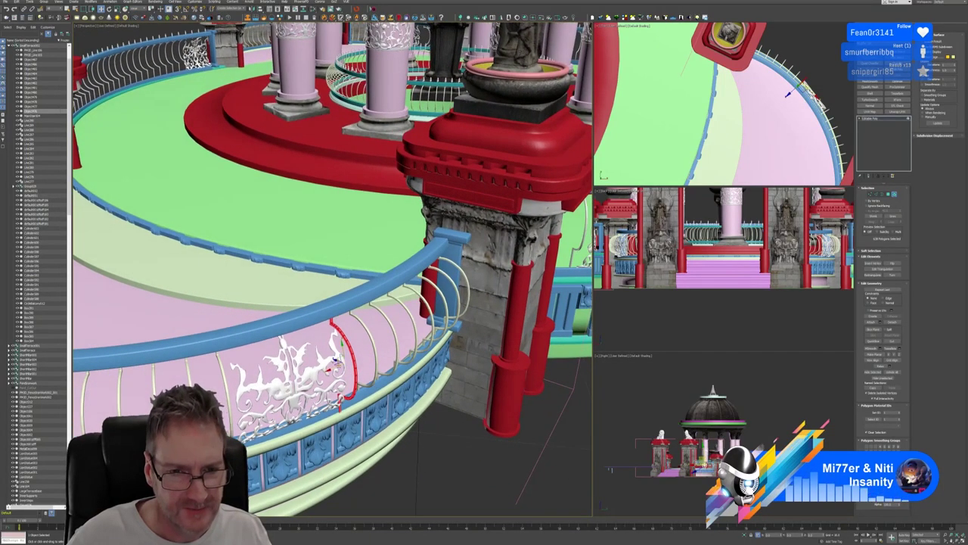
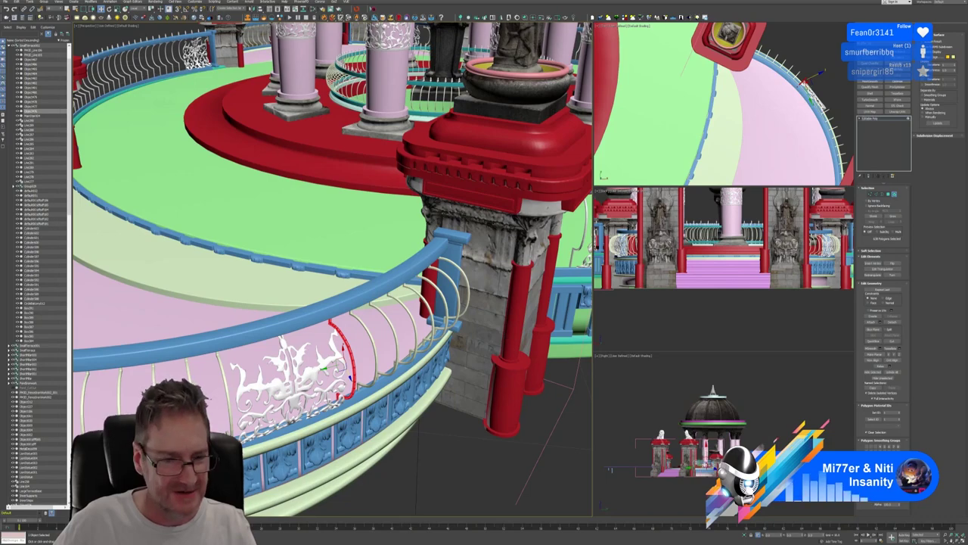
{"action": "key", "text": "alt+Tab"}
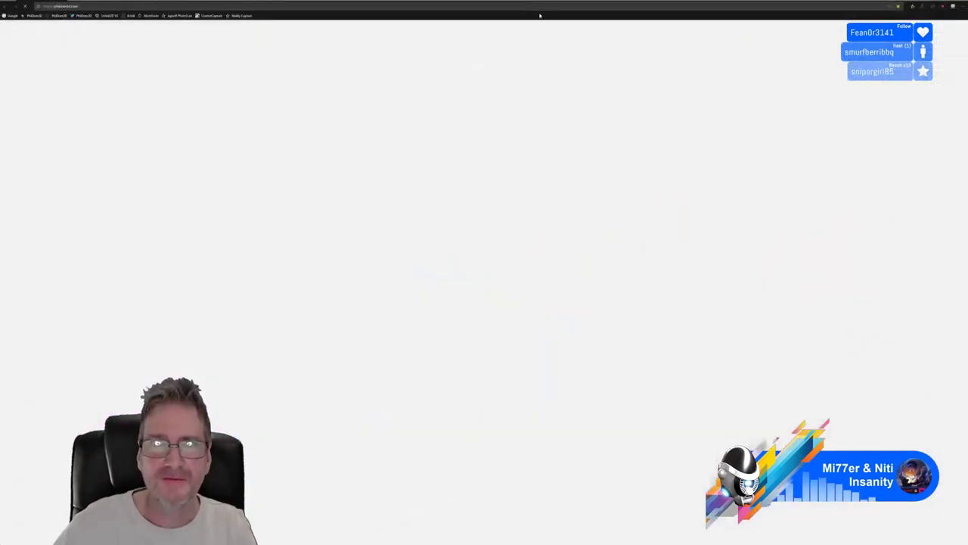
{"action": "left_click_drag", "start_coordinate": [227, 1], "coordinate": [967, 219]}
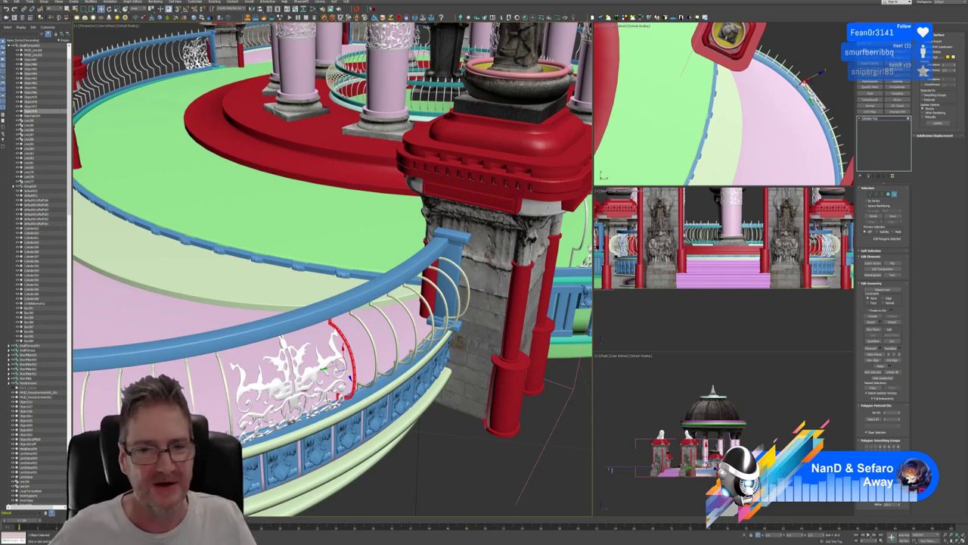
Examine the baluster spacing and ornamental panels on both curved balcony railings from several angles
{"action": "scroll", "coordinate": [416, 339], "scroll_direction": "down", "scroll_amount": 3}
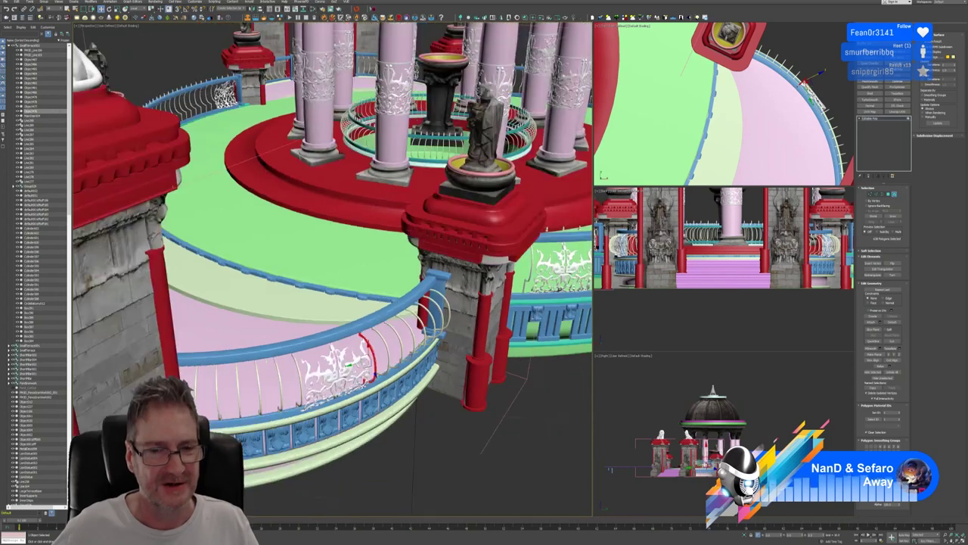
{"action": "middle_click_drag", "start_coordinate": [438, 401], "coordinate": [446, 394], "text": "alt"}
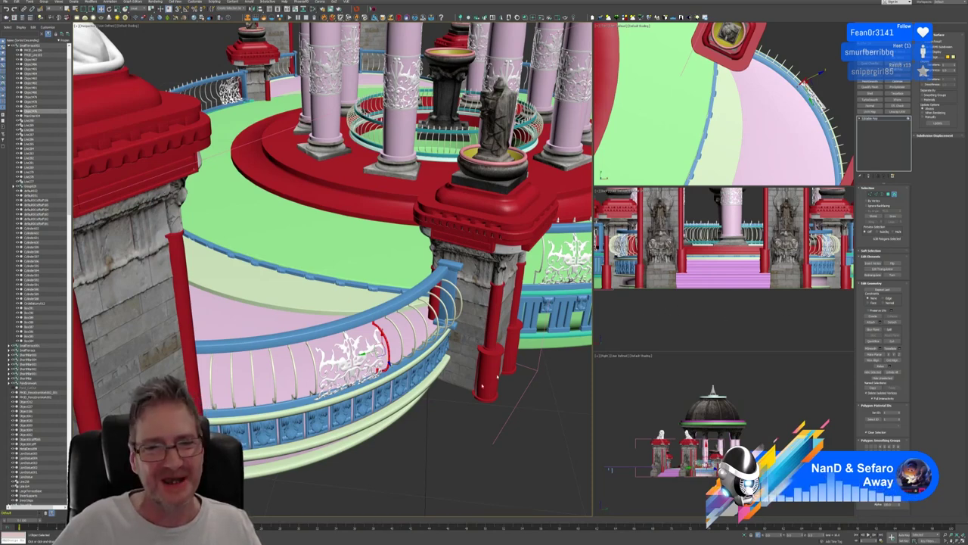
{"action": "middle_click_drag", "start_coordinate": [456, 411], "coordinate": [442, 417]}
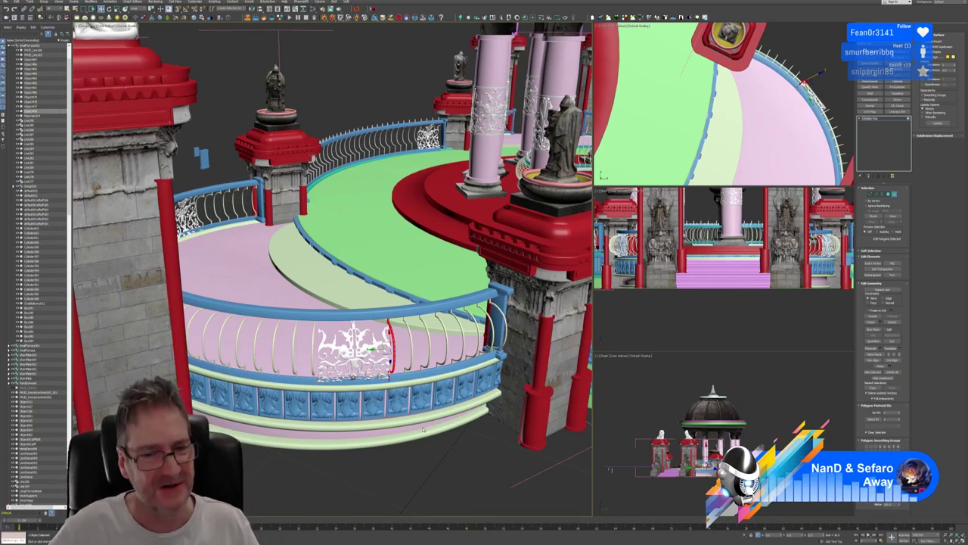
{"action": "scroll", "coordinate": [361, 432], "scroll_direction": "down", "scroll_amount": 3}
{"action": "middle_click_drag", "start_coordinate": [305, 475], "coordinate": [379, 453], "text": "alt"}
{"action": "scroll", "coordinate": [371, 446], "scroll_direction": "down", "scroll_amount": 2}
{"action": "middle_click_drag", "start_coordinate": [302, 429], "coordinate": [312, 398]}
{"action": "scroll", "coordinate": [312, 399], "scroll_direction": "up", "scroll_amount": 4}
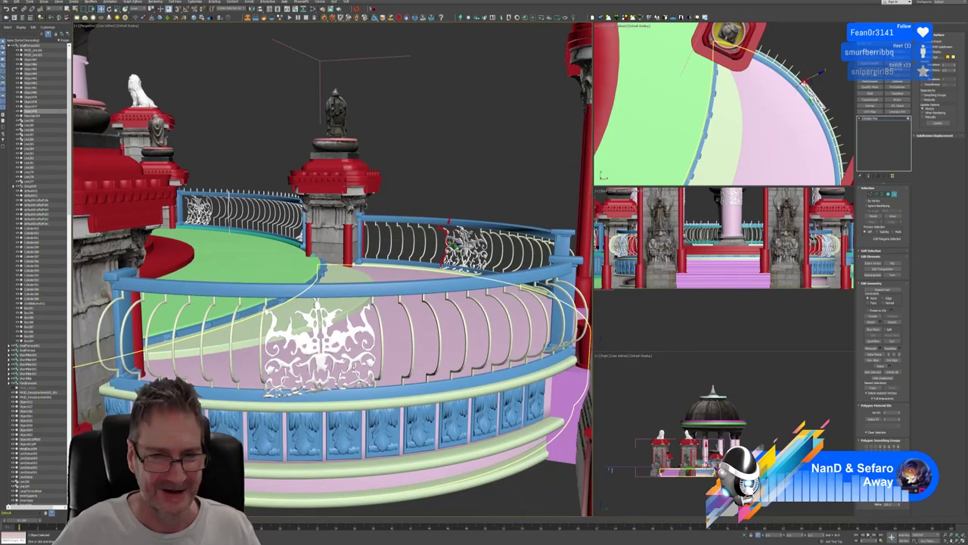
{"action": "scroll", "coordinate": [350, 370], "scroll_direction": "down", "scroll_amount": 2}
{"action": "middle_click_drag", "start_coordinate": [350, 370], "coordinate": [353, 368], "text": "alt"}
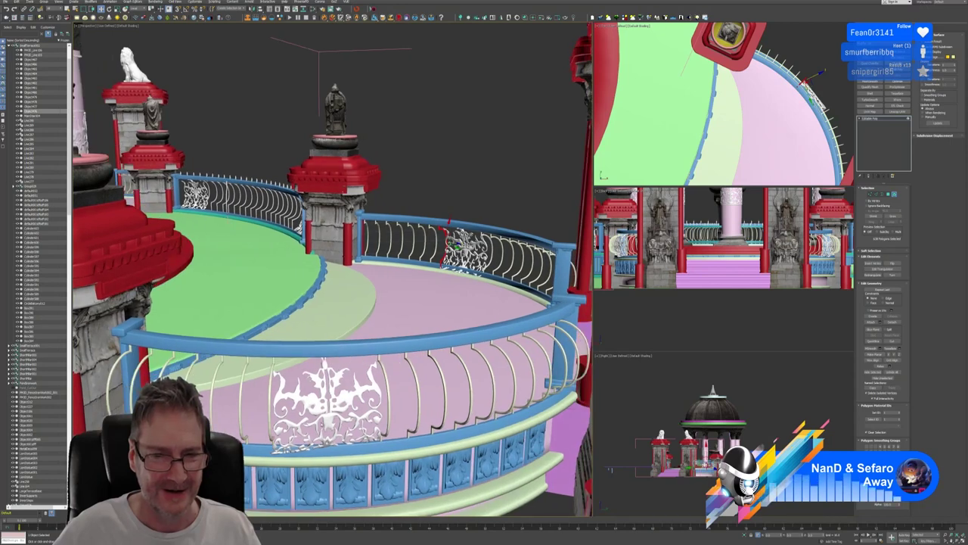
Move the opposite balcony's ornamental panel along its curved railing and rotate it slightly to follow the curve
{"action": "left_click", "coordinate": [894, 194]}
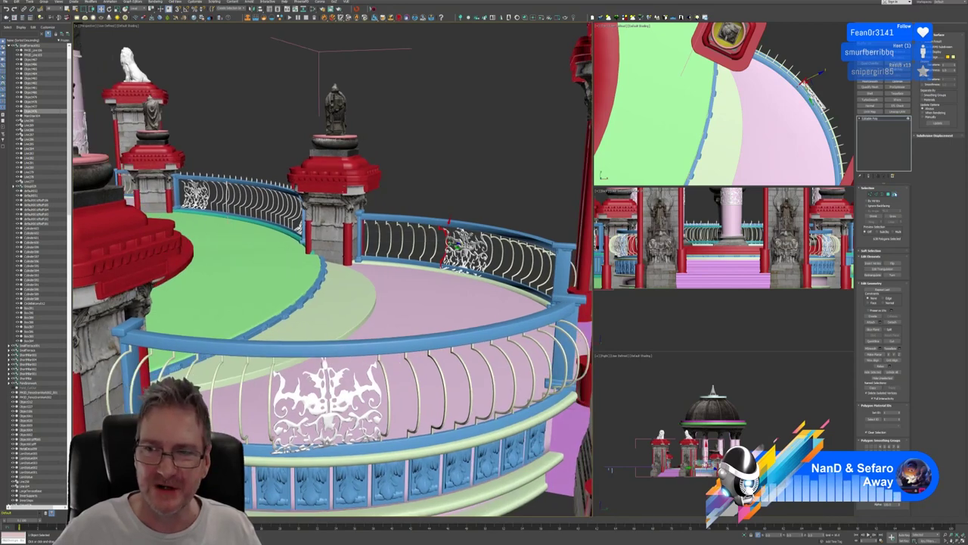
{"action": "left_click", "coordinate": [344, 401]}
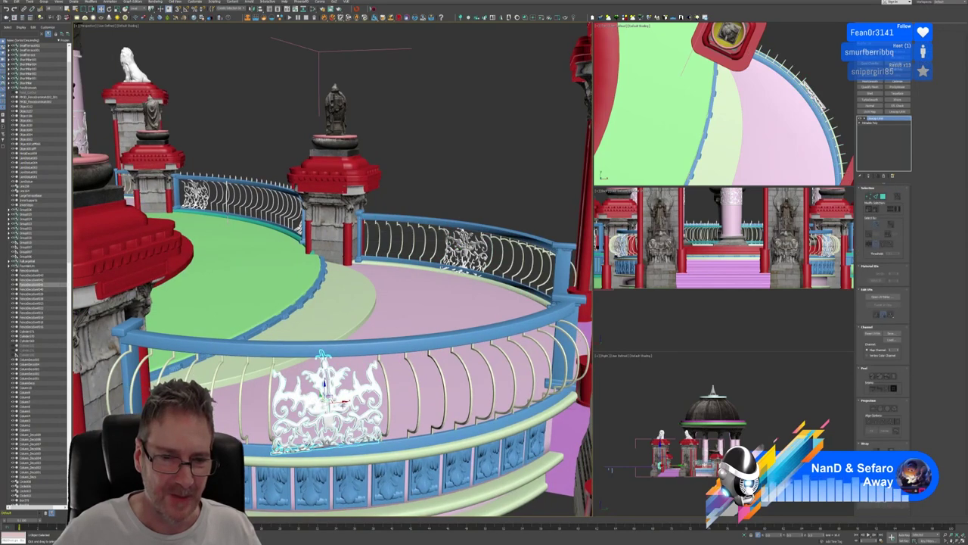
{"action": "left_click_drag", "start_coordinate": [345, 401], "coordinate": [374, 400]}
{"action": "middle_click_drag", "start_coordinate": [374, 400], "coordinate": [334, 428], "text": "alt"}
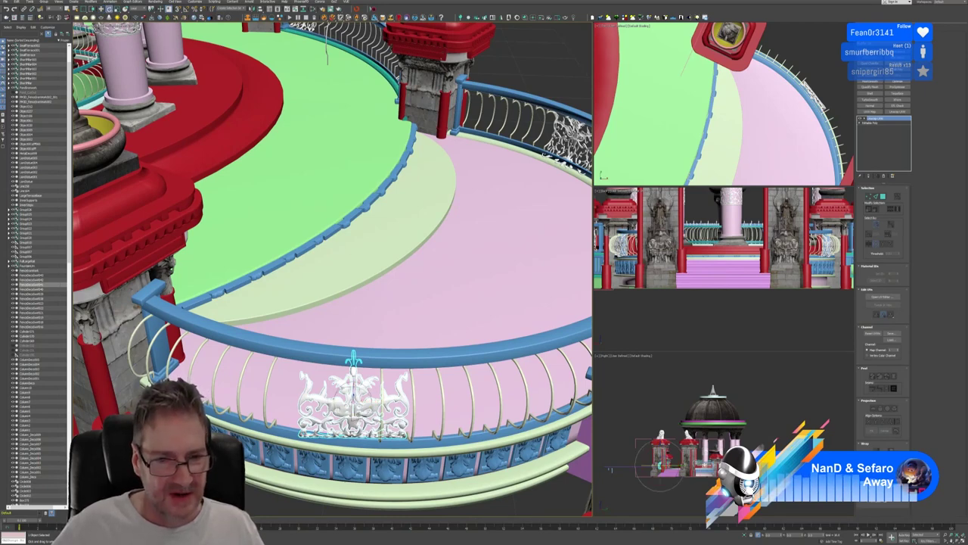
{"action": "left_click_drag", "start_coordinate": [354, 416], "coordinate": [350, 416]}
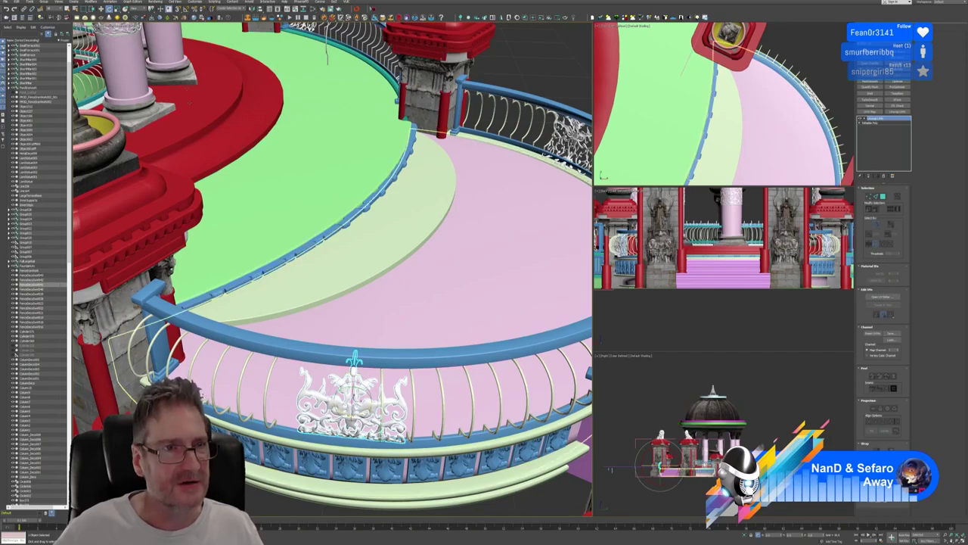
{"action": "middle_click_drag", "start_coordinate": [361, 250], "coordinate": [381, 255]}
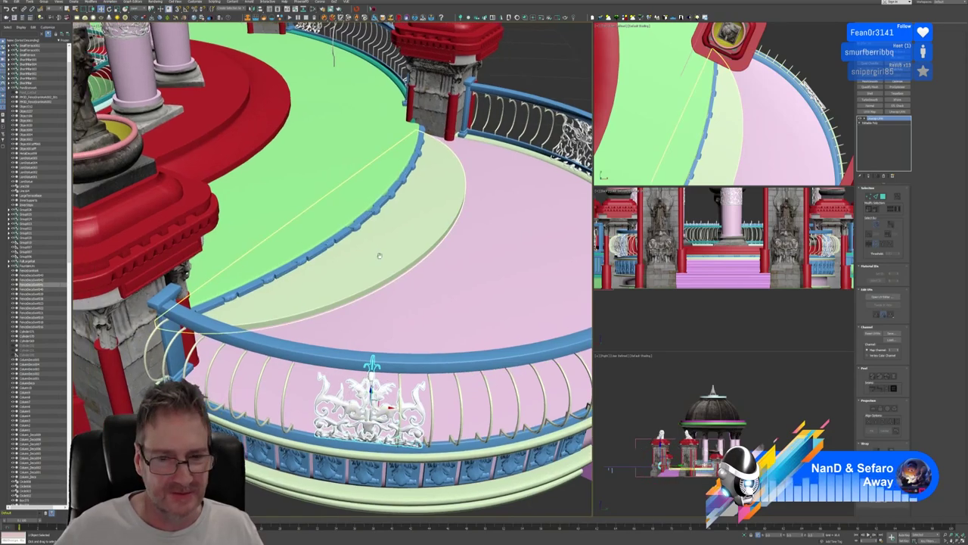
Fine-tune the rotation of the selected ornamental panel so it follows the curved railing as seen from above
{"action": "middle_click_drag", "start_coordinate": [414, 303], "coordinate": [416, 325], "text": "alt"}
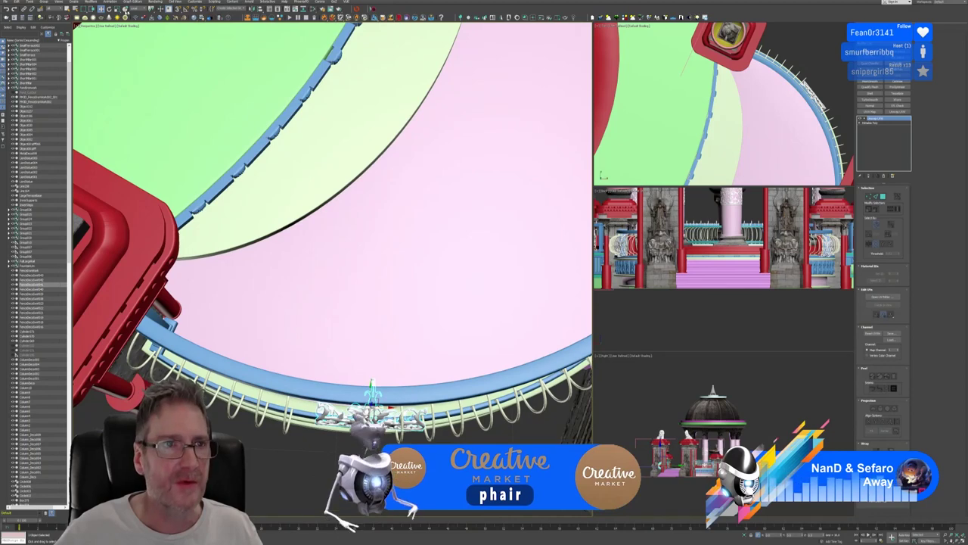
{"action": "left_click", "coordinate": [110, 10]}
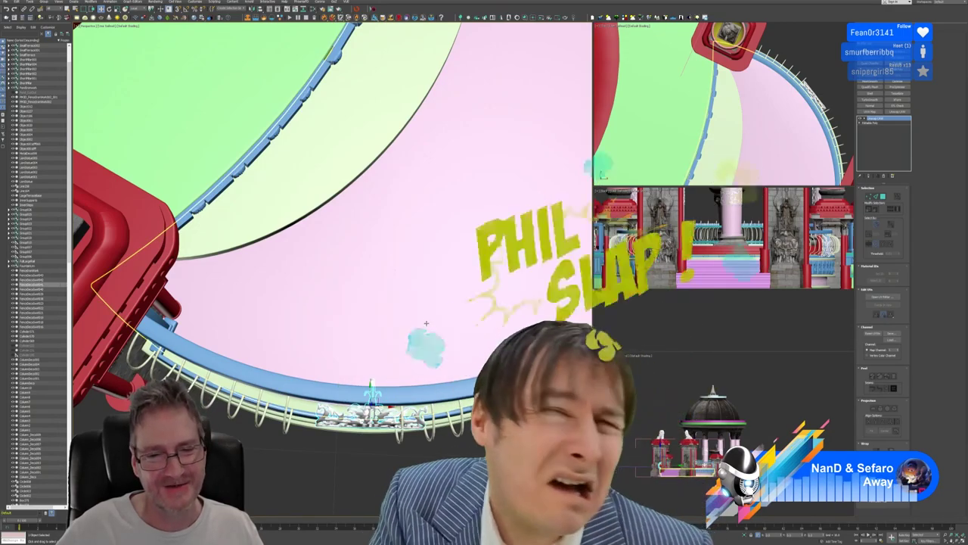
{"action": "middle_click_drag", "start_coordinate": [425, 326], "coordinate": [406, 279]}
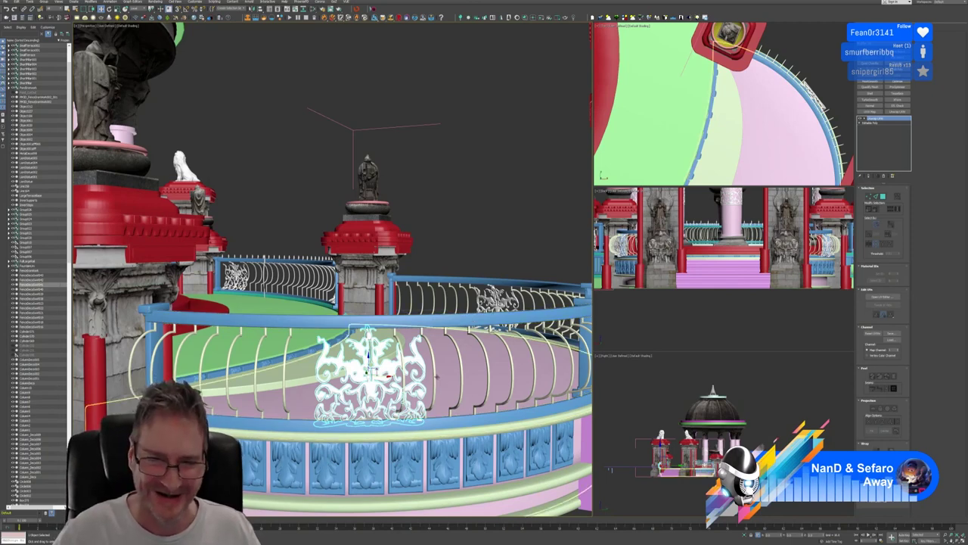
Edit the baluster mesh at element level and select the single baluster that crosses the ornamental panel
{"action": "left_click", "coordinate": [436, 376]}
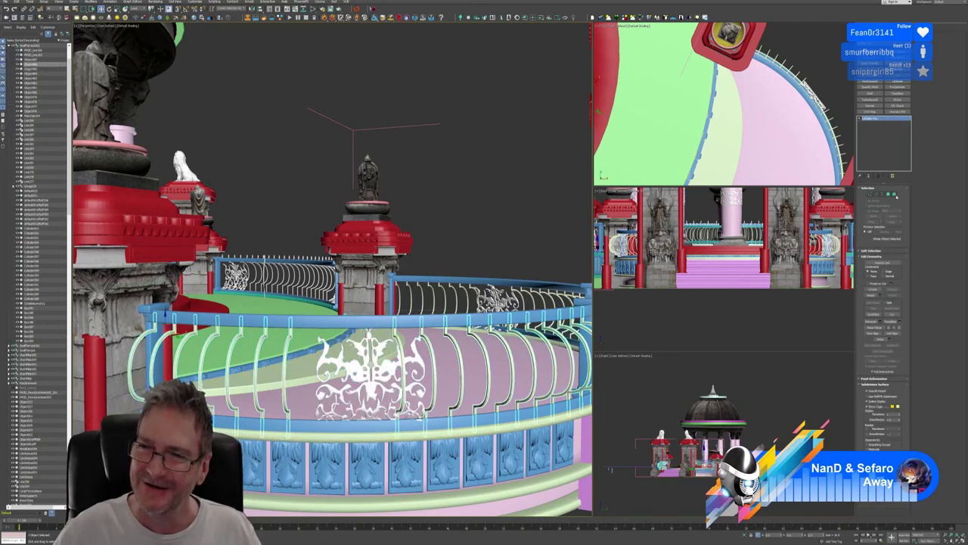
{"action": "left_click", "coordinate": [895, 194]}
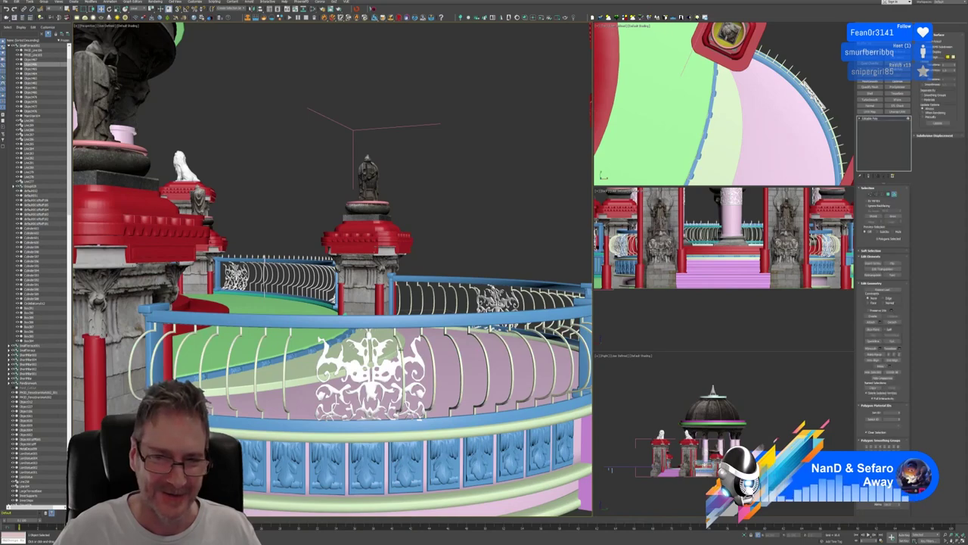
{"action": "left_click", "coordinate": [401, 351]}
{"action": "middle_click_drag", "start_coordinate": [401, 351], "coordinate": [251, 143], "text": "alt"}
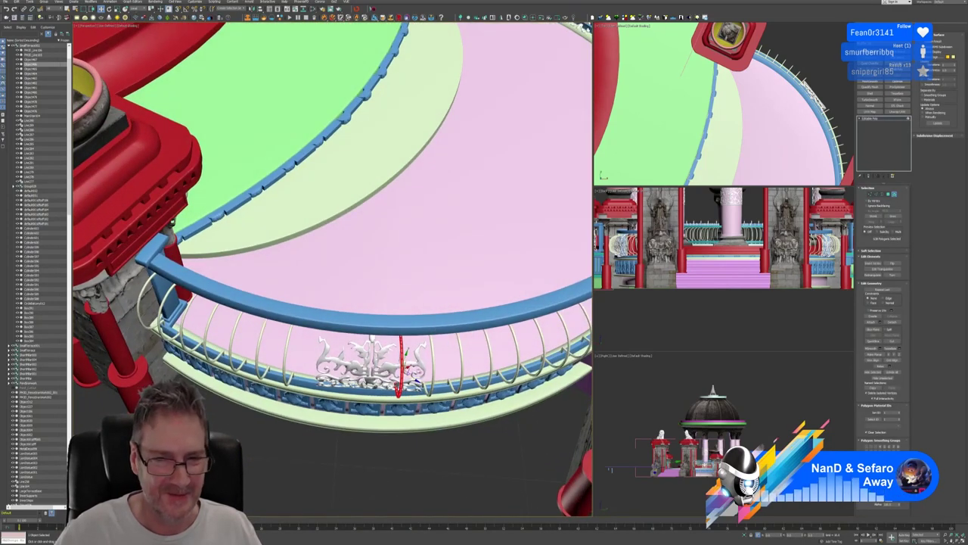
{"action": "middle_click_drag", "start_coordinate": [439, 373], "coordinate": [422, 371], "text": "alt"}
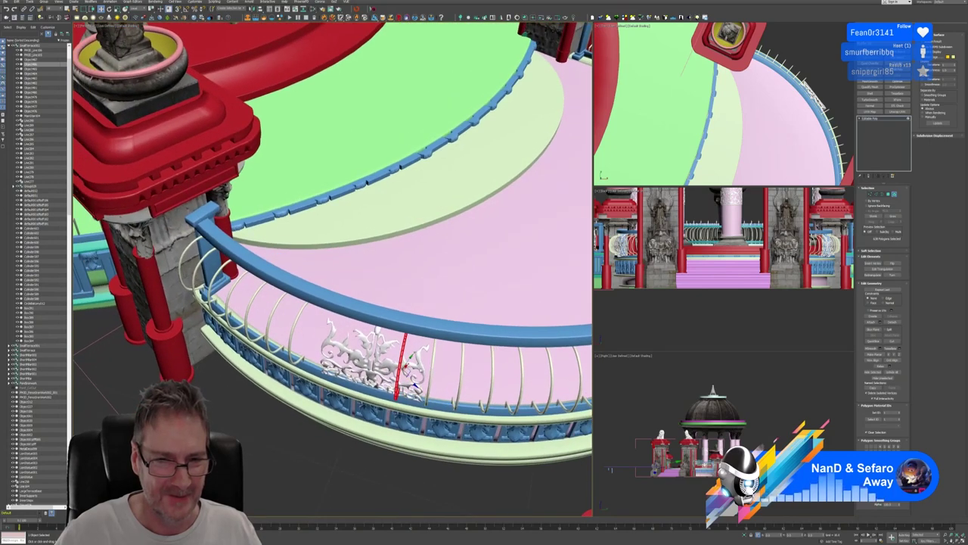
Try to move the selected baluster along the railing to the far edge of the ornamental panel
{"action": "left_click_drag", "start_coordinate": [407, 370], "coordinate": [320, 340]}
{"action": "middle_click_drag", "start_coordinate": [321, 340], "coordinate": [372, 379], "text": "alt"}
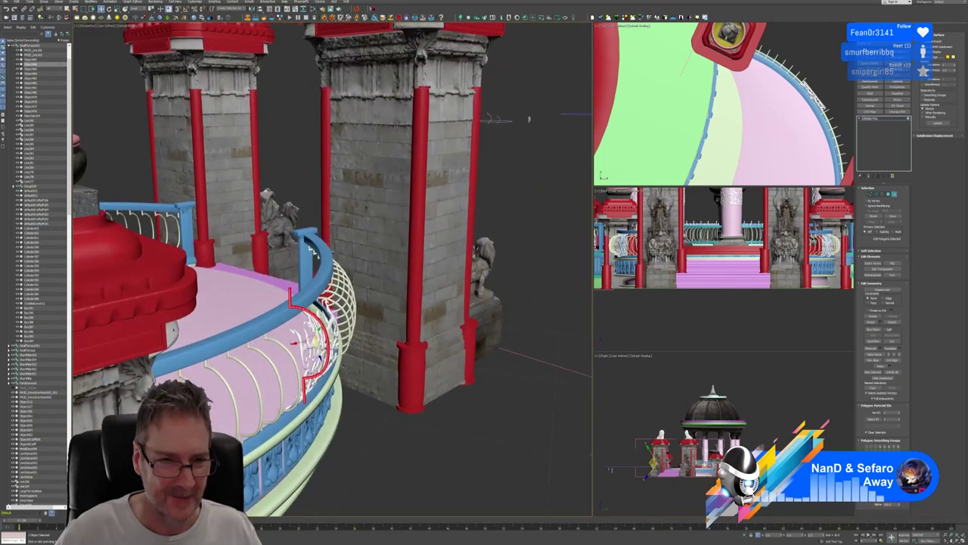
{"action": "key", "text": "ctrl+z"}
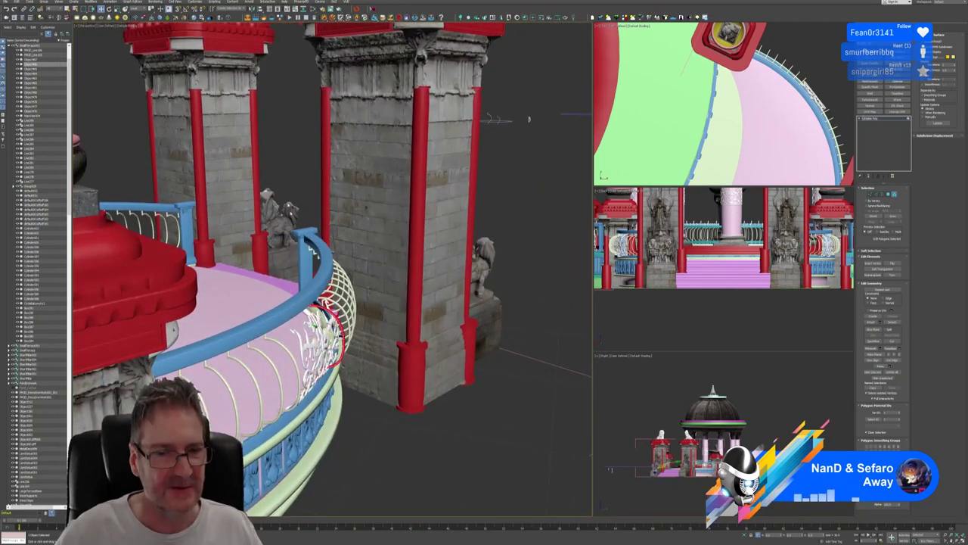
Change the reference coordinate system and move the baluster across to the opposite edge of the ornamental panel
{"action": "left_click", "coordinate": [138, 9]}
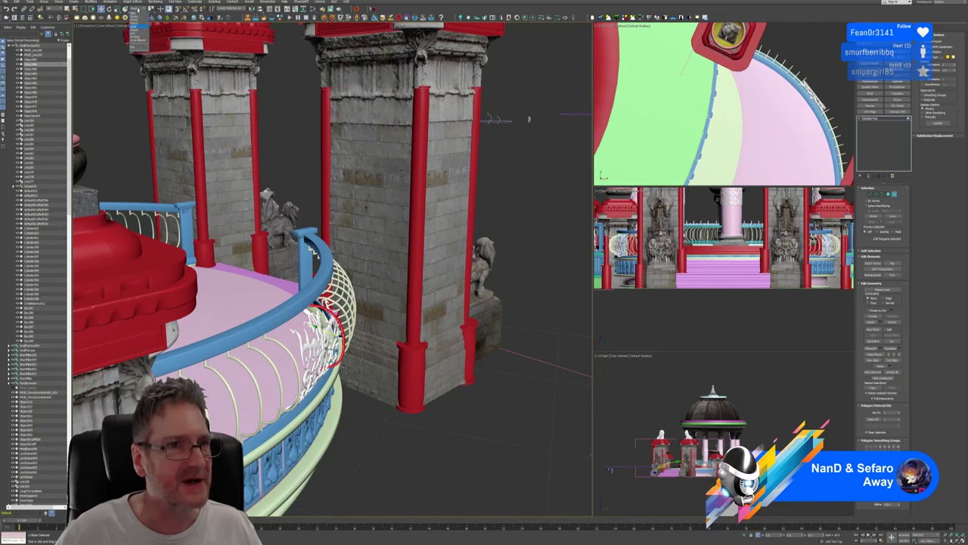
{"action": "left_click", "coordinate": [136, 13]}
{"action": "middle_click_drag", "start_coordinate": [398, 276], "coordinate": [304, 333], "text": "alt"}
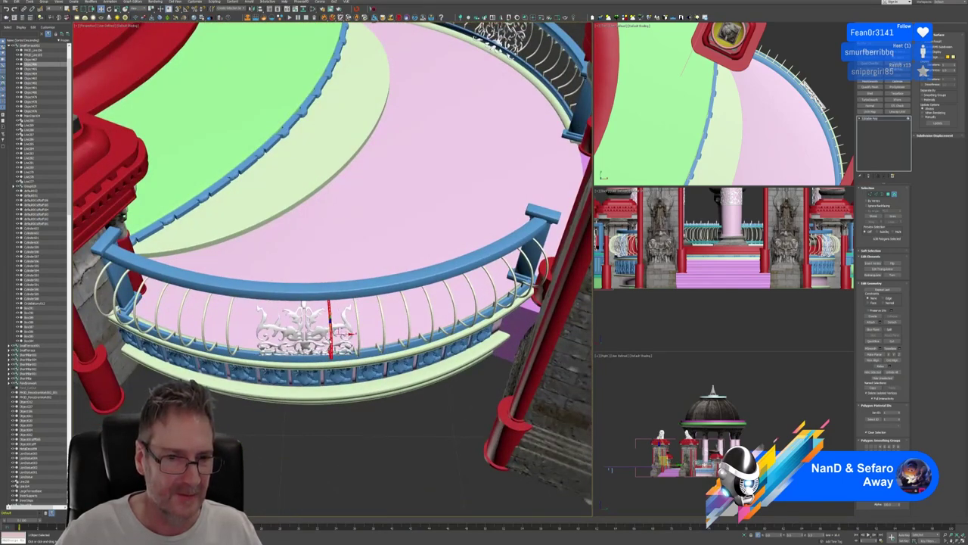
{"action": "left_click_drag", "start_coordinate": [344, 334], "coordinate": [270, 339]}
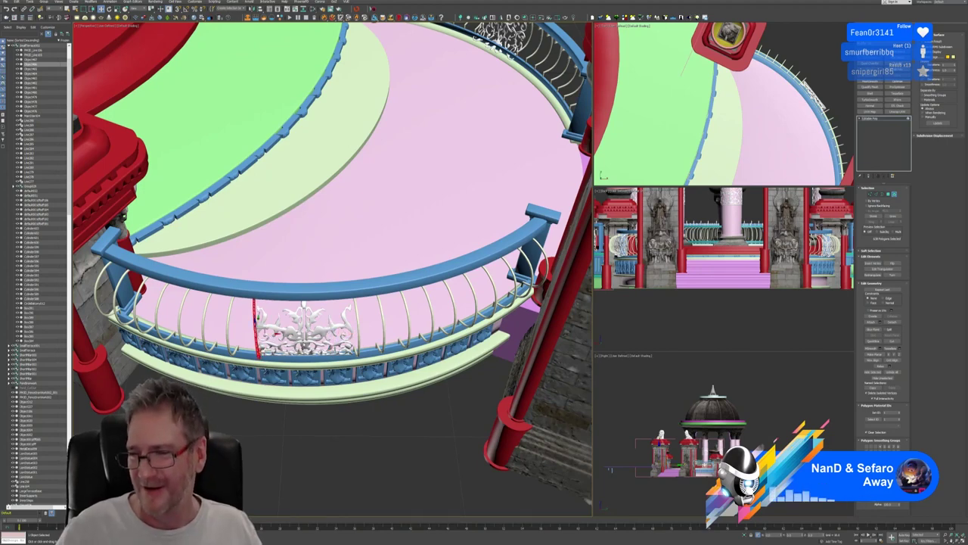
Rotate the relocated baluster slightly so it matches the railing's curve beside the ornamental panel
{"action": "middle_click_drag", "start_coordinate": [273, 337], "coordinate": [285, 284], "text": "alt"}
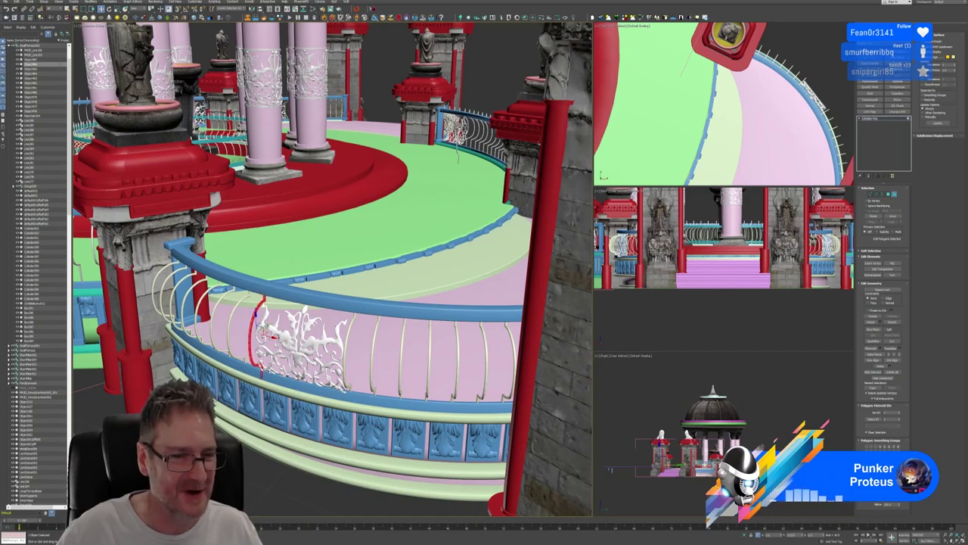
{"action": "middle_click_drag", "start_coordinate": [294, 284], "coordinate": [310, 286], "text": "alt"}
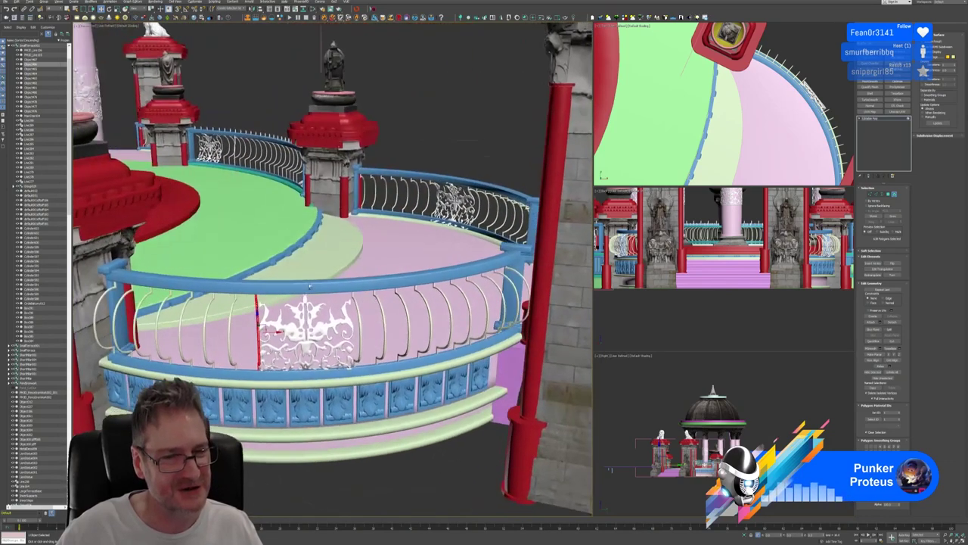
{"action": "left_click", "coordinate": [109, 10]}
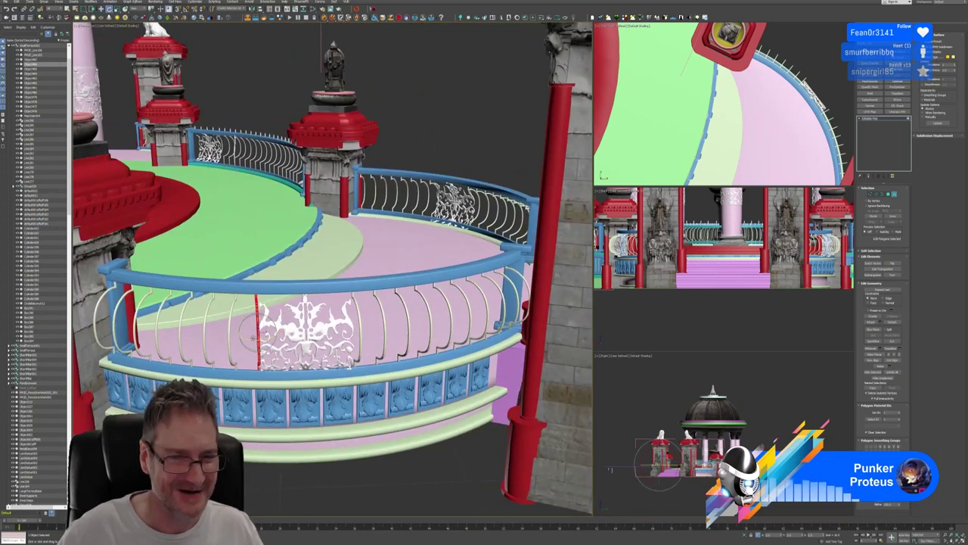
{"action": "left_click_drag", "start_coordinate": [252, 338], "coordinate": [263, 336]}
{"action": "middle_click_drag", "start_coordinate": [263, 336], "coordinate": [311, 254], "text": "alt"}
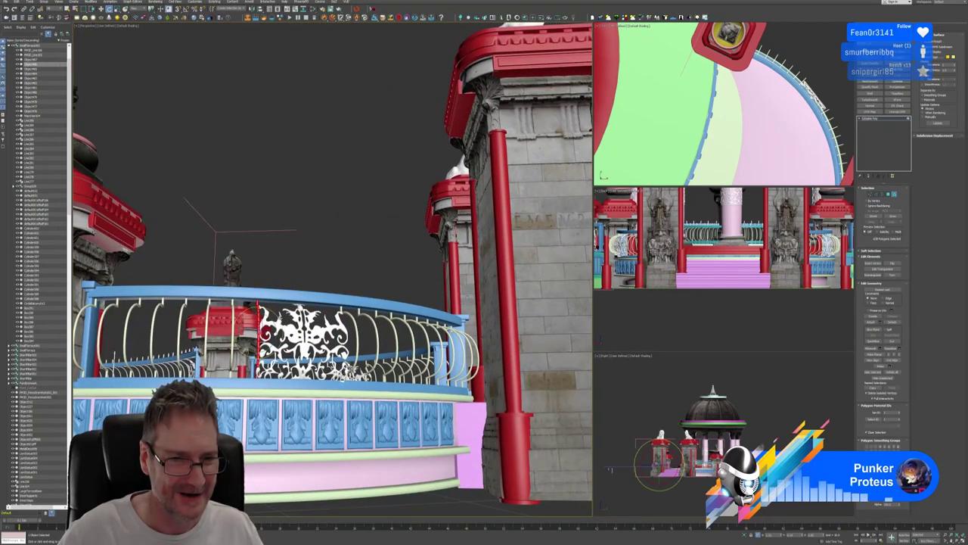
{"action": "middle_click_drag", "start_coordinate": [273, 323], "coordinate": [280, 321], "text": "alt"}
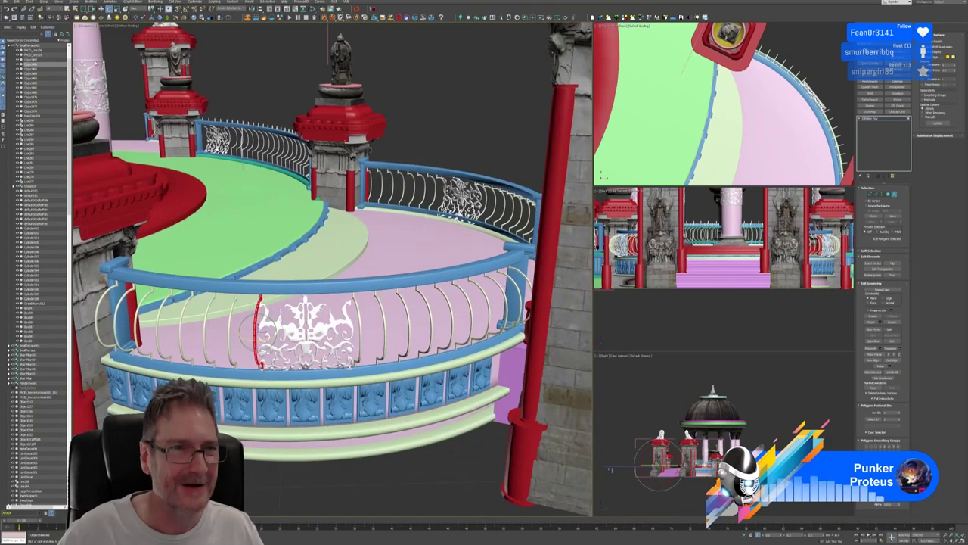
Nudge the baluster slightly away from the ornamental panel's edge, then leave element editing and clear the selection
{"action": "left_click", "coordinate": [101, 9]}
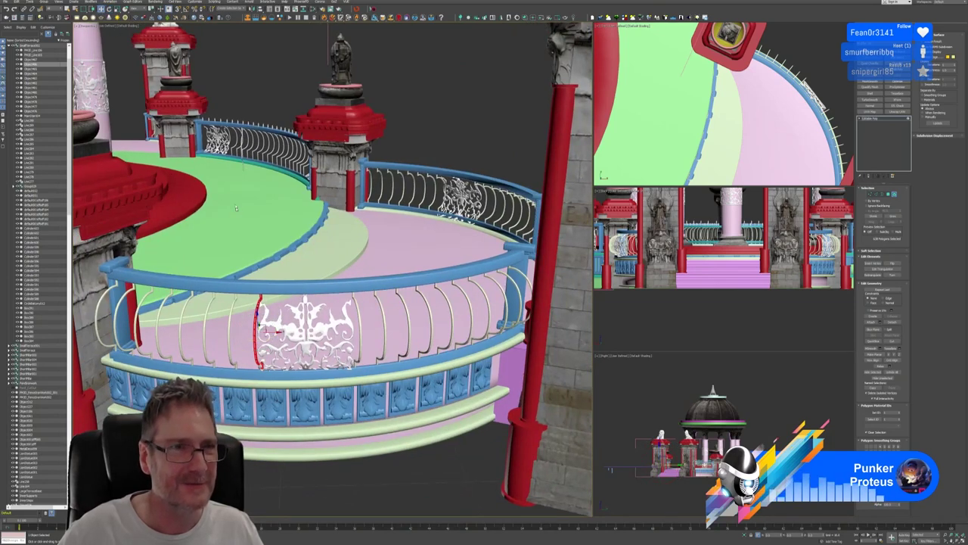
{"action": "middle_click_drag", "start_coordinate": [275, 223], "coordinate": [278, 230], "text": "alt"}
{"action": "left_click_drag", "start_coordinate": [271, 332], "coordinate": [267, 332]}
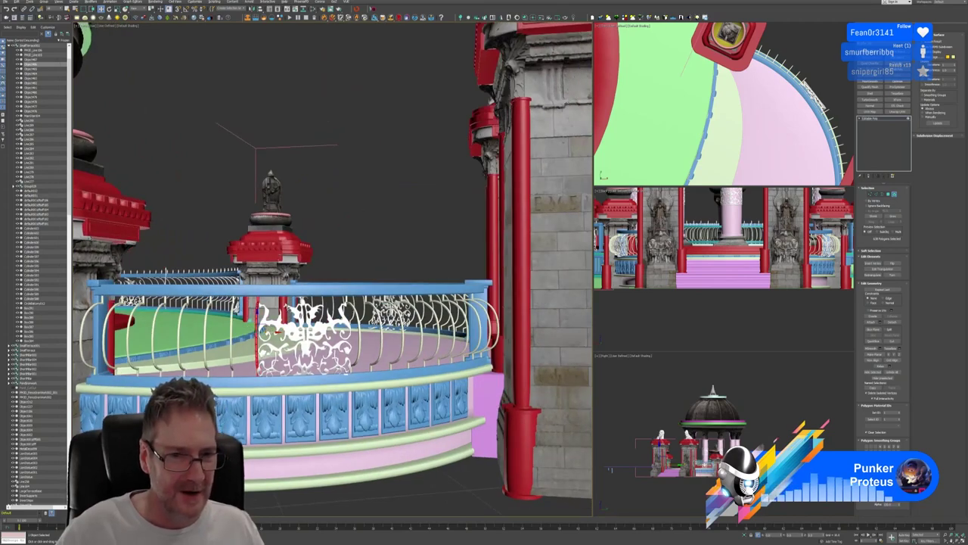
{"action": "middle_click_drag", "start_coordinate": [269, 331], "coordinate": [277, 375], "text": "alt"}
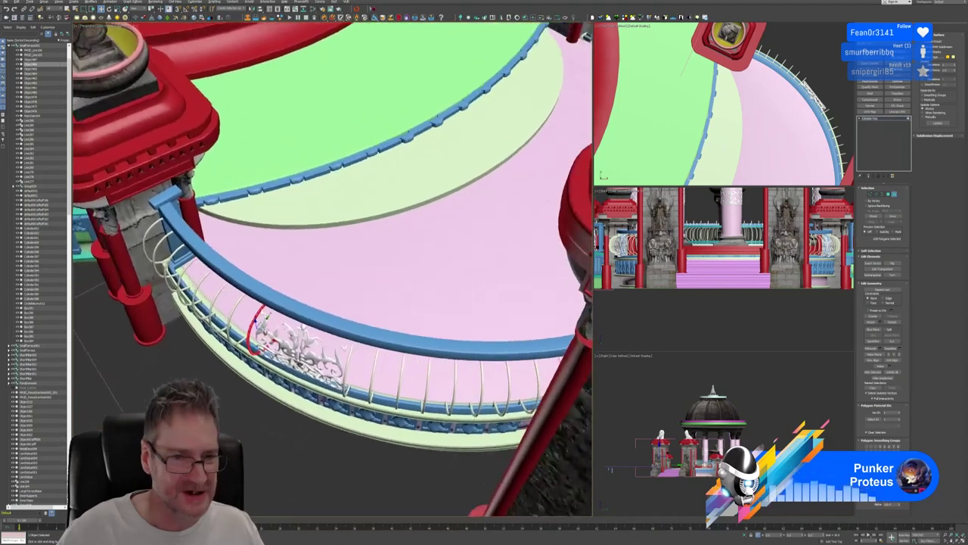
{"action": "middle_click_drag", "start_coordinate": [304, 295], "coordinate": [306, 307], "text": "alt"}
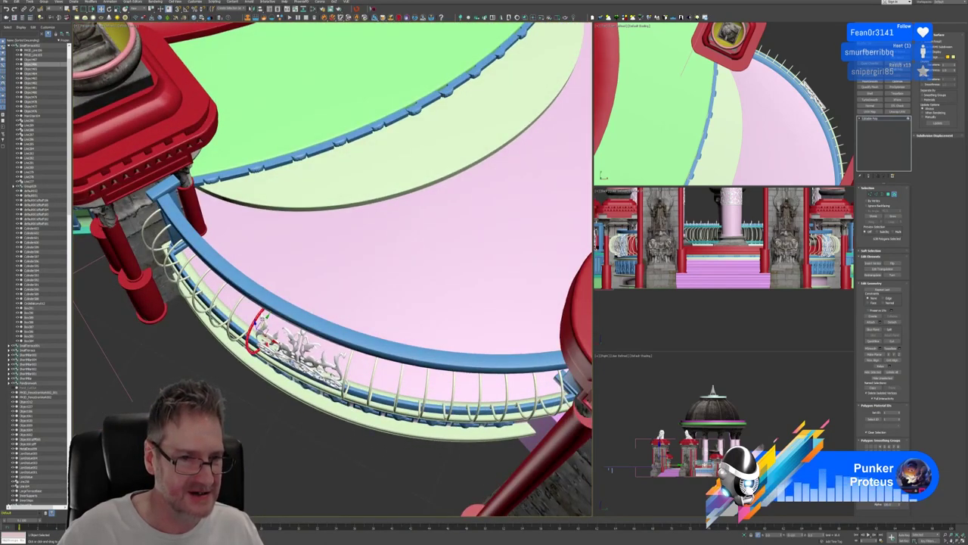
{"action": "middle_click_drag", "start_coordinate": [268, 317], "coordinate": [309, 299], "text": "alt"}
{"action": "middle_click_drag", "start_coordinate": [295, 242], "coordinate": [285, 297], "text": "alt"}
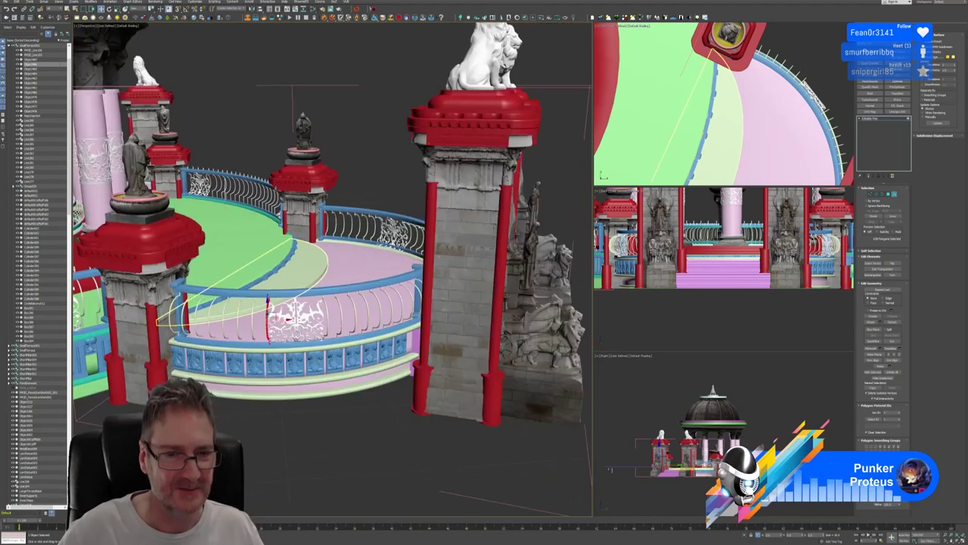
{"action": "left_click", "coordinate": [417, 423]}
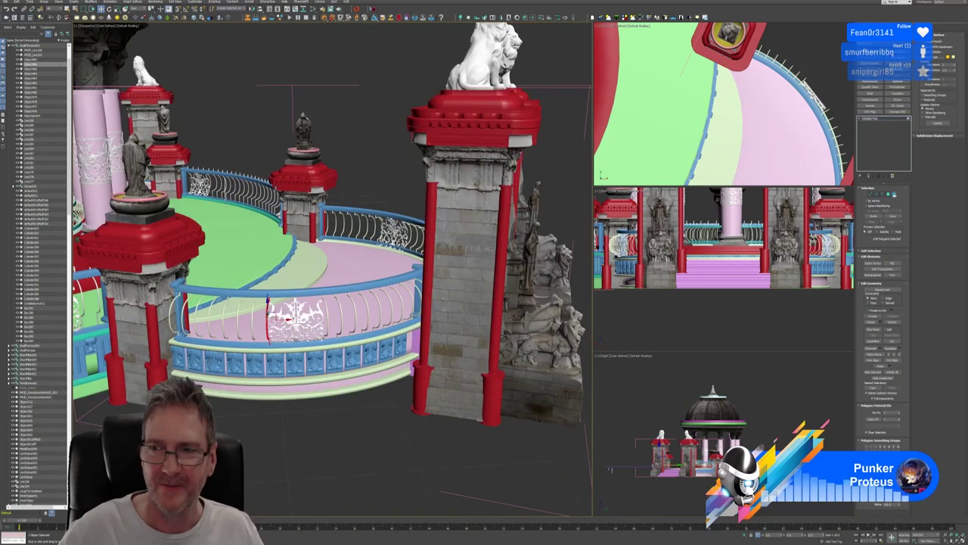
{"action": "left_click", "coordinate": [894, 194]}
{"action": "left_click", "coordinate": [311, 443]}
Select the ornamental panel on the other curved balcony railing and shift it slightly along the railing
{"action": "middle_click_drag", "start_coordinate": [342, 411], "coordinate": [359, 405], "text": "alt"}
{"action": "scroll", "coordinate": [359, 404], "scroll_direction": "down", "scroll_amount": 5}
{"action": "middle_click_drag", "start_coordinate": [250, 493], "coordinate": [473, 422], "text": "alt"}
{"action": "scroll", "coordinate": [129, 344], "scroll_direction": "up", "scroll_amount": 5}
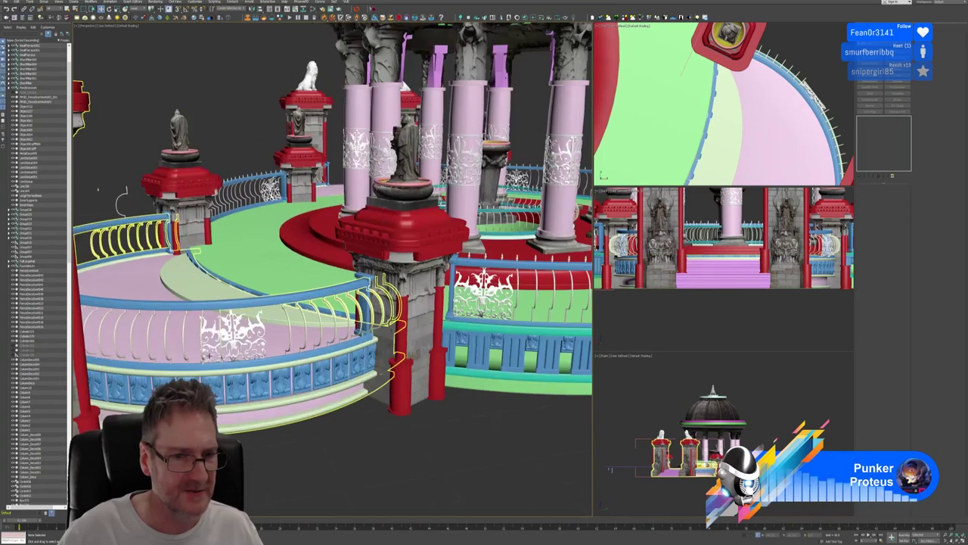
{"action": "middle_click_drag", "start_coordinate": [282, 412], "coordinate": [400, 373], "text": "alt"}
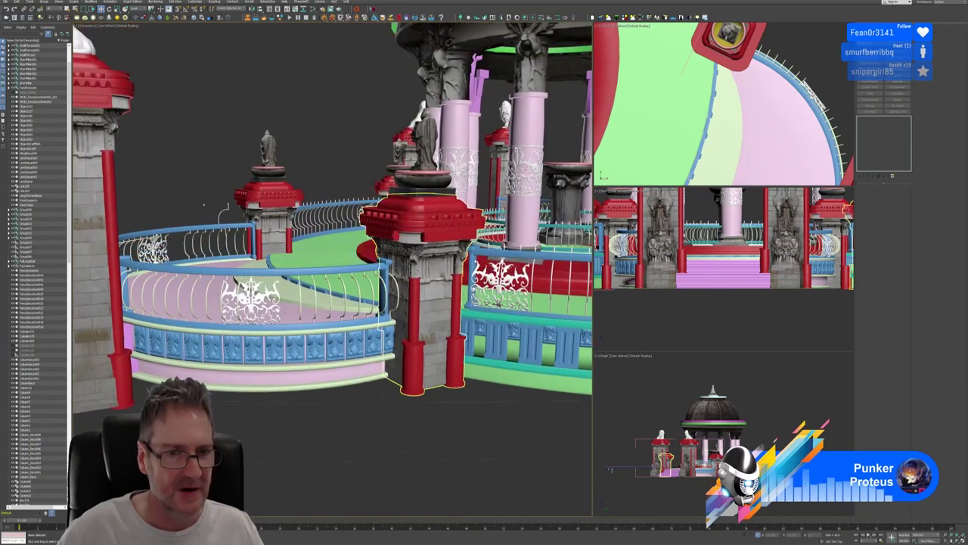
{"action": "left_click", "coordinate": [250, 296]}
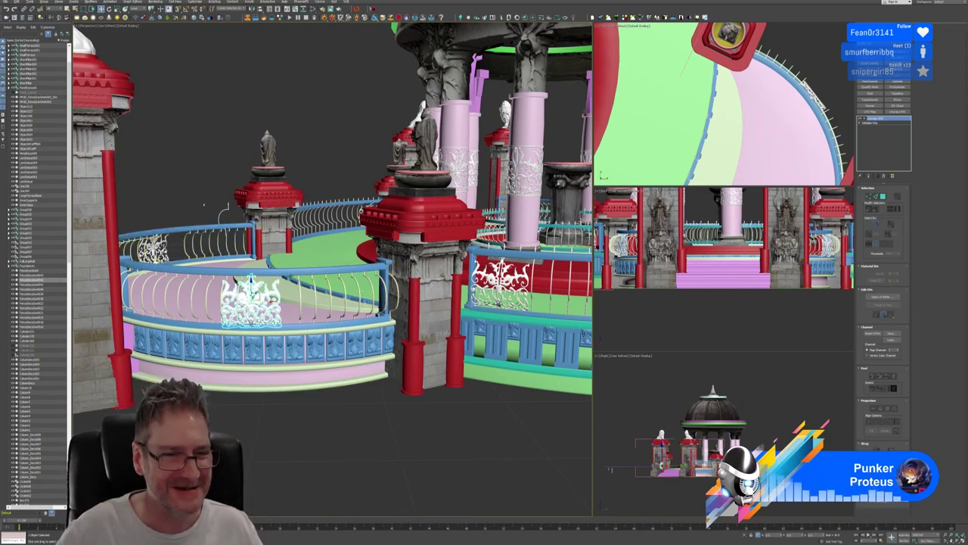
{"action": "middle_click_drag", "start_coordinate": [289, 261], "coordinate": [265, 298], "text": "alt"}
{"action": "scroll", "coordinate": [279, 297], "scroll_direction": "up", "scroll_amount": 3}
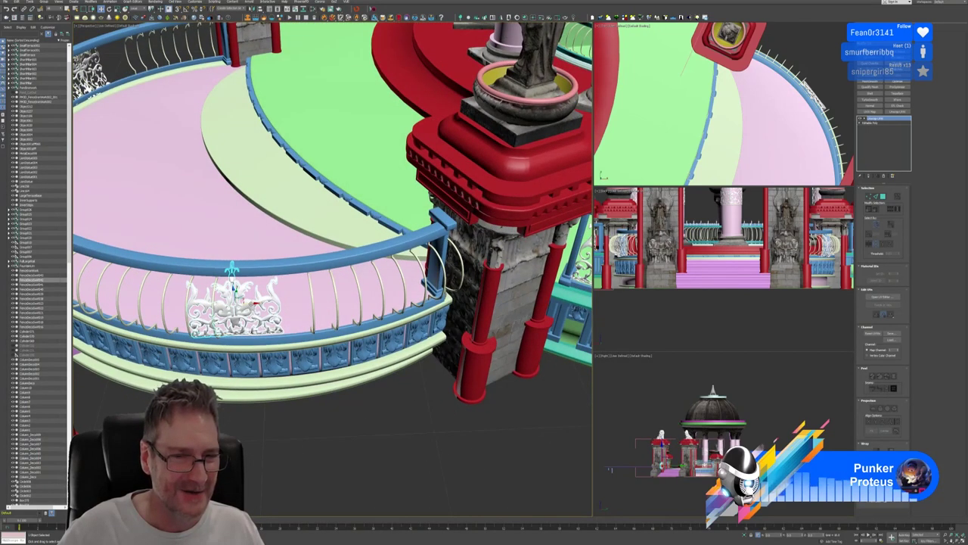
{"action": "mouse_move", "coordinate": [255, 303]}
{"action": "left_mouse_down"}
{"action": "mouse_move", "coordinate": [281, 303]}
{"action": "mouse_move", "coordinate": [260, 303]}
{"action": "left_mouse_up"}
Rotate this ornamental panel slightly to line it up with the curve of its railing
{"action": "middle_click_drag", "start_coordinate": [261, 301], "coordinate": [261, 327], "text": "alt"}
{"action": "middle_click_drag", "start_coordinate": [249, 245], "coordinate": [296, 255]}
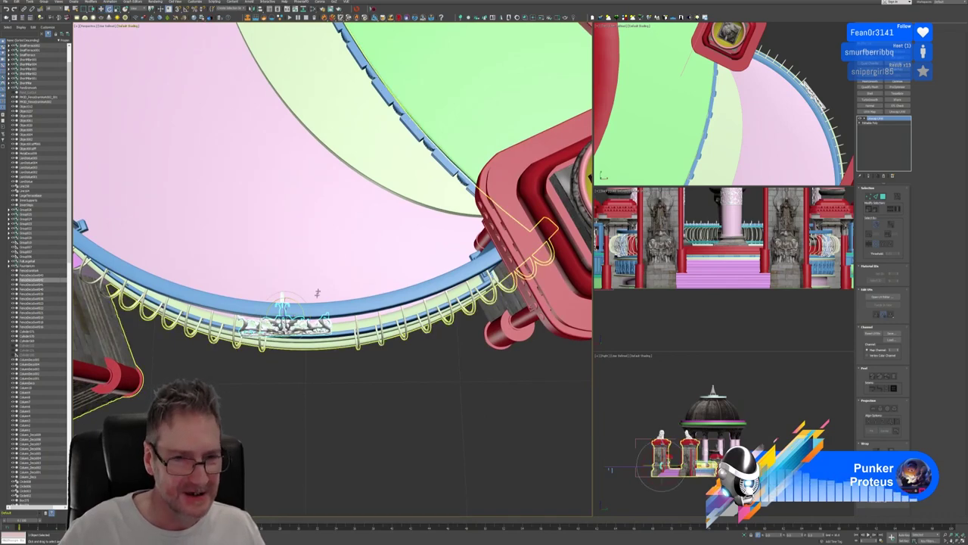
{"action": "key", "text": "e"}
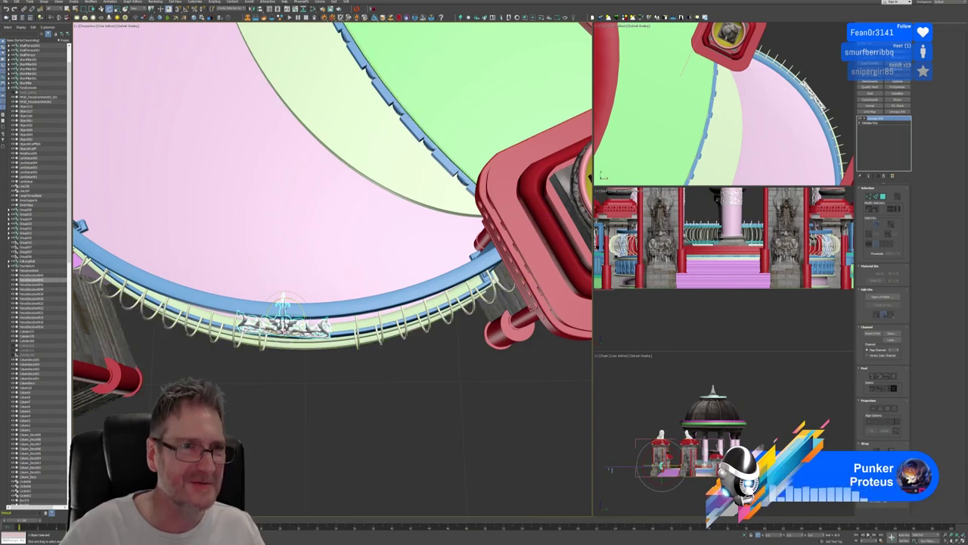
{"action": "left_click", "coordinate": [102, 9]}
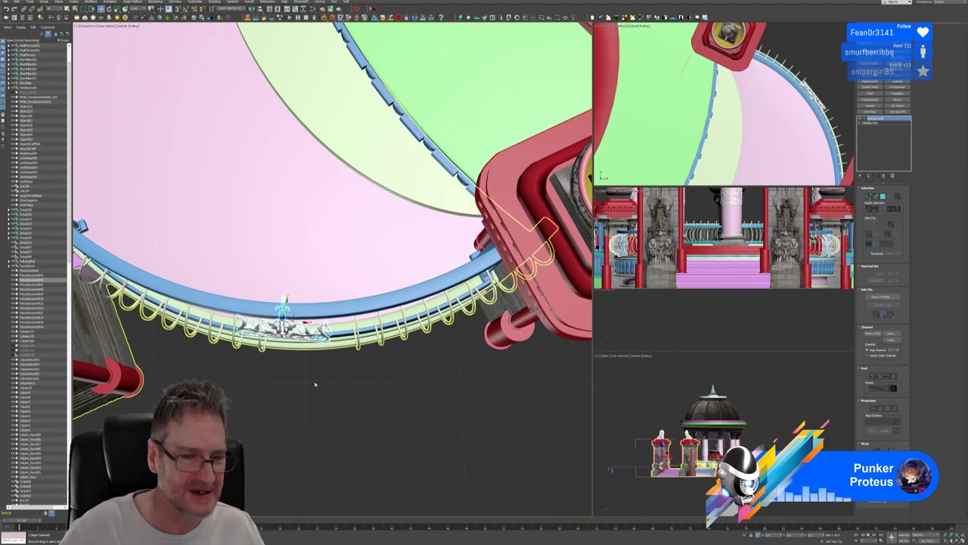
Open the terrace group containing the curved balcony railing and enter element editing on its balusters
{"action": "middle_click_drag", "start_coordinate": [315, 384], "coordinate": [325, 450], "text": "alt"}
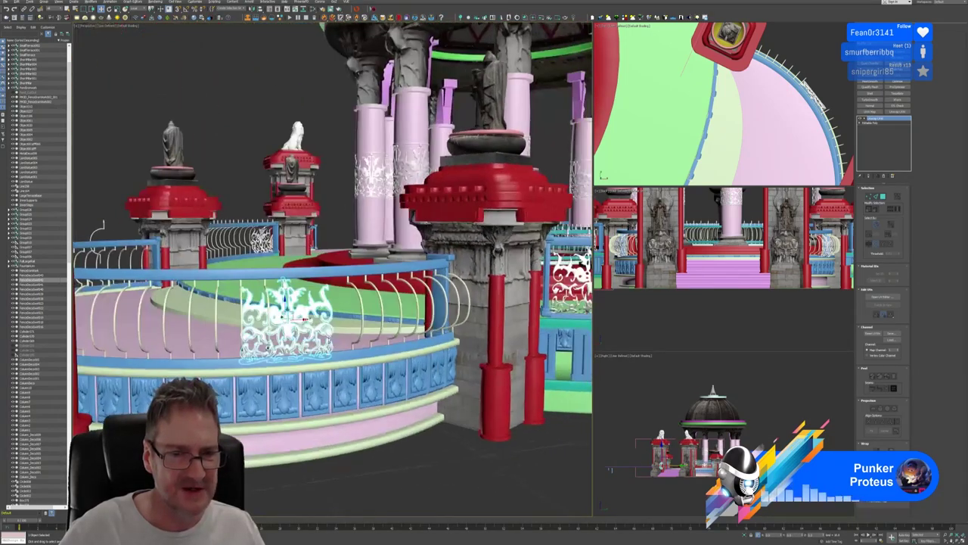
{"action": "middle_click_drag", "start_coordinate": [333, 321], "coordinate": [291, 365], "text": "alt"}
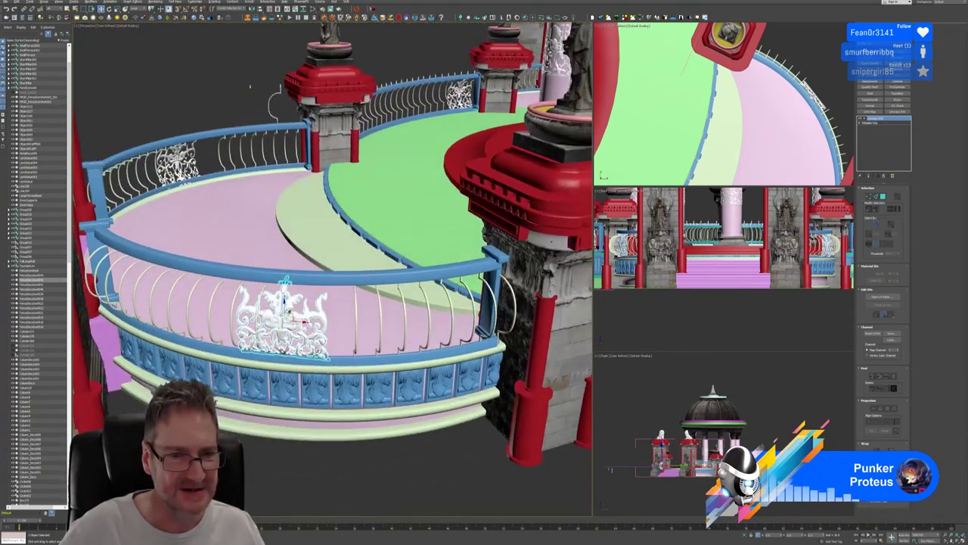
{"action": "middle_click_drag", "start_coordinate": [328, 393], "coordinate": [224, 309], "text": "alt"}
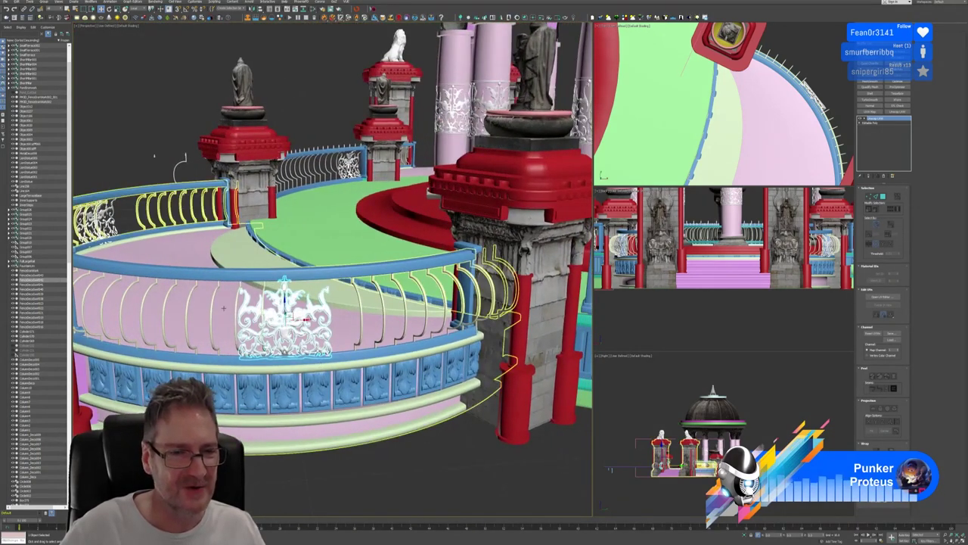
{"action": "left_click", "coordinate": [235, 308]}
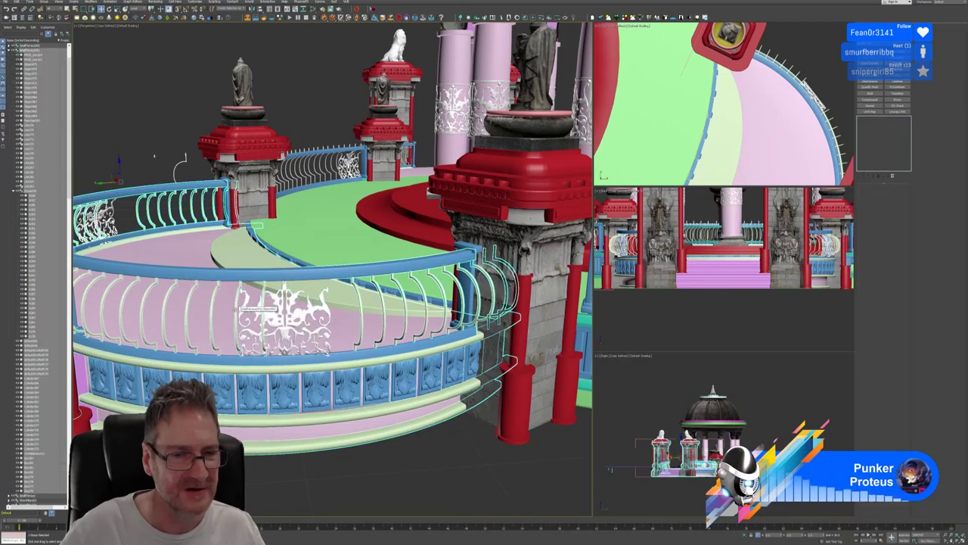
{"action": "left_click", "coordinate": [50, 2]}
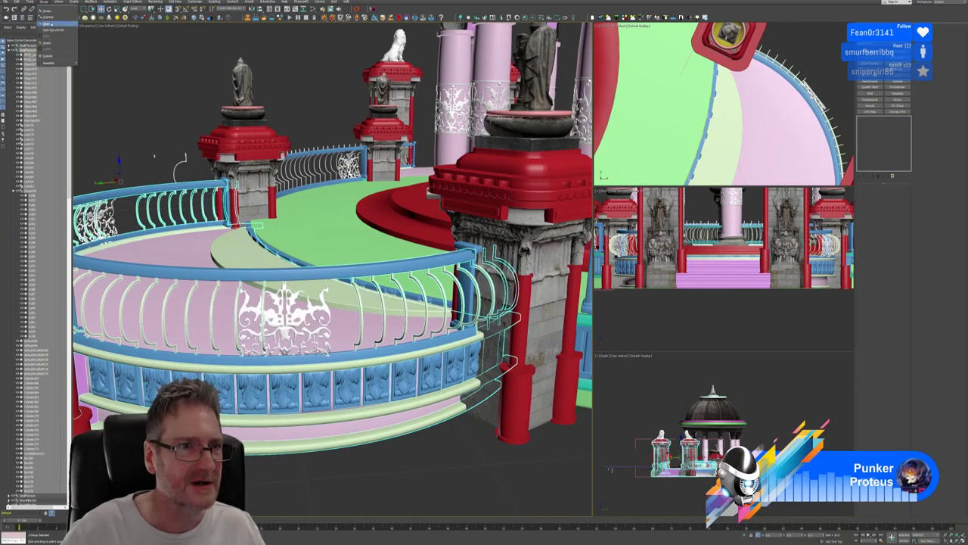
{"action": "left_click", "coordinate": [53, 24]}
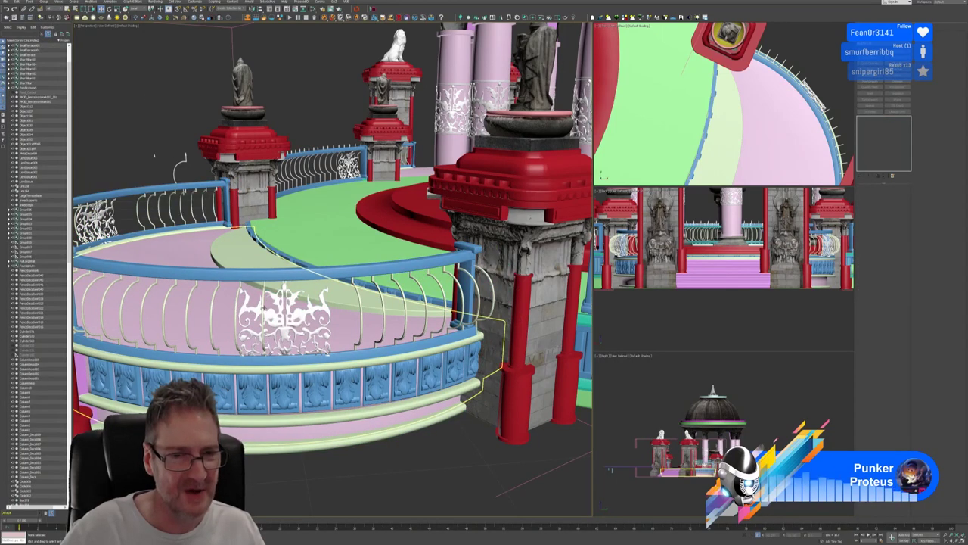
{"action": "left_click", "coordinate": [383, 297]}
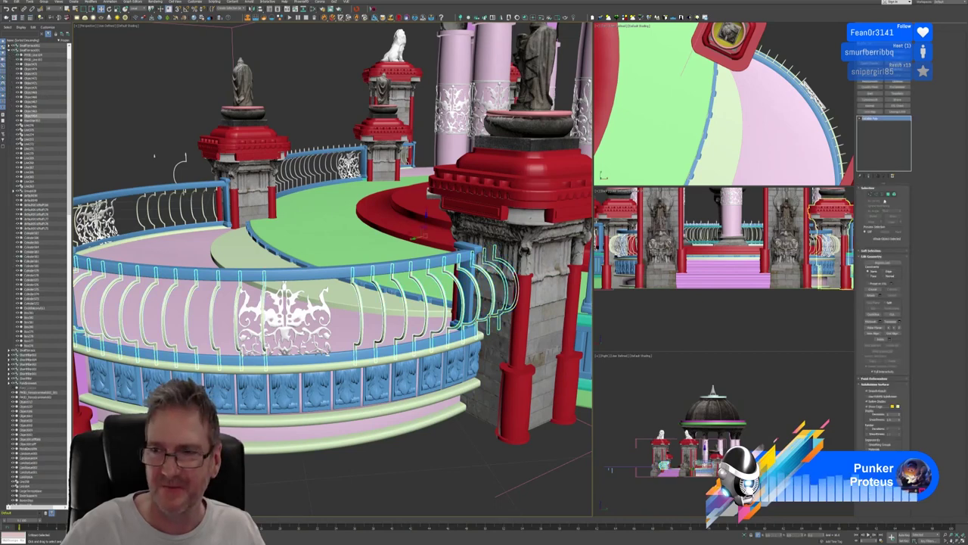
{"action": "left_click", "coordinate": [895, 195]}
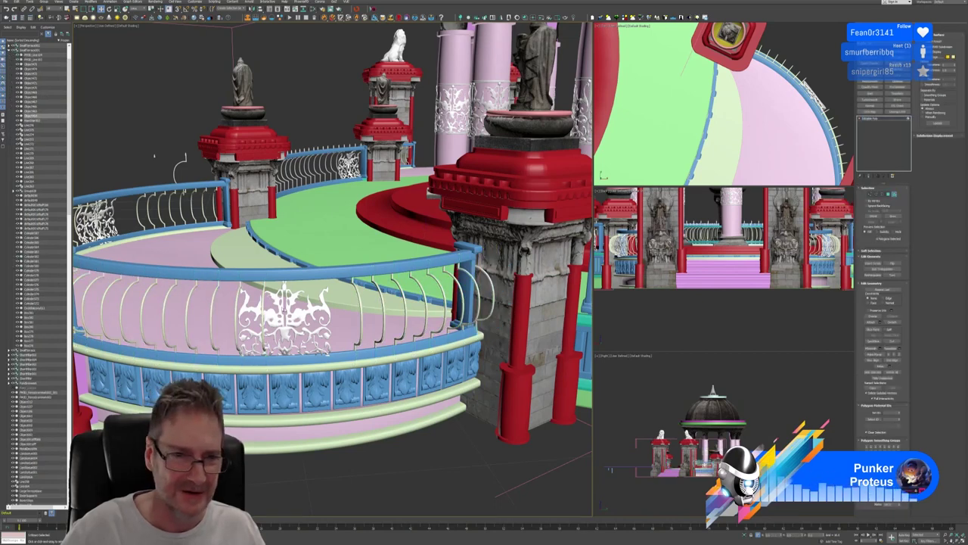
Move the baluster that overlaps the ornamental panel along the railing to the panel's other edge, following the railing's curve
{"action": "left_click", "coordinate": [263, 304]}
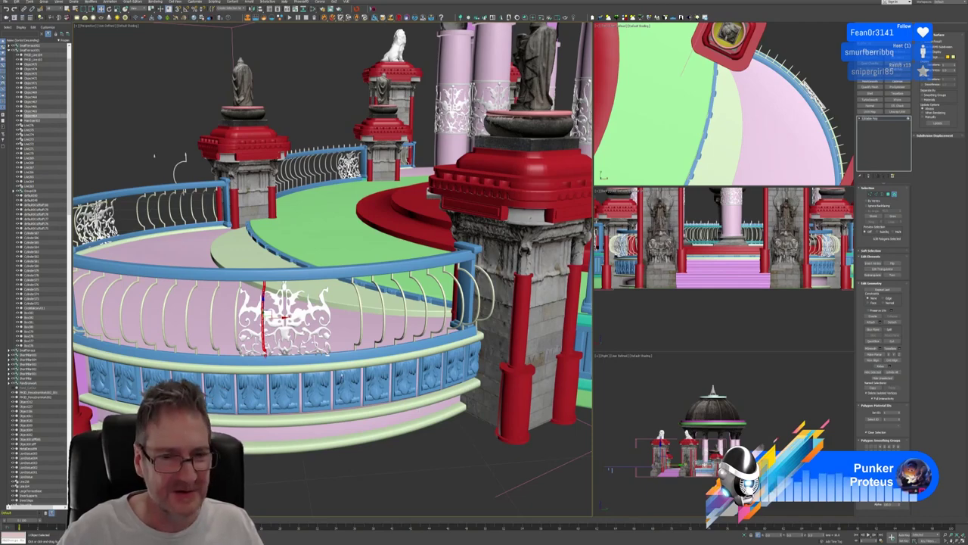
{"action": "middle_click_drag", "start_coordinate": [154, 155], "coordinate": [332, 397], "text": "alt"}
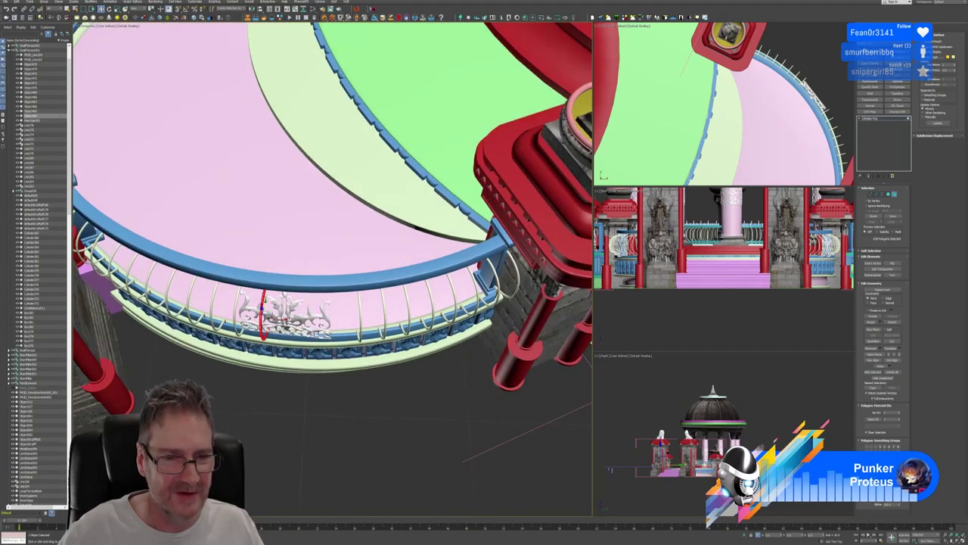
{"action": "left_click_drag", "start_coordinate": [277, 311], "coordinate": [344, 311]}
{"action": "middle_click_drag", "start_coordinate": [344, 311], "coordinate": [466, 31], "text": "alt"}
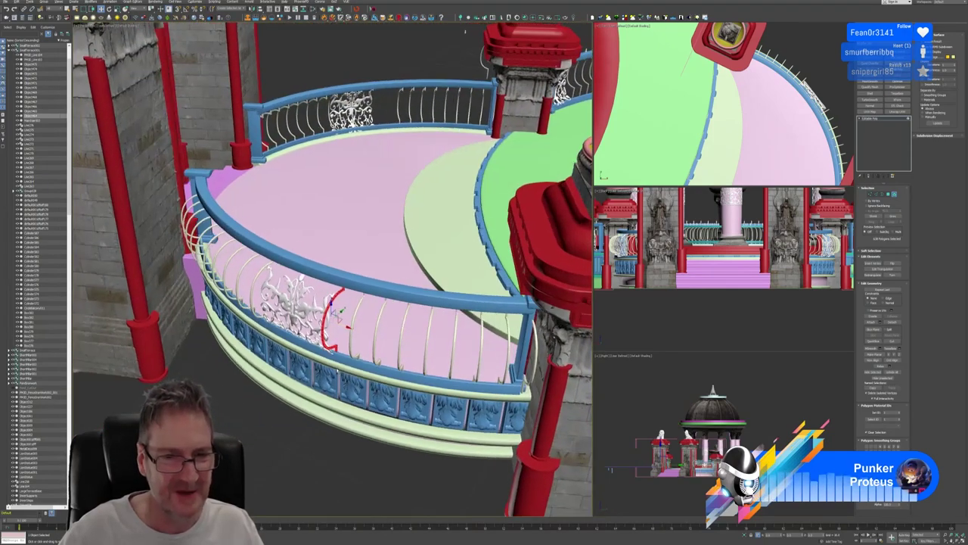
{"action": "key", "text": "e"}
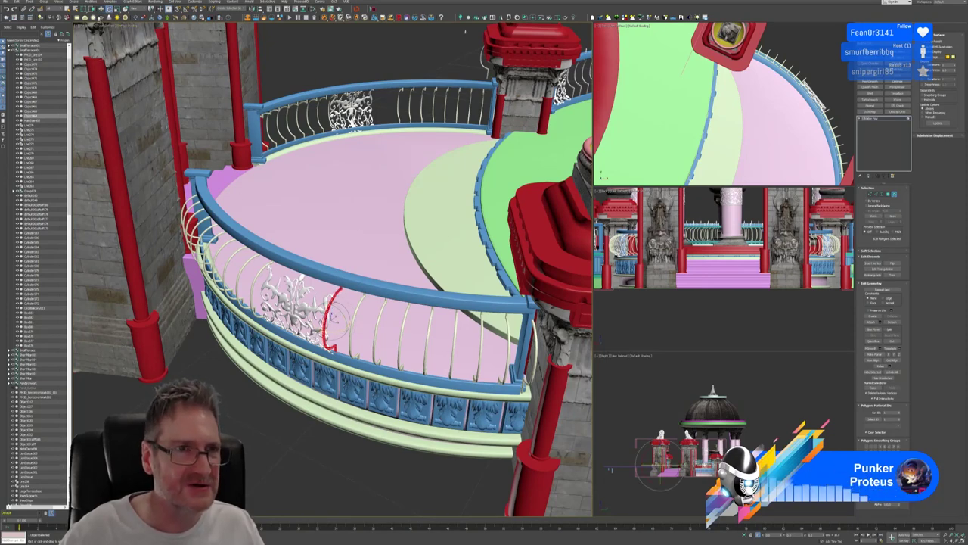
{"action": "key", "text": "w"}
Examine the relocated baluster beside the ornamental panel from several angles and compare it with the opposite balcony railing
{"action": "middle_click_drag", "start_coordinate": [466, 32], "coordinate": [562, 104], "text": "alt"}
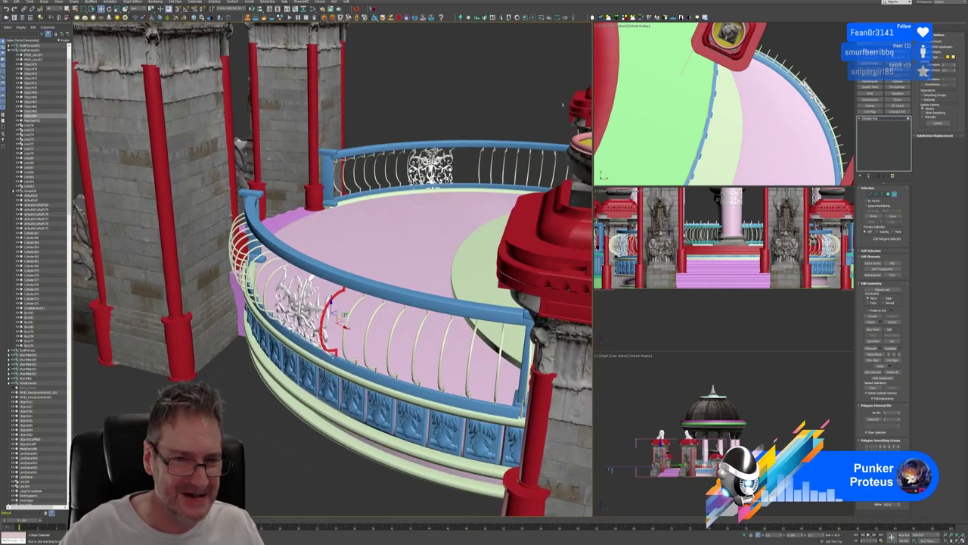
{"action": "middle_click_drag", "start_coordinate": [563, 104], "coordinate": [194, 199], "text": "alt"}
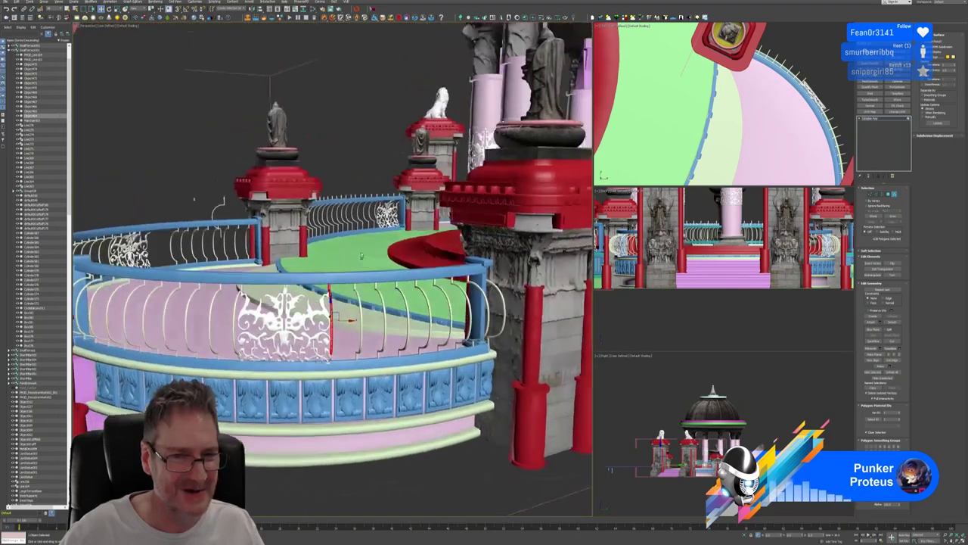
{"action": "mouse_move", "coordinate": [361, 257]}
{"action": "middle_mouse_down", "text": "alt"}
{"action": "mouse_move", "coordinate": [388, 259]}
{"action": "mouse_move", "coordinate": [393, 272]}
{"action": "mouse_move", "coordinate": [366, 271]}
{"action": "mouse_move", "coordinate": [367, 261]}
{"action": "middle_mouse_up", "text": "alt"}
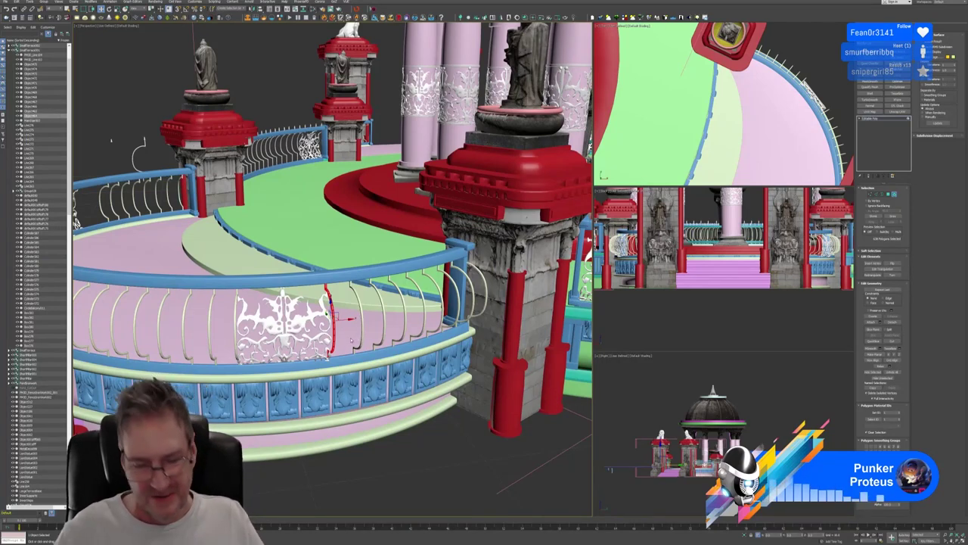
{"action": "middle_click_drag", "start_coordinate": [425, 436], "coordinate": [435, 459], "text": "alt"}
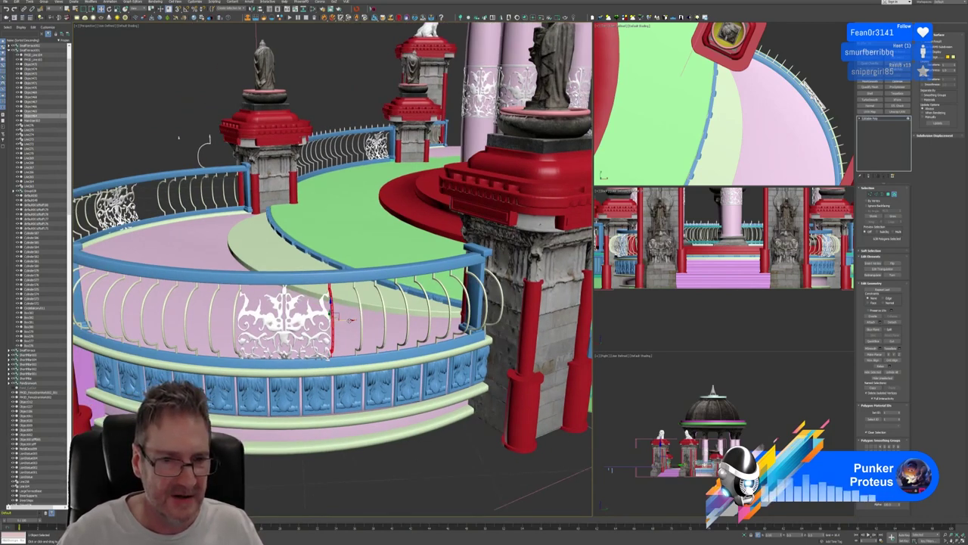
{"action": "middle_click_drag", "start_coordinate": [347, 419], "coordinate": [348, 330], "text": "alt"}
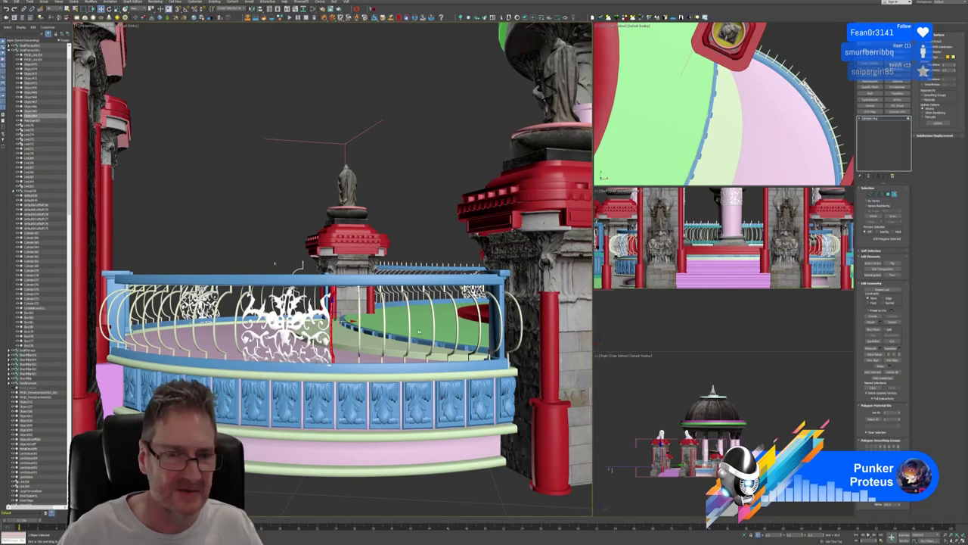
{"action": "middle_click_drag", "start_coordinate": [203, 263], "coordinate": [222, 259], "text": "alt"}
{"action": "scroll", "coordinate": [224, 263], "scroll_direction": "down", "scroll_amount": 3}
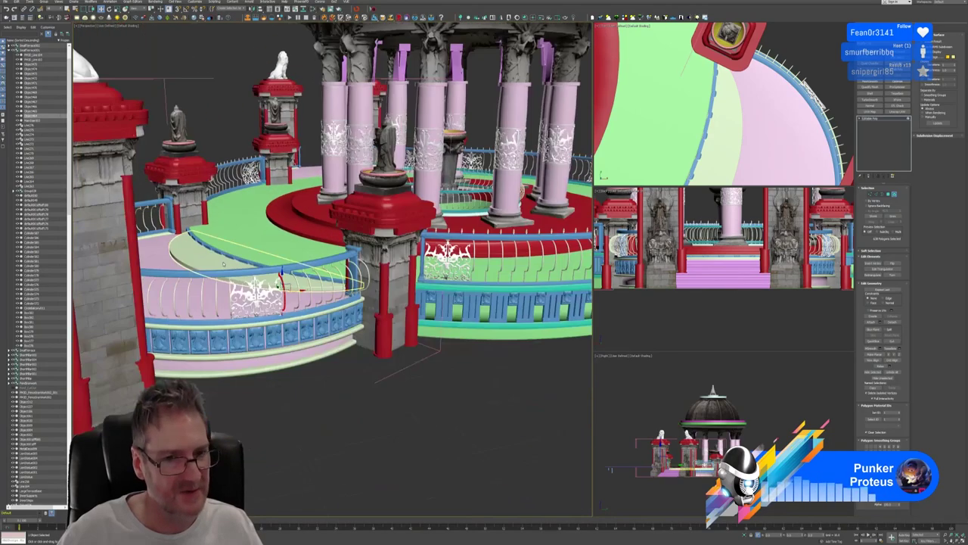
{"action": "middle_click_drag", "start_coordinate": [287, 390], "coordinate": [366, 189], "text": "alt"}
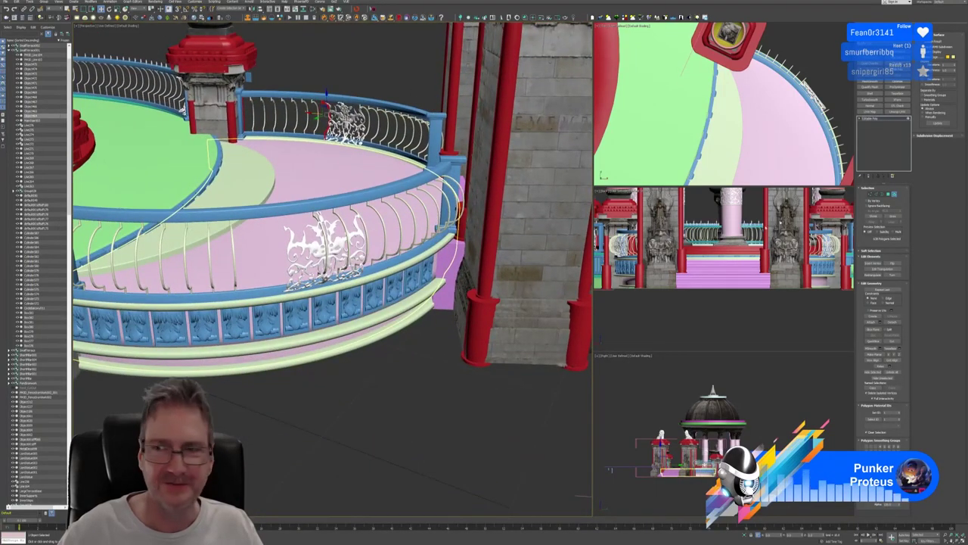
Leave element editing, shift the opposite balcony railing's ornamental panel along the railing, and rotate it slightly to follow the curve
{"action": "left_click", "coordinate": [895, 195]}
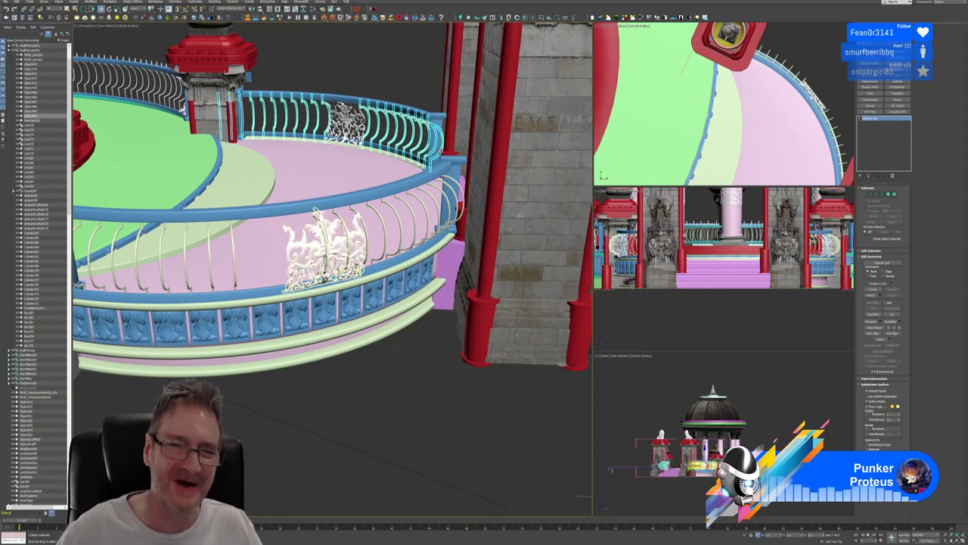
{"action": "left_click", "coordinate": [320, 257]}
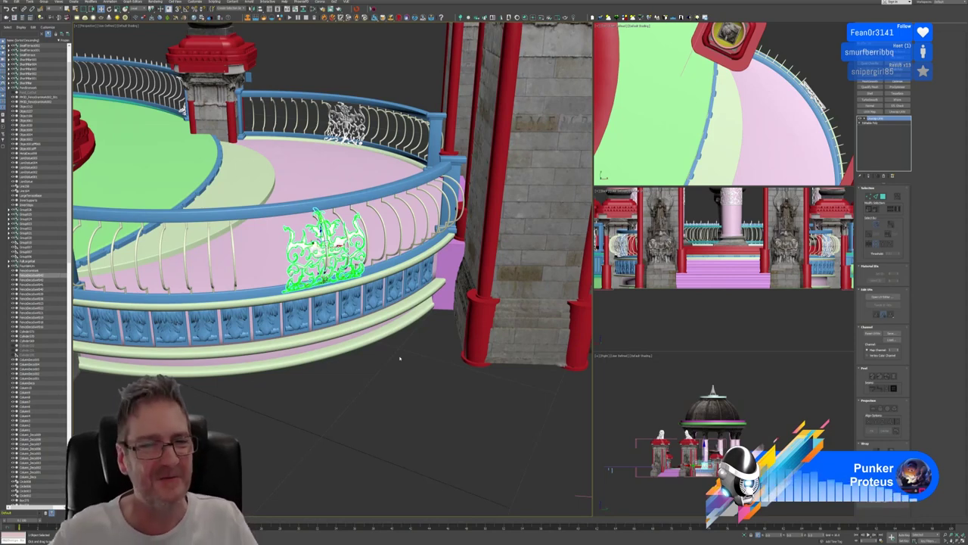
{"action": "middle_click_drag", "start_coordinate": [426, 357], "coordinate": [401, 372], "text": "alt"}
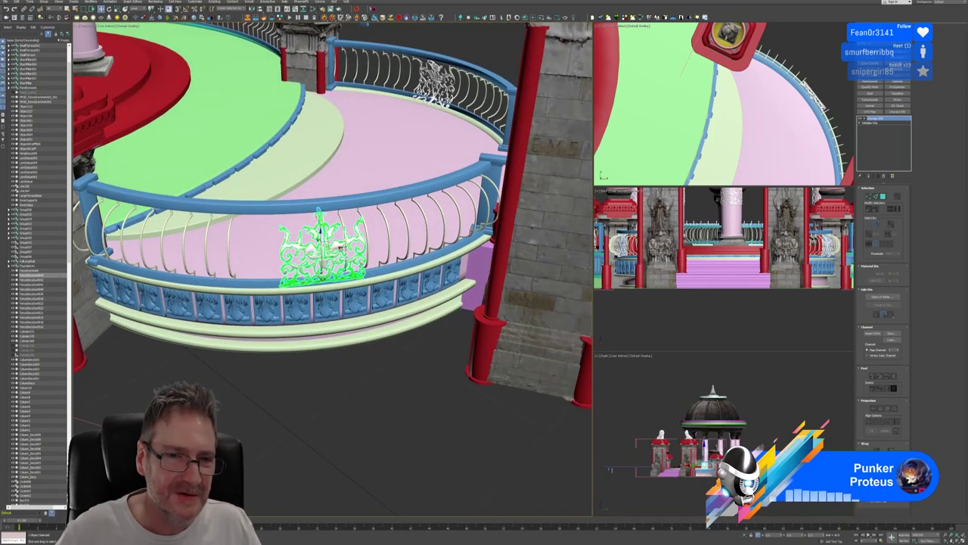
{"action": "left_click_drag", "start_coordinate": [342, 246], "coordinate": [291, 259]}
{"action": "middle_click_drag", "start_coordinate": [290, 259], "coordinate": [294, 261], "text": "alt"}
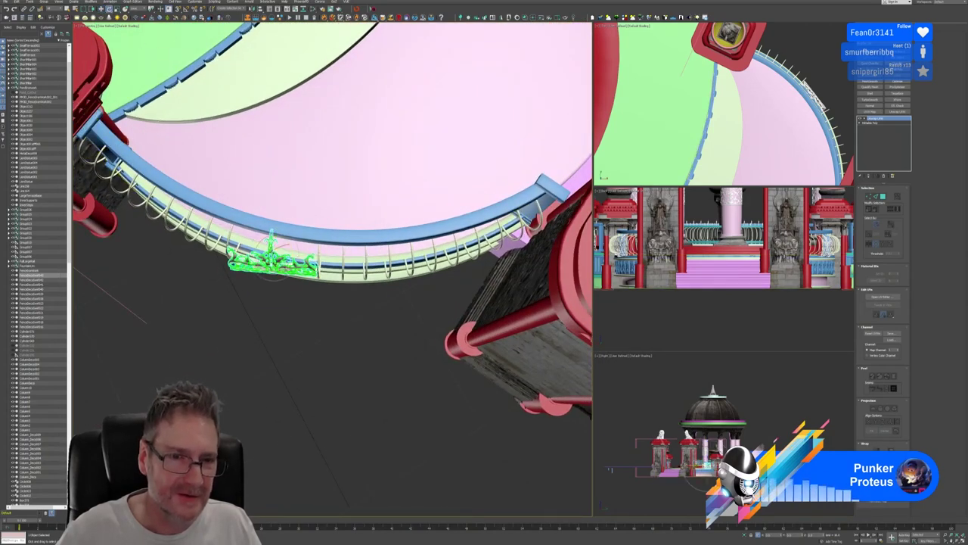
{"action": "left_click_drag", "start_coordinate": [280, 278], "coordinate": [264, 278]}
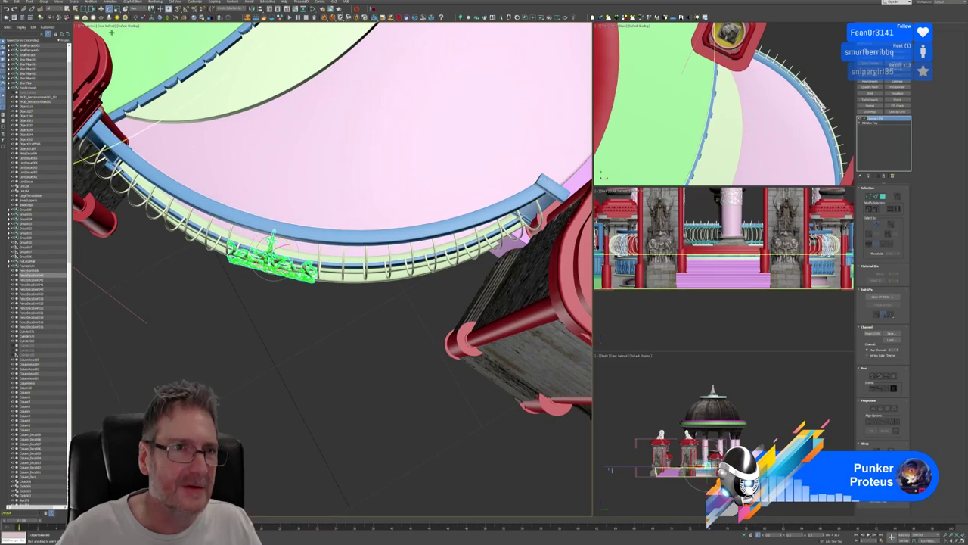
Nudge the rotated ornamental panel inward so it sits on the railing's base between the balusters
{"action": "scroll", "coordinate": [279, 227], "scroll_direction": "up", "scroll_amount": 2}
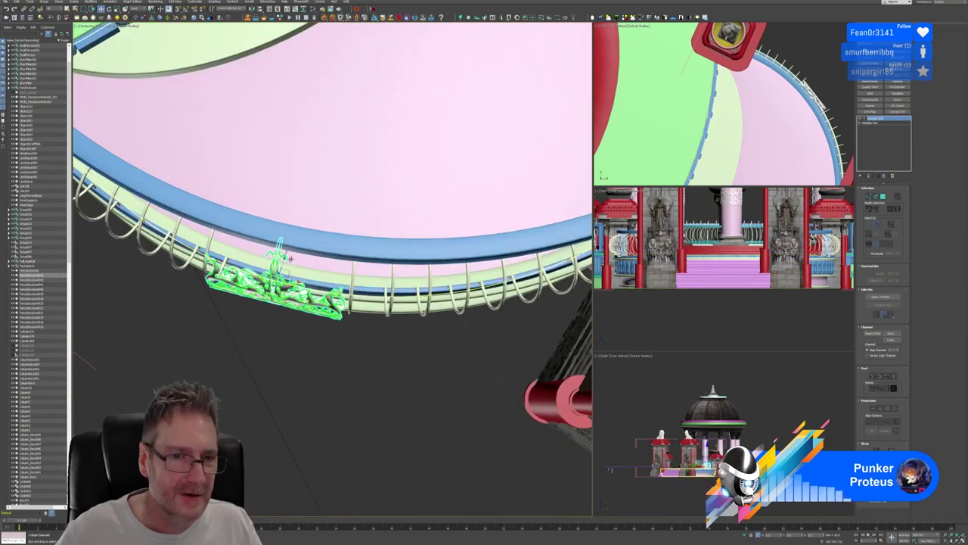
{"action": "left_click_drag", "start_coordinate": [286, 270], "coordinate": [308, 246]}
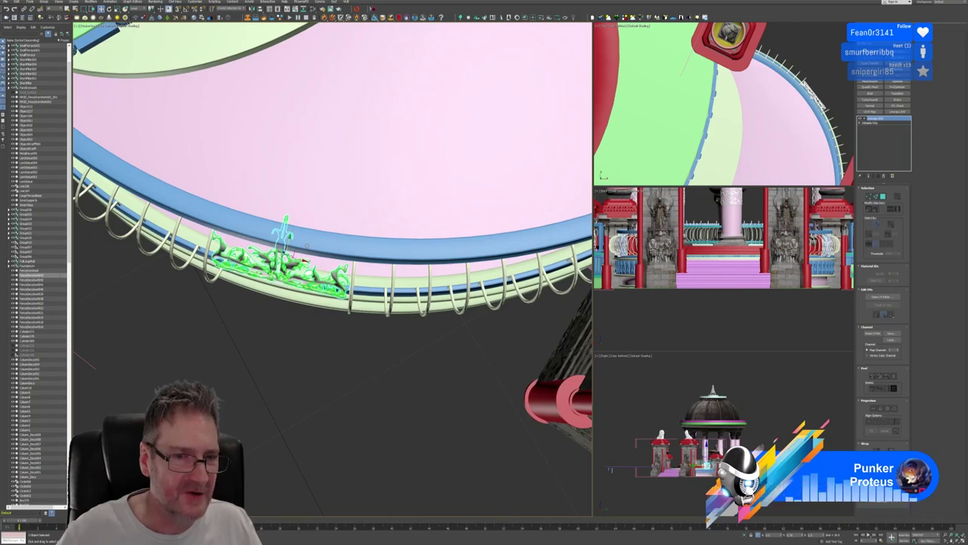
{"action": "mouse_move", "coordinate": [311, 341]}
{"action": "middle_mouse_down", "text": "alt"}
{"action": "mouse_move", "coordinate": [310, 333]}
{"action": "mouse_move", "coordinate": [298, 354]}
{"action": "middle_mouse_up", "text": "alt"}
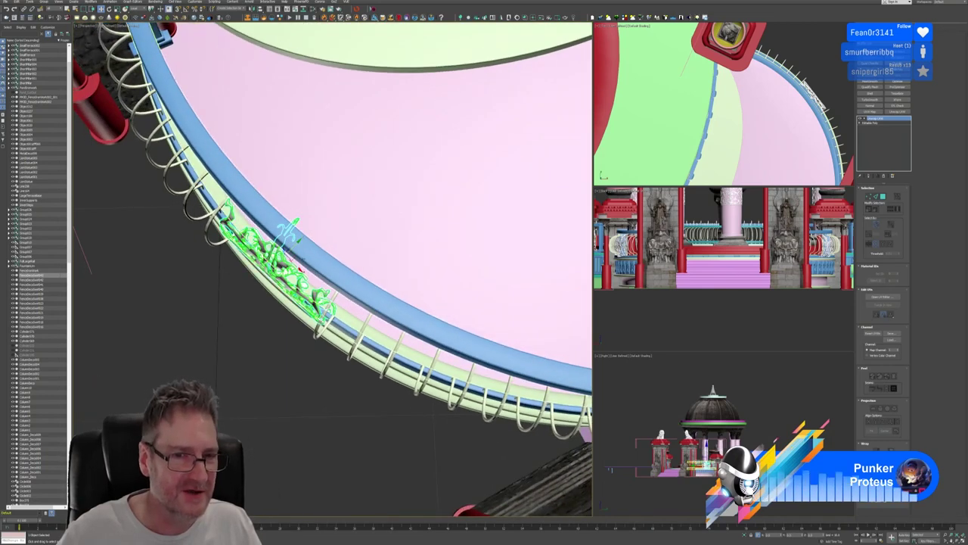
{"action": "left_click_drag", "start_coordinate": [298, 241], "coordinate": [274, 355]}
Examine the repositioned ornamental panel's placement on the curved railing from several angles and from a distance
{"action": "middle_click_drag", "start_coordinate": [274, 355], "coordinate": [295, 335], "text": "alt"}
{"action": "scroll", "coordinate": [295, 336], "scroll_direction": "down", "scroll_amount": 2}
{"action": "scroll", "coordinate": [303, 394], "scroll_direction": "down", "scroll_amount": 3}
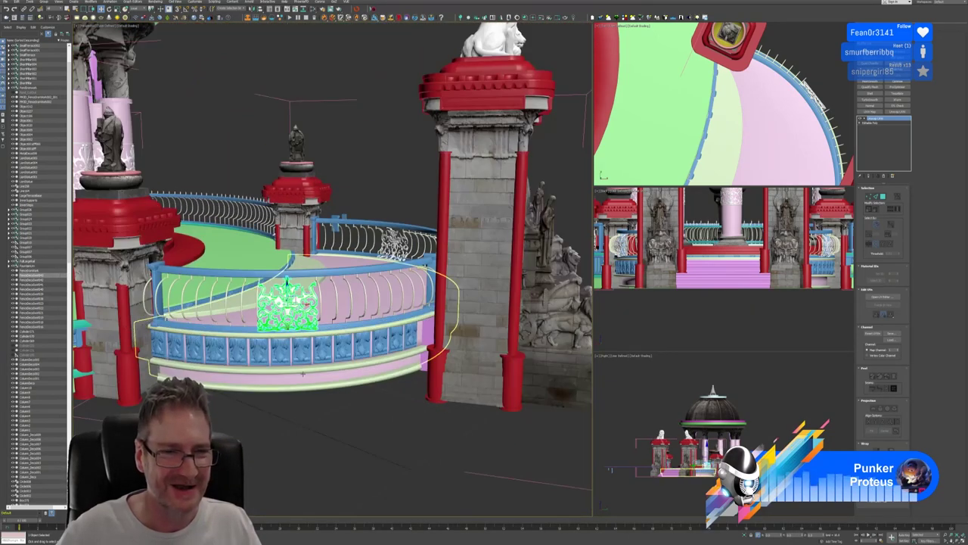
{"action": "mouse_move", "coordinate": [302, 396]}
{"action": "middle_mouse_down", "text": "alt"}
{"action": "mouse_move", "coordinate": [318, 402]}
{"action": "mouse_move", "coordinate": [308, 401]}
{"action": "mouse_move", "coordinate": [312, 393]}
{"action": "middle_mouse_up", "text": "alt"}
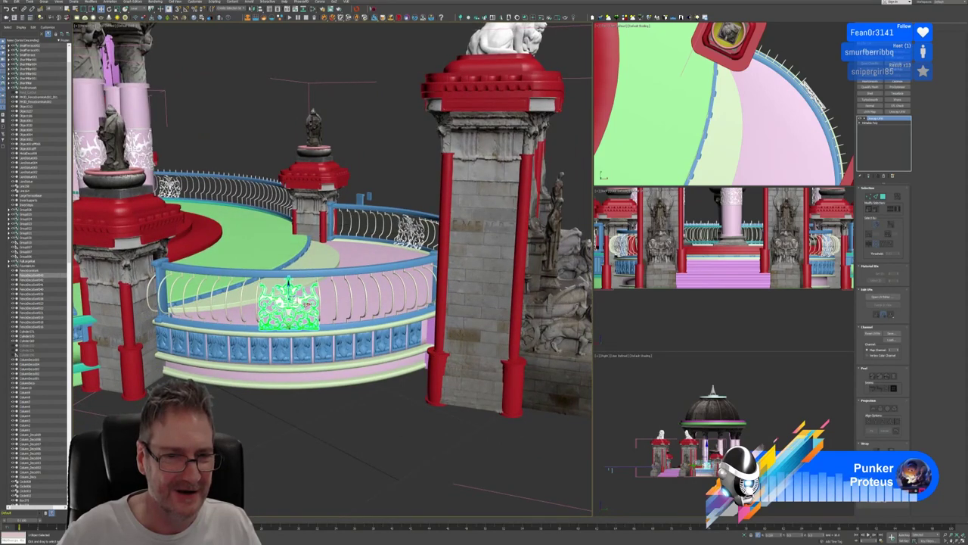
{"action": "middle_click_drag", "start_coordinate": [309, 305], "coordinate": [282, 287], "text": "alt"}
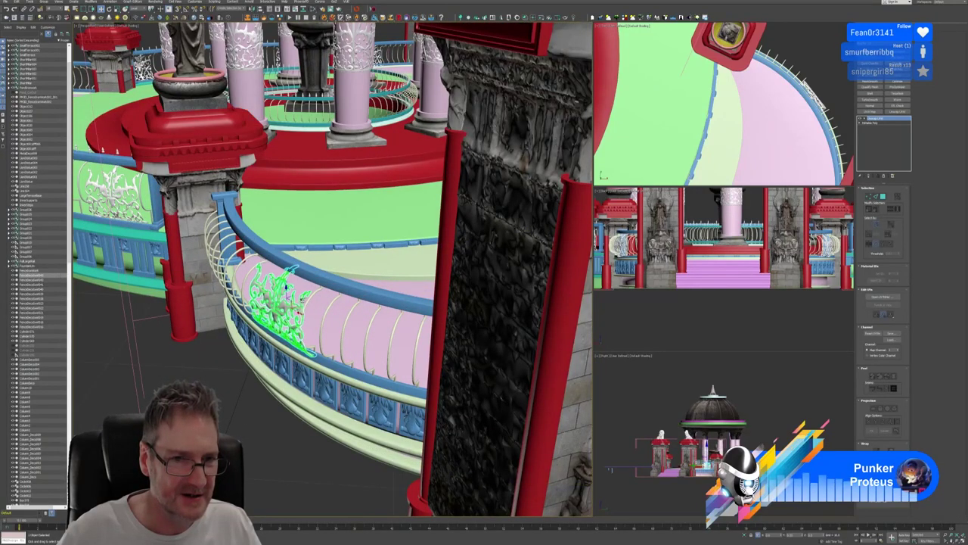
{"action": "middle_click_drag", "start_coordinate": [283, 288], "coordinate": [246, 293], "text": "alt"}
{"action": "mouse_move", "coordinate": [383, 439]}
{"action": "middle_mouse_down", "text": "alt"}
{"action": "mouse_move", "coordinate": [380, 451]}
{"action": "mouse_move", "coordinate": [365, 404]}
{"action": "mouse_move", "coordinate": [495, 330]}
{"action": "middle_mouse_up", "text": "alt"}
{"action": "scroll", "coordinate": [380, 448], "scroll_direction": "down", "scroll_amount": 5}
{"action": "mouse_move", "coordinate": [325, 369]}
{"action": "middle_mouse_down"}
{"action": "mouse_move", "coordinate": [393, 344]}
{"action": "mouse_move", "coordinate": [348, 379]}
{"action": "mouse_move", "coordinate": [447, 335]}
{"action": "middle_mouse_up"}
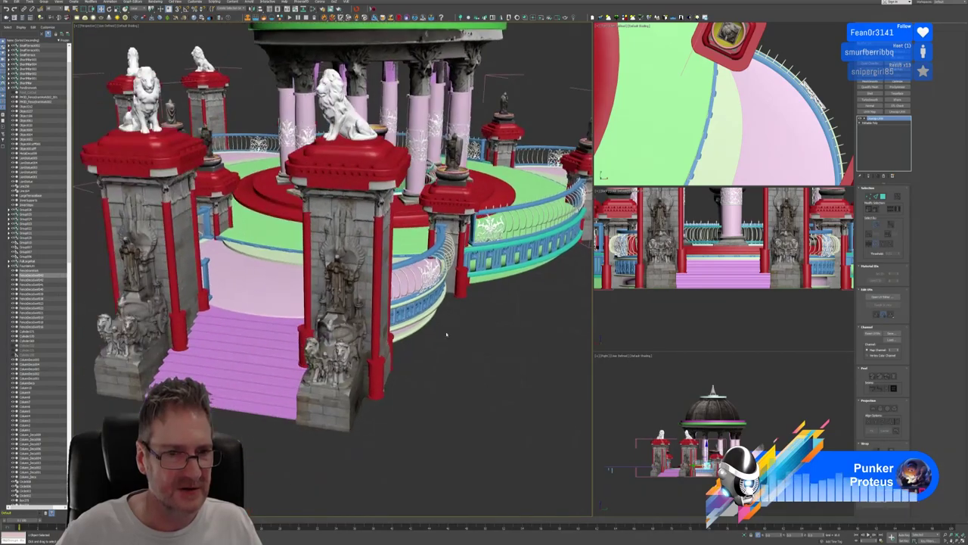
Clear the panel selection and close the opened terrace group around the entrance stairs and balconies
{"action": "mouse_move", "coordinate": [361, 422]}
{"action": "middle_mouse_down", "text": "alt"}
{"action": "mouse_move", "coordinate": [415, 383]}
{"action": "mouse_move", "coordinate": [430, 341]}
{"action": "mouse_move", "coordinate": [335, 400]}
{"action": "mouse_move", "coordinate": [351, 399]}
{"action": "mouse_move", "coordinate": [386, 363]}
{"action": "mouse_move", "coordinate": [463, 362]}
{"action": "mouse_move", "coordinate": [428, 379]}
{"action": "mouse_move", "coordinate": [314, 389]}
{"action": "mouse_move", "coordinate": [289, 429]}
{"action": "middle_mouse_up", "text": "alt"}
{"action": "scroll", "coordinate": [424, 380], "scroll_direction": "down", "scroll_amount": 4}
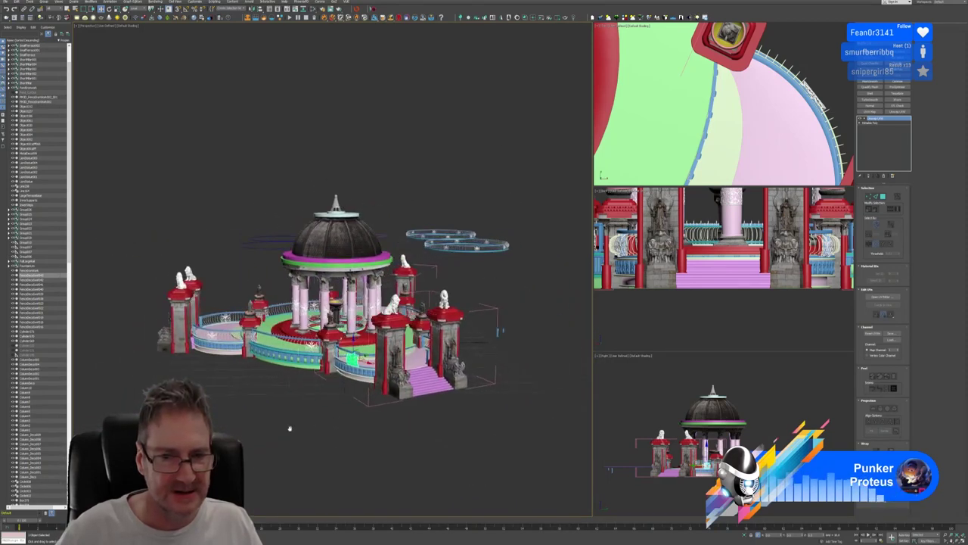
{"action": "left_click", "coordinate": [365, 426]}
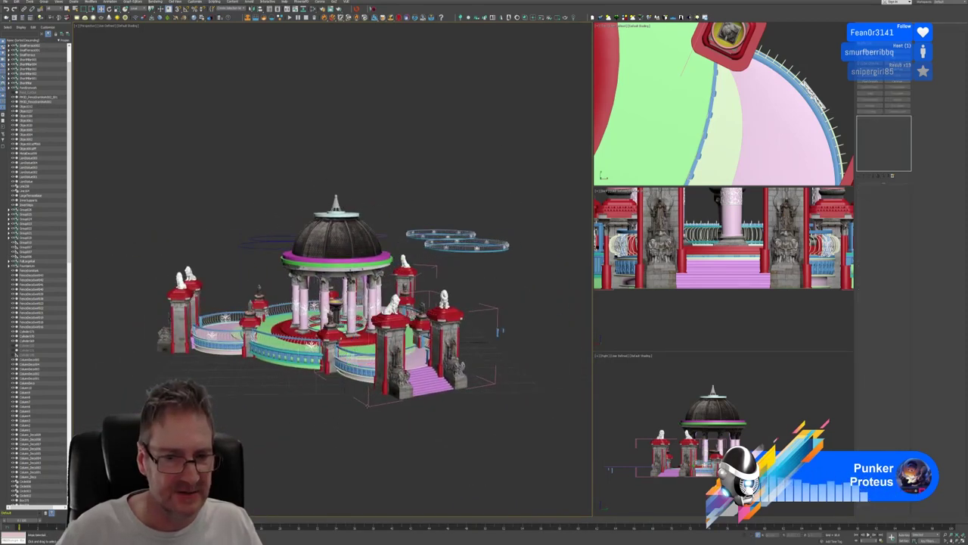
{"action": "left_click", "coordinate": [55, 2]}
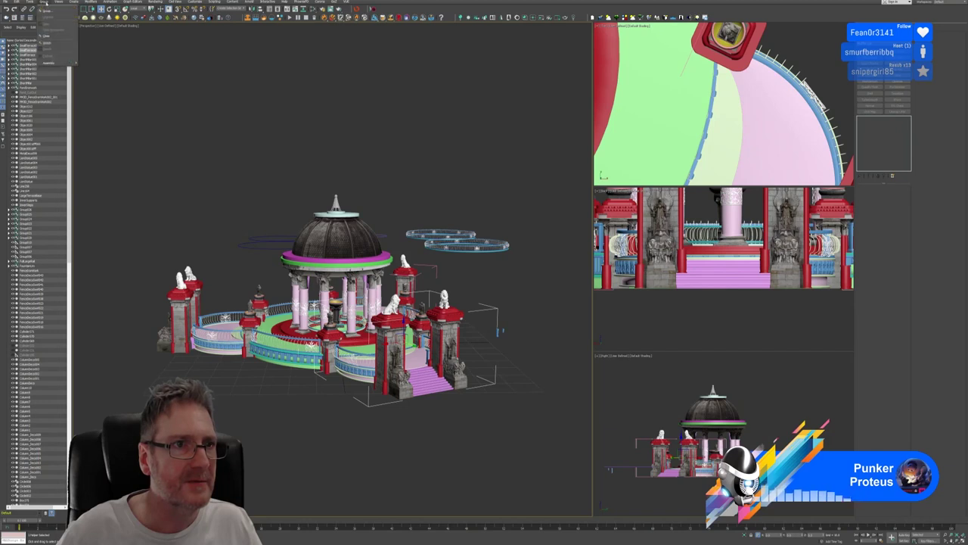
{"action": "left_click", "coordinate": [50, 39]}
{"action": "middle_click_drag", "start_coordinate": [265, 249], "coordinate": [235, 263]}
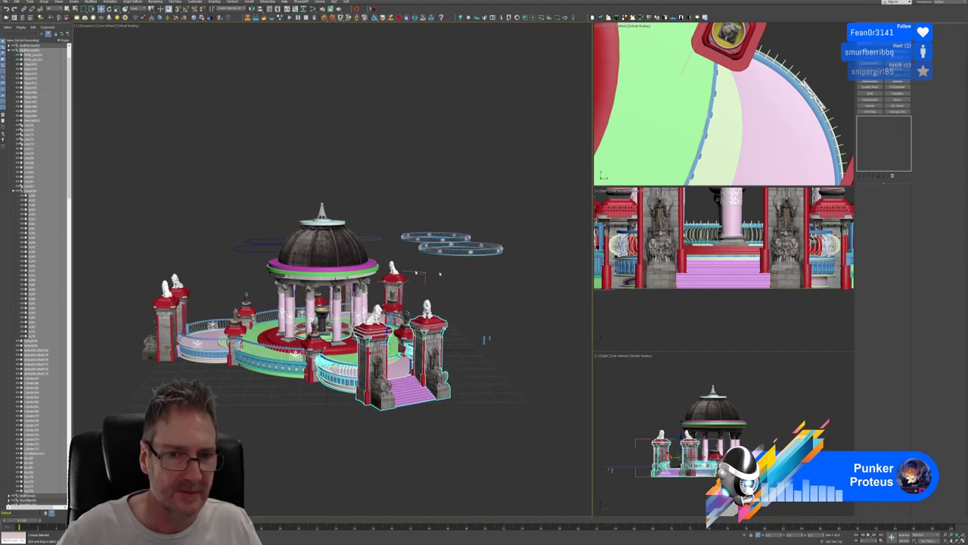
Close the remaining open group beside the pavilion and clear the selection
{"action": "left_click", "coordinate": [425, 273]}
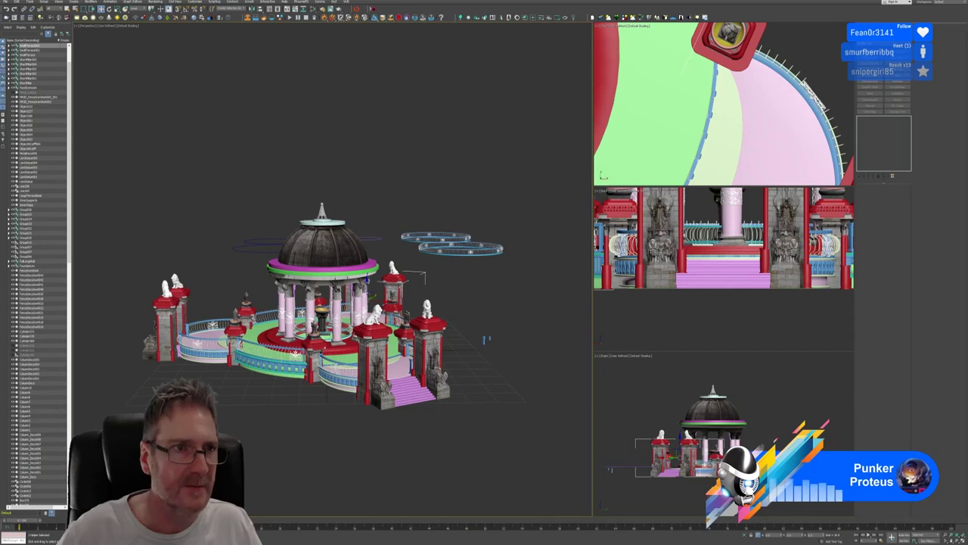
{"action": "left_click", "coordinate": [48, 3]}
{"action": "left_click", "coordinate": [52, 35]}
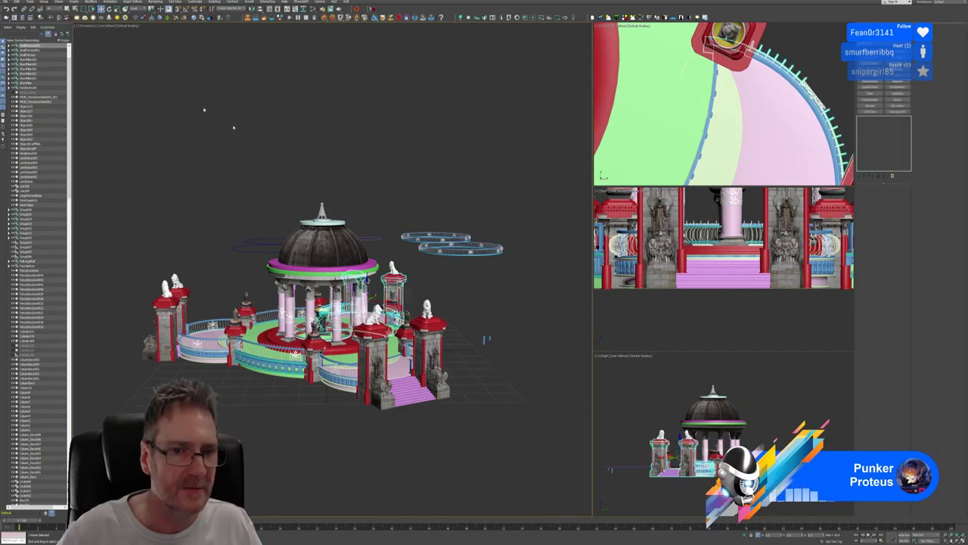
{"action": "left_click", "coordinate": [345, 163]}
Select the stray blue railing pieces in front of the pavilion and move them far off, beside the spare parts
{"action": "middle_click_drag", "start_coordinate": [474, 302], "coordinate": [485, 285], "text": "alt"}
{"action": "scroll", "coordinate": [378, 299], "scroll_direction": "up", "scroll_amount": 3}
{"action": "middle_click_drag", "start_coordinate": [395, 323], "coordinate": [340, 291]}
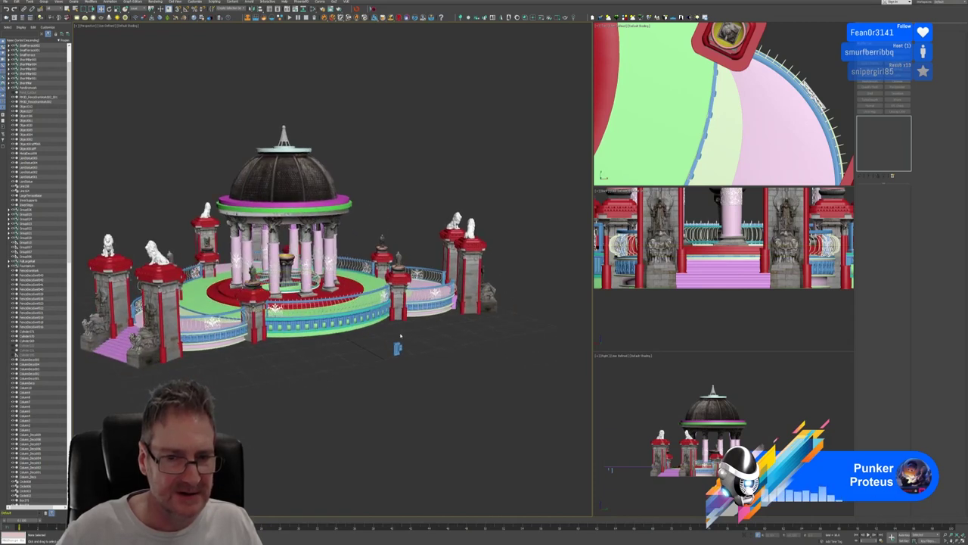
{"action": "left_click_drag", "start_coordinate": [413, 332], "coordinate": [390, 371]}
{"action": "middle_click_drag", "start_coordinate": [425, 373], "coordinate": [332, 422]}
{"action": "scroll", "coordinate": [389, 420], "scroll_direction": "down", "scroll_amount": 5}
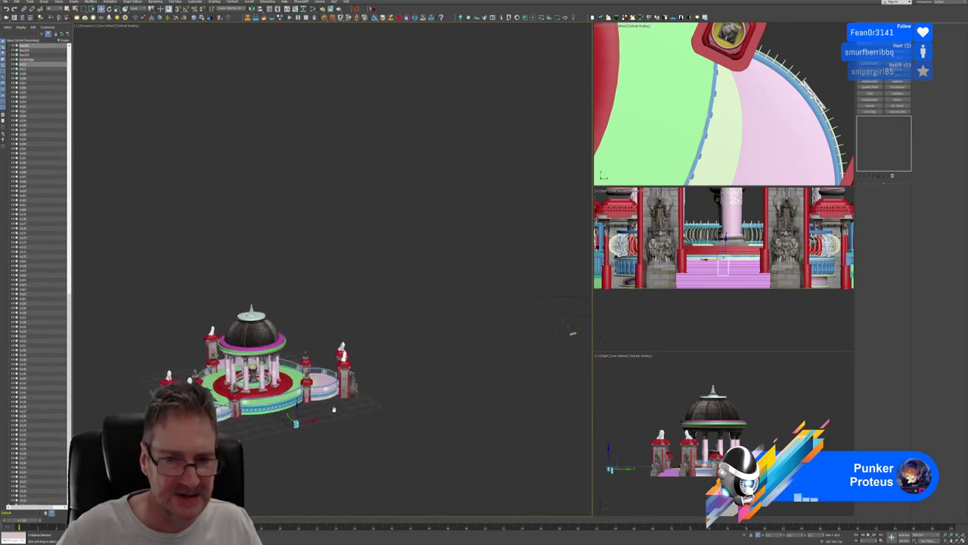
{"action": "left_click_drag", "start_coordinate": [312, 420], "coordinate": [605, 377]}
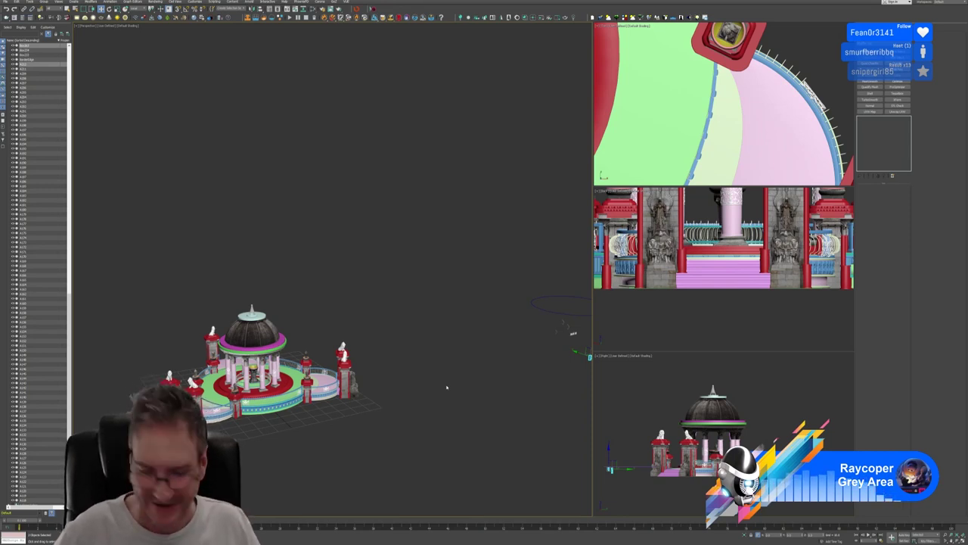
Examine the pavilion's large terrace and its curved railings from several angles
{"action": "middle_click_drag", "start_coordinate": [308, 306], "coordinate": [352, 283]}
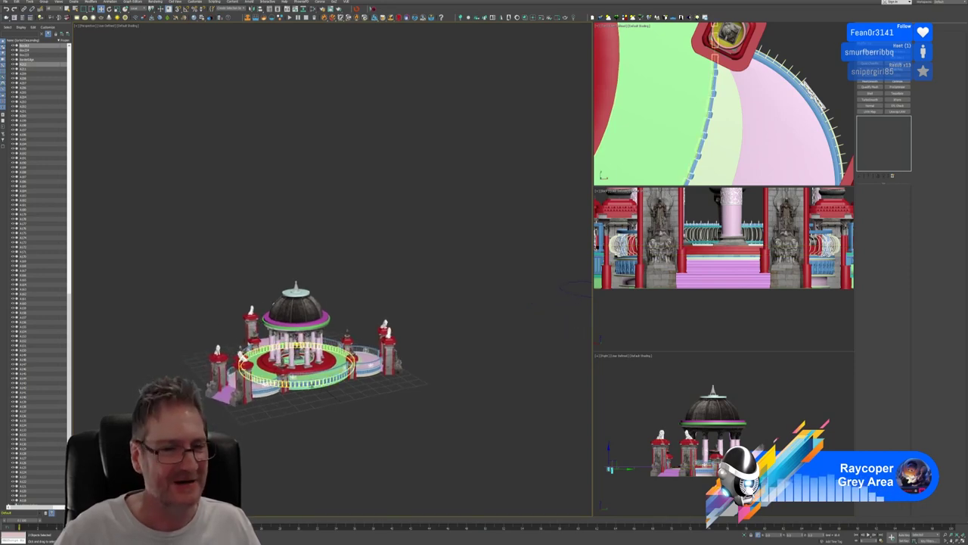
{"action": "scroll", "coordinate": [345, 421], "scroll_direction": "up", "scroll_amount": 5}
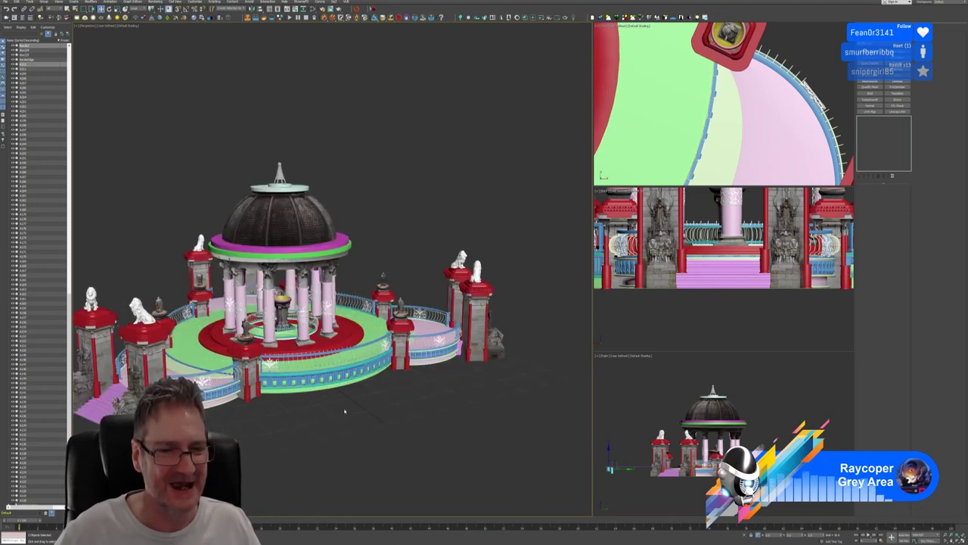
{"action": "middle_click_drag", "start_coordinate": [345, 412], "coordinate": [376, 419], "text": "alt"}
{"action": "scroll", "coordinate": [337, 406], "scroll_direction": "up", "scroll_amount": 2}
{"action": "left_click", "coordinate": [380, 471]}
{"action": "middle_click_drag", "start_coordinate": [428, 397], "coordinate": [601, 400], "text": "alt"}
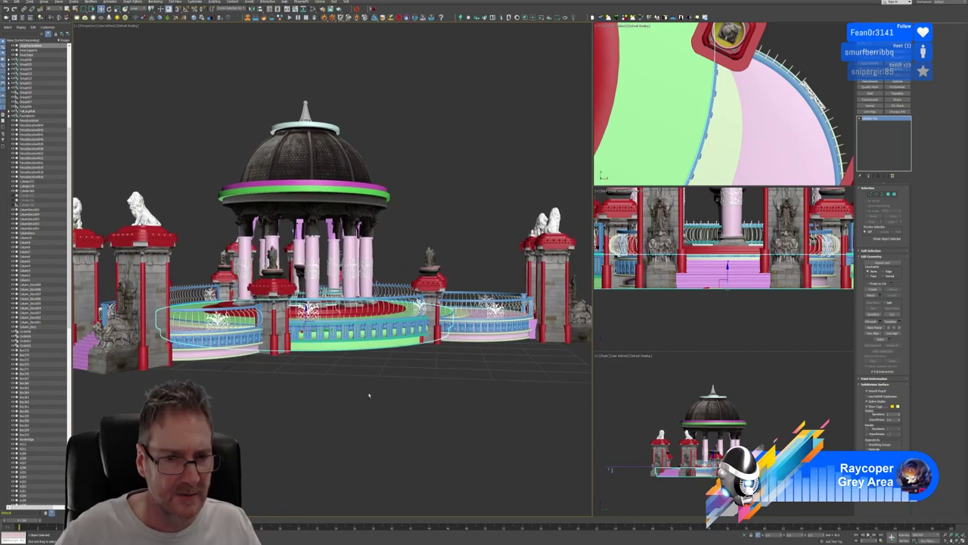
{"action": "middle_click_drag", "start_coordinate": [369, 394], "coordinate": [472, 394], "text": "alt"}
{"action": "middle_click_drag", "start_coordinate": [475, 395], "coordinate": [601, 397], "text": "alt"}
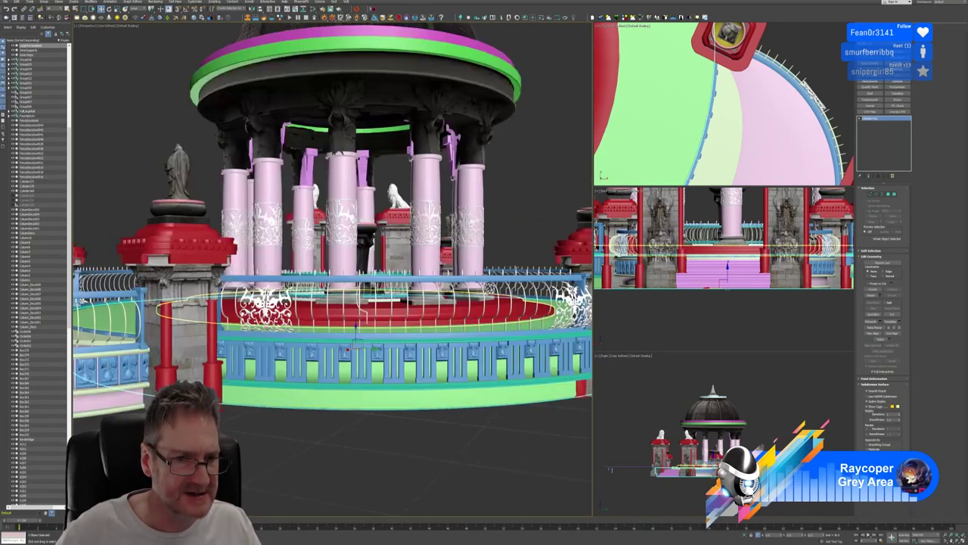
Select the large terrace railing's ornamental panel near the statue pillar and shift it along the railing closer to the pillar
{"action": "left_click", "coordinate": [264, 308]}
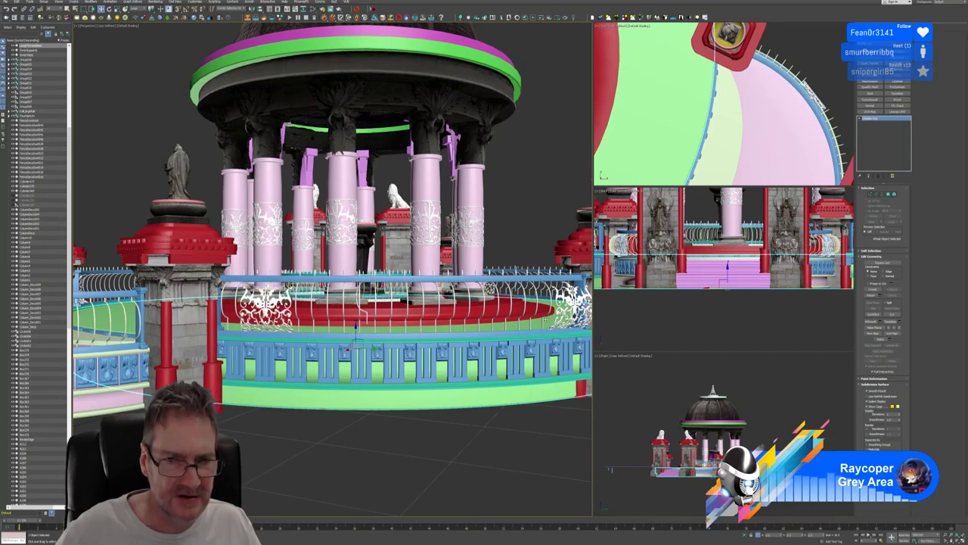
{"action": "scroll", "coordinate": [391, 425], "scroll_direction": "down", "scroll_amount": 6}
{"action": "mouse_move", "coordinate": [434, 428]}
{"action": "middle_mouse_down", "text": "alt"}
{"action": "mouse_move", "coordinate": [467, 418]}
{"action": "mouse_move", "coordinate": [484, 440]}
{"action": "mouse_move", "coordinate": [421, 439]}
{"action": "middle_mouse_up", "text": "alt"}
{"action": "scroll", "coordinate": [467, 418], "scroll_direction": "up", "scroll_amount": 4}
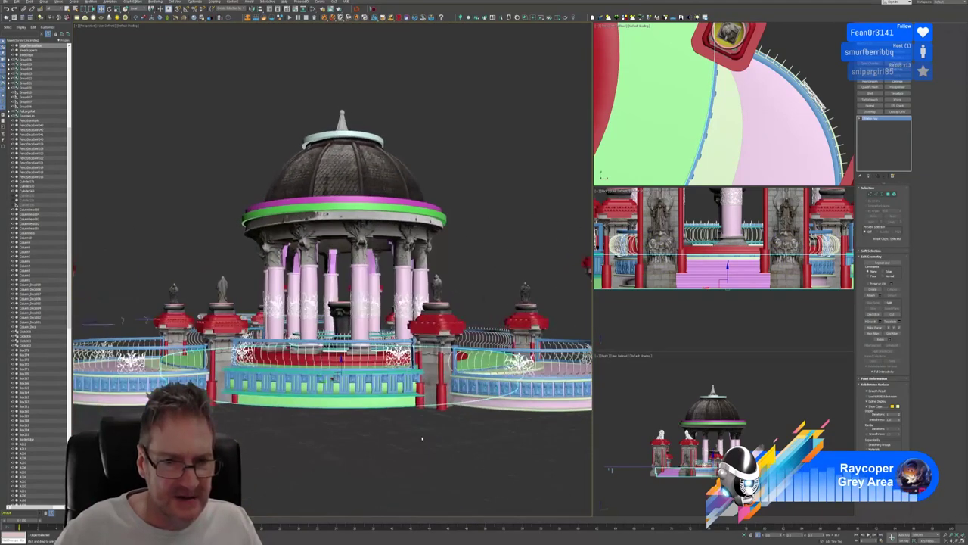
{"action": "left_click", "coordinate": [240, 354]}
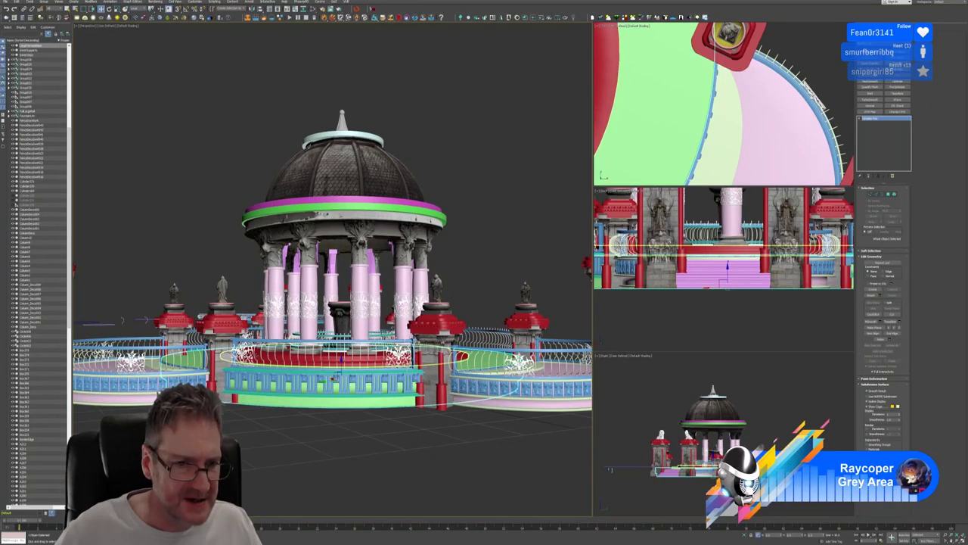
{"action": "middle_click_drag", "start_coordinate": [333, 454], "coordinate": [402, 452], "text": "alt"}
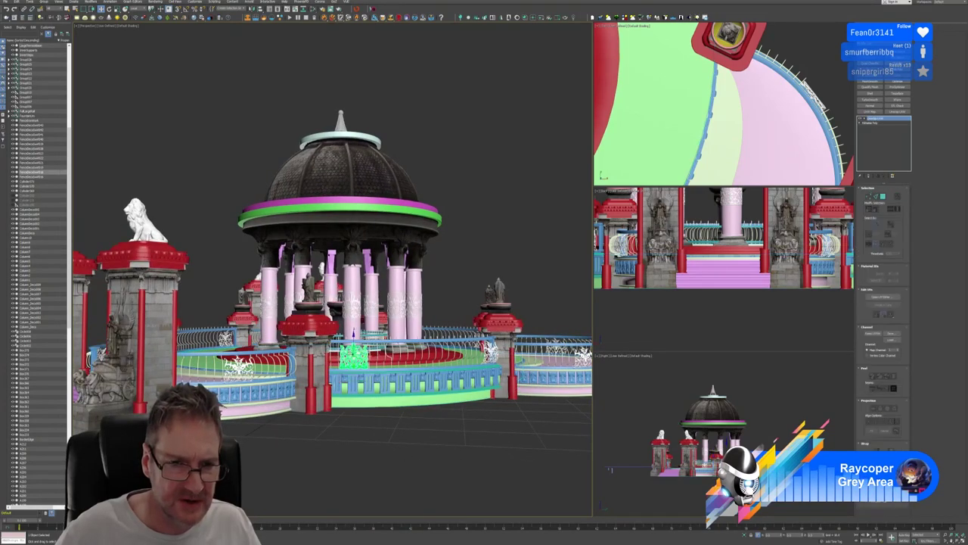
{"action": "key", "text": "z"}
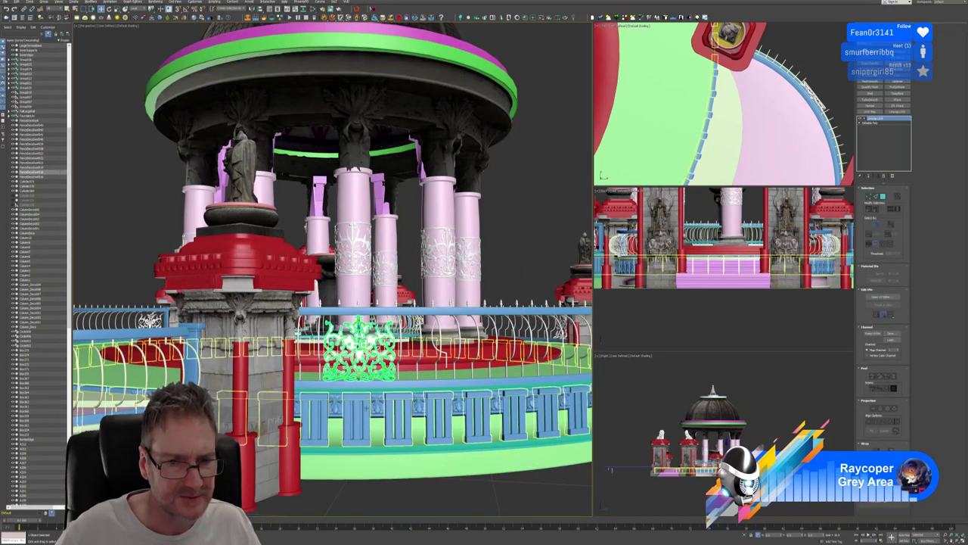
{"action": "middle_click_drag", "start_coordinate": [379, 347], "coordinate": [401, 398], "text": "alt"}
{"action": "middle_click_drag", "start_coordinate": [453, 284], "coordinate": [463, 271], "text": "alt"}
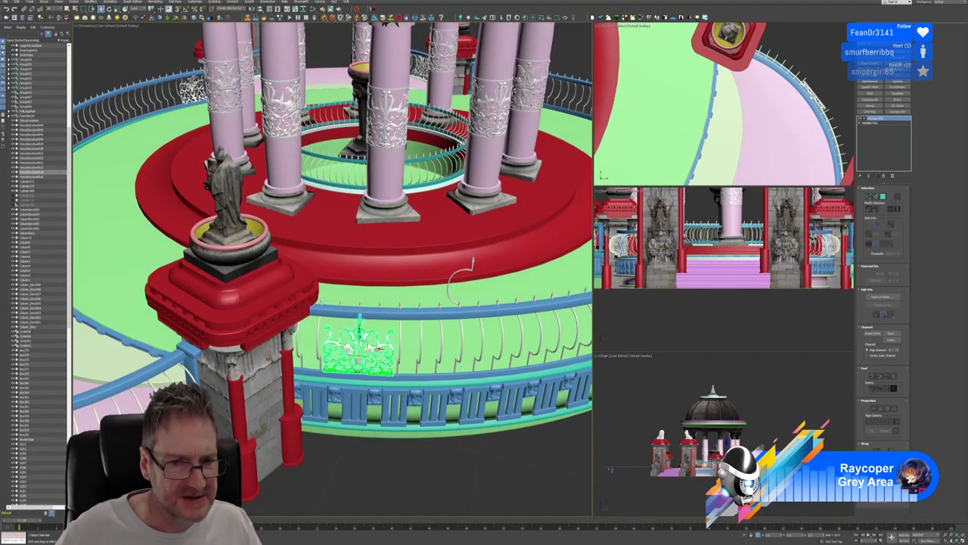
{"action": "left_click_drag", "start_coordinate": [378, 349], "coordinate": [354, 345]}
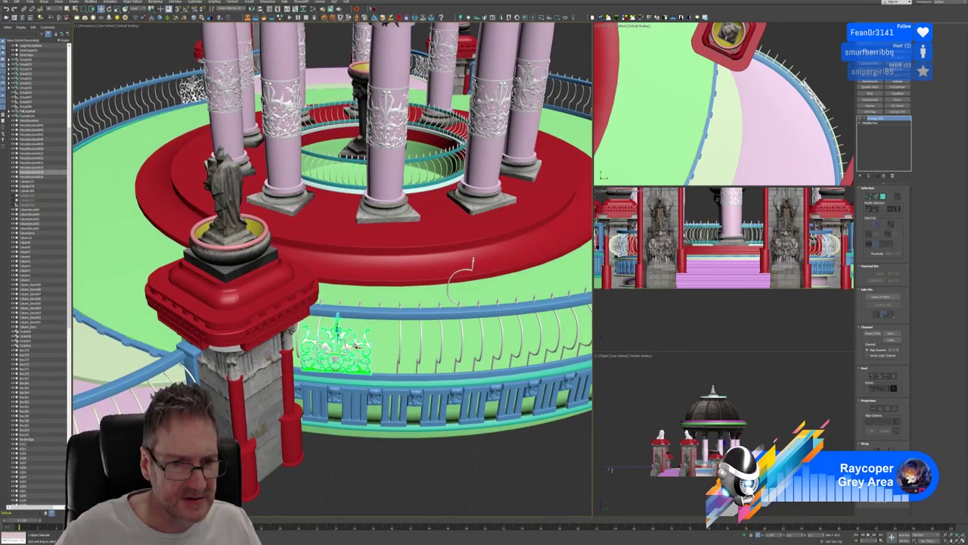
{"action": "middle_click_drag", "start_coordinate": [355, 345], "coordinate": [331, 347], "text": "alt"}
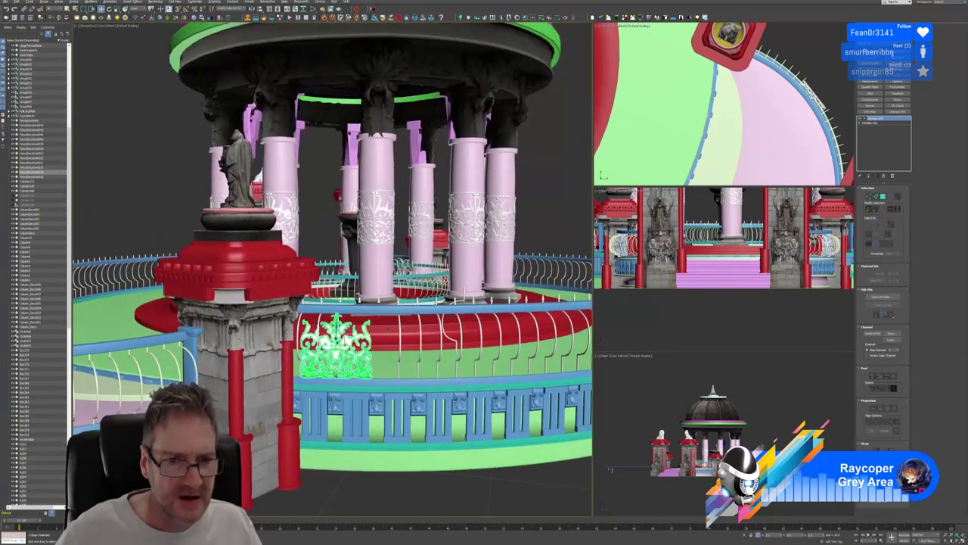
{"action": "middle_click_drag", "start_coordinate": [388, 327], "coordinate": [385, 327], "text": "alt"}
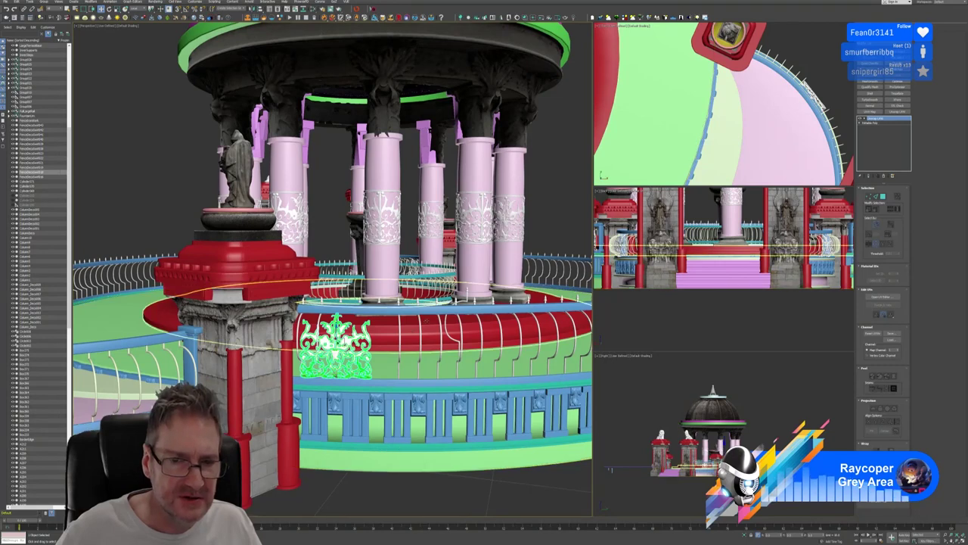
Start element editing on the large terrace's balusters, select the one crossing the ornamental panel, and try to shift it toward the panel's far edge
{"action": "left_click", "coordinate": [399, 337]}
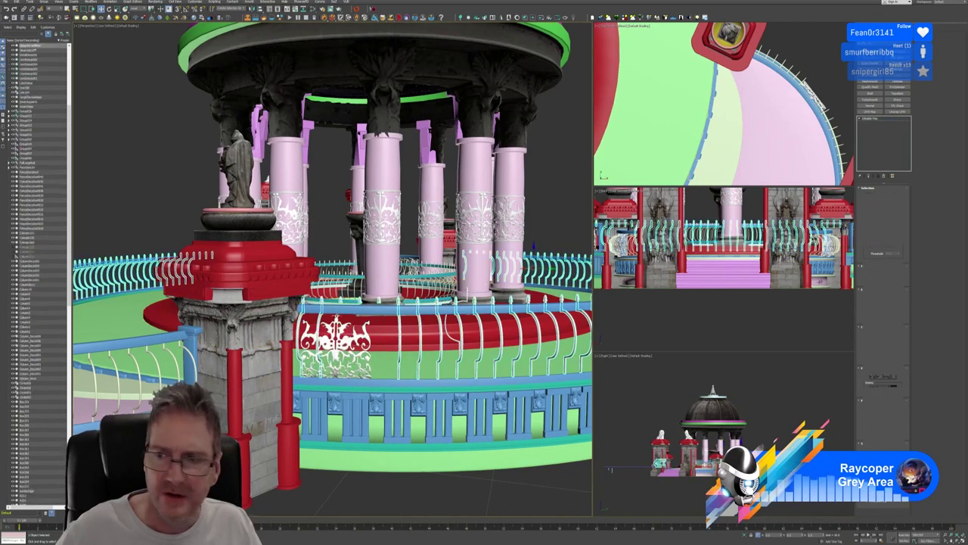
{"action": "left_click", "coordinate": [895, 195]}
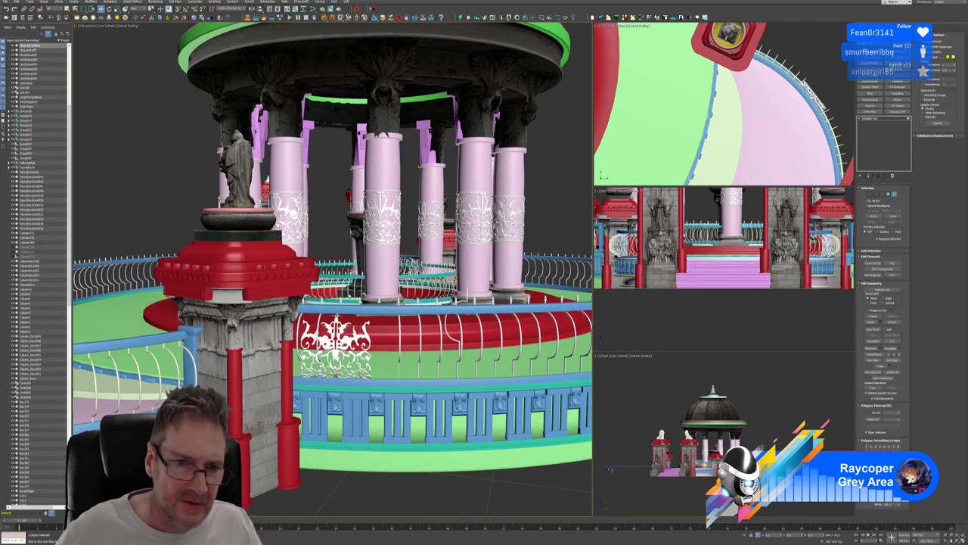
{"action": "left_click", "coordinate": [319, 333]}
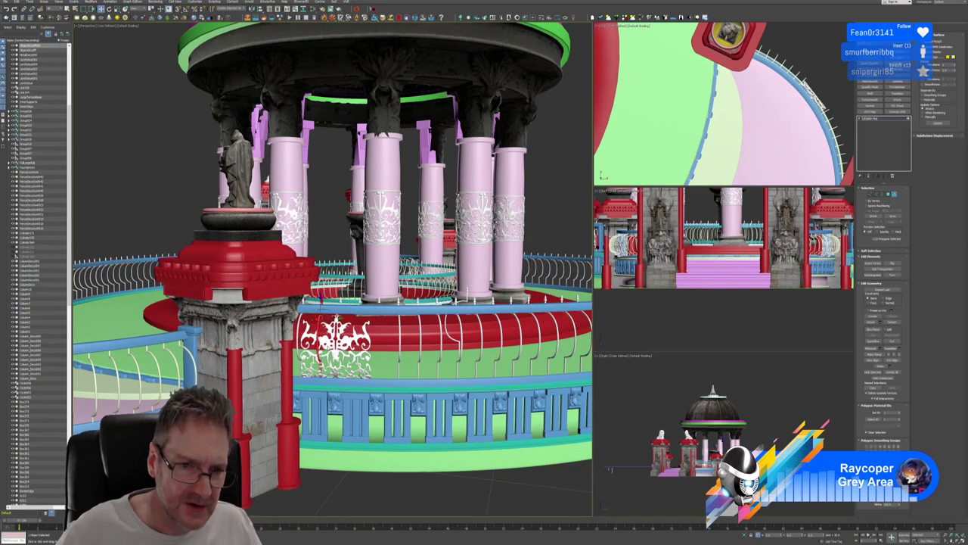
{"action": "left_click_drag", "start_coordinate": [338, 319], "coordinate": [385, 322]}
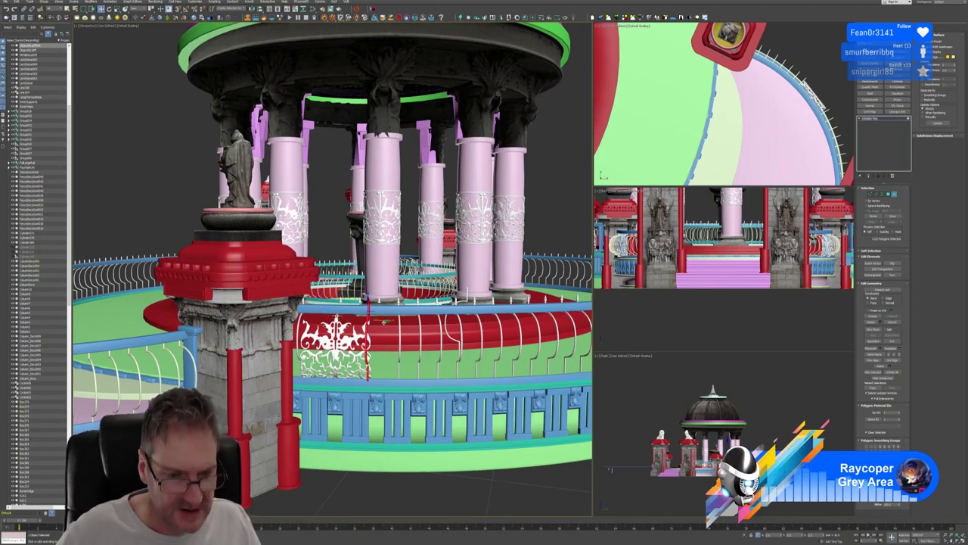
Examine how the selected baluster and its finial line up with the ornamental panel and the handrail
{"action": "scroll", "coordinate": [323, 304], "scroll_direction": "up", "scroll_amount": 4}
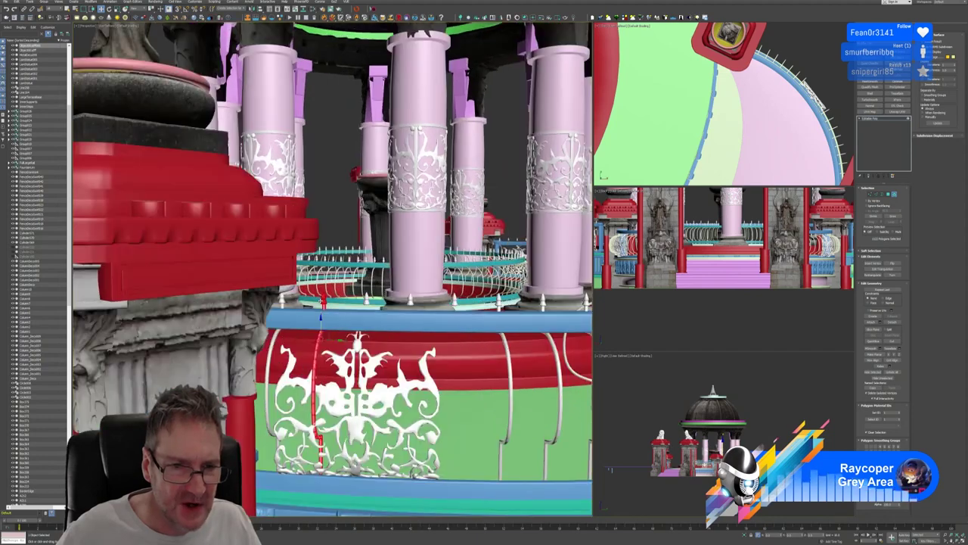
{"action": "scroll", "coordinate": [330, 324], "scroll_direction": "down", "scroll_amount": 4}
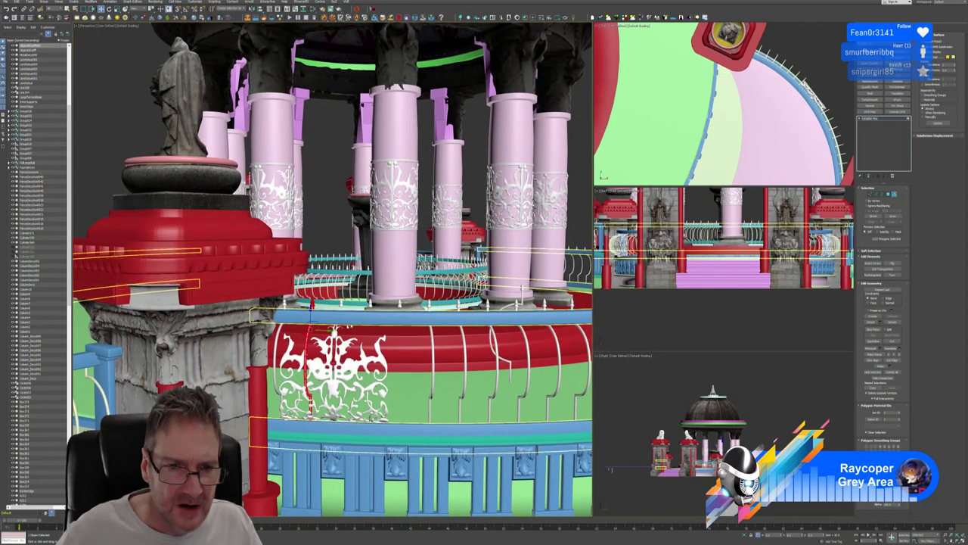
{"action": "scroll", "coordinate": [340, 323], "scroll_direction": "up", "scroll_amount": 3}
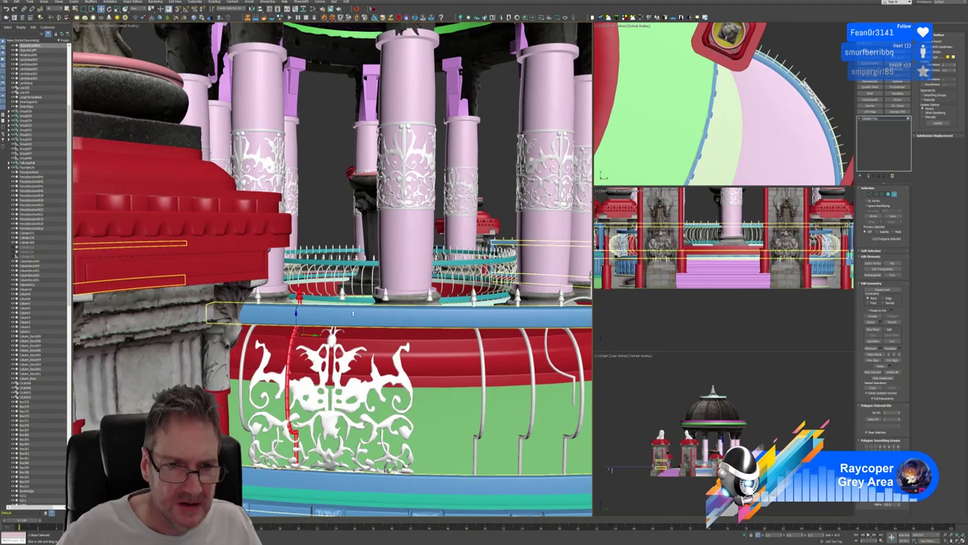
{"action": "scroll", "coordinate": [333, 318], "scroll_direction": "down", "scroll_amount": 5}
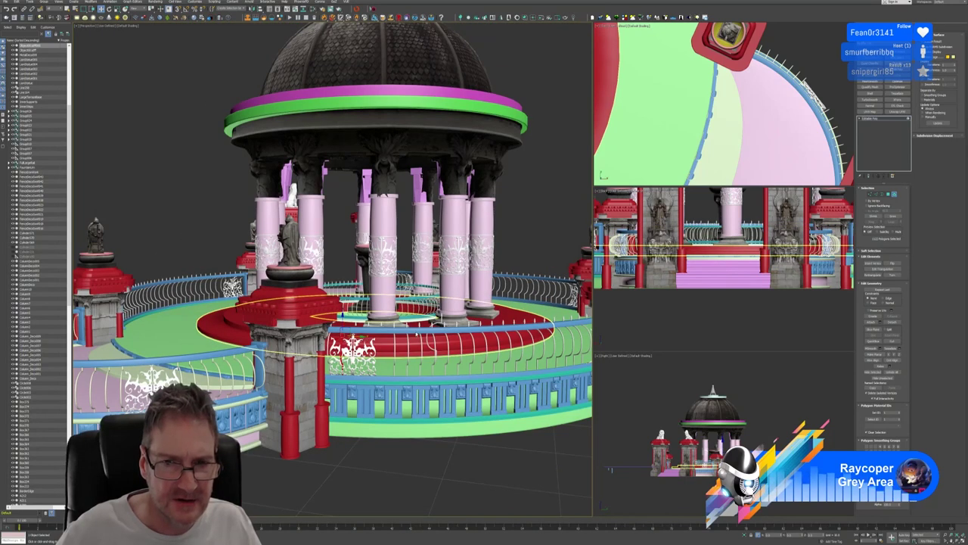
{"action": "scroll", "coordinate": [342, 348], "scroll_direction": "up", "scroll_amount": 2}
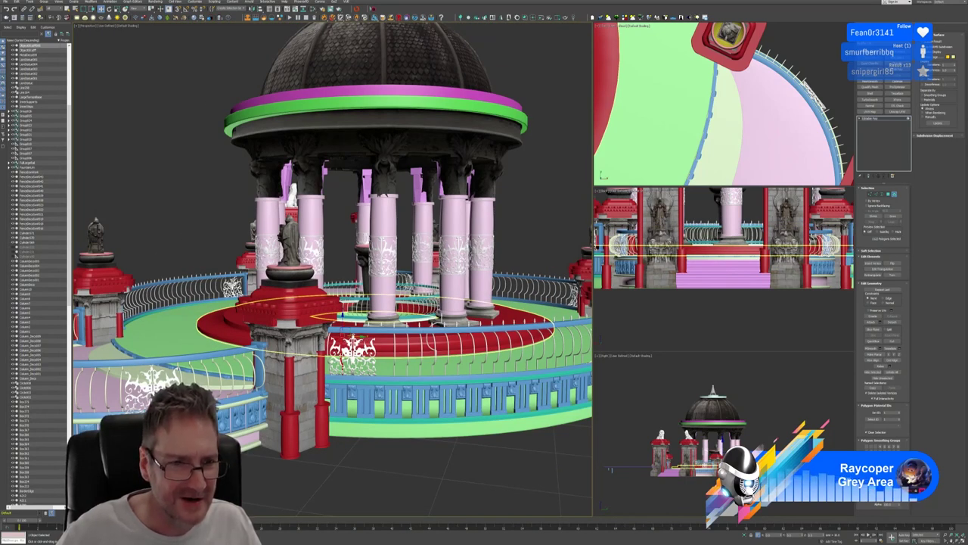
{"action": "scroll", "coordinate": [343, 339], "scroll_direction": "up", "scroll_amount": 4}
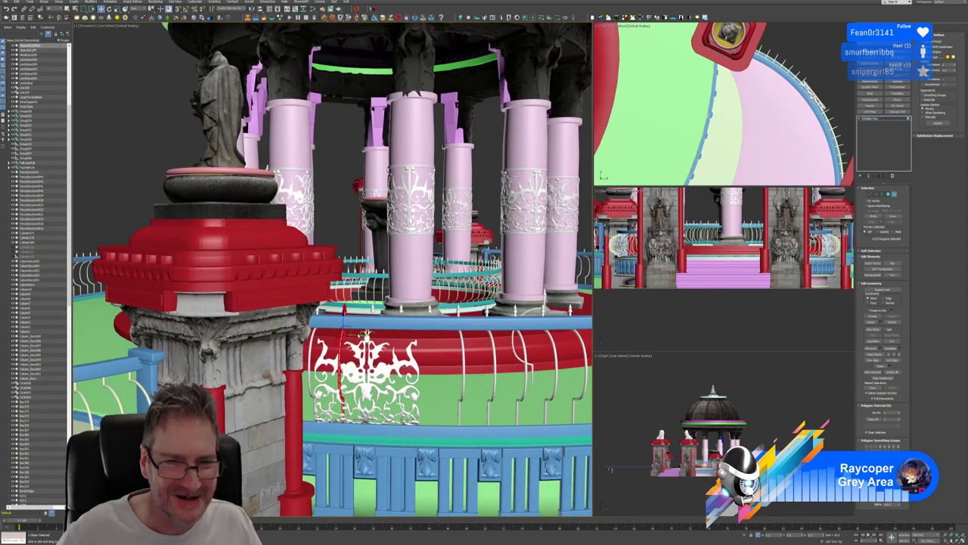
{"action": "scroll", "coordinate": [344, 333], "scroll_direction": "up", "scroll_amount": 4}
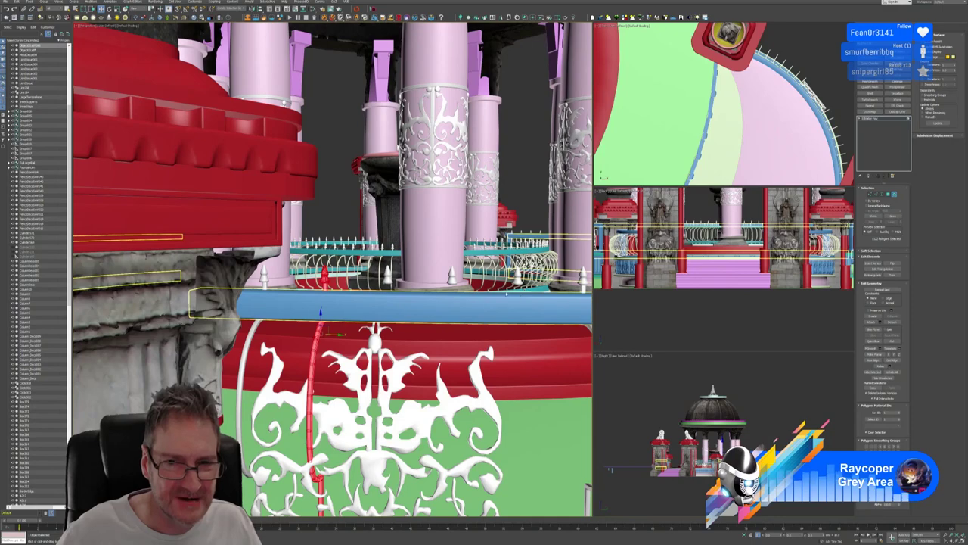
Move the selected baluster along the large terrace railing past the ornamental panel's far edge and pull it back beneath the handrail
{"action": "middle_click_drag", "start_coordinate": [524, 296], "coordinate": [490, 274]}
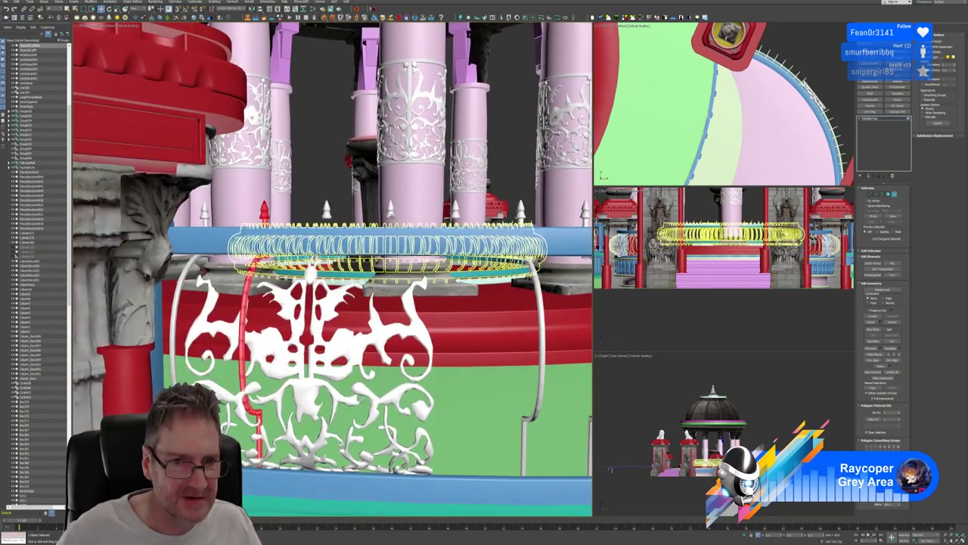
{"action": "middle_click_drag", "start_coordinate": [377, 262], "coordinate": [353, 309]}
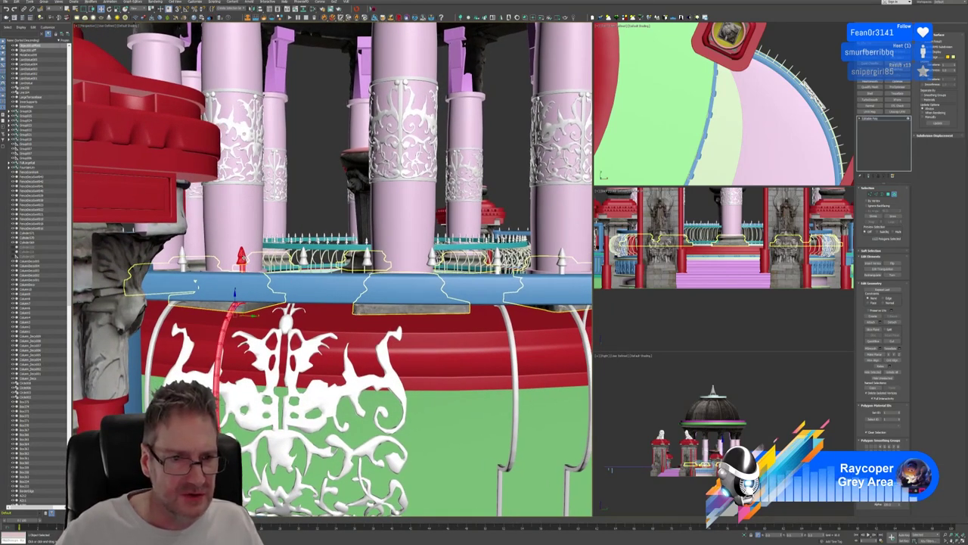
{"action": "middle_click_drag", "start_coordinate": [261, 377], "coordinate": [254, 378]}
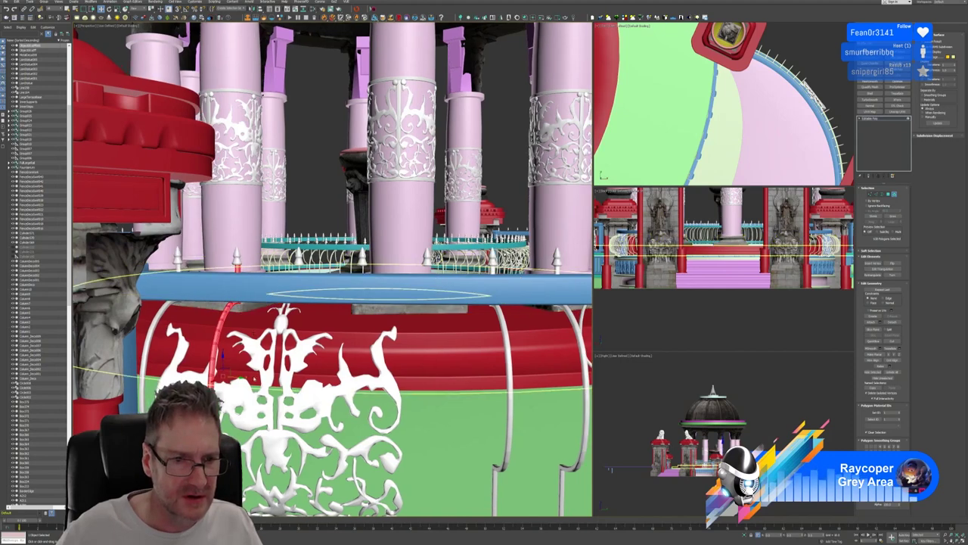
{"action": "left_click_drag", "start_coordinate": [240, 378], "coordinate": [440, 395]}
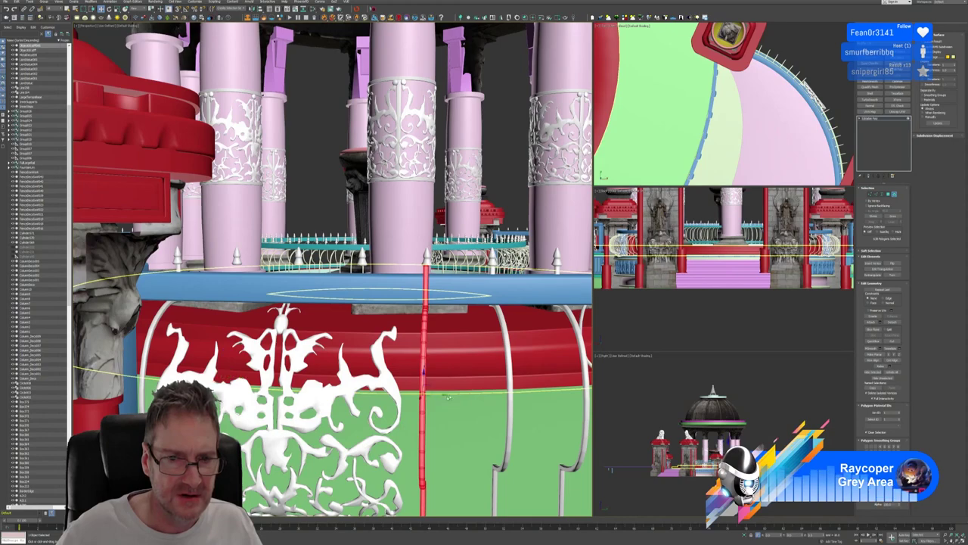
{"action": "middle_click_drag", "start_coordinate": [445, 397], "coordinate": [495, 418], "text": "alt"}
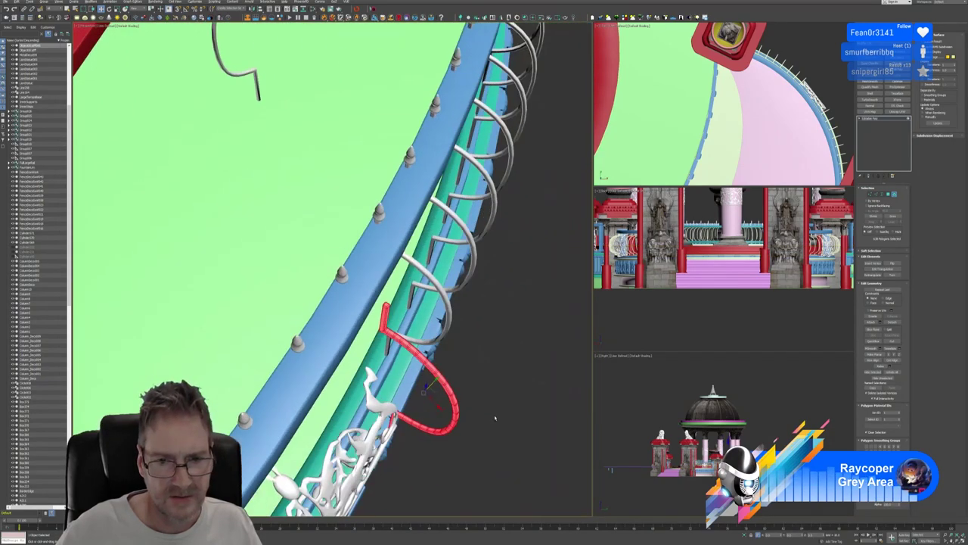
{"action": "left_click_drag", "start_coordinate": [433, 393], "coordinate": [399, 372]}
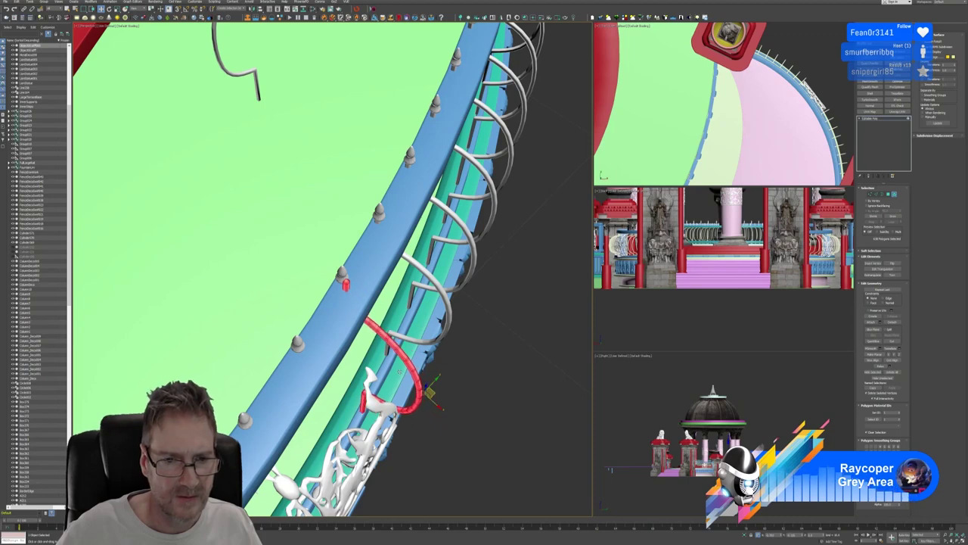
Fine-tune the moved baluster's position so it stands directly under its nearest finial and follows the curve of the neighbouring balusters
{"action": "middle_click_drag", "start_coordinate": [401, 371], "coordinate": [437, 366], "text": "alt"}
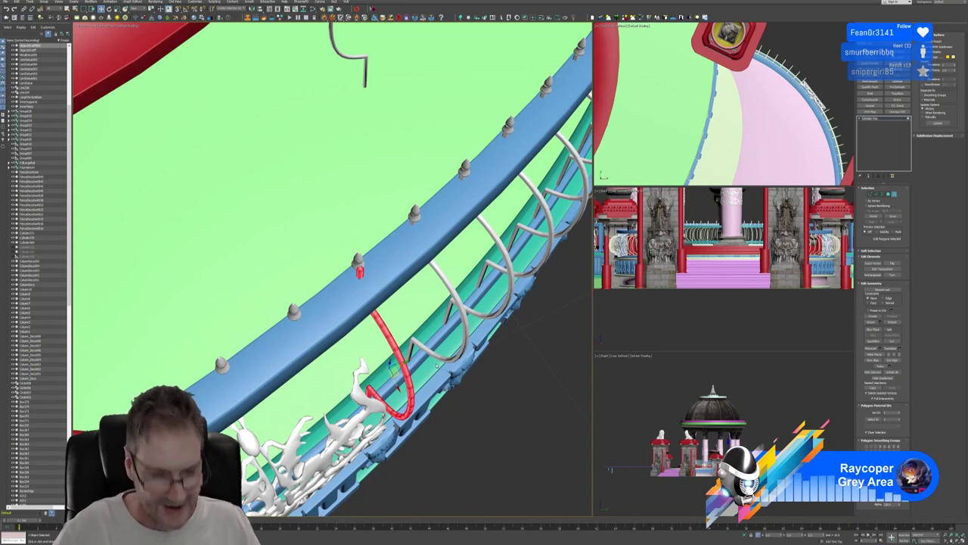
{"action": "middle_click_drag", "start_coordinate": [464, 386], "coordinate": [385, 330], "text": "alt"}
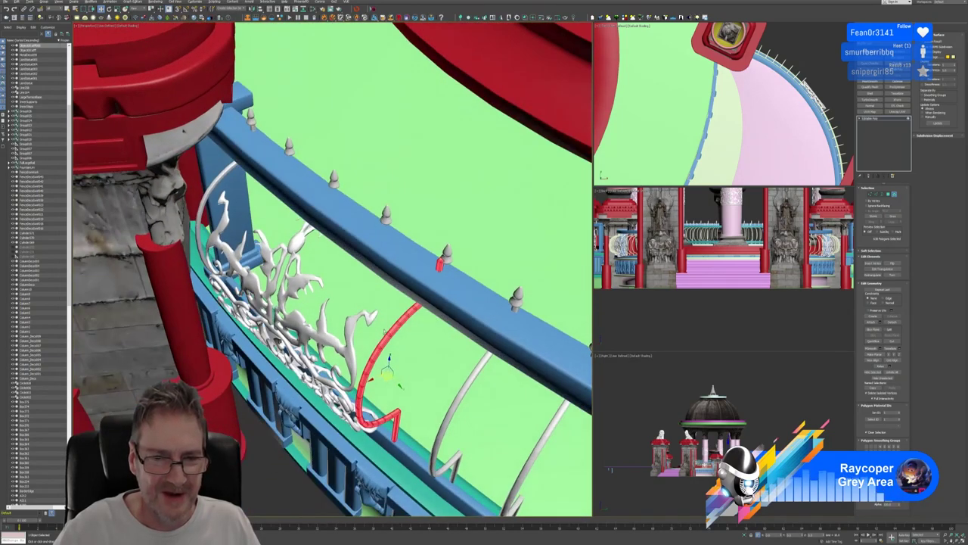
{"action": "left_click_drag", "start_coordinate": [372, 380], "coordinate": [373, 379]}
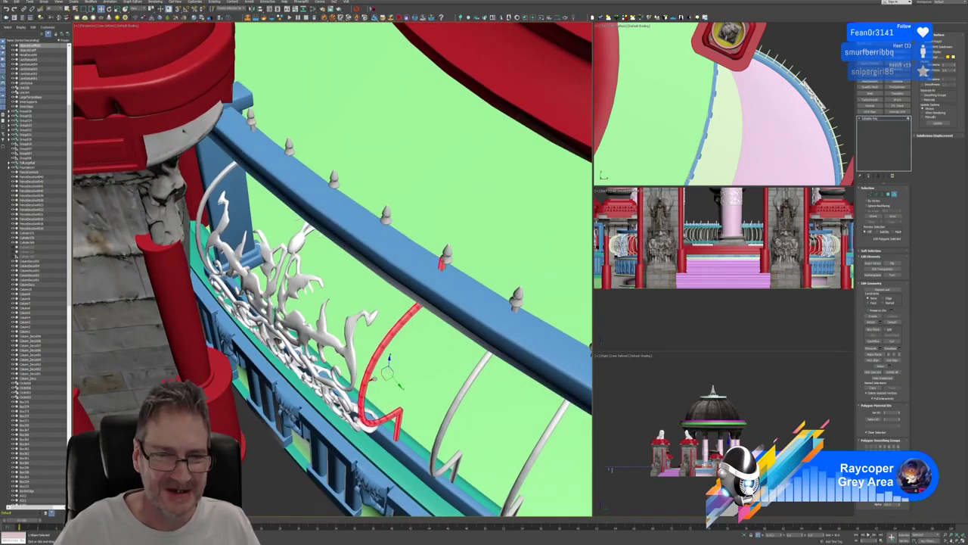
{"action": "middle_click_drag", "start_coordinate": [399, 399], "coordinate": [415, 371], "text": "alt"}
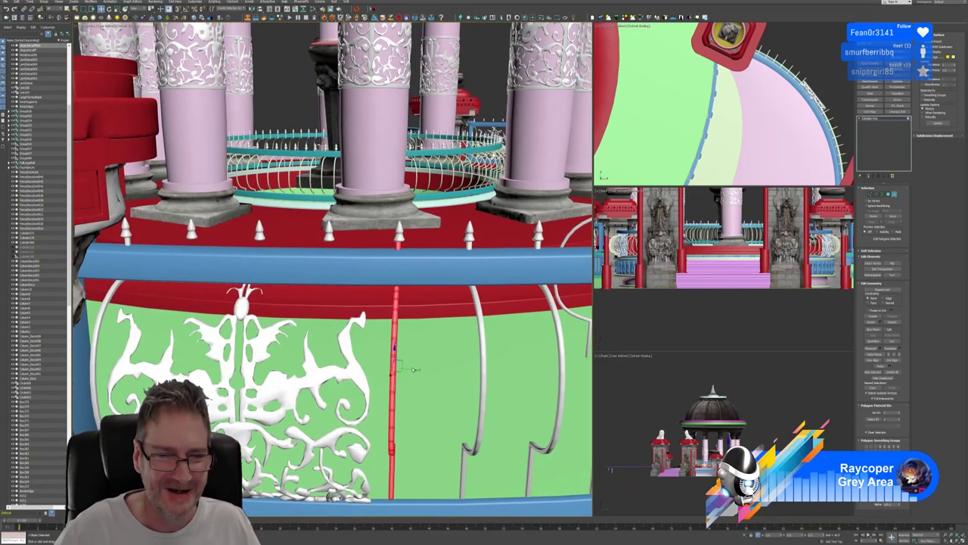
{"action": "left_click_drag", "start_coordinate": [414, 370], "coordinate": [413, 370]}
{"action": "middle_click_drag", "start_coordinate": [415, 371], "coordinate": [446, 375], "text": "alt"}
{"action": "scroll", "coordinate": [428, 391], "scroll_direction": "down", "scroll_amount": 7}
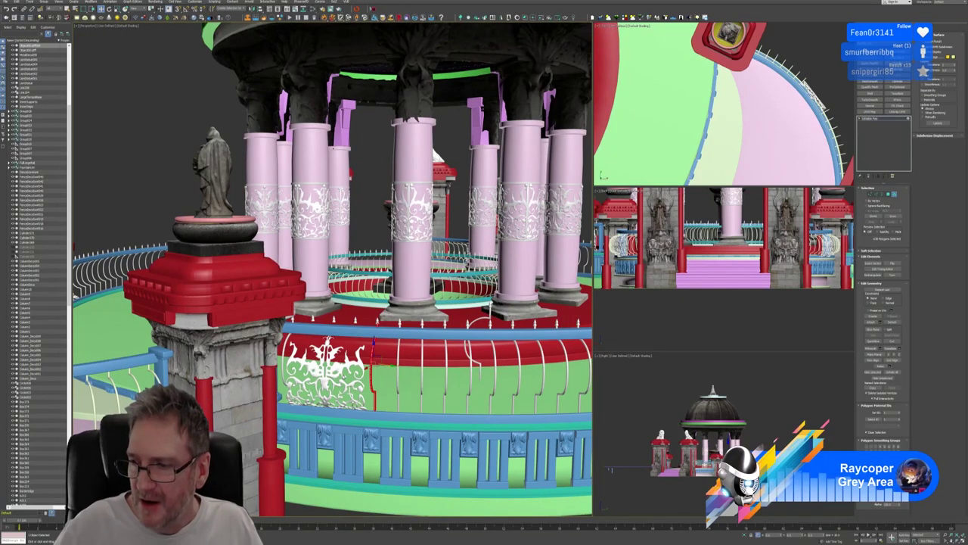
Nudge the baluster slightly across the handrail to line its upper end up with the finial above
{"action": "left_click", "coordinate": [349, 362]}
{"action": "scroll", "coordinate": [349, 362], "scroll_direction": "up", "scroll_amount": 3}
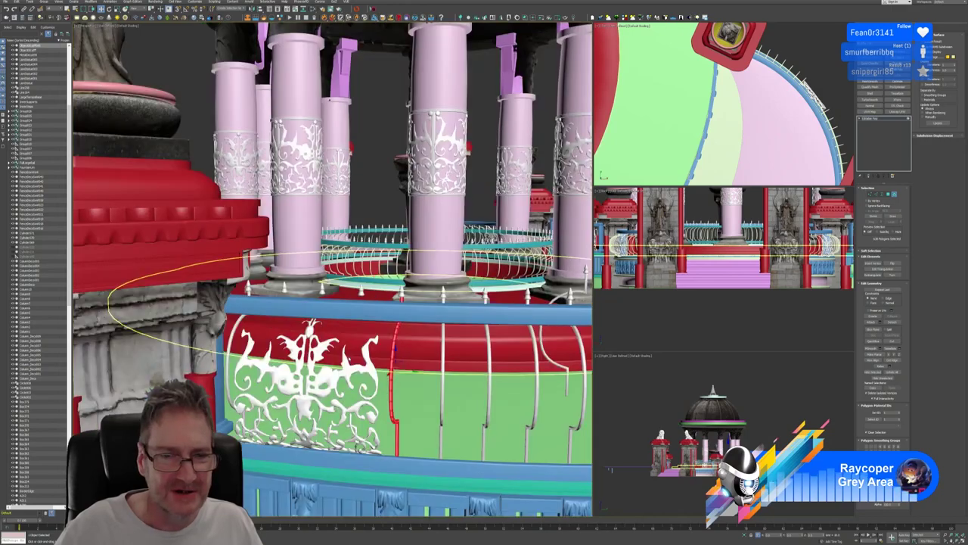
{"action": "scroll", "coordinate": [417, 316], "scroll_direction": "up", "scroll_amount": 2}
{"action": "middle_click_drag", "start_coordinate": [417, 315], "coordinate": [370, 339], "text": "alt"}
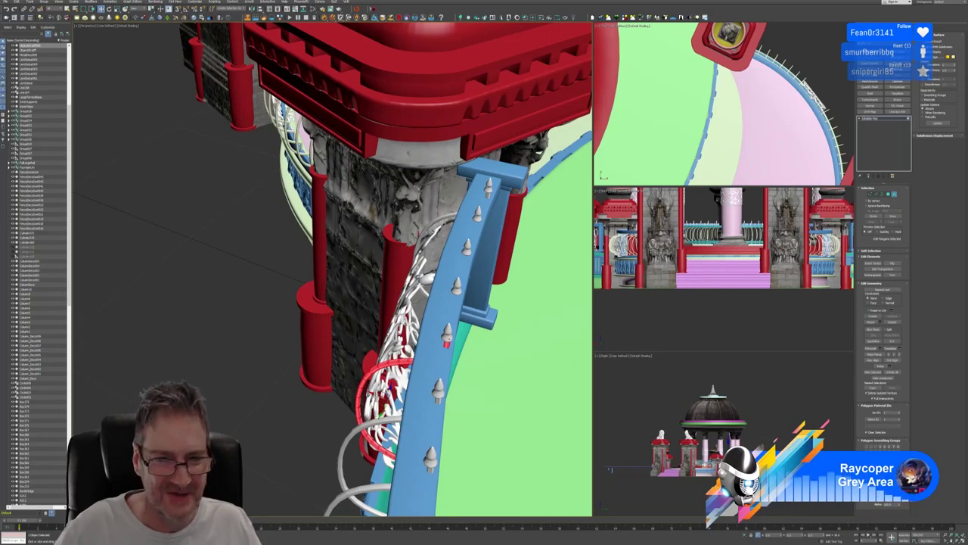
{"action": "left_click_drag", "start_coordinate": [382, 416], "coordinate": [379, 417]}
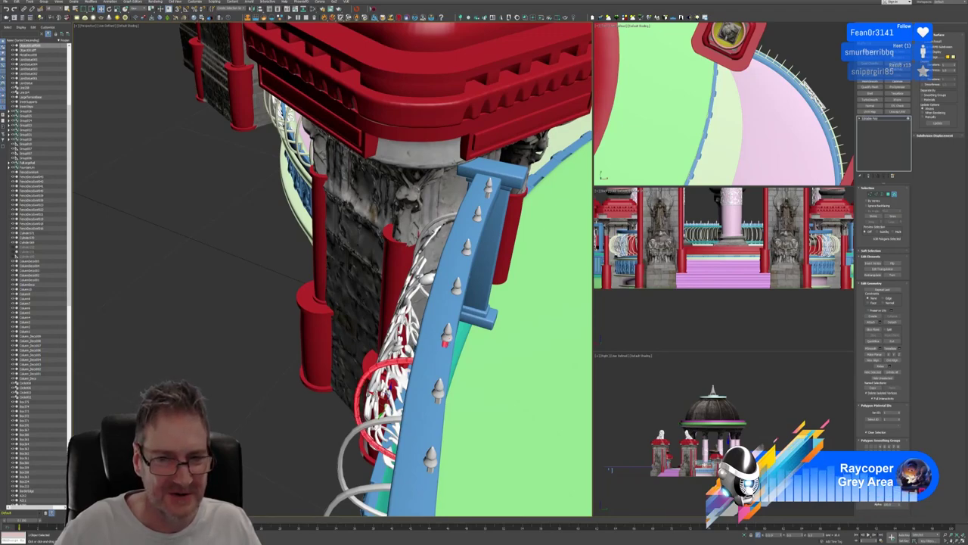
{"action": "middle_click_drag", "start_coordinate": [369, 392], "coordinate": [396, 346], "text": "alt"}
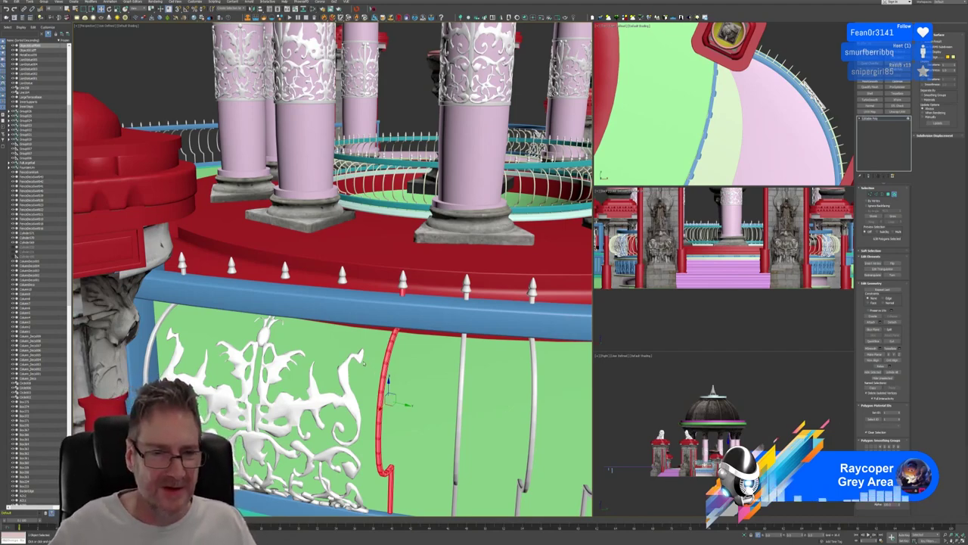
Change to polygon editing and select the finial above the moved baluster
{"action": "scroll", "coordinate": [364, 363], "scroll_direction": "down", "scroll_amount": 5}
{"action": "middle_click_drag", "start_coordinate": [370, 326], "coordinate": [424, 325]}
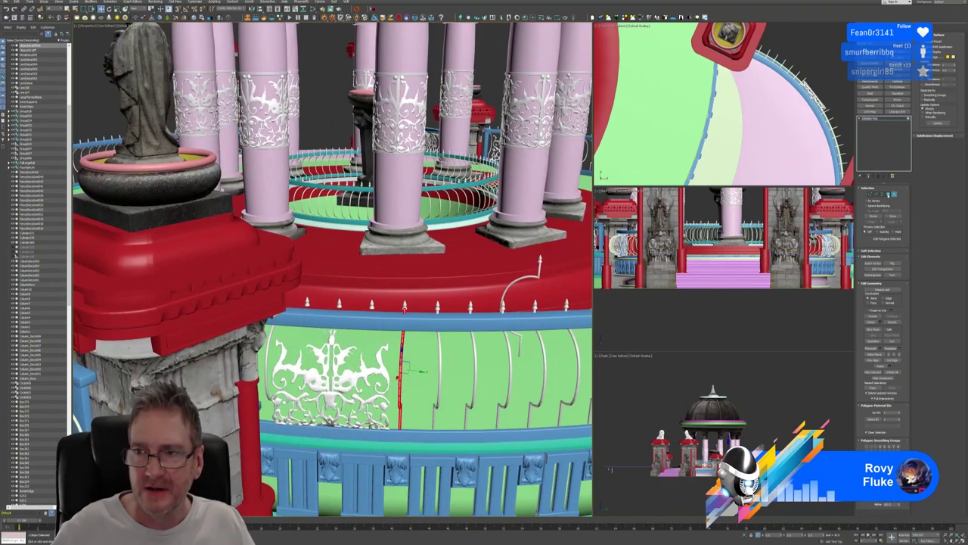
{"action": "left_click", "coordinate": [889, 194]}
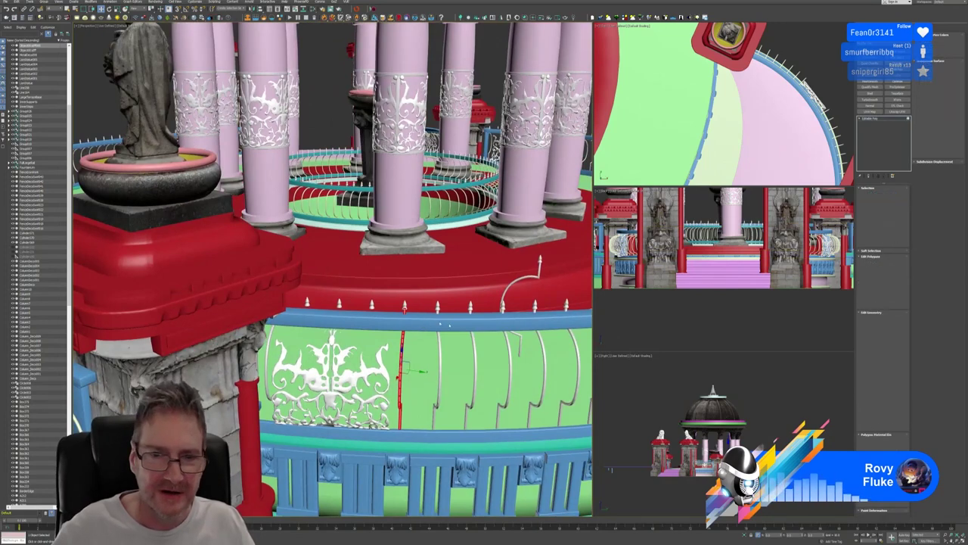
{"action": "left_click", "coordinate": [414, 314]}
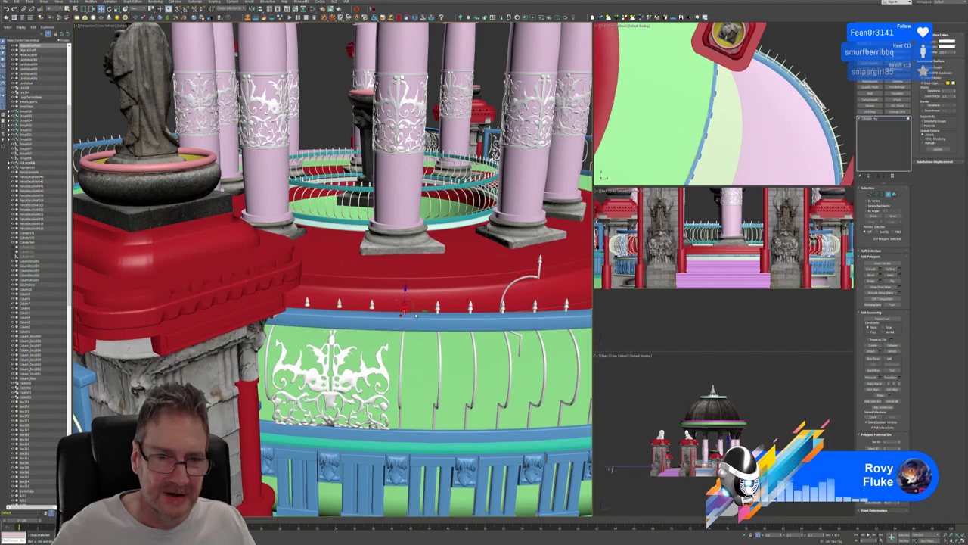
{"action": "middle_click_drag", "start_coordinate": [446, 311], "coordinate": [463, 312], "text": "alt"}
{"action": "scroll", "coordinate": [426, 309], "scroll_direction": "up", "scroll_amount": 3}
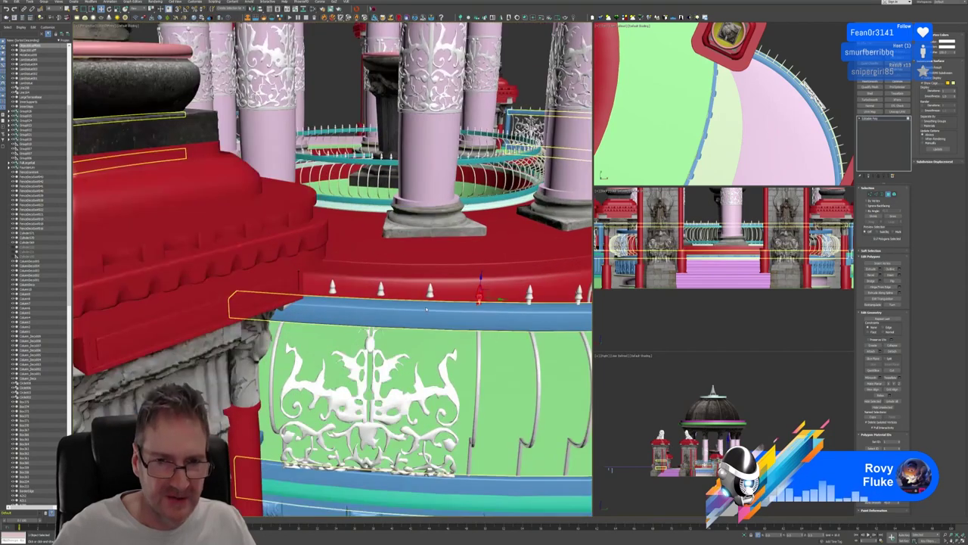
{"action": "scroll", "coordinate": [477, 300], "scroll_direction": "up", "scroll_amount": 3}
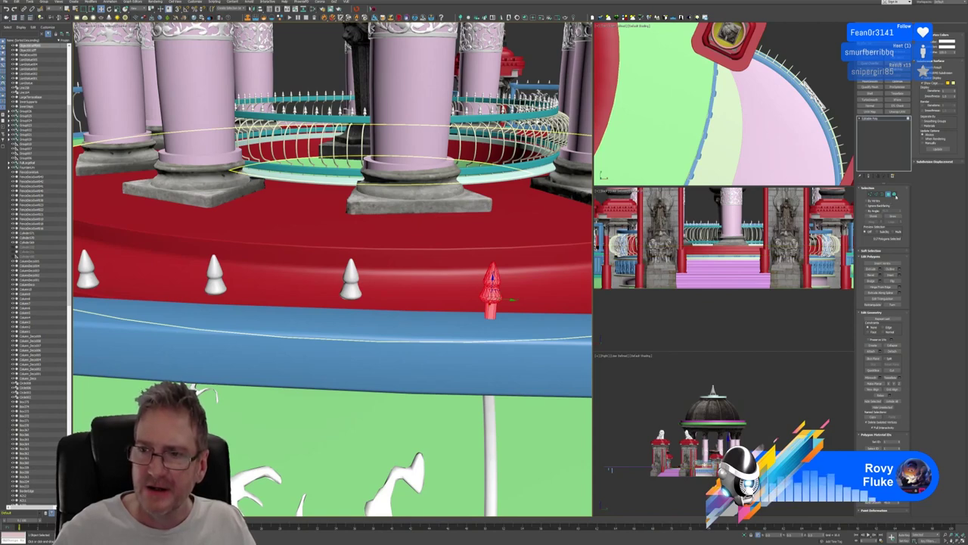
Compare element and polygon selections of the baluster and its finial to check how the two parts are separated
{"action": "left_click", "coordinate": [895, 195]}
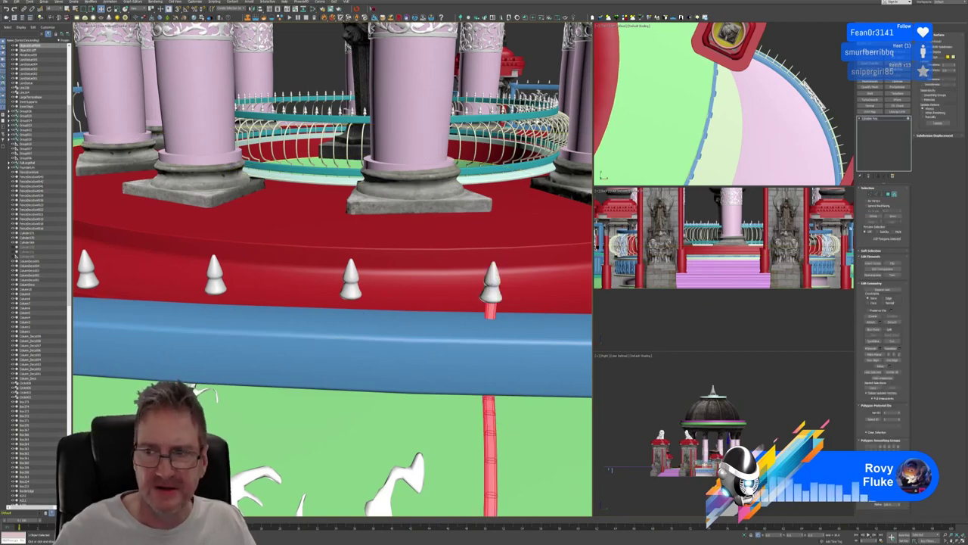
{"action": "middle_click_drag", "start_coordinate": [485, 294], "coordinate": [485, 281], "text": "alt"}
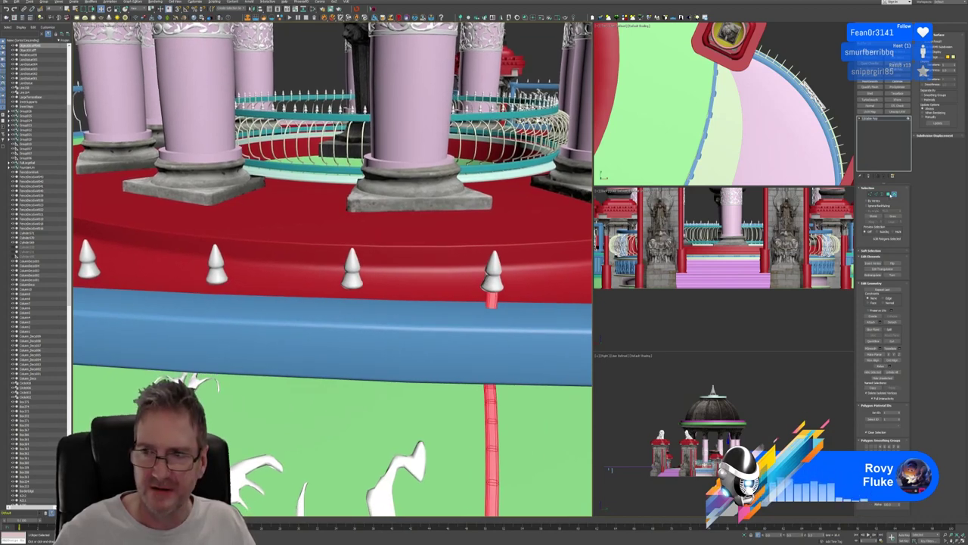
{"action": "left_click", "coordinate": [889, 195]}
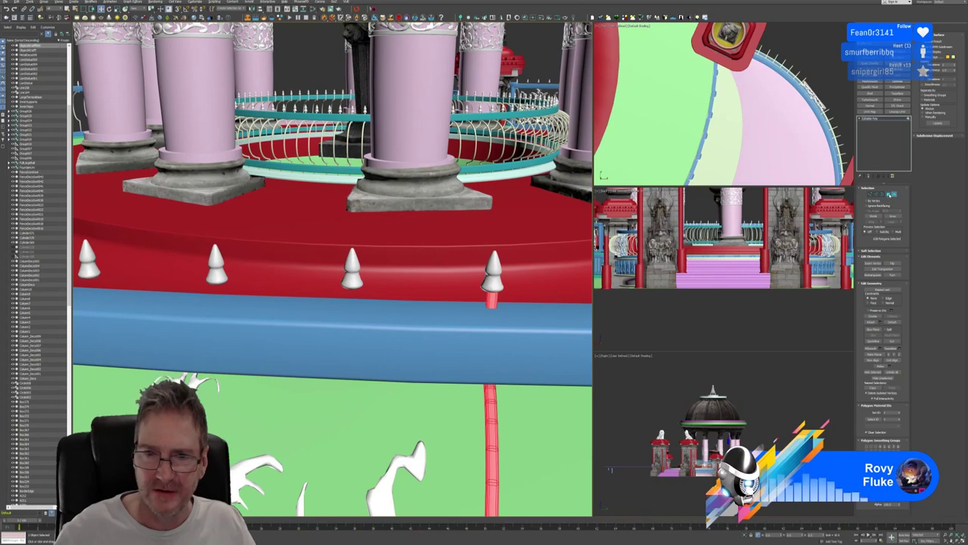
{"action": "left_click", "coordinate": [493, 291]}
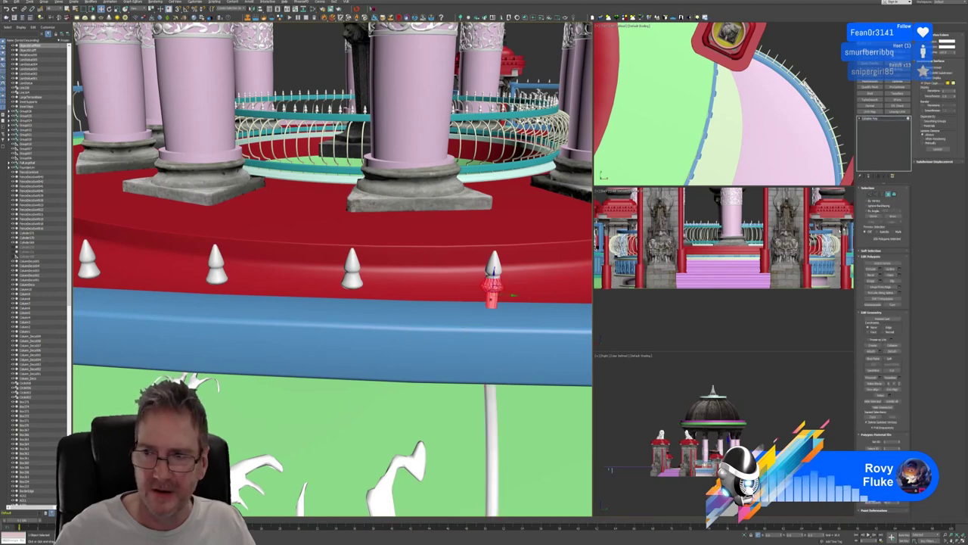
{"action": "left_click_drag", "start_coordinate": [523, 282], "coordinate": [533, 292], "text": "alt"}
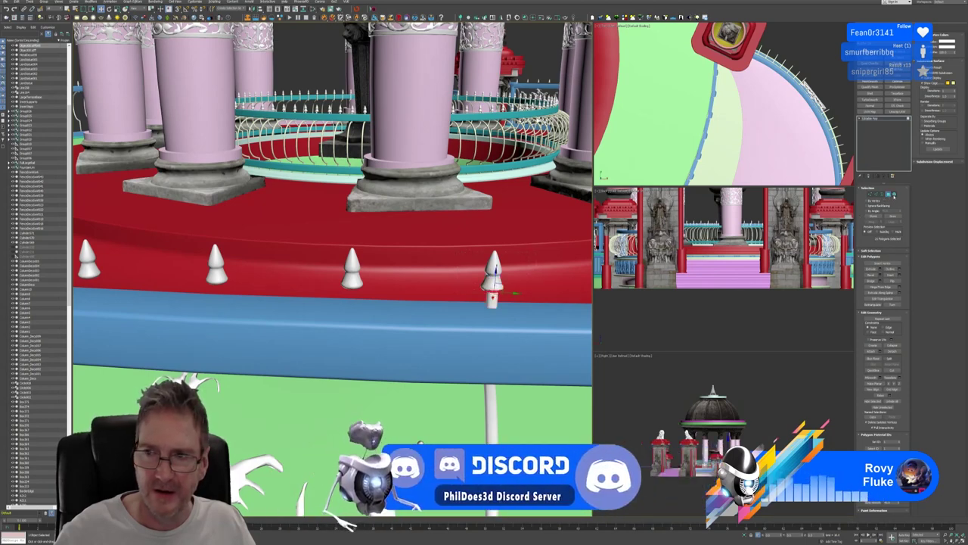
{"action": "left_click", "coordinate": [895, 195]}
{"action": "left_click", "coordinate": [495, 282]}
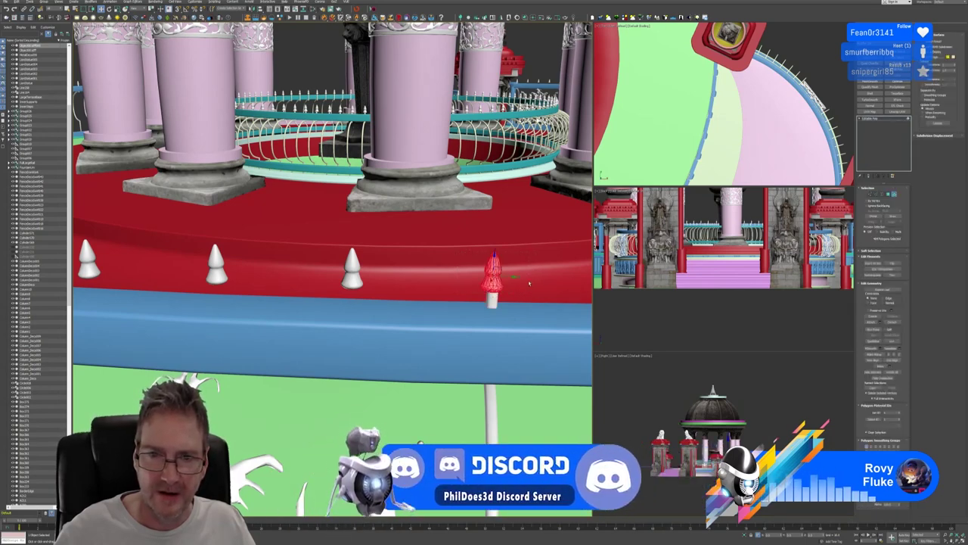
{"action": "left_click", "coordinate": [492, 299]}
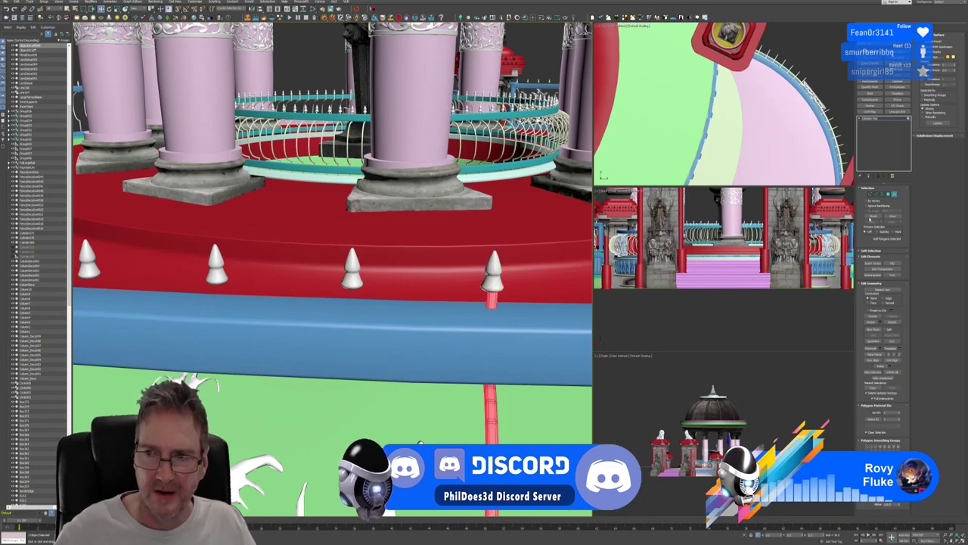
Return to polygon editing, try to region-select the moved baluster's polygons, and select the finial above it instead
{"action": "left_click", "coordinate": [889, 194]}
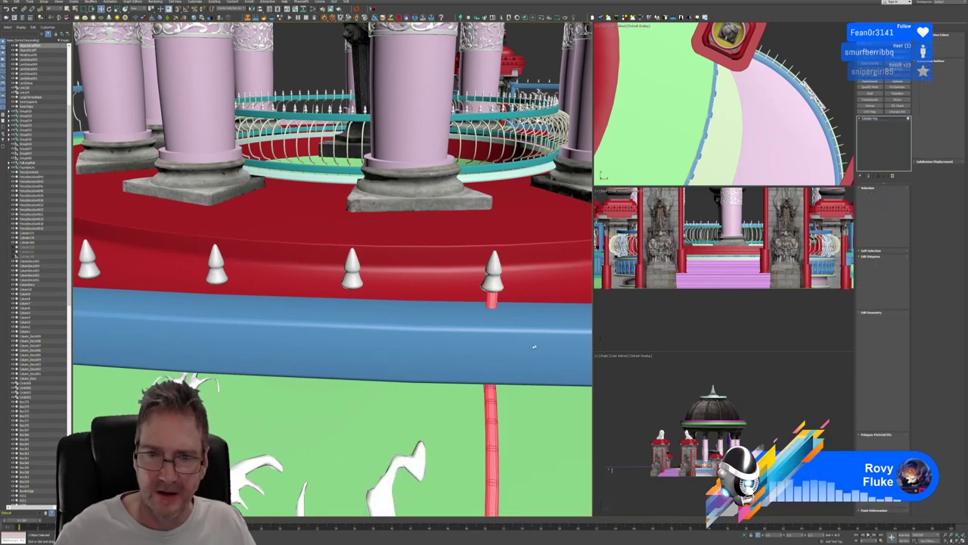
{"action": "scroll", "coordinate": [538, 350], "scroll_direction": "down", "scroll_amount": 3}
{"action": "middle_click_drag", "start_coordinate": [540, 352], "coordinate": [471, 220]}
{"action": "scroll", "coordinate": [472, 221], "scroll_direction": "down", "scroll_amount": 3}
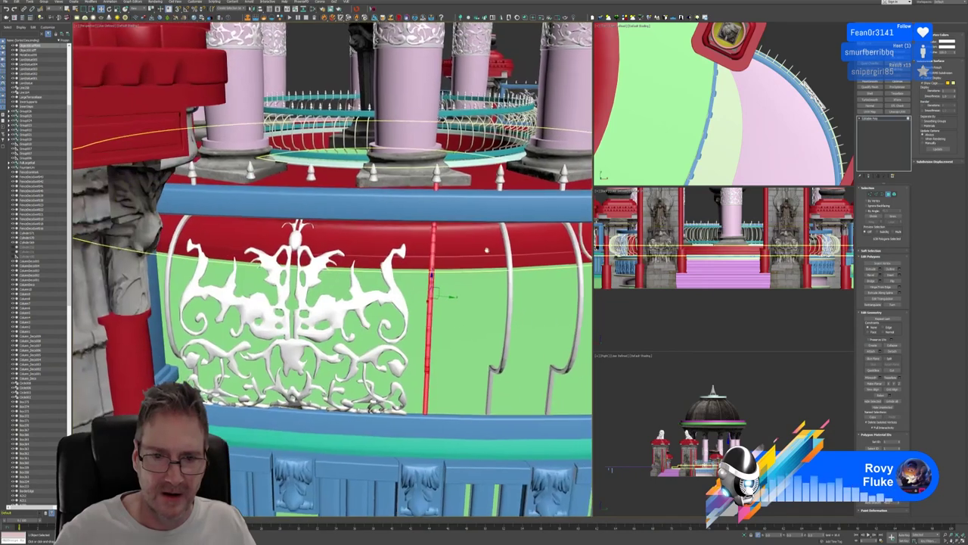
{"action": "left_click_drag", "start_coordinate": [371, 470], "coordinate": [478, 216]}
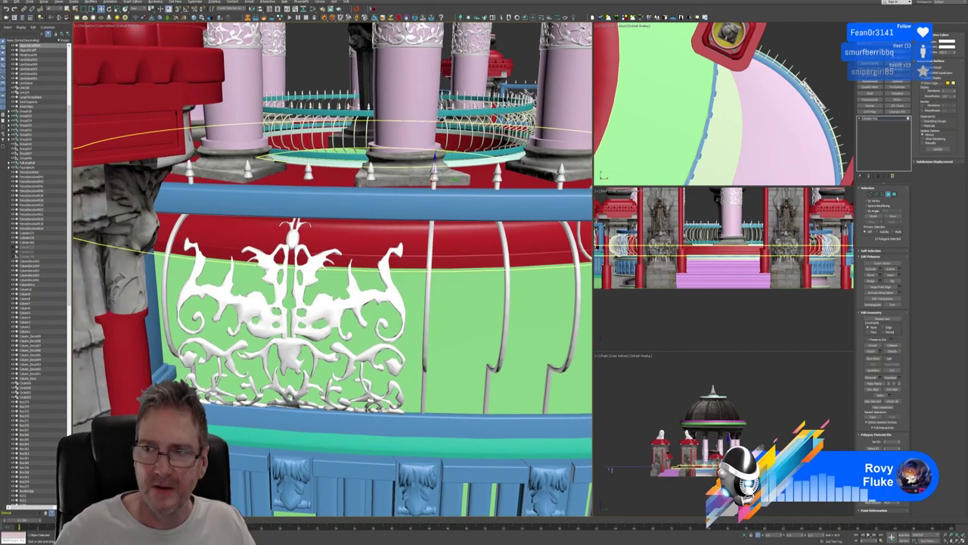
{"action": "left_click", "coordinate": [465, 286]}
{"action": "left_click", "coordinate": [434, 173]}
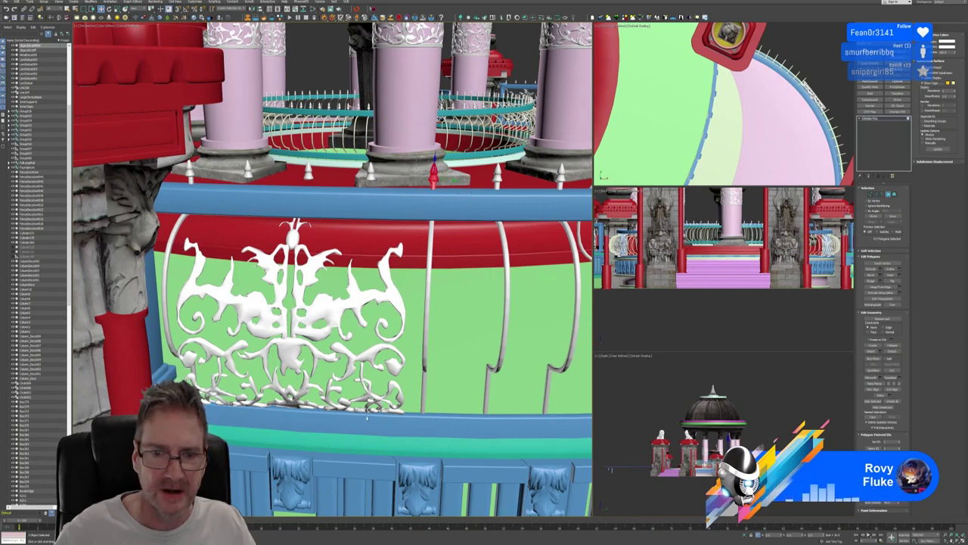
Reduce the baluster's polygon selection to only the short upper stub directly beneath its finial
{"action": "left_click", "coordinate": [424, 363]}
{"action": "left_click_drag", "start_coordinate": [460, 258], "coordinate": [462, 252]}
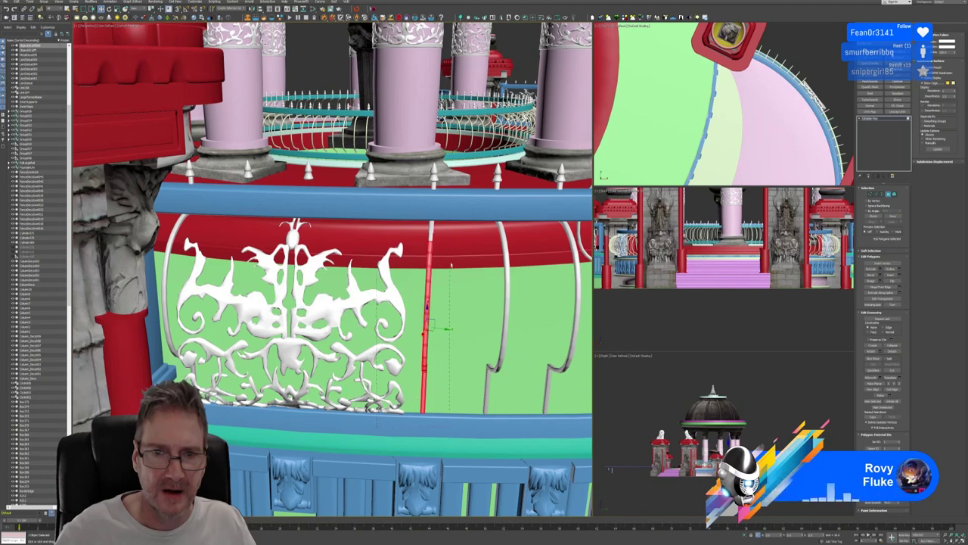
{"action": "left_click_drag", "start_coordinate": [467, 202], "coordinate": [467, 202]}
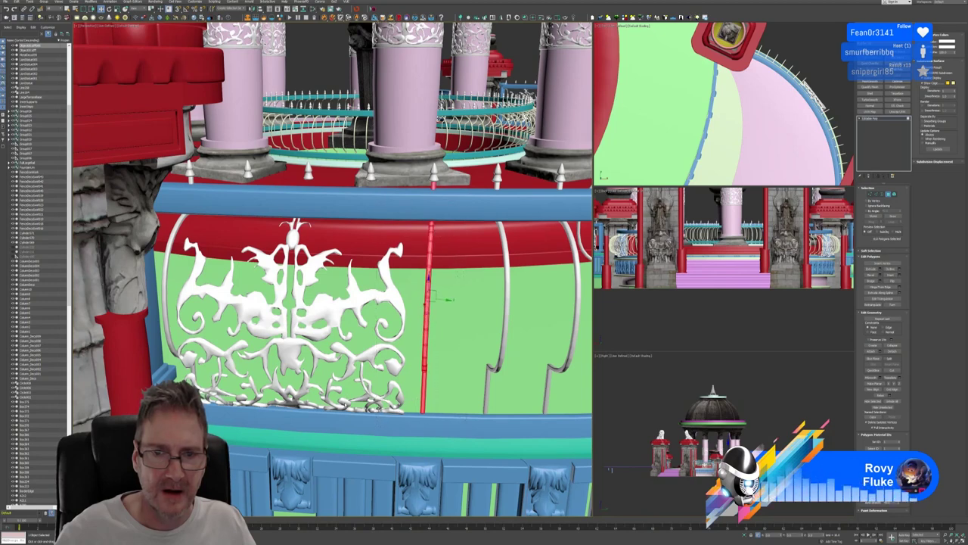
{"action": "left_click_drag", "start_coordinate": [382, 439], "coordinate": [449, 297]}
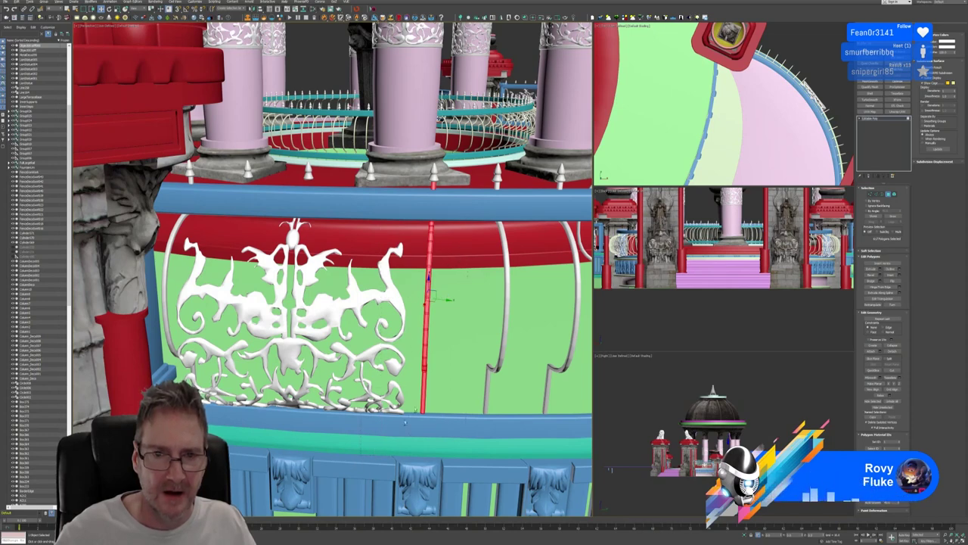
{"action": "left_click", "coordinate": [458, 211]}
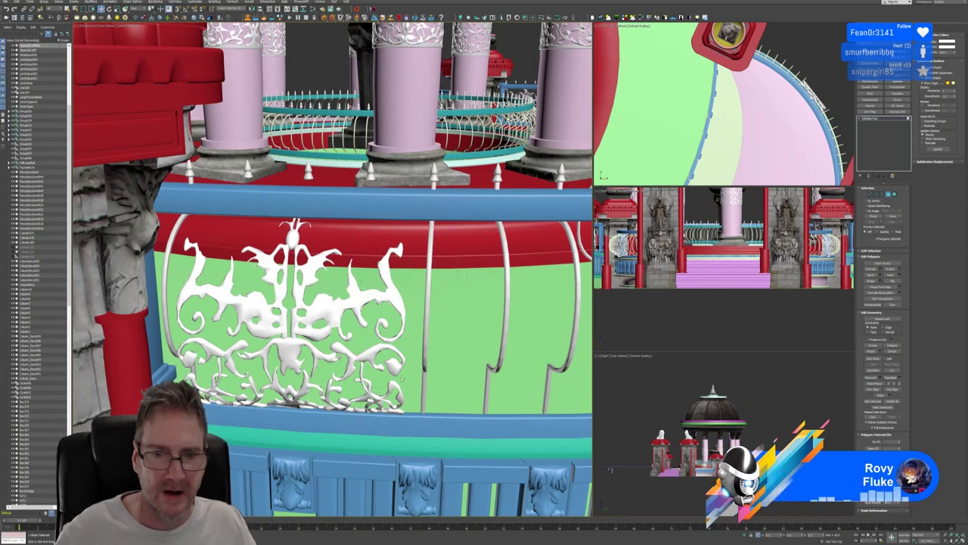
{"action": "left_click_drag", "start_coordinate": [453, 182], "coordinate": [464, 210]}
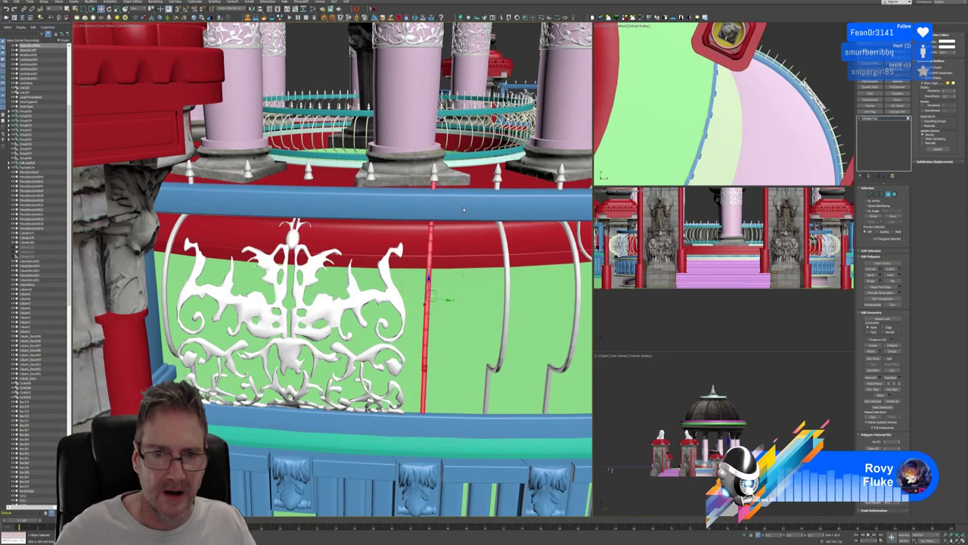
{"action": "left_click_drag", "start_coordinate": [393, 436], "coordinate": [453, 278], "text": "alt"}
{"action": "left_click_drag", "start_coordinate": [392, 426], "coordinate": [461, 221], "text": "alt"}
{"action": "key", "text": "ctrl+Page_Down"}
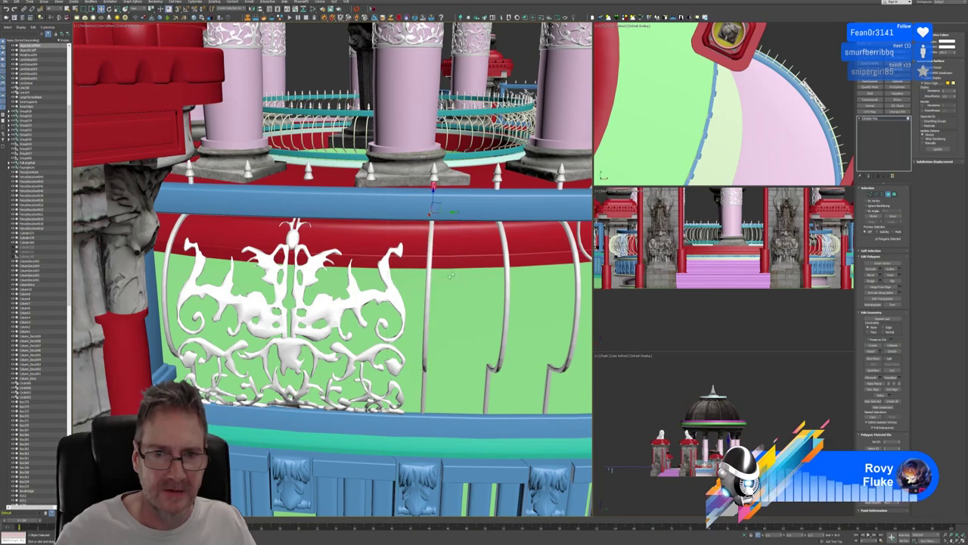
Copy the selected stub to the neighbouring finial above the ornamental panel, cloning it to an element
{"action": "middle_click_drag", "start_coordinate": [432, 210], "coordinate": [476, 251]}
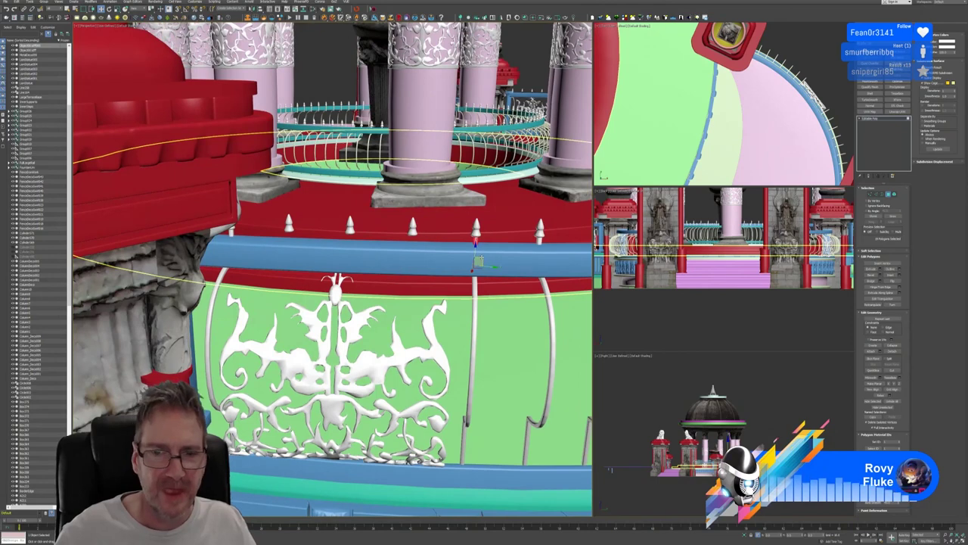
{"action": "scroll", "coordinate": [469, 246], "scroll_direction": "up", "scroll_amount": 3}
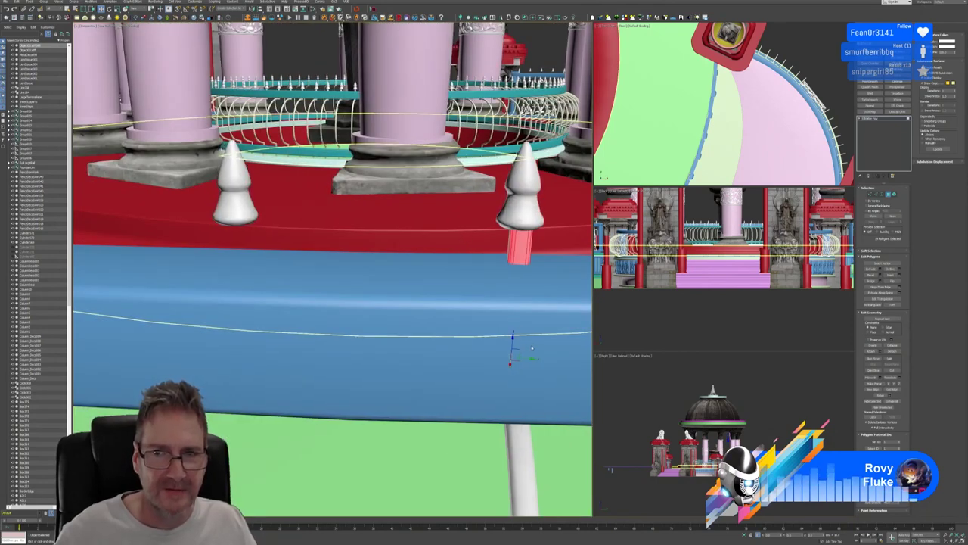
{"action": "scroll", "coordinate": [701, 101], "scroll_direction": "up", "scroll_amount": 2}
{"action": "scroll", "coordinate": [701, 100], "scroll_direction": "up", "scroll_amount": 1}
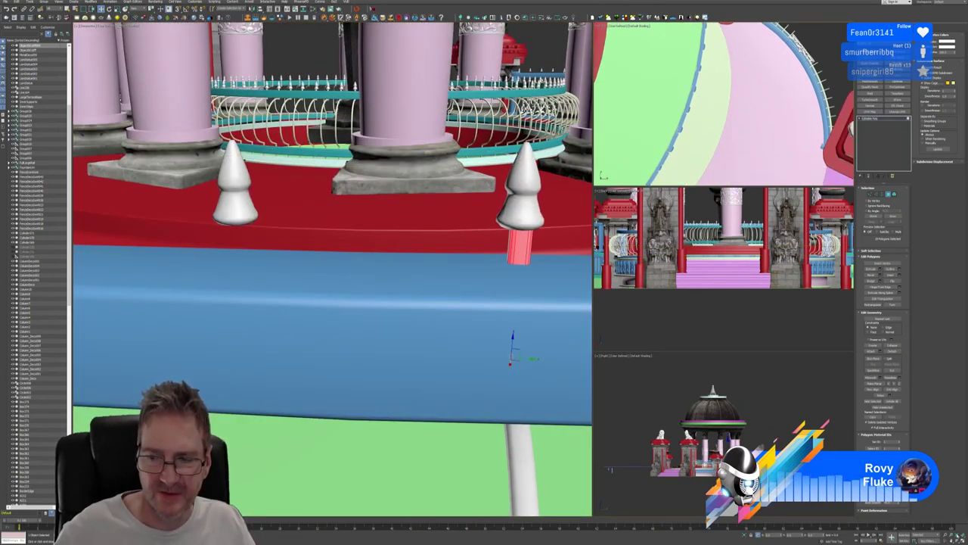
{"action": "key", "text": "alt+w"}
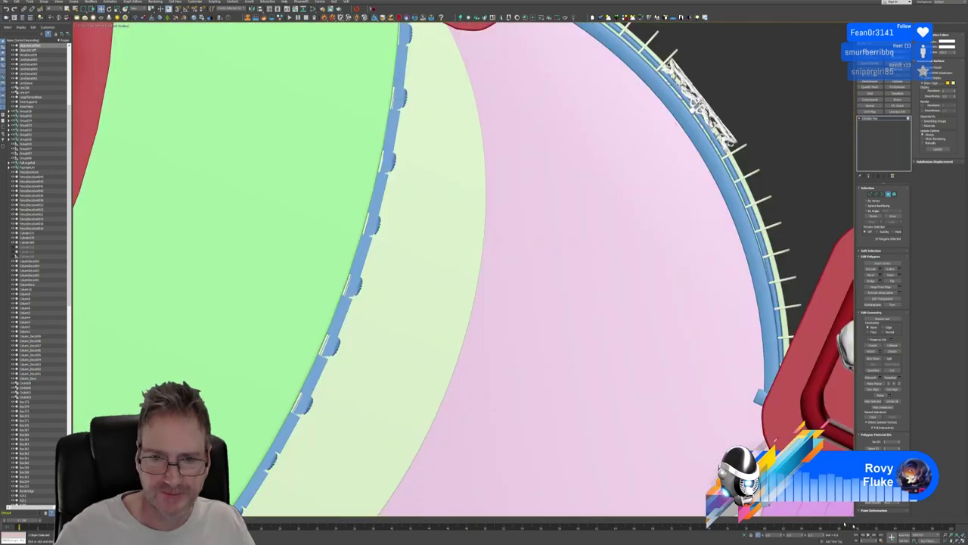
{"action": "scroll", "coordinate": [367, 135], "scroll_direction": "down", "scroll_amount": 3}
{"action": "scroll", "coordinate": [441, 178], "scroll_direction": "up", "scroll_amount": 6}
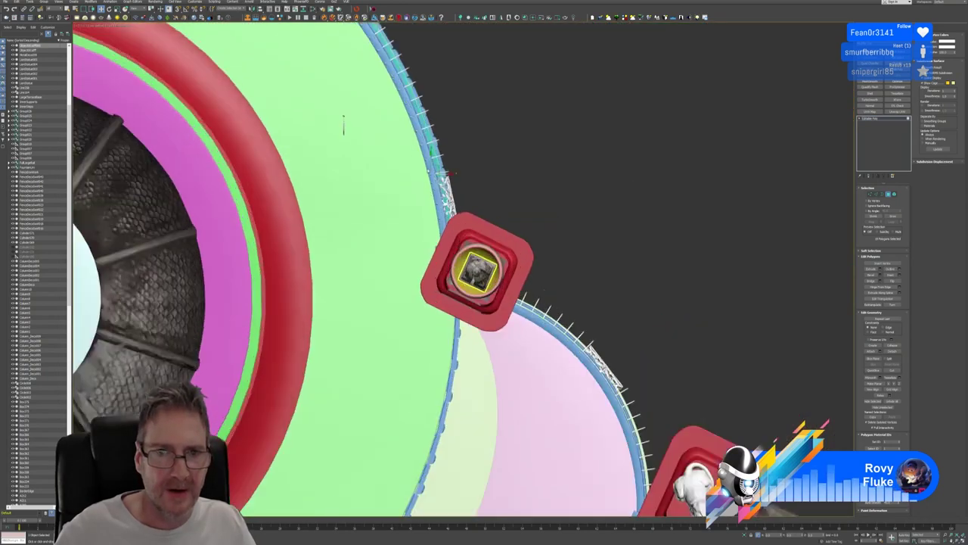
{"action": "middle_click_drag", "start_coordinate": [436, 203], "coordinate": [422, 195]}
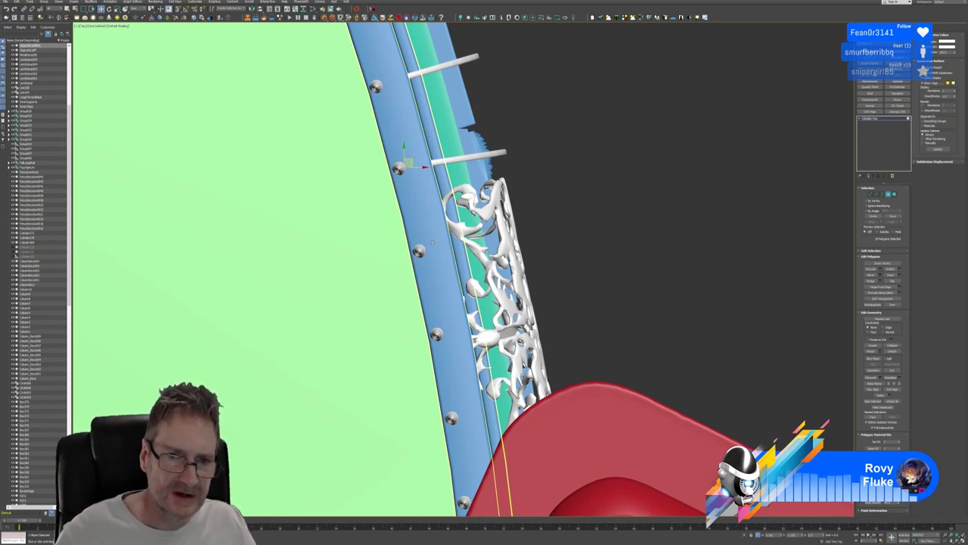
{"action": "left_click_drag", "start_coordinate": [432, 242], "coordinate": [453, 275], "text": "shift"}
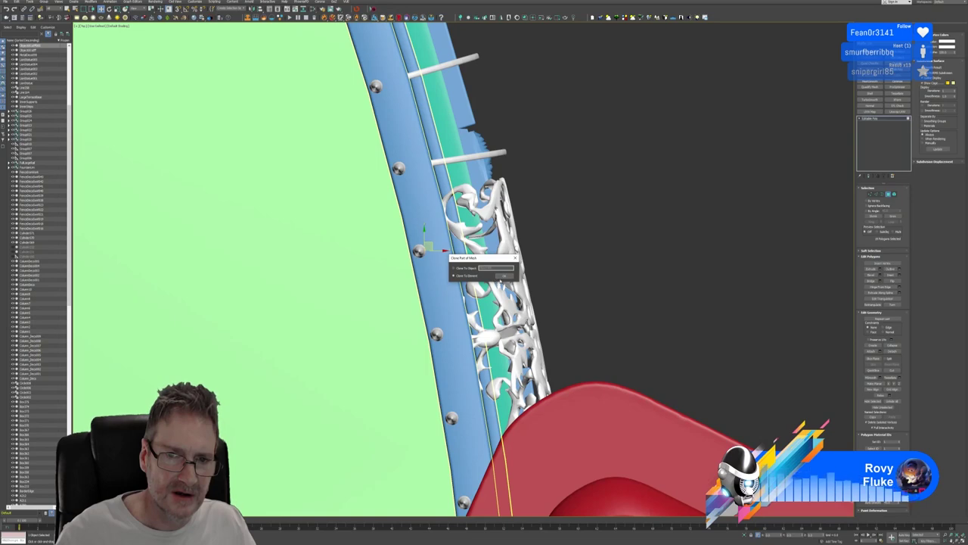
{"action": "left_click", "coordinate": [505, 275]}
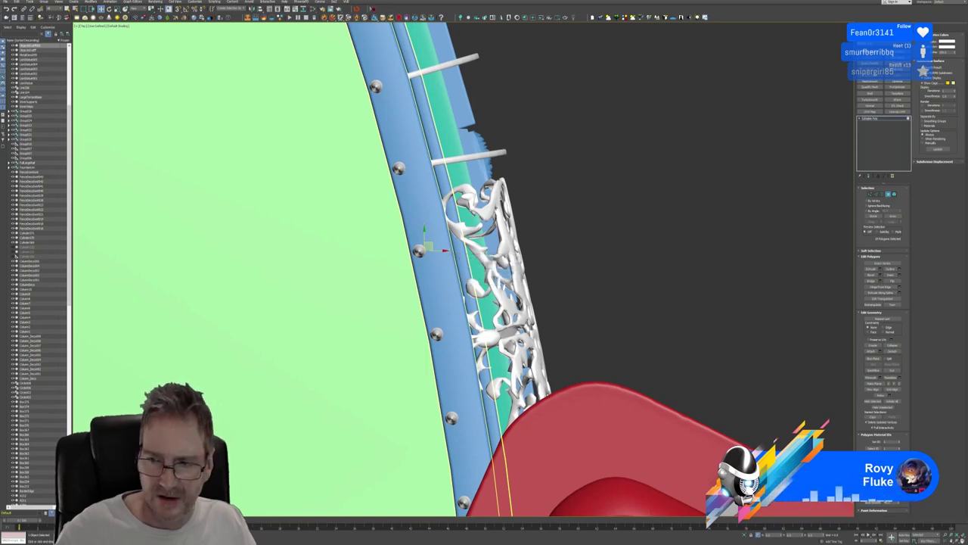
Nudge the copied stub along the handrail until it sits centred beneath its finial
{"action": "key", "text": "alt+w"}
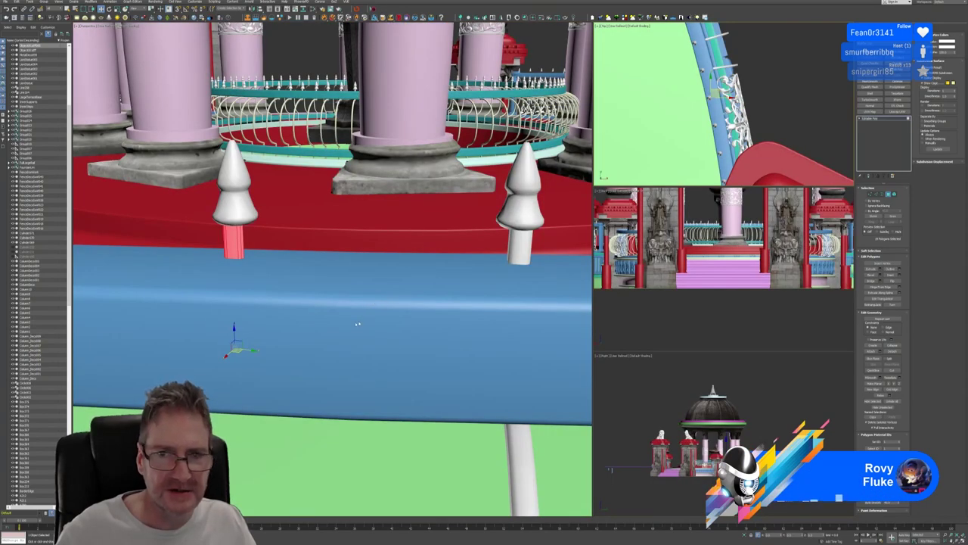
{"action": "middle_click_drag", "start_coordinate": [358, 323], "coordinate": [383, 303]}
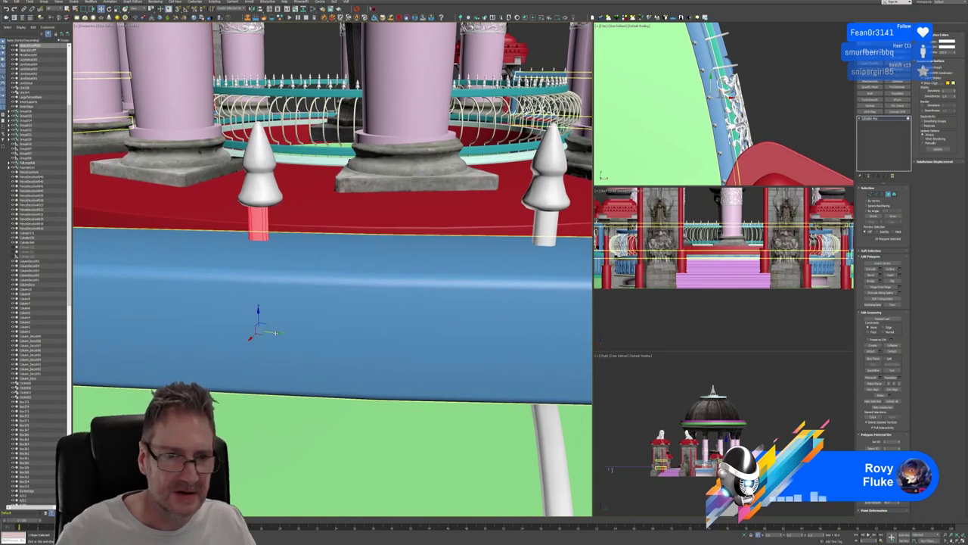
{"action": "left_click_drag", "start_coordinate": [275, 333], "coordinate": [279, 333]}
{"action": "middle_click_drag", "start_coordinate": [279, 333], "coordinate": [529, 209]}
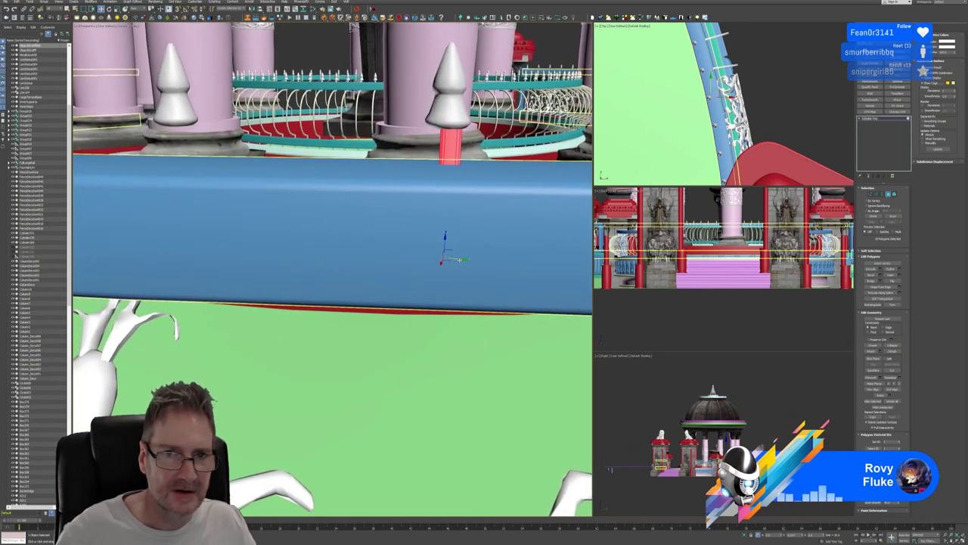
{"action": "left_click_drag", "start_coordinate": [458, 260], "coordinate": [454, 259]}
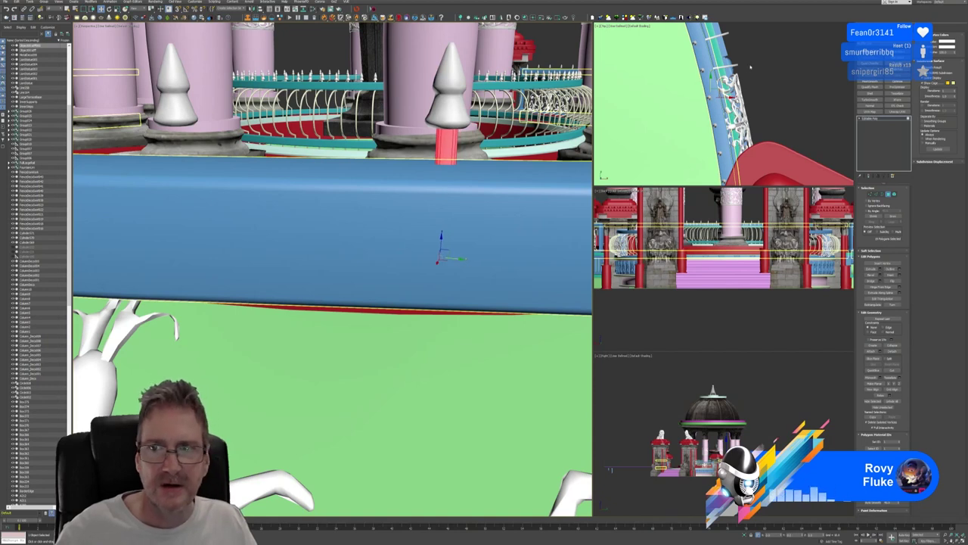
Clone the stub to an element under the second finial above the ornamental panel, working towards the corner post
{"action": "middle_click_drag", "start_coordinate": [750, 66], "coordinate": [741, 63]}
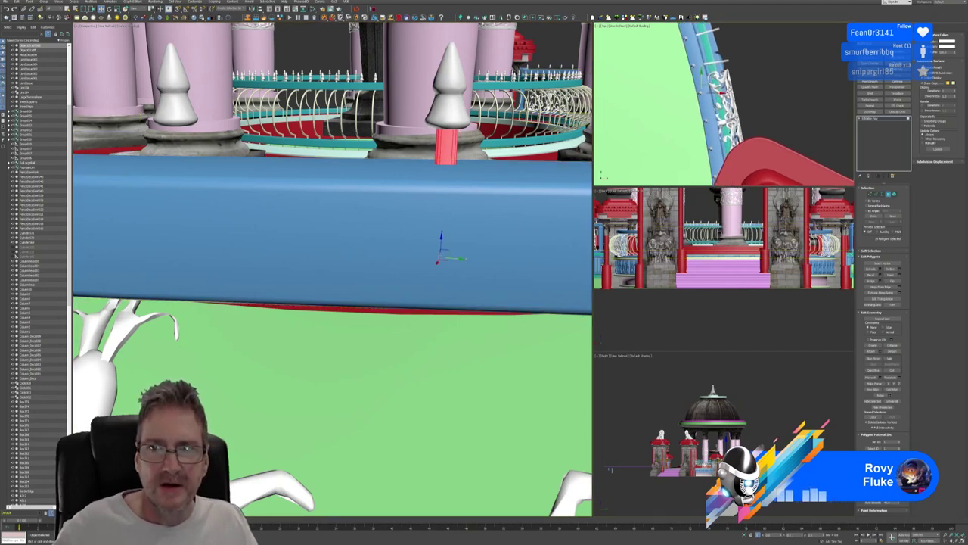
{"action": "left_click_drag", "start_coordinate": [710, 89], "coordinate": [721, 136], "text": "shift"}
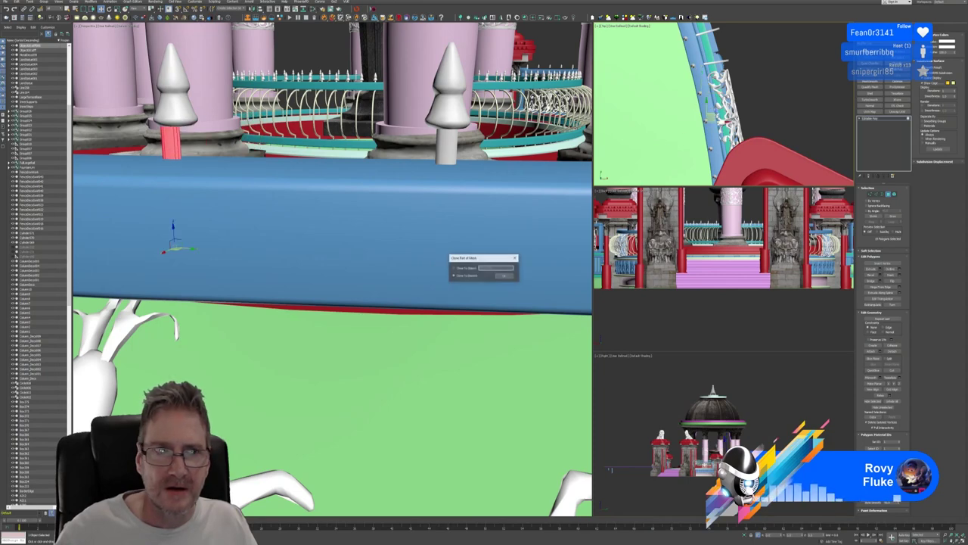
{"action": "left_click", "coordinate": [505, 275]}
{"action": "mouse_move", "coordinate": [503, 273]}
{"action": "middle_mouse_down", "text": "alt"}
{"action": "mouse_move", "coordinate": [480, 251]}
{"action": "mouse_move", "coordinate": [489, 254]}
{"action": "middle_mouse_up", "text": "alt"}
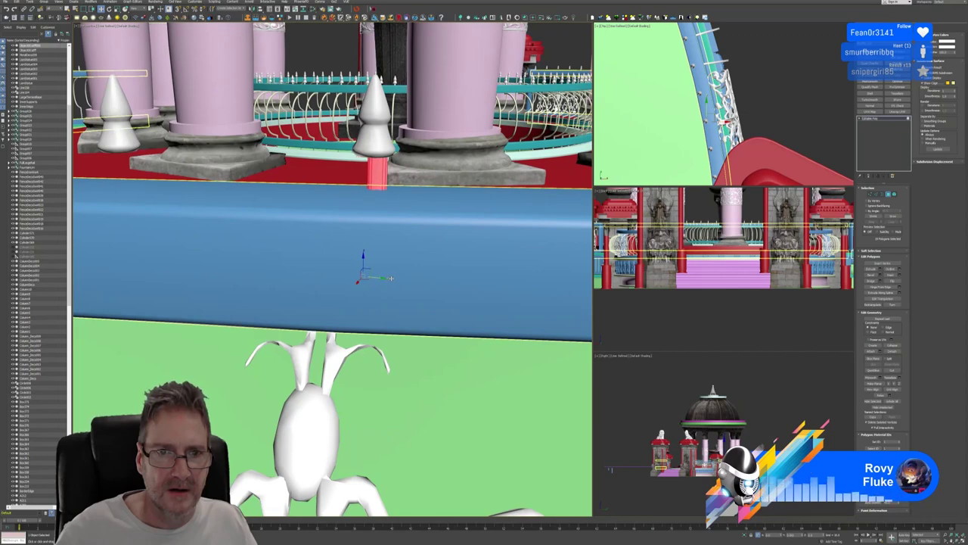
{"action": "middle_click_drag", "start_coordinate": [389, 237], "coordinate": [506, 236]}
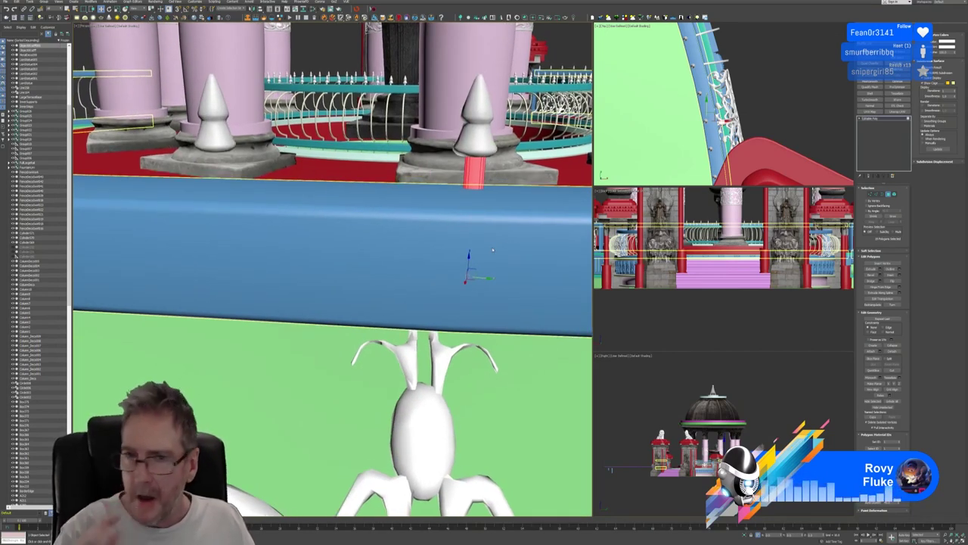
Clone the stub to an element under the third finial above the panel and nudge it into line
{"action": "scroll", "coordinate": [733, 148], "scroll_direction": "up", "scroll_amount": 3}
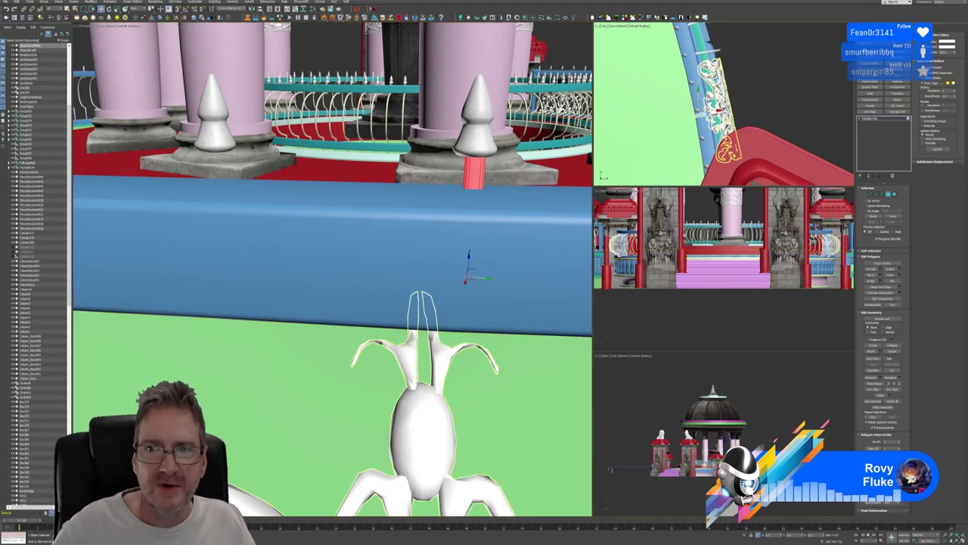
{"action": "middle_click_drag", "start_coordinate": [733, 148], "coordinate": [770, 159]}
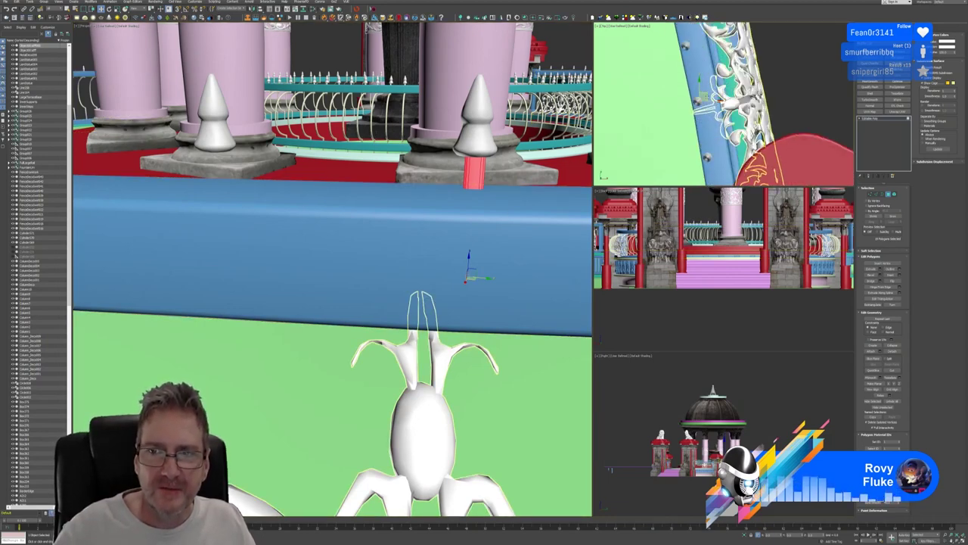
{"action": "left_click_drag", "start_coordinate": [469, 273], "coordinate": [209, 265], "text": "shift"}
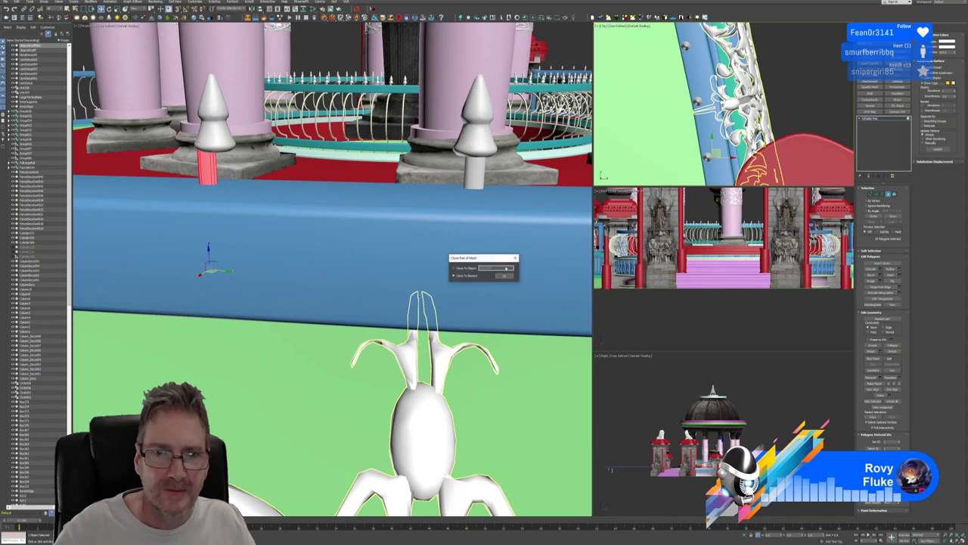
{"action": "left_click", "coordinate": [506, 276]}
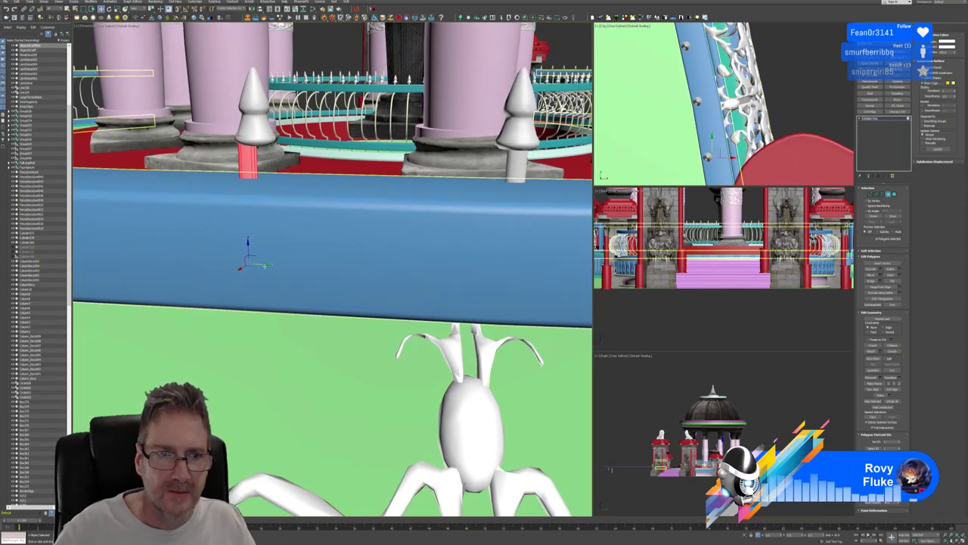
{"action": "left_click_drag", "start_coordinate": [265, 265], "coordinate": [272, 265]}
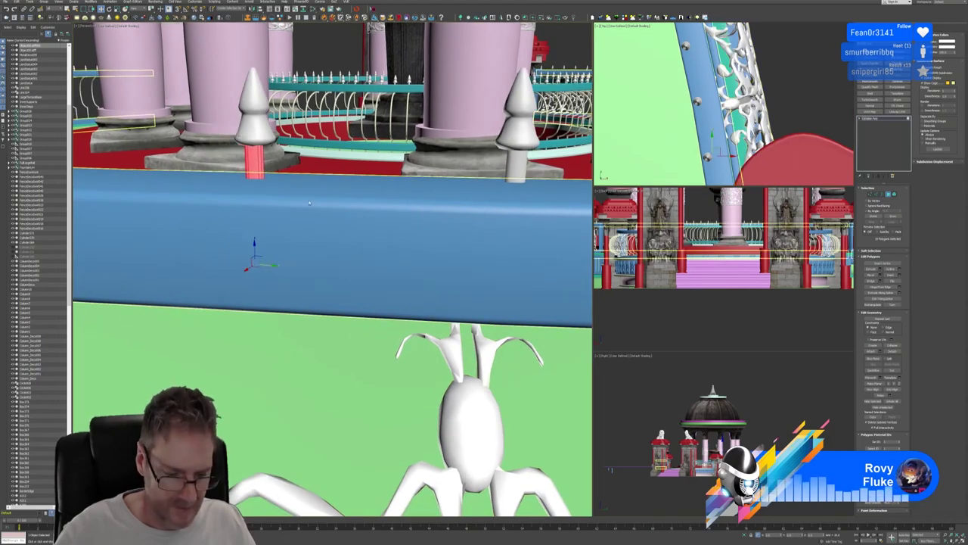
Delete the three copied stubs beneath the finials above the ornamental panel
{"action": "middle_click_drag", "start_coordinate": [310, 203], "coordinate": [373, 204], "text": "alt"}
{"action": "scroll", "coordinate": [339, 155], "scroll_direction": "down", "scroll_amount": 5}
{"action": "middle_click_drag", "start_coordinate": [339, 155], "coordinate": [384, 175], "text": "alt"}
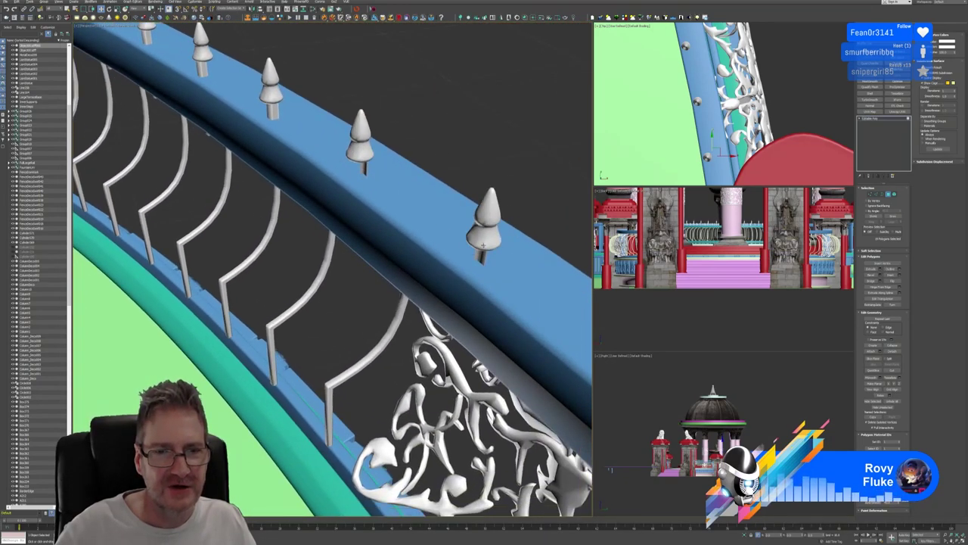
{"action": "middle_click_drag", "start_coordinate": [483, 245], "coordinate": [460, 223], "text": "alt"}
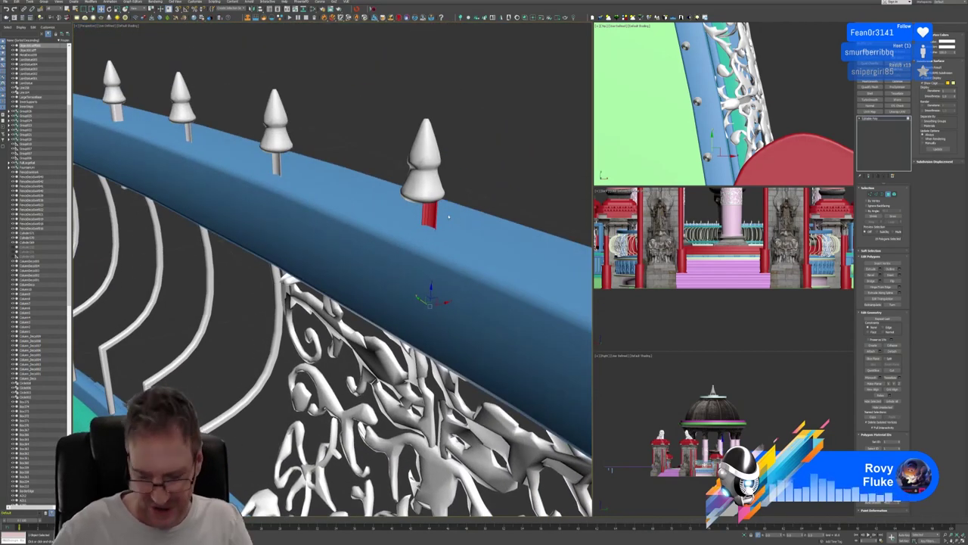
{"action": "key", "text": "Delete"}
{"action": "left_click", "coordinate": [278, 170]}
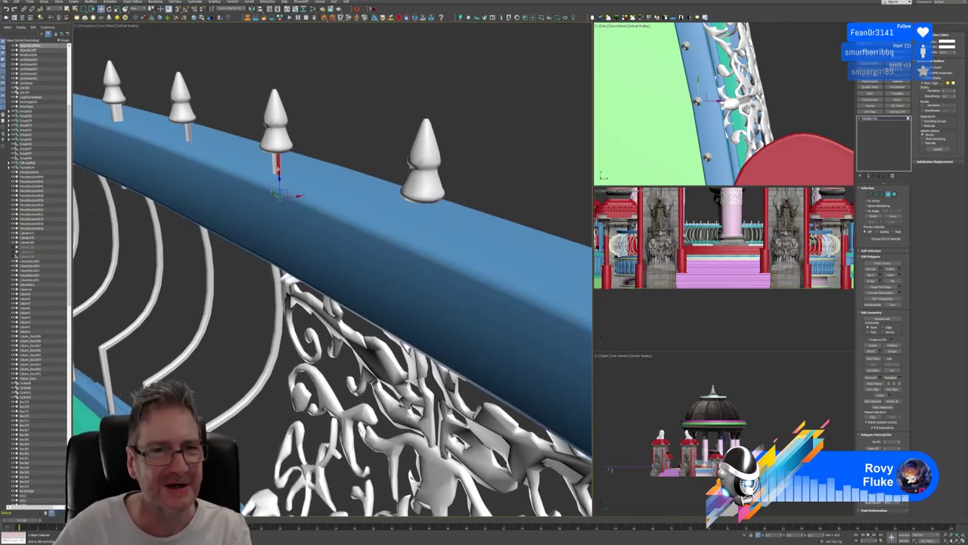
{"action": "middle_click_drag", "start_coordinate": [356, 189], "coordinate": [341, 174], "text": "alt"}
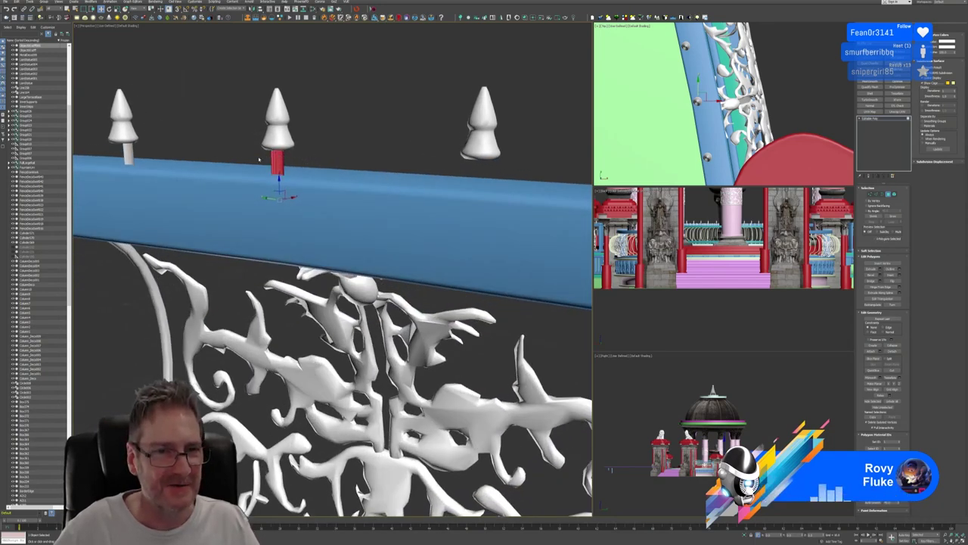
{"action": "key", "text": "Delete"}
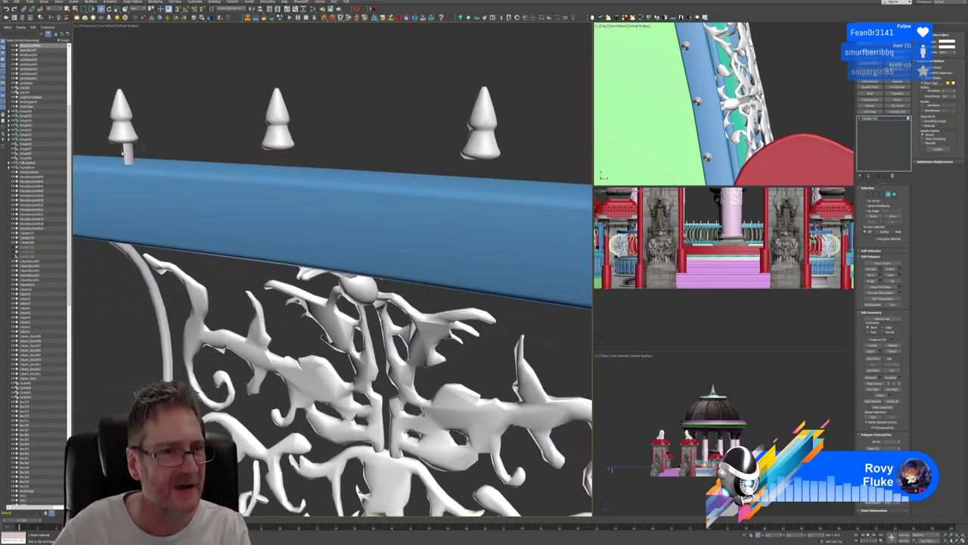
{"action": "left_click", "coordinate": [126, 154]}
{"action": "key", "text": "Delete"}
Inspect the finials at the railing's corner post and return to a wide view of the pavilion
{"action": "middle_click_drag", "start_coordinate": [164, 155], "coordinate": [369, 177], "text": "alt"}
{"action": "scroll", "coordinate": [411, 146], "scroll_direction": "down", "scroll_amount": 3}
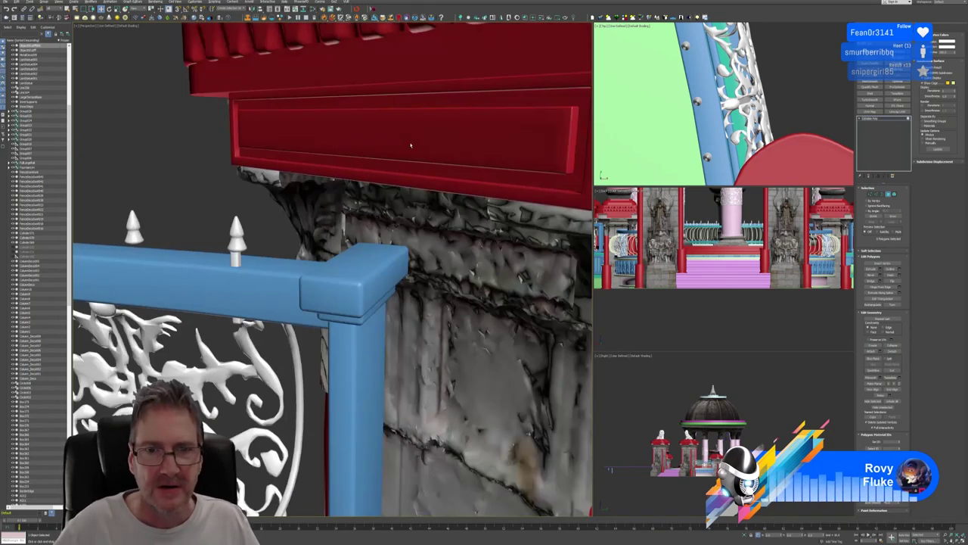
{"action": "key", "text": "shift+z"}
{"action": "key", "text": "shift+z"}
{"action": "key", "text": "shift+z"}
{"action": "key", "text": "shift+z"}
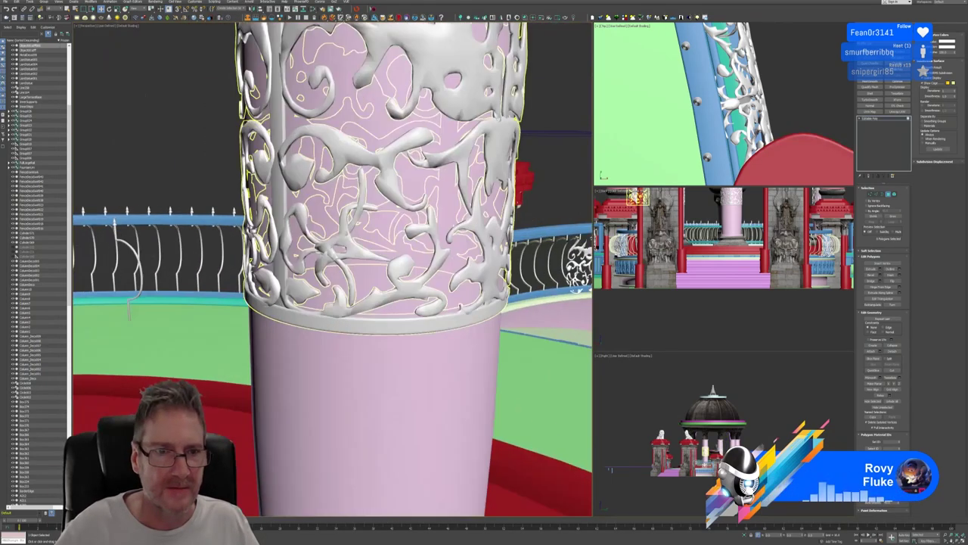
{"action": "key", "text": "shift+z"}
{"action": "key", "text": "shift+z"}
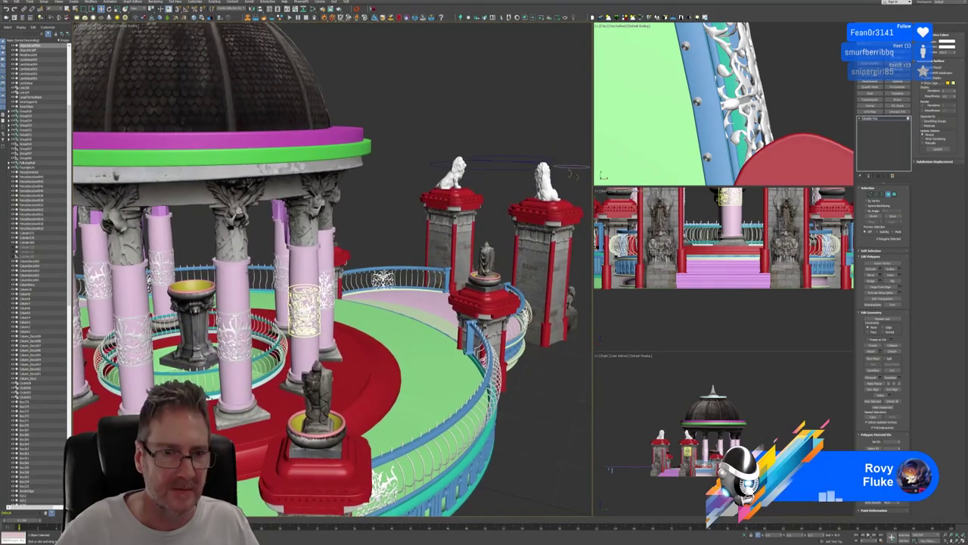
Try to isolate the stub polygons passing through the handrail beneath the finial beside the ornamental panel
{"action": "key", "text": "shift+z"}
{"action": "key", "text": "shift+z"}
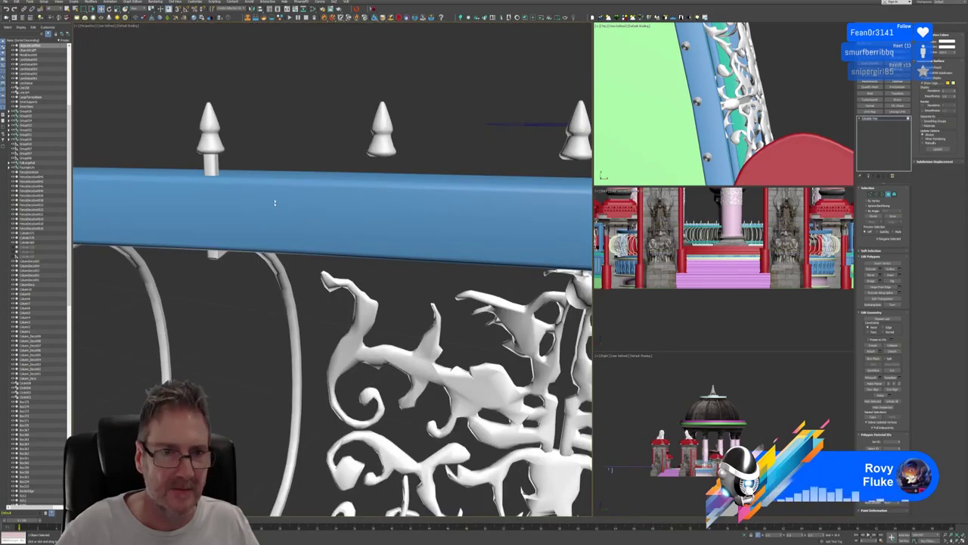
{"action": "key", "text": "shift+z"}
{"action": "left_click", "coordinate": [280, 177]}
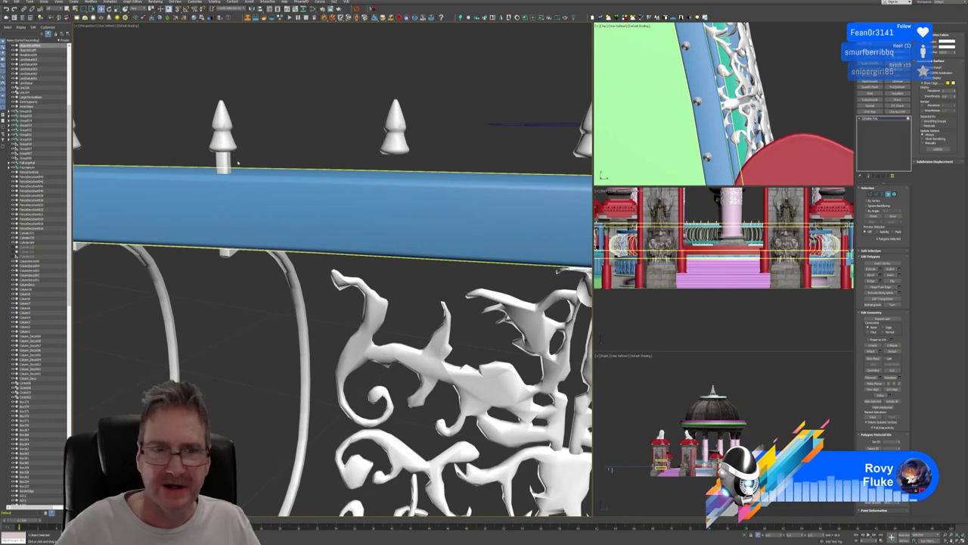
{"action": "left_click", "coordinate": [222, 162]}
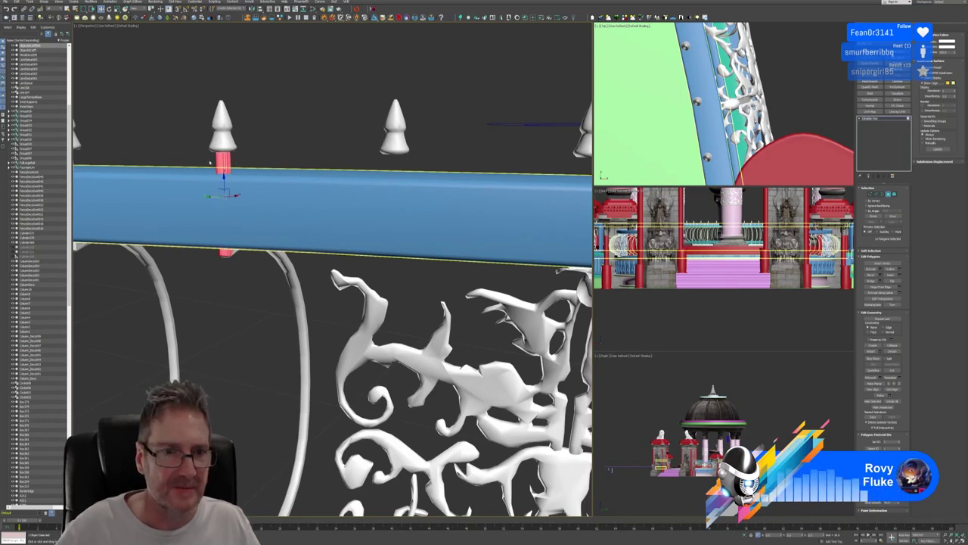
{"action": "left_click_drag", "start_coordinate": [208, 294], "coordinate": [242, 247], "text": "alt"}
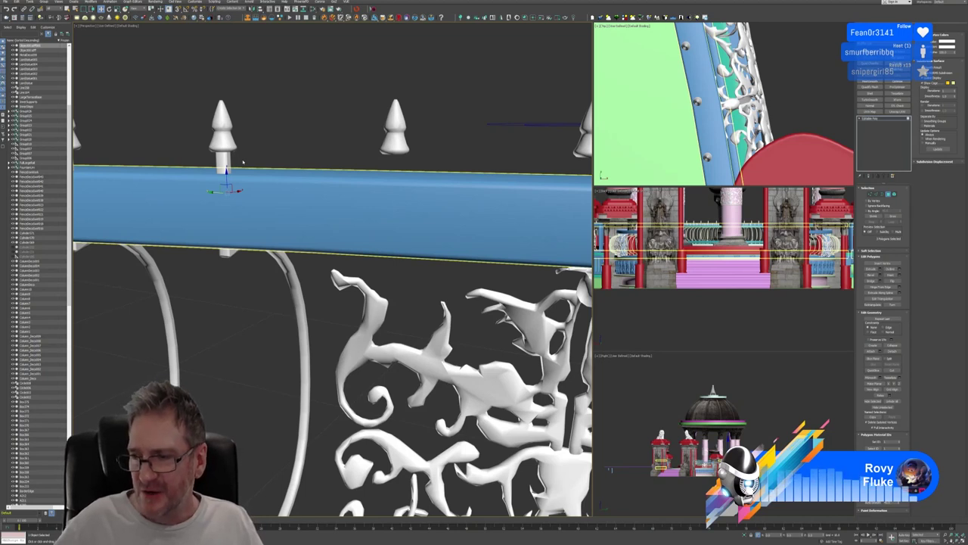
Try selecting the baluster beside the ornamental panel as a whole element and removing its lower polygons from the selection
{"action": "left_click", "coordinate": [814, 346]}
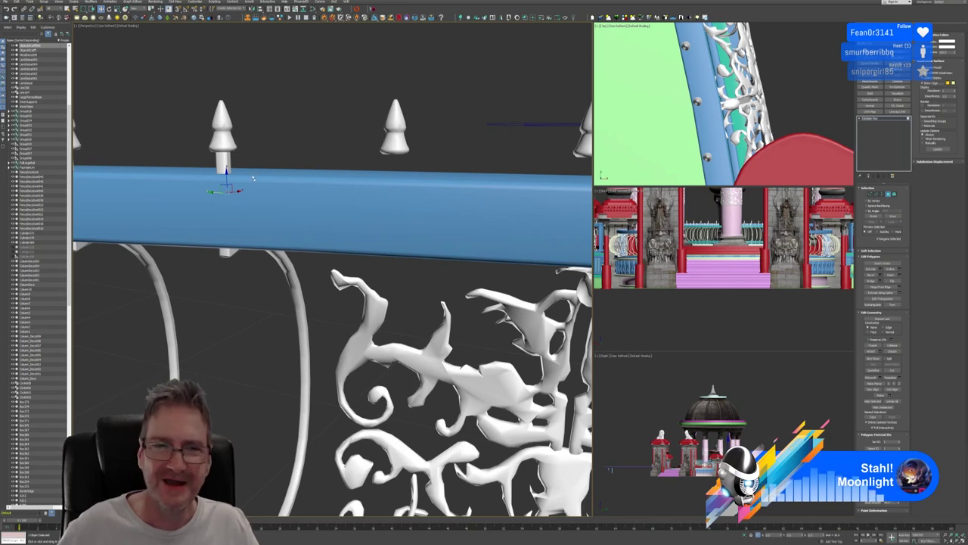
{"action": "left_click", "coordinate": [894, 195]}
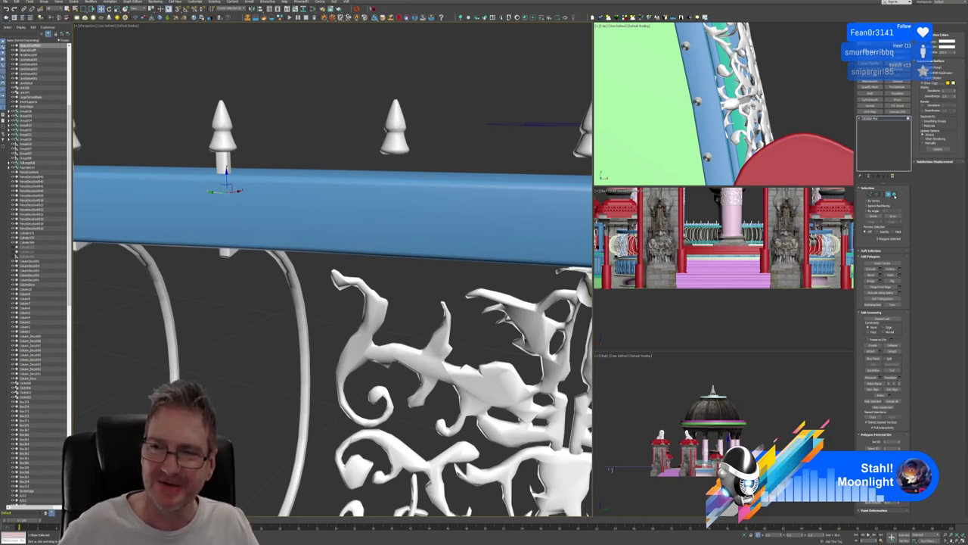
{"action": "left_click", "coordinate": [223, 162]}
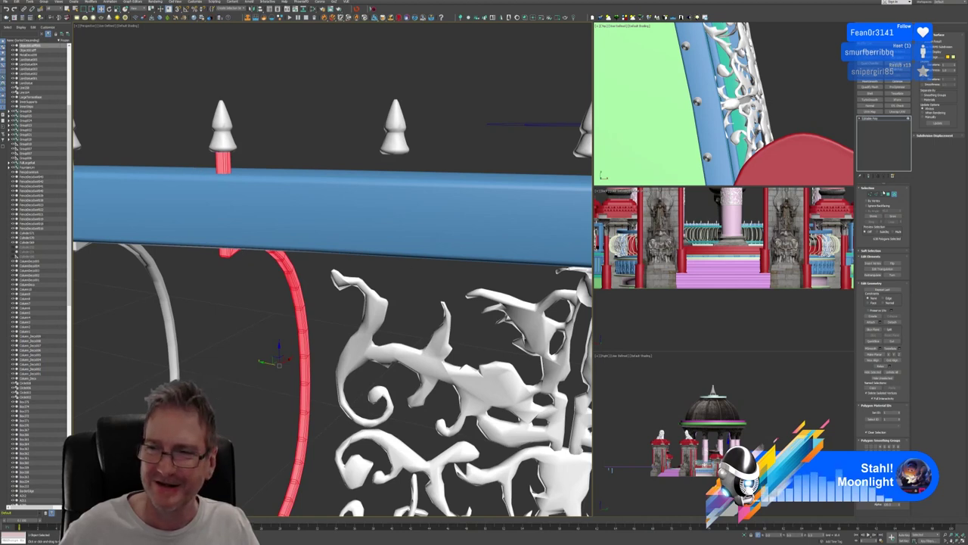
{"action": "left_click", "coordinate": [889, 196]}
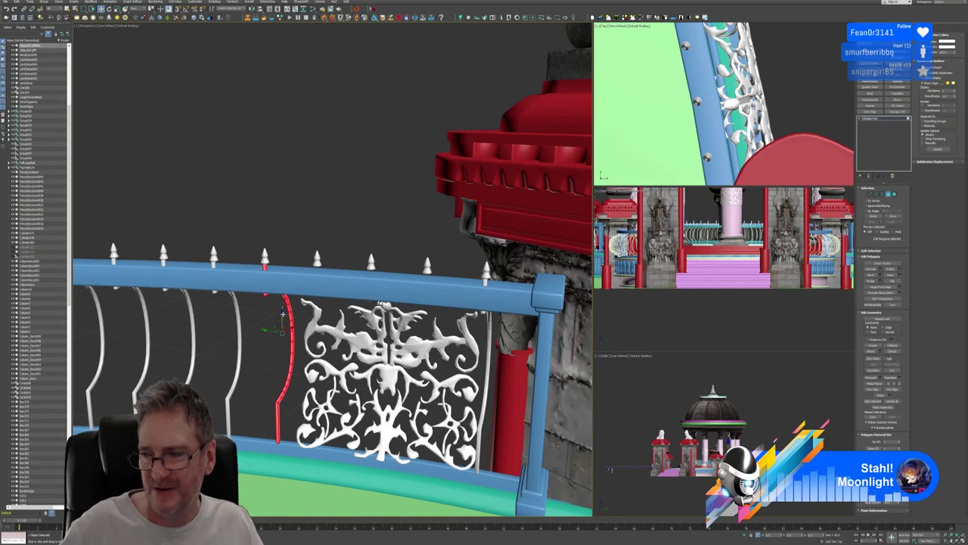
{"action": "middle_click_drag", "start_coordinate": [287, 268], "coordinate": [295, 211], "text": "alt"}
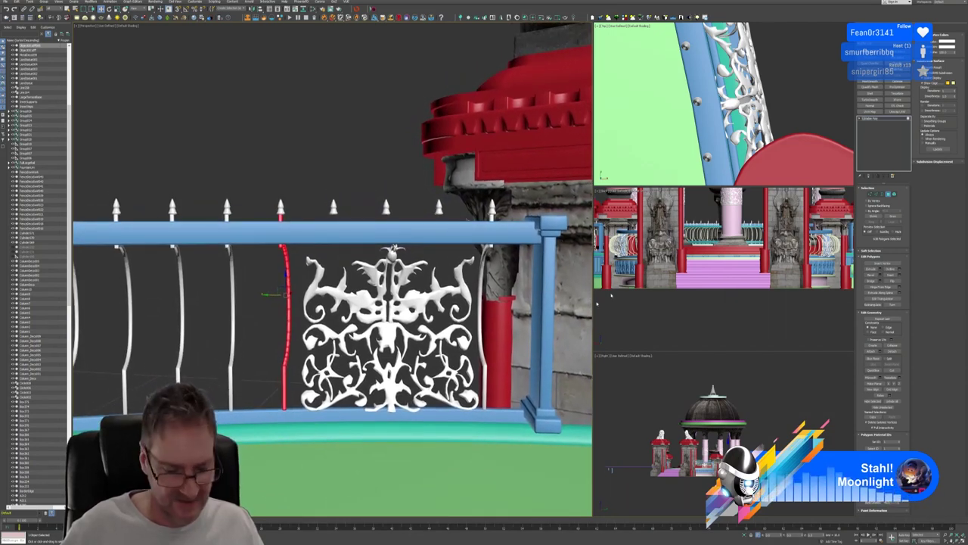
{"action": "left_click_drag", "start_coordinate": [292, 414], "coordinate": [316, 251], "text": "alt"}
{"action": "scroll", "coordinate": [290, 252], "scroll_direction": "up", "scroll_amount": 4}
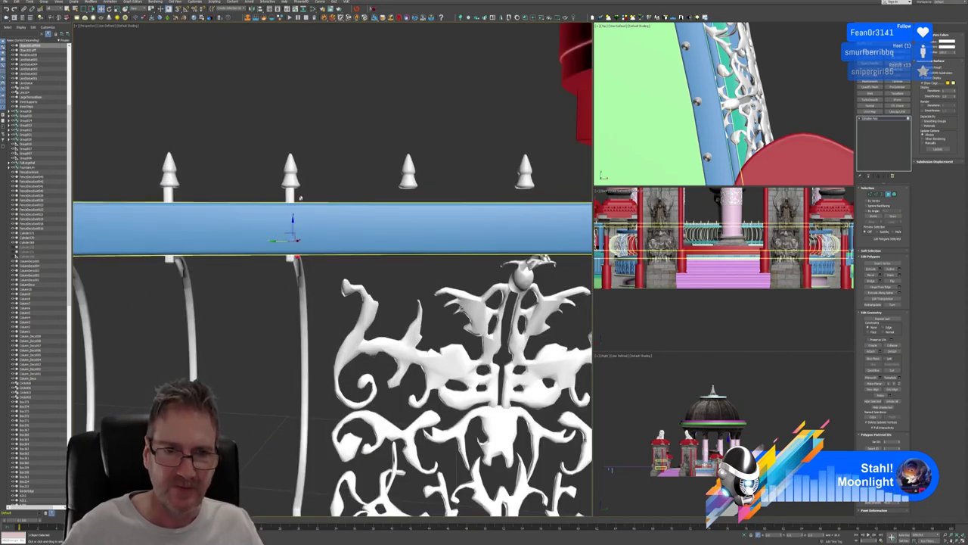
{"action": "left_click", "coordinate": [357, 175]}
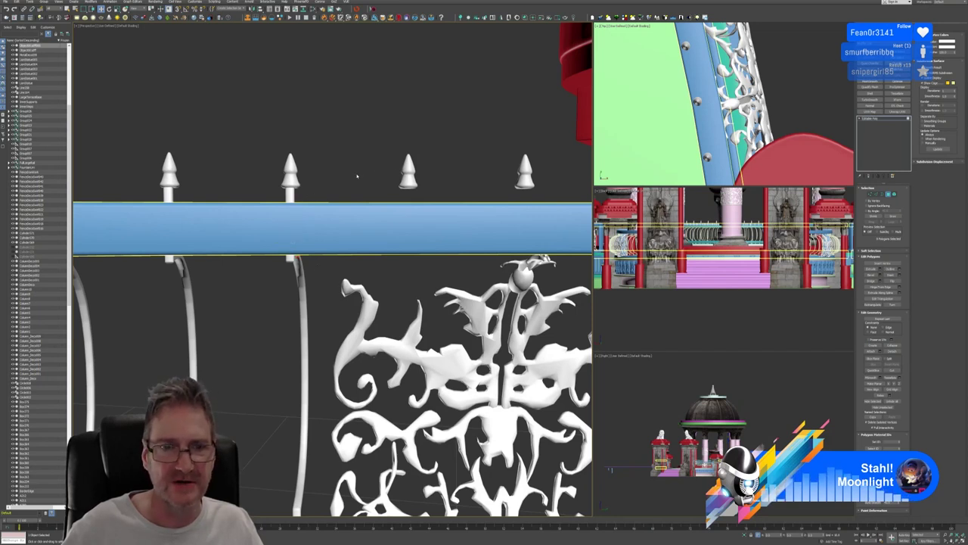
{"action": "left_click", "coordinate": [872, 371]}
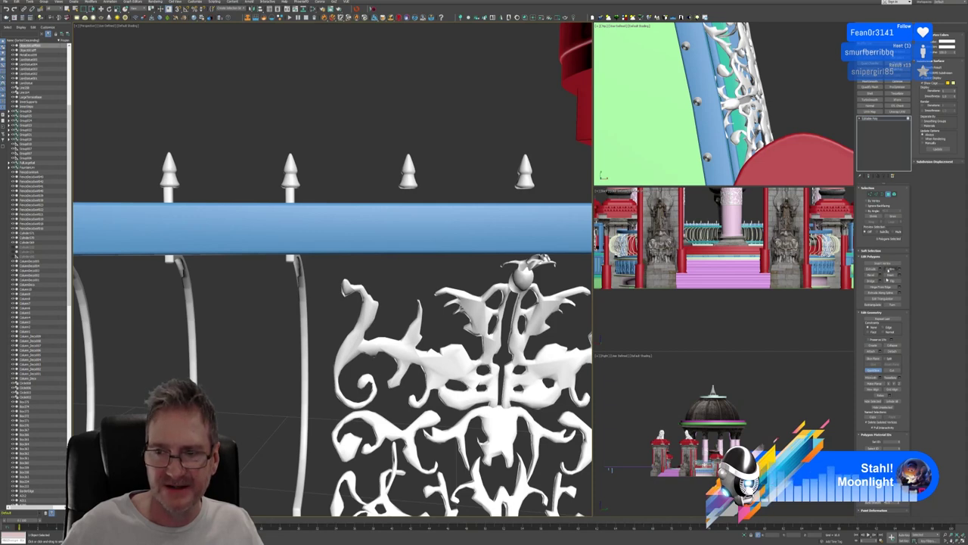
{"action": "left_click", "coordinate": [875, 370]}
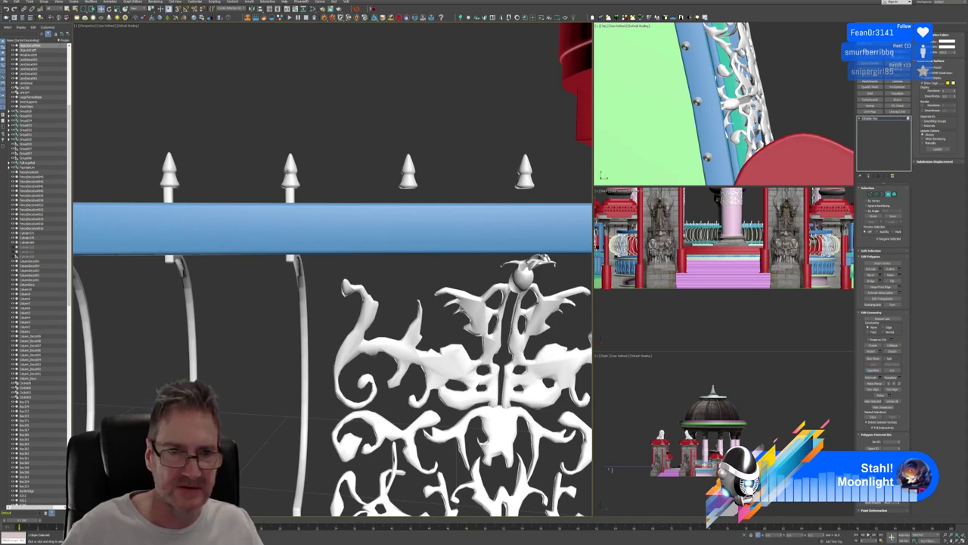
Try to select the finial, its stub and the baluster's top bend by adding and removing polygon areas
{"action": "left_click_drag", "start_coordinate": [322, 180], "coordinate": [323, 181]}
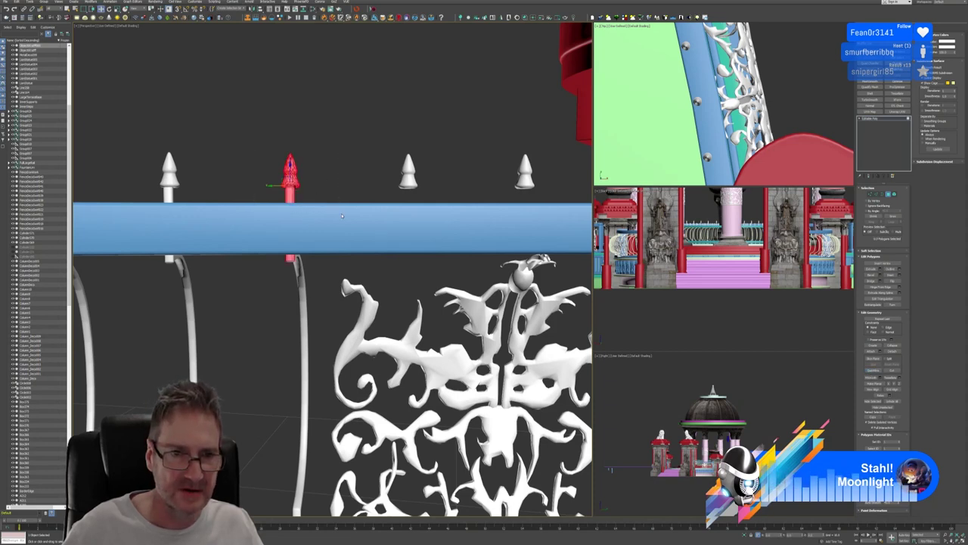
{"action": "left_click_drag", "start_coordinate": [310, 264], "coordinate": [318, 256], "text": "alt"}
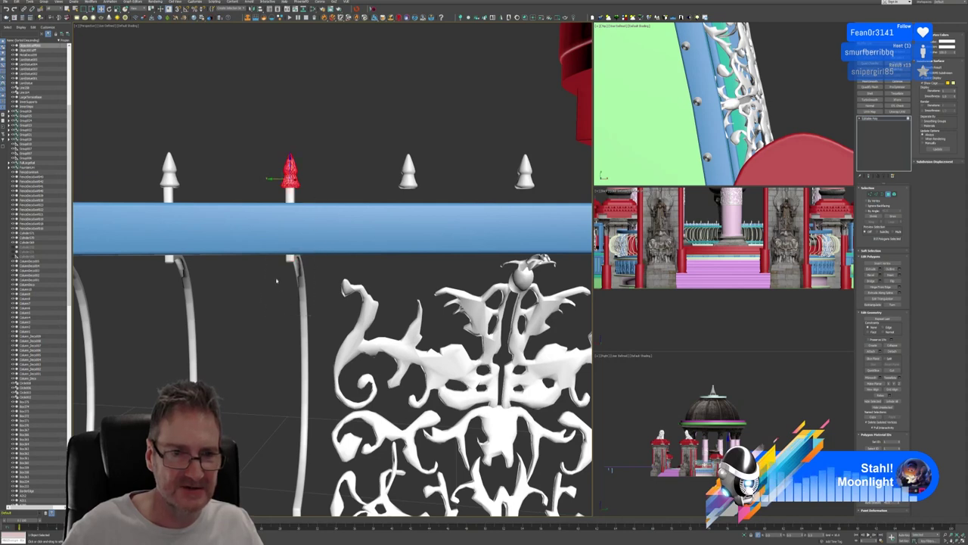
{"action": "left_click_drag", "start_coordinate": [283, 275], "coordinate": [313, 258], "text": "ctrl"}
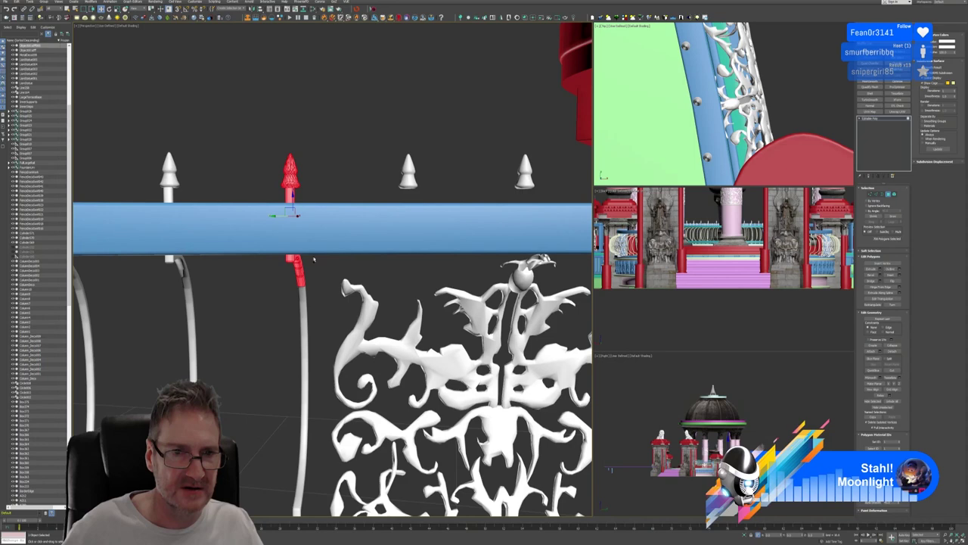
{"action": "left_click", "coordinate": [309, 166]}
{"action": "left_click", "coordinate": [893, 196]}
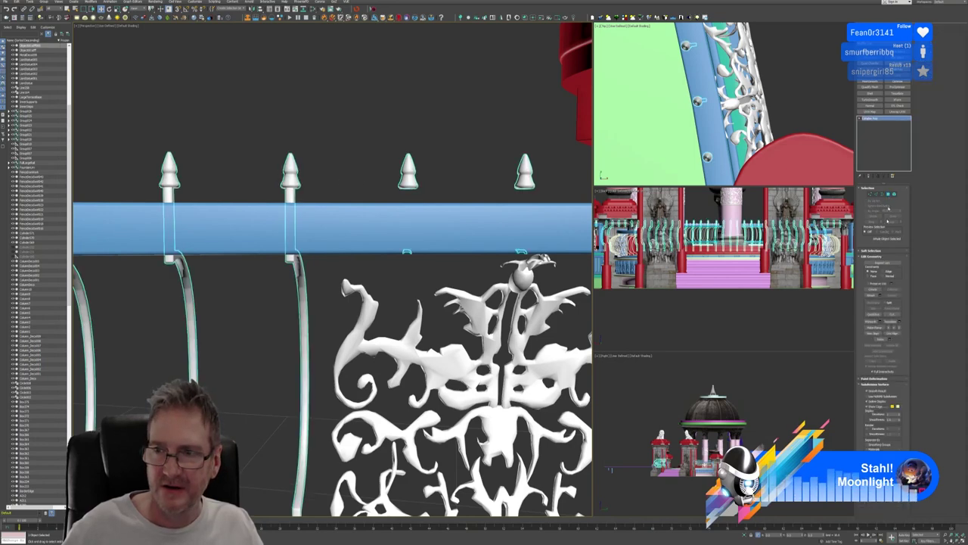
{"action": "left_click", "coordinate": [876, 315]}
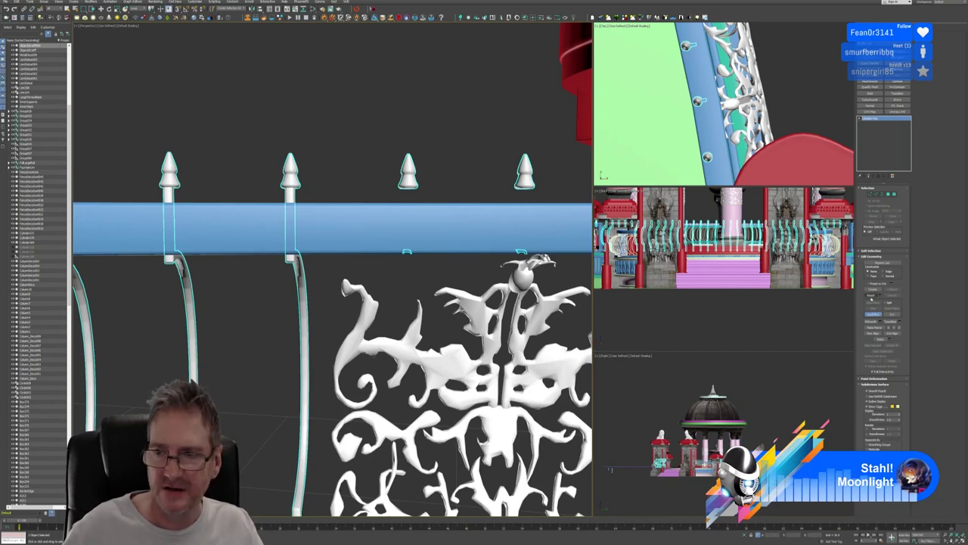
{"action": "left_click", "coordinate": [889, 195]}
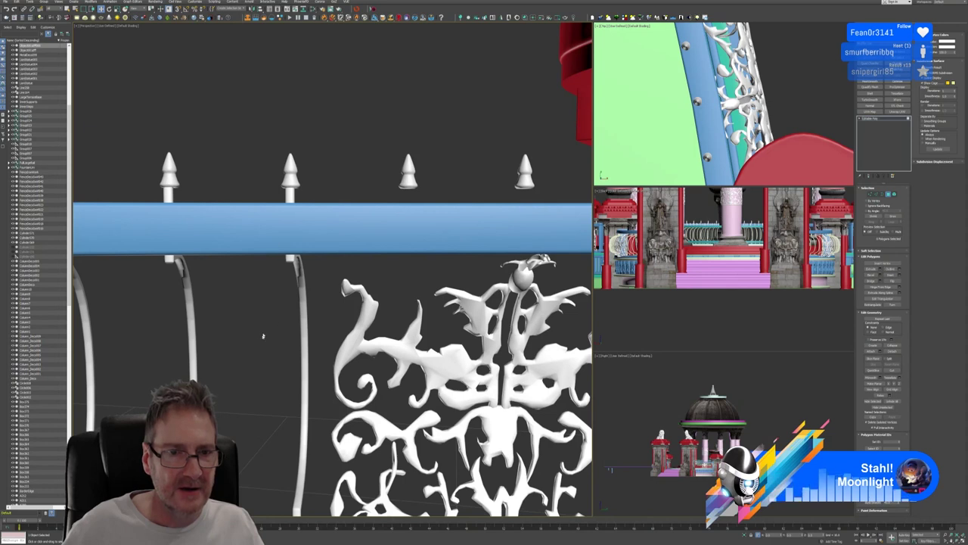
Try to box-select the stub polygons beneath the finial without including the finial or the baluster
{"action": "left_click_drag", "start_coordinate": [257, 302], "coordinate": [311, 239]}
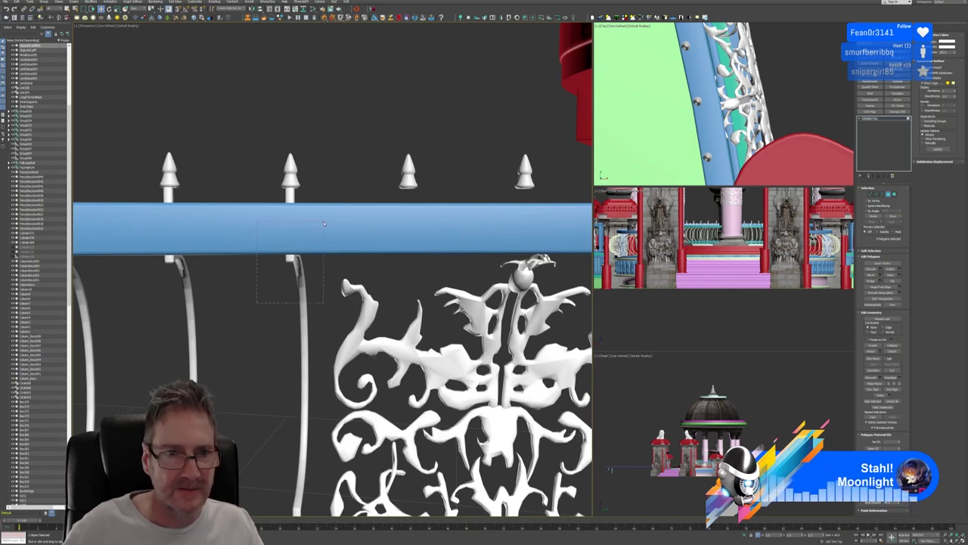
{"action": "left_click_drag", "start_coordinate": [330, 198], "coordinate": [330, 199]}
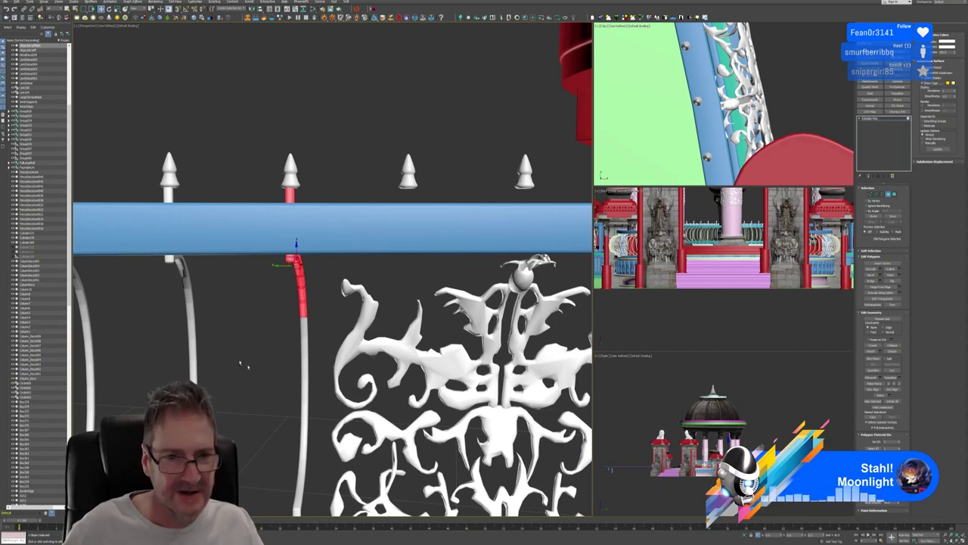
{"action": "left_click_drag", "start_coordinate": [264, 362], "coordinate": [326, 250]}
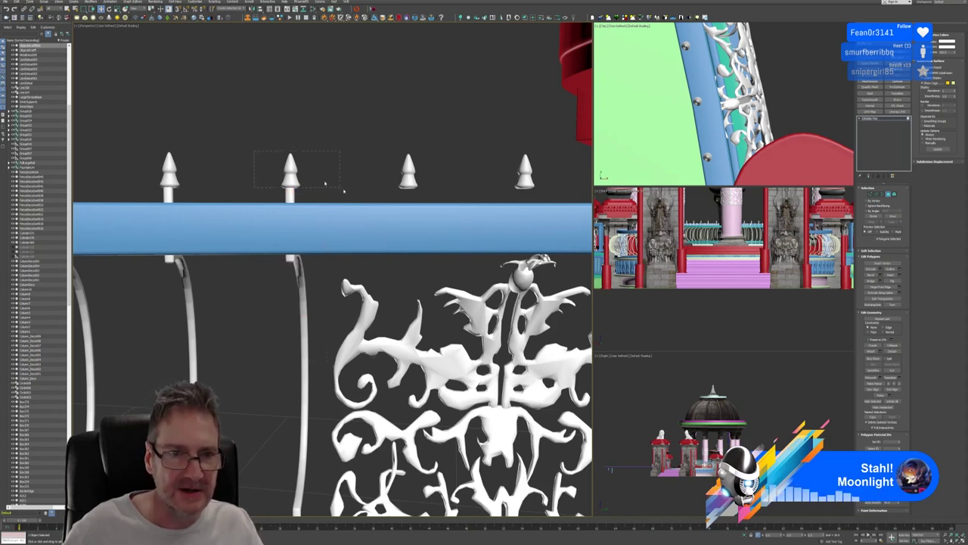
{"action": "left_click_drag", "start_coordinate": [344, 191], "coordinate": [345, 192]}
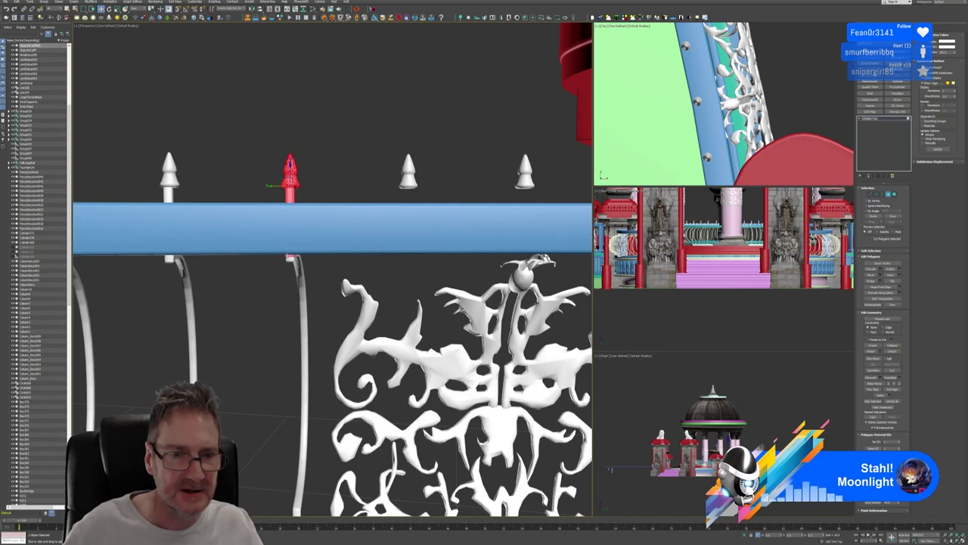
{"action": "scroll", "coordinate": [279, 177], "scroll_direction": "up", "scroll_amount": 1}
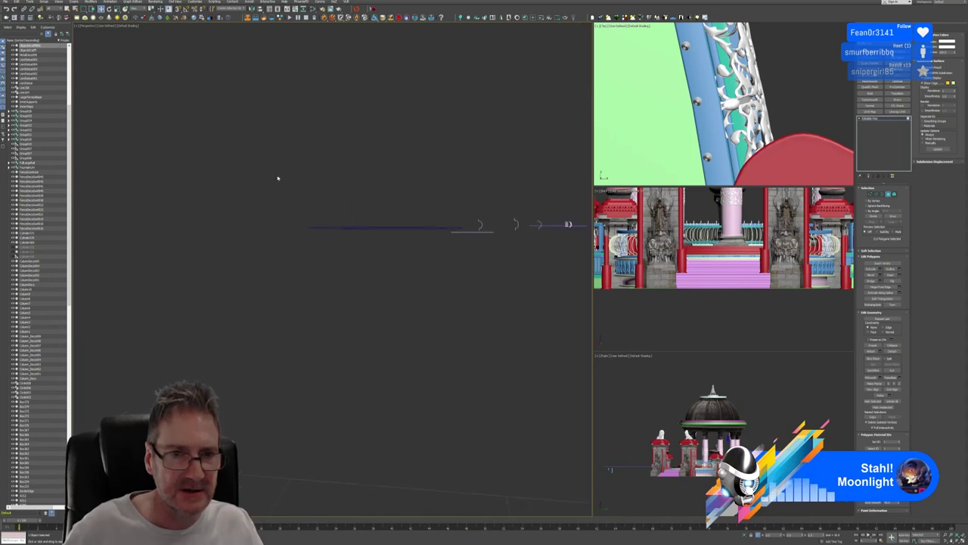
{"action": "scroll", "coordinate": [282, 182], "scroll_direction": "down", "scroll_amount": 1}
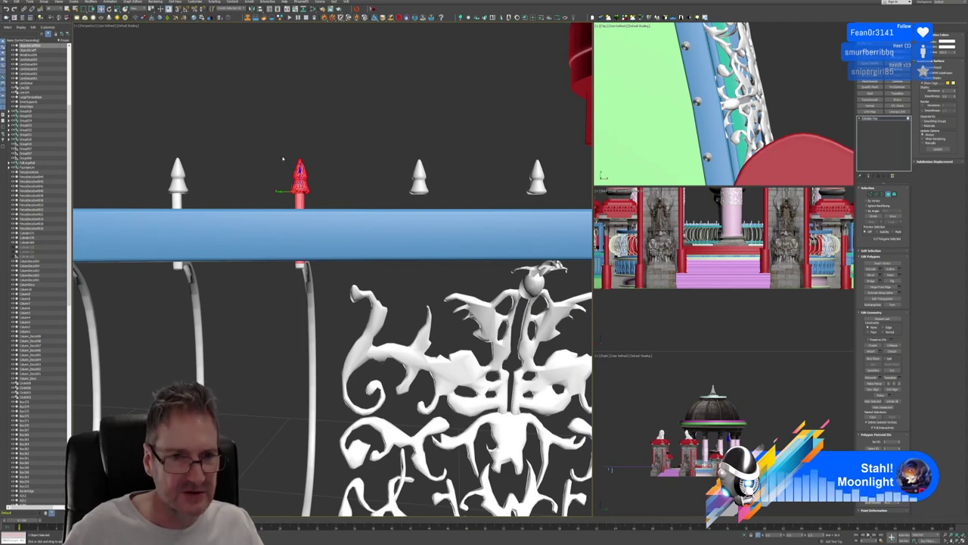
{"action": "left_click_drag", "start_coordinate": [282, 138], "coordinate": [329, 194]}
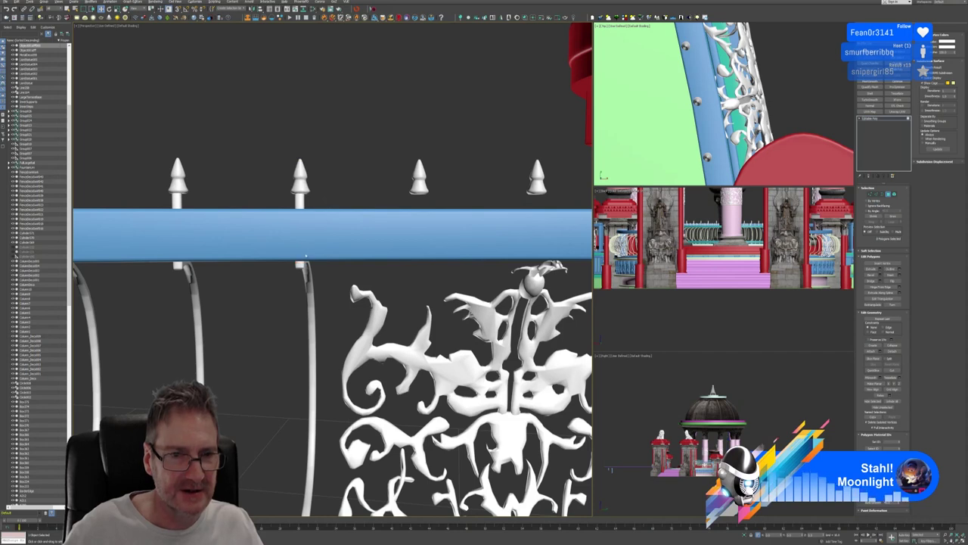
Select only the stub polygons through the handrail, excluding the baluster's curved section, and detach them as a separate object
{"action": "left_click_drag", "start_coordinate": [262, 300], "coordinate": [336, 200]}
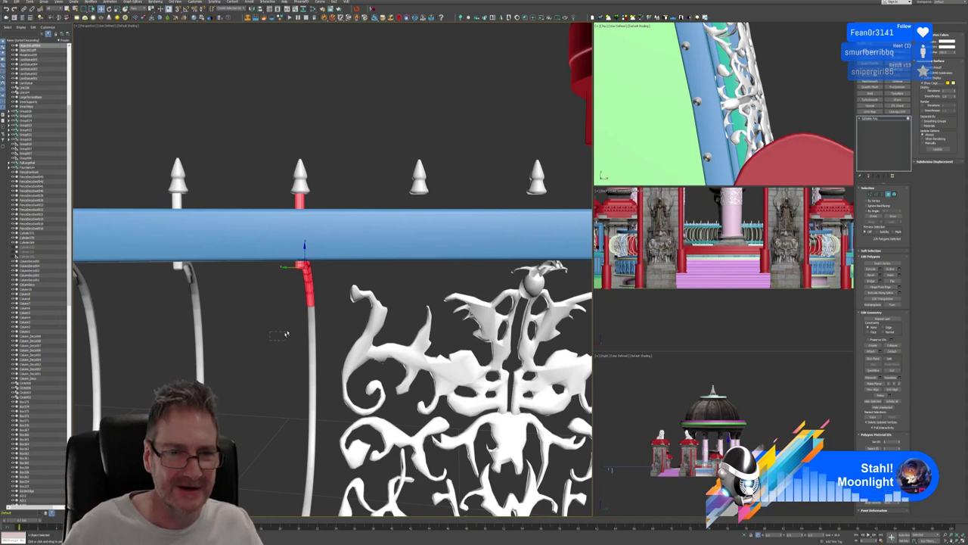
{"action": "left_click_drag", "start_coordinate": [335, 278], "coordinate": [338, 263]}
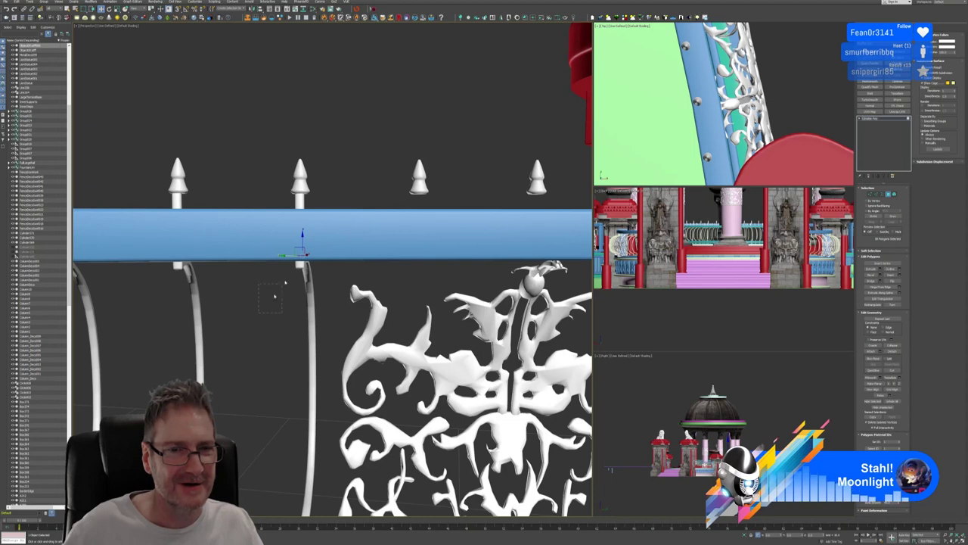
{"action": "left_click_drag", "start_coordinate": [348, 198], "coordinate": [349, 198]}
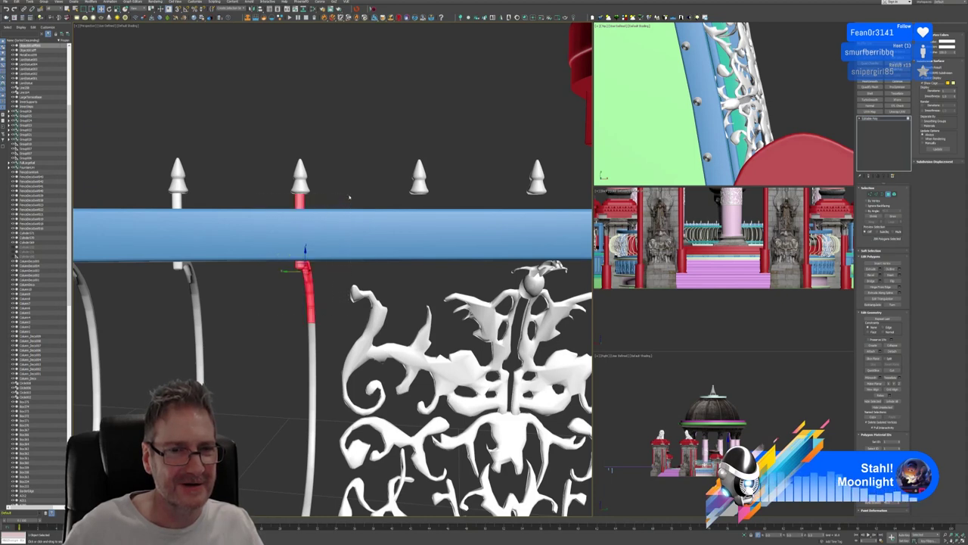
{"action": "left_click_drag", "start_coordinate": [305, 316], "coordinate": [286, 338], "text": "alt"}
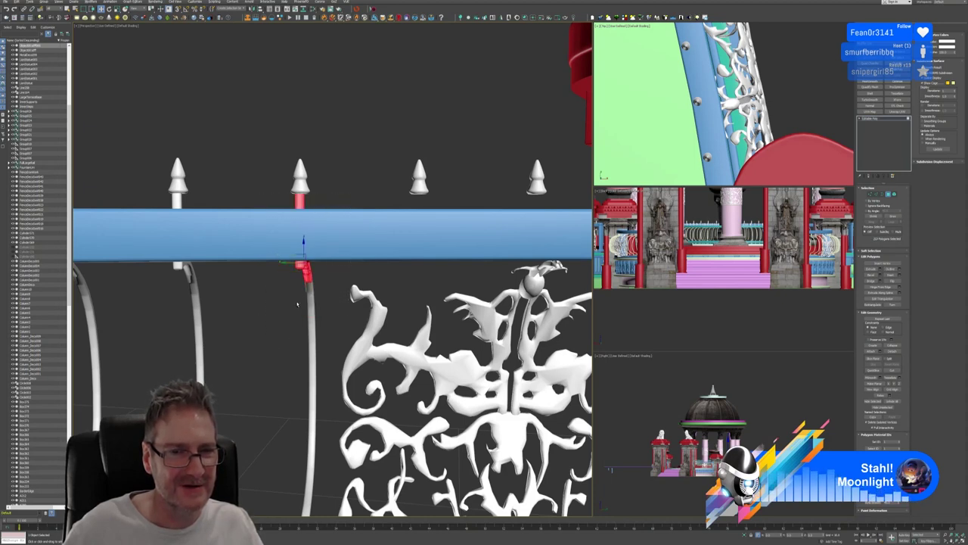
{"action": "left_click_drag", "start_coordinate": [326, 274], "coordinate": [330, 282], "text": "alt"}
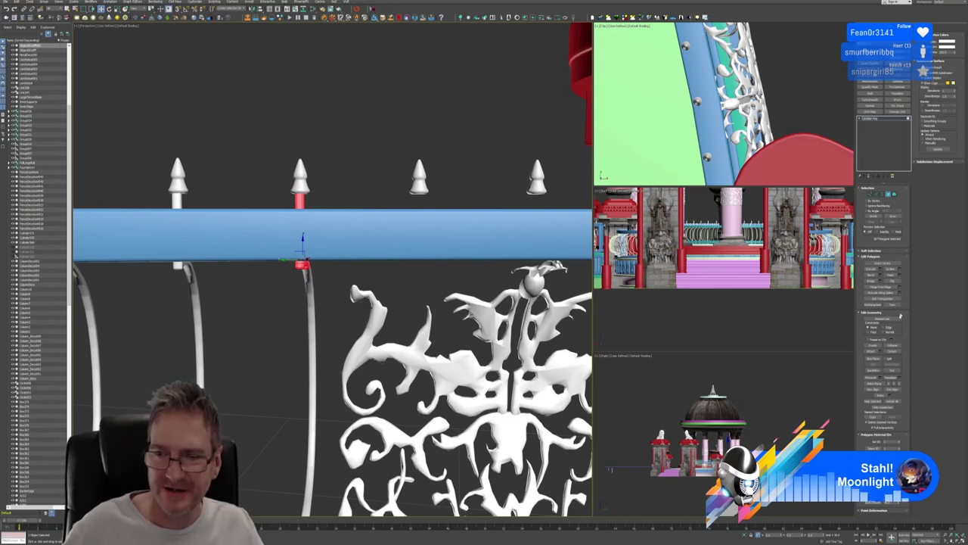
{"action": "left_click", "coordinate": [893, 352]}
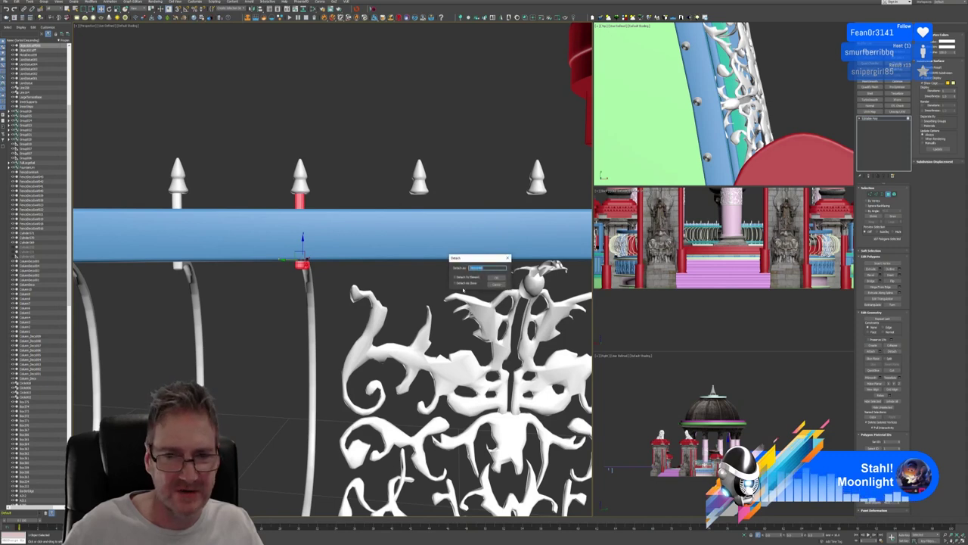
{"action": "left_click", "coordinate": [497, 277]}
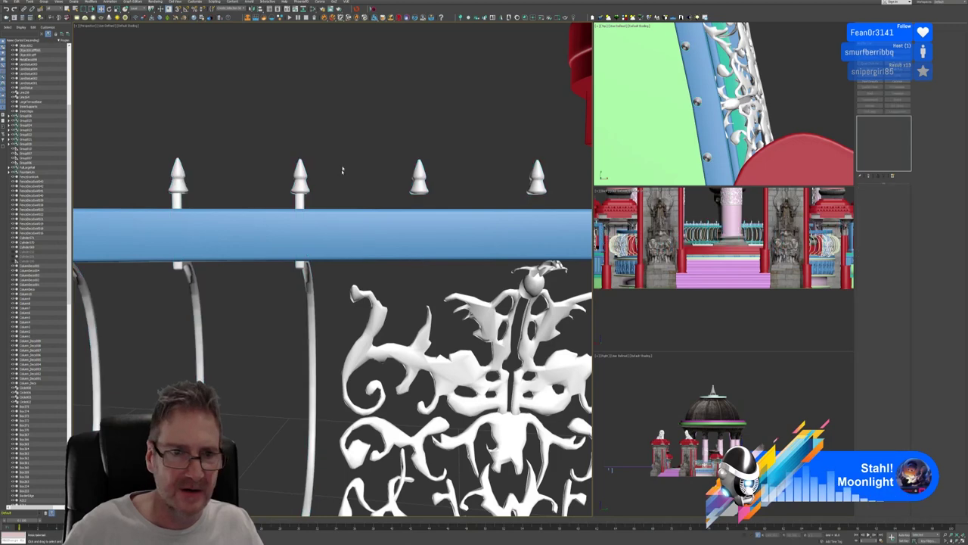
Select the detached stub beneath the finial and centre its pivot on its own geometry
{"action": "left_click", "coordinate": [301, 227]}
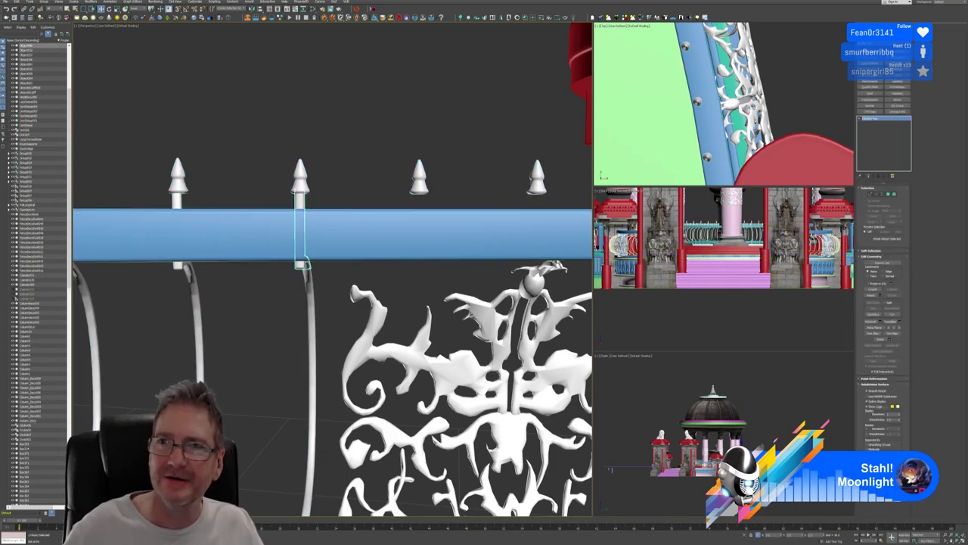
{"action": "left_click", "coordinate": [901, 85]}
{"action": "left_click", "coordinate": [887, 64]}
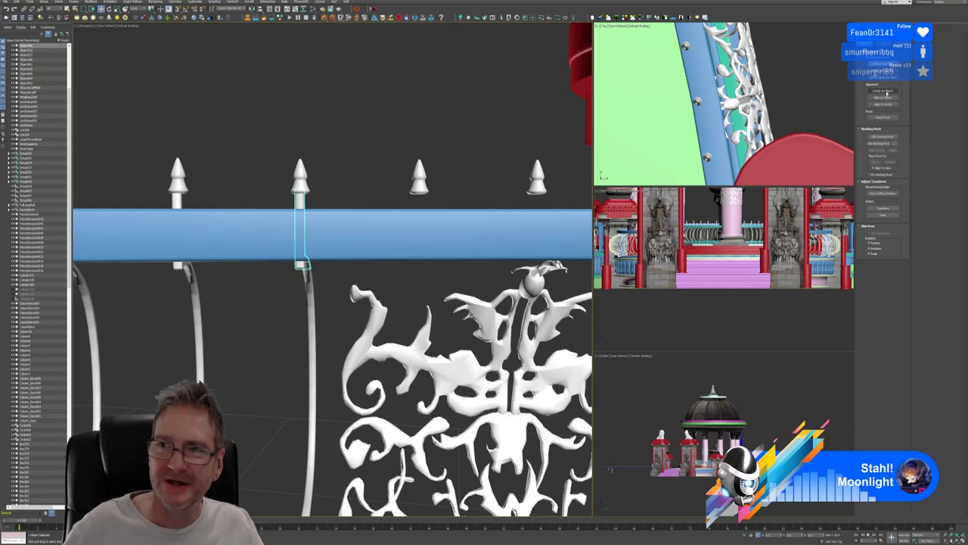
{"action": "left_click", "coordinate": [886, 90]}
{"action": "left_click", "coordinate": [888, 64]}
{"action": "middle_click_drag", "start_coordinate": [364, 170], "coordinate": [361, 169]}
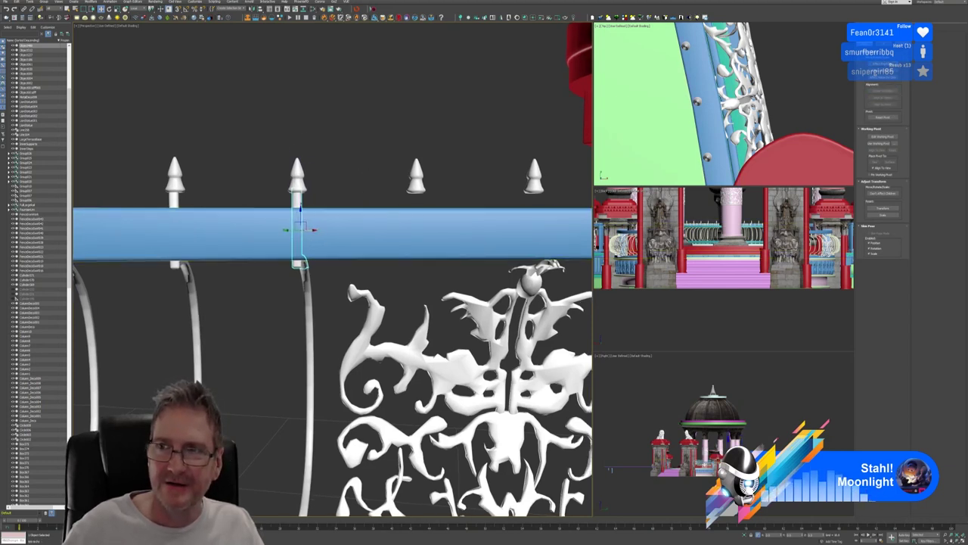
Return the stub to object-level editing and move it along the handrail into the gap between the end baluster and the next finial
{"action": "left_click", "coordinate": [868, 30]}
{"action": "key", "text": "4"}
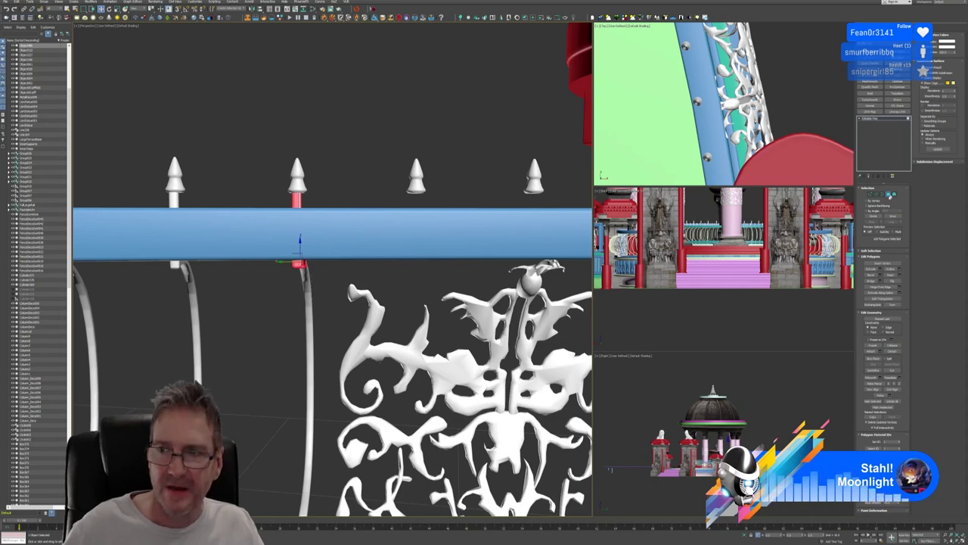
{"action": "left_click", "coordinate": [889, 195]}
{"action": "middle_click_drag", "start_coordinate": [337, 208], "coordinate": [335, 208]}
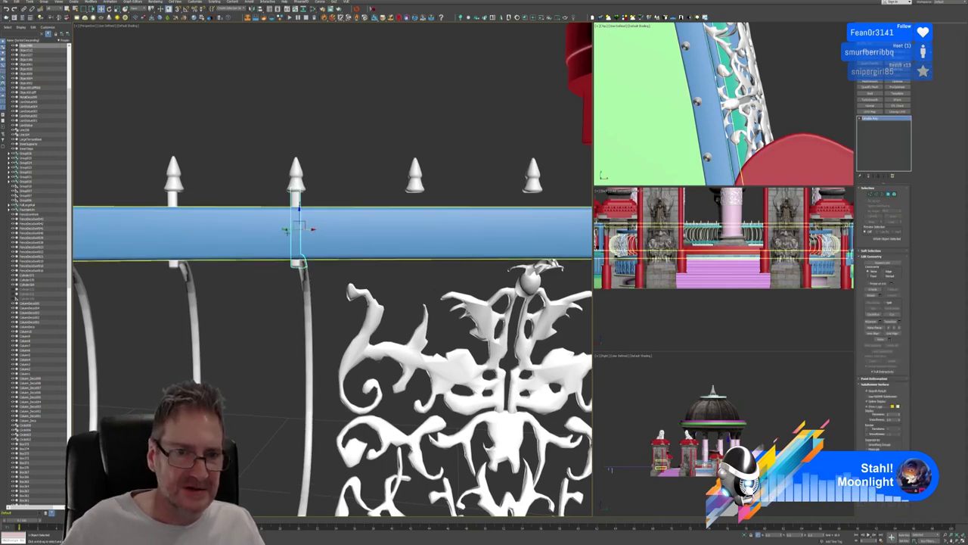
{"action": "left_click_drag", "start_coordinate": [298, 227], "coordinate": [340, 227]}
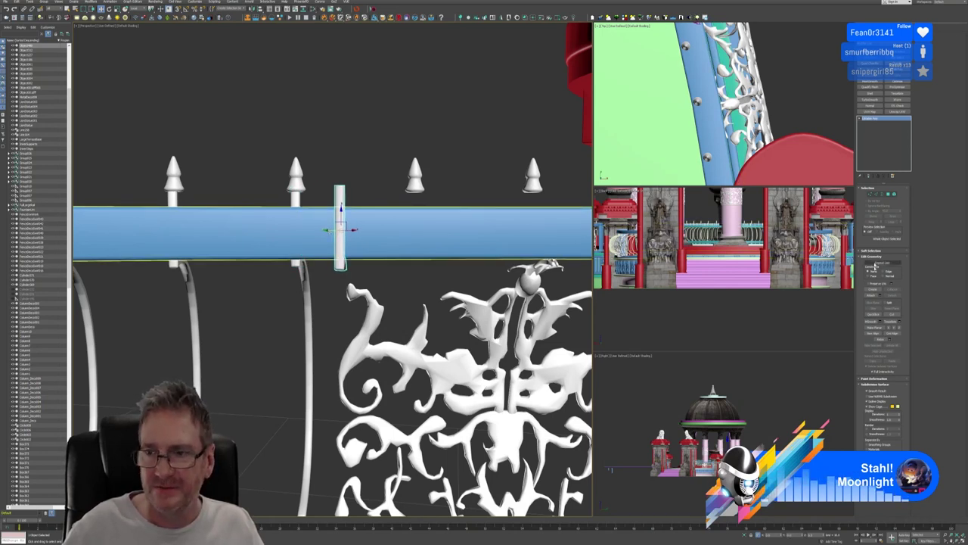
Slice across the stub near the handrail's underside and delete its bottom polygons, leaving a plain straight post
{"action": "left_click", "coordinate": [874, 315]}
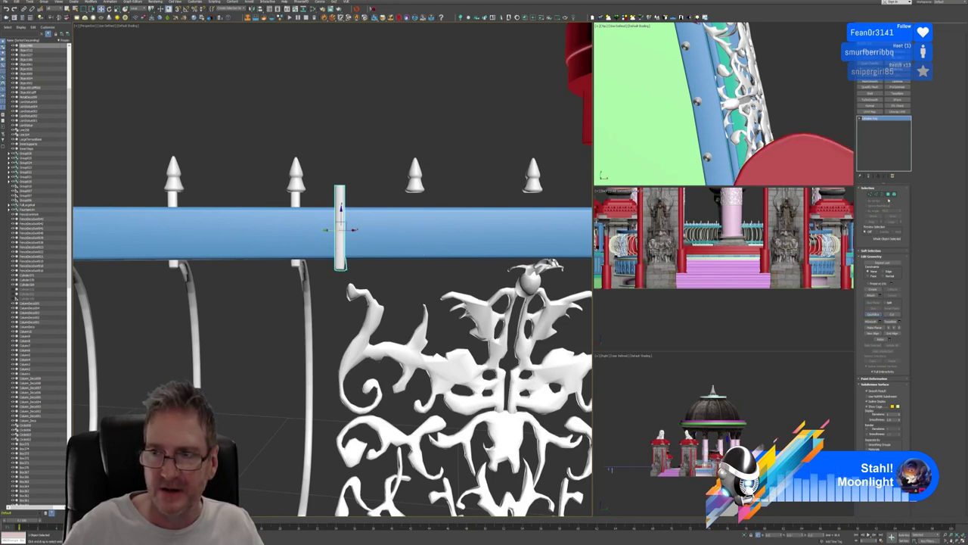
{"action": "left_click", "coordinate": [889, 195]}
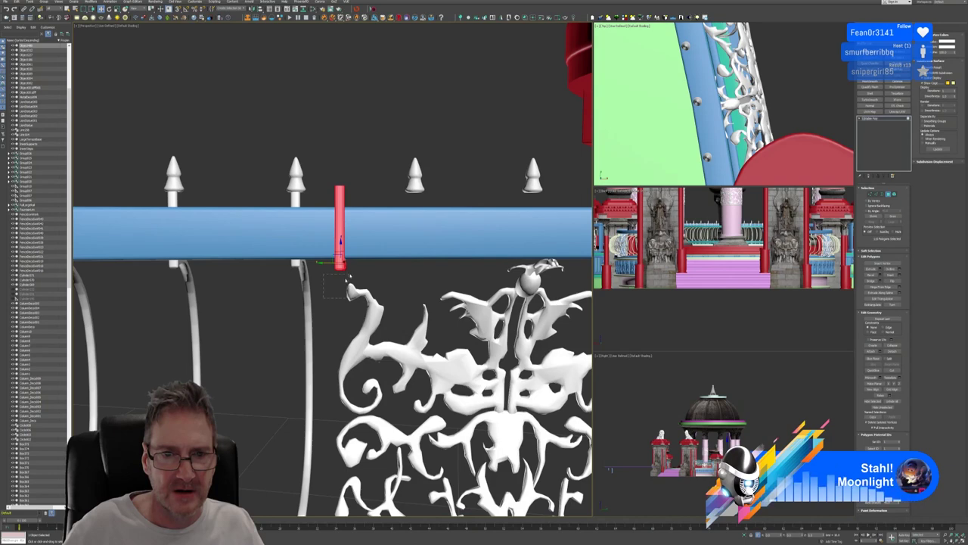
{"action": "left_click_drag", "start_coordinate": [368, 257], "coordinate": [369, 258]}
{"action": "key", "text": "Delete"}
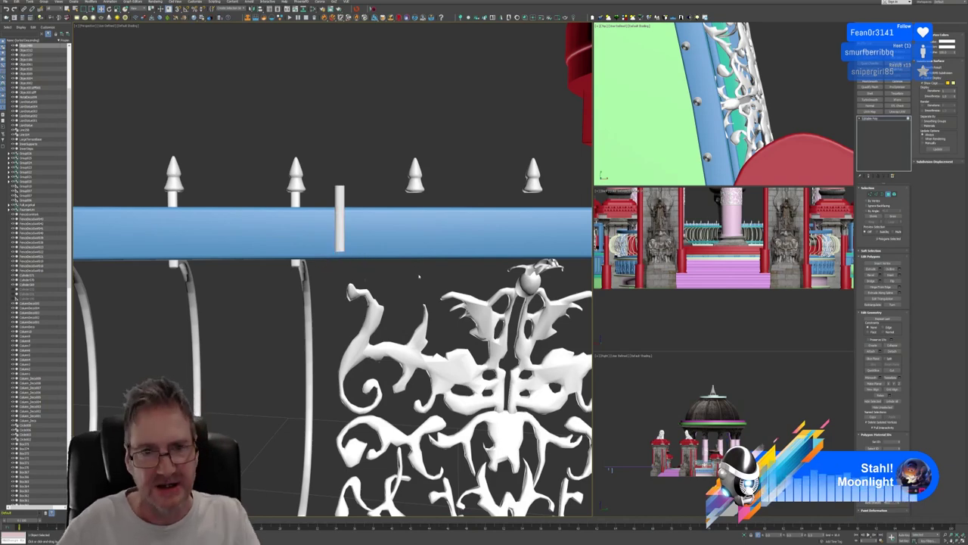
{"action": "left_click", "coordinate": [889, 195]}
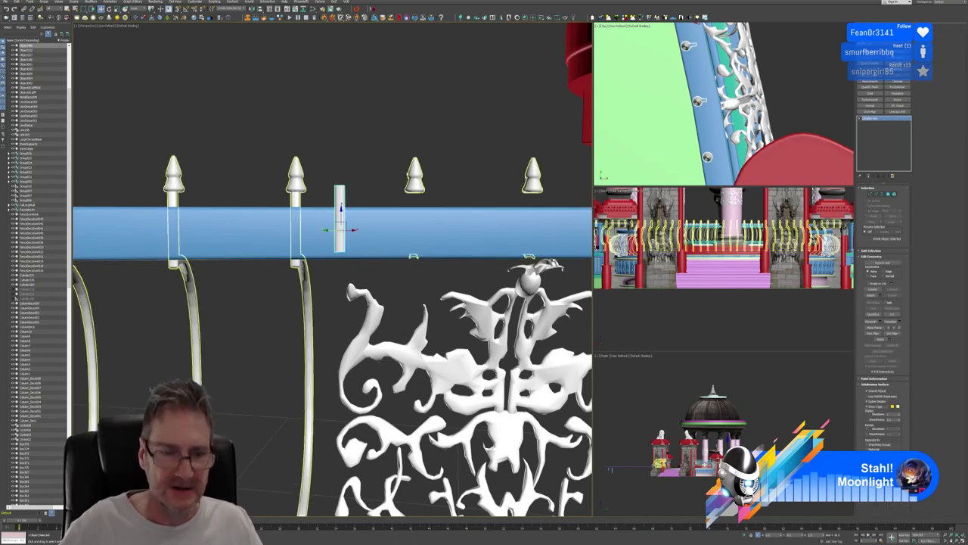
Change the reference coordinate system for moving and centre the trimmed stub's pivot on its geometry again
{"action": "middle_click_drag", "start_coordinate": [391, 164], "coordinate": [389, 177], "text": "alt"}
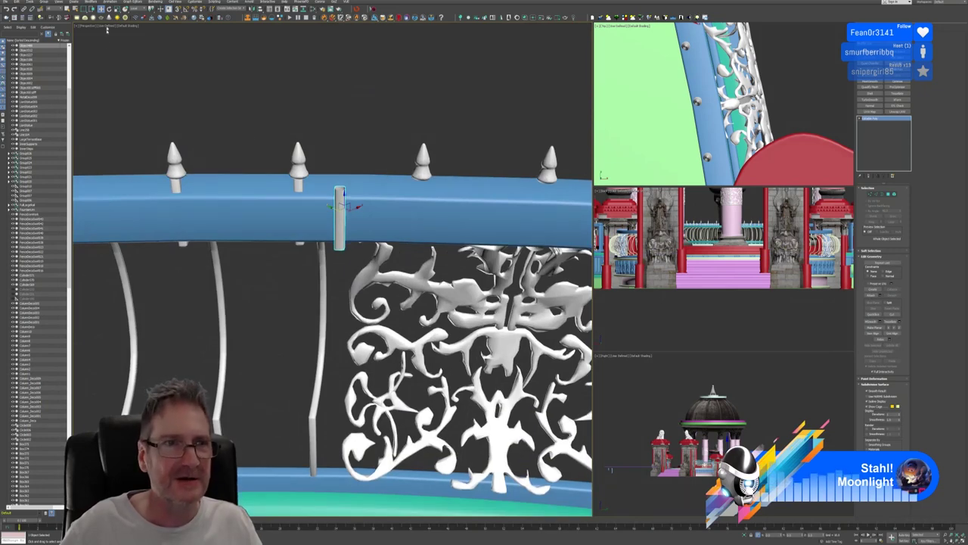
{"action": "left_click", "coordinate": [136, 8]}
{"action": "left_click", "coordinate": [135, 13]}
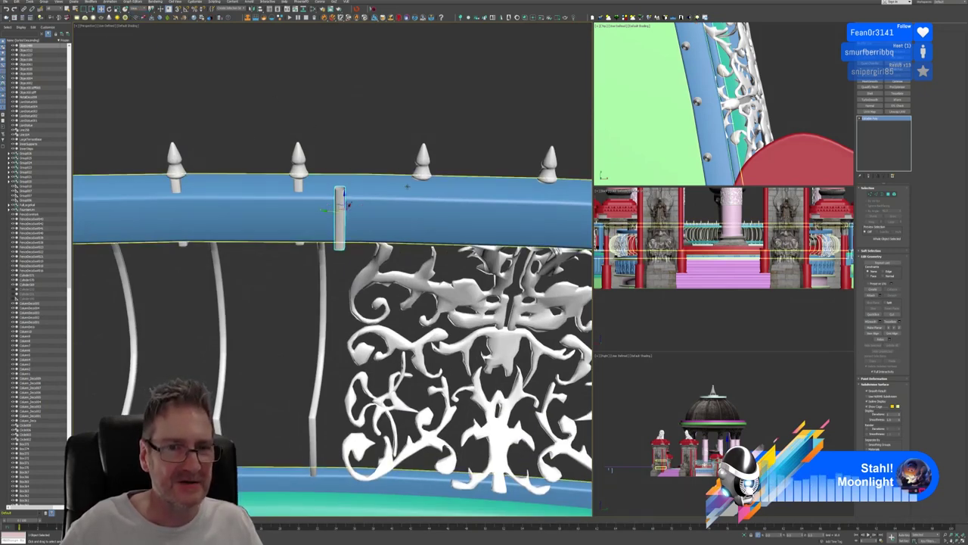
{"action": "middle_click_drag", "start_coordinate": [391, 209], "coordinate": [395, 253], "text": "alt"}
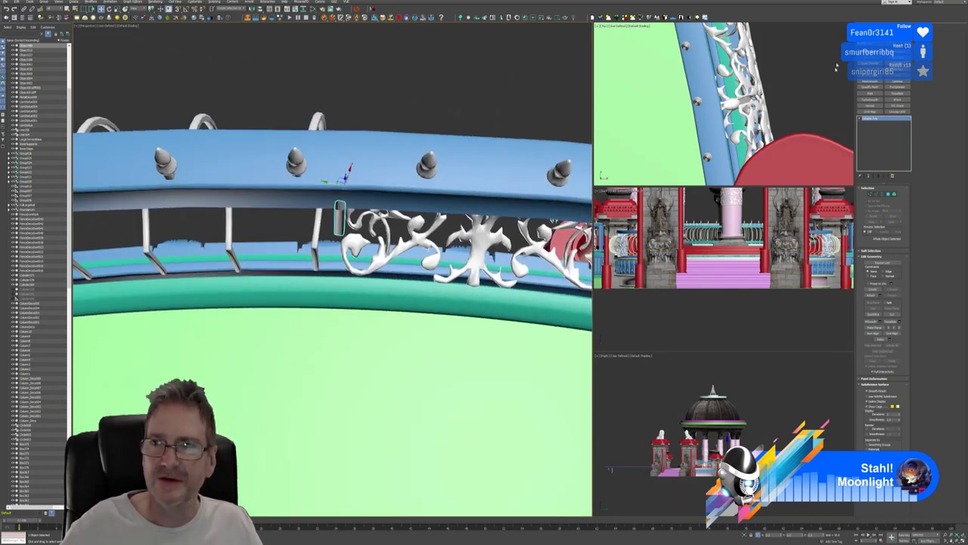
{"action": "left_click", "coordinate": [879, 28]}
{"action": "left_click", "coordinate": [884, 65]}
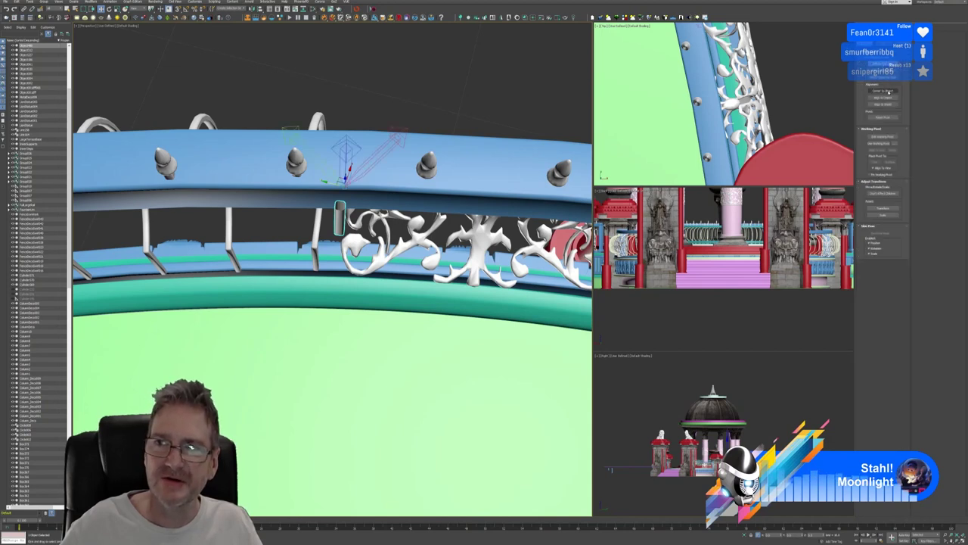
{"action": "left_click", "coordinate": [887, 91]}
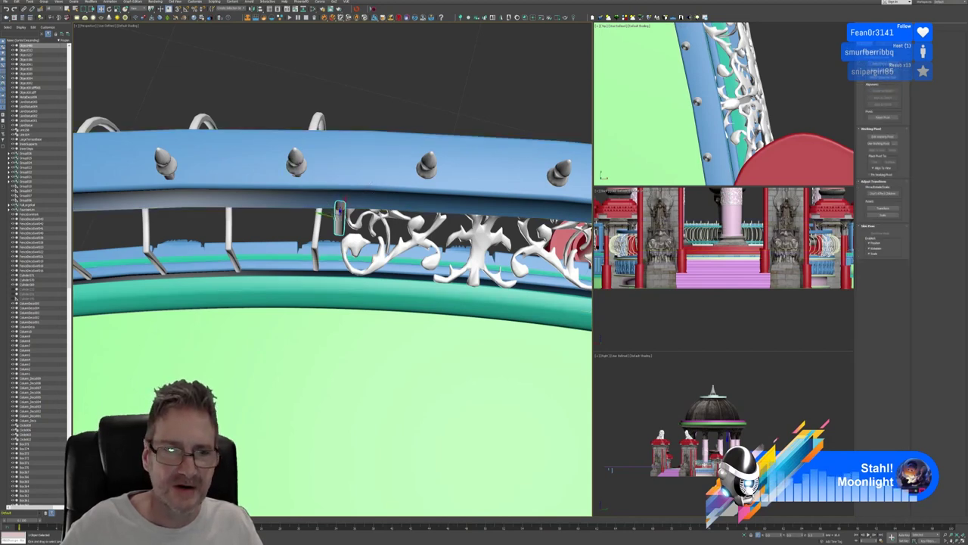
Move the trimmed stub directly beneath the first unsupported finial above the panel, aligning it across and along the handrail
{"action": "left_click_drag", "start_coordinate": [336, 218], "coordinate": [411, 239]}
{"action": "mouse_move", "coordinate": [412, 241]}
{"action": "middle_mouse_down", "text": "alt"}
{"action": "mouse_move", "coordinate": [459, 282]}
{"action": "mouse_move", "coordinate": [418, 241]}
{"action": "middle_mouse_up", "text": "alt"}
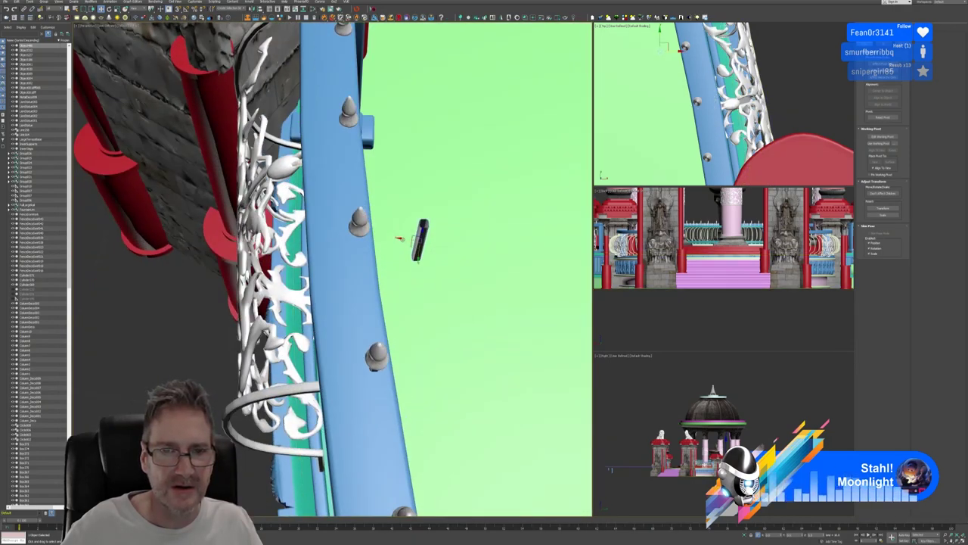
{"action": "left_click_drag", "start_coordinate": [404, 239], "coordinate": [342, 234]}
{"action": "middle_click_drag", "start_coordinate": [343, 235], "coordinate": [368, 236], "text": "alt"}
{"action": "left_click_drag", "start_coordinate": [372, 236], "coordinate": [383, 238]}
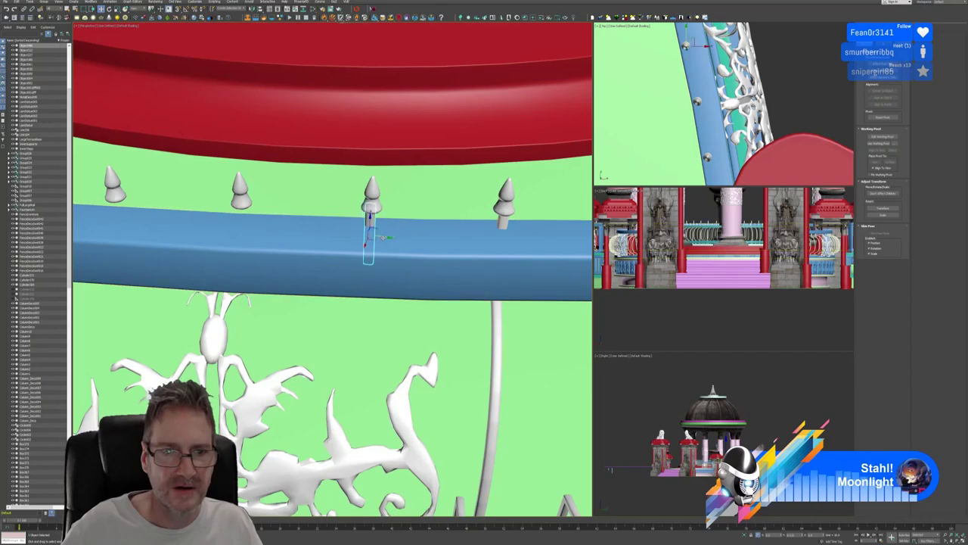
{"action": "middle_click_drag", "start_coordinate": [385, 236], "coordinate": [345, 234], "text": "alt"}
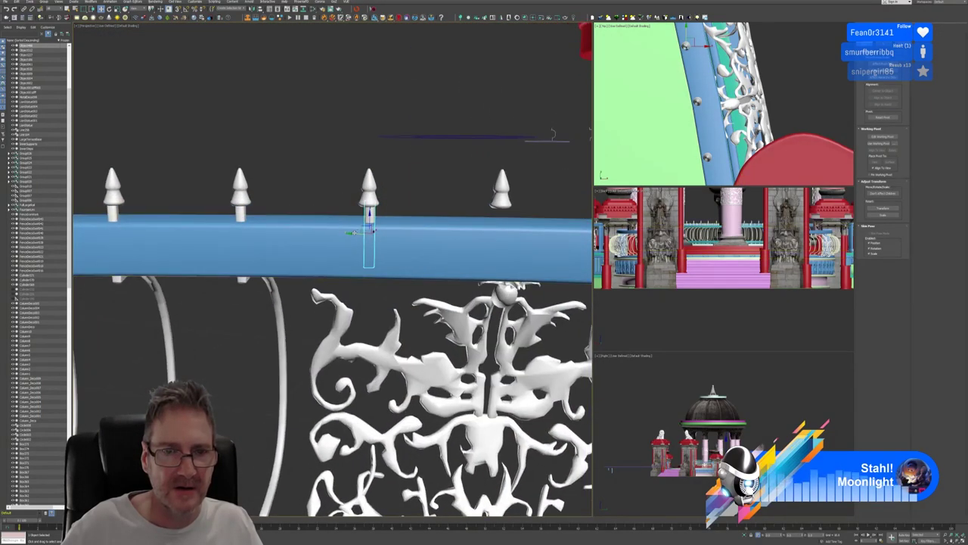
{"action": "left_click_drag", "start_coordinate": [359, 232], "coordinate": [357, 233]}
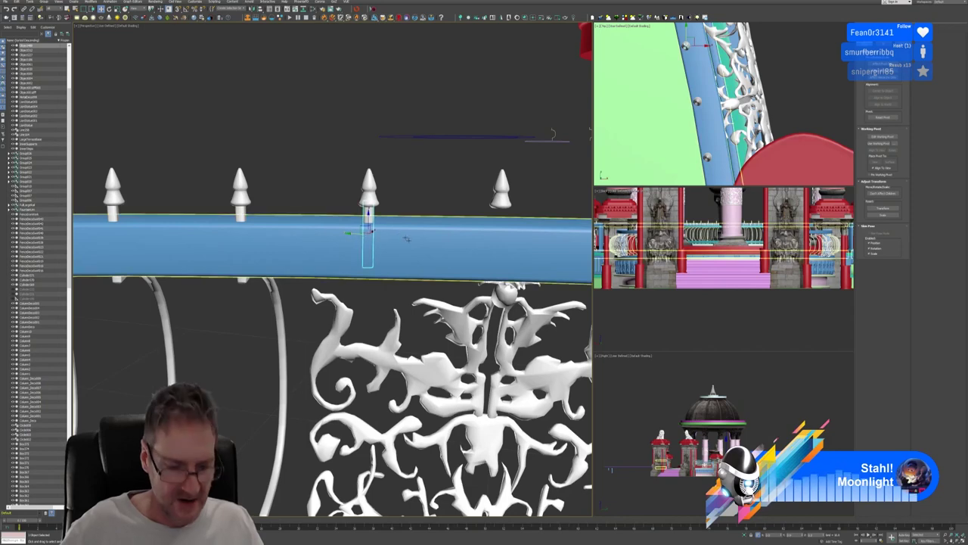
{"action": "middle_click_drag", "start_coordinate": [347, 232], "coordinate": [347, 235], "text": "alt"}
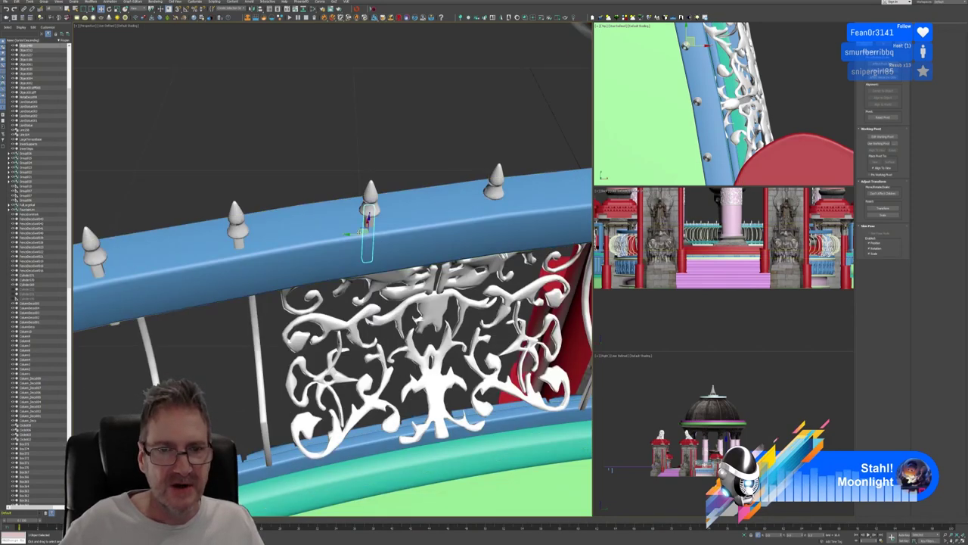
Clone the stub twice as copies, placing one beneath each of the next two finials above the panel
{"action": "left_click_drag", "start_coordinate": [346, 232], "coordinate": [481, 216]}
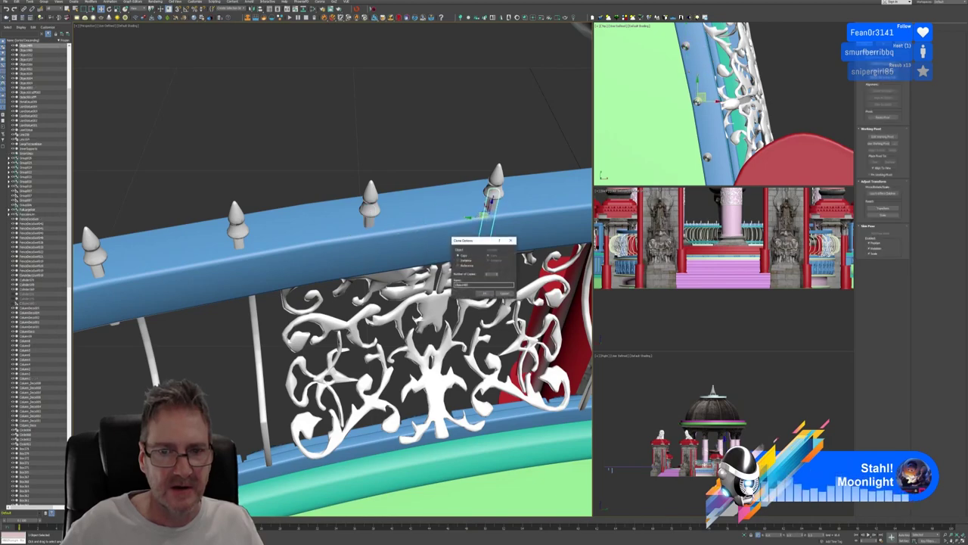
{"action": "left_click", "coordinate": [485, 294]}
{"action": "mouse_move", "coordinate": [482, 291]}
{"action": "middle_mouse_down", "text": "alt"}
{"action": "mouse_move", "coordinate": [452, 221]}
{"action": "mouse_move", "coordinate": [541, 213]}
{"action": "mouse_move", "coordinate": [541, 241]}
{"action": "middle_mouse_up", "text": "alt"}
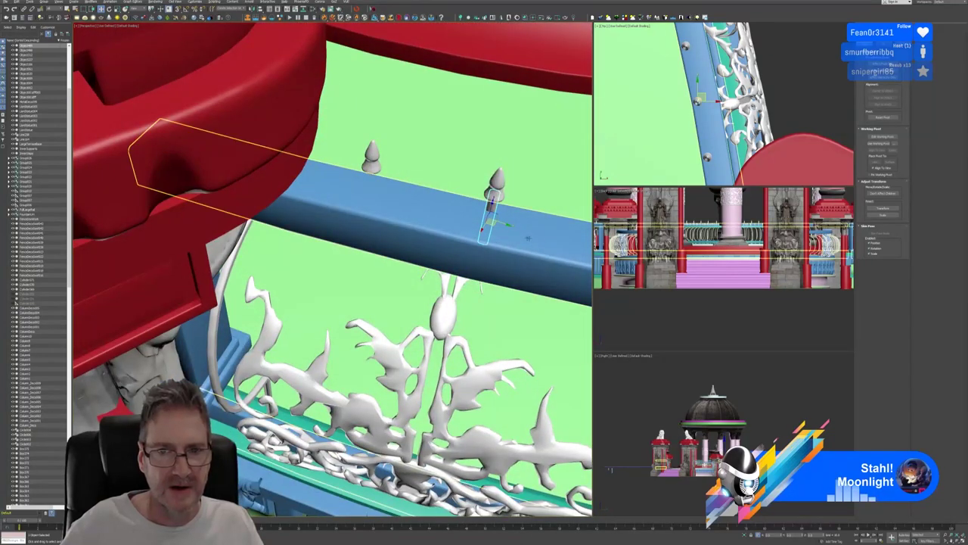
{"action": "mouse_move", "coordinate": [491, 223]}
{"action": "left_mouse_down", "text": "shift"}
{"action": "mouse_move", "coordinate": [392, 215]}
{"action": "mouse_move", "coordinate": [368, 198]}
{"action": "left_mouse_up", "text": "shift"}
{"action": "left_click", "coordinate": [490, 293]}
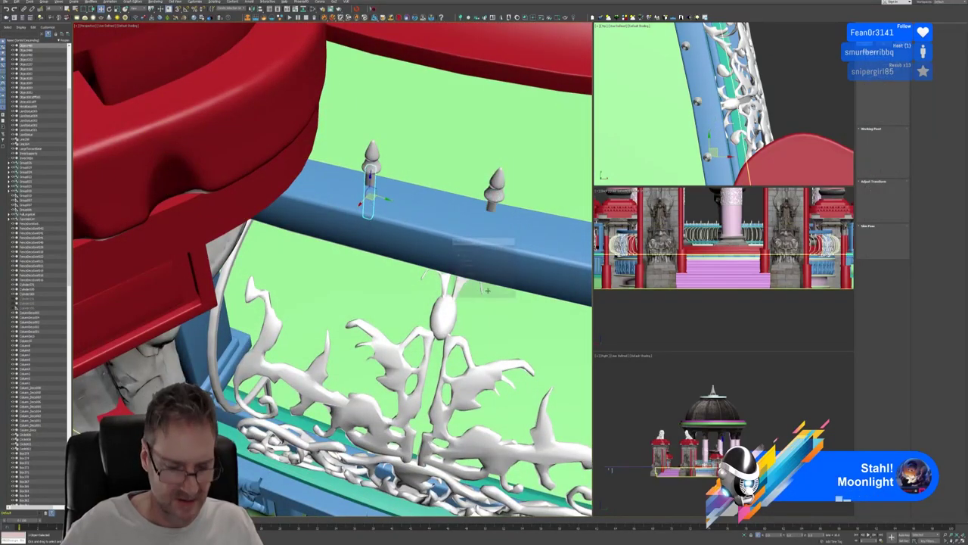
{"action": "middle_click_drag", "start_coordinate": [454, 217], "coordinate": [370, 205], "text": "alt"}
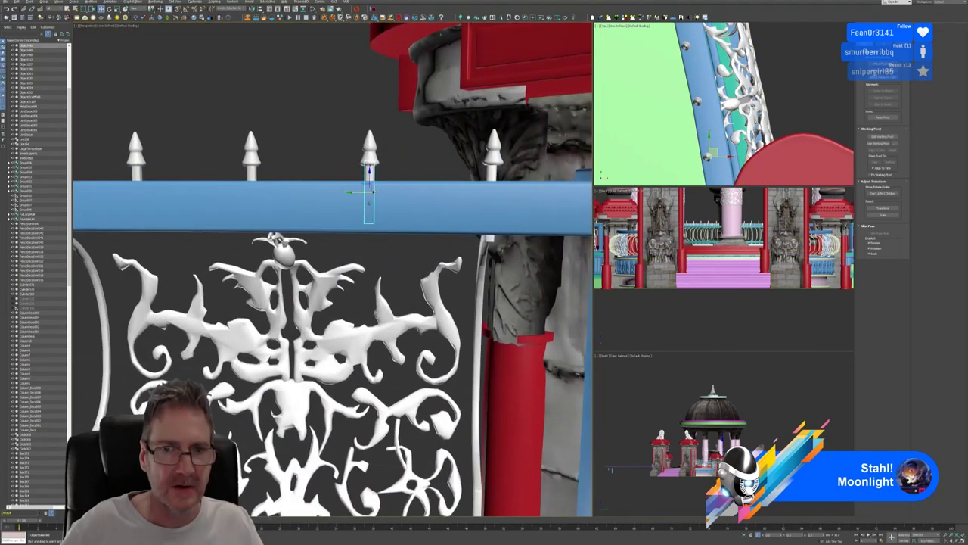
Attach the three stubs above the ornamental panel to the baluster and finial object
{"action": "scroll", "coordinate": [370, 206], "scroll_direction": "down", "scroll_amount": 2}
{"action": "middle_click_drag", "start_coordinate": [317, 227], "coordinate": [357, 244]}
{"action": "scroll", "coordinate": [373, 239], "scroll_direction": "down", "scroll_amount": 3}
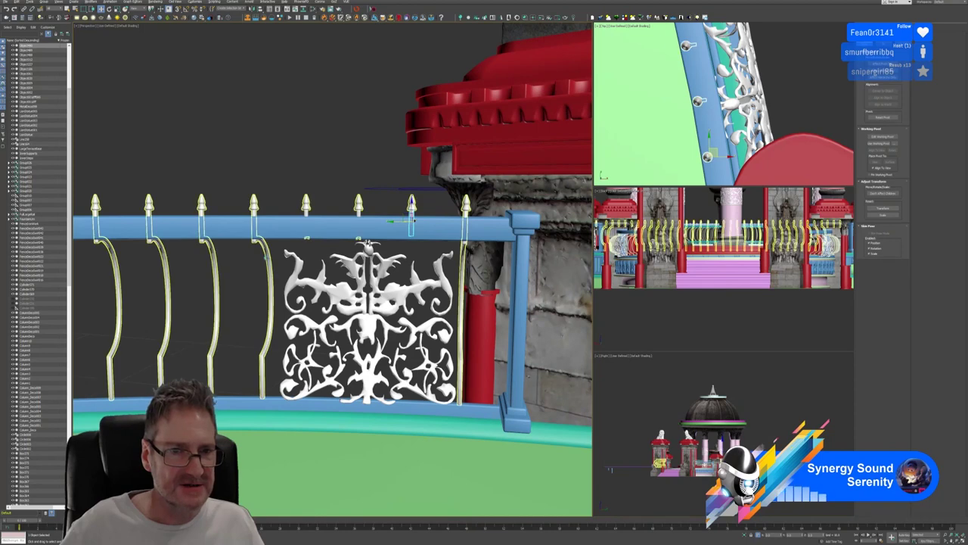
{"action": "left_click", "coordinate": [271, 261]}
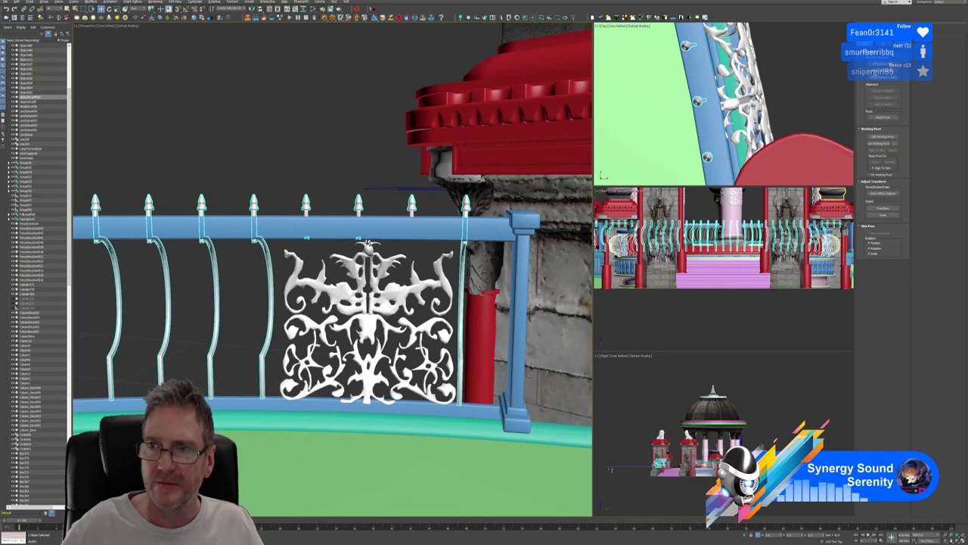
{"action": "left_click", "coordinate": [870, 28]}
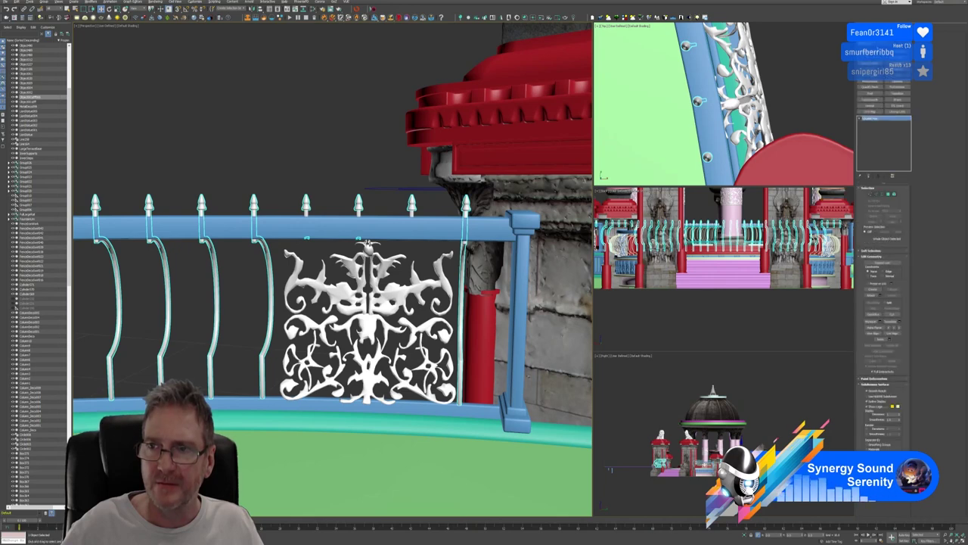
{"action": "left_click", "coordinate": [871, 295]}
{"action": "left_click", "coordinate": [308, 215]}
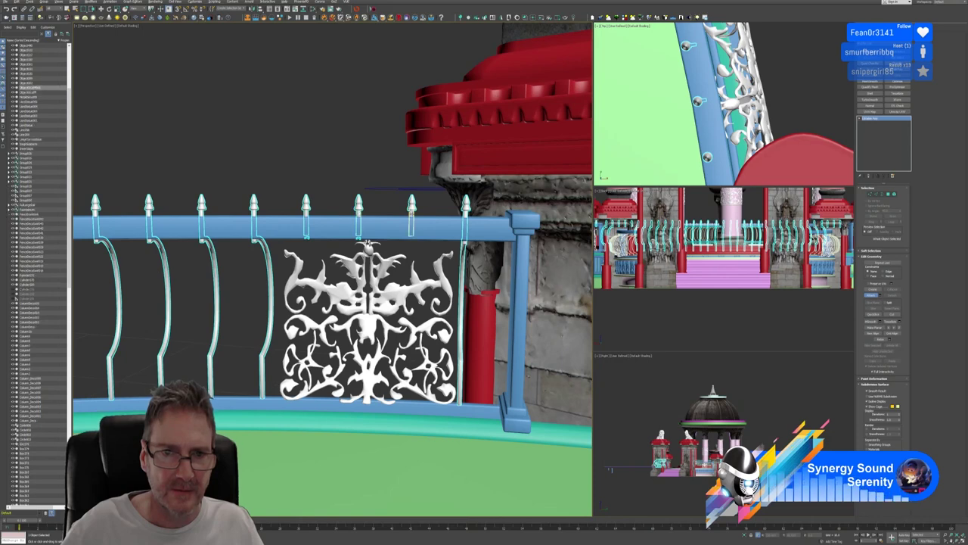
{"action": "left_click", "coordinate": [413, 215]}
{"action": "left_click", "coordinate": [871, 296]}
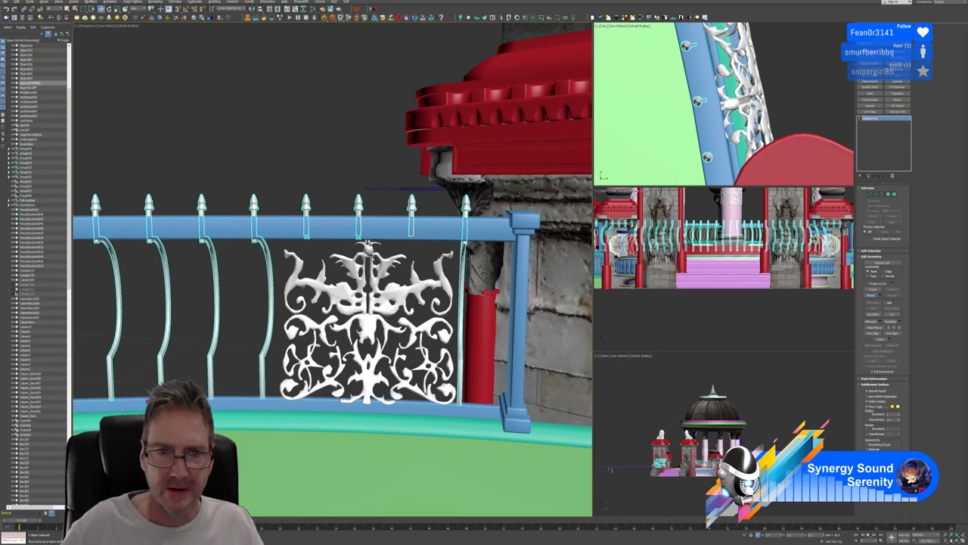
Examine the whole pavilion from several angles, checking the railings, finials and ornamental panels
{"action": "middle_click_drag", "start_coordinate": [390, 262], "coordinate": [421, 268], "text": "alt"}
{"action": "scroll", "coordinate": [436, 275], "scroll_direction": "down", "scroll_amount": 8}
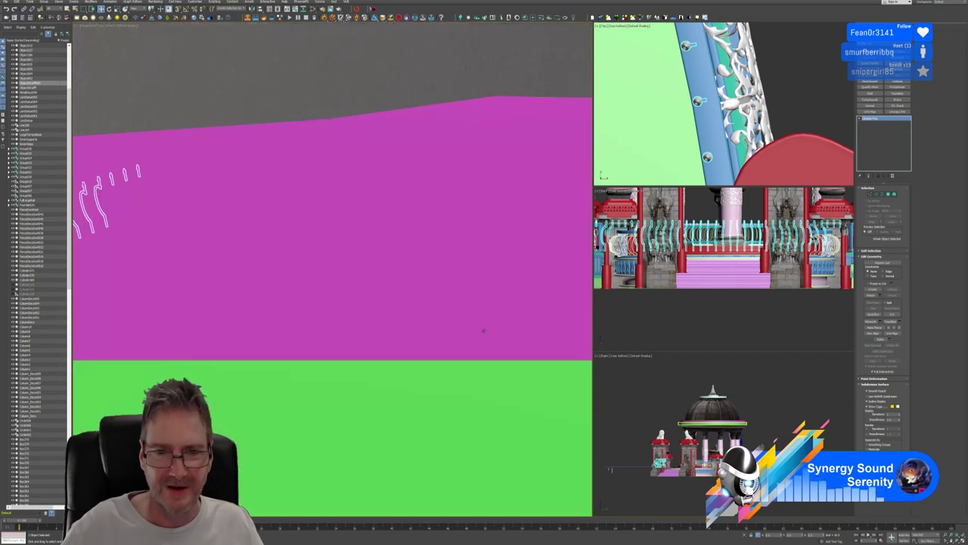
{"action": "middle_click_drag", "start_coordinate": [484, 330], "coordinate": [459, 336], "text": "alt"}
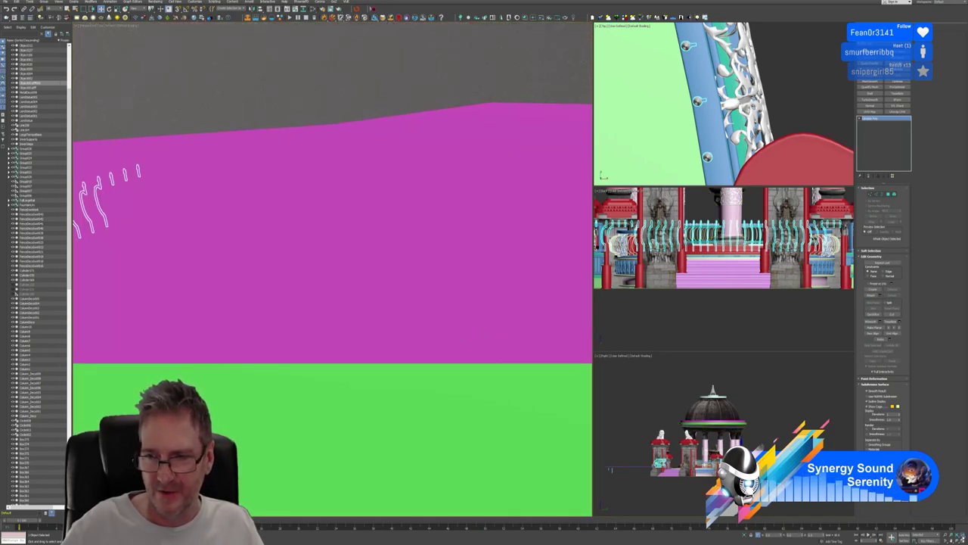
{"action": "key", "text": "ctrl+shift+z"}
{"action": "scroll", "coordinate": [437, 378], "scroll_direction": "down", "scroll_amount": 2}
{"action": "middle_click_drag", "start_coordinate": [454, 244], "coordinate": [435, 196], "text": "alt"}
{"action": "scroll", "coordinate": [355, 297], "scroll_direction": "up", "scroll_amount": 7}
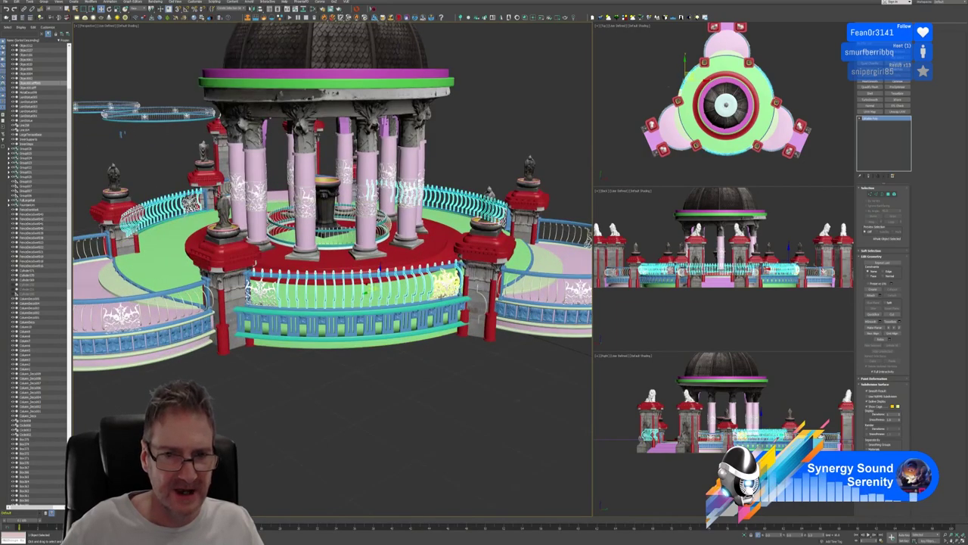
{"action": "scroll", "coordinate": [326, 401], "scroll_direction": "down", "scroll_amount": 5}
{"action": "middle_click_drag", "start_coordinate": [301, 408], "coordinate": [355, 402], "text": "alt"}
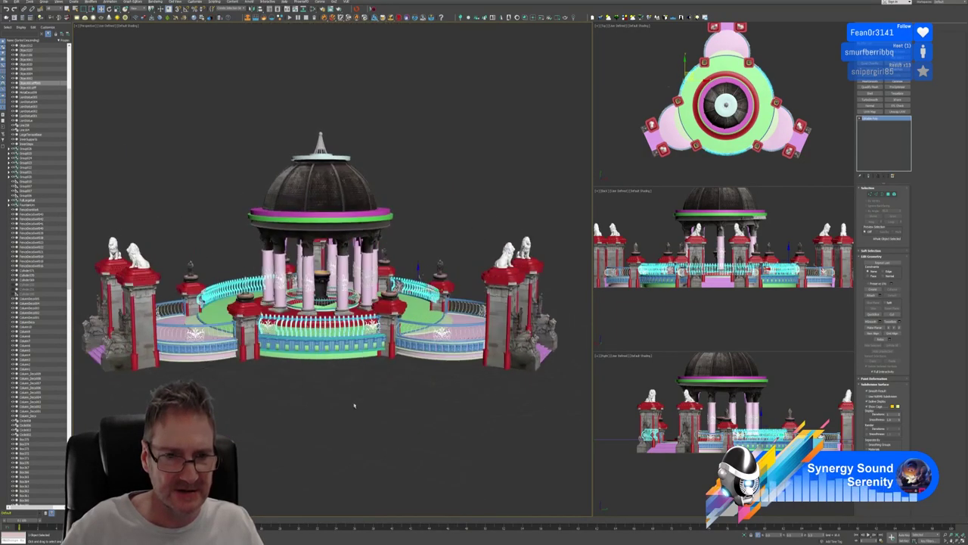
{"action": "middle_click_drag", "start_coordinate": [253, 409], "coordinate": [321, 406], "text": "alt"}
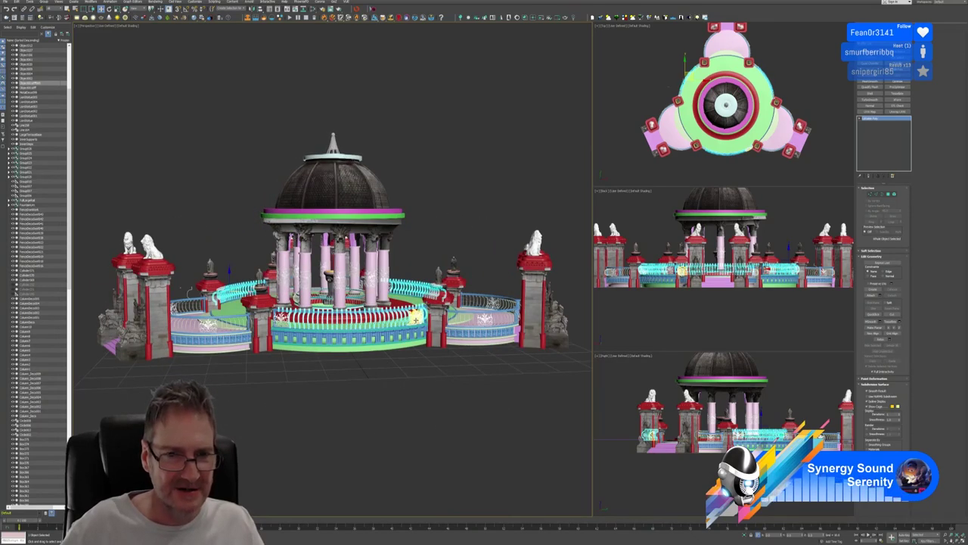
{"action": "middle_click_drag", "start_coordinate": [385, 388], "coordinate": [402, 398], "text": "alt"}
{"action": "scroll", "coordinate": [344, 327], "scroll_direction": "up", "scroll_amount": 5}
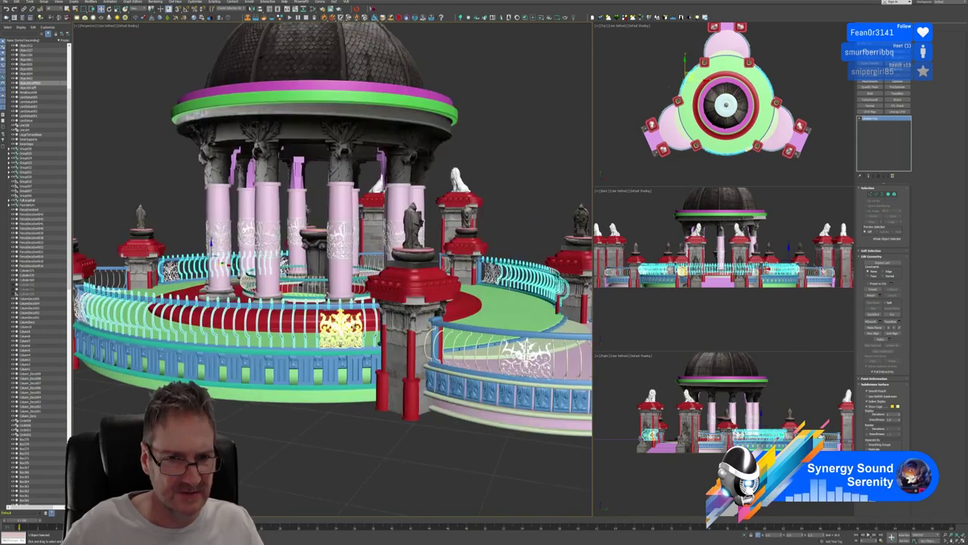
Move the ornamental panel along the curved railing closer to the stone pillar
{"action": "scroll", "coordinate": [353, 327], "scroll_direction": "up", "scroll_amount": 2}
{"action": "scroll", "coordinate": [353, 327], "scroll_direction": "up", "scroll_amount": 3}
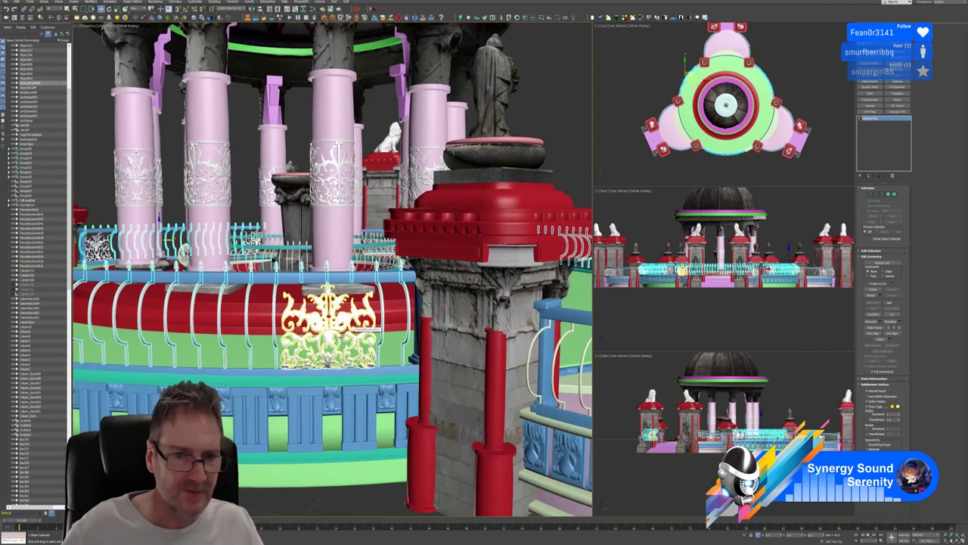
{"action": "left_click", "coordinate": [345, 334]}
{"action": "middle_click_drag", "start_coordinate": [359, 348], "coordinate": [359, 378], "text": "alt"}
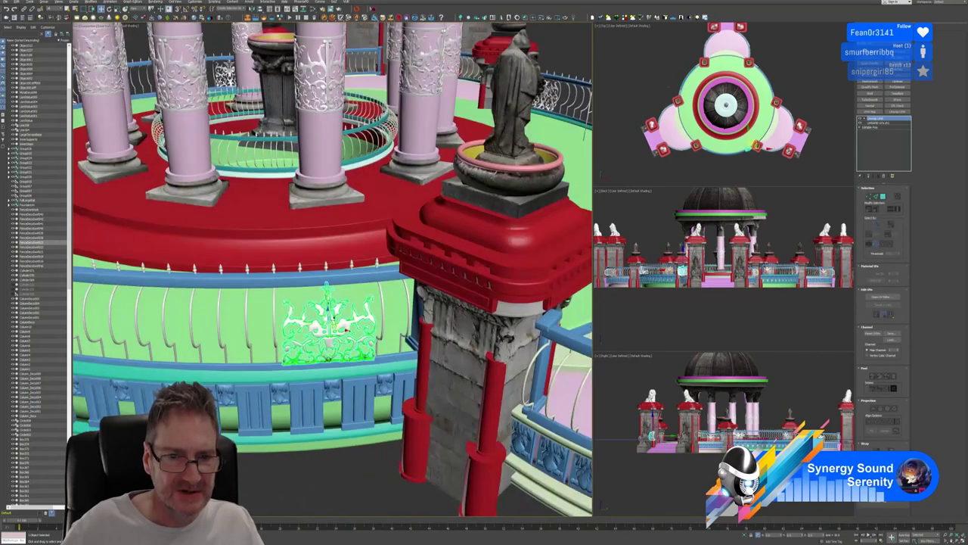
{"action": "middle_click_drag", "start_coordinate": [346, 329], "coordinate": [344, 330], "text": "alt"}
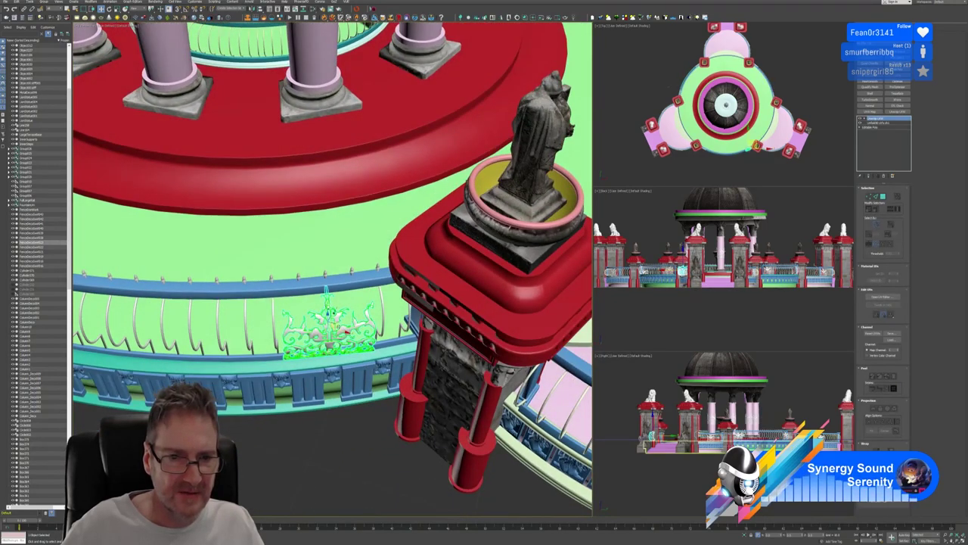
{"action": "middle_click_drag", "start_coordinate": [345, 331], "coordinate": [354, 291], "text": "alt"}
{"action": "scroll", "coordinate": [413, 341], "scroll_direction": "down", "scroll_amount": 7}
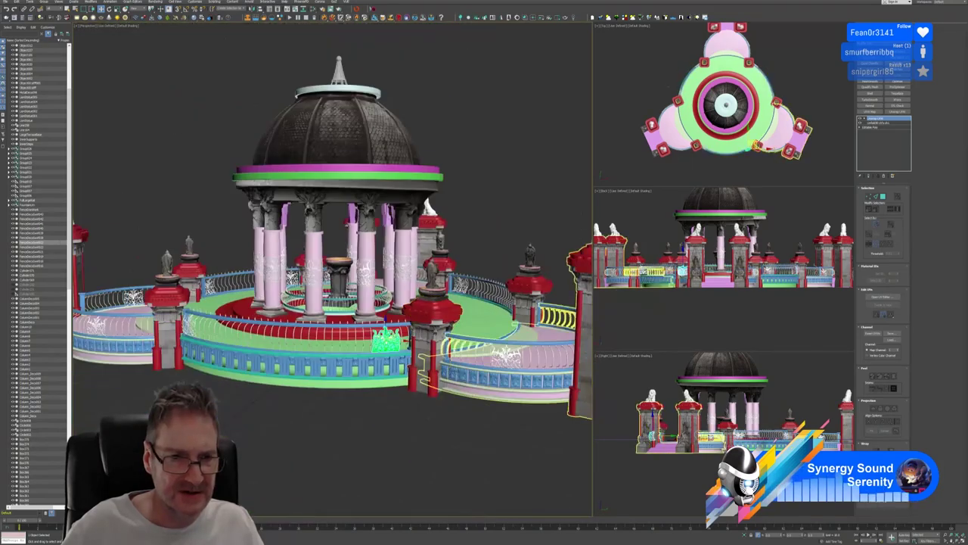
{"action": "middle_click_drag", "start_coordinate": [566, 326], "coordinate": [475, 328], "text": "alt"}
{"action": "scroll", "coordinate": [379, 341], "scroll_direction": "up", "scroll_amount": 5}
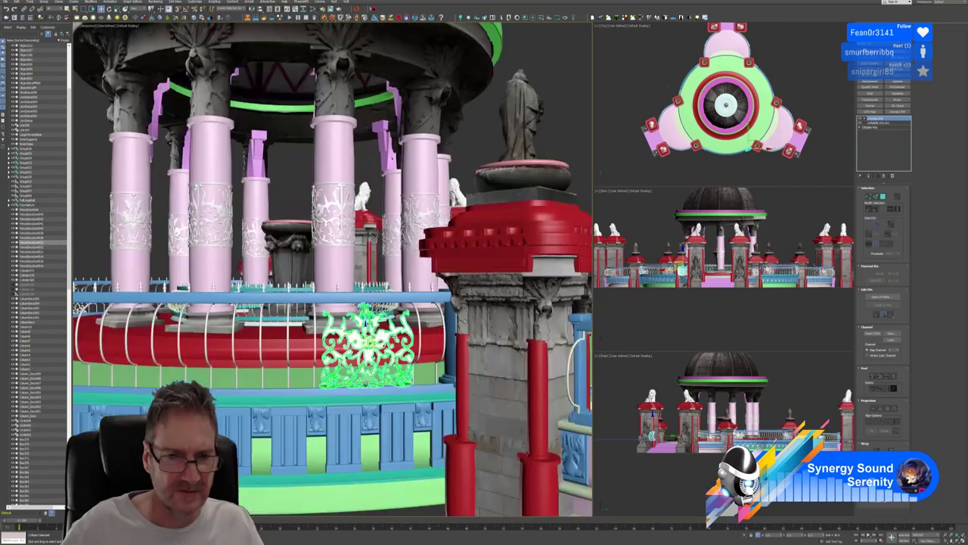
{"action": "middle_click_drag", "start_coordinate": [379, 341], "coordinate": [379, 310], "text": "alt"}
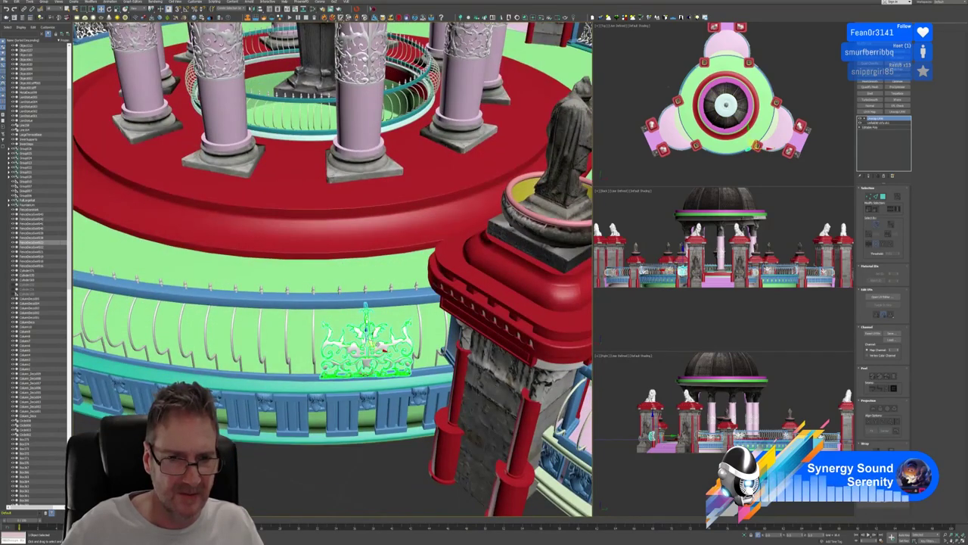
{"action": "left_click_drag", "start_coordinate": [385, 349], "coordinate": [408, 337]}
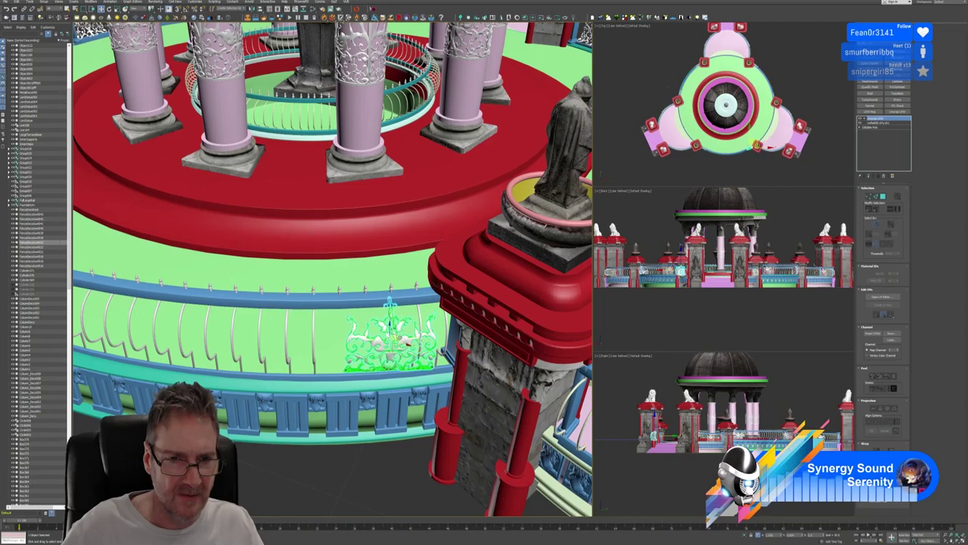
Rotate the ornamental panel slightly to follow the railing's curve and shift it further toward the stone pillar
{"action": "mouse_move", "coordinate": [407, 336]}
{"action": "middle_mouse_down", "text": "alt"}
{"action": "mouse_move", "coordinate": [401, 344]}
{"action": "mouse_move", "coordinate": [401, 333]}
{"action": "middle_mouse_up", "text": "alt"}
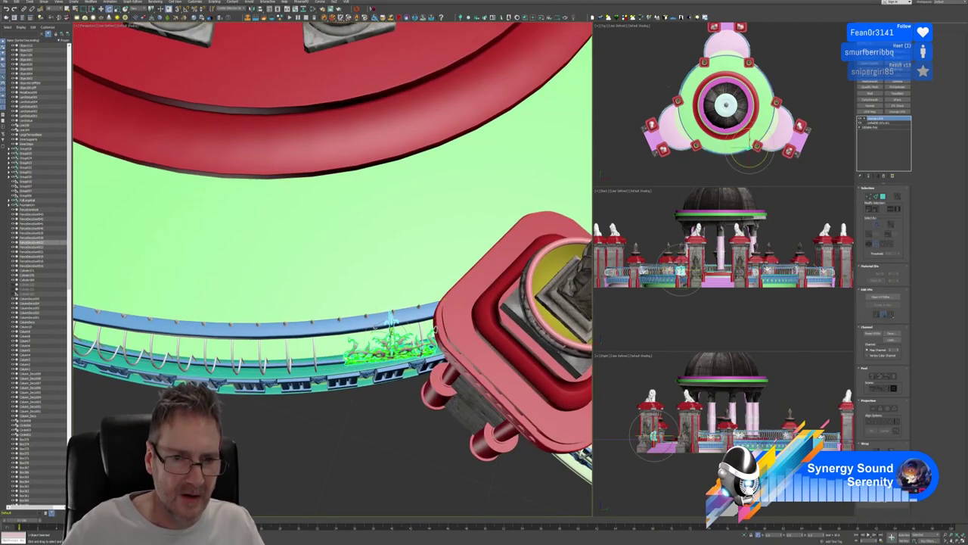
{"action": "mouse_move", "coordinate": [390, 331]}
{"action": "left_mouse_down"}
{"action": "mouse_move", "coordinate": [382, 322]}
{"action": "mouse_move", "coordinate": [435, 323]}
{"action": "left_mouse_up"}
{"action": "key", "text": "ctrl+z"}
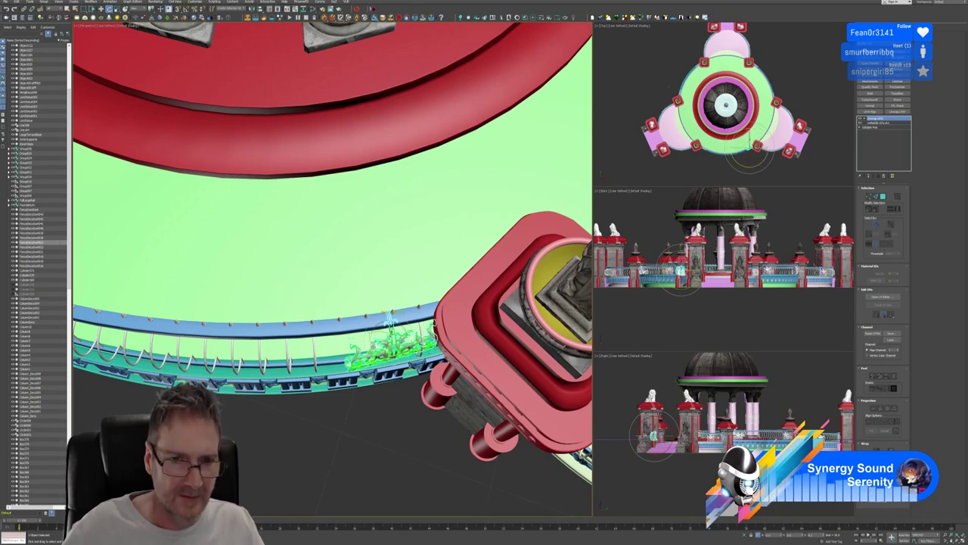
{"action": "left_click_drag", "start_coordinate": [759, 149], "coordinate": [761, 152]}
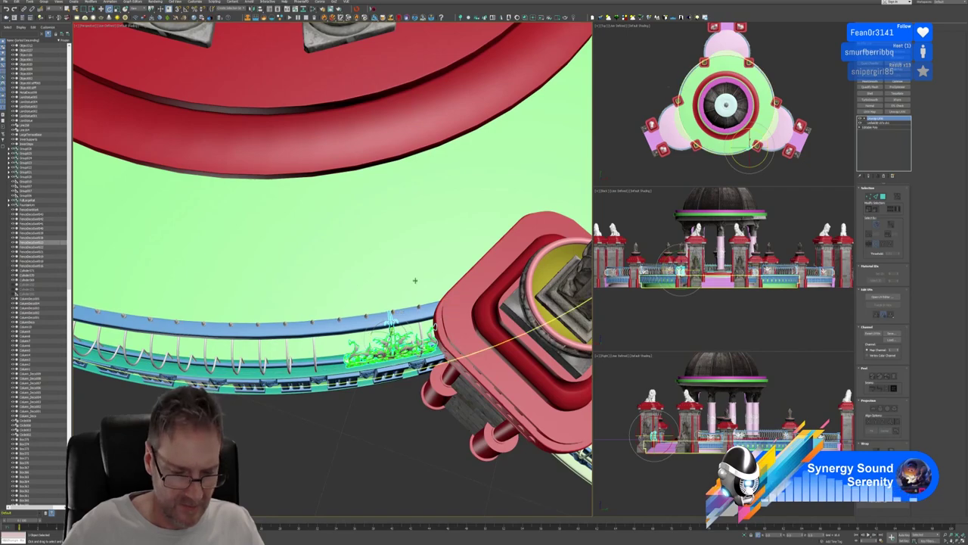
{"action": "middle_click_drag", "start_coordinate": [420, 270], "coordinate": [422, 236], "text": "alt"}
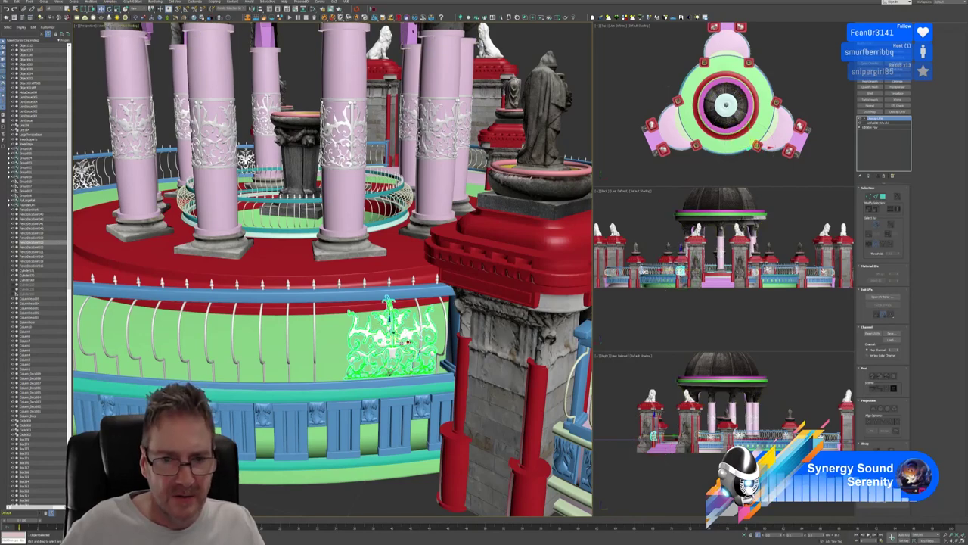
{"action": "left_click_drag", "start_coordinate": [405, 343], "coordinate": [414, 342]}
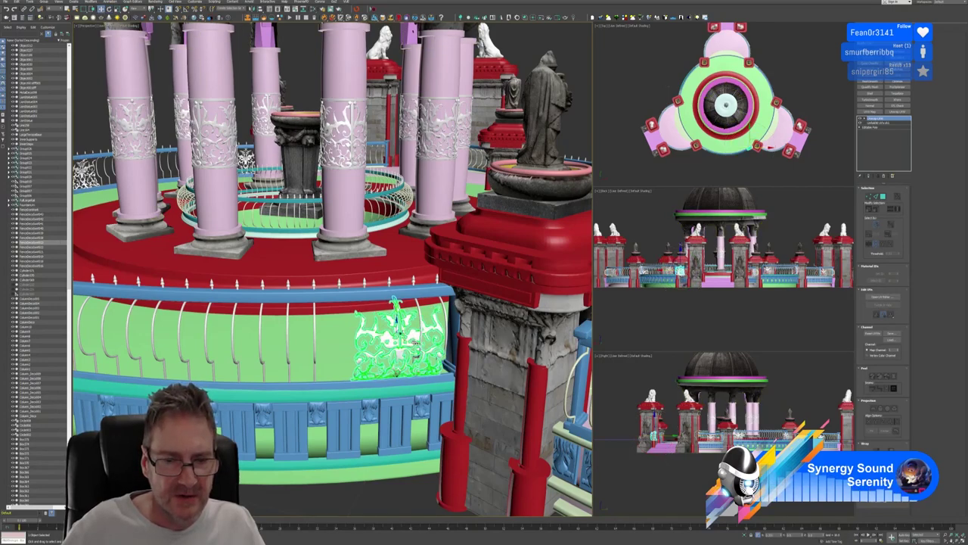
Set the reference coordinate system to Local and shift the ornamental panel slightly so it sits in line with the railing
{"action": "mouse_move", "coordinate": [414, 342]}
{"action": "middle_mouse_down", "text": "alt"}
{"action": "mouse_move", "coordinate": [402, 363]}
{"action": "mouse_move", "coordinate": [398, 337]}
{"action": "middle_mouse_up", "text": "alt"}
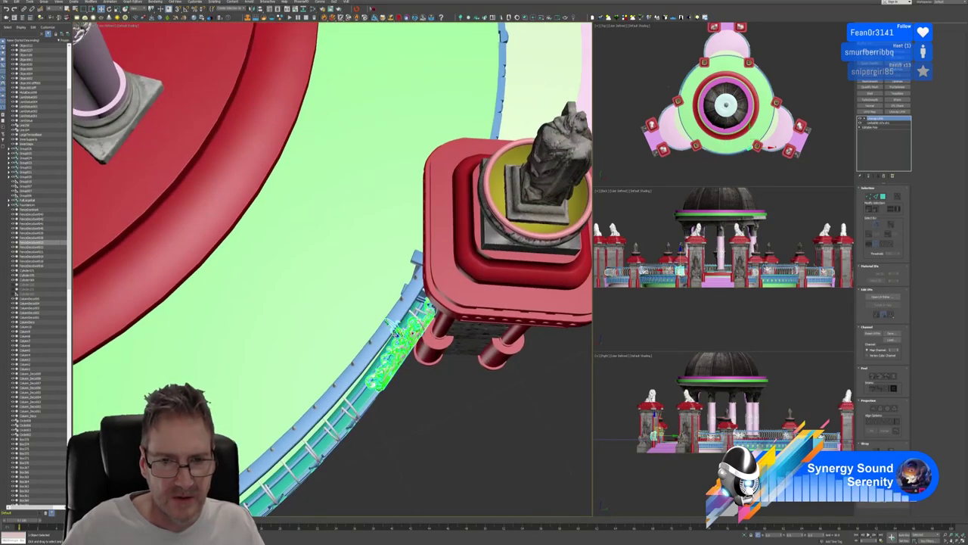
{"action": "scroll", "coordinate": [398, 338], "scroll_direction": "up", "scroll_amount": 2}
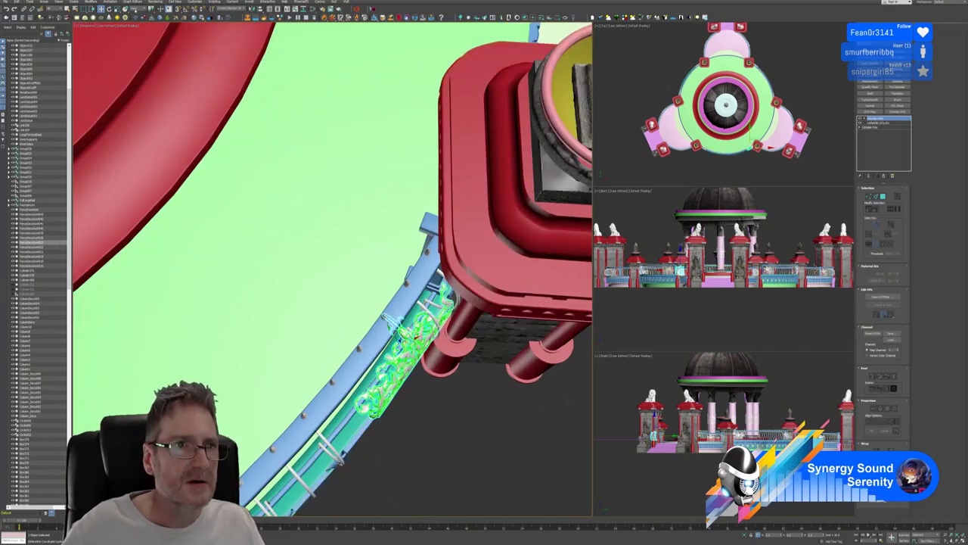
{"action": "left_click", "coordinate": [134, 8]}
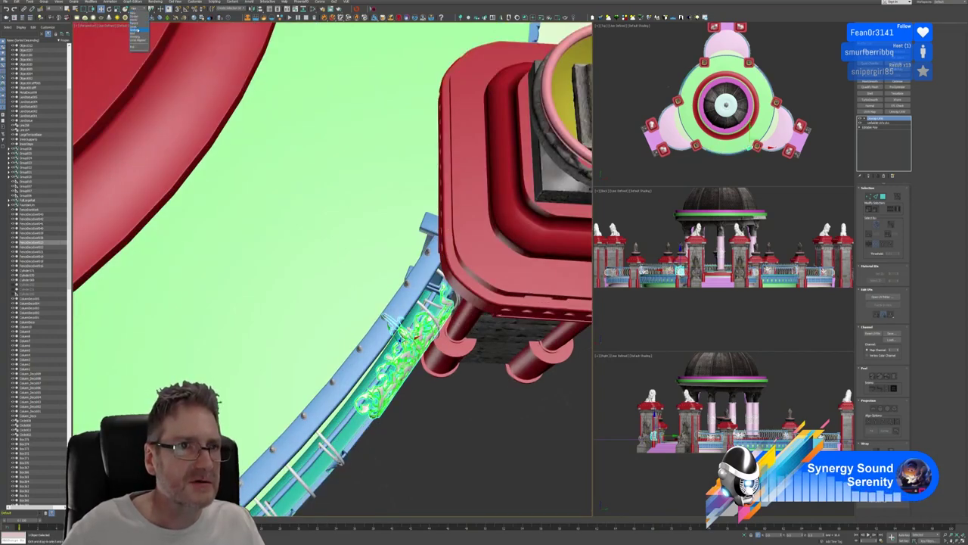
{"action": "left_click", "coordinate": [141, 29]}
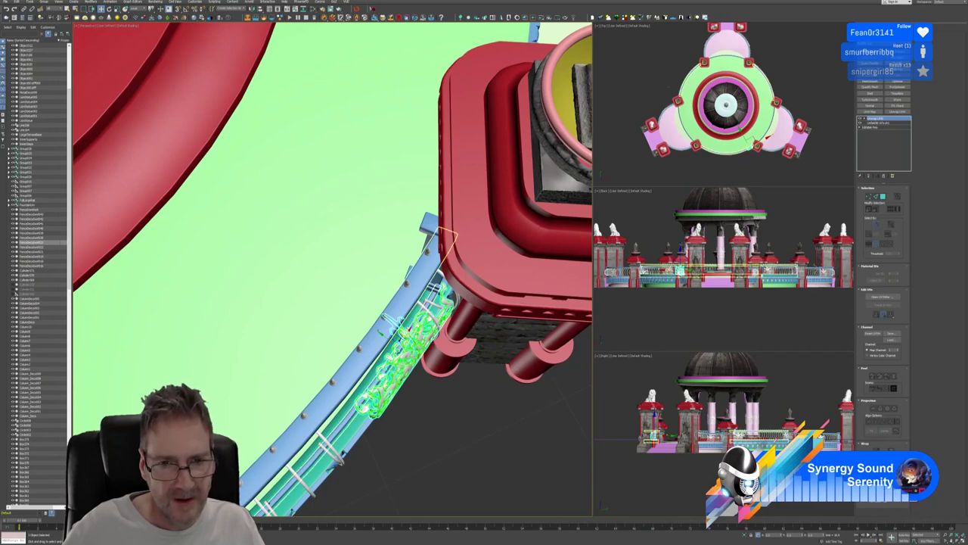
{"action": "left_click_drag", "start_coordinate": [386, 336], "coordinate": [382, 335]}
{"action": "middle_click_drag", "start_coordinate": [471, 389], "coordinate": [476, 180], "text": "alt"}
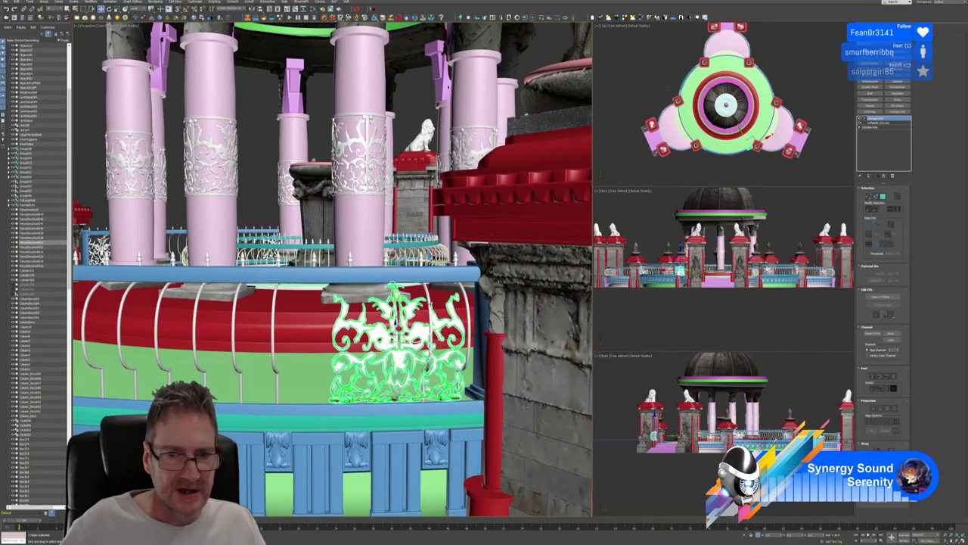
Select the single baluster element crossing the ornamental panel and move it along the railing into the gap beside the panel
{"action": "left_click", "coordinate": [430, 304]}
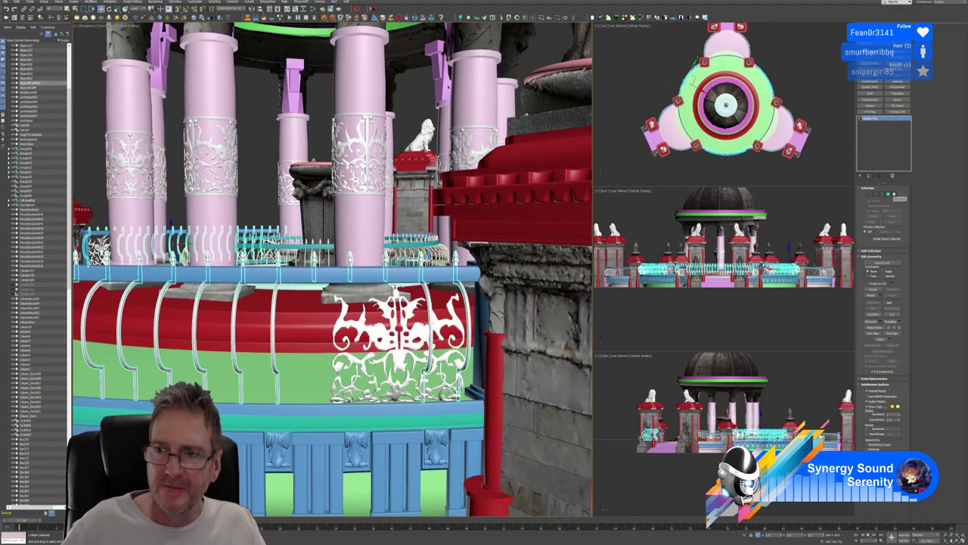
{"action": "left_click", "coordinate": [895, 195]}
{"action": "key", "text": "4"}
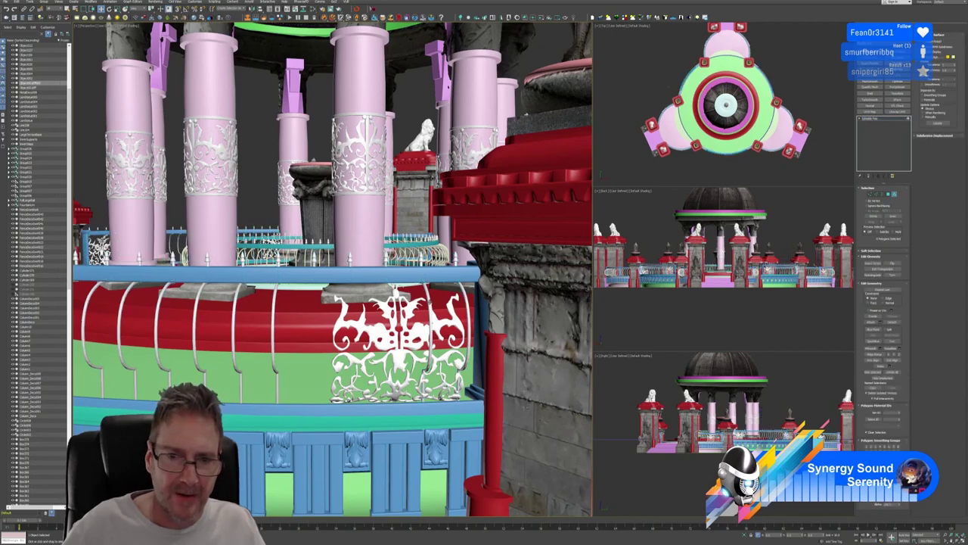
{"action": "left_click", "coordinate": [428, 303]}
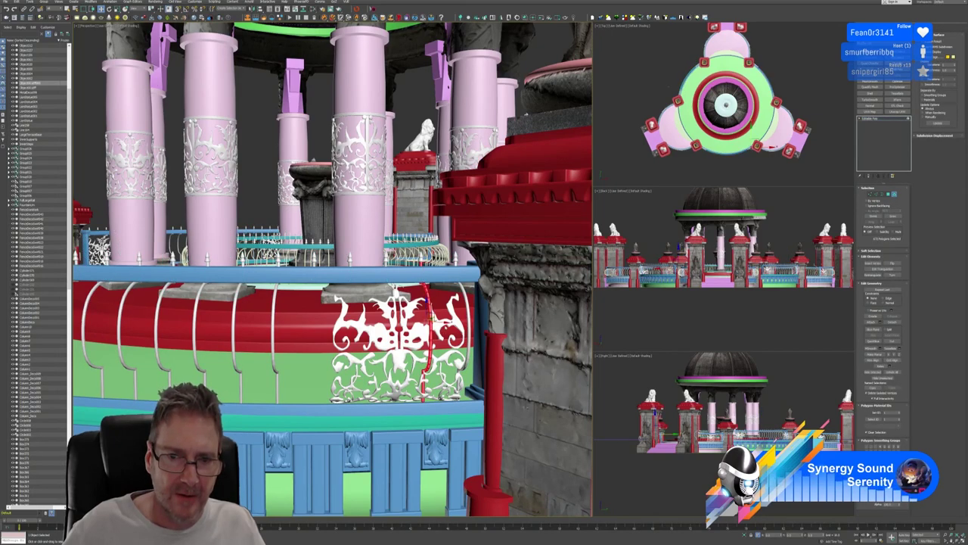
{"action": "middle_click_drag", "start_coordinate": [433, 318], "coordinate": [433, 364], "text": "alt"}
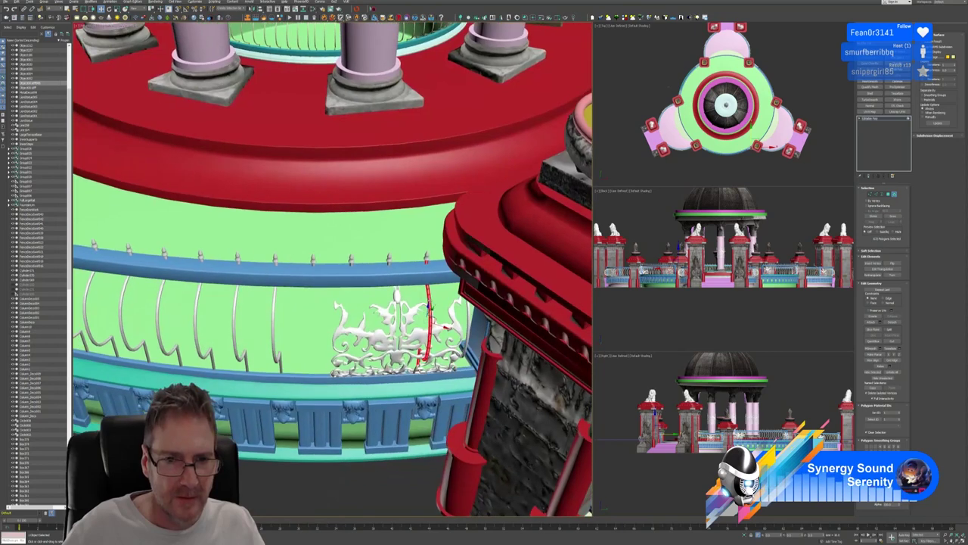
{"action": "left_click_drag", "start_coordinate": [429, 306], "coordinate": [326, 327]}
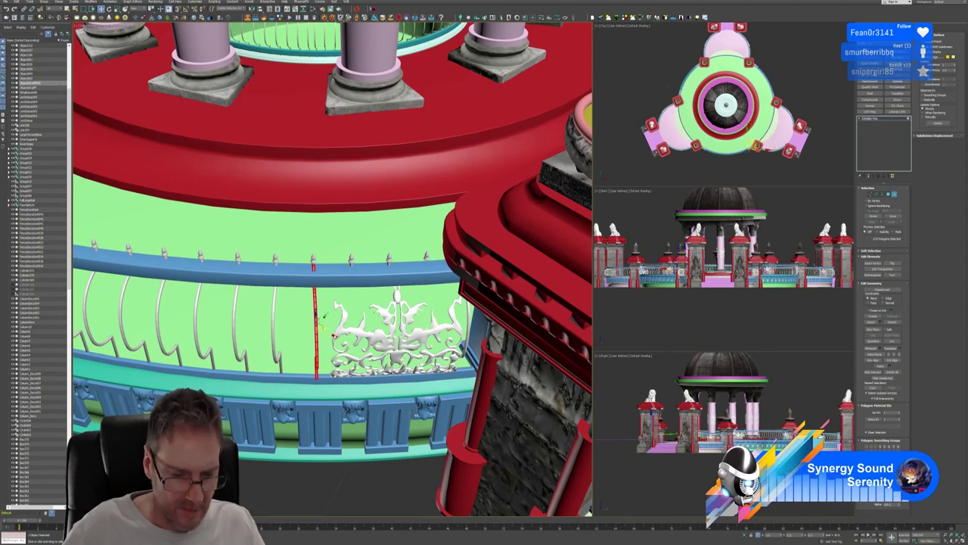
Align the relocated baluster's upper end directly beneath the nearest finial on the handrail
{"action": "middle_click_drag", "start_coordinate": [322, 327], "coordinate": [374, 327], "text": "alt"}
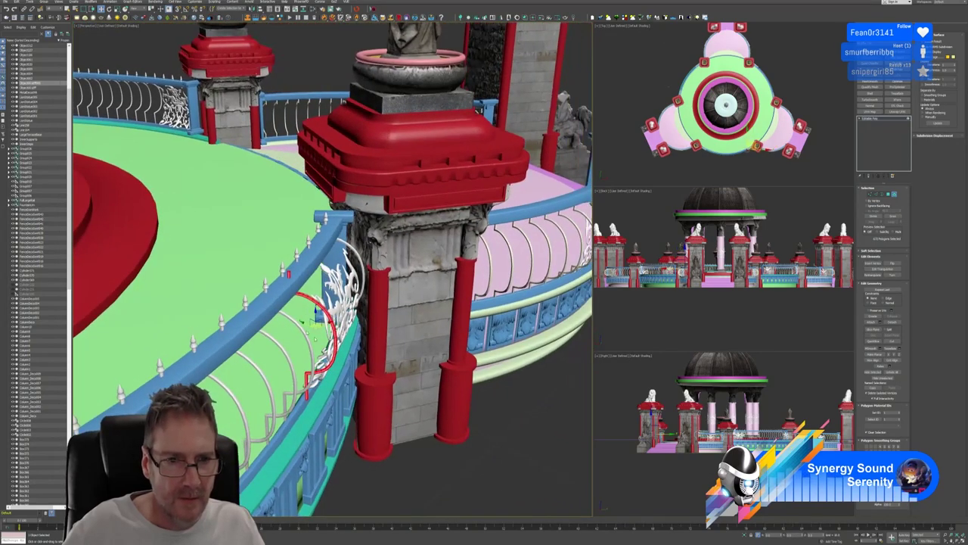
{"action": "scroll", "coordinate": [302, 294], "scroll_direction": "up", "scroll_amount": 4}
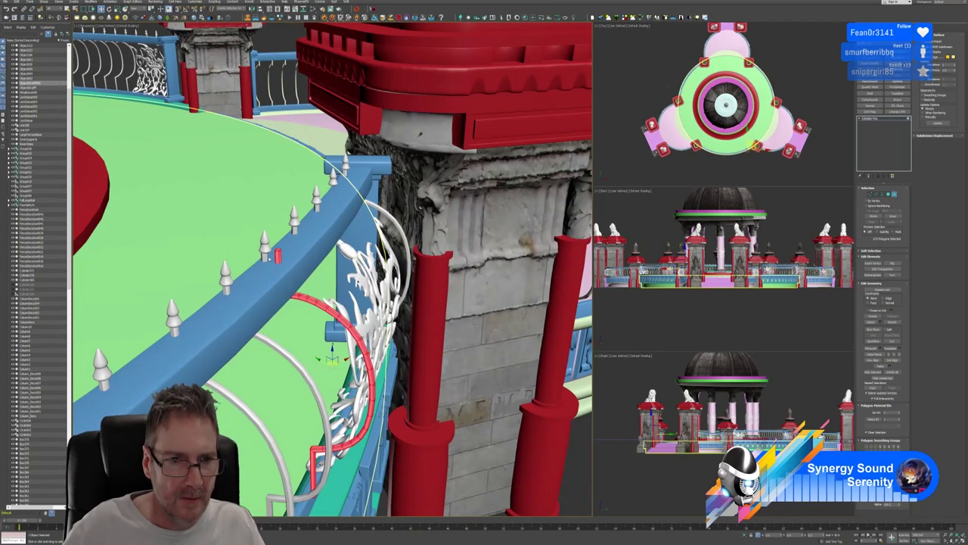
{"action": "left_click", "coordinate": [265, 256]}
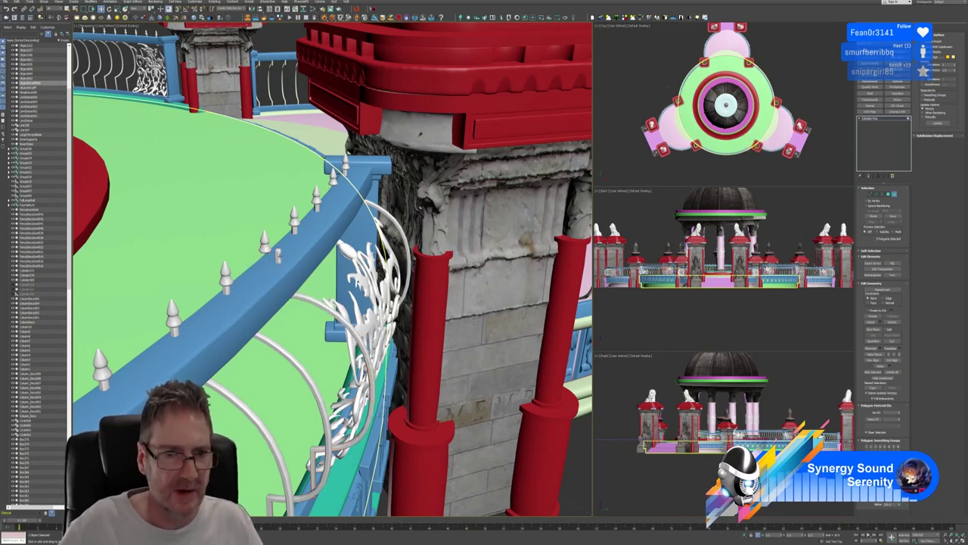
{"action": "key", "text": "ctrl+z"}
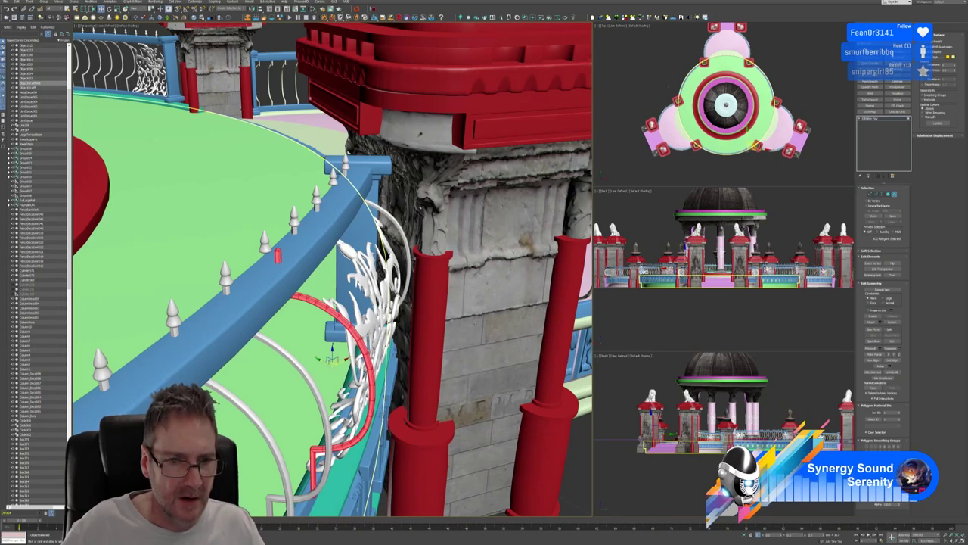
{"action": "mouse_move", "coordinate": [324, 361]}
{"action": "left_mouse_down"}
{"action": "mouse_move", "coordinate": [314, 366]}
{"action": "mouse_move", "coordinate": [333, 359]}
{"action": "mouse_move", "coordinate": [330, 379]}
{"action": "mouse_move", "coordinate": [312, 362]}
{"action": "left_mouse_up"}
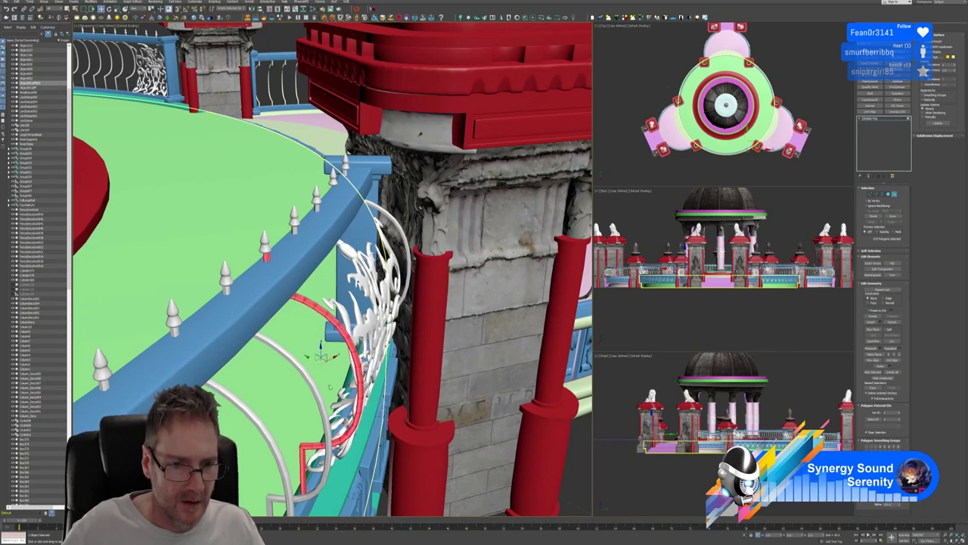
Set the reference coordinate system to Local for the relocated baluster, check its alignment and finish the element editing
{"action": "middle_click_drag", "start_coordinate": [420, 205], "coordinate": [335, 372], "text": "alt"}
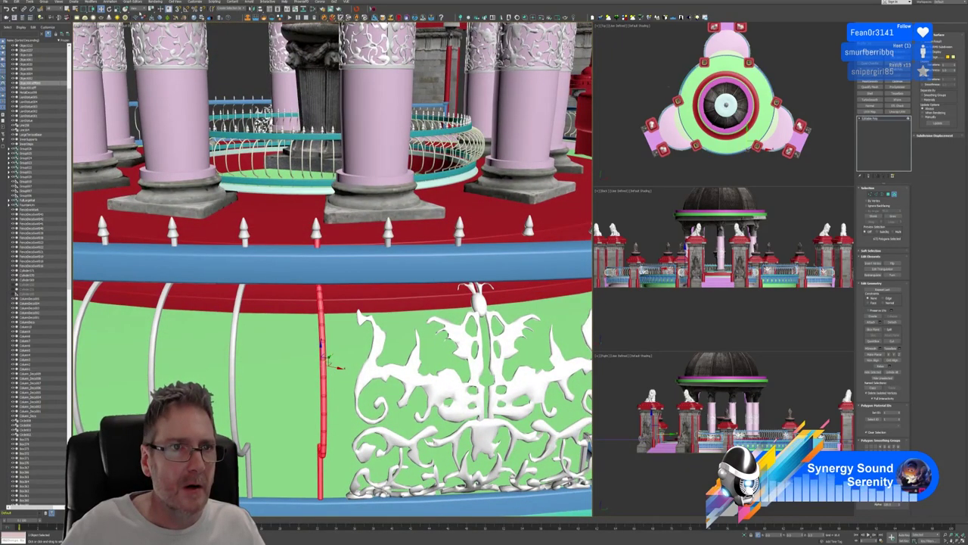
{"action": "left_click", "coordinate": [136, 16]}
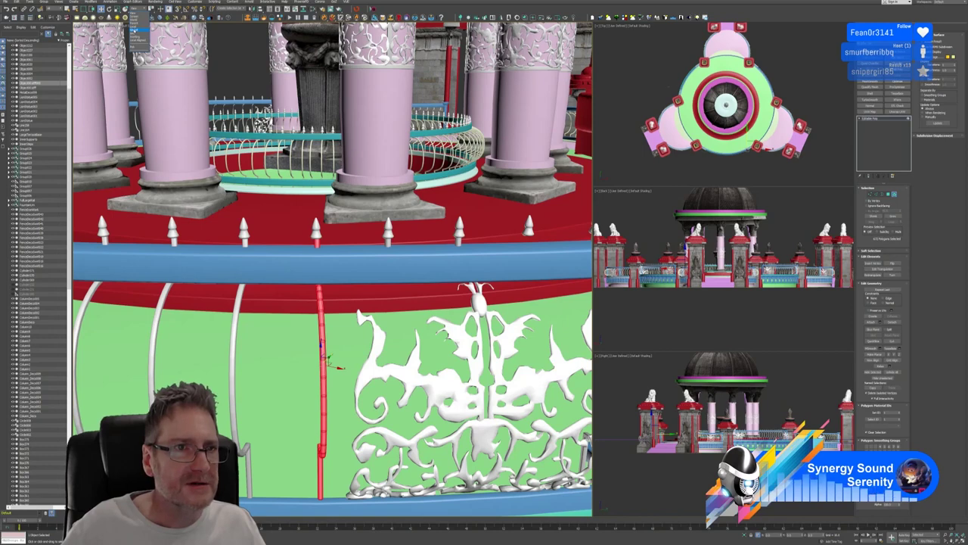
{"action": "left_click", "coordinate": [135, 29]}
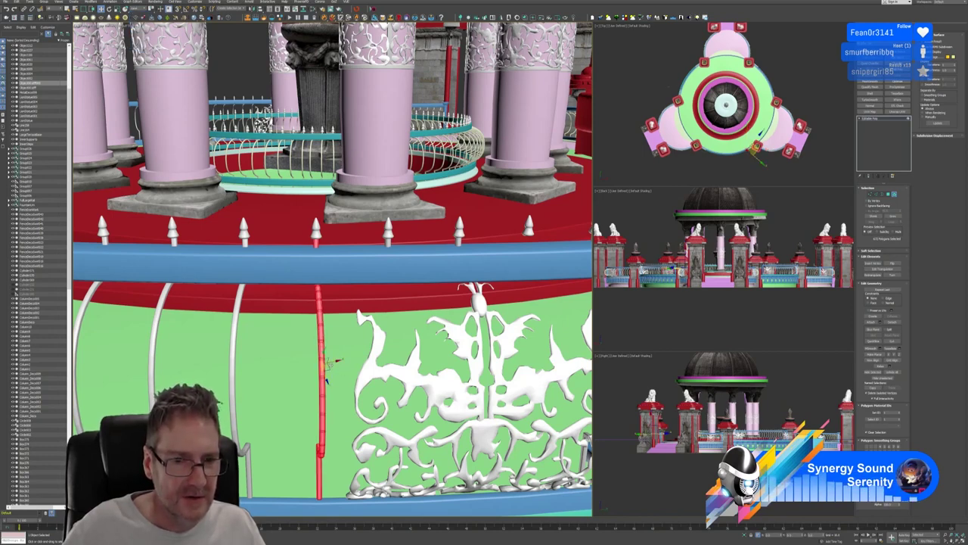
{"action": "middle_click_drag", "start_coordinate": [334, 364], "coordinate": [313, 365], "text": "alt"}
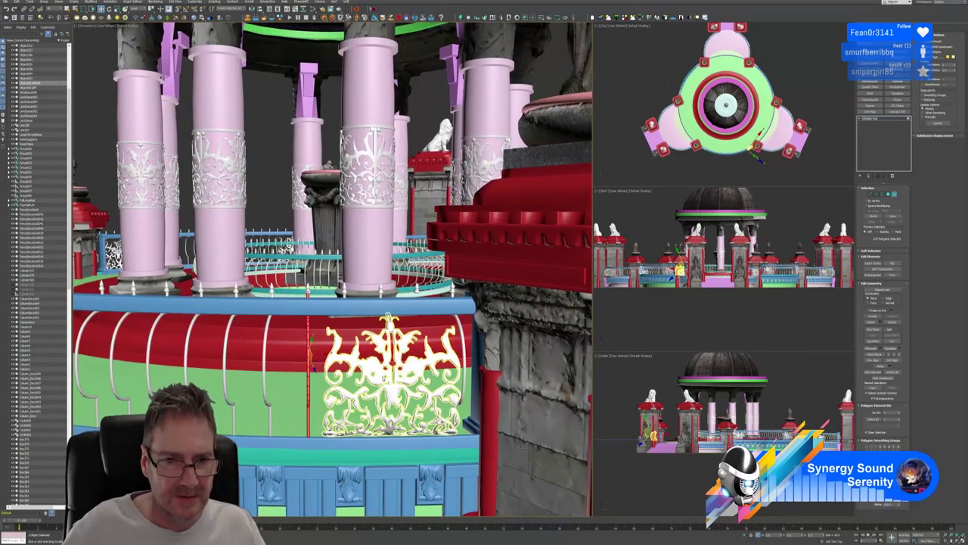
{"action": "left_click", "coordinate": [818, 323]}
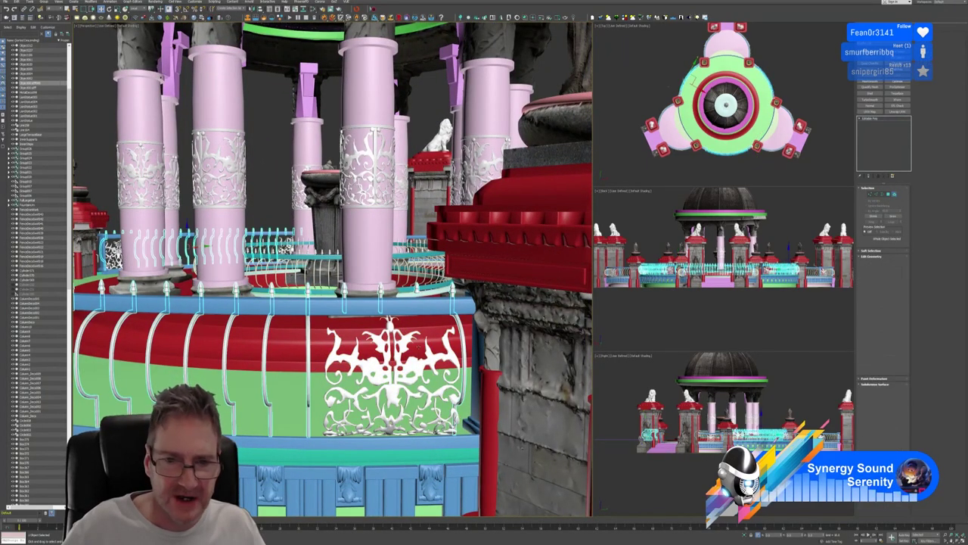
Select the ornamental panel and shift it slightly along the railing so its centre sits beneath the finial above it
{"action": "left_click", "coordinate": [407, 368]}
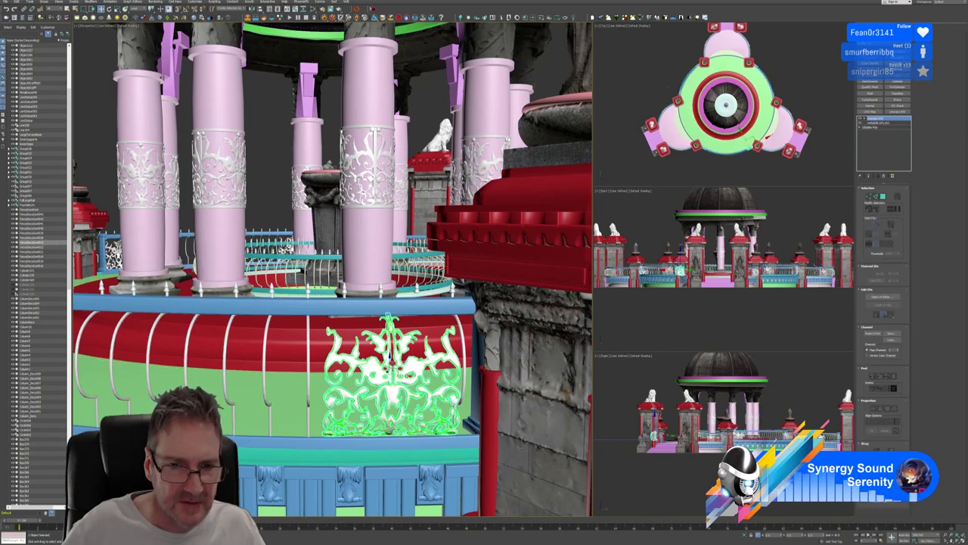
{"action": "left_click_drag", "start_coordinate": [396, 369], "coordinate": [390, 369]}
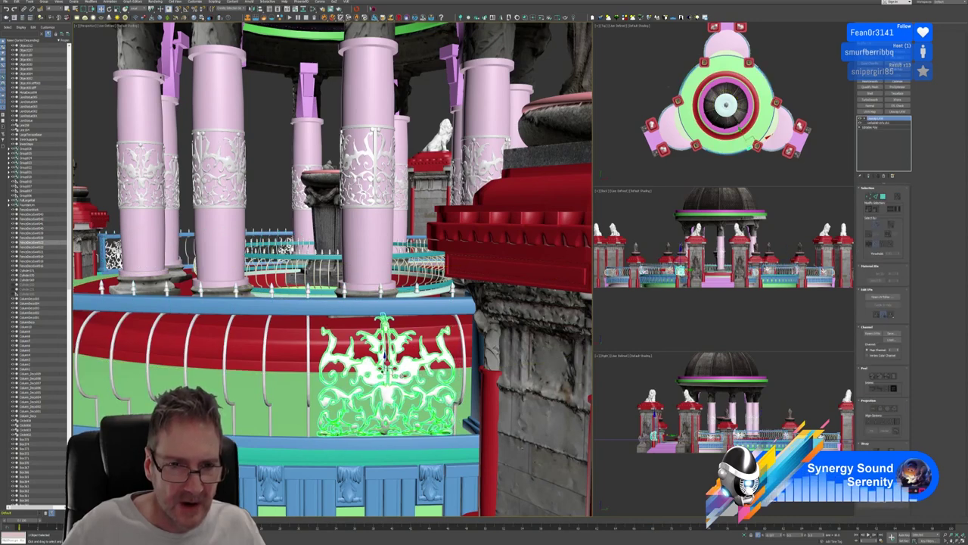
{"action": "scroll", "coordinate": [401, 310], "scroll_direction": "up", "scroll_amount": 6}
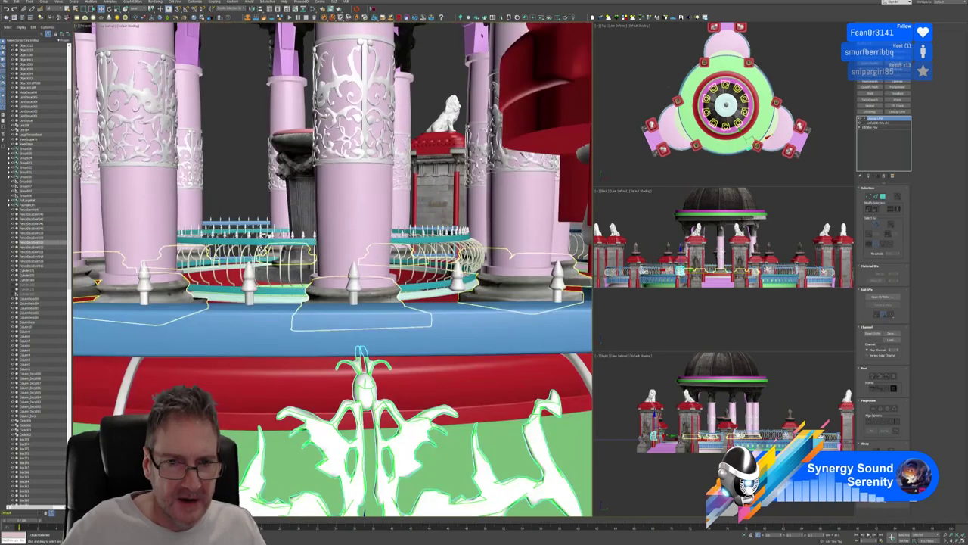
Clone the short stem element beneath the finial above the ornamental panel to the neighbouring finial nearer the stone pillar
{"action": "left_click", "coordinate": [354, 286]}
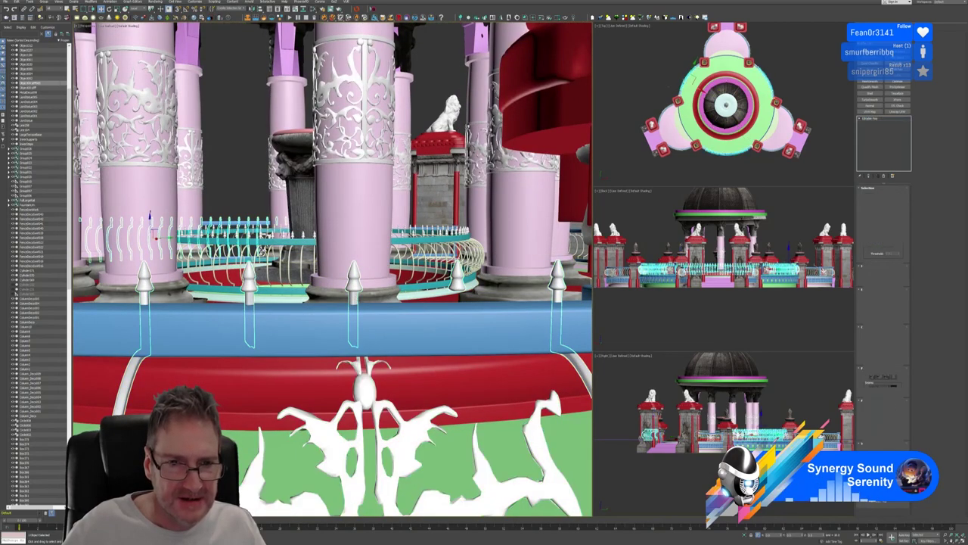
{"action": "left_click", "coordinate": [893, 195]}
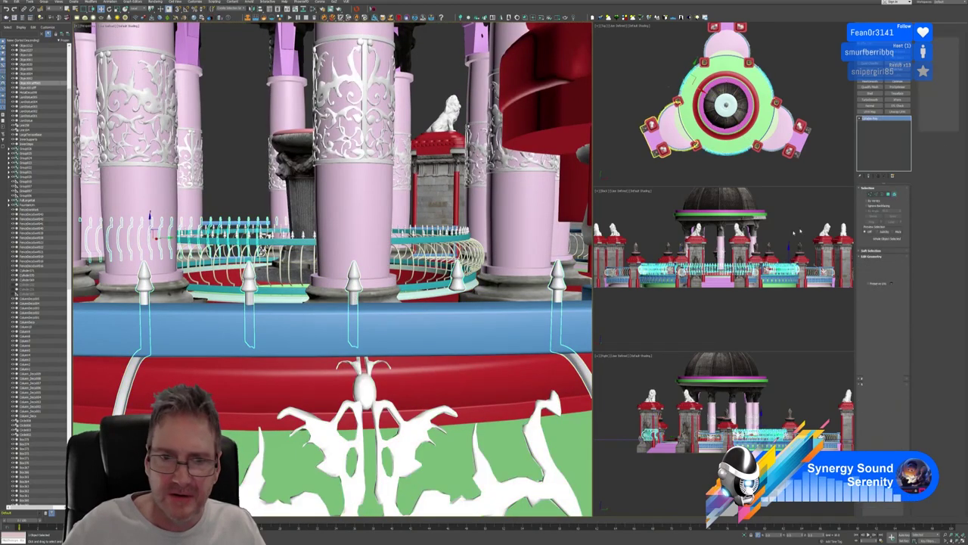
{"action": "left_click", "coordinate": [352, 294]}
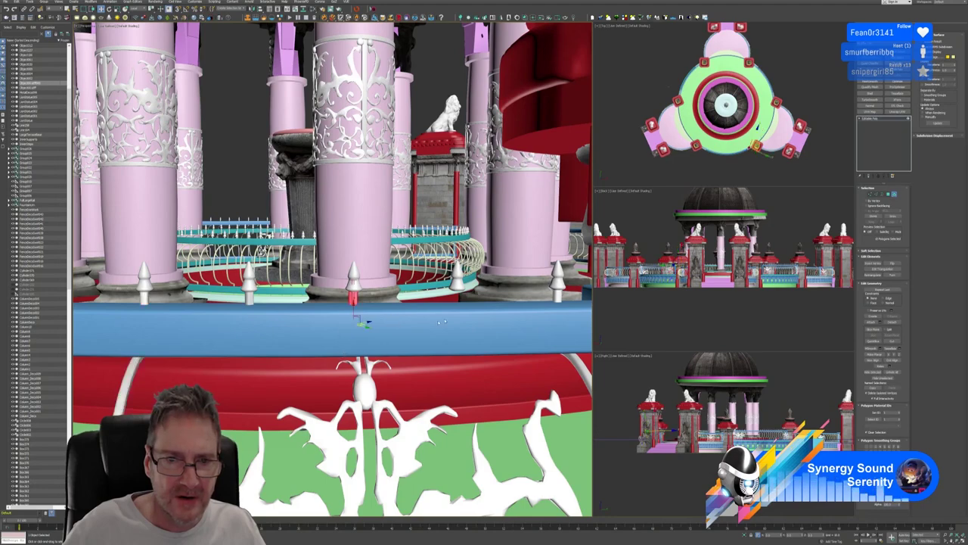
{"action": "middle_click_drag", "start_coordinate": [411, 304], "coordinate": [408, 318], "text": "alt"}
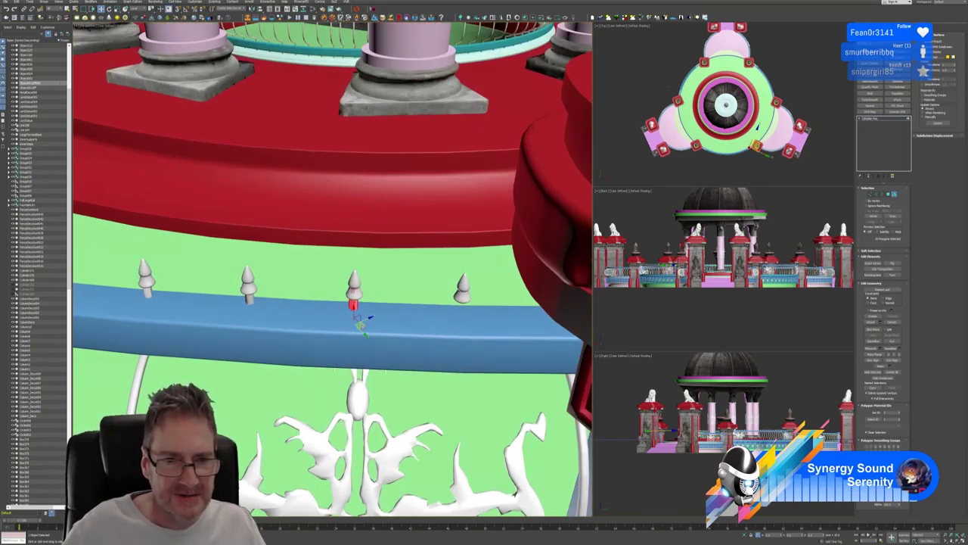
{"action": "left_click_drag", "start_coordinate": [361, 326], "coordinate": [470, 345], "text": "shift"}
{"action": "left_click", "coordinate": [504, 276]}
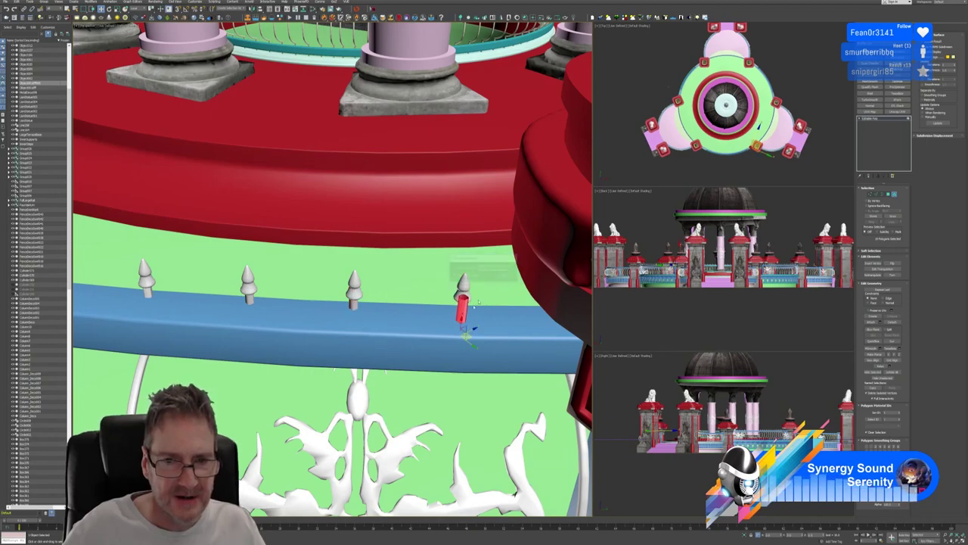
Move the cloned stem across and along the handrail until it sits under the finial beside the pillar
{"action": "middle_click_drag", "start_coordinate": [499, 287], "coordinate": [489, 321], "text": "alt"}
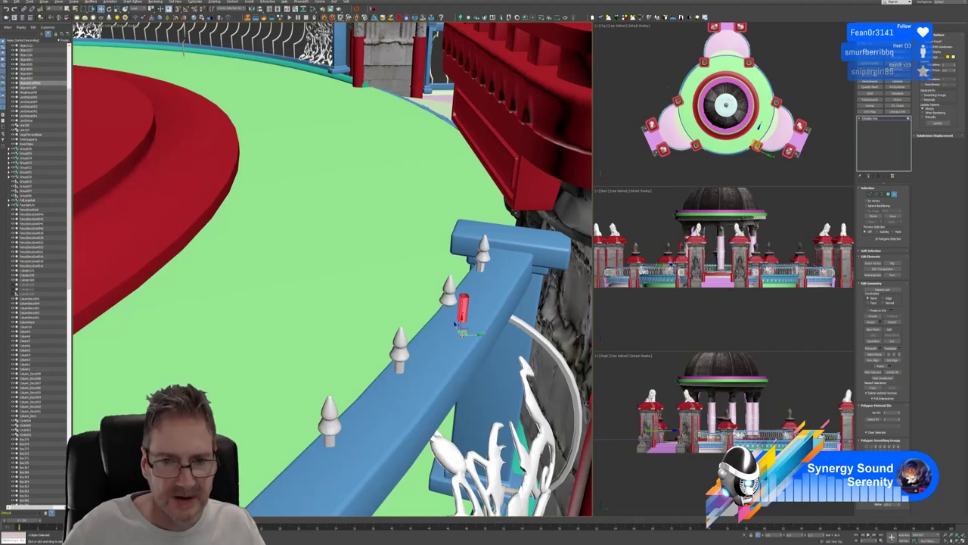
{"action": "left_click_drag", "start_coordinate": [461, 334], "coordinate": [449, 335]}
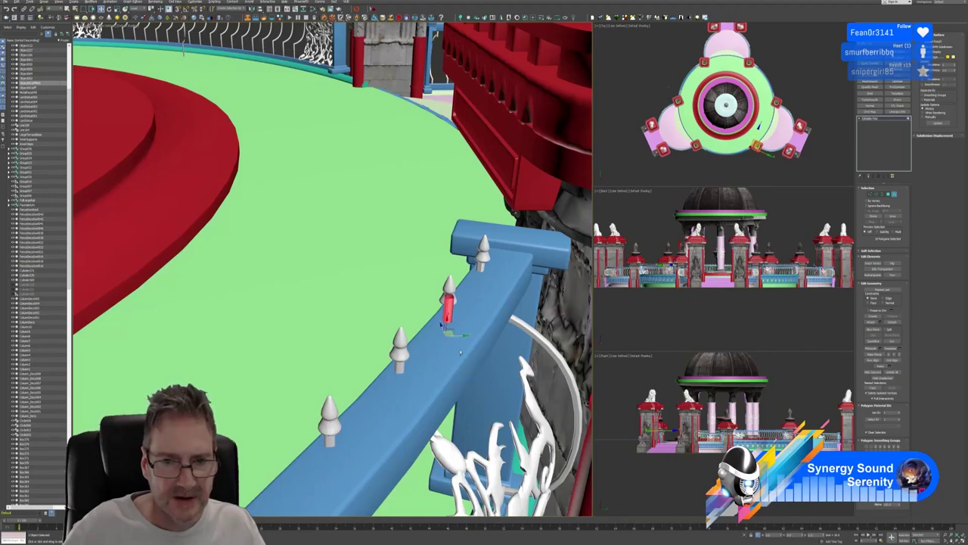
{"action": "middle_click_drag", "start_coordinate": [452, 338], "coordinate": [496, 343], "text": "alt"}
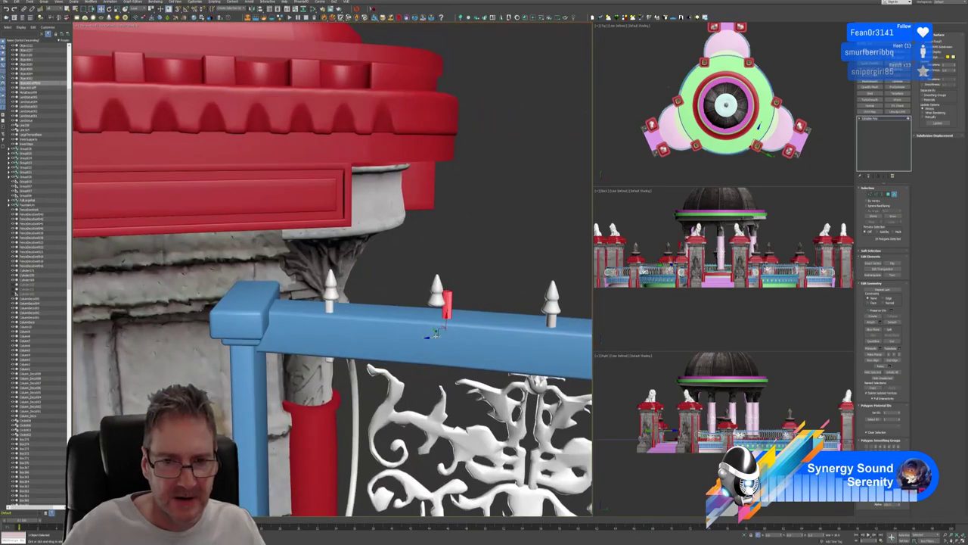
{"action": "left_click_drag", "start_coordinate": [436, 333], "coordinate": [419, 337]}
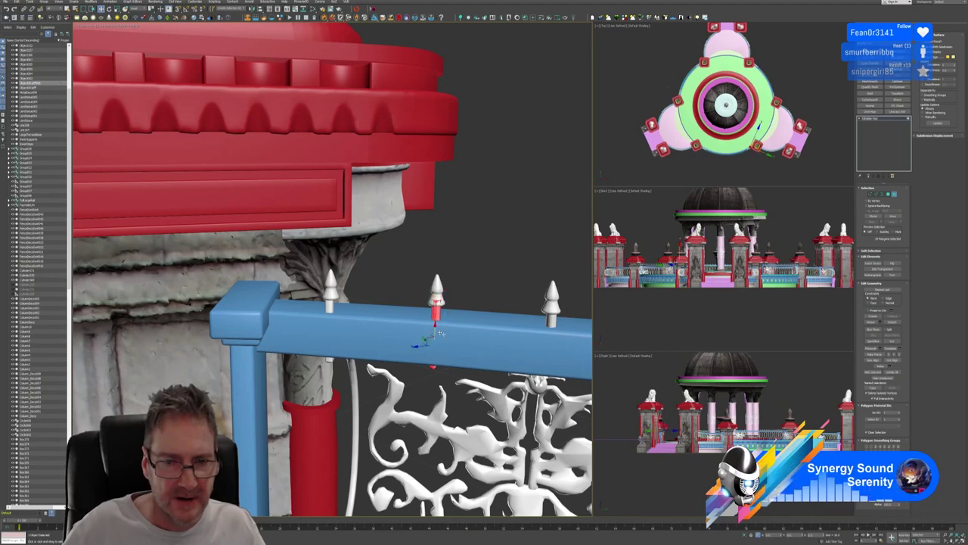
Fine-tune the cloned stem's position so it is centred under its finial from several angles, and finish the element editing
{"action": "middle_click_drag", "start_coordinate": [434, 330], "coordinate": [426, 341], "text": "alt"}
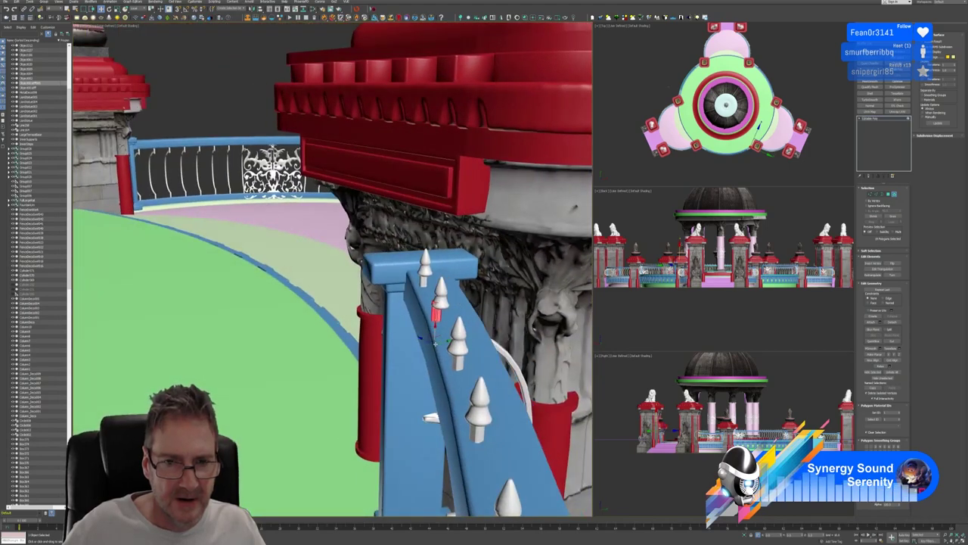
{"action": "left_click_drag", "start_coordinate": [443, 342], "coordinate": [446, 342]}
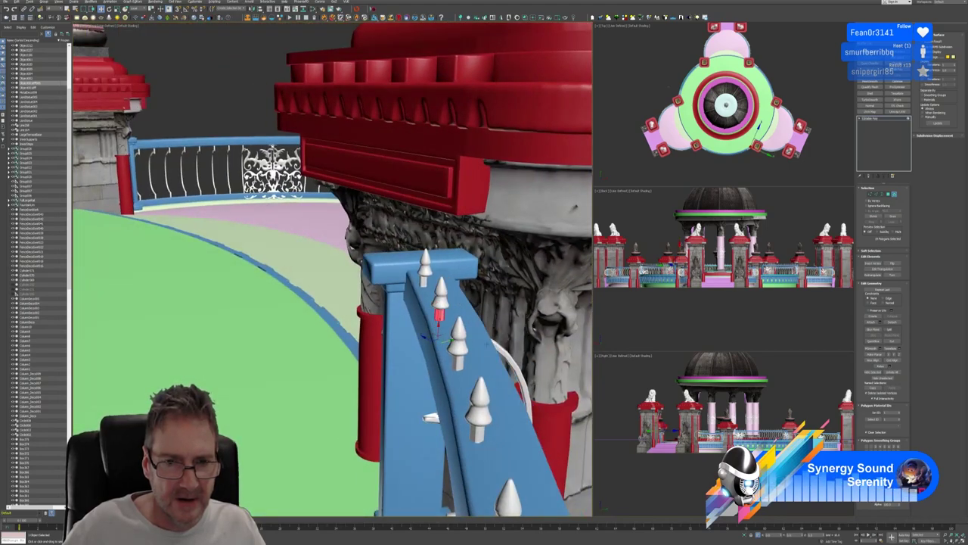
{"action": "middle_click_drag", "start_coordinate": [451, 345], "coordinate": [449, 349], "text": "alt"}
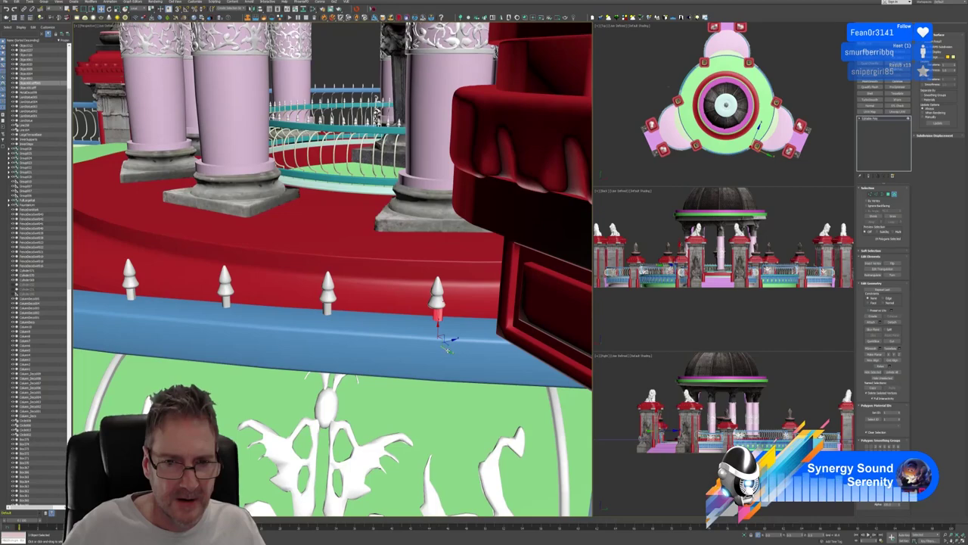
{"action": "left_click_drag", "start_coordinate": [445, 350], "coordinate": [445, 349]}
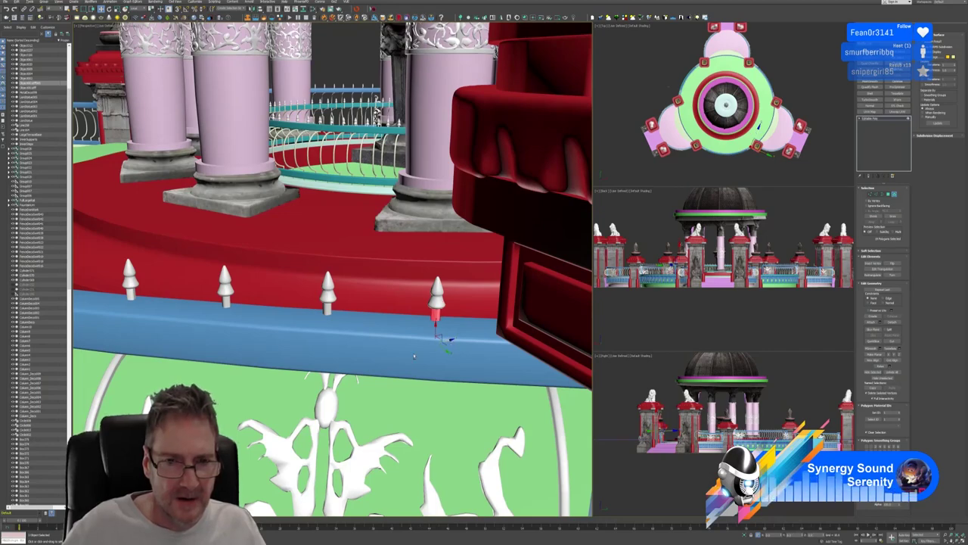
{"action": "middle_click_drag", "start_coordinate": [450, 342], "coordinate": [427, 368], "text": "alt"}
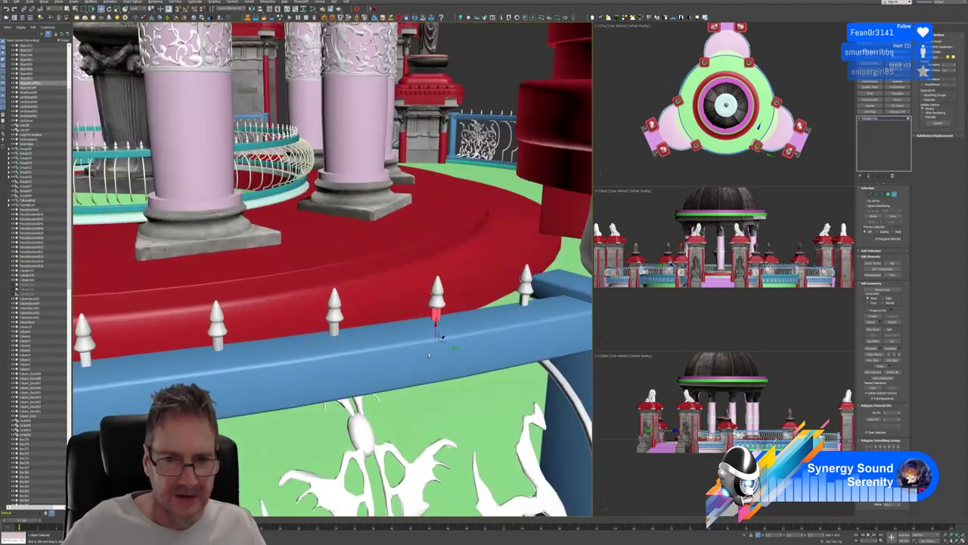
{"action": "scroll", "coordinate": [428, 369], "scroll_direction": "down", "scroll_amount": 6}
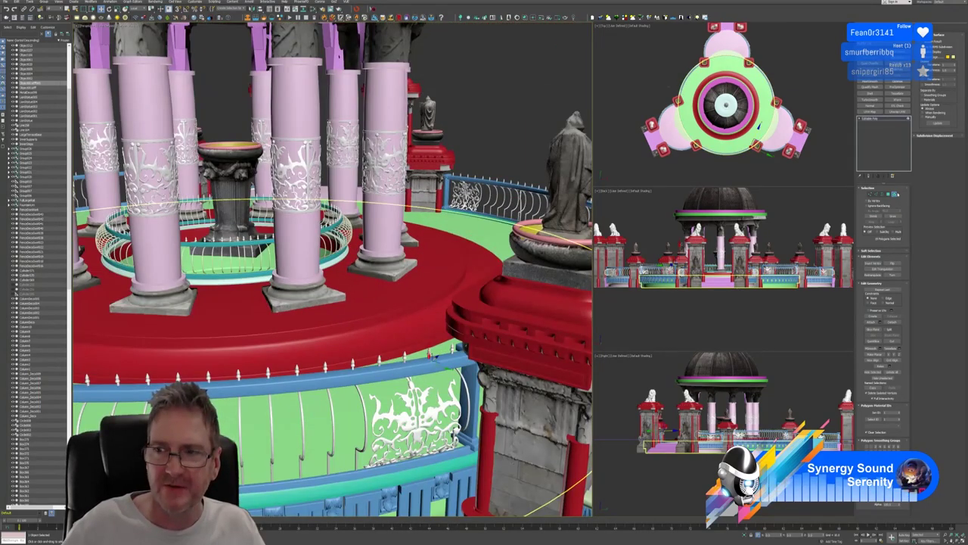
{"action": "left_click", "coordinate": [896, 194]}
Clear the selection of the railing balusters and save the scene
{"action": "scroll", "coordinate": [363, 298], "scroll_direction": "down", "scroll_amount": 3}
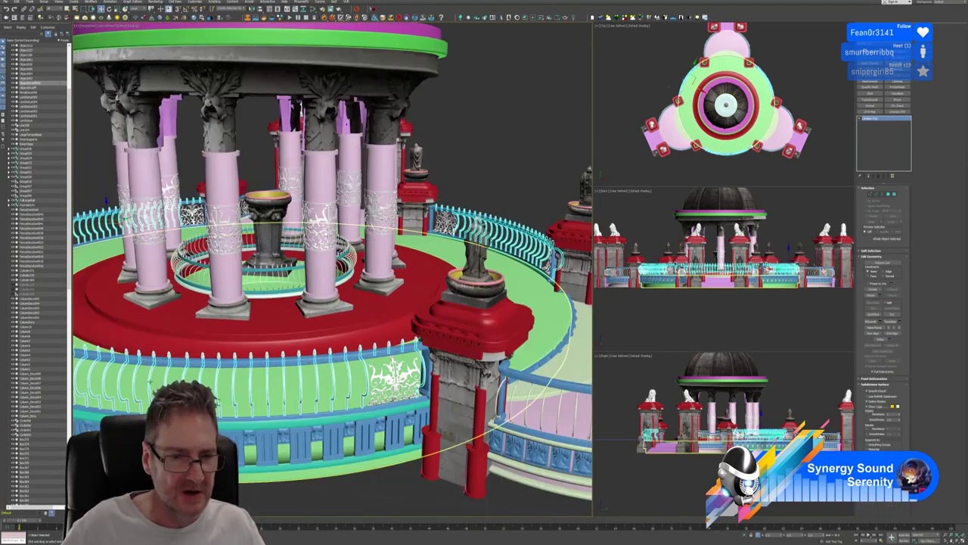
{"action": "middle_click_drag", "start_coordinate": [225, 386], "coordinate": [368, 370], "text": "alt"}
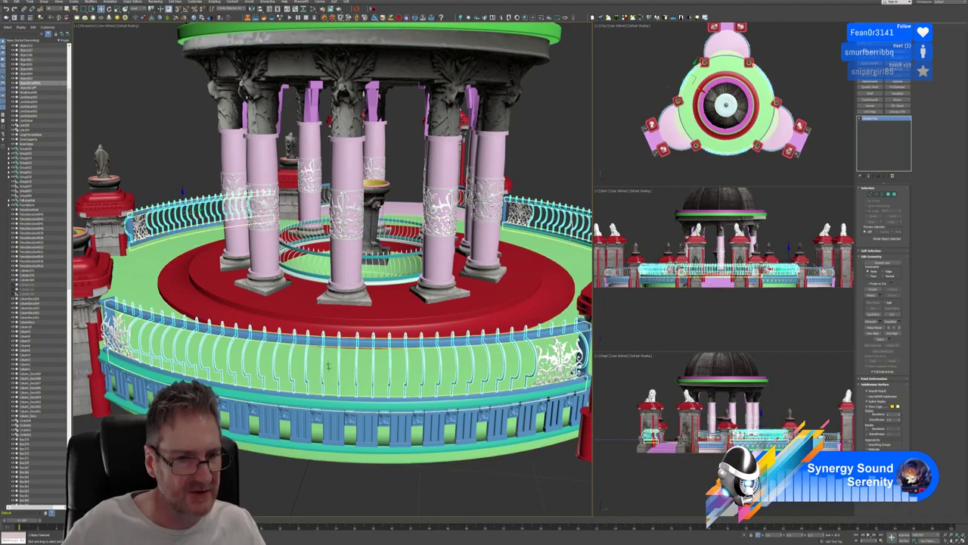
{"action": "scroll", "coordinate": [363, 357], "scroll_direction": "down", "scroll_amount": 3}
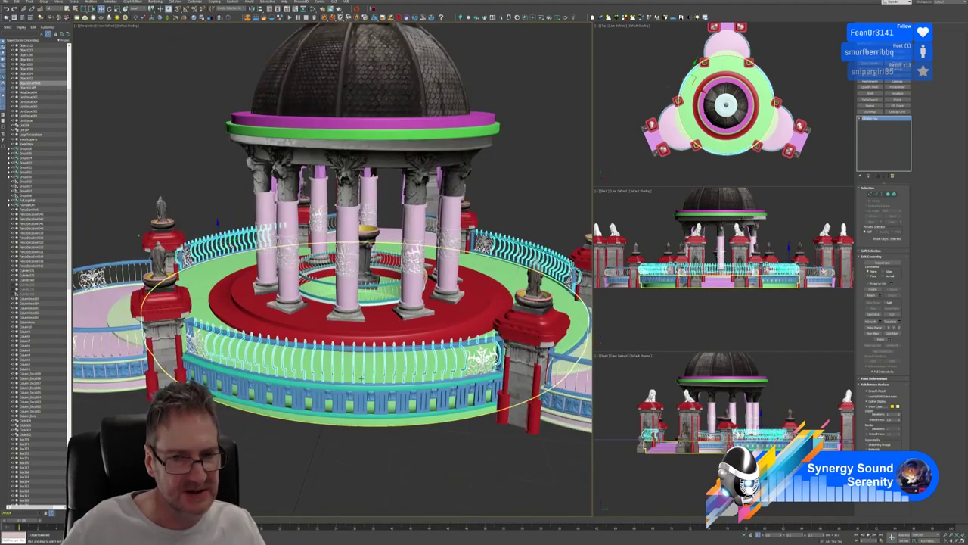
{"action": "middle_click_drag", "start_coordinate": [363, 358], "coordinate": [391, 332]}
{"action": "left_click", "coordinate": [432, 431]}
{"action": "middle_click_drag", "start_coordinate": [432, 431], "coordinate": [348, 388]}
{"action": "scroll", "coordinate": [378, 413], "scroll_direction": "down", "scroll_amount": 5}
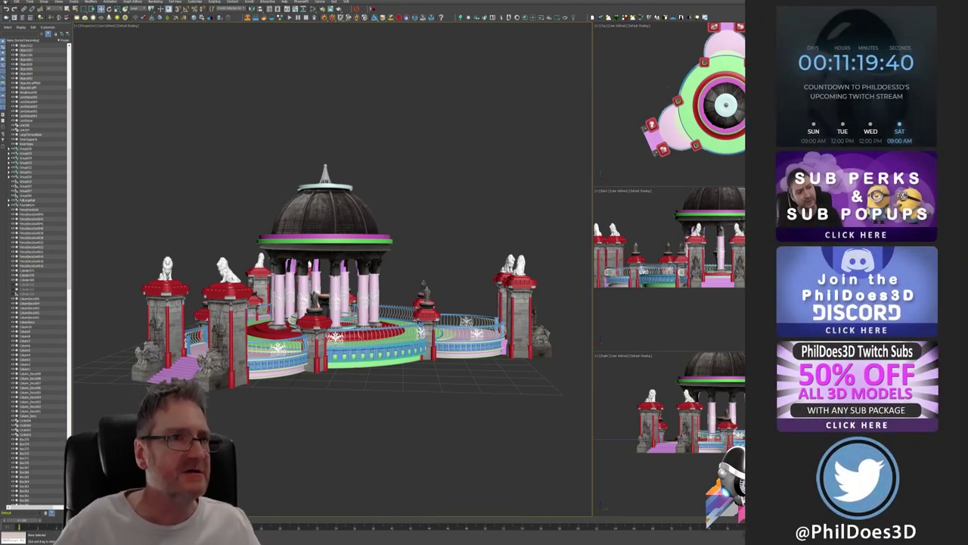
{"action": "left_click", "coordinate": [6, 3]}
{"action": "left_click", "coordinate": [17, 43]}
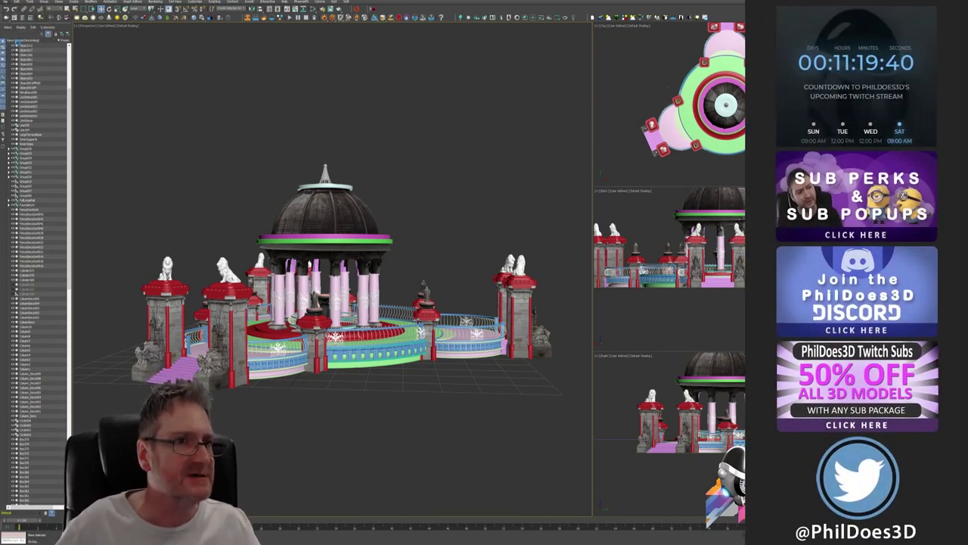
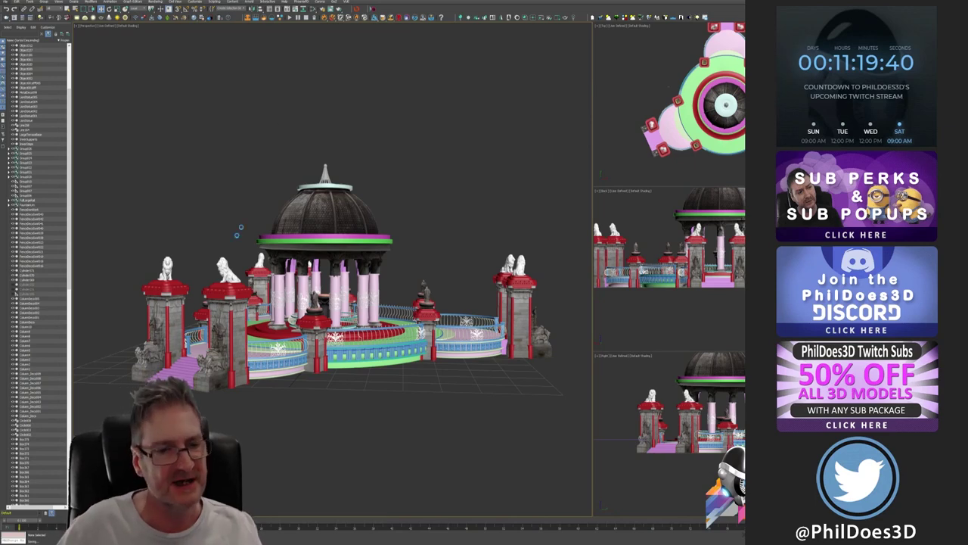
{"action": "left_click", "coordinate": [227, 333]}
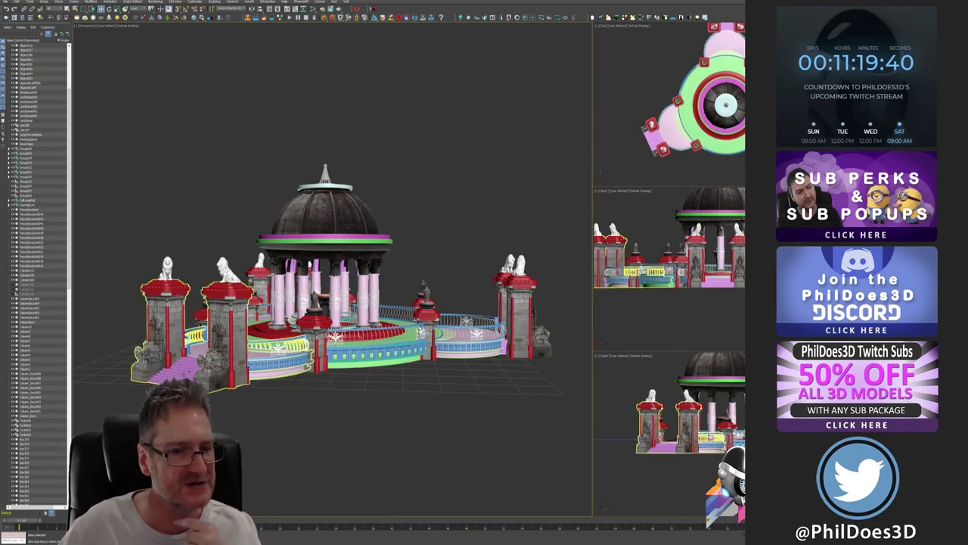
{"action": "left_click", "coordinate": [457, 199]}
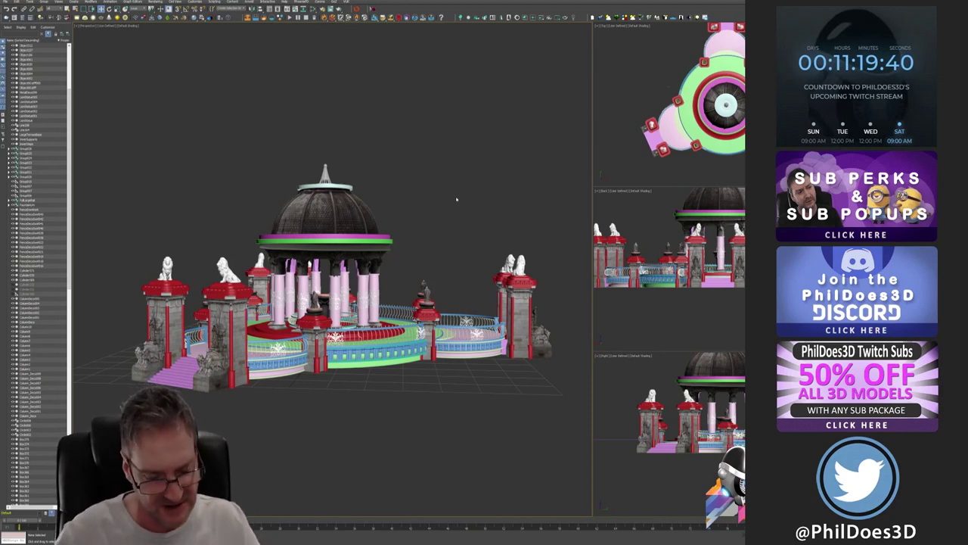
{"action": "left_click", "coordinate": [371, 371]}
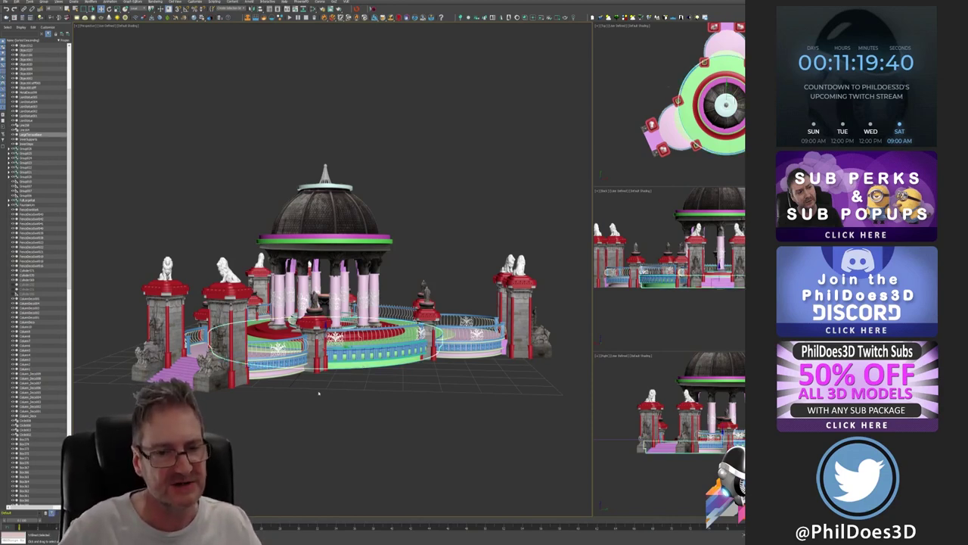
{"action": "middle_click_drag", "start_coordinate": [325, 392], "coordinate": [400, 394], "text": "alt"}
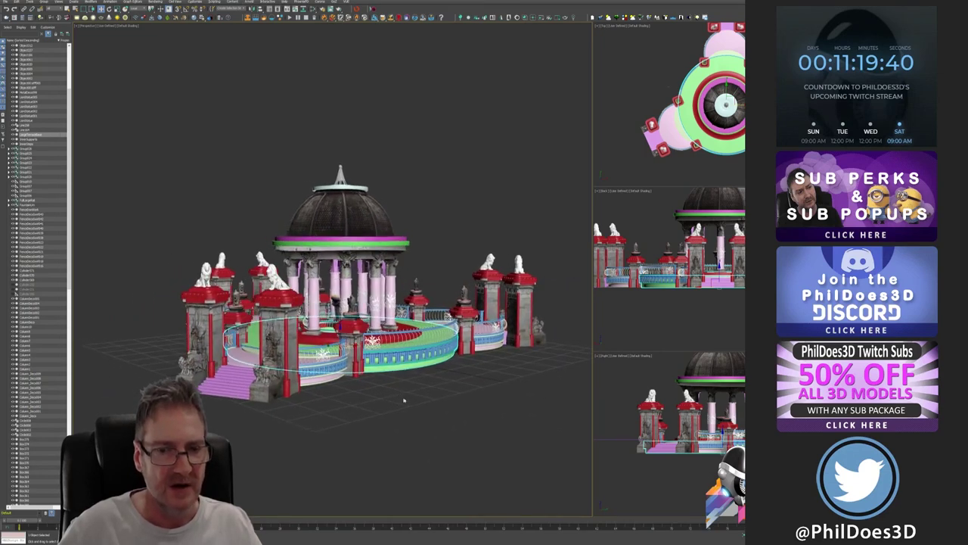
{"action": "left_click", "coordinate": [404, 400]}
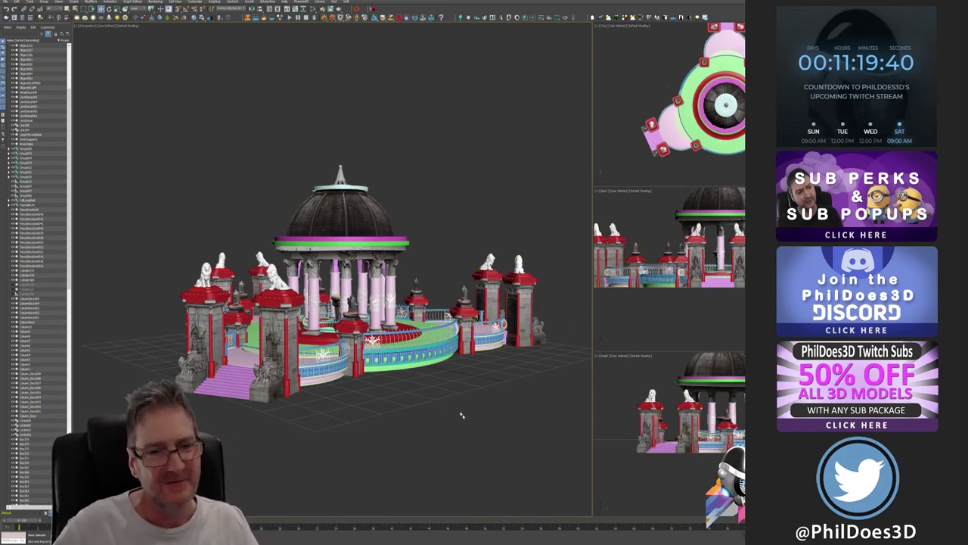
{"action": "middle_click_drag", "start_coordinate": [398, 384], "coordinate": [390, 381]}
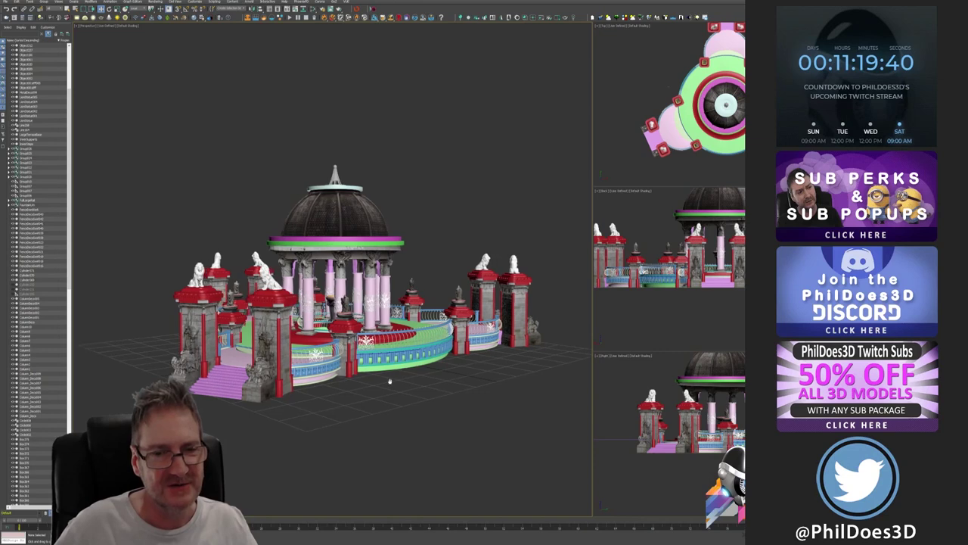
{"action": "scroll", "coordinate": [409, 395], "scroll_direction": "up", "scroll_amount": 3}
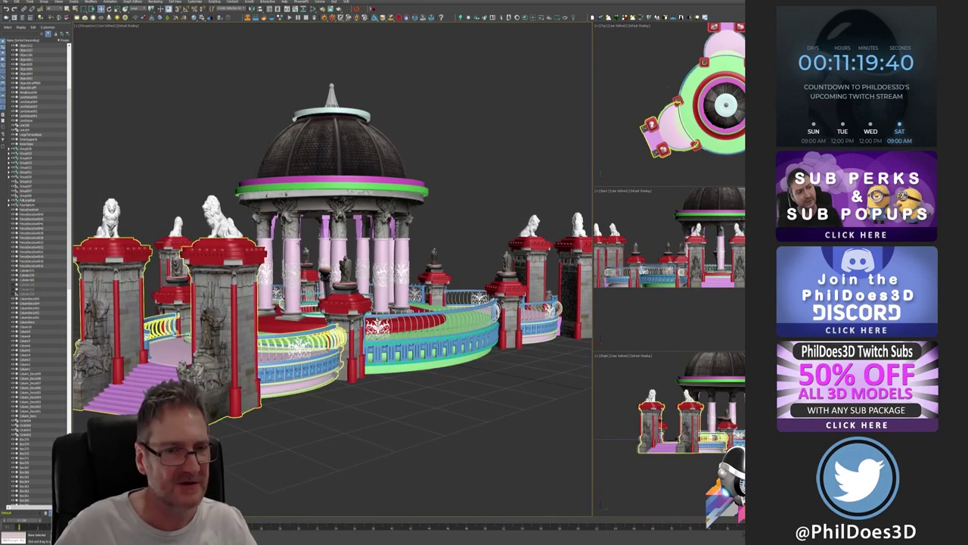
{"action": "left_click", "coordinate": [299, 185]}
{"action": "key", "text": "ctrl+d"}
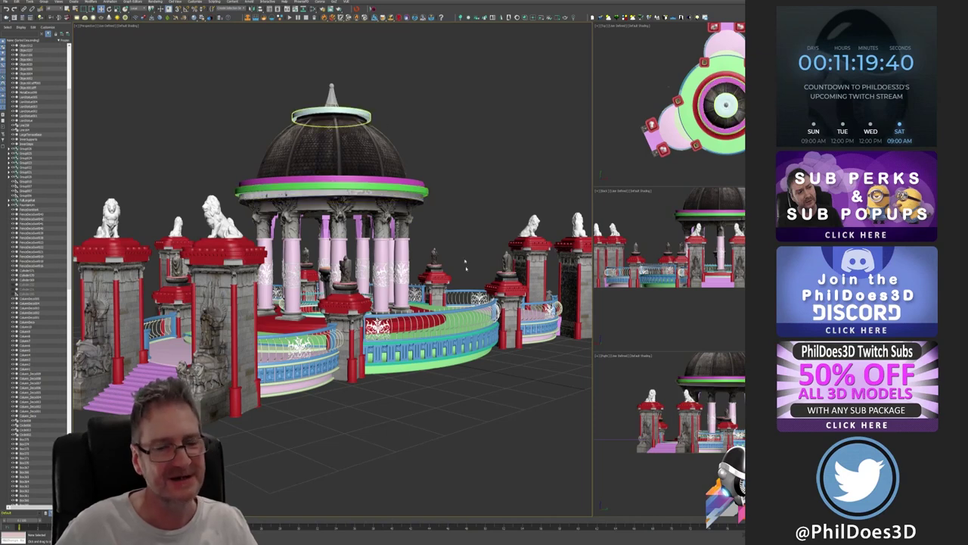